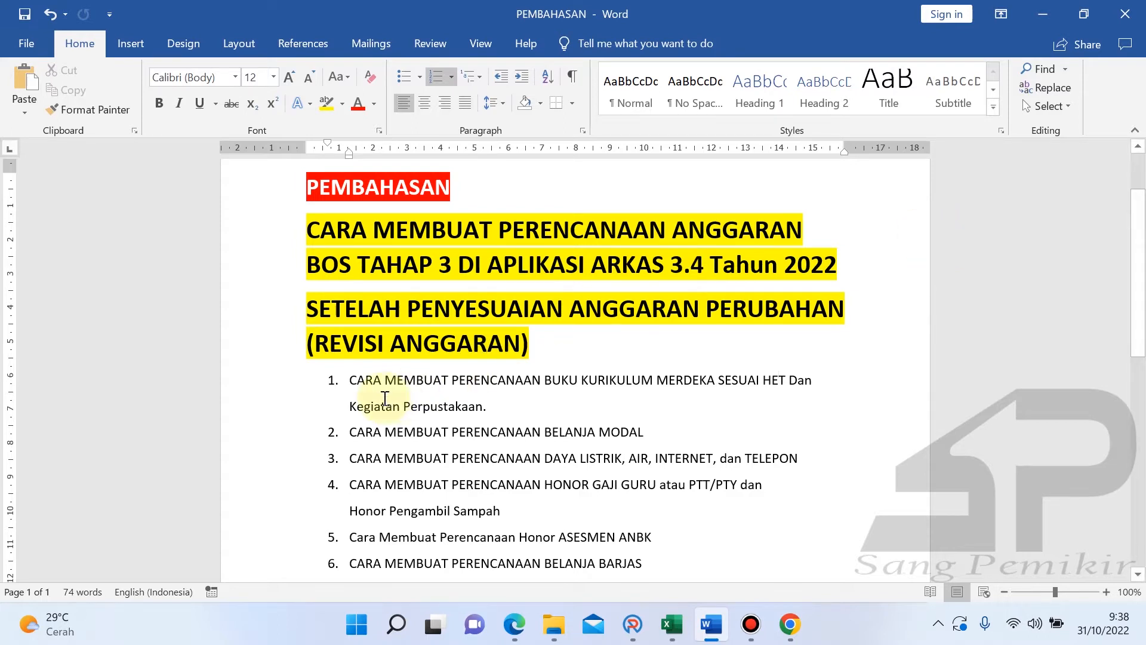
# - Go through the six numbered budget planning topics one at a time, selecting their text from Buku Kurikulum Merdeka to Belanja Barjas
pyautogui.moveTo(350, 385); pyautogui.dragTo(491, 406)
pyautogui.click(506, 431)
pyautogui.moveTo(355, 434); pyautogui.dragTo(644, 432)
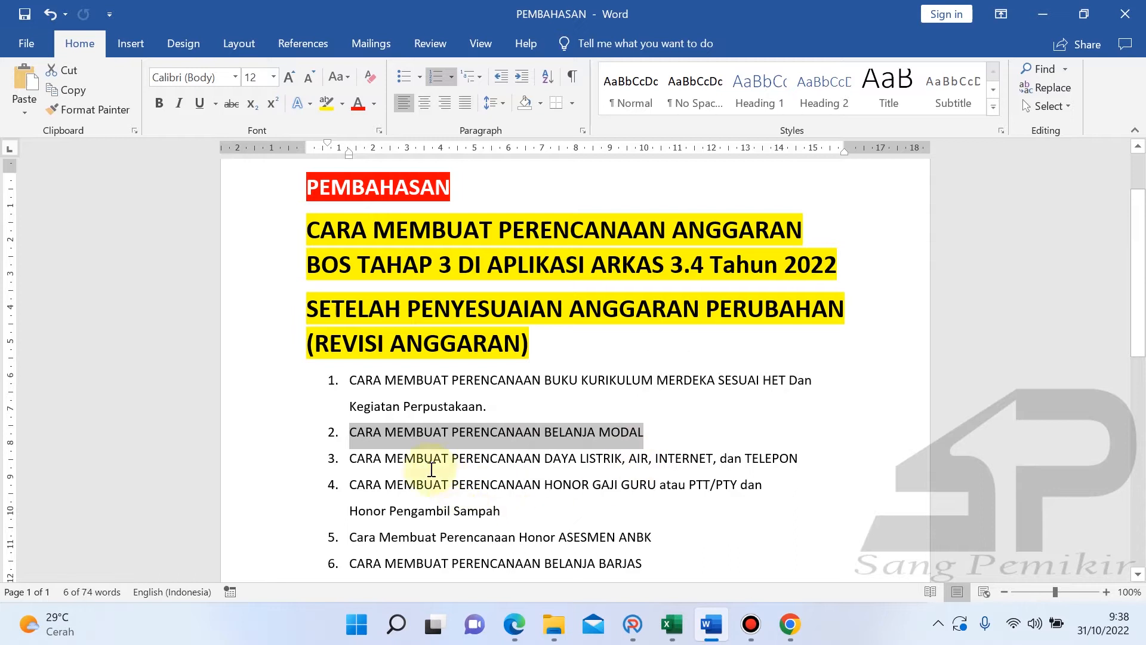
pyautogui.moveTo(375, 456); pyautogui.dragTo(770, 453)
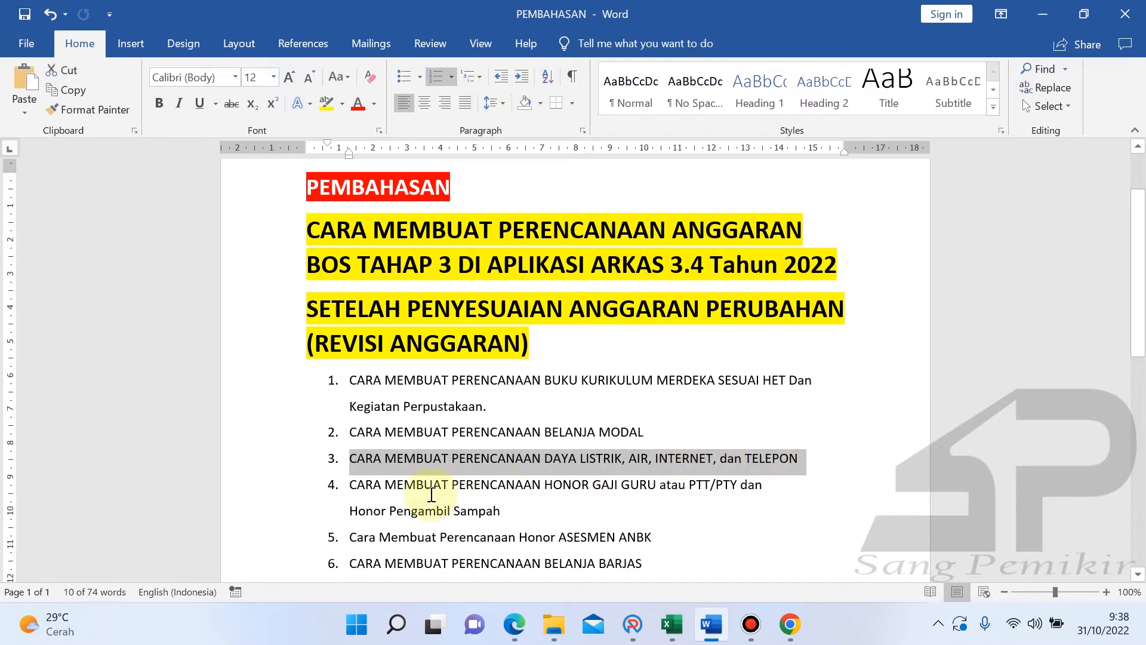
pyautogui.moveTo(379, 486); pyautogui.dragTo(753, 482)
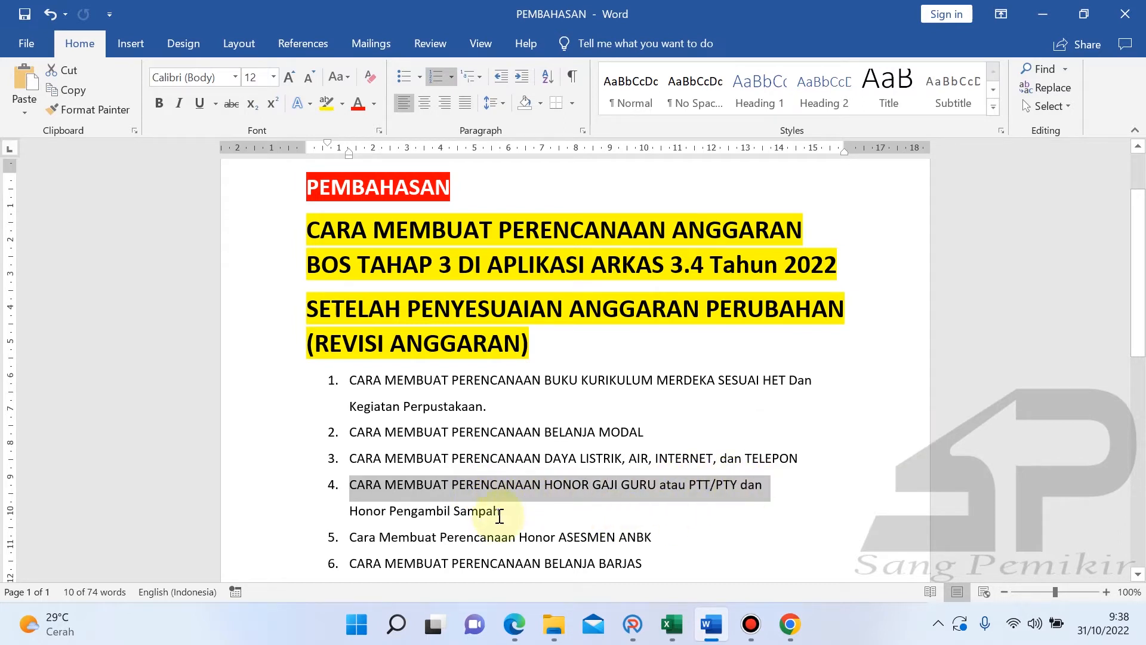
pyautogui.moveTo(353, 514); pyautogui.dragTo(502, 513)
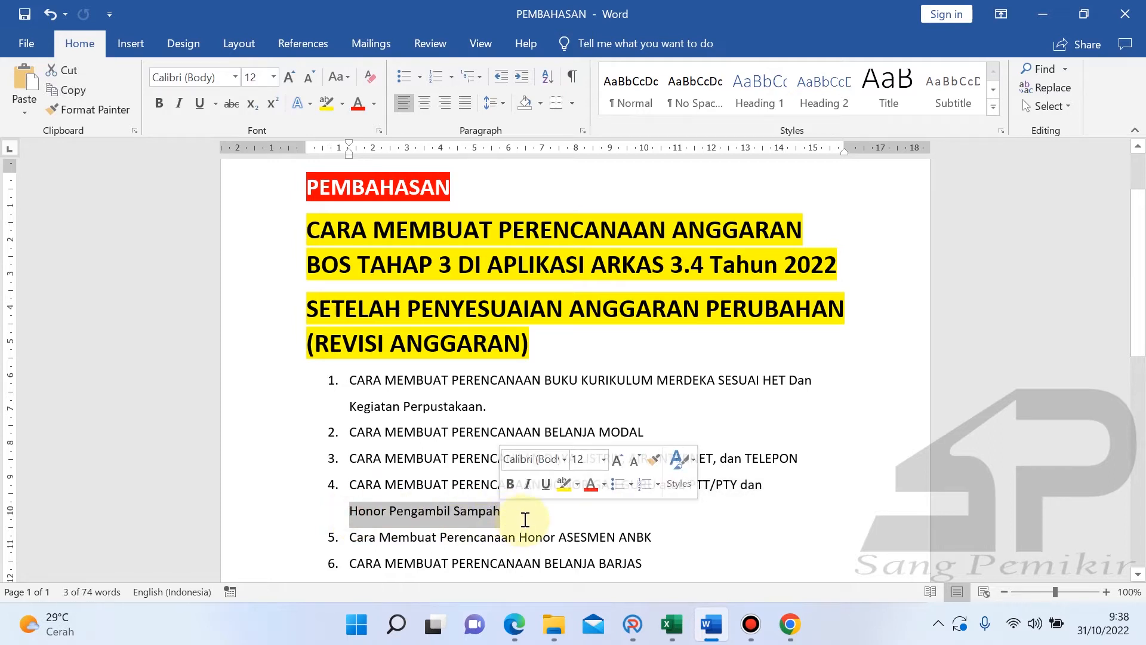
pyautogui.click(525, 520)
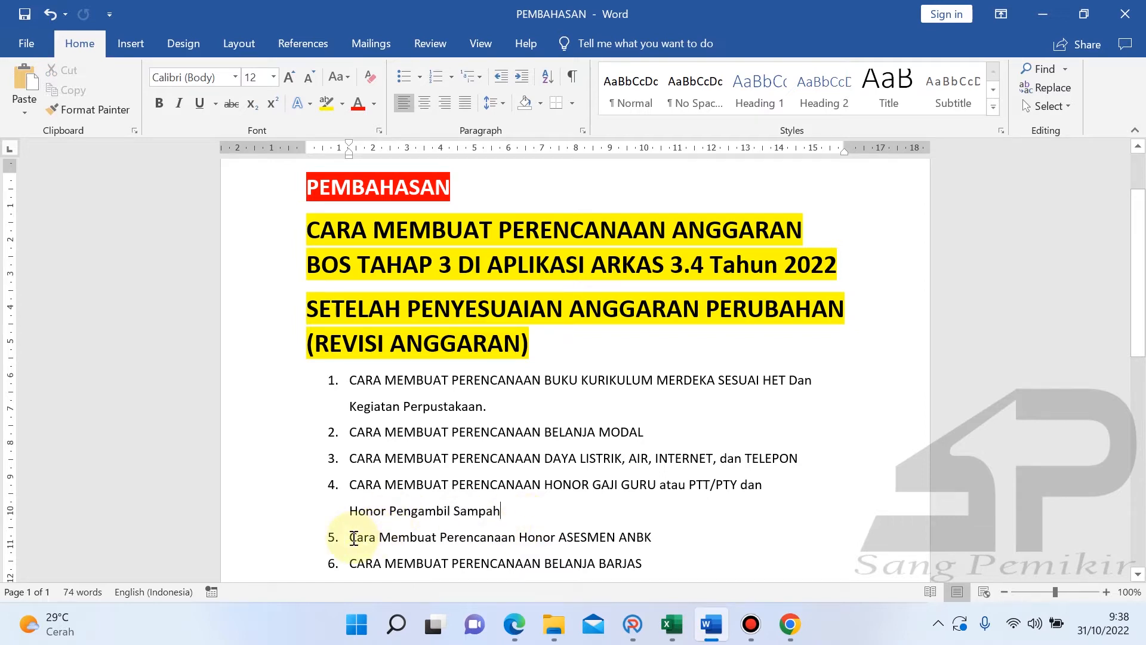
pyautogui.moveTo(354, 538); pyautogui.dragTo(657, 538)
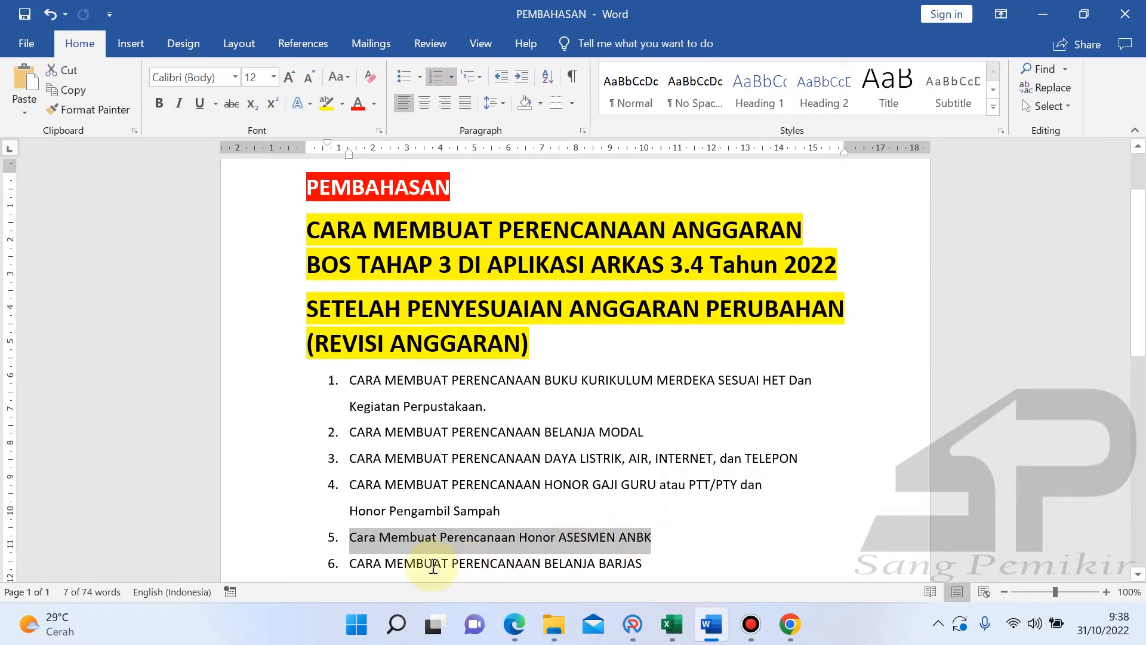
pyautogui.click(382, 564)
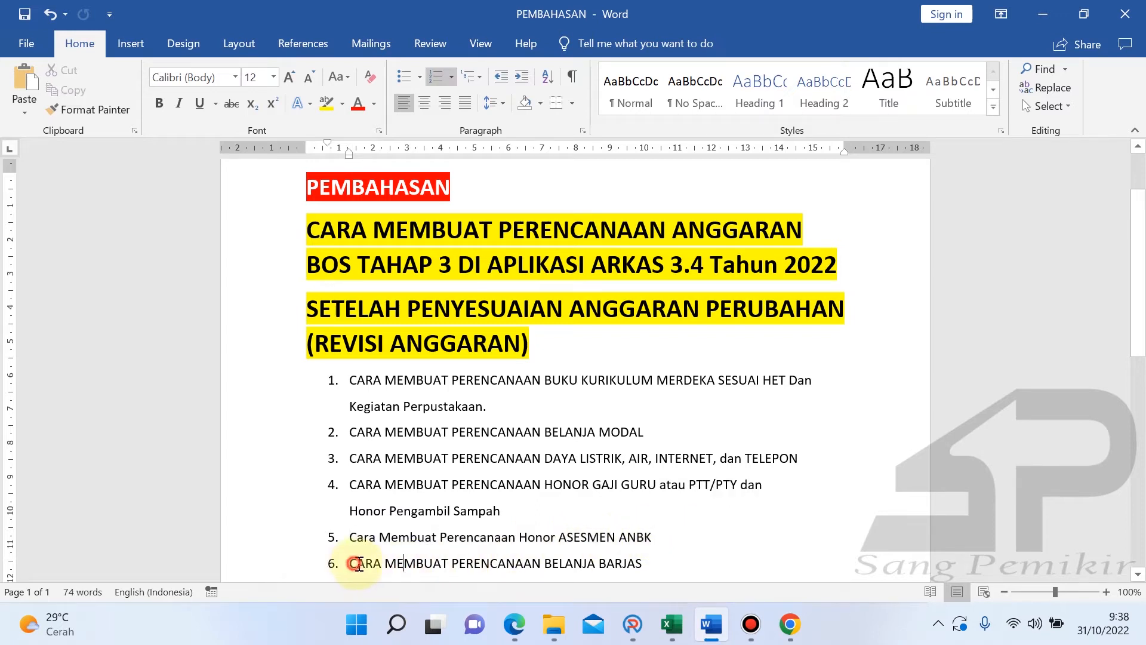
pyautogui.moveTo(355, 564); pyautogui.dragTo(509, 564)
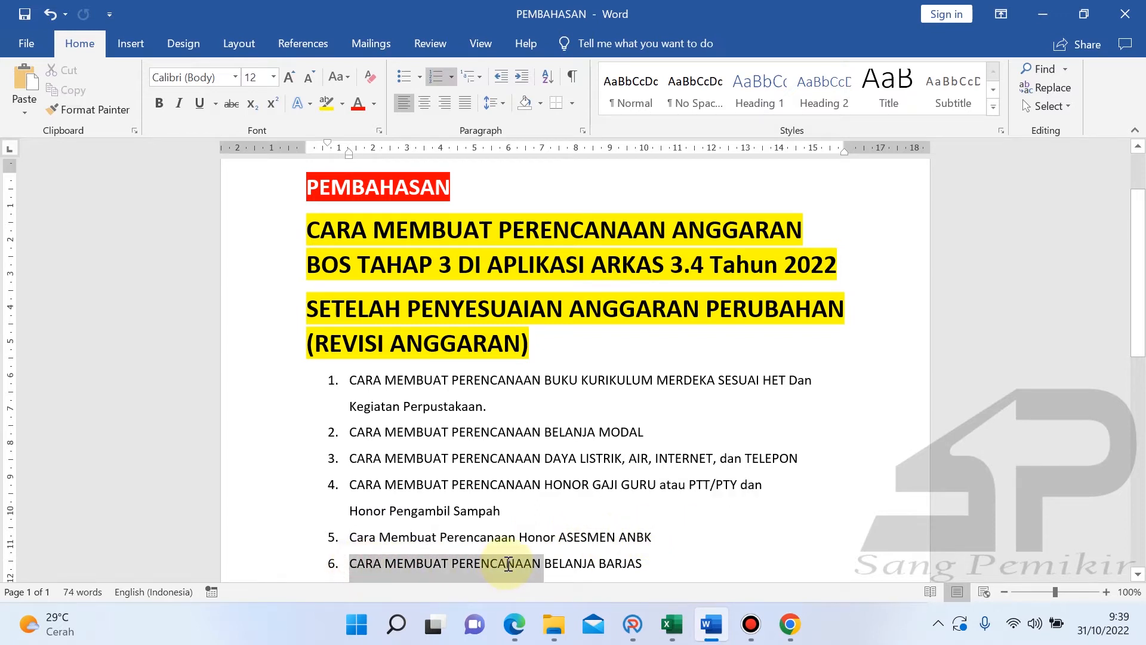
pyautogui.click(654, 566)
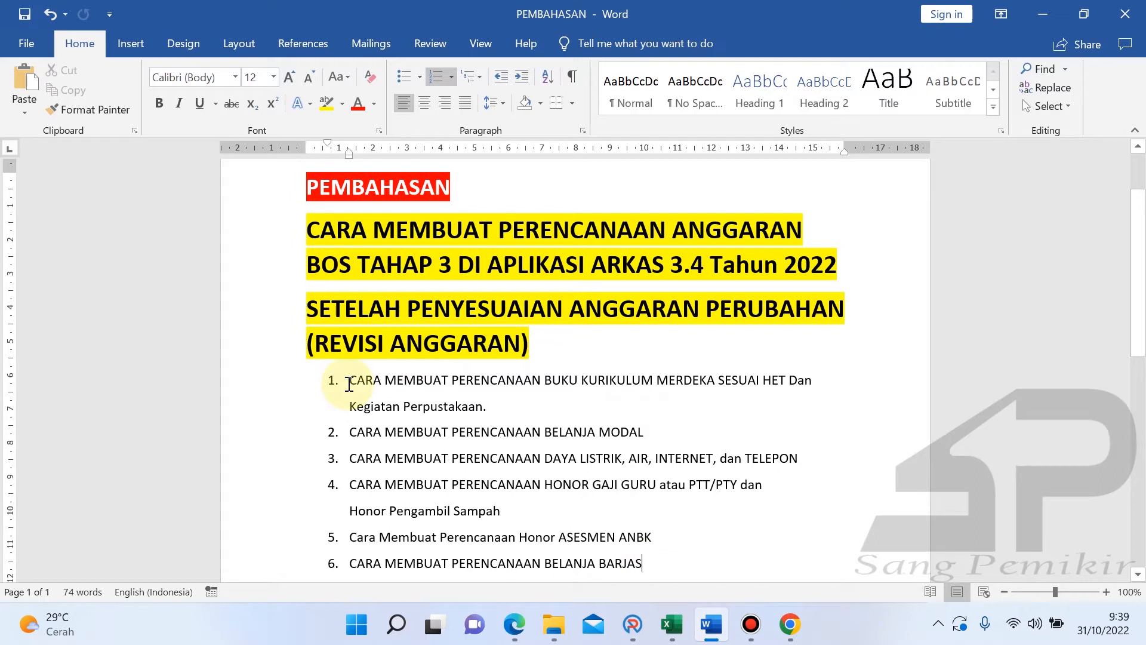
# - Select the first topic again, and then the whole numbered topic list, for review
pyautogui.moveTo(349, 384); pyautogui.dragTo(491, 408)
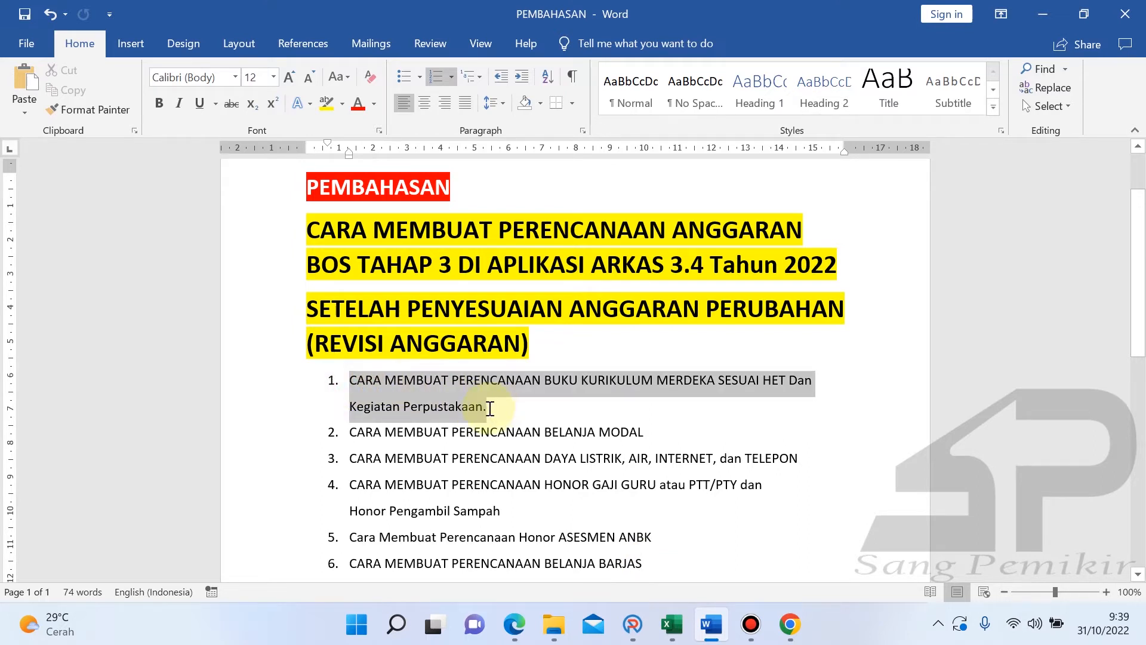
pyautogui.click(481, 506)
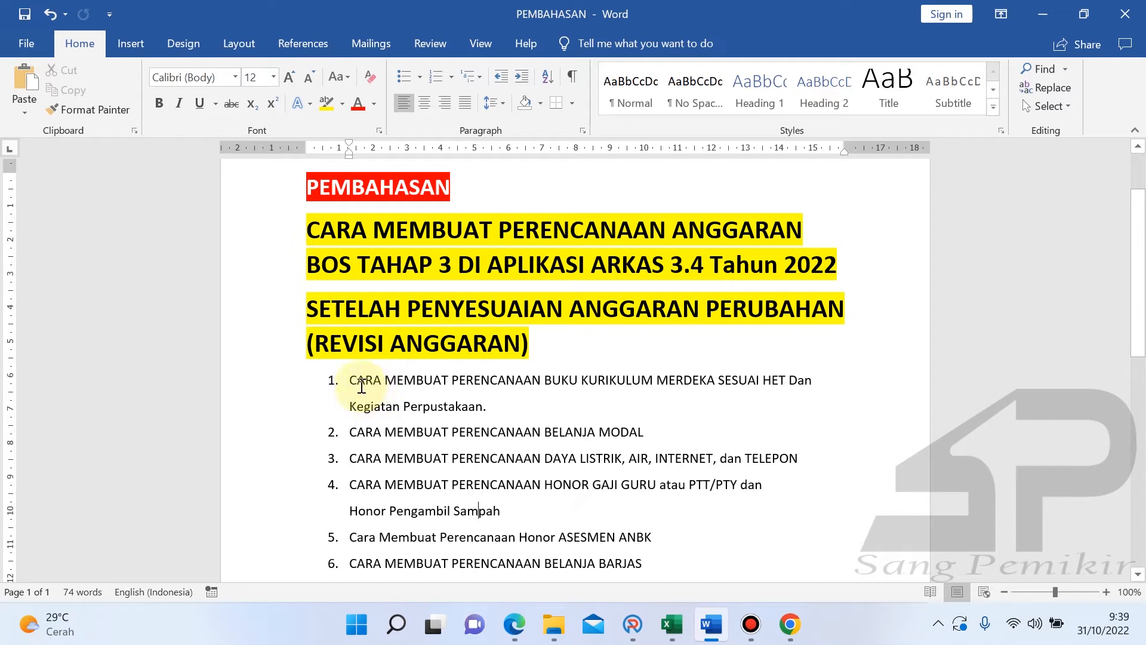
pyautogui.moveTo(349, 380); pyautogui.dragTo(652, 563)
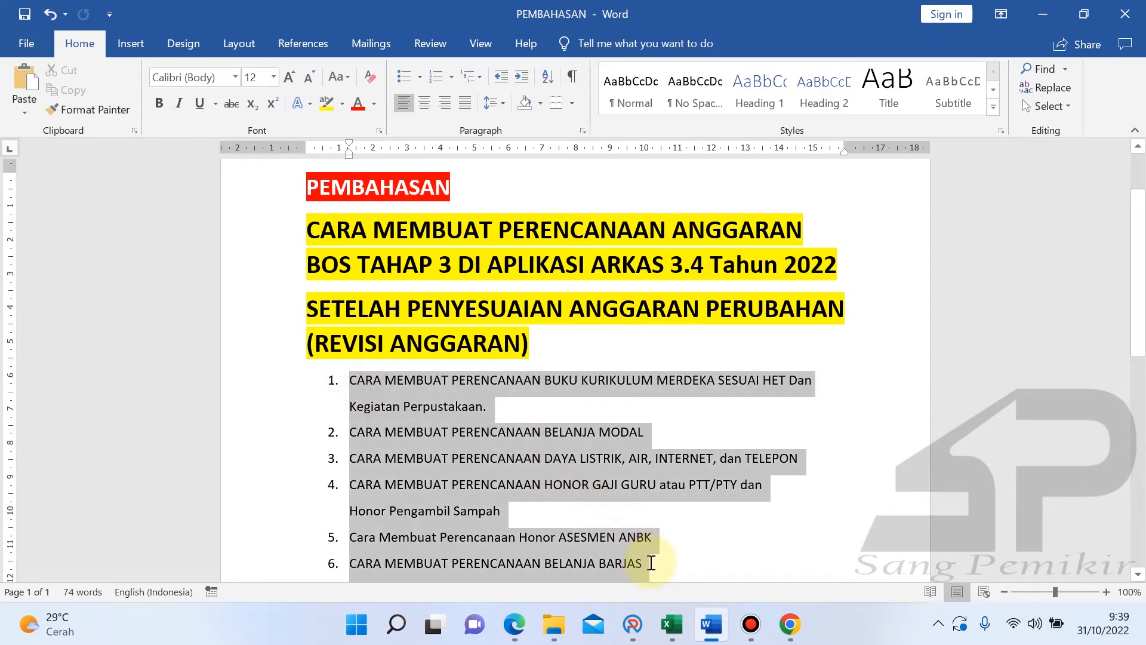
pyautogui.click(493, 521)
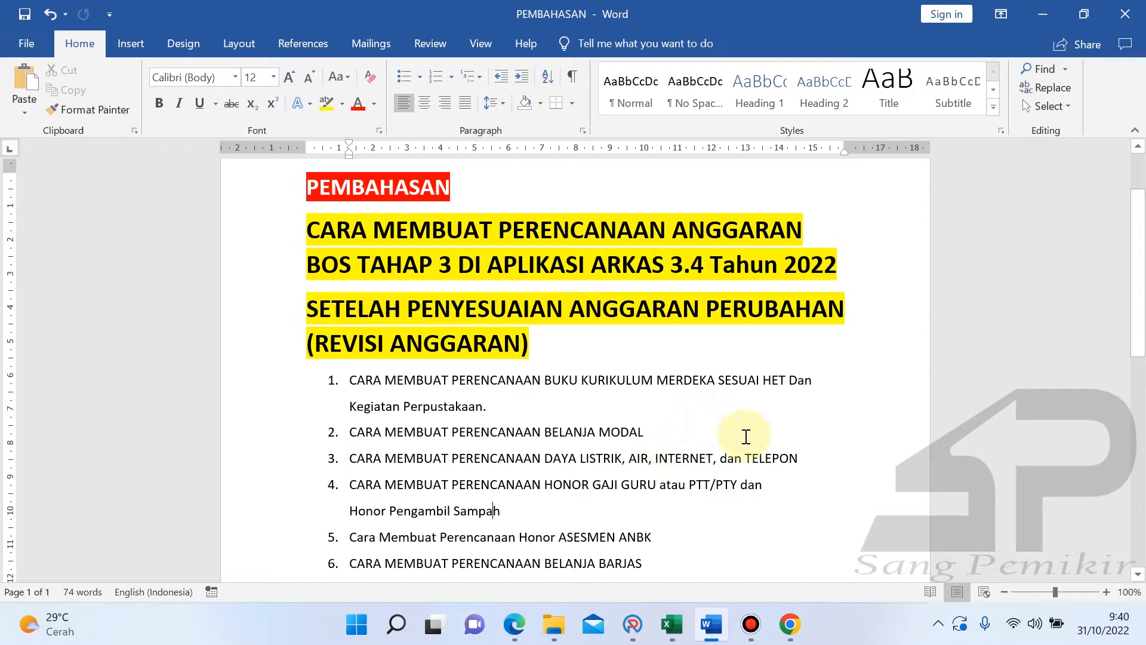
# - Switch to YouTube in Chrome, search for "Sang Pemikir", and look over the channel's latest ARKAS 3.4 videos
pyautogui.click(790, 624)
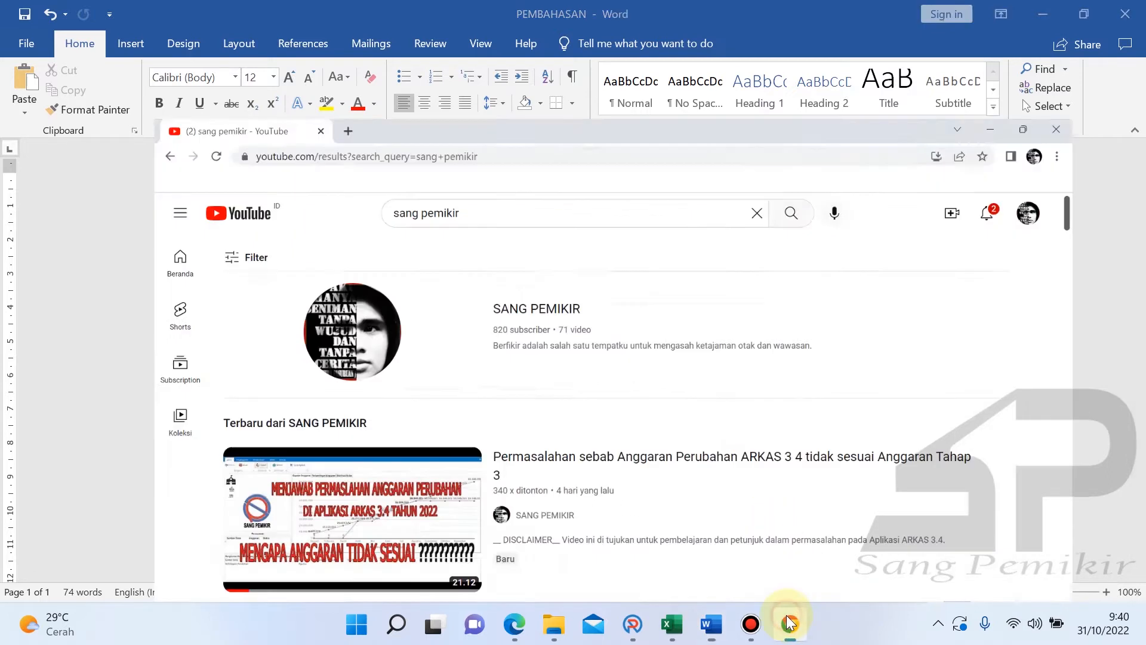
pyautogui.click(426, 110)
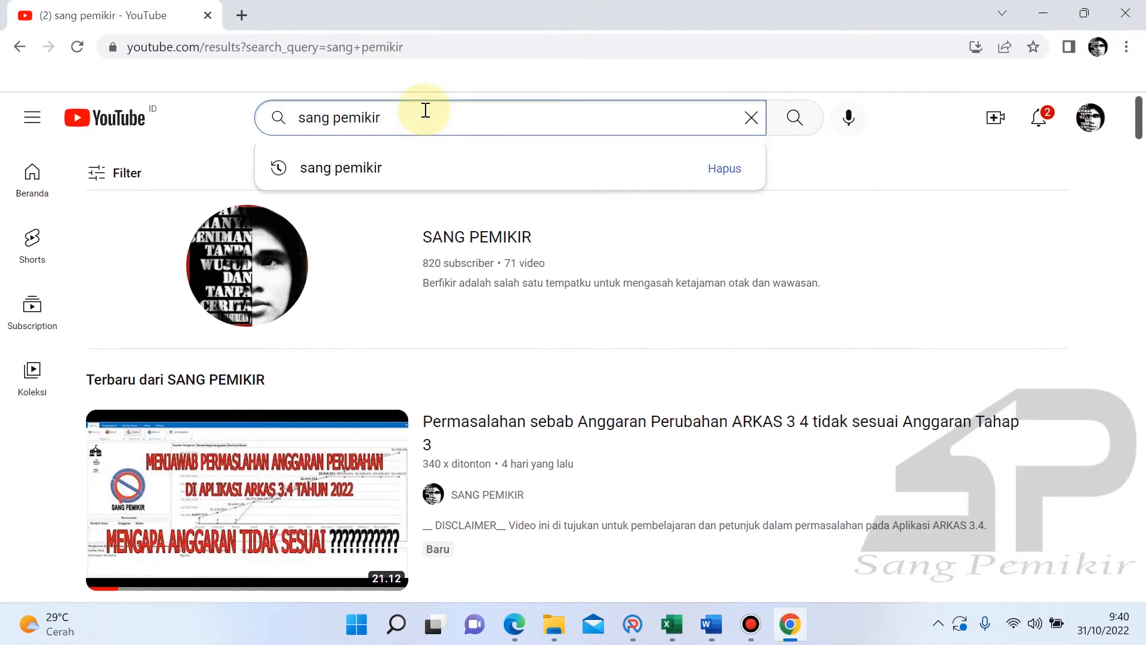
pyautogui.moveTo(302, 119); pyautogui.dragTo(506, 106)
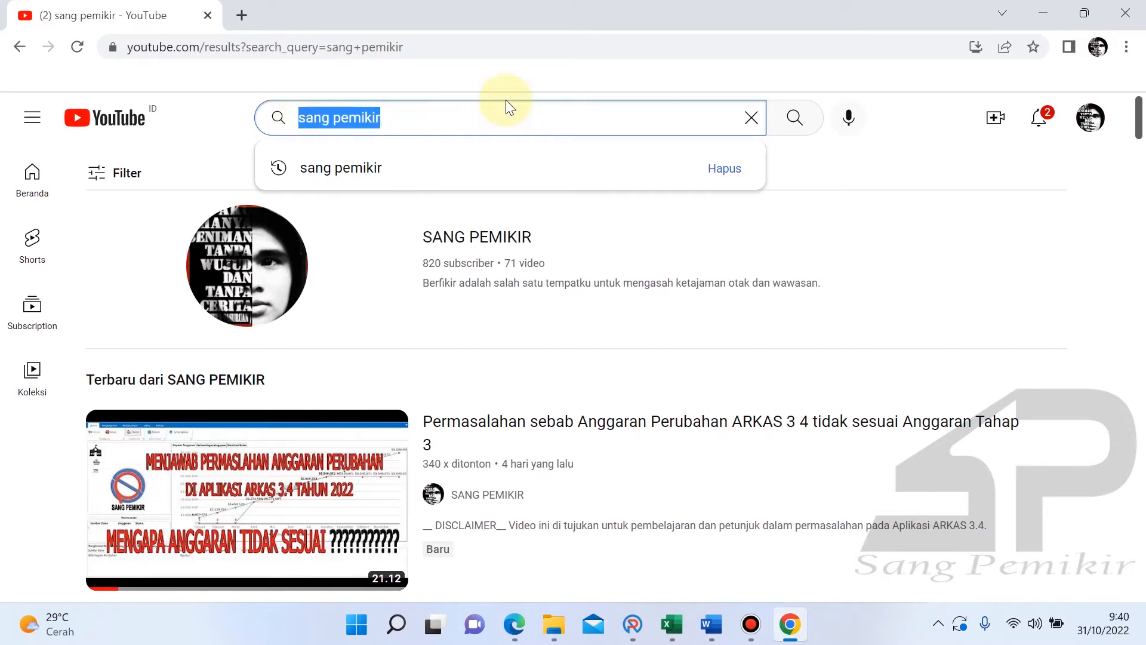
pyautogui.write('Sang ')
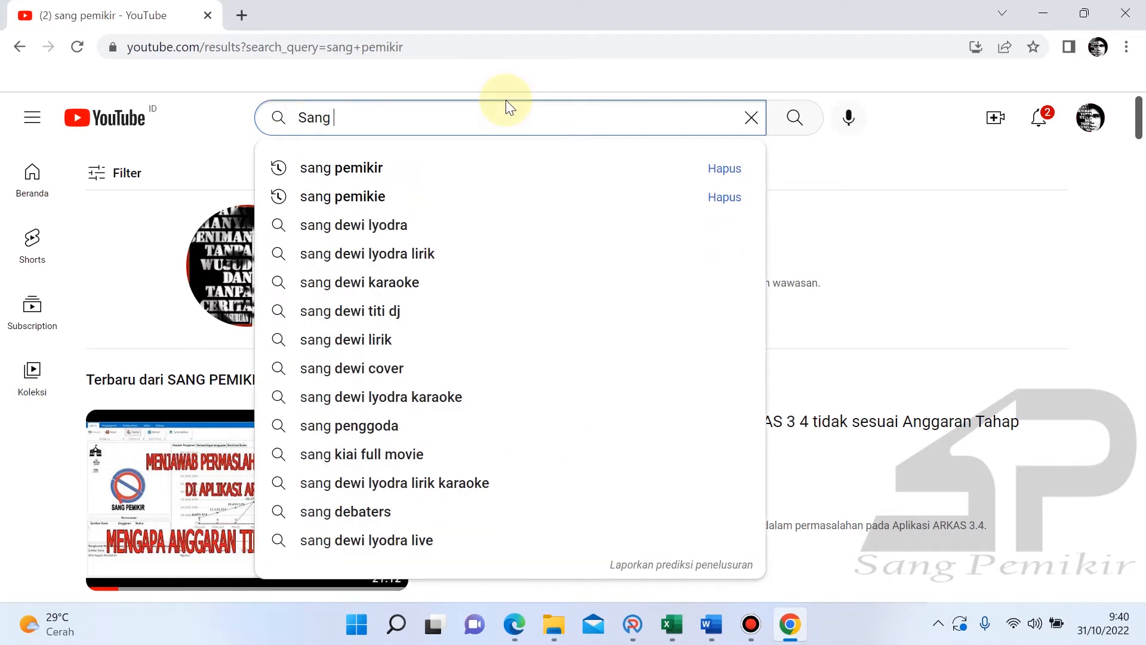
pyautogui.write('Pemikir')
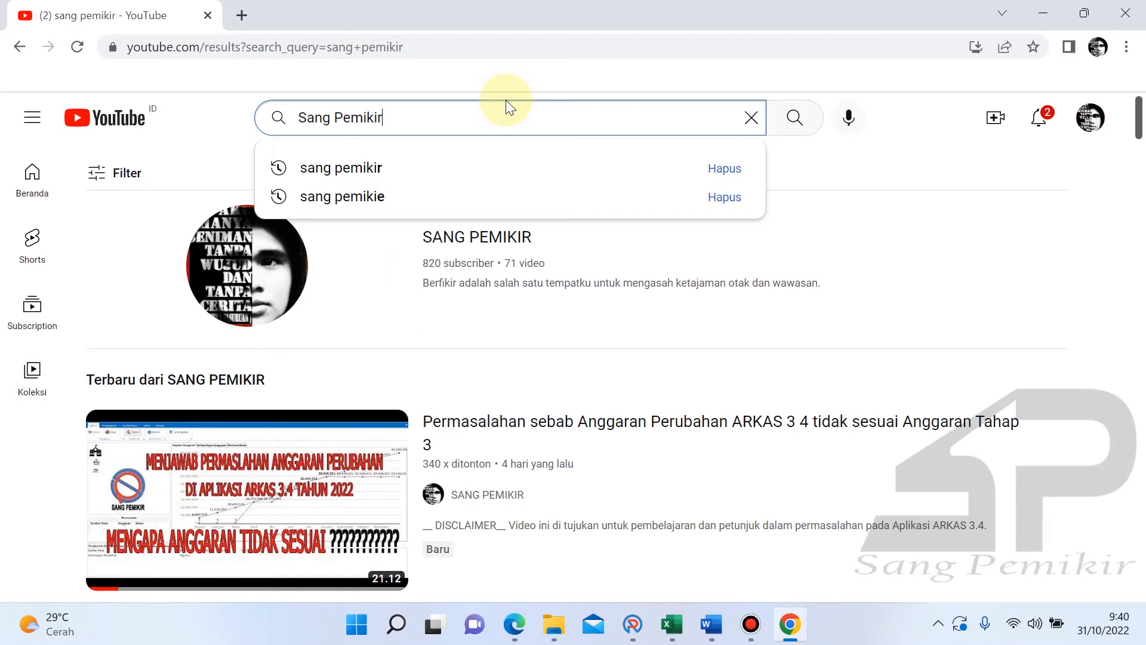
pyautogui.press('Return')
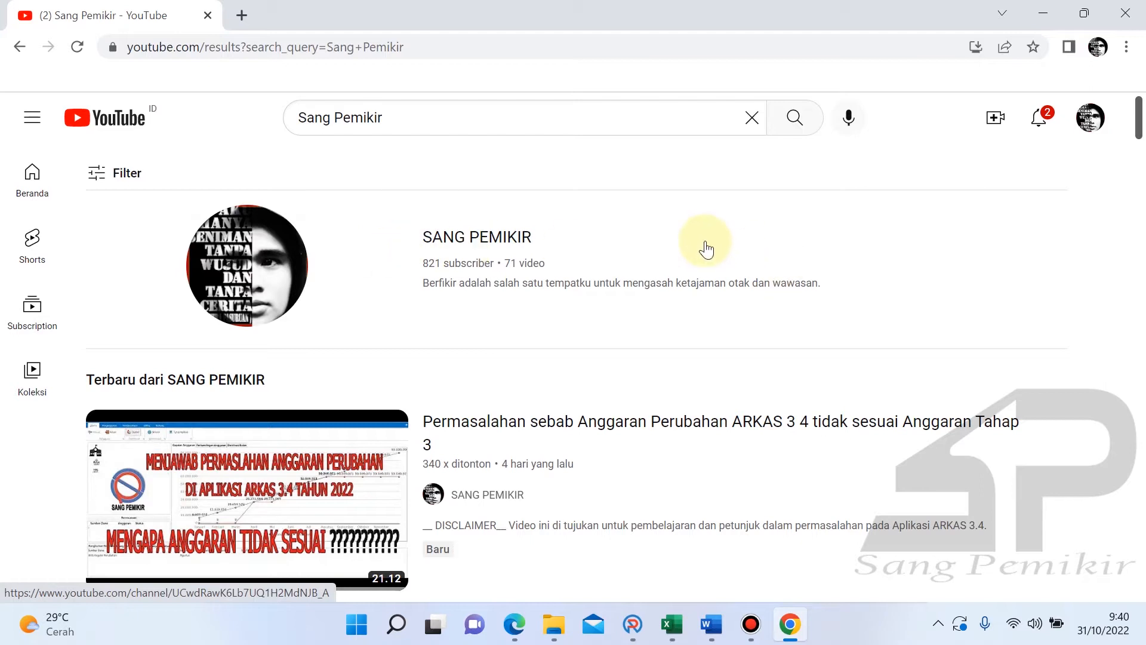
pyautogui.scroll(-1, 705, 248)
pyautogui.scroll(-3, 705, 247)
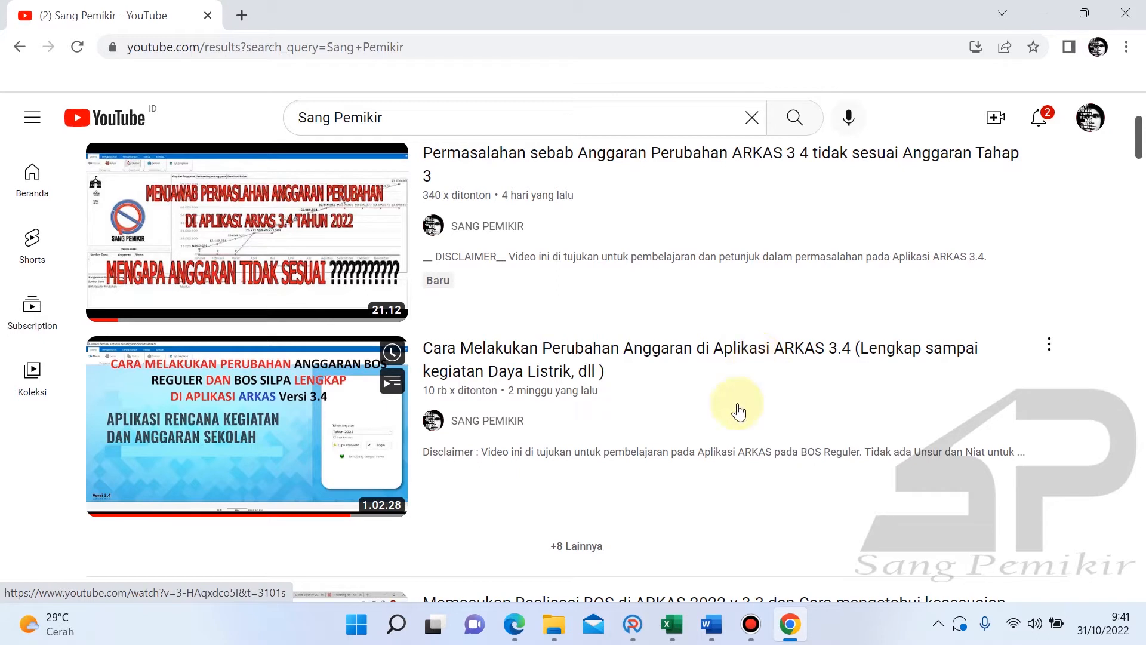
# - Switch to the Excel workbook and compare its Tahap 3 budget total with the unallocated budget in the ARKAS Kertas Kerja
pyautogui.click(673, 622)
pyautogui.click(394, 441)
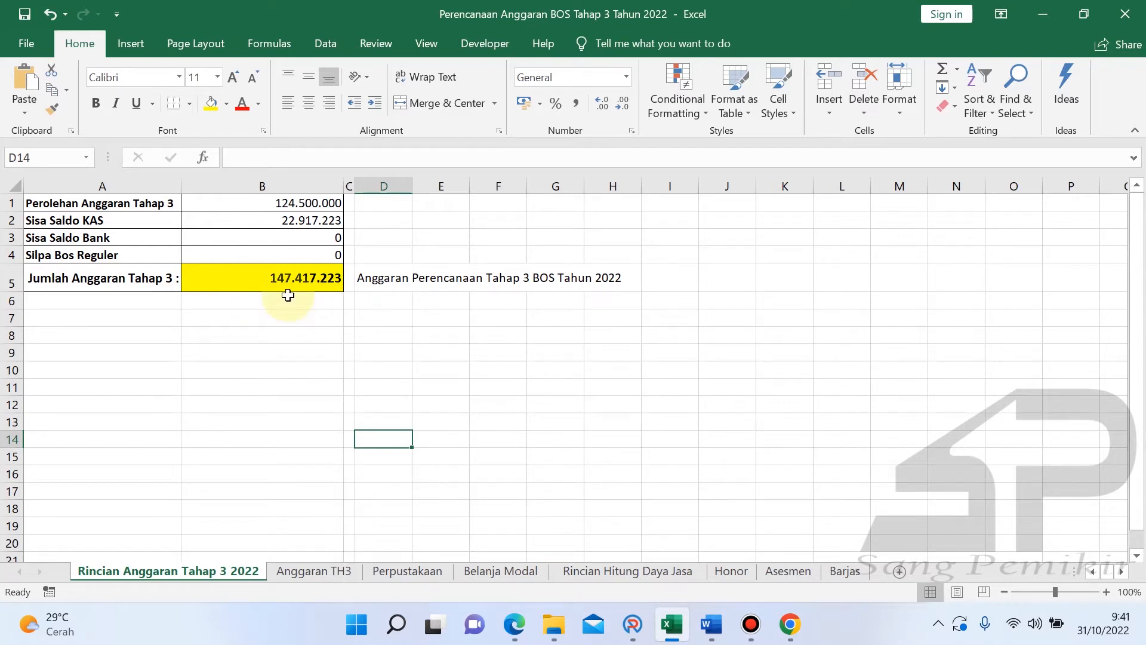
pyautogui.click(627, 613)
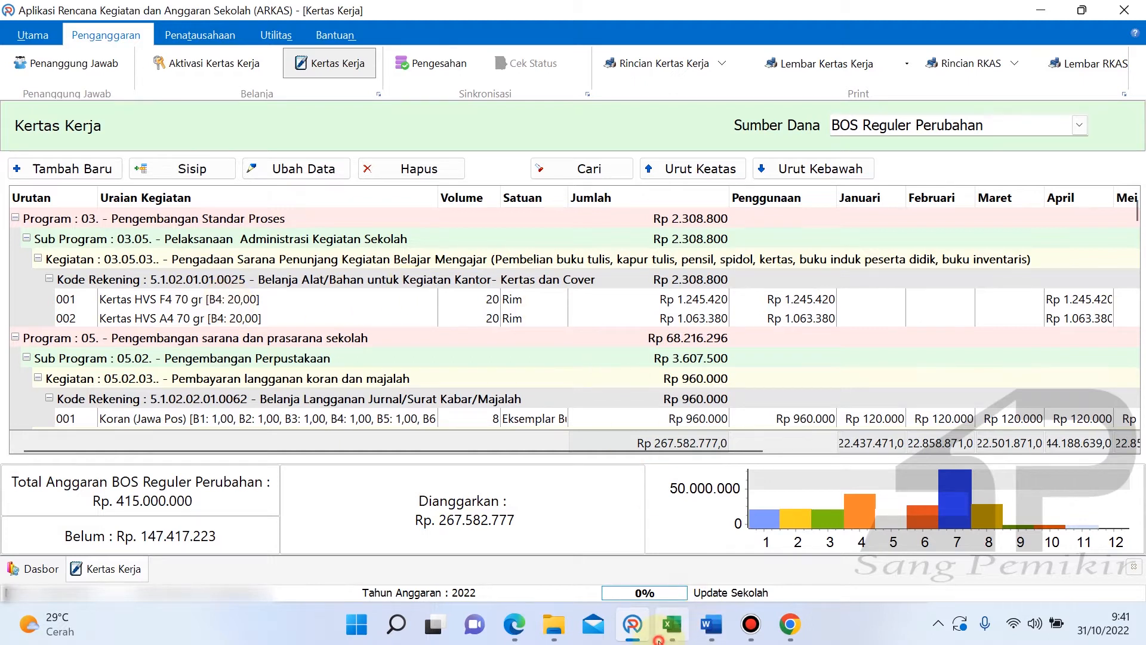
pyautogui.click(672, 623)
pyautogui.click(235, 366)
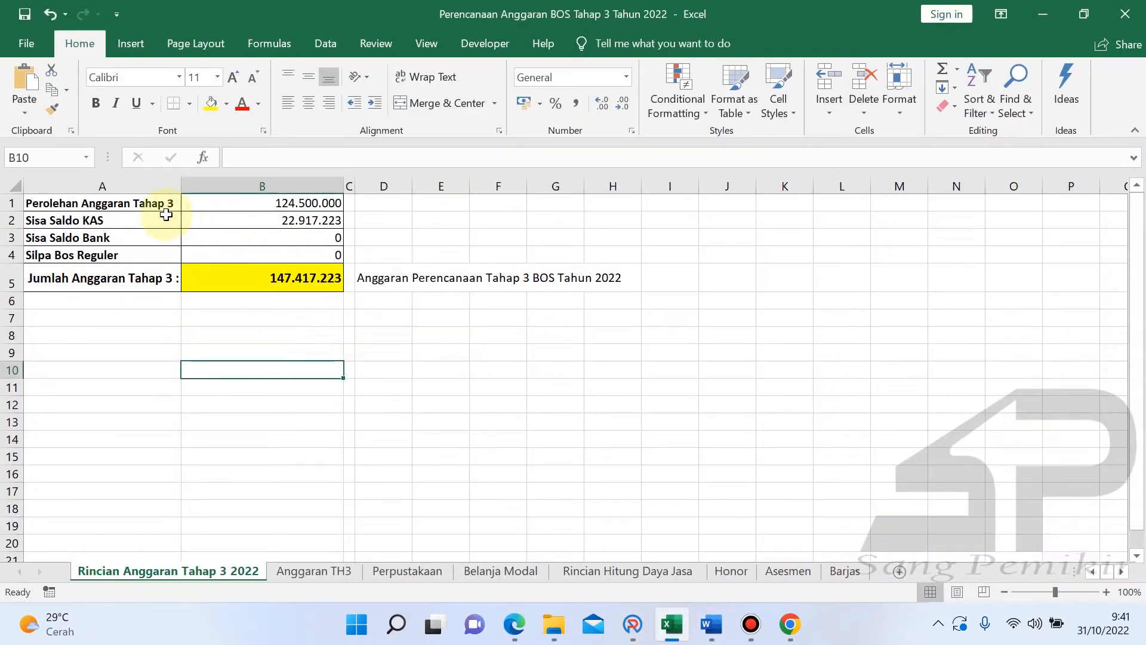
# - Examine the Tahap 3 budget components in cells B1 to B4: Perolehan Anggaran, Sisa Saldo KAS, Sisa Saldo Bank and Silpa Bos Reguler
pyautogui.click(225, 205)
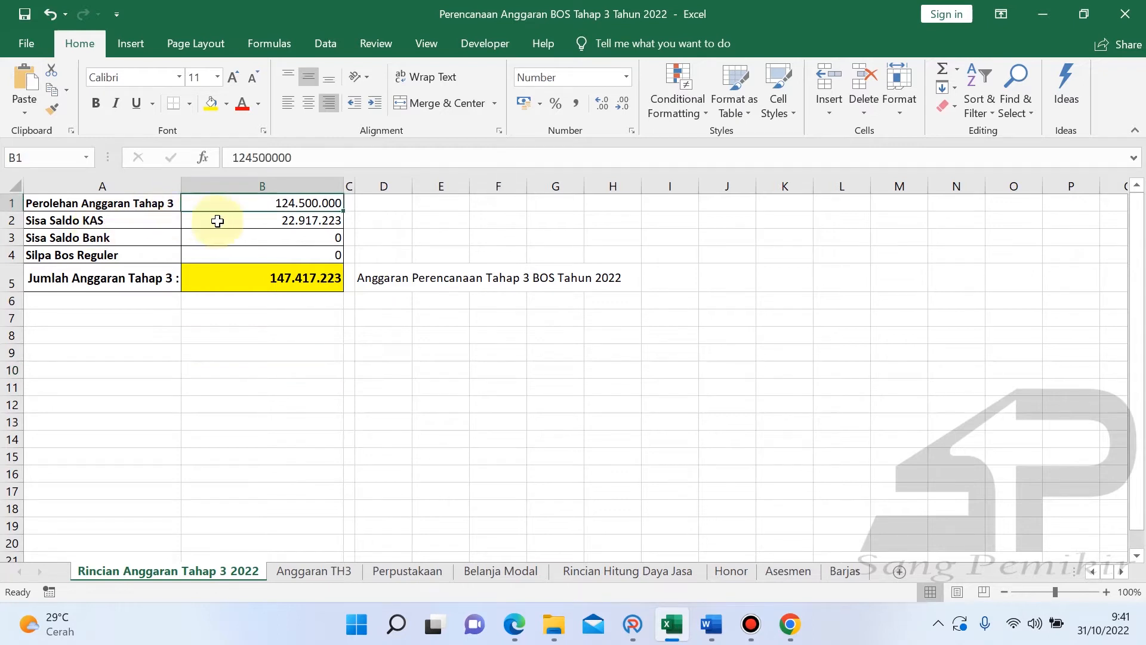
pyautogui.click(217, 222)
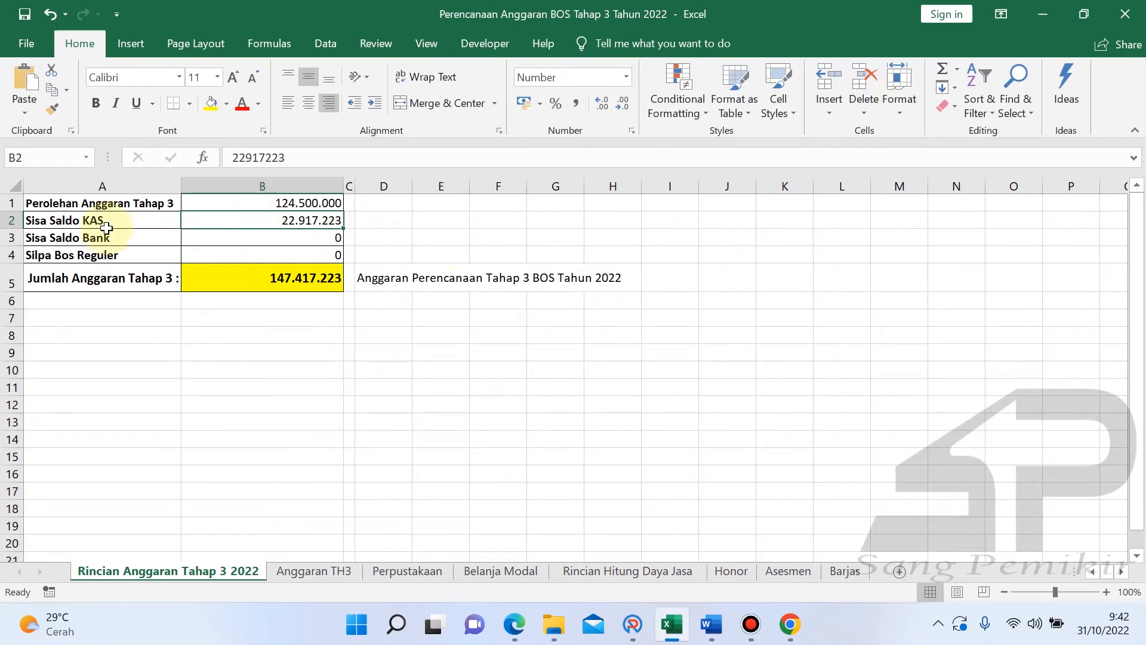
pyautogui.click(211, 239)
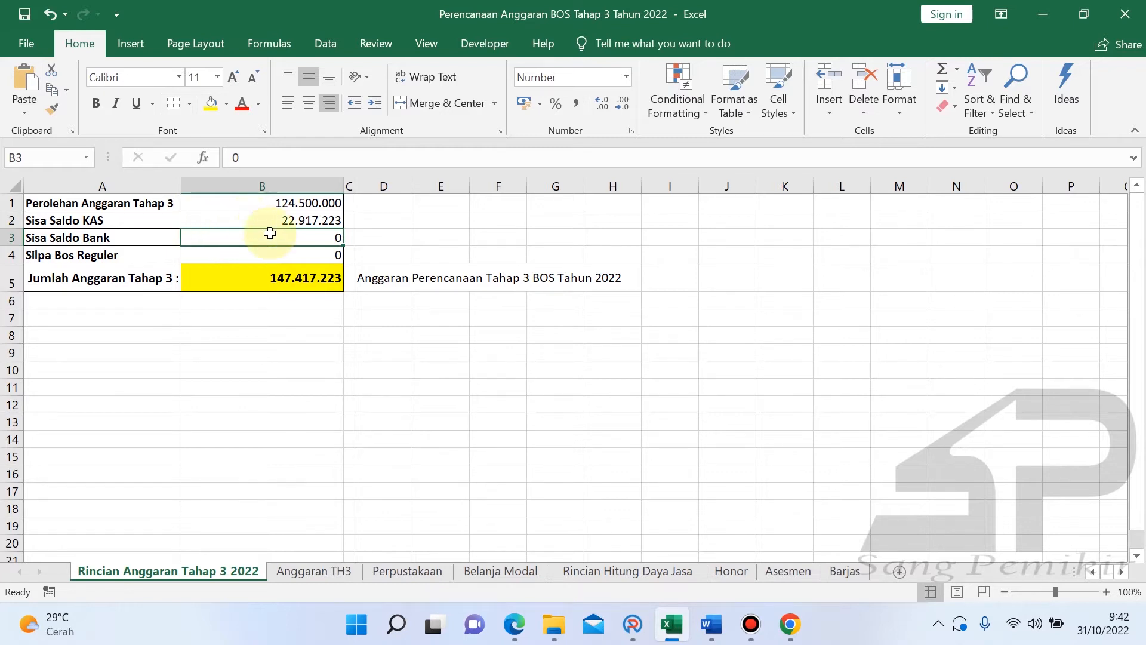
pyautogui.click(246, 251)
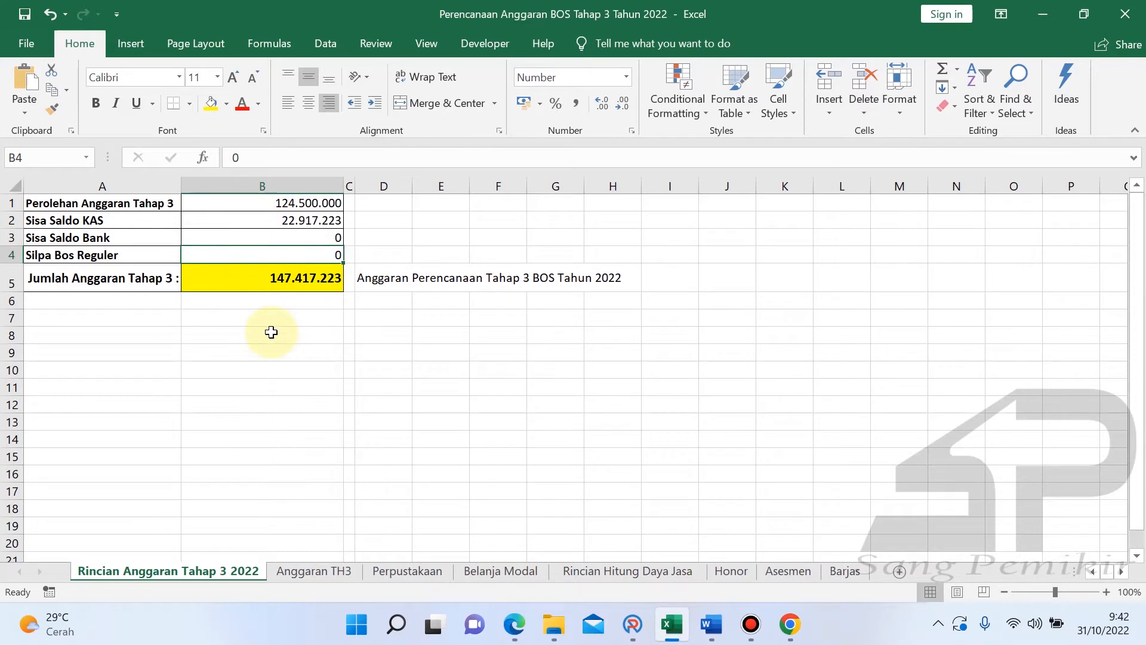
# - Check the budget summary in the ARKAS Kertas Kerja, and review the ARKAS budget revision videos in the YouTube results in Chrome
pyautogui.click(632, 624)
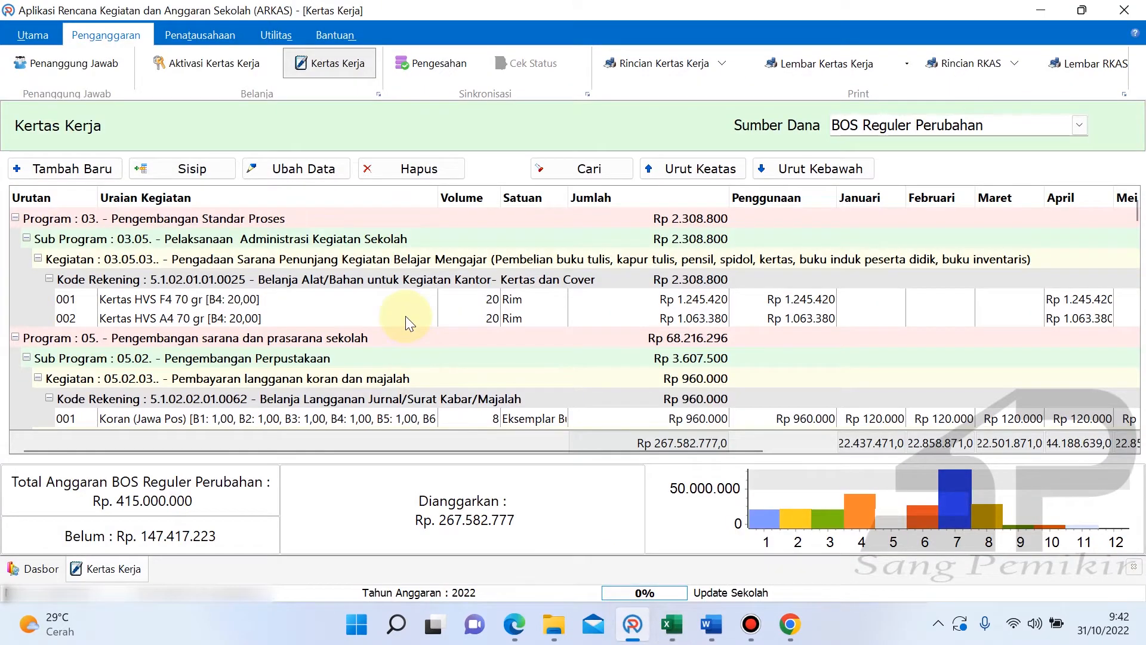
pyautogui.click(790, 624)
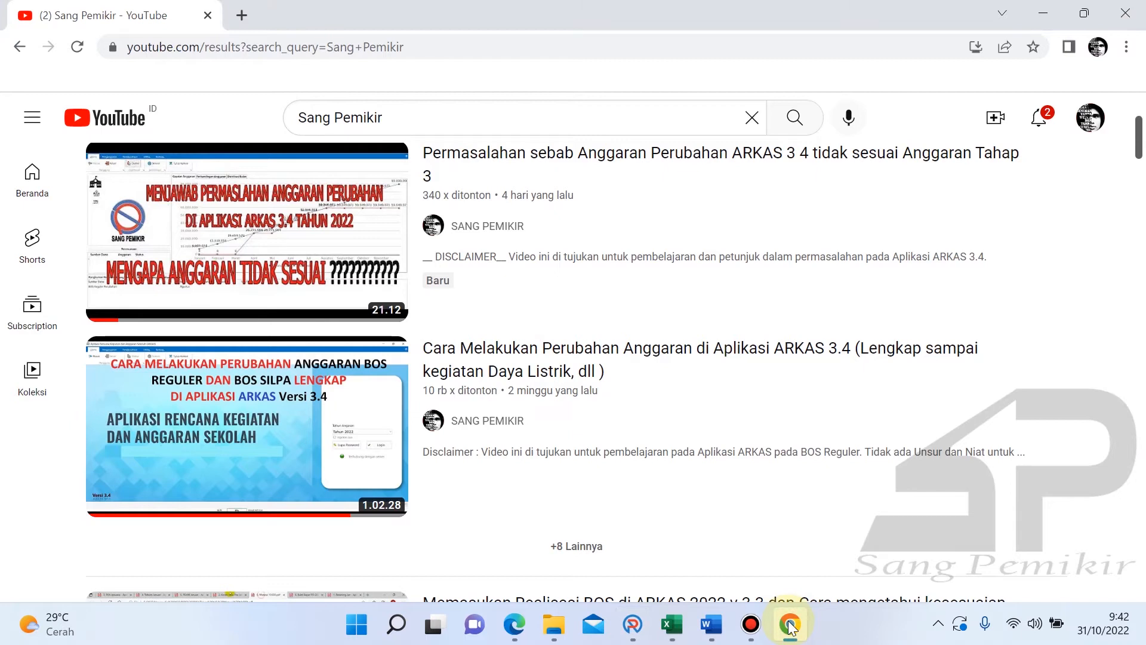
pyautogui.scroll(3, 483, 295)
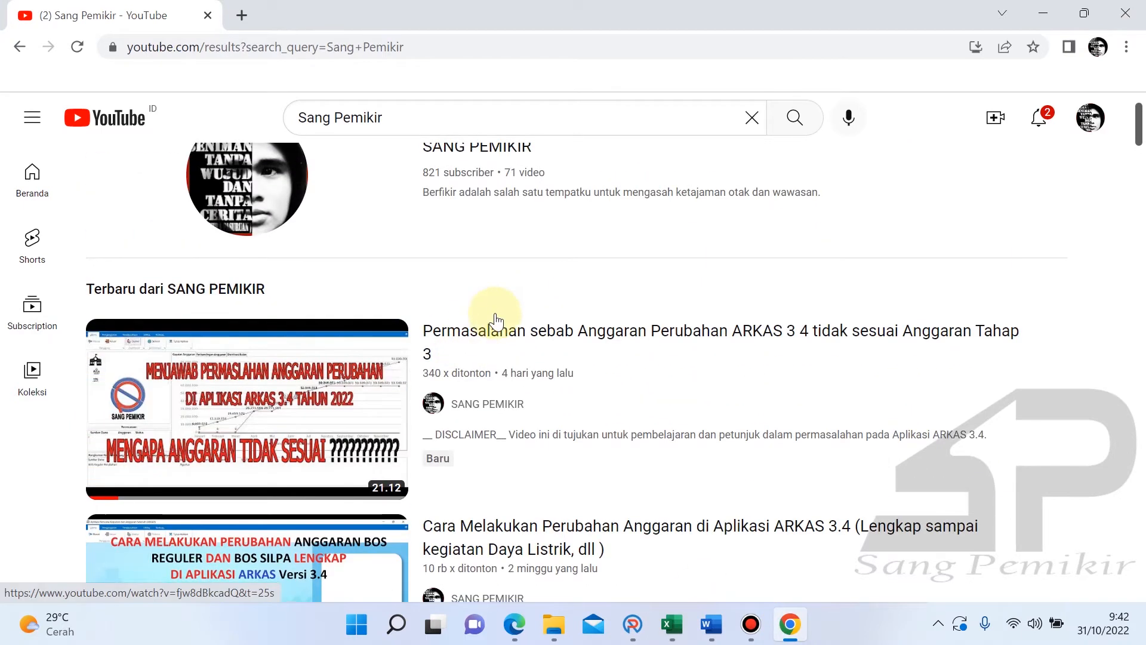
pyautogui.scroll(-2, 495, 320)
pyautogui.moveTo(601, 266)
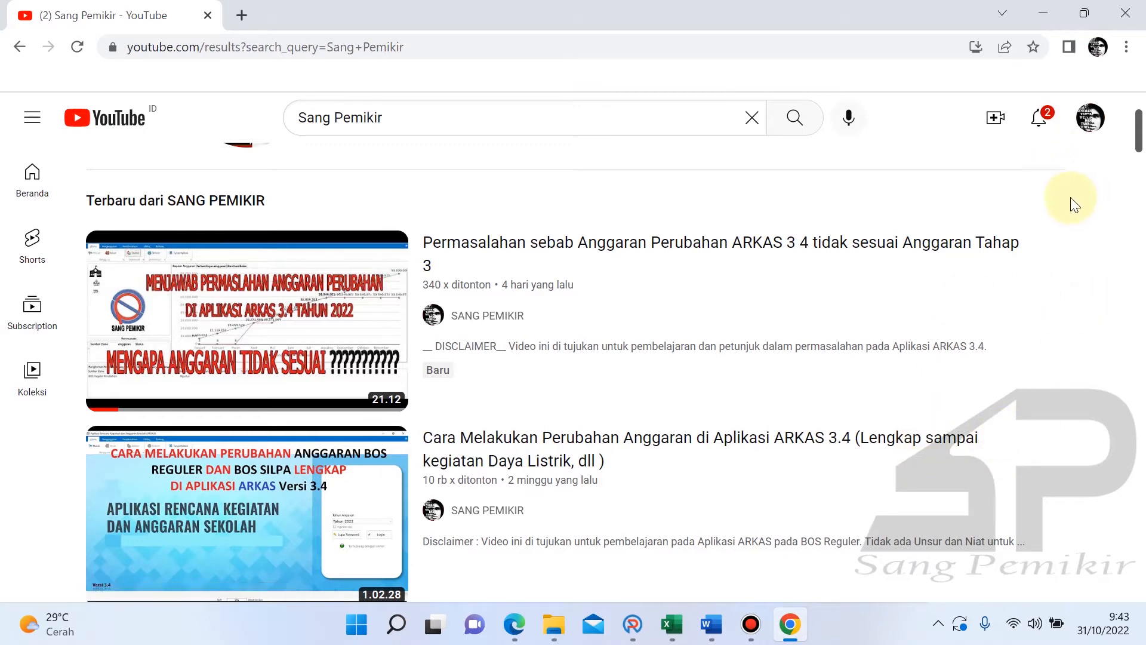
# - Review the first topic about Kurikulum Merdeka books in the Word document, and switch to the HET price list PDF in Edge
pyautogui.click(711, 625)
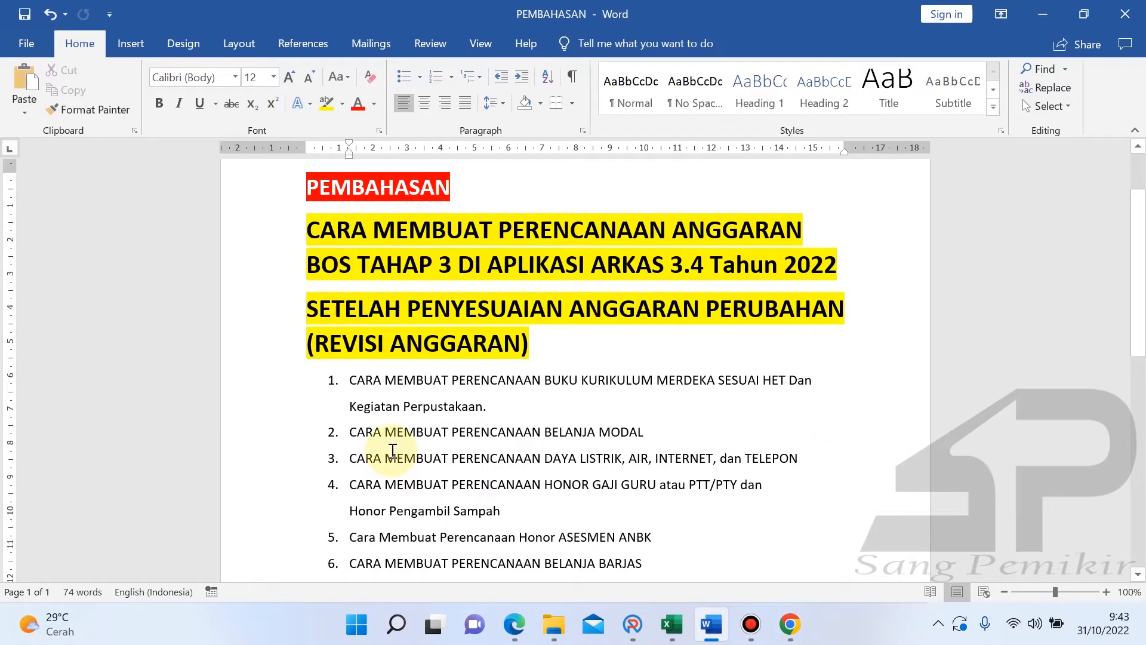
pyautogui.moveTo(349, 380); pyautogui.dragTo(514, 405)
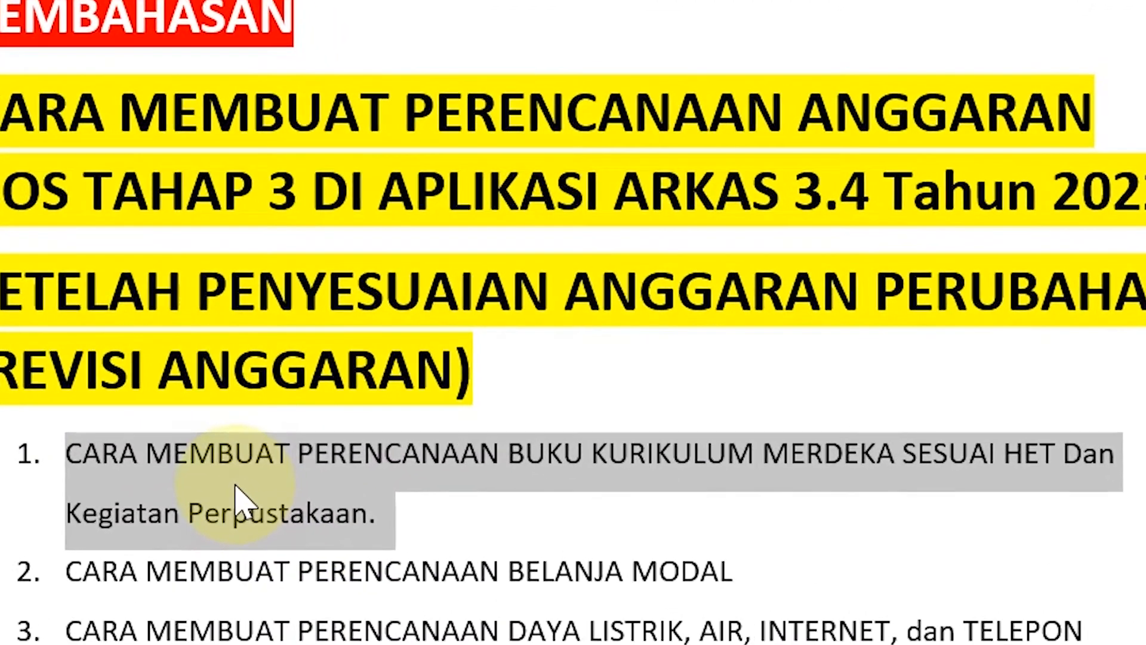
pyautogui.click(332, 431)
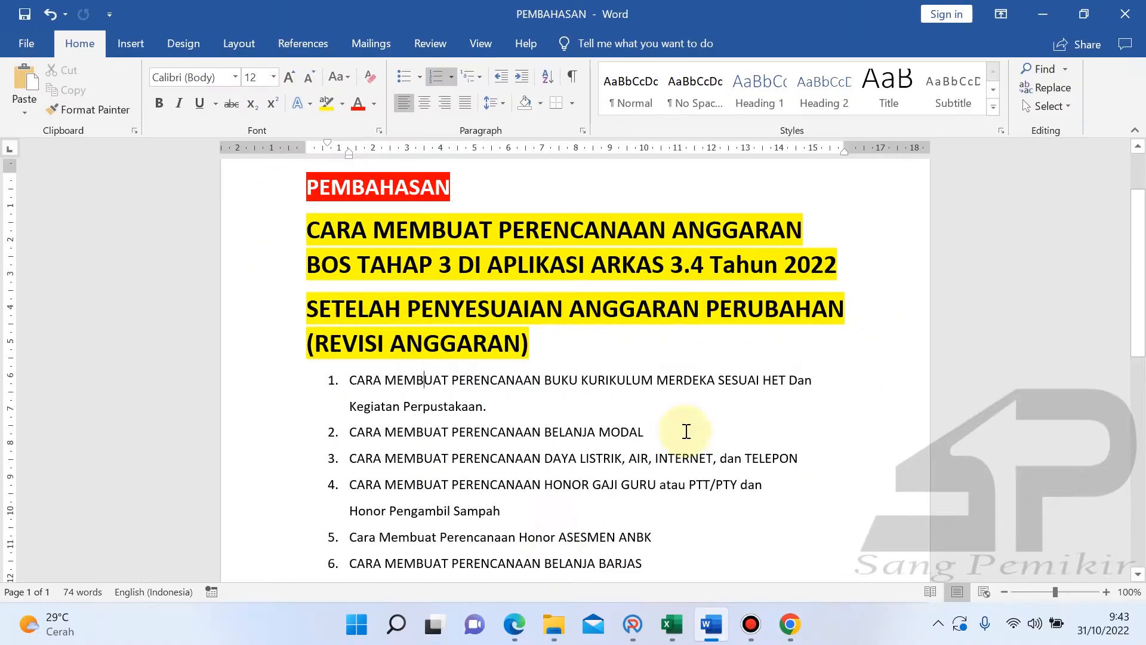
pyautogui.click(515, 624)
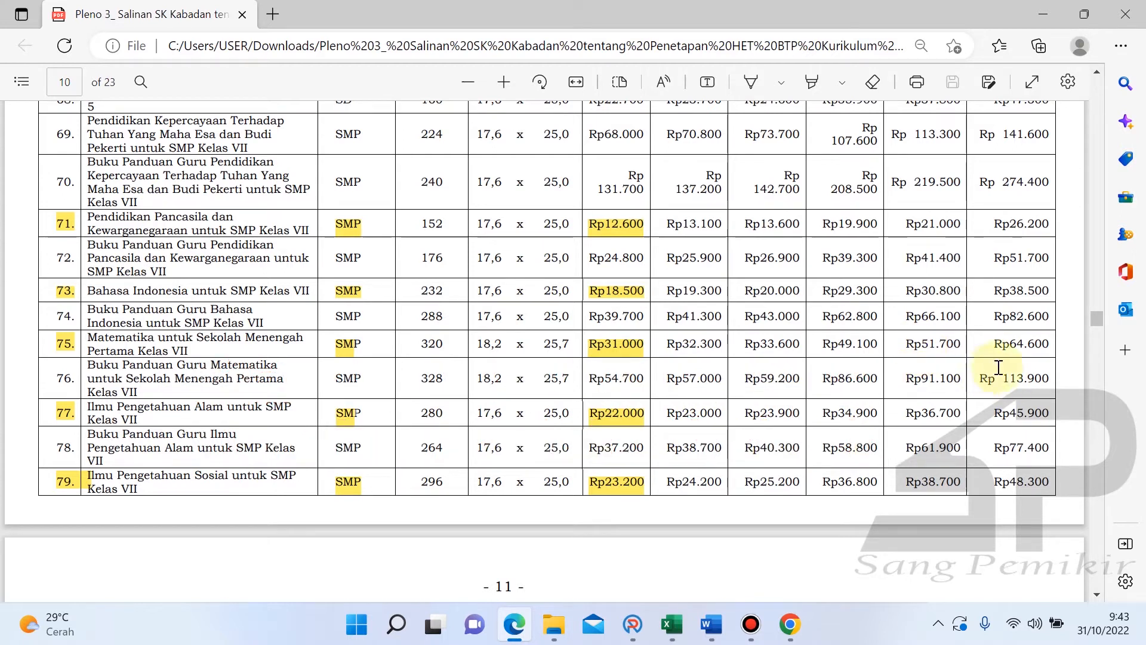
# - Examine the HET decree attachment heading on page 5 and the Keterangan Zona section on pages 22 and 23 of the PDF
pyautogui.moveTo(1095, 322); pyautogui.dragTo(1102, 213)
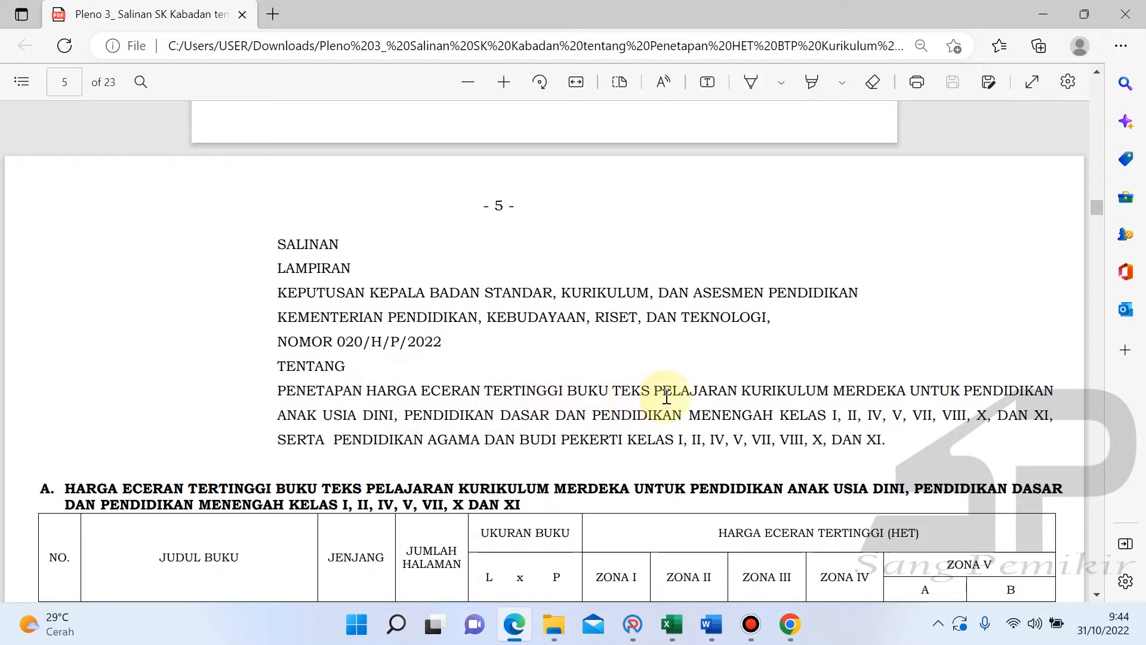
pyautogui.scroll(-1, 657, 394)
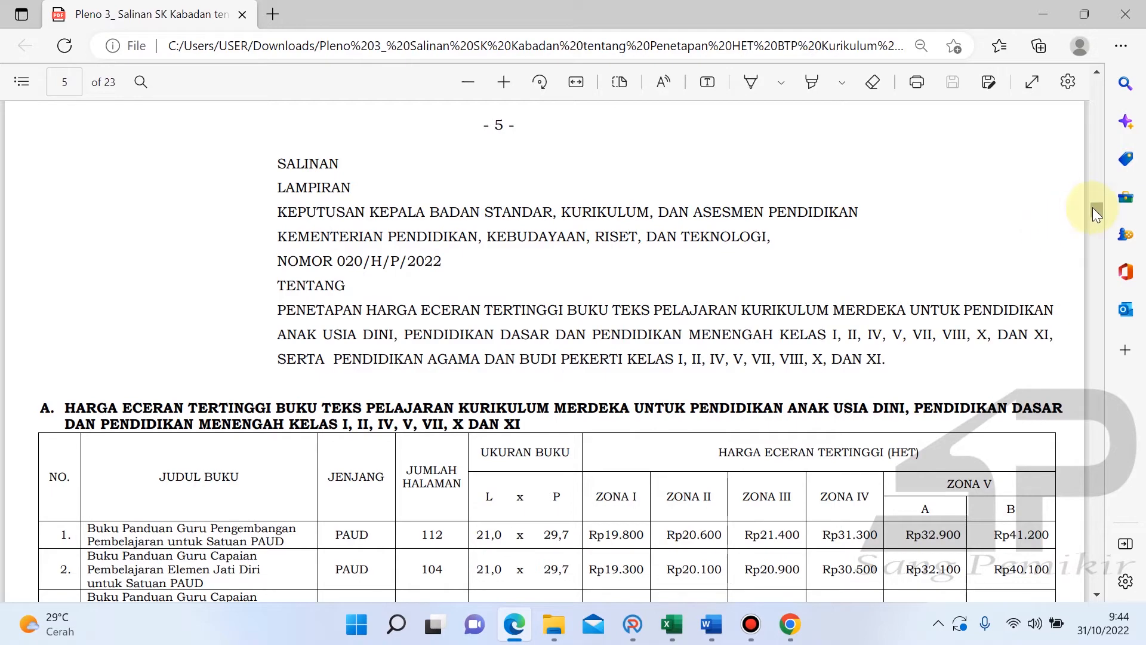
pyautogui.moveTo(1092, 207); pyautogui.dragTo(1095, 561)
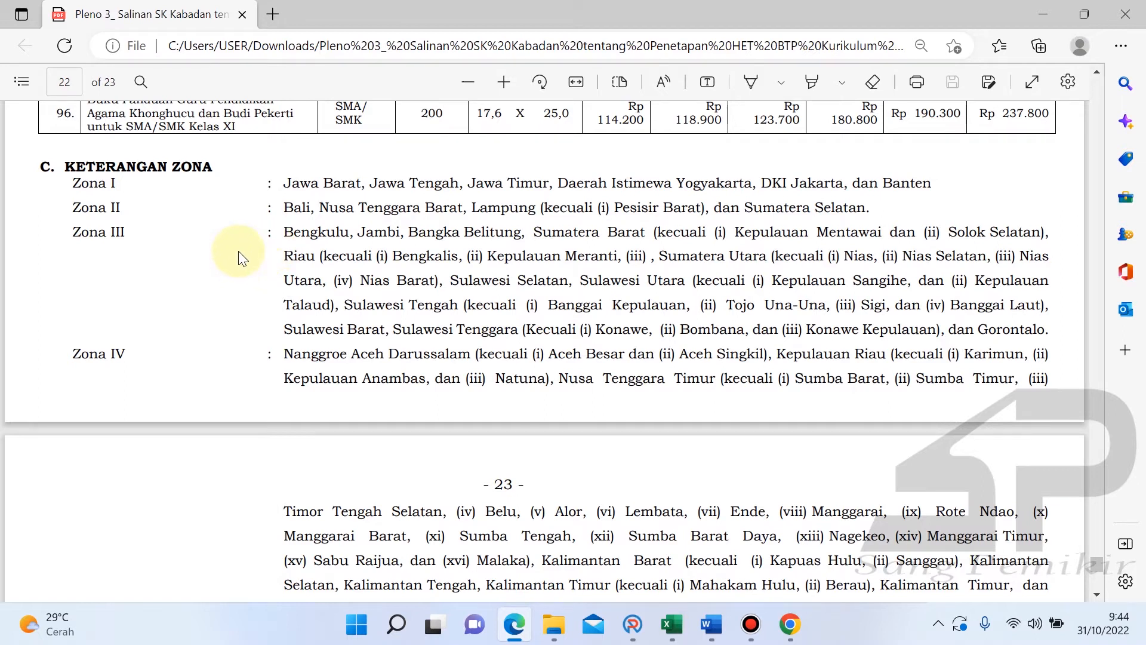
pyautogui.scroll(-2, 245, 255)
pyautogui.scroll(1, 161, 241)
pyautogui.scroll(1, 167, 247)
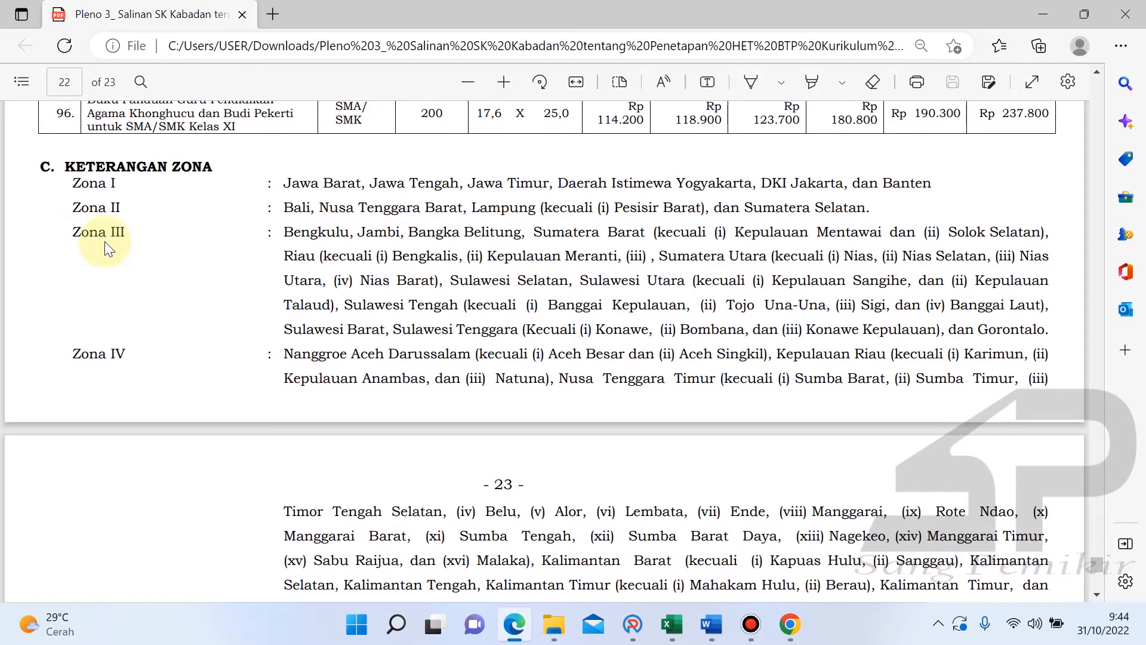
pyautogui.scroll(-2, 133, 286)
pyautogui.scroll(-8, 174, 326)
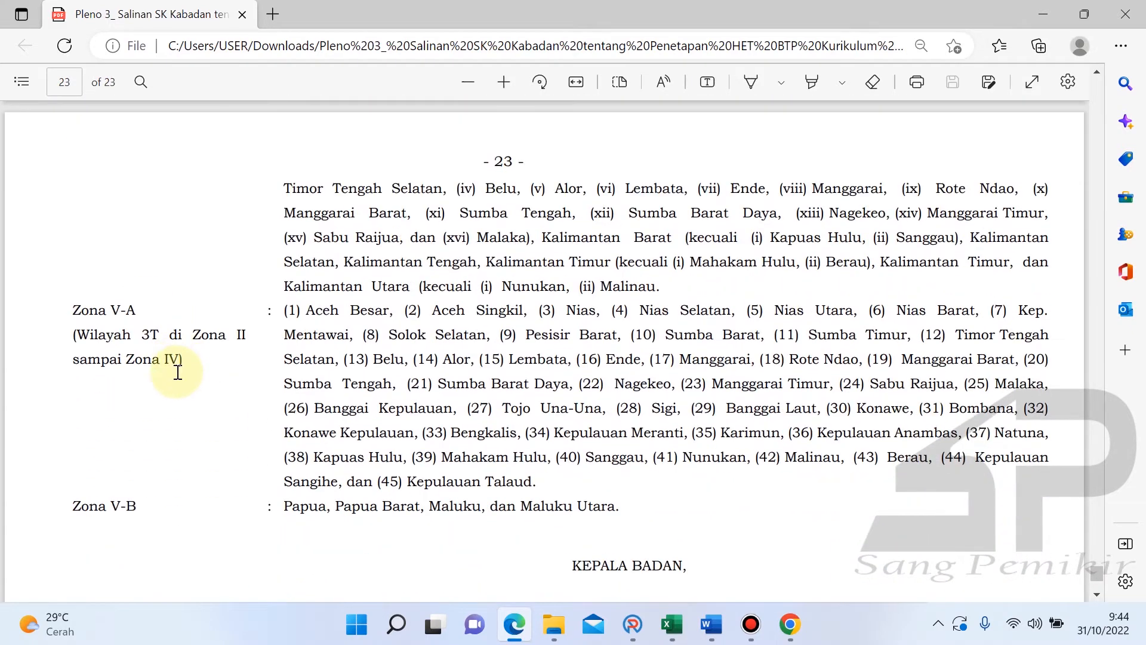
# - Return to the highlighted SMP Kelas VII textbook prices on page 10 of the HET price list
pyautogui.scroll(20, 551, 292)
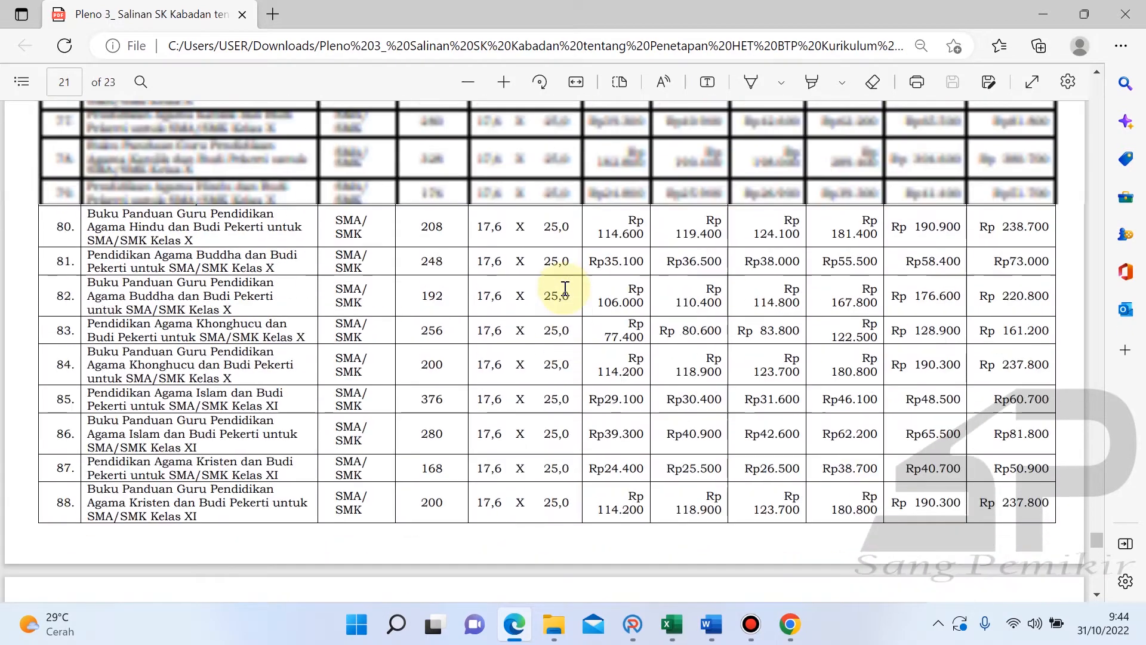
pyautogui.moveTo(1095, 525); pyautogui.dragTo(1095, 324)
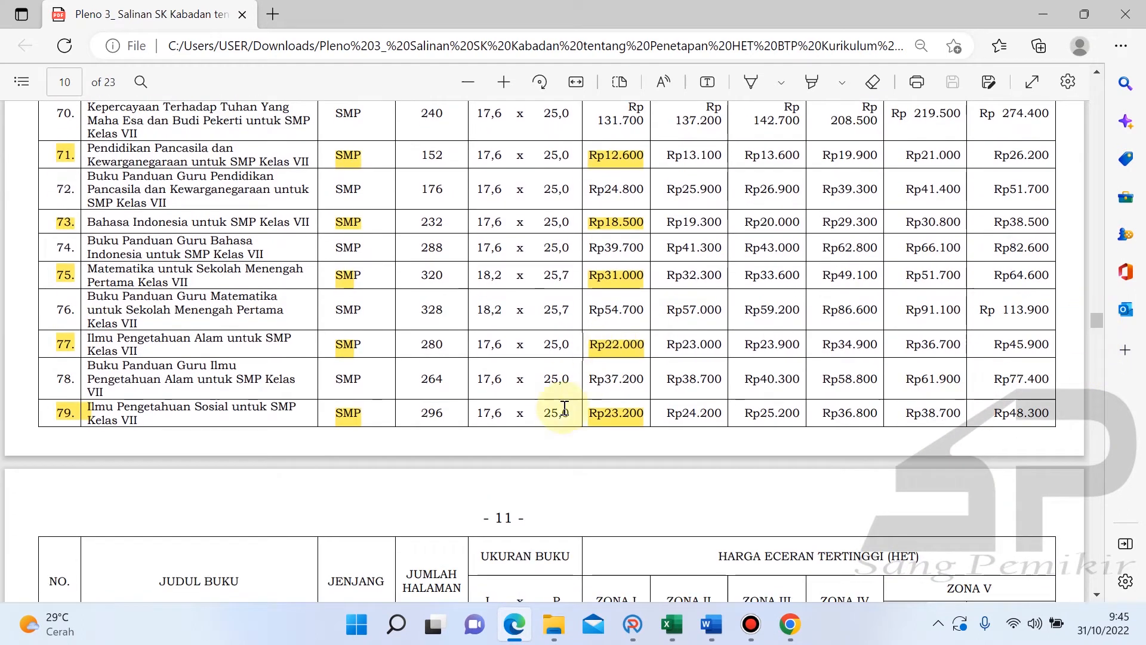
pyautogui.scroll(2, 561, 410)
pyautogui.scroll(-1, 615, 402)
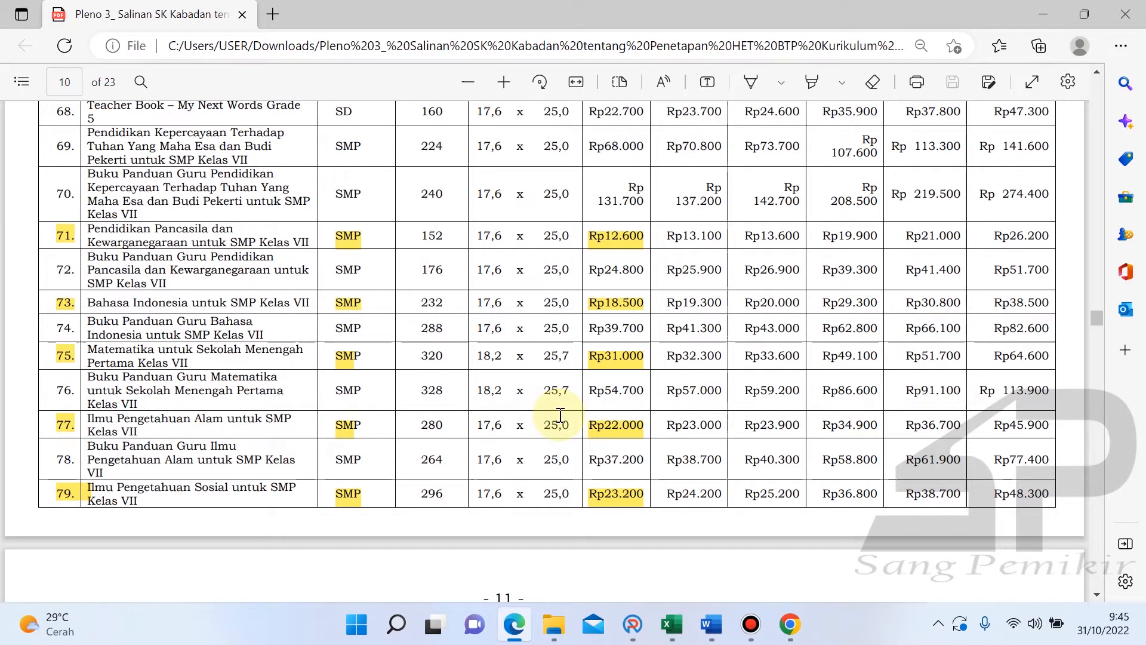
# - Switch to the Word document and review its topic list, selecting the words of the first topic up to Kurikulum Merdeka
pyautogui.click(711, 624)
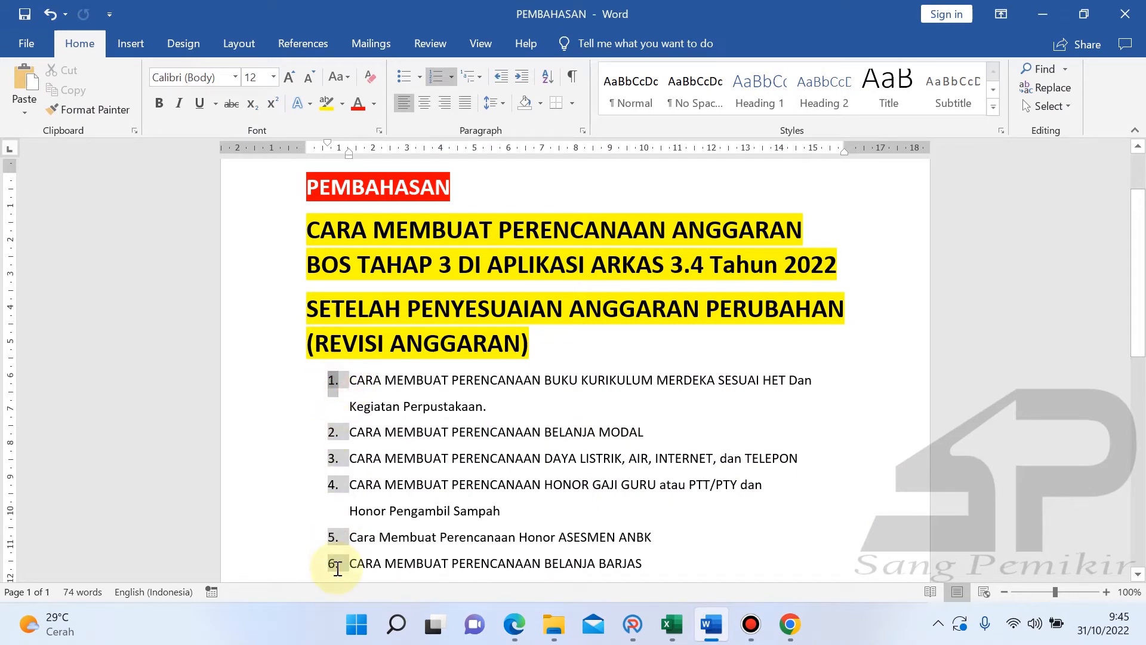
pyautogui.click(656, 555)
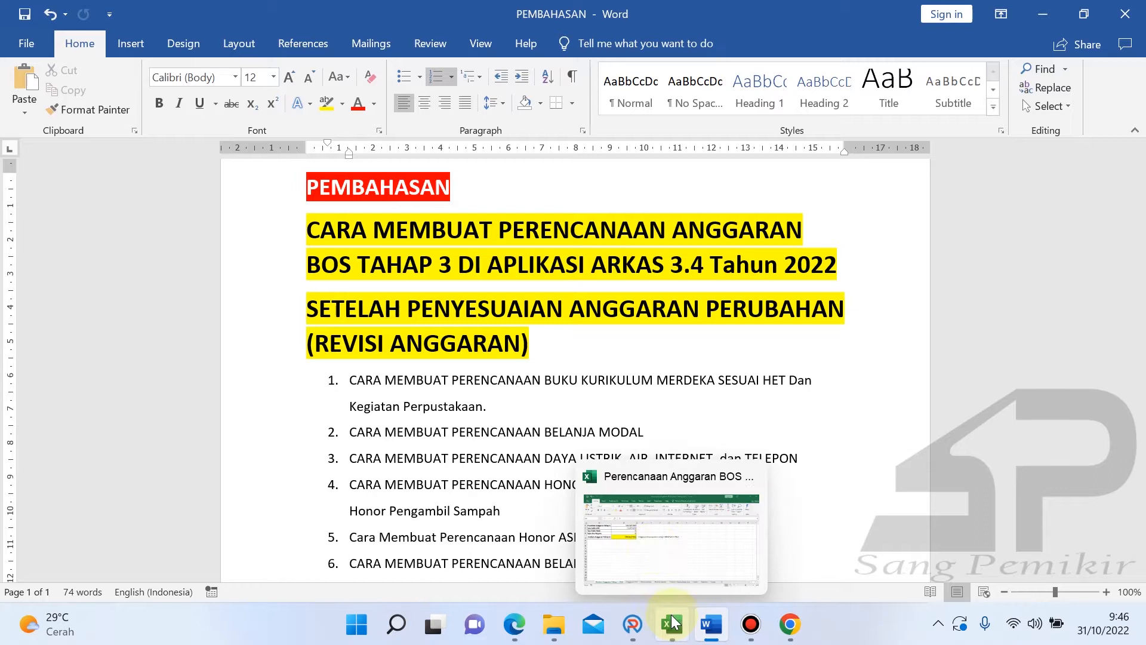
pyautogui.moveTo(351, 382); pyautogui.dragTo(688, 371)
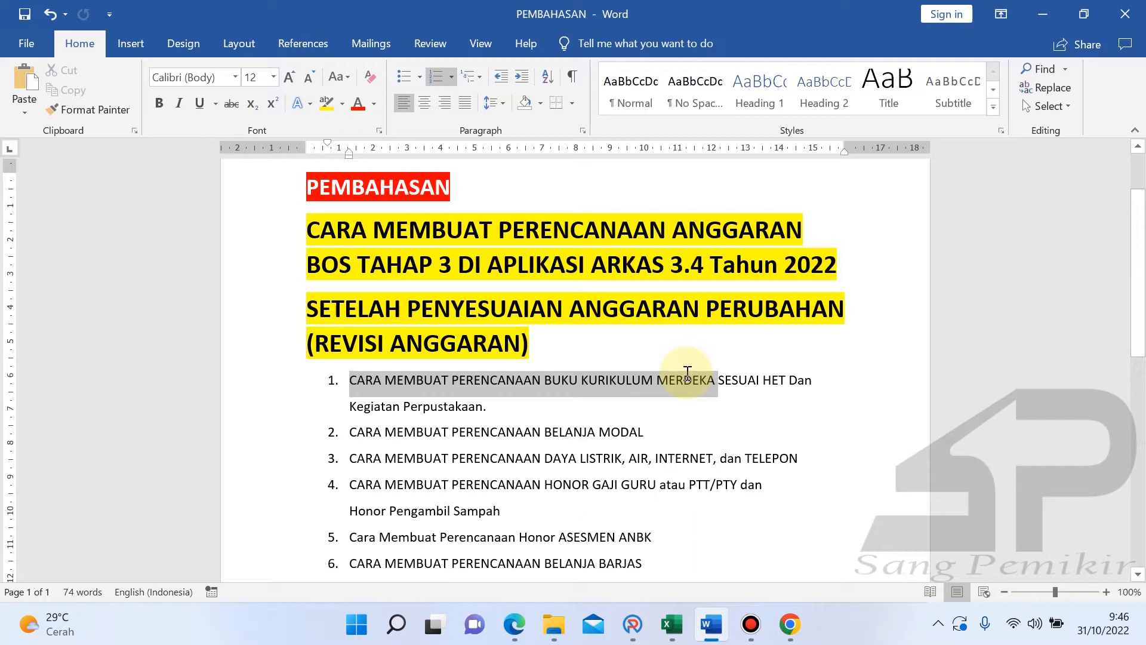
pyautogui.moveTo(688, 371); pyautogui.dragTo(688, 371)
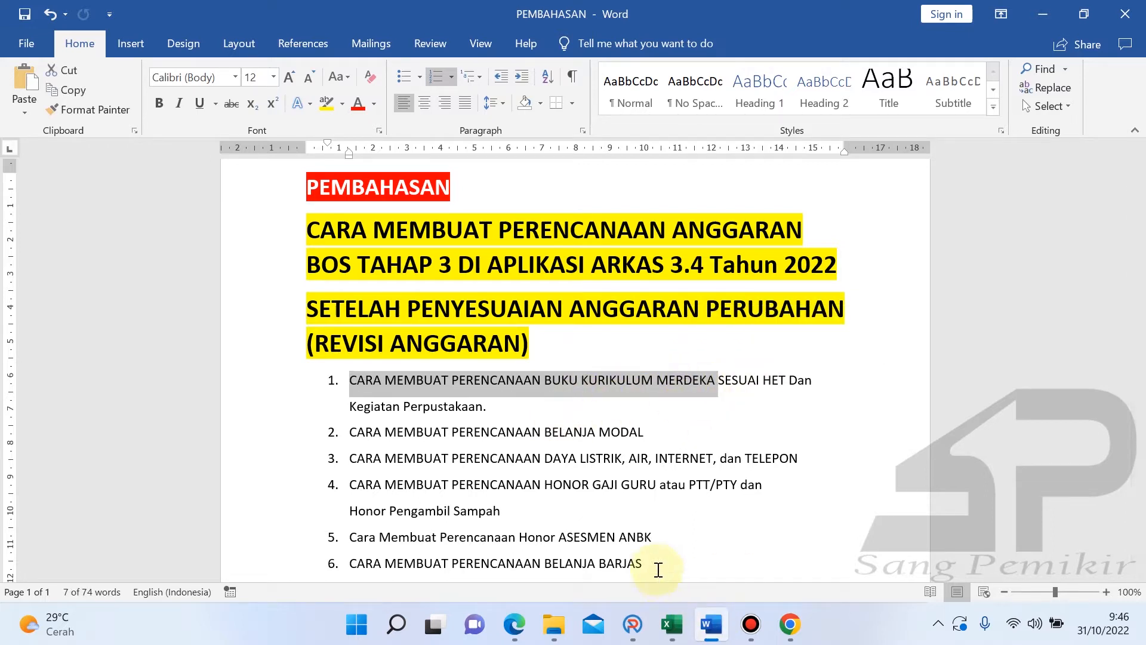
# - Glance at the ARKAS Kertas Kerja, switch to the Excel workbook and look through its budget sheets from Anggaran TH3 to Barjas
pyautogui.click(634, 620)
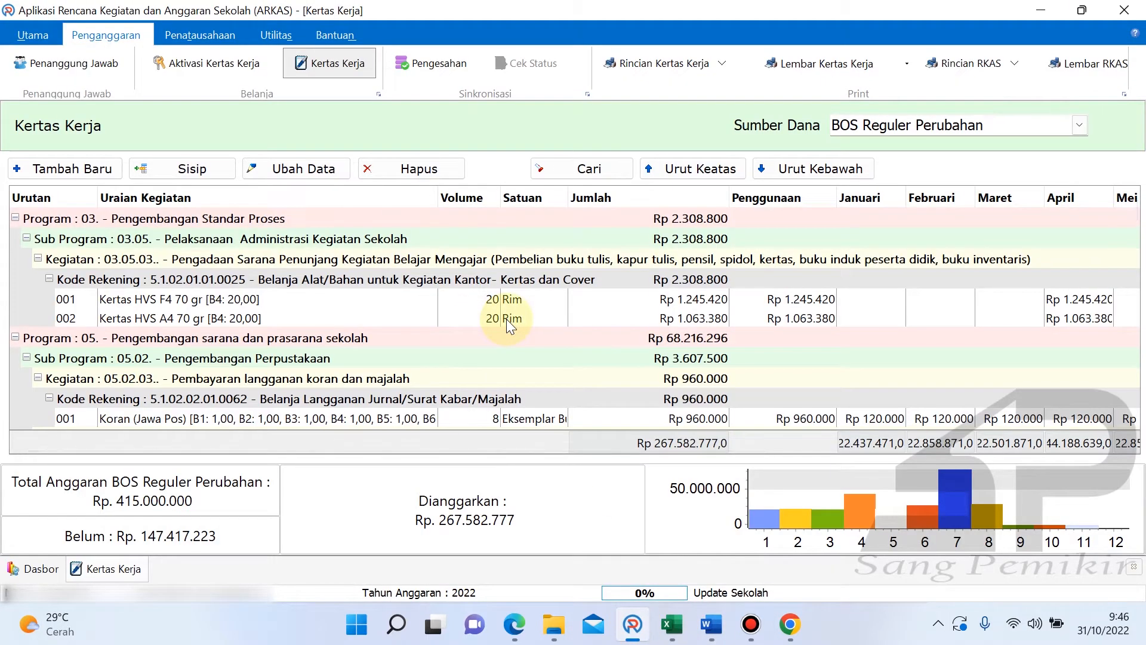
pyautogui.click(671, 624)
pyautogui.click(457, 404)
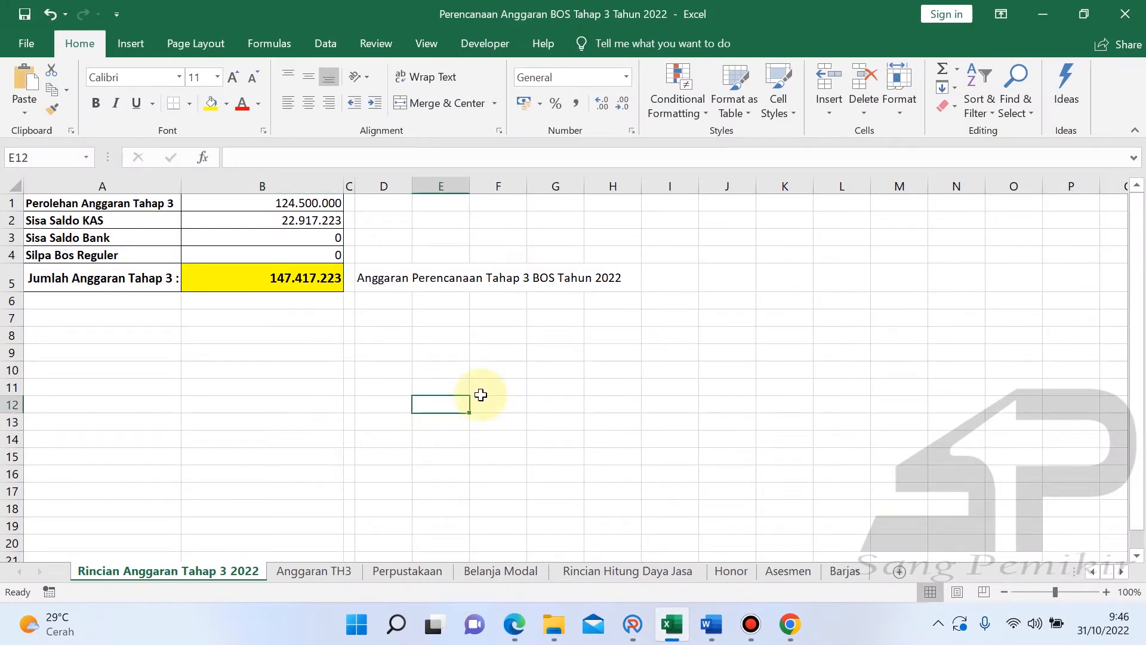
pyautogui.click(335, 567)
pyautogui.click(412, 572)
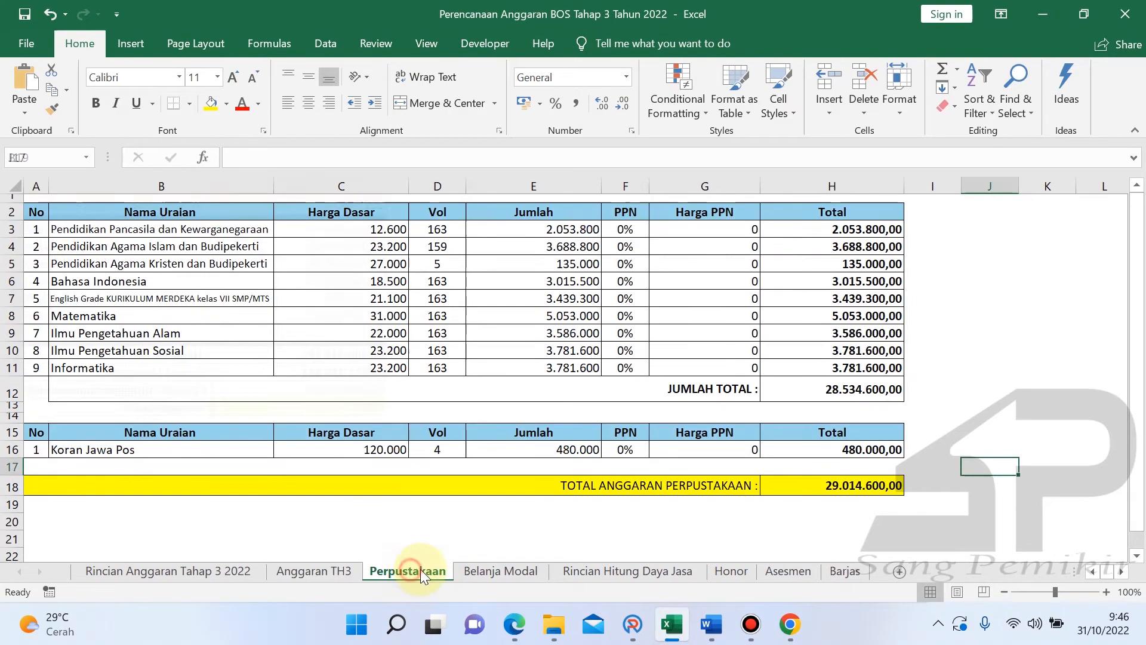
pyautogui.click(486, 571)
pyautogui.click(618, 573)
pyautogui.click(732, 571)
pyautogui.click(788, 571)
pyautogui.click(843, 571)
pyautogui.click(430, 463)
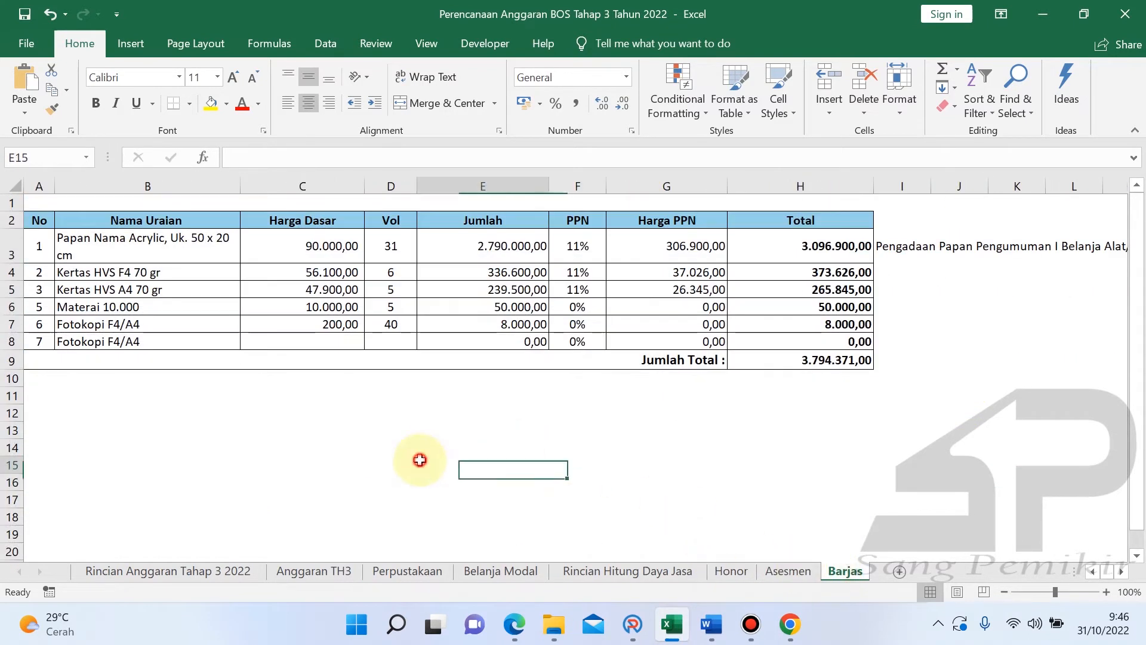
# - Compare the Perpustakaan book budget with the overall Tahap 3 details and the Anggaran TH3 allocation summary
pyautogui.click(417, 571)
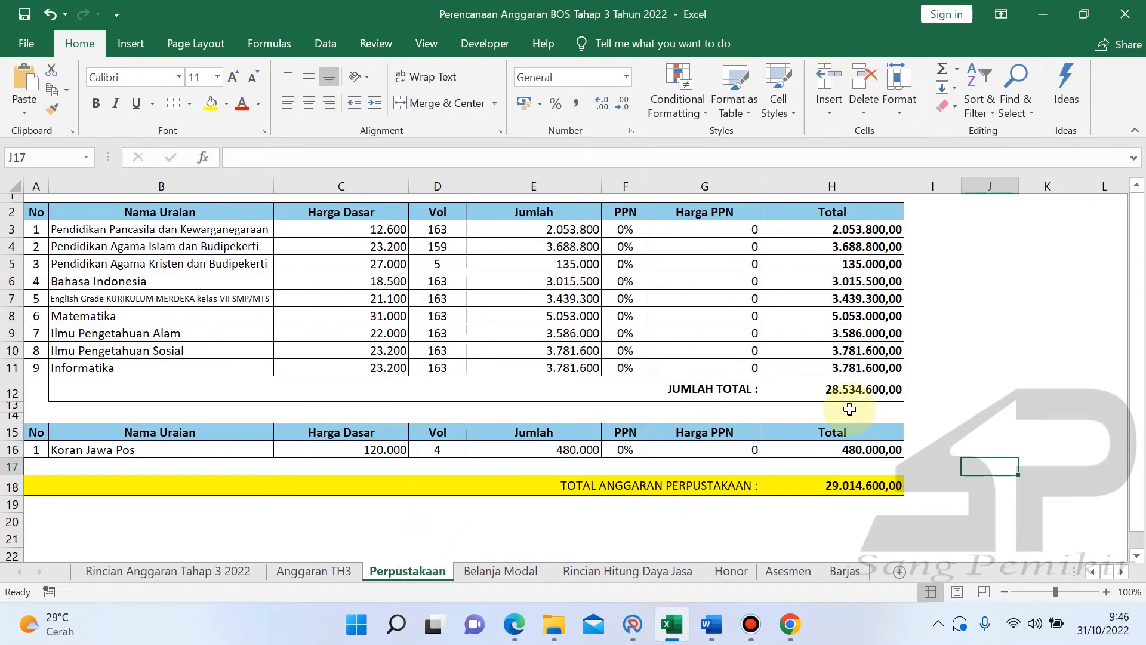
pyautogui.click(952, 378)
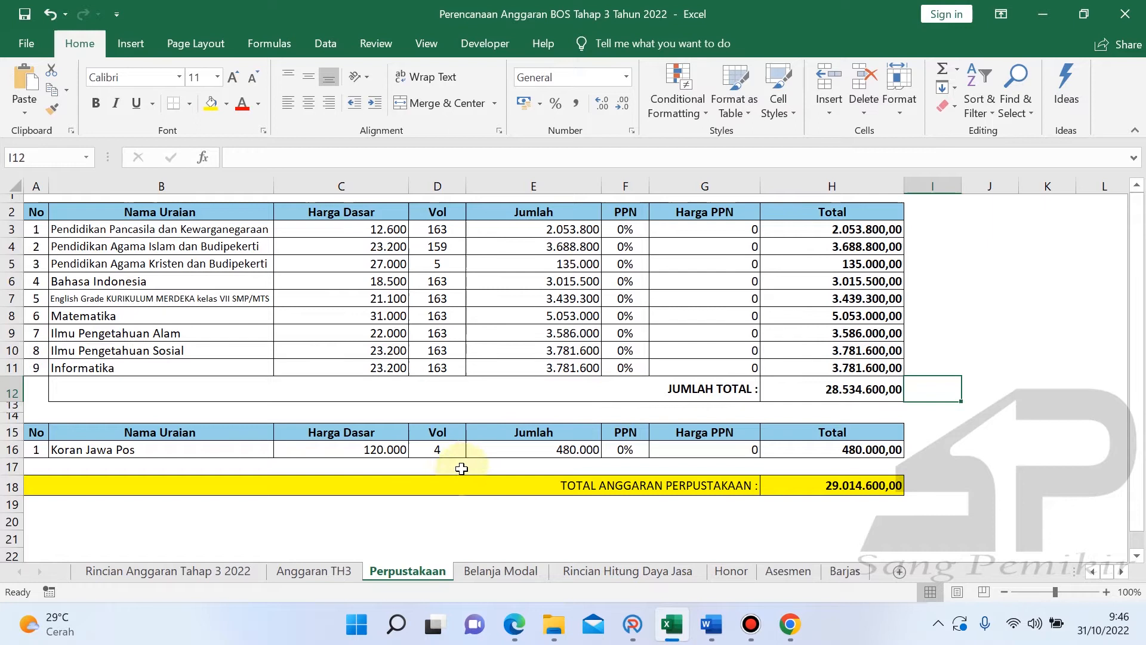
pyautogui.click(217, 572)
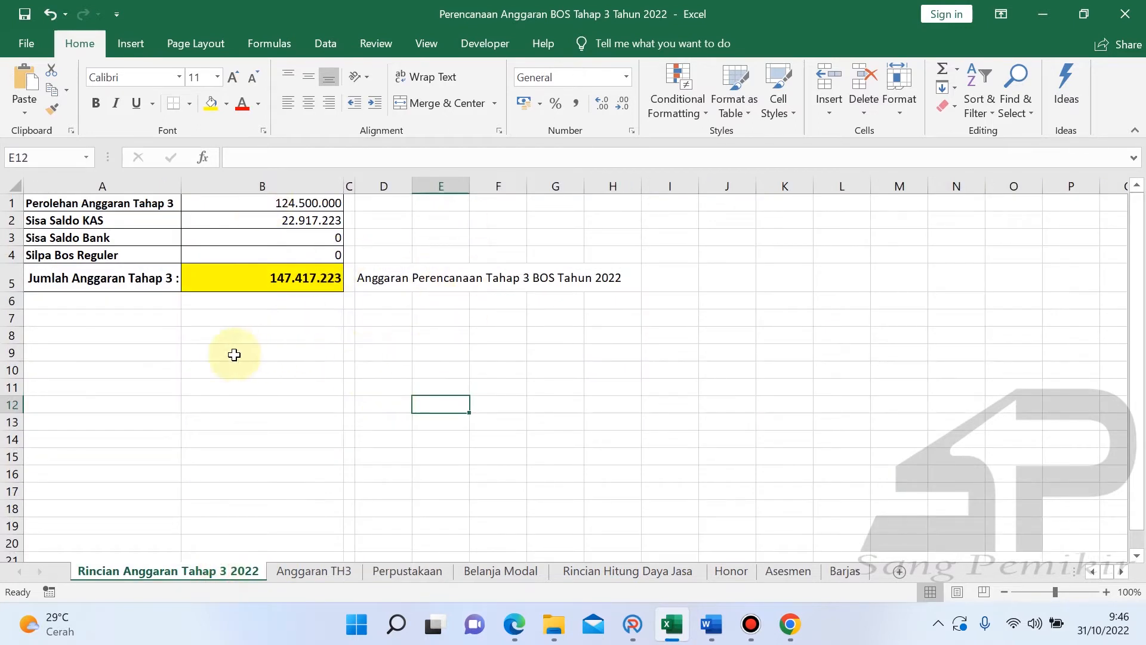
pyautogui.click(316, 571)
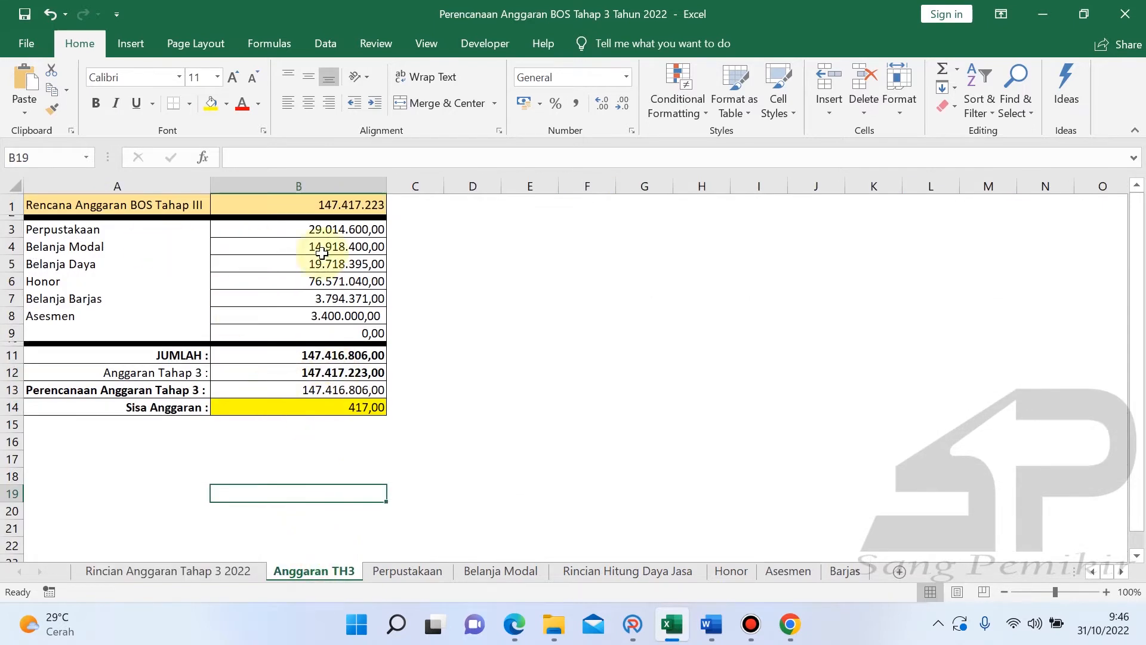
pyautogui.click(418, 570)
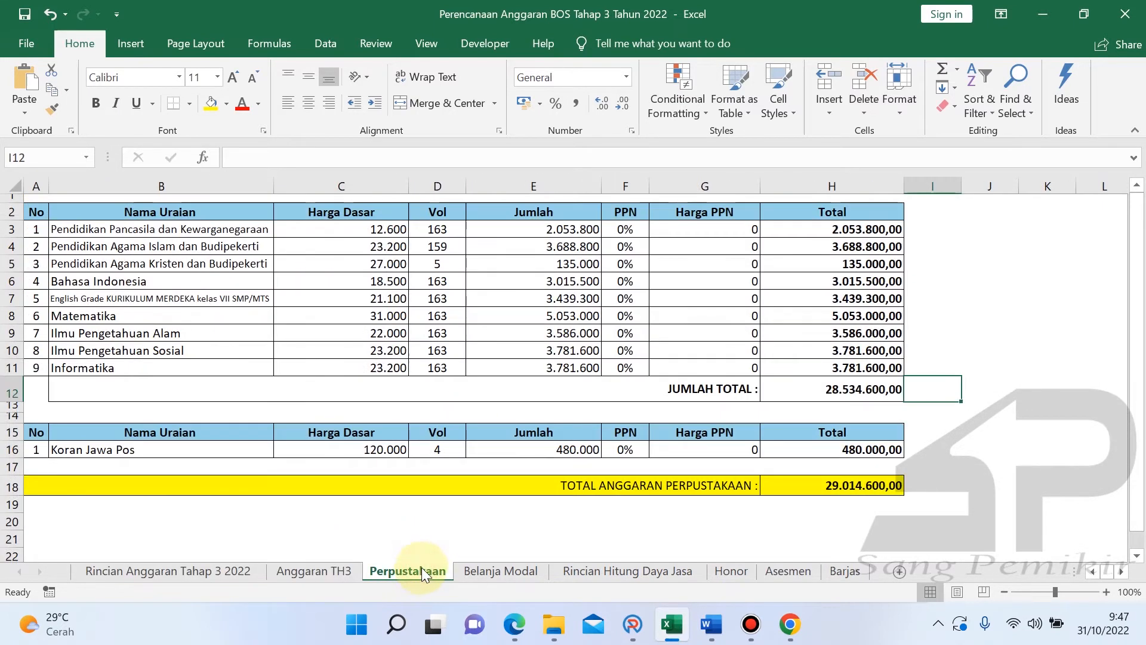
pyautogui.click(986, 294)
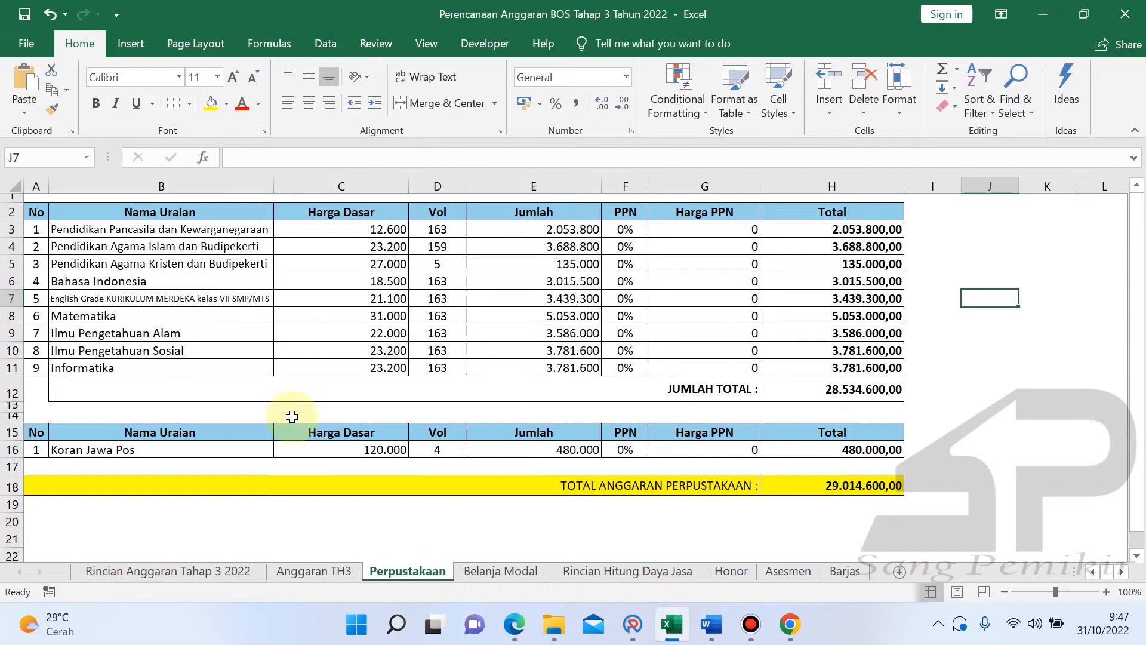
# - Review the budget items on the Belanja Modal, Rincian Hitung Daya Jasa, Honor, Asesmen and Barjas sheets
pyautogui.click(468, 570)
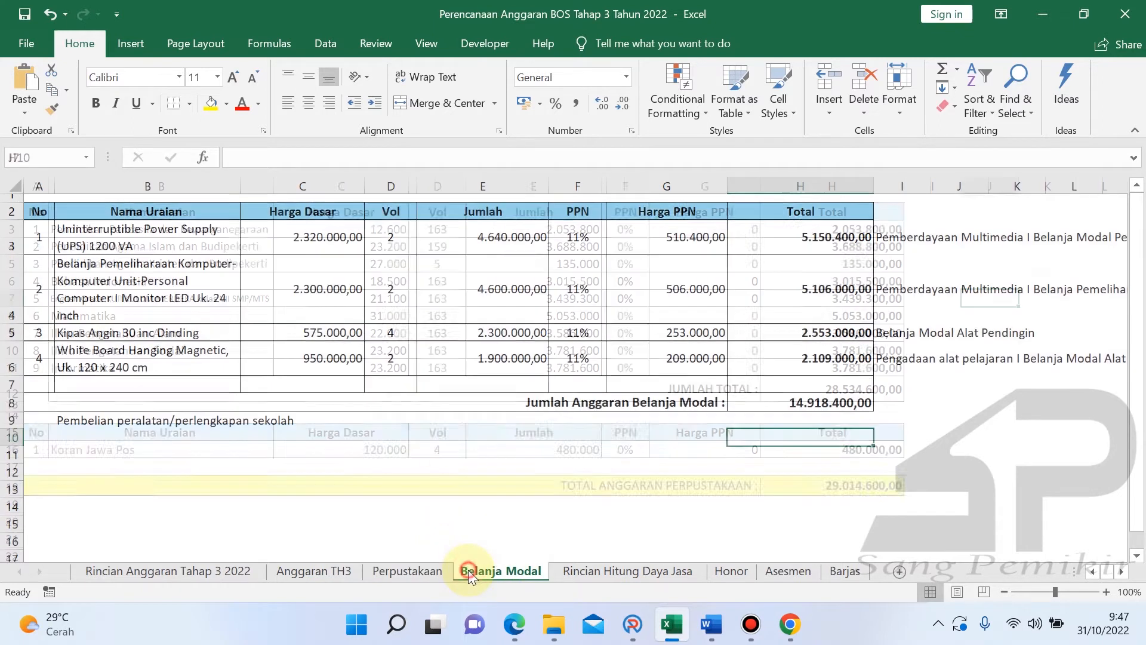
pyautogui.click(590, 571)
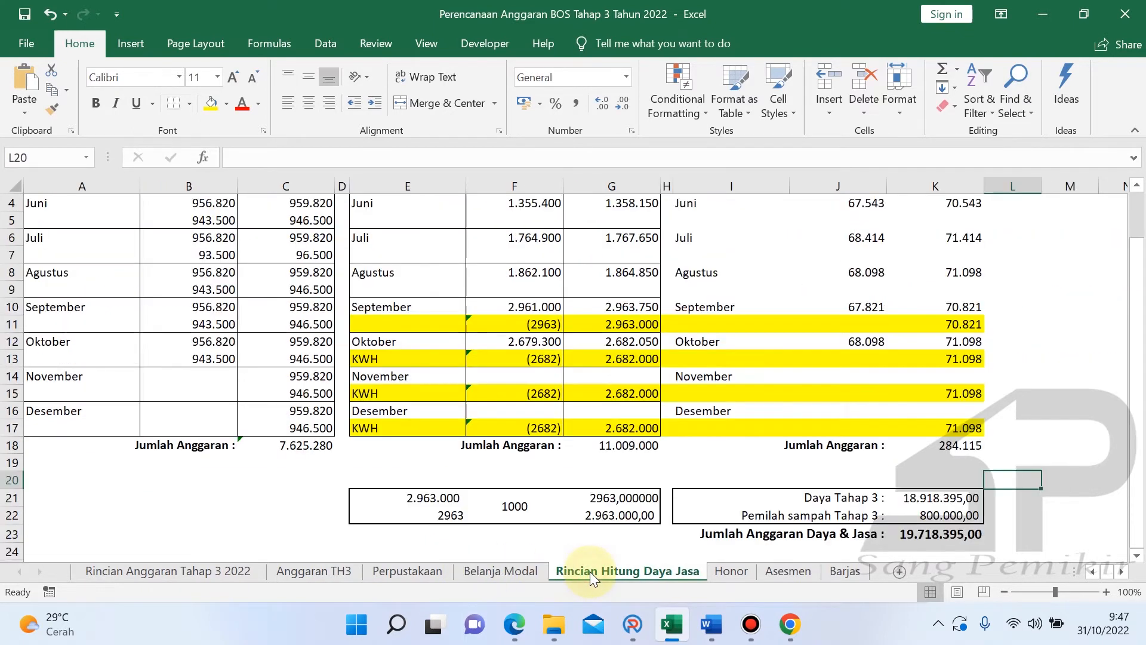
pyautogui.click(739, 571)
pyautogui.click(787, 570)
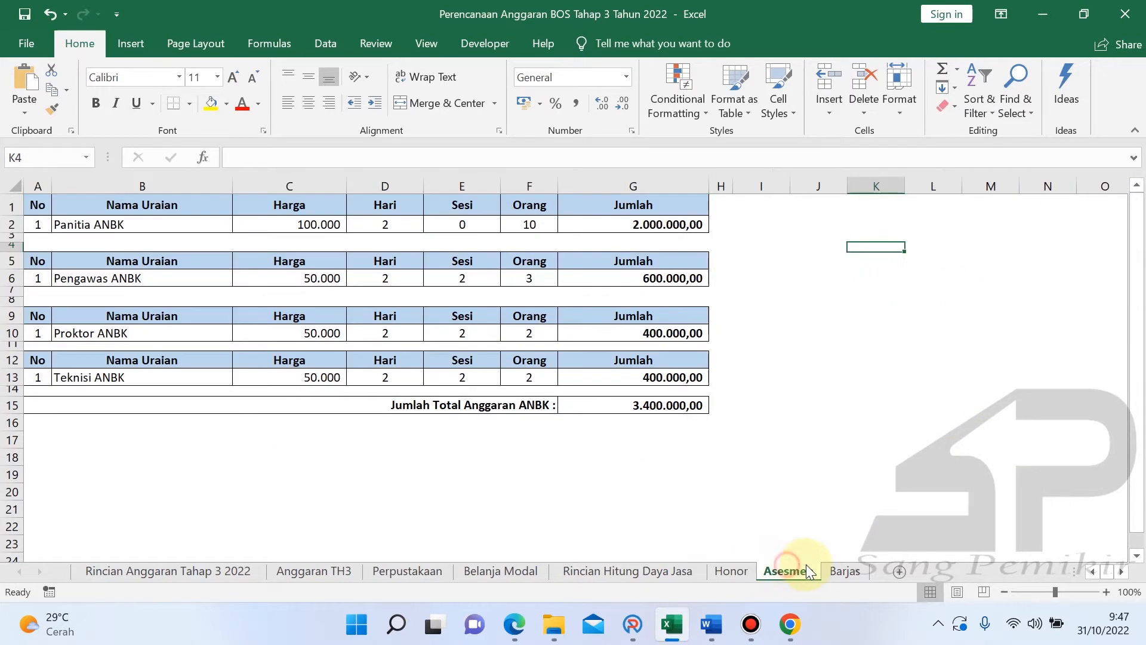
pyautogui.click(842, 571)
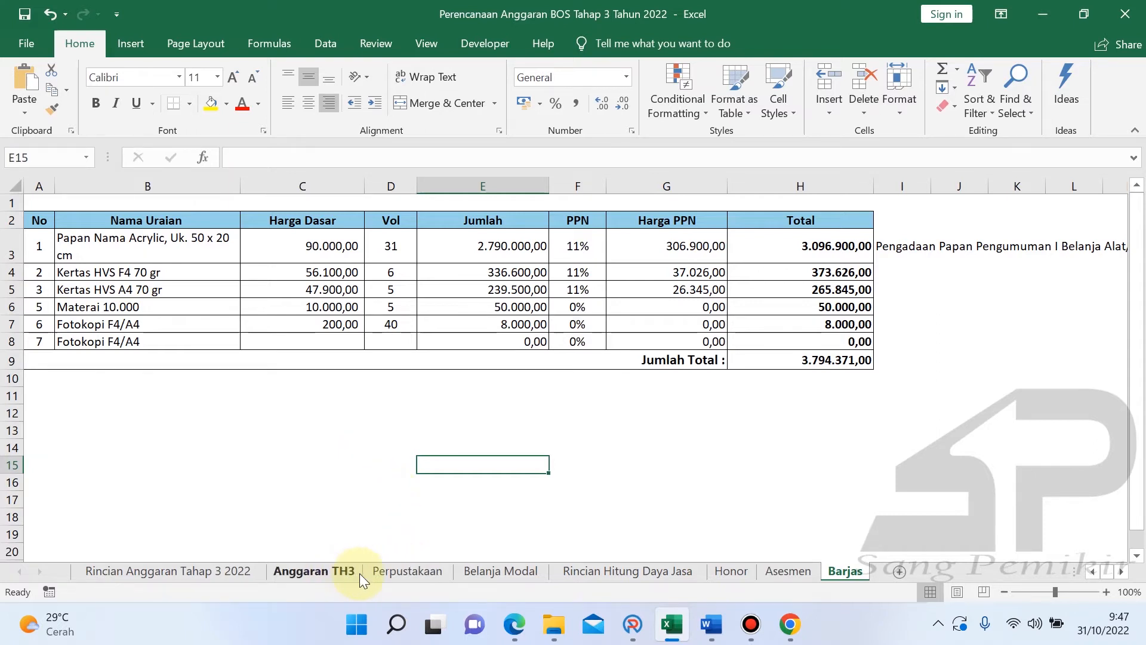
# - Review the Perpustakaan sheet, switch to ARKAS and locate the main textbook activity 05.02.10 in the Kertas Kerja
pyautogui.click(382, 572)
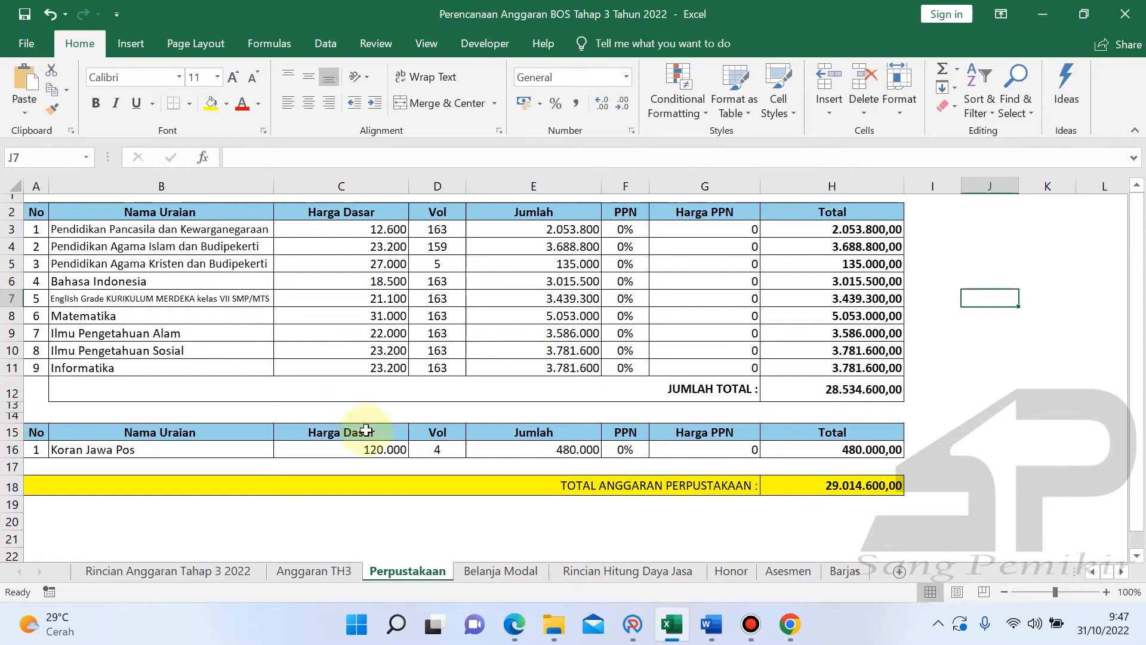
pyautogui.click(334, 537)
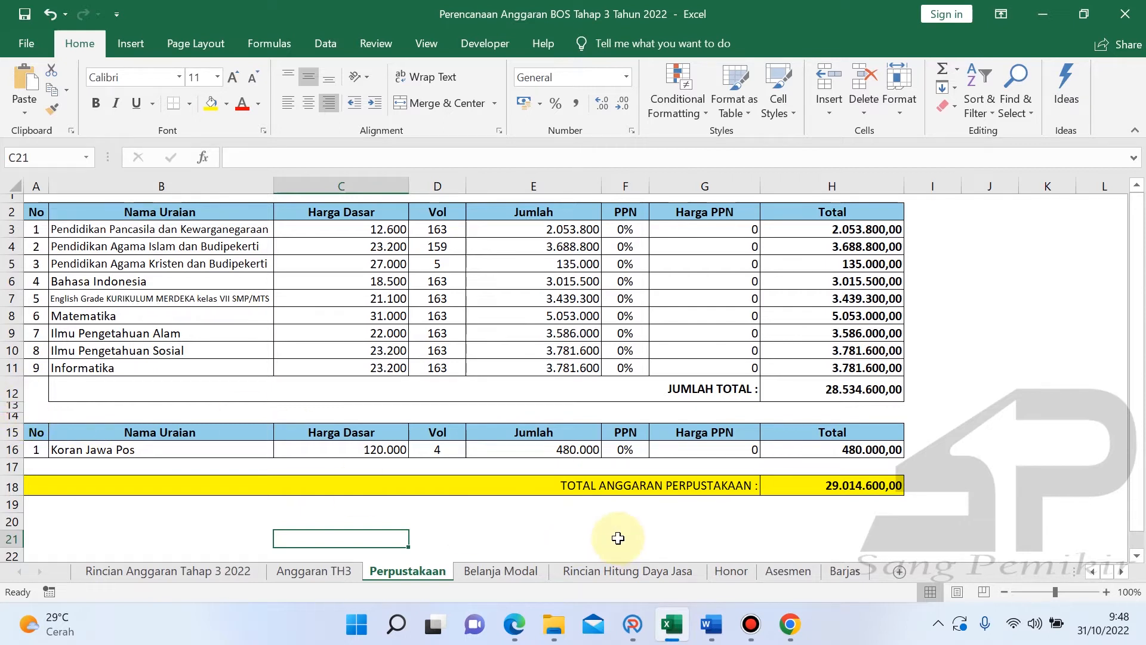
pyautogui.moveTo(631, 628)
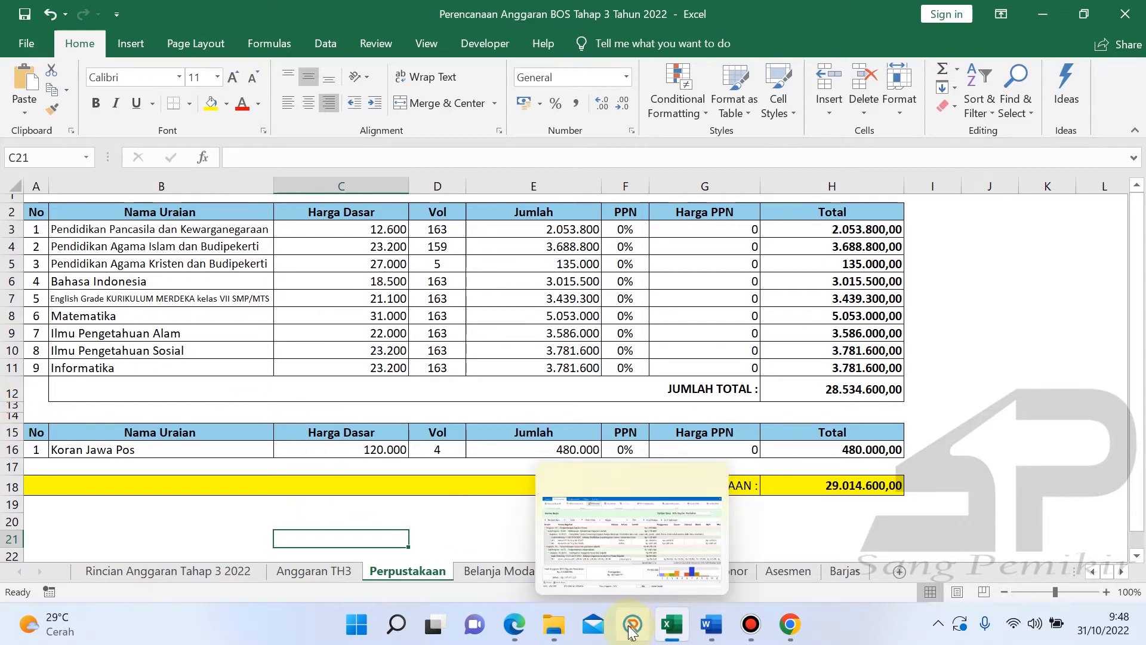
pyautogui.click(631, 628)
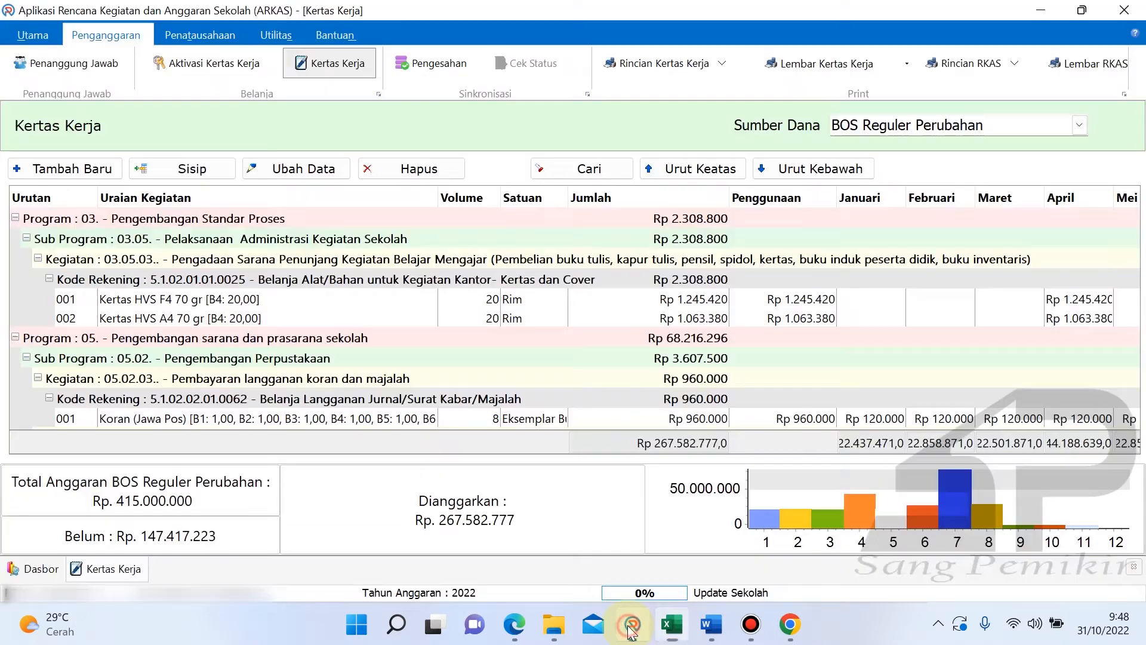
pyautogui.click(276, 318)
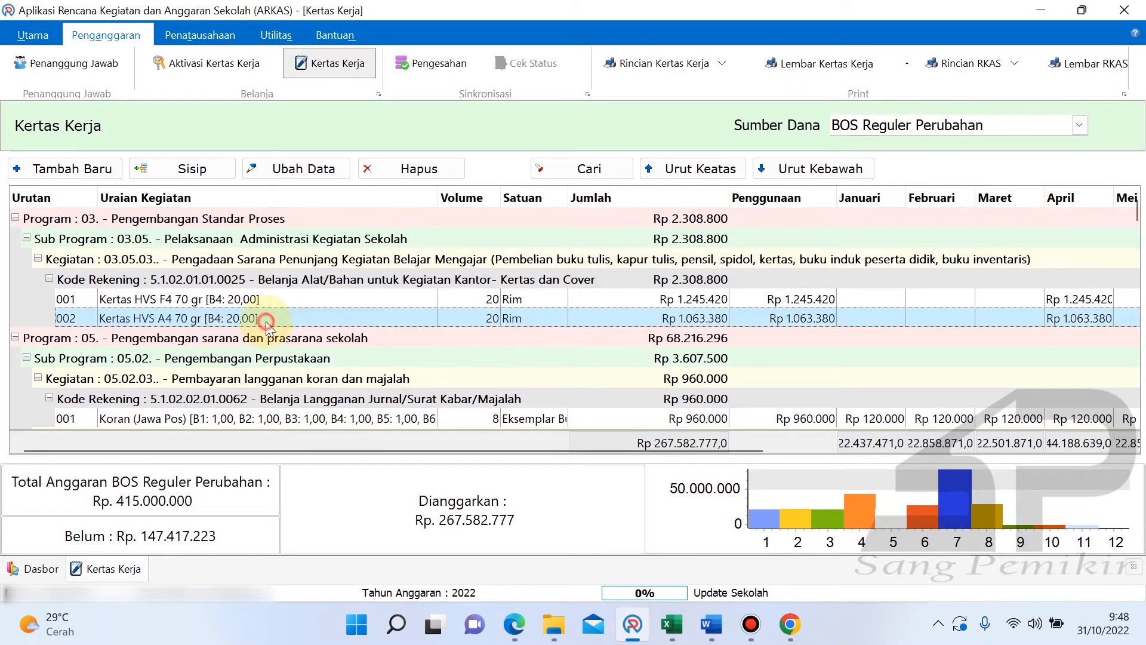
pyautogui.scroll(-3, 328, 358)
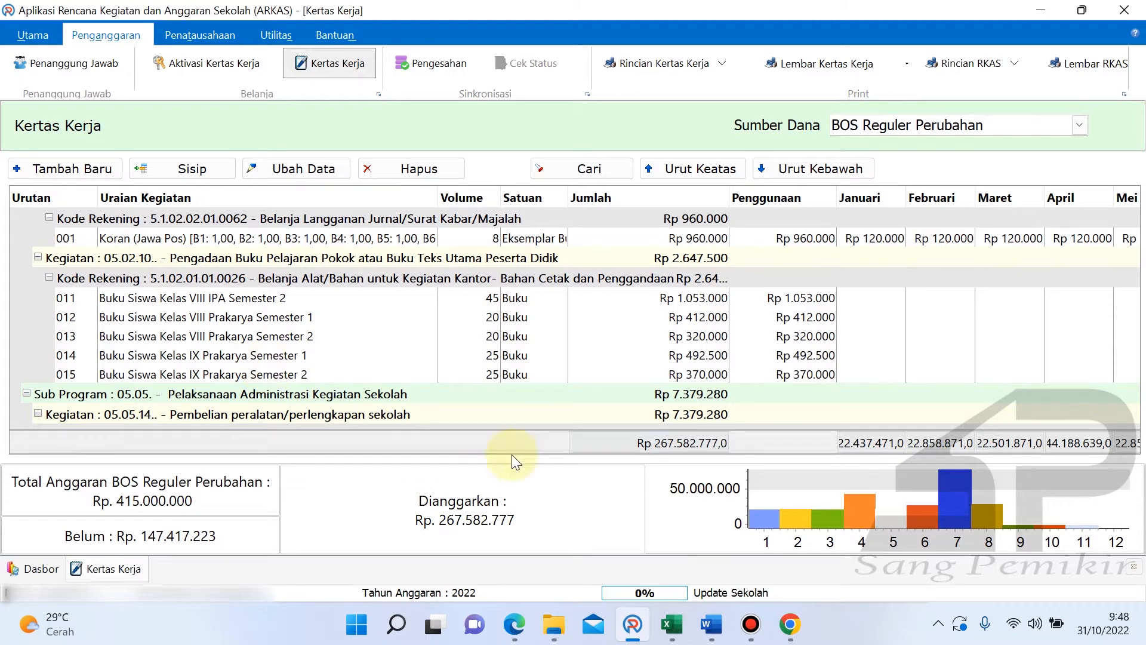
# - Check the HET price list in Edge once more, and select Buku Siswa Kelas IX Prakarya Semester 2 in the ARKAS Kertas Kerja
pyautogui.click(514, 624)
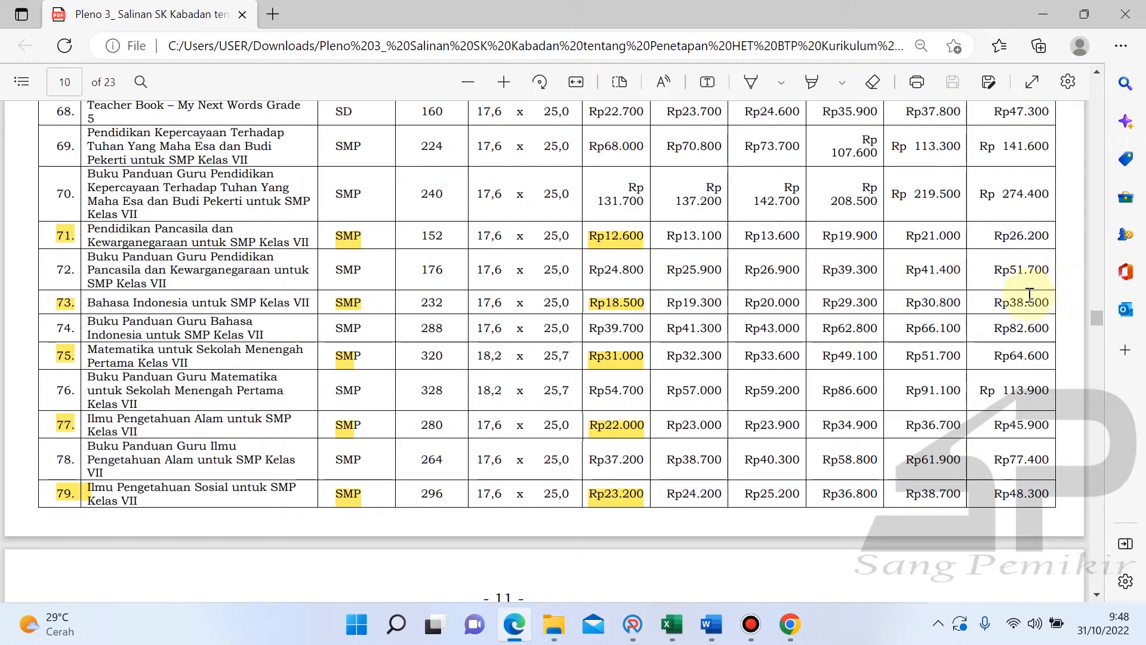
pyautogui.click(633, 624)
pyautogui.click(325, 362)
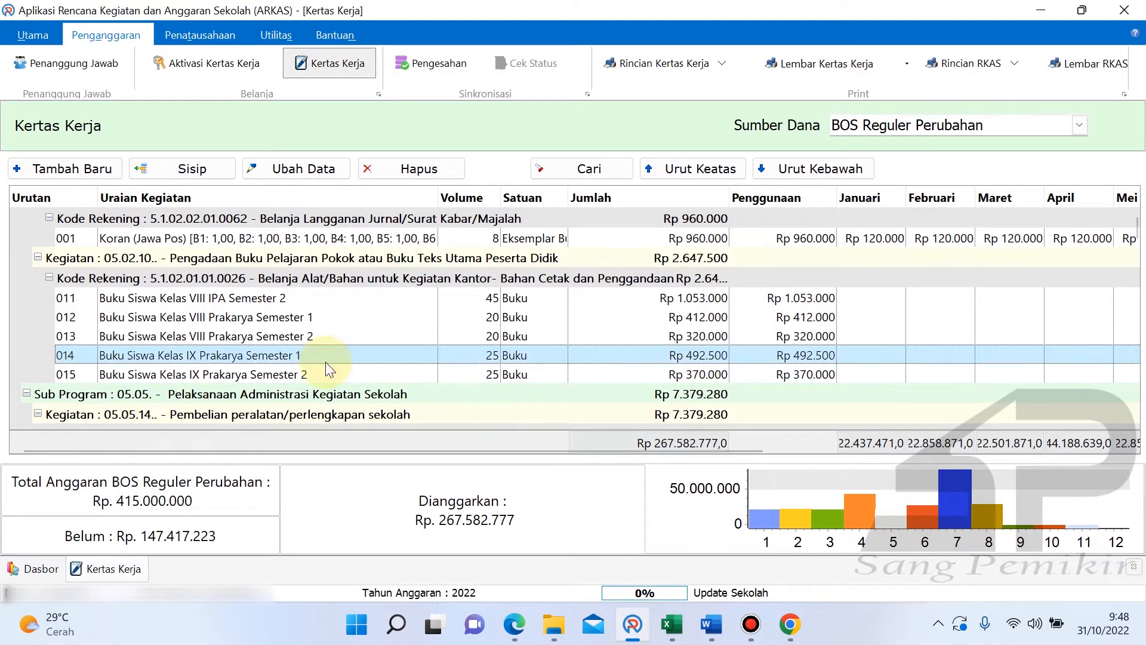
pyautogui.click(309, 373)
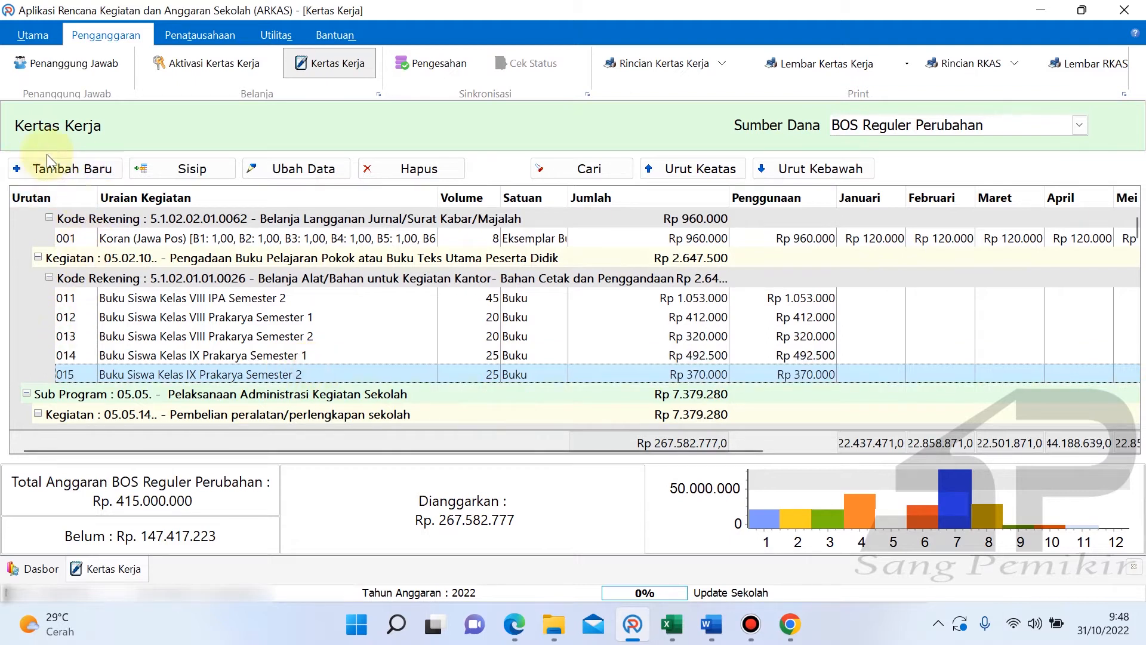
# - Start a new Kertas Kerja entry and set its activity to 05.02.10 Pengadaan Buku Pelajaran Pokok, found by searching for buku
pyautogui.click(88, 170)
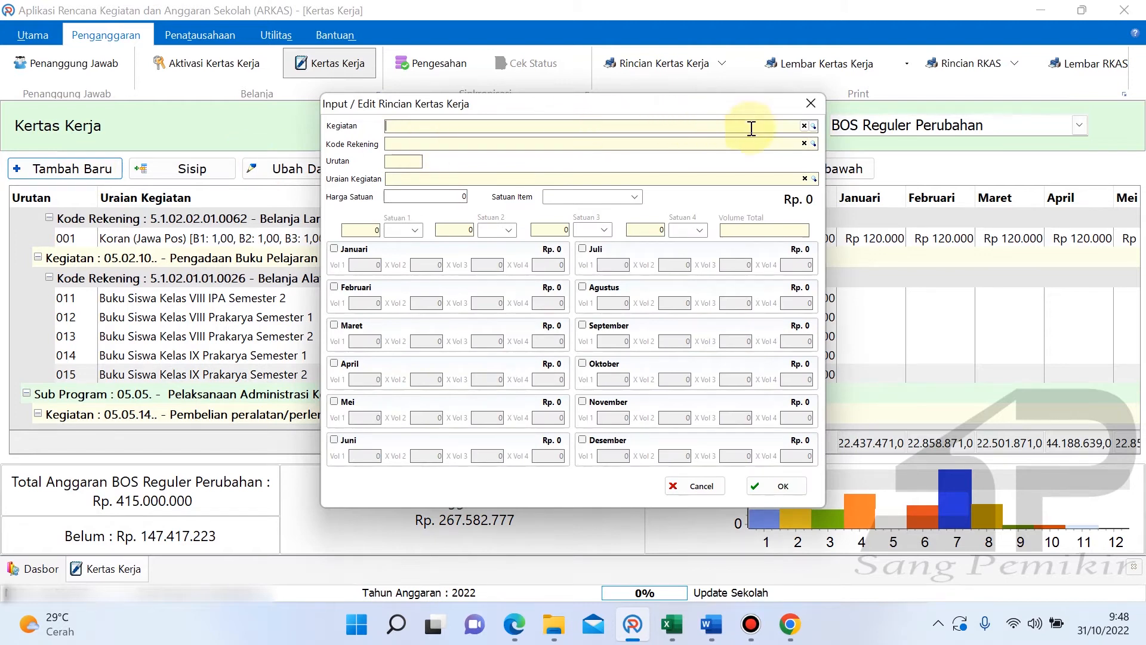
pyautogui.click(813, 126)
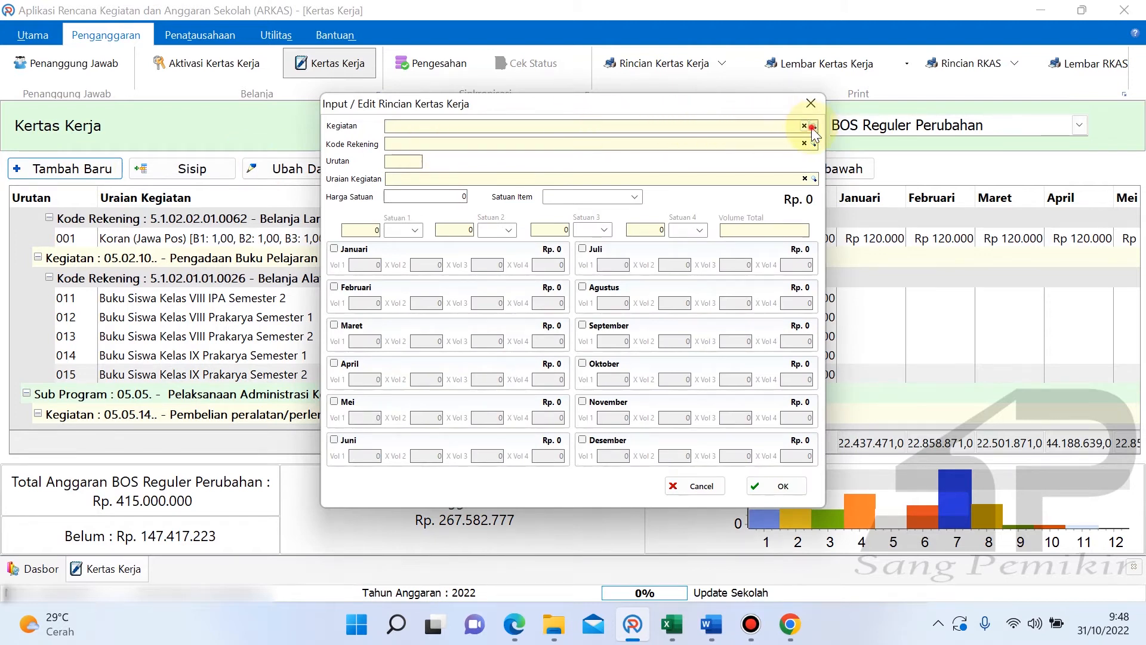
pyautogui.write('pengg')
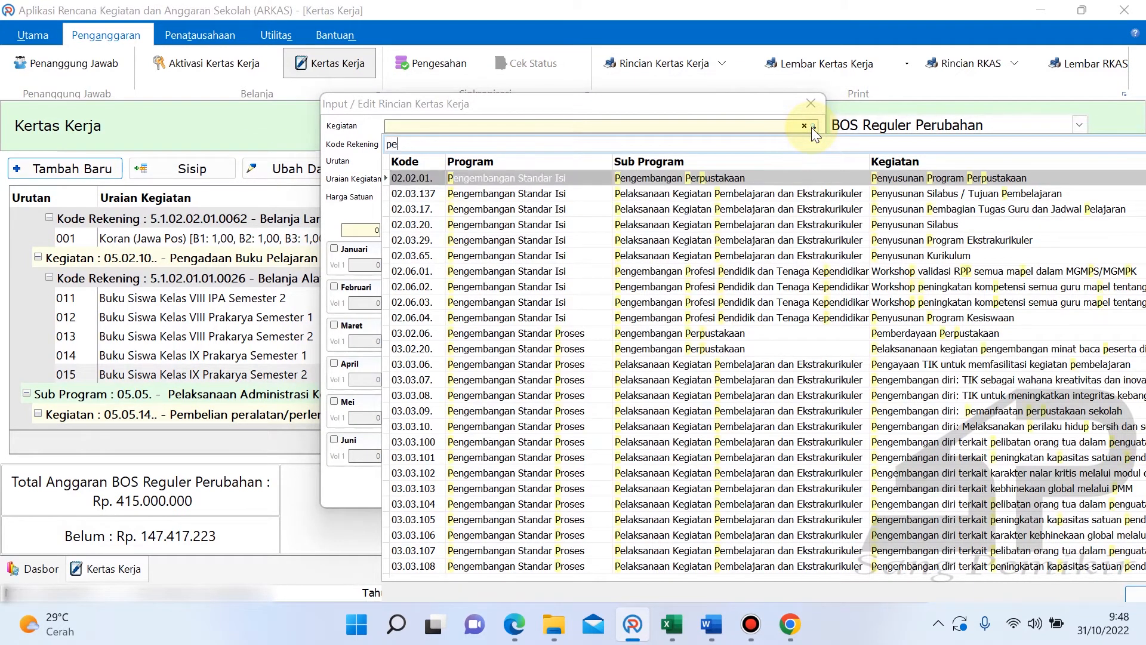
pyautogui.press('BackSpace')
pyautogui.press('BackSpace')
pyautogui.press('BackSpace')
pyautogui.press('BackSpace')
pyautogui.press('BackSpace')
pyautogui.write('buk')
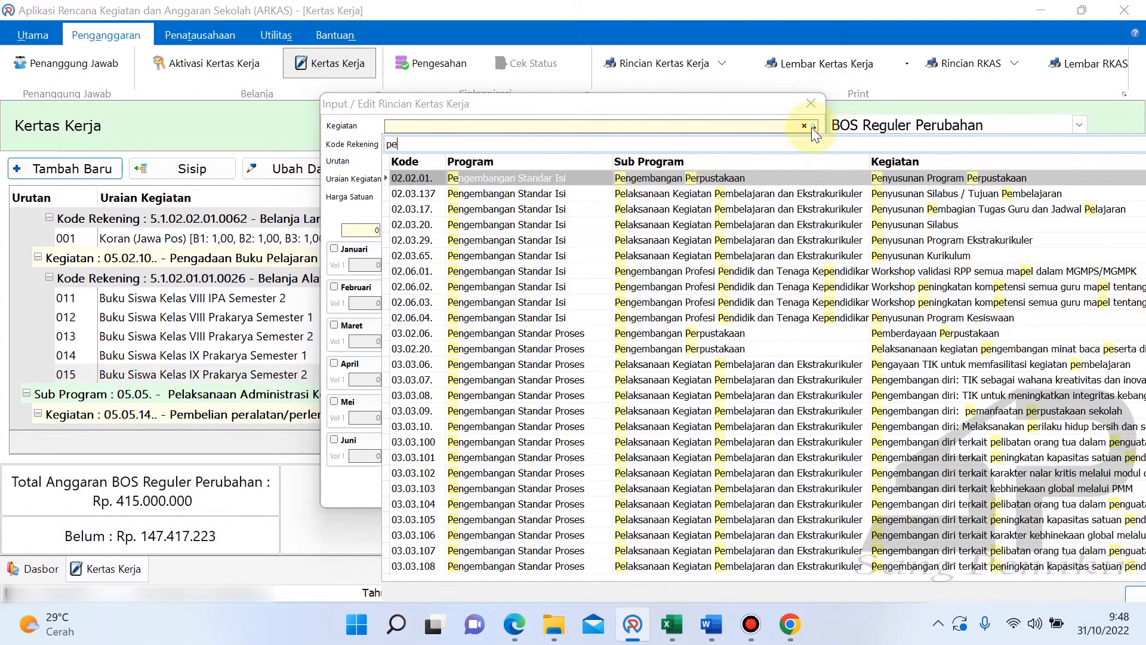
pyautogui.write('u')
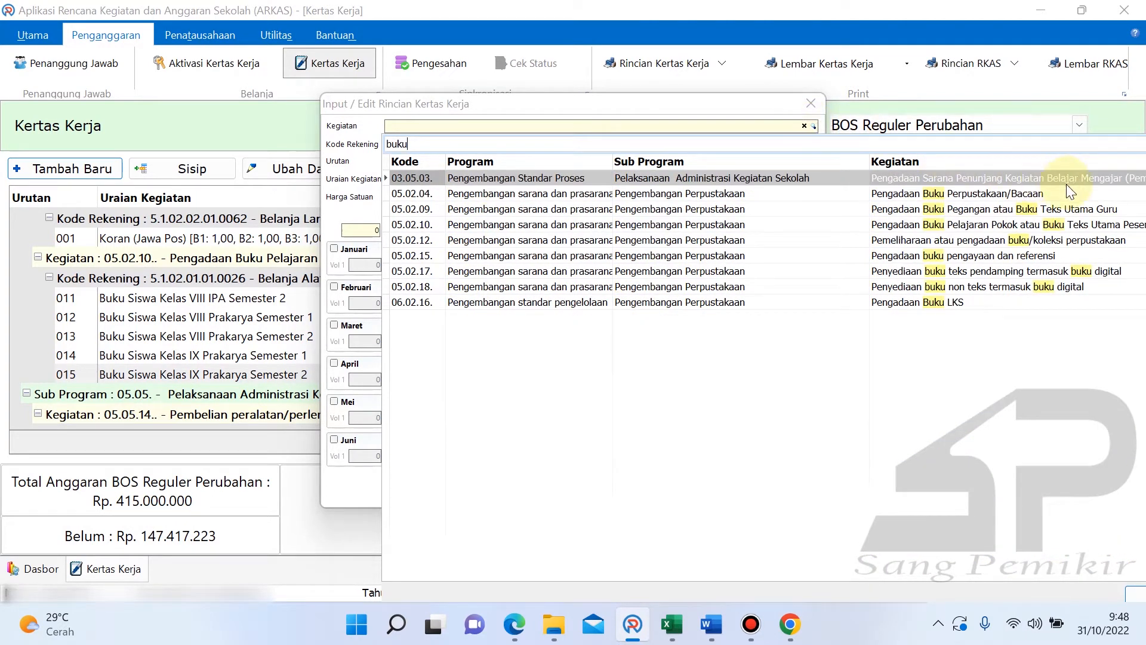
pyautogui.click(1072, 225)
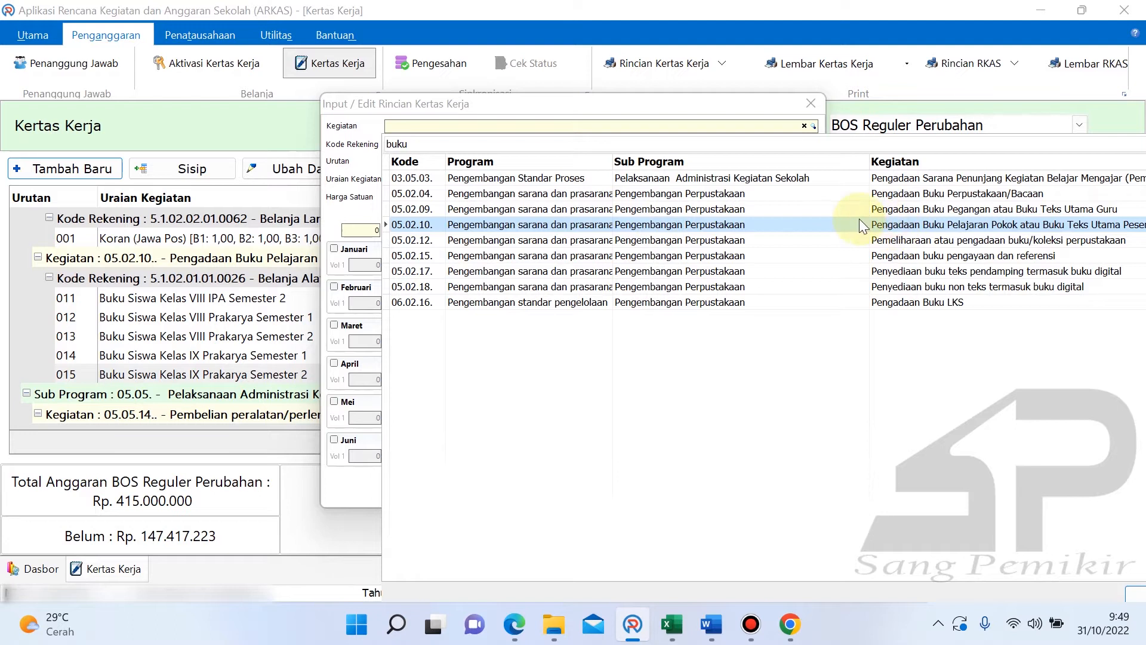
pyautogui.doubleClick(897, 227)
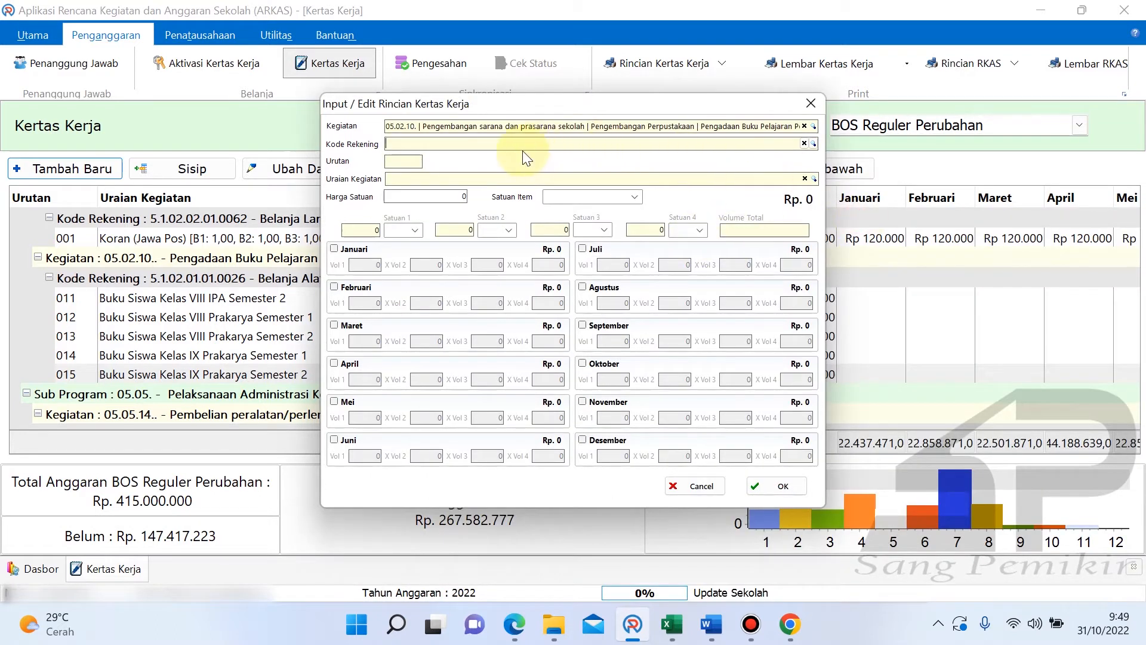
# - Set the entry's account code to 5.1.02.01.01.0026 Bahan Cetak dan Penggandaan, found by searching for pengga
pyautogui.click(813, 143)
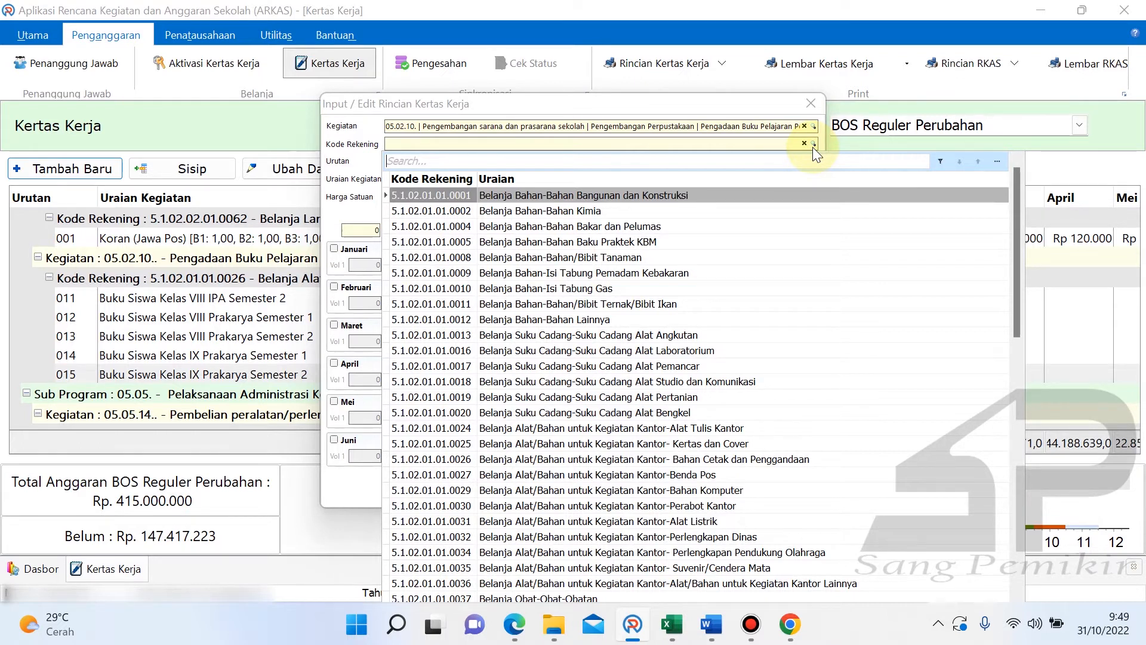
pyautogui.write('pengga')
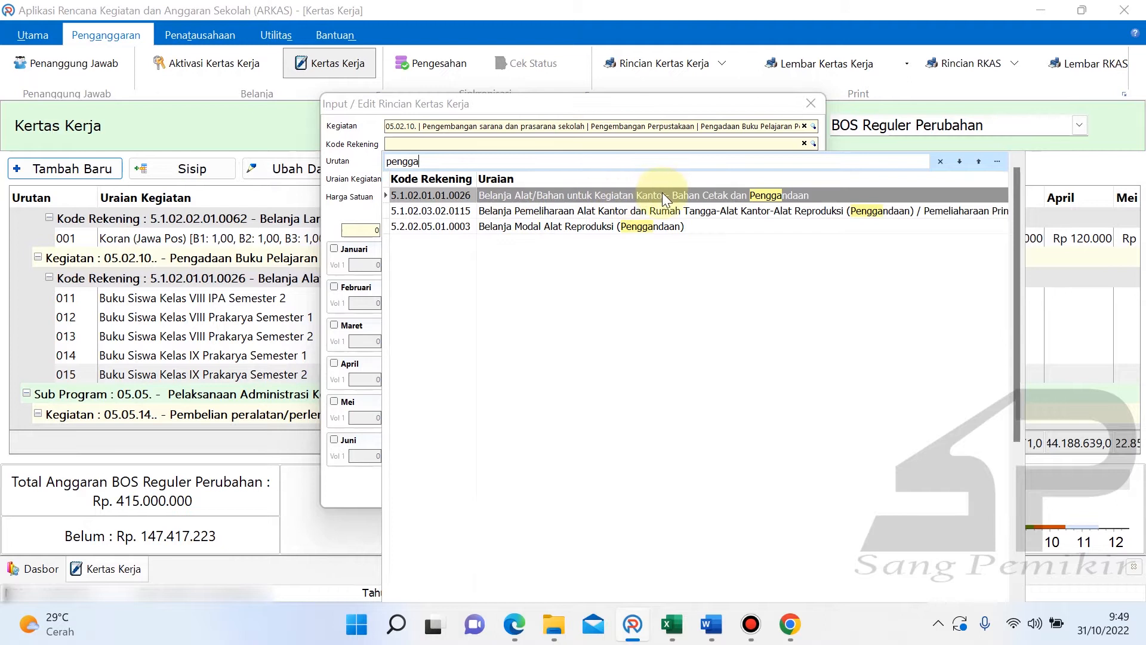
pyautogui.click(751, 195)
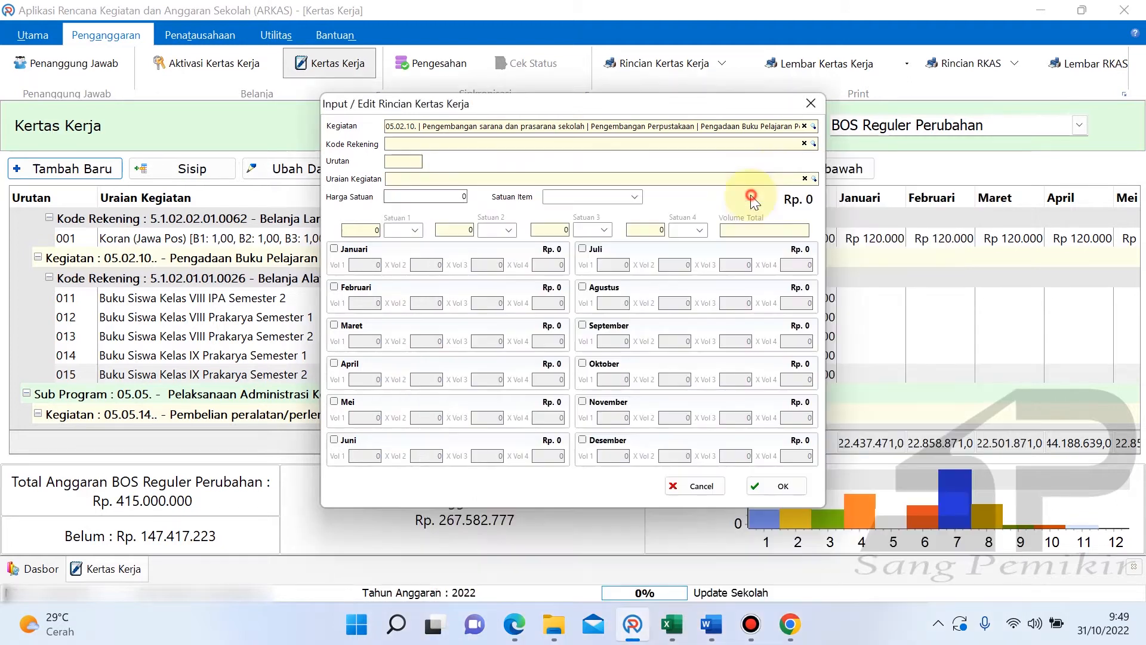
# - Search items for kurikulum merdeka, check the HET list in Edge, and choose Buku Siswa SMP Kelas 7 Kurikulum Merdeka Pendidikan Pancasila dan Kewarganegaraan in ARKAS
pyautogui.click(813, 178)
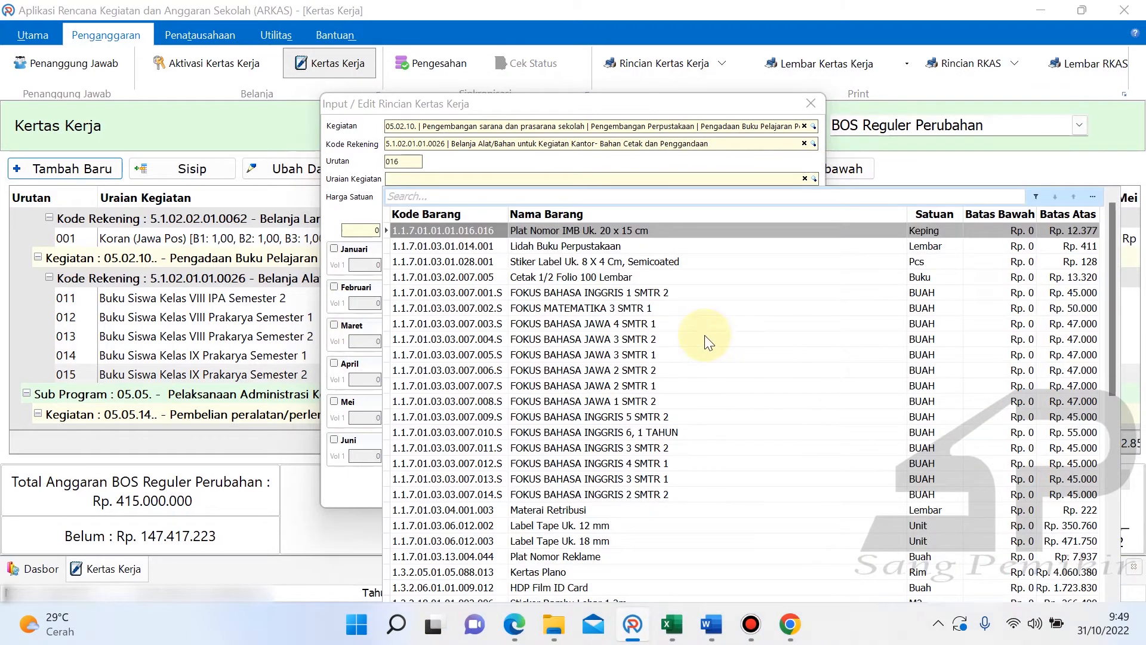
pyautogui.write('kur')
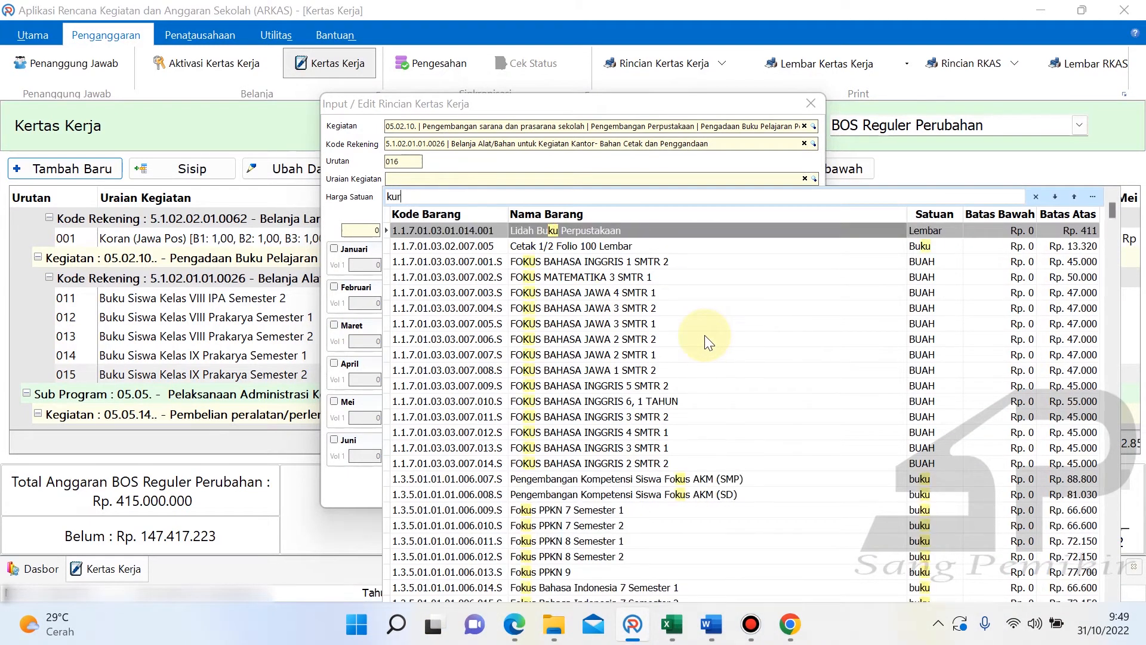
pyautogui.write('ikulum m')
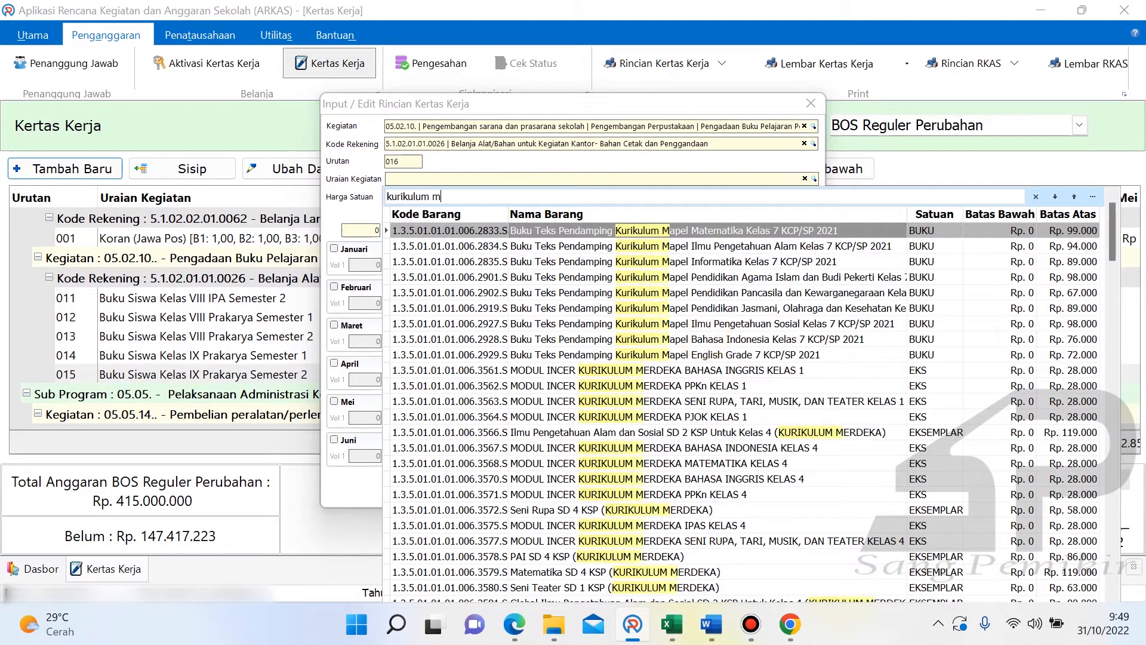
pyautogui.write('erdeka')
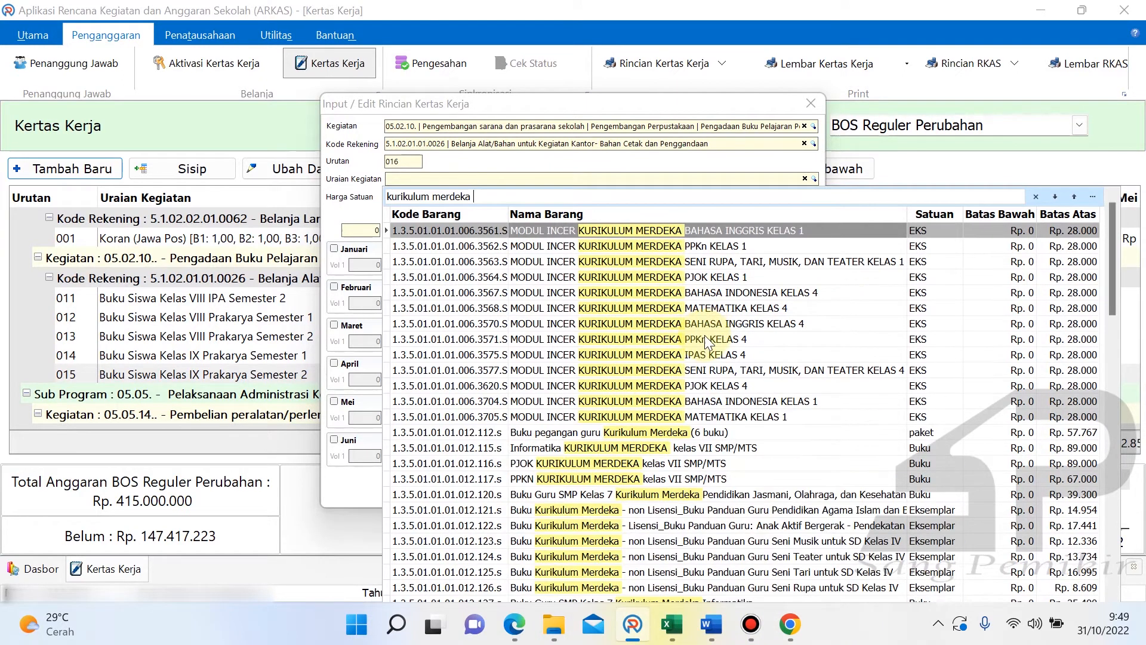
pyautogui.click(491, 388)
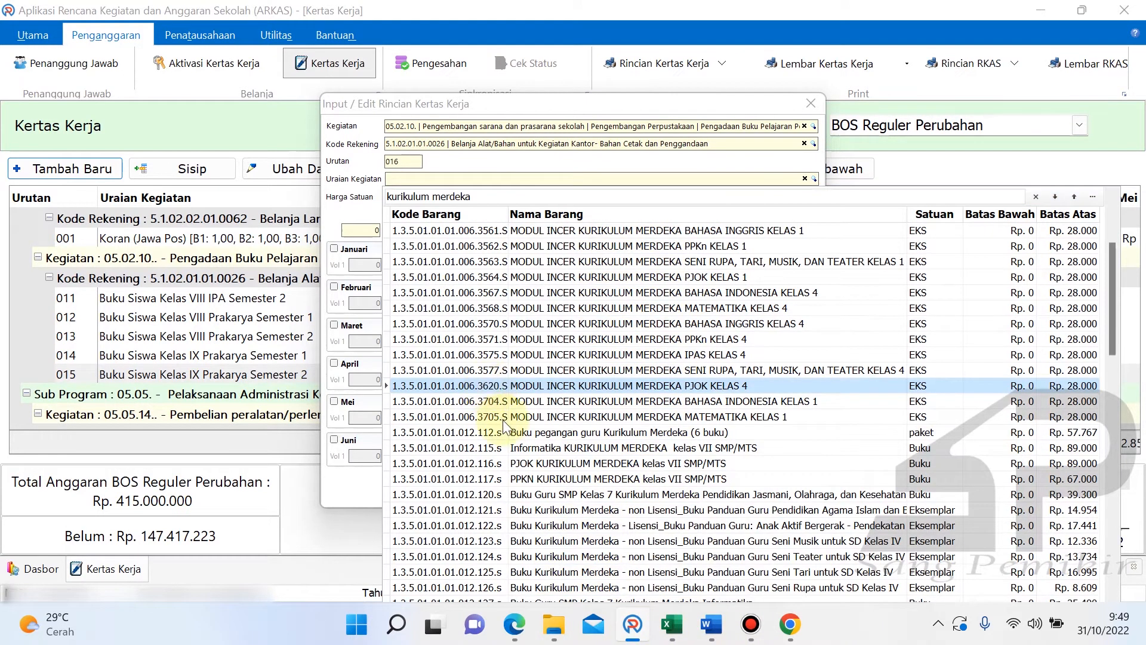
pyautogui.scroll(-5, 512, 427)
pyautogui.scroll(-5, 520, 448)
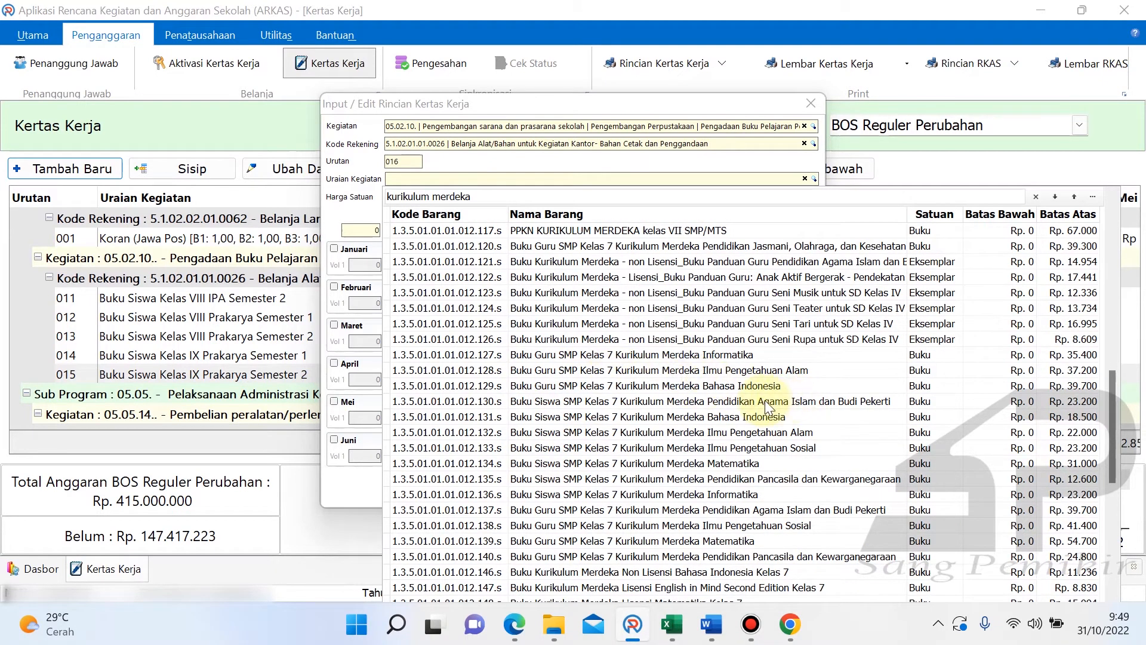
pyautogui.click(797, 476)
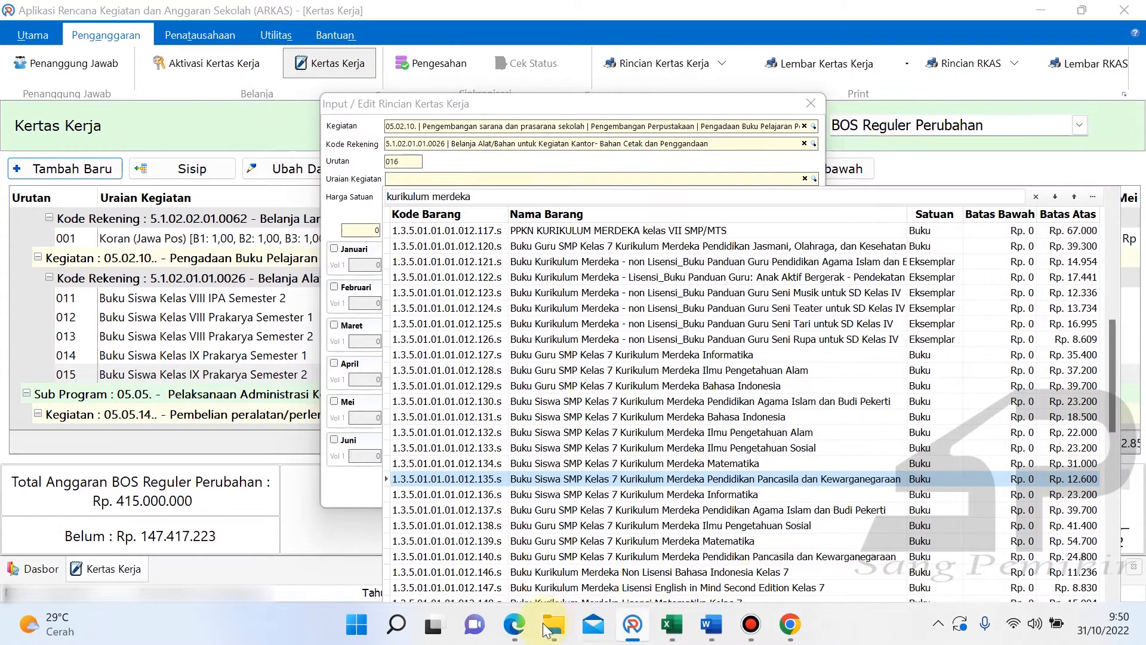
pyautogui.click(514, 624)
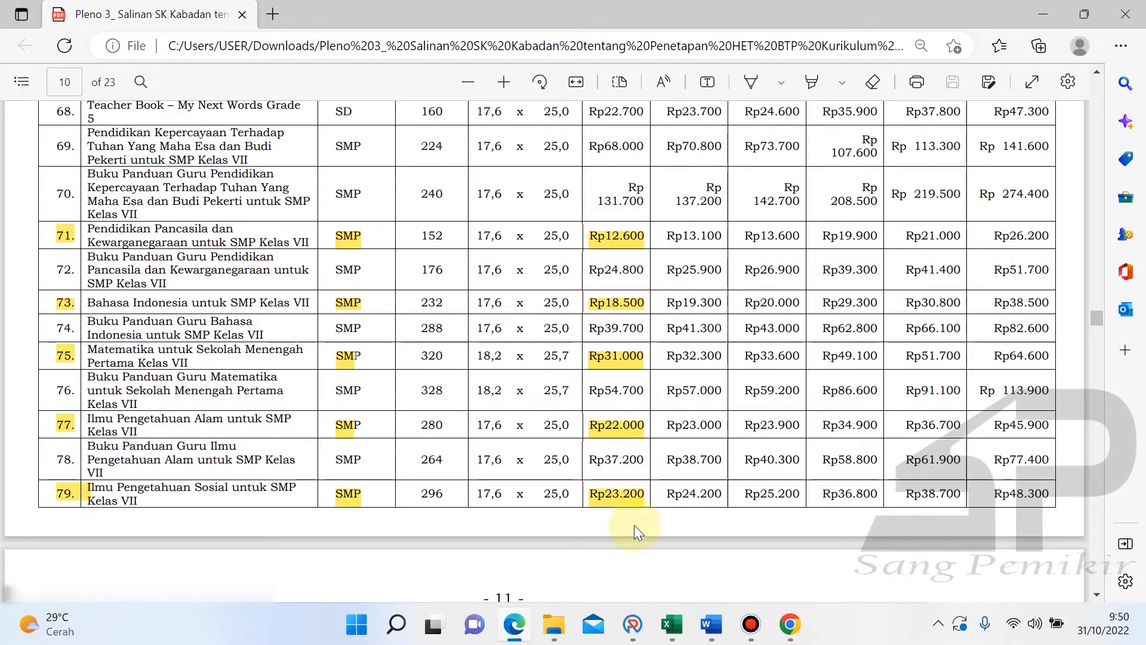
pyautogui.click(633, 625)
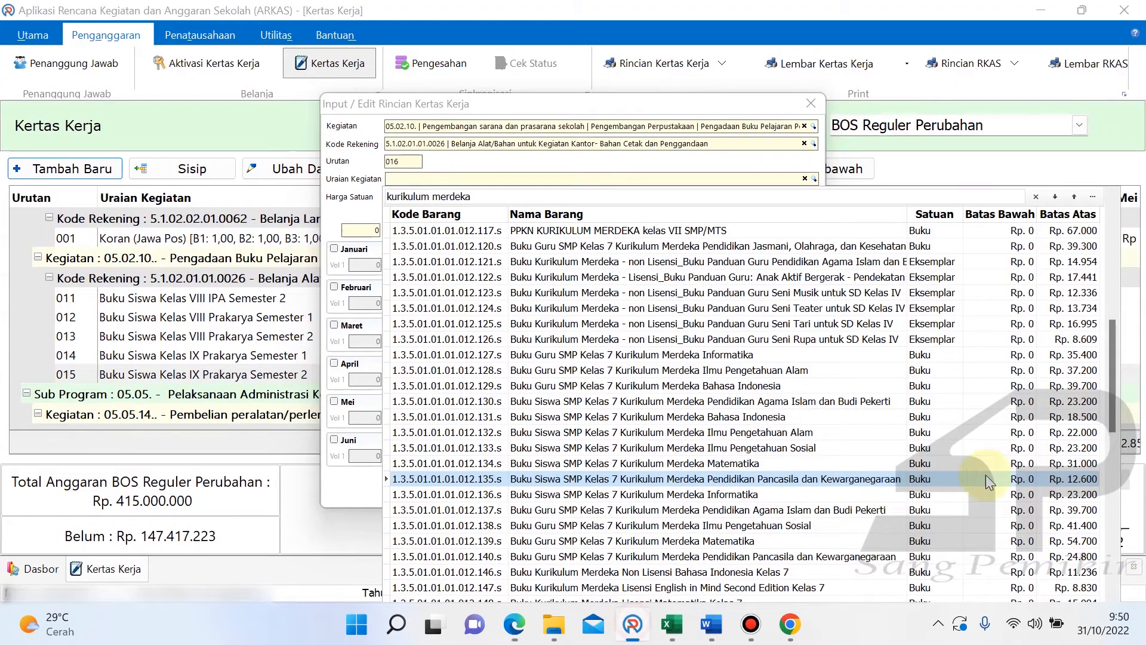
pyautogui.doubleClick(1072, 481)
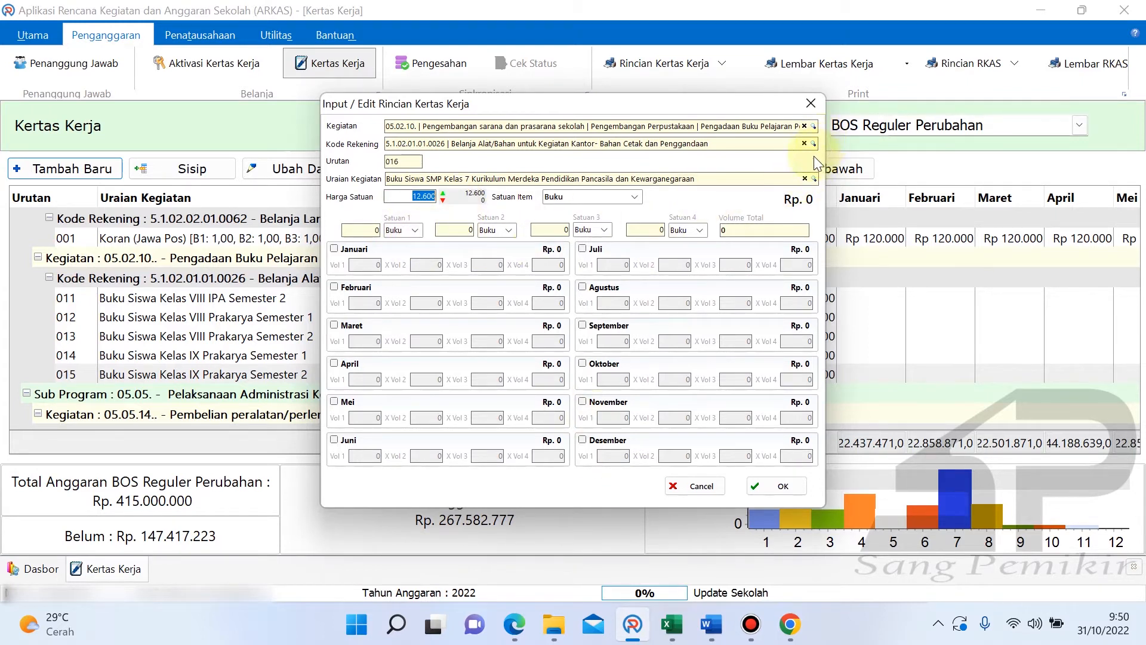
# - Change the entry's account code to 5.1.02.03.05.0001 Bahan Perpustakaan Tercetak-Buku Umum, found by searching for buku
pyautogui.click(814, 178)
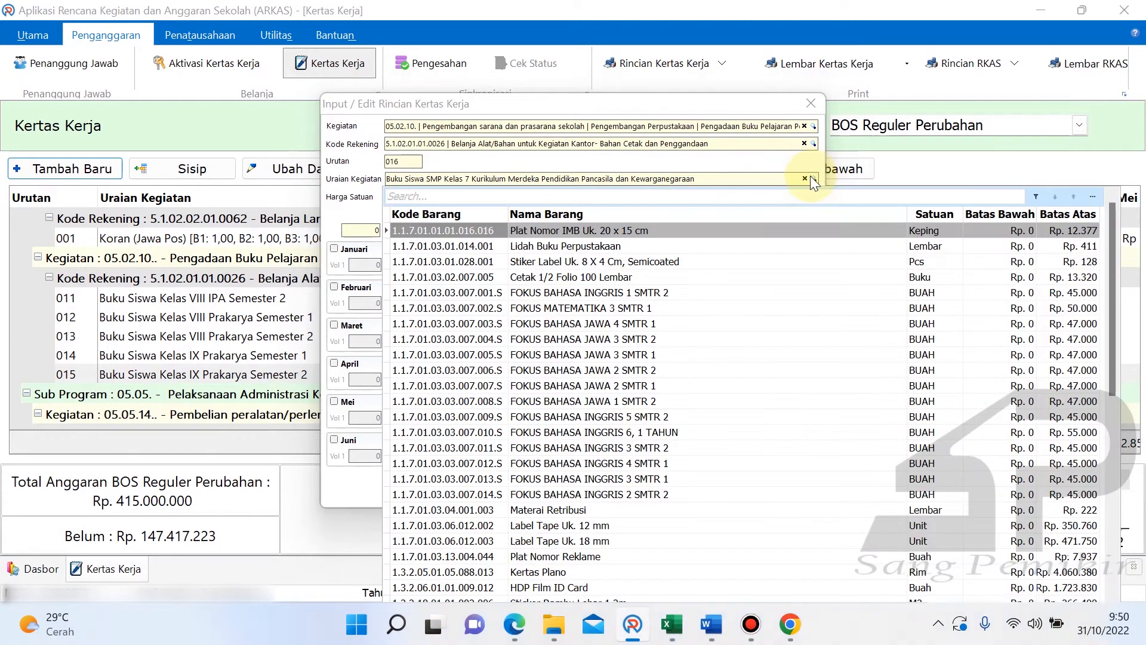
pyautogui.click(814, 145)
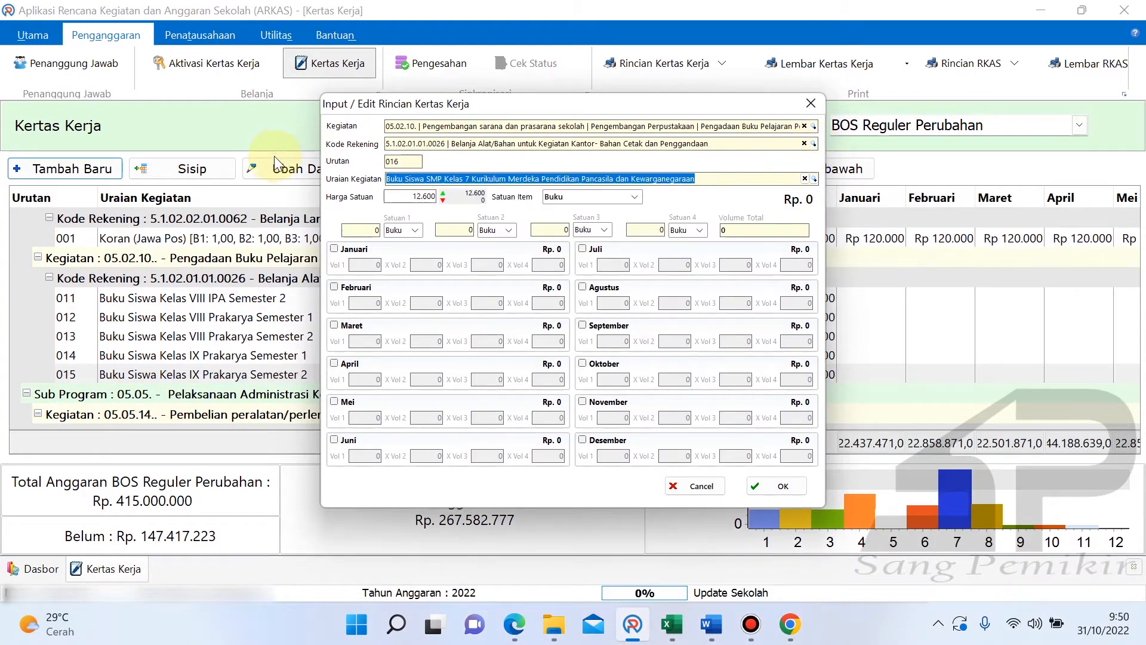
pyautogui.click(815, 144)
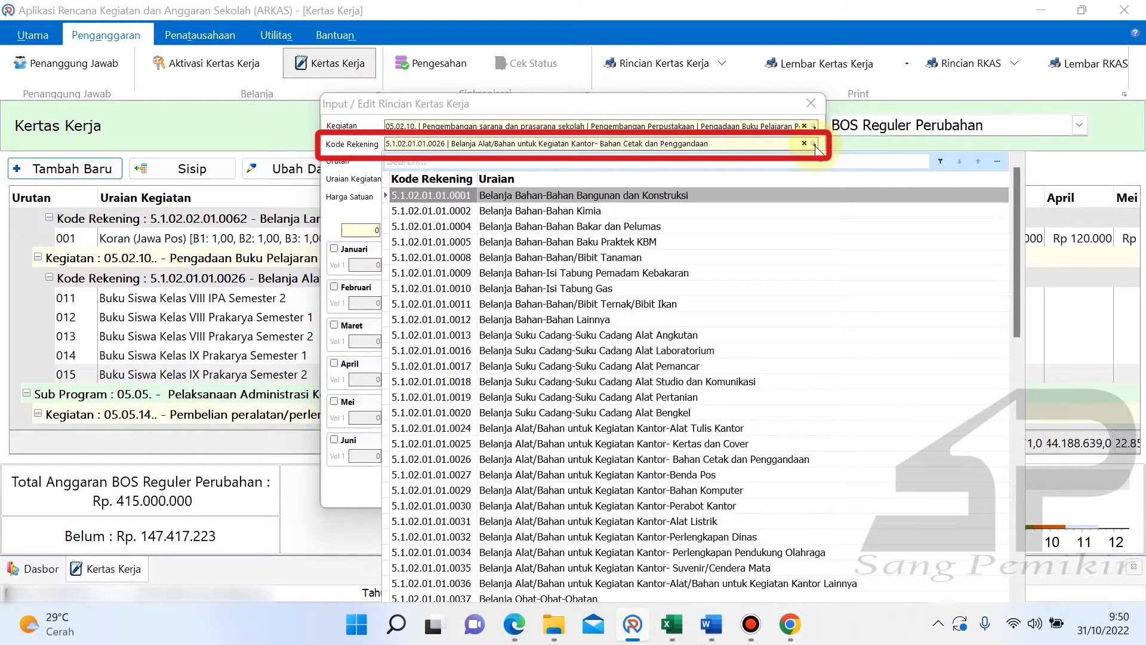
pyautogui.write('buku')
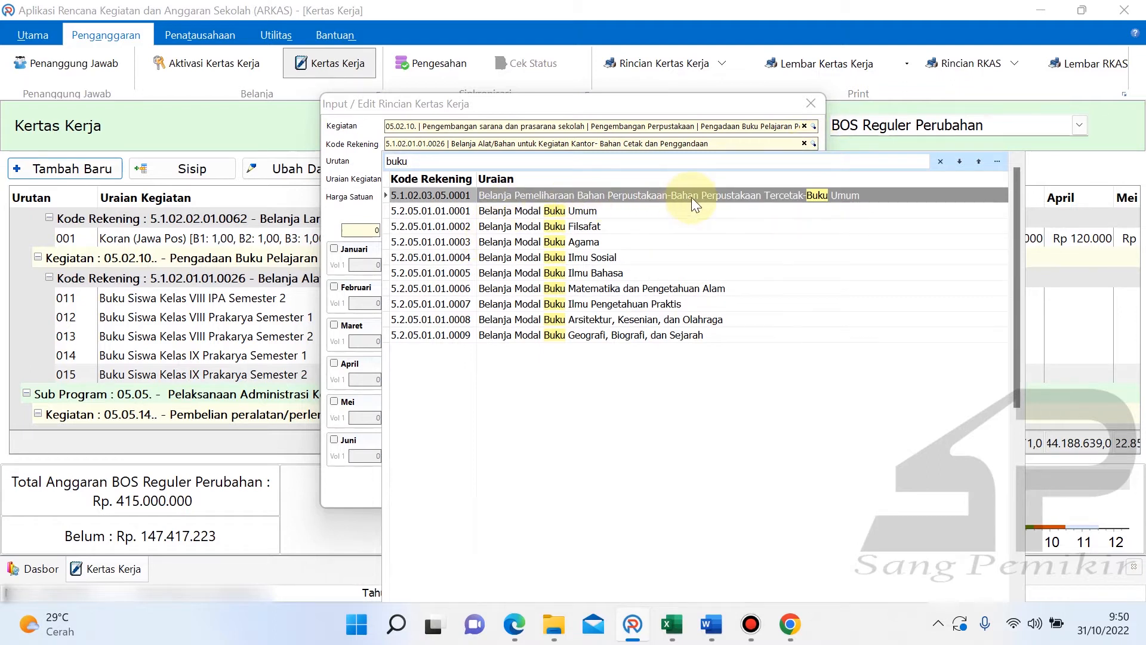
pyautogui.click(825, 197)
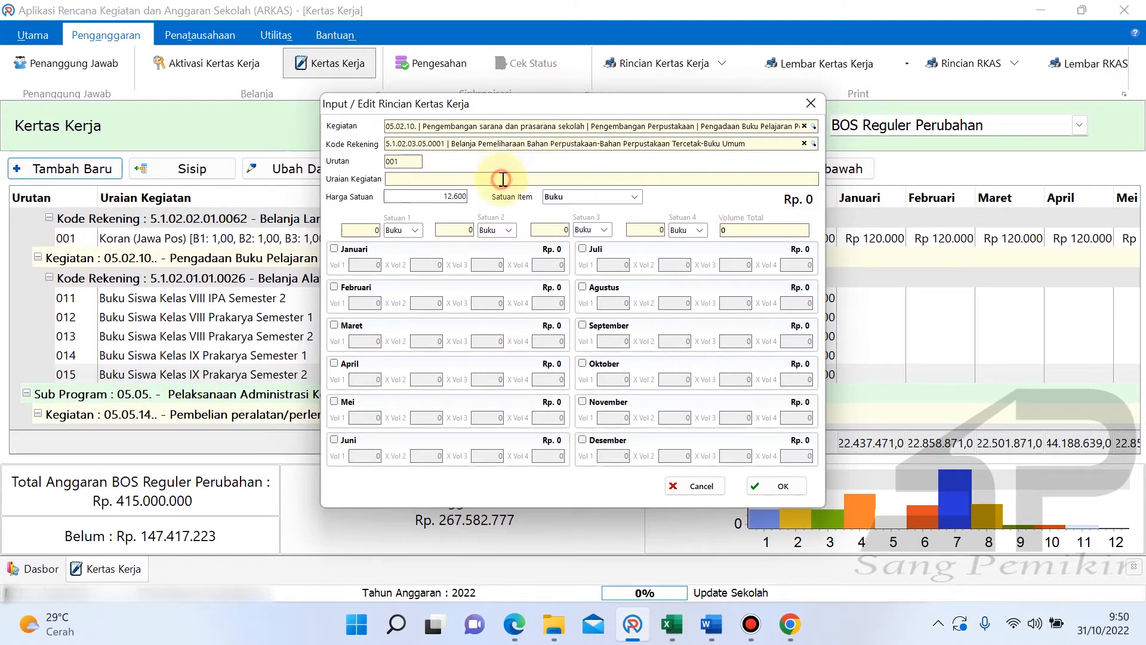
# - Copy Pendidikan Pancasila dan Kewarganegaraan from the Excel Perpustakaan sheet into the entry's activity description in ARKAS
pyautogui.click(672, 624)
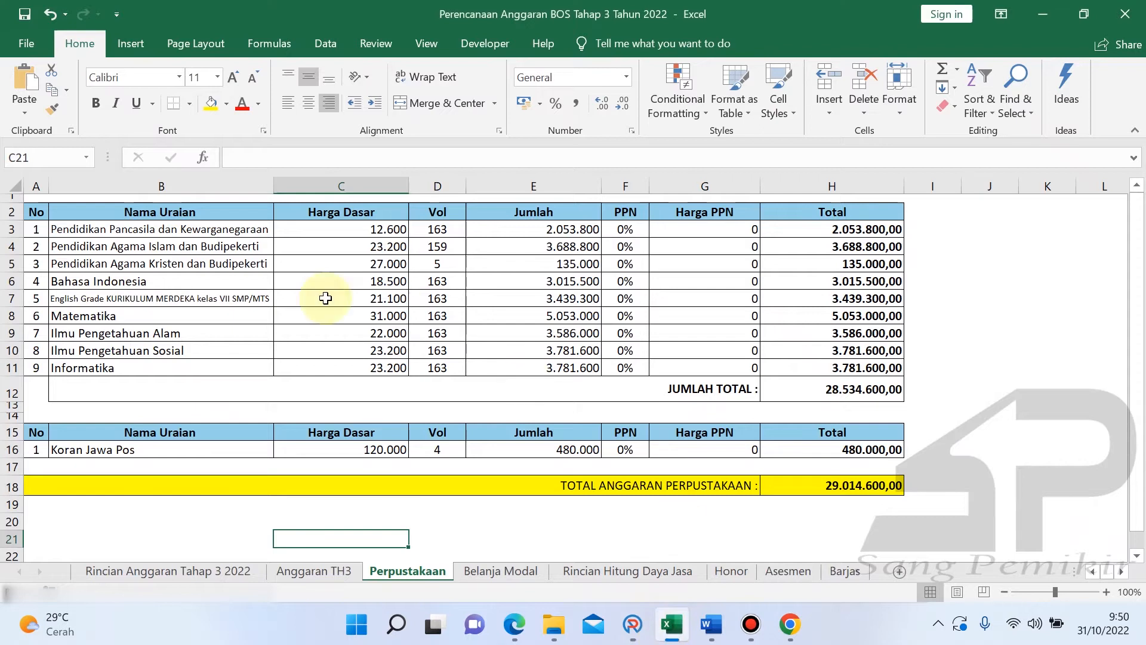
pyautogui.click(132, 233)
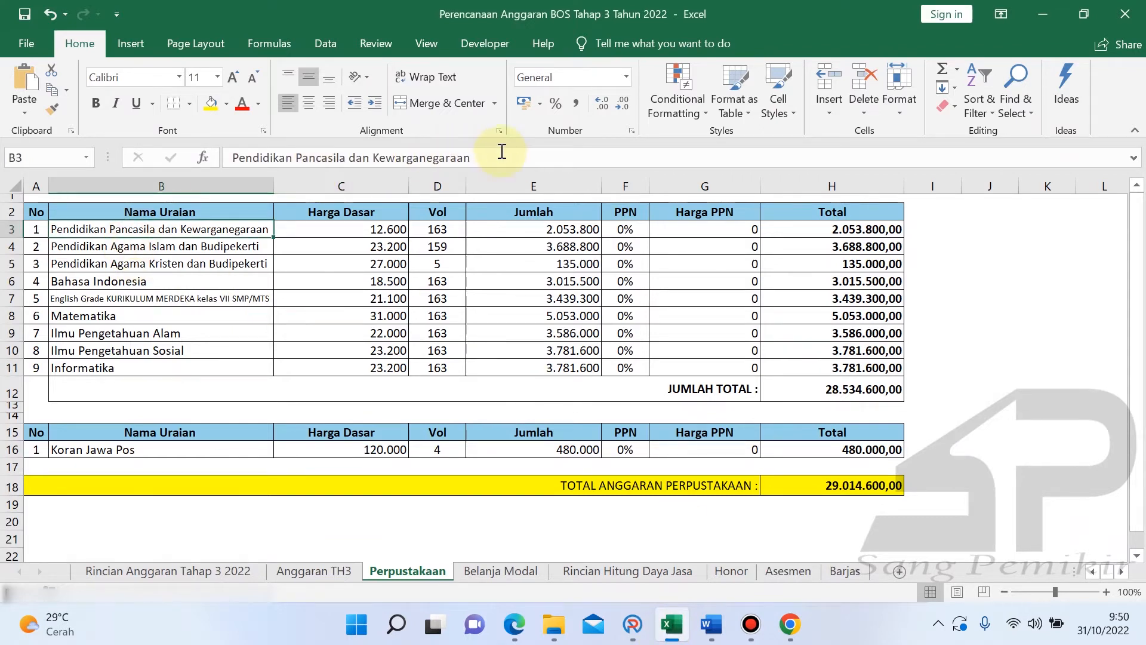
pyautogui.moveTo(504, 157); pyautogui.dragTo(209, 176)
pyautogui.hotkey('ctrl', 'c')
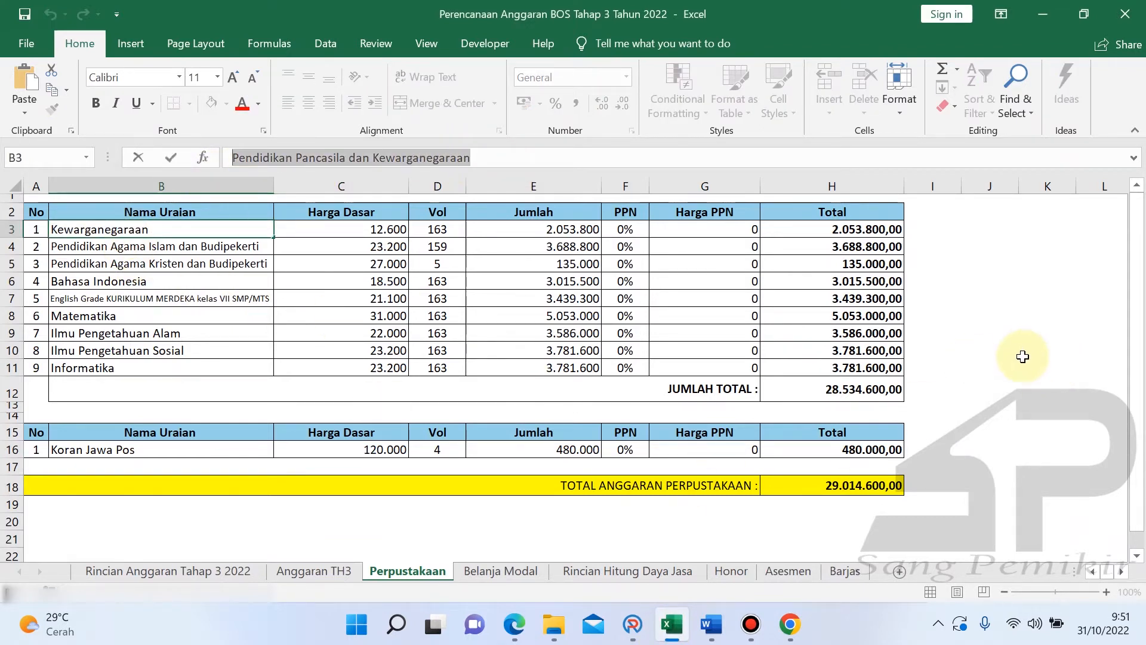
pyautogui.click(789, 624)
pyautogui.click(631, 625)
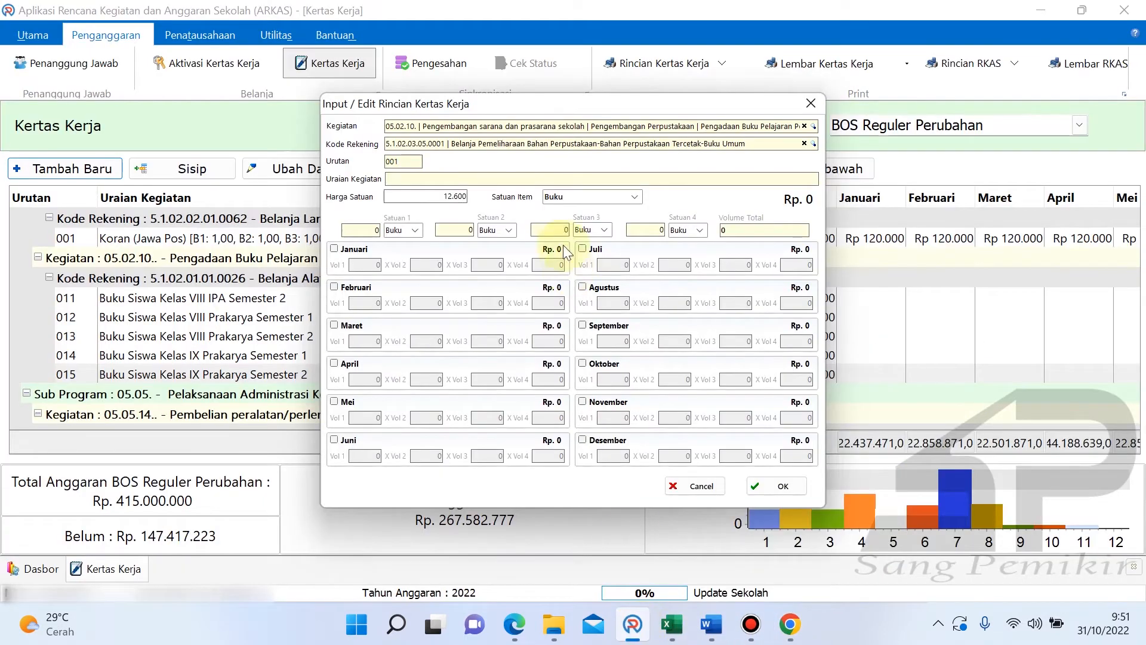
pyautogui.hotkey('ctrl', 'v')
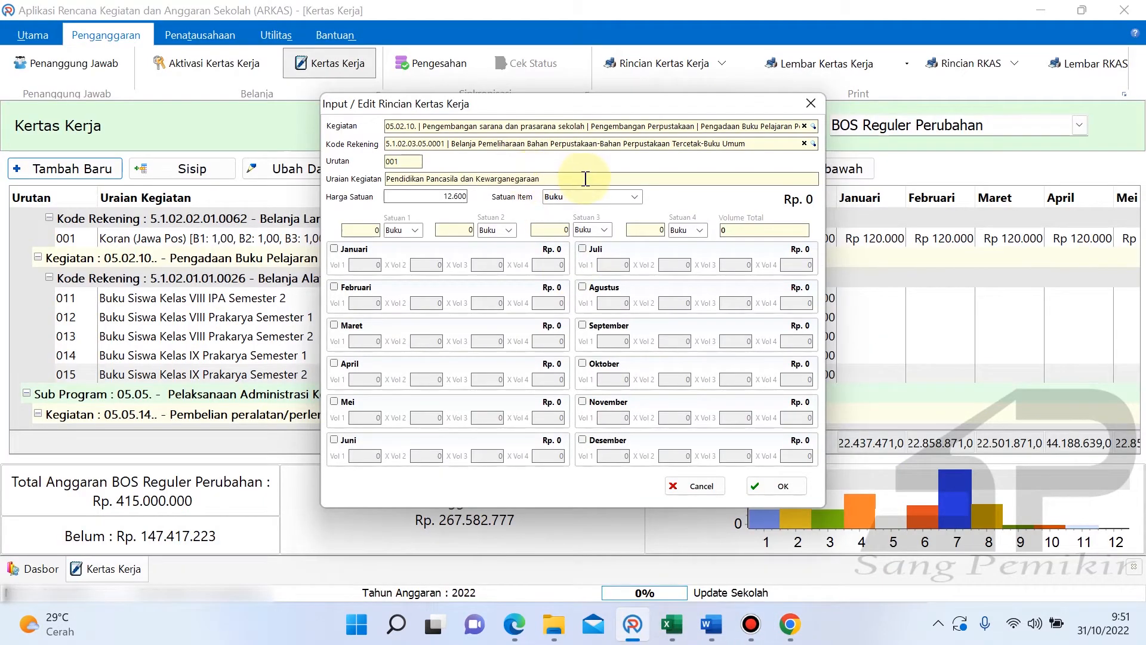
# - Clear the unit price, check the HET price list in Edge, and set the unit price to 12.100 in ARKAS
pyautogui.doubleClick(454, 196)
pyautogui.press('BackSpace')
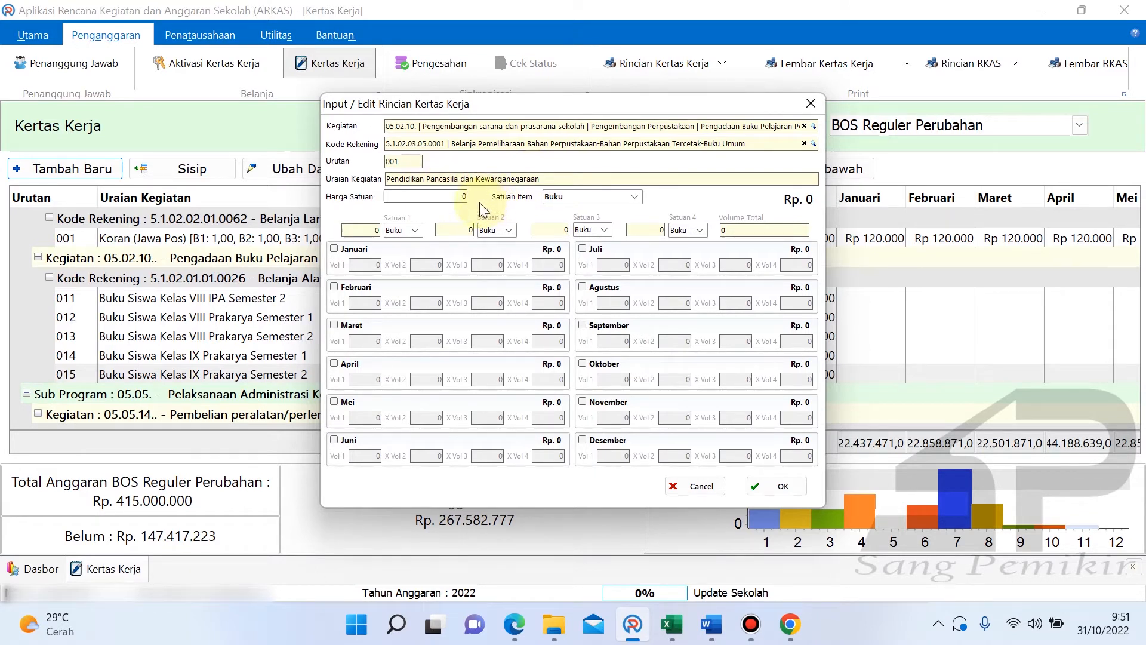
pyautogui.doubleClick(451, 197)
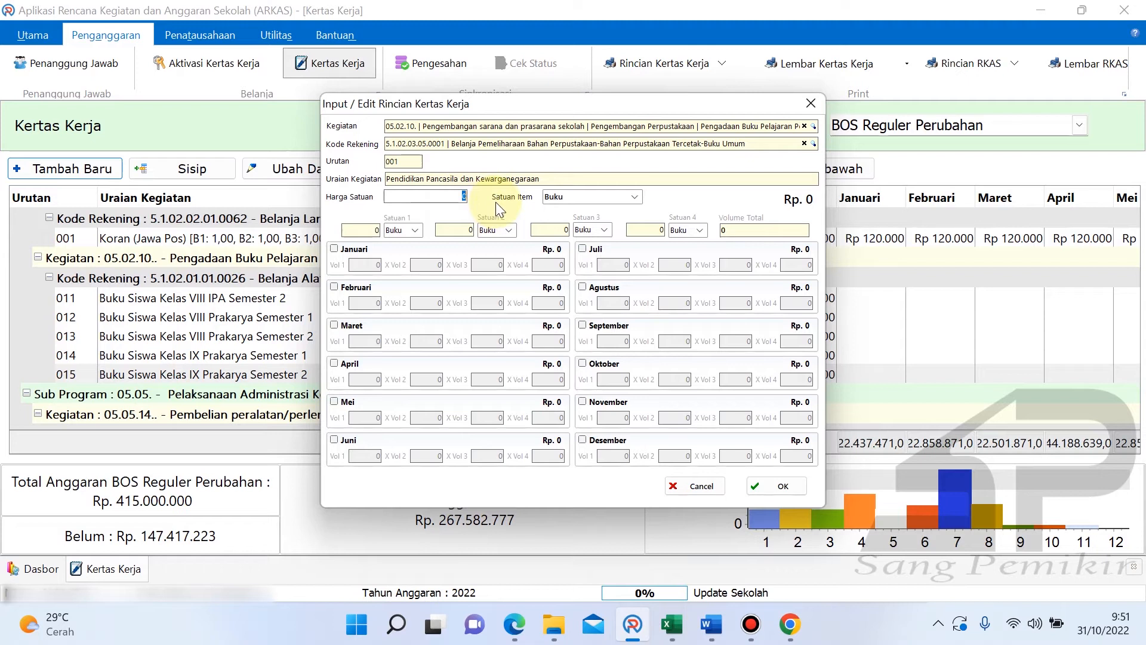
pyautogui.click(524, 615)
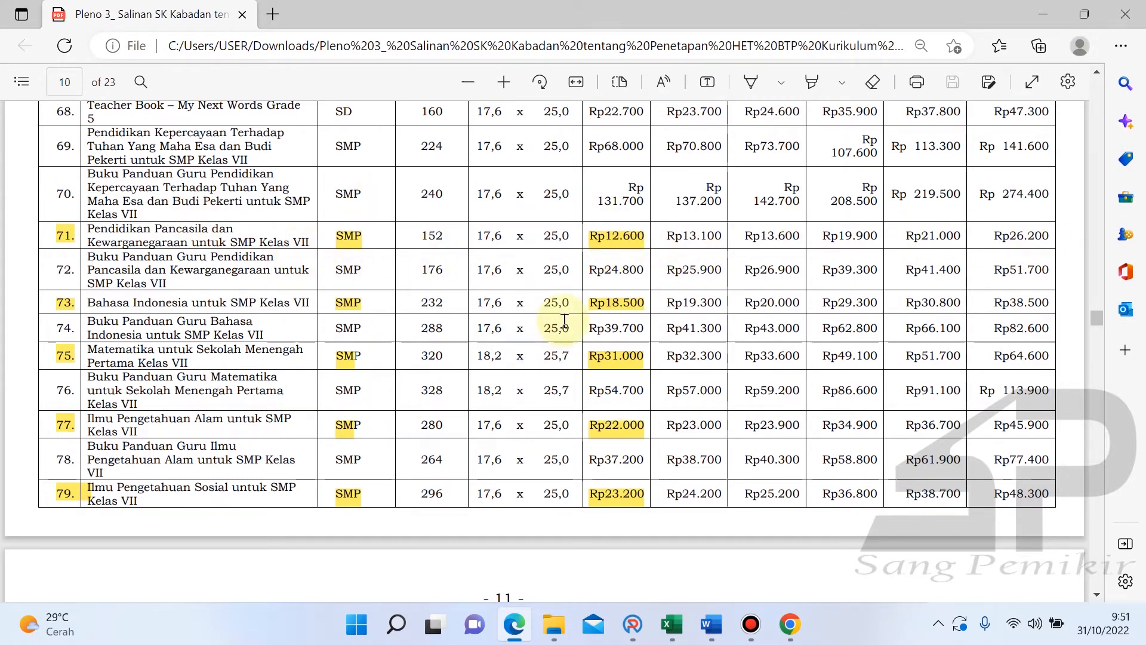
pyautogui.click(631, 621)
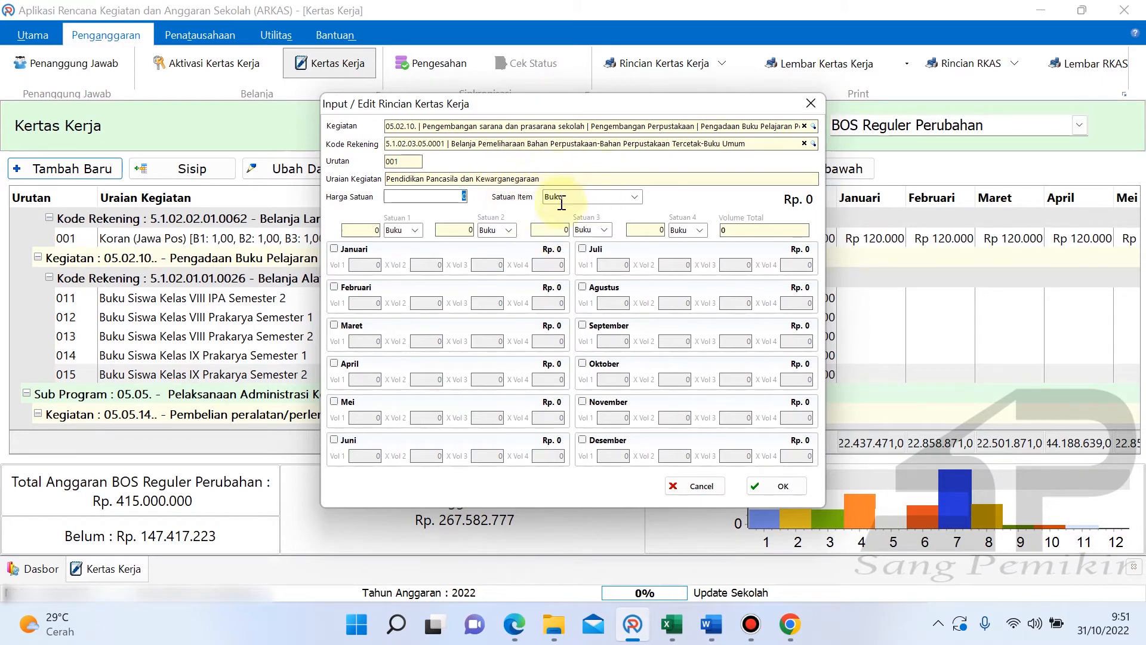
pyautogui.write('12100')
# - Schedule the entry for November with a volume of 63 books
pyautogui.click(606, 399)
pyautogui.click(622, 418)
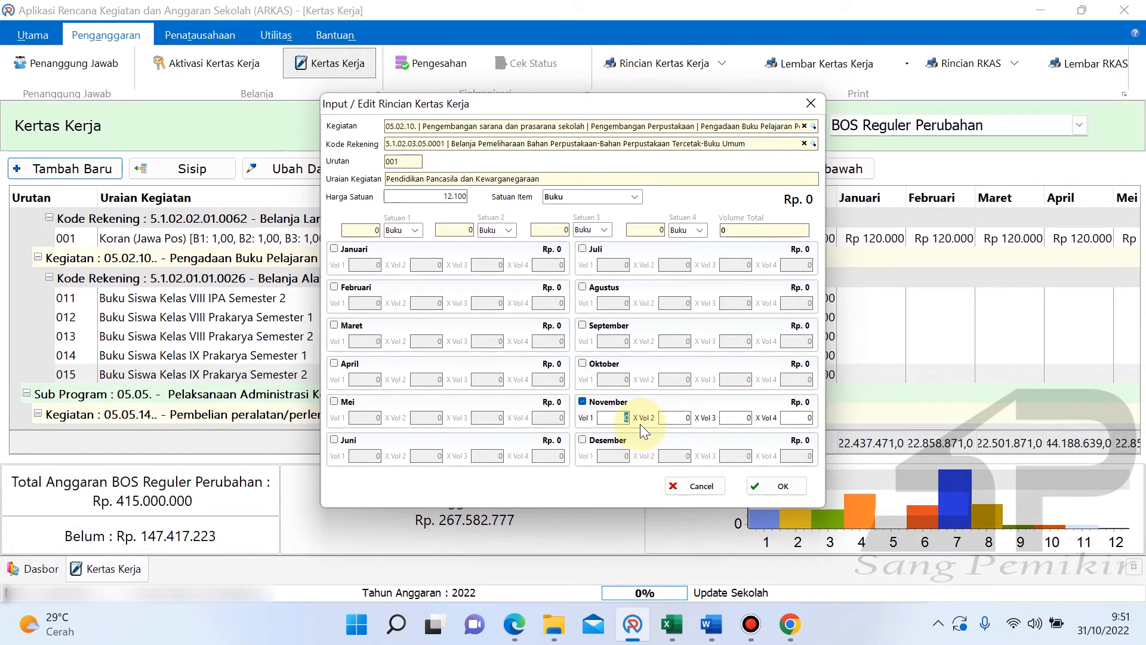
pyautogui.write('63')
pyautogui.click(673, 419)
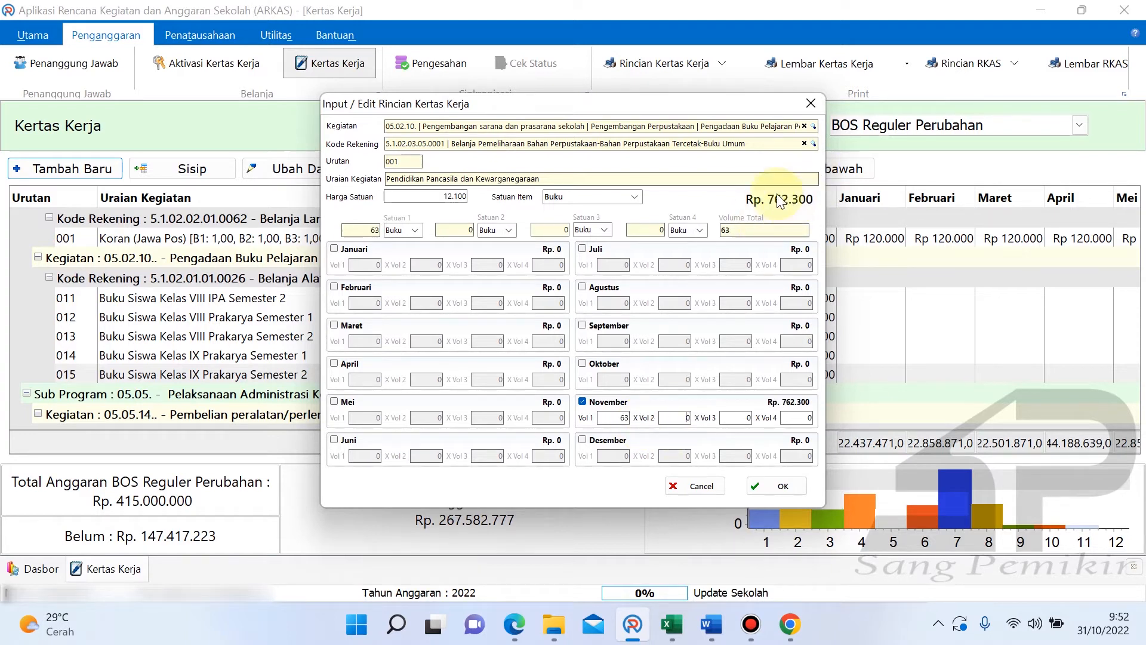
# - Clear the entry's unit price and its November volume, and deselect November
pyautogui.doubleClick(451, 196)
pyautogui.press('BackSpace')
pyautogui.doubleClick(617, 417)
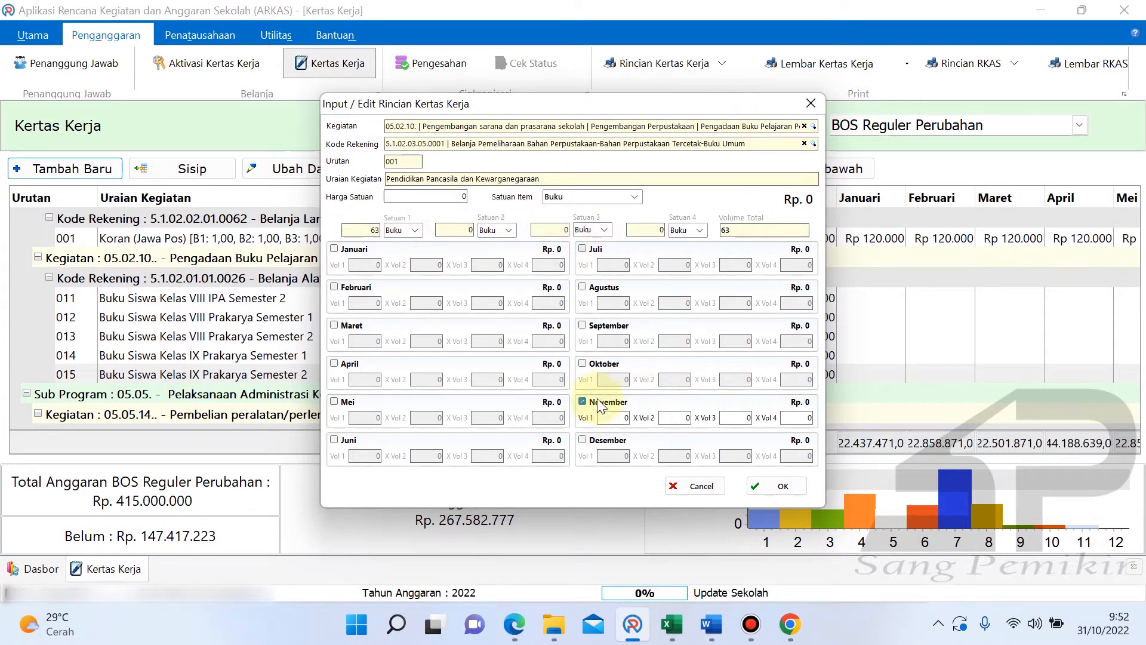
pyautogui.click(593, 401)
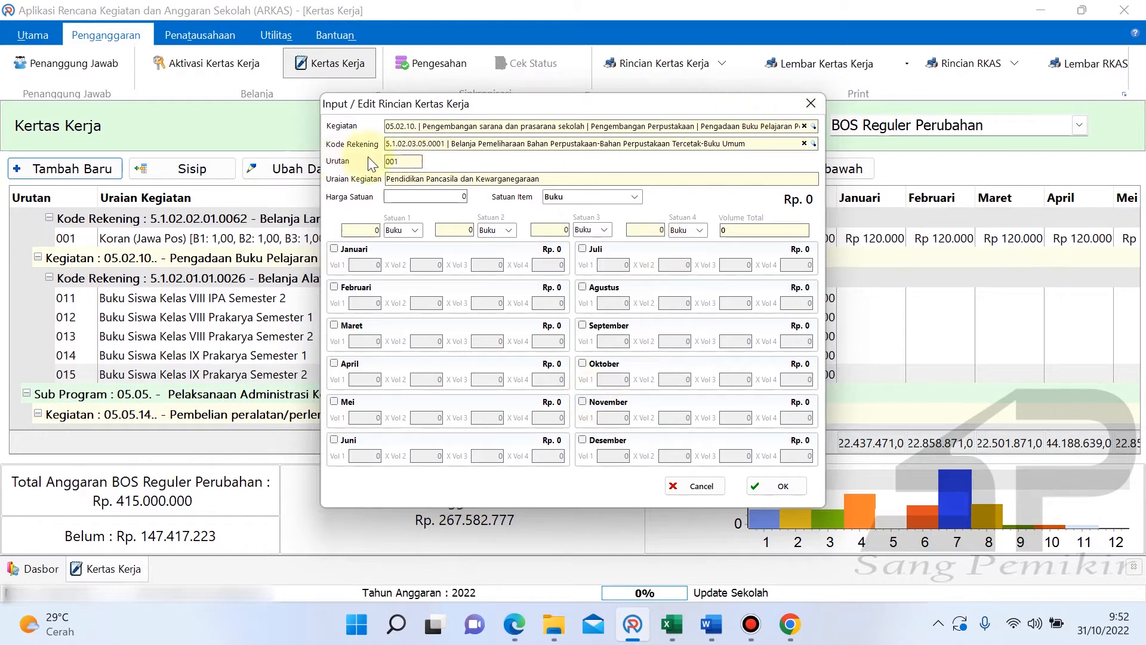
# - Change the account code to 5.1.02.01.01.0026 Bahan Cetak dan Penggandaan, found by searching for penggand
pyautogui.click(813, 144)
pyautogui.write('p')
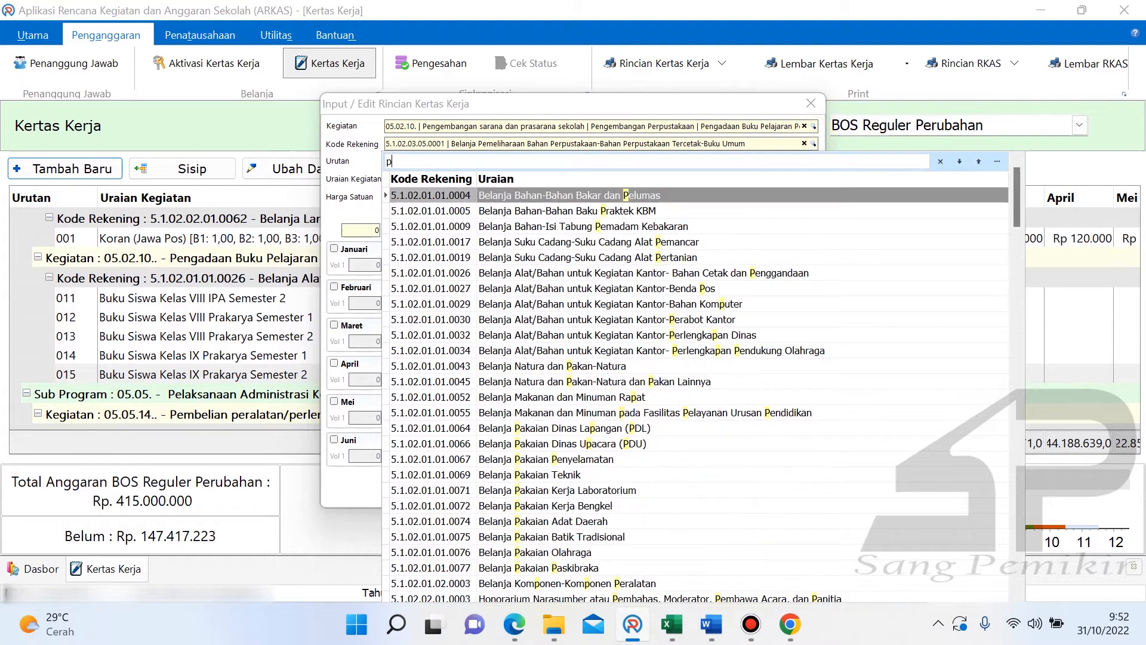
pyautogui.write('enggand')
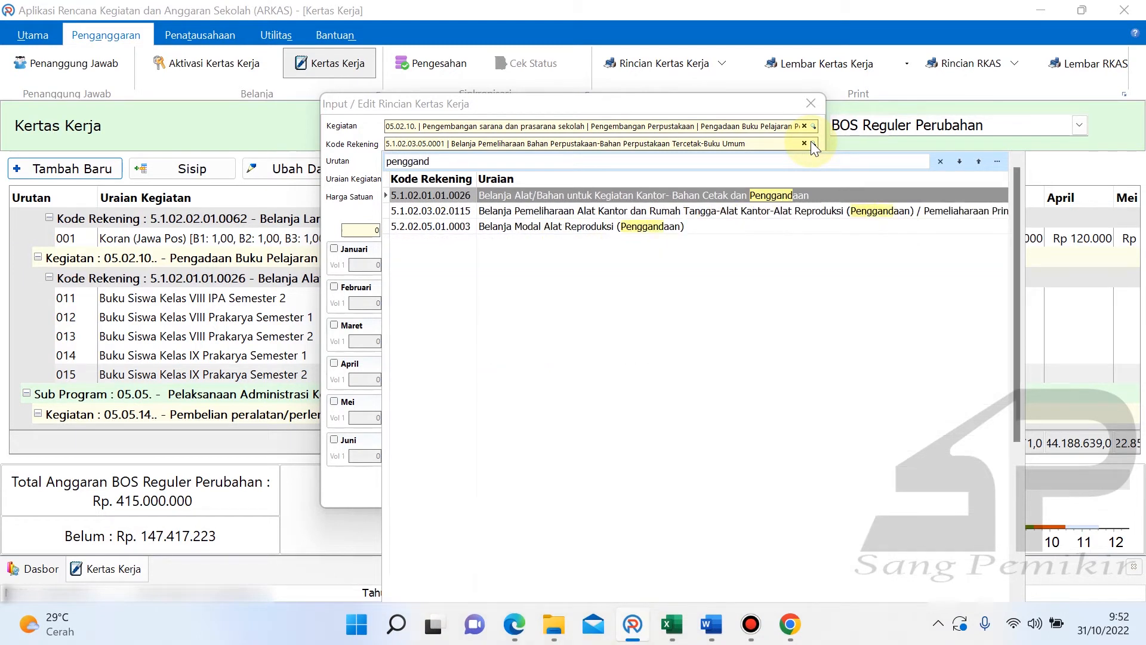
pyautogui.click(741, 194)
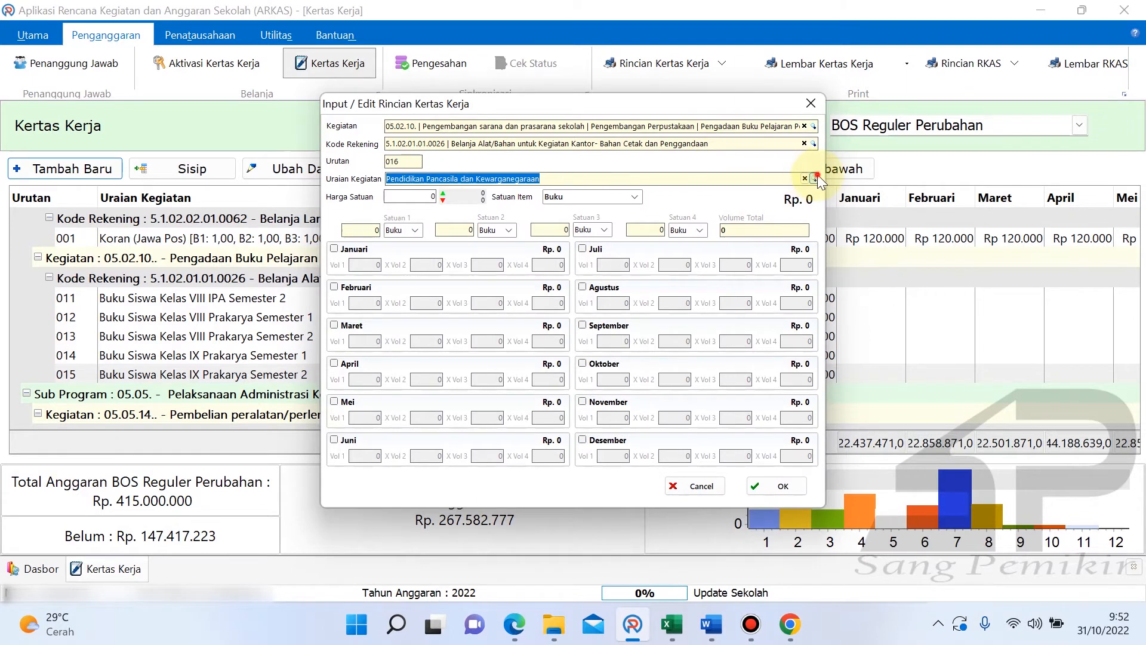
# - Search items for Kurikulum merdeka and choose Buku Siswa SMP Kelas 7 Kurikulum Merdeka Pendidikan Pancasila dan Kewarganegaraan as the activity description
pyautogui.click(816, 177)
pyautogui.write('K')
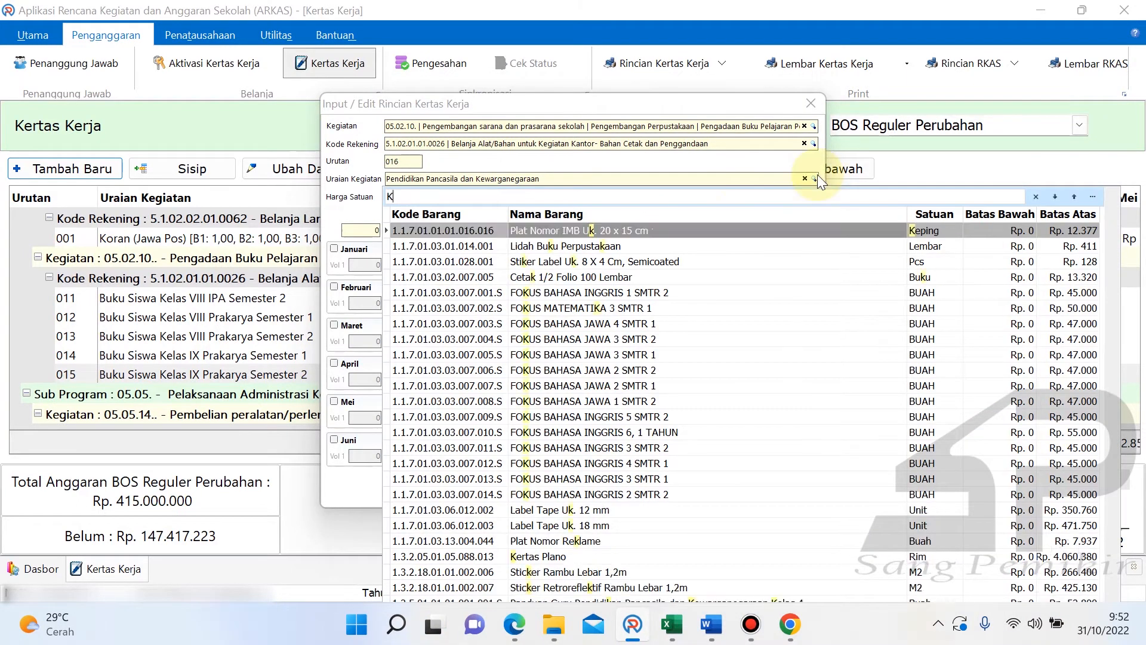
pyautogui.write('urikulum')
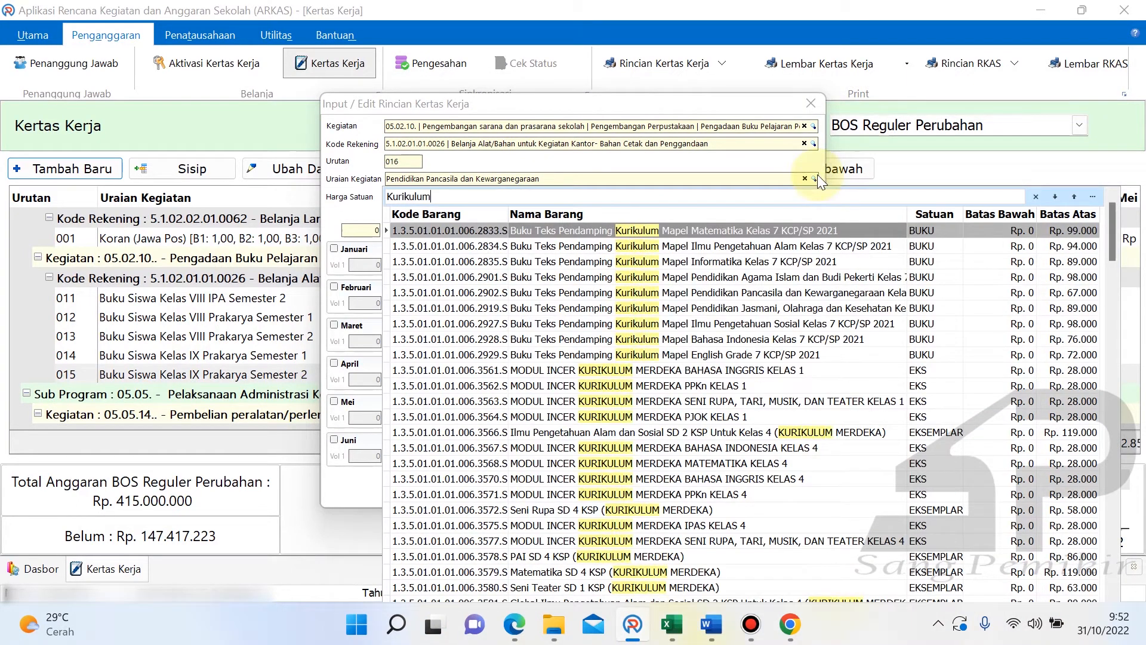
pyautogui.write(' merdek')
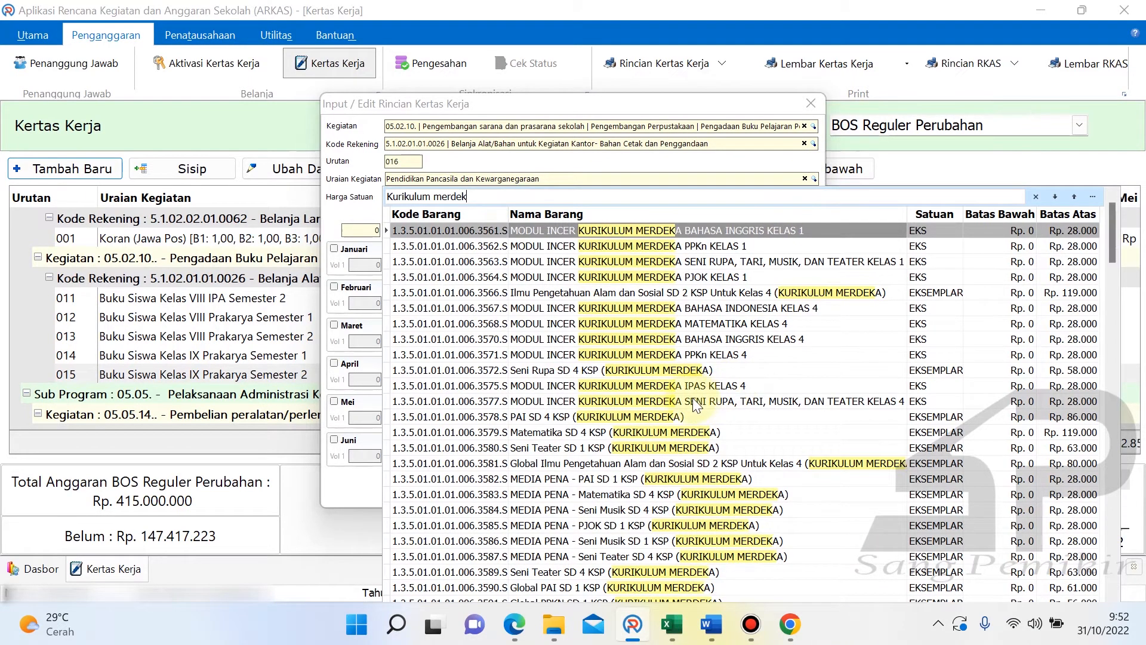
pyautogui.write('a')
pyautogui.click(616, 431)
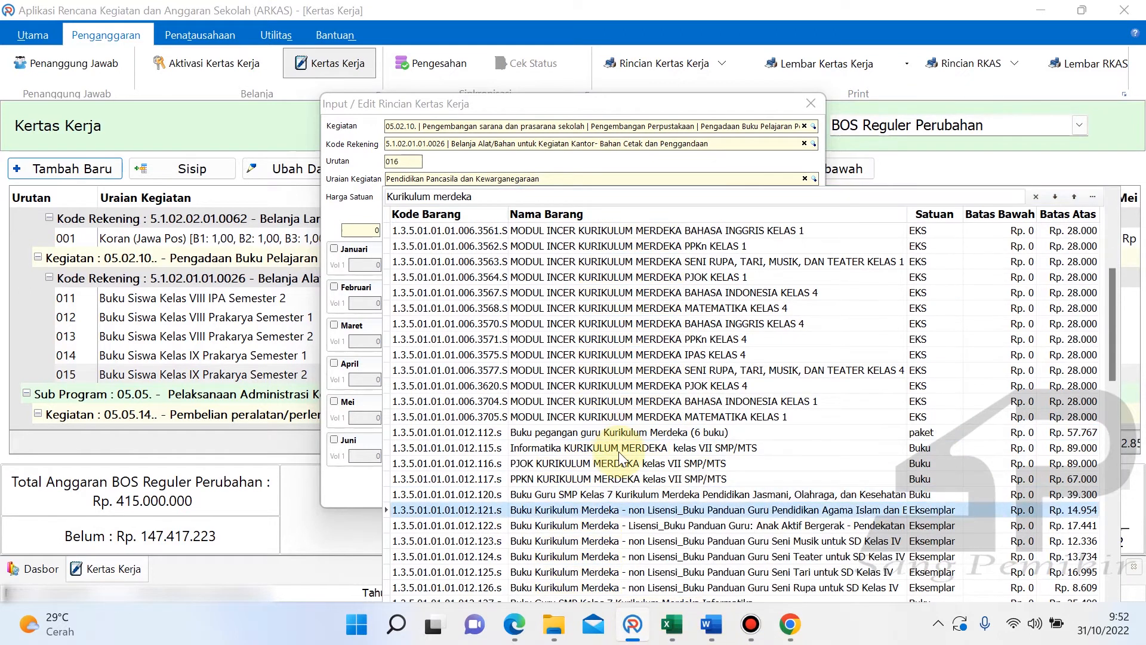
pyautogui.scroll(-4, 619, 451)
pyautogui.scroll(-1, 620, 457)
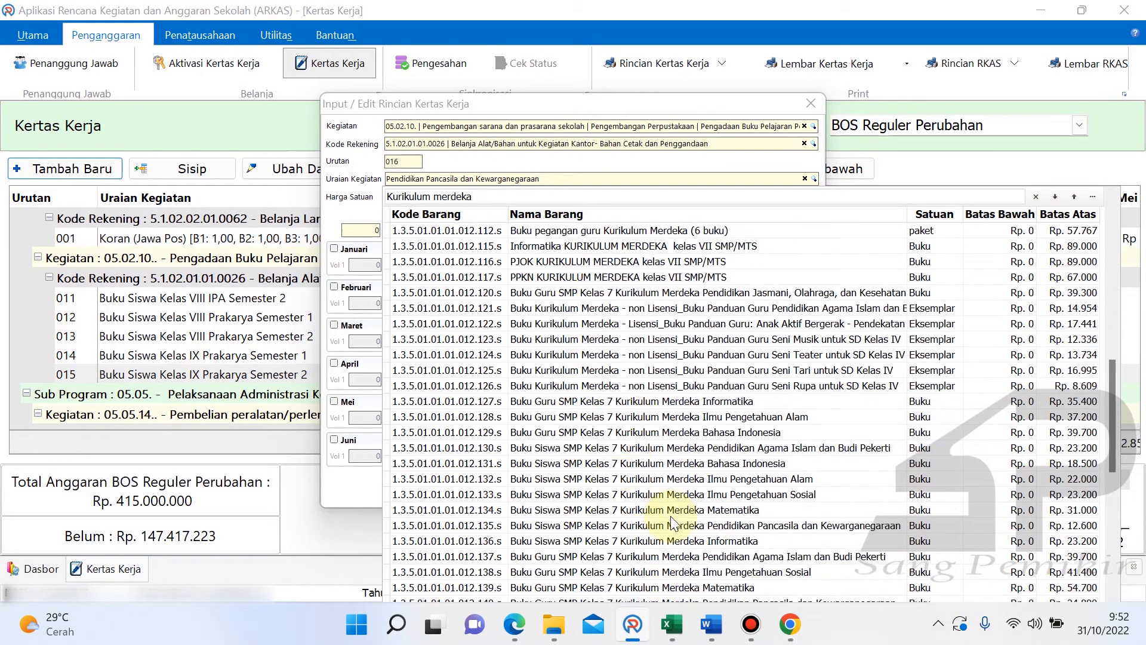
pyautogui.click(547, 420)
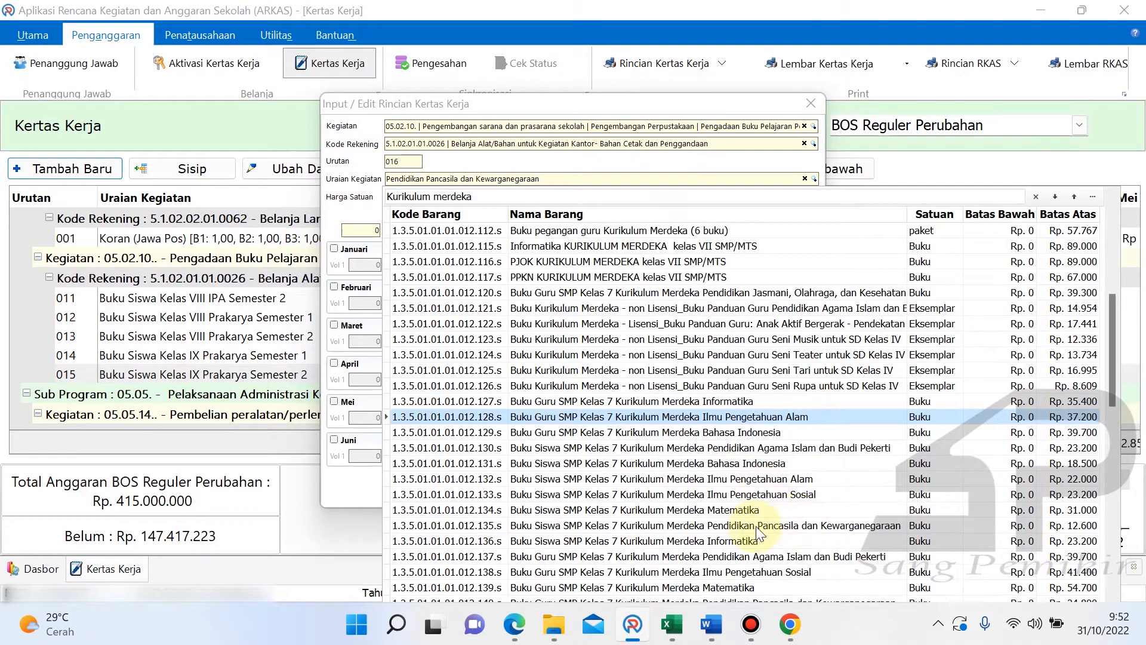
pyautogui.doubleClick(1087, 526)
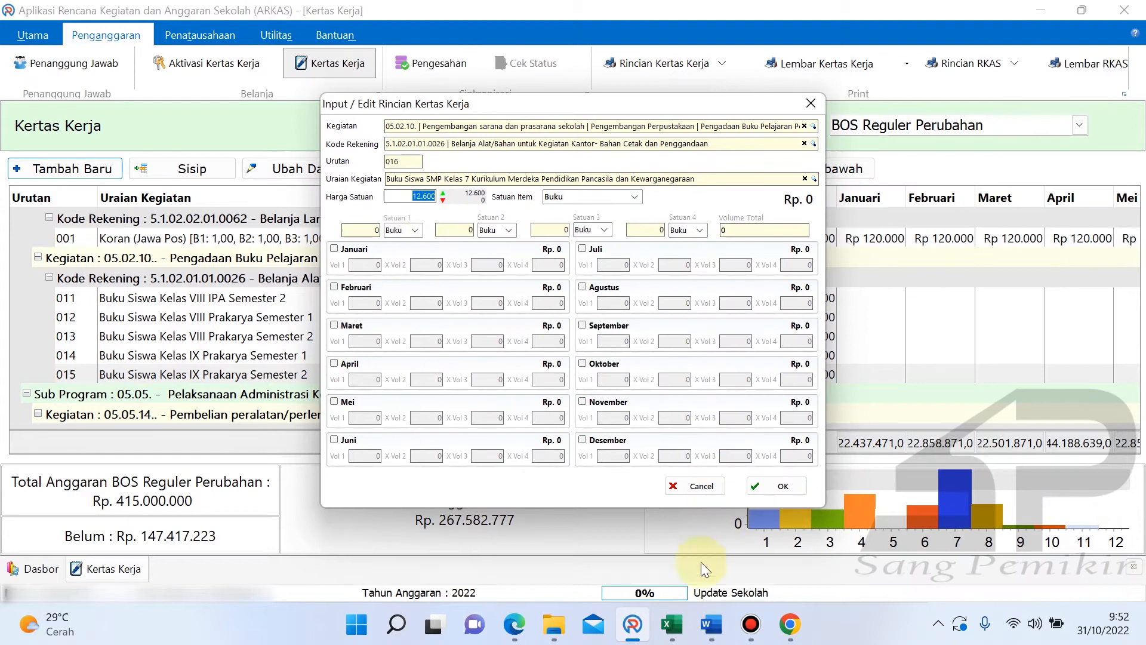
# - Compare the book's base price in the Excel Perpustakaan sheet with the HET list in Edge, and return to ARKAS
pyautogui.click(673, 625)
pyautogui.click(386, 232)
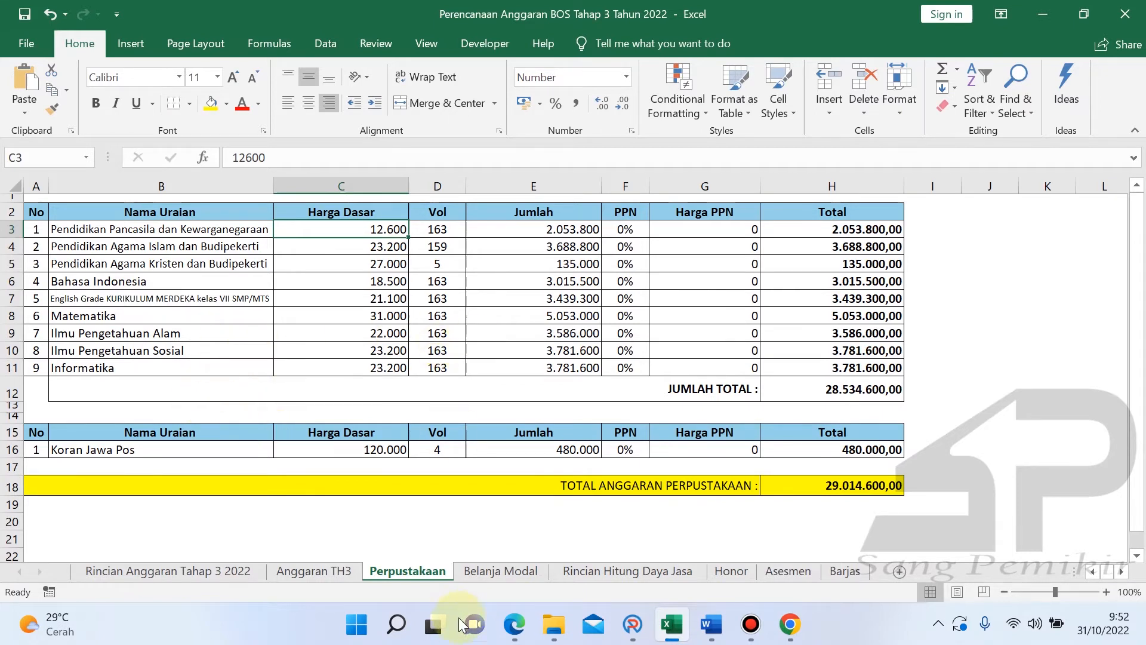
pyautogui.click(515, 624)
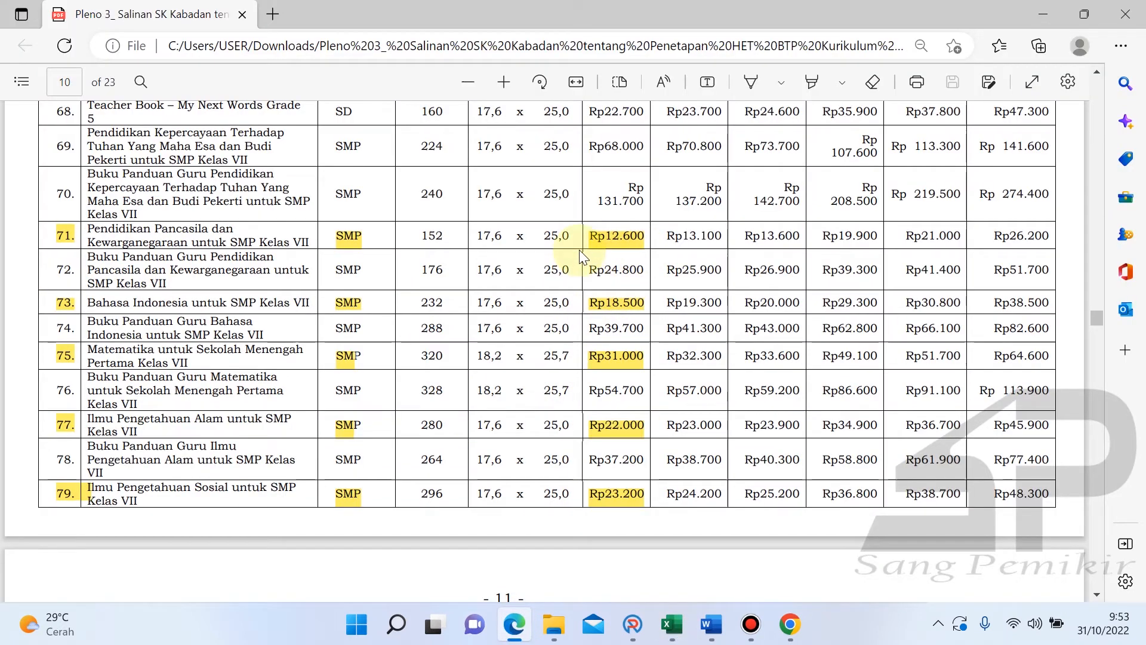
pyautogui.click(633, 624)
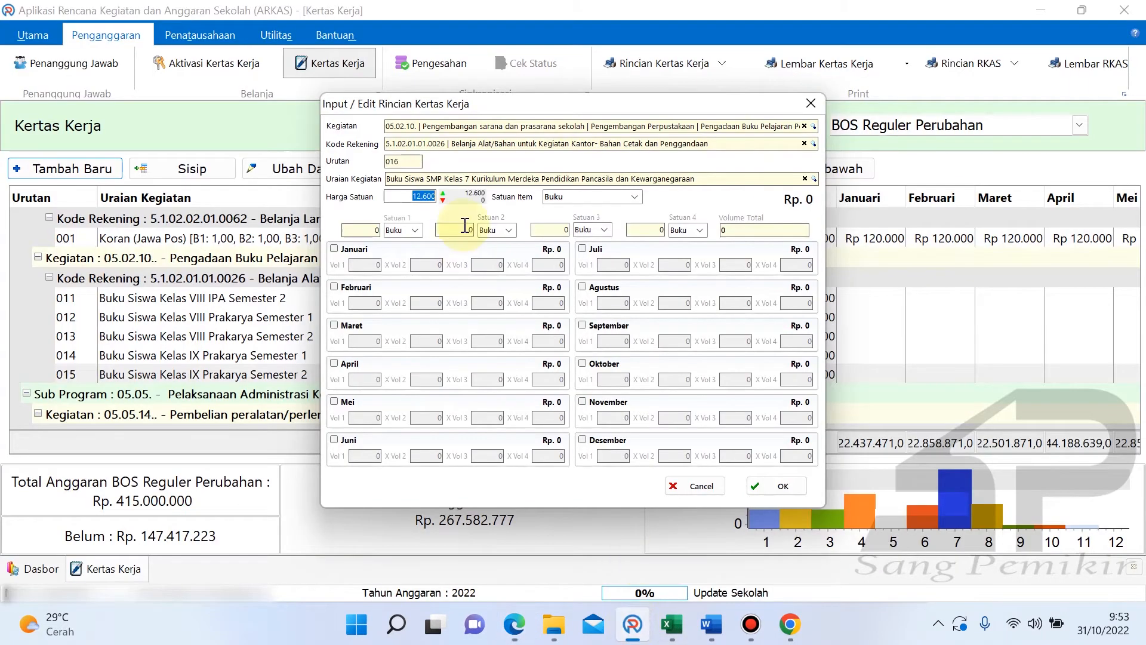
# - Schedule the entry for November with a volume of 163 from the Excel plan, and save it in ARKAS
pyautogui.click(595, 403)
pyautogui.click(618, 416)
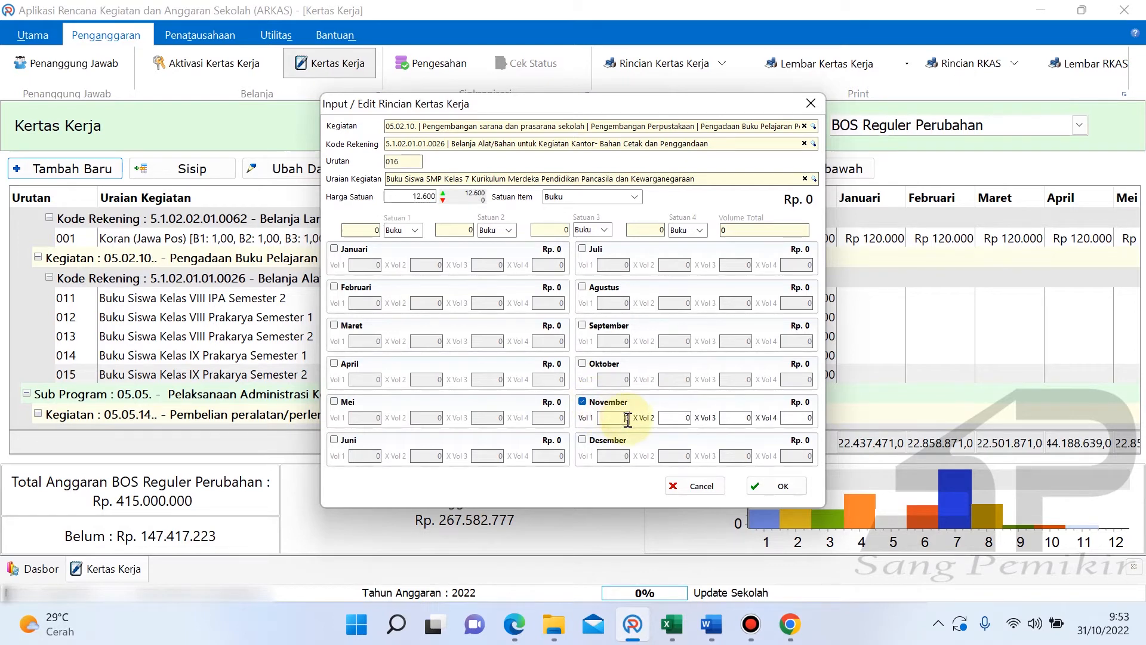
pyautogui.moveTo(672, 625)
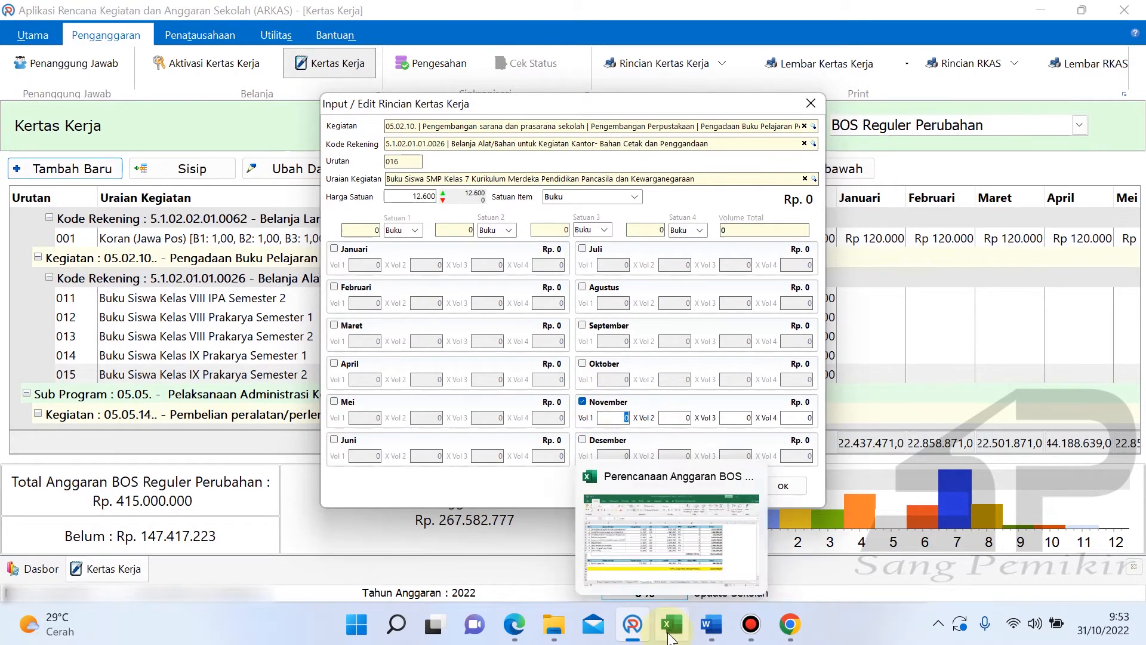
pyautogui.click(682, 567)
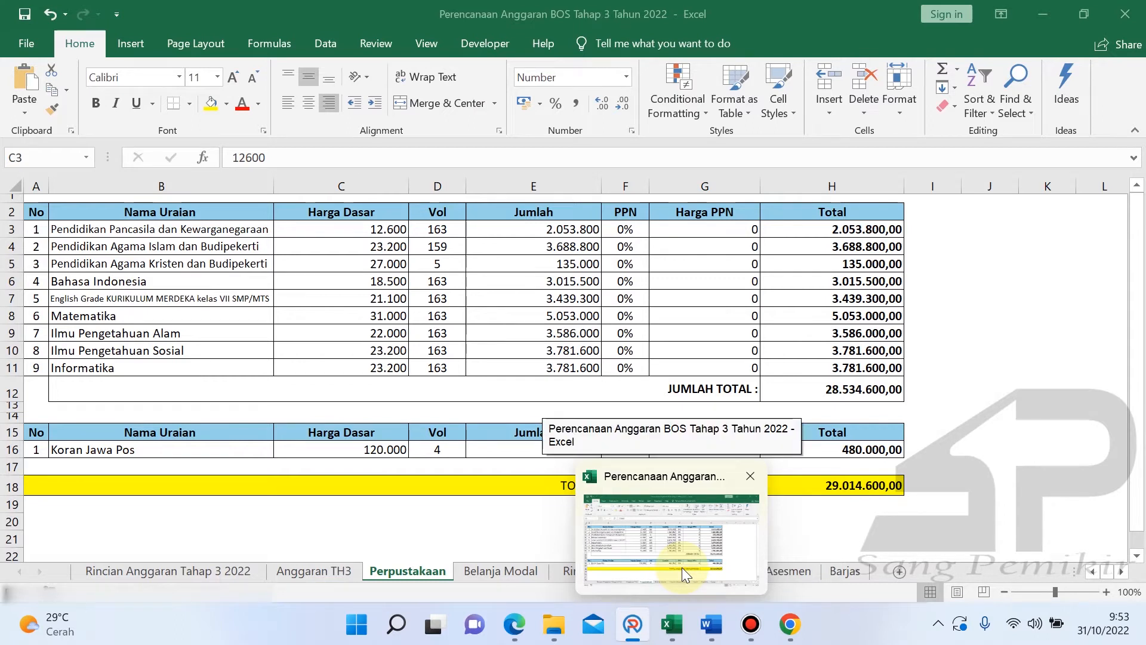
pyautogui.write('163')
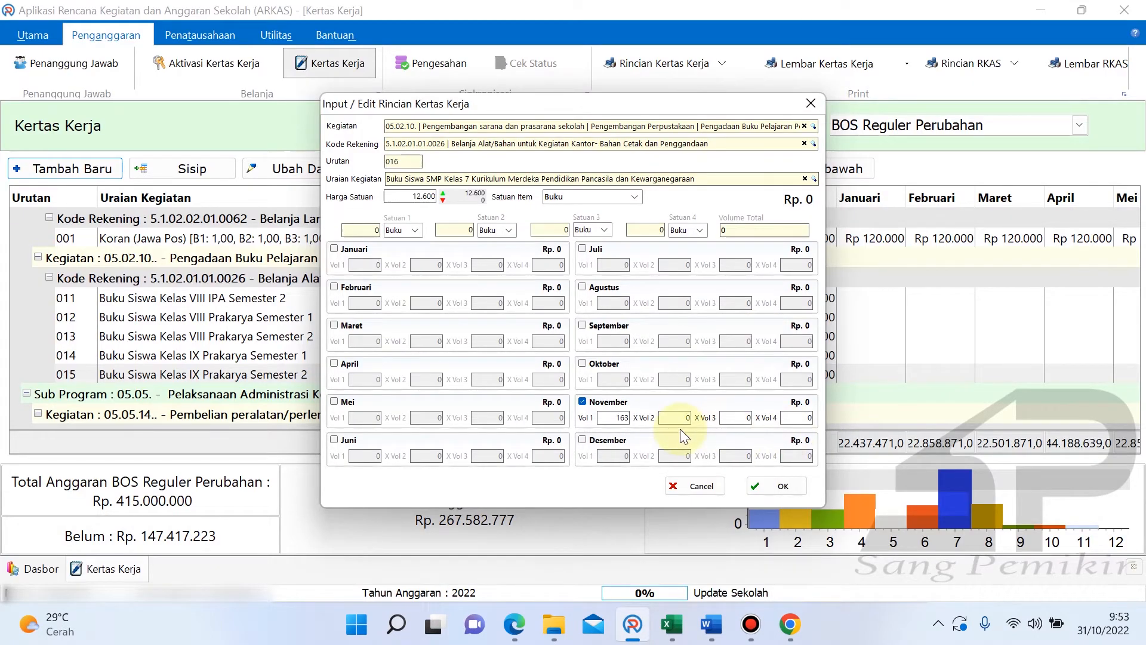
pyautogui.click(680, 417)
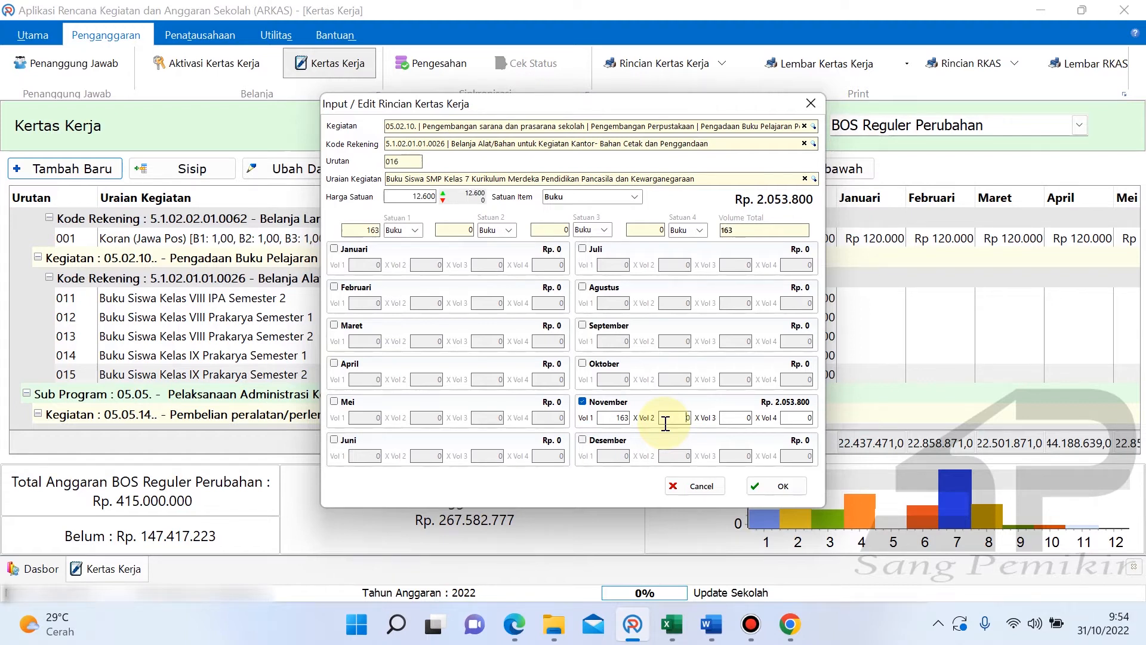
pyautogui.click(615, 418)
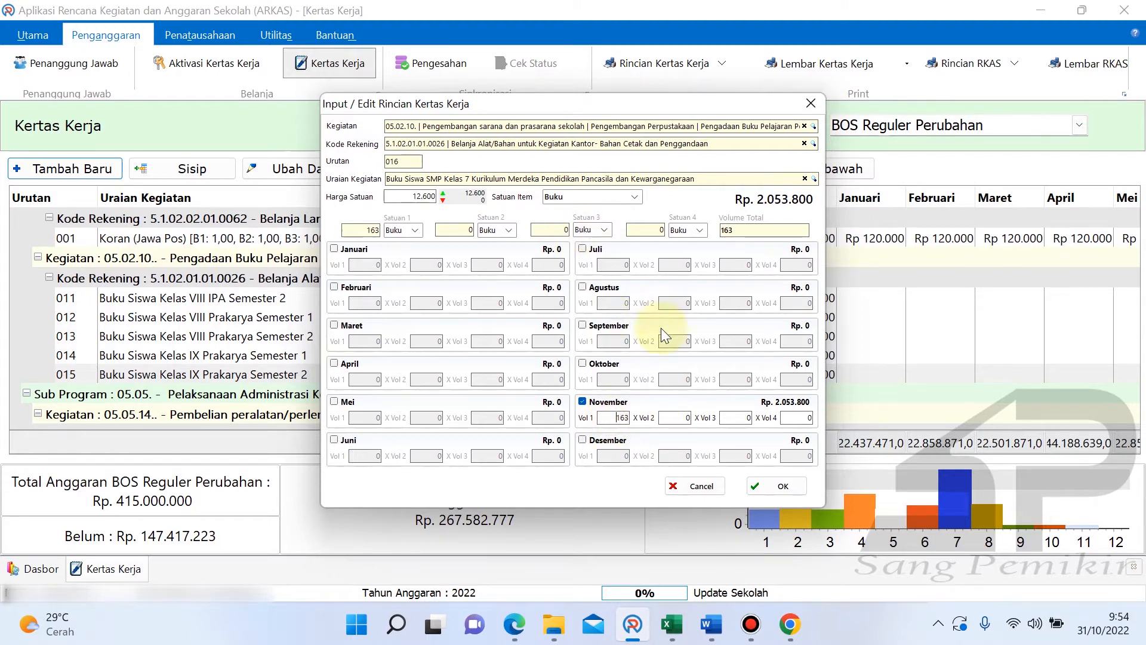
pyautogui.click(761, 484)
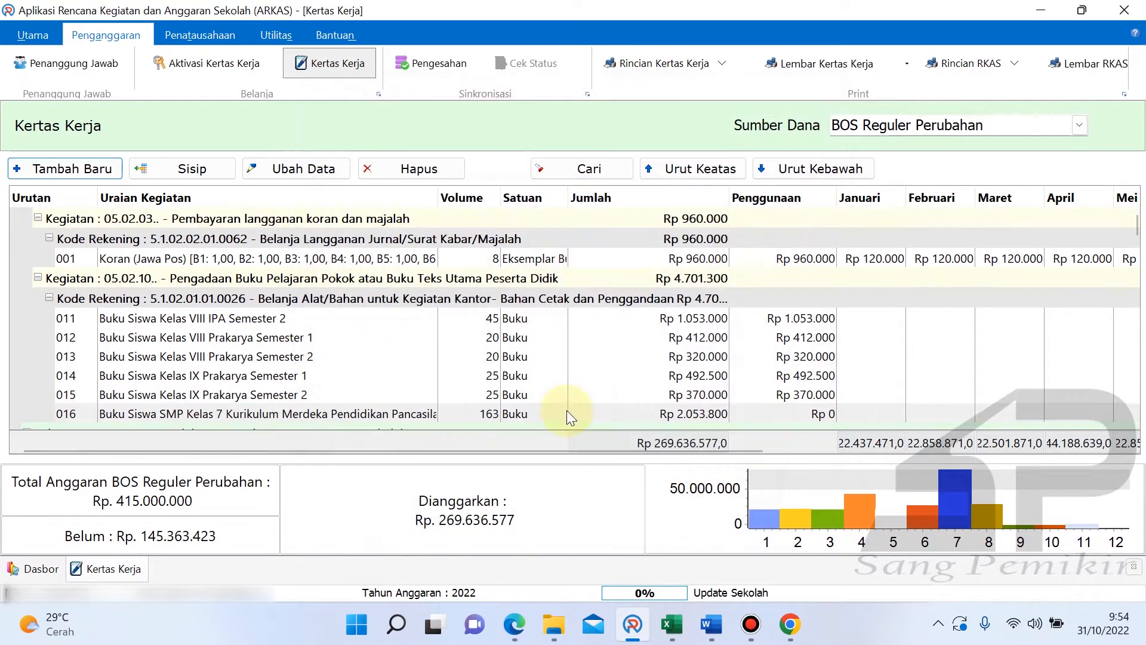
pyautogui.click(232, 344)
pyautogui.scroll(-3, 239, 347)
pyautogui.scroll(1, 202, 315)
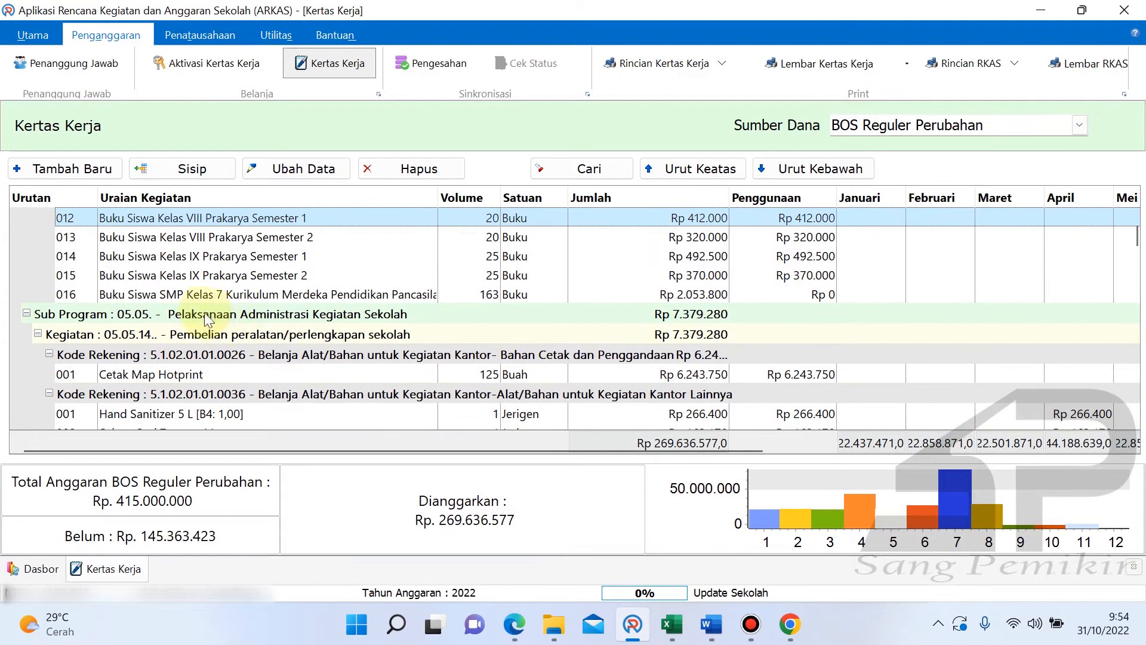
pyautogui.click(217, 294)
pyautogui.scroll(2, 274, 331)
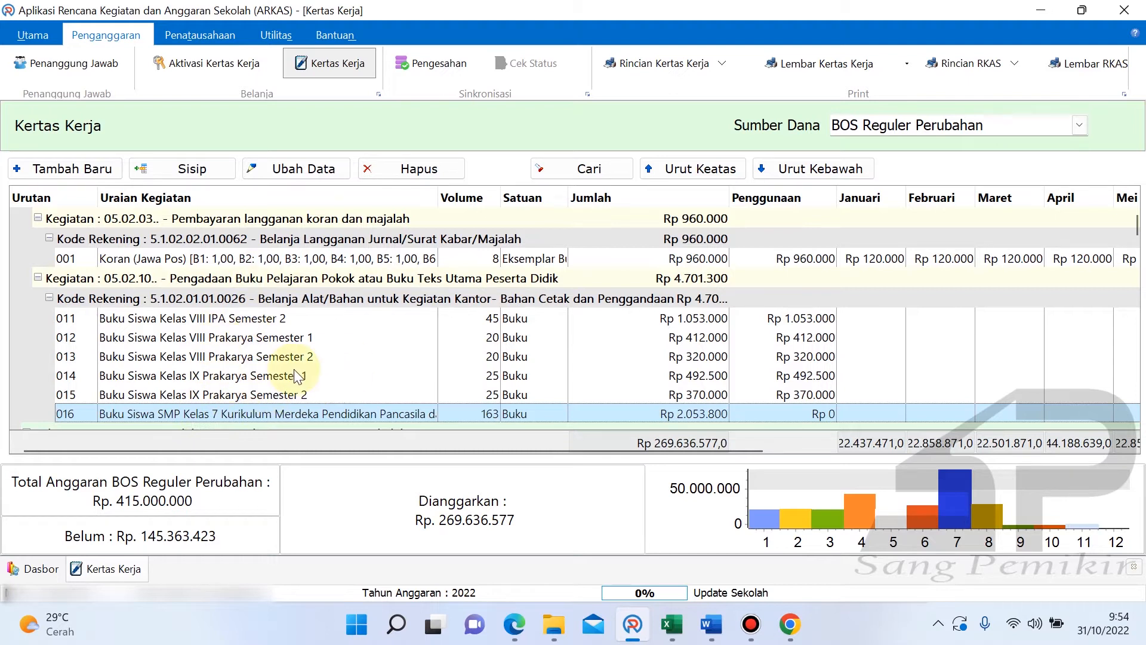
pyautogui.click(66, 167)
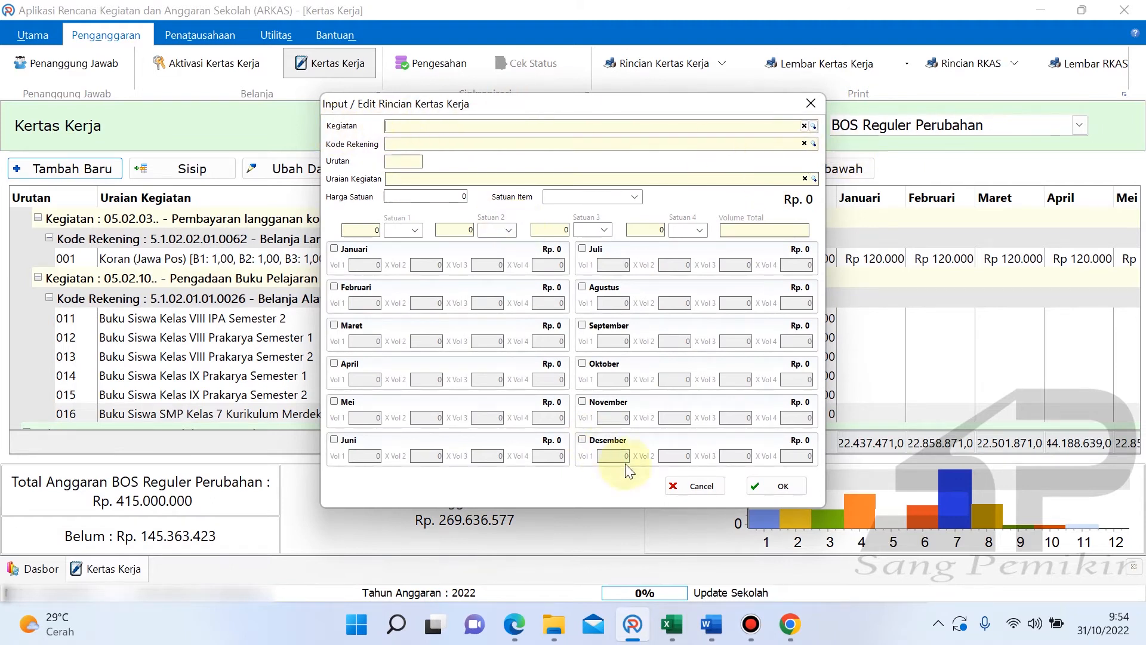
pyautogui.click(694, 484)
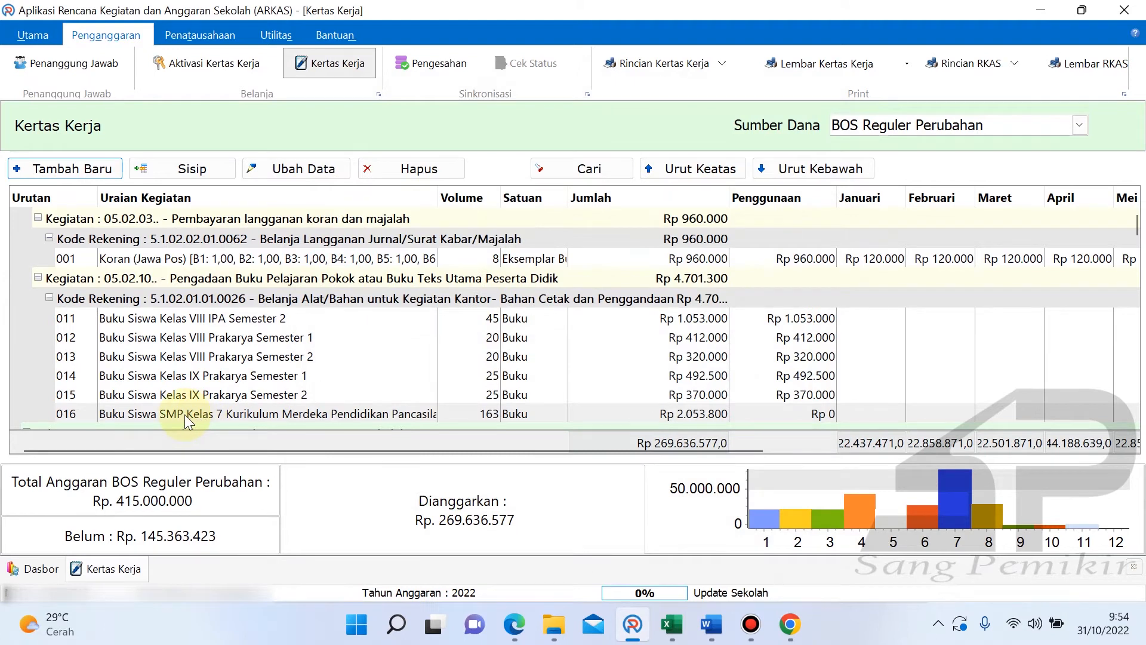
# - Insert an entry from item 016, check Pendidikan Agama Islam dan Budipekerti in the Excel Perpustakaan sheet, and return to ARKAS
pyautogui.click(185, 414)
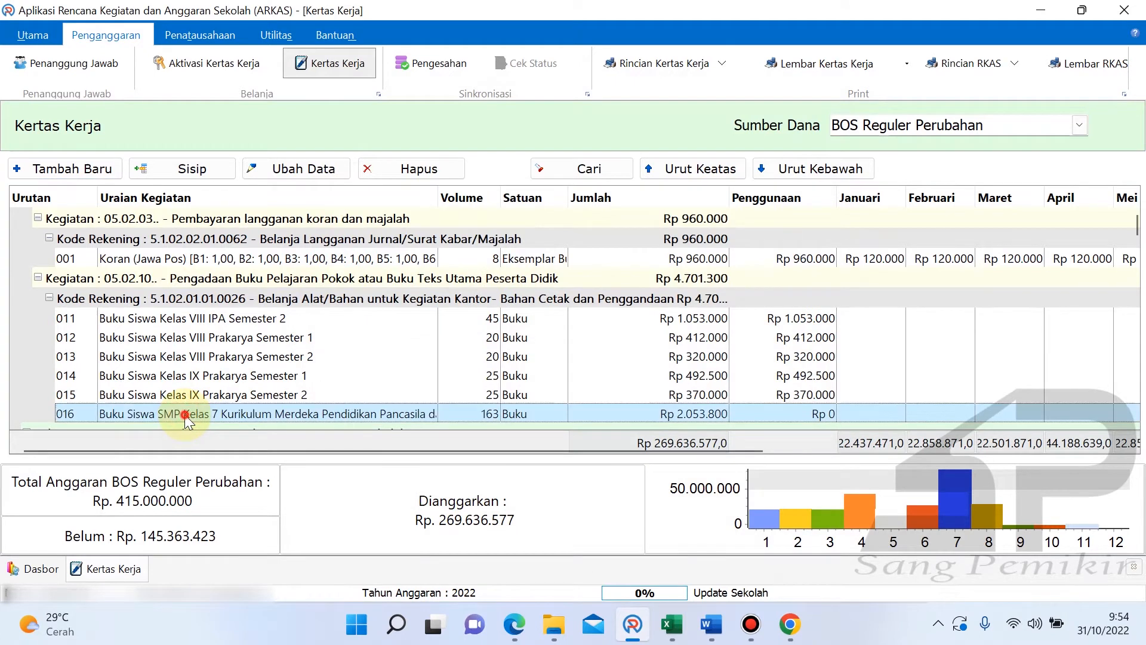
pyautogui.click(190, 166)
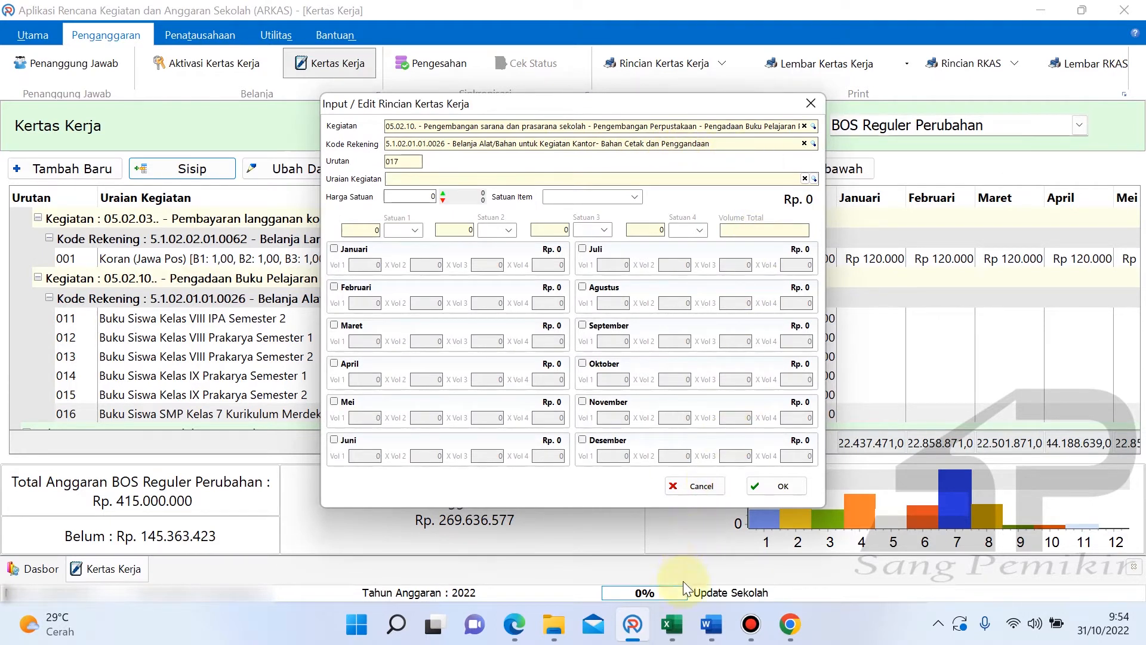
pyautogui.click(672, 624)
pyautogui.click(235, 245)
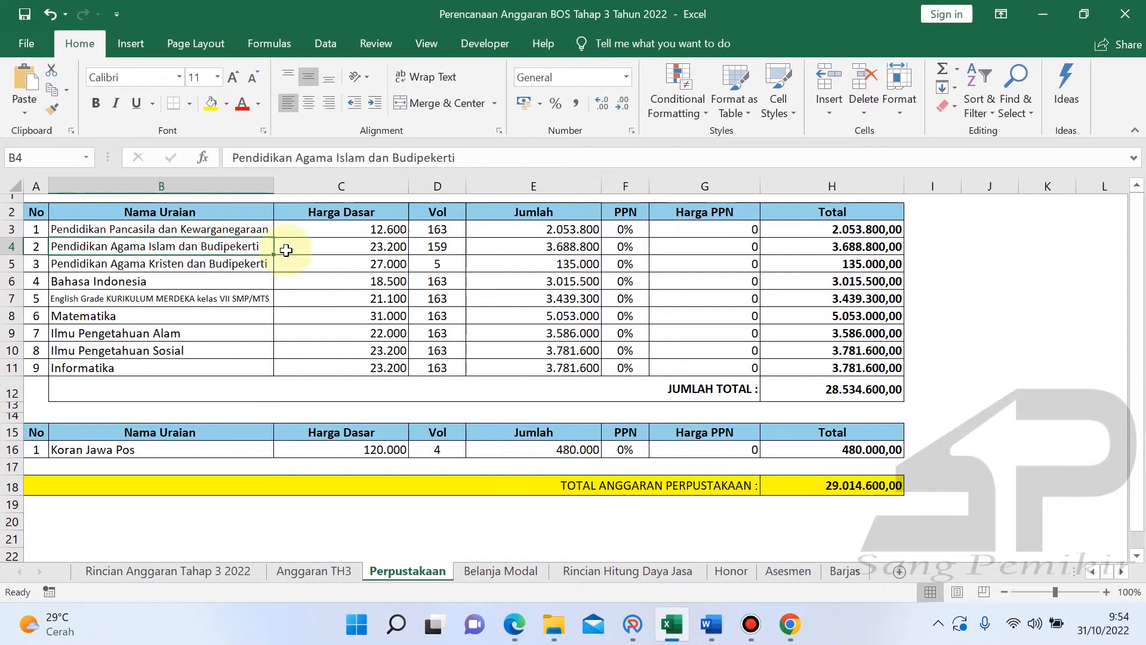
pyautogui.click(634, 624)
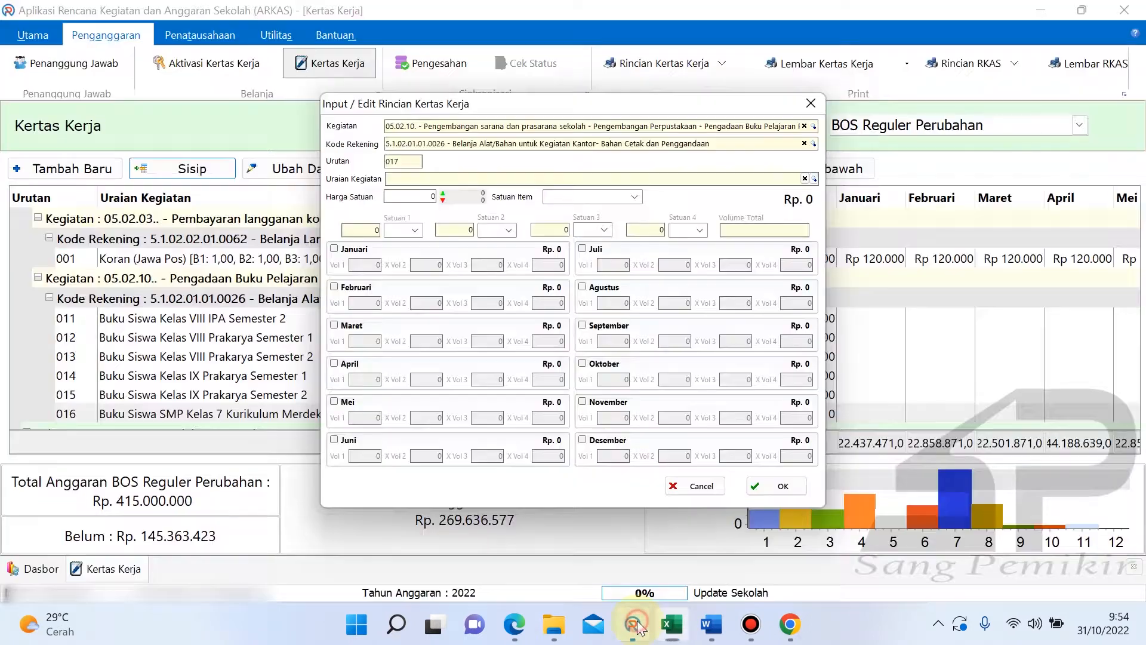
# - Search the activity description items for kurikulum merdeka and find Buku Siswa SMP Kelas 7 Kurikulum Merdeka Pendidikan Agama Islam dan Budi Pekerti
pyautogui.click(813, 179)
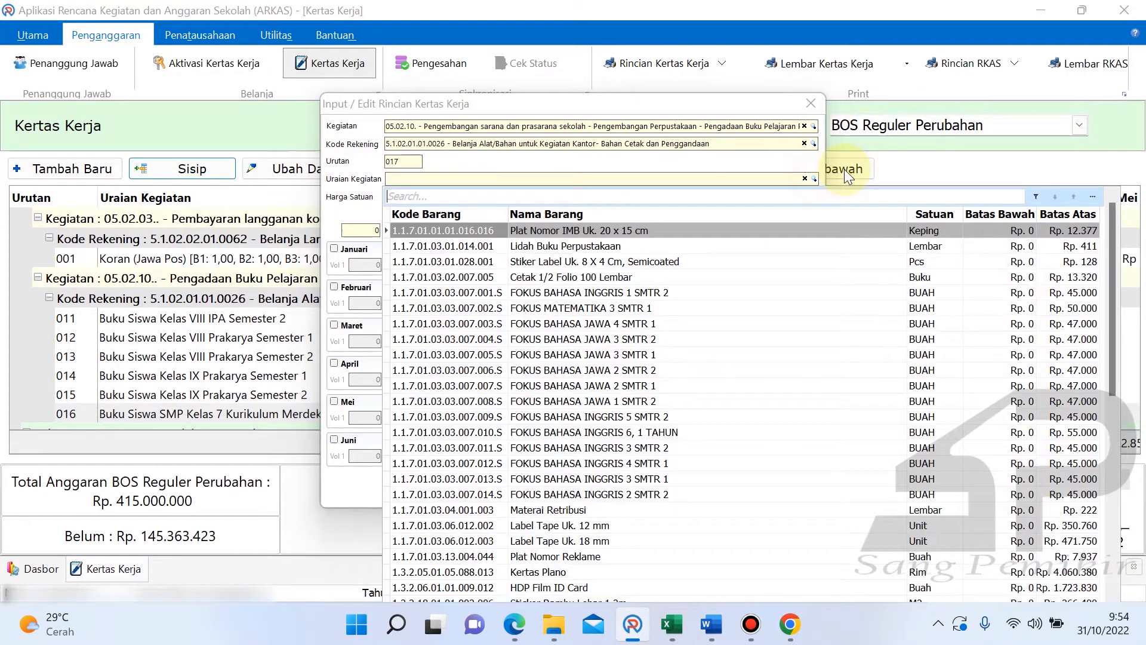
pyautogui.write('kuri')
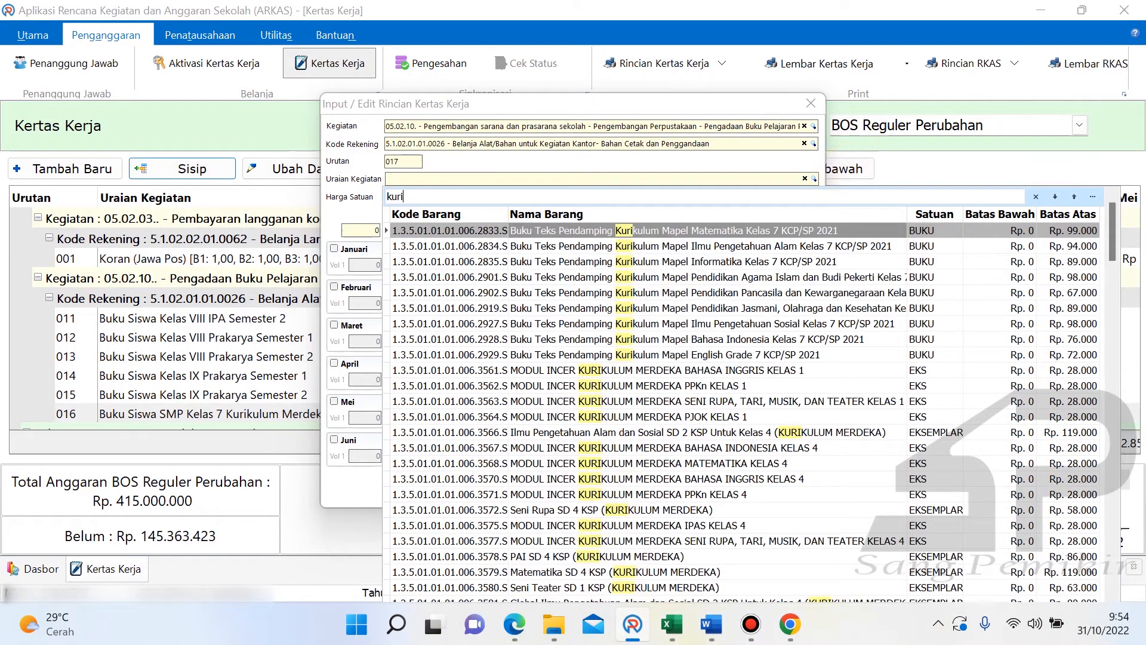
pyautogui.write('kulum mer')
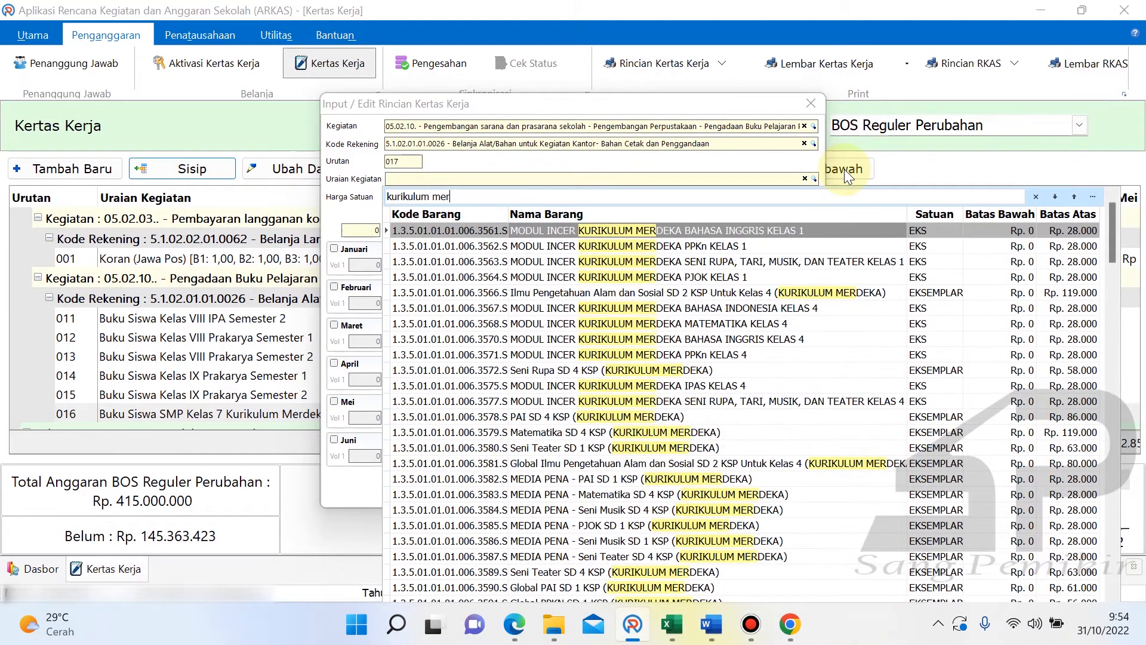
pyautogui.write('deka')
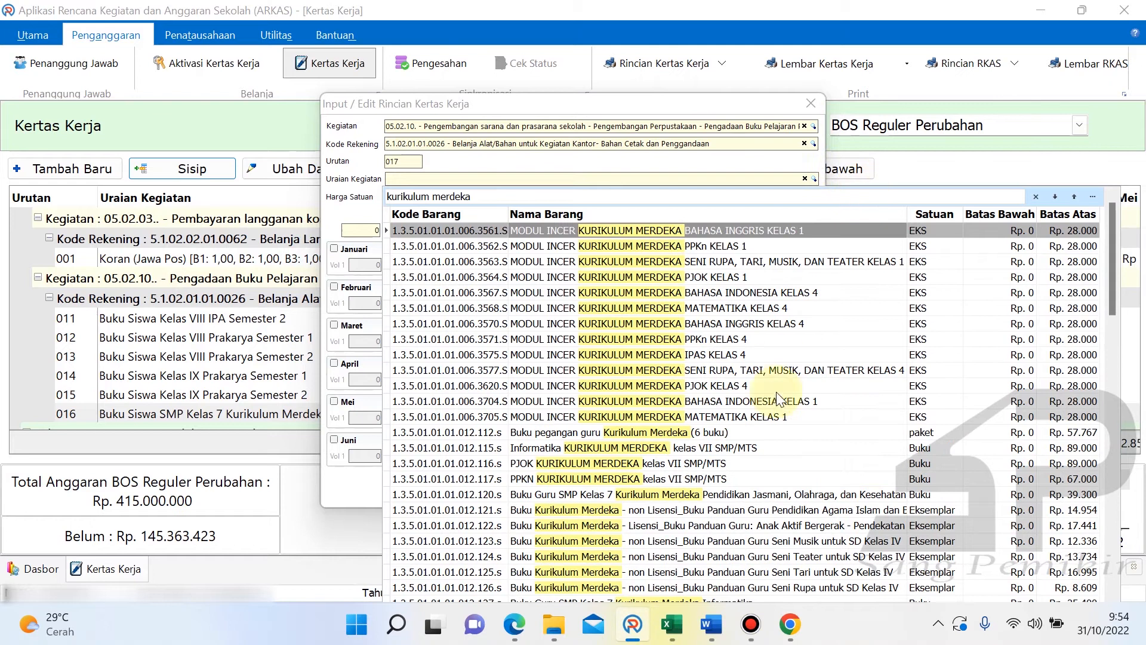
pyautogui.scroll(-3, 623, 471)
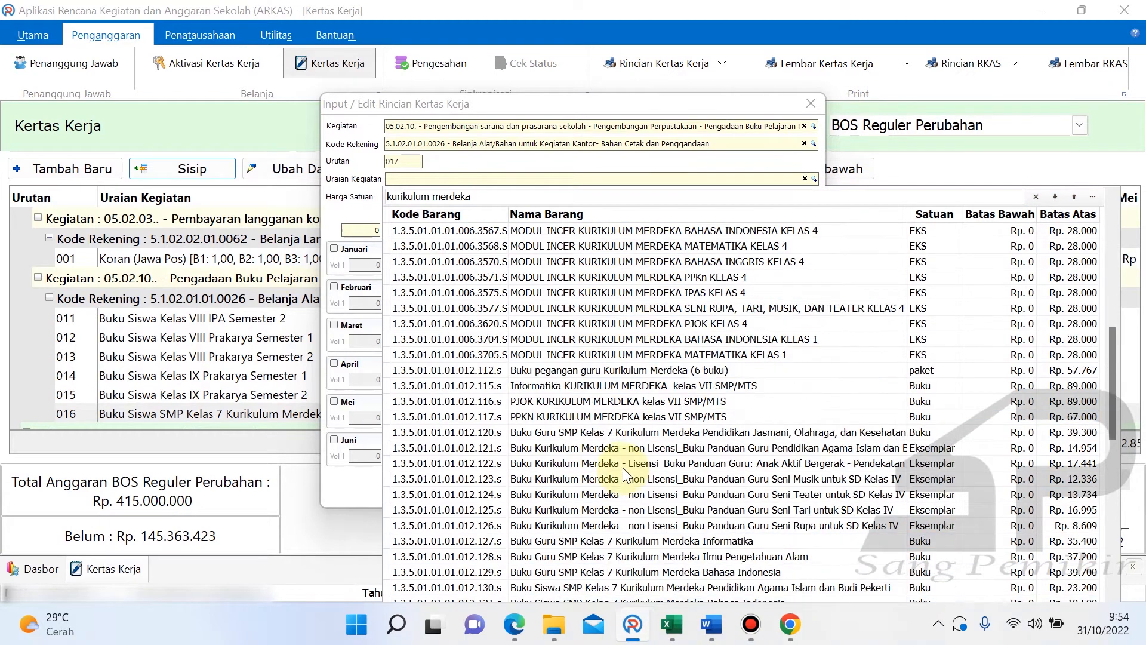
pyautogui.scroll(-1, 620, 475)
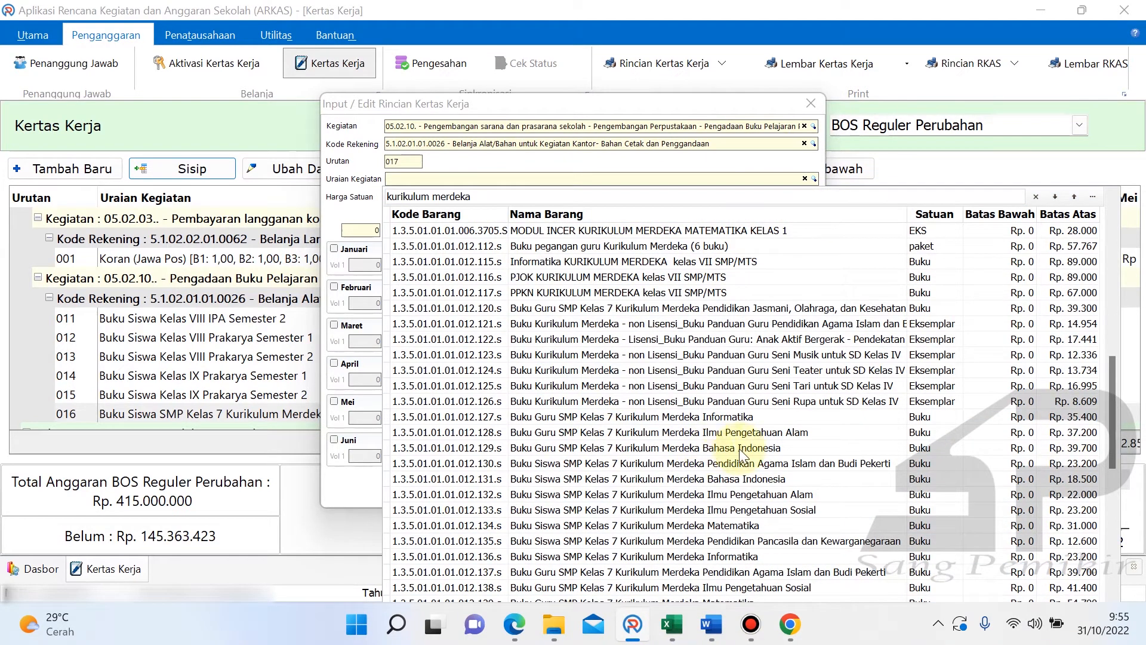
pyautogui.click(776, 464)
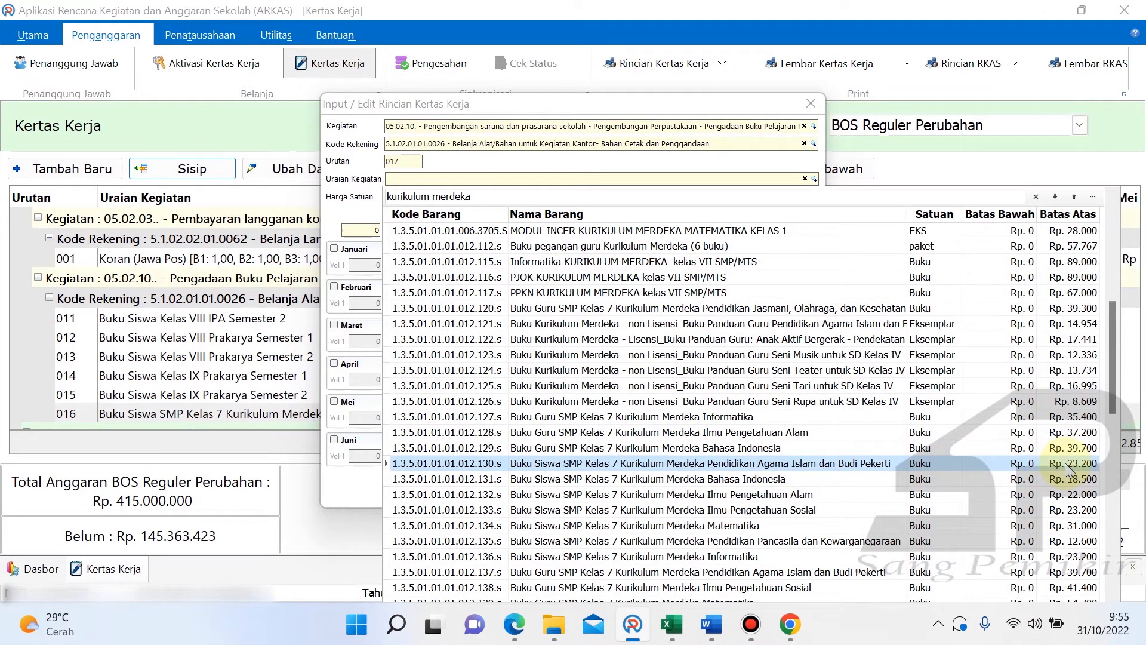
# - Check the Islamic education book's base price in the Excel Perpustakaan sheet, and assign the matching ARKAS item as the activity description
pyautogui.click(673, 623)
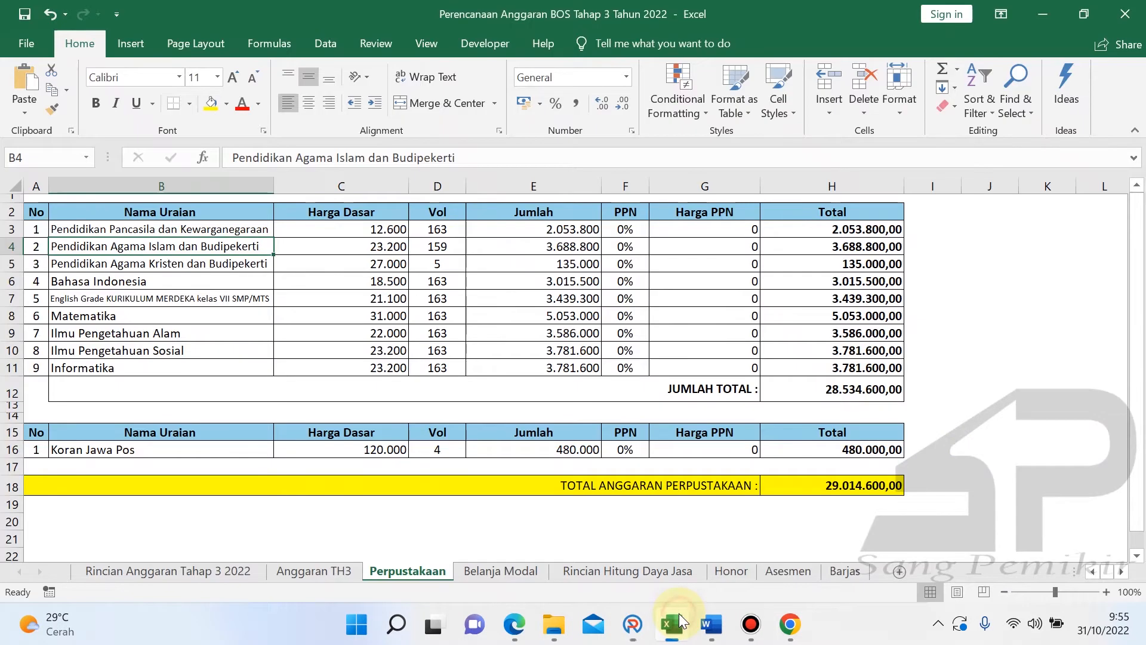
pyautogui.click(388, 248)
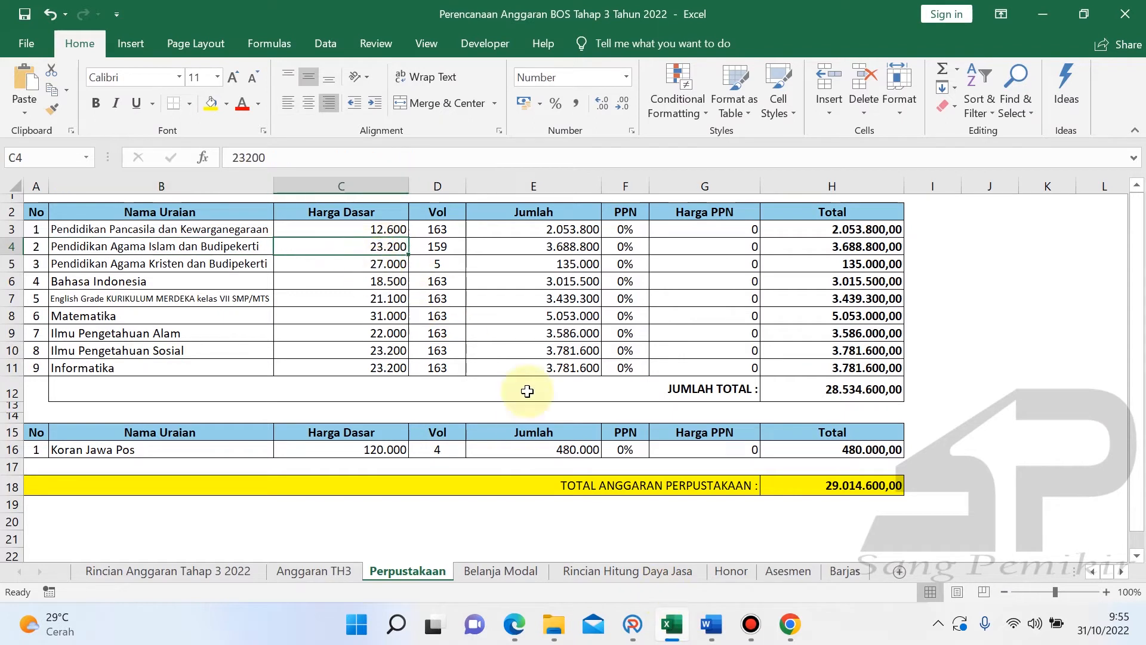
pyautogui.click(634, 627)
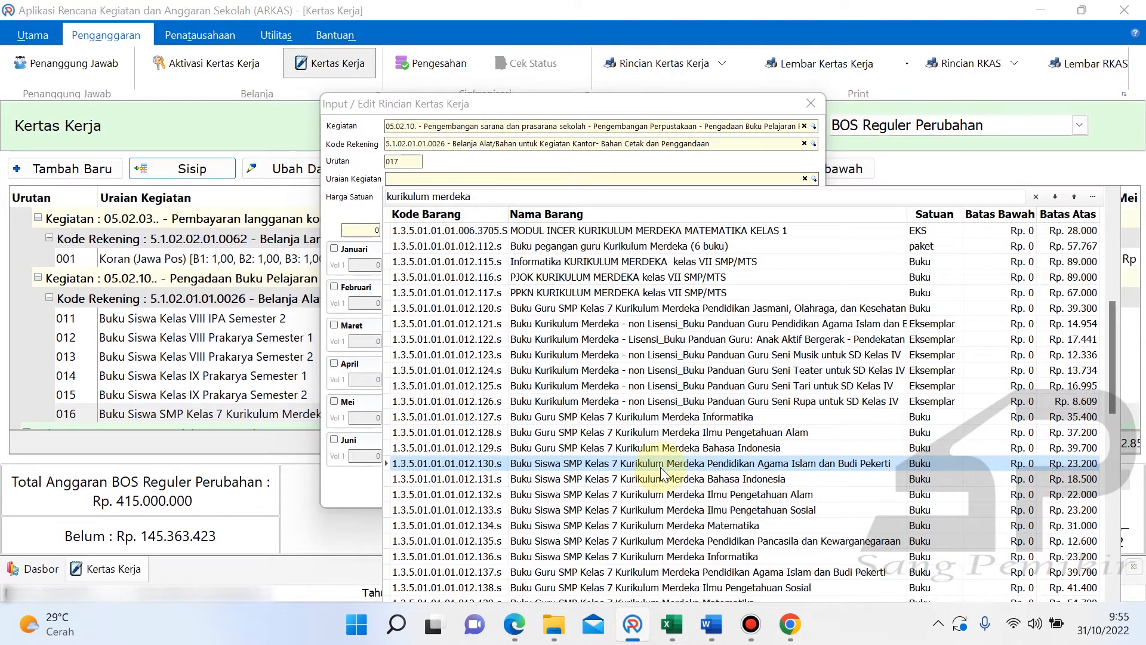
pyautogui.doubleClick(661, 464)
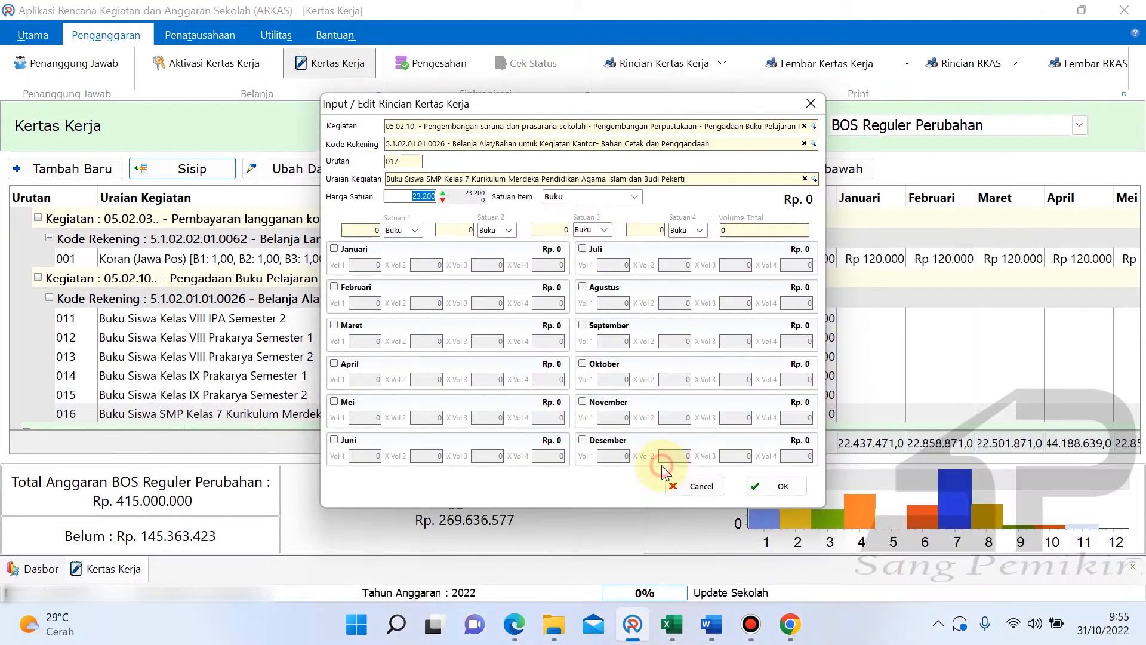
# - Schedule the entry for November and set its volume to 159 from the Pendidikan Agama Islam row in the Excel Perpustakaan sheet
pyautogui.click(589, 404)
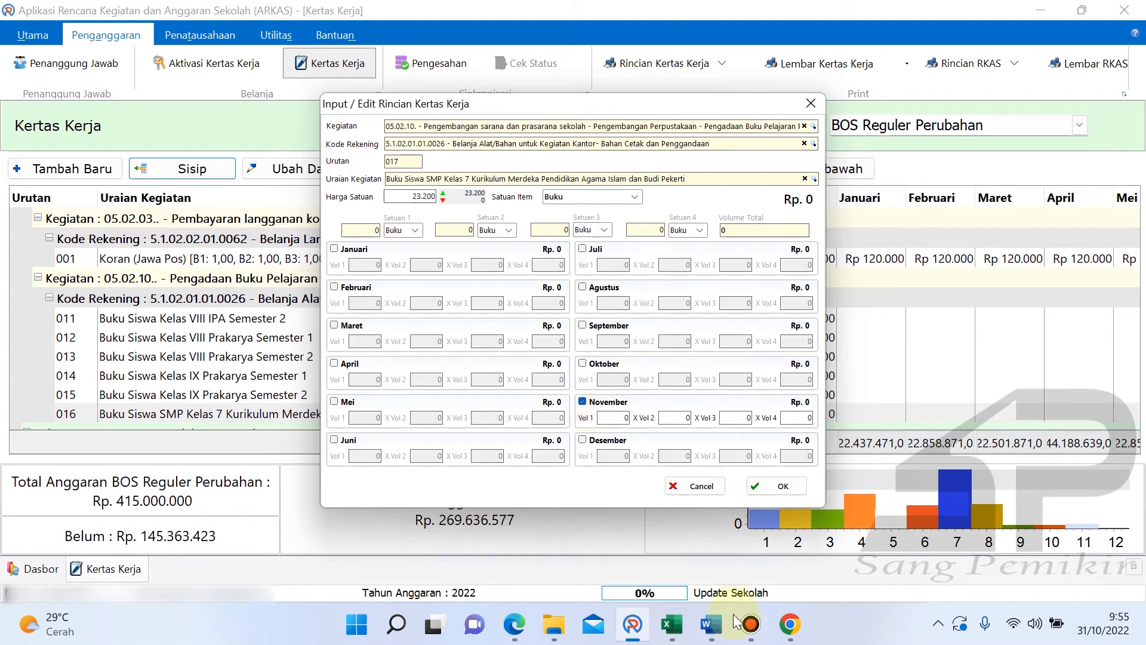
pyautogui.click(683, 630)
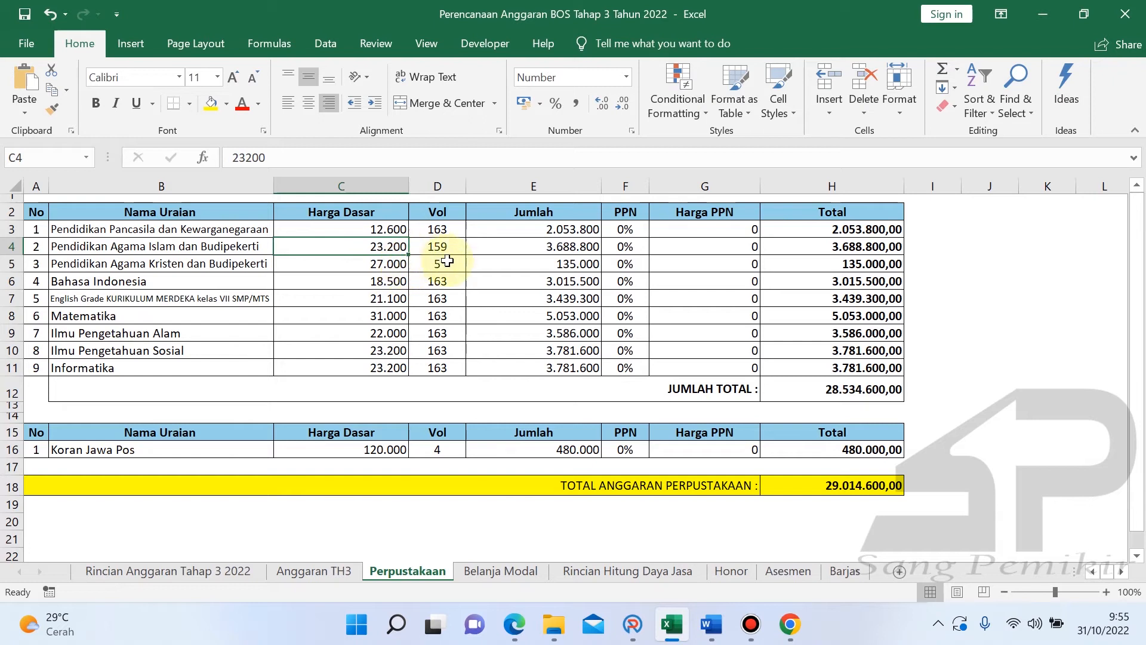
pyautogui.click(305, 263)
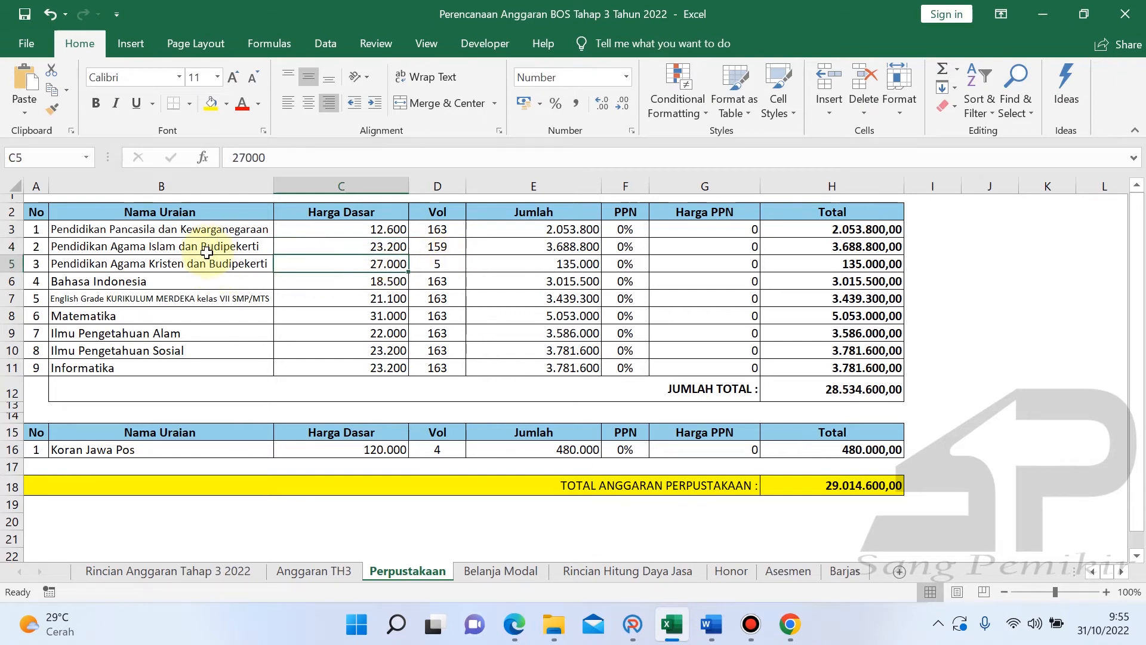
pyautogui.click(448, 249)
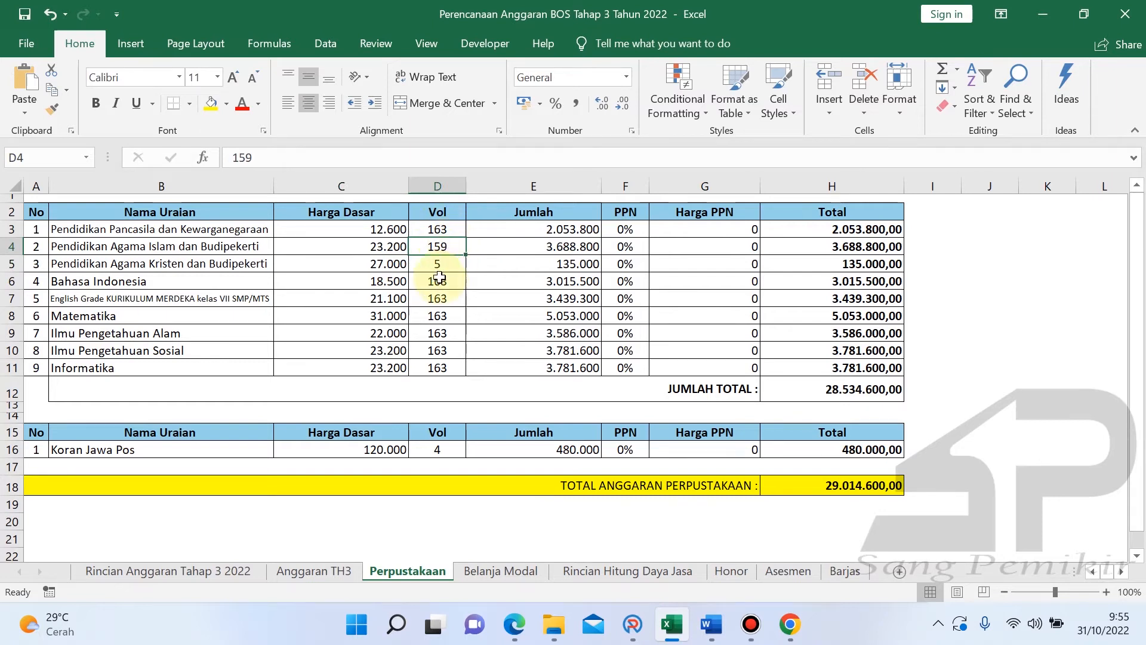
pyautogui.click(12, 263)
pyautogui.click(445, 249)
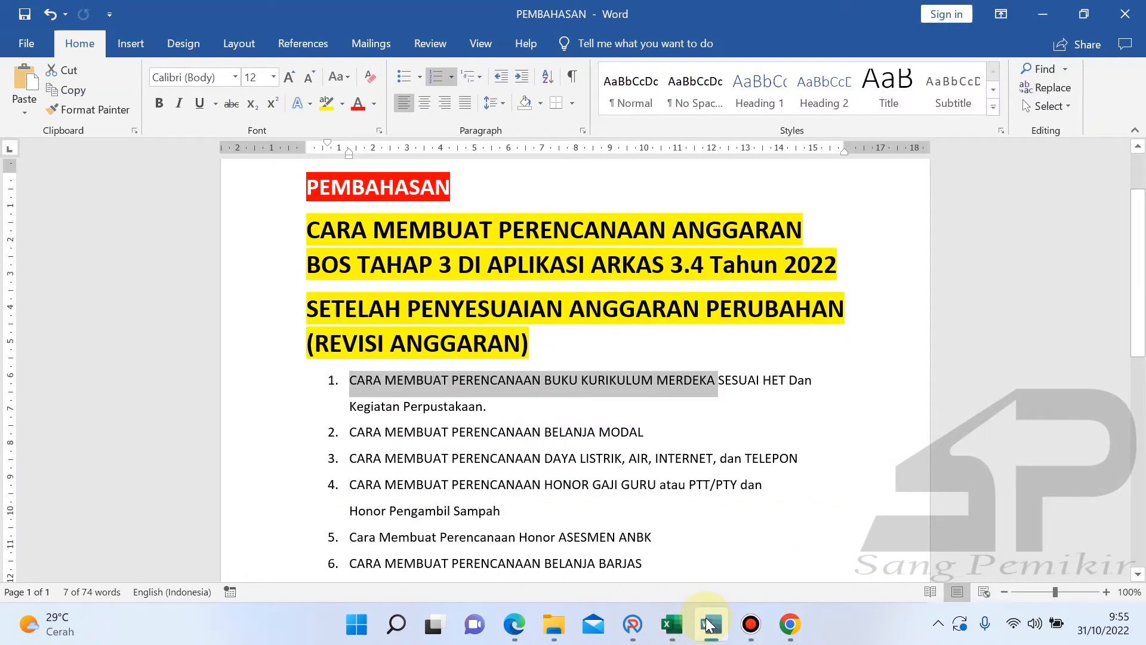
pyautogui.click(633, 624)
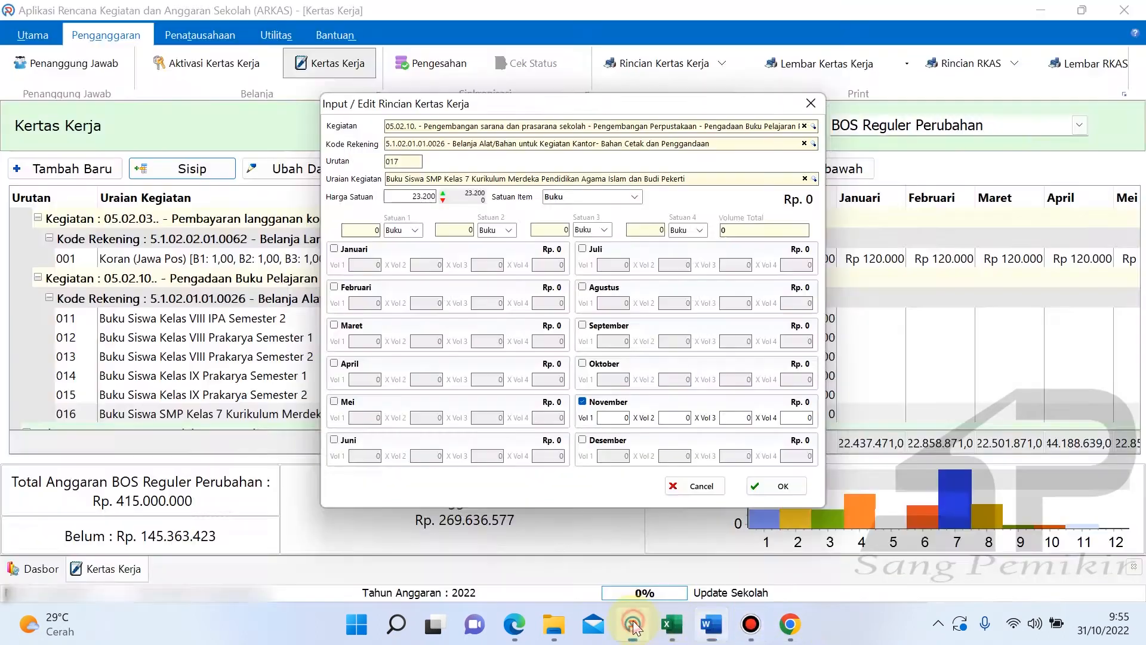
pyautogui.click(623, 418)
pyautogui.write('159')
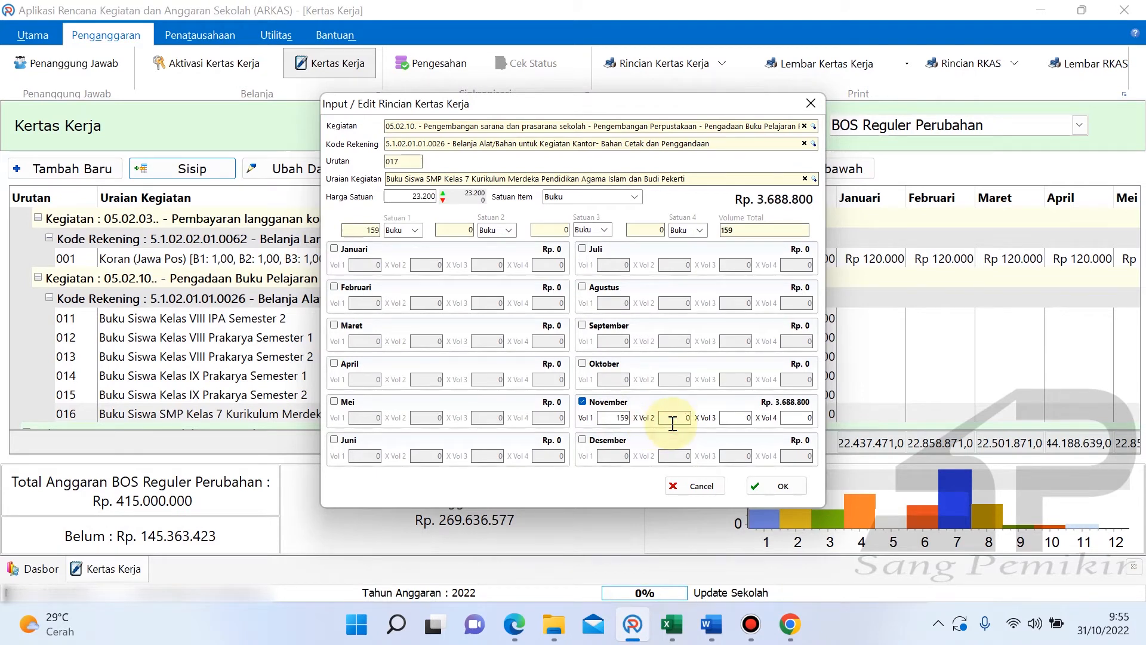
pyautogui.press('Tab')
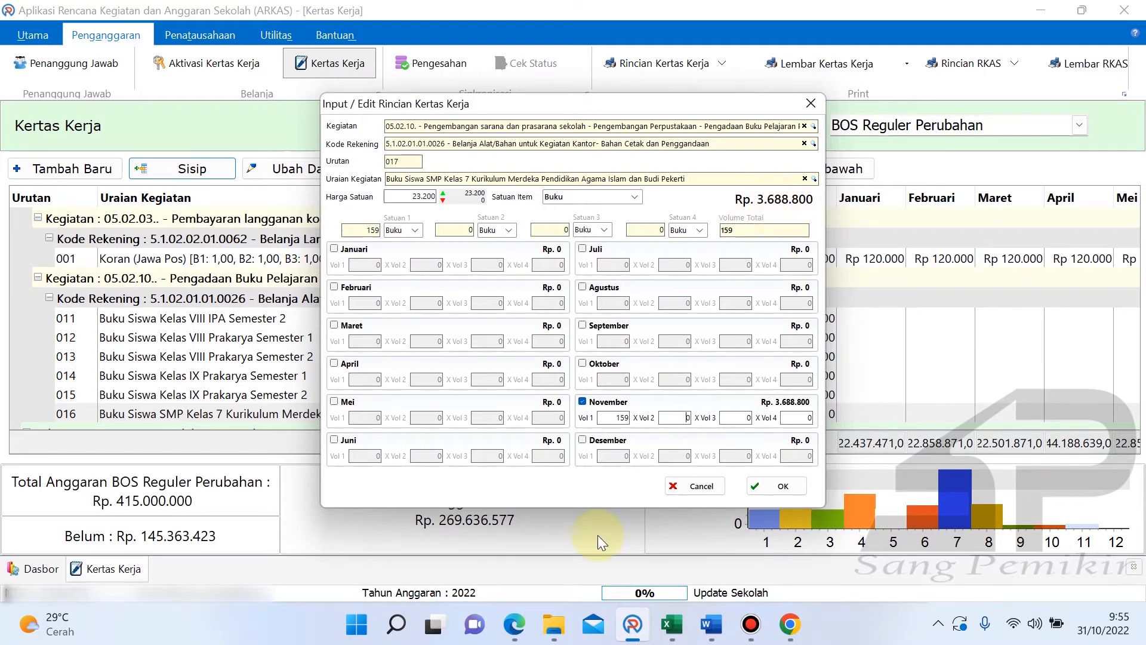
# - Try a November volume of 450 for the entry, and set it back to 159
pyautogui.doubleClick(626, 418)
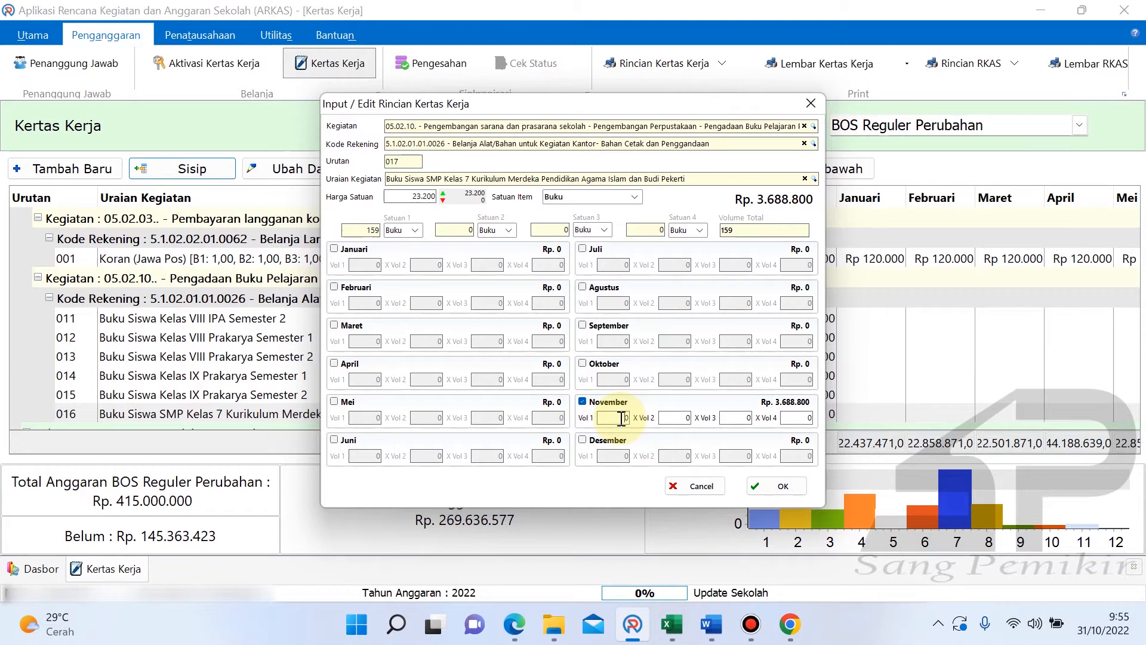
pyautogui.write('450')
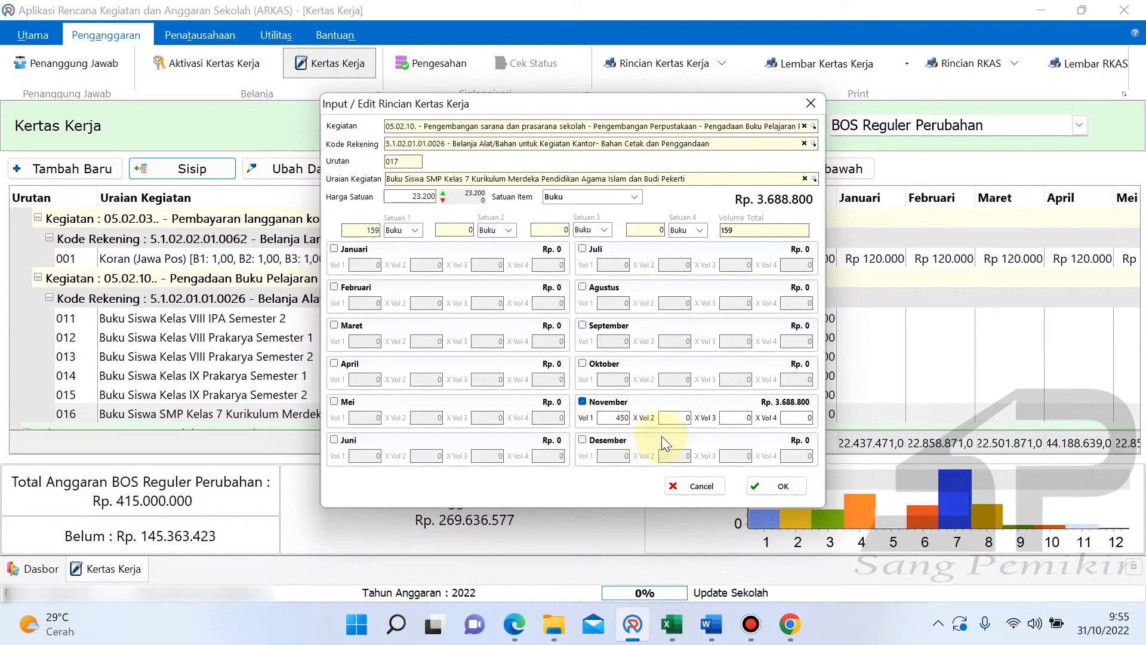
pyautogui.click(670, 416)
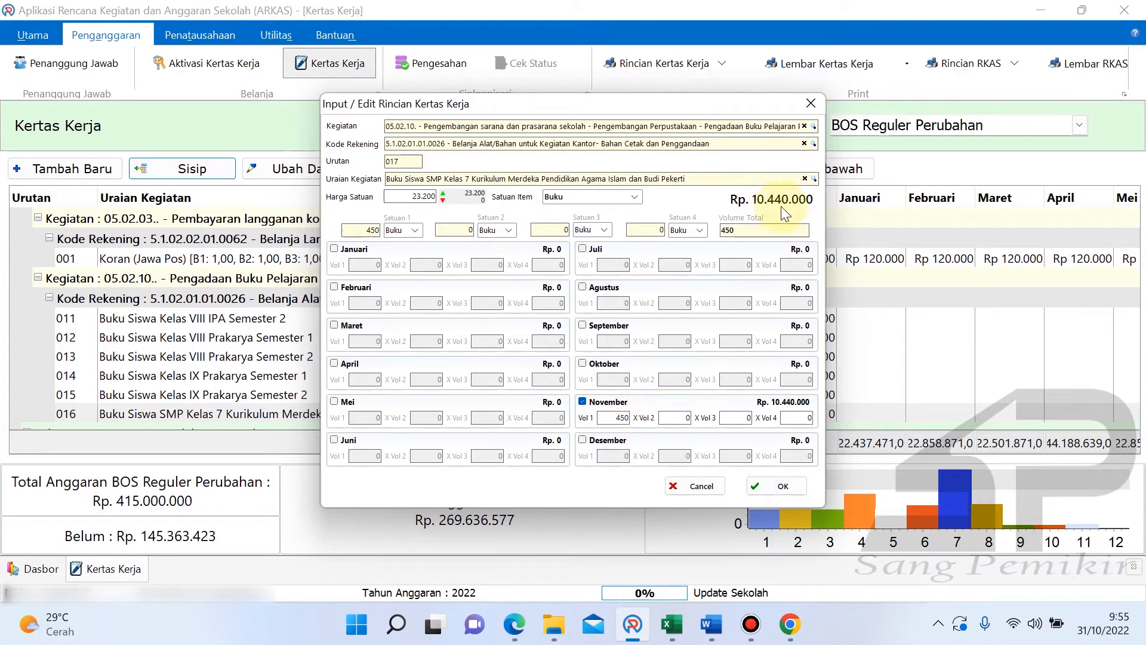
pyautogui.moveTo(624, 420); pyautogui.dragTo(660, 426)
pyautogui.press('BackSpace')
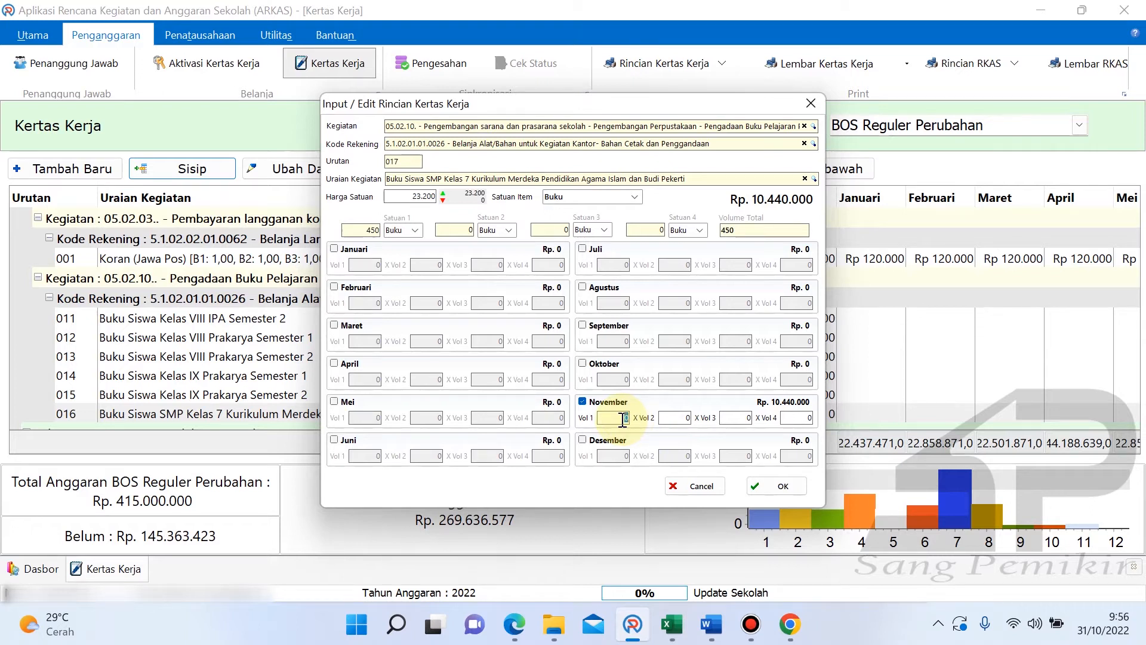
pyautogui.press('BackSpace')
pyautogui.write('159')
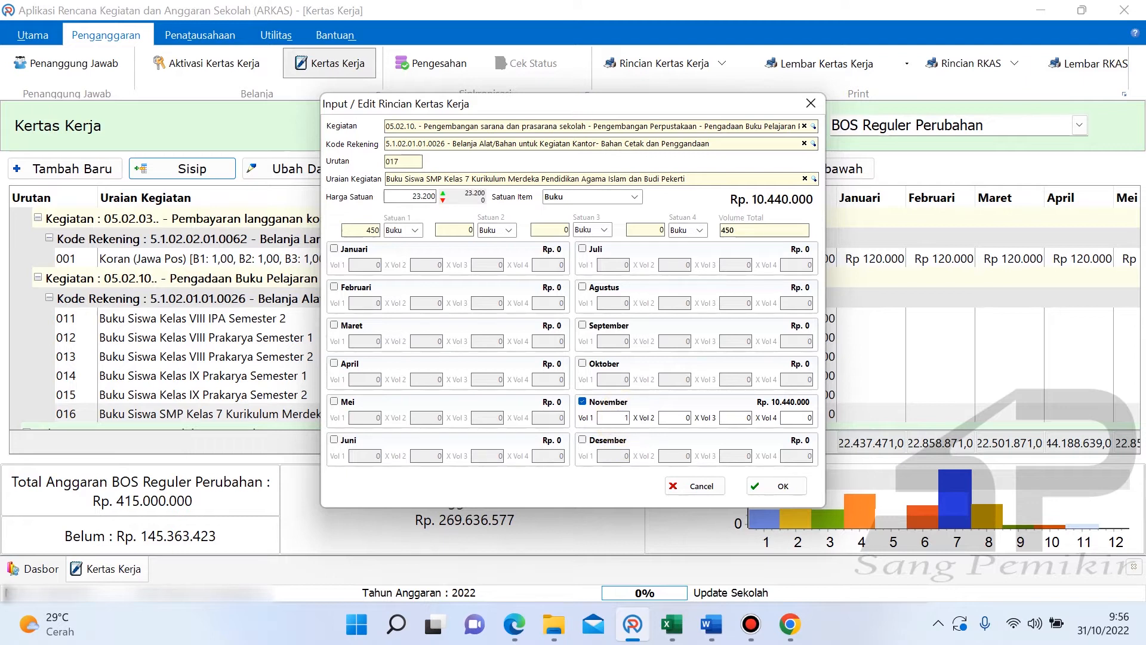
pyautogui.click(670, 418)
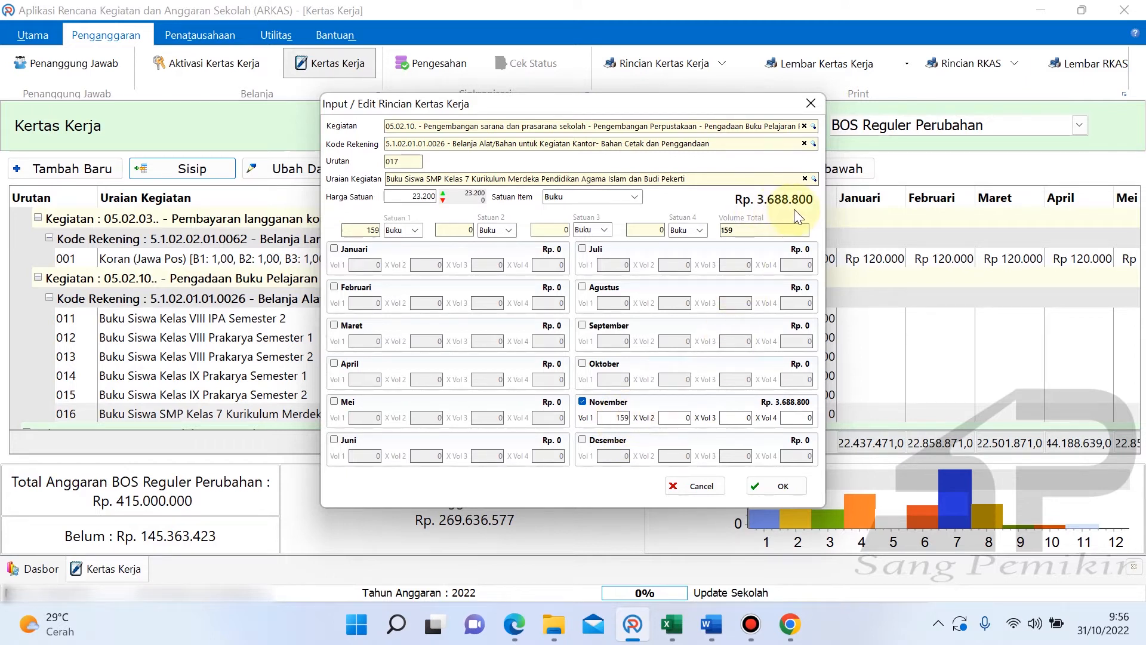
# - Check the planned volume, price and PPN rate in the Excel Perpustakaan sheet, and save the Pendidikan Agama Islam entry in ARKAS
pyautogui.click(672, 624)
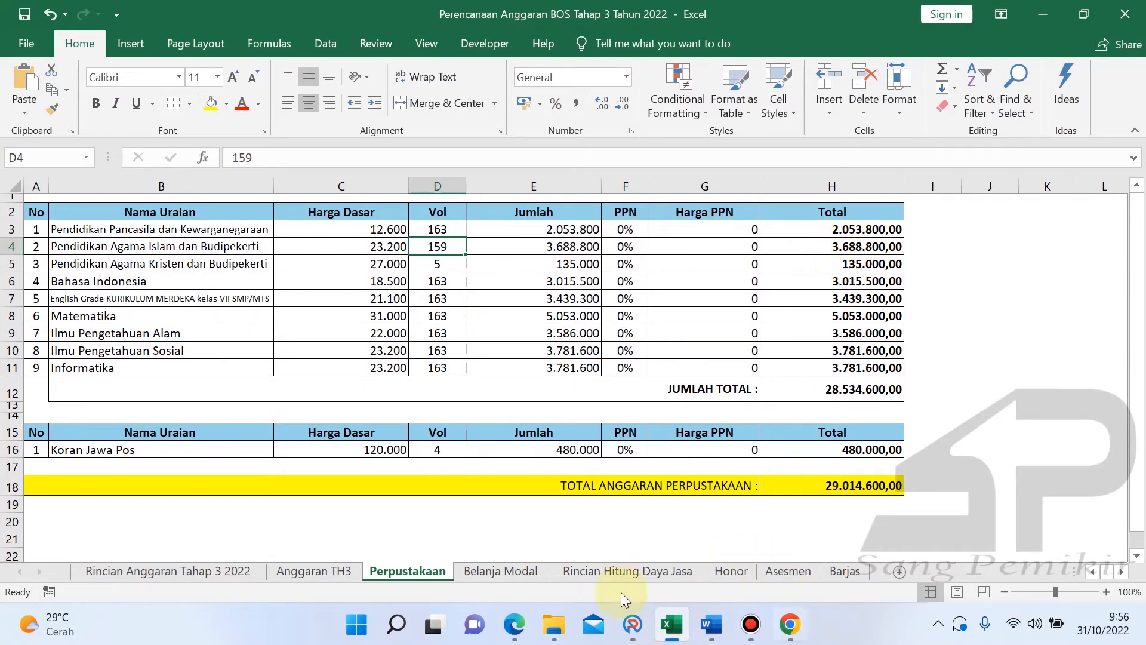
pyautogui.click(633, 624)
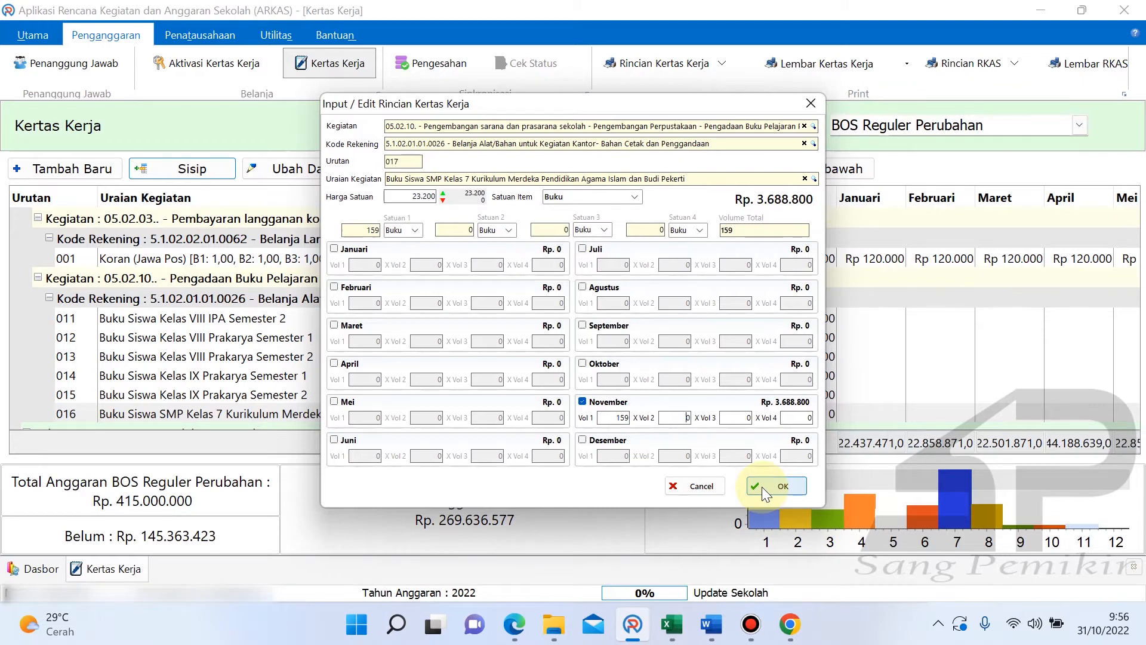
pyautogui.click(669, 627)
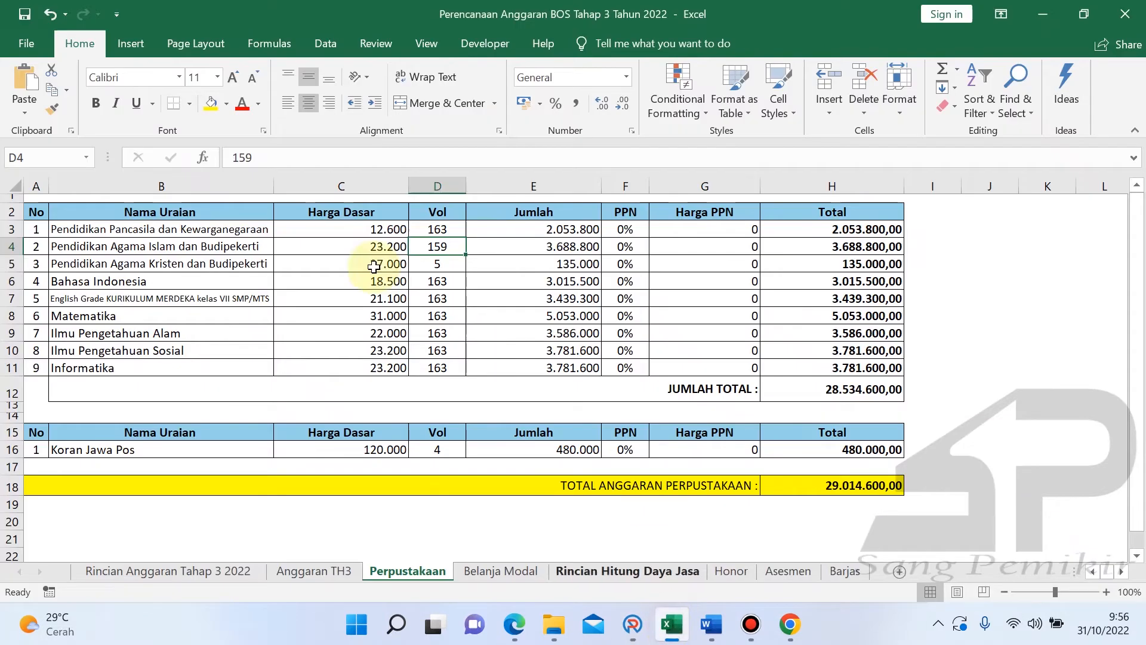
pyautogui.click(382, 264)
pyautogui.click(625, 230)
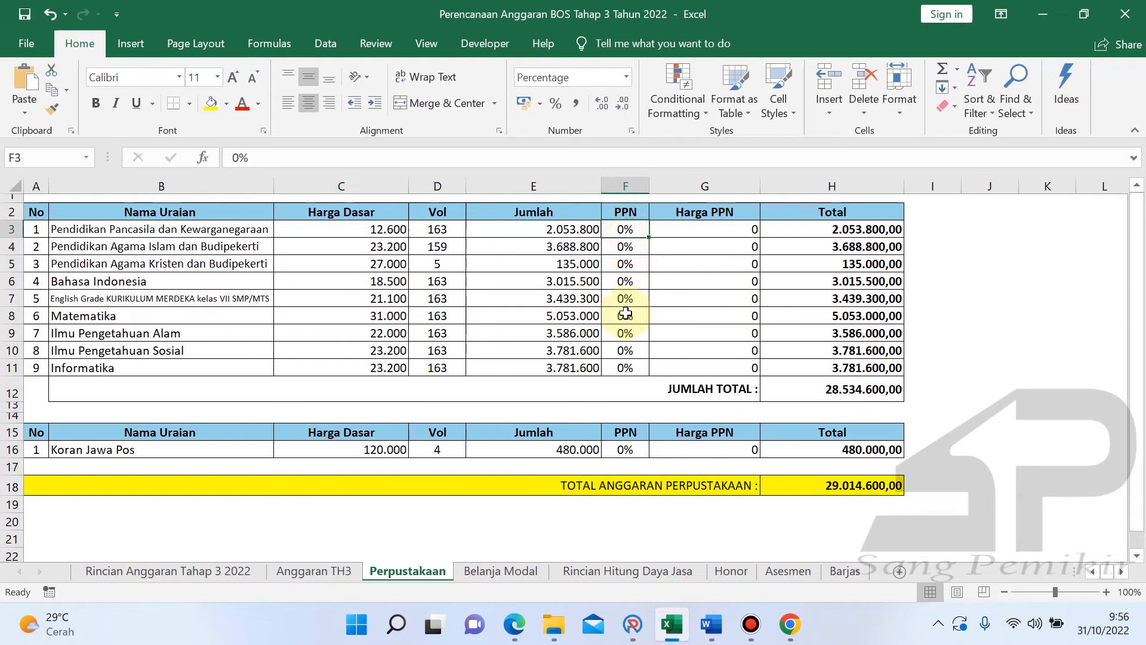
pyautogui.click(637, 254)
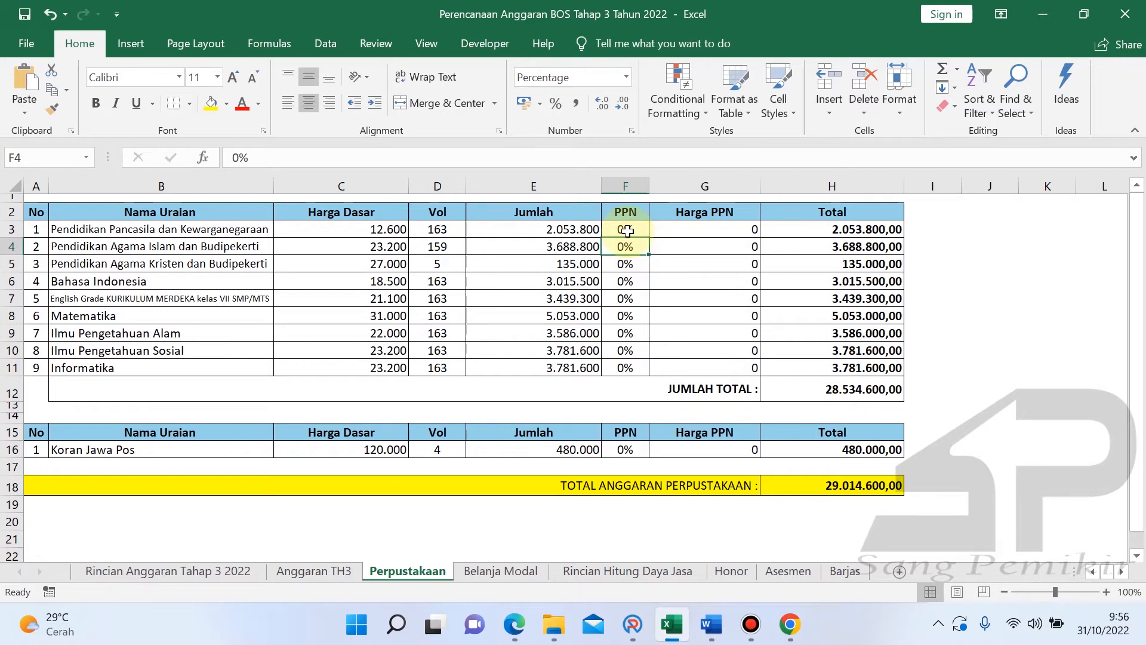
pyautogui.click(633, 624)
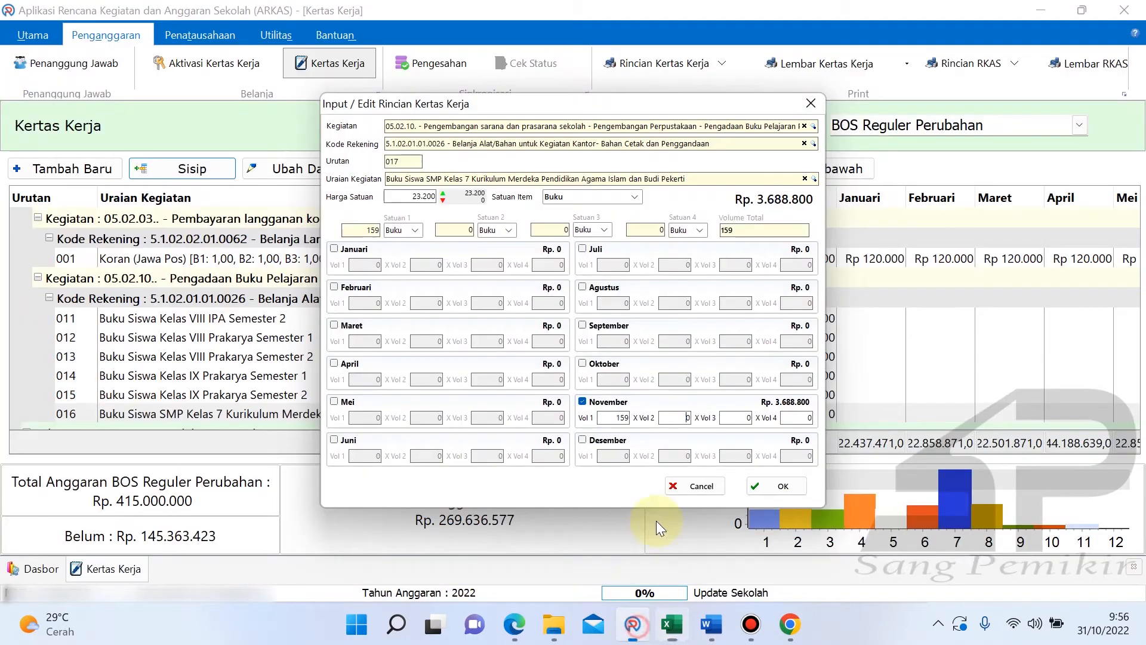
pyautogui.click(765, 486)
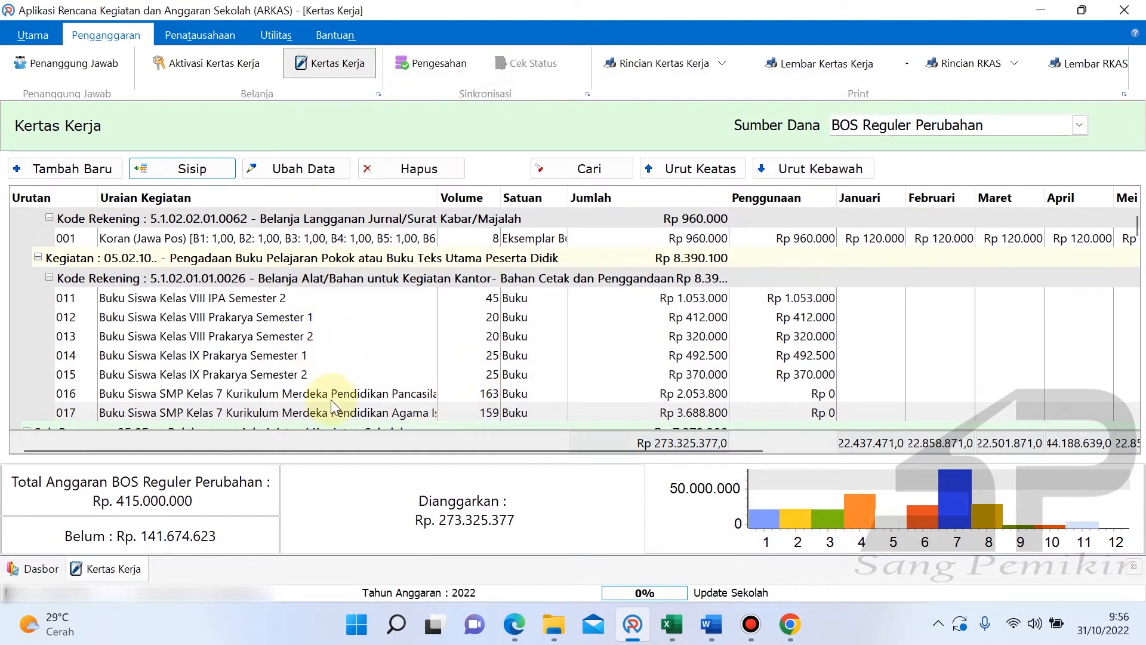
# - Select item 017 in the ARKAS worksheet and look up Pendidikan Agama Kristen dan Budipekerti in the Excel Perpustakaan sheet
pyautogui.click(324, 413)
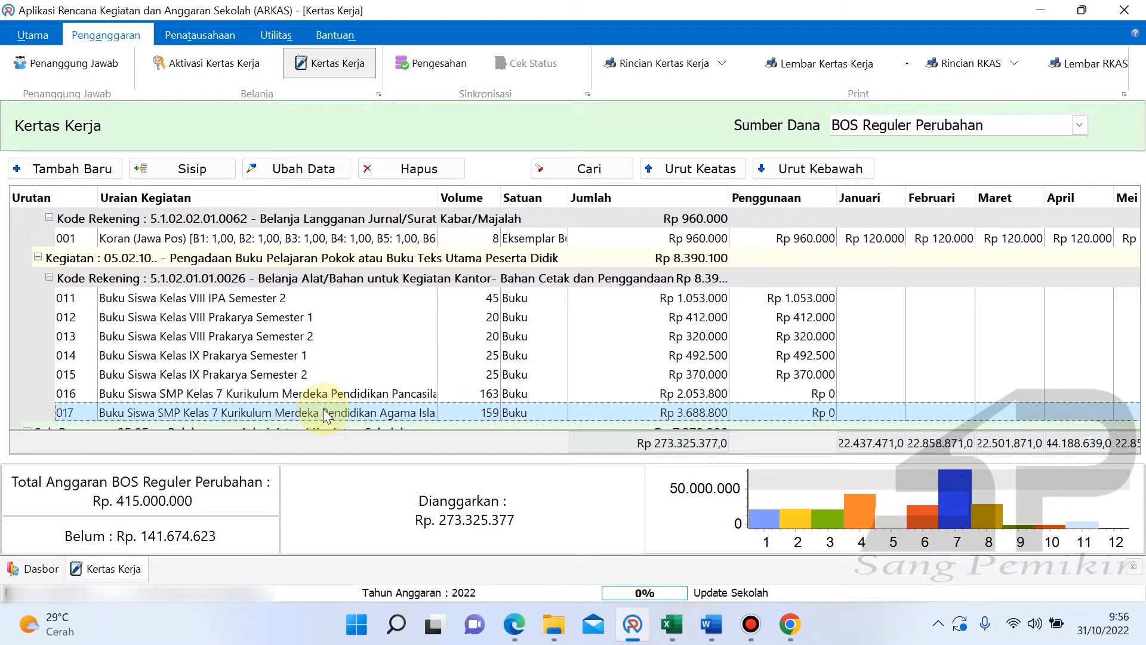
pyautogui.click(670, 622)
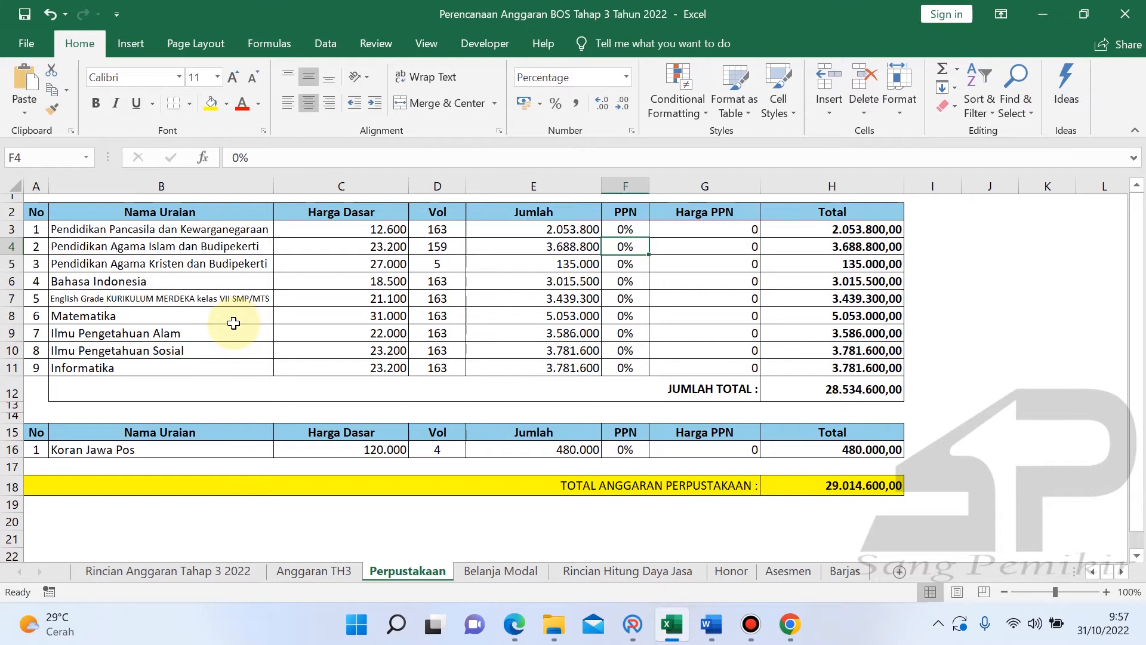
pyautogui.click(145, 266)
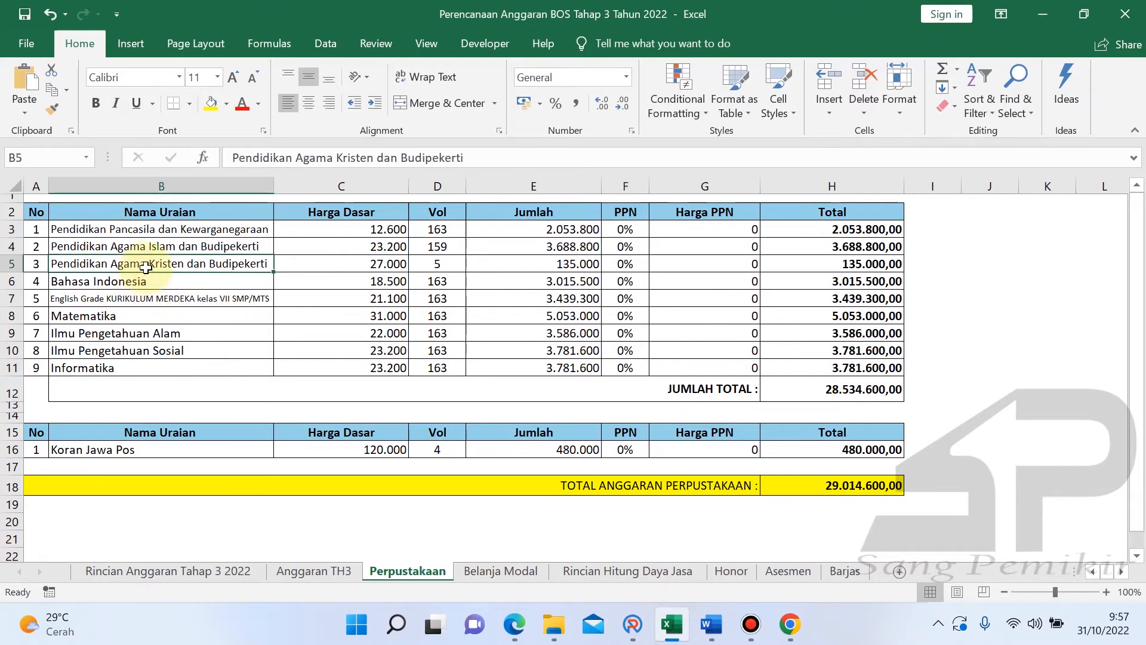
# - Insert a new ARKAS worksheet entry after item 017 and copy the title Pendidikan Agama Kristen dan Budipekerti from the Excel Perpustakaan sheet
pyautogui.click(633, 622)
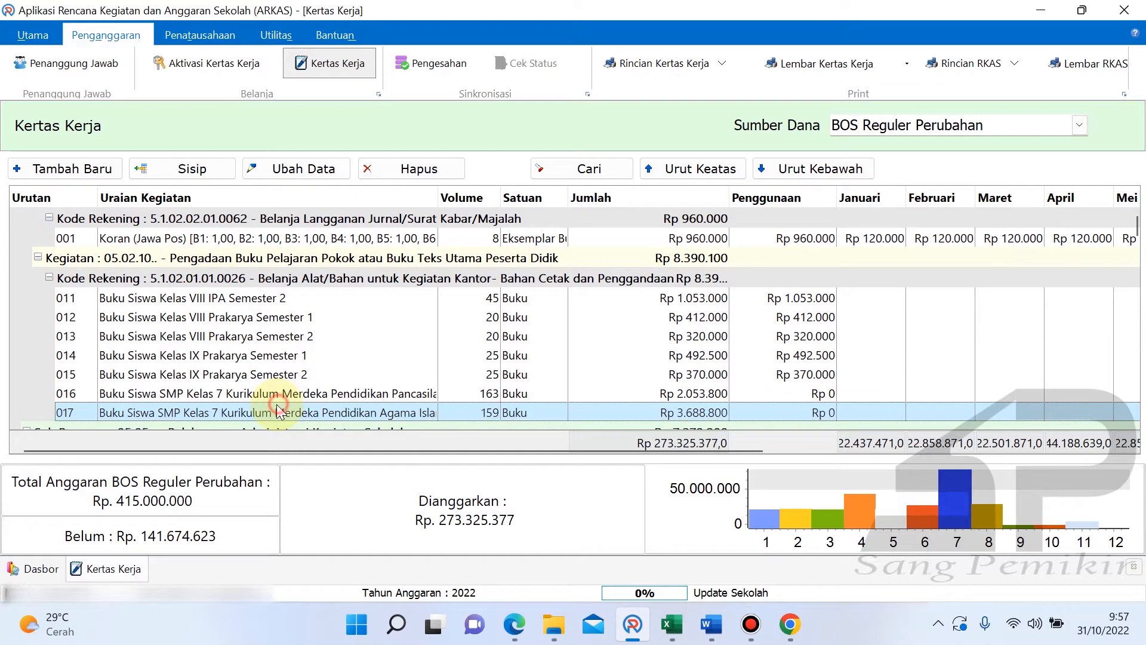
pyautogui.click(195, 170)
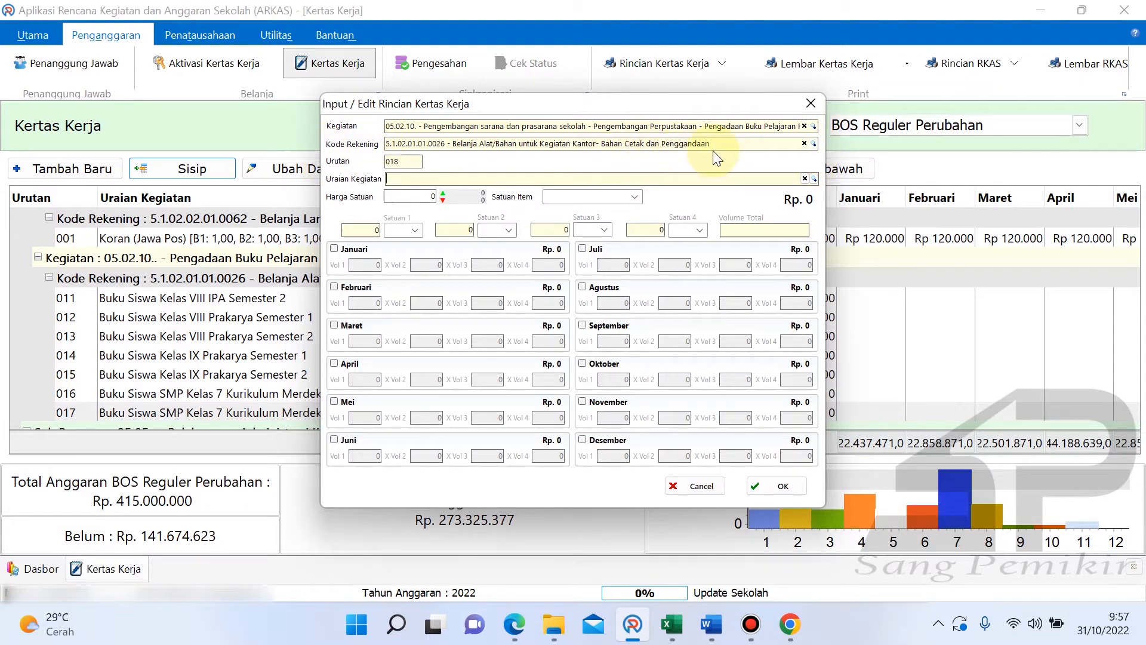
pyautogui.click(813, 144)
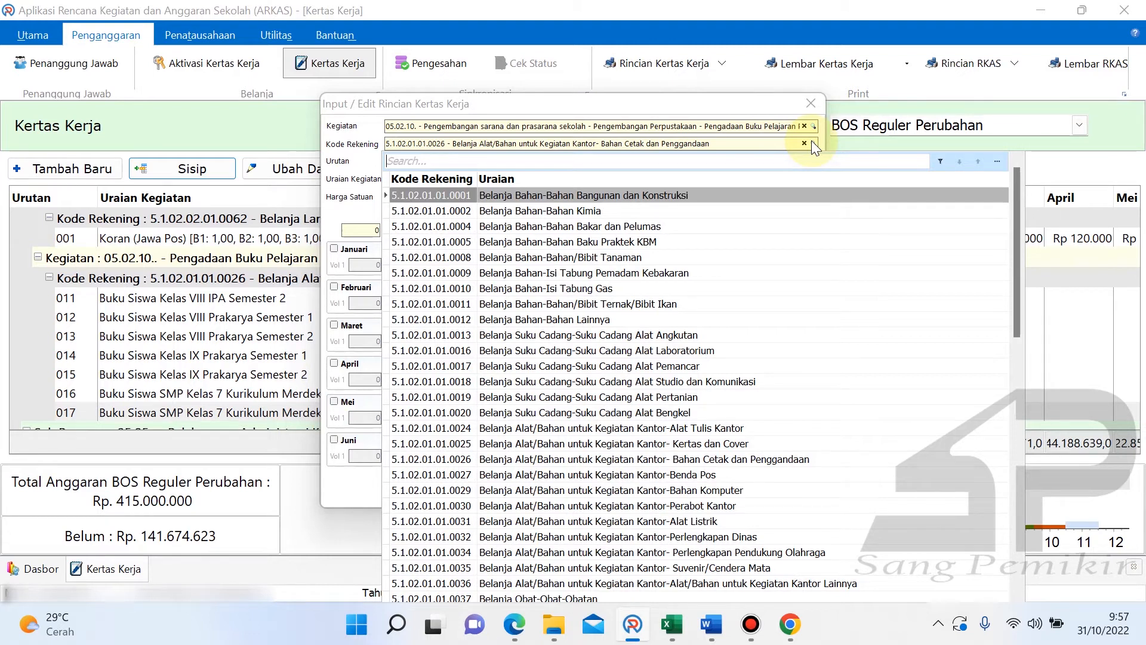
pyautogui.click(679, 608)
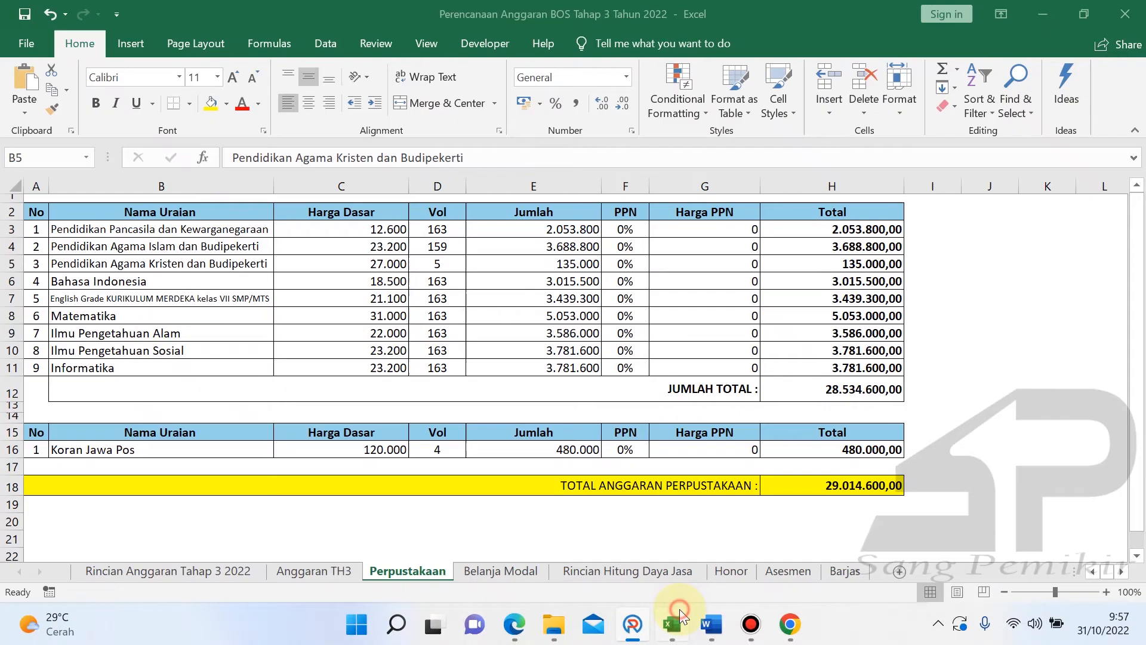
pyautogui.moveTo(231, 156); pyautogui.dragTo(512, 146)
pyautogui.hotkey('ctrl', 'c')
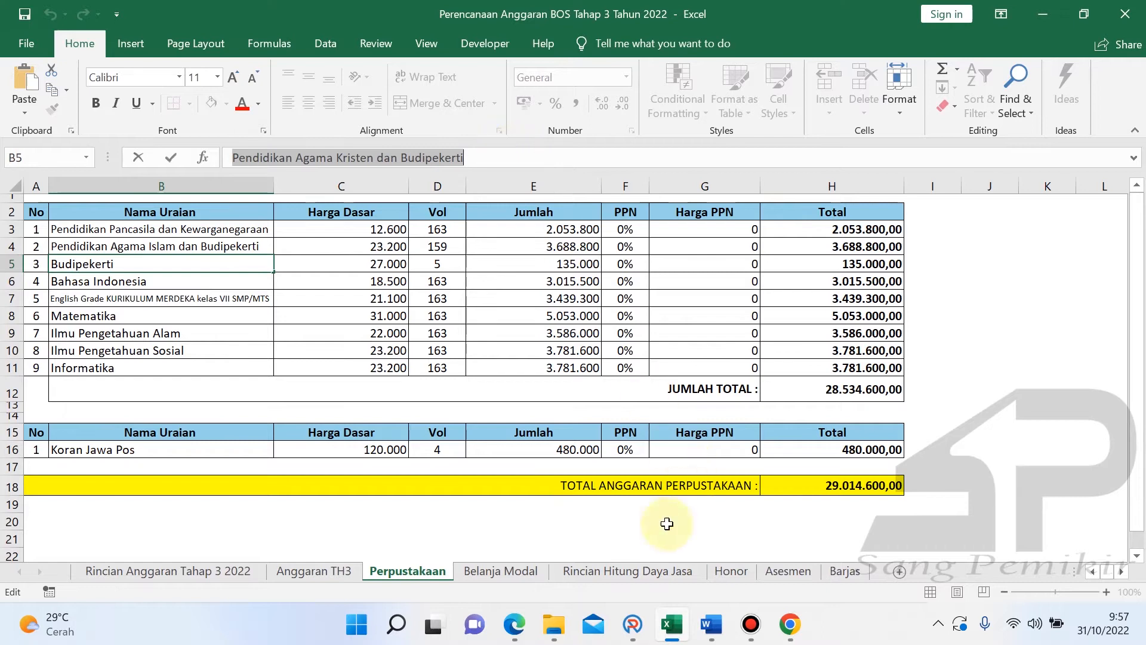
# - Find account 5.1.02.03.05.0001 Buku Umum by searching "buku", assign it to the ARKAS entry, and paste the copied title as the description
pyautogui.click(633, 623)
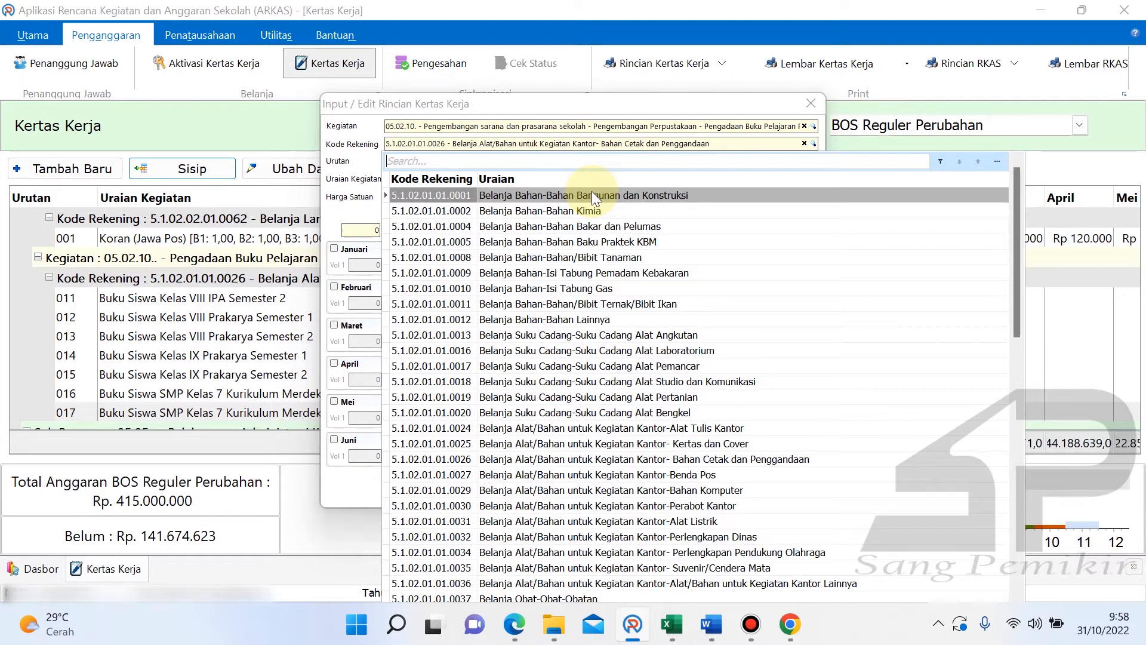
pyautogui.write('buku')
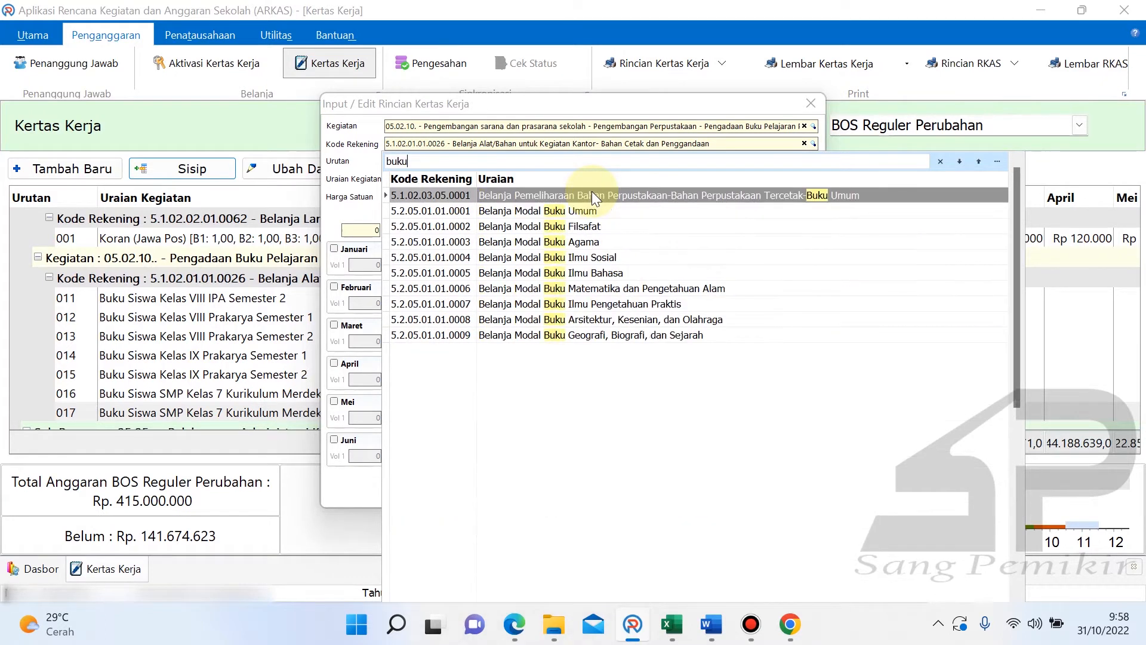
pyautogui.click(593, 195)
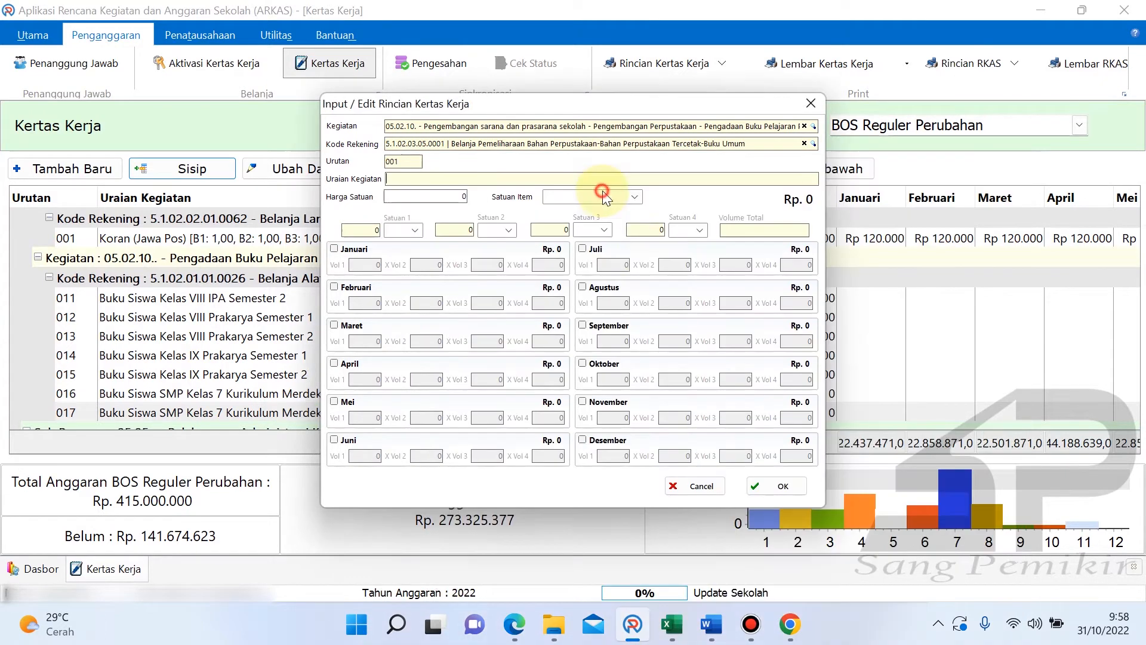
pyautogui.click(685, 180)
pyautogui.hotkey('ctrl', 'v')
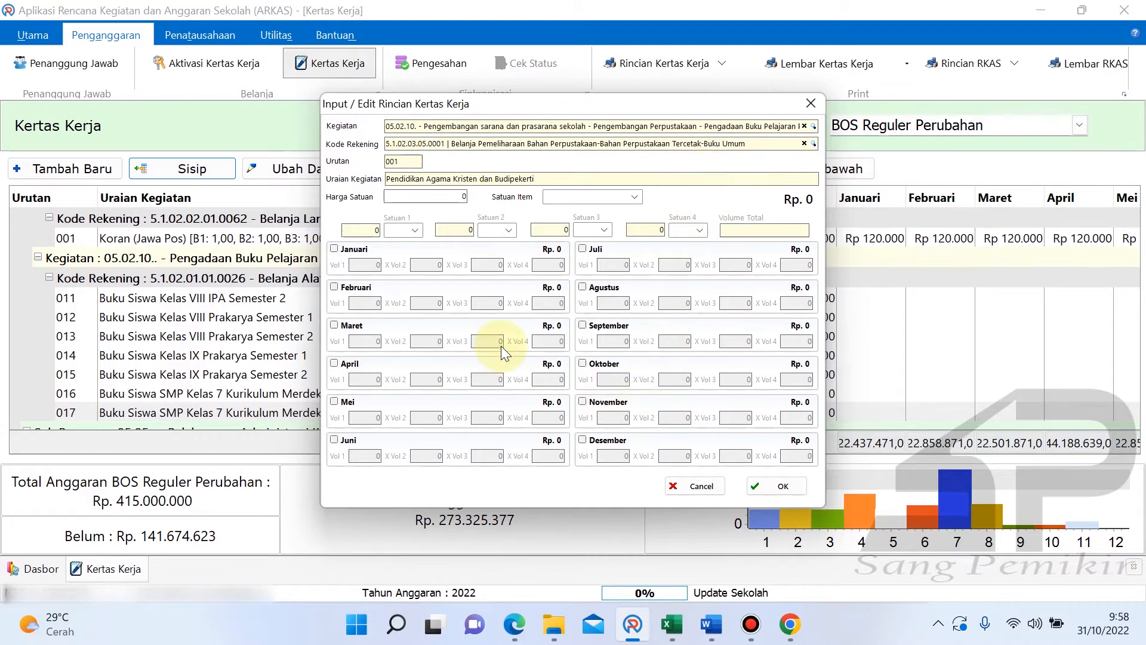
# - Look up the Pendidikan Agama Kristen price in the HET PDF and Excel sheet, and set the ARKAS unit price to 27000
pyautogui.click(514, 624)
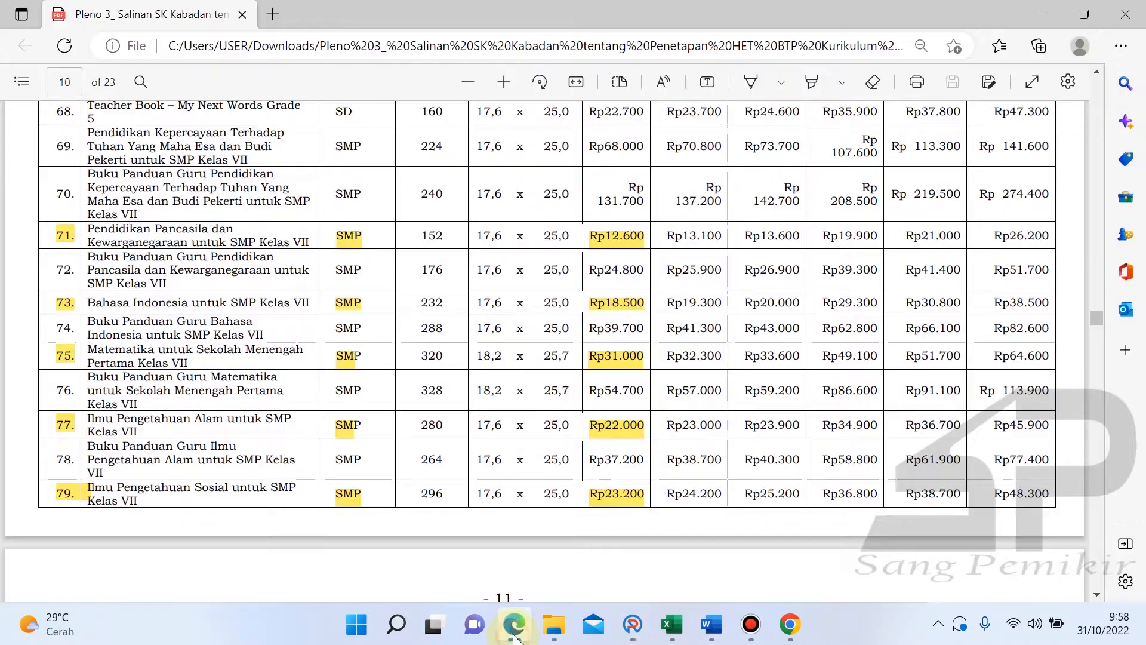
pyautogui.moveTo(1090, 323); pyautogui.dragTo(1099, 497)
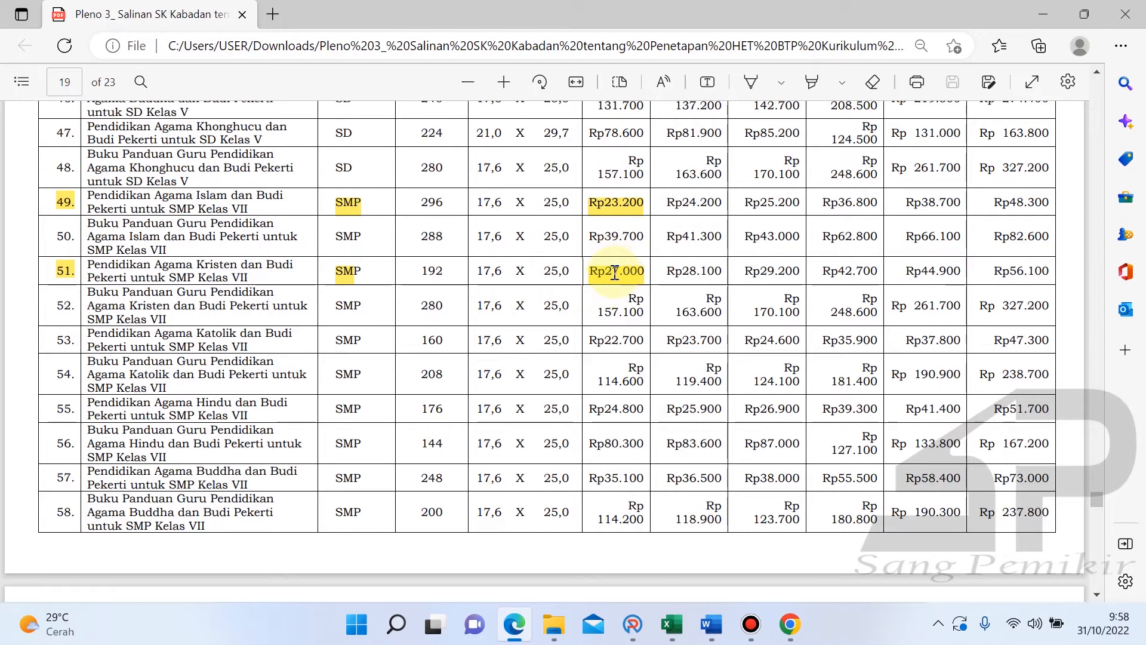
pyautogui.click(669, 624)
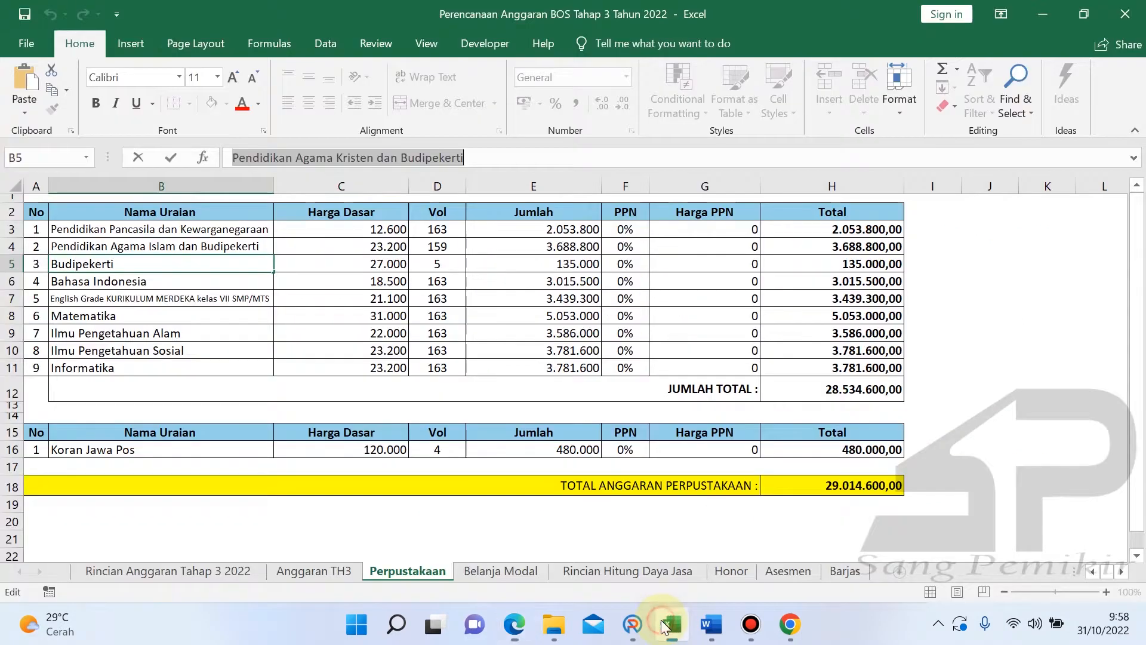
pyautogui.click(394, 267)
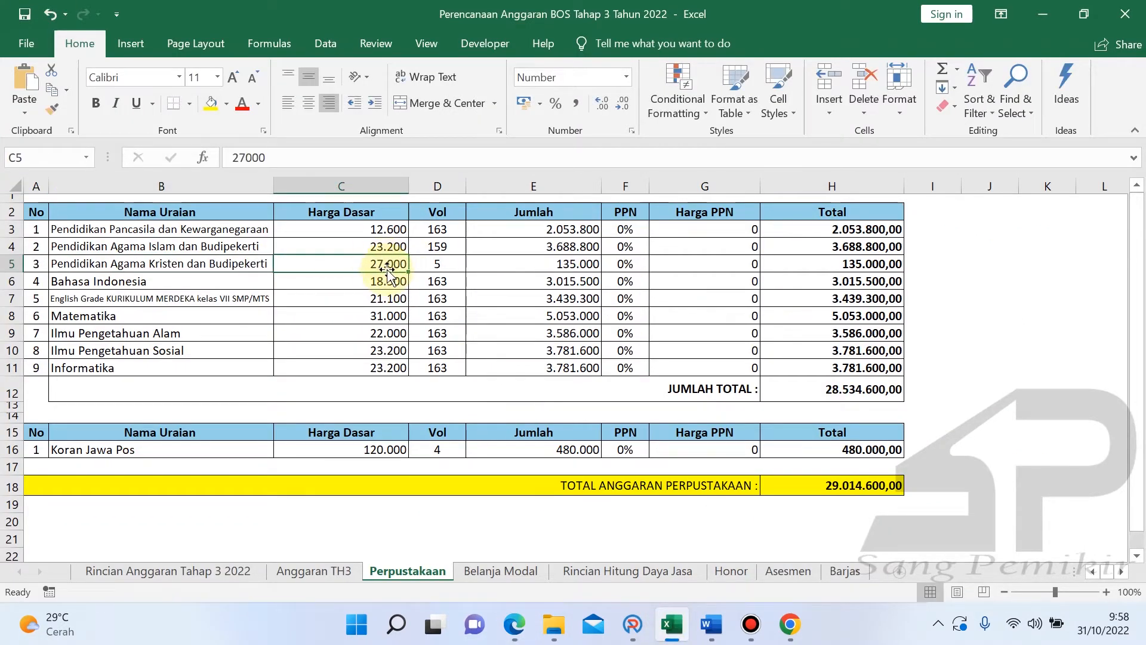
pyautogui.click(634, 624)
pyautogui.click(450, 196)
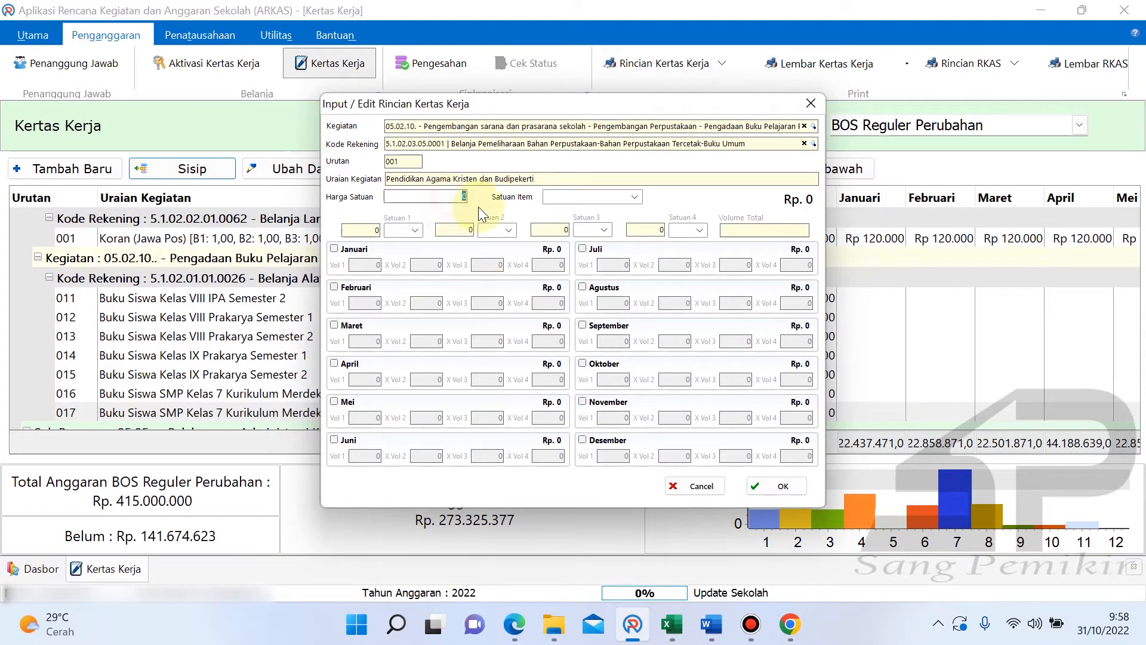
pyautogui.write('27000')
# - Schedule the entry for November with a volume of 5 and compare its total with the Excel Perpustakaan sheet
pyautogui.click(592, 404)
pyautogui.click(616, 425)
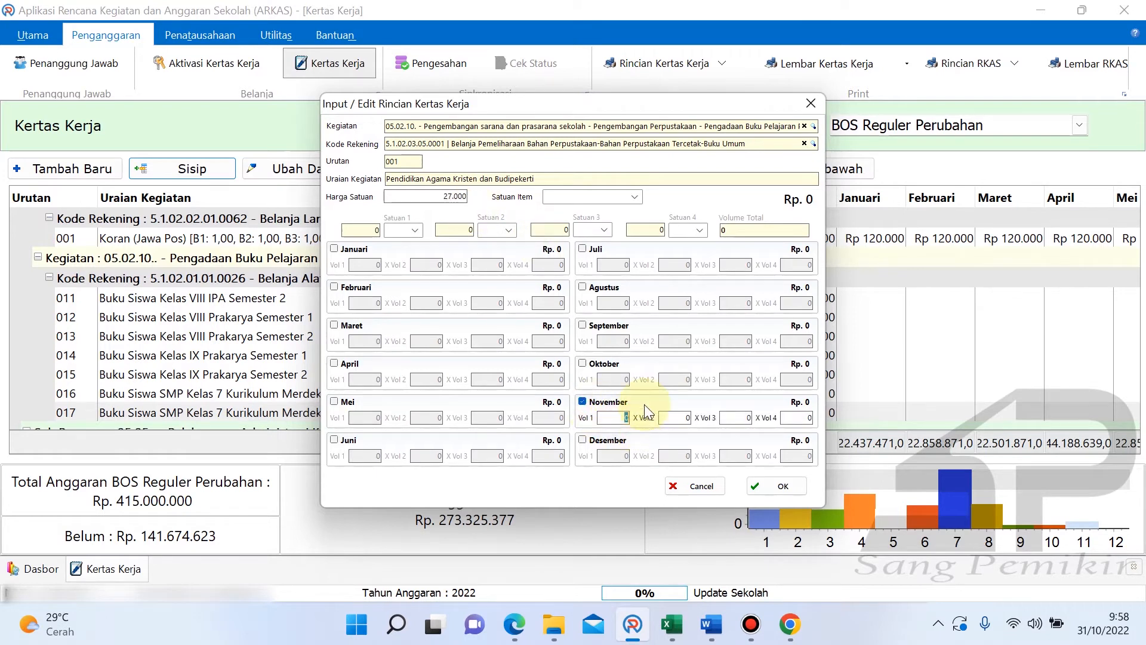
pyautogui.write('5')
pyautogui.click(678, 415)
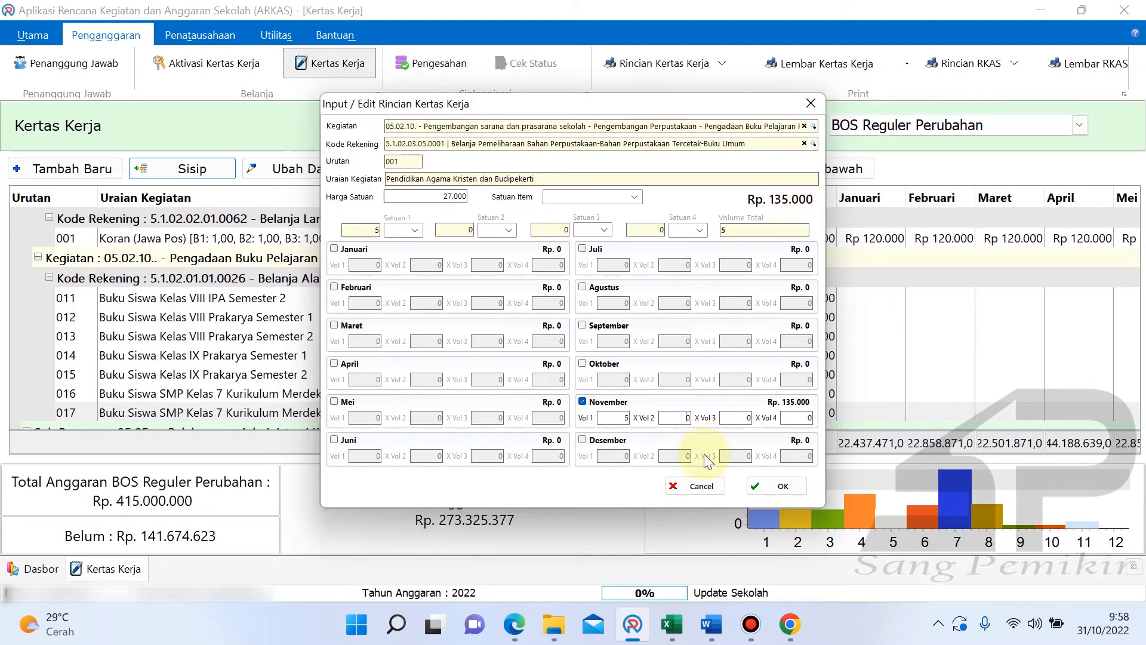
pyautogui.click(672, 624)
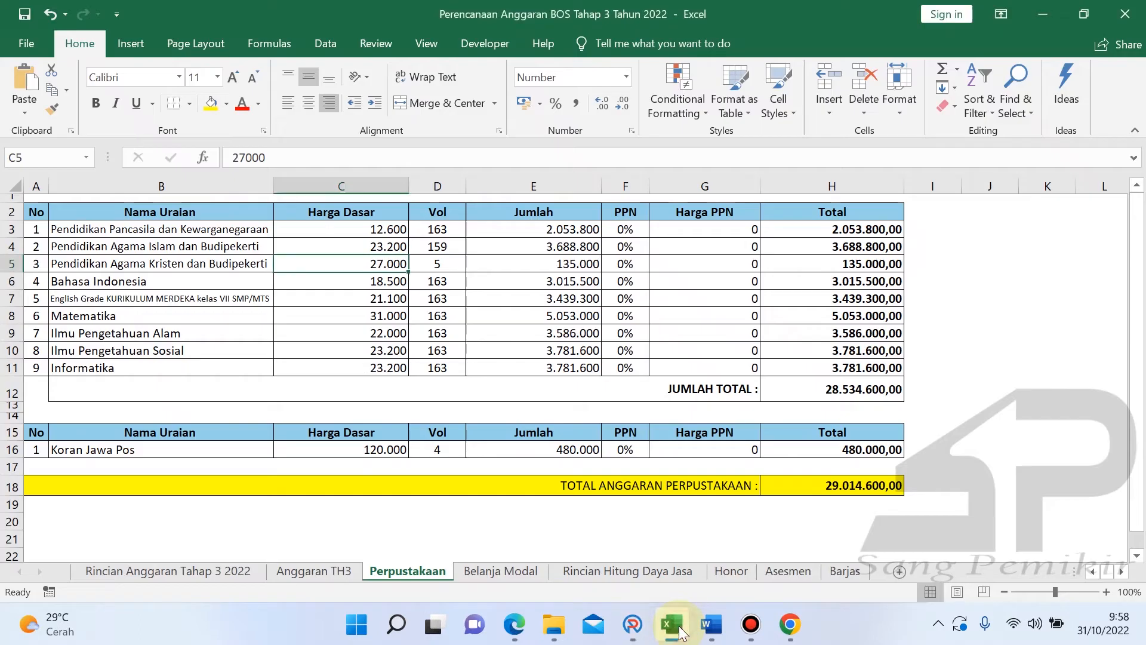
pyautogui.click(845, 265)
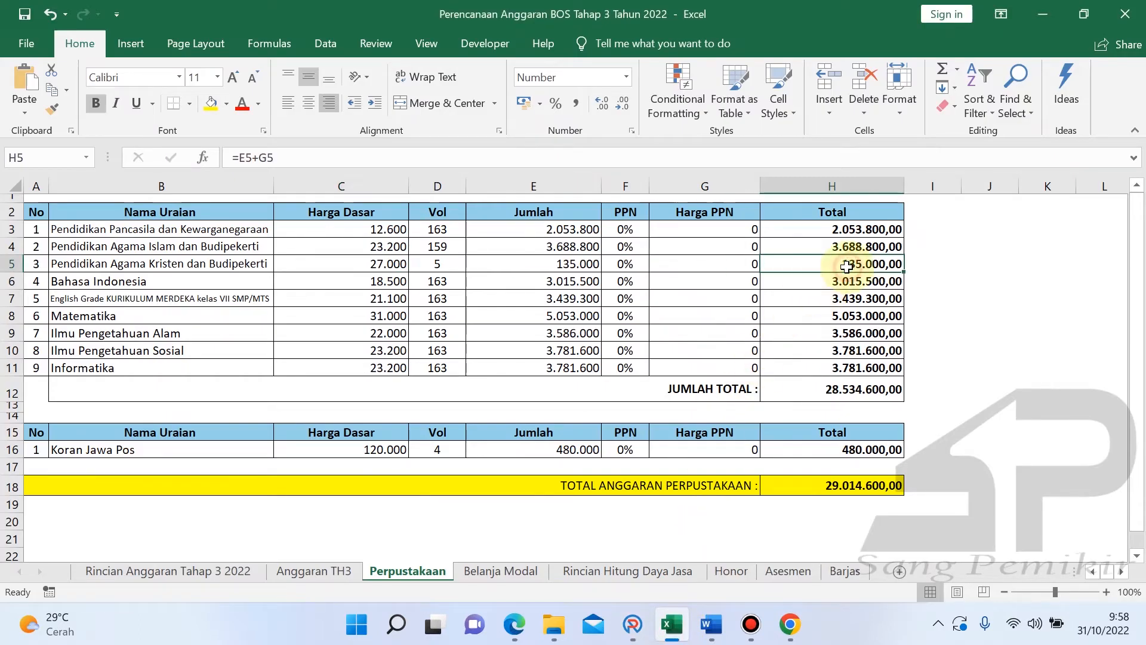
pyautogui.click(633, 624)
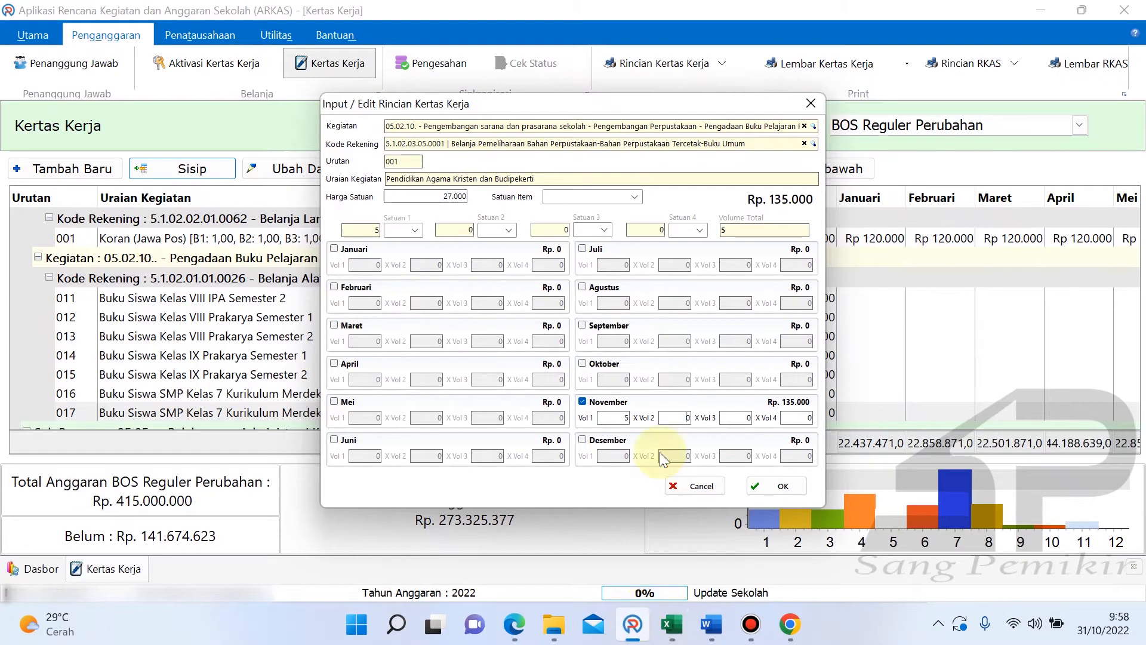
# - Set the item unit to Buku and save the Pendidikan Agama Kristen dan Budipekerti entry
pyautogui.click(777, 487)
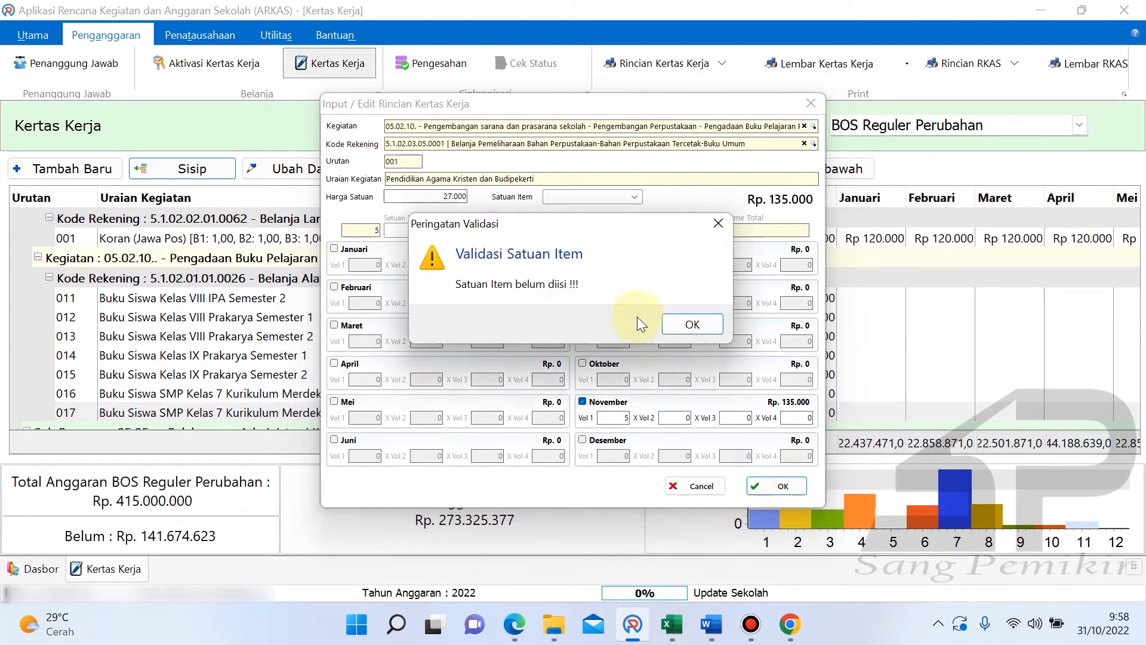
pyautogui.click(680, 324)
pyautogui.click(633, 196)
pyautogui.write('buku')
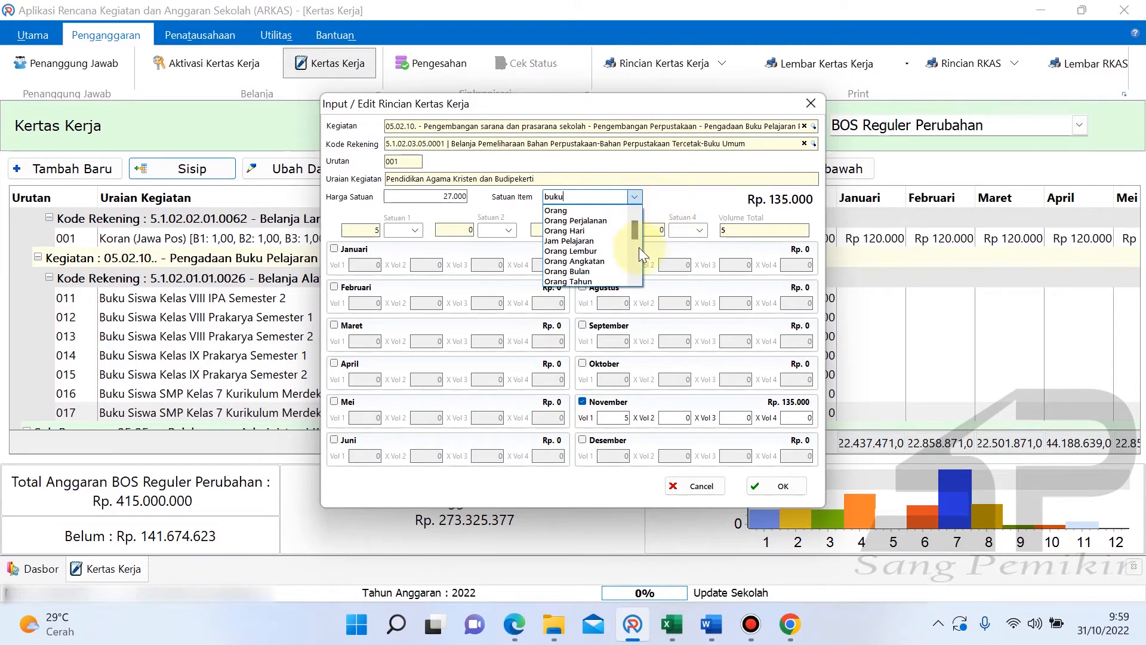
pyautogui.moveTo(642, 235)
pyautogui.mouseDown()
pyautogui.moveTo(636, 274)
pyautogui.moveTo(636, 223)
pyautogui.mouseUp()
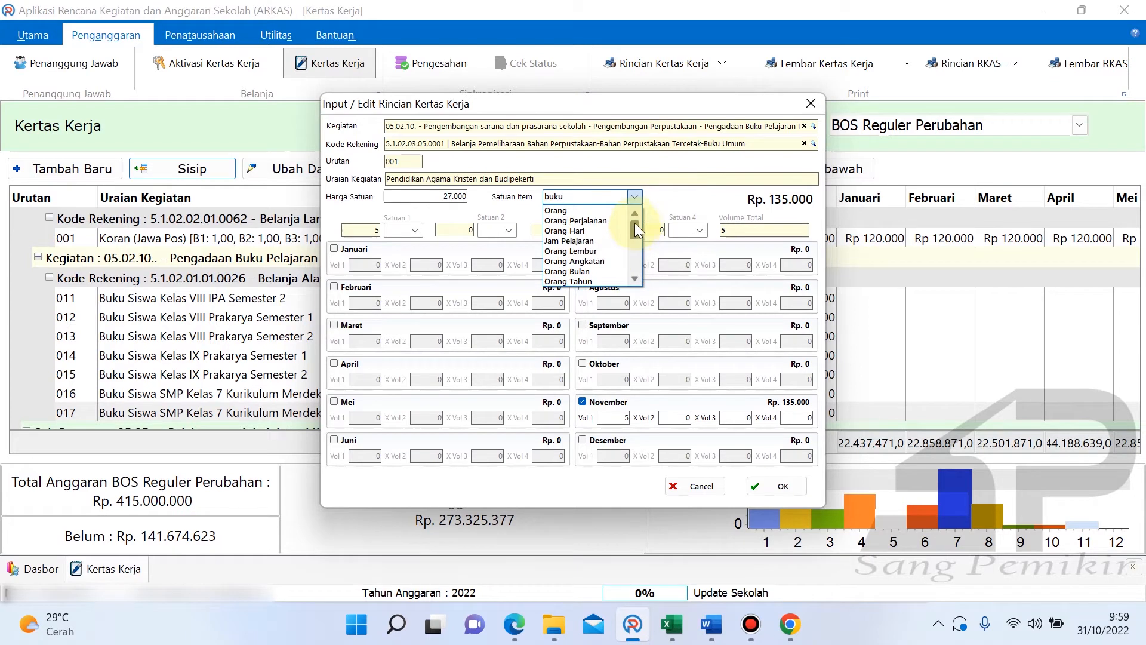
pyautogui.click(605, 195)
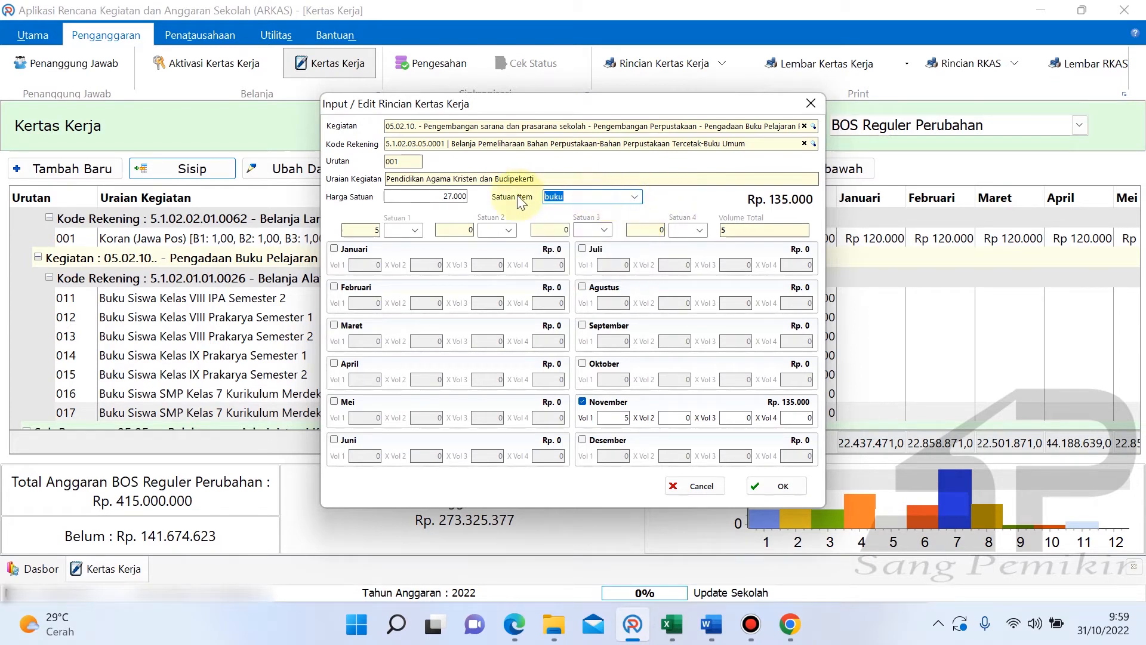
pyautogui.write('Buku')
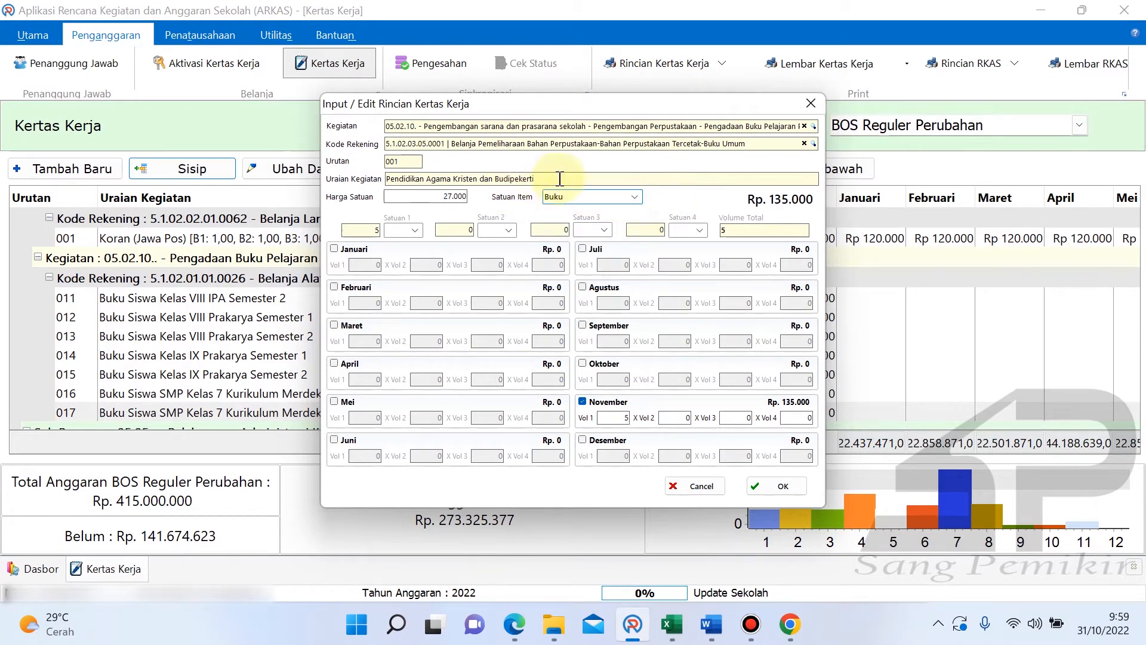
pyautogui.click(759, 485)
# - Review the new Pendidikan Agama Kristen entry and its account heading against the neighbouring book entries in the worksheet
pyautogui.click(293, 297)
pyautogui.scroll(-2, 282, 339)
pyautogui.click(255, 309)
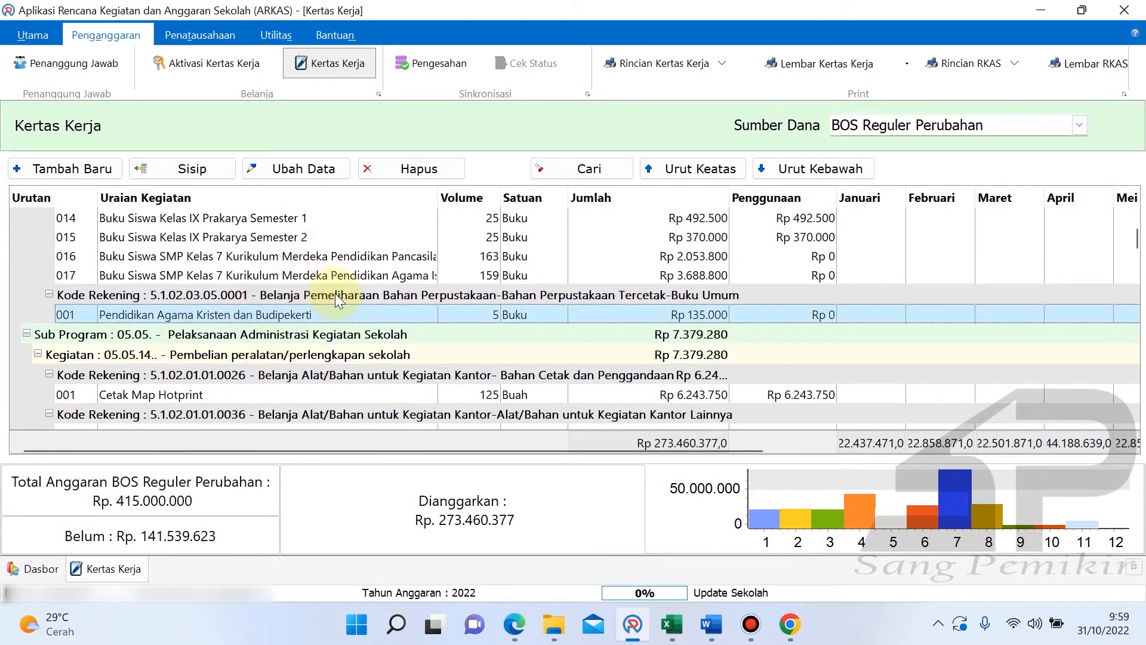
pyautogui.click(316, 292)
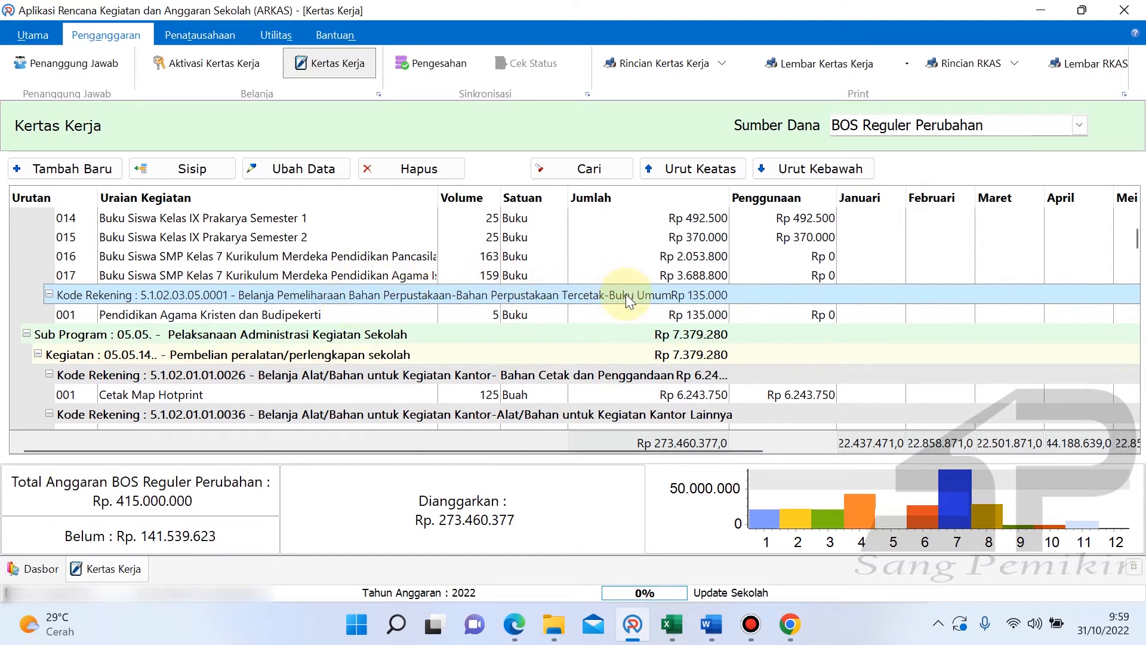
pyautogui.scroll(1, 352, 277)
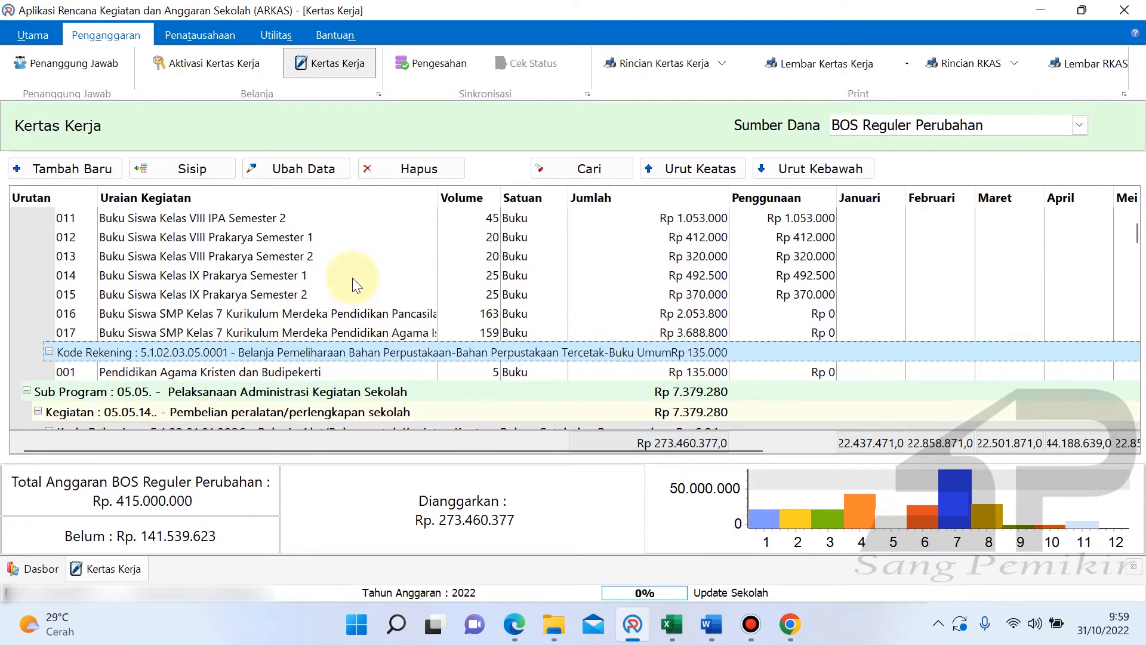
pyautogui.click(320, 256)
pyautogui.scroll(2, 269, 317)
pyautogui.scroll(-1, 286, 311)
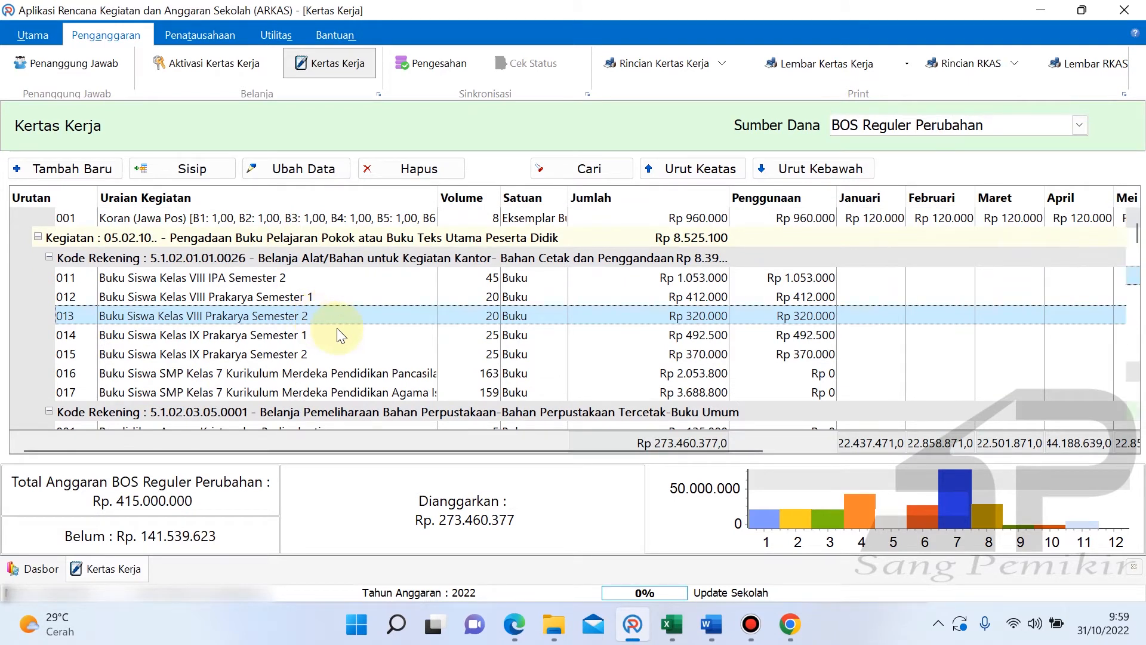
pyautogui.scroll(-2, 301, 314)
# - Select worksheet item 017 as the insertion point and look up Bahasa Indonesia in the Excel Perpustakaan sheet
pyautogui.click(314, 276)
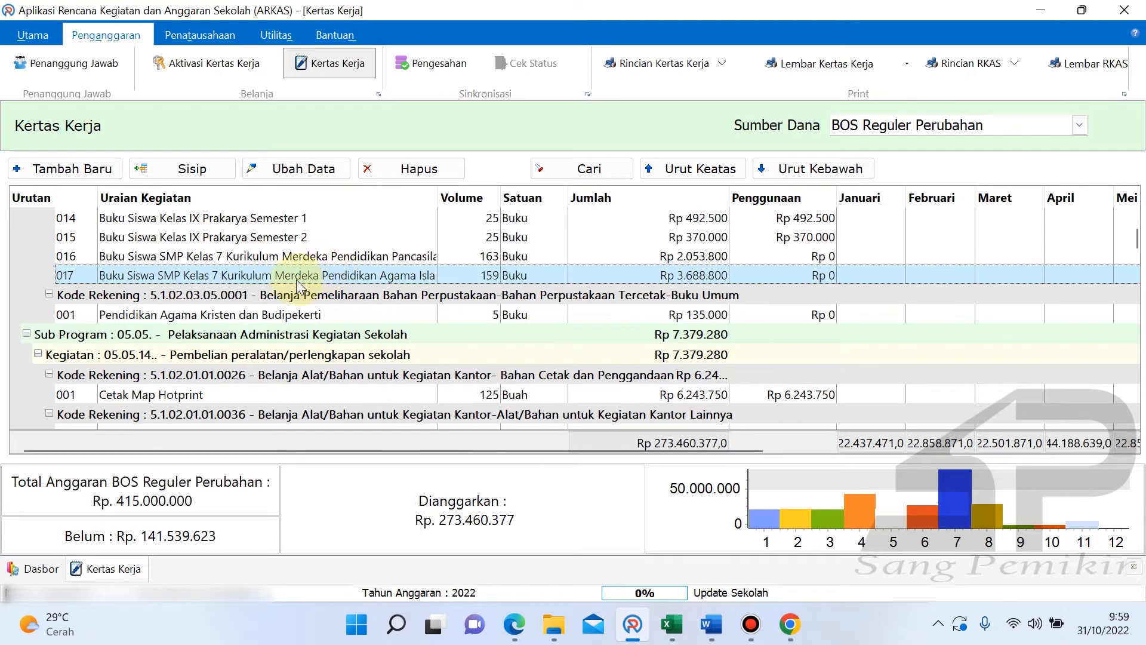
pyautogui.click(247, 256)
pyautogui.click(251, 274)
pyautogui.click(669, 626)
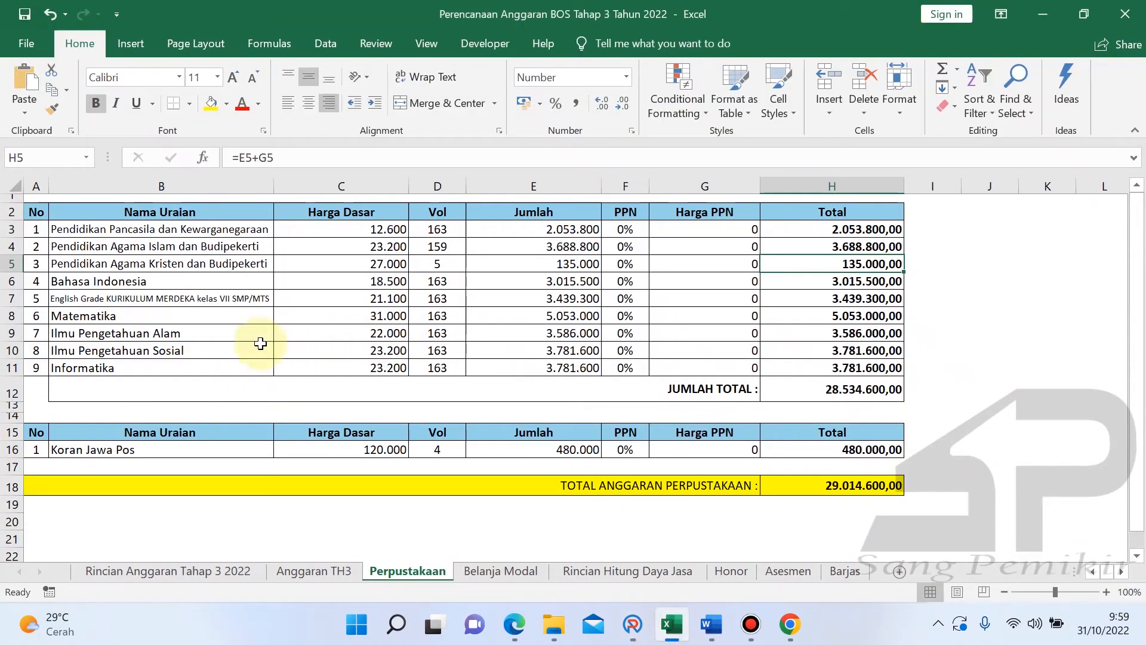
pyautogui.click(194, 318)
pyautogui.click(232, 286)
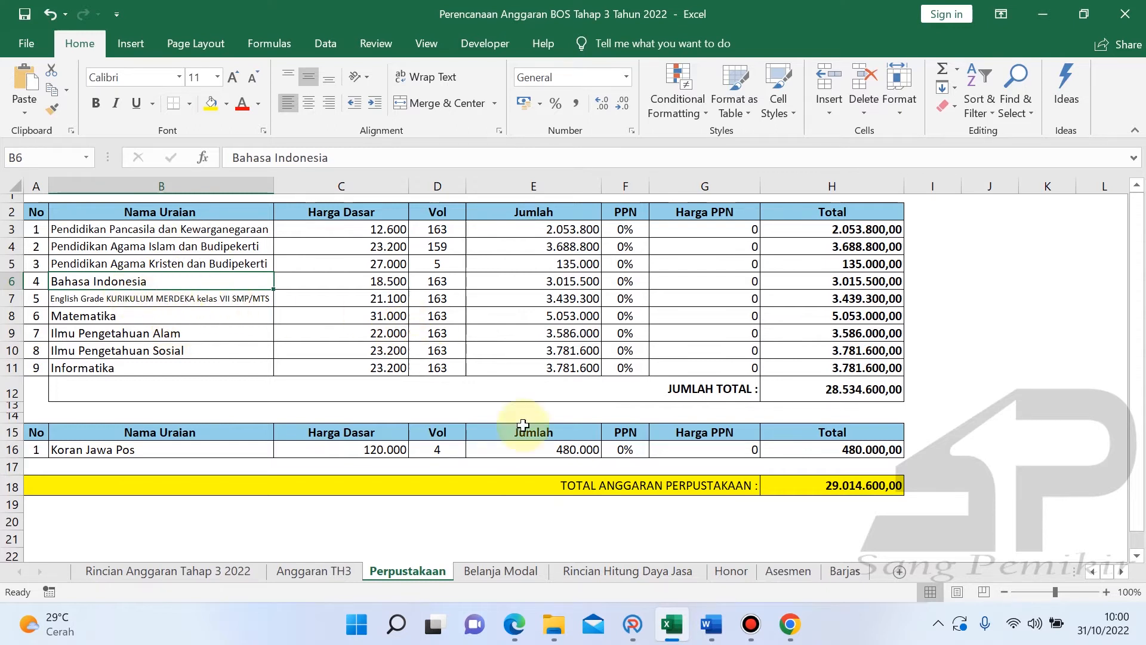
# - Switch to ARKAS, insert a new detail line after item 017 and search the item catalogue for Kurikulum merdeka
pyautogui.click(633, 624)
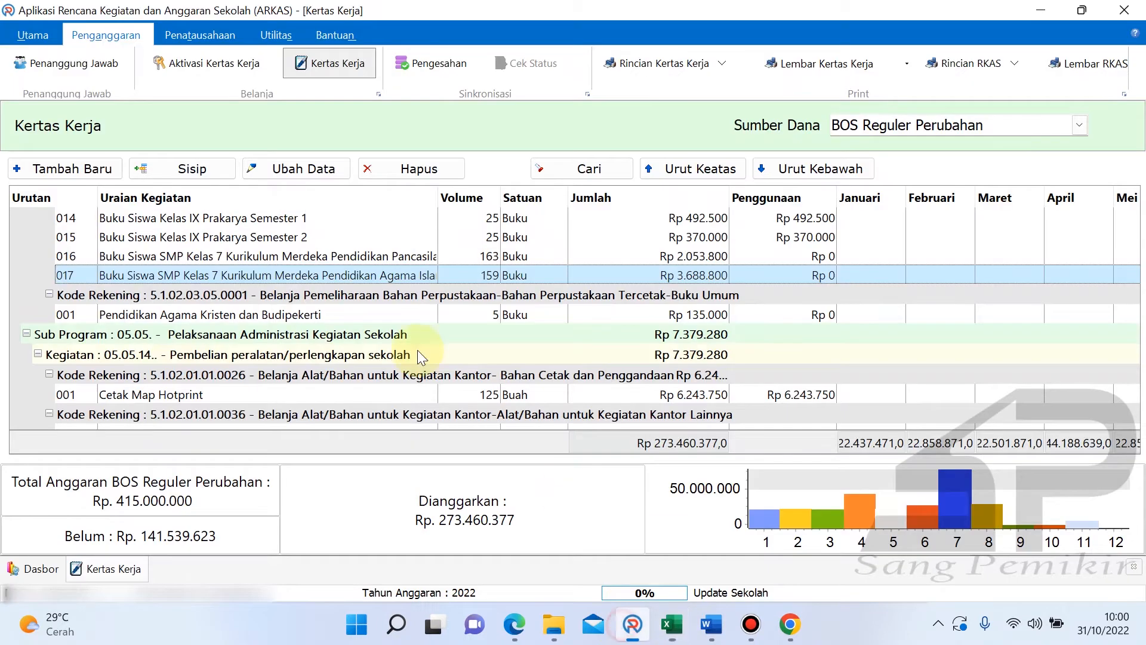
pyautogui.click(210, 169)
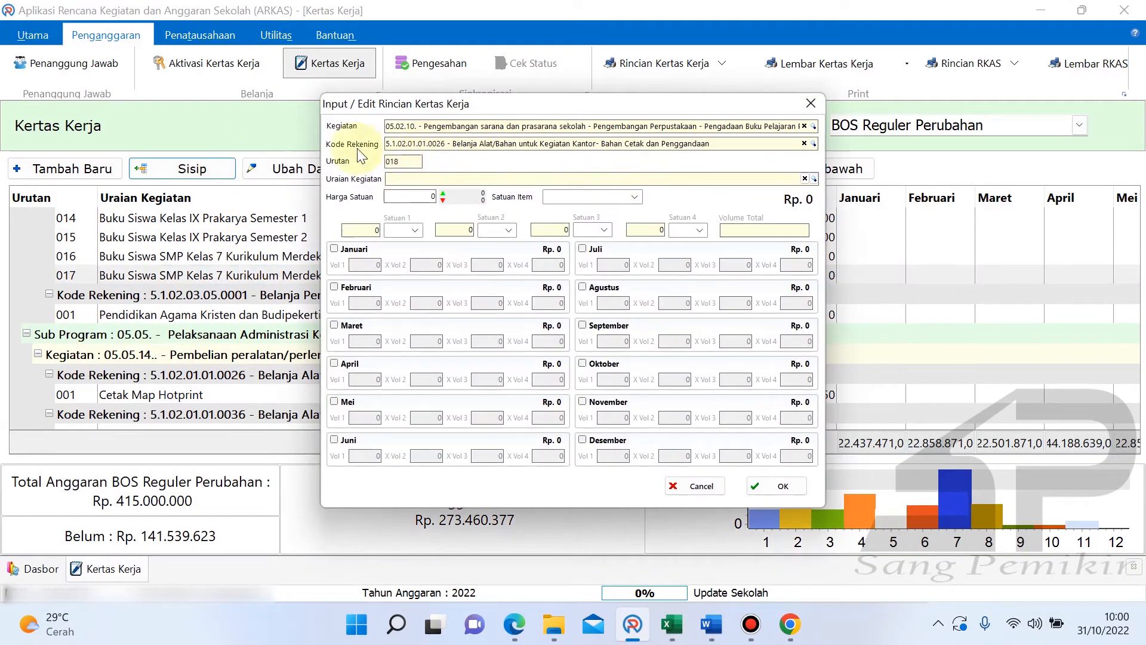
pyautogui.click(816, 175)
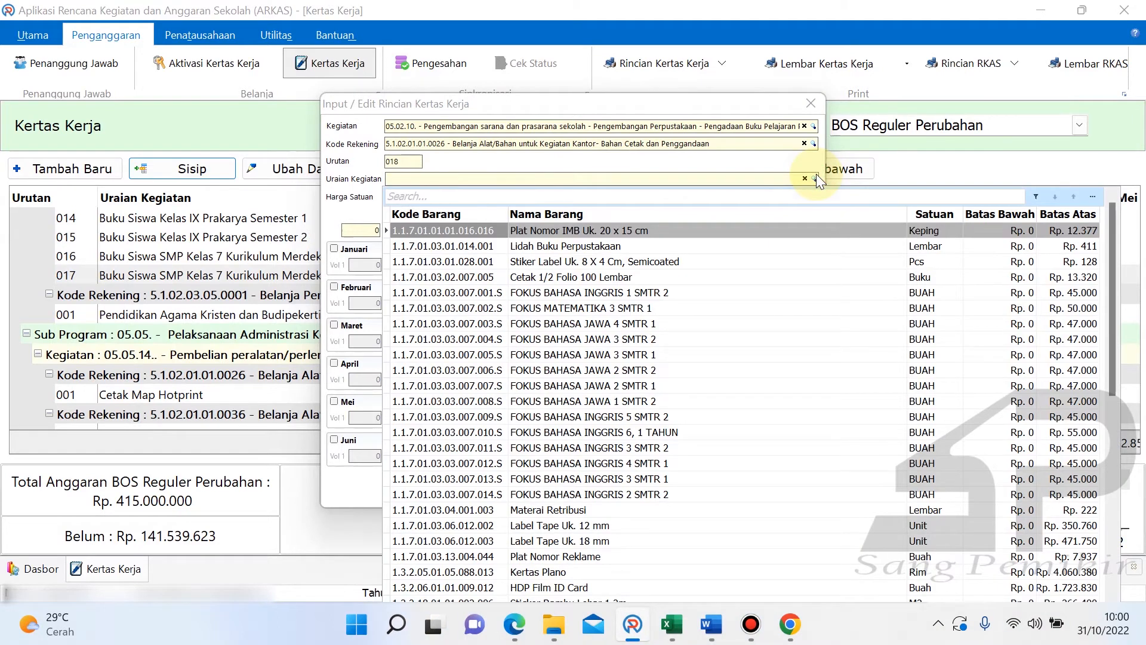
pyautogui.write('Ku')
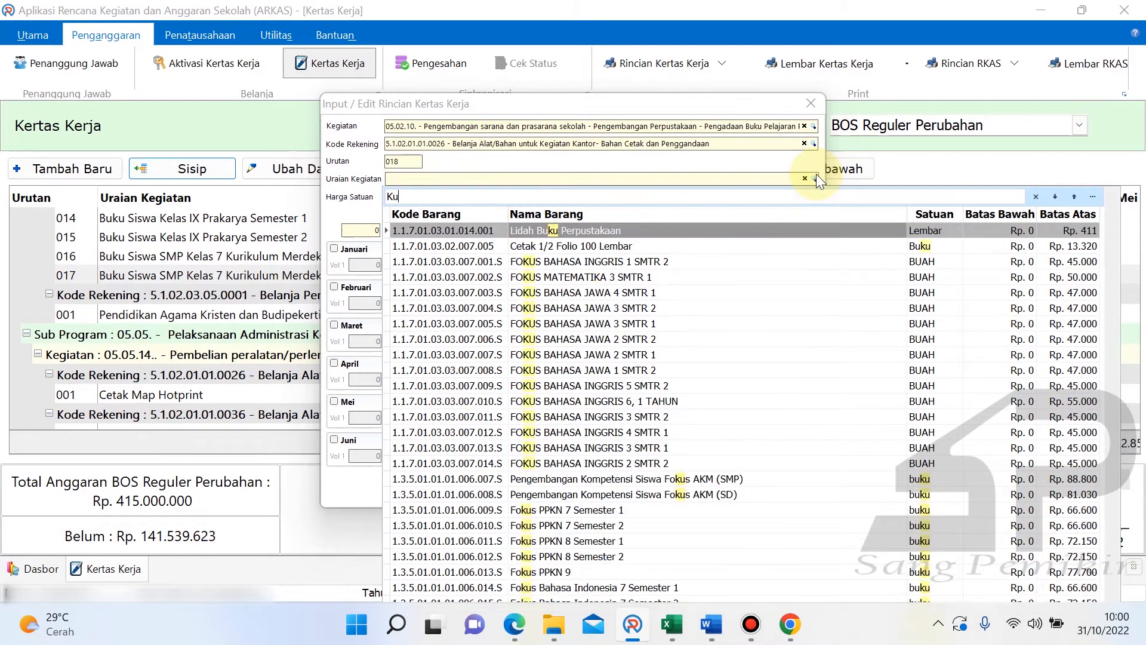
pyautogui.write('rikulum m')
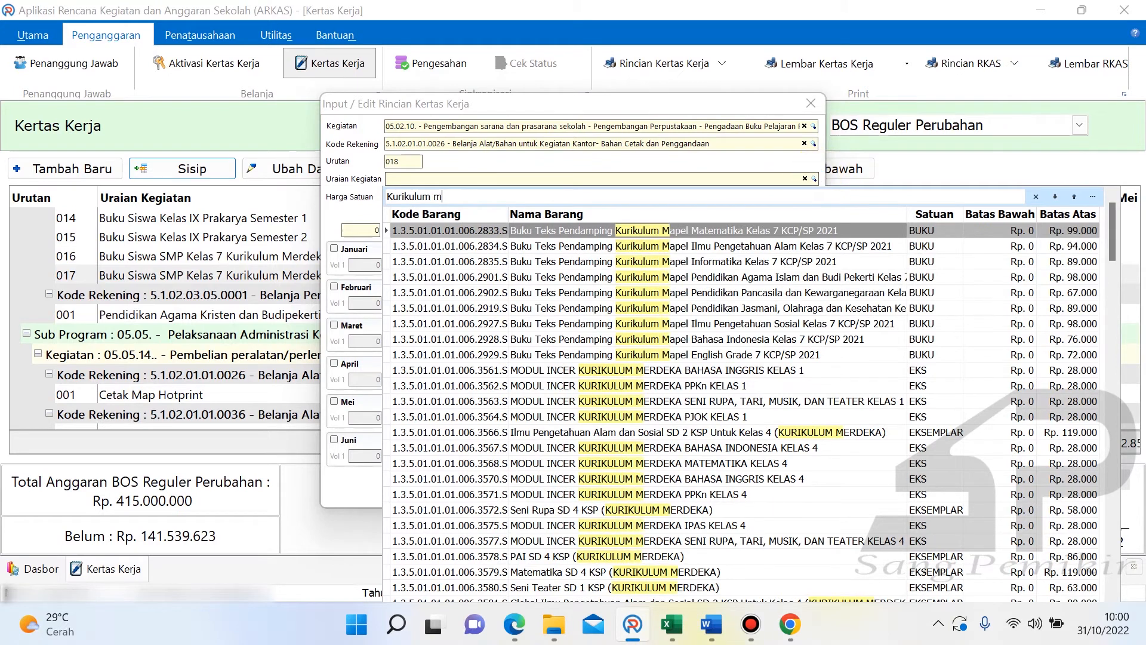
pyautogui.write('erdeka')
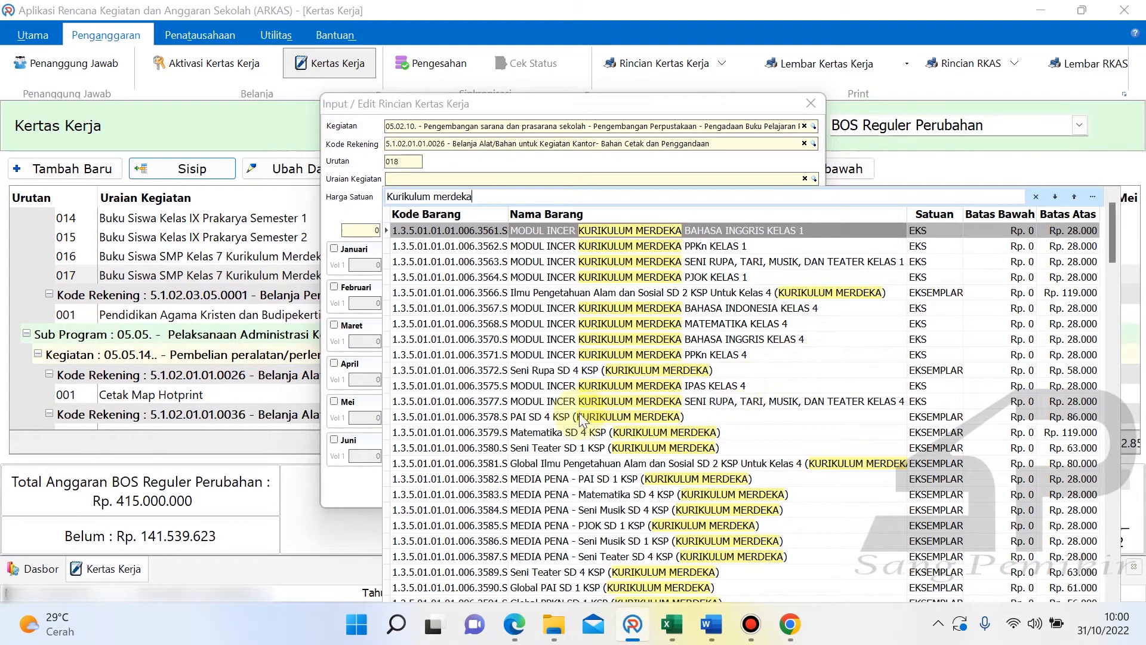
# - Locate and highlight Buku Siswa SMP Kelas 7 Kurikulum Merdeka Bahasa Indonesia in the catalogue search results
pyautogui.click(540, 420)
pyautogui.scroll(-2, 534, 456)
pyautogui.scroll(-7, 534, 456)
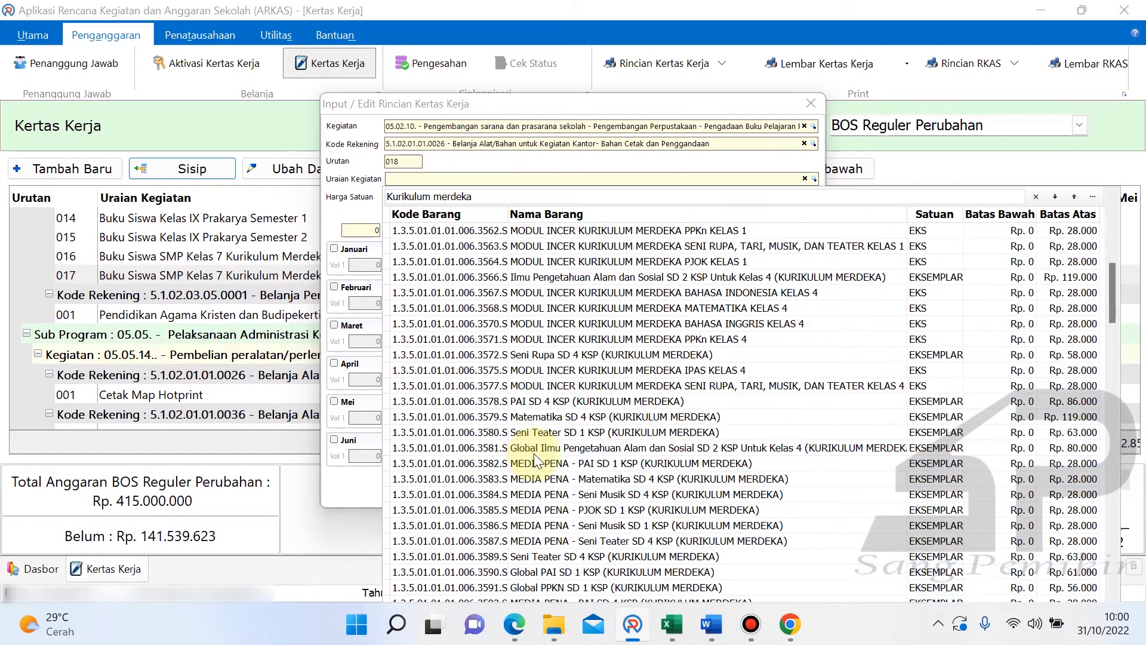
pyautogui.scroll(-9, 542, 460)
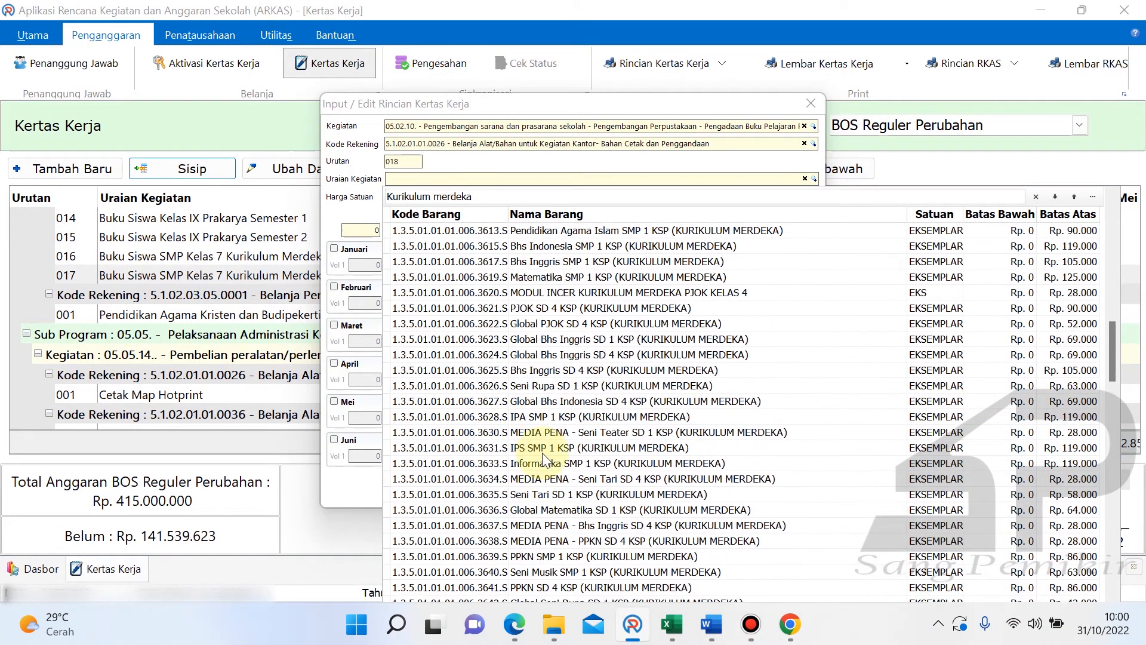
pyautogui.scroll(-3, 575, 358)
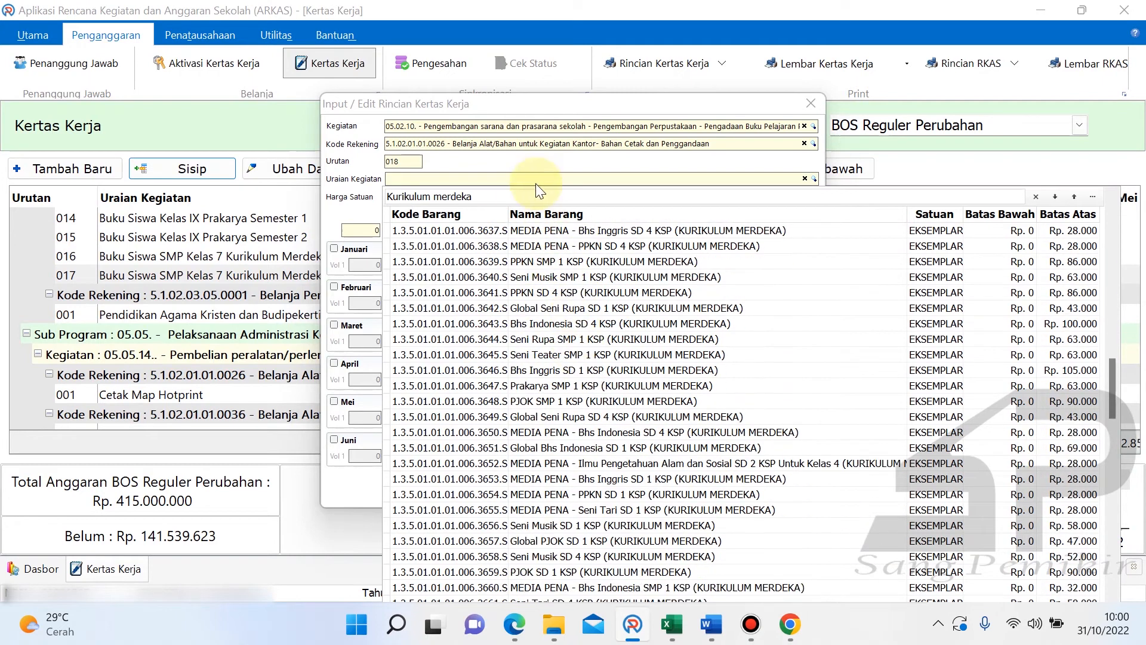
pyautogui.click(519, 197)
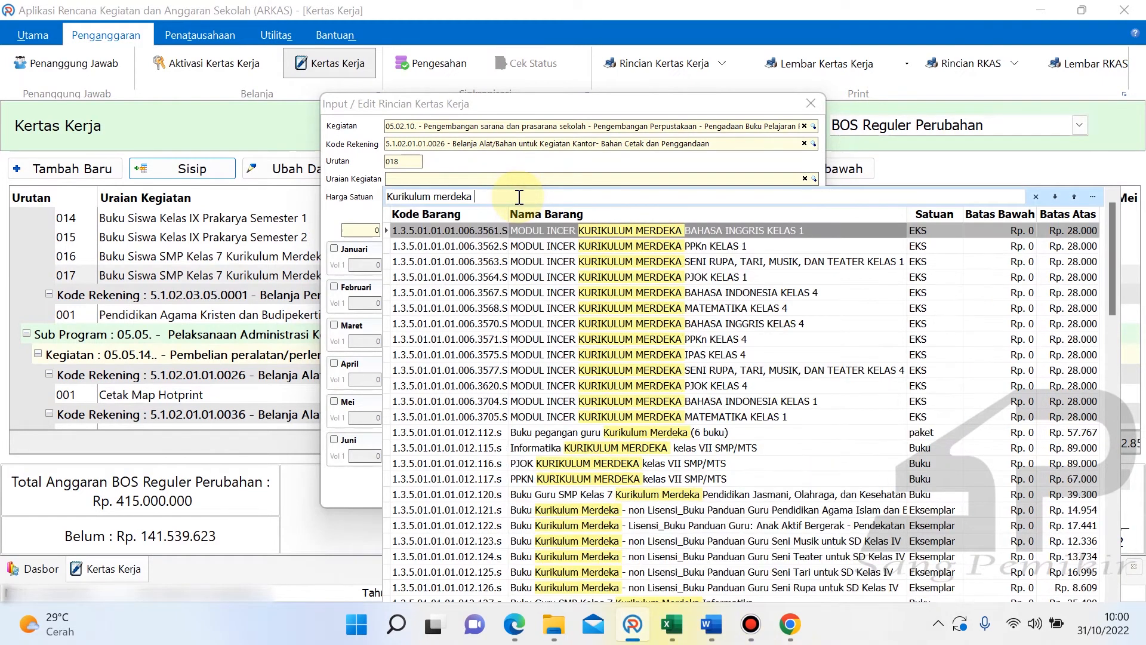
pyautogui.click(600, 406)
pyautogui.press('Down')
pyautogui.press('Down')
pyautogui.press('Down')
pyautogui.press('Down')
pyautogui.press('Down')
pyautogui.press('Down')
pyautogui.press('Down')
pyautogui.press('Down')
pyautogui.press('Down')
pyautogui.press('Down')
pyautogui.press('Down')
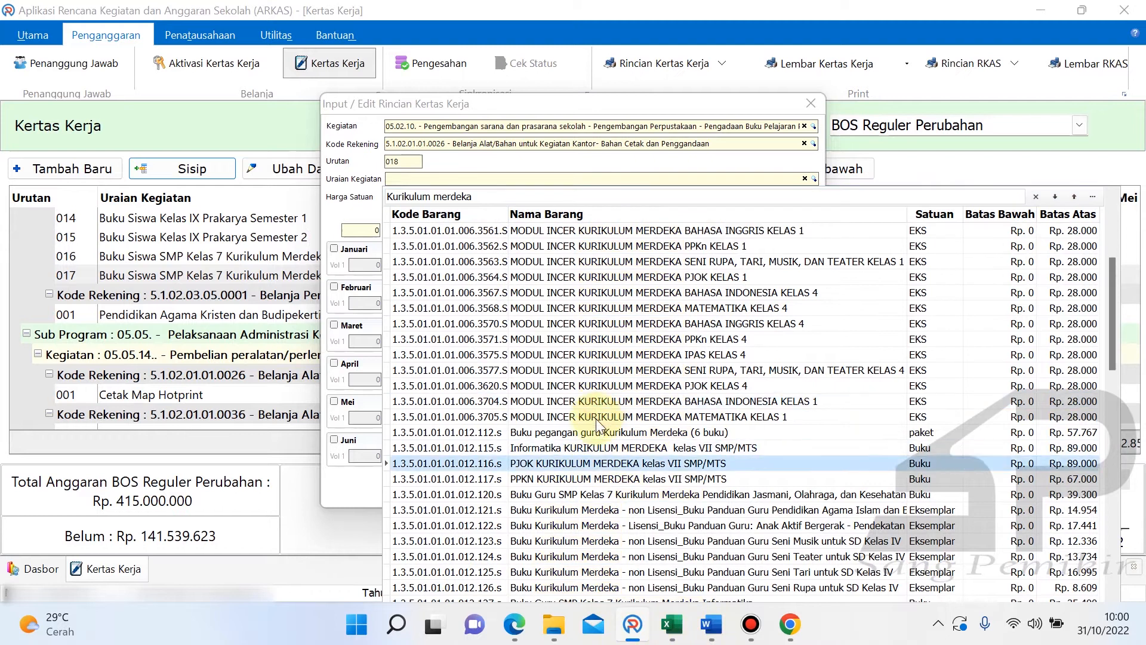
pyautogui.scroll(-4, 622, 512)
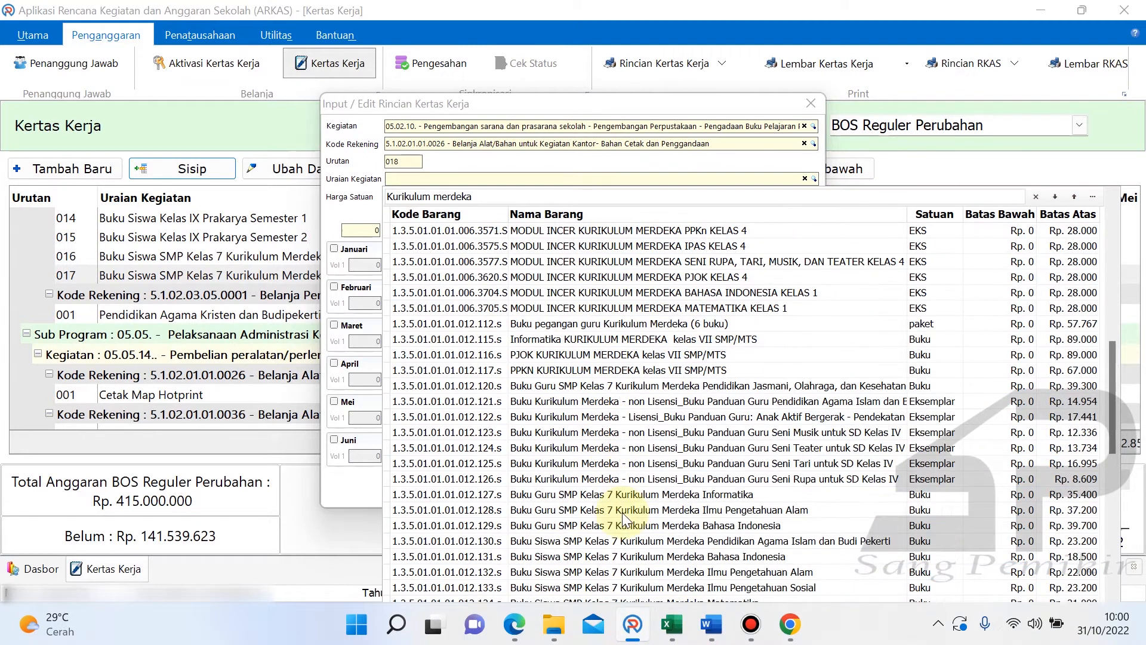
pyautogui.click(752, 452)
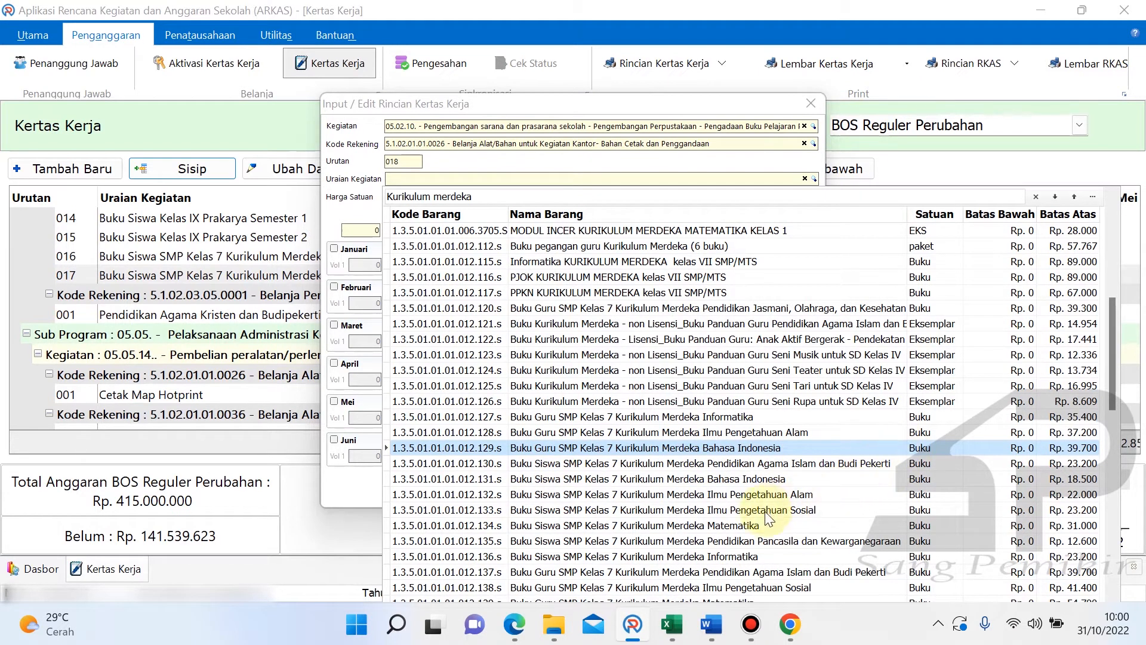
pyautogui.click(739, 479)
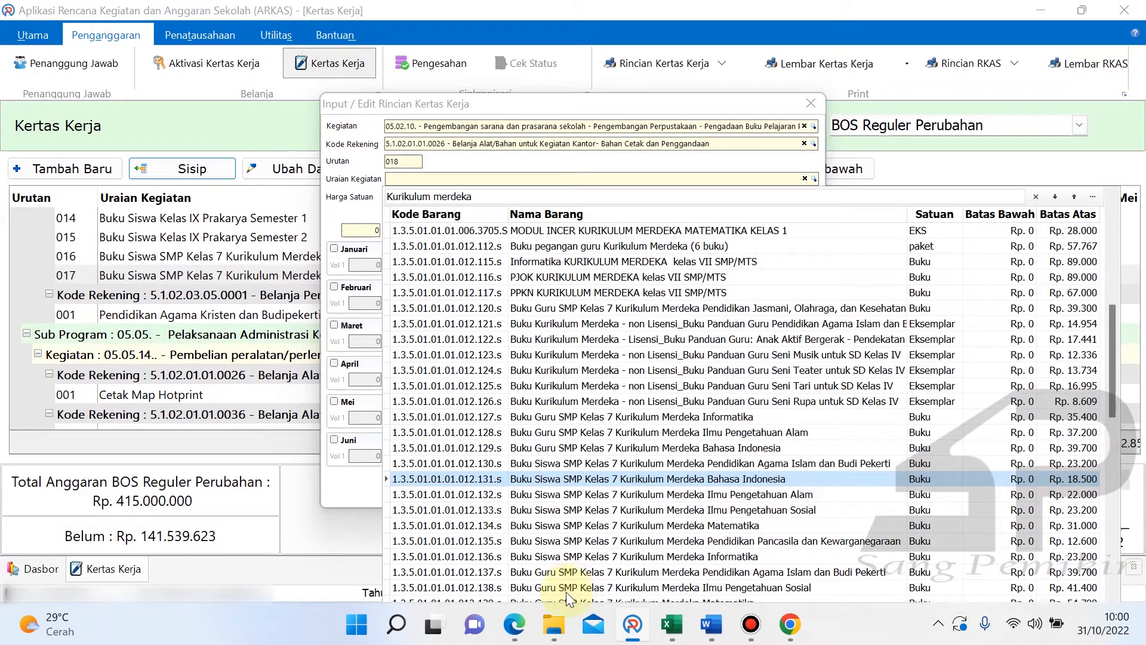
# - Check the Bahasa Indonesia SMP Kelas VII price in the HET decree PDF in Edge and pick the highlighted book in ARKAS
pyautogui.click(514, 624)
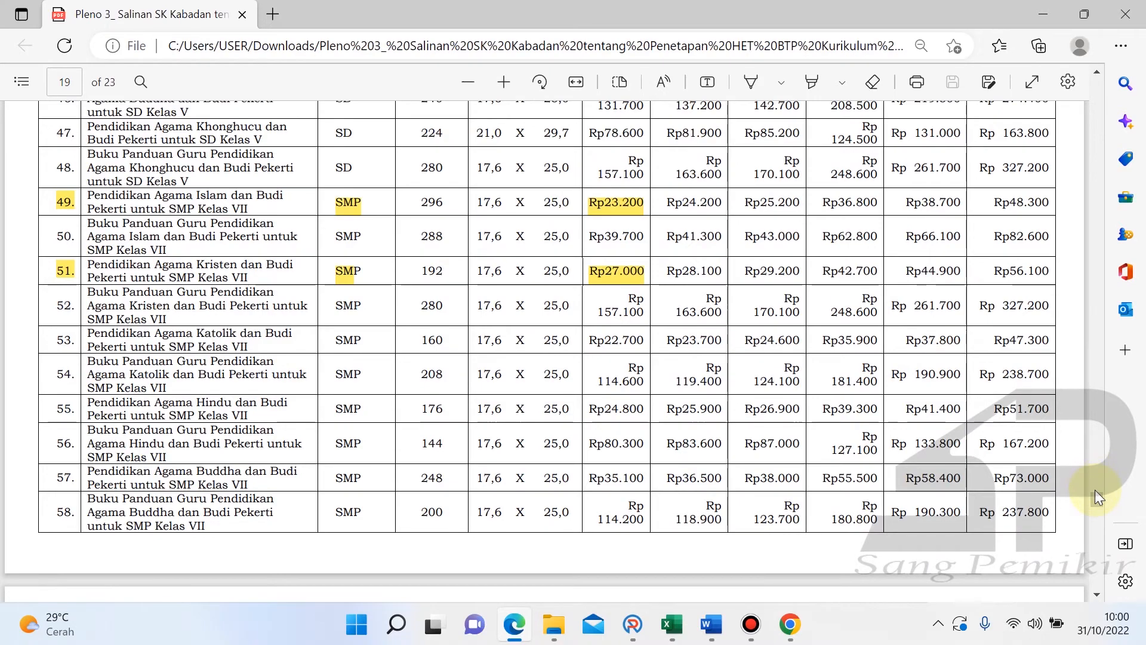
pyautogui.moveTo(1095, 496); pyautogui.dragTo(1114, 317)
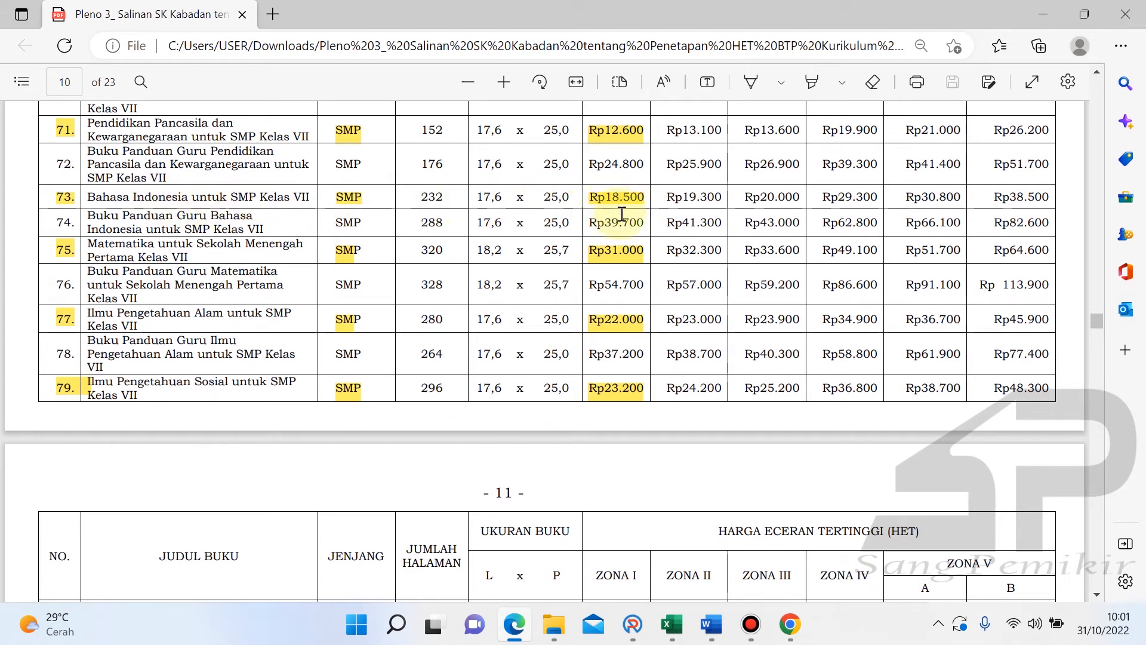
pyautogui.click(632, 624)
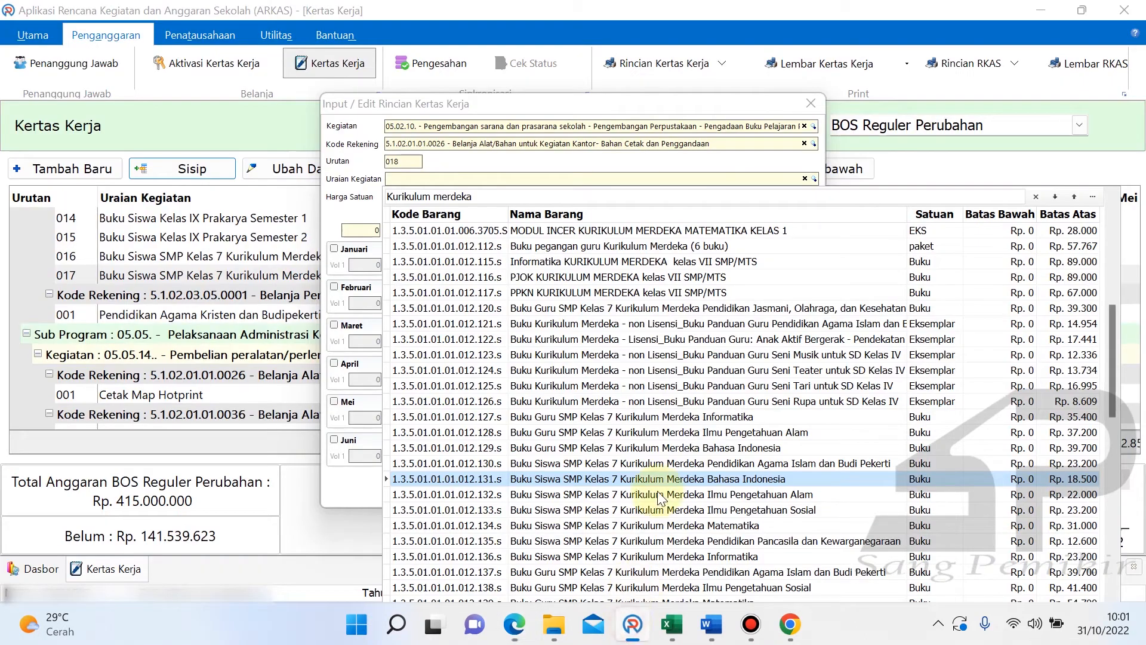
pyautogui.click(780, 478)
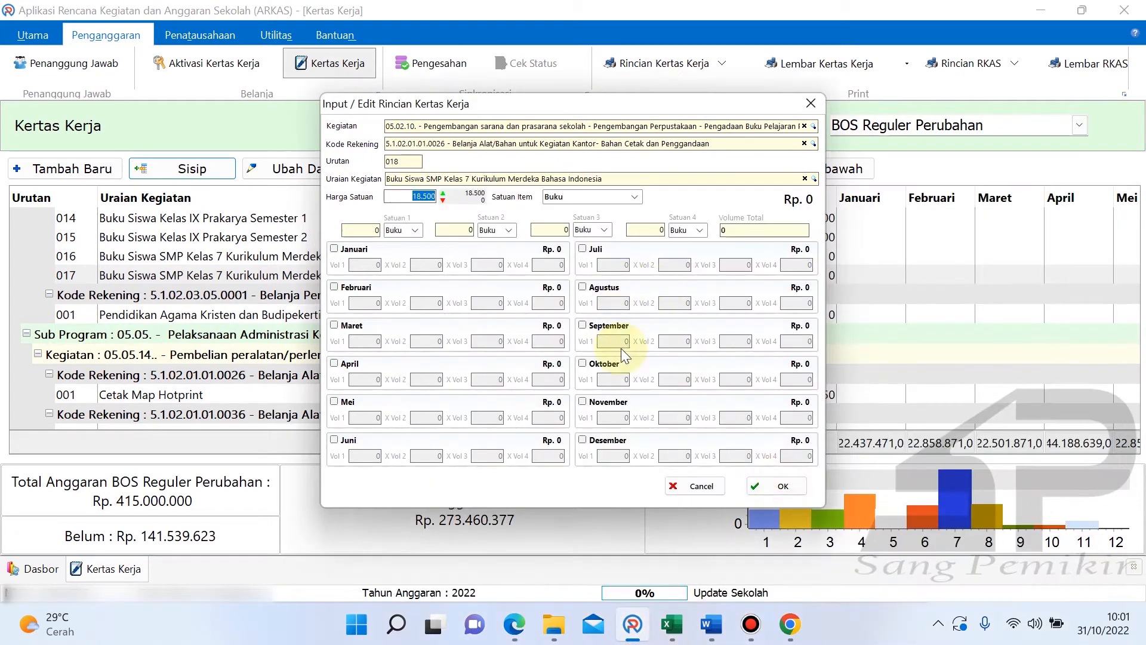
# - Schedule the Bahasa Indonesia book for November with a volume of 163 and compare its total with the Excel Perpustakaan sheet
pyautogui.click(593, 404)
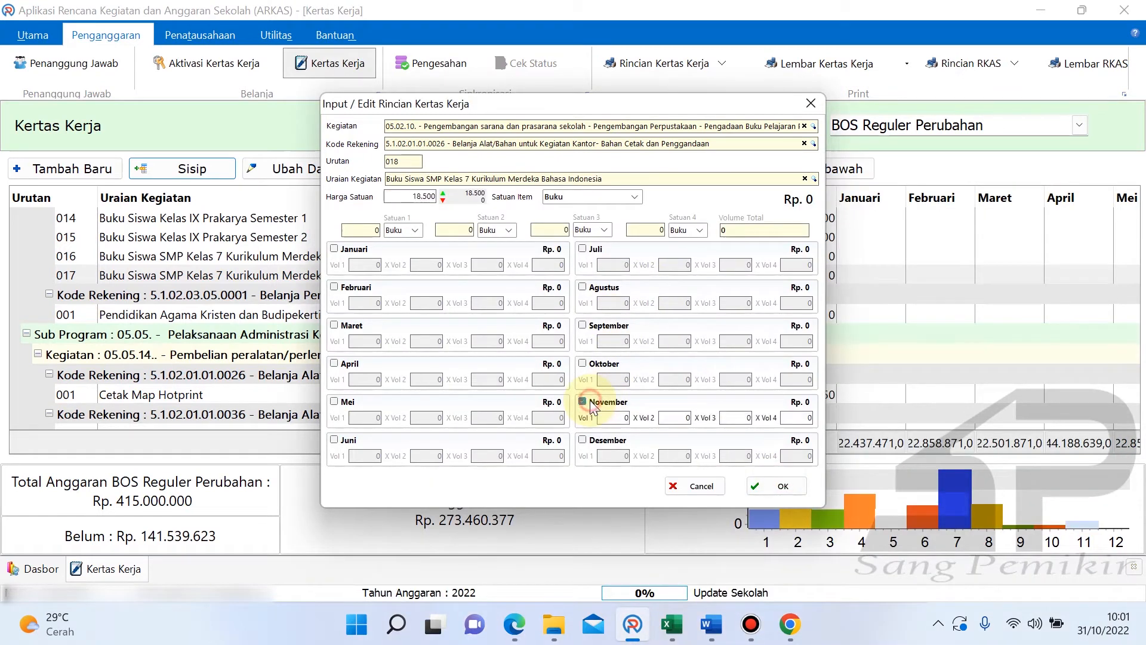
pyautogui.write('163')
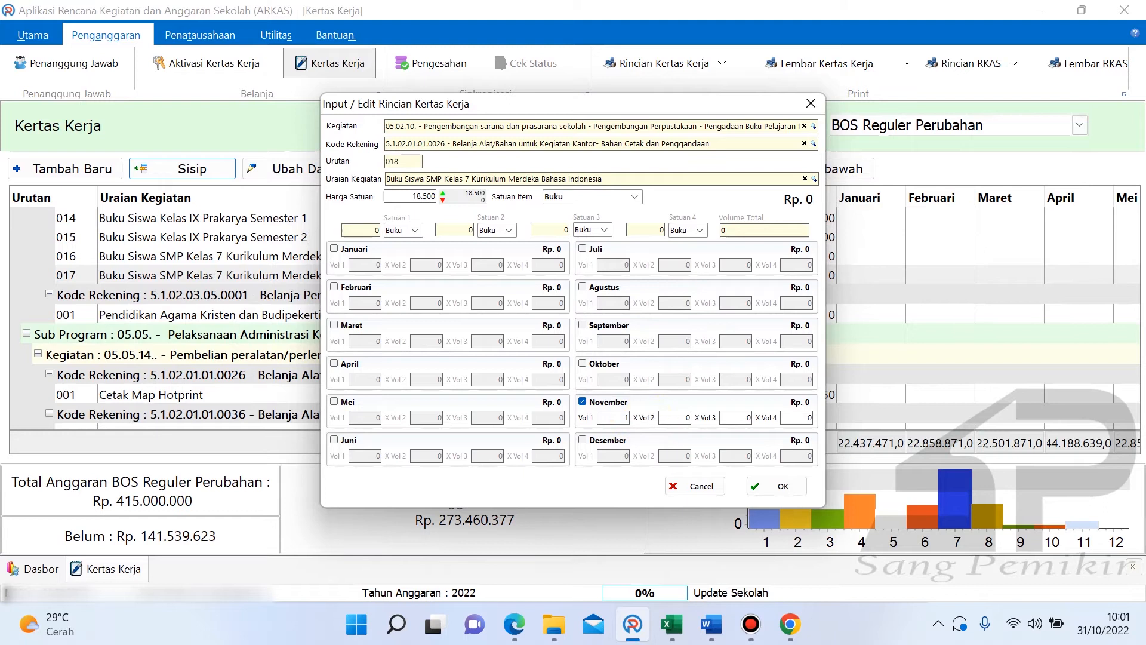
pyautogui.click(684, 412)
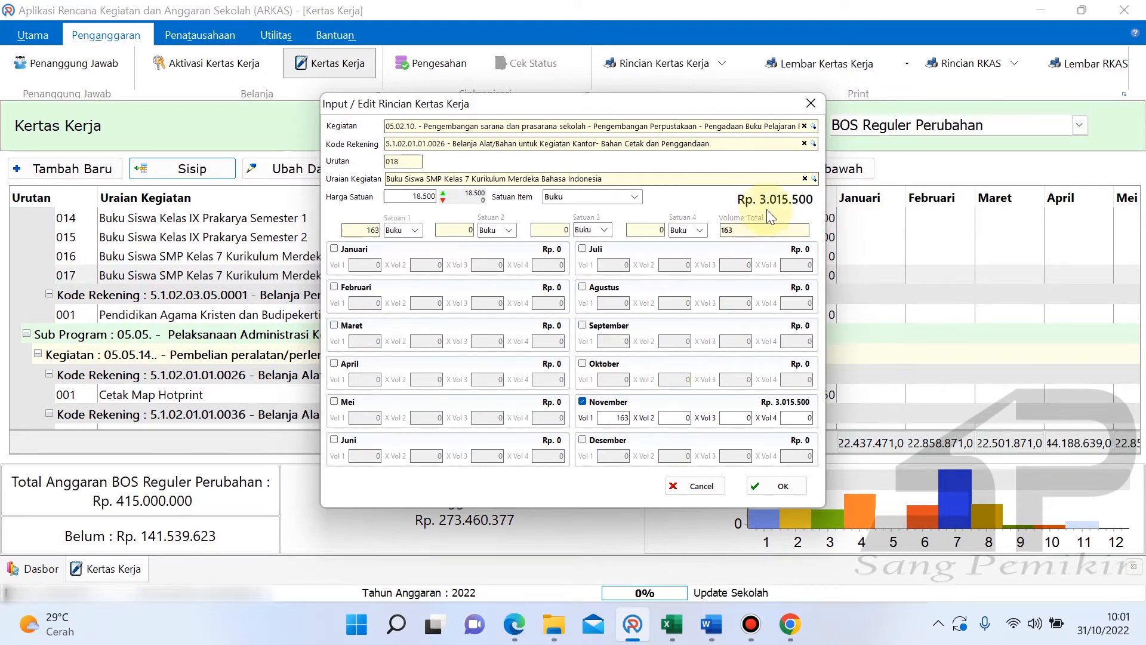
pyautogui.click(672, 624)
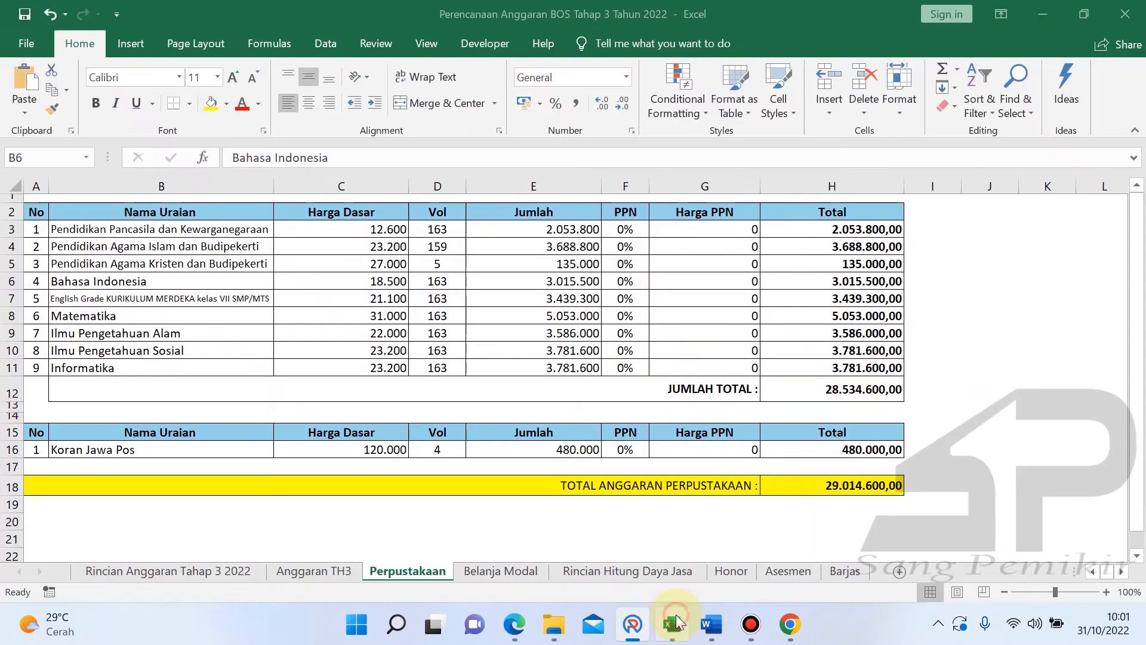
pyautogui.click(863, 277)
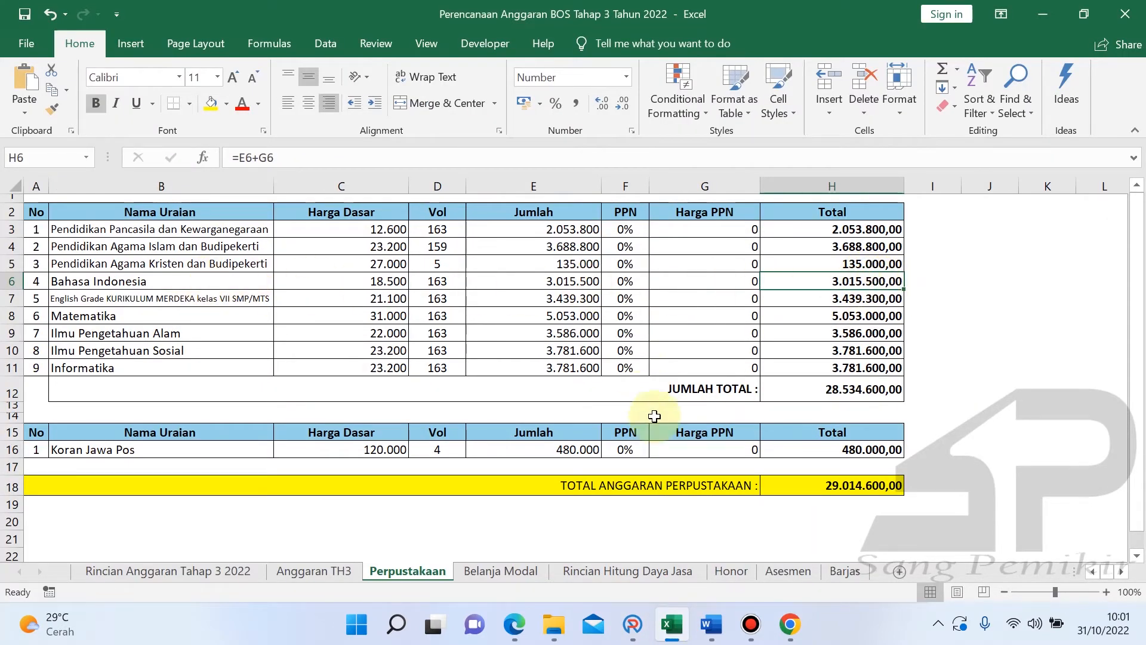
pyautogui.click(634, 621)
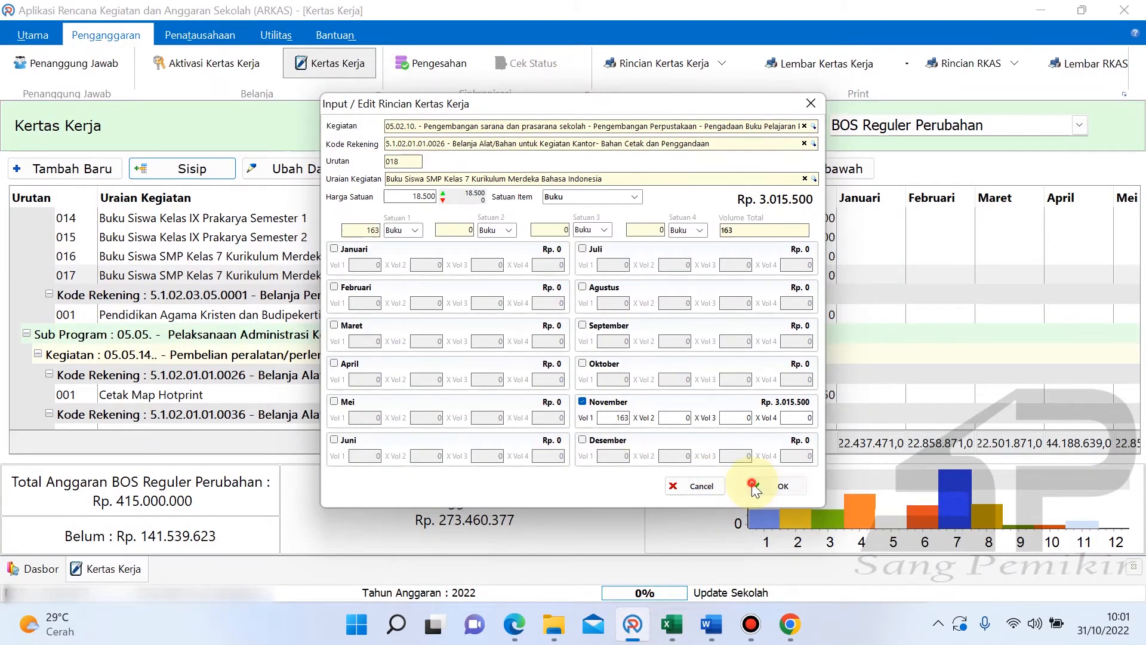
# - Save the Bahasa Indonesia book entry and review it in the worksheet
pyautogui.click(770, 484)
pyautogui.click(295, 410)
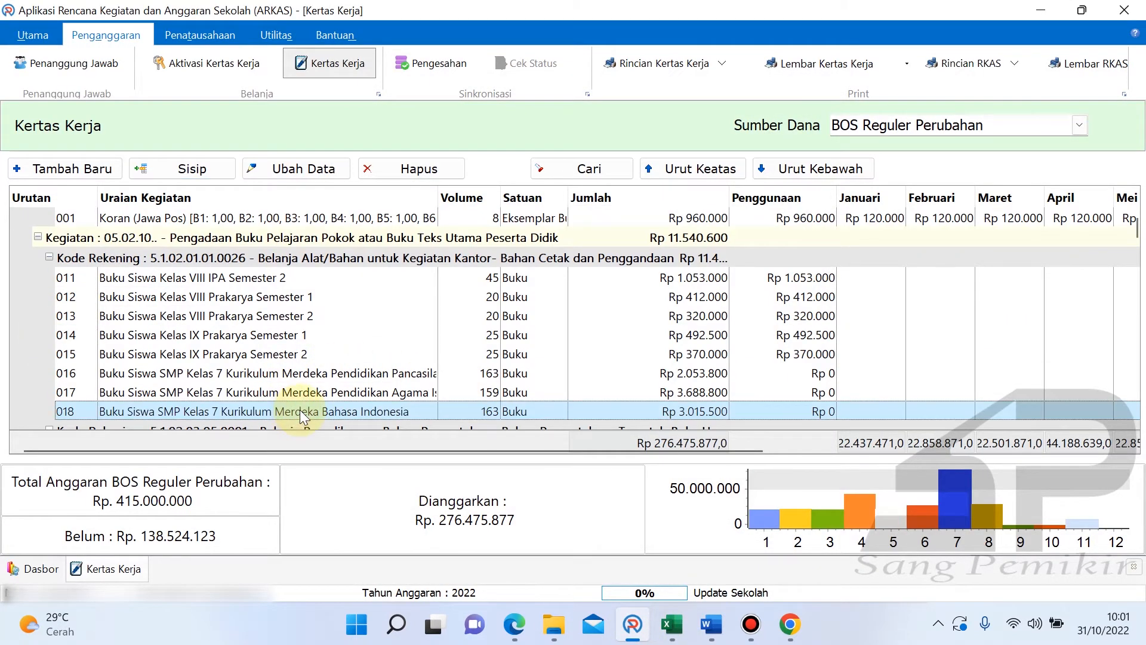
pyautogui.scroll(-1, 360, 364)
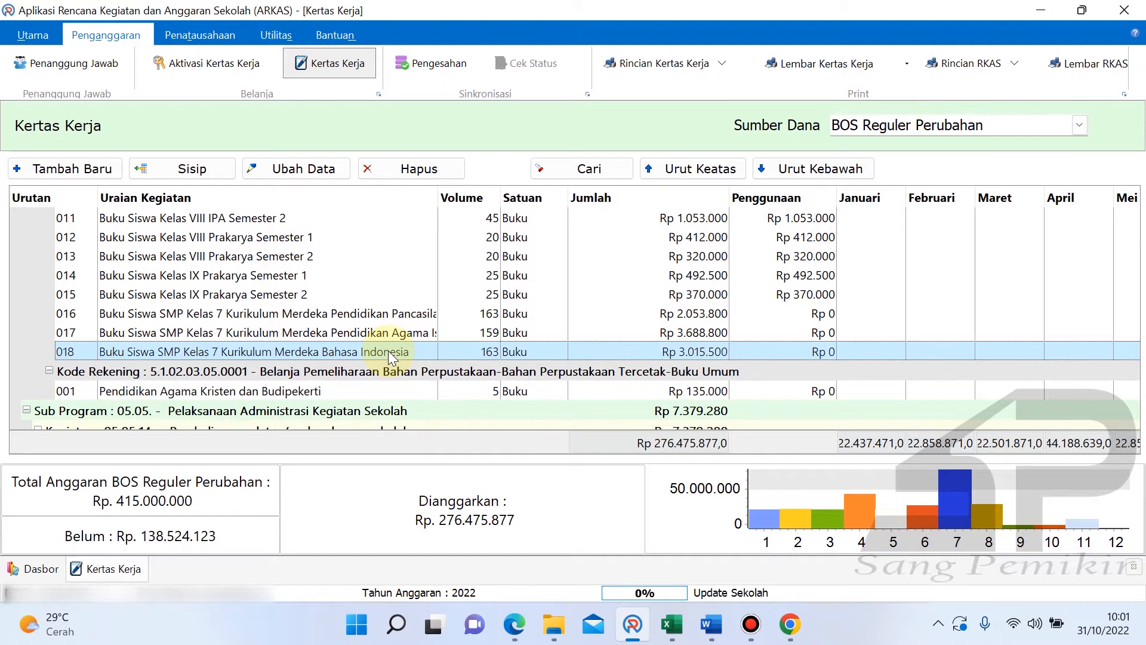
# - Insert a new detail line after item 018 and copy the English Grade book title from the Excel Perpustakaan sheet
pyautogui.click(193, 169)
pyautogui.click(632, 623)
pyautogui.click(633, 623)
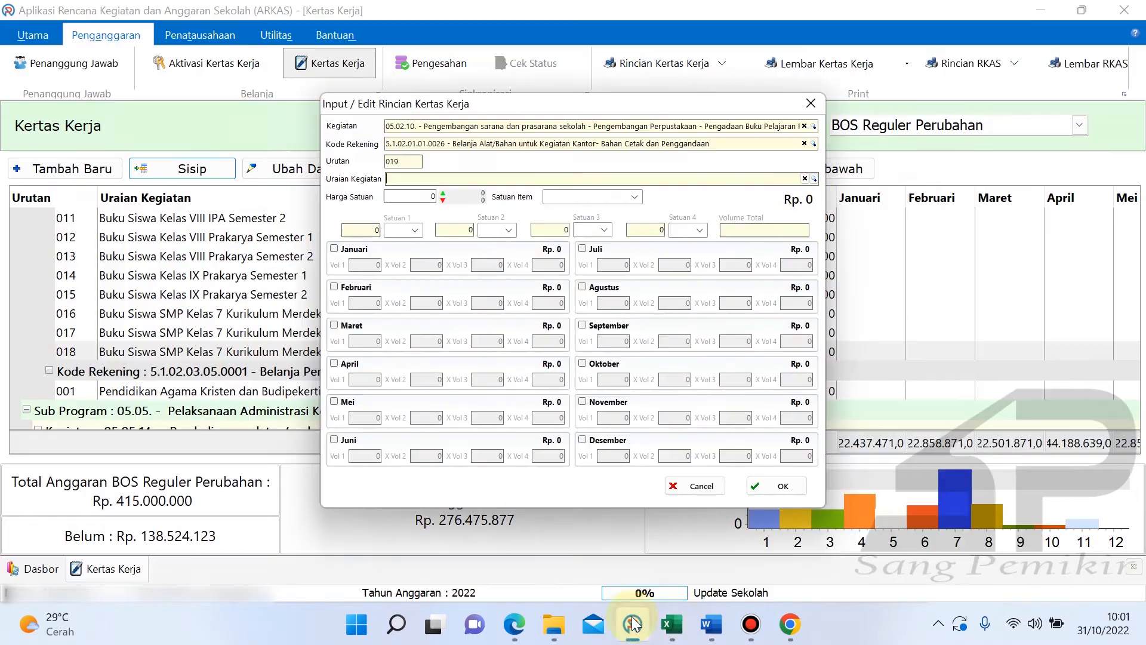
pyautogui.click(672, 624)
pyautogui.click(215, 296)
pyautogui.moveTo(233, 159); pyautogui.dragTo(531, 159)
pyautogui.hotkey('ctrl', 'c')
# - Search the ARKAS item catalogue with the copied title and pick English Grade KURIKULUM MERDEKA kelas VII SMP/MTS
pyautogui.click(630, 625)
pyautogui.click(815, 179)
pyautogui.hotkey('ctrl', 'v')
pyautogui.press('BackSpace')
pyautogui.press('BackSpace')
pyautogui.press('BackSpace')
pyautogui.press('BackSpace')
pyautogui.press('BackSpace')
pyautogui.press('BackSpace')
pyautogui.press('BackSpace')
pyautogui.press('BackSpace')
pyautogui.press('BackSpace')
pyautogui.press('BackSpace')
pyautogui.press('BackSpace')
pyautogui.press('BackSpace')
pyautogui.press('BackSpace')
pyautogui.press('BackSpace')
pyautogui.press('BackSpace')
pyautogui.doubleClick(427, 230)
# - Consult the HET decree PDF and the Excel Perpustakaan sheet, and set the English Grade book's unit price to 21100
pyautogui.click(513, 624)
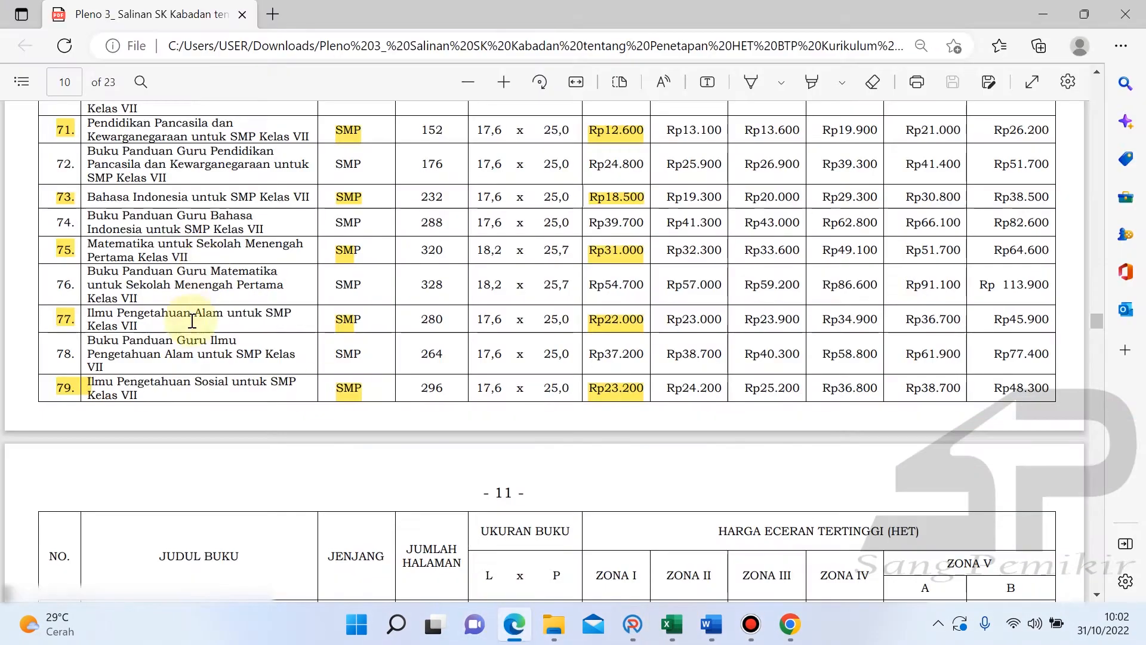
pyautogui.click(671, 624)
pyautogui.click(358, 297)
pyautogui.click(633, 624)
pyautogui.click(412, 197)
pyautogui.write('21100')
# - Schedule the English Grade book for November with a volume of 163 and save the entry
pyautogui.click(583, 401)
pyautogui.click(615, 417)
pyautogui.write('163')
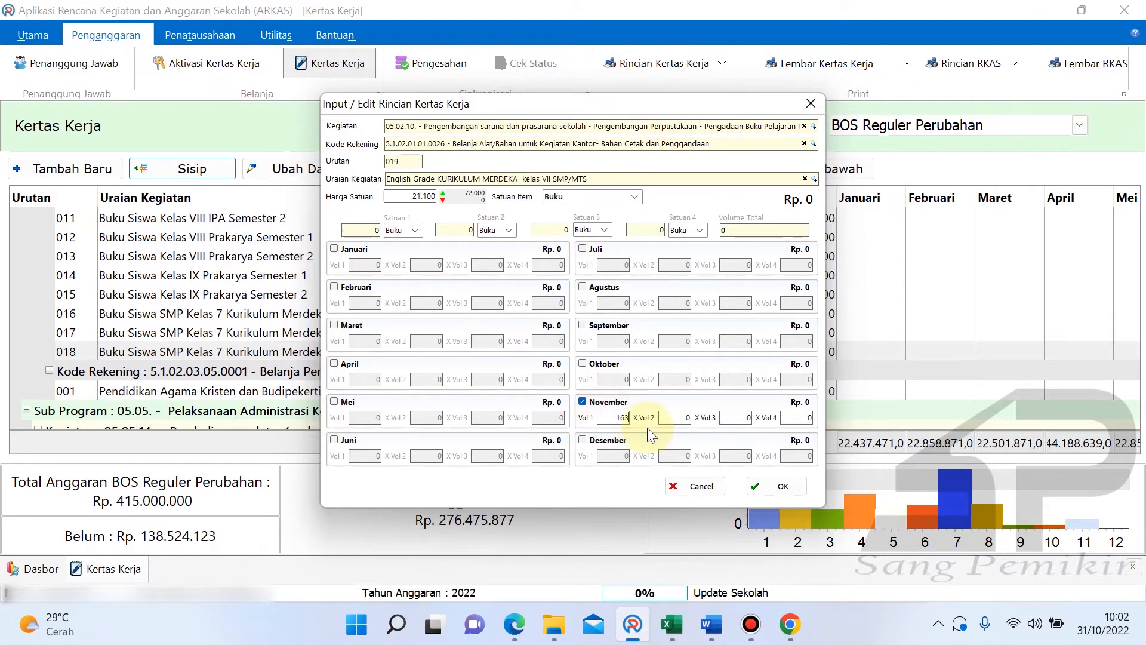
pyautogui.press('Tab')
pyautogui.click(777, 485)
pyautogui.doubleClick(459, 410)
pyautogui.click(811, 103)
# - Insert another detail line and search the item catalogue for matematika
pyautogui.click(182, 169)
pyautogui.click(671, 623)
pyautogui.click(632, 624)
pyautogui.click(811, 177)
pyautogui.write('matematika')
pyautogui.scroll(-5, 1112, 388)
pyautogui.moveTo(1112, 388); pyautogui.dragTo(1105, 624)
# - Replace the catalogue search term with kurikulum merdeka and browse the results for the Matematika book
pyautogui.moveTo(442, 197); pyautogui.dragTo(361, 199)
pyautogui.write('kurikulum merdeka')
pyautogui.scroll(-11, 515, 479)
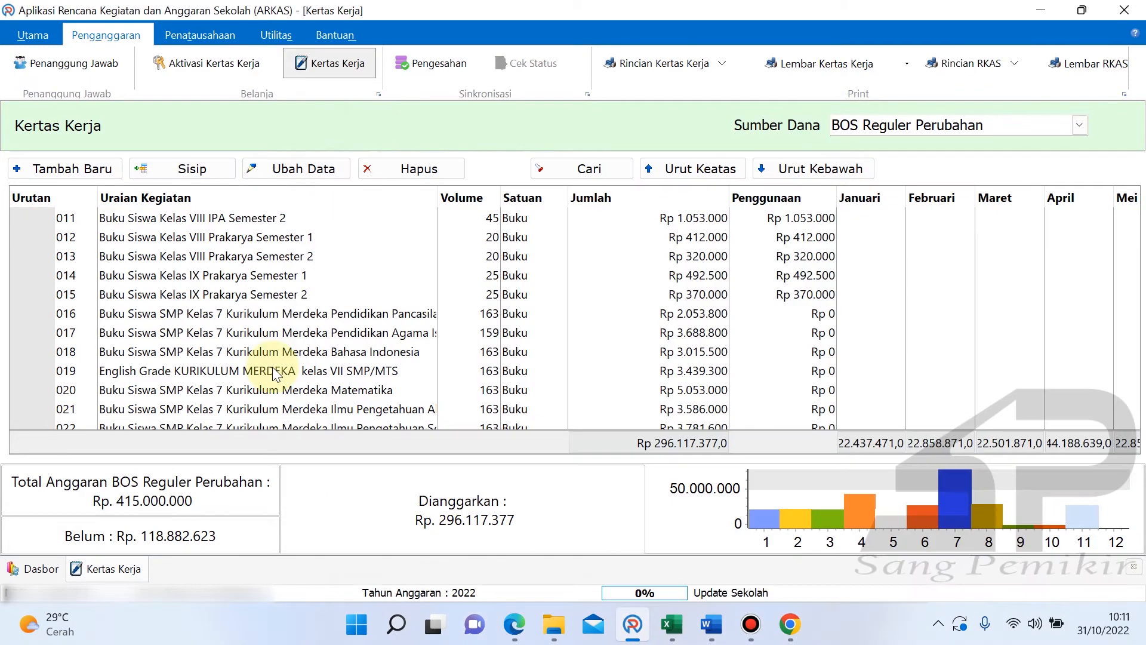
# - Review the newly added Kurikulum Merdeka book entries in the worksheet against the book list in the Excel Perpustakaan sheet
pyautogui.click(271, 371)
pyautogui.scroll(-1, 272, 373)
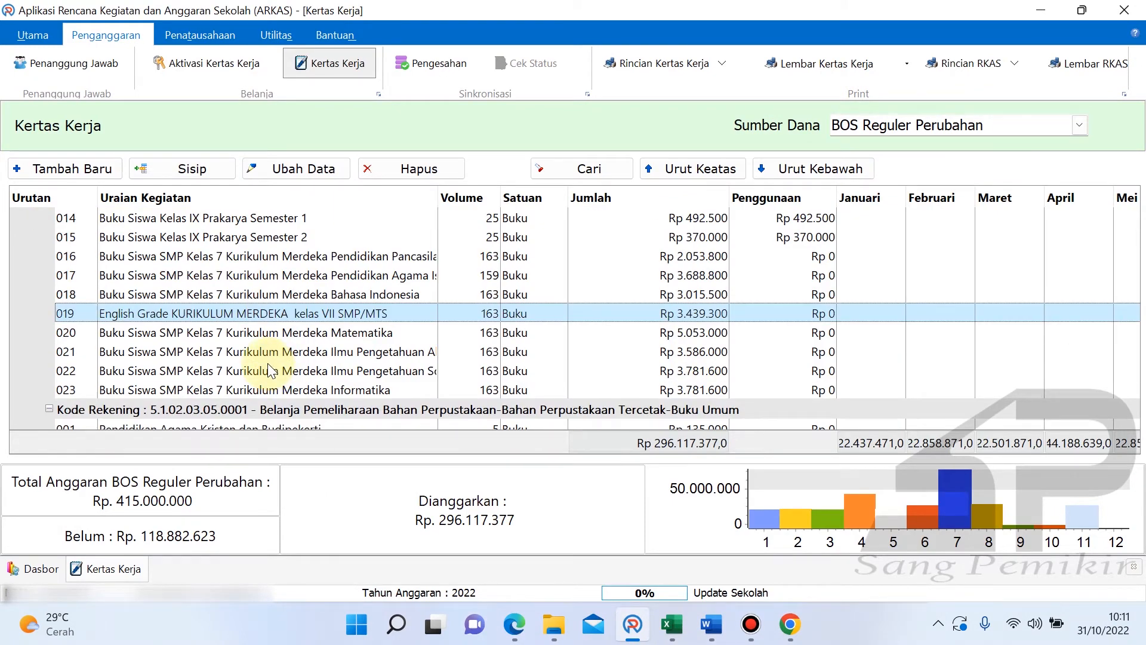
pyautogui.click(248, 277)
pyautogui.click(255, 292)
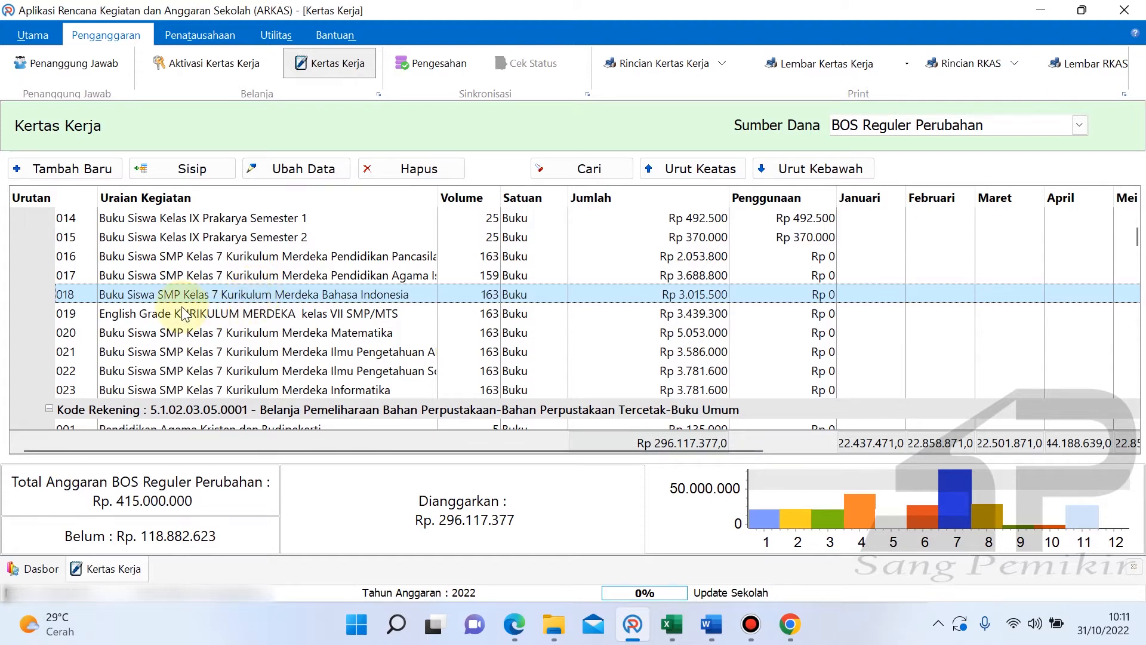
pyautogui.click(673, 625)
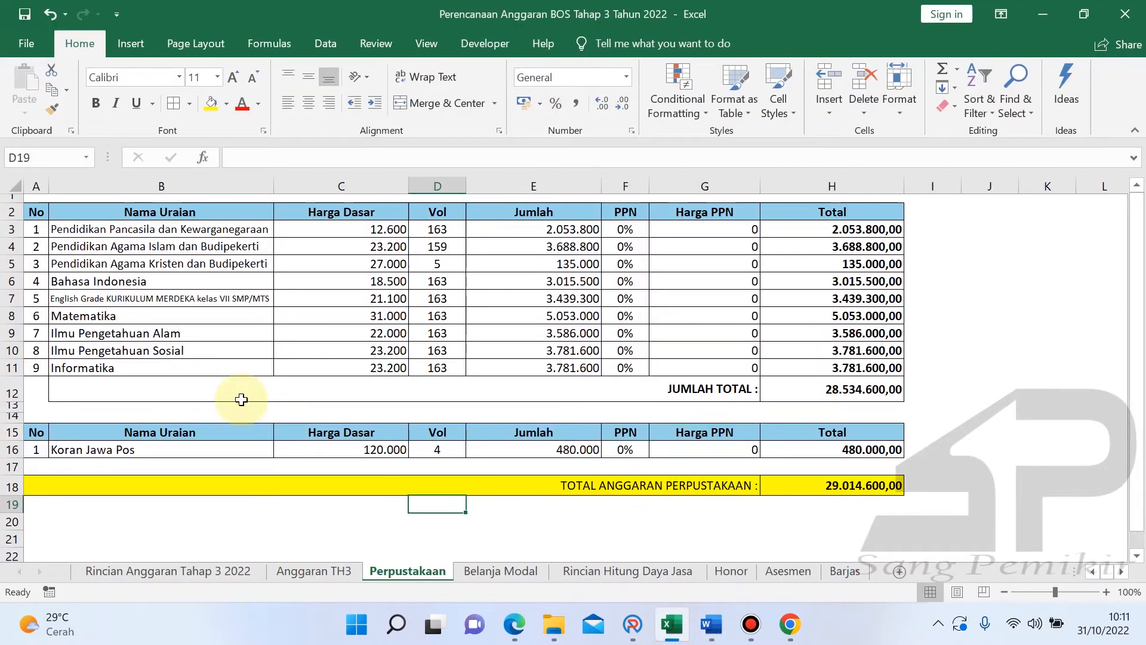
pyautogui.click(238, 395)
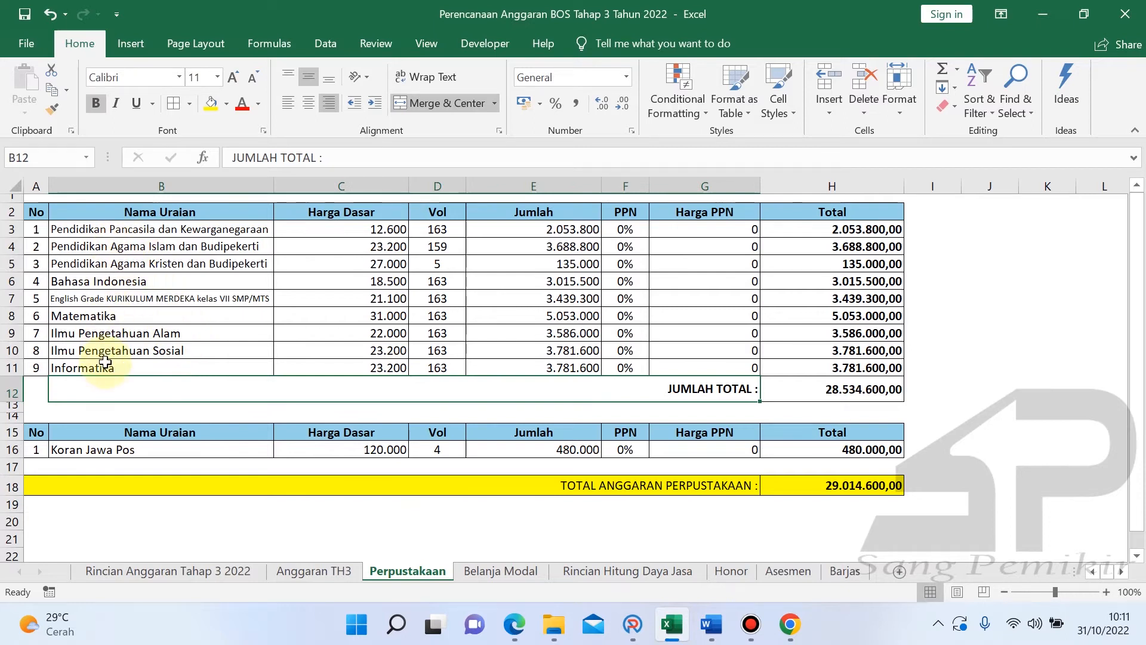
pyautogui.click(133, 232)
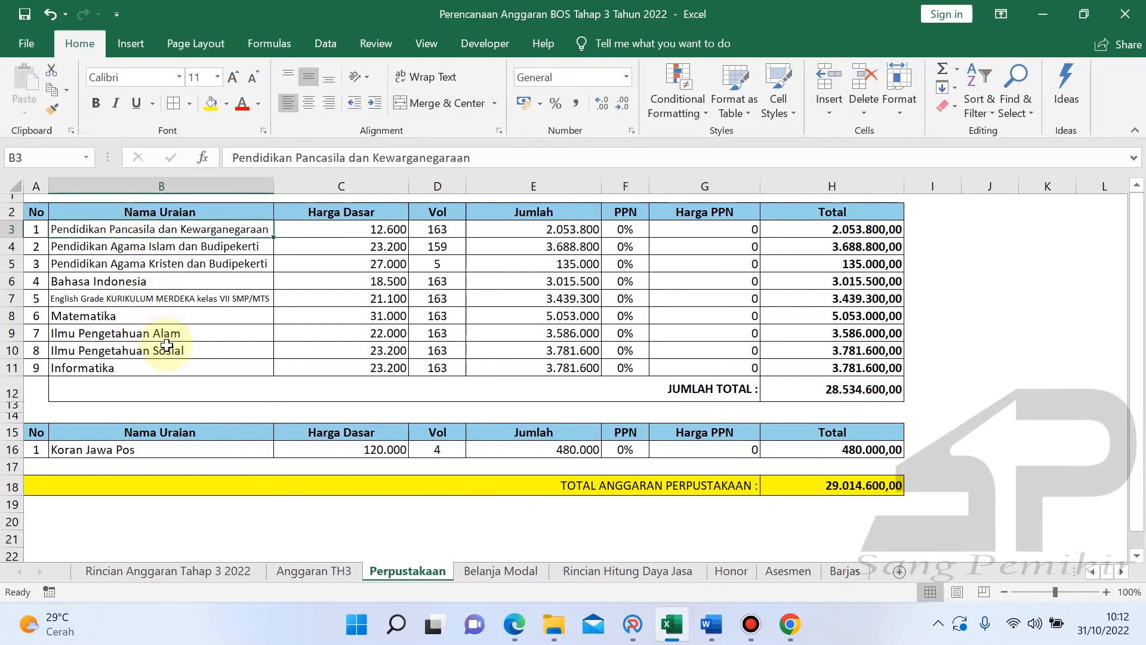
# - Review the nine planned book titles, from Pendidikan Pancasila dan Kewarganegaraan to Informatika, and their total row in the Perpustakaan sheet
pyautogui.click(171, 369)
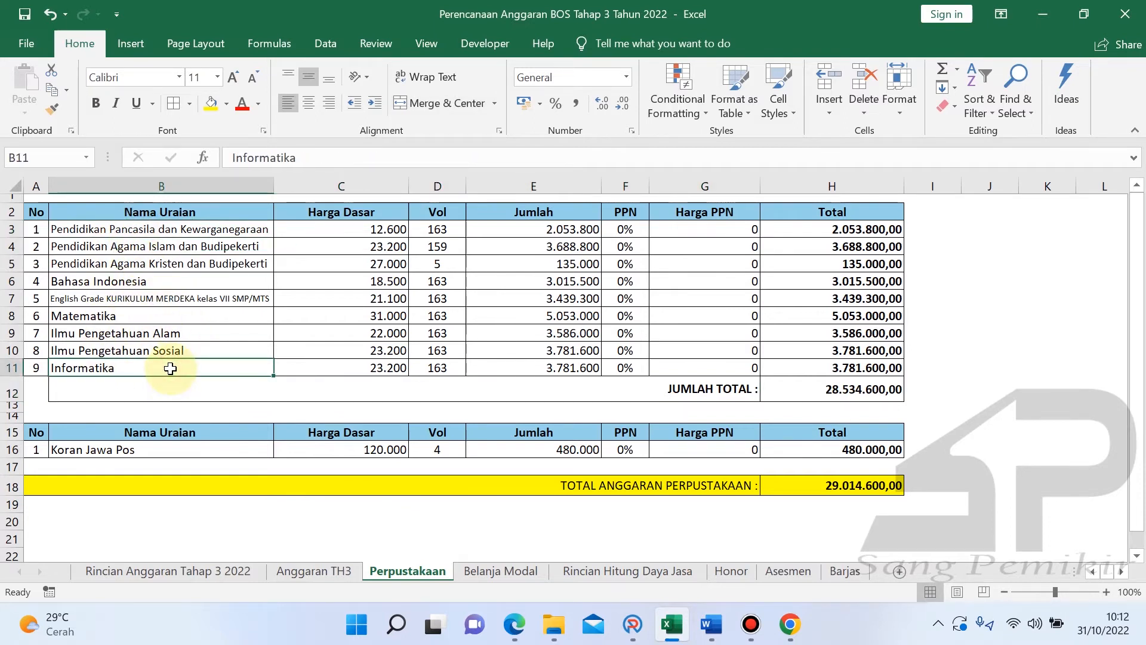
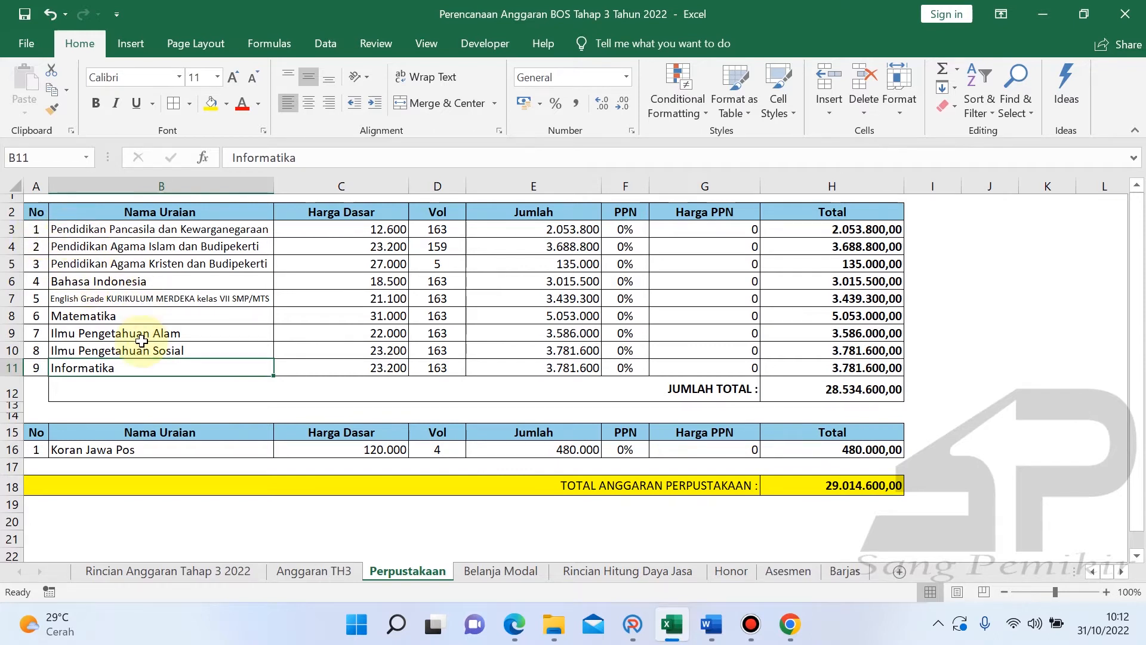
pyautogui.moveTo(36, 229); pyautogui.dragTo(101, 369)
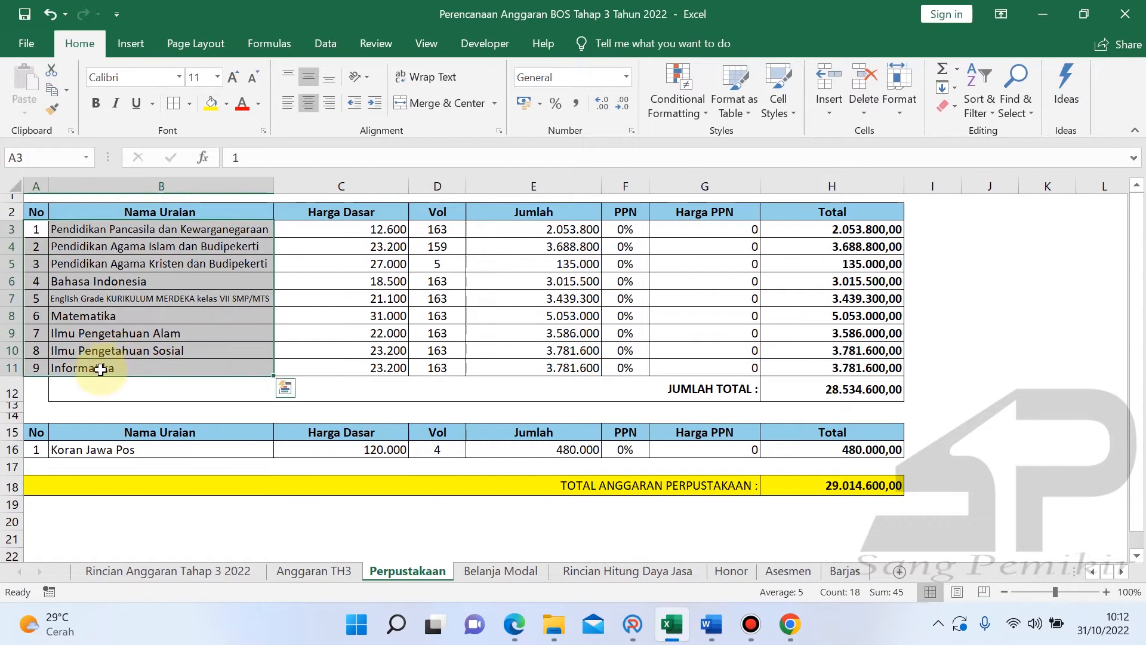
pyautogui.click(96, 397)
pyautogui.click(12, 393)
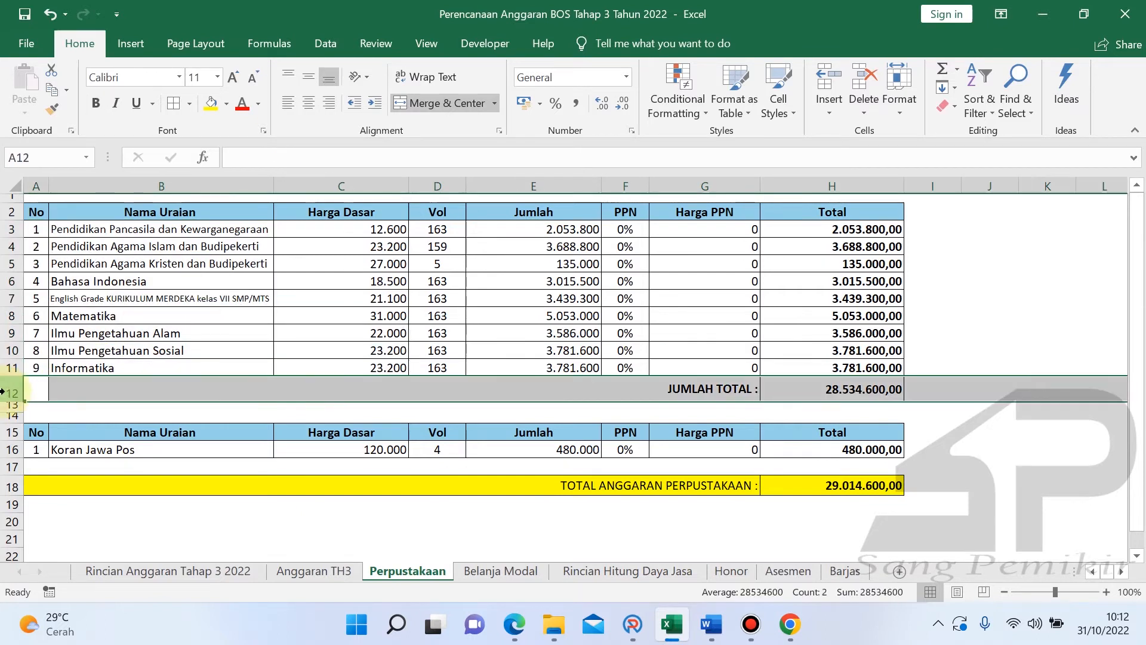
pyautogui.moveTo(36, 229); pyautogui.dragTo(110, 364)
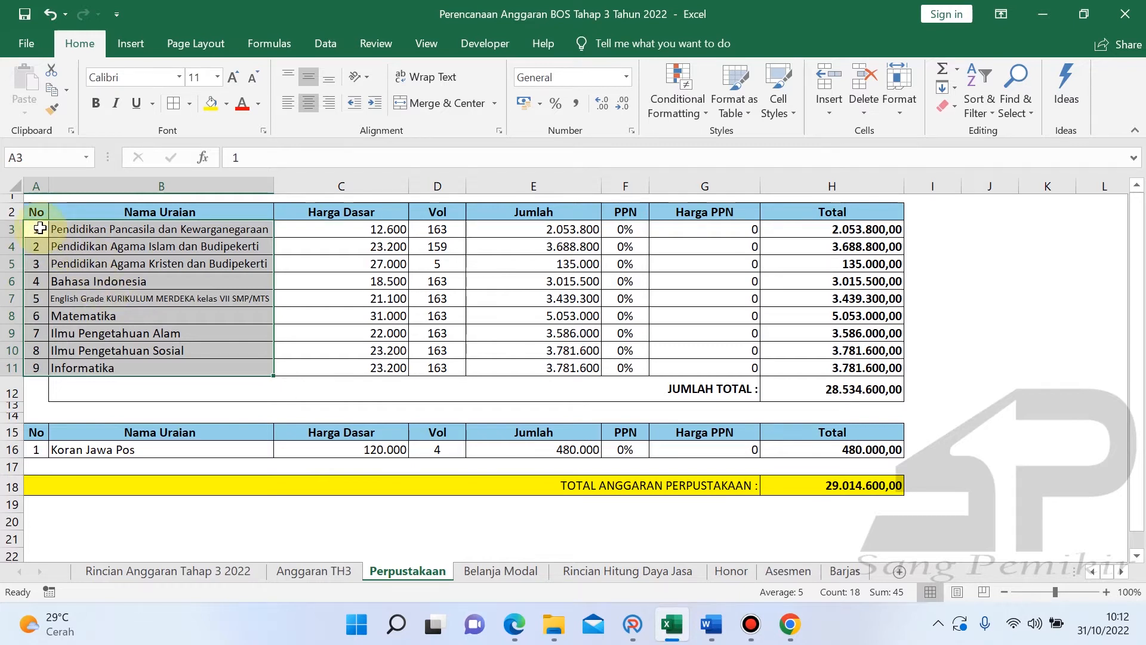
pyautogui.moveTo(39, 228); pyautogui.dragTo(97, 361)
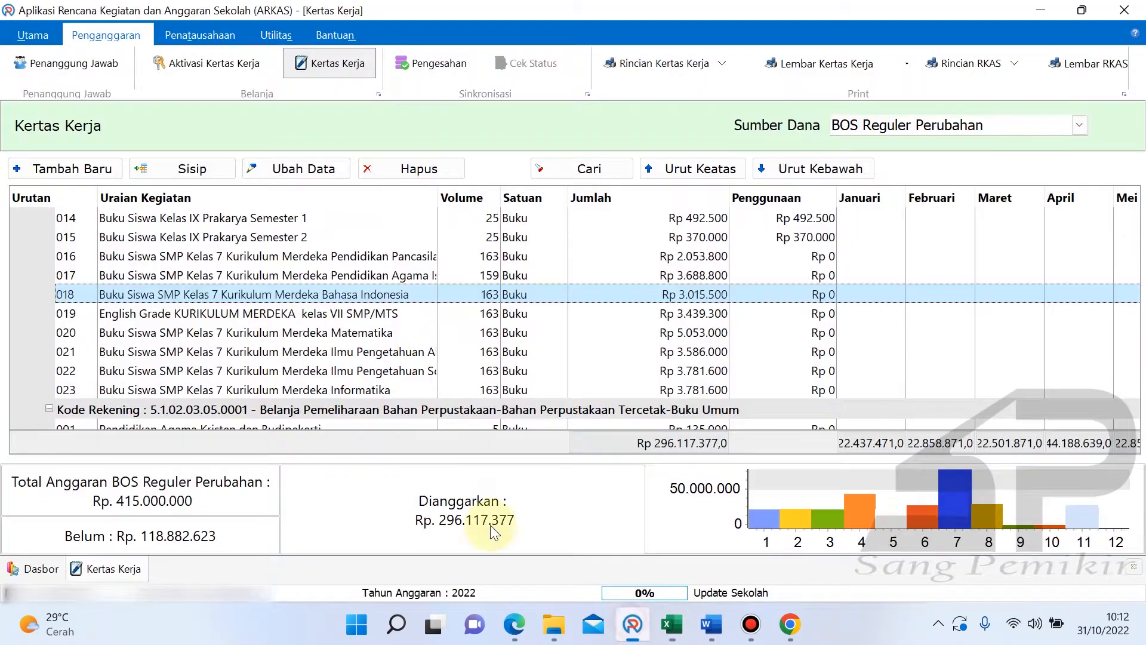
# - Switch to ARKAS and check the Kurikulum Merdeka book entries 016 to 023 and the Pendidikan Agama Kristen dan Budipekerti entry one by one
pyautogui.click(629, 621)
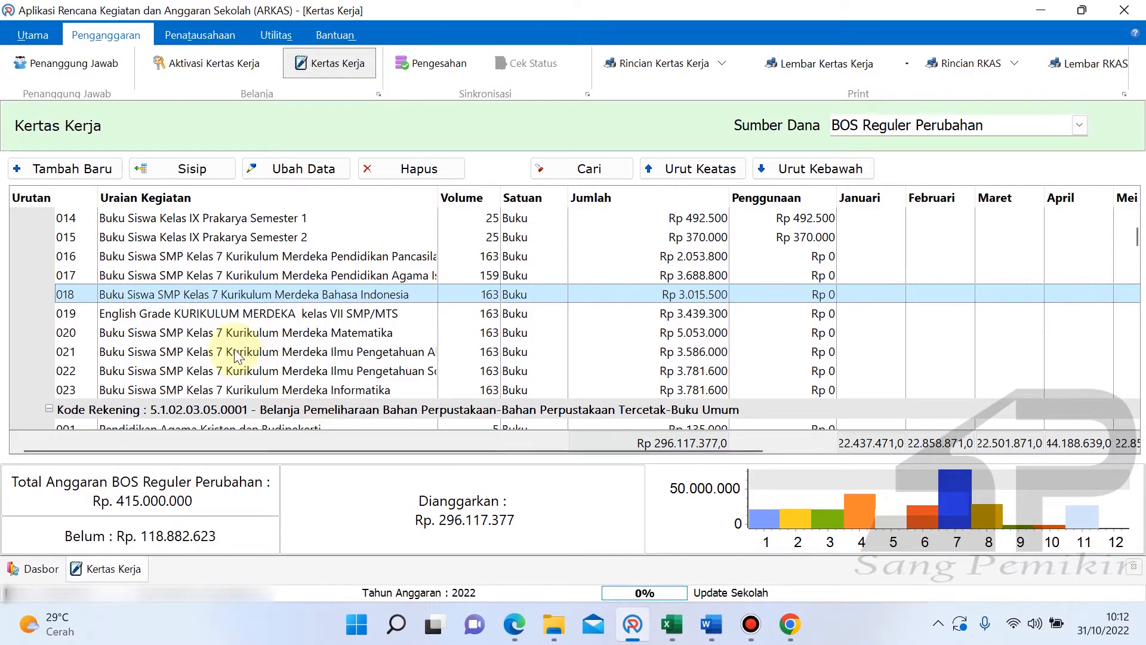
pyautogui.click(319, 257)
pyautogui.click(317, 275)
pyautogui.click(315, 294)
pyautogui.click(312, 313)
pyautogui.click(310, 332)
pyautogui.click(308, 351)
pyautogui.click(308, 371)
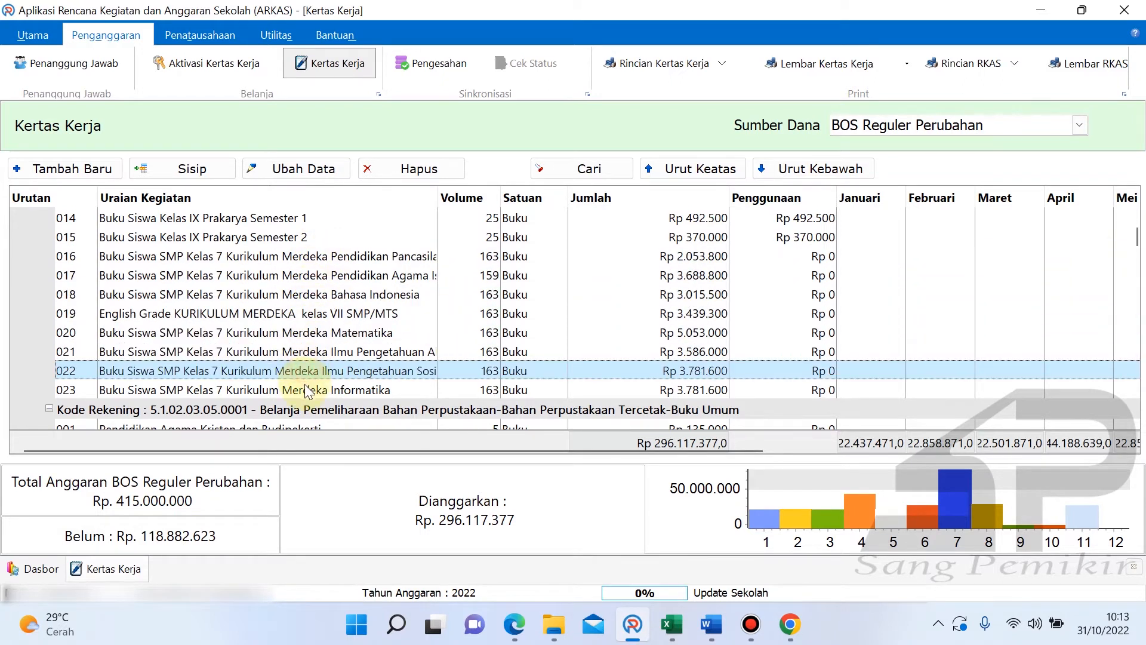
pyautogui.click(306, 390)
pyautogui.scroll(-1, 302, 379)
pyautogui.click(305, 372)
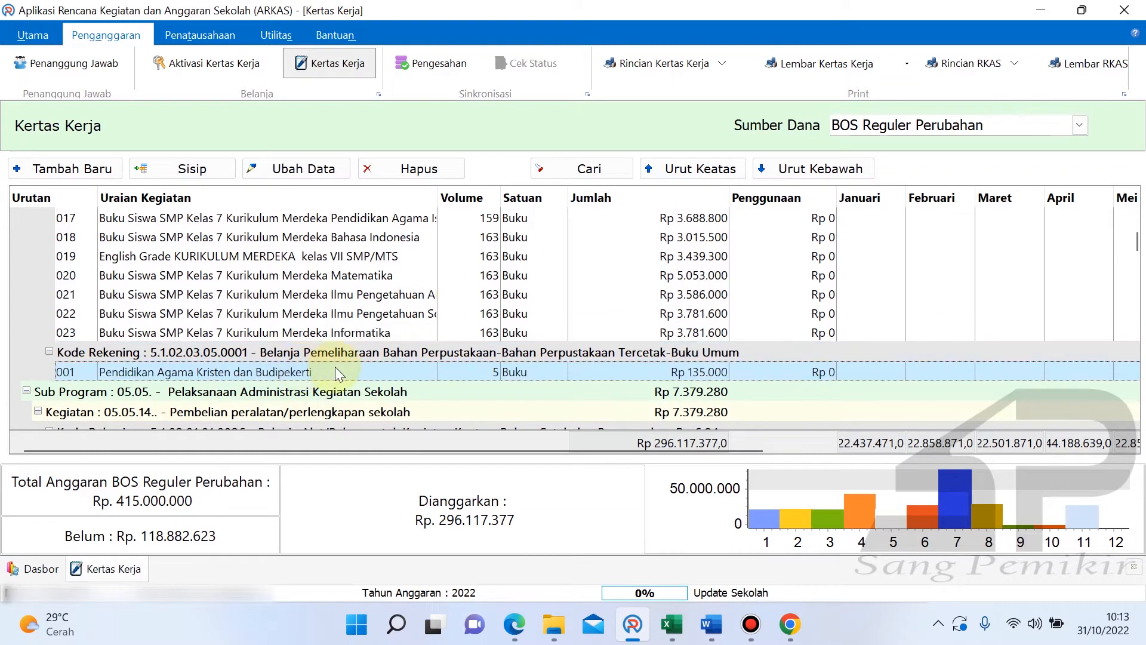
pyautogui.scroll(2, 614, 363)
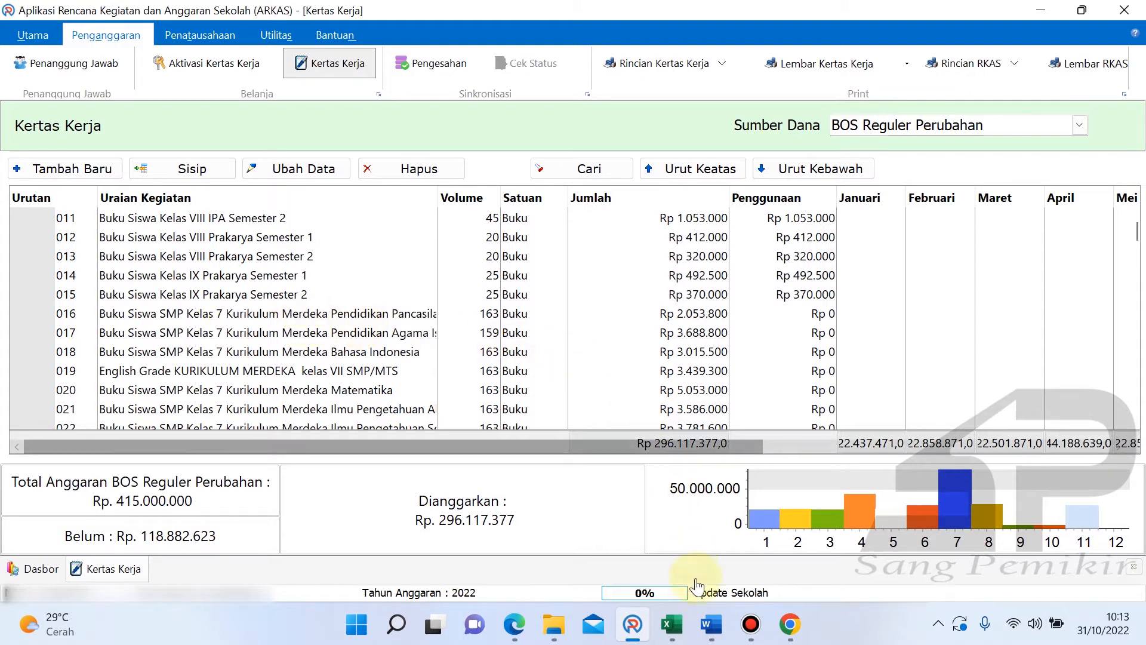
# - Switch to the PEMBAHASAN document in Word, highlight the Kegiatan Perpustakaan topic and return to ARKAS
pyautogui.click(711, 624)
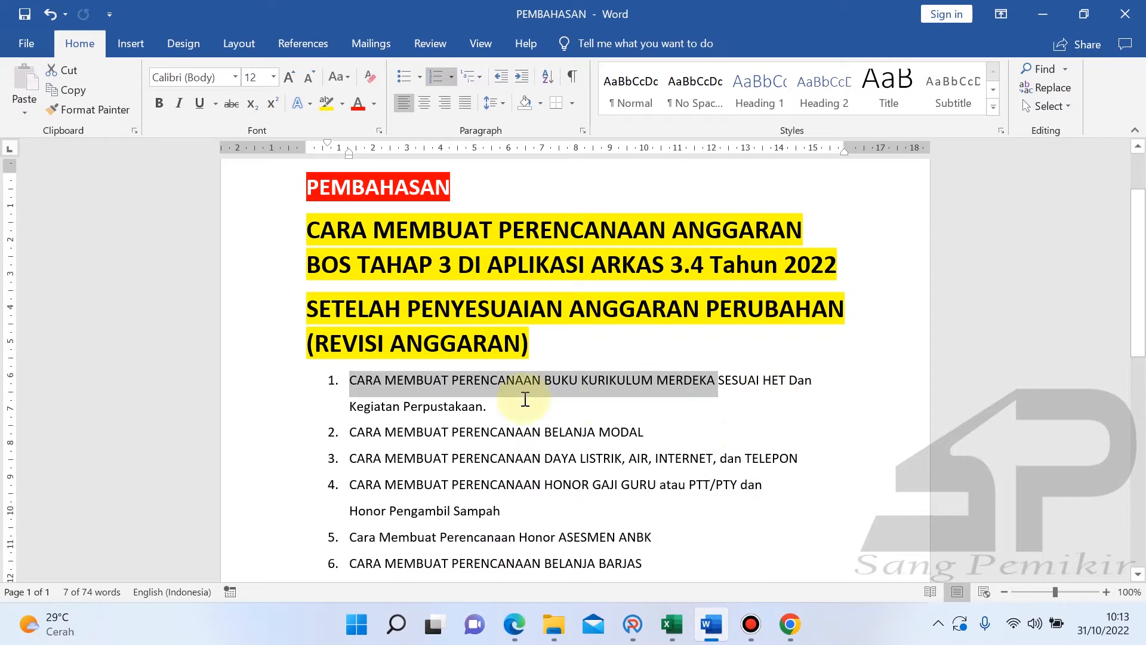
pyautogui.moveTo(351, 411); pyautogui.dragTo(483, 410)
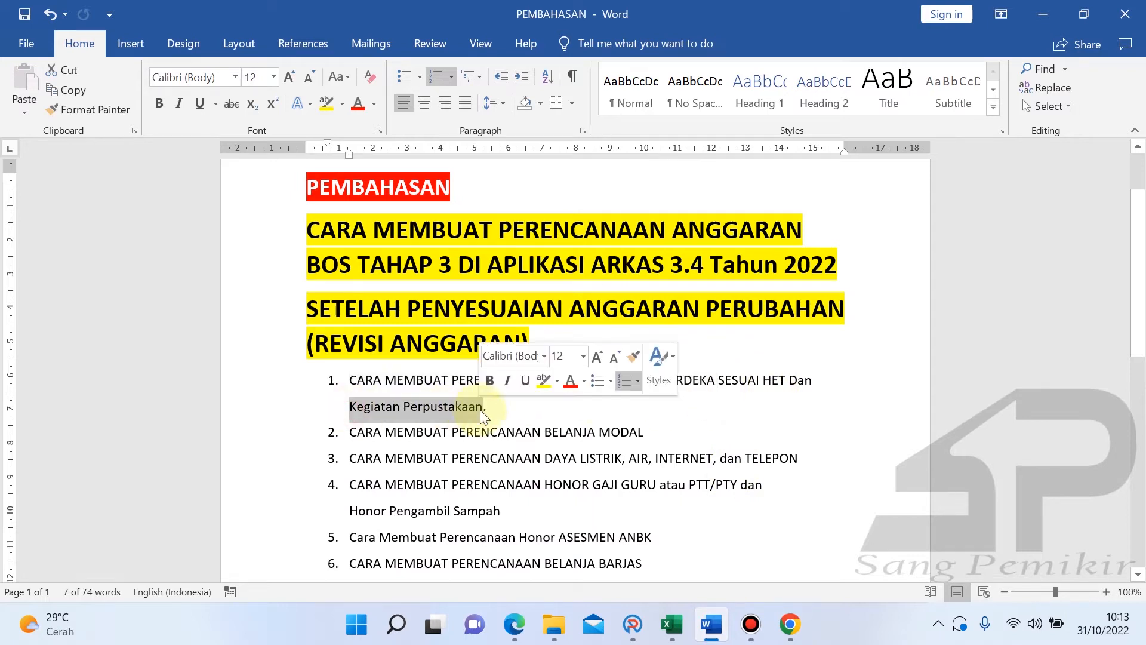
pyautogui.click(630, 624)
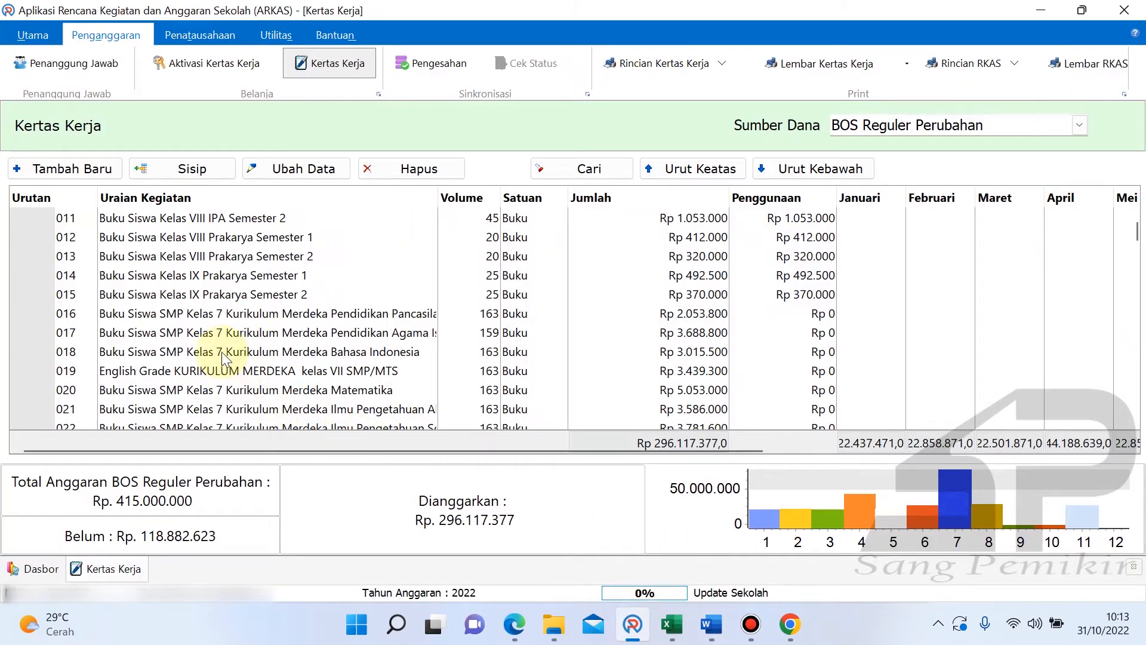
# - Look through the Kertas Kerja for the existing newspaper subscription entry under Pengembangan Perpustakaan
pyautogui.scroll(-1, 223, 354)
pyautogui.scroll(-2, 223, 357)
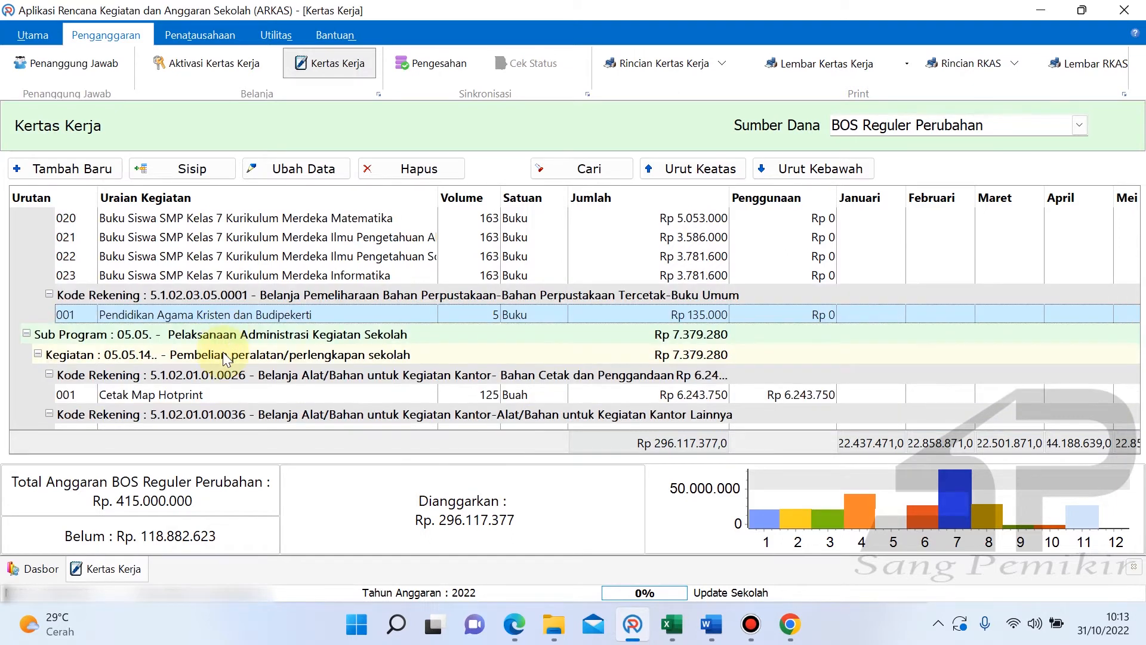
pyautogui.scroll(-2, 225, 358)
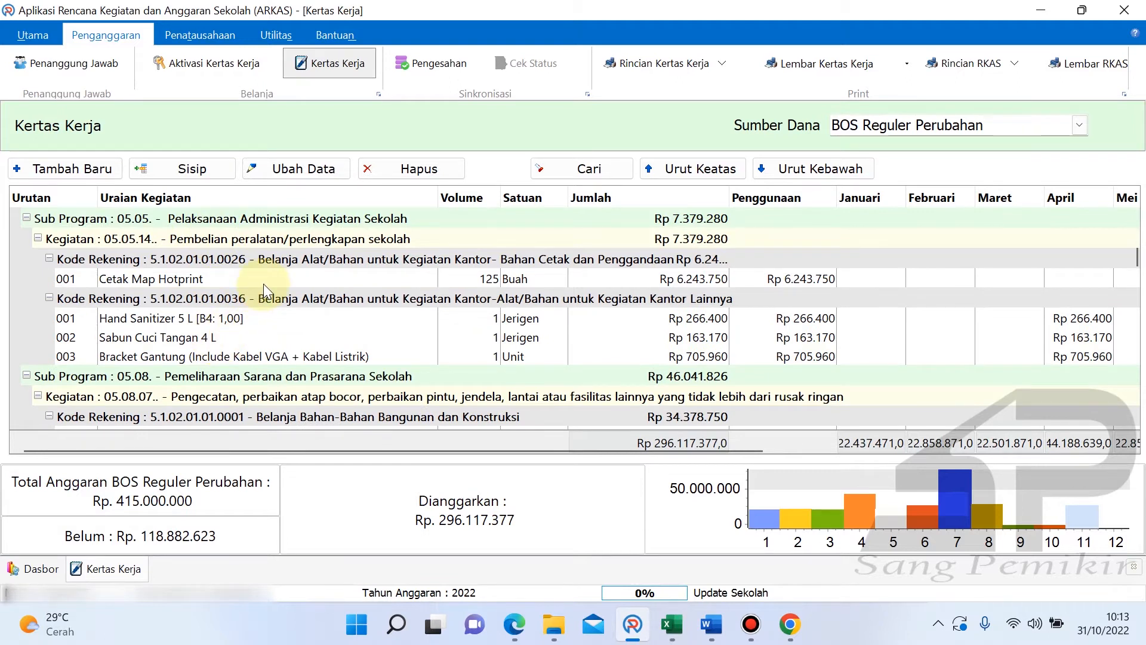
pyautogui.scroll(-2, 263, 287)
pyautogui.scroll(-4, 248, 301)
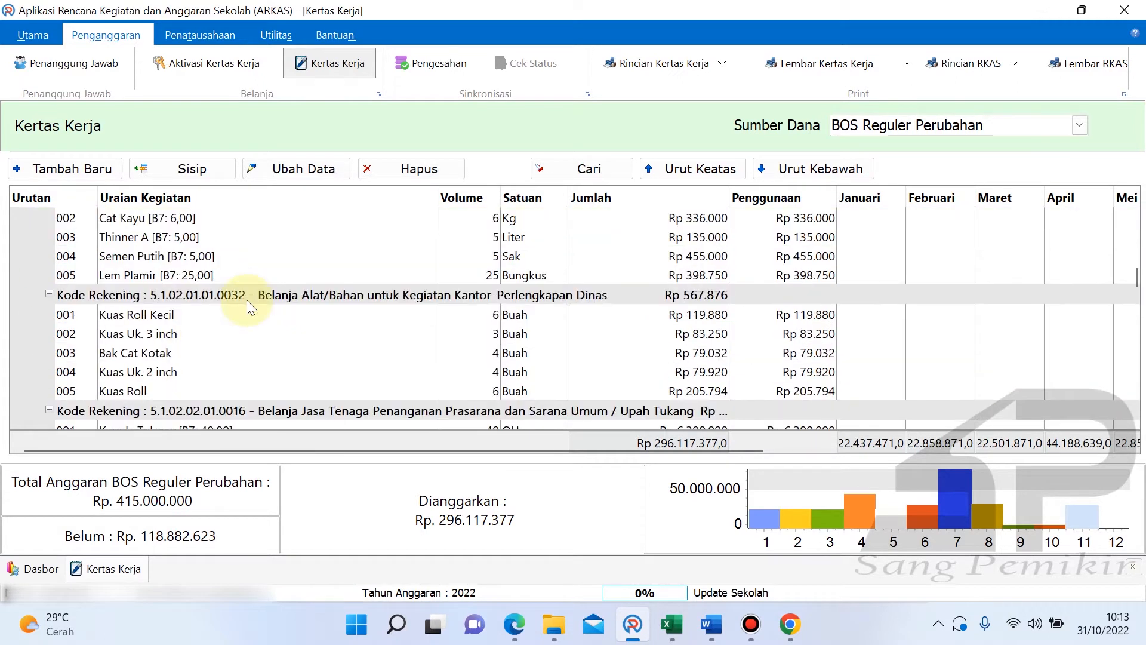
pyautogui.scroll(-3, 246, 299)
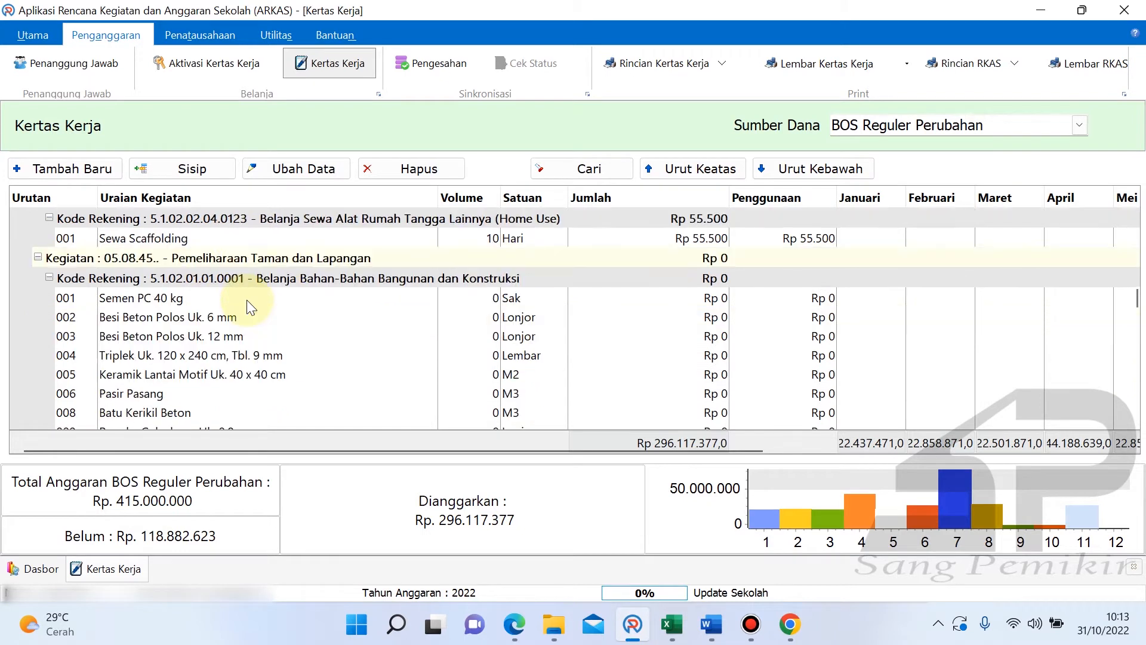
pyautogui.scroll(-4, 247, 303)
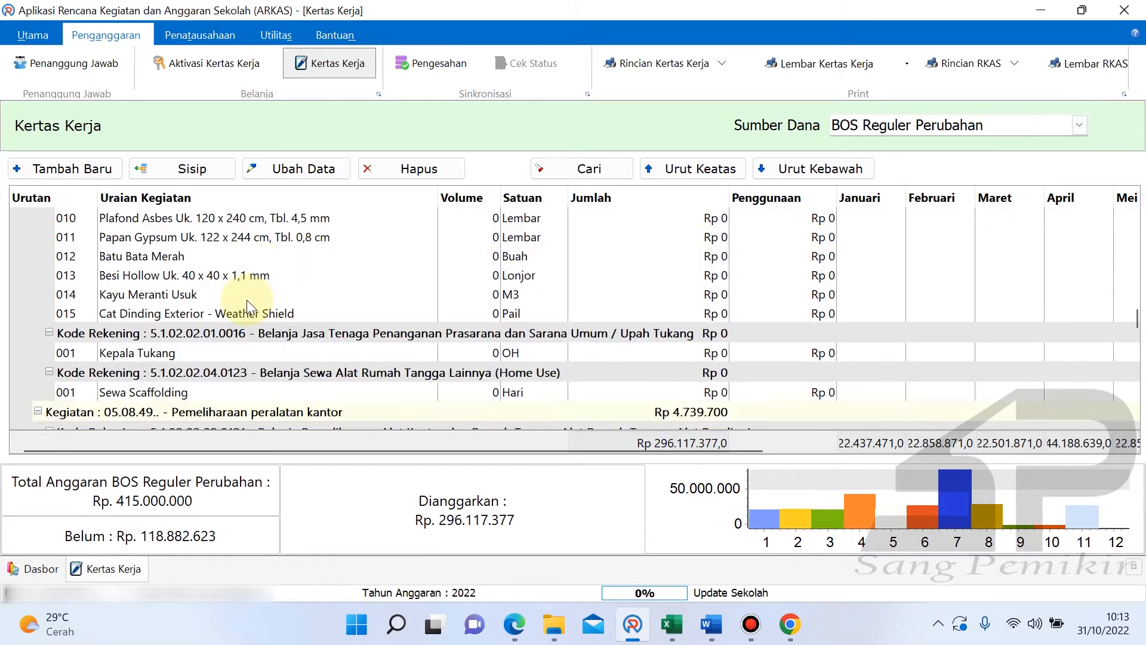
pyautogui.scroll(-4, 246, 300)
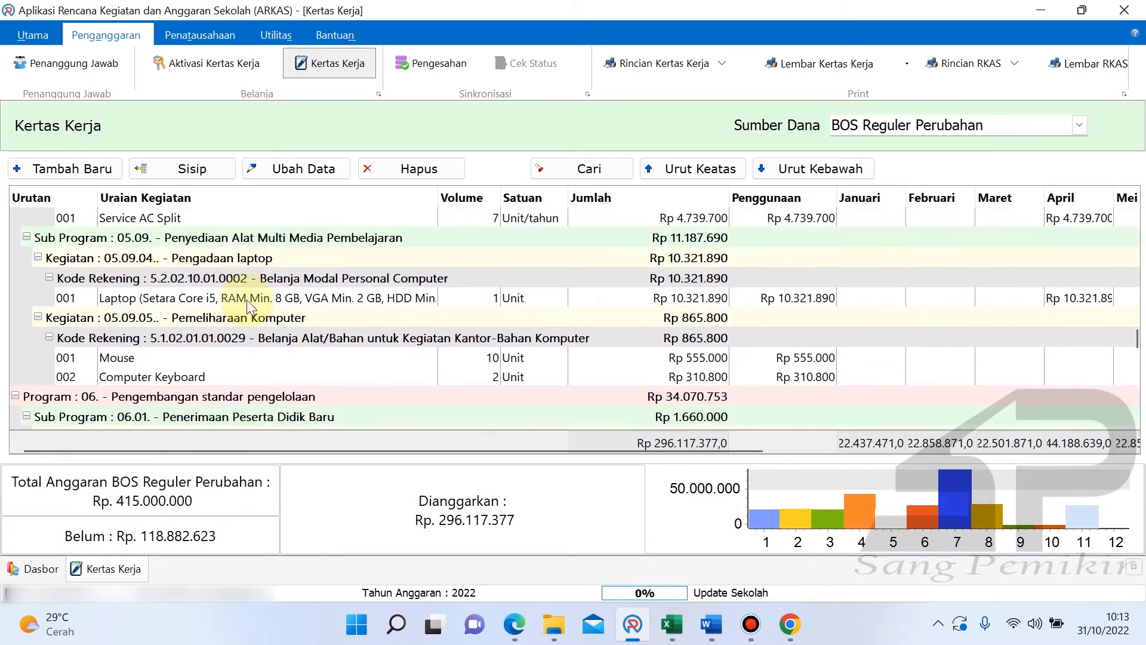
pyautogui.scroll(-3, 246, 300)
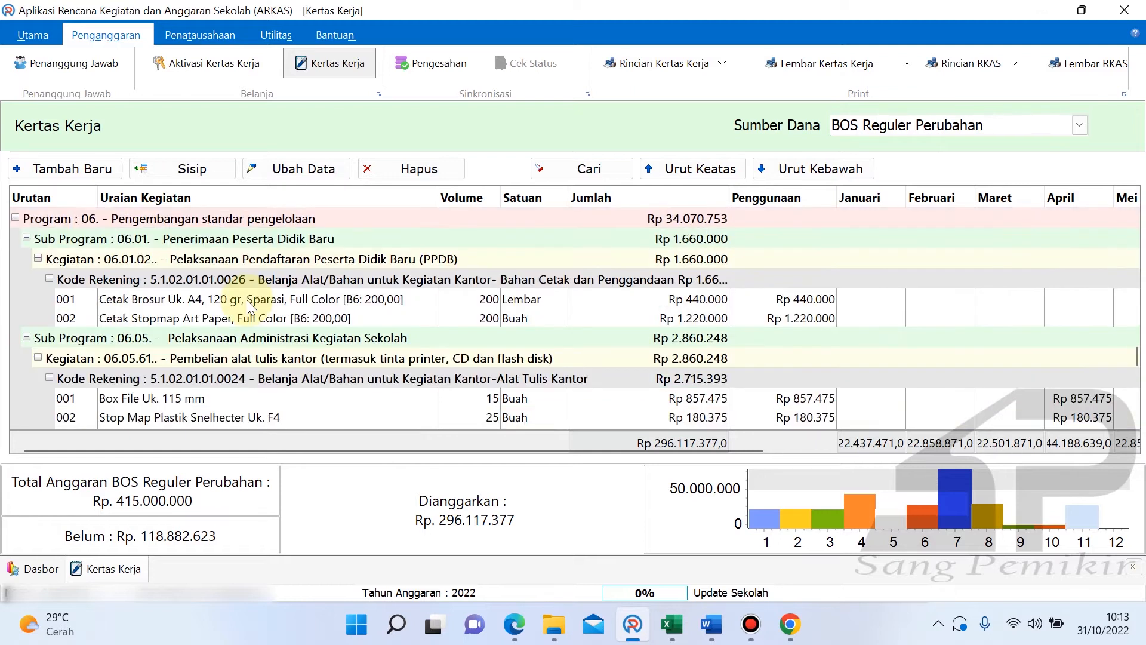
pyautogui.scroll(-6, 246, 304)
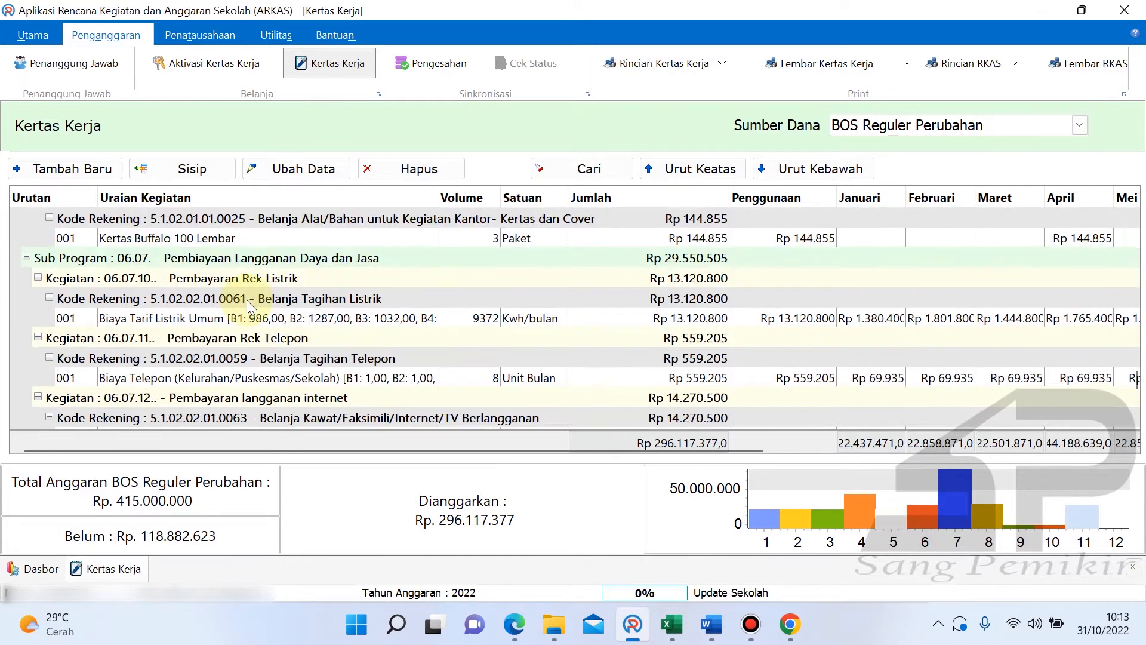
pyautogui.scroll(-3, 247, 303)
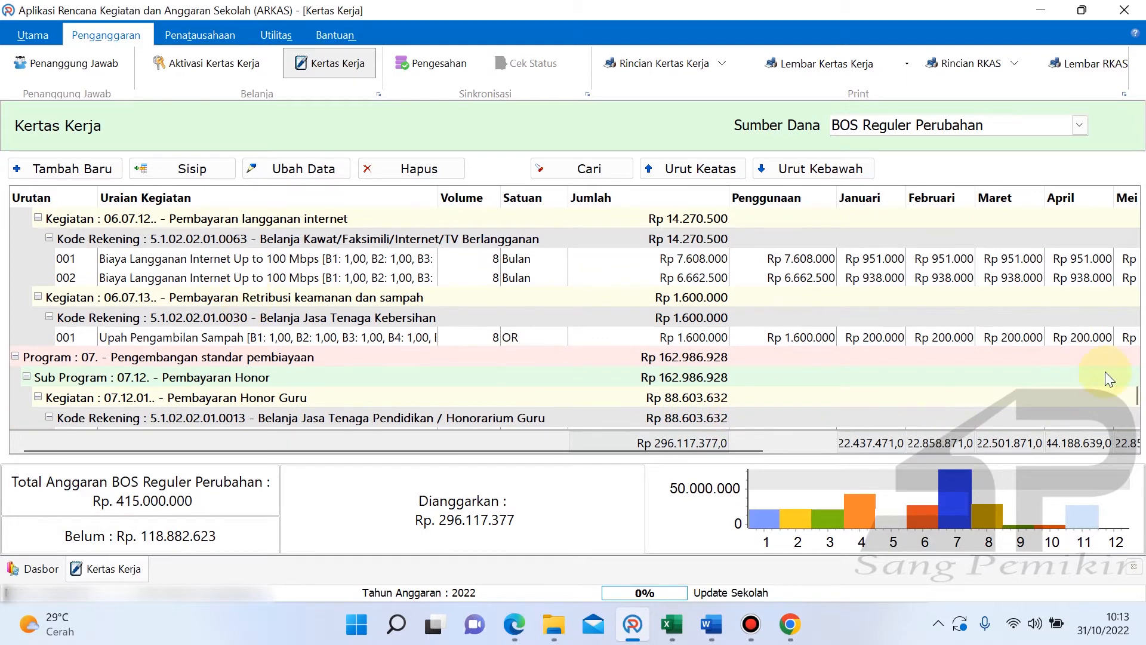
pyautogui.moveTo(1133, 399); pyautogui.dragTo(1128, 205)
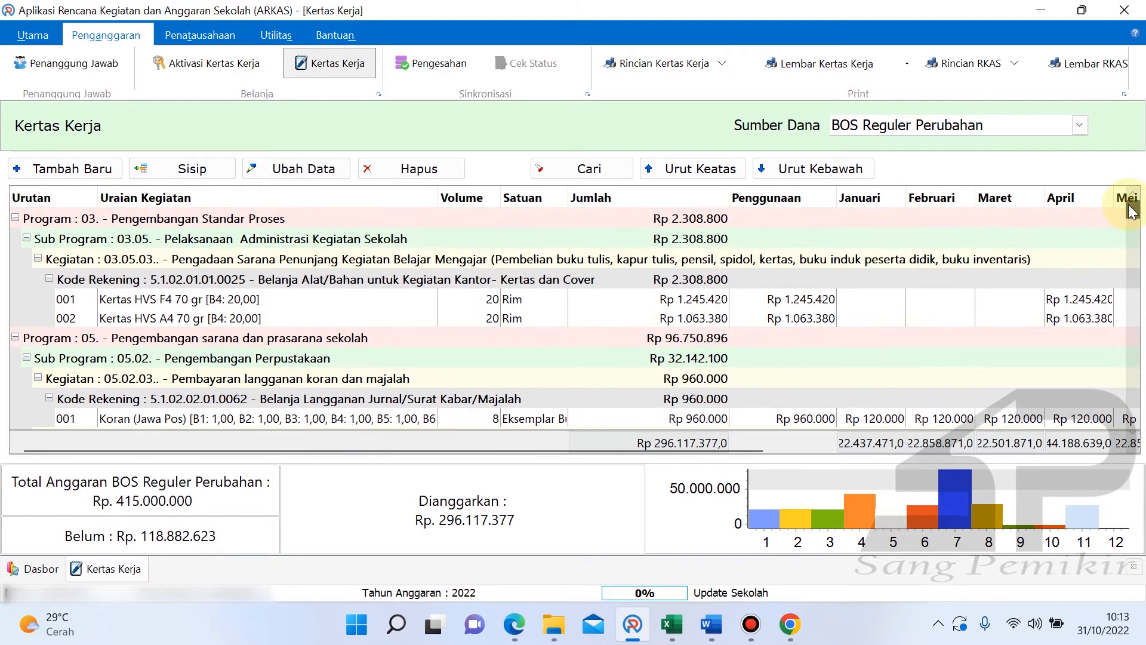
pyautogui.click(310, 418)
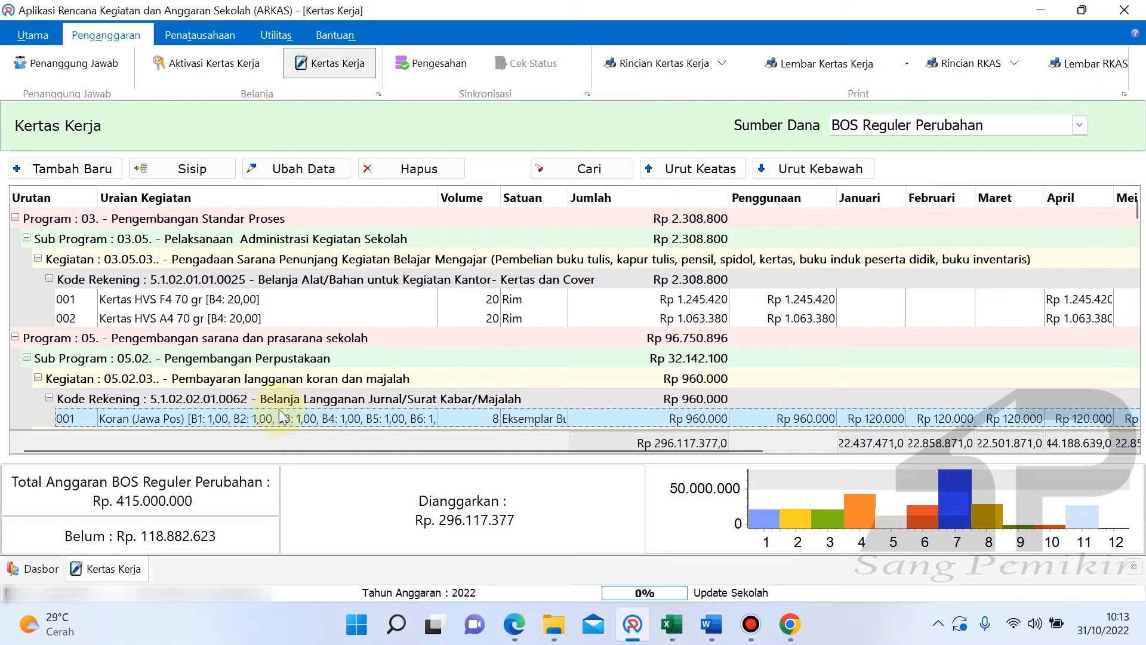
pyautogui.doubleClick(330, 416)
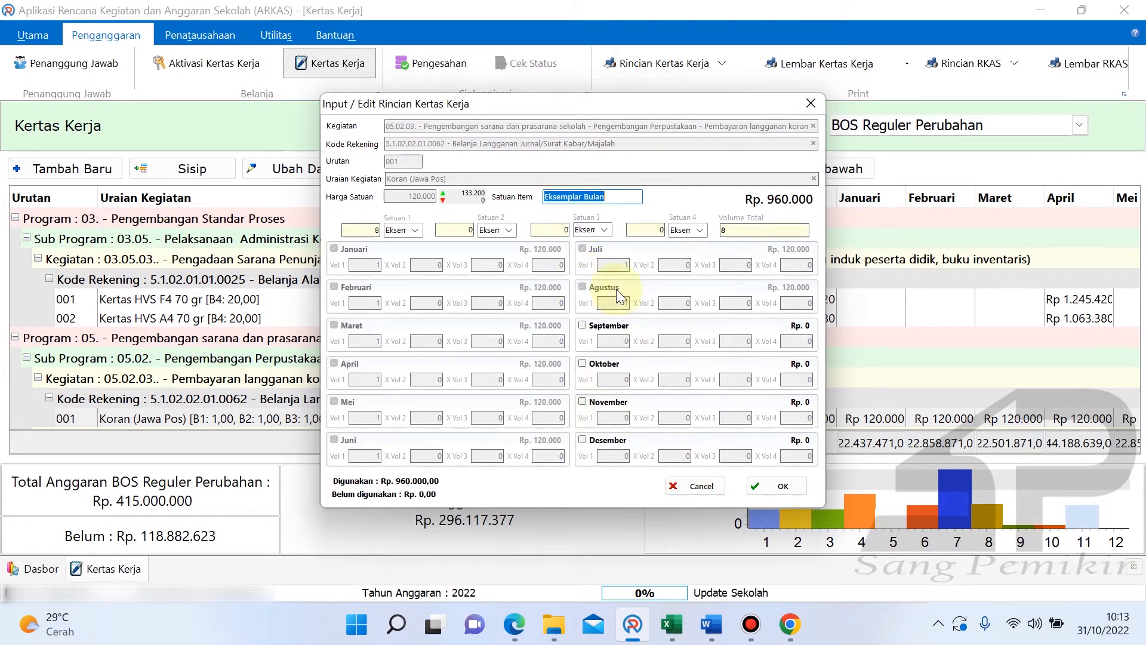
pyautogui.click(603, 325)
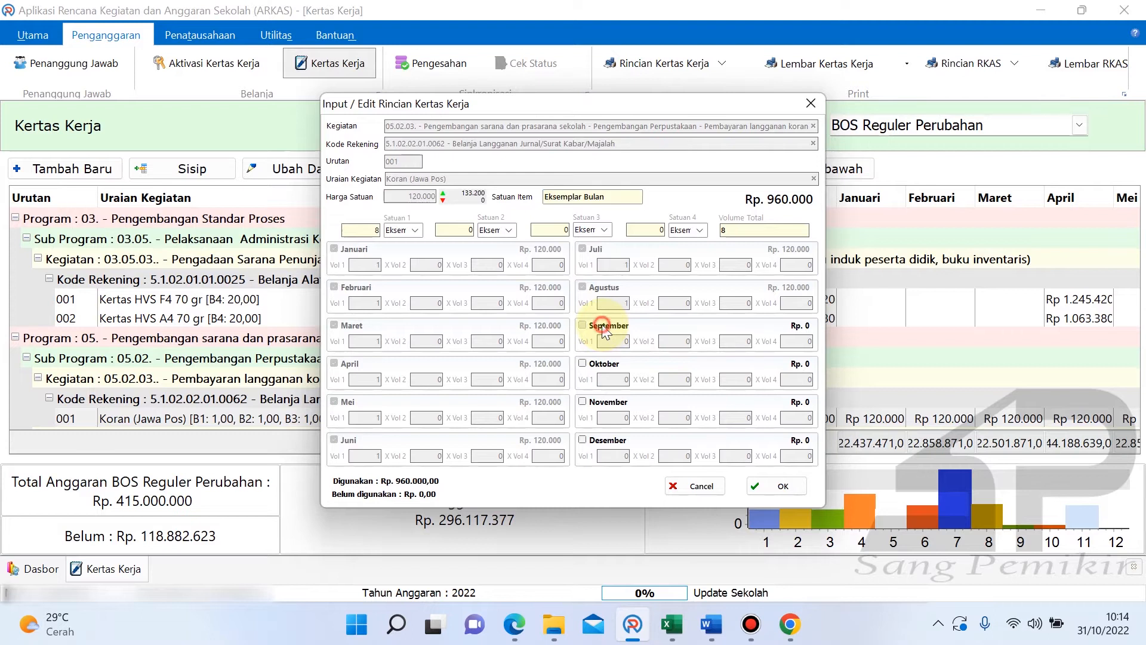
pyautogui.click(587, 362)
pyautogui.click(581, 402)
pyautogui.click(583, 439)
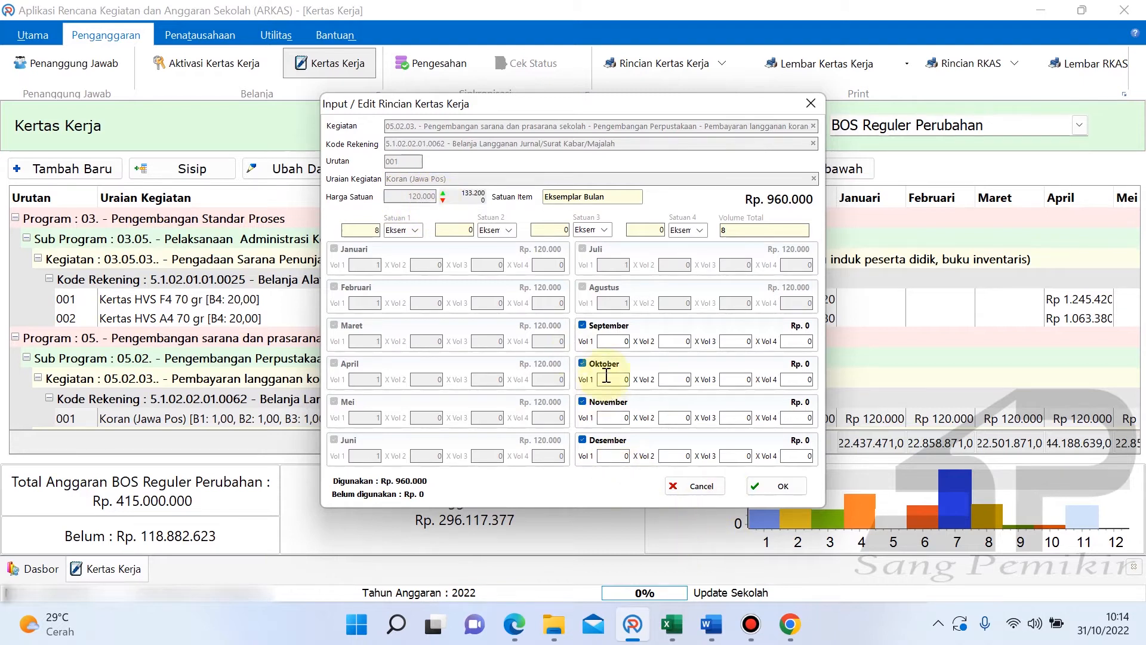
pyautogui.click(694, 485)
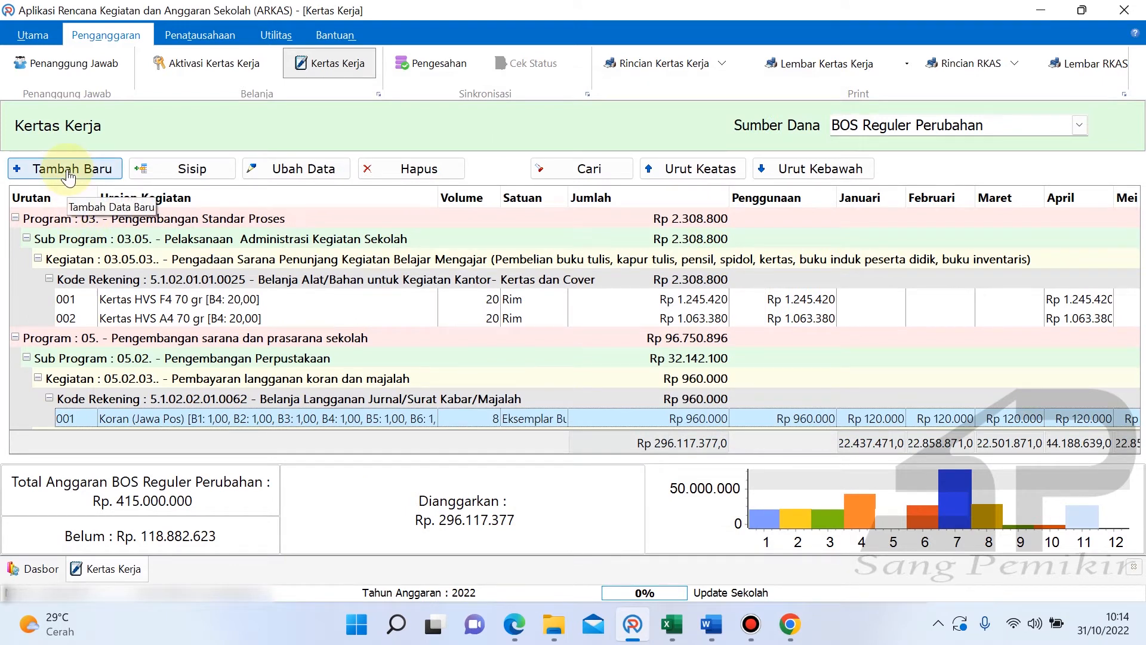
# - Start a new budget detail with activity 05.02.03 Pembayaran langganan koran dan majalah and account code 5.1.02.02.01.0062 Belanja Langganan Jurnal/Surat Kabar/Majalah
pyautogui.click(69, 173)
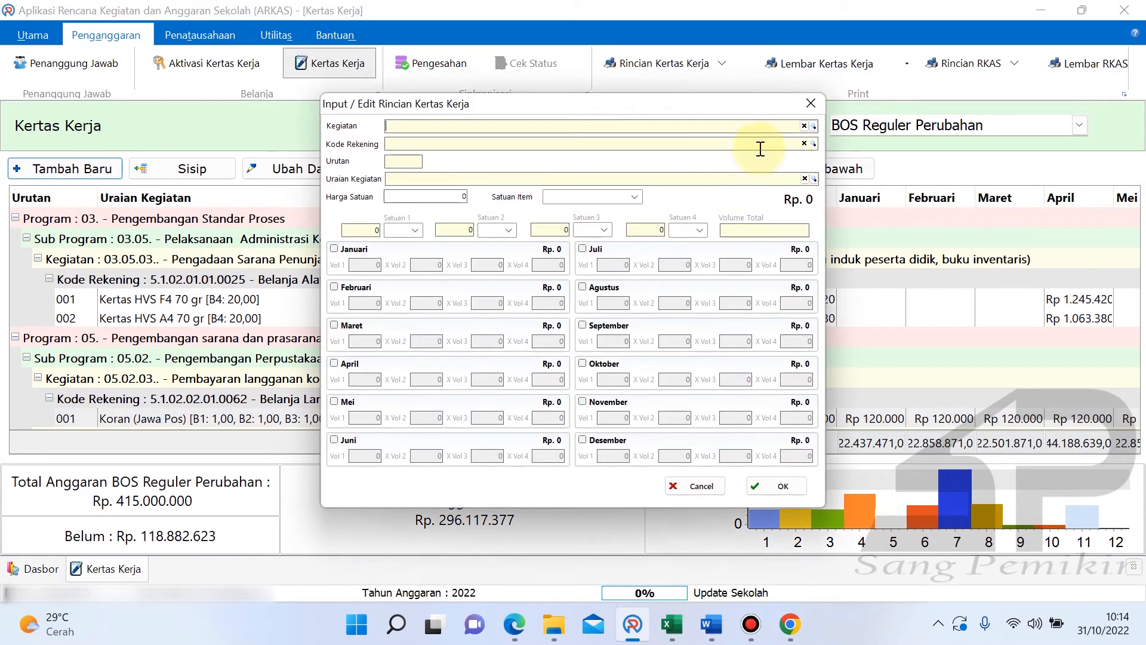
pyautogui.click(814, 127)
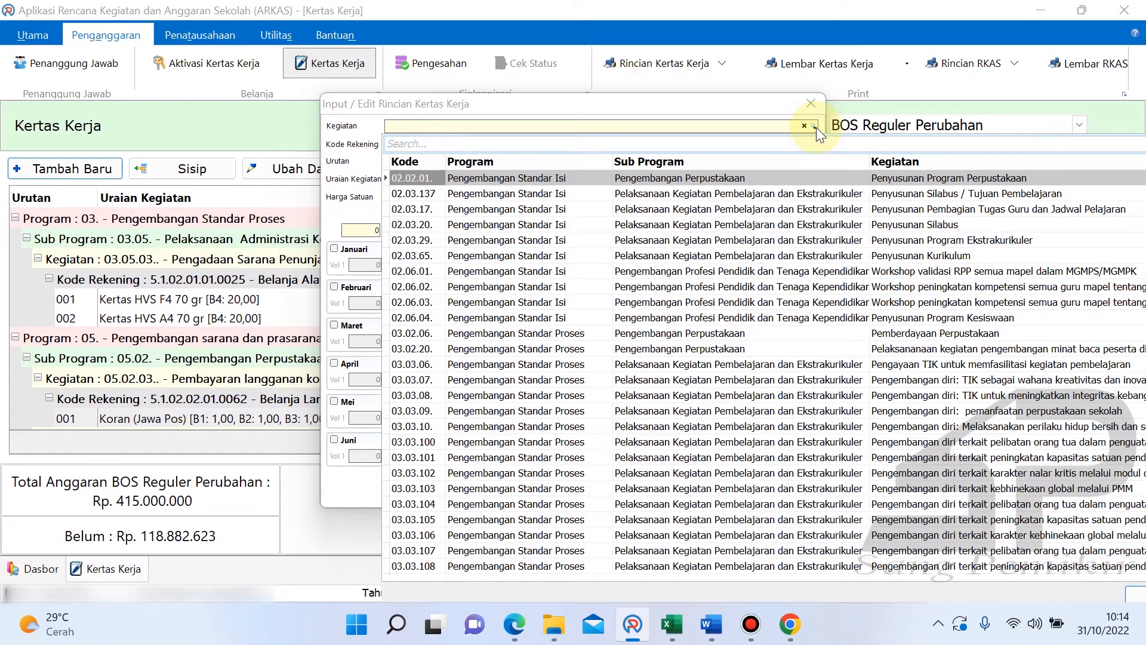
pyautogui.write('kor')
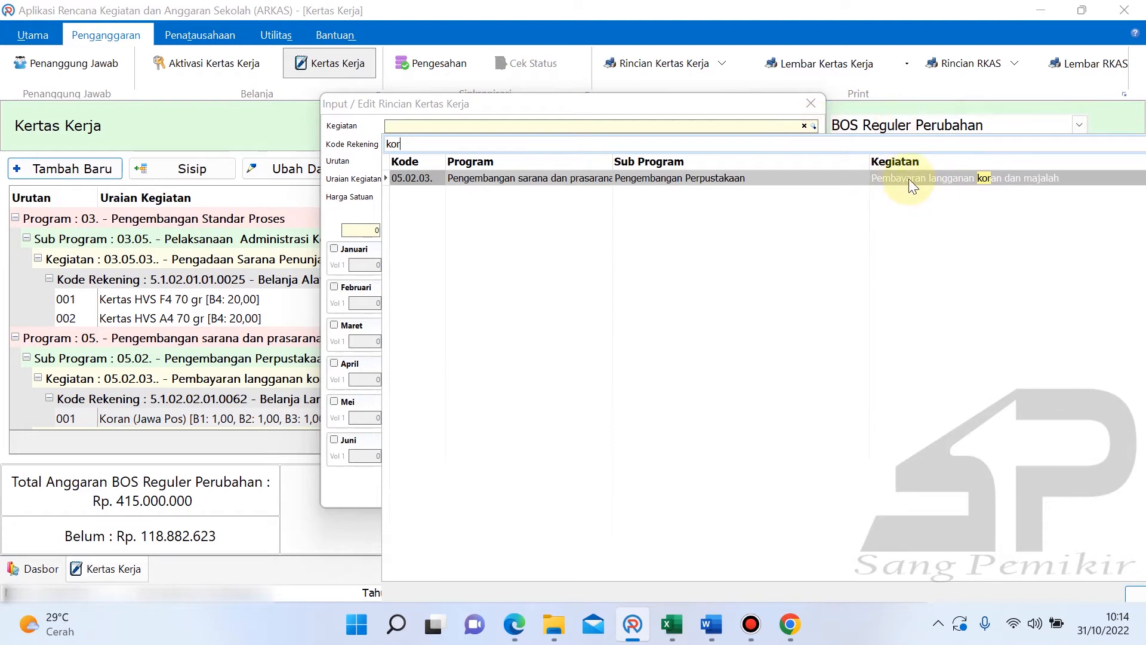
pyautogui.click(994, 174)
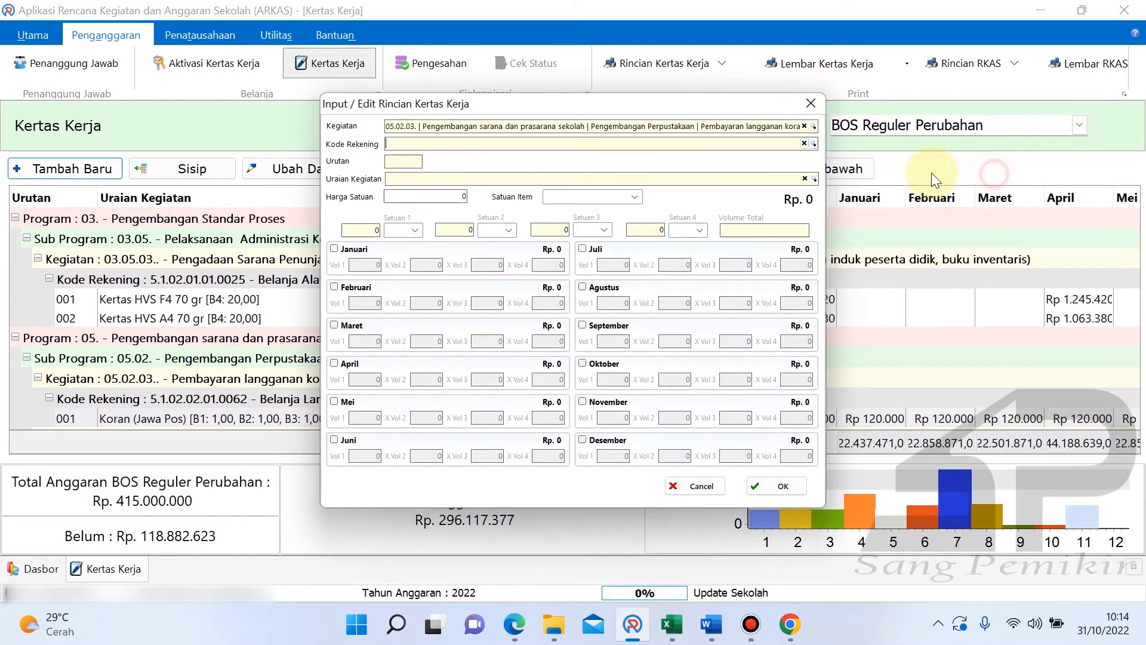
pyautogui.click(813, 144)
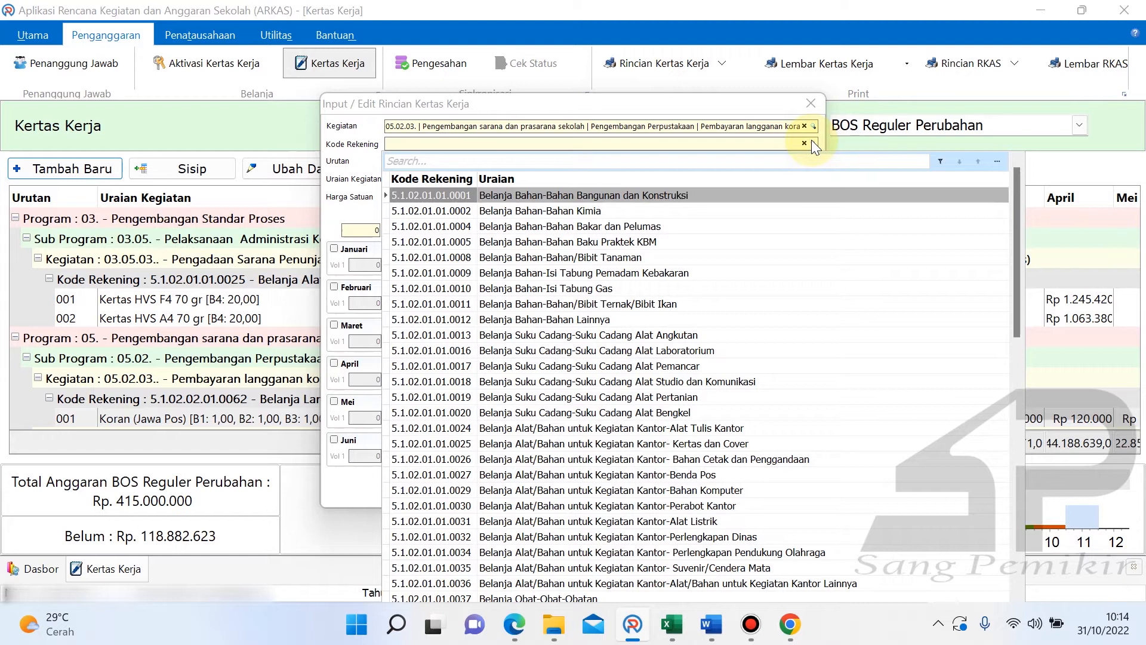
pyautogui.write('surat')
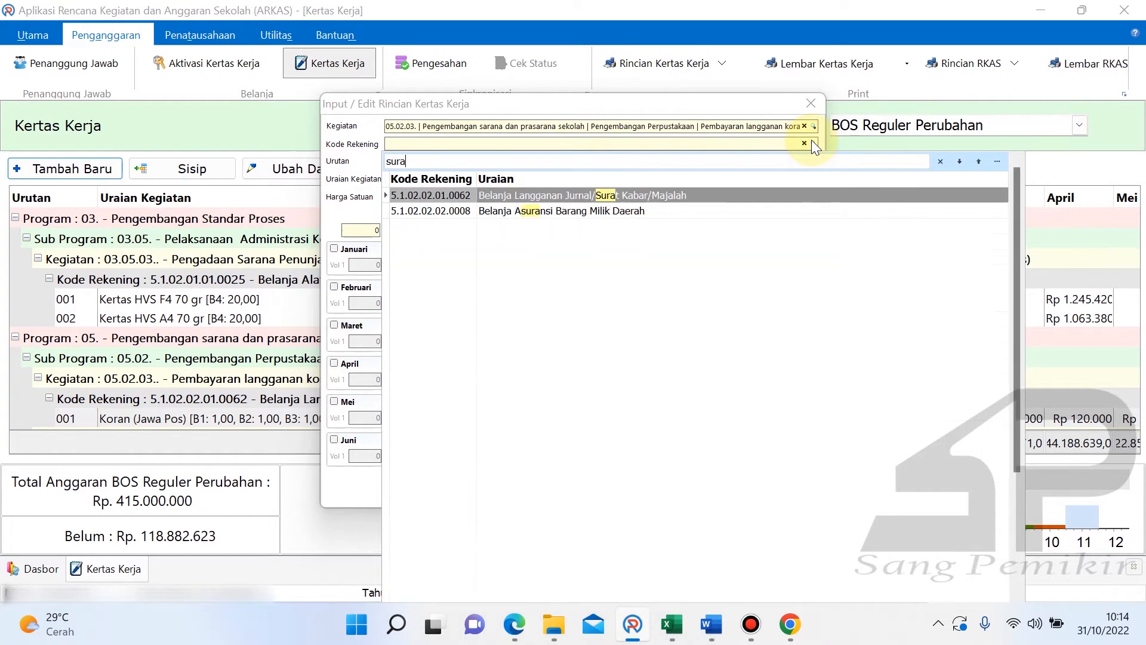
pyautogui.doubleClick(686, 194)
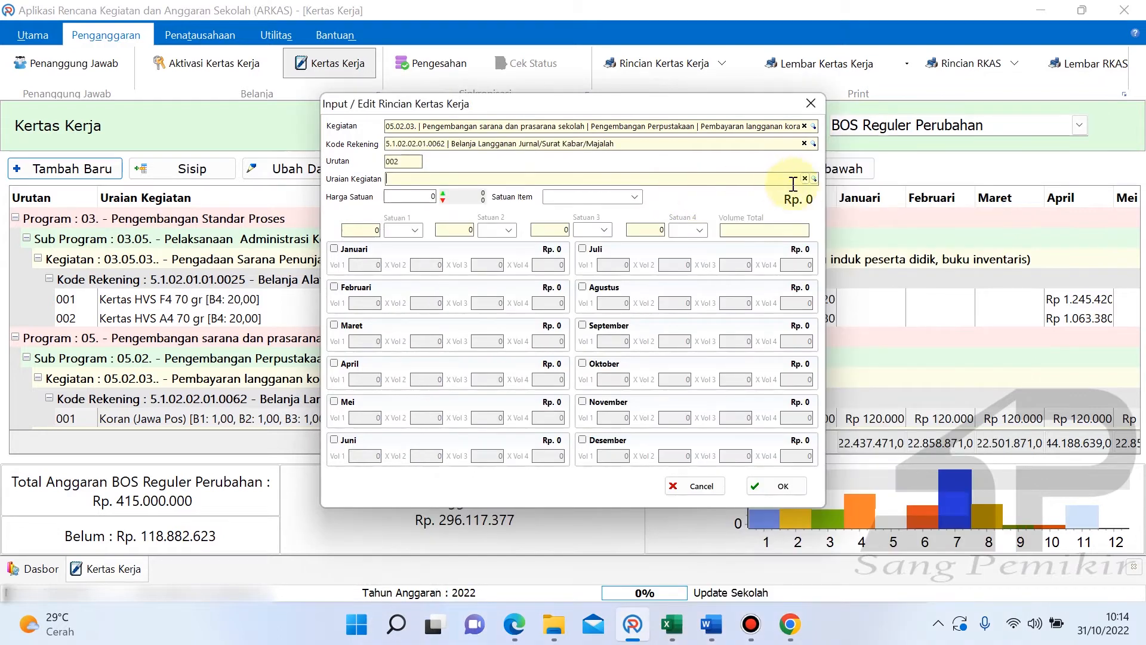
pyautogui.click(814, 180)
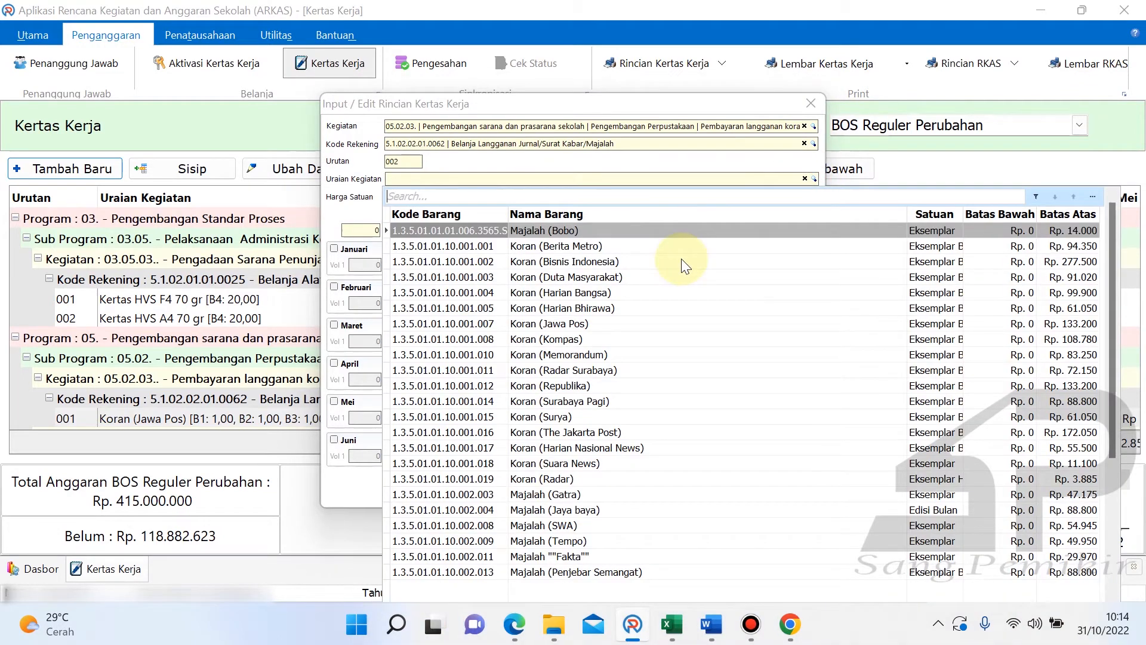
pyautogui.moveTo(1109, 217); pyautogui.dragTo(1107, 232)
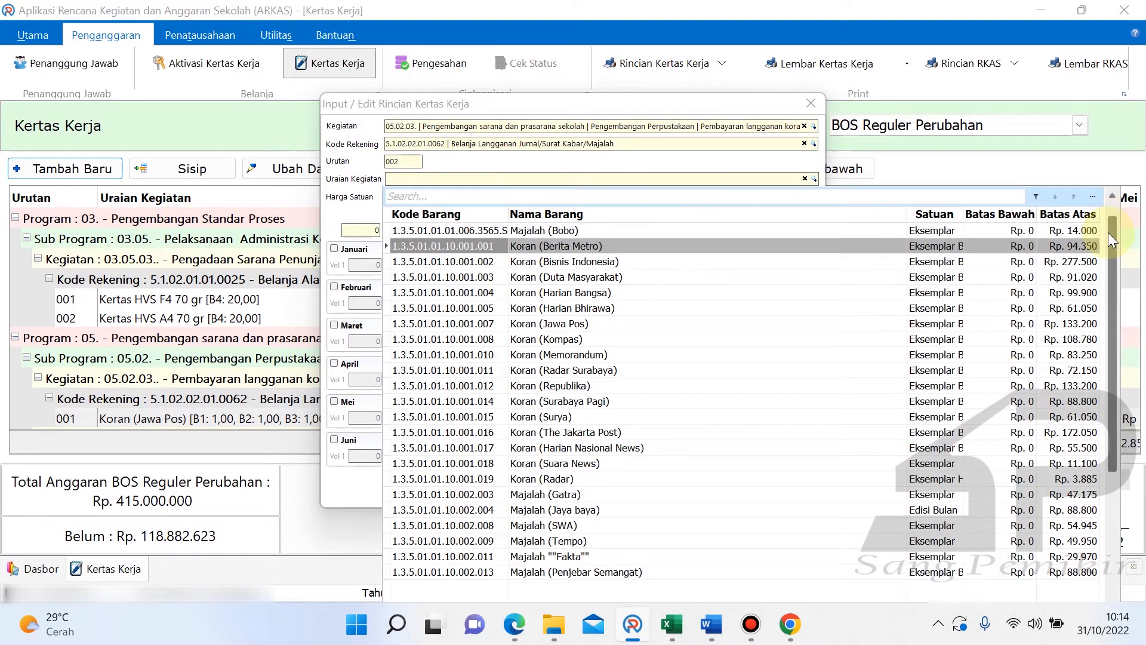
pyautogui.scroll(-7, 644, 432)
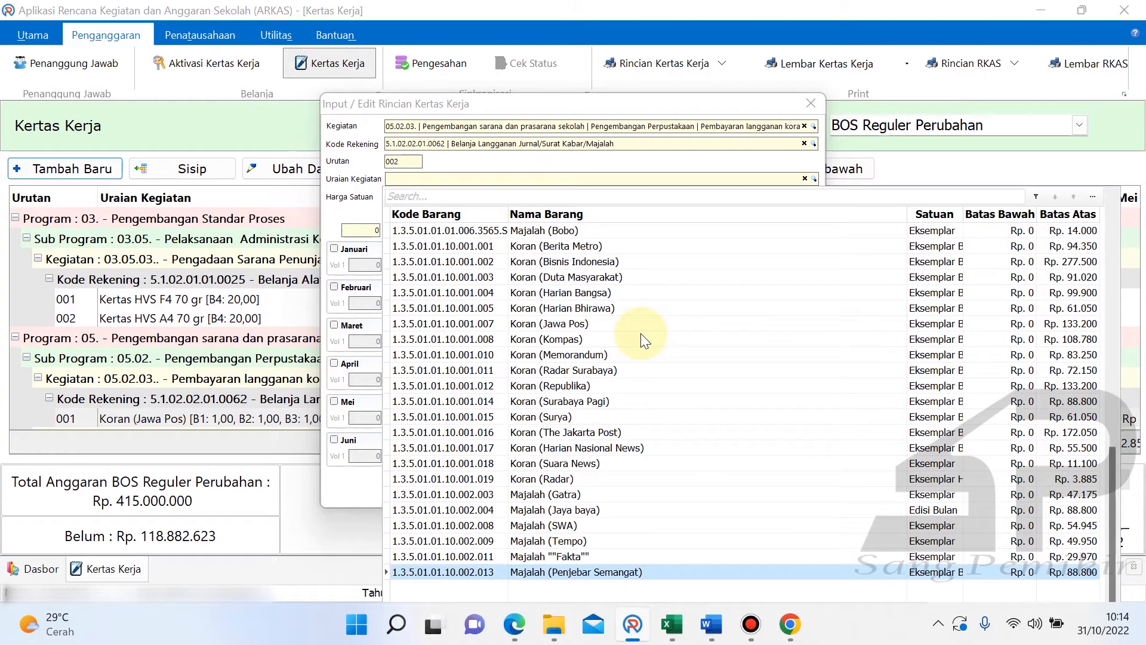
pyautogui.click(542, 327)
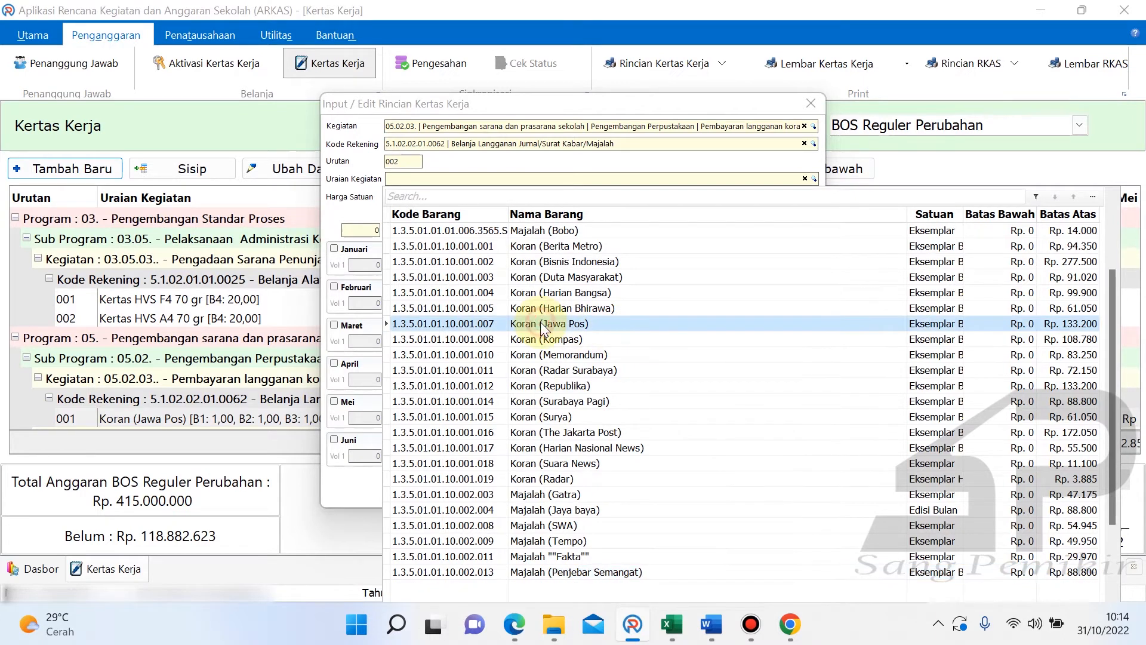
pyautogui.doubleClick(682, 321)
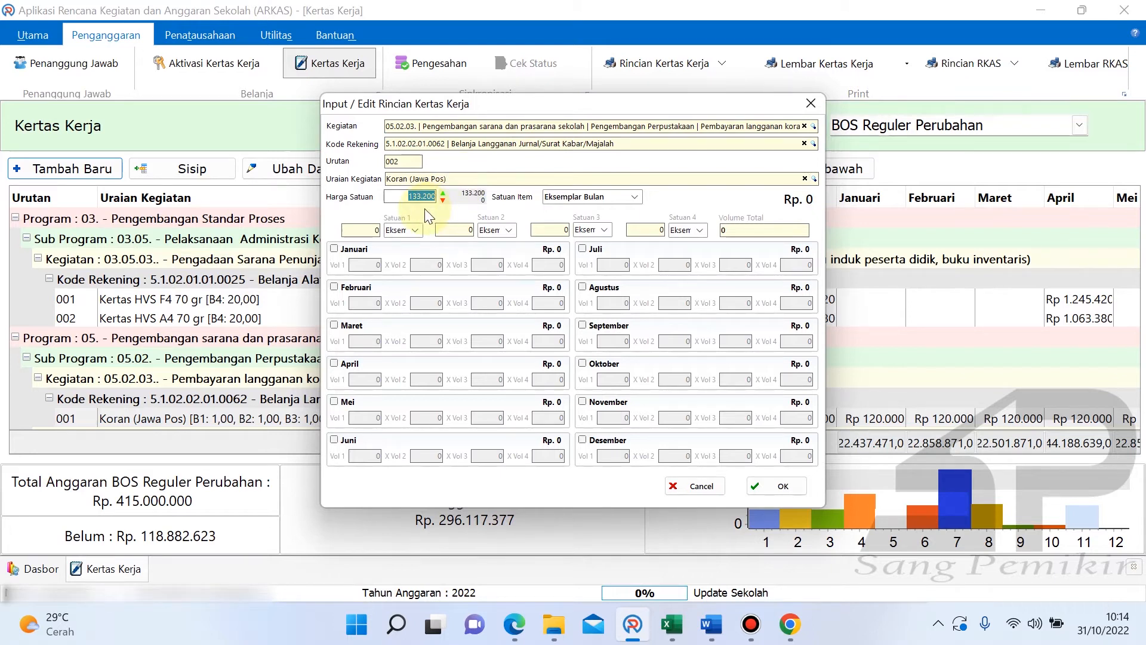
pyautogui.click(398, 196)
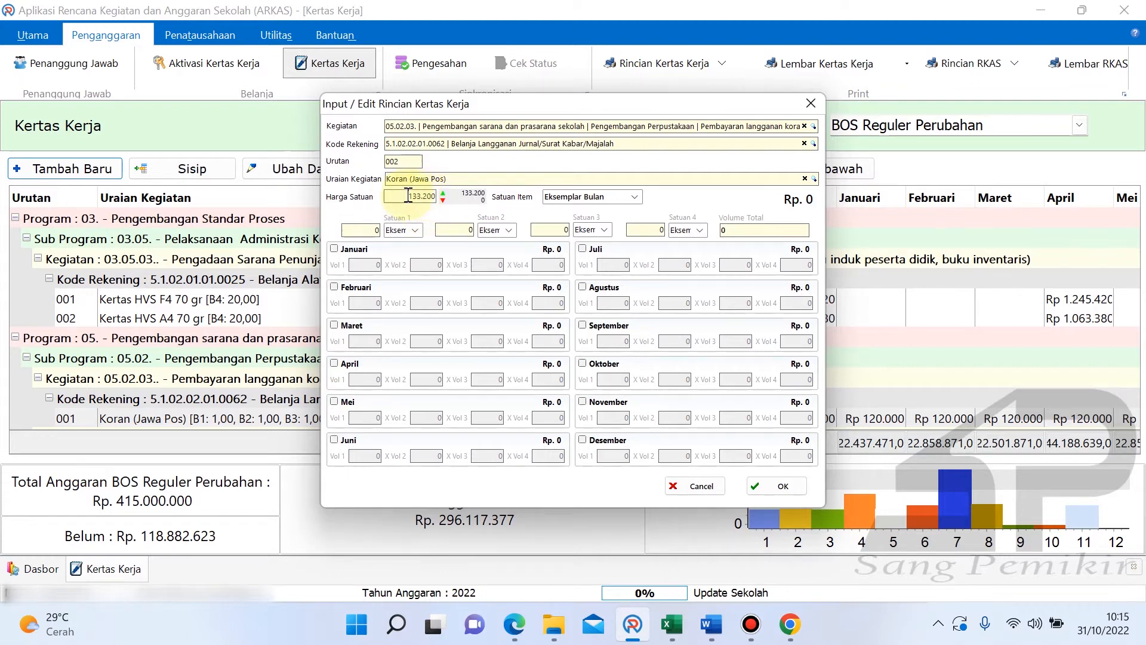
pyautogui.doubleClick(408, 196)
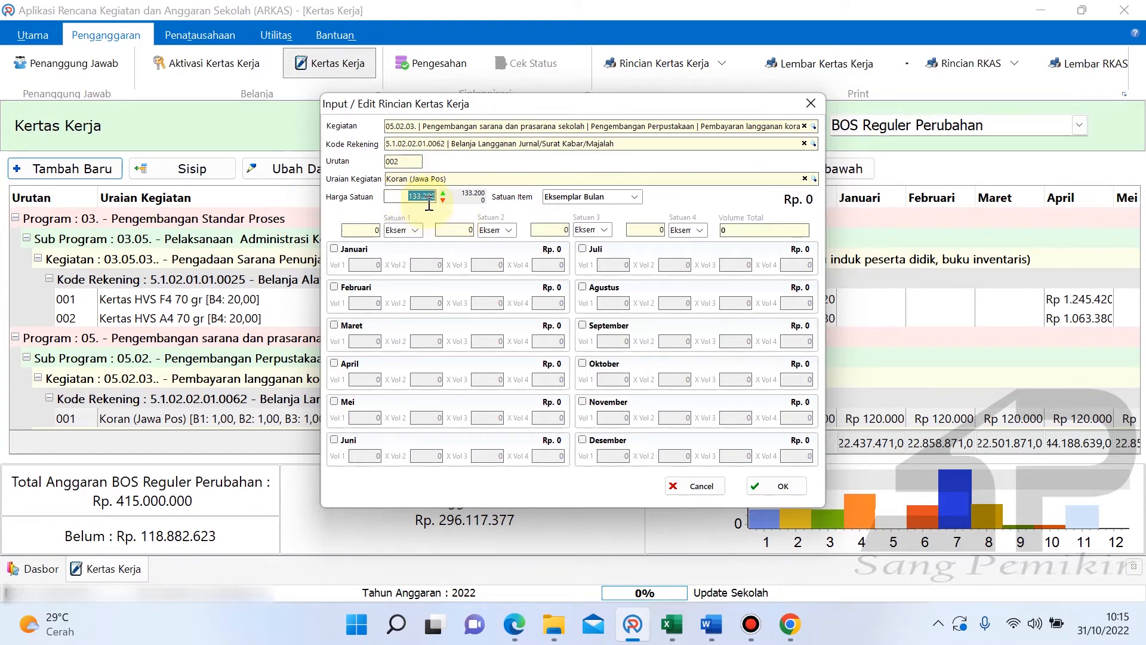
pyautogui.press('BackSpace')
pyautogui.write('130000')
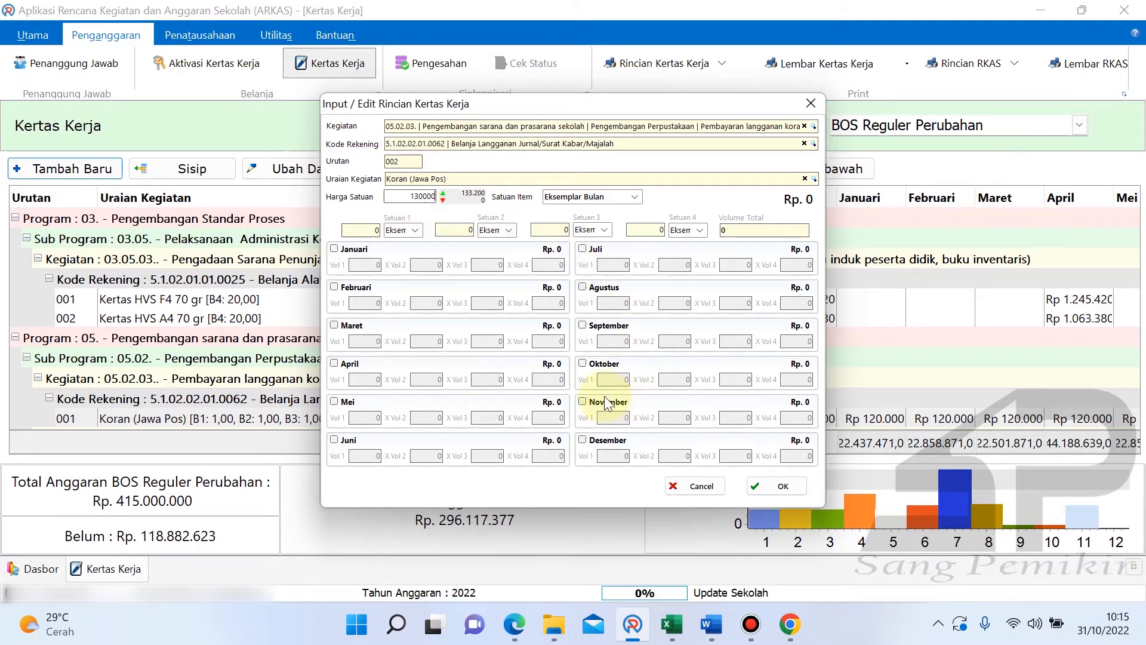
pyautogui.click(583, 326)
pyautogui.click(589, 364)
pyautogui.click(583, 401)
pyautogui.click(582, 439)
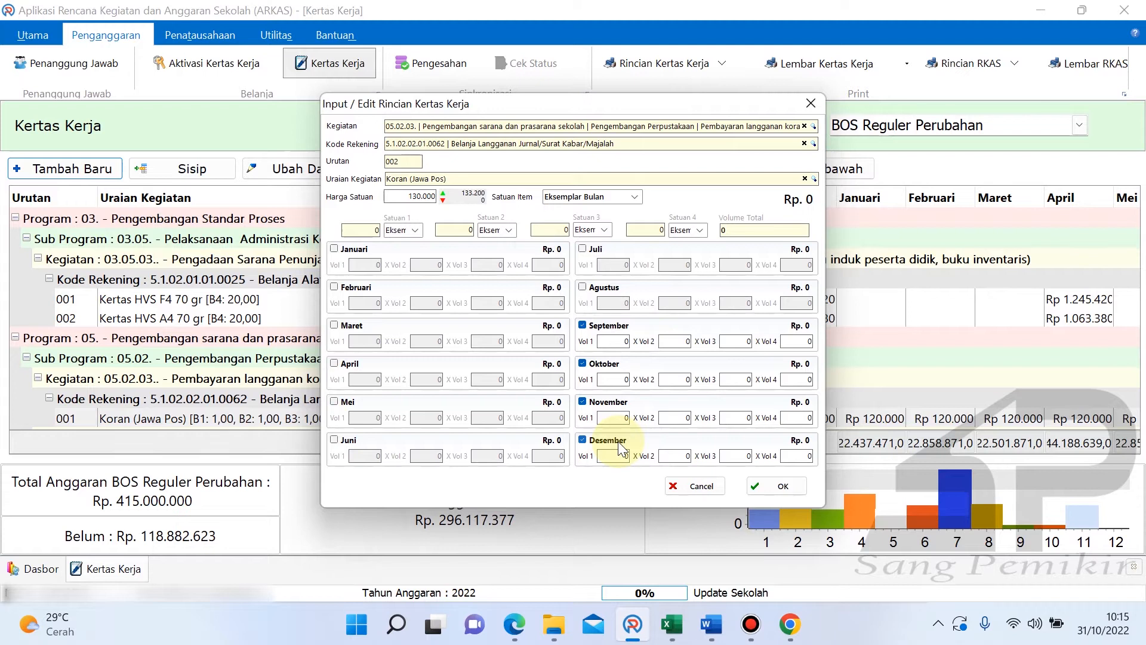
pyautogui.click(407, 197)
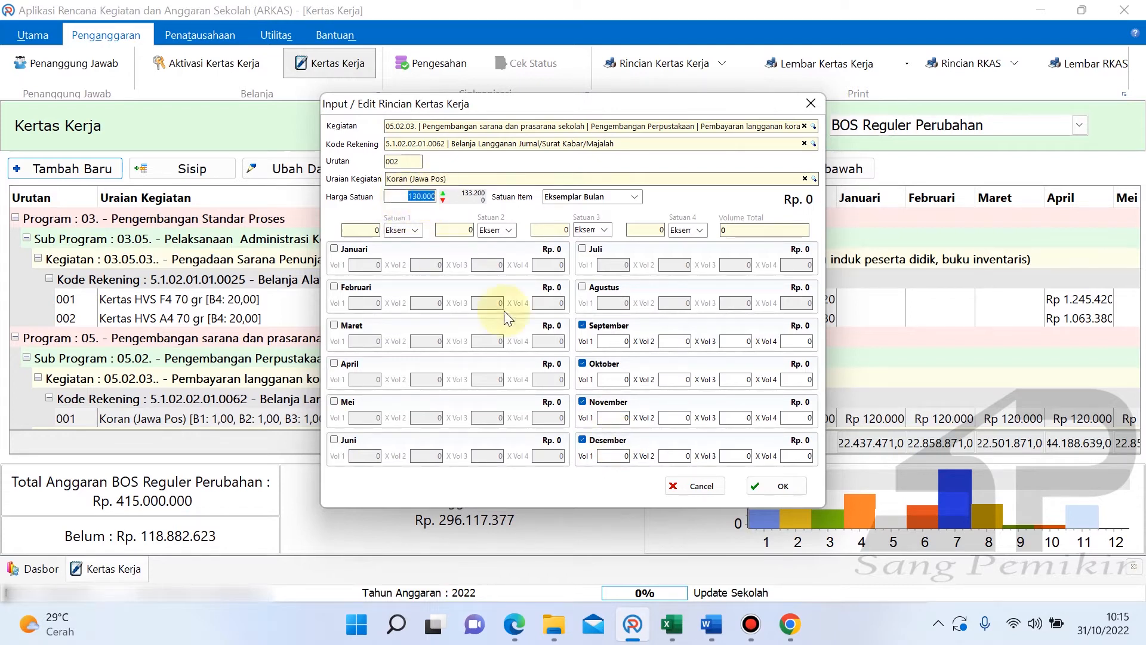
pyautogui.click(692, 485)
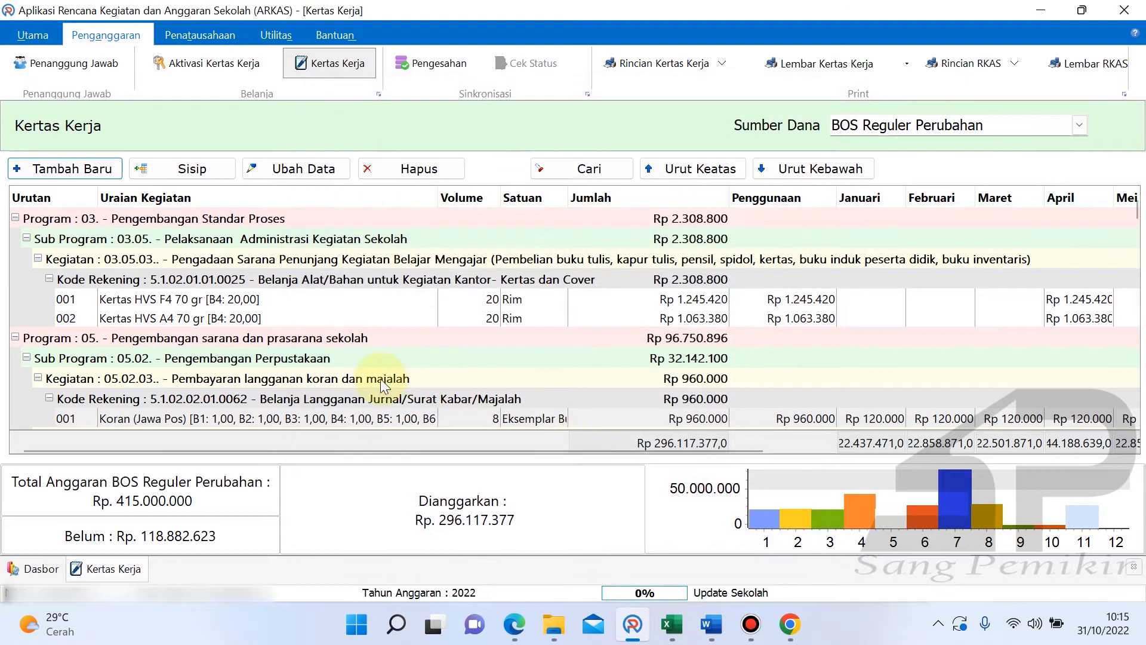
# - Open the existing Koran (Jawa Pos) entry 001 for editing and enable the months September, Oktober, November and Desember
pyautogui.click(234, 418)
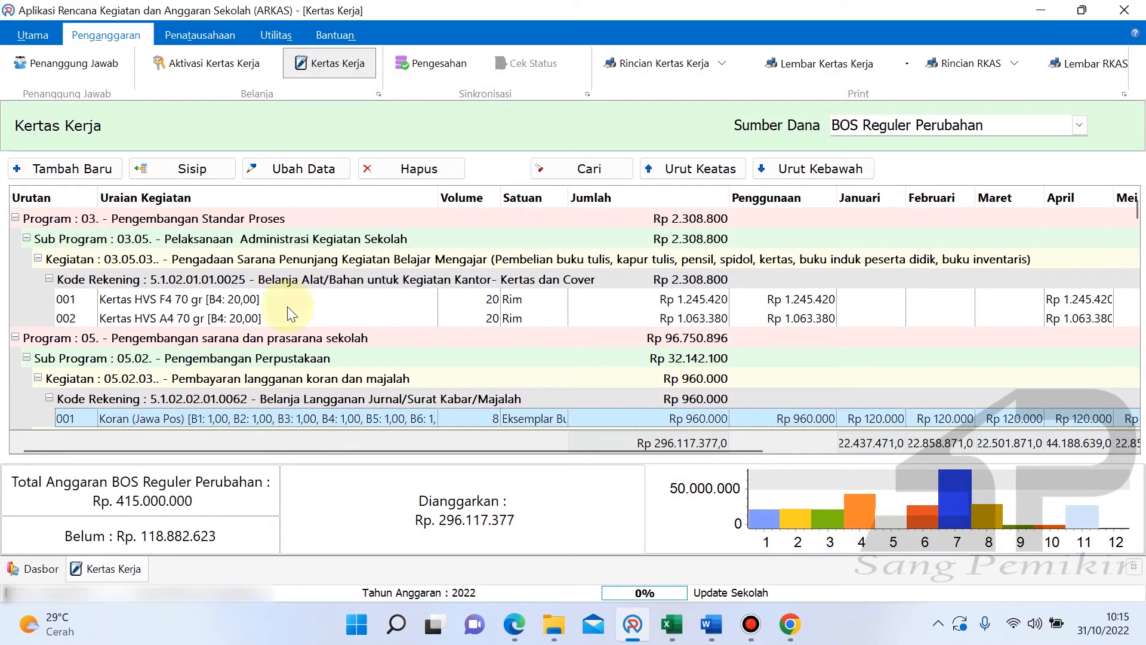
pyautogui.doubleClick(246, 416)
pyautogui.click(582, 326)
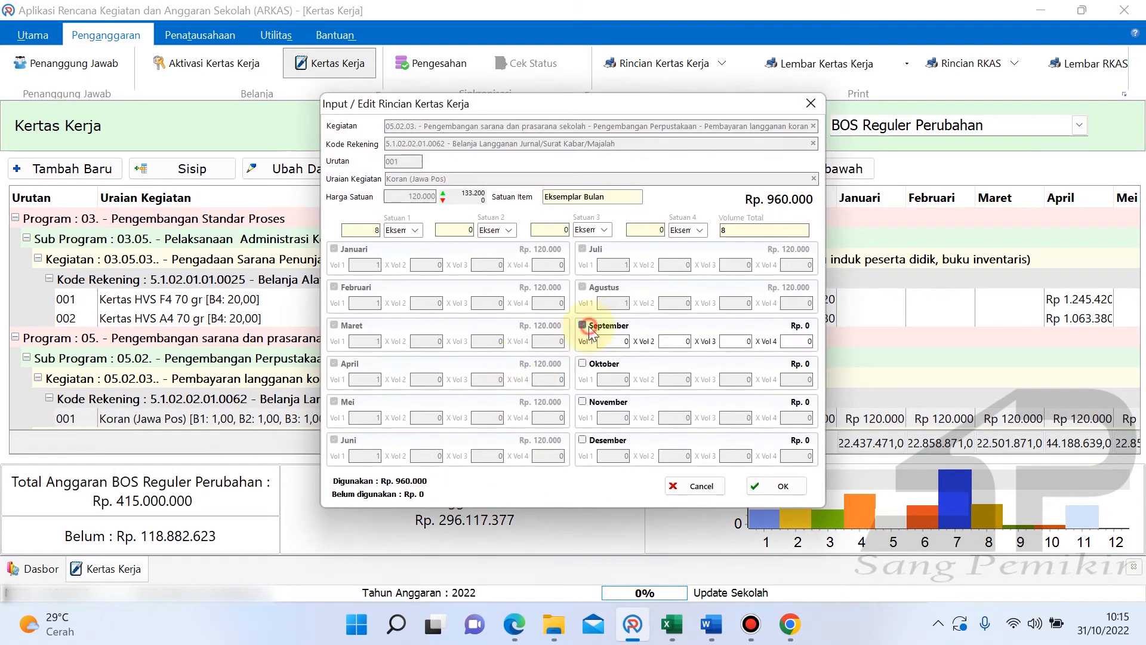
pyautogui.click(583, 363)
pyautogui.click(582, 402)
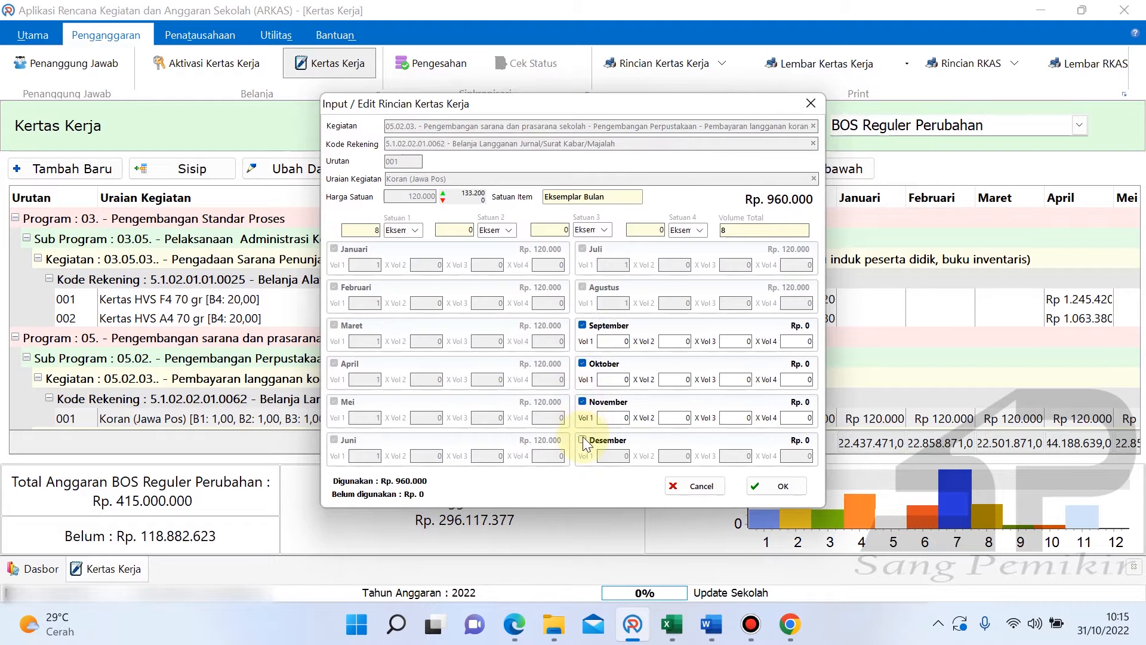
pyautogui.click(583, 440)
# - Set the first volume of the Koran (Jawa Pos) entry to 1 for each month from September to Desember
pyautogui.click(624, 341)
pyautogui.write('1')
pyautogui.click(620, 380)
pyautogui.write('1')
pyautogui.click(618, 419)
pyautogui.write('1')
pyautogui.click(623, 455)
pyautogui.write('1')
pyautogui.click(673, 456)
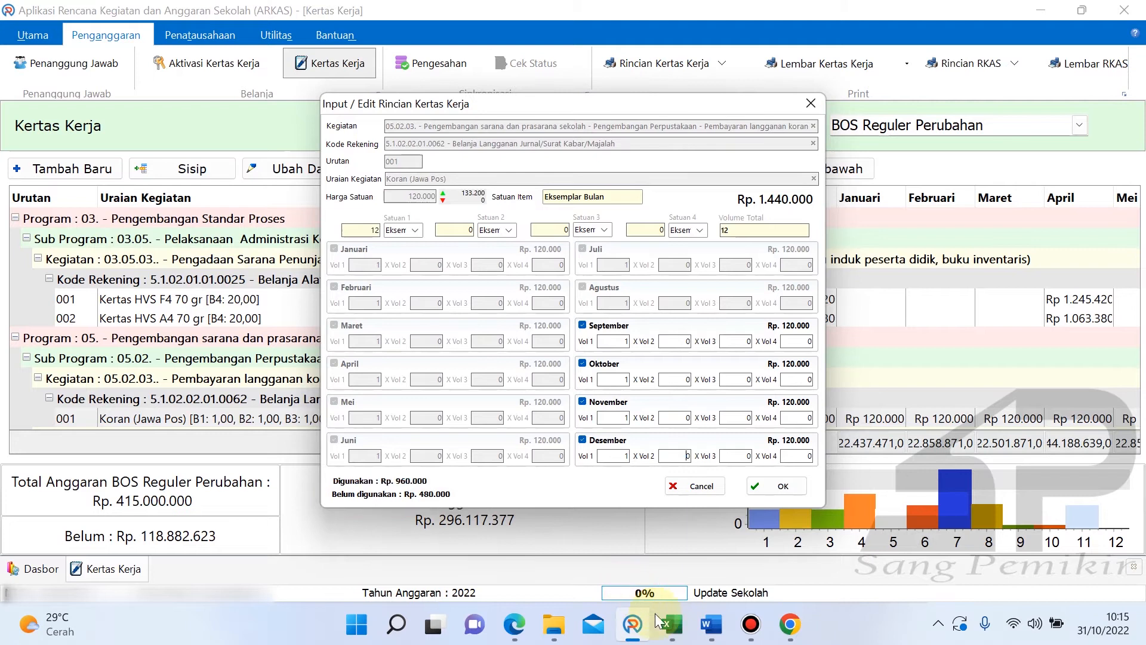
# - Check the Koran Jawa Pos total on the Perpustakaan sheet in Excel, return to ARKAS and save the edited newspaper entry
pyautogui.click(671, 624)
pyautogui.click(675, 536)
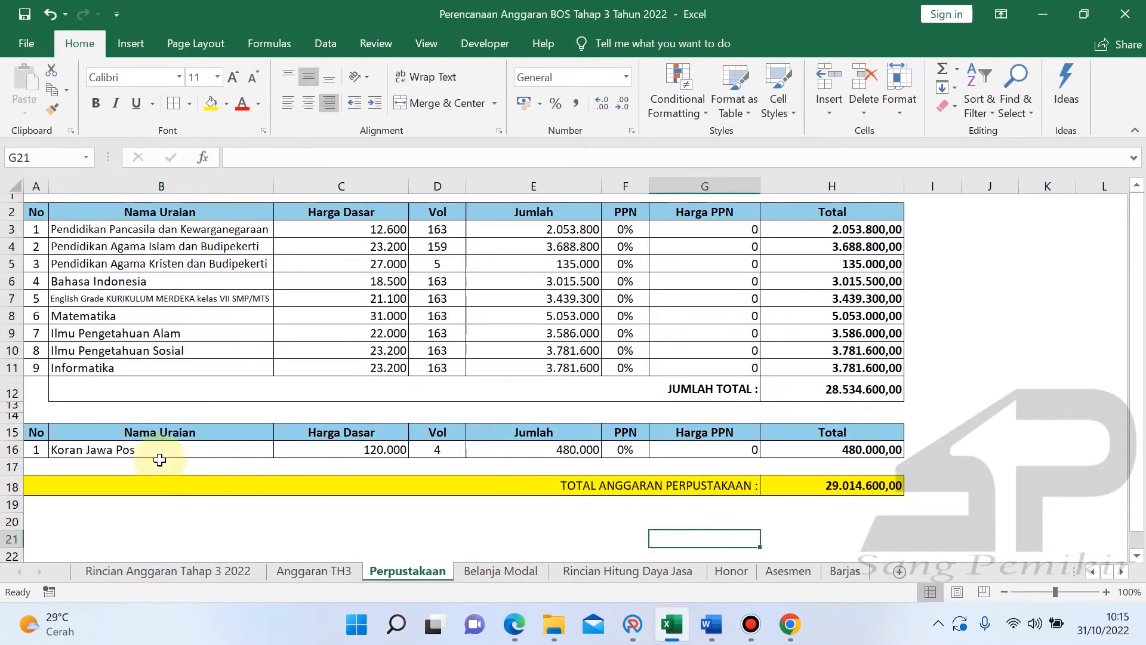
pyautogui.click(835, 458)
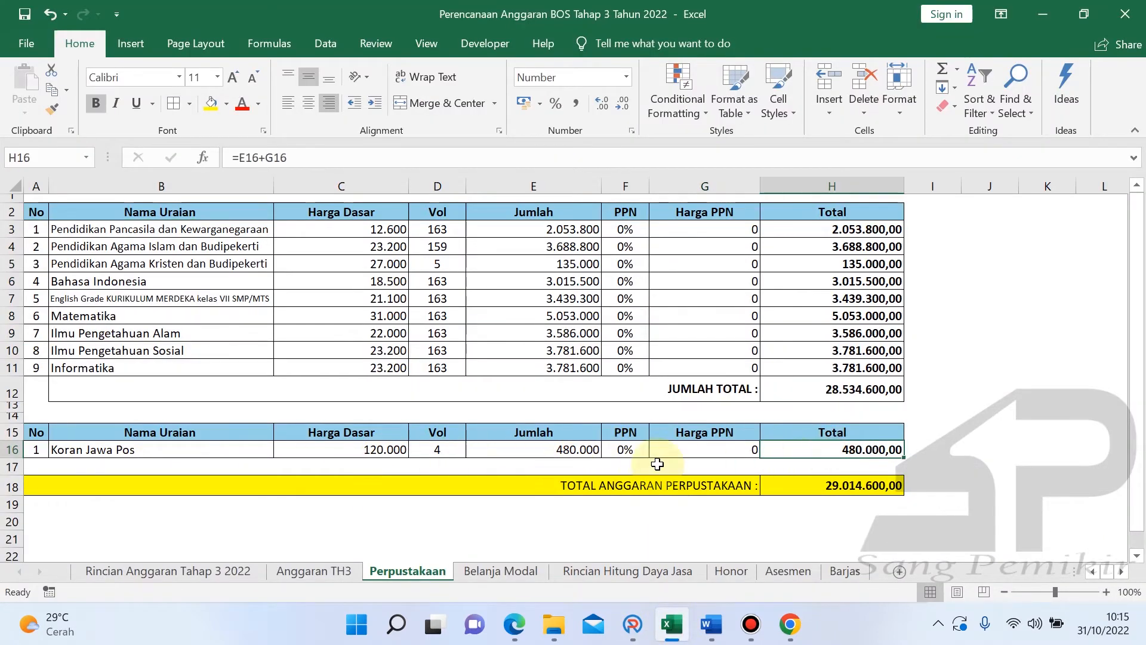
pyautogui.click(634, 621)
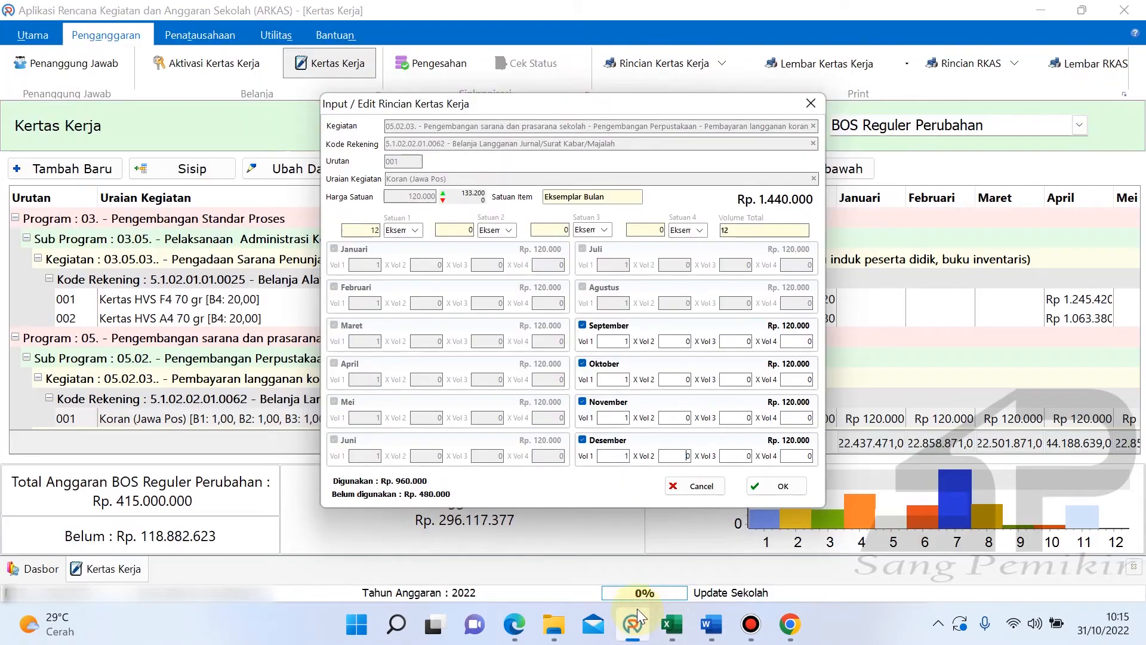
pyautogui.click(759, 484)
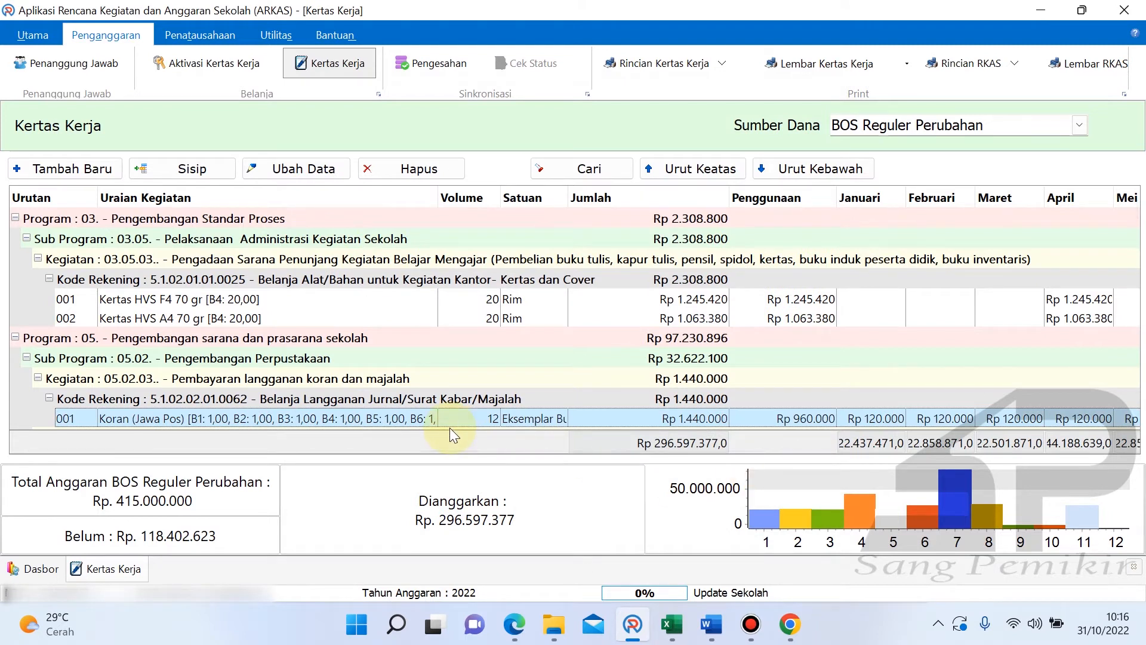
# - Switch to the PEMBAHASAN document in Word and highlight topic 1 on books and library activities, followed by topic 2 on Belanja Modal
pyautogui.click(712, 622)
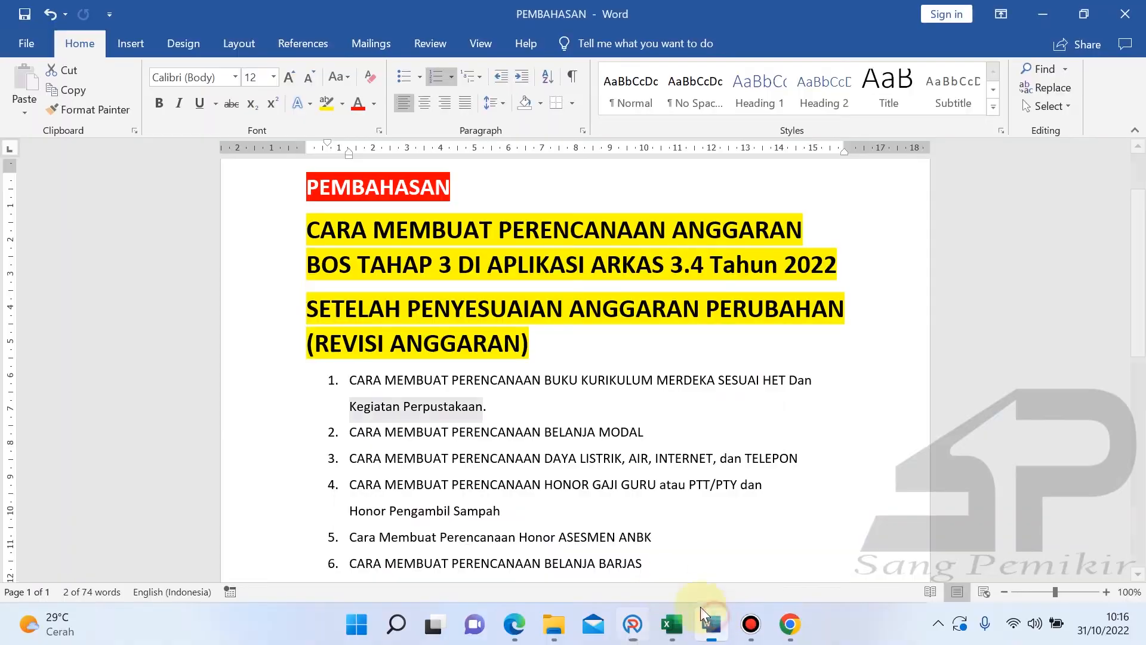
pyautogui.click(471, 408)
pyautogui.moveTo(351, 374); pyautogui.dragTo(489, 408)
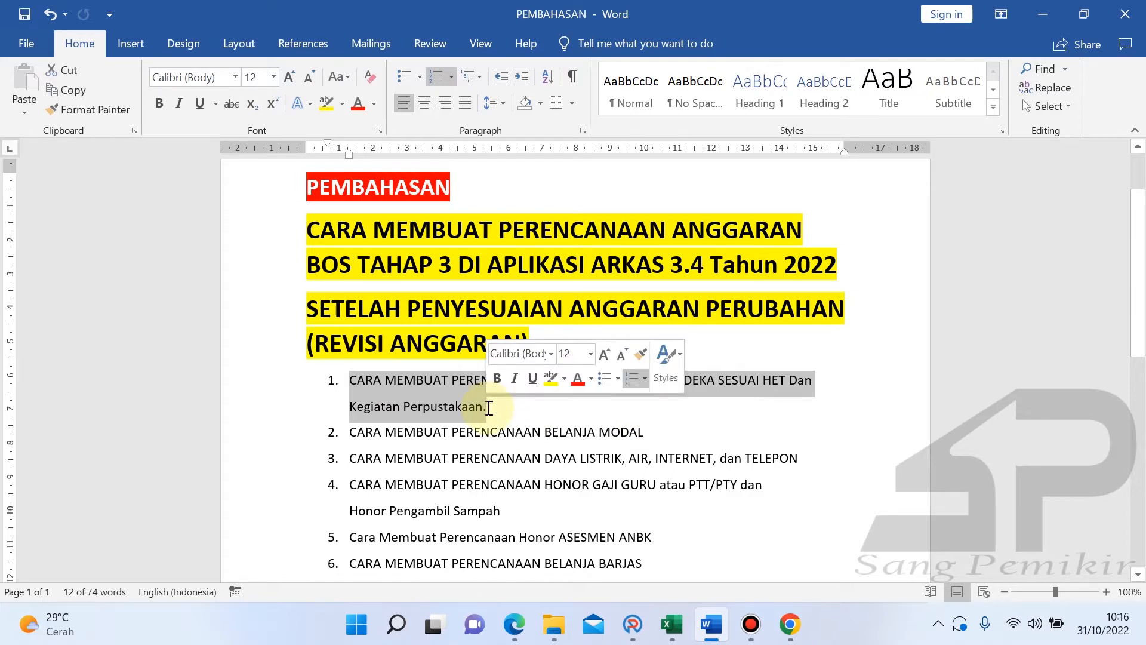
pyautogui.click(352, 431)
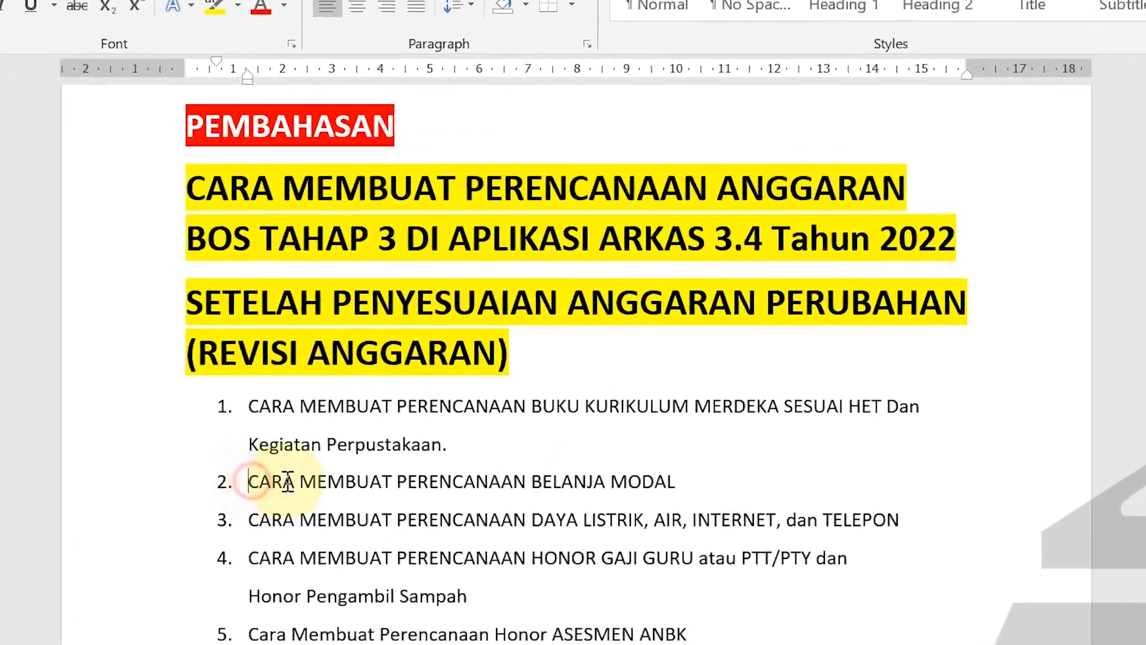
pyautogui.moveTo(288, 481); pyautogui.dragTo(677, 481)
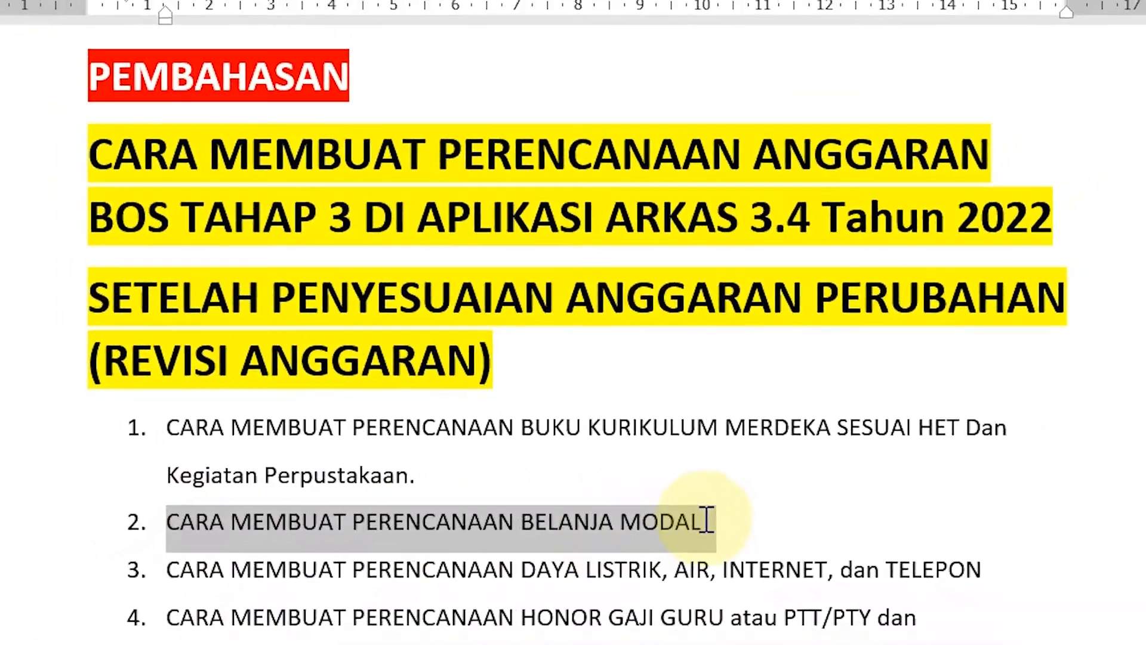
pyautogui.moveTo(706, 519); pyautogui.dragTo(704, 520)
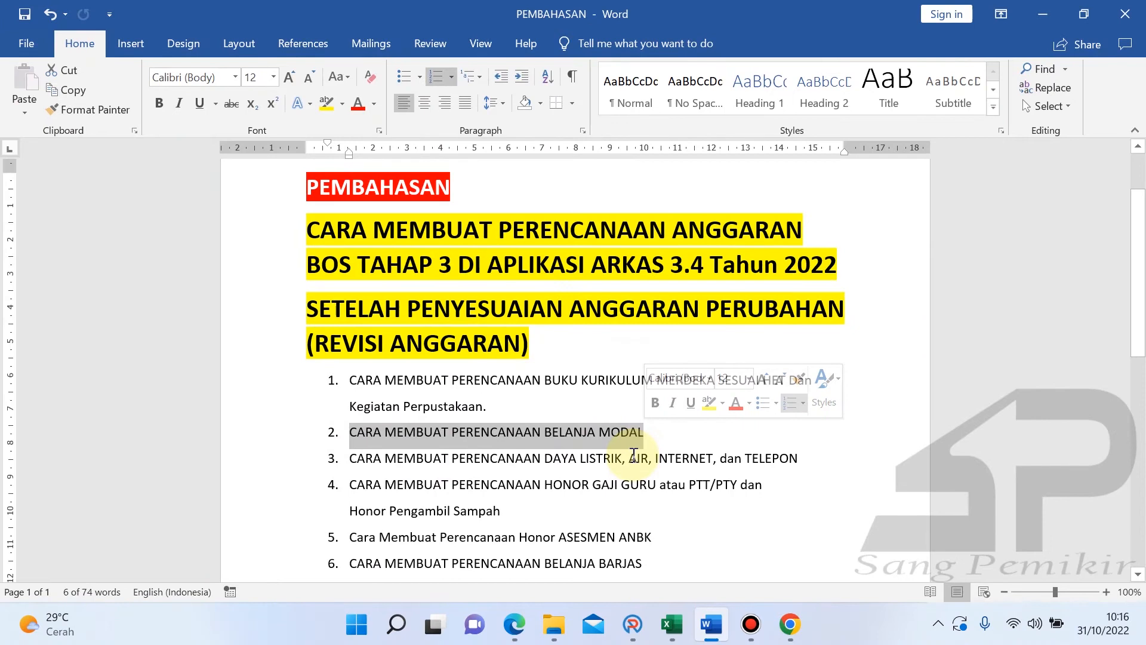
pyautogui.click(633, 454)
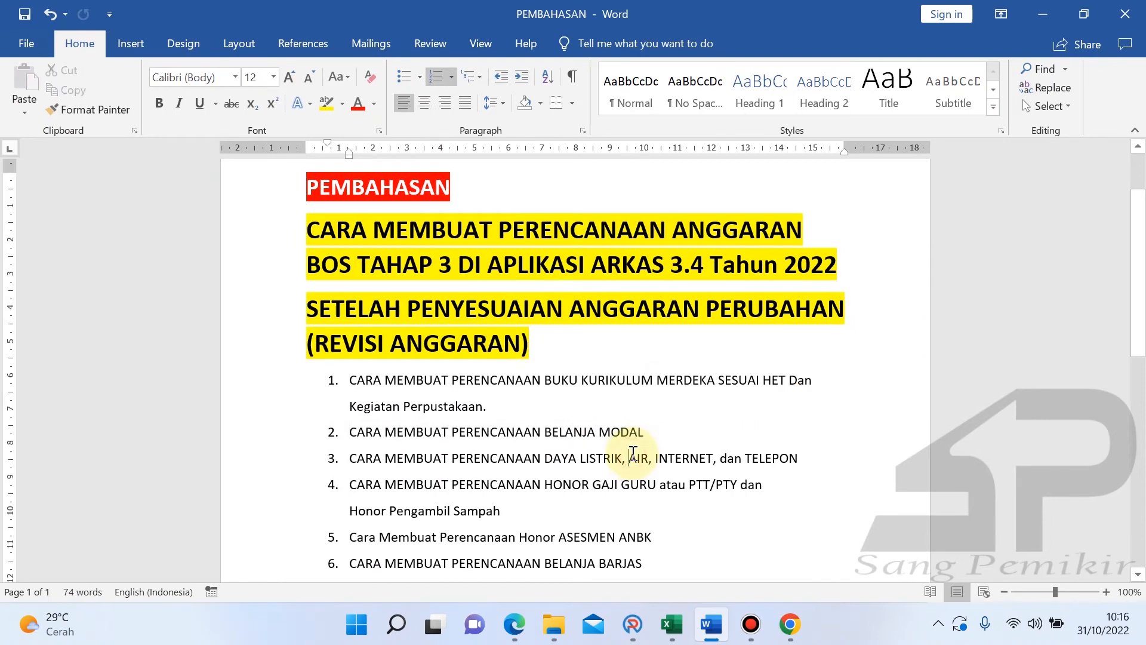
# - Switch to the budget workbook in Excel and review the planned items on the Belanja Modal sheet, including the Uninterruptible Power Supply (UPS) 1200 VA
pyautogui.hotkey('alt', 'Tab')
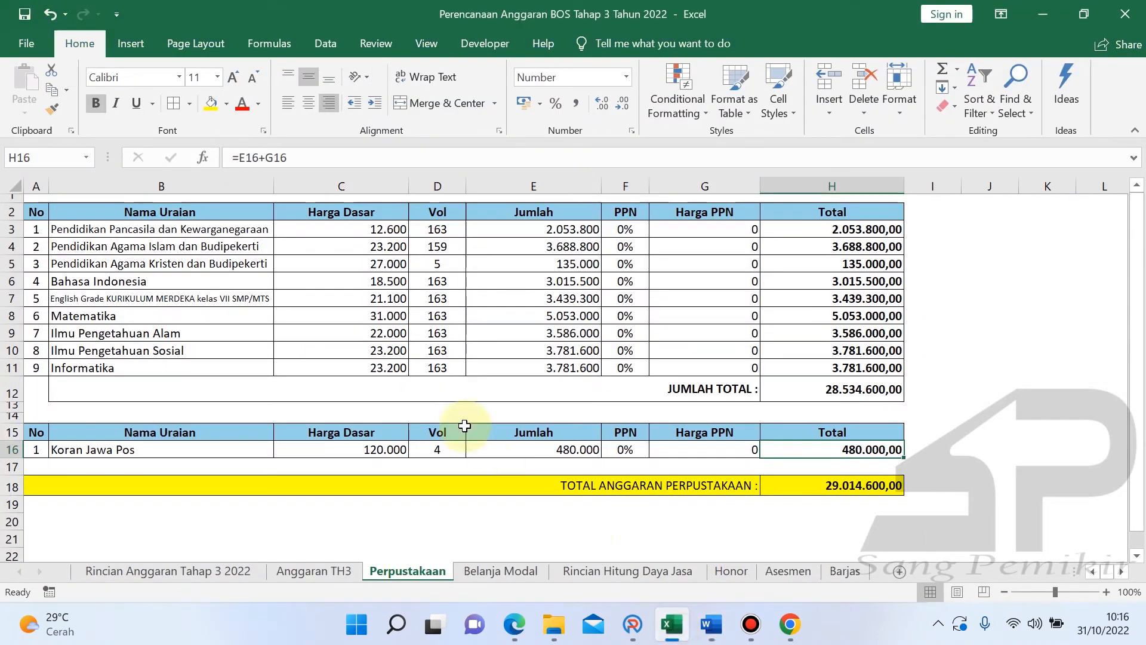
pyautogui.click(503, 570)
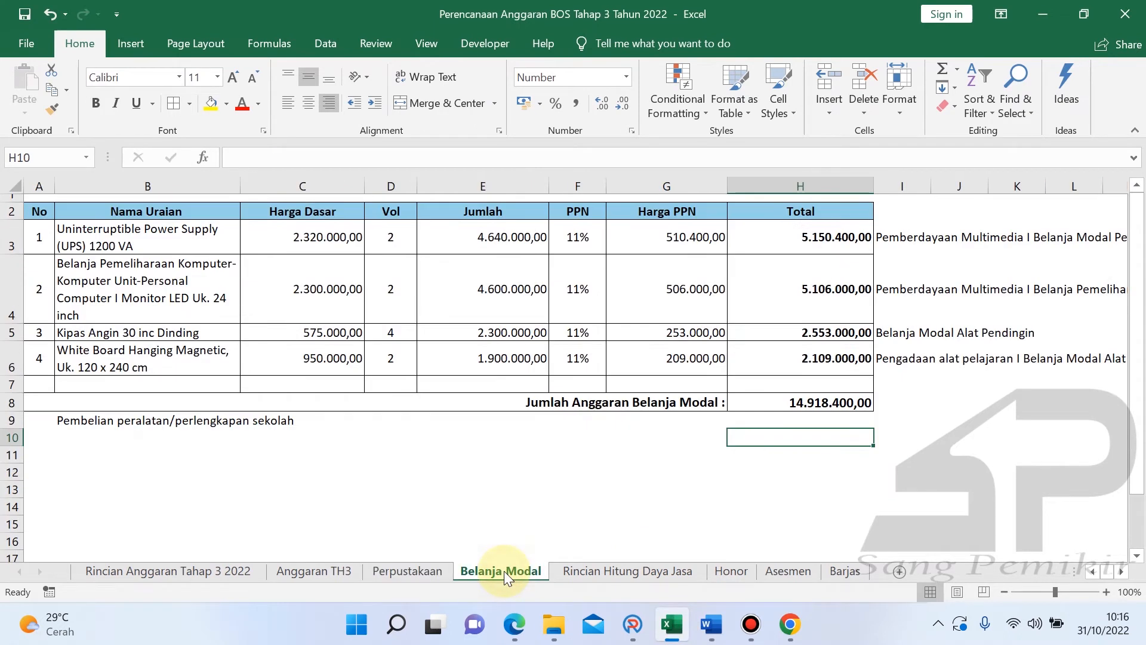
pyautogui.click(501, 455)
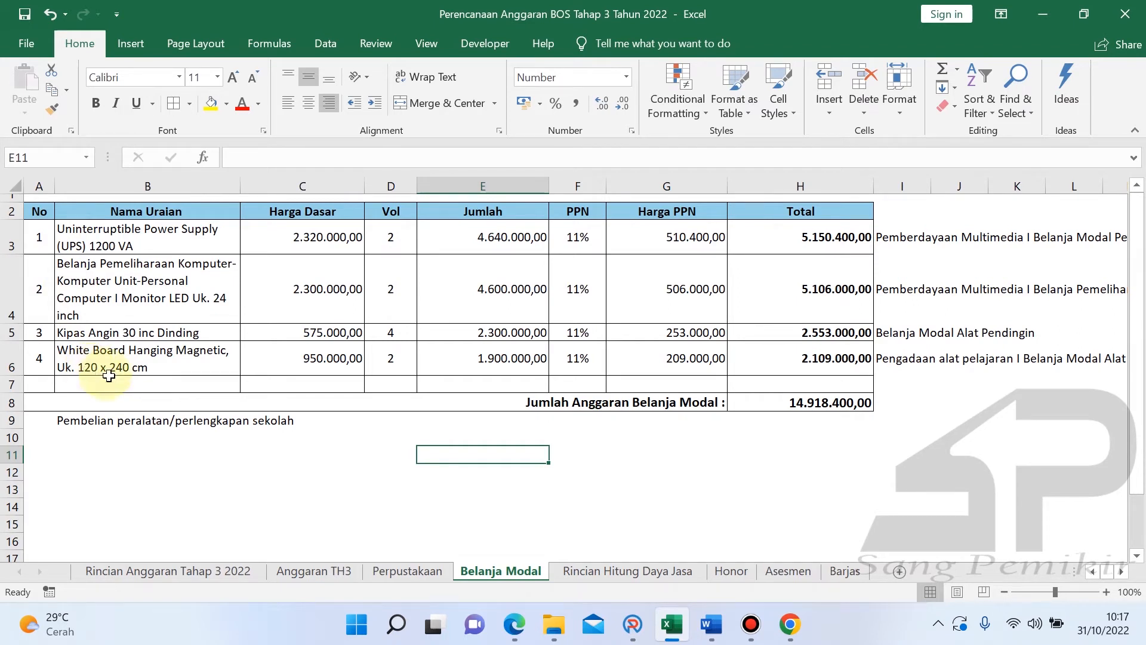
pyautogui.click(330, 466)
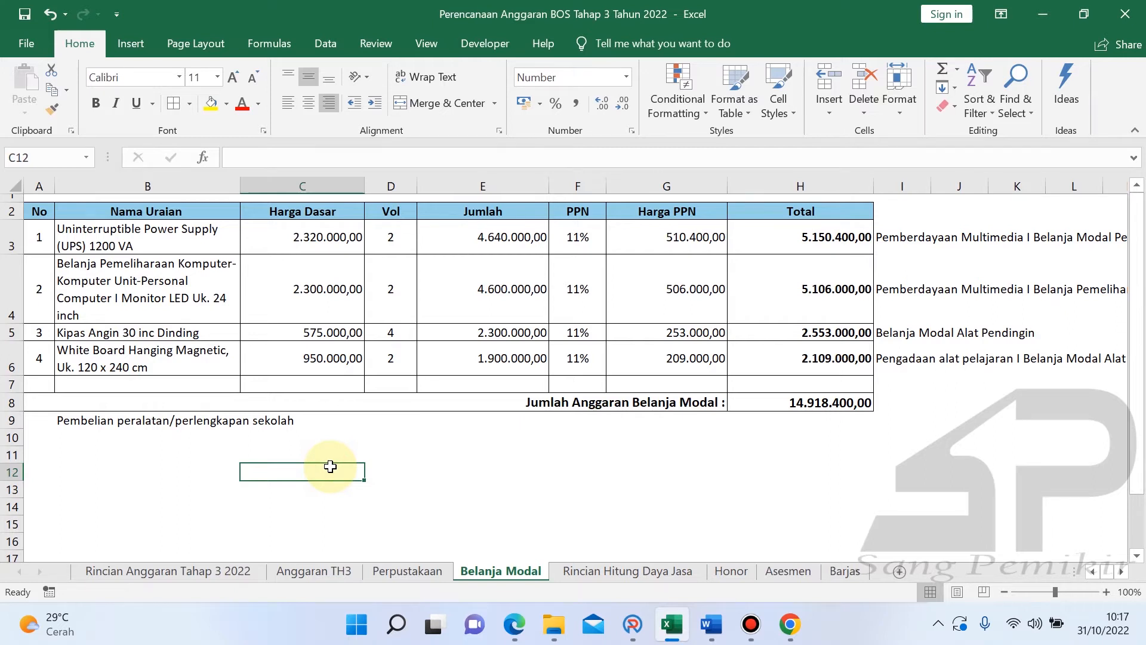
pyautogui.click(448, 453)
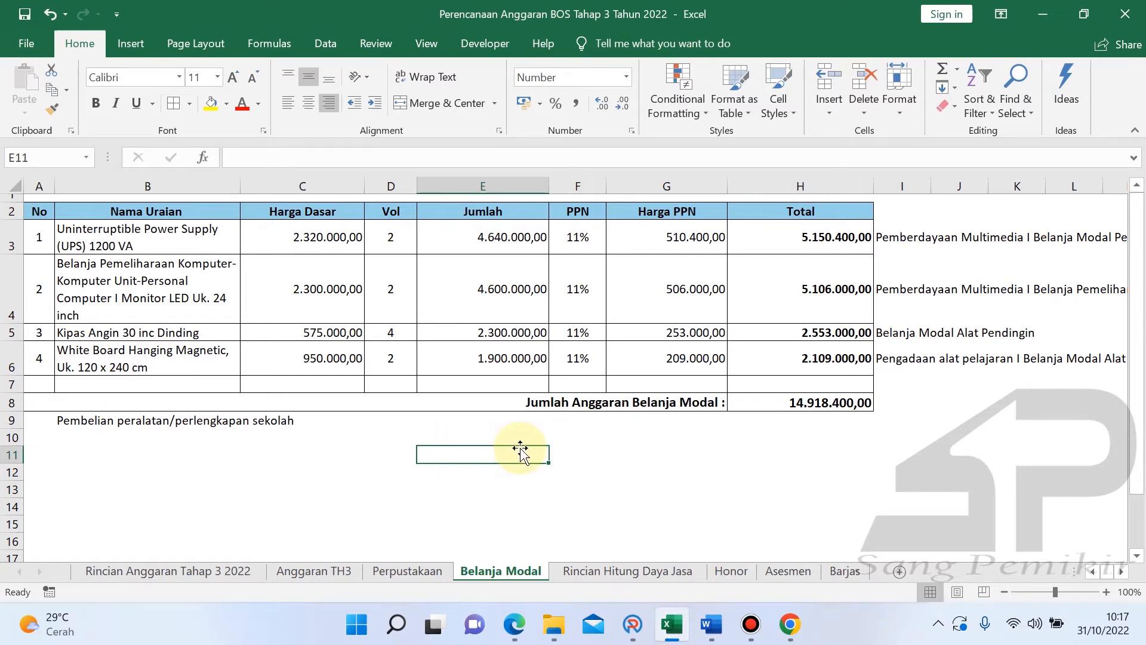
pyautogui.click(160, 241)
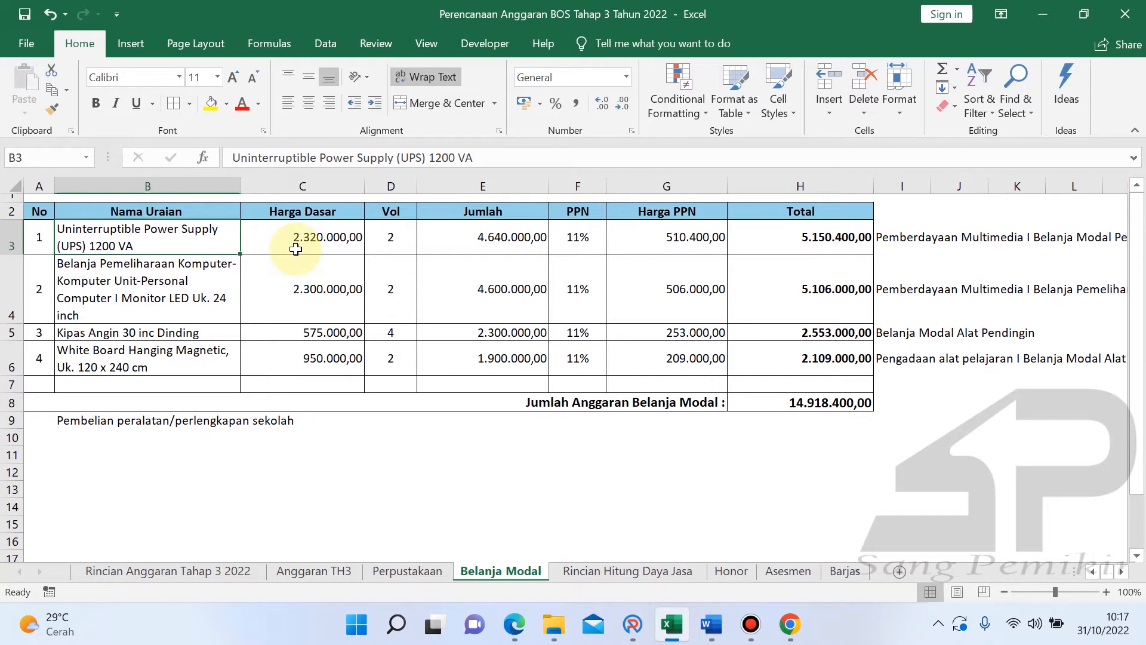
pyautogui.click(408, 473)
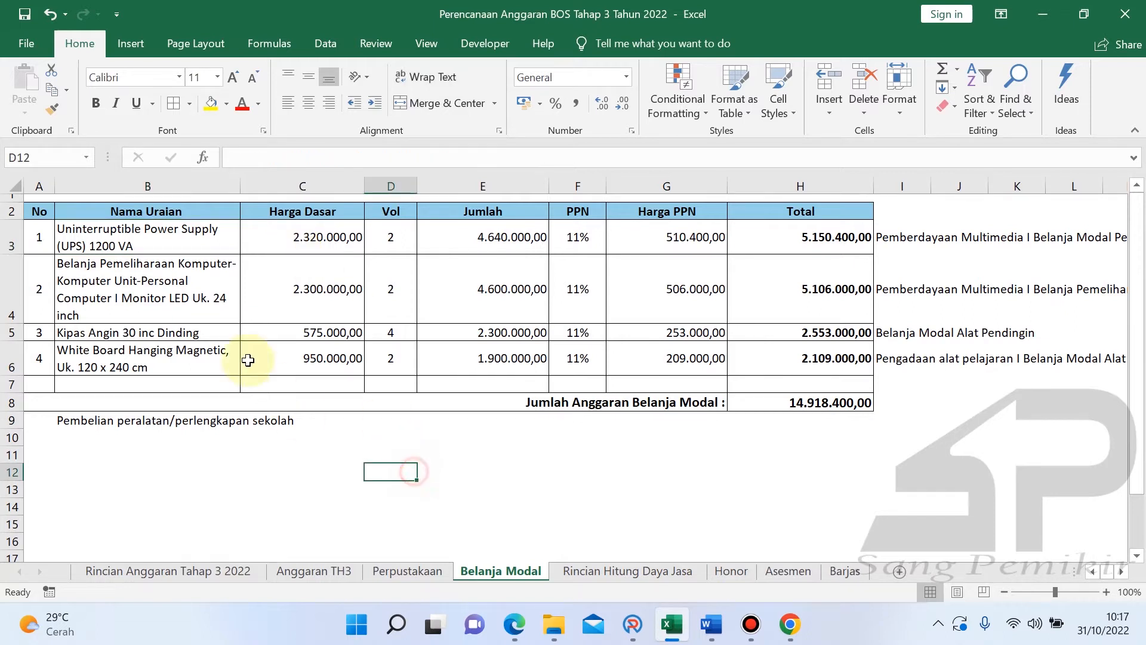
pyautogui.click(130, 236)
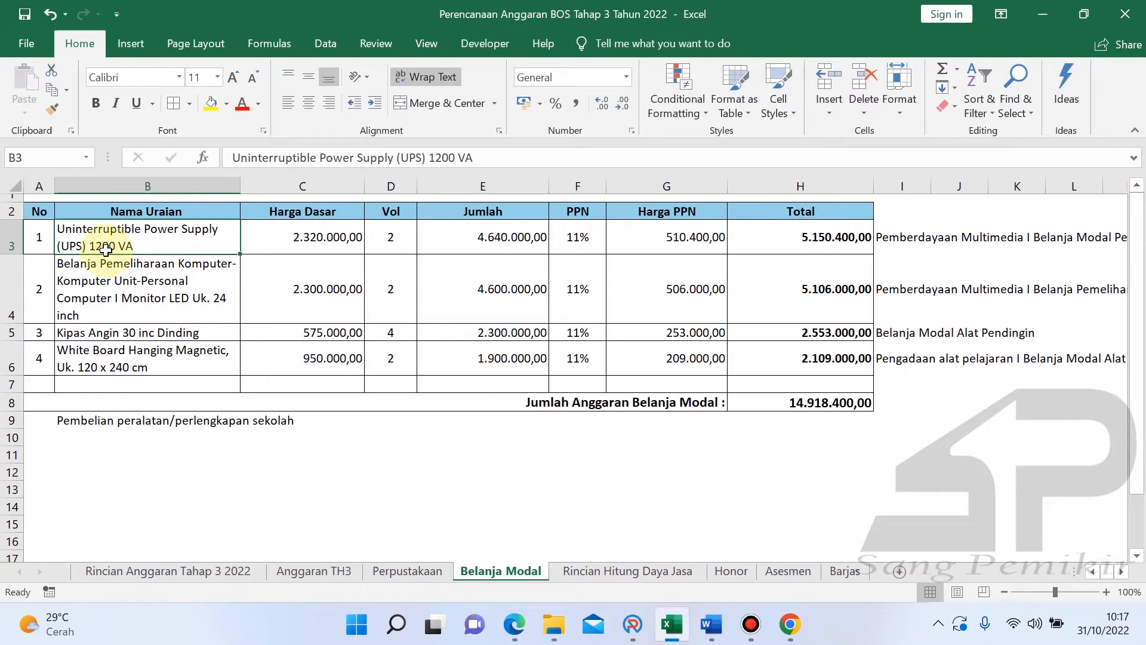
# - Switch to ARKAS and start a new Kertas Kerja entry with its list of Kegiatan opened
pyautogui.click(632, 624)
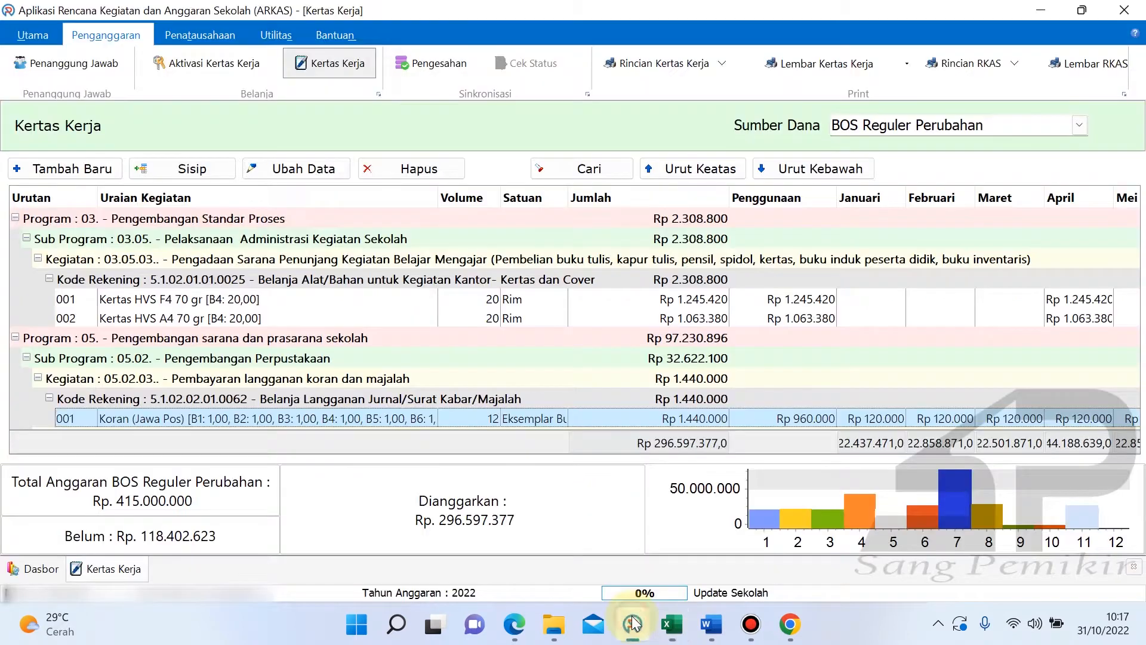
pyautogui.click(62, 173)
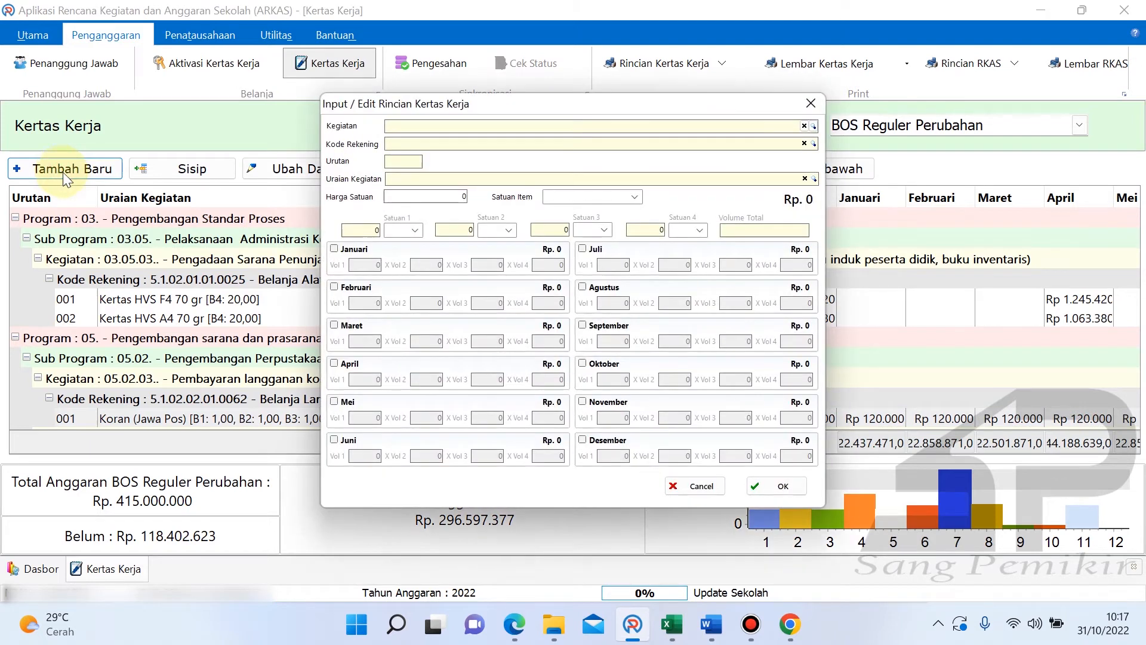
pyautogui.click(813, 128)
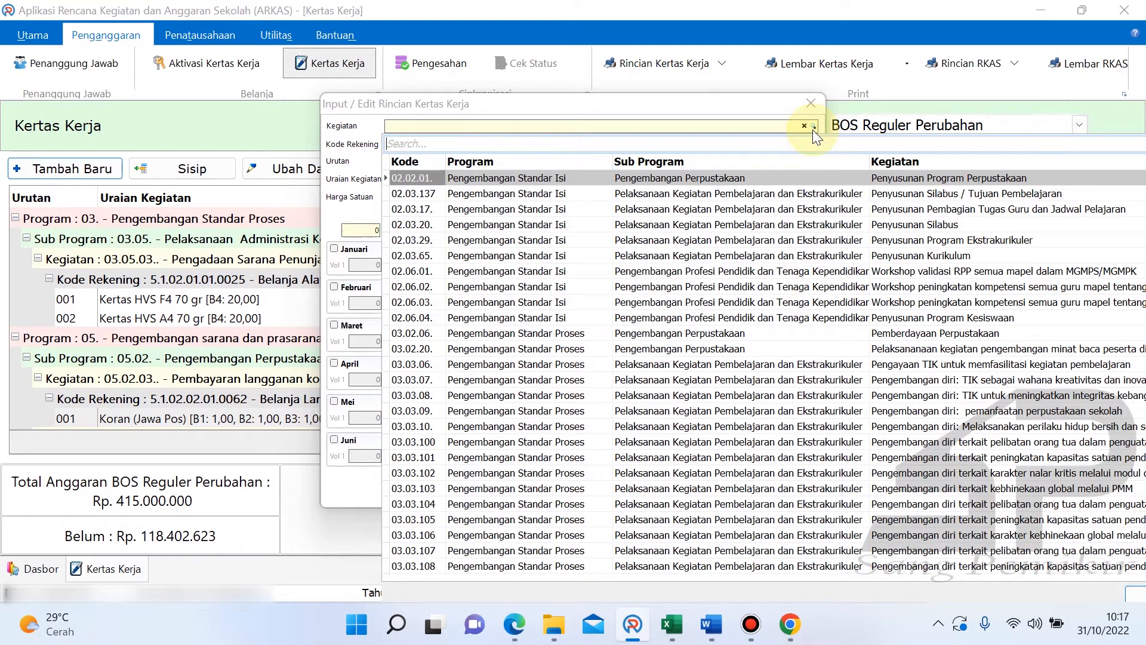
pyautogui.write('Ases')
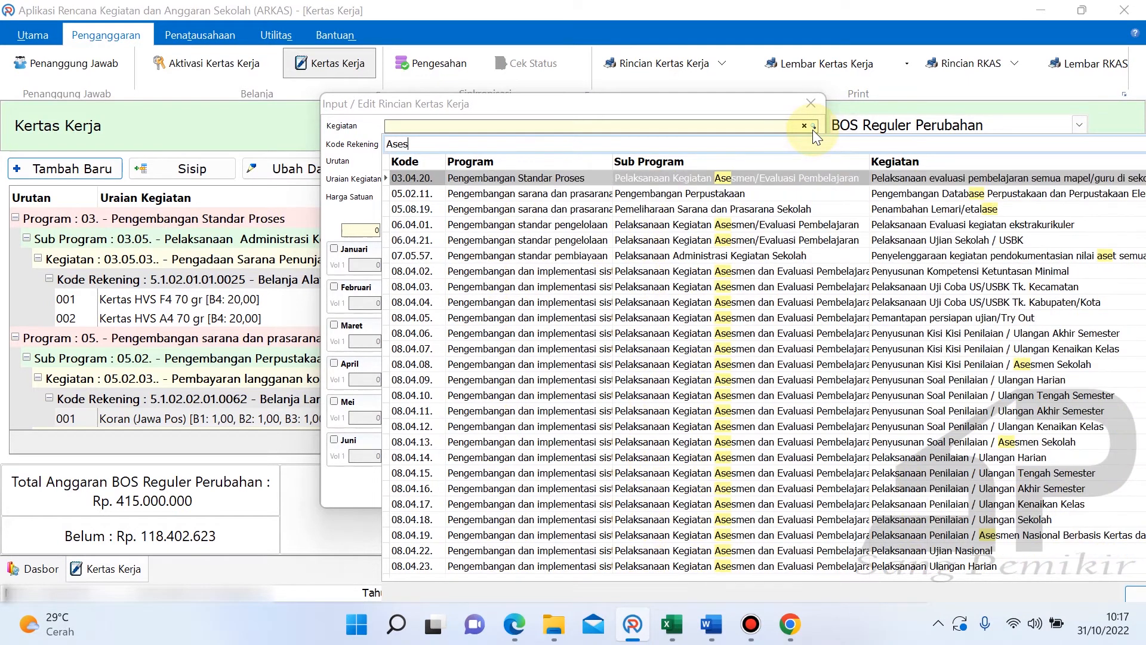
pyautogui.write('men')
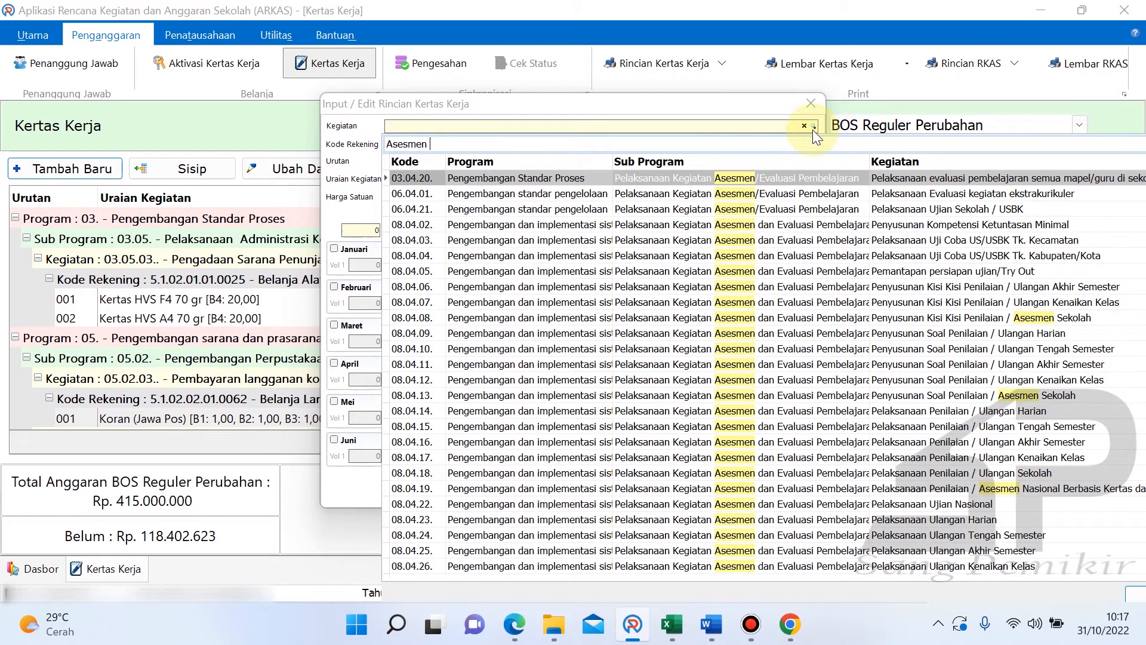
pyautogui.write(' B')
pyautogui.press('BackSpace')
pyautogui.press('BackSpace')
pyautogui.press('BackSpace')
pyautogui.press('BackSpace')
pyautogui.press('BackSpace')
pyautogui.press('BackSpace')
pyautogui.press('BackSpace')
pyautogui.press('BackSpace')
pyautogui.press('BackSpace')
# - Search the activities for "Komputer" and choose 08.04.30, Simulasi dan pelaksanaan Asesmen Nasional Berbasis Komputer, as the Kegiatan
pyautogui.write('Komp')
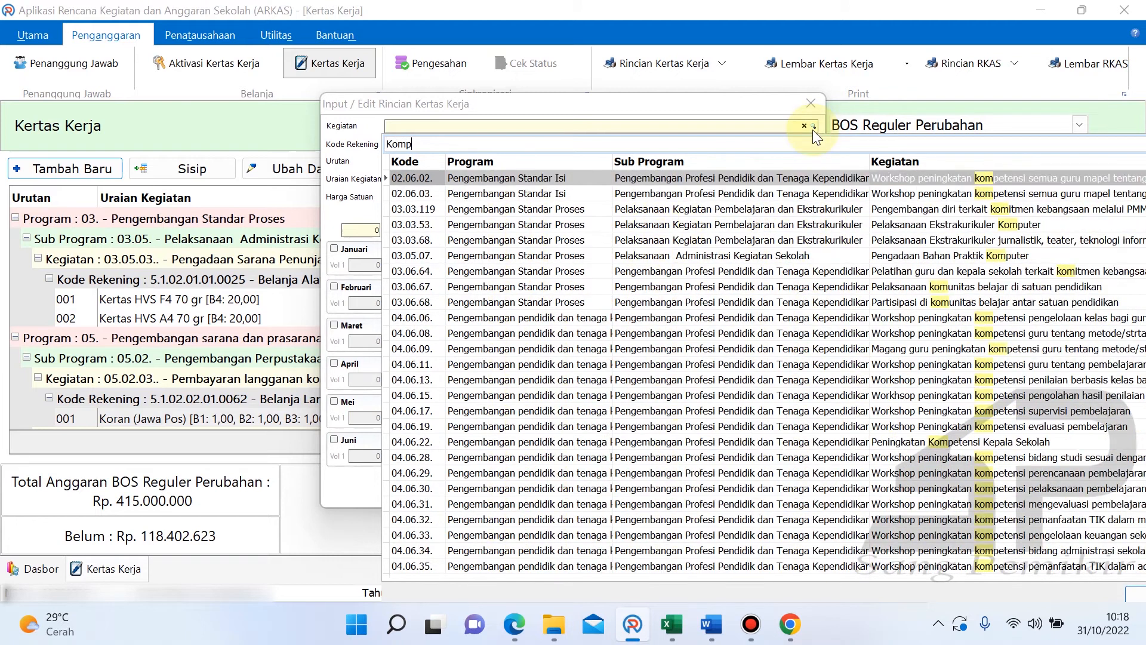
pyautogui.write('e')
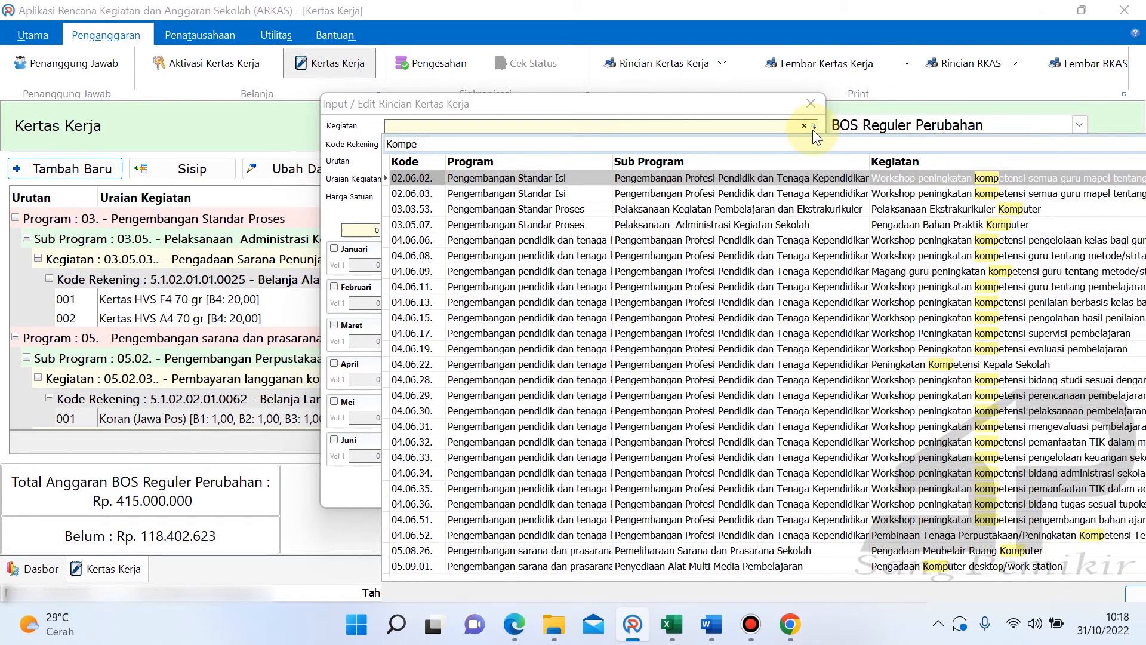
pyautogui.press('BackSpace')
pyautogui.write('uter')
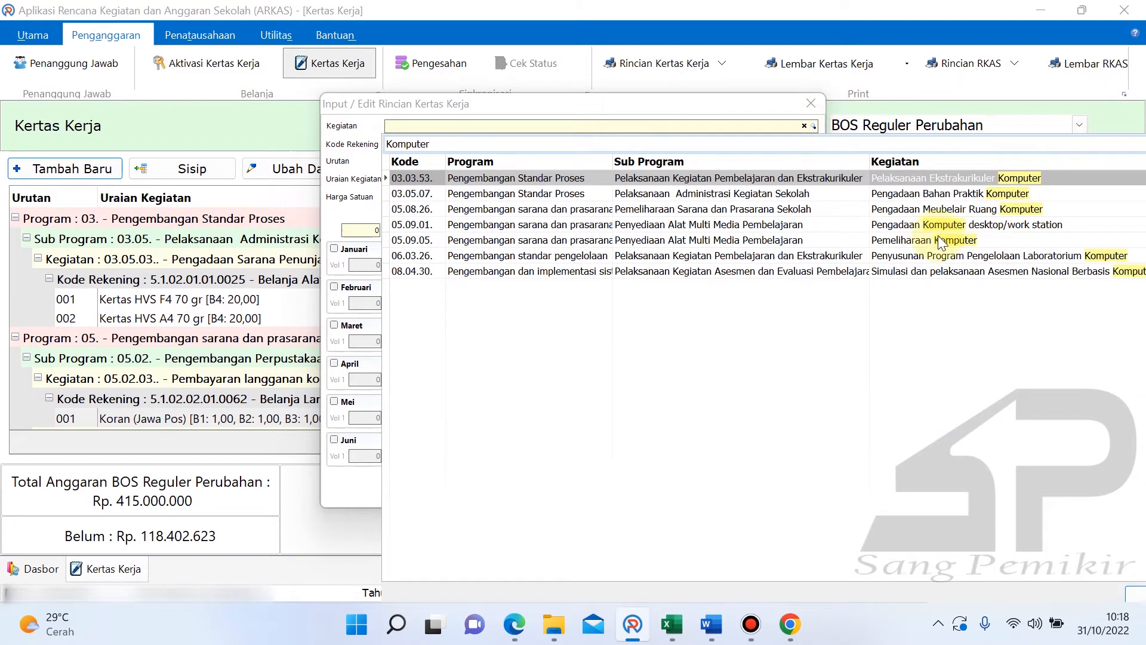
pyautogui.click(993, 272)
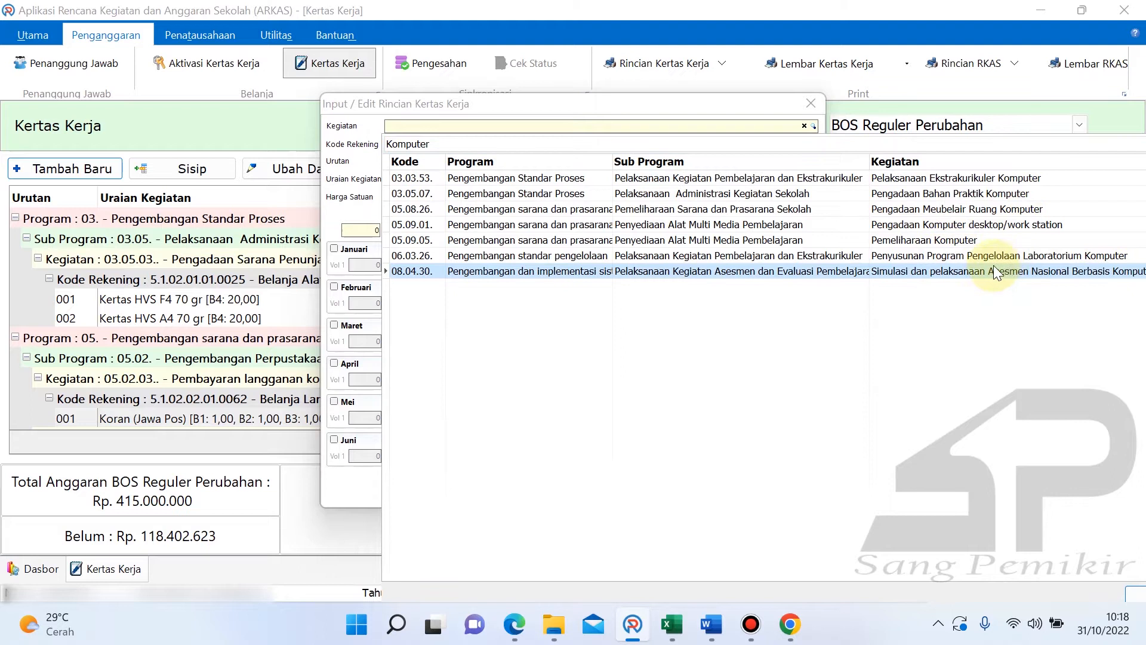
pyautogui.doubleClick(1007, 272)
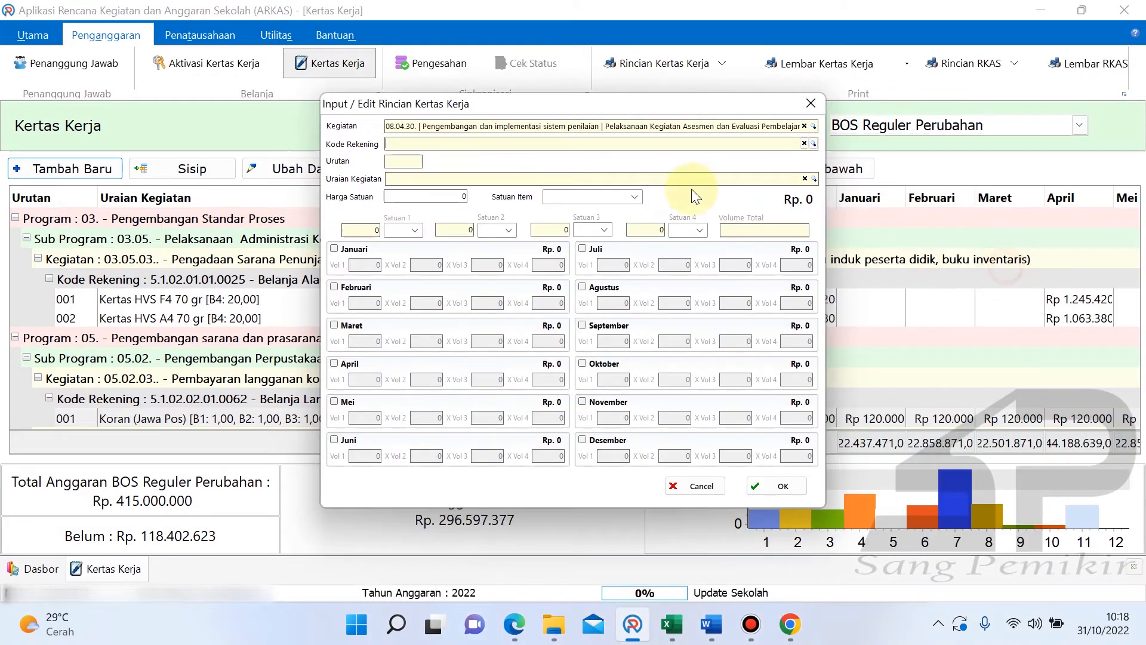
# - Search the account codes for "Komputer" and assign 5.2.02.10.02.0005 Belanja Modal Peralatan Komputer Lainnya as the Kode Rekening
pyautogui.click(813, 144)
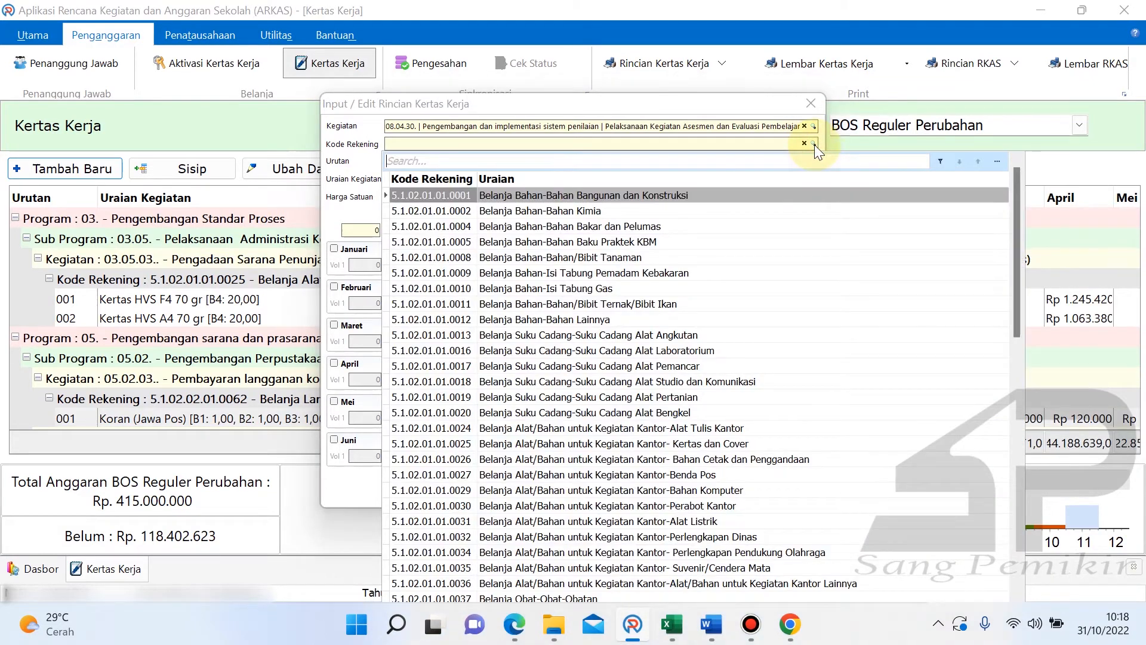
pyautogui.click(575, 160)
pyautogui.write('Kompu')
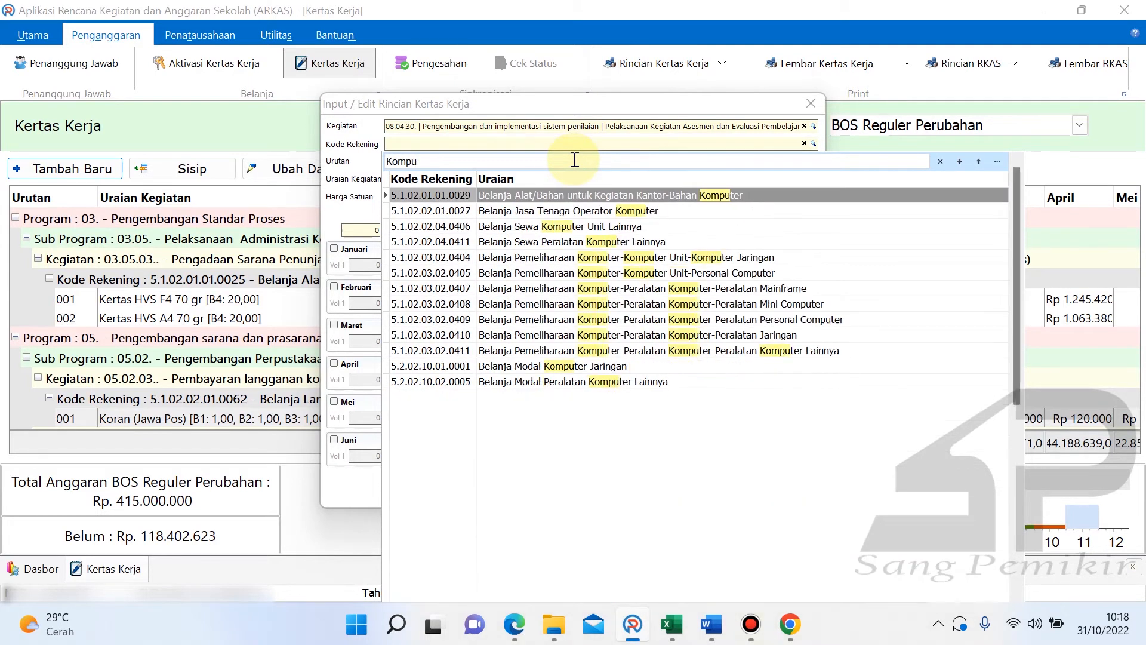
pyautogui.write('ter')
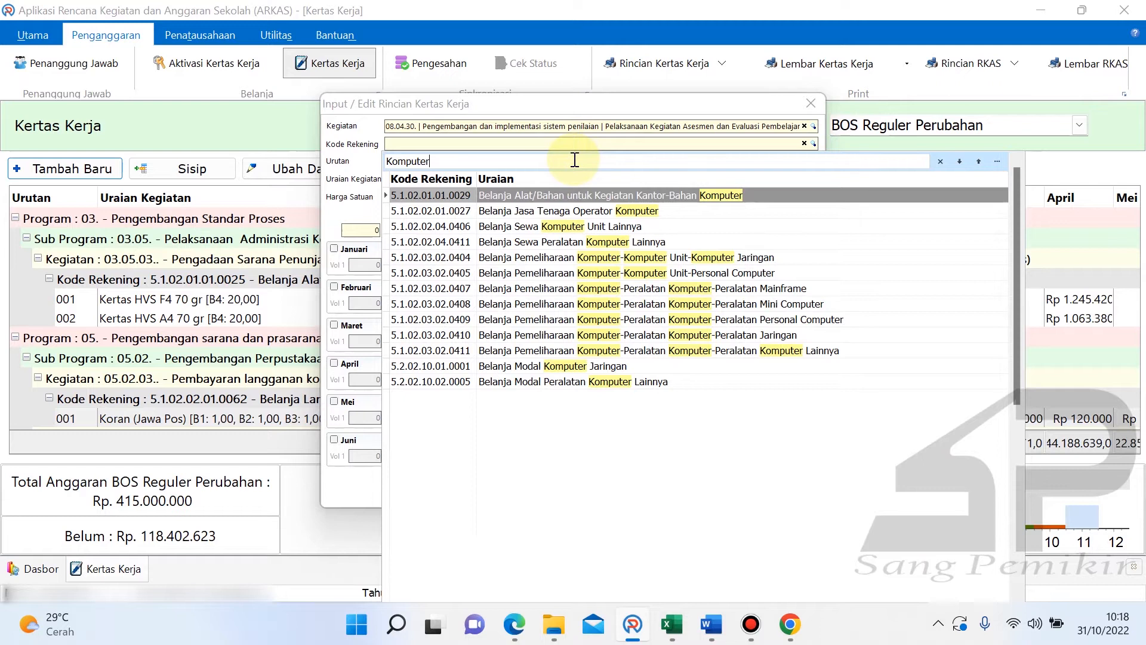
pyautogui.click(624, 385)
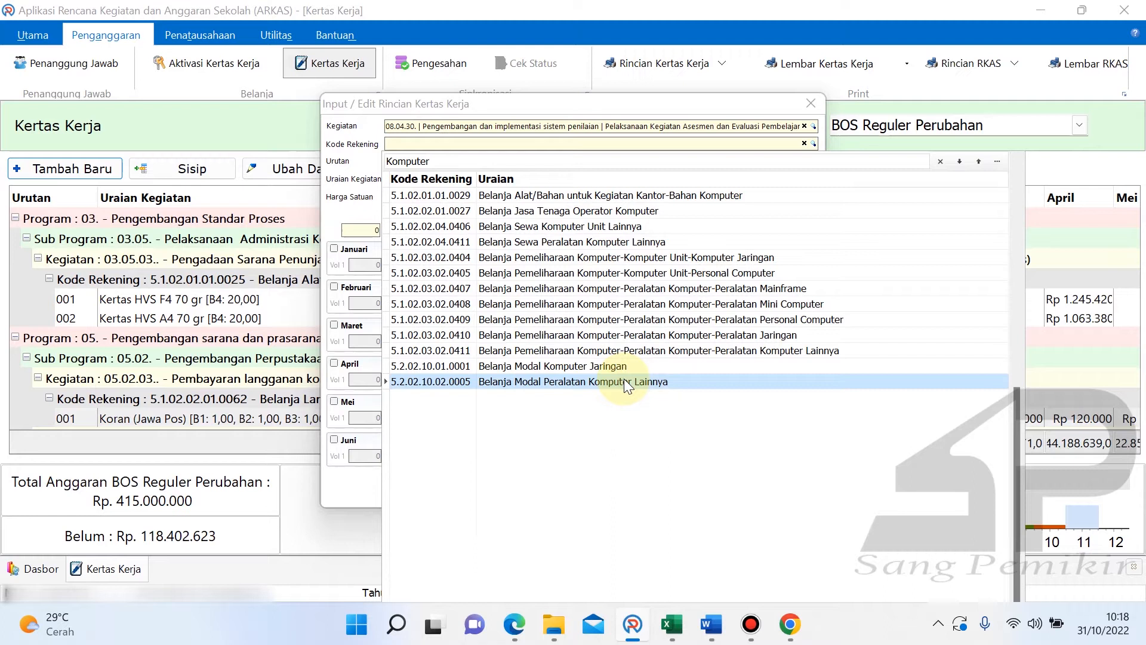
pyautogui.doubleClick(550, 382)
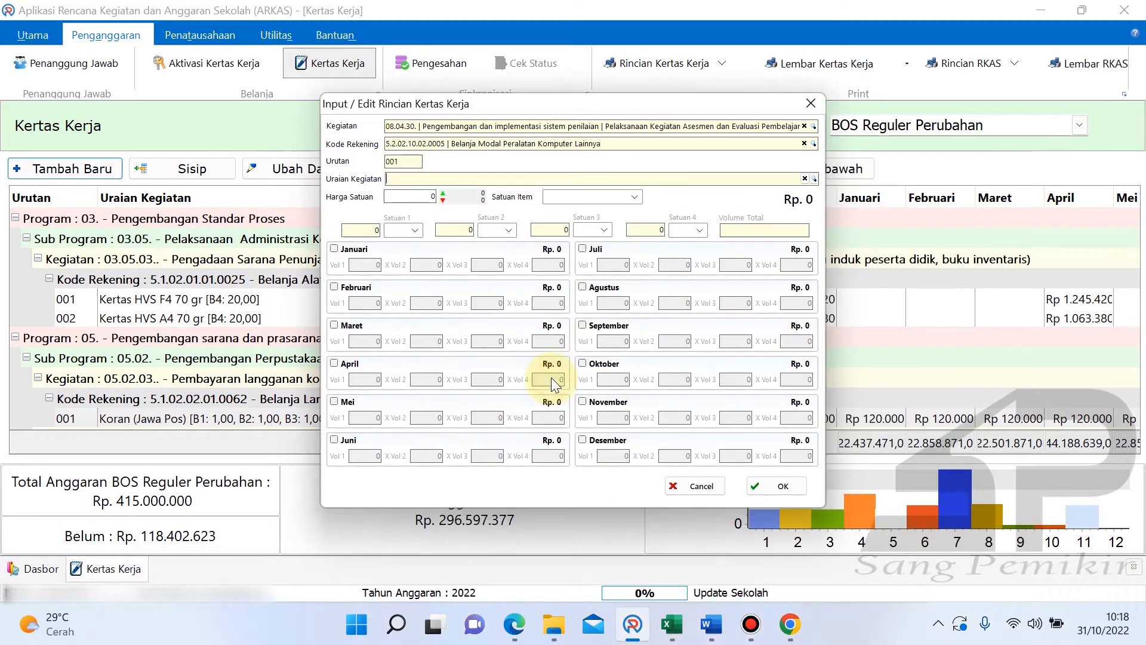
# - Search the goods list for UPS and choose Uninterruptible Power Supply (UPS) 1200 VA as the Uraian Kegiatan
pyautogui.click(814, 177)
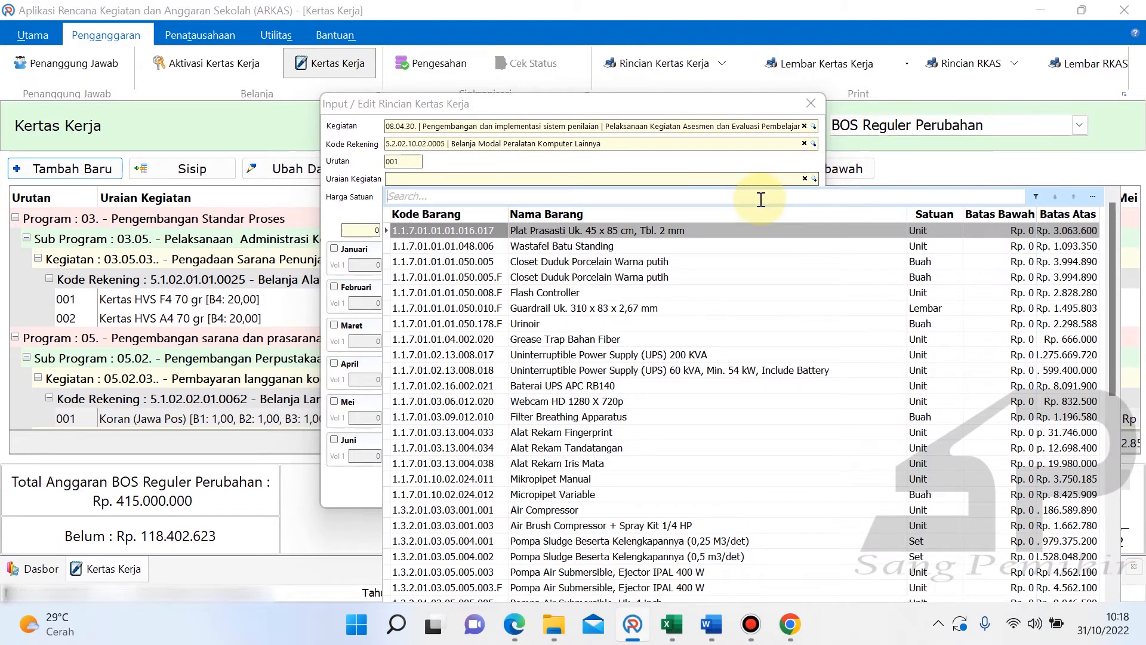
pyautogui.write('UPS')
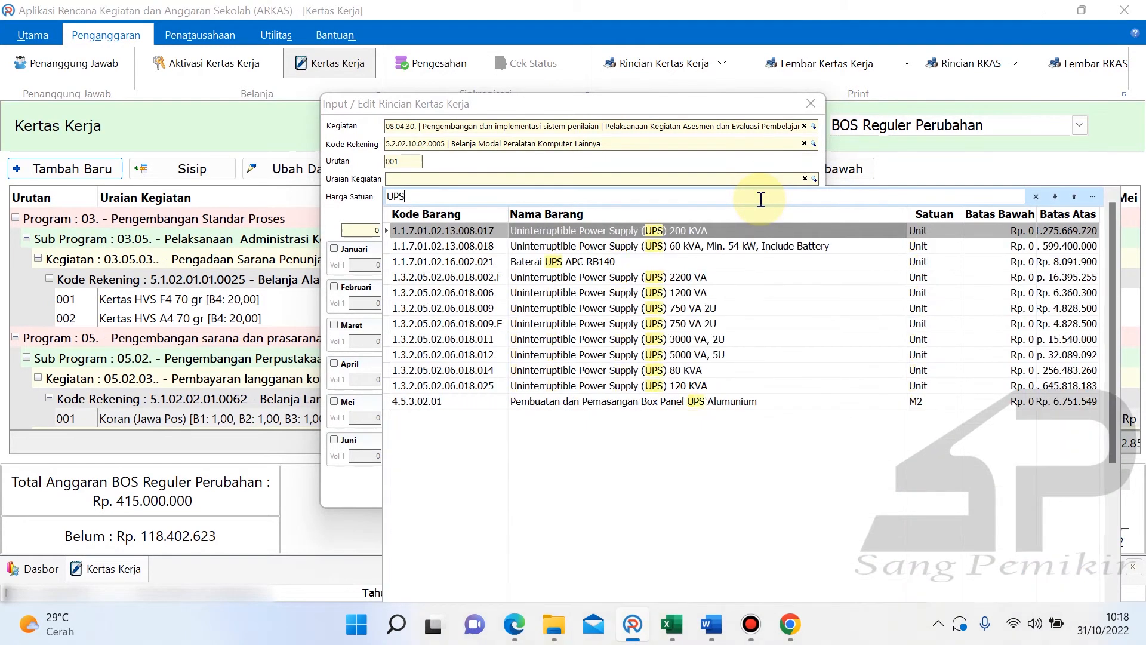
pyautogui.press('BackSpace')
pyautogui.click(720, 292)
pyautogui.doubleClick(735, 292)
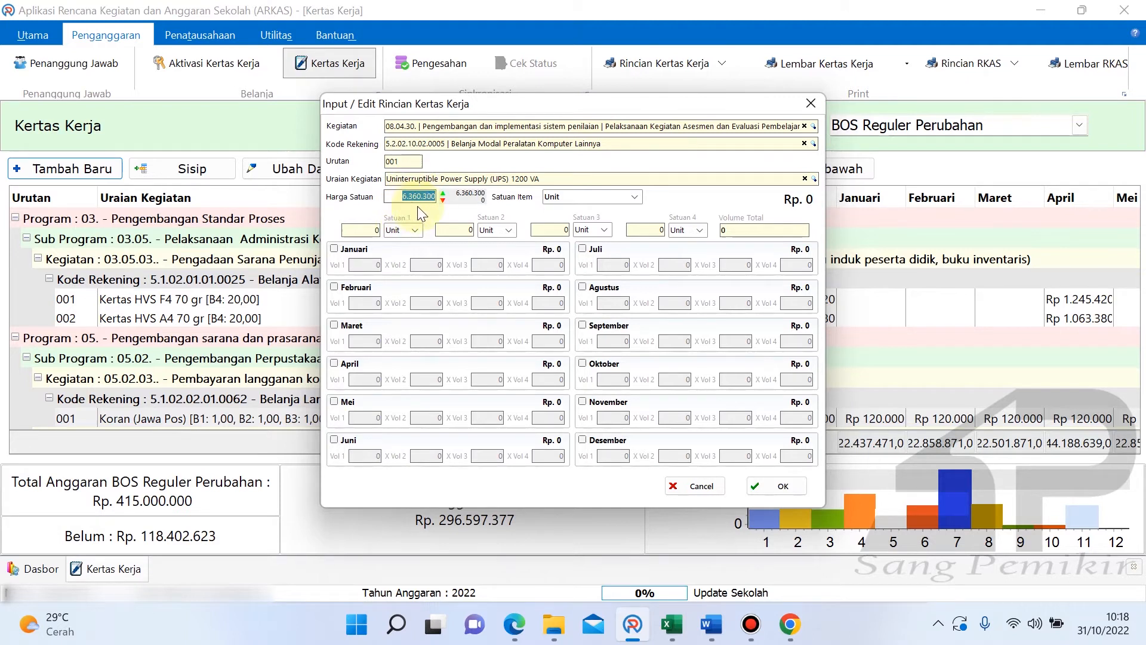
# - Switch to the Belanja Modal sheet in Excel and set the UPS volume to 1 to get its unit price including PPN
pyautogui.click(677, 618)
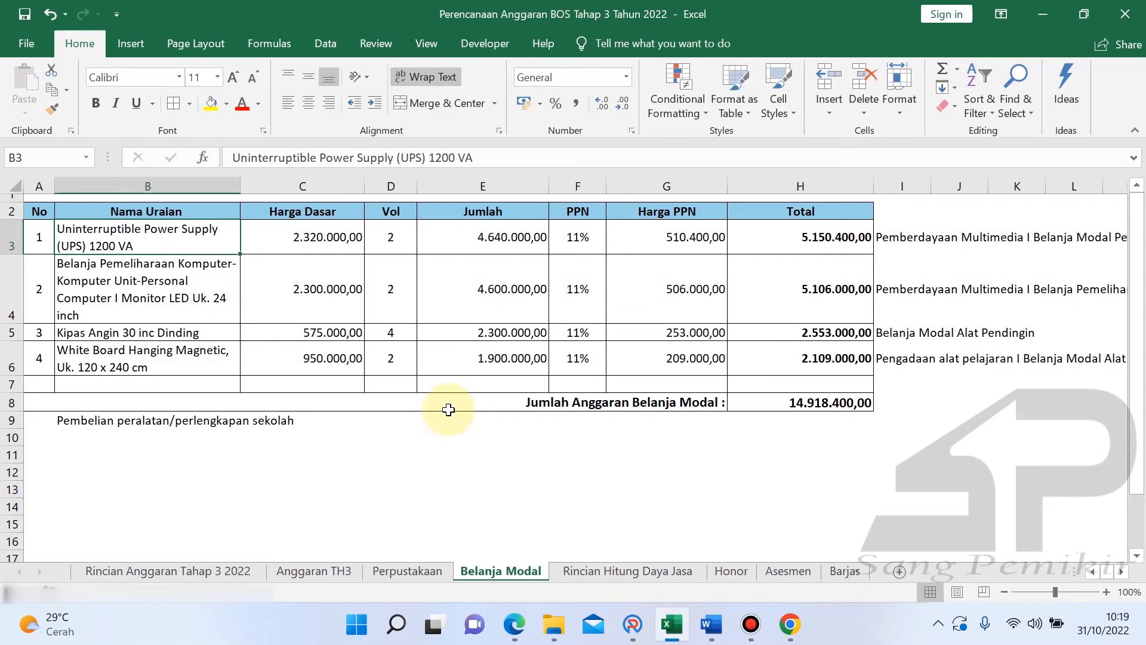
pyautogui.click(409, 437)
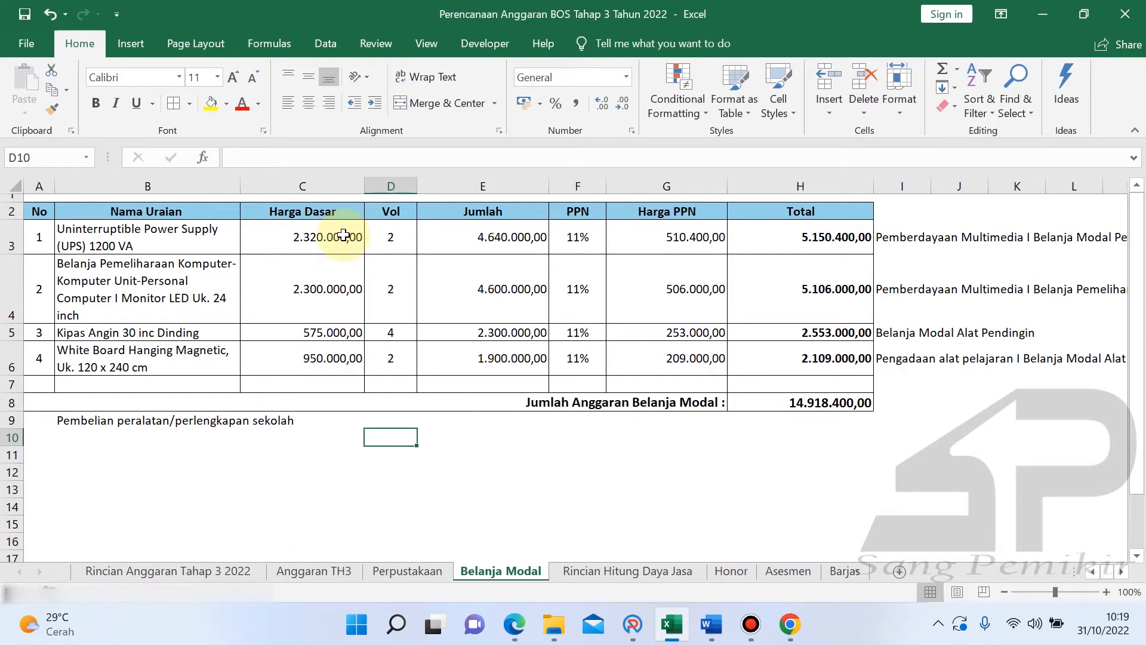
pyautogui.click(391, 232)
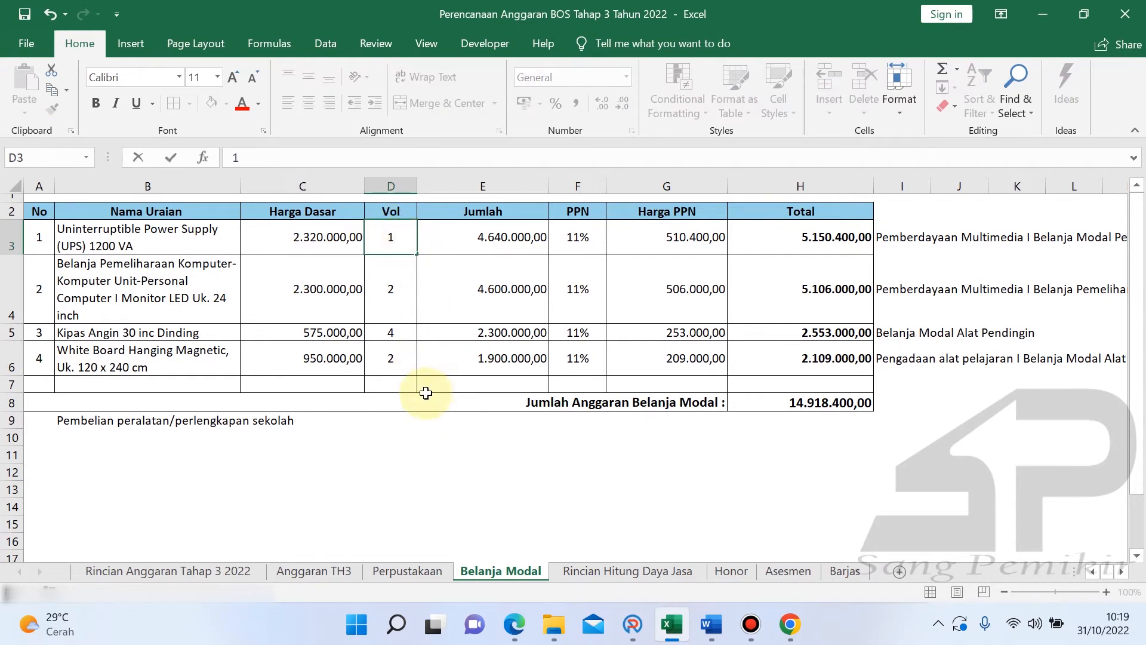
pyautogui.click(421, 423)
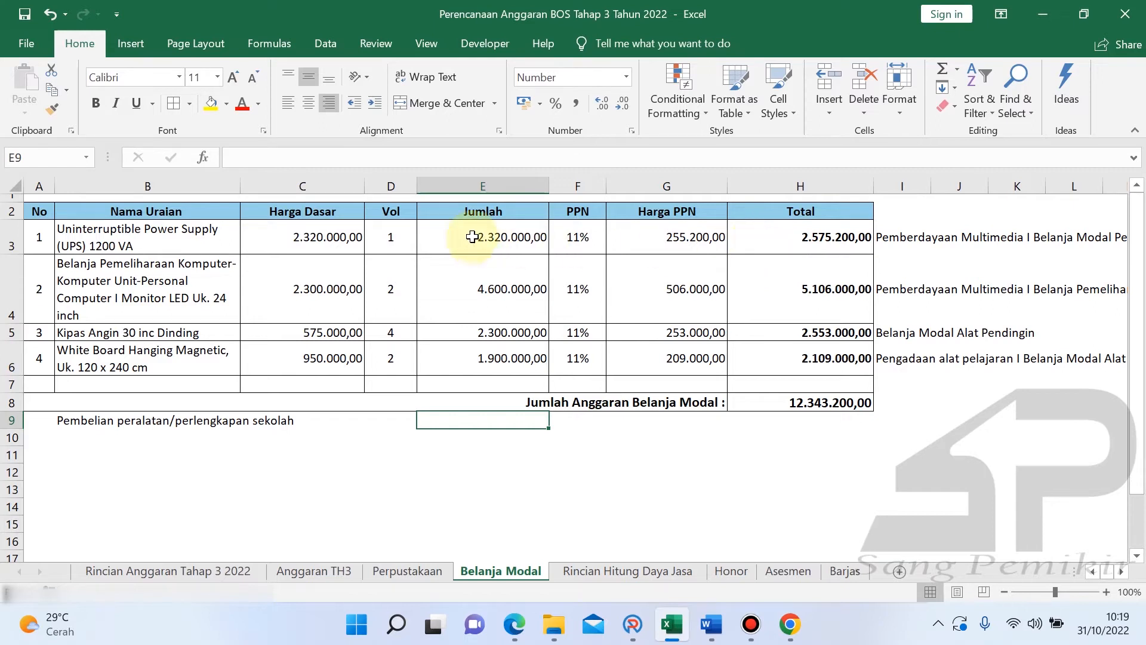
# - Set the UPS volume to 2 and back to 1 to compare the totals including PPN
pyautogui.click(388, 234)
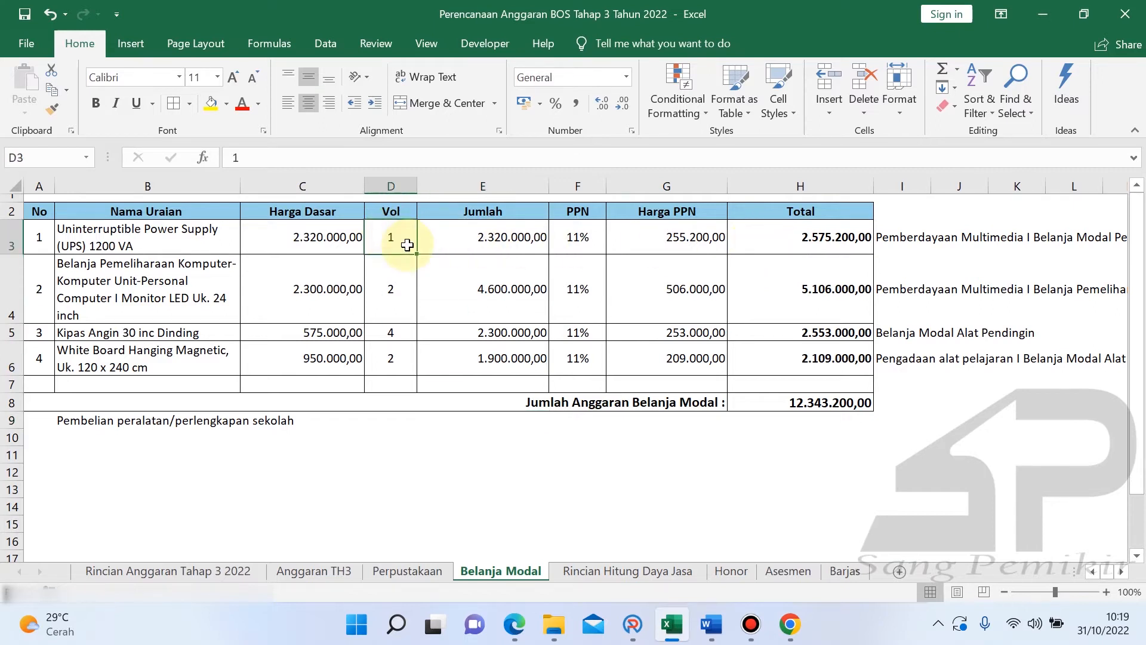
pyautogui.write('2')
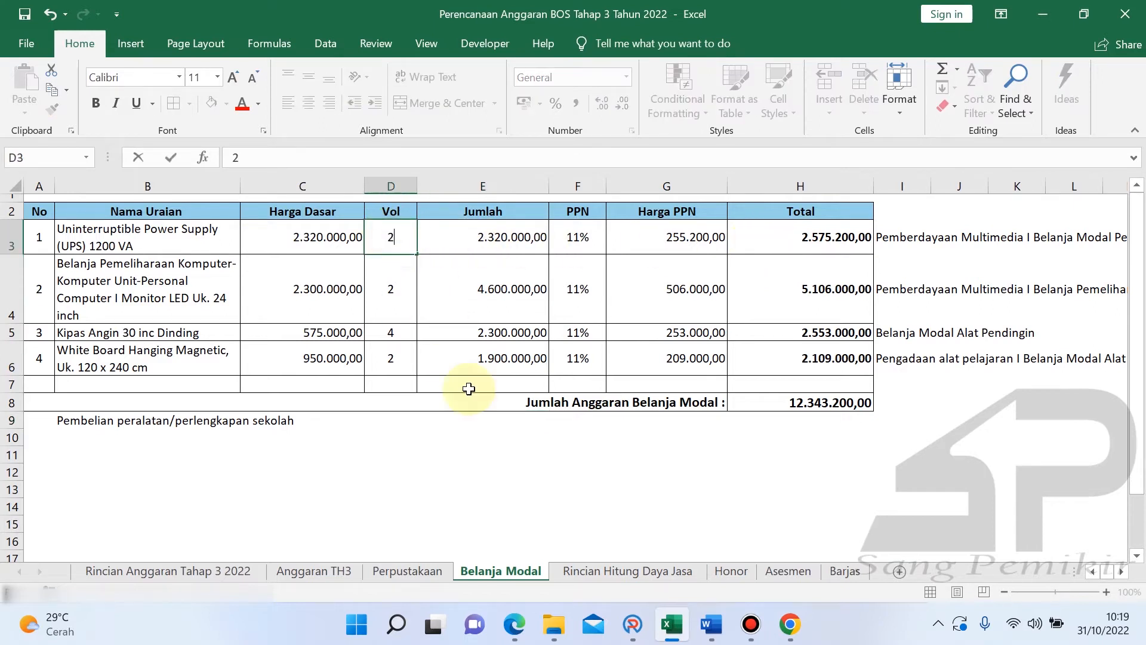
pyautogui.click(468, 464)
pyautogui.click(385, 241)
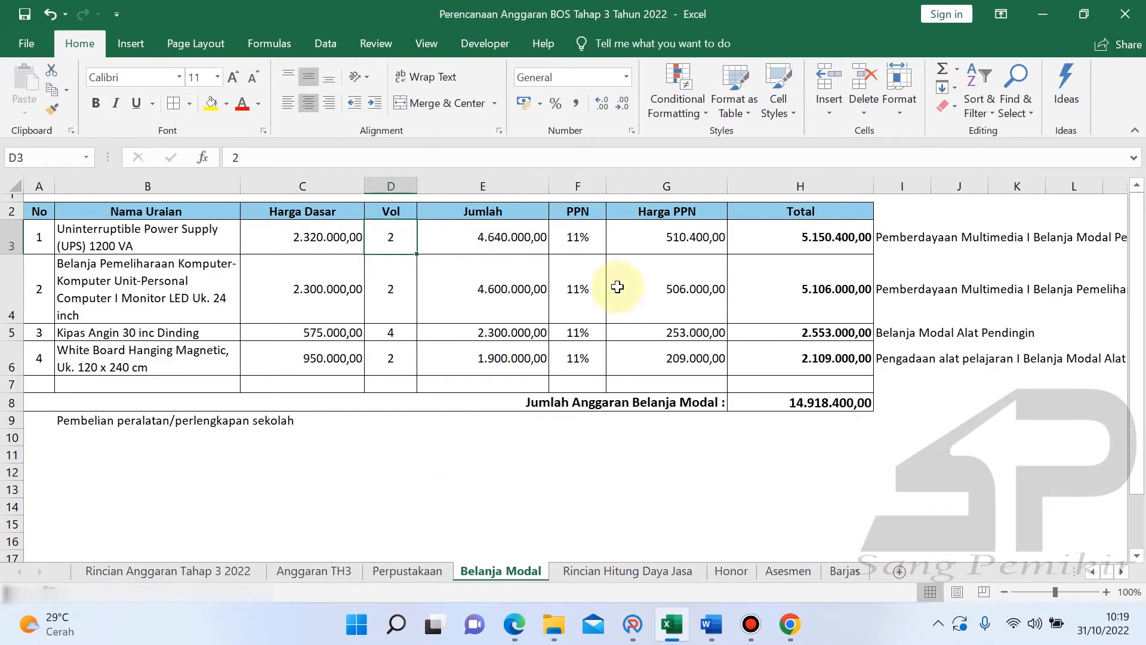
pyautogui.write('1')
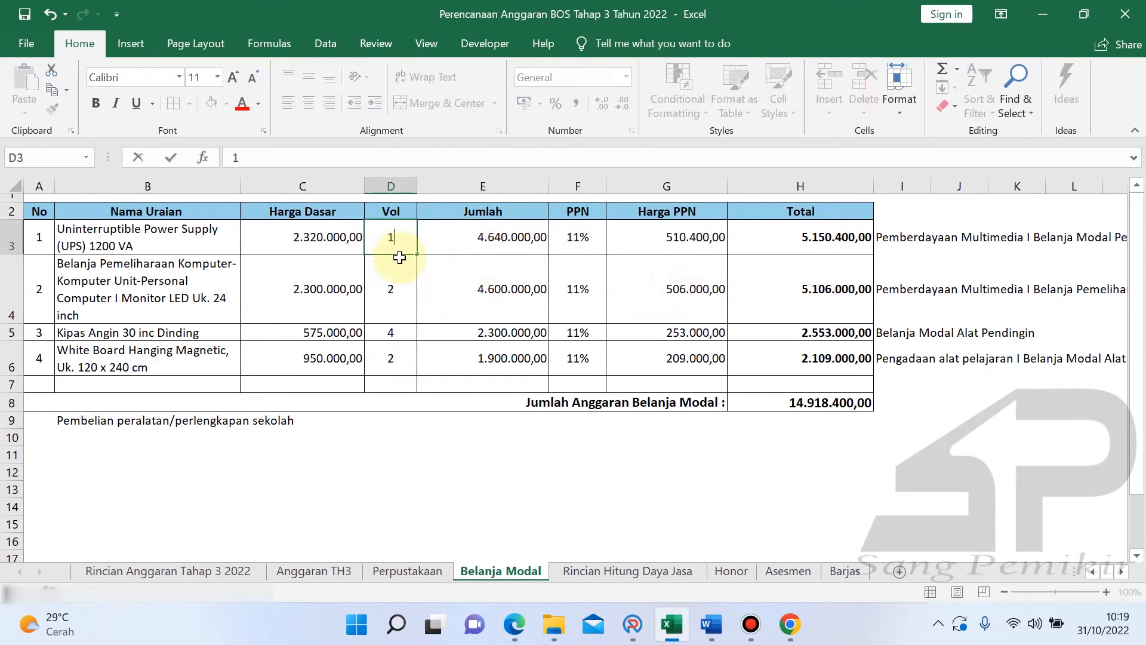
pyautogui.click(468, 441)
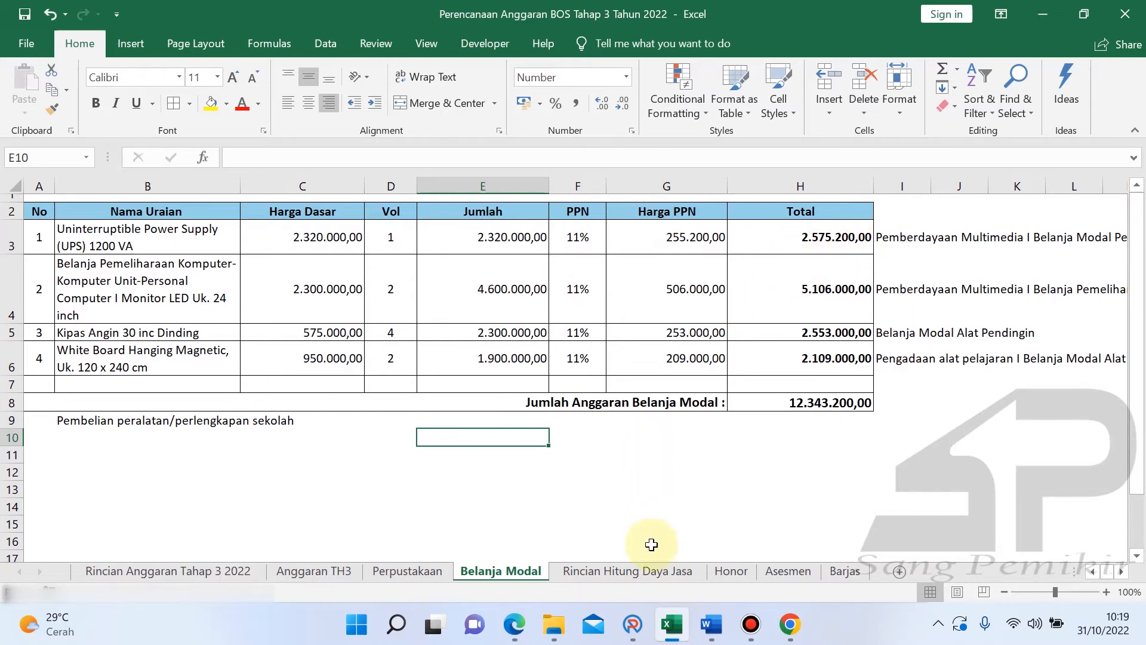
# - Return to ARKAS and set the Harga Satuan of the UPS entry to 2575200
pyautogui.click(632, 624)
pyautogui.write('257')
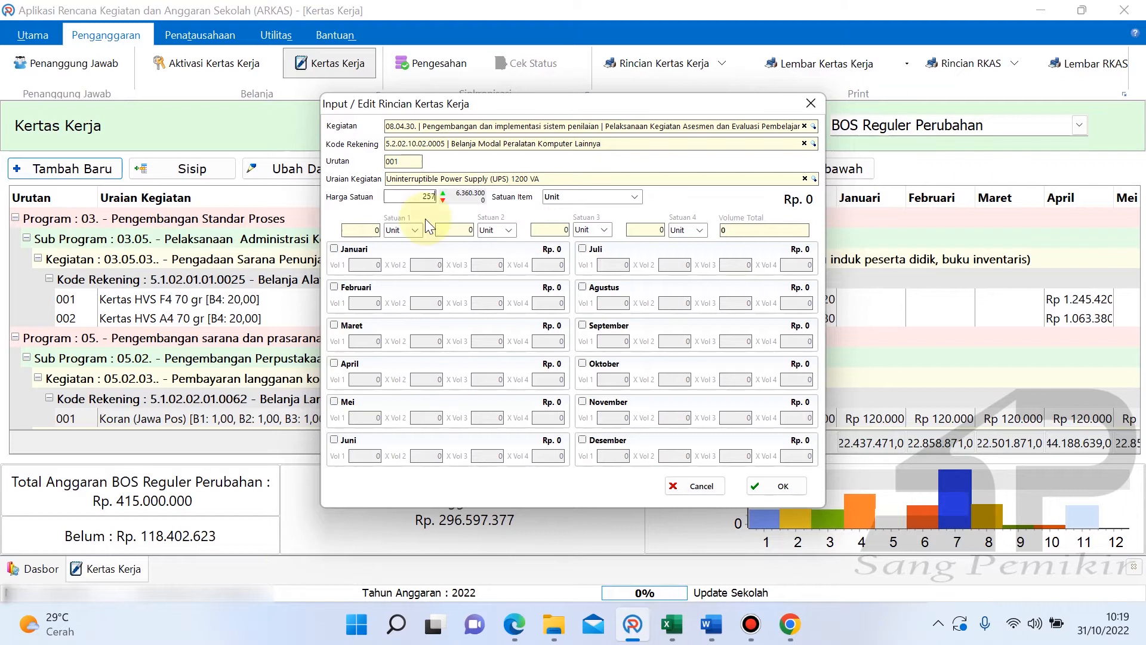
pyautogui.write('5200')
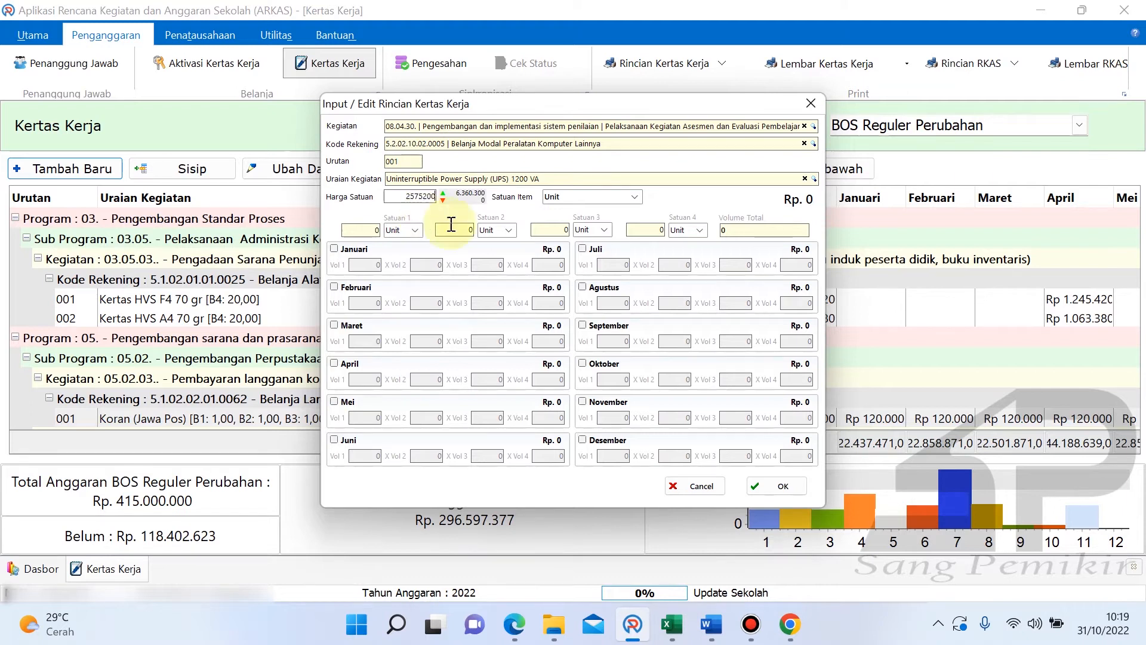
# - Enable November for the UPS entry and set its first volume to 2
pyautogui.click(609, 401)
pyautogui.click(615, 418)
pyautogui.doubleClick(615, 419)
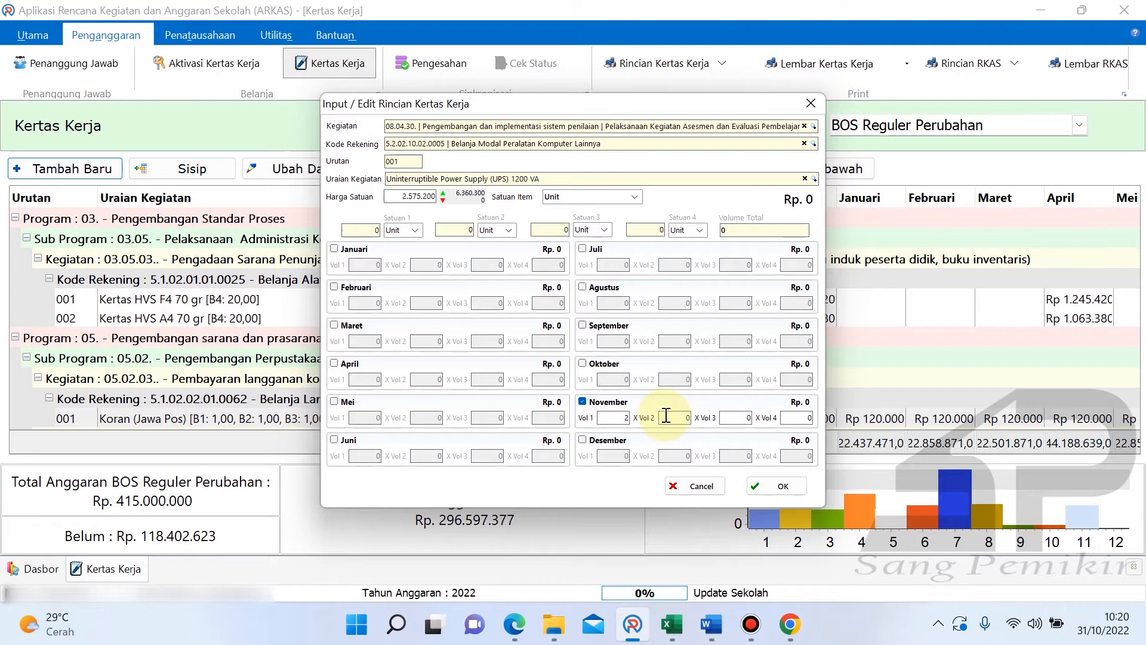
pyautogui.write('2')
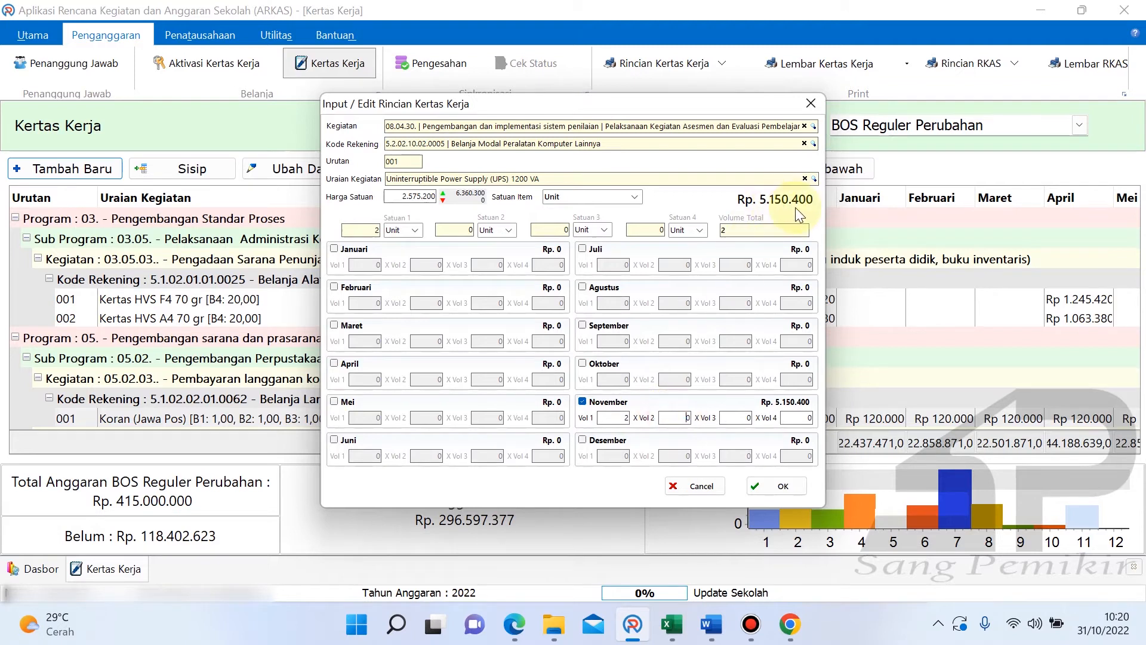
# - Switch to the Belanja Modal sheet in Excel and restore the UPS volume to 2 to compare its total with the ARKAS entry
pyautogui.click(672, 623)
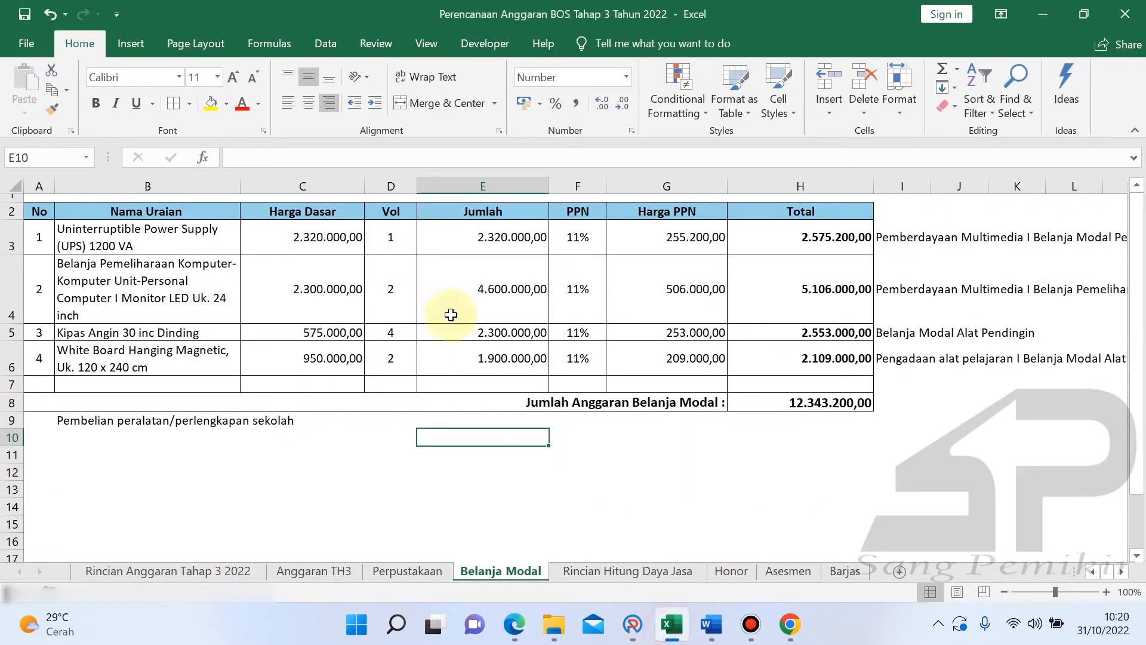
pyautogui.click(397, 234)
pyautogui.write('2')
pyautogui.press('Return')
pyautogui.click(464, 457)
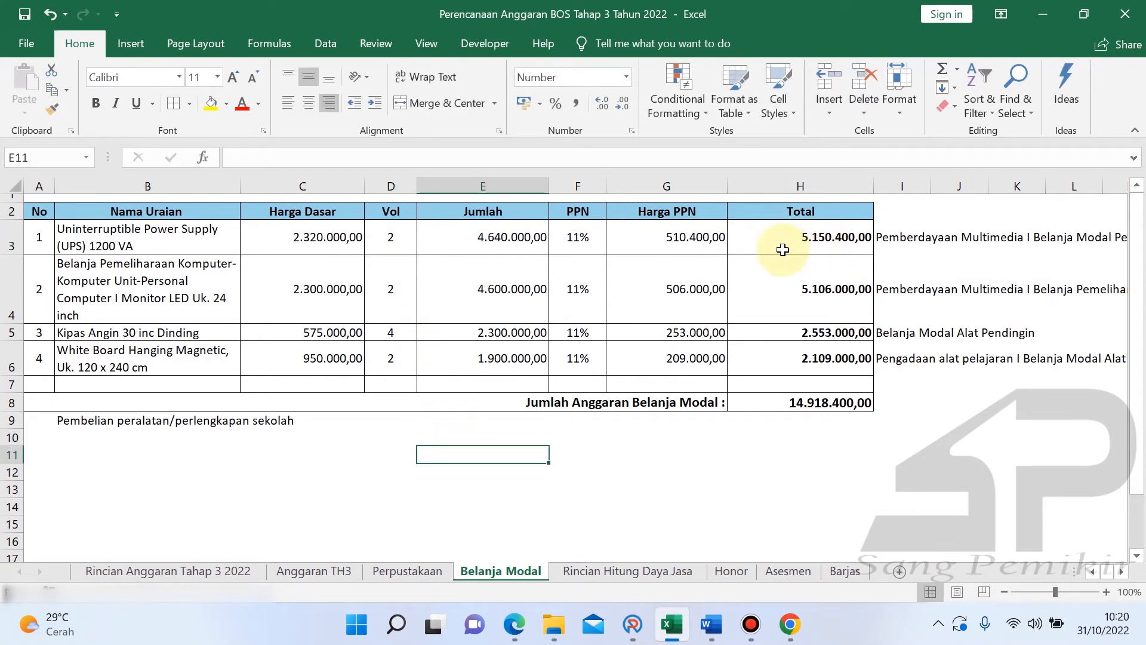
# - Return to ARKAS, enable September for the UPS entry and set its first volume to 2
pyautogui.click(633, 623)
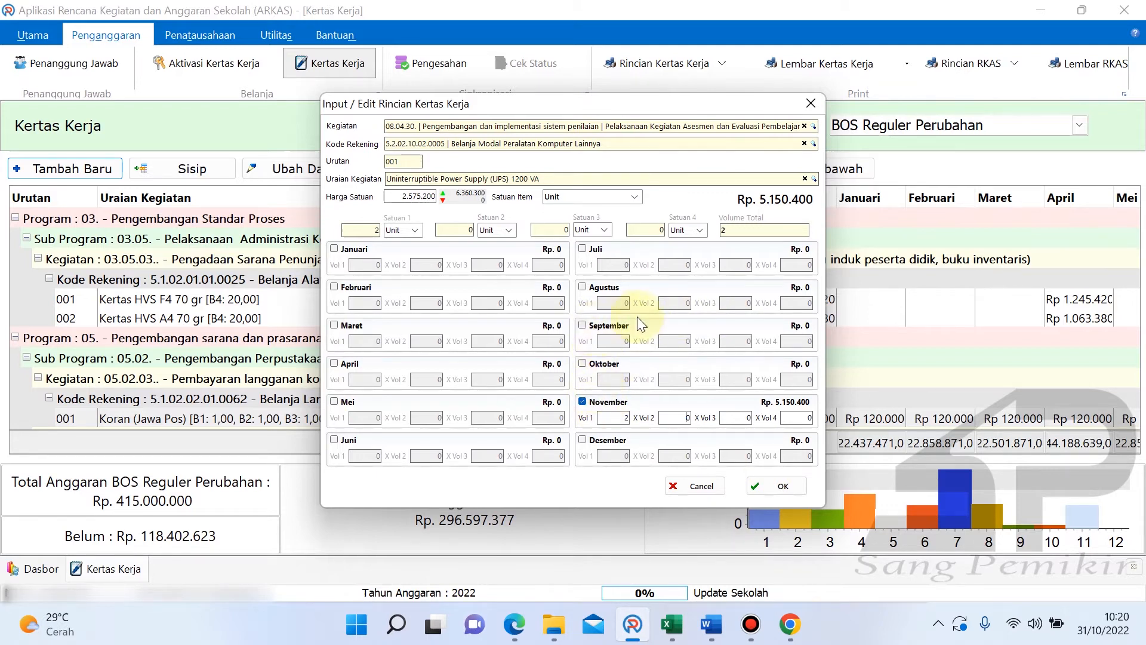
pyautogui.click(596, 324)
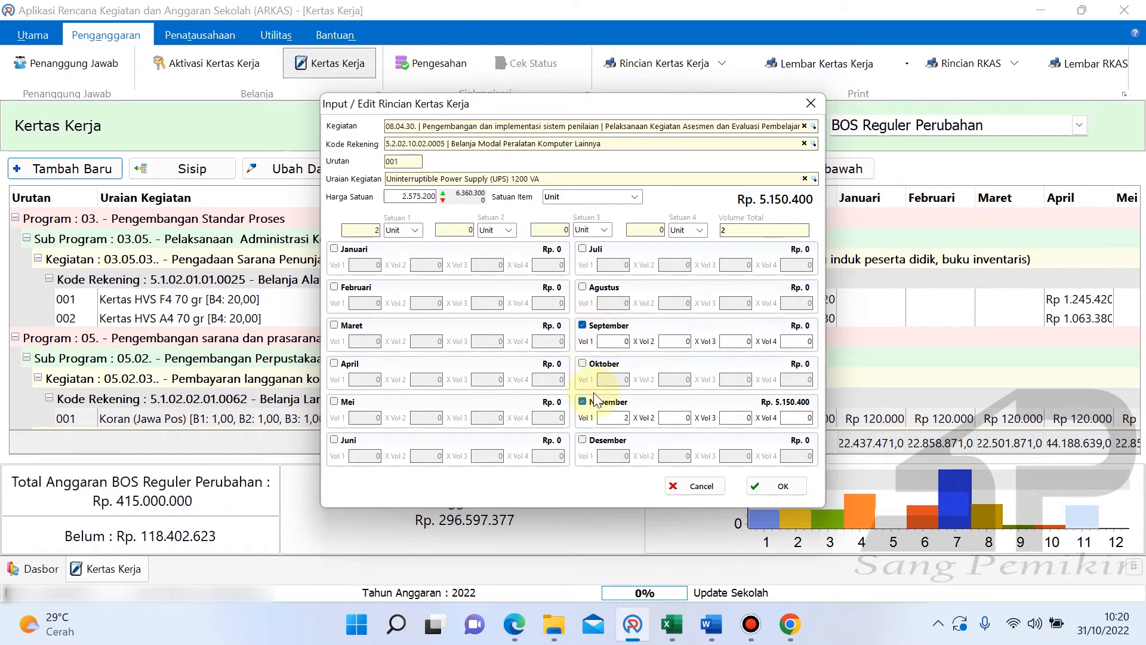
pyautogui.click(613, 342)
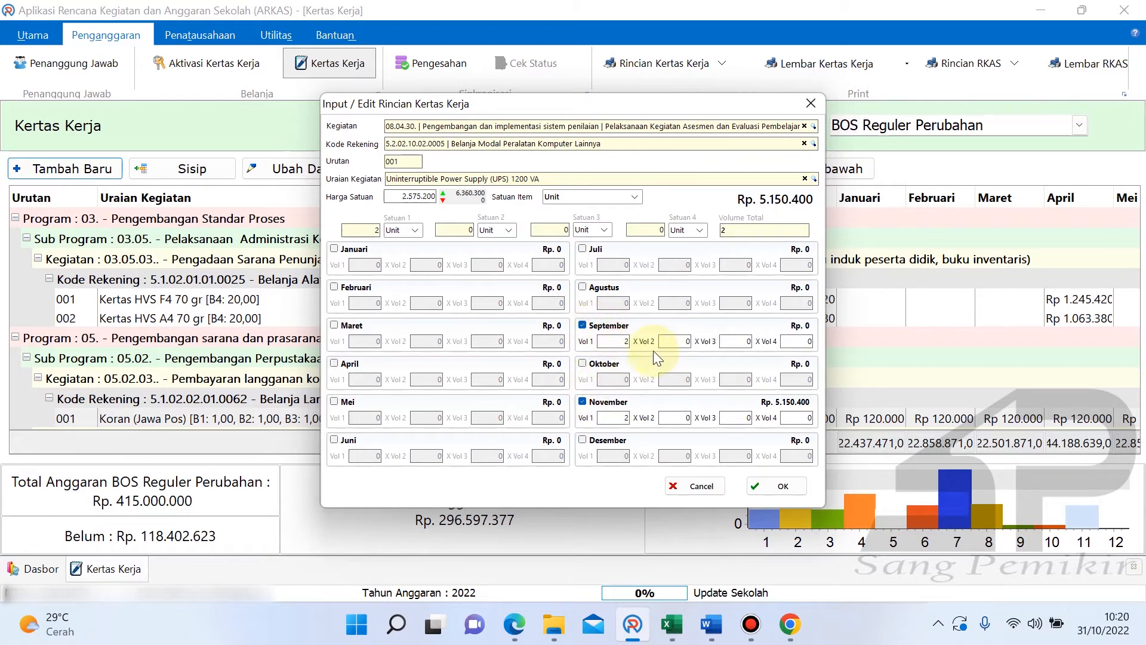
pyautogui.click(668, 341)
# - Disable November for the UPS 1200 VA entry and save the entry to the Kertas Kerja
pyautogui.click(624, 414)
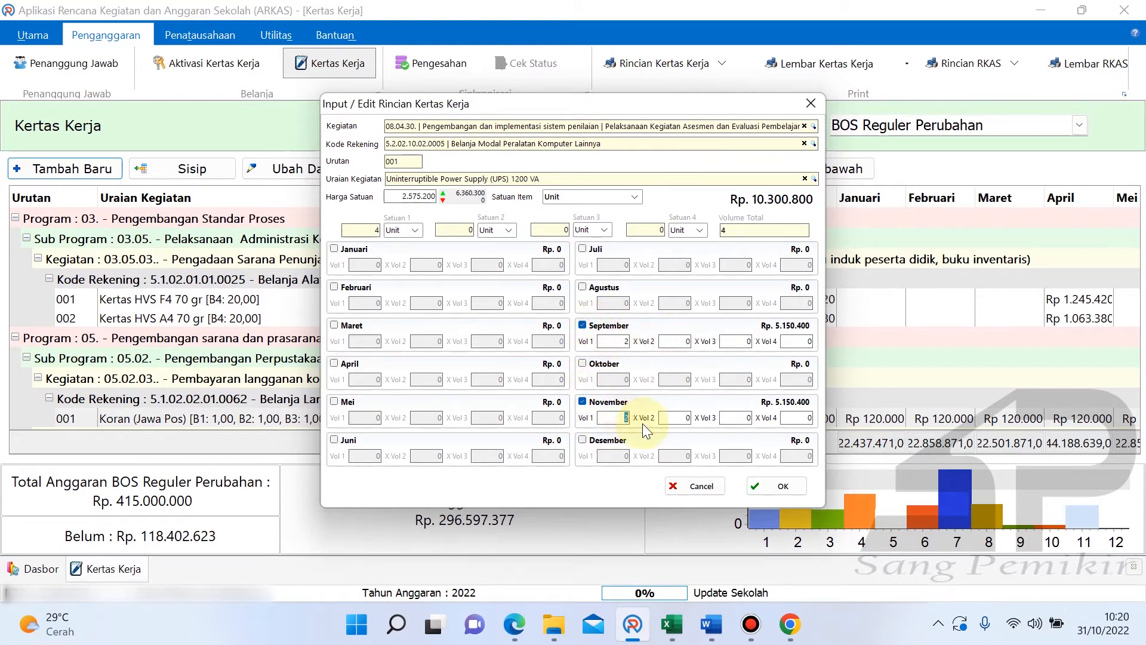
pyautogui.click(593, 406)
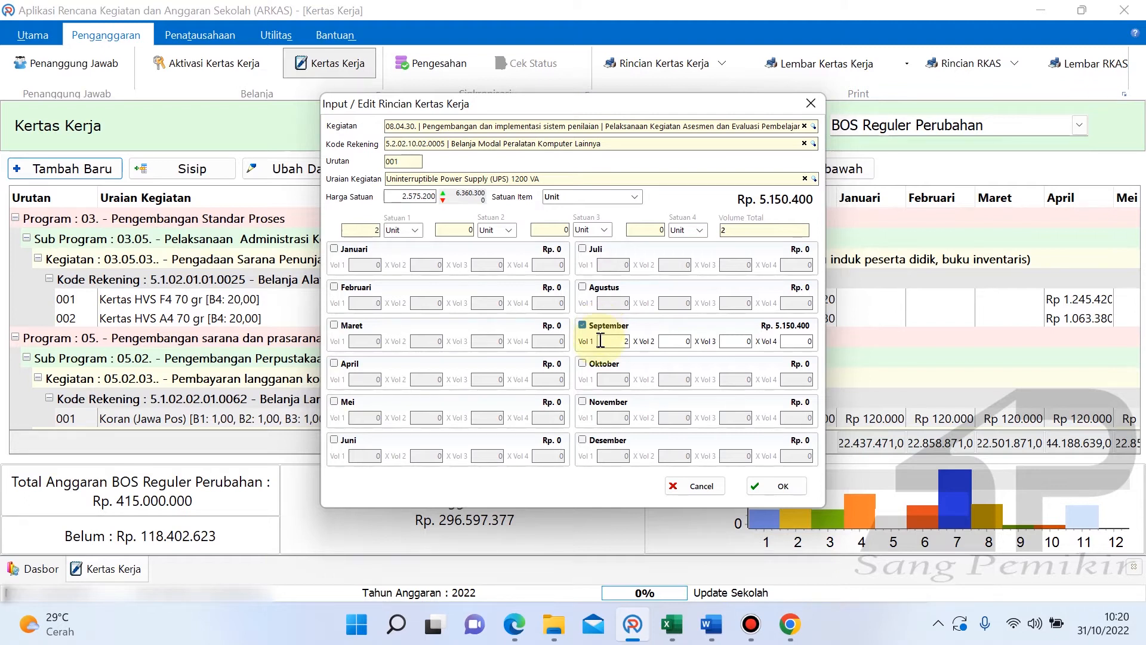
pyautogui.click(588, 404)
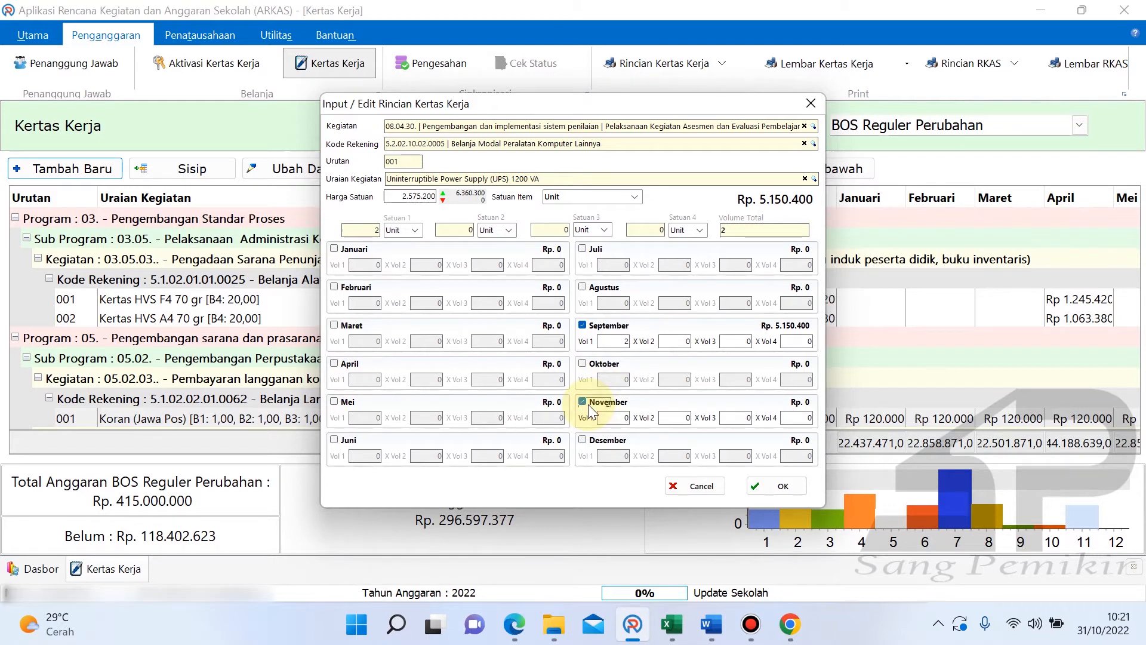
pyautogui.click(589, 404)
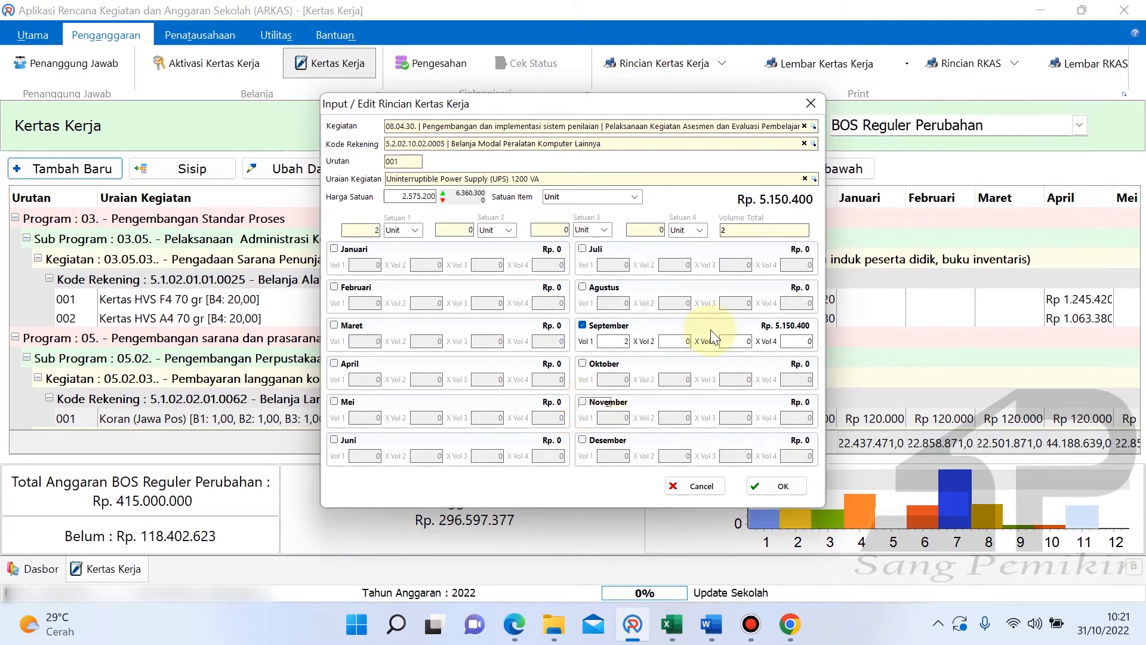
pyautogui.click(673, 338)
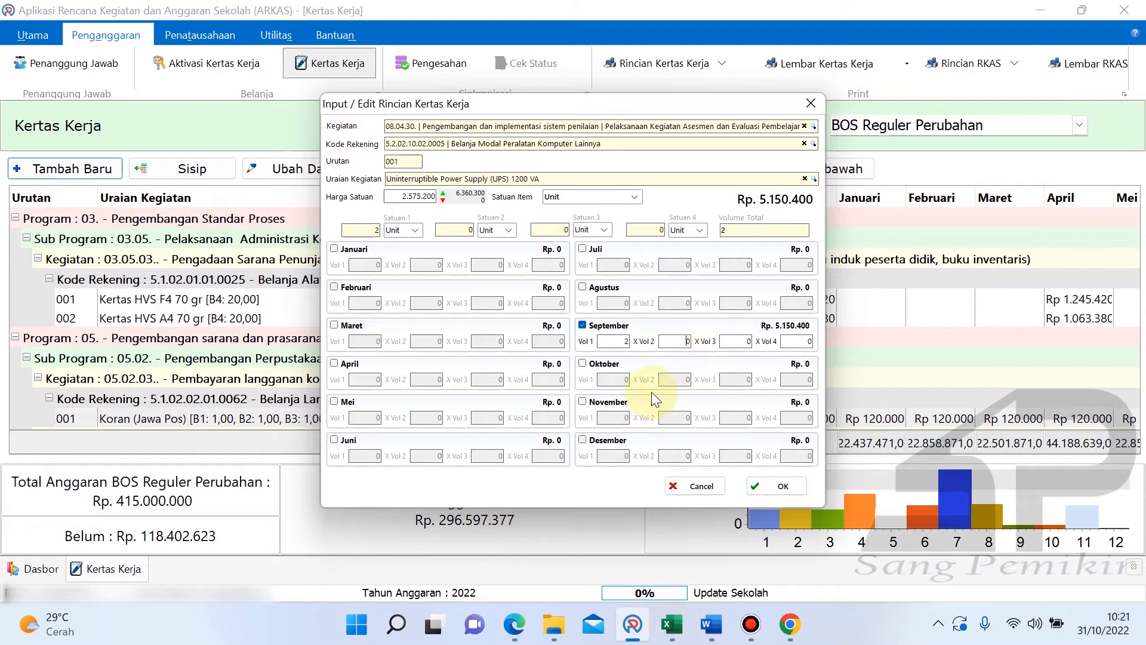
pyautogui.click(783, 486)
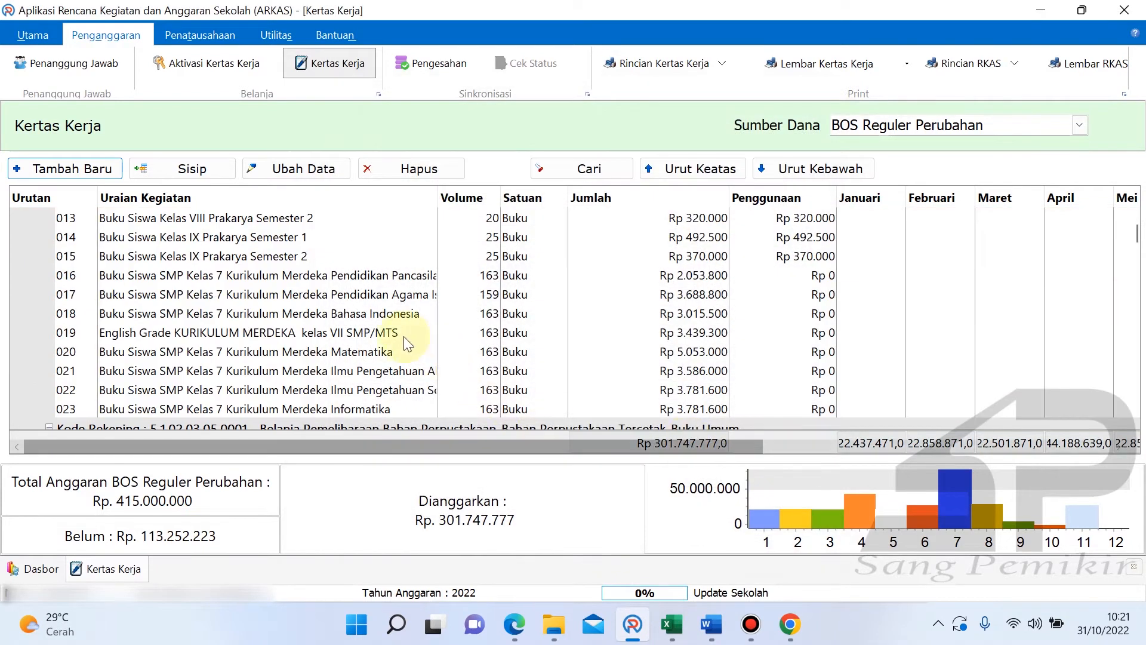
# - Collapse Kode Rekening 5.1.02.01.01.0026 and 5.1.02.03.05.0001 under Kegiatan 05.02.10
pyautogui.click(277, 333)
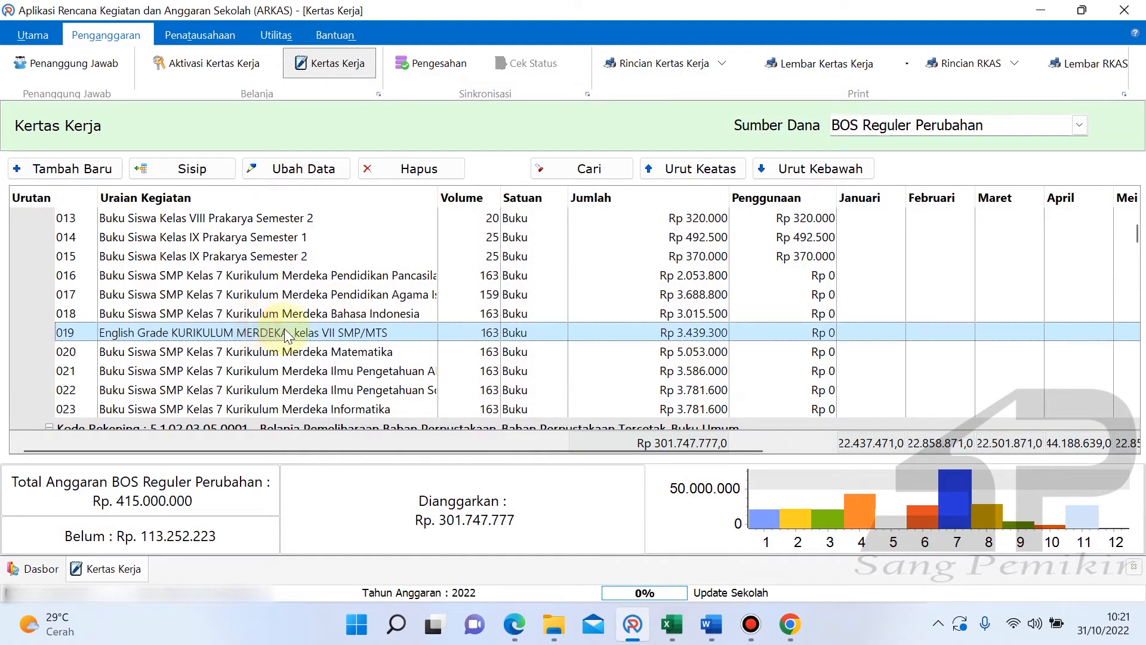
pyautogui.scroll(2, 281, 322)
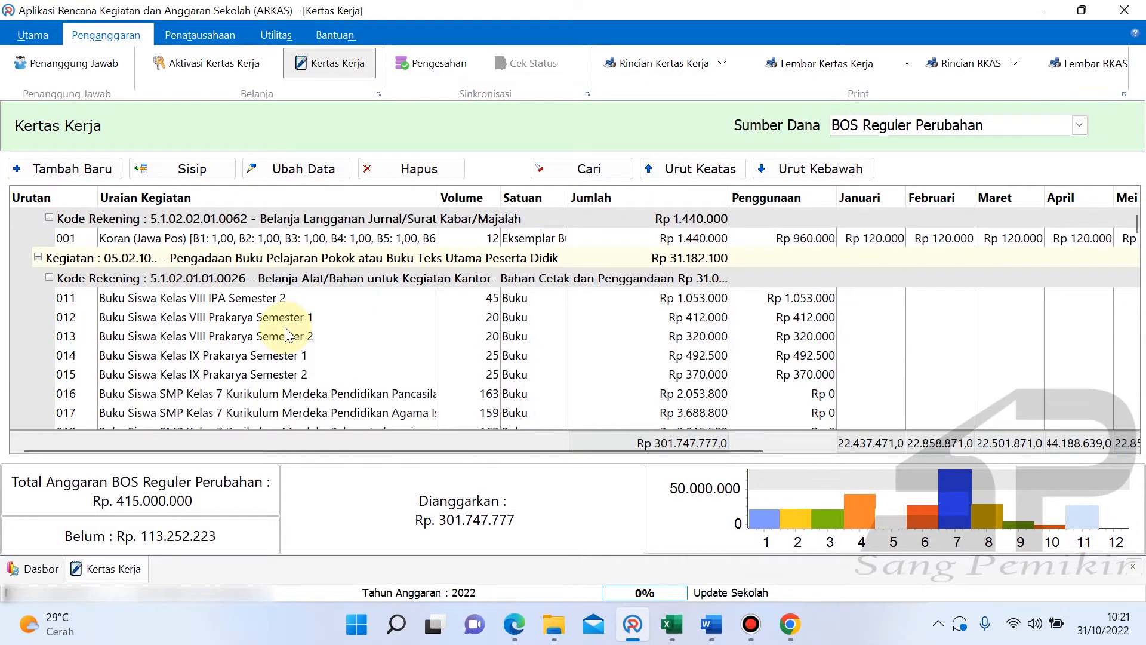
pyautogui.click(51, 277)
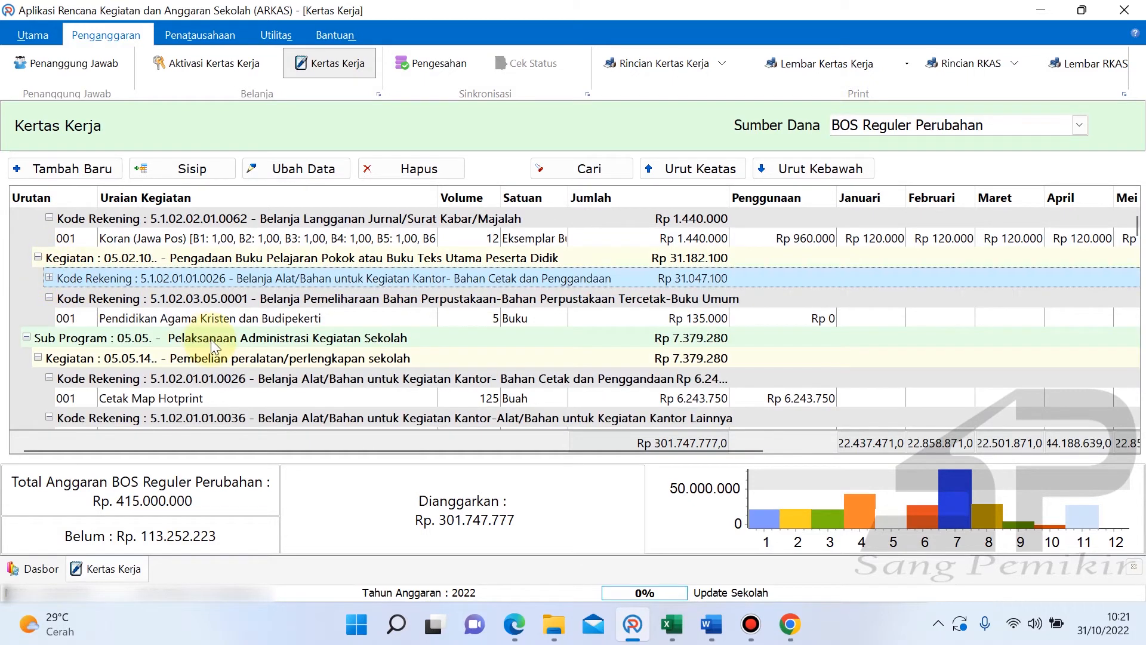
pyautogui.click(43, 299)
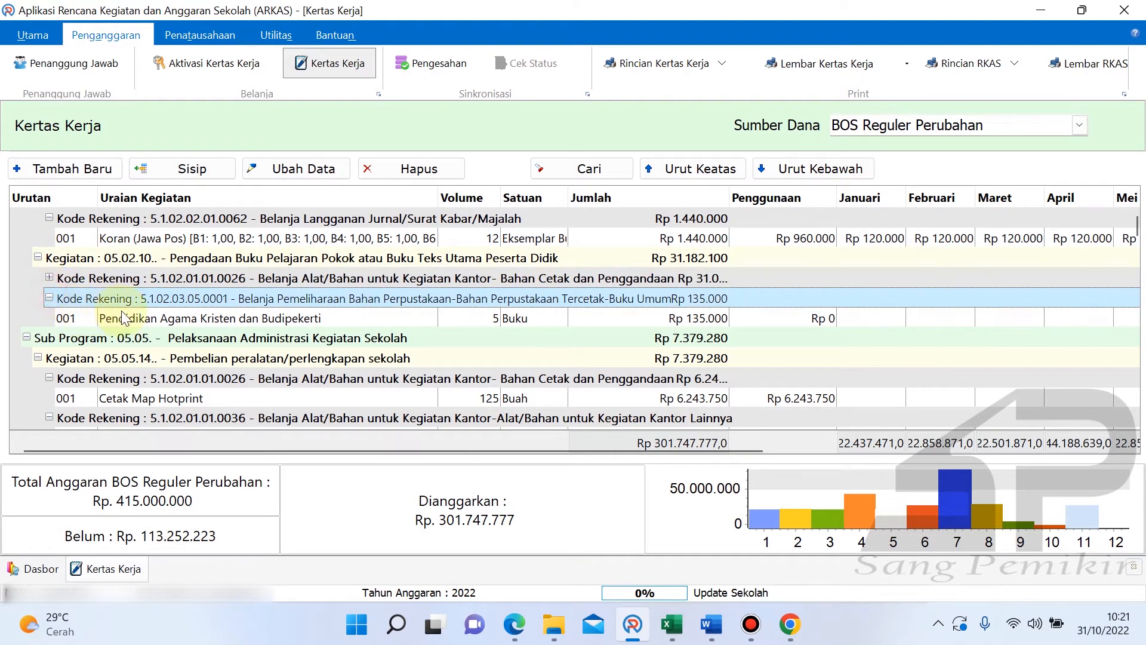
pyautogui.click(49, 298)
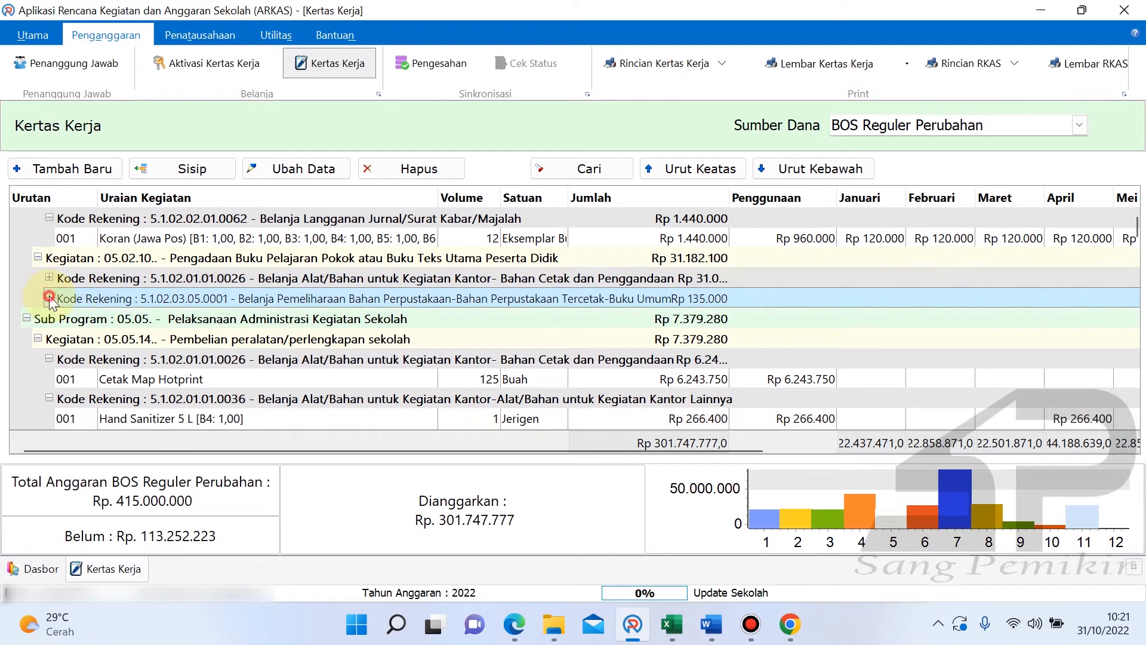
# - Look through the Program 05 items and collapse Kode Rekening 5.1.02.01.01.0001 under Pemeliharaan Taman dan Lapangan
pyautogui.click(188, 386)
pyautogui.scroll(-5, 222, 338)
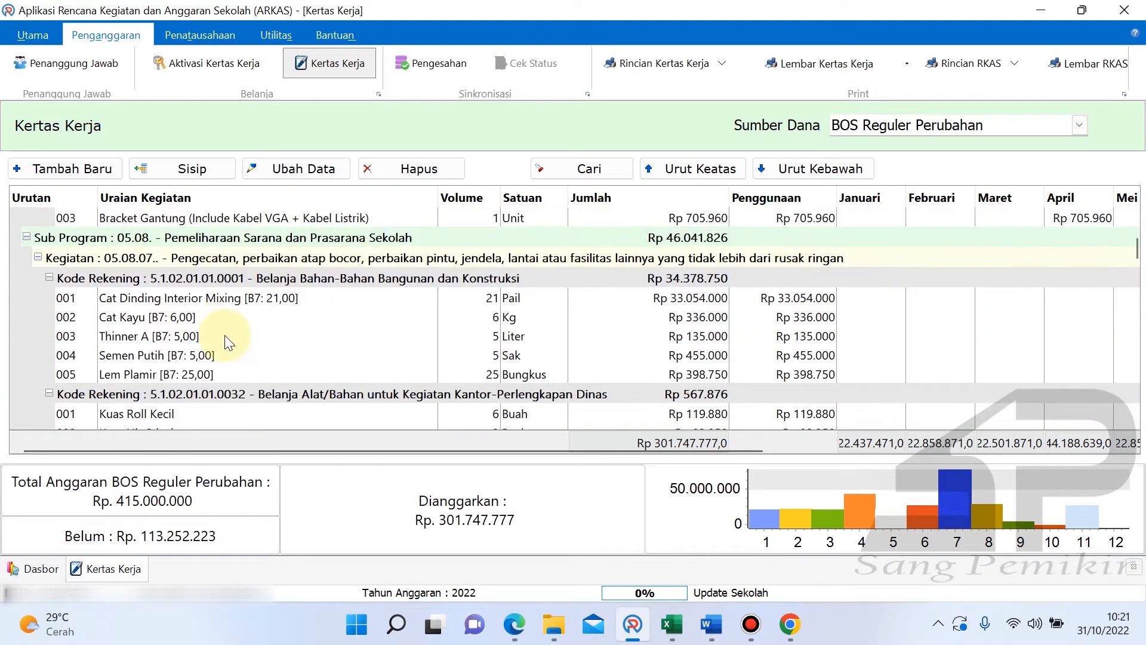
pyautogui.scroll(7, 225, 333)
pyautogui.scroll(-5, 224, 331)
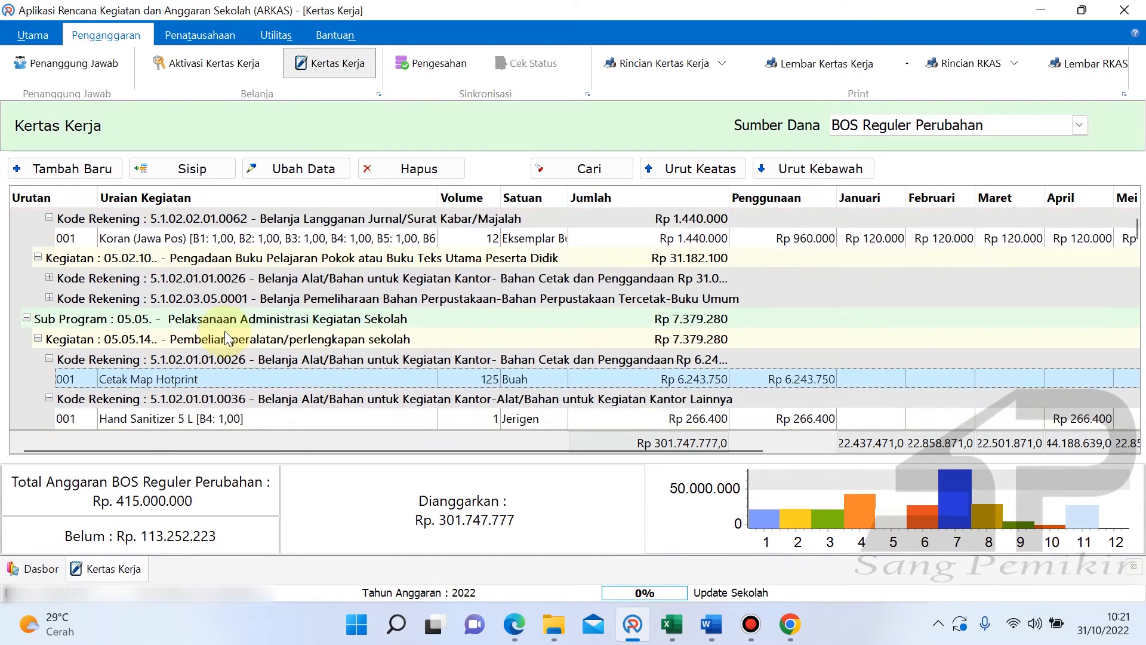
pyautogui.scroll(-5, 227, 338)
pyautogui.scroll(-3, 227, 338)
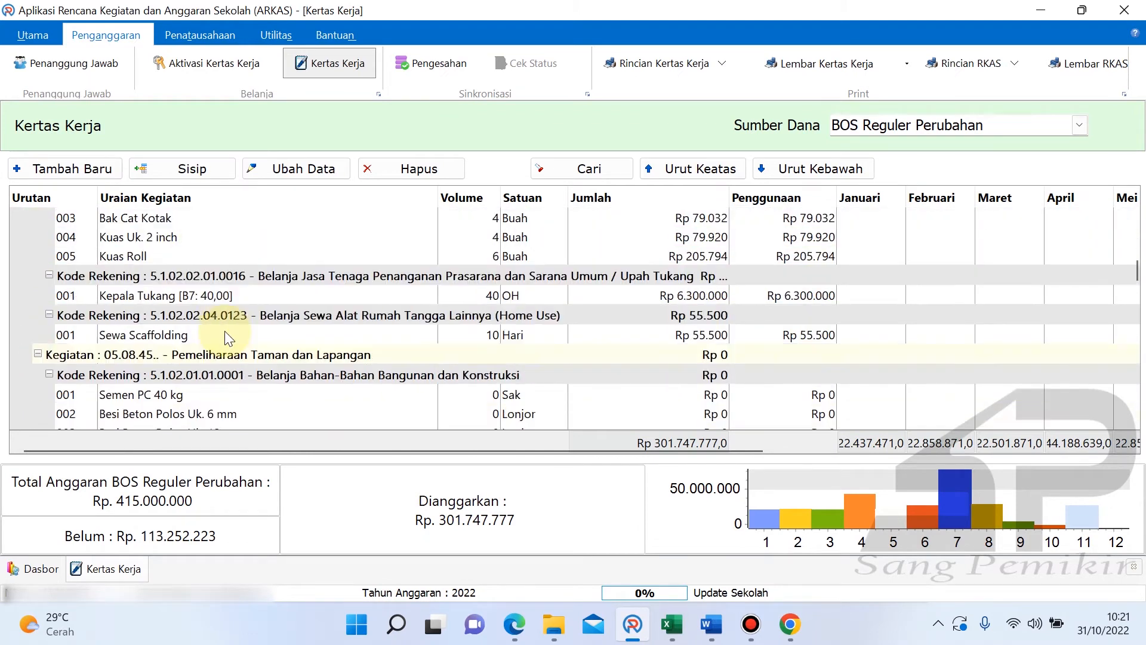
pyautogui.scroll(-6, 227, 338)
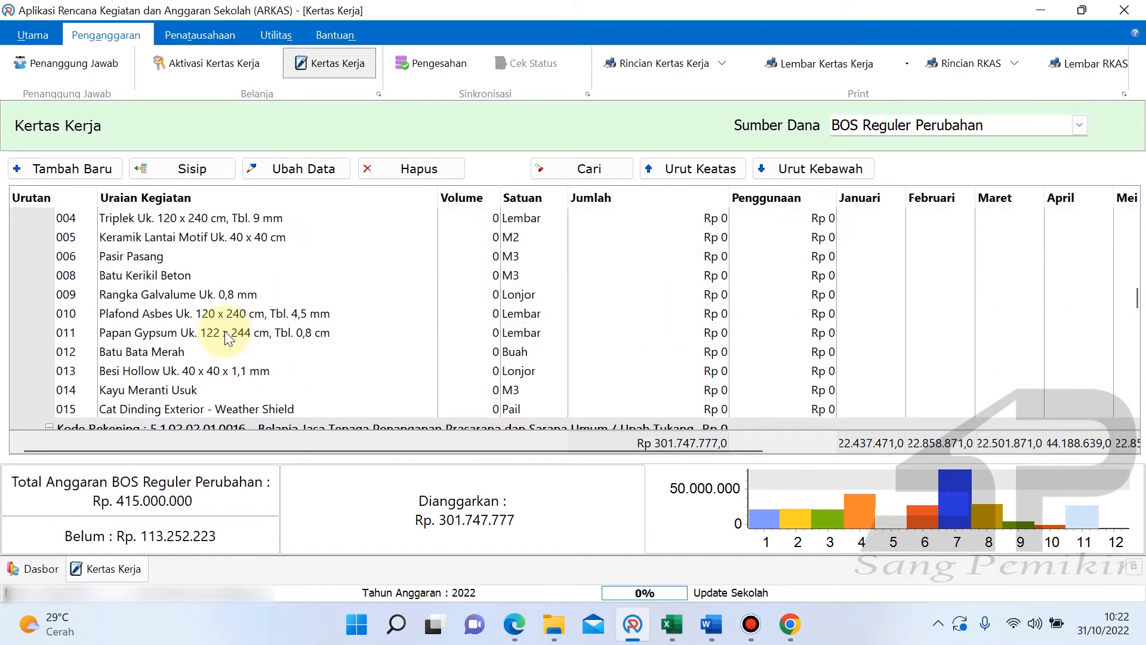
pyautogui.scroll(10, 224, 330)
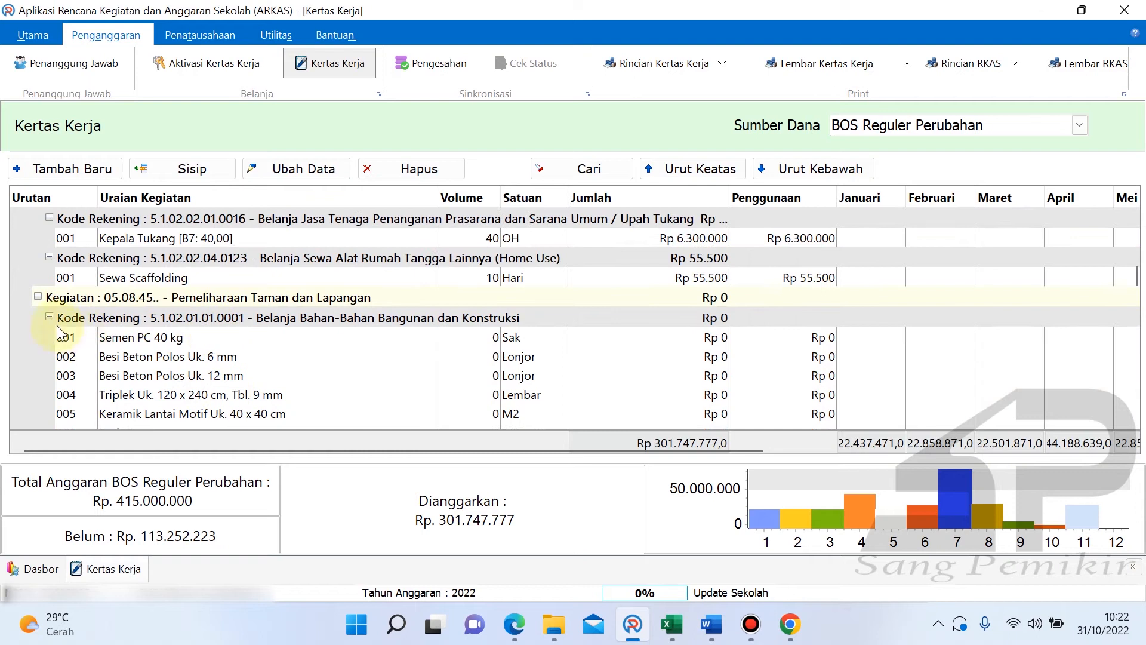
pyautogui.click(49, 317)
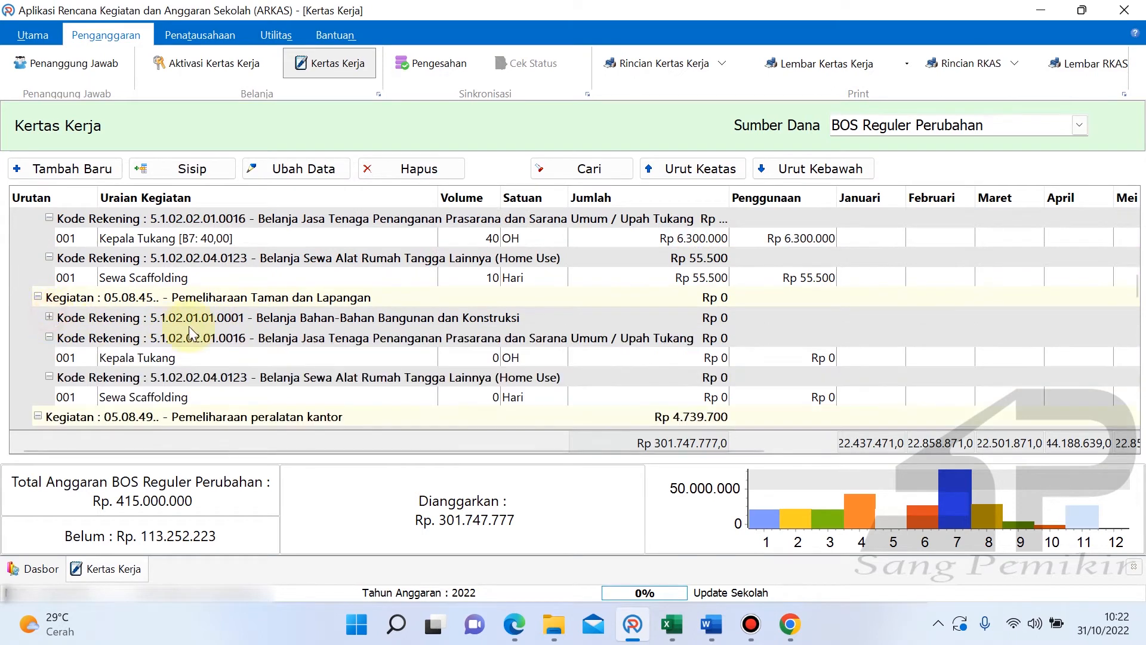
# - Look for the saved UPS entry among the items from Pemeliharaan peralatan kantor to Program 07, and return to Program 05
pyautogui.scroll(-3, 203, 318)
pyautogui.scroll(-1, 203, 319)
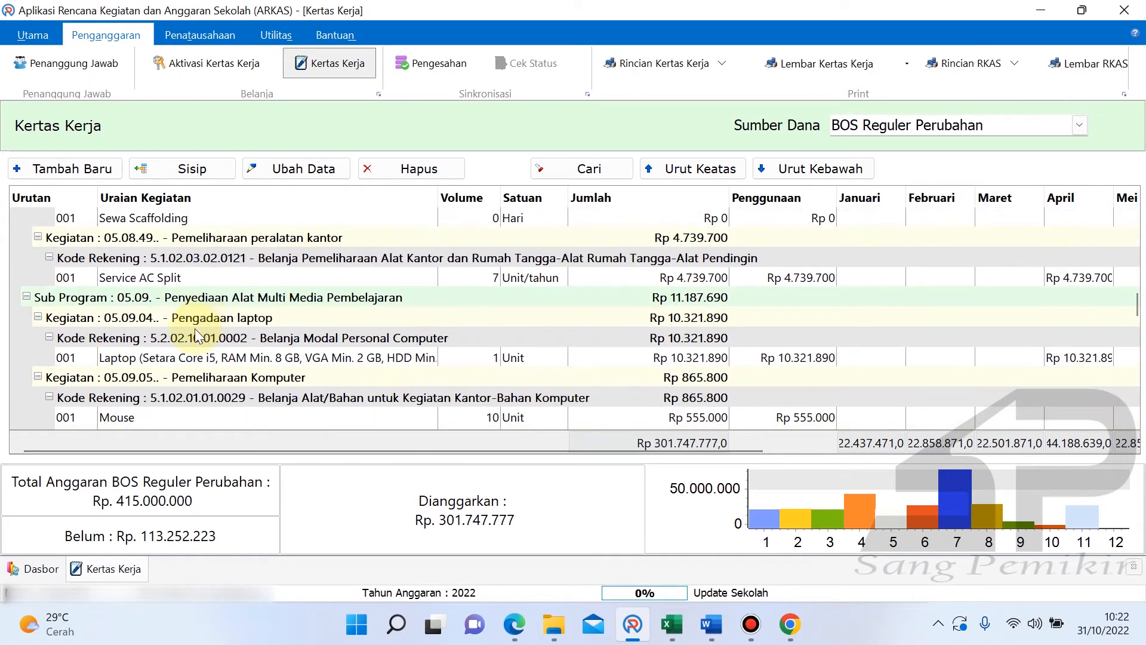
pyautogui.scroll(-2, 195, 329)
pyautogui.scroll(-7, 195, 328)
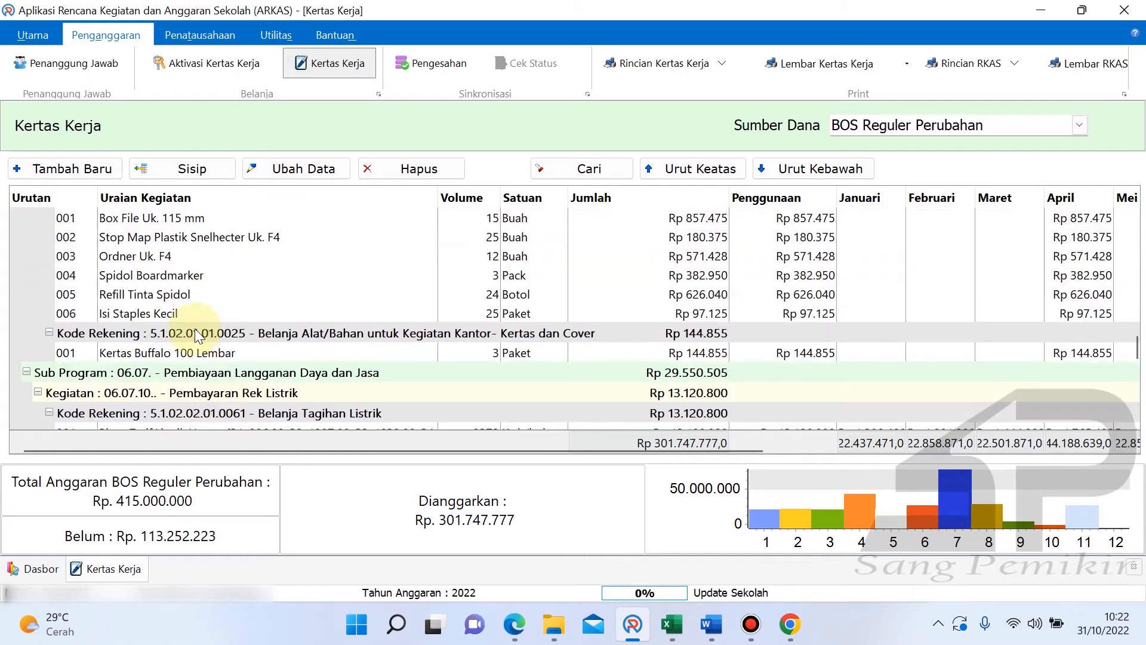
pyautogui.scroll(-2, 195, 329)
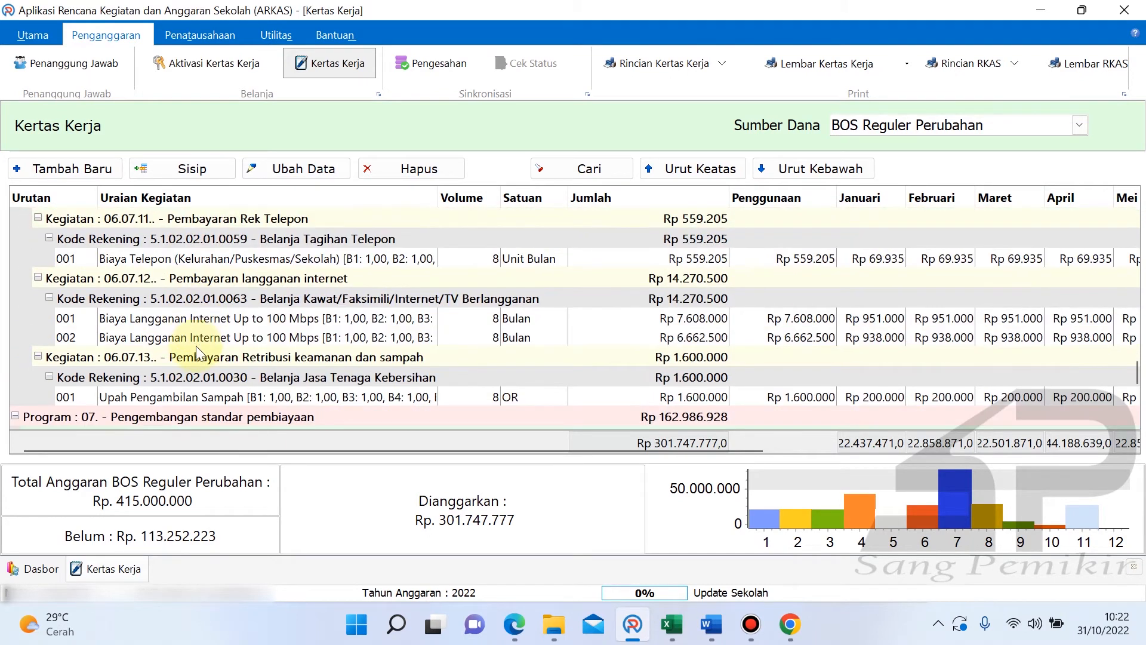
pyautogui.scroll(-1, 199, 356)
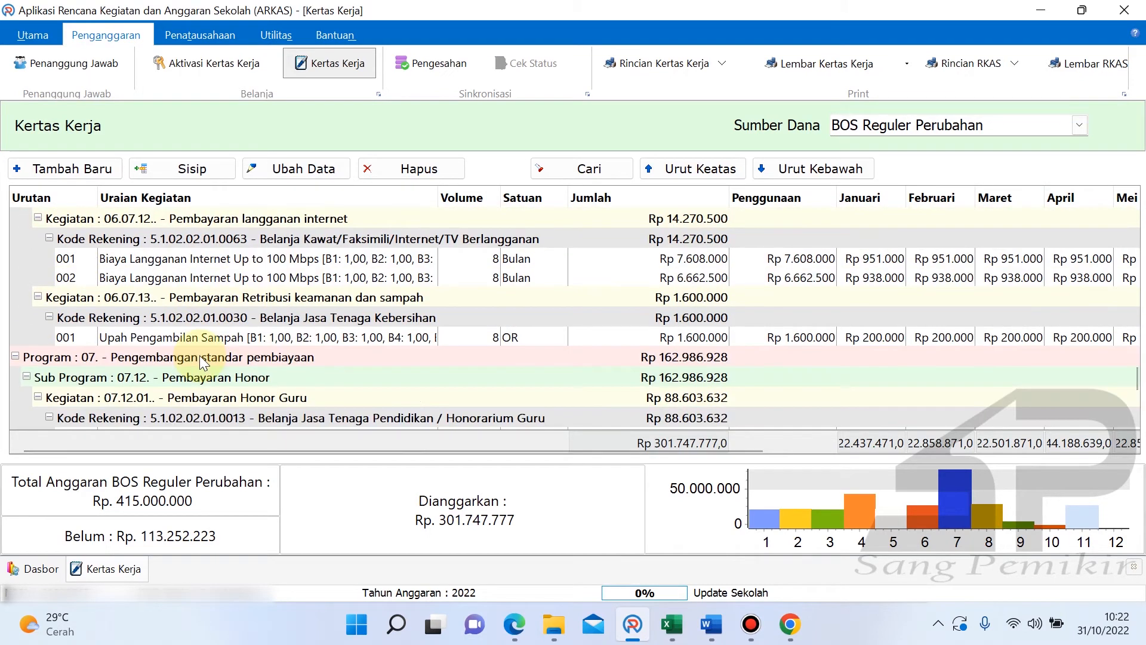
pyautogui.scroll(6, 200, 355)
pyautogui.scroll(5, 199, 355)
pyautogui.scroll(-1, 199, 356)
pyautogui.scroll(1, 200, 355)
pyautogui.scroll(3, 199, 346)
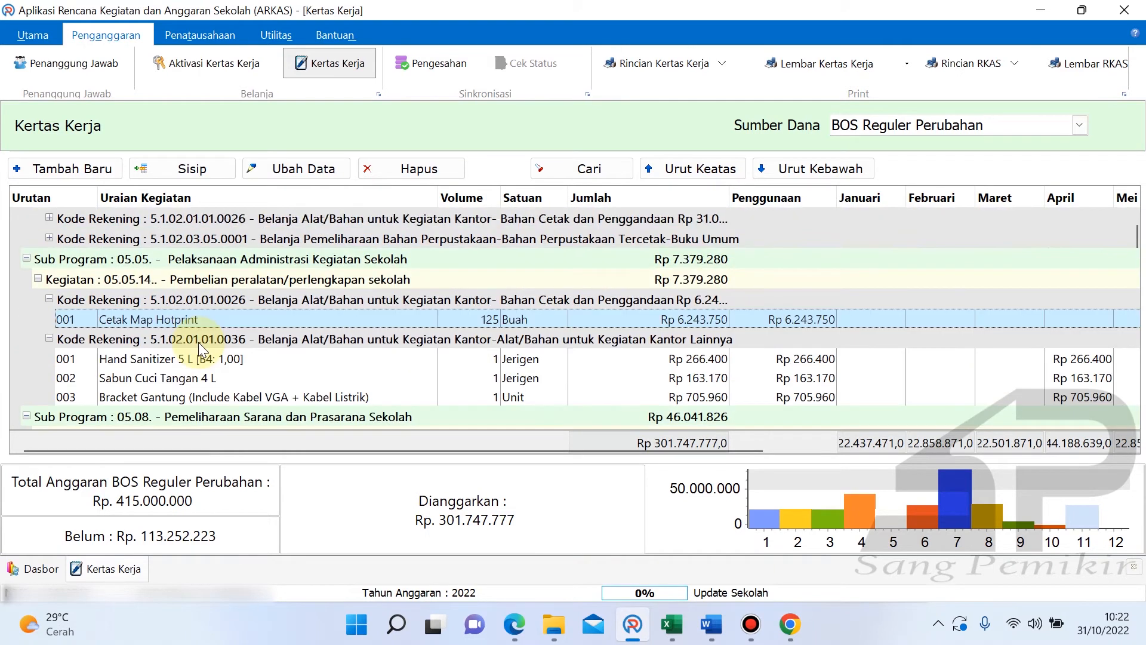
pyautogui.scroll(2, 198, 346)
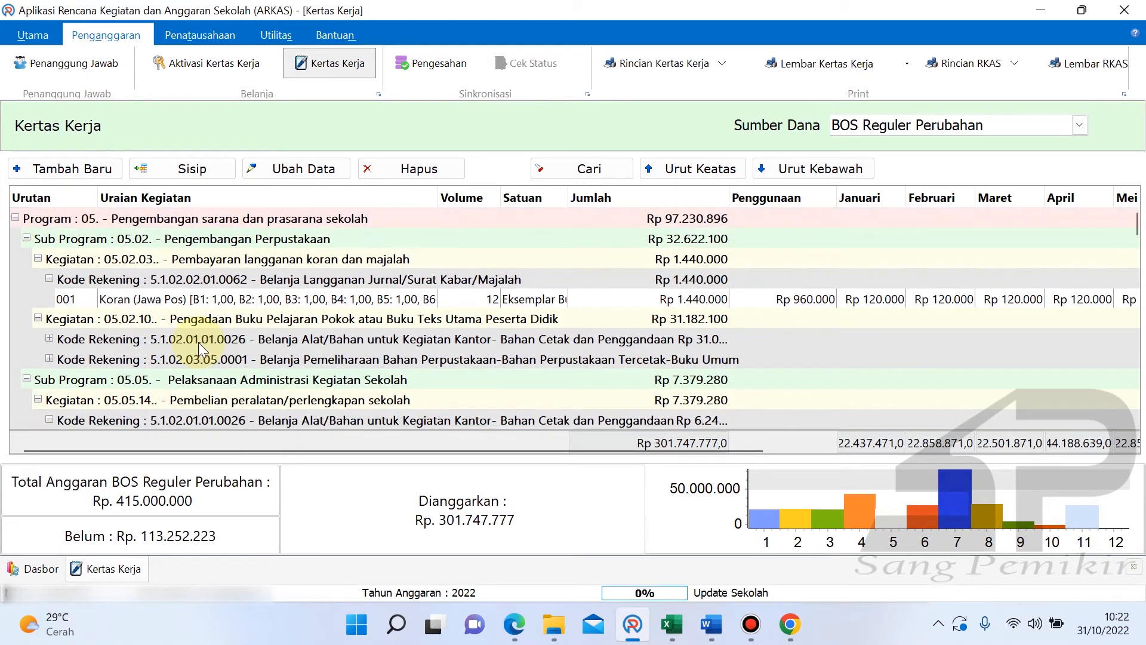
# - Check the Kertas Kerja items from Pengembangan Perpustakaan through Pembayaran Honor again for the UPS entry
pyautogui.click(48, 338)
pyautogui.click(49, 339)
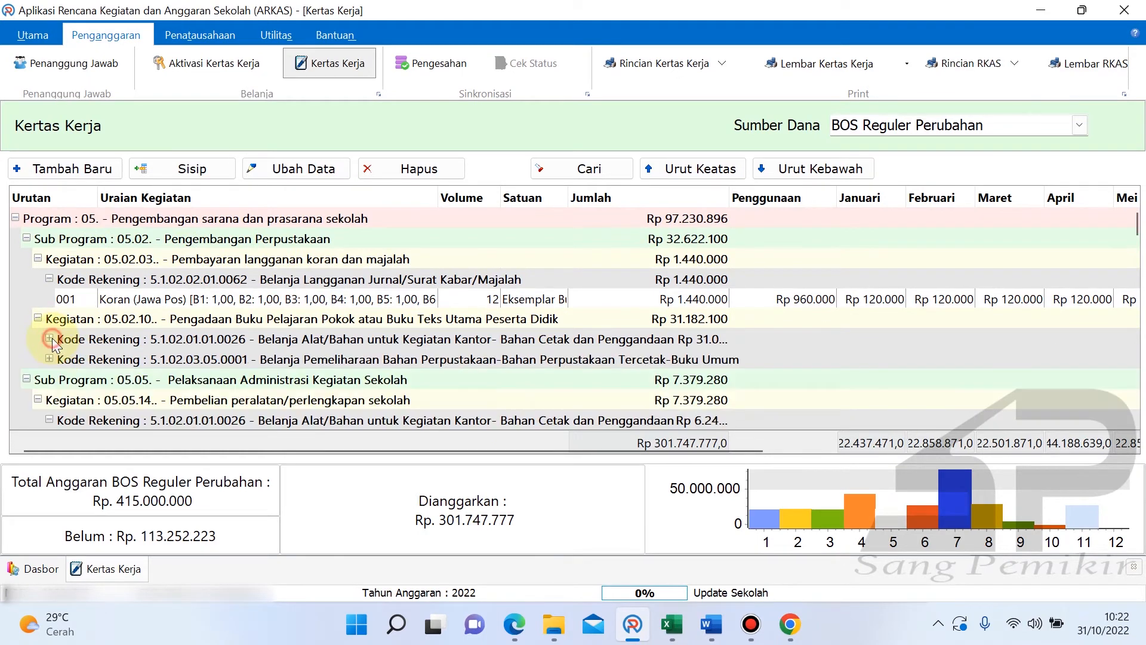
pyautogui.scroll(-2, 161, 298)
pyautogui.click(177, 319)
pyautogui.scroll(-2, 177, 319)
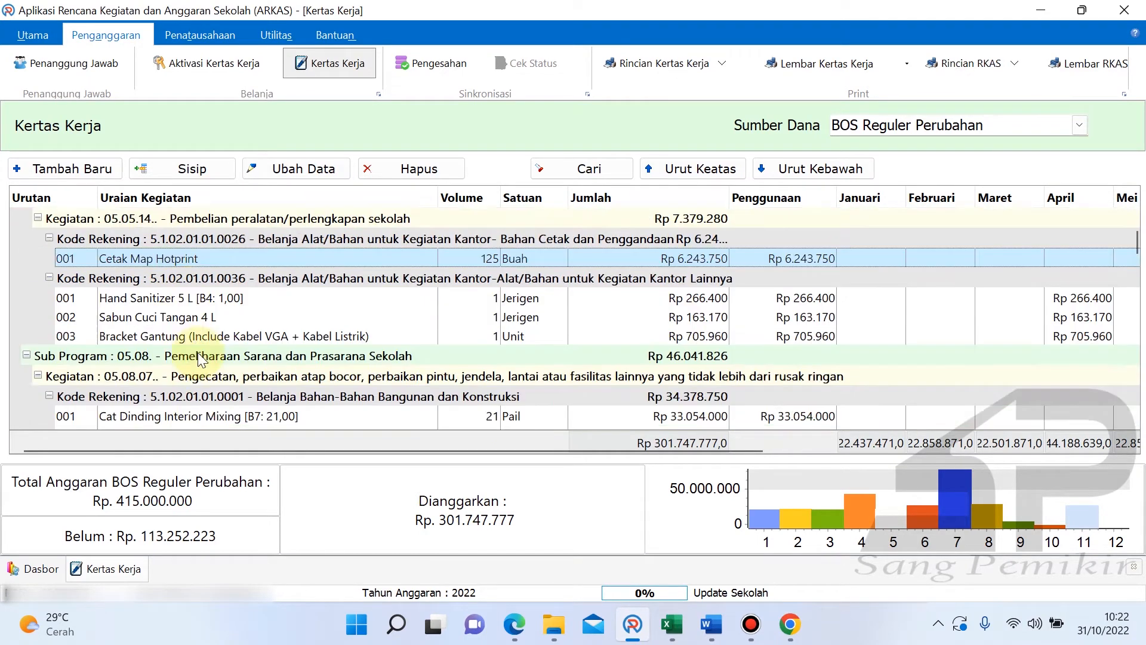
pyautogui.click(206, 357)
pyautogui.scroll(-5, 205, 357)
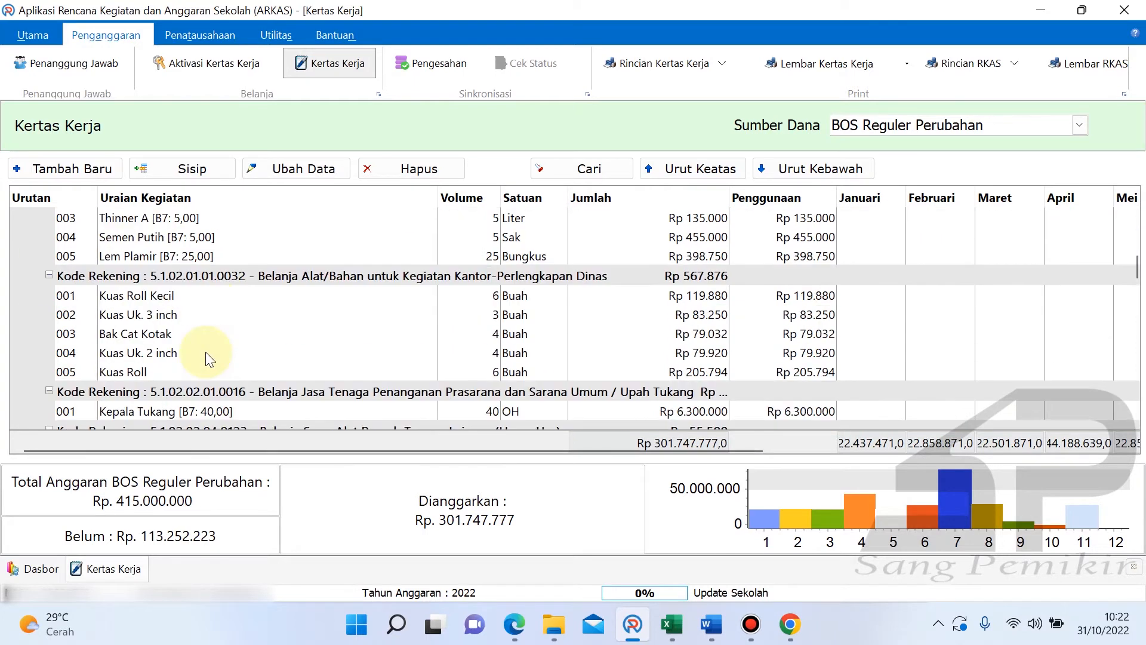
pyautogui.scroll(-8, 205, 352)
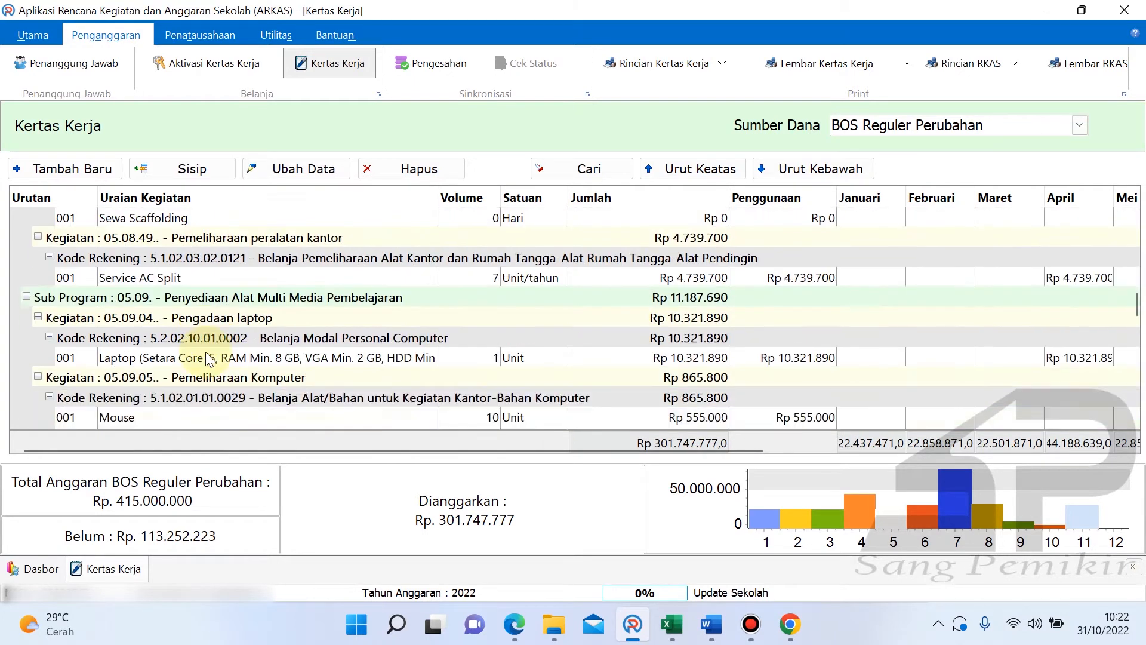
pyautogui.scroll(-5, 206, 352)
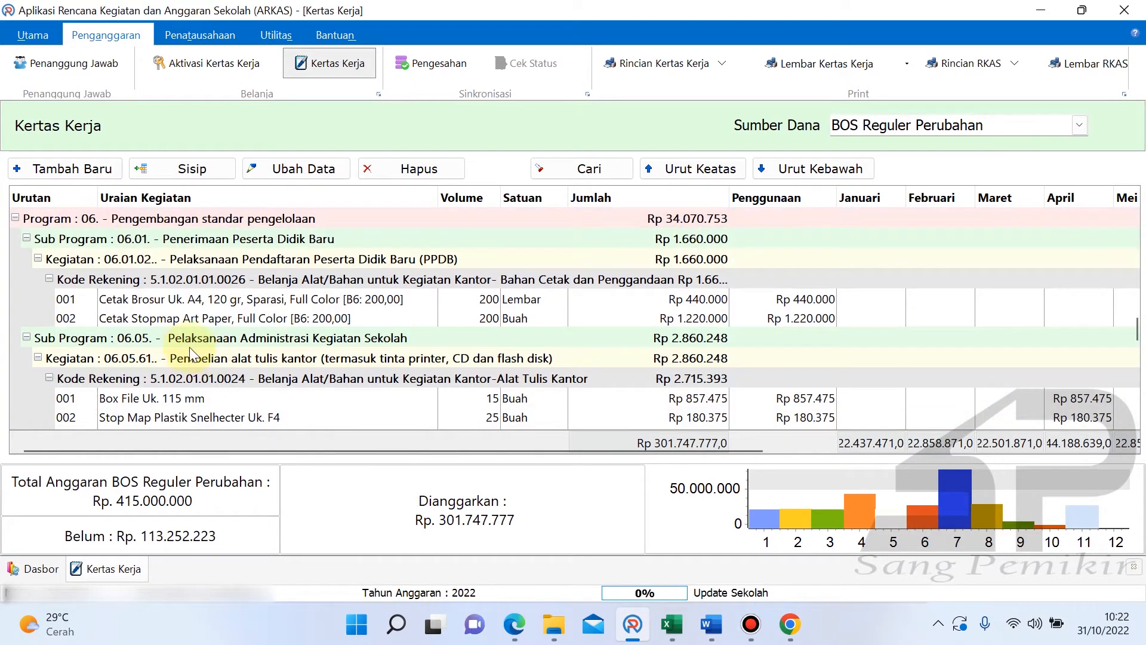
pyautogui.scroll(-5, 184, 353)
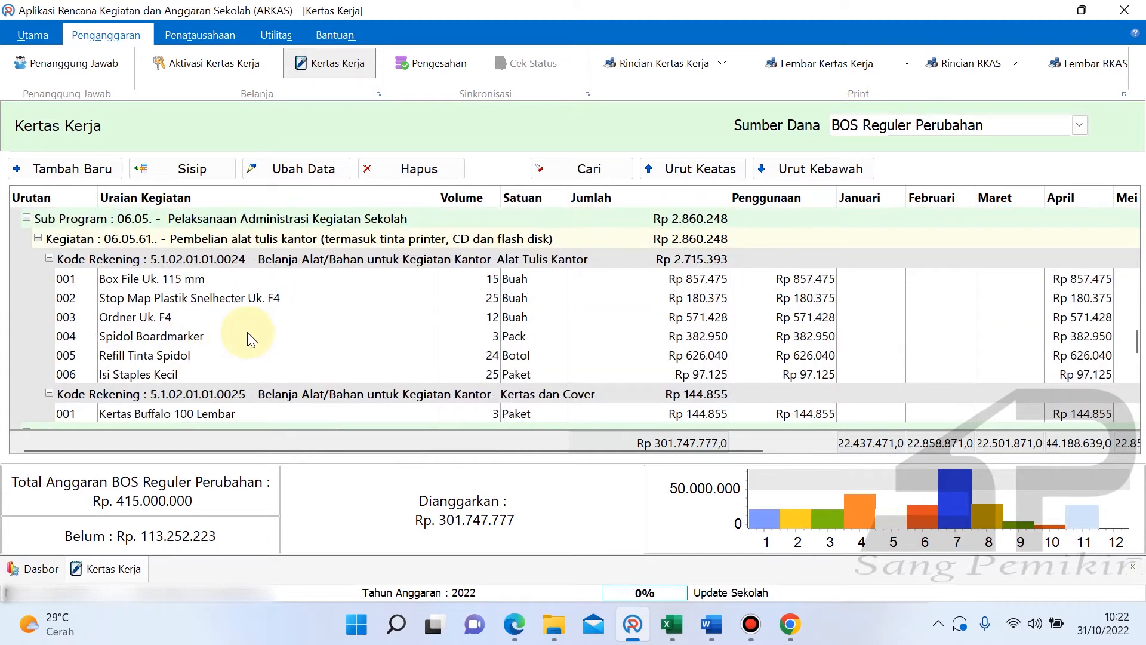
pyautogui.scroll(-1, 251, 339)
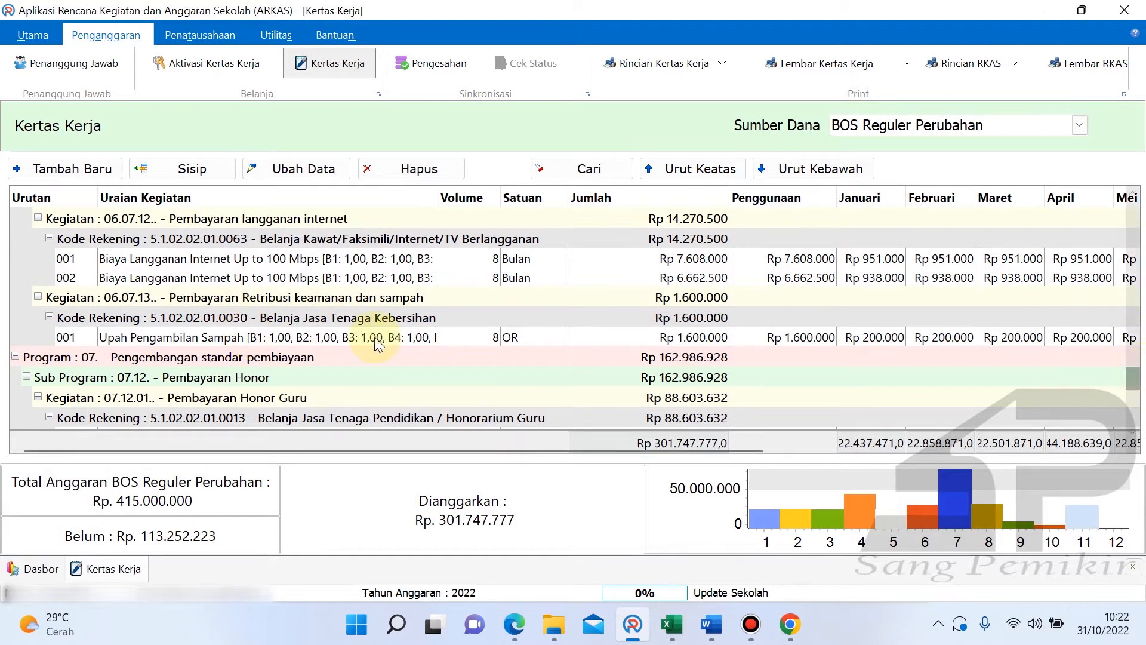
pyautogui.scroll(4, 332, 336)
pyautogui.scroll(8, 162, 334)
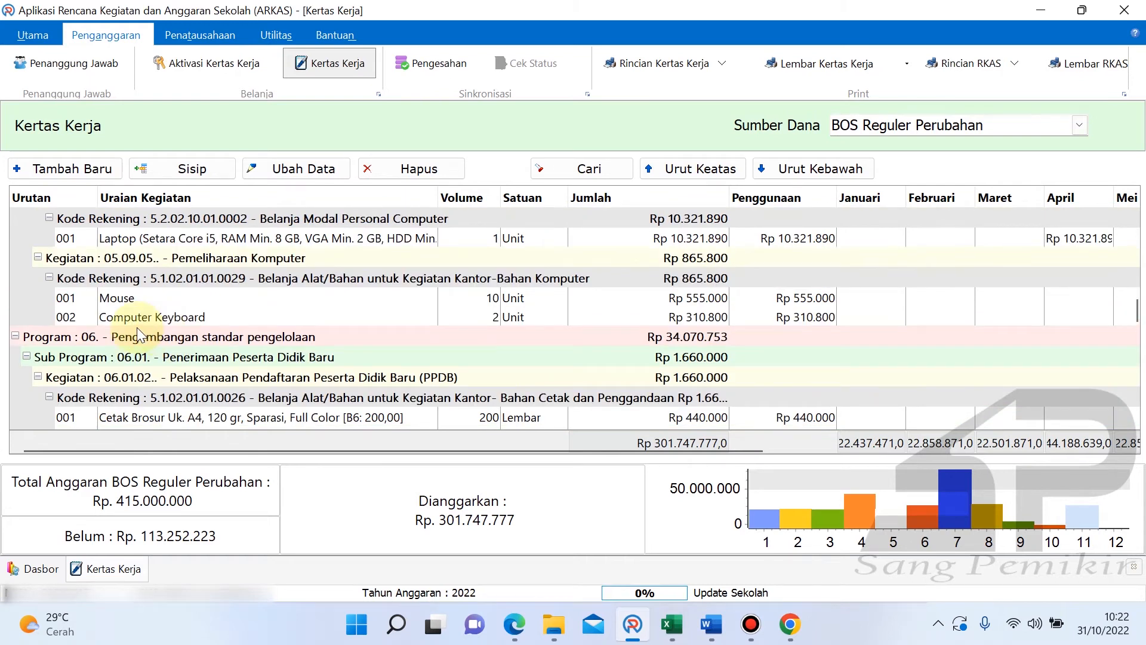
pyautogui.scroll(1, 137, 327)
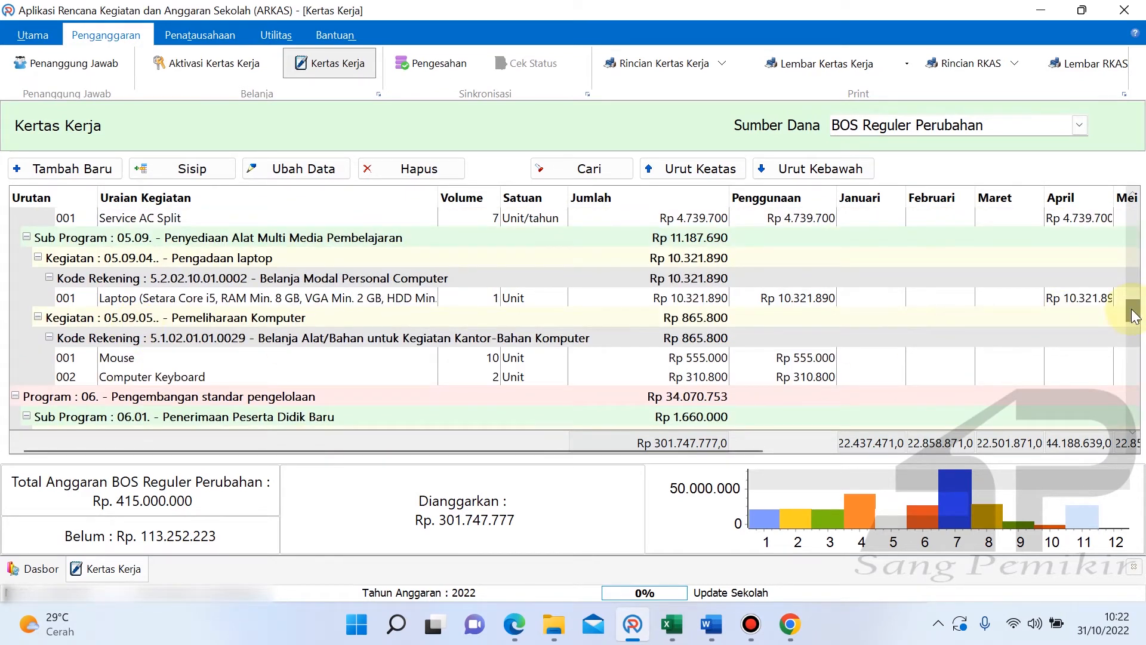
# - Locate and select the Uninterruptible Power Supply (UPS) 1200 VA item under Program 08 at the end of the Kertas Kerja
pyautogui.moveTo(1132, 313); pyautogui.dragTo(1134, 466)
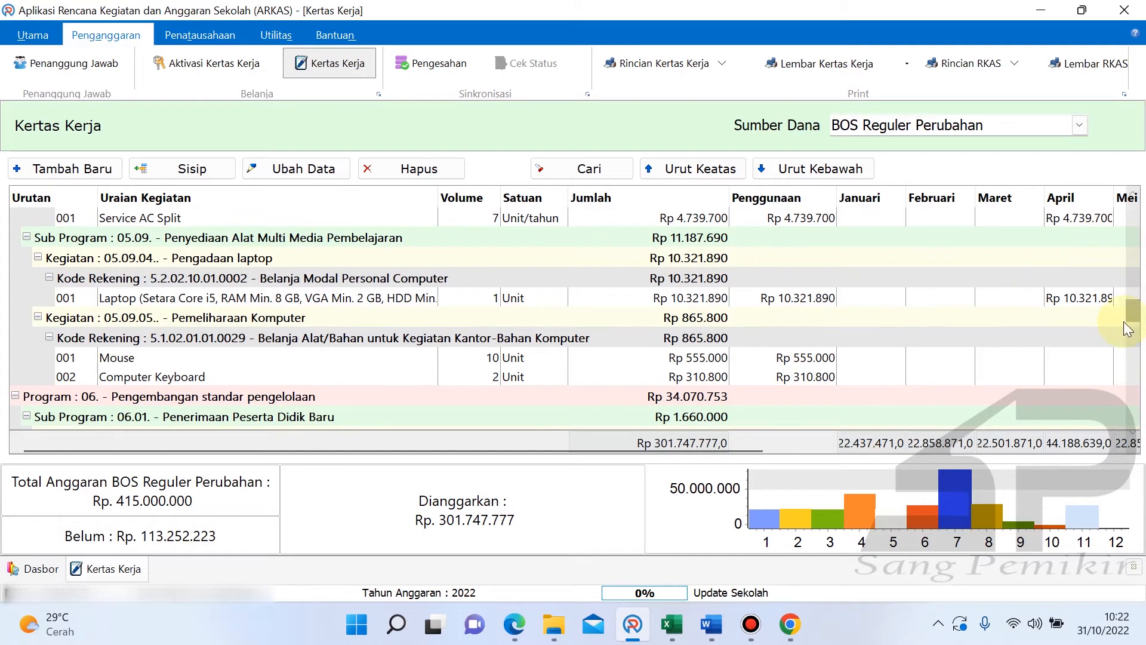
pyautogui.moveTo(1133, 308); pyautogui.dragTo(1139, 452)
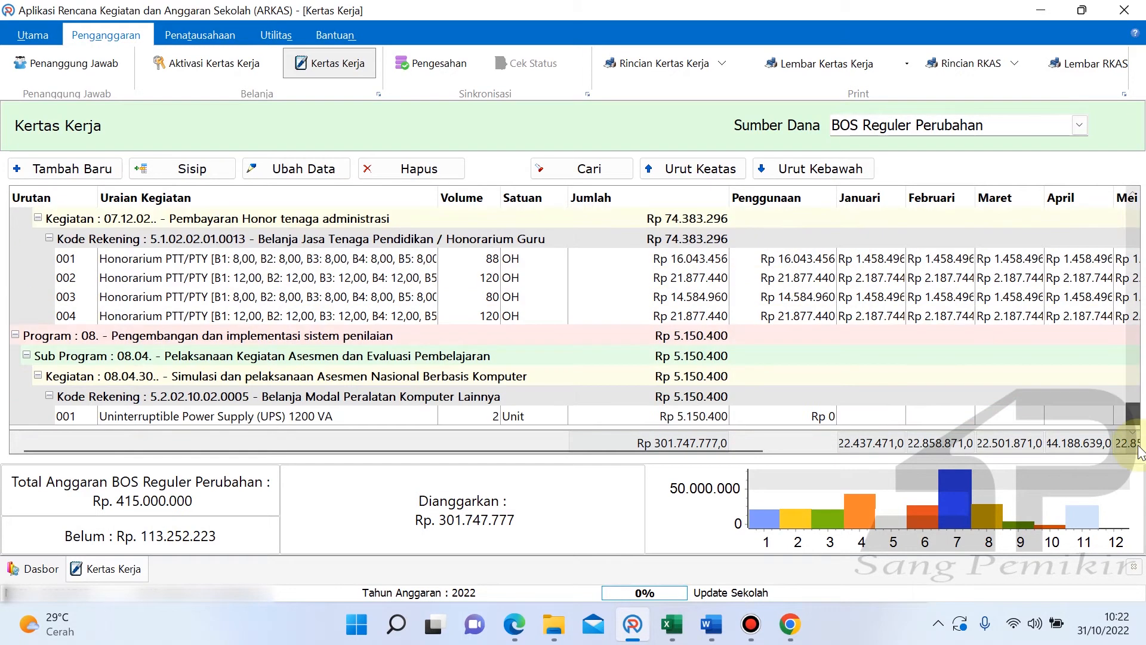
pyautogui.click(302, 417)
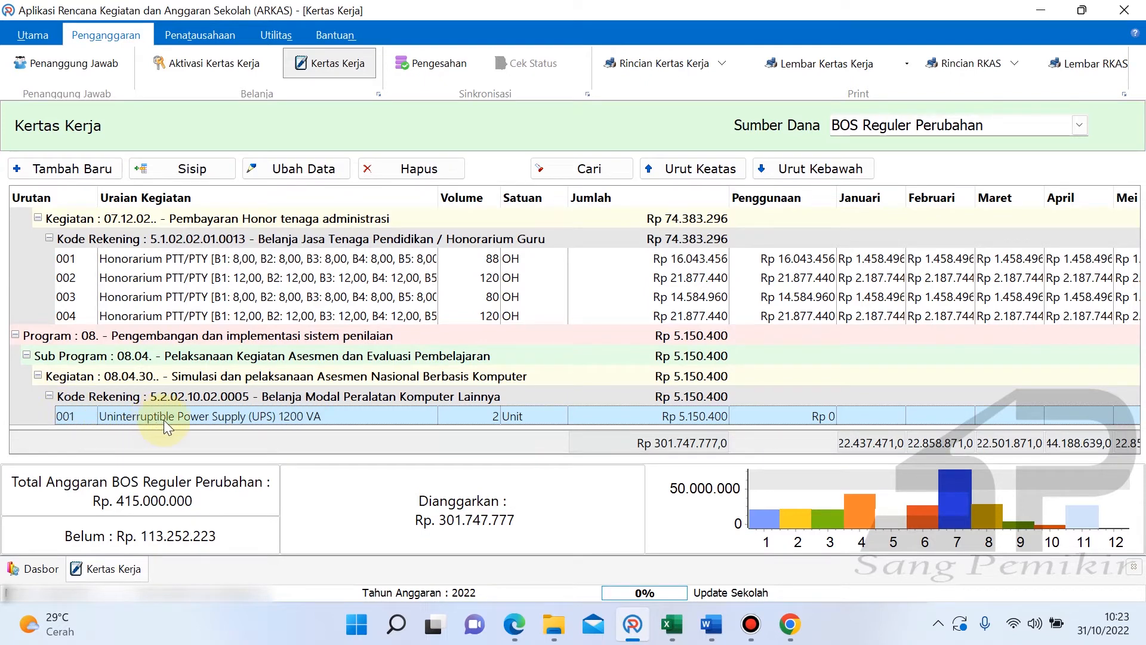
# - Switch to Excel and copy "Belanja Pemeliharaan Komputer-Komputer Unit-Persona" from the second item's description on the Belanja Modal sheet
pyautogui.click(669, 634)
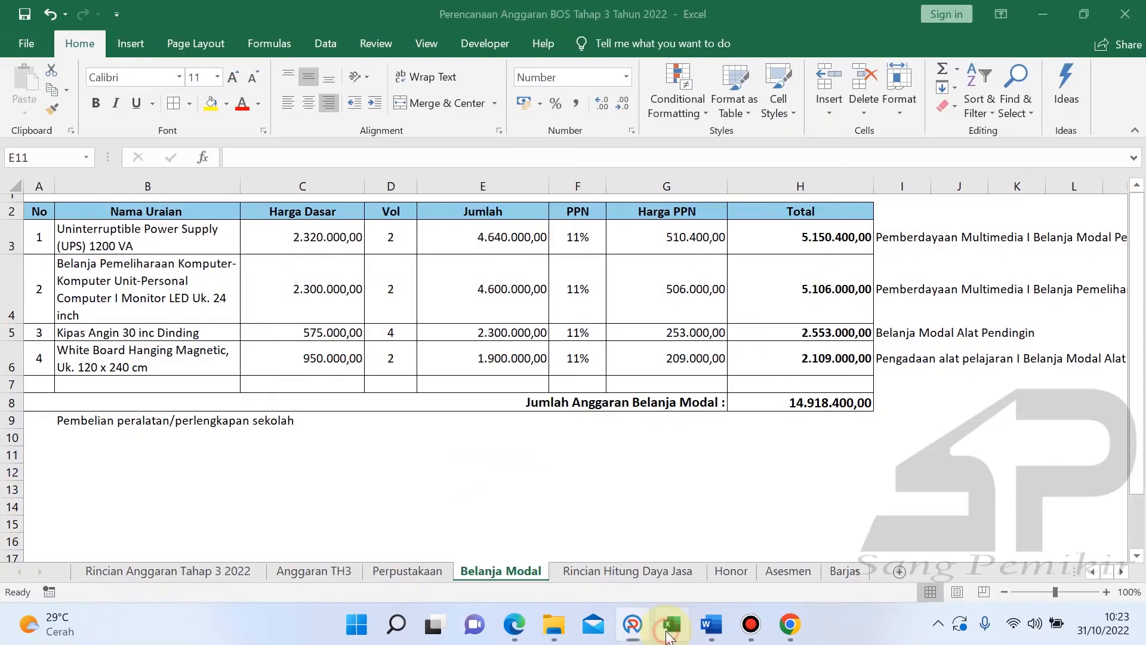
pyautogui.click(192, 285)
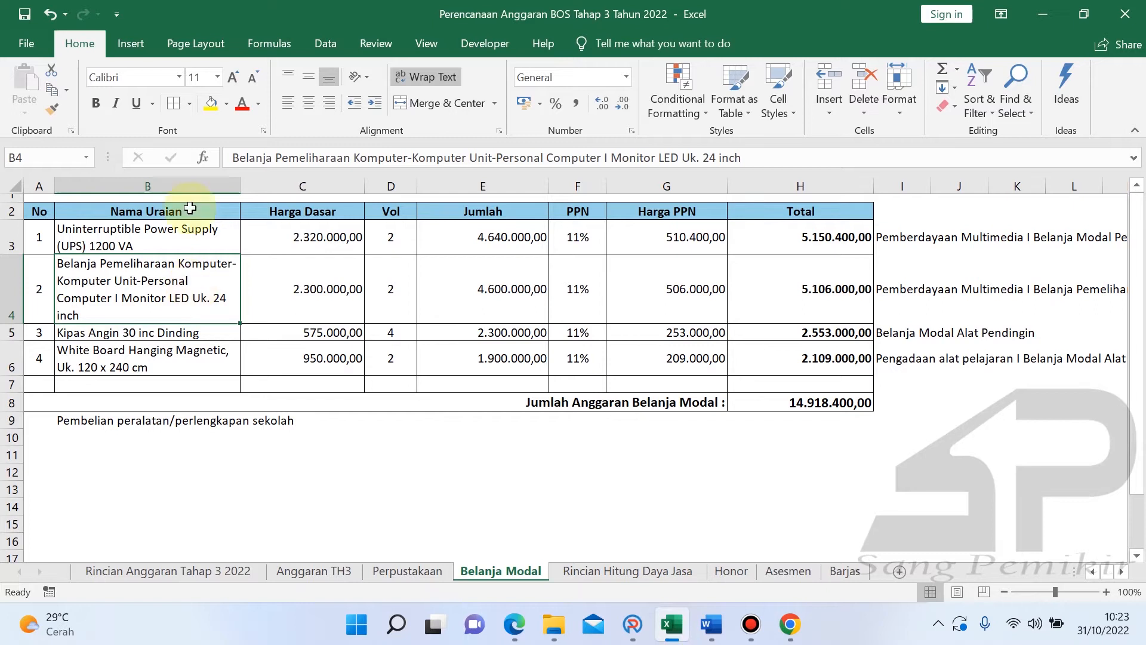
pyautogui.moveTo(230, 157); pyautogui.dragTo(541, 156)
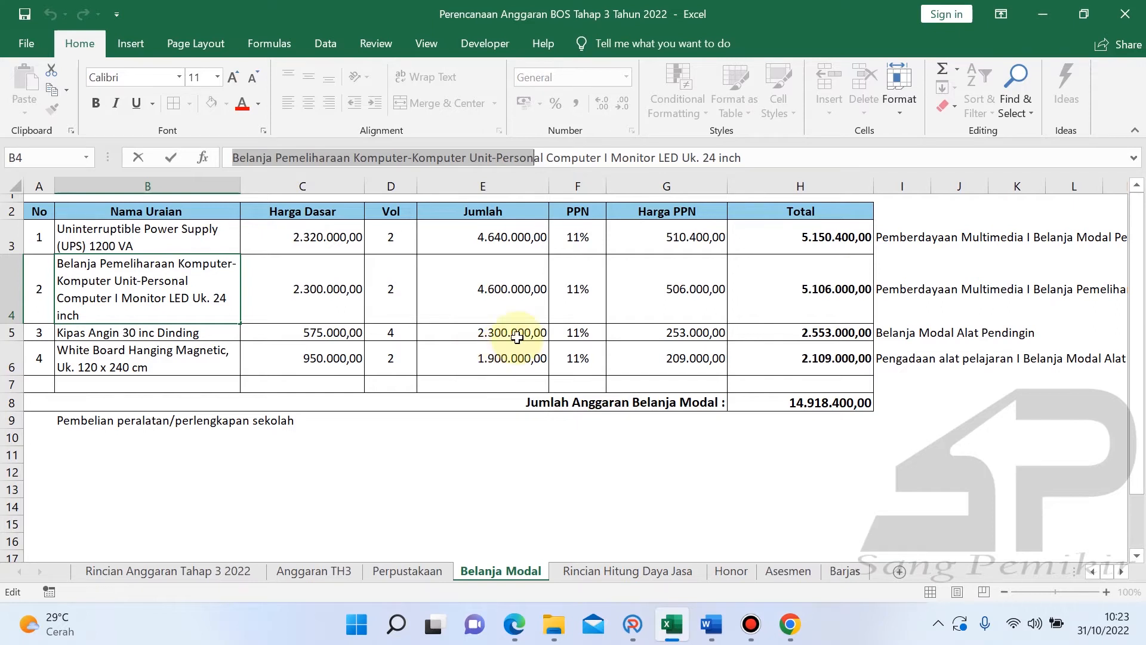
pyautogui.hotkey('ctrl', 'c')
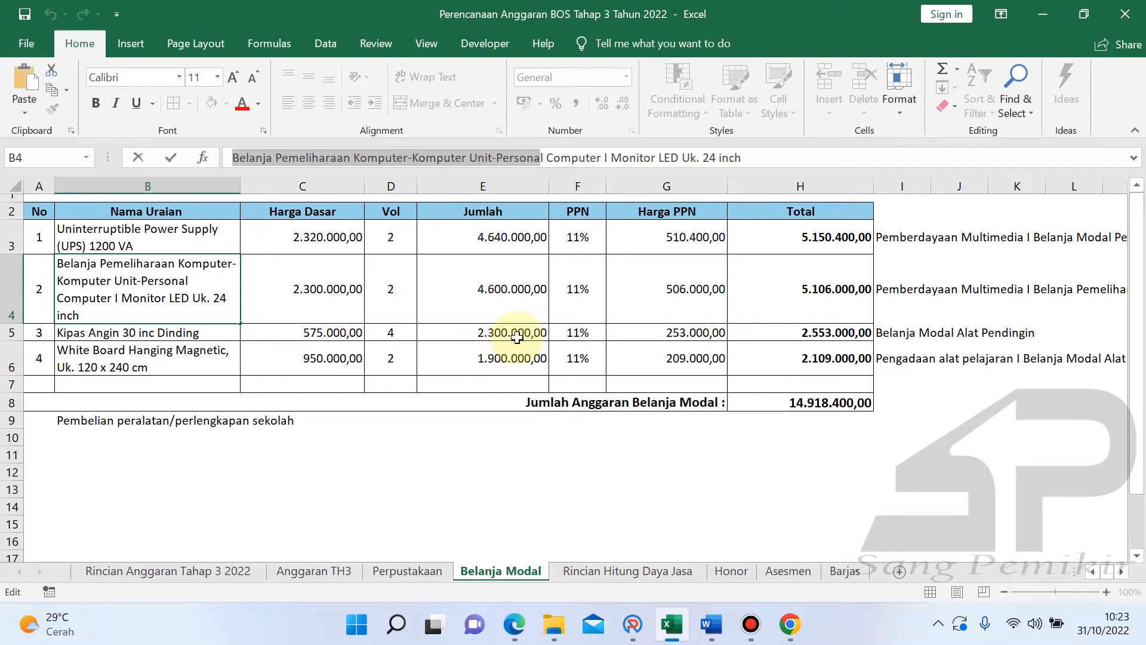
pyautogui.click(170, 350)
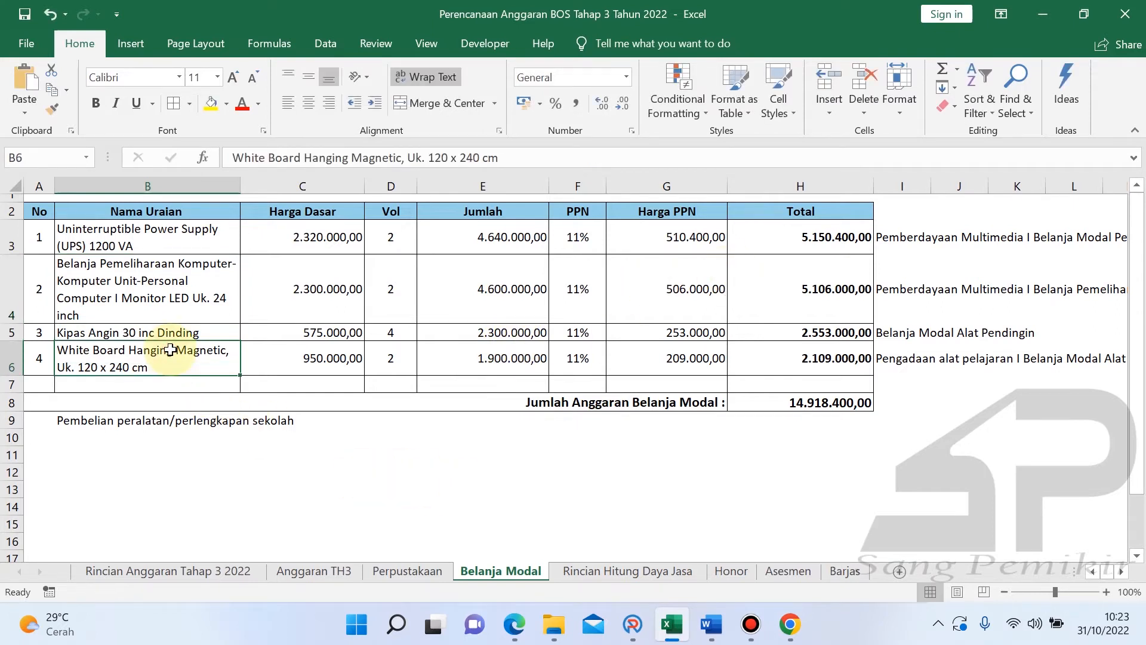
pyautogui.click(148, 292)
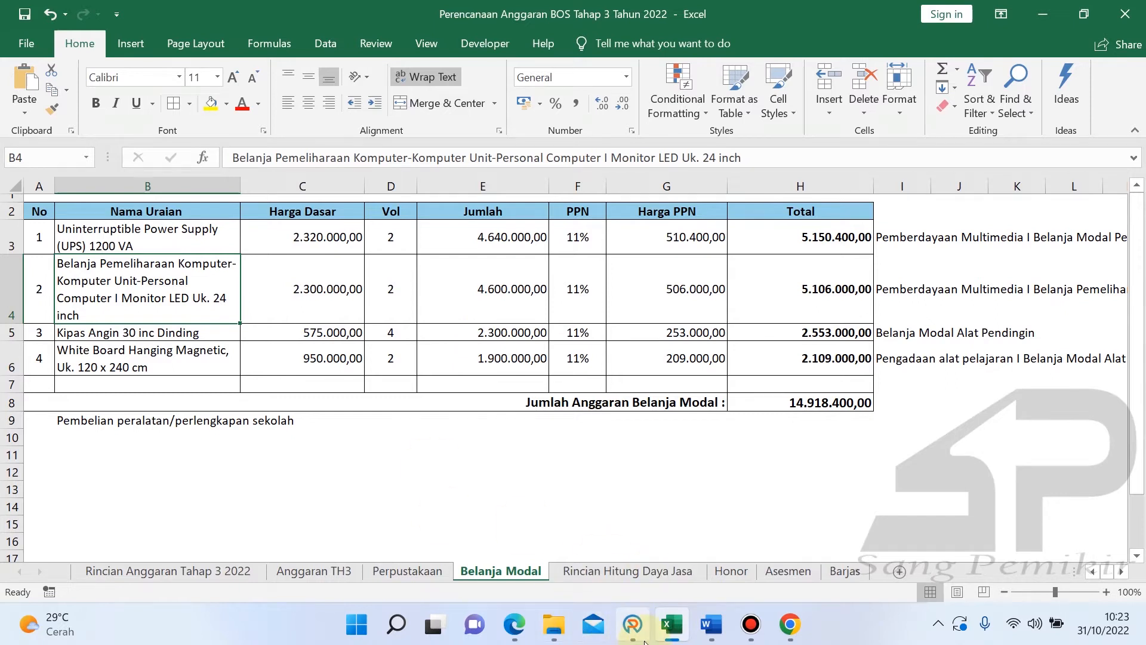
# - Switch to ARKAS, insert a new worksheet entry and set its Kode Rekening to Belanja Pemeliharaan Komputer-Komputer Unit-Personal Computer using the copied text
pyautogui.click(633, 624)
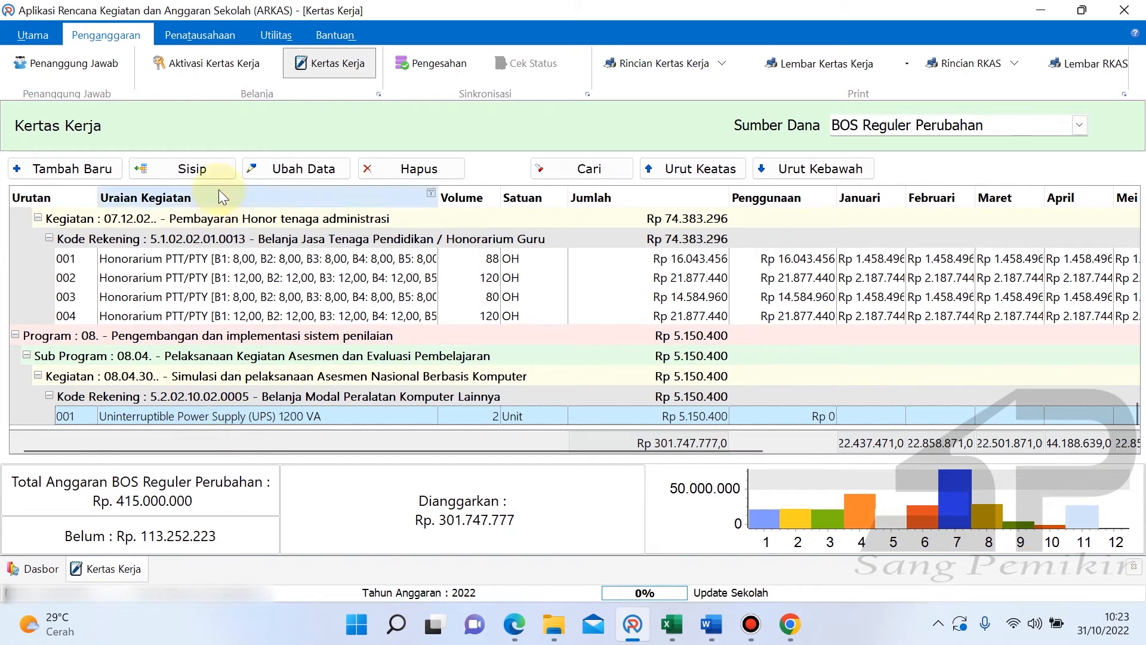
pyautogui.click(203, 172)
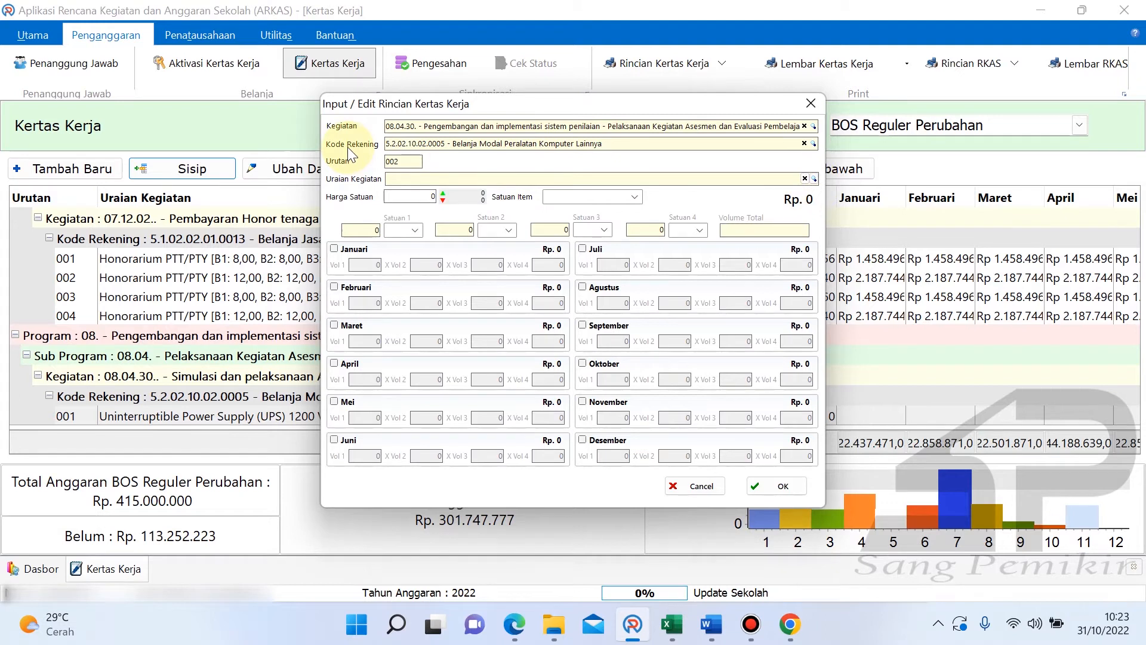
pyautogui.click(814, 142)
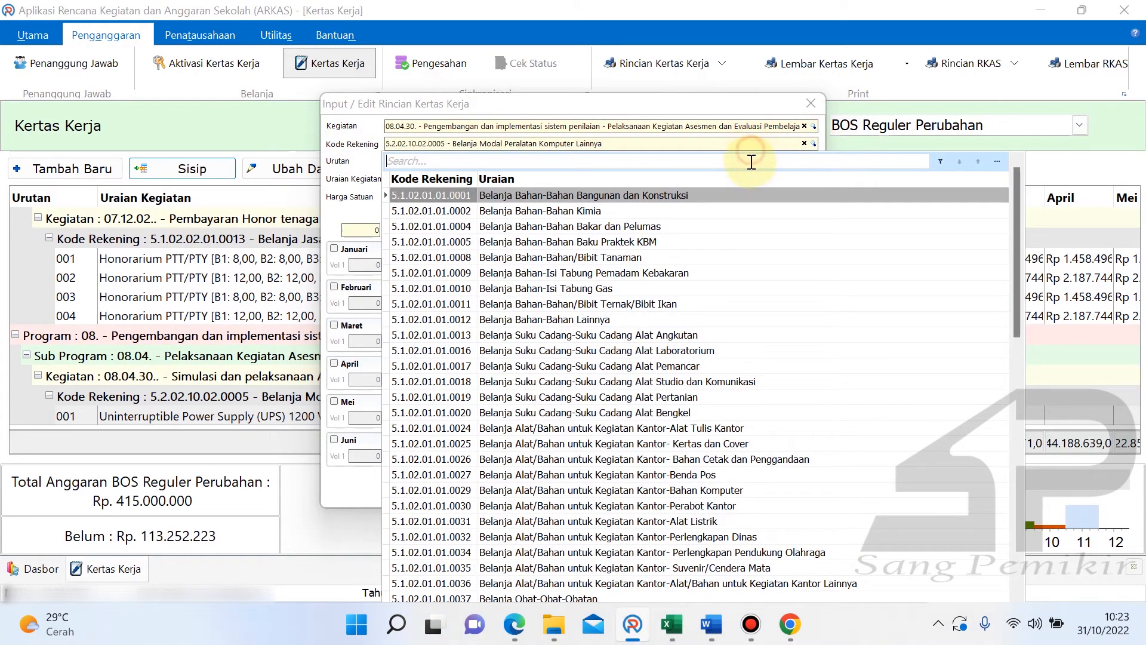
pyautogui.hotkey('ctrl', 'v')
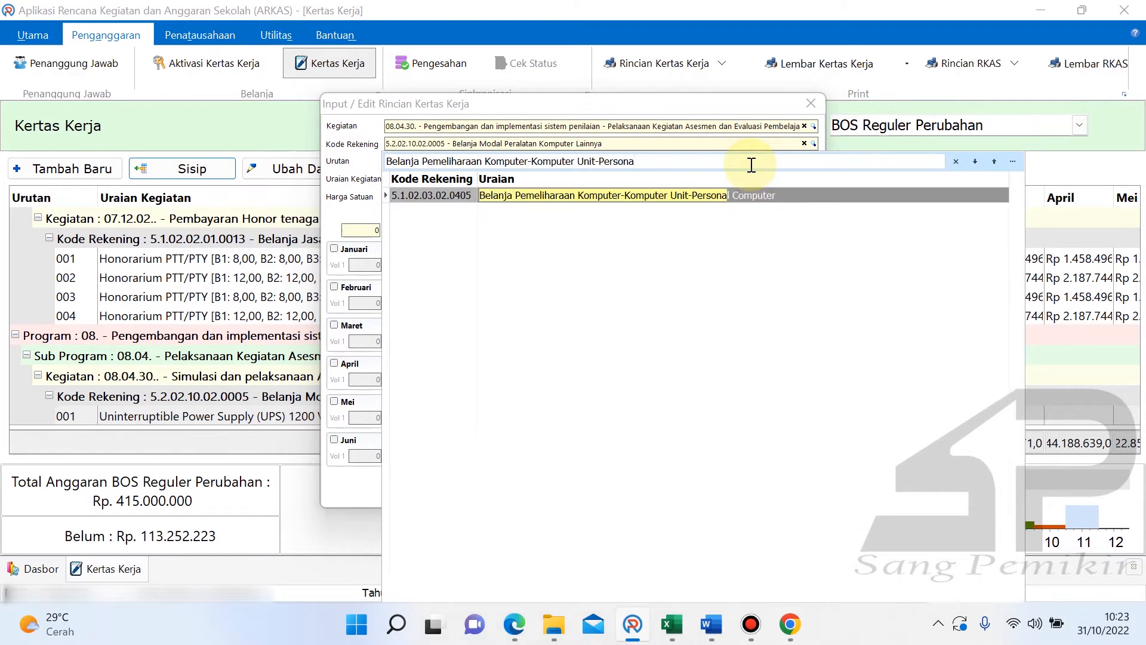
pyautogui.click(725, 196)
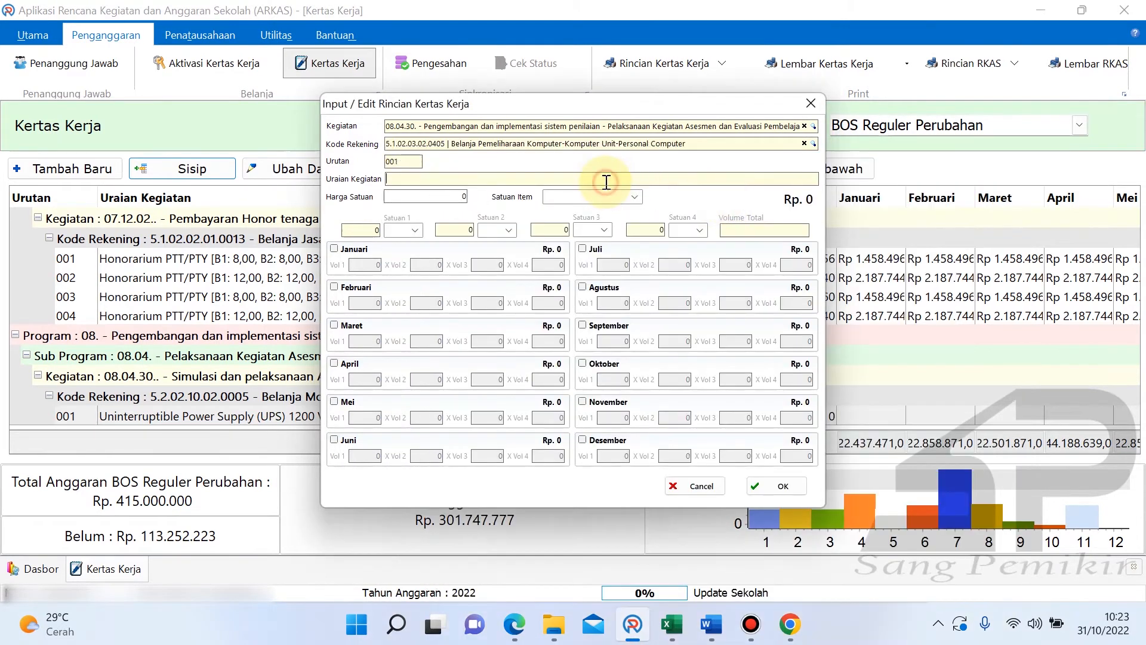
# - Copy "Monitor LED Uk. 24 inch" from cell B4 in Excel into the new ARKAS entry's Uraian Kegiatan
pyautogui.click(672, 624)
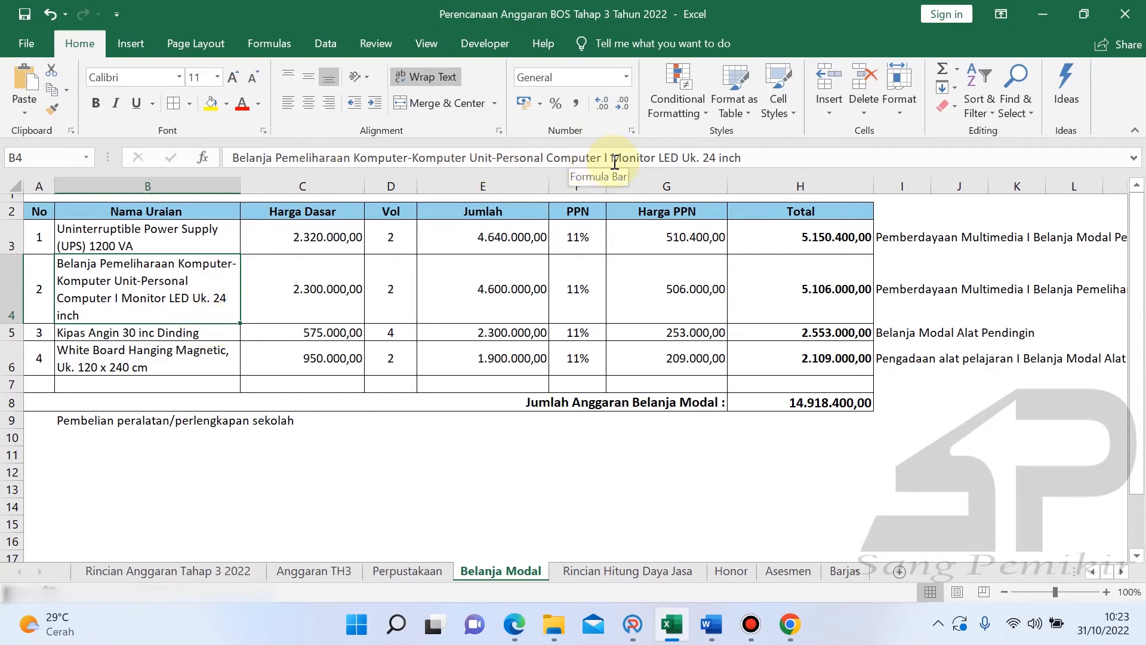
pyautogui.moveTo(611, 158); pyautogui.dragTo(742, 159)
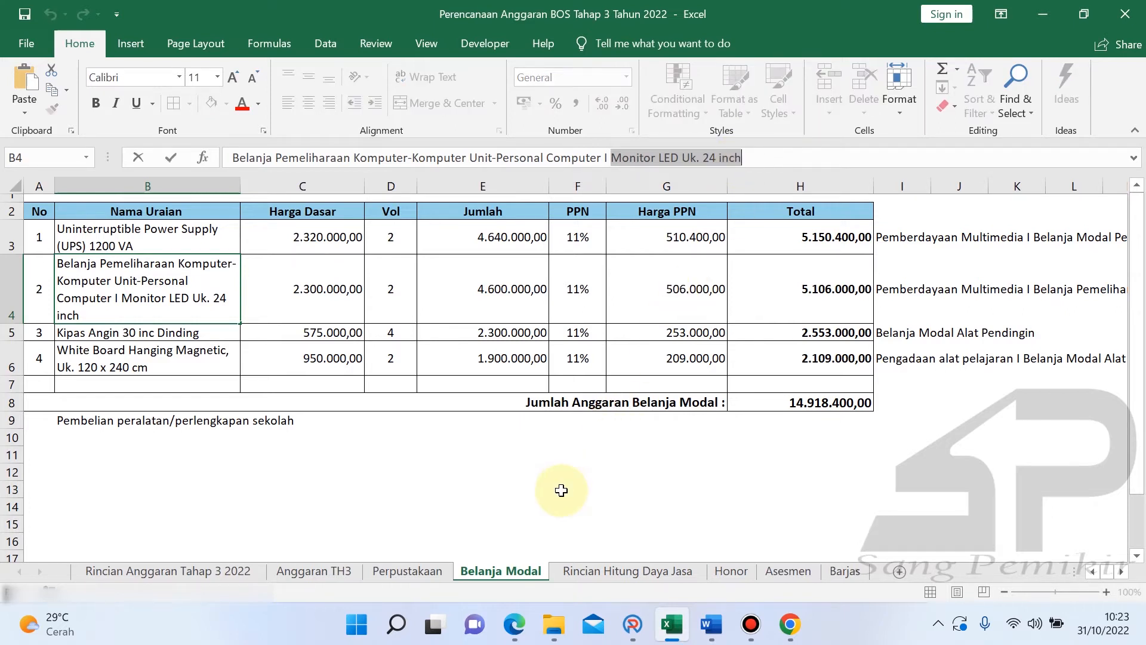
pyautogui.click(634, 623)
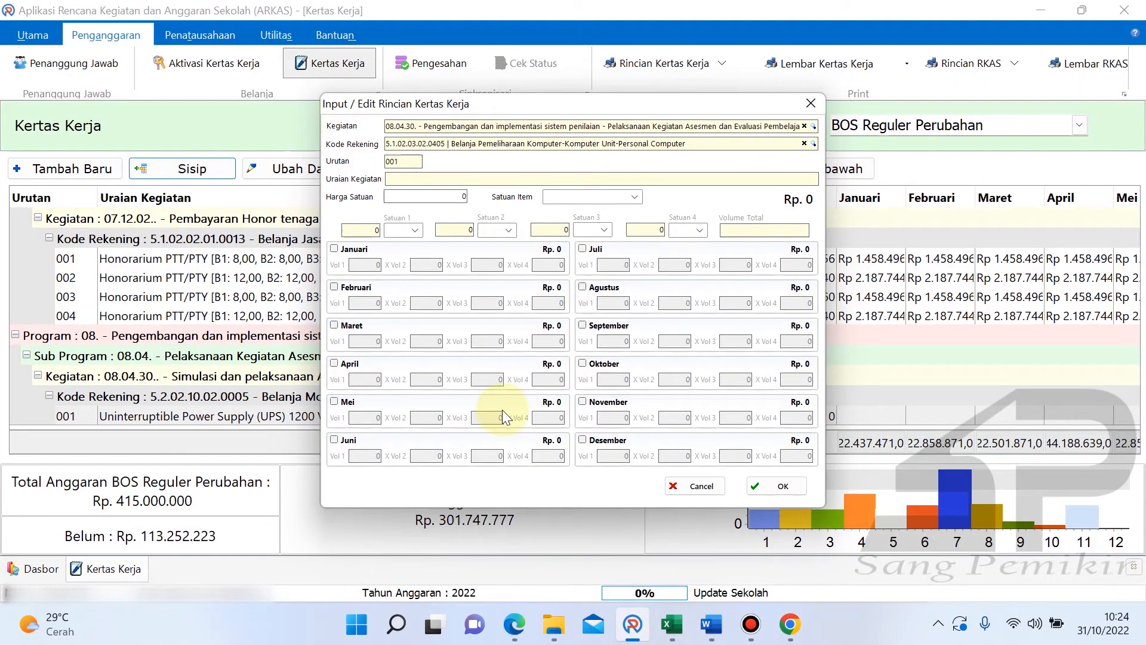
pyautogui.moveTo(409, 178); pyautogui.dragTo(370, 178)
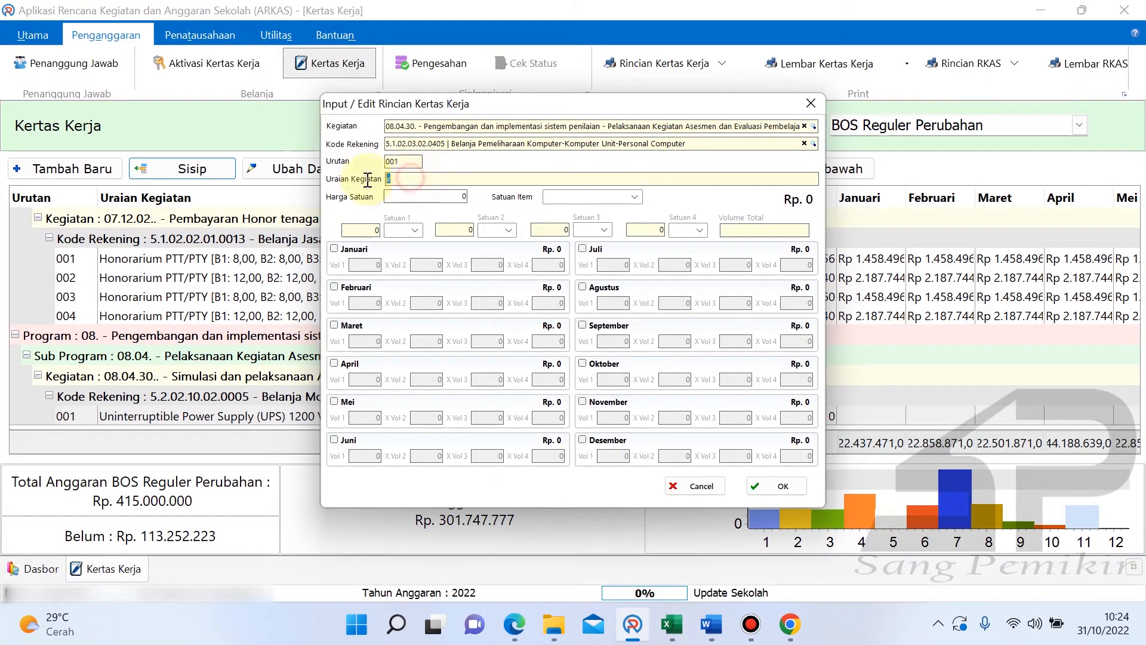
pyautogui.click(663, 623)
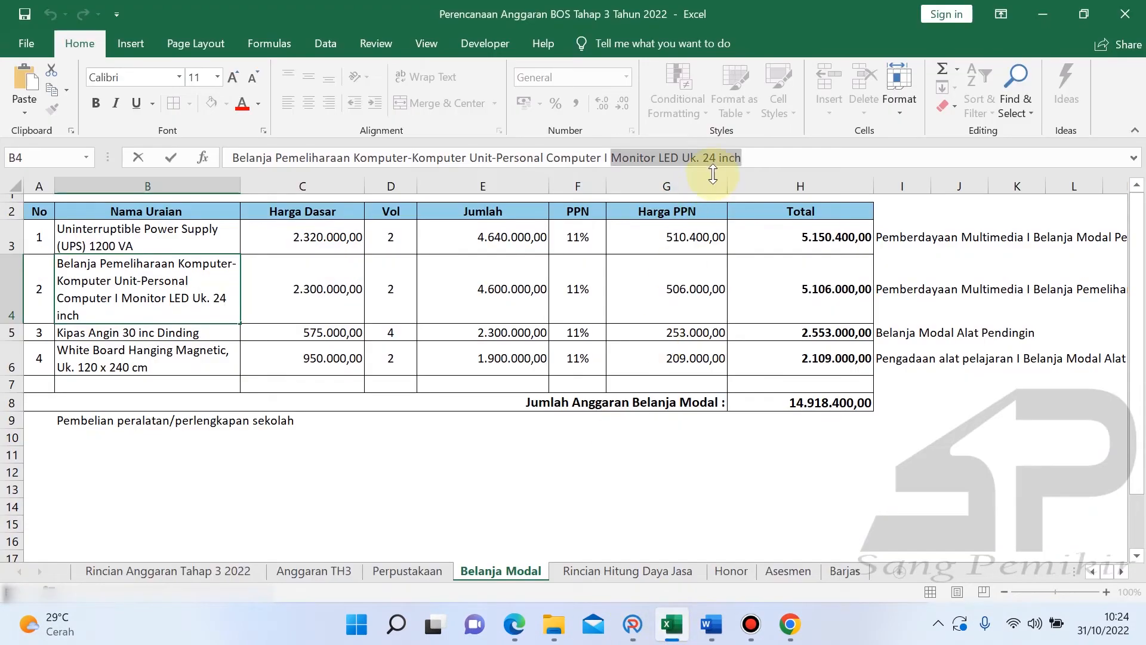
pyautogui.click(633, 624)
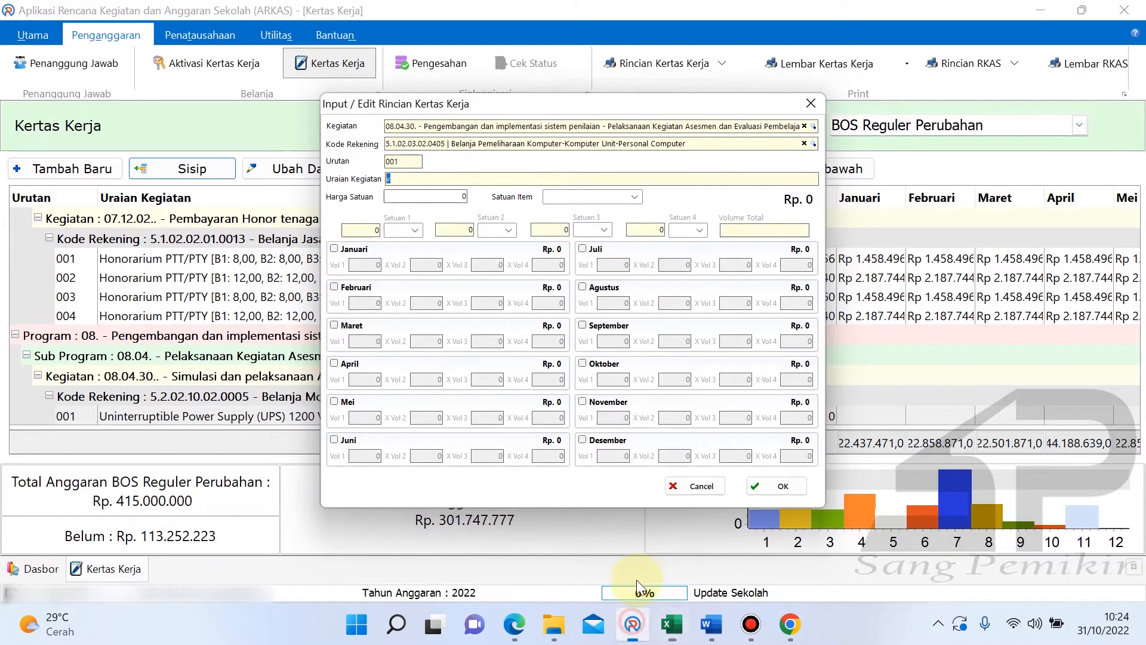
pyautogui.hotkey('ctrl', 'v')
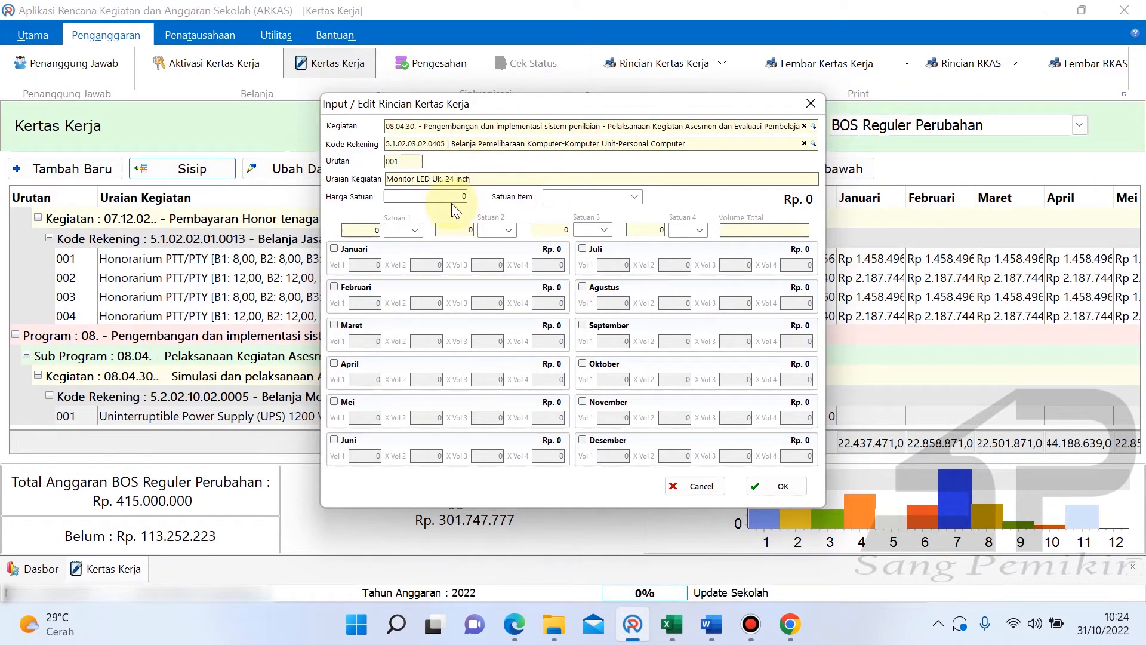
# - In Excel, set the monitor row's volume to 1 to read its tax-inclusive total for one unit, and restore it to 2
pyautogui.click(672, 624)
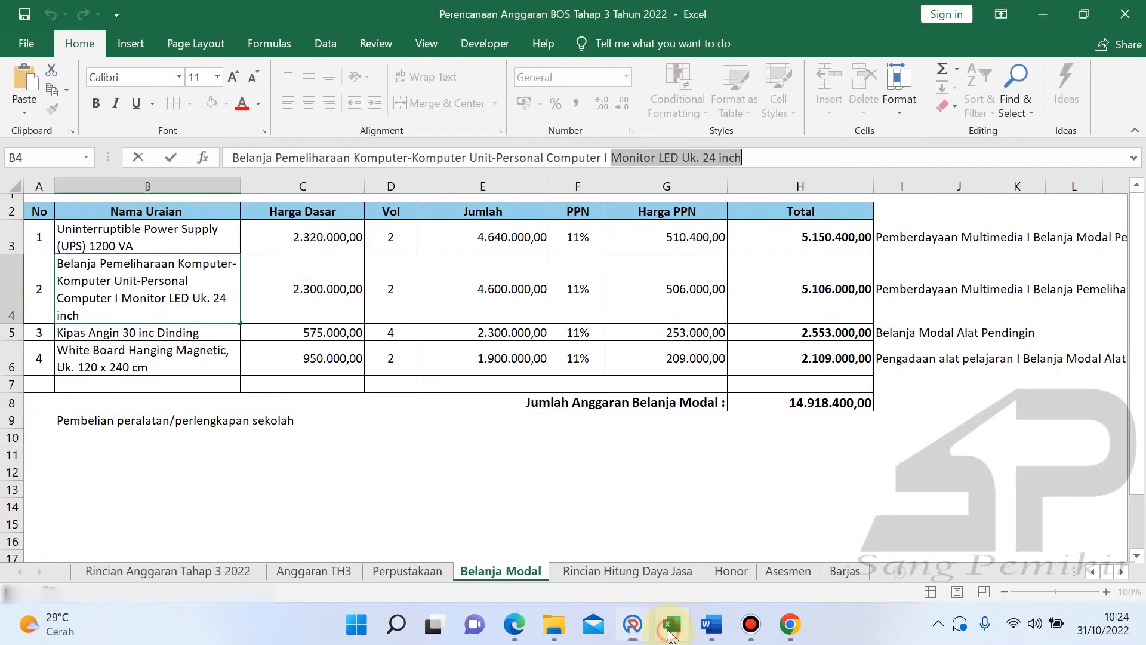
pyautogui.click(388, 300)
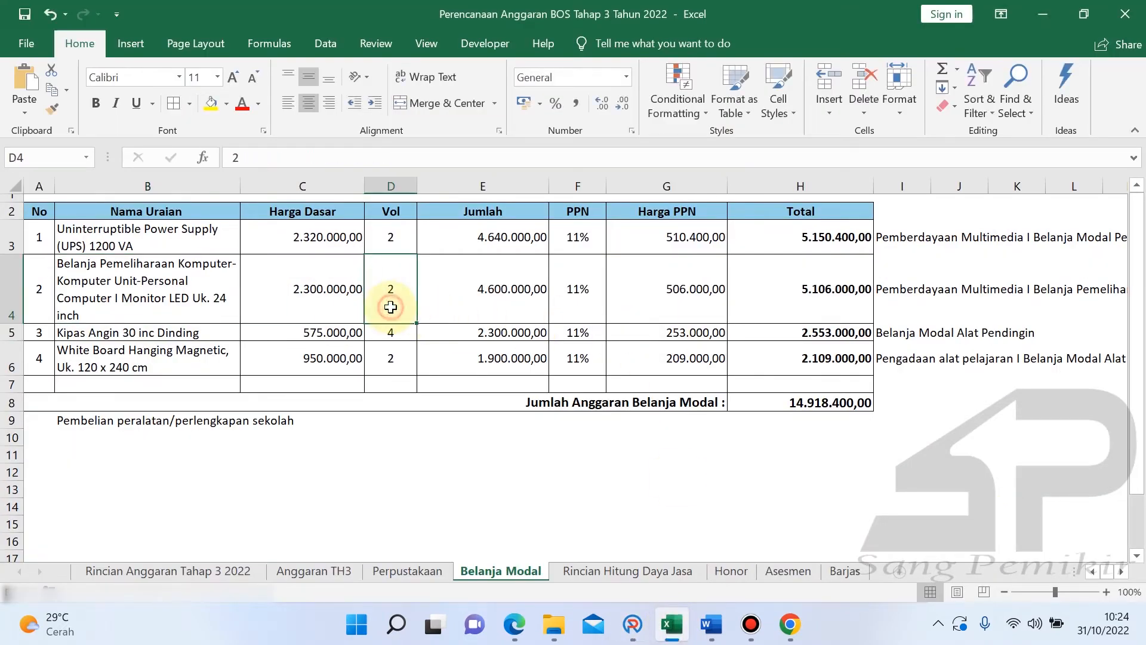
pyautogui.write('1')
pyautogui.click(441, 469)
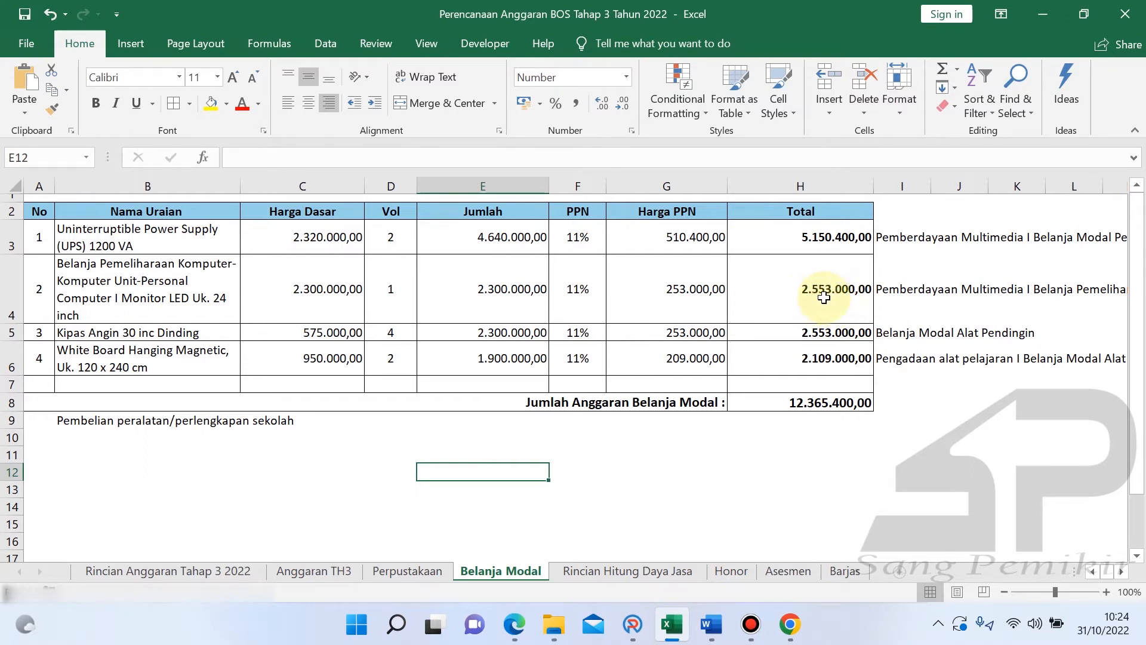
pyautogui.click(392, 289)
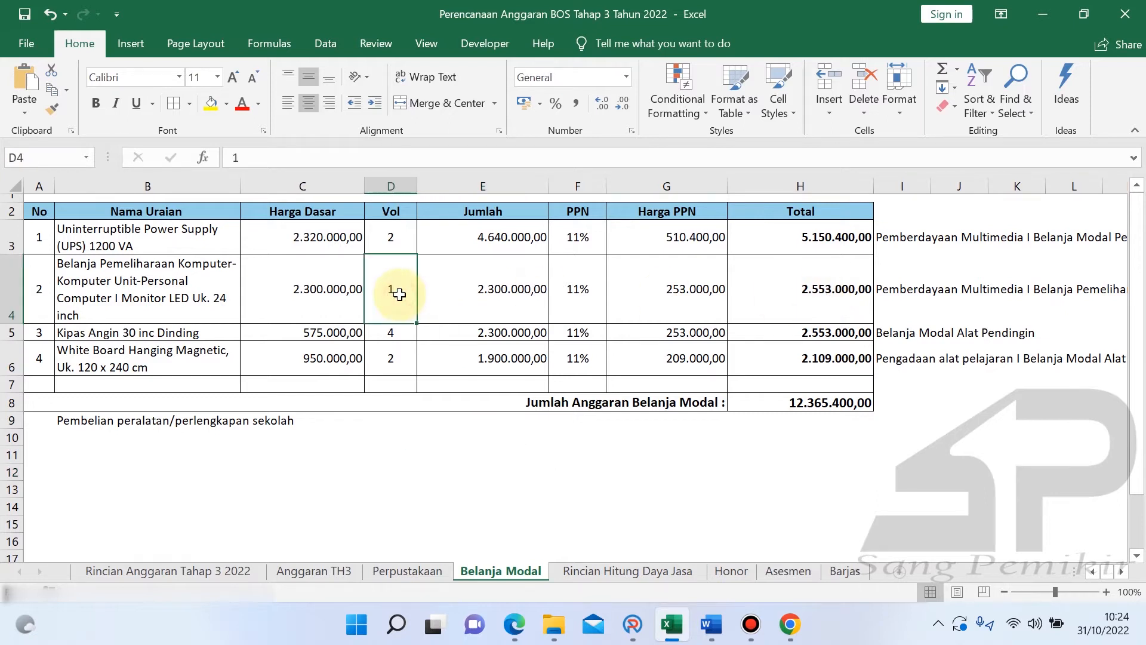
pyautogui.write('2')
pyautogui.click(595, 454)
# - Back in ARKAS, set the entry's Harga Satuan to 2.553.000 and enable September with a volume of 2
pyautogui.click(632, 624)
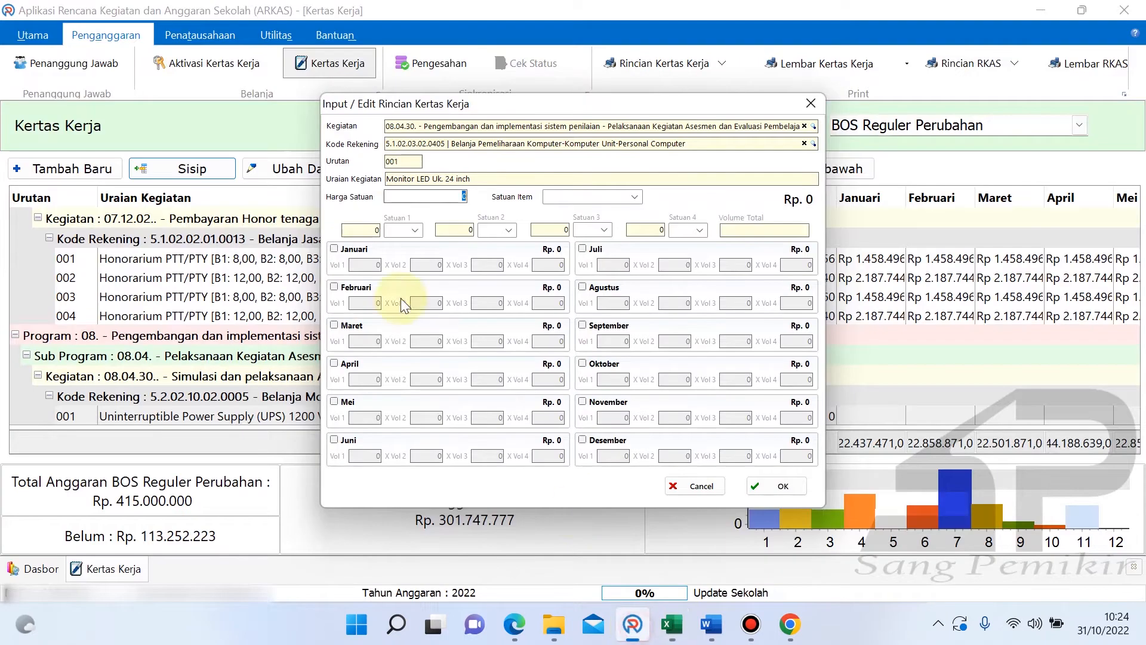
pyautogui.write('2553000')
pyautogui.click(583, 325)
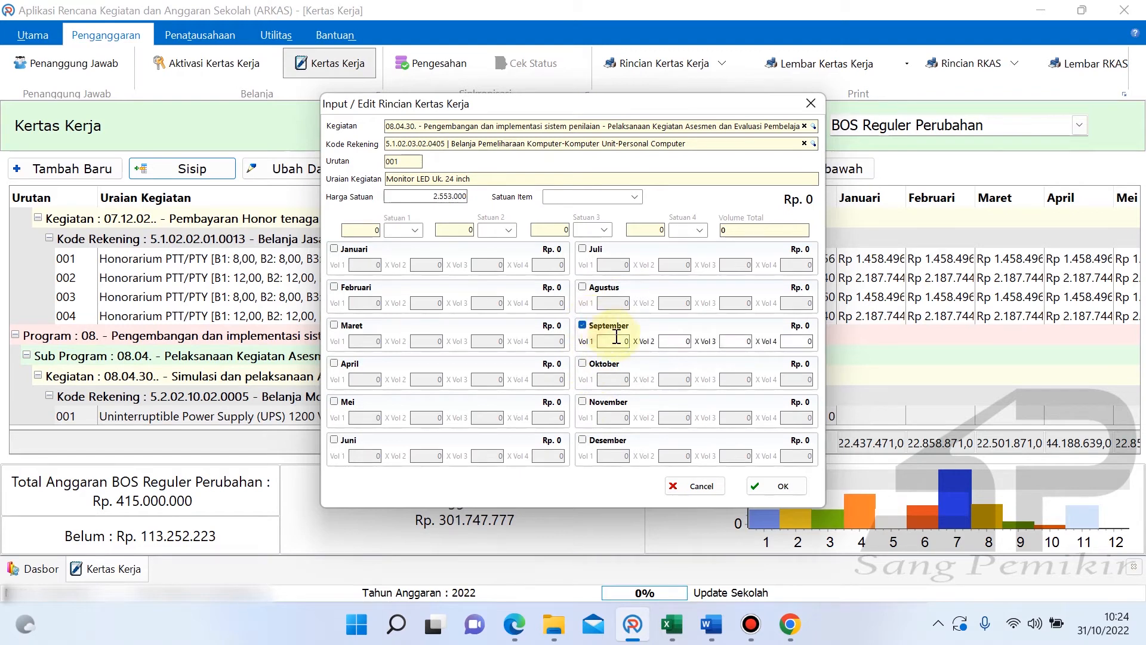
pyautogui.write('2')
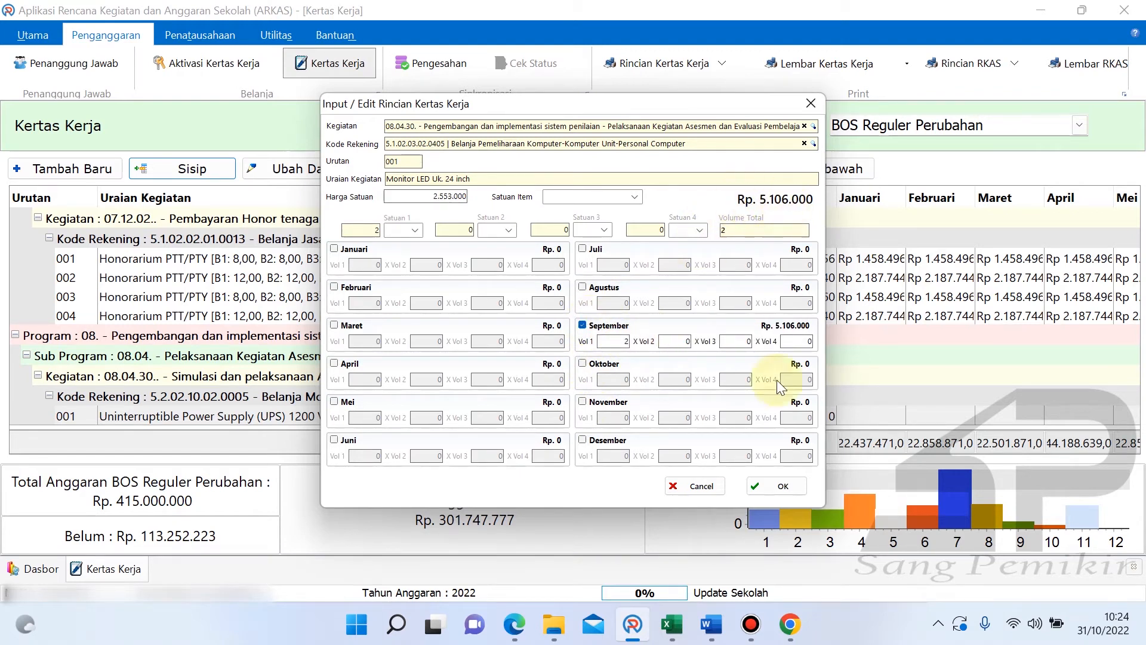
# - Check the monitor row's total in Excel against the amount calculated for the ARKAS entry
pyautogui.click(671, 624)
pyautogui.click(802, 312)
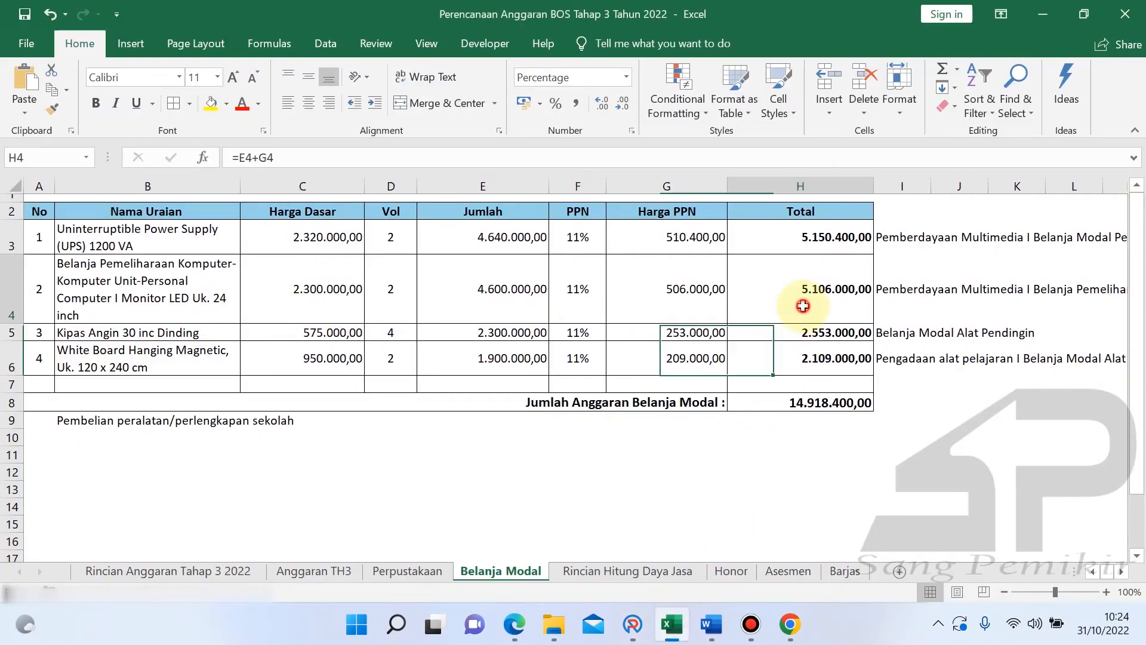
pyautogui.click(453, 437)
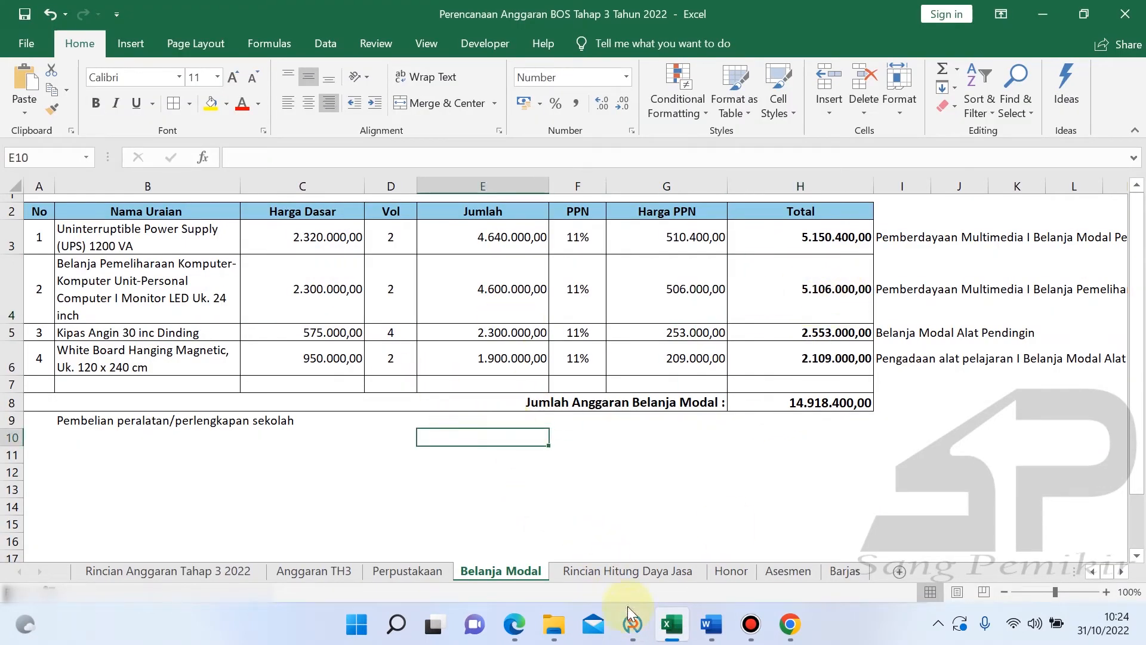
# - Return to ARKAS, set the entry's Satuan Item to Unit and save the entry
pyautogui.click(632, 623)
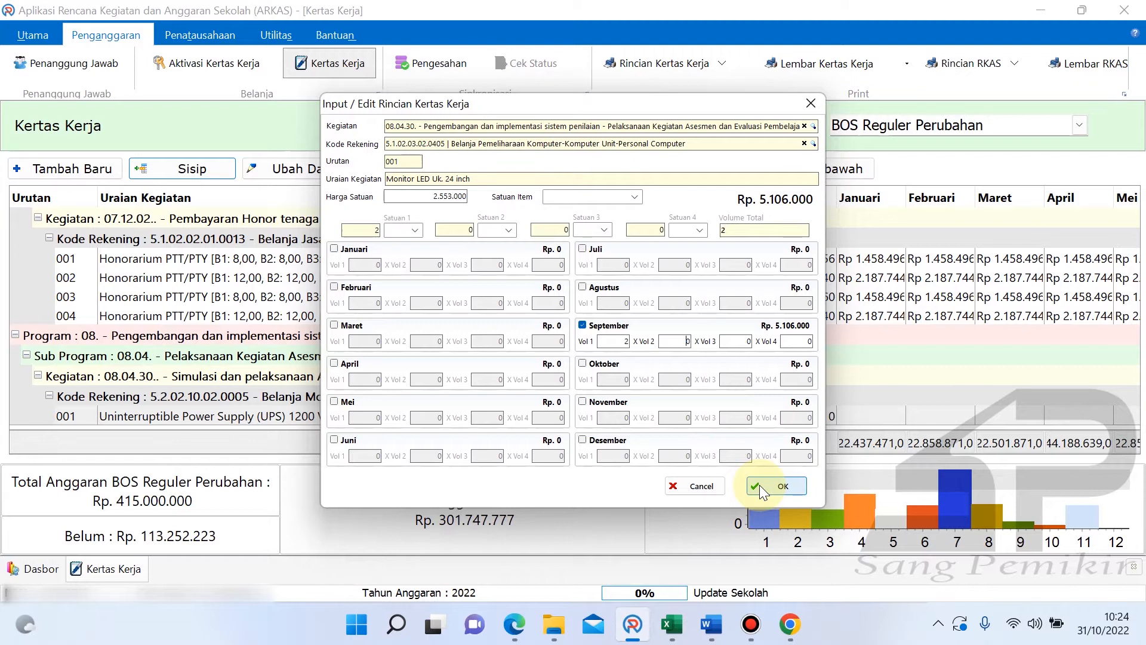
pyautogui.click(758, 485)
pyautogui.click(690, 322)
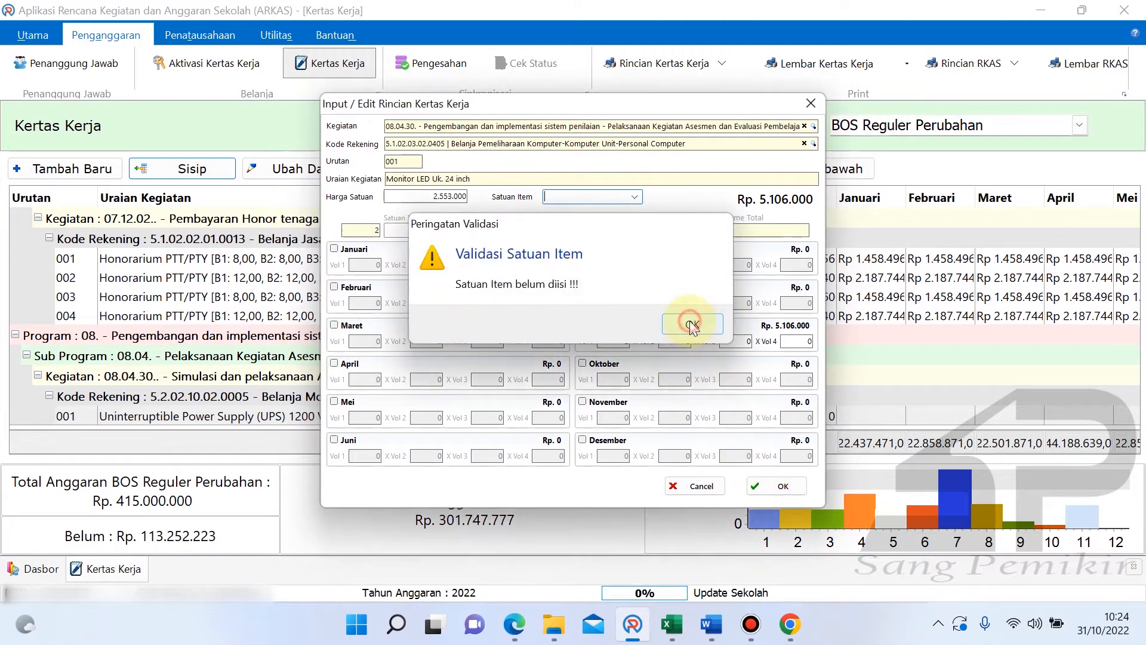
pyautogui.click(636, 197)
pyautogui.write('Unit')
pyautogui.click(603, 214)
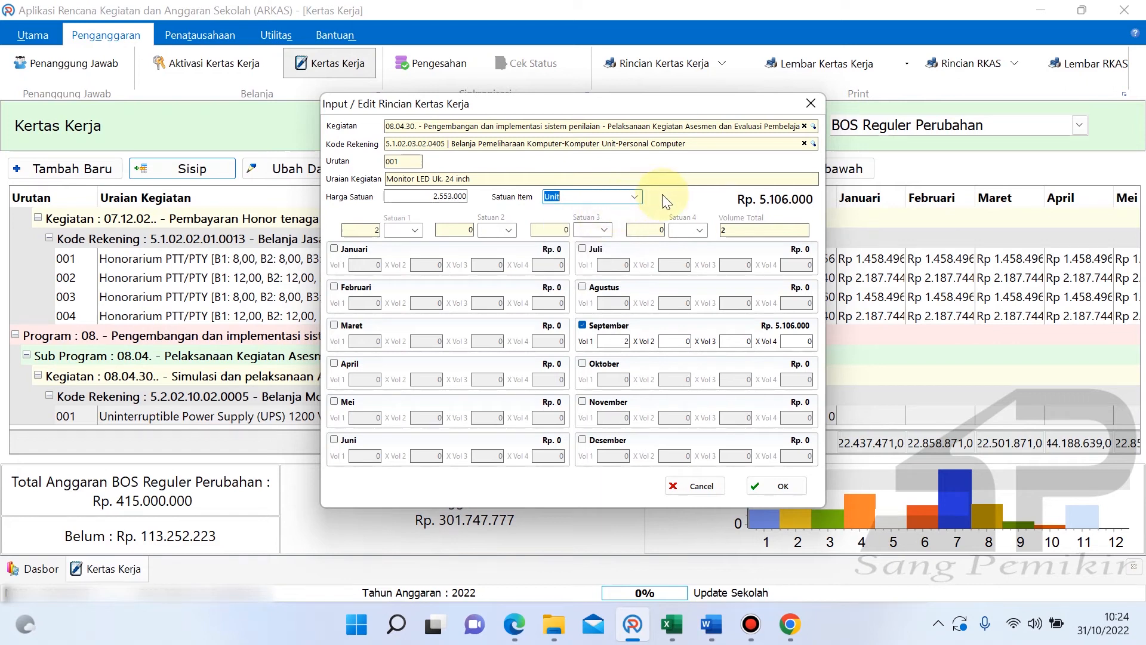
pyautogui.click(758, 484)
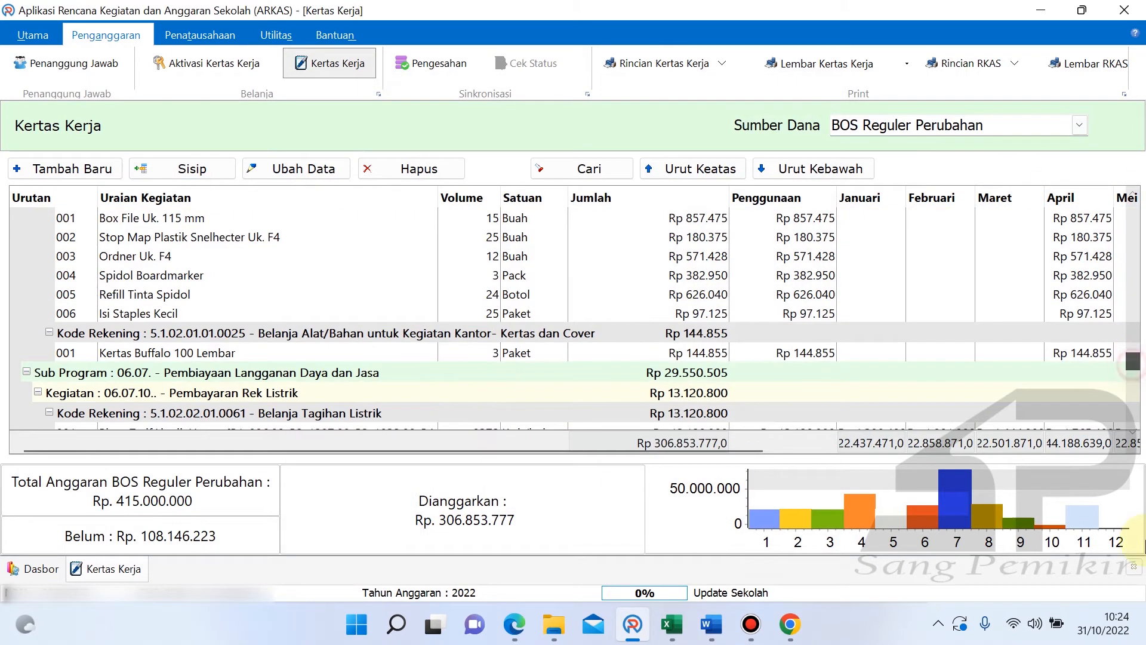
# - Locate the Monitor LED Uk. 24 inch entry in the Kertas Kerja, and switch to Excel to review the remaining Belanja Modal items
pyautogui.moveTo(1132, 375); pyautogui.dragTo(1131, 444)
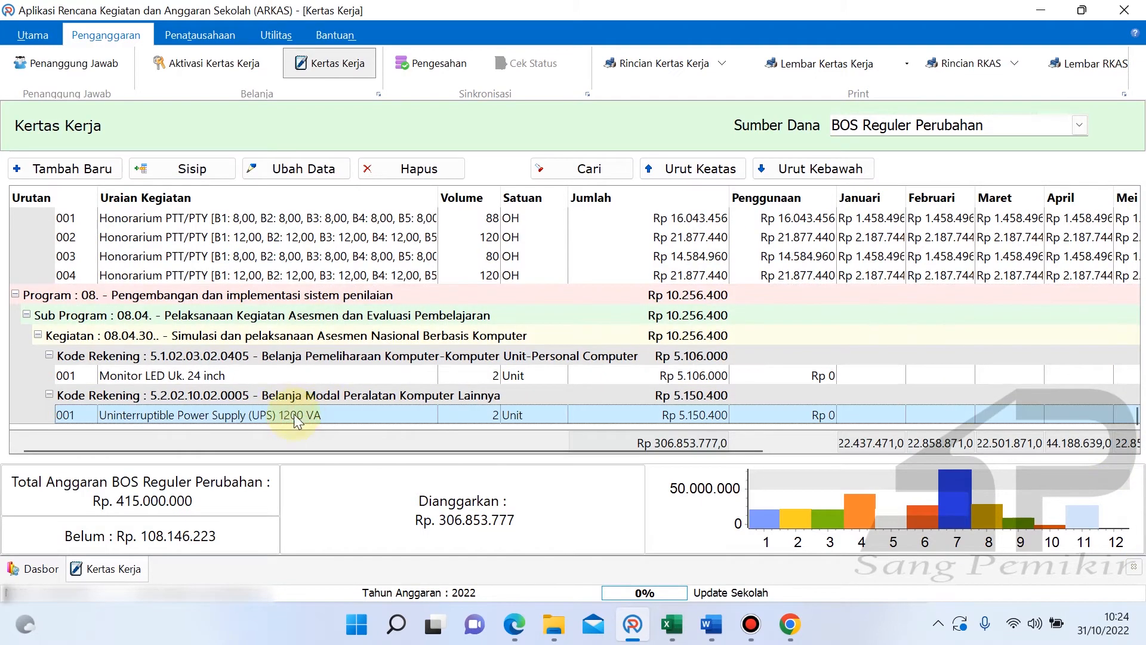
pyautogui.click(225, 376)
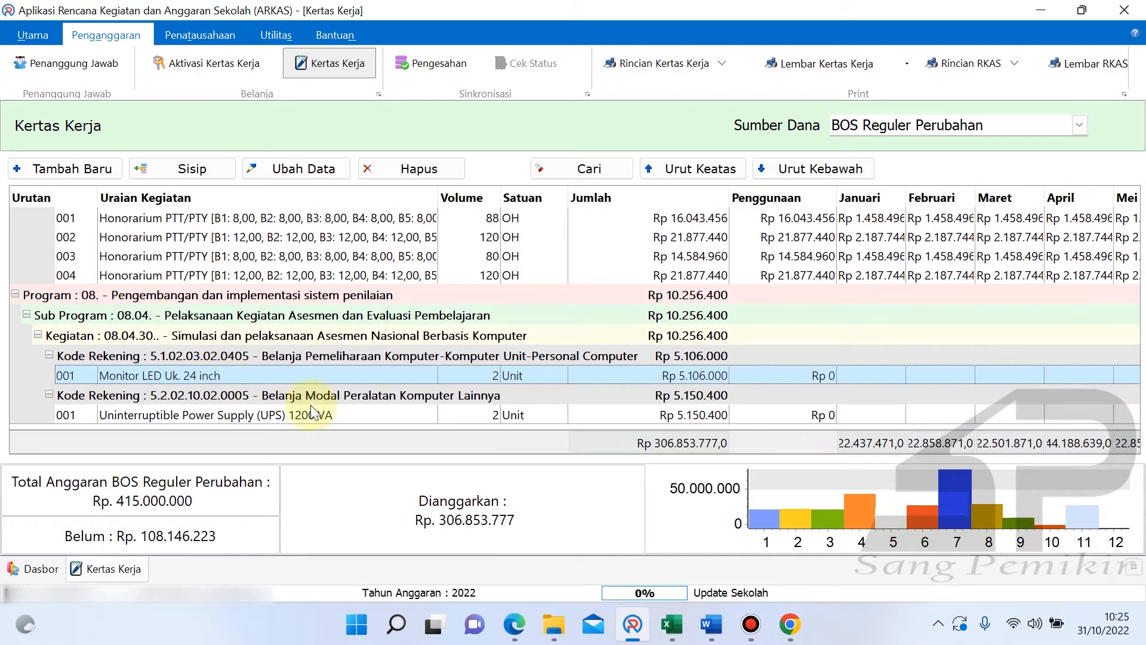
pyautogui.click(671, 624)
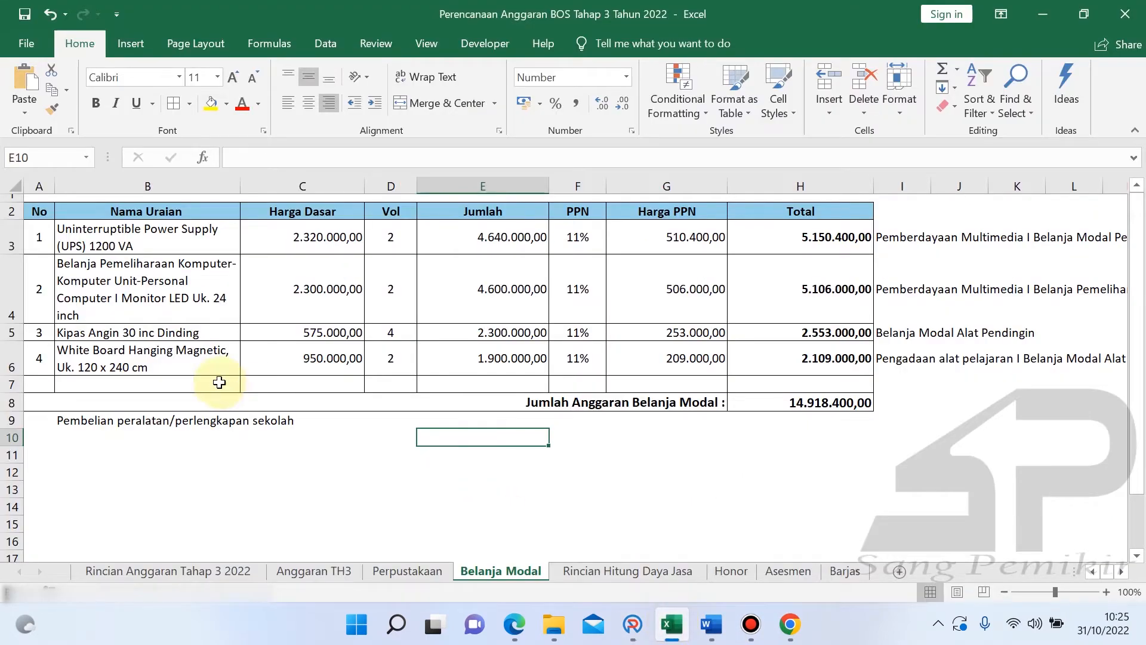
pyautogui.click(253, 457)
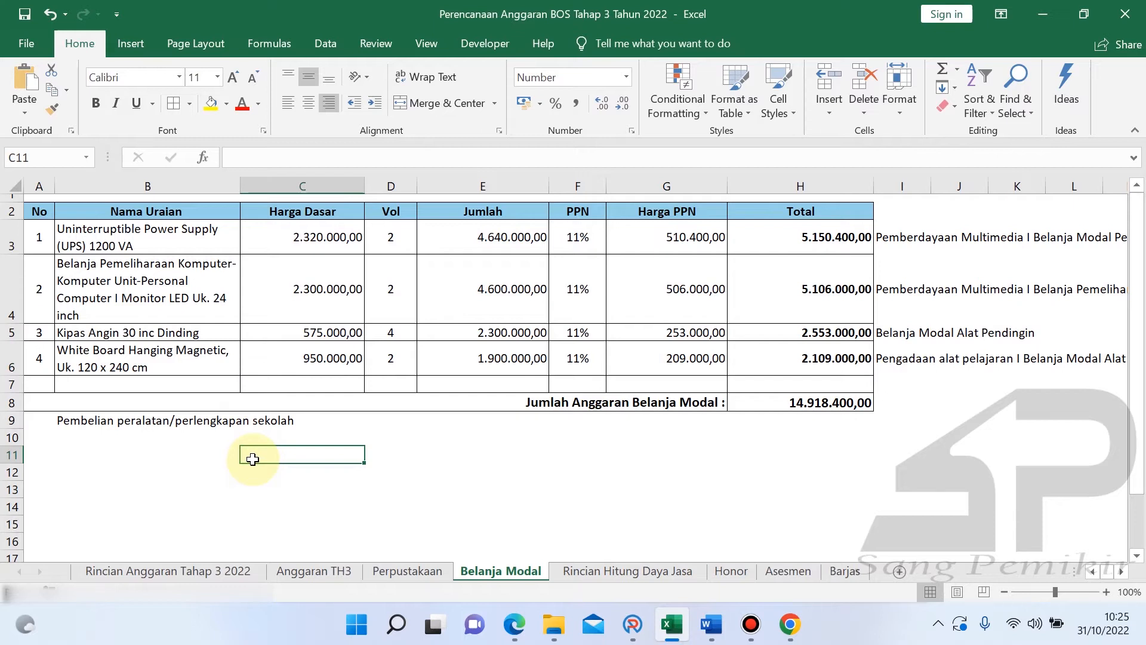
# - For the Kipas Angin 30 inc Dinding row, add a new ARKAS entry with Kegiatan 05.05.14 Pembelian peralatan/perlengkapan sekolah
pyautogui.click(83, 336)
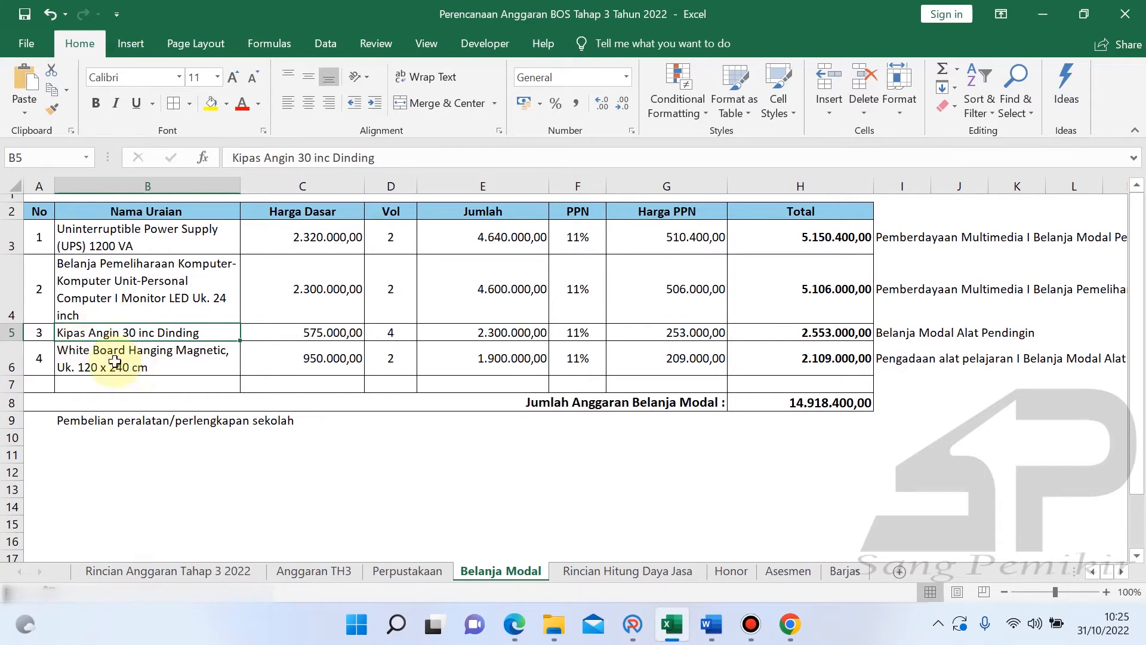
pyautogui.click(633, 624)
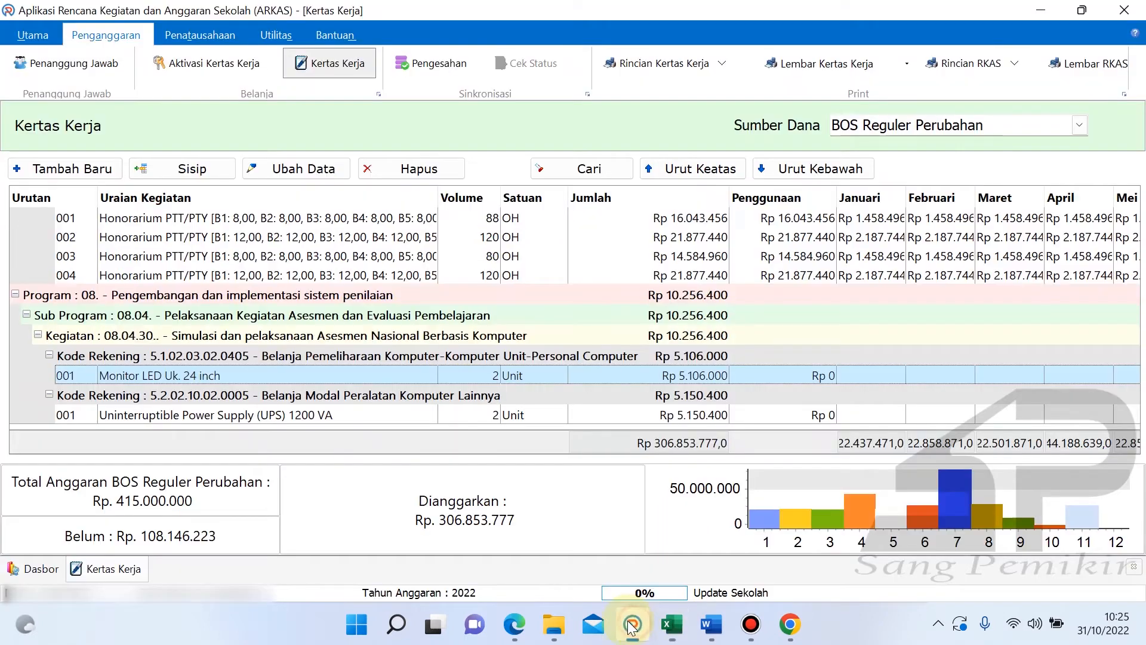
pyautogui.click(93, 176)
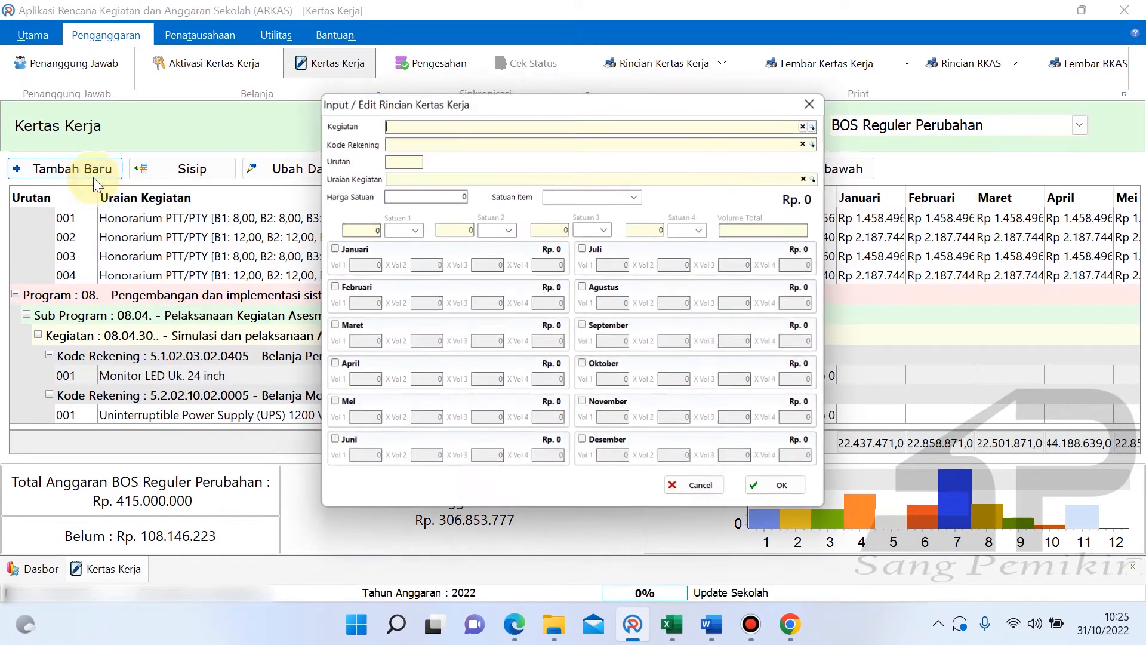
pyautogui.click(813, 126)
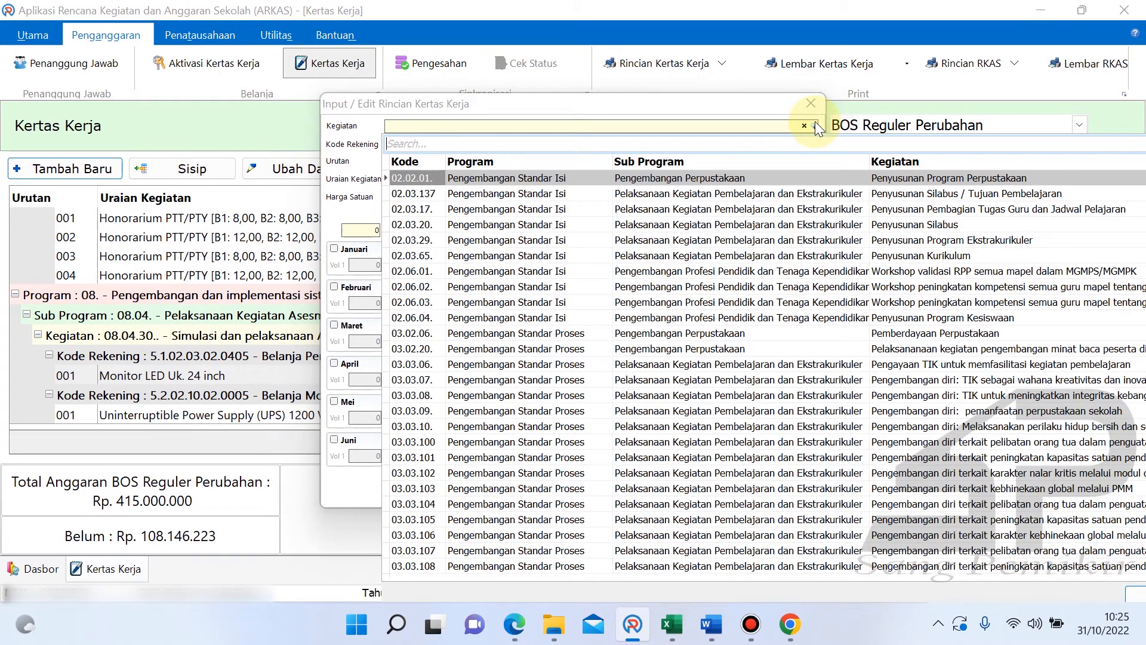
pyautogui.write('pembelian')
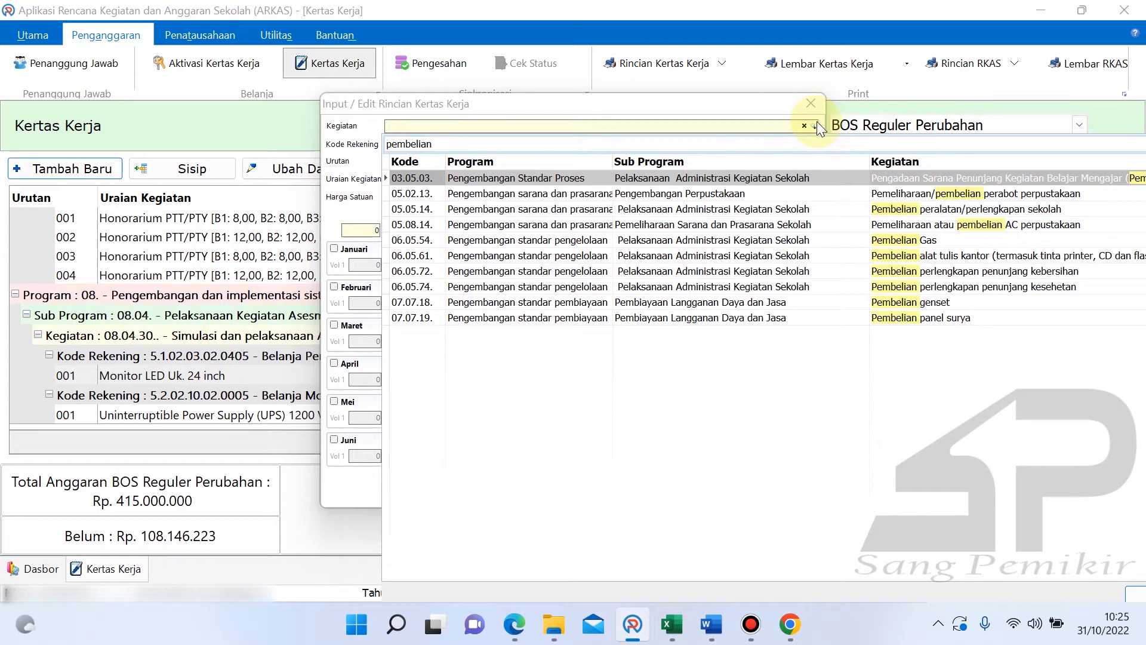
pyautogui.click(1039, 209)
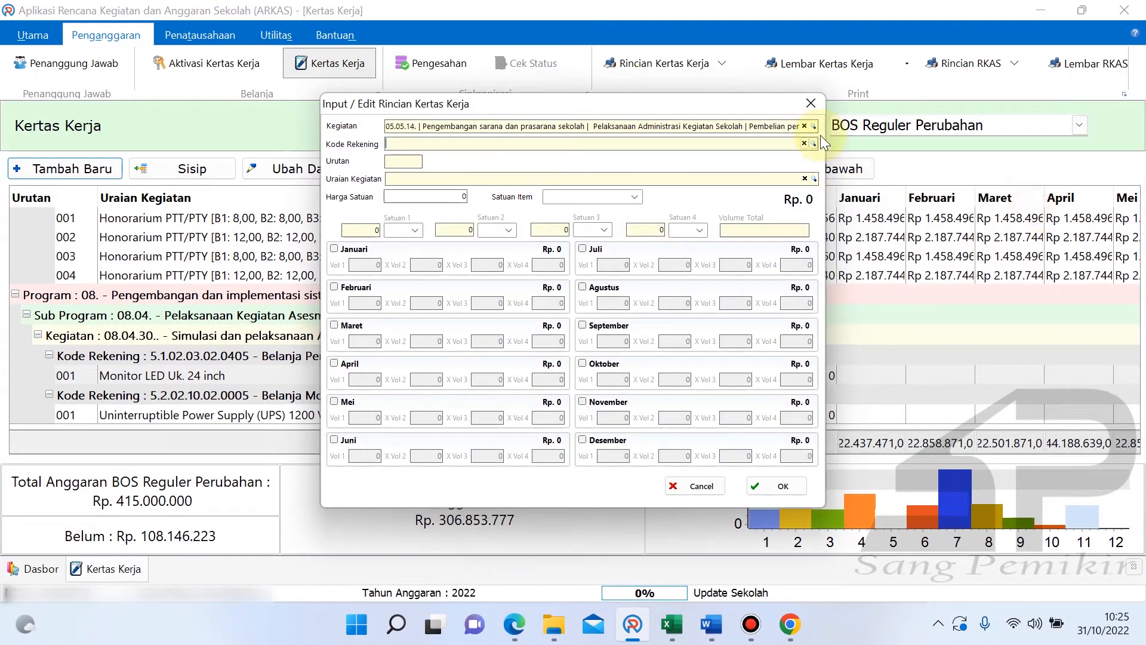
# - Set the new entry's Kode Rekening to 5.2.02.05.02.0004 Belanja Modal Alat Pendingin
pyautogui.click(814, 143)
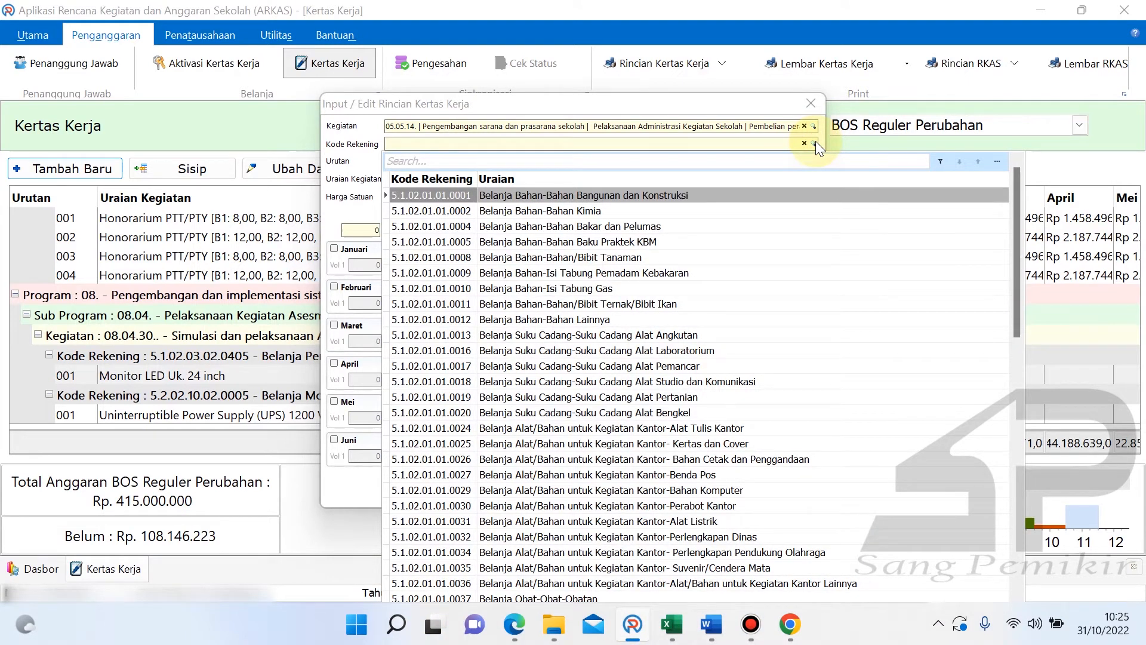
pyautogui.write('p')
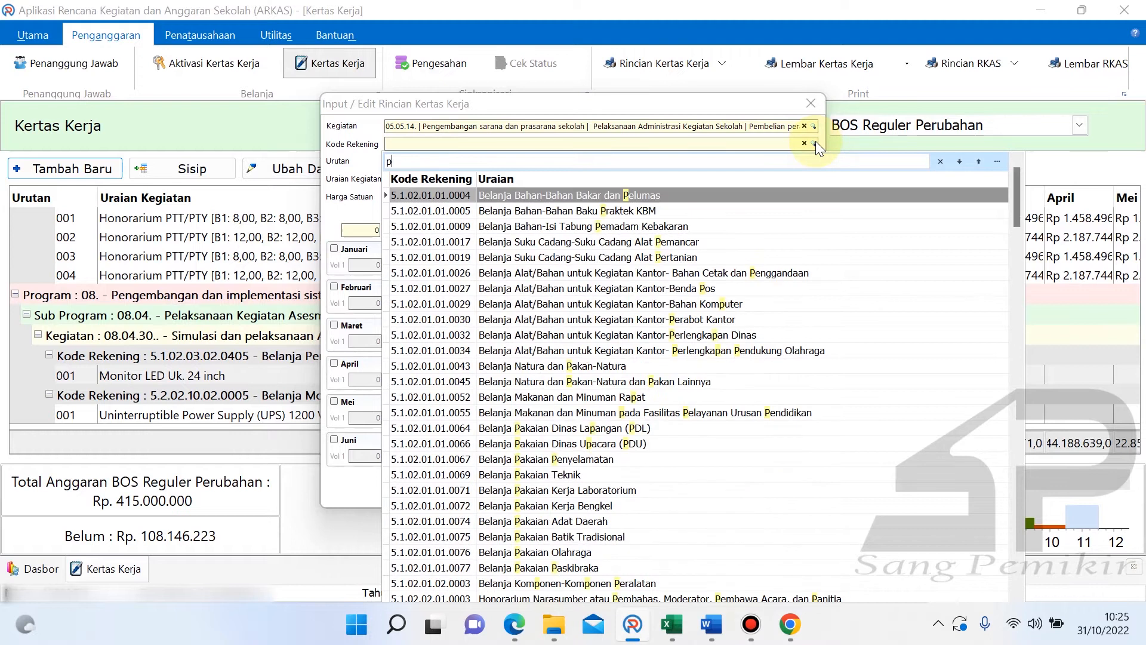
pyautogui.write('endin')
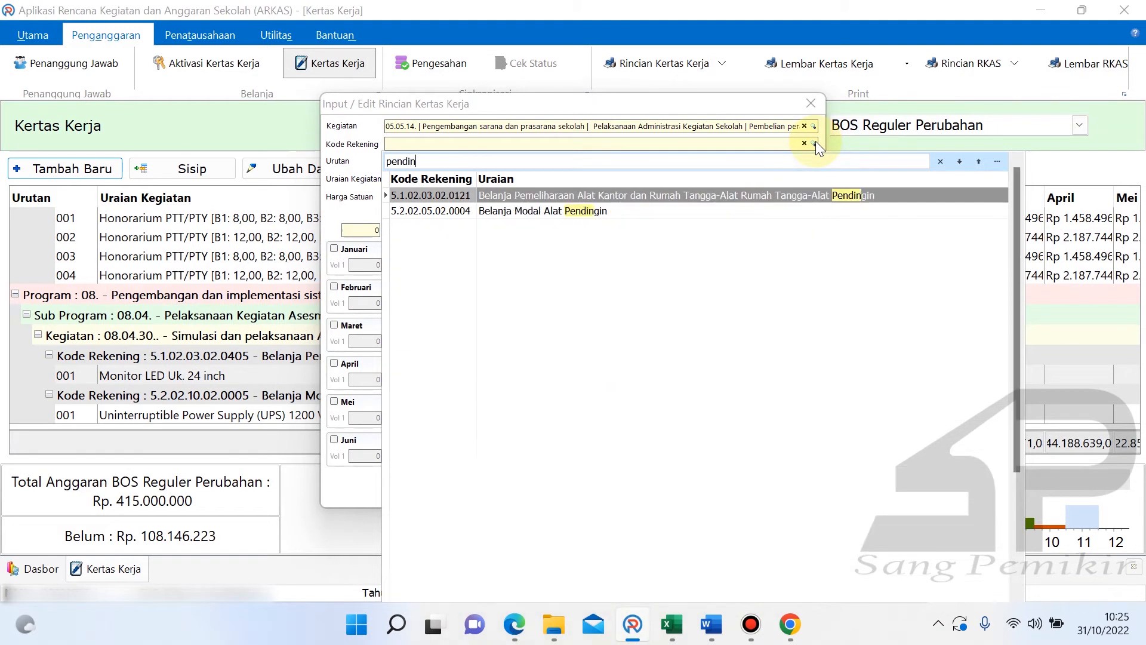
pyautogui.click(658, 209)
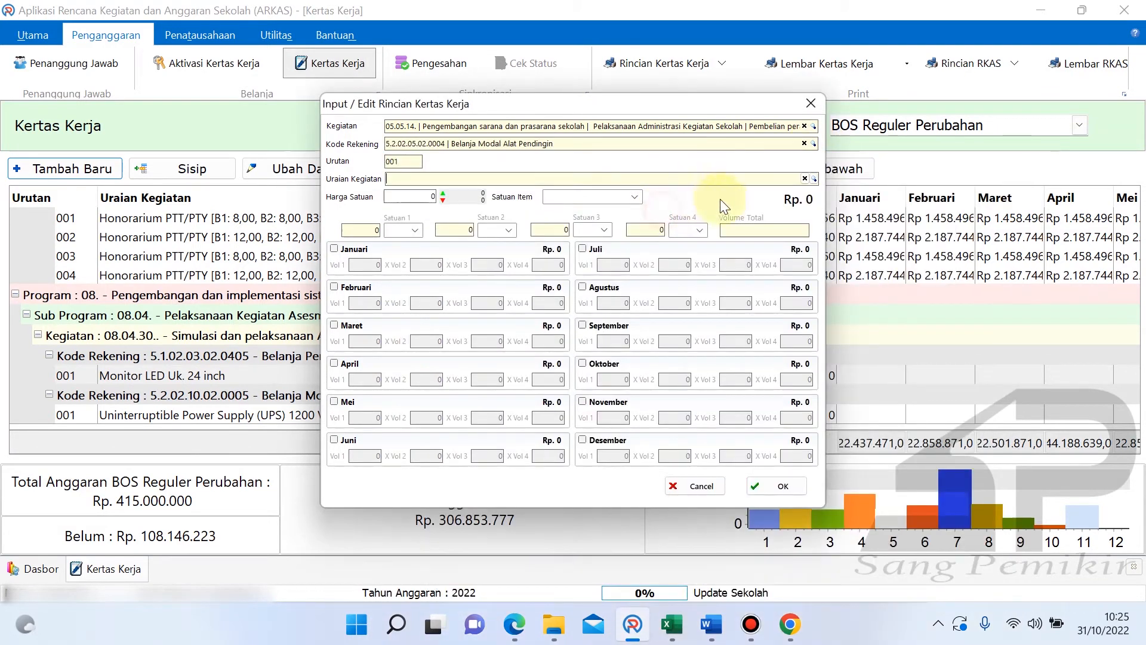
# - Search the Uraian Kegiatan items for Kipas and choose Kipas Angin Dinding, Uk. 30 inch
pyautogui.click(814, 179)
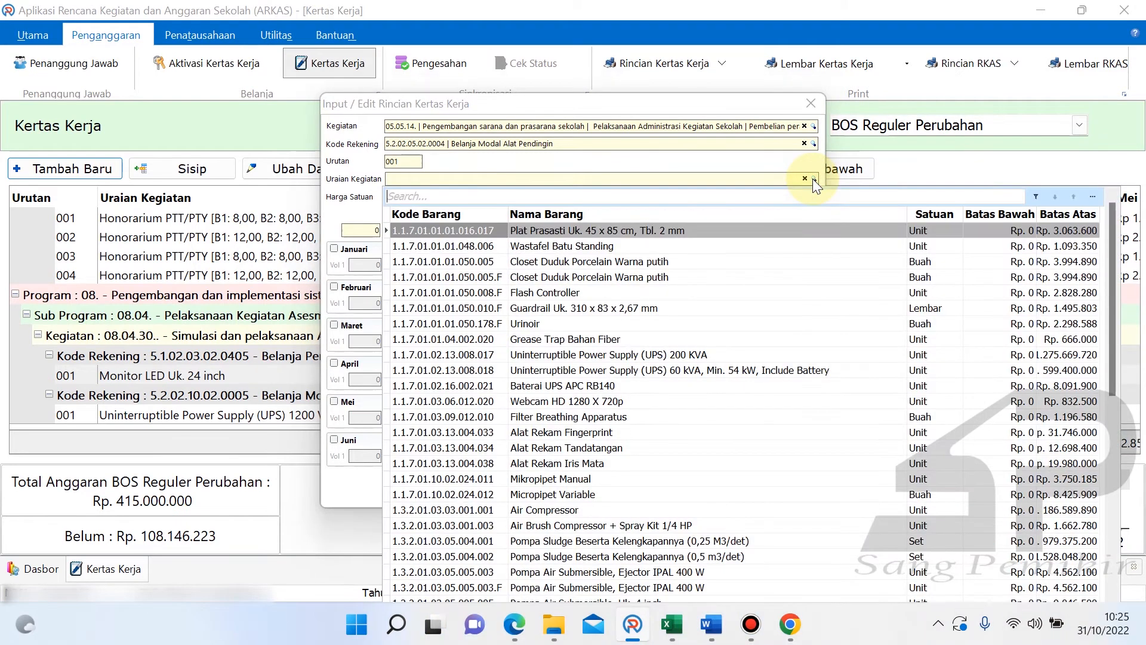
pyautogui.write('Kipas')
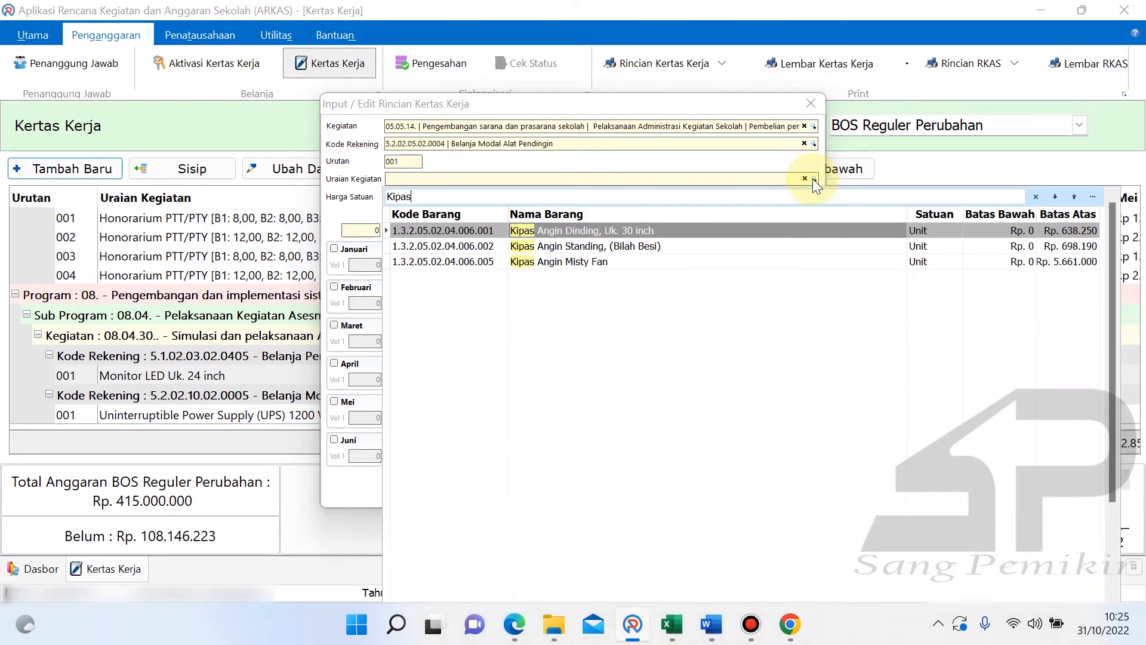
pyautogui.click(750, 228)
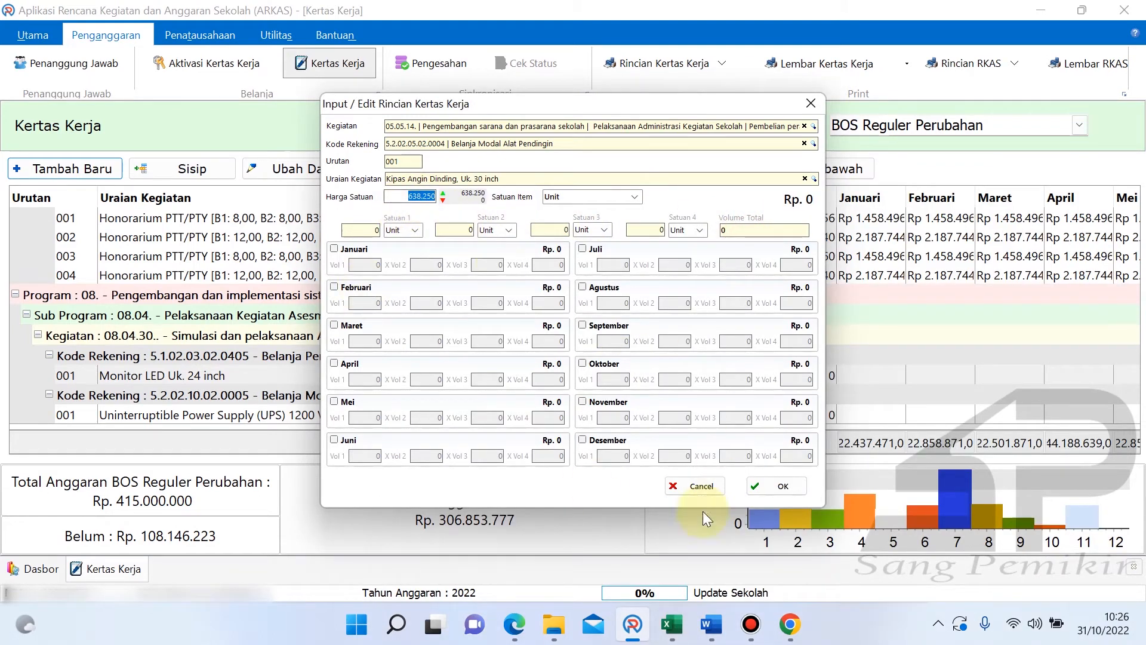
# - In Excel, set the Kipas Angin row's Vol to 1 and compare its Total with the Harga Satuan in ARKAS
pyautogui.click(673, 623)
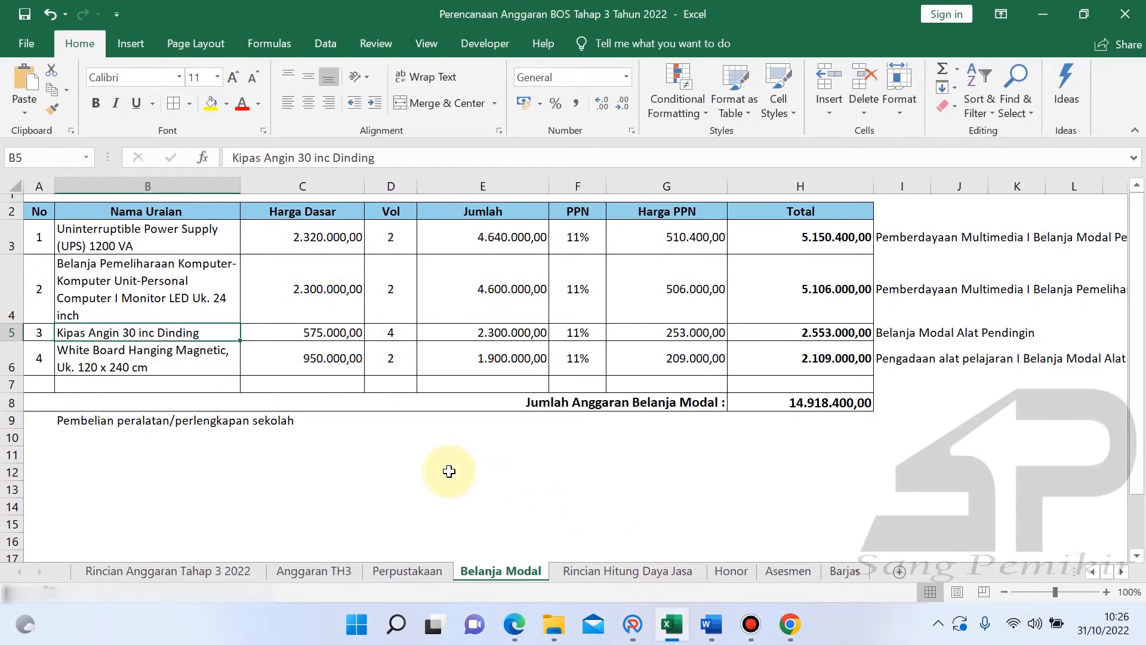
pyautogui.click(408, 332)
pyautogui.write('1')
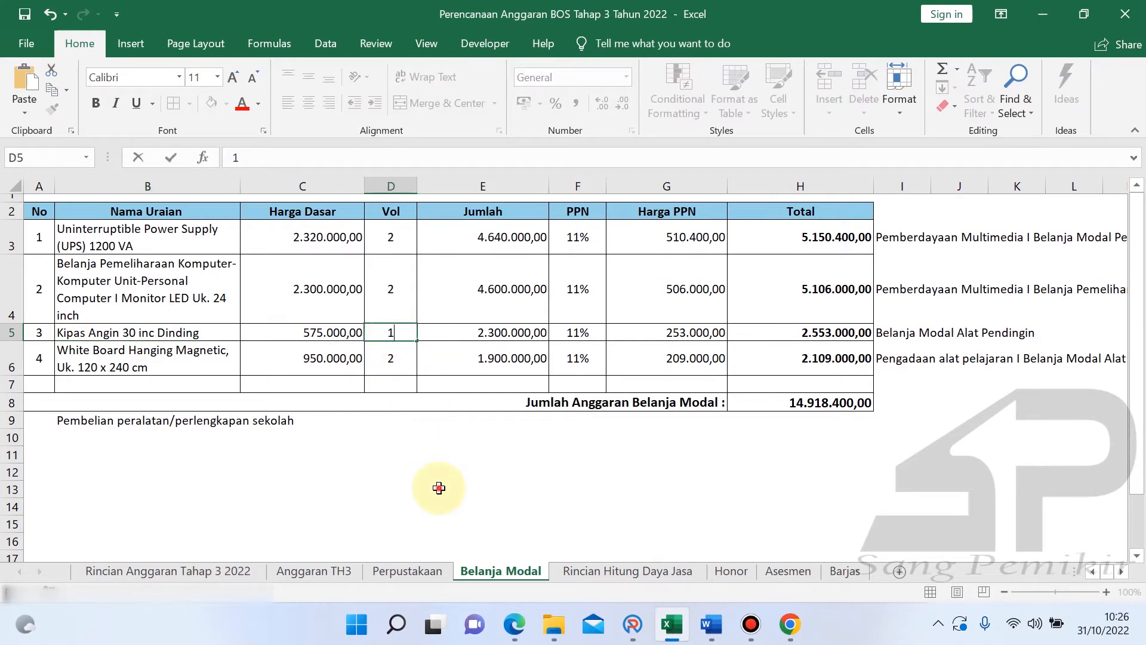
pyautogui.click(442, 487)
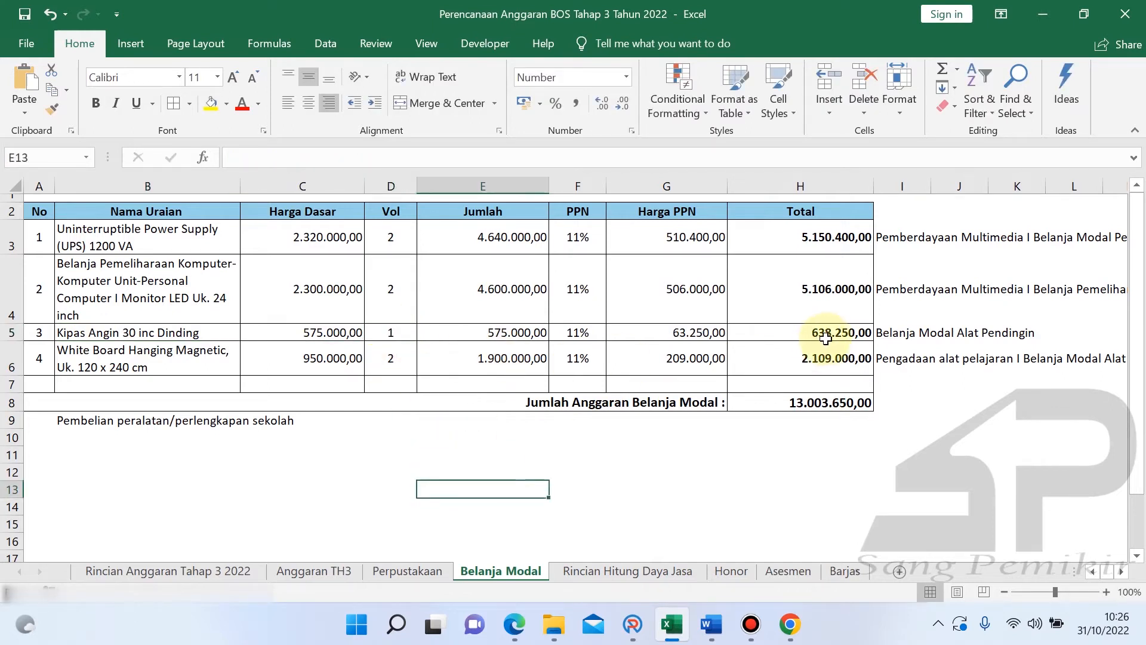
pyautogui.click(633, 623)
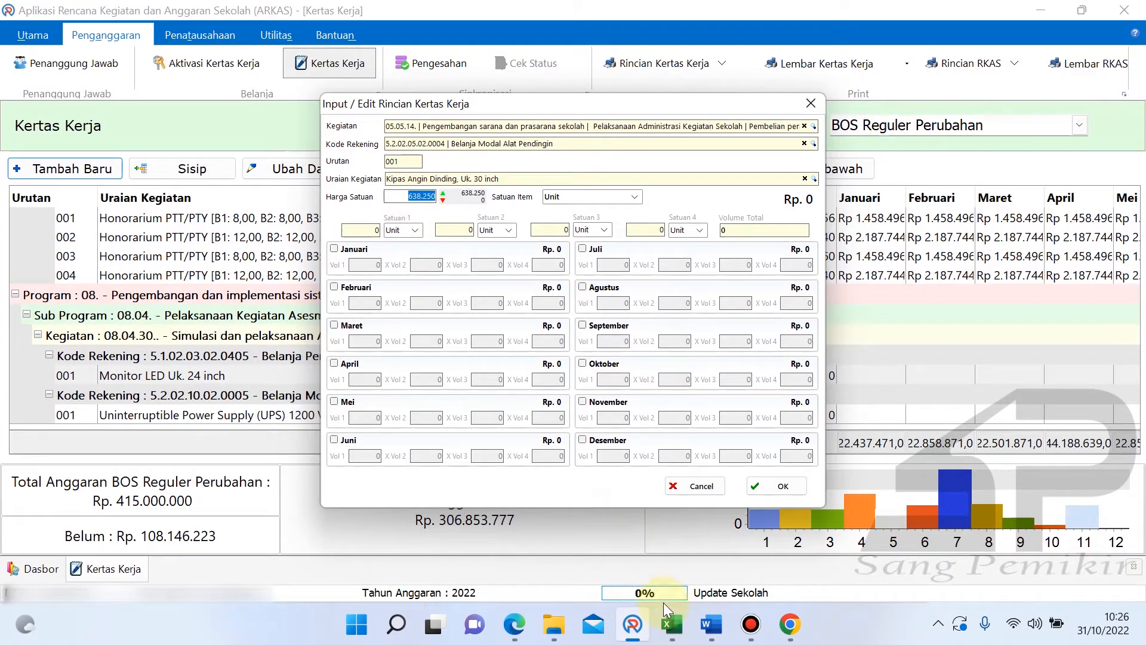
# - Switch back to Excel and restore the Kipas Angin row's Vol to 4
pyautogui.click(670, 624)
pyautogui.click(390, 332)
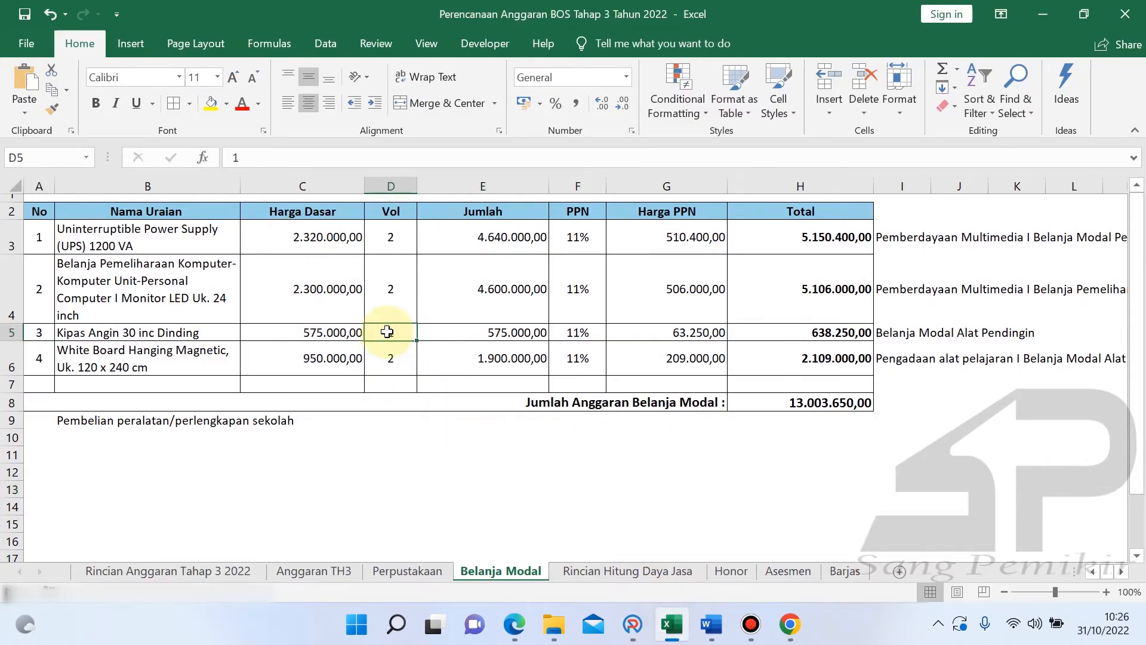
pyautogui.write('4')
pyautogui.click(424, 449)
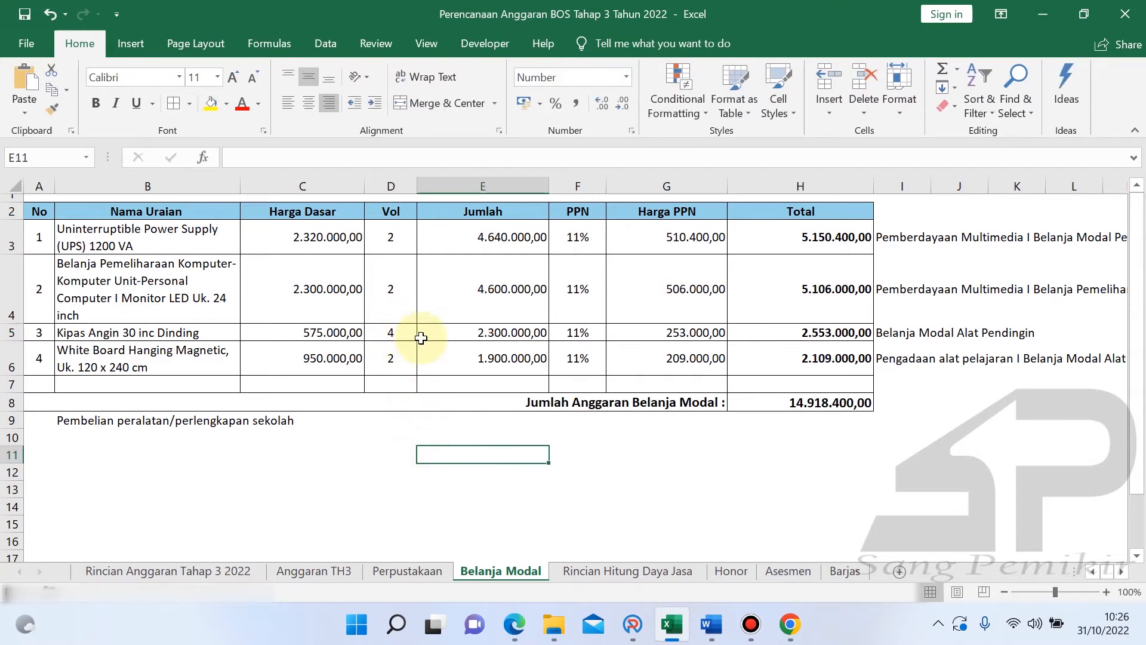
# - Return to the ARKAS entry and enable November with a volume of 4
pyautogui.click(630, 620)
pyautogui.click(588, 405)
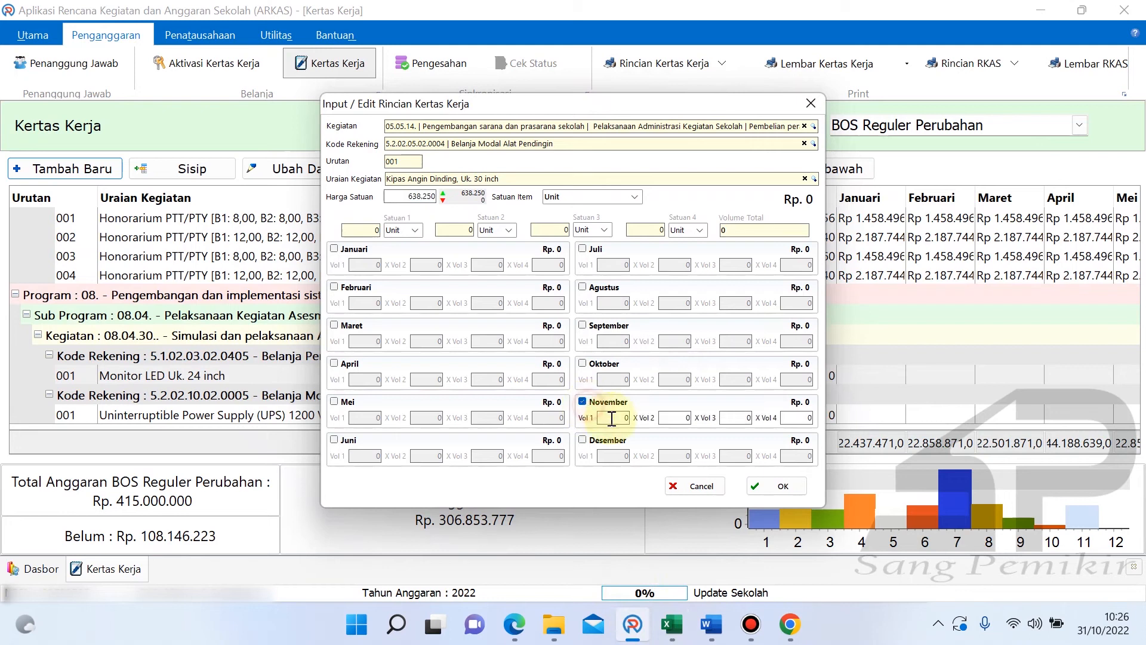
pyautogui.write('4')
pyautogui.click(669, 418)
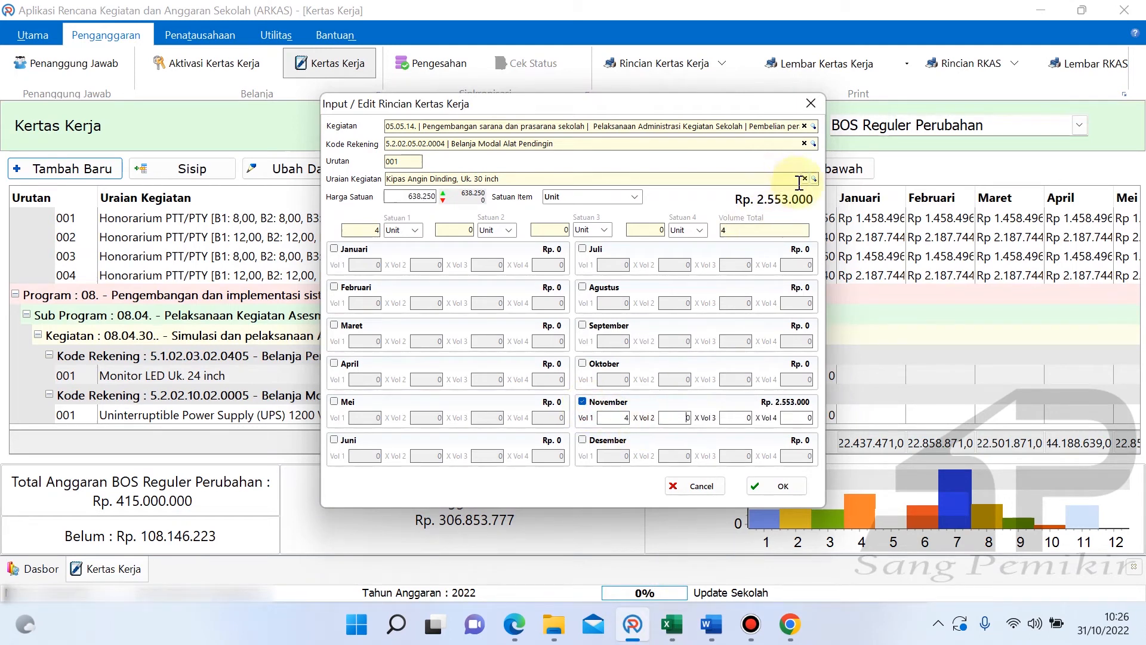
# - Check the Kipas Angin row's Total in Excel against the ARKAS amount, and save the entry in ARKAS
pyautogui.click(671, 624)
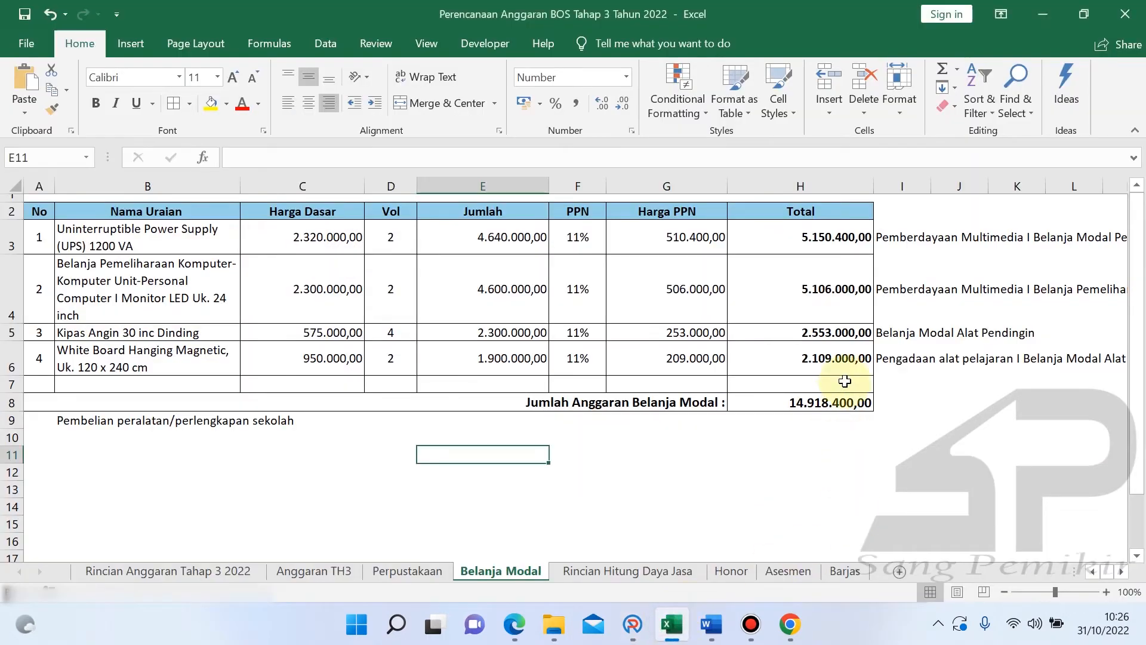
pyautogui.click(841, 333)
pyautogui.click(632, 624)
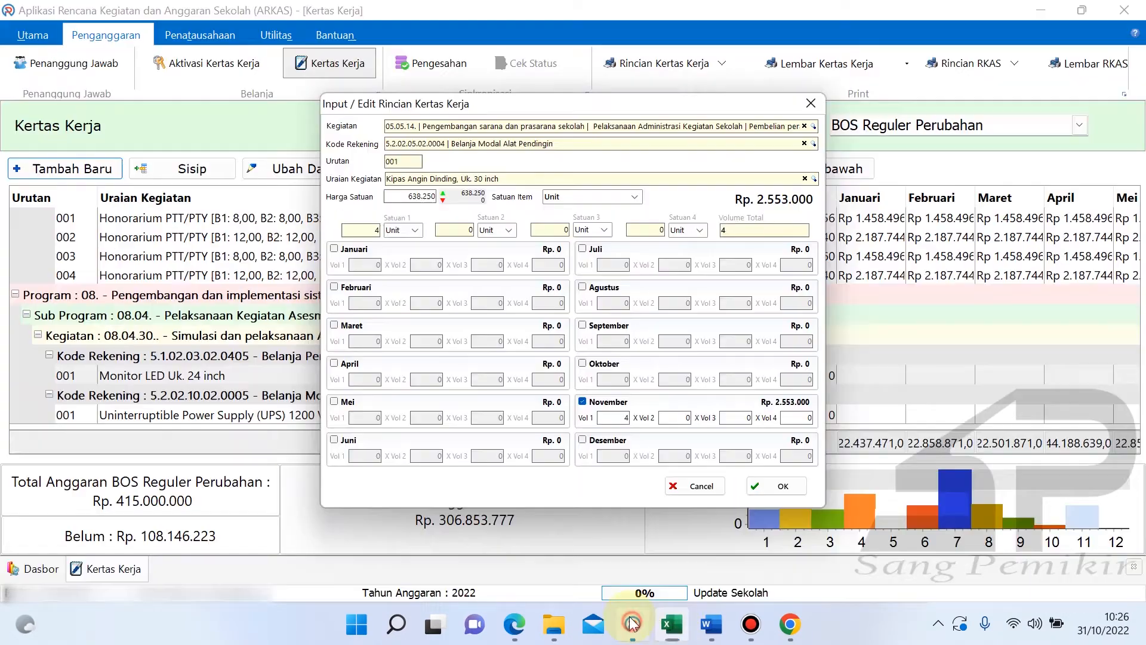
pyautogui.click(768, 485)
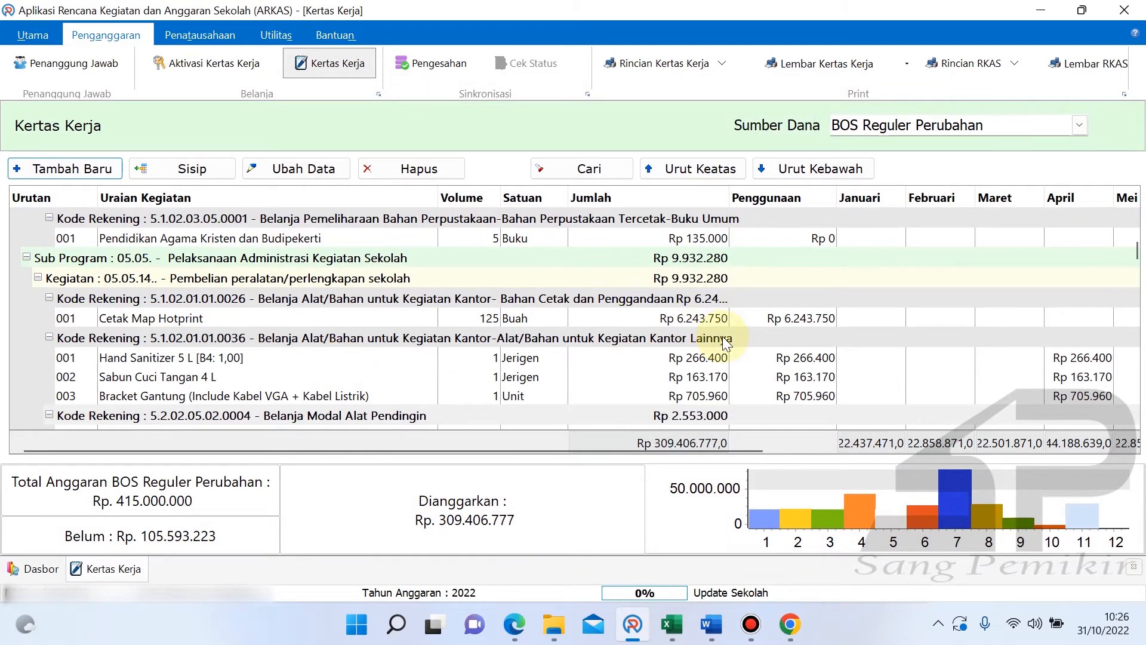
# - Review the Kertas Kerja list for the Belanja Modal entries, including the fan, laptop, monitor and UPS items
pyautogui.scroll(-5, 311, 316)
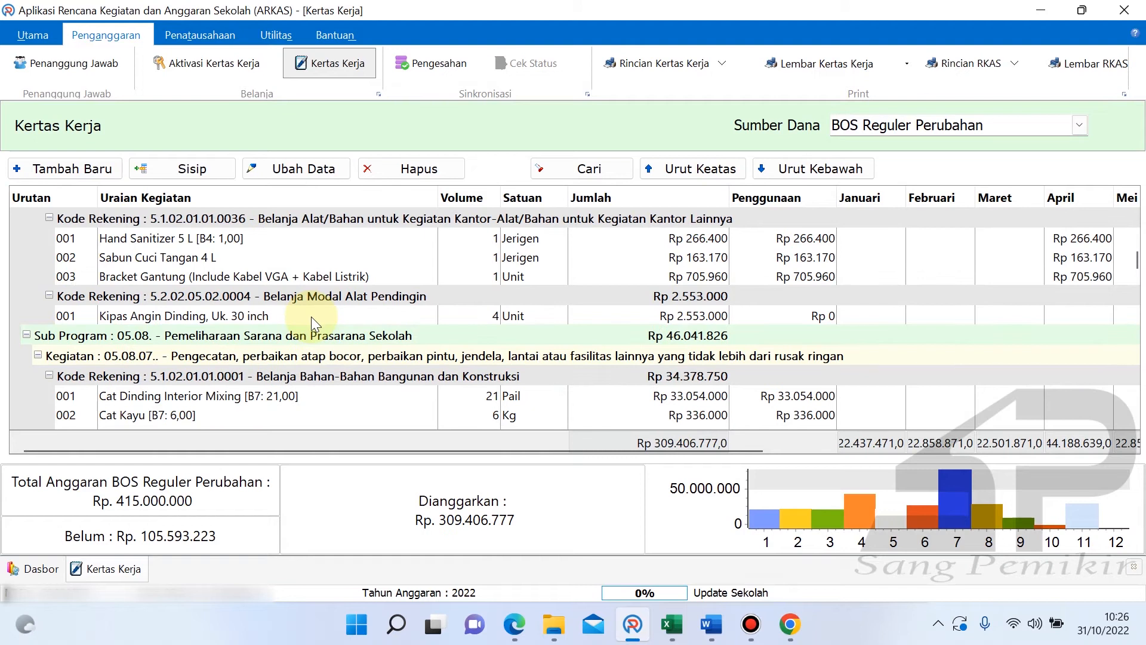
pyautogui.scroll(-10, 311, 316)
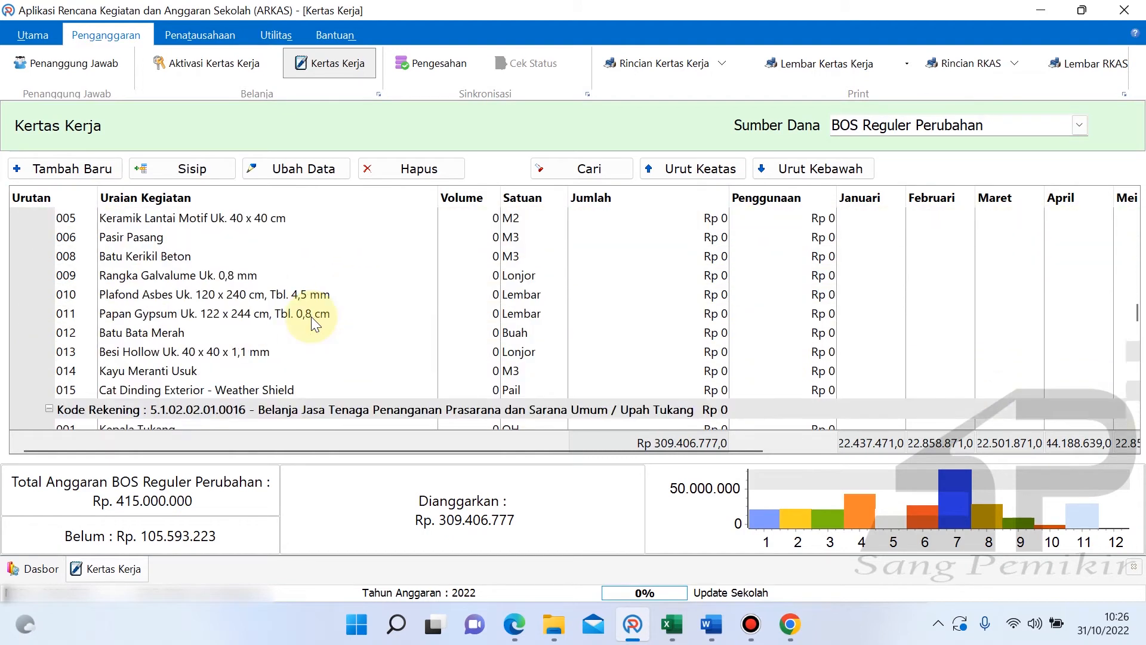
pyautogui.scroll(-4, 311, 317)
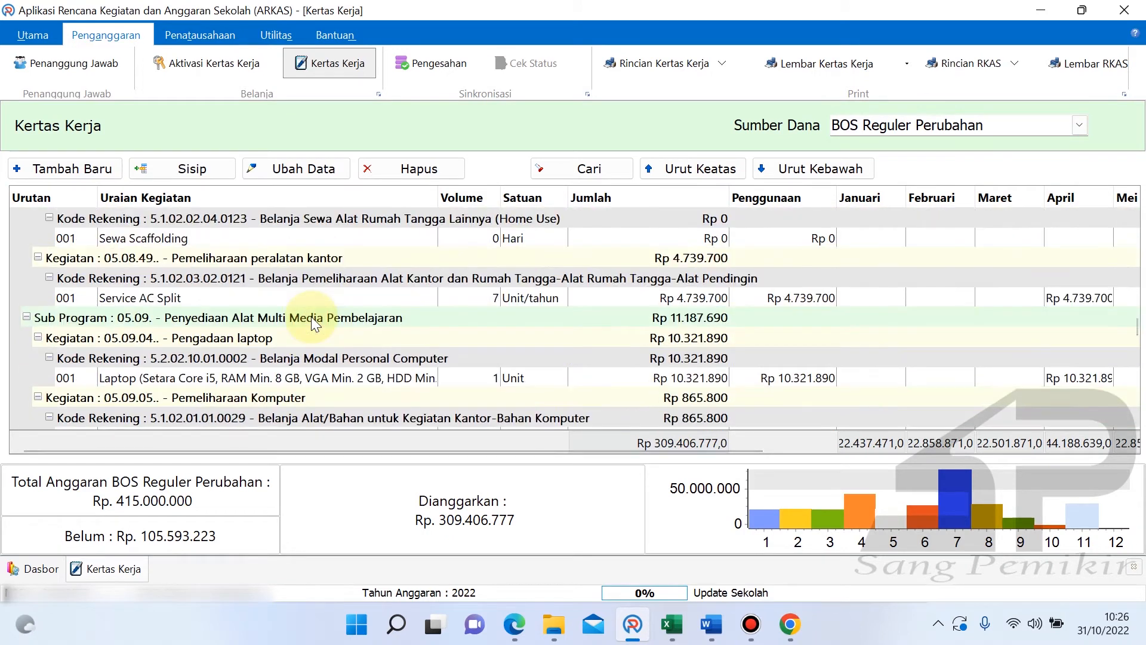
pyautogui.scroll(-5, 310, 316)
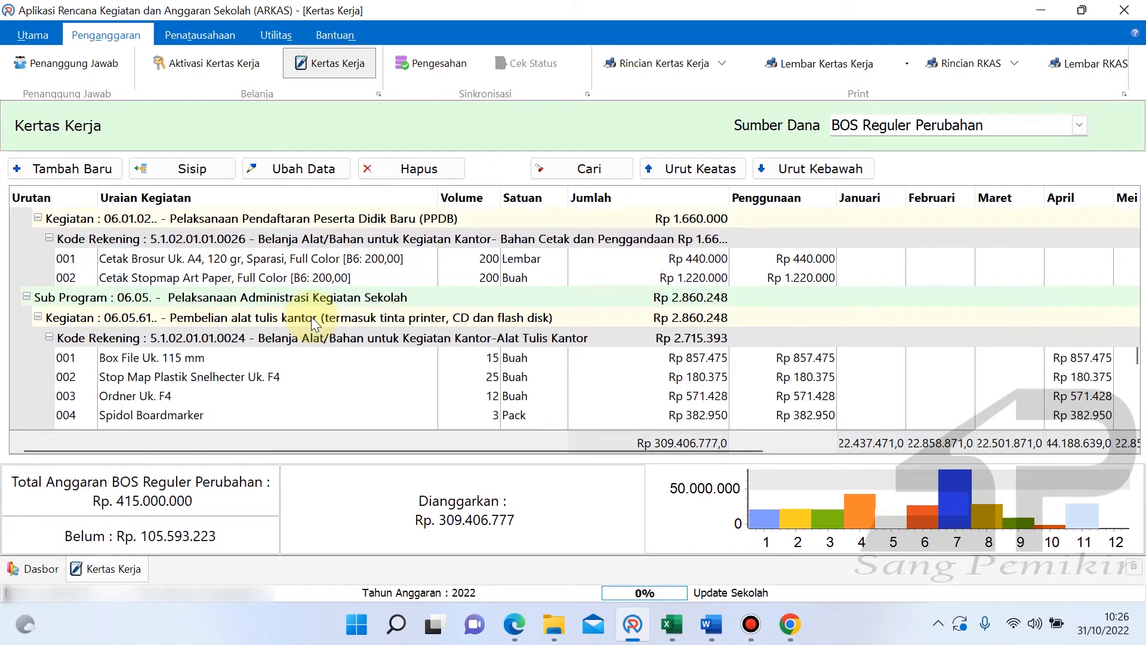
pyautogui.scroll(-3, 310, 317)
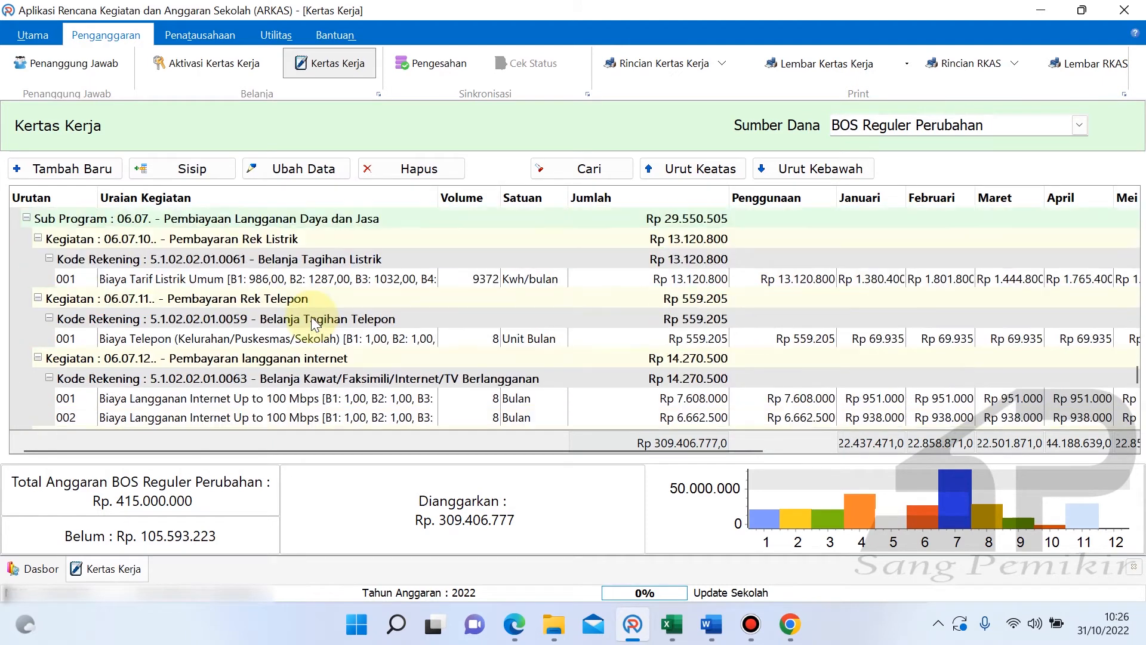
pyautogui.scroll(-10, 311, 316)
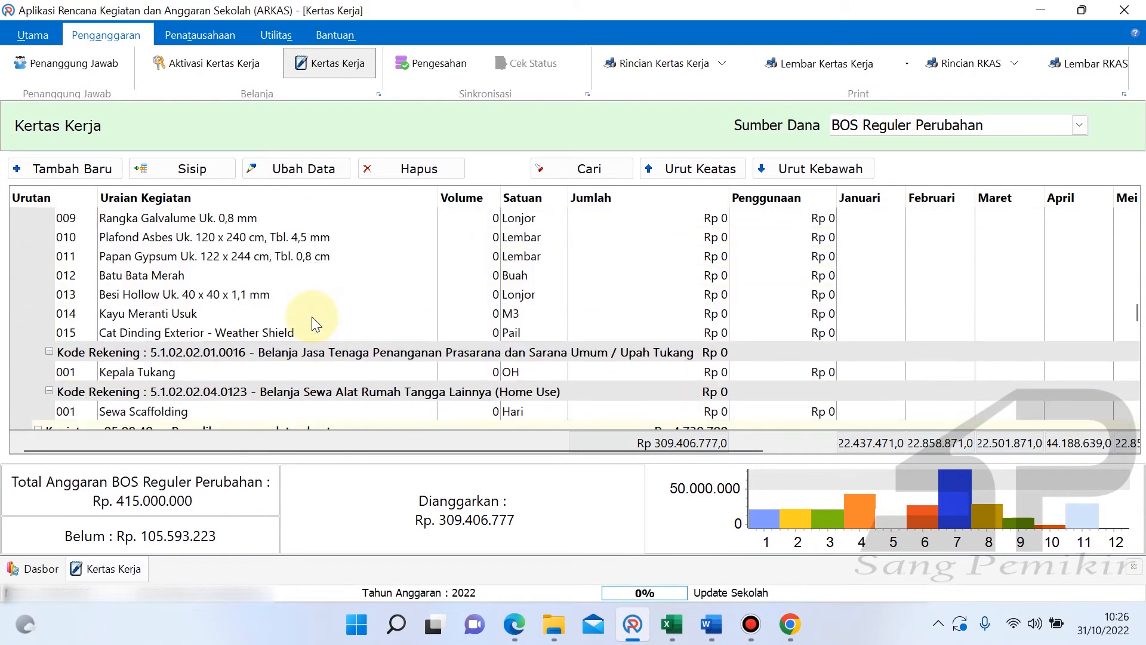
pyautogui.scroll(15, 311, 317)
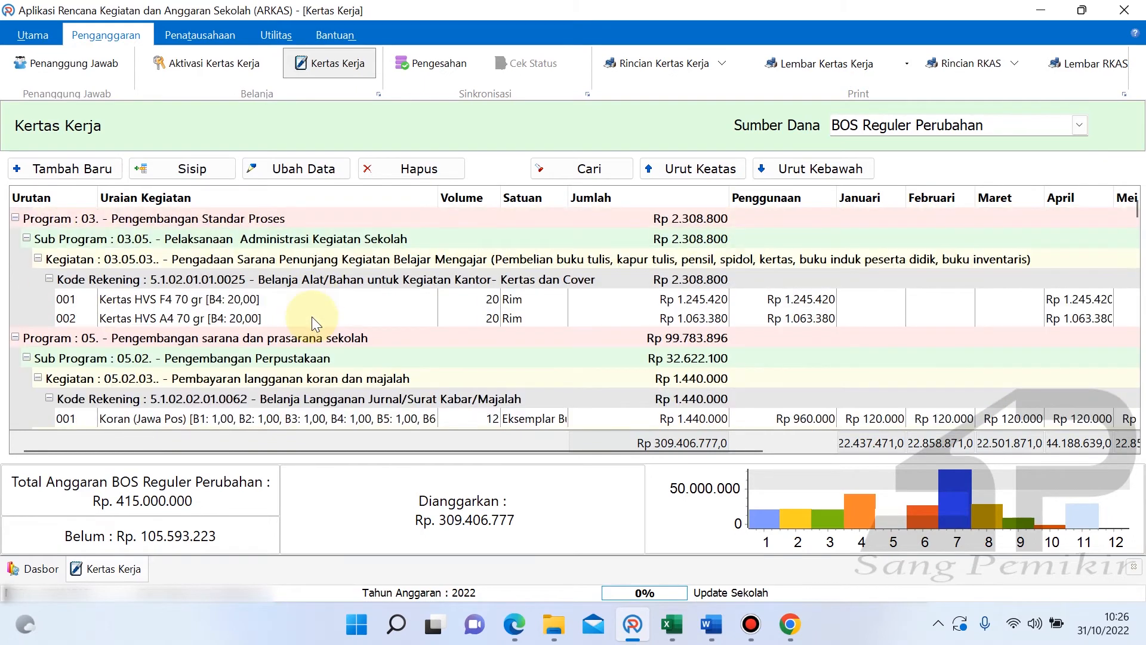
pyautogui.moveTo(1134, 210); pyautogui.dragTo(1137, 460)
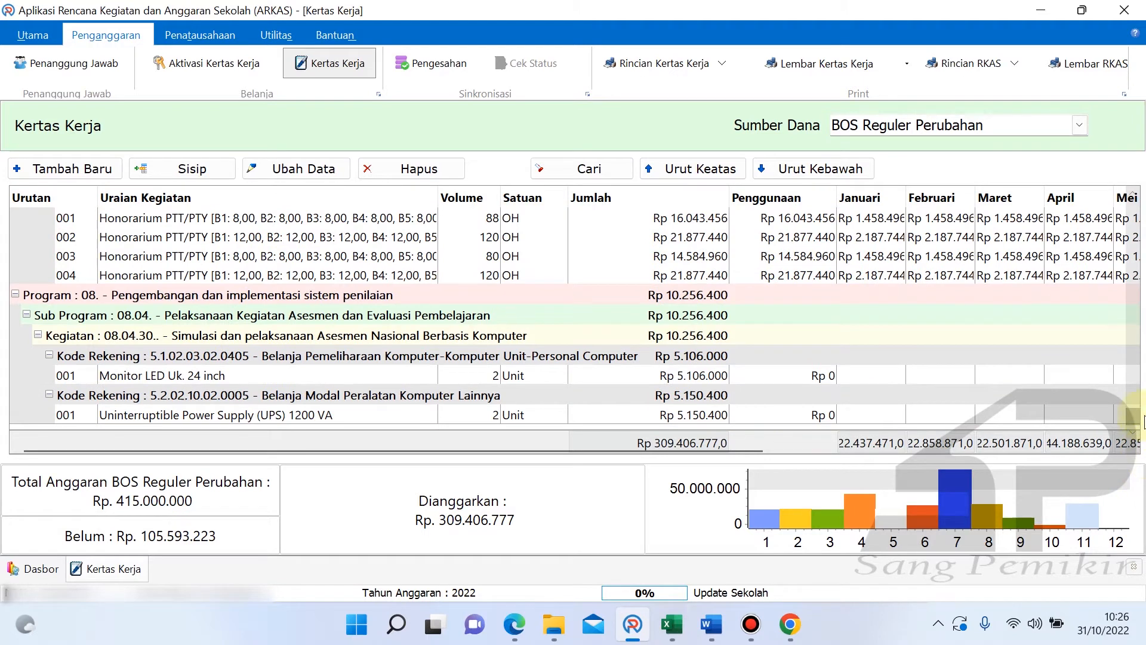
pyautogui.moveTo(1134, 418); pyautogui.dragTo(1143, 330)
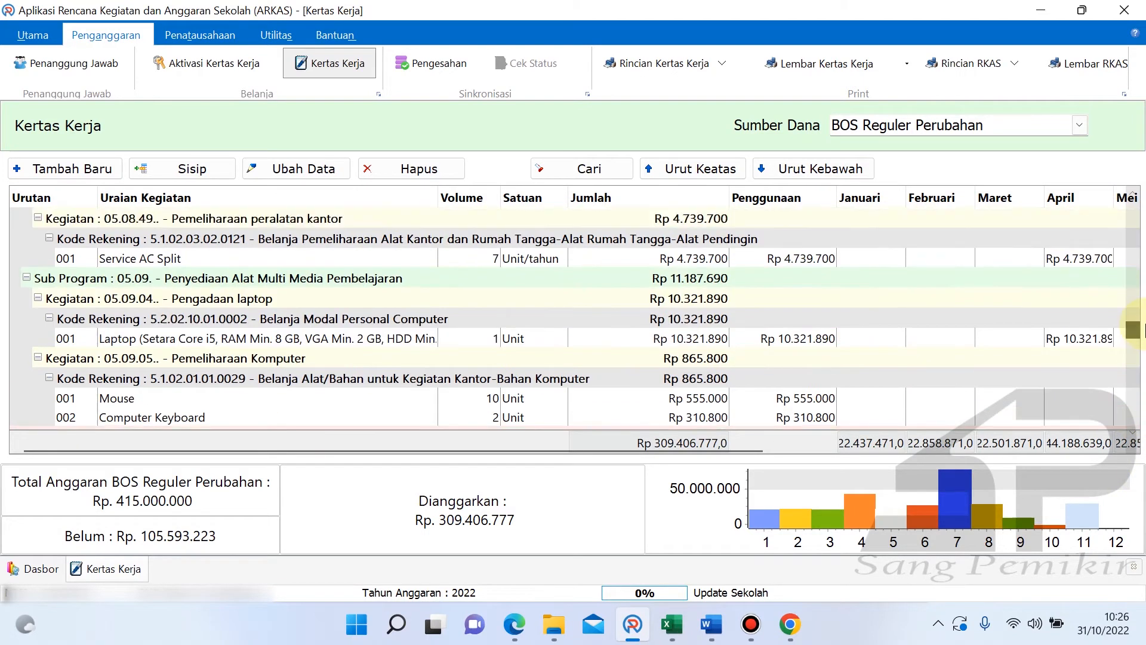
pyautogui.click(312, 341)
pyautogui.scroll(-3, 311, 342)
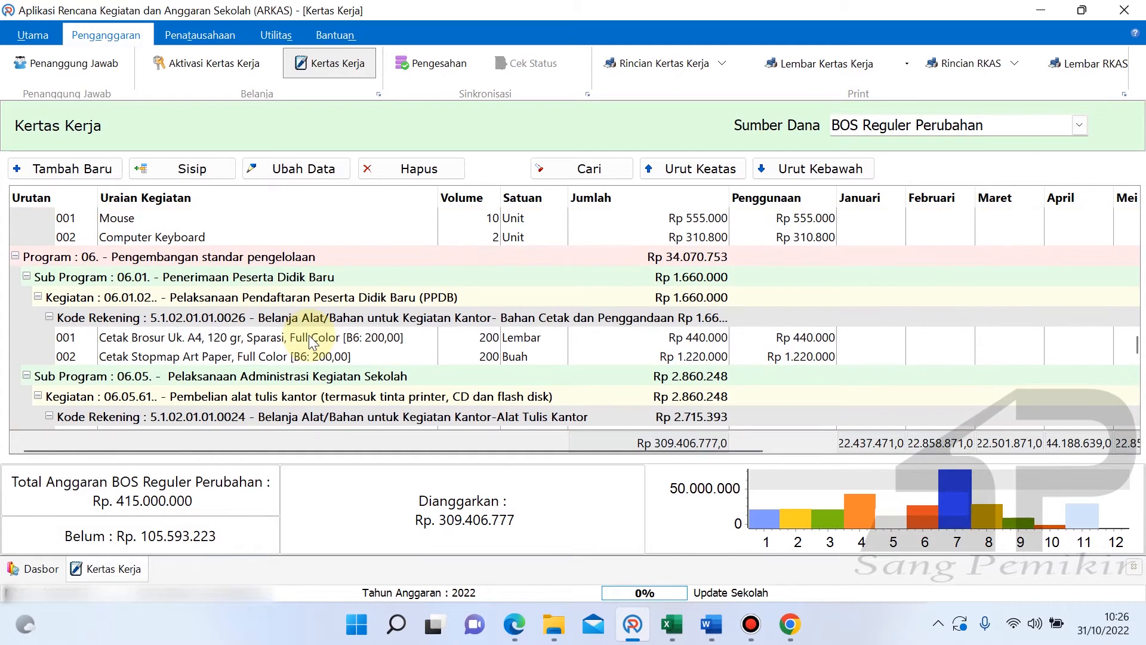
pyautogui.scroll(-4, 310, 335)
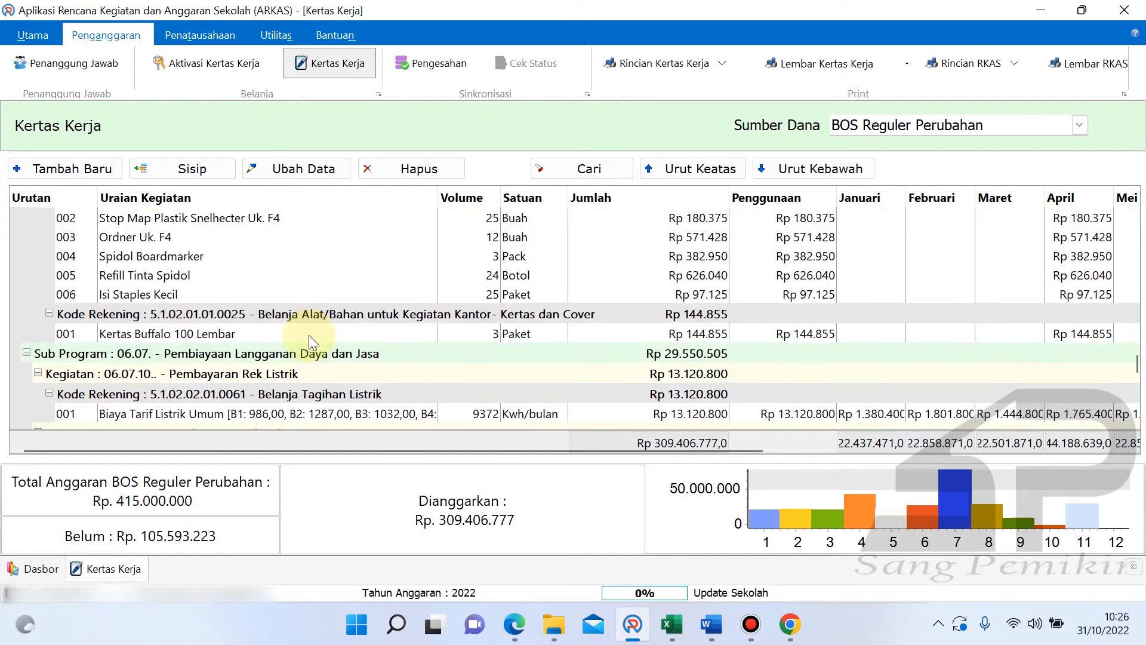
pyautogui.scroll(-2, 309, 335)
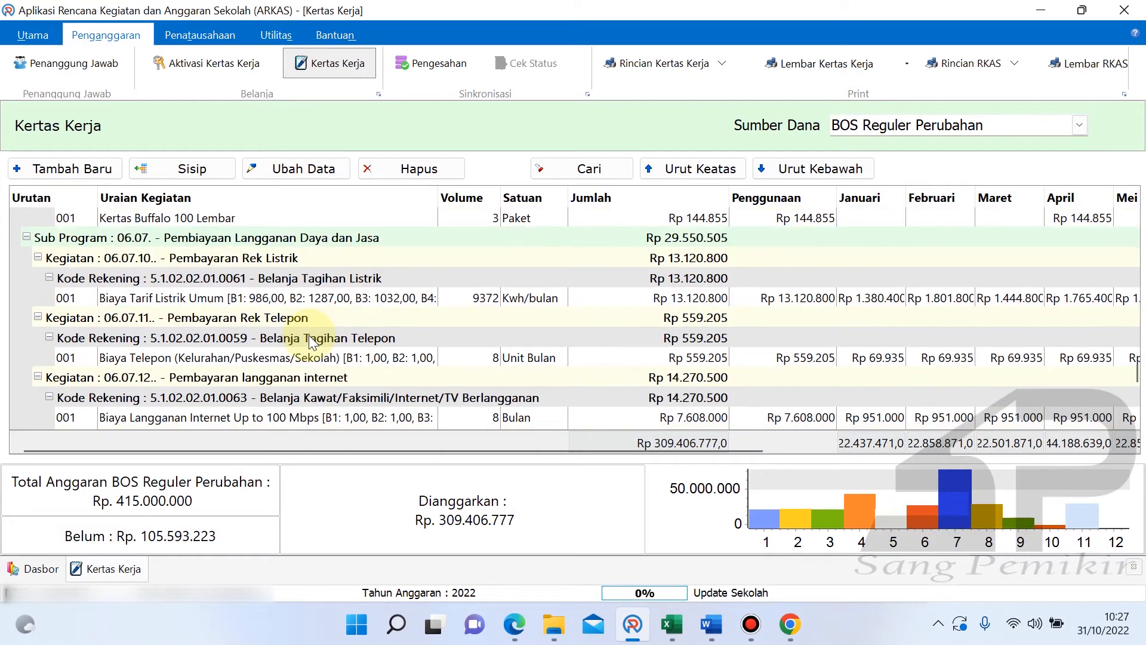
pyautogui.scroll(8, 309, 338)
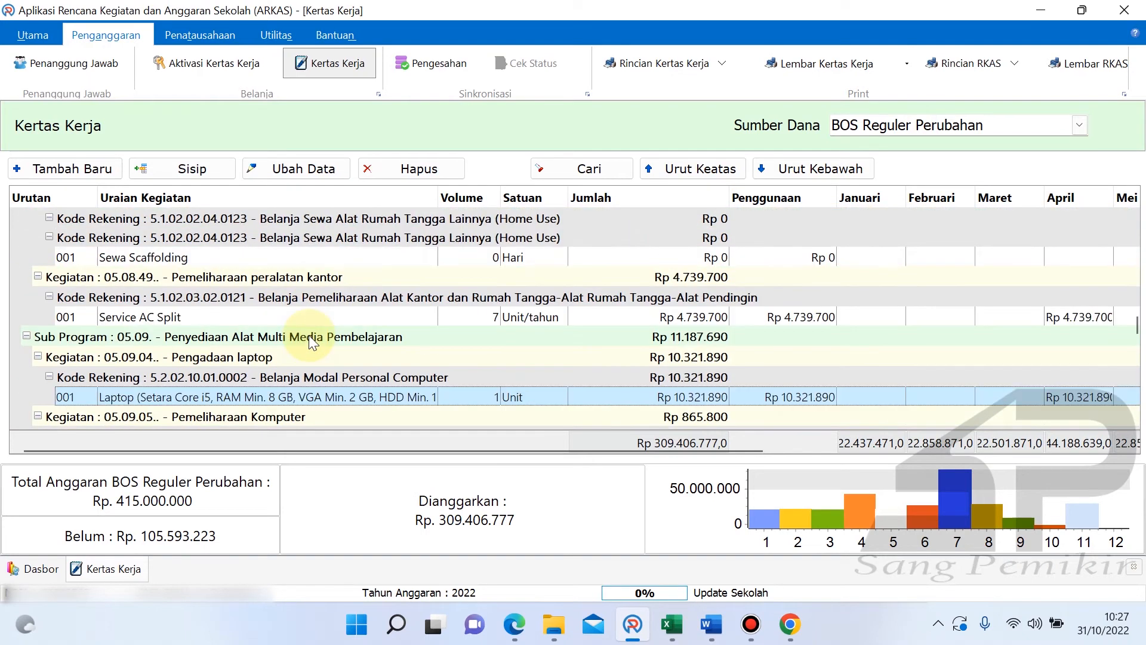
pyautogui.scroll(3, 310, 338)
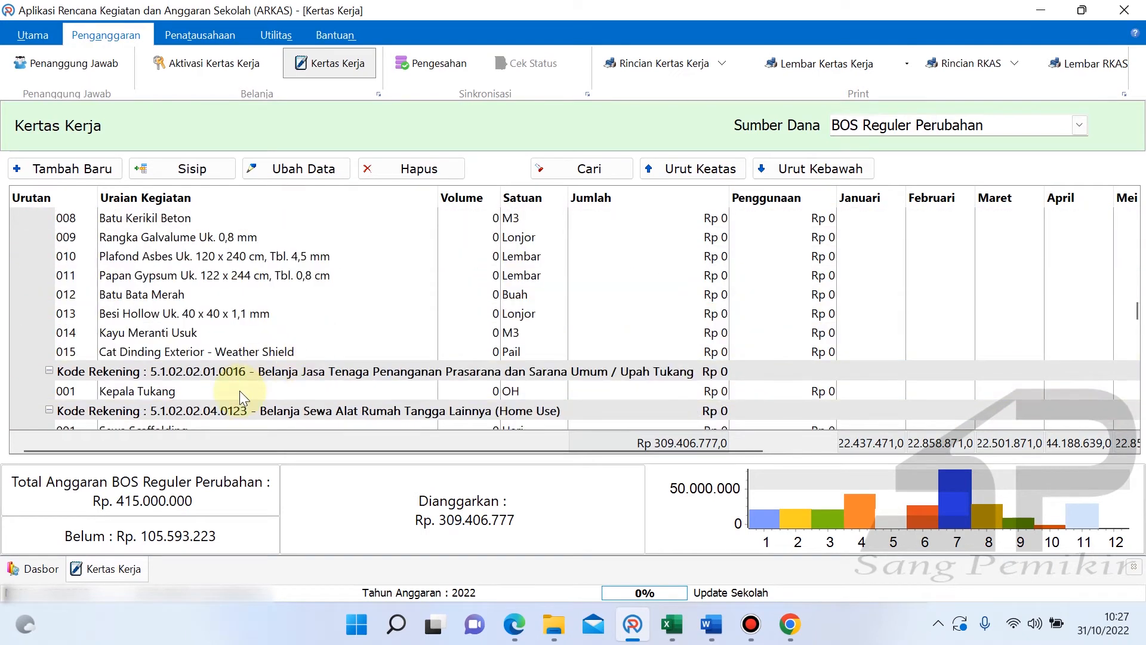
# - Search the Kertas Kerja for "kipas" and select the Kipas Angin Dinding, Uk. 30 inch row under Belanja Modal Alat Pendingin
pyautogui.click(593, 173)
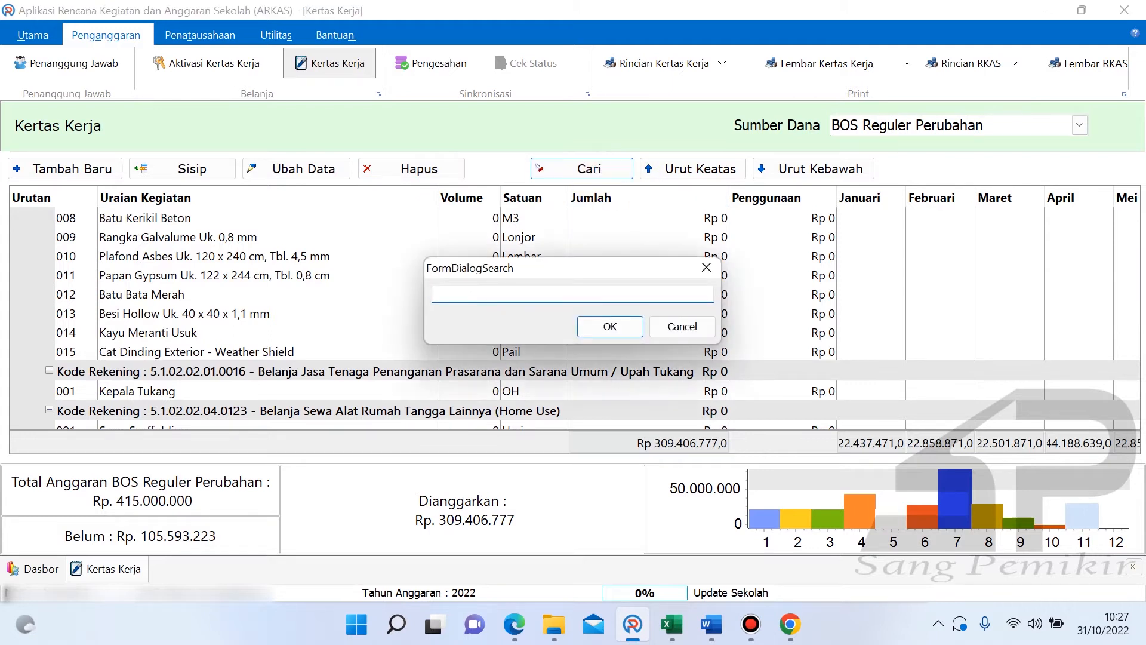
pyautogui.write('kipas')
pyautogui.press('Return')
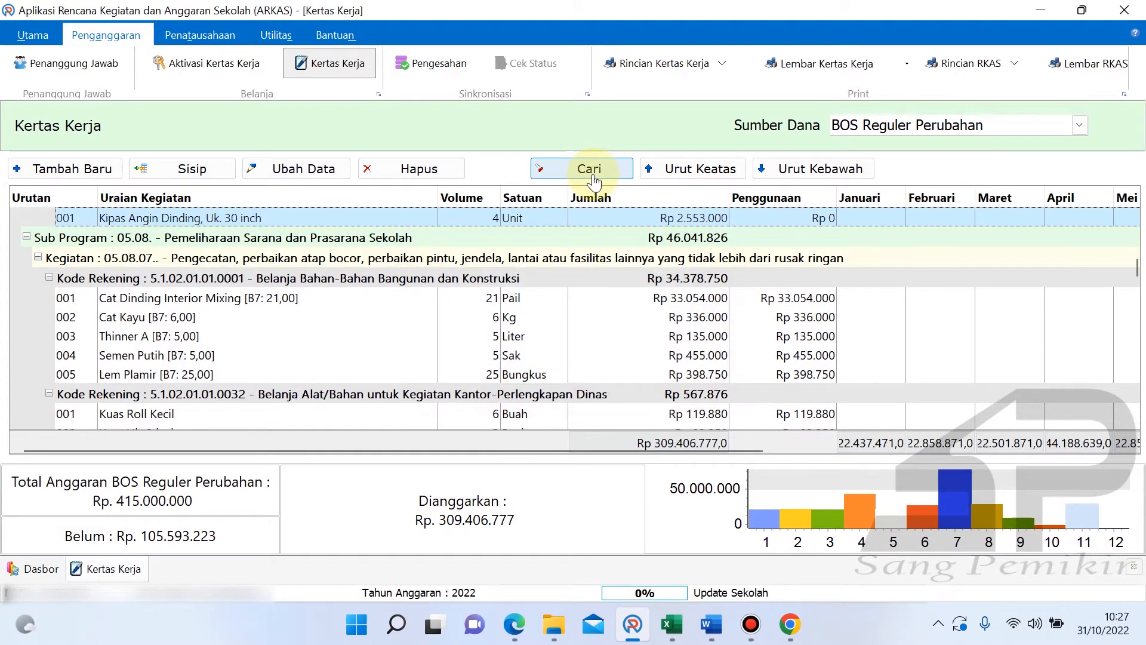
pyautogui.click(275, 296)
pyautogui.scroll(1, 252, 273)
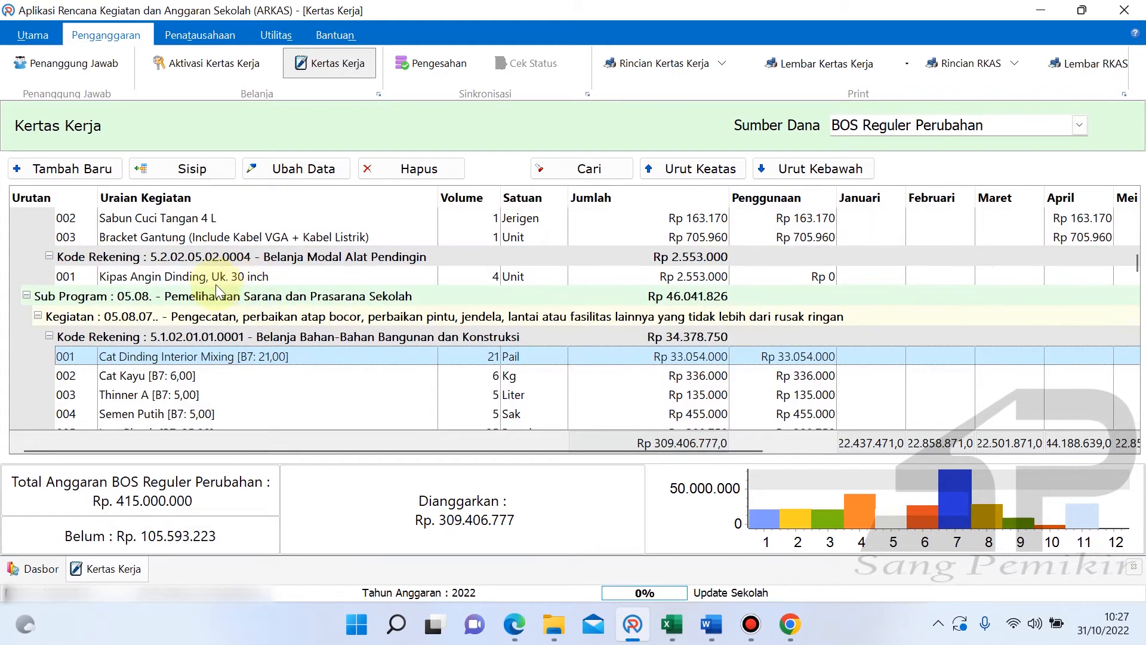
pyautogui.click(195, 279)
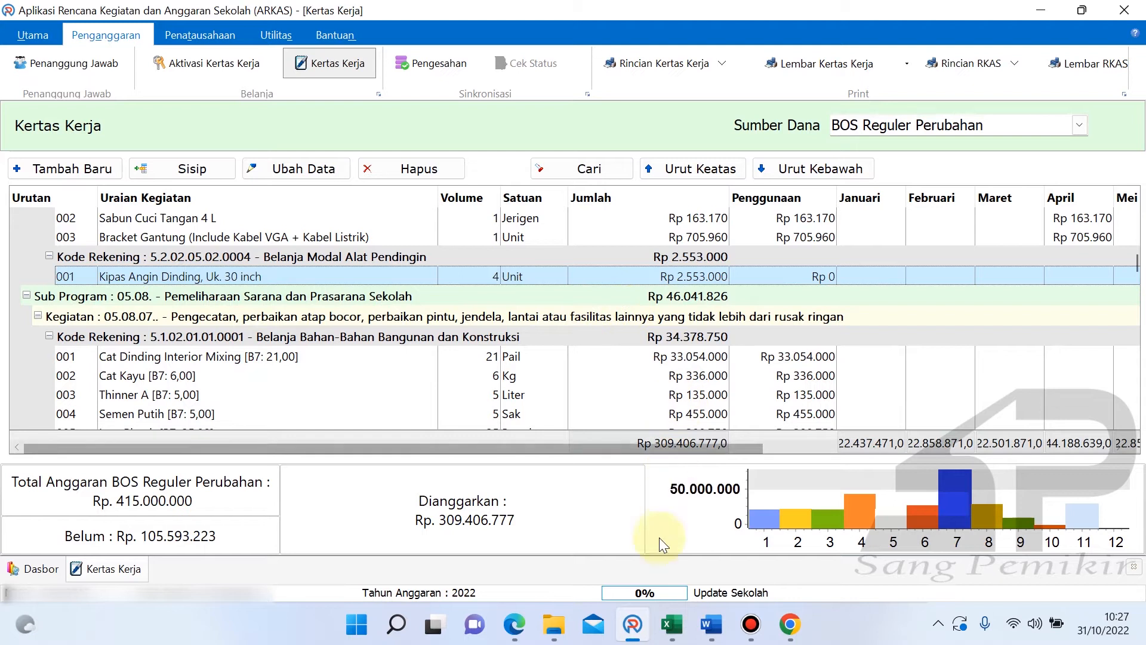
# - Switch to Excel and copy "Belanja Modal Alat Kantor Lainnya" from the note beside the White Board Hanging Magnetic row
pyautogui.click(671, 625)
pyautogui.click(142, 455)
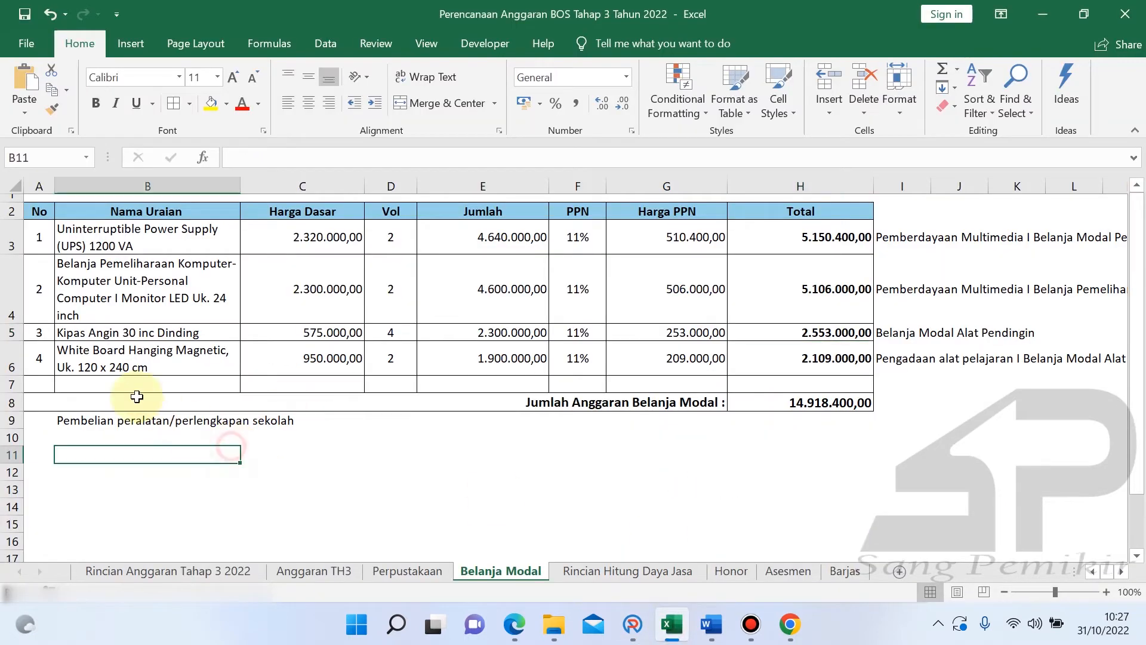
pyautogui.click(115, 367)
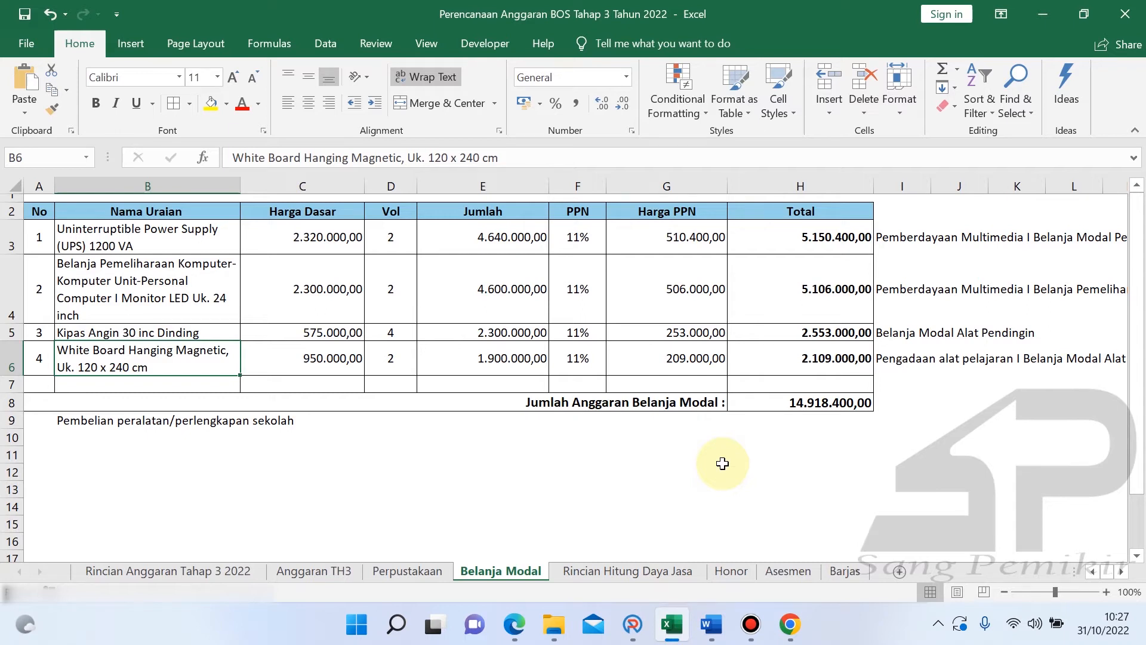
pyautogui.click(880, 358)
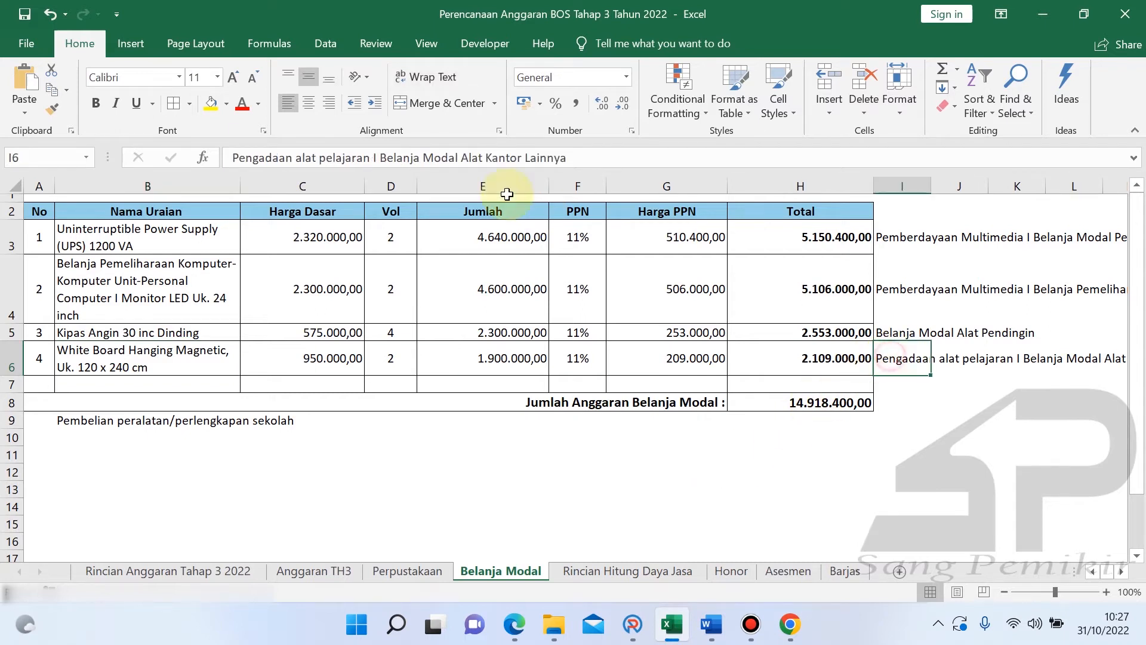
pyautogui.moveTo(380, 158); pyautogui.dragTo(571, 158)
pyautogui.hotkey('ctrl', 'c')
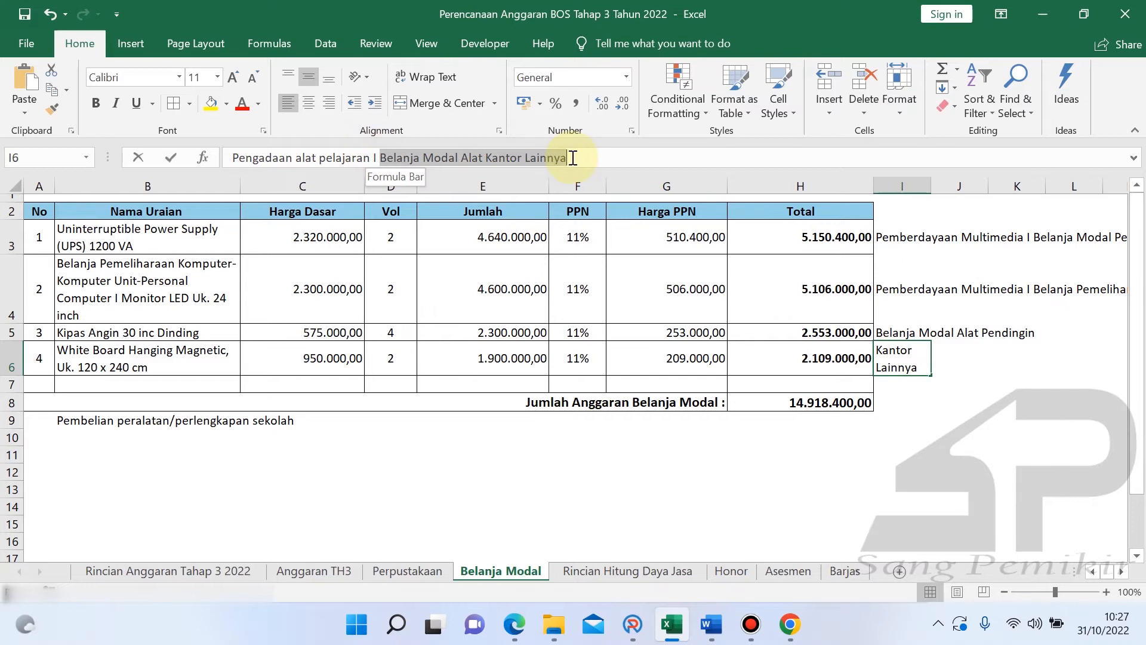
pyautogui.click(492, 505)
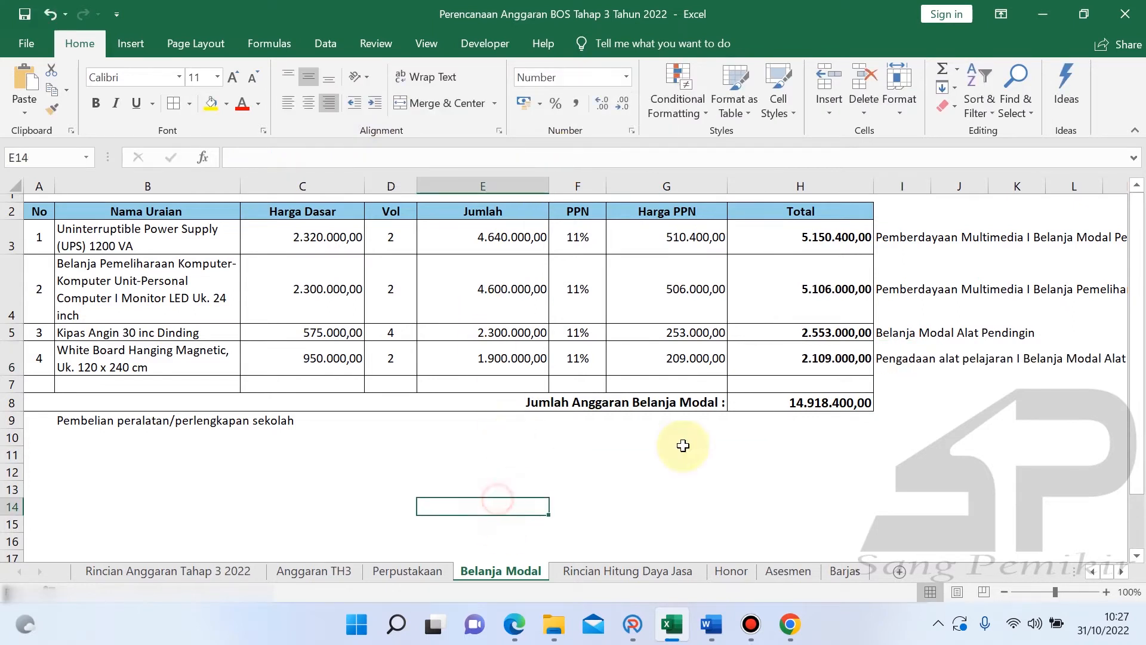
# - Back in ARKAS, start a new Kertas Kerja entry and set its Kegiatan to 05.08.15. Pengadaan Alat Pelajaran, searching for "pengadaan alat"
pyautogui.click(632, 624)
pyautogui.click(90, 170)
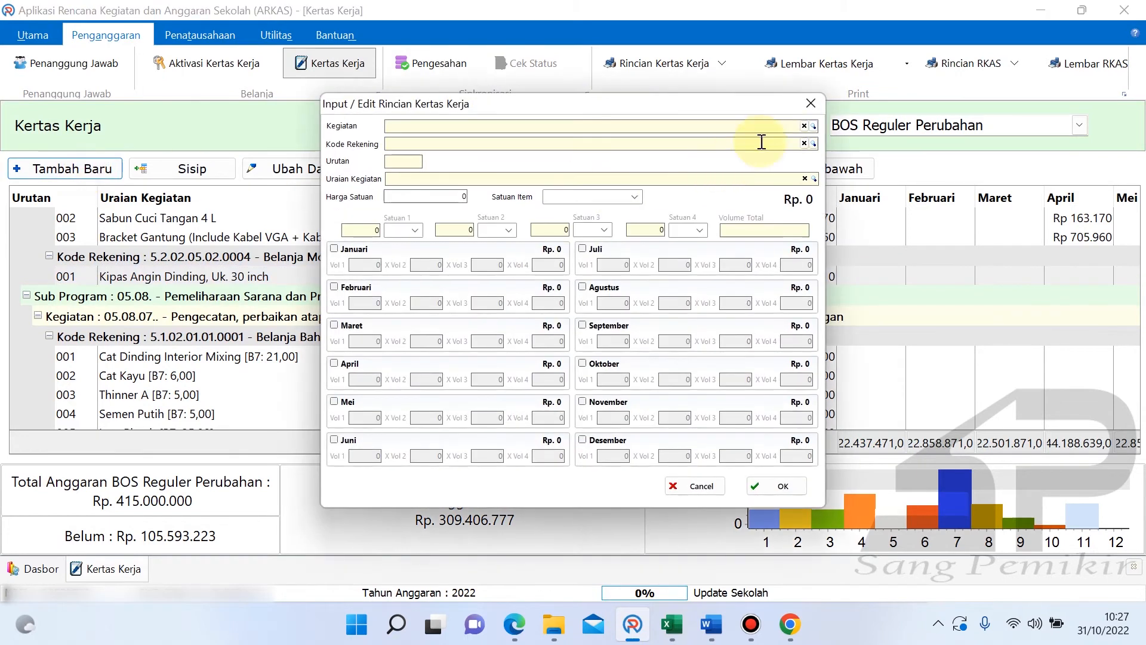
pyautogui.click(813, 128)
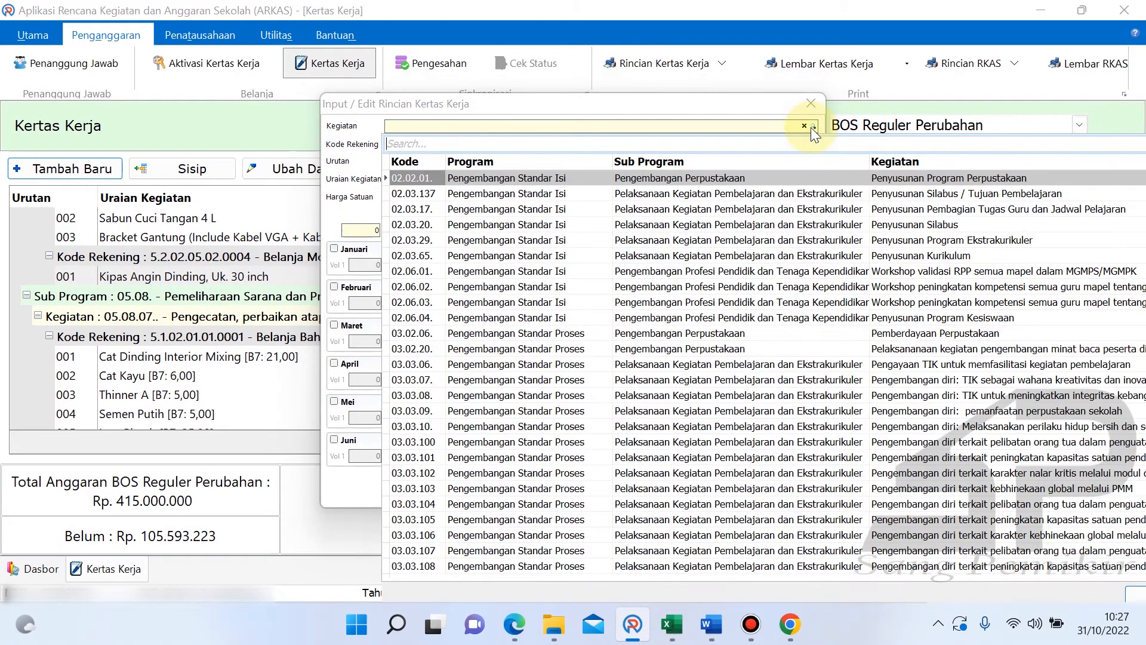
pyautogui.write('pengadaan alat')
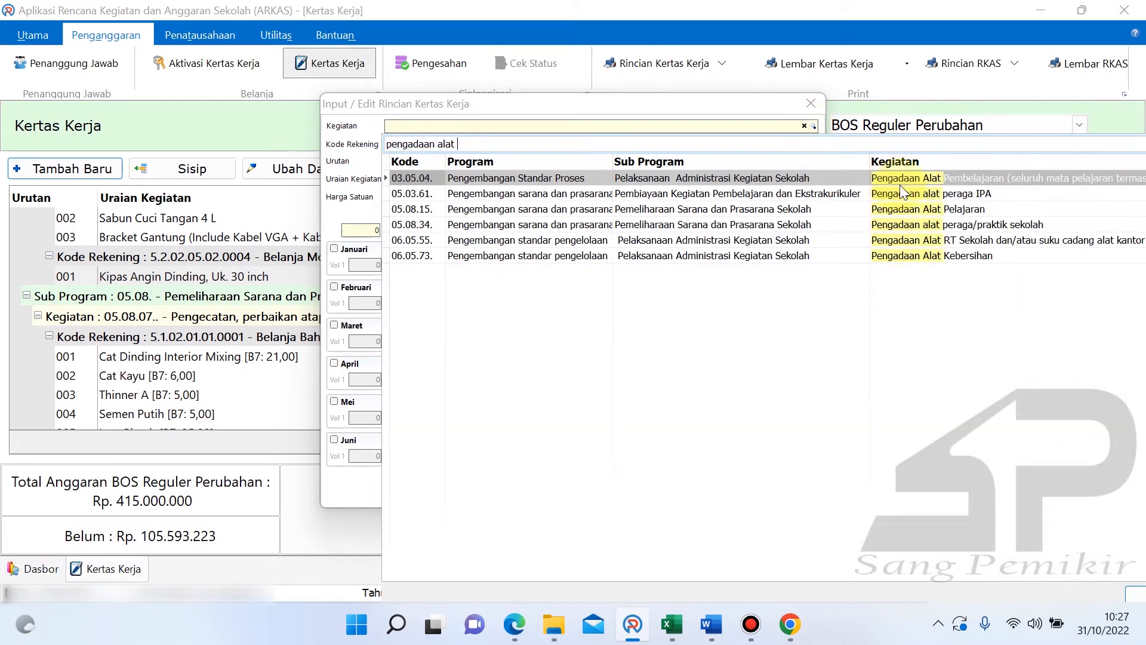
pyautogui.click(947, 209)
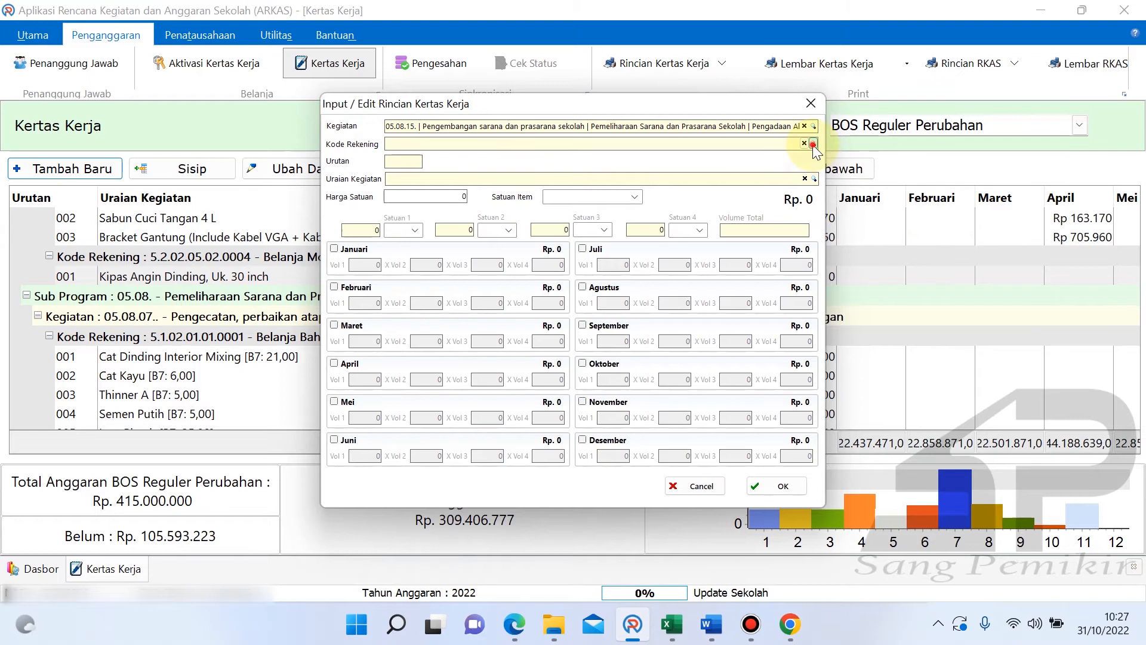
# - Set Kode Rekening to 5.2.02.05.01.0005 Belanja Modal Alat Kantor Lainnya and Uraian Kegiatan to White Board Hanging Magnetic, Uk. 120 x 240 cm
pyautogui.click(813, 144)
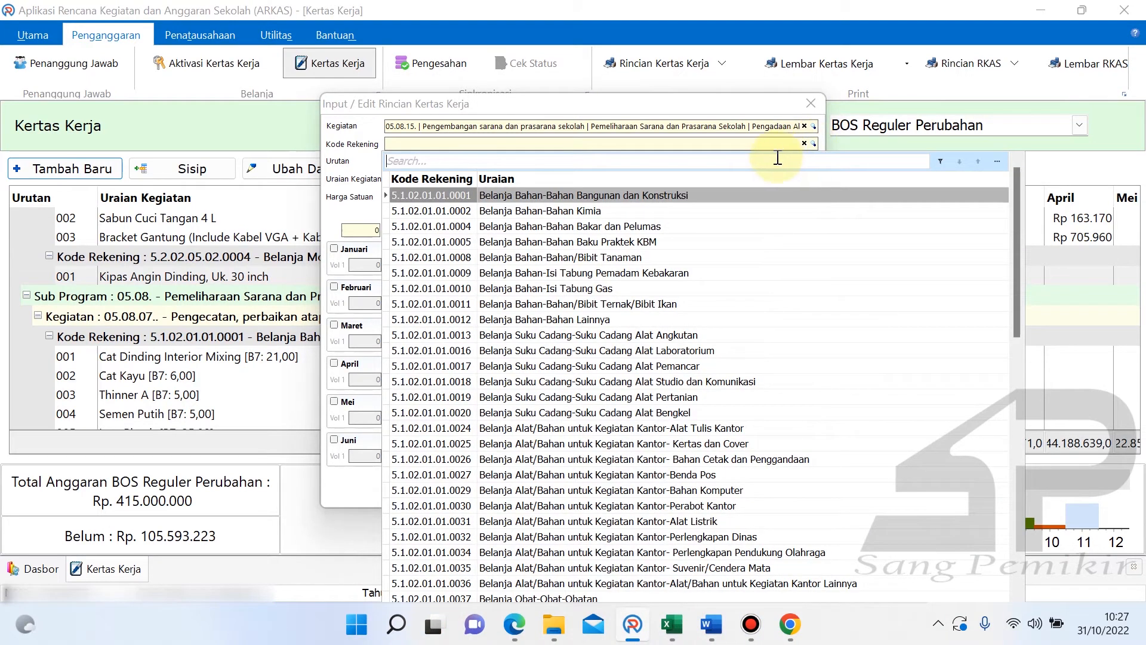
pyautogui.hotkey('ctrl', 'v')
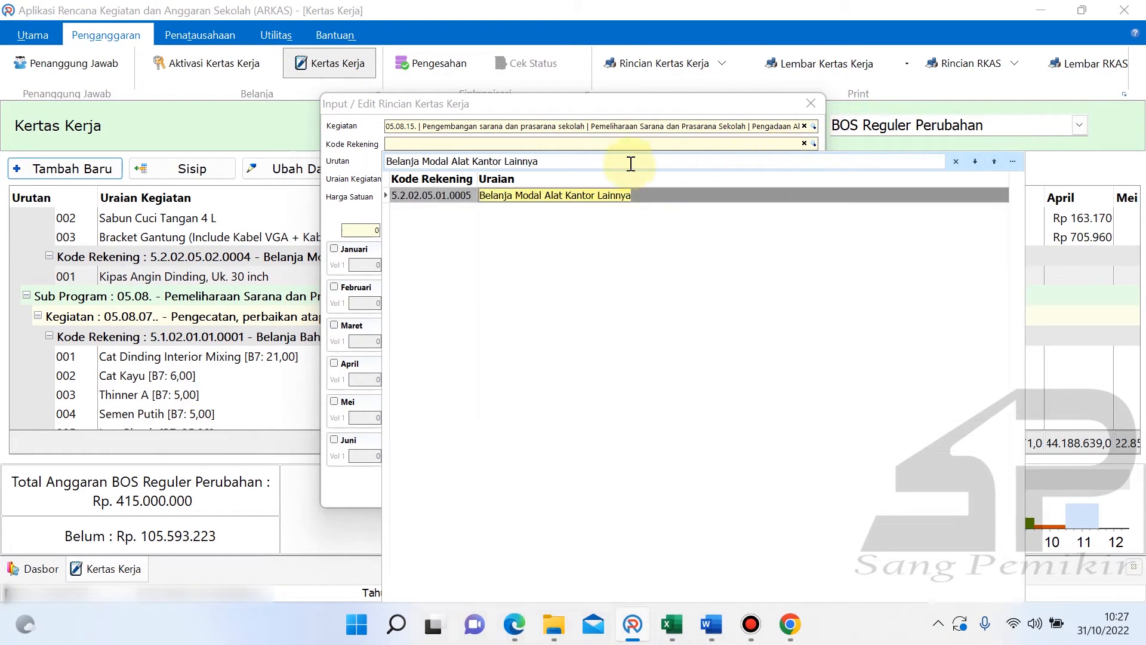
pyautogui.click(613, 196)
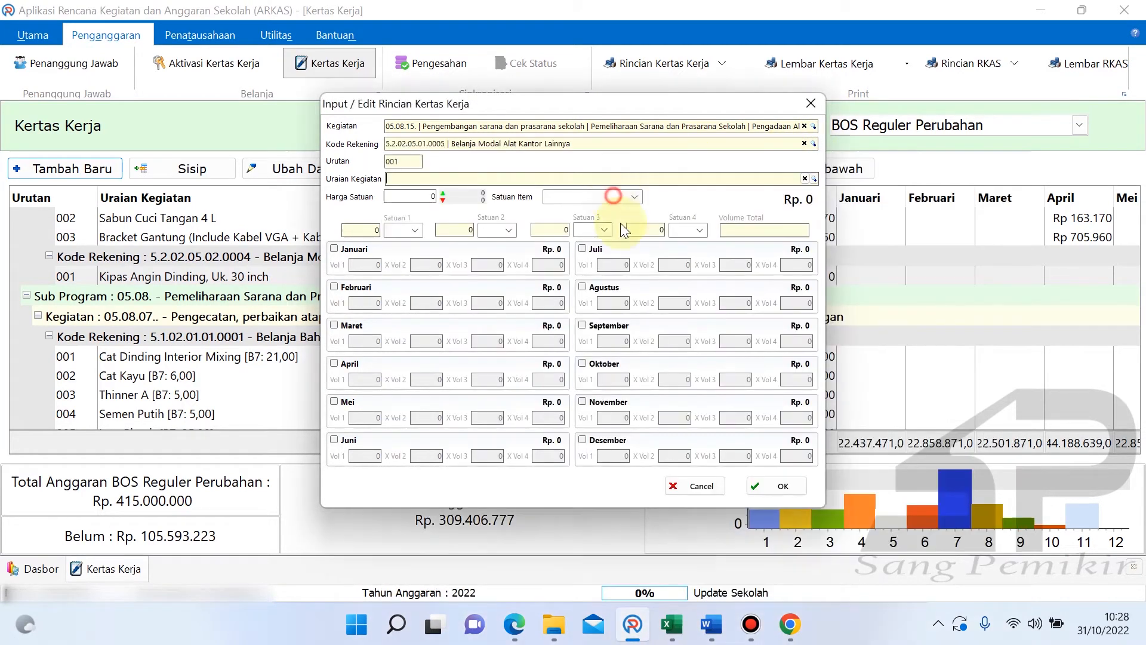
pyautogui.click(814, 177)
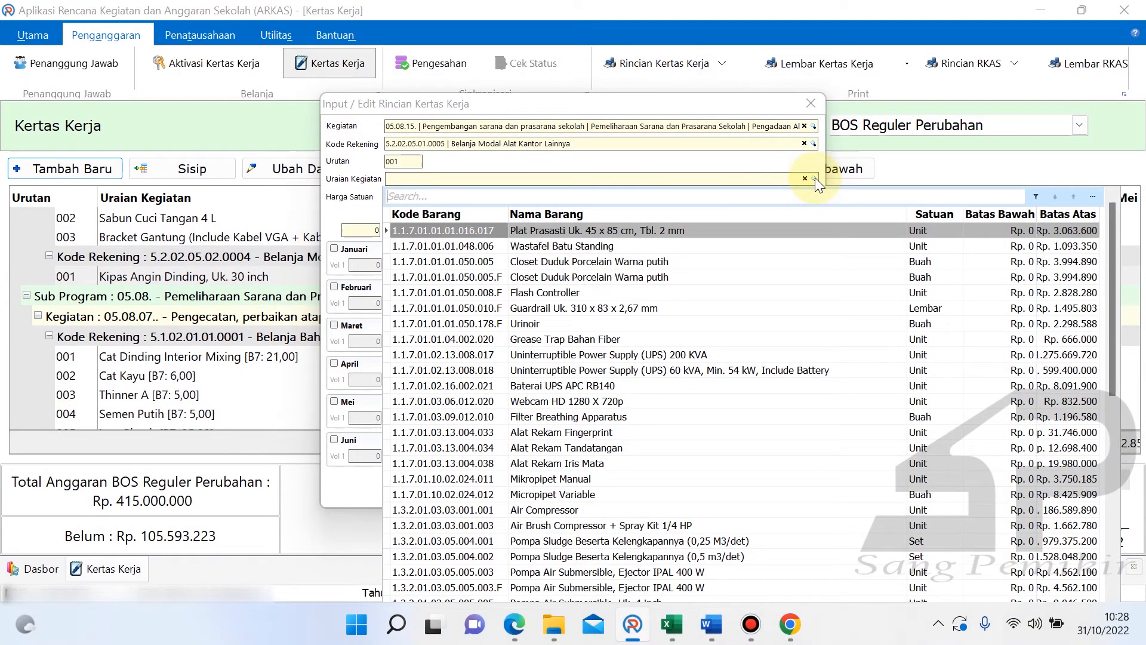
pyautogui.write('hang')
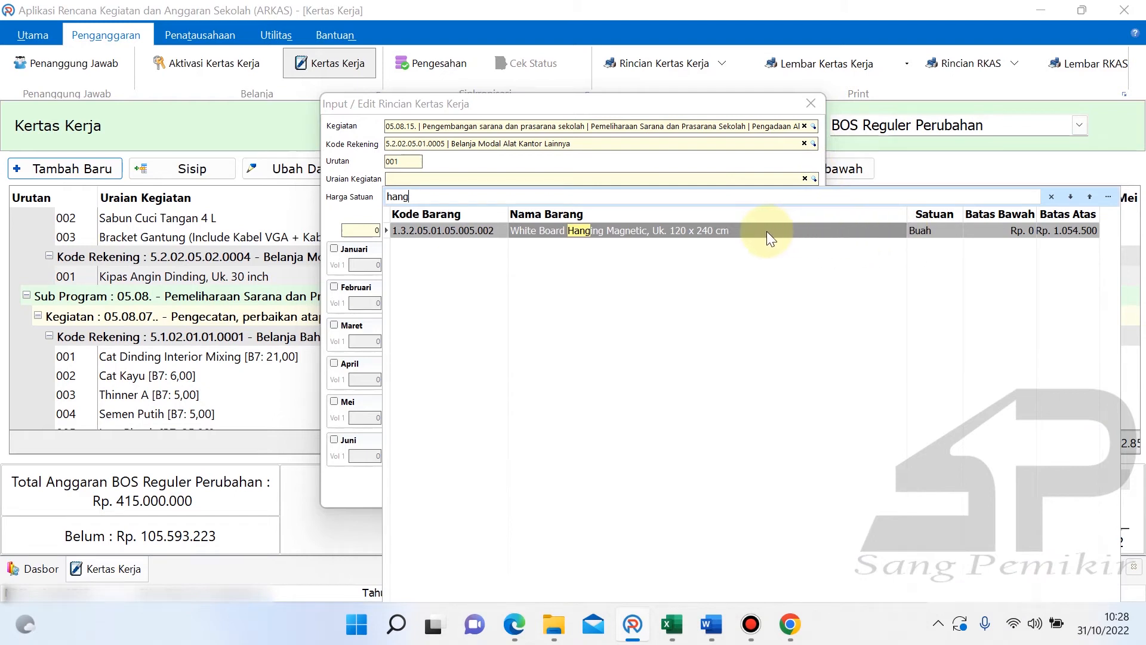
pyautogui.click(563, 230)
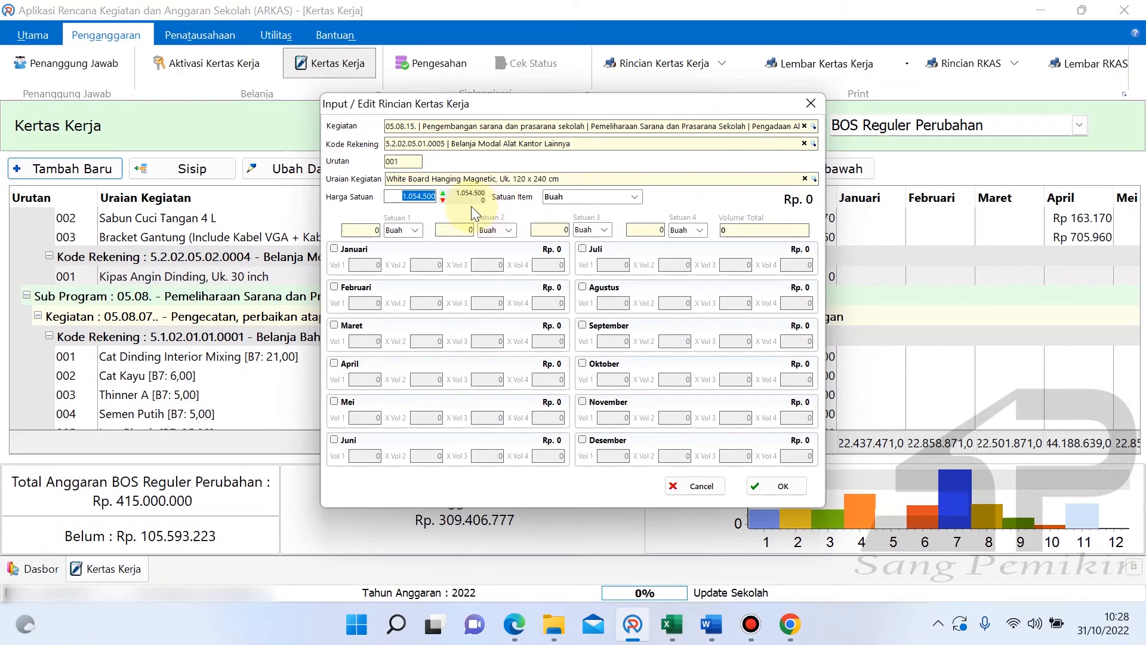
# - Switch to Excel, set the White Board Hanging Magnetic row's Vol to 1, and compare its Total with the Harga Satuan in ARKAS
pyautogui.click(680, 627)
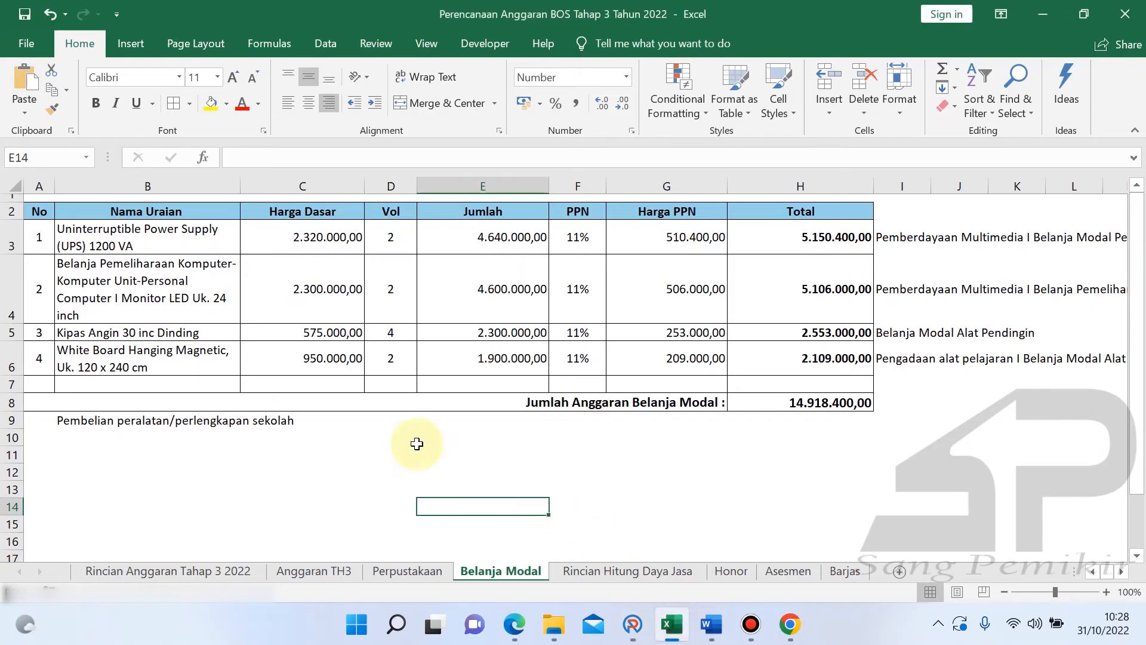
pyautogui.click(382, 361)
pyautogui.write('1')
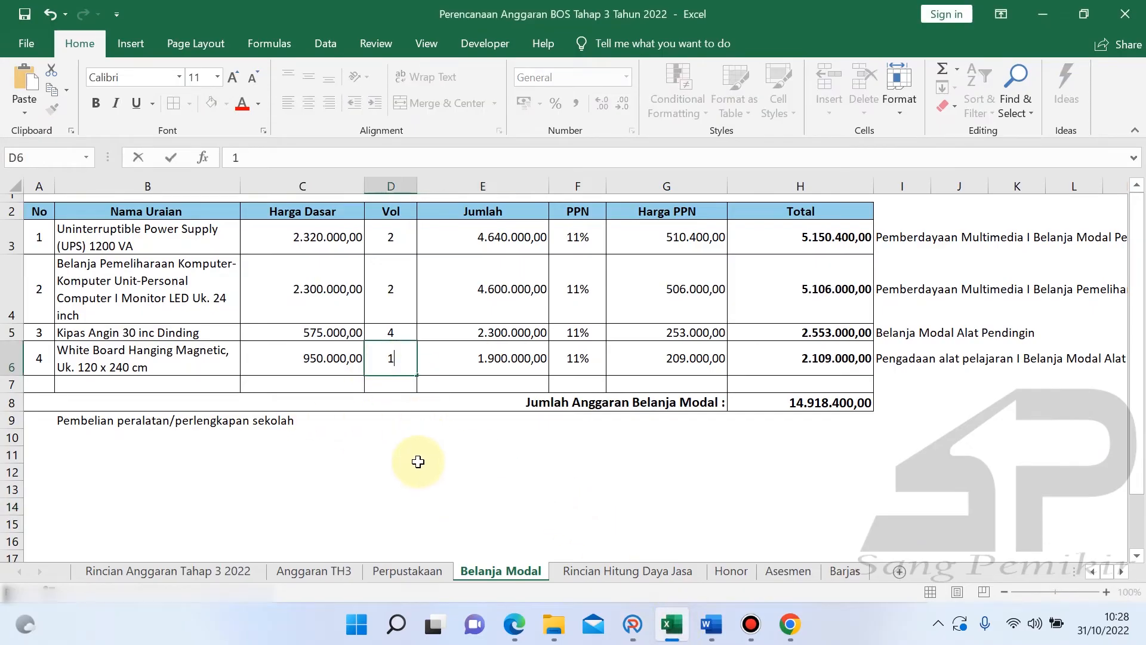
pyautogui.click(420, 458)
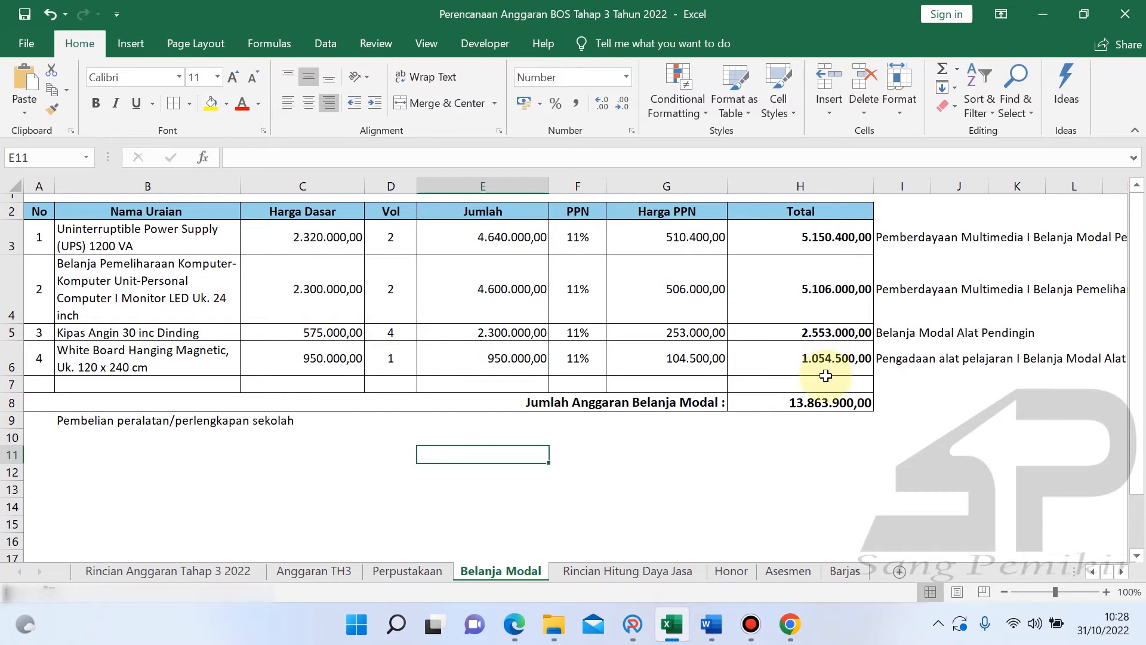
pyautogui.click(632, 624)
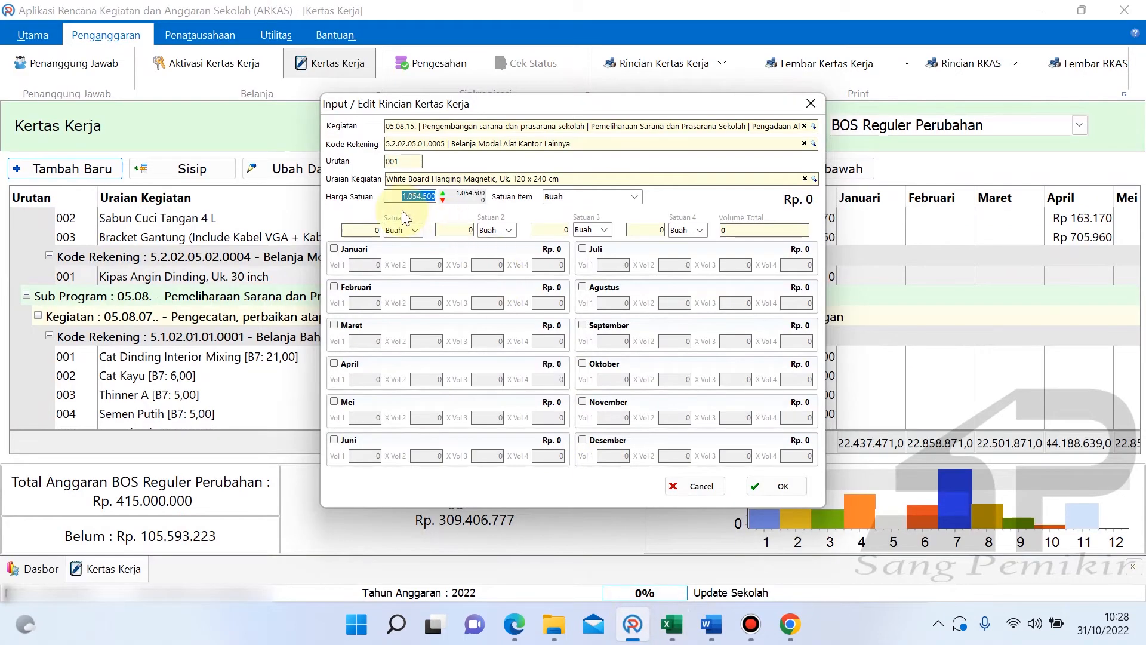
# - In Excel, set the Vol of the White Board Hanging Magnetic row back to 2
pyautogui.click(671, 624)
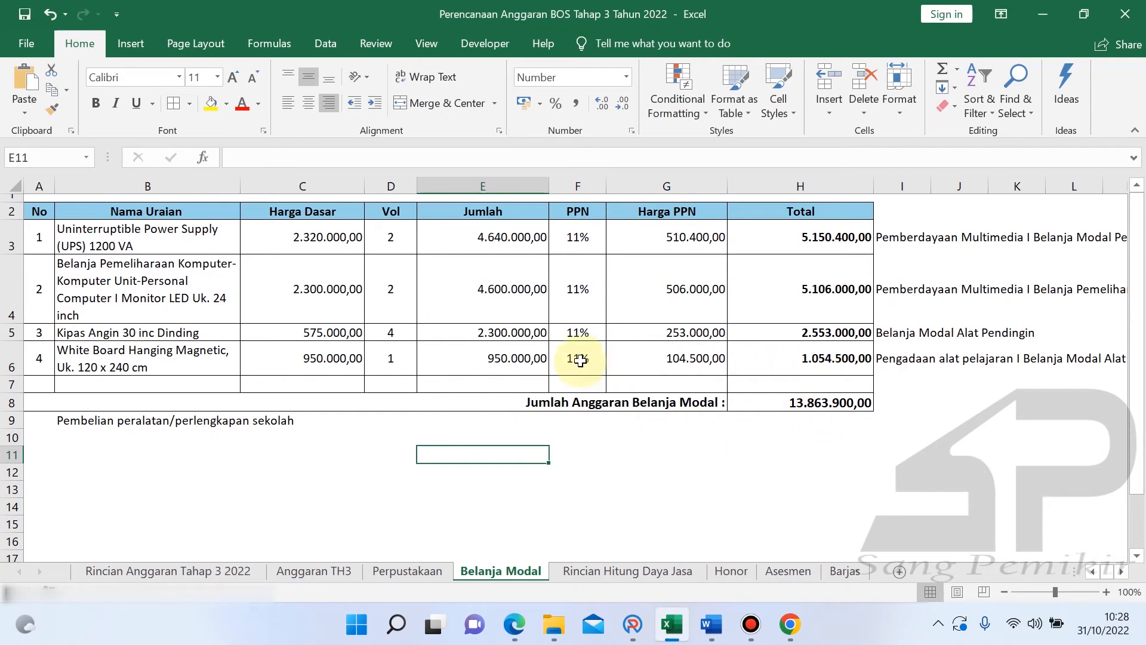
pyautogui.click(397, 359)
pyautogui.write('2')
pyautogui.click(448, 487)
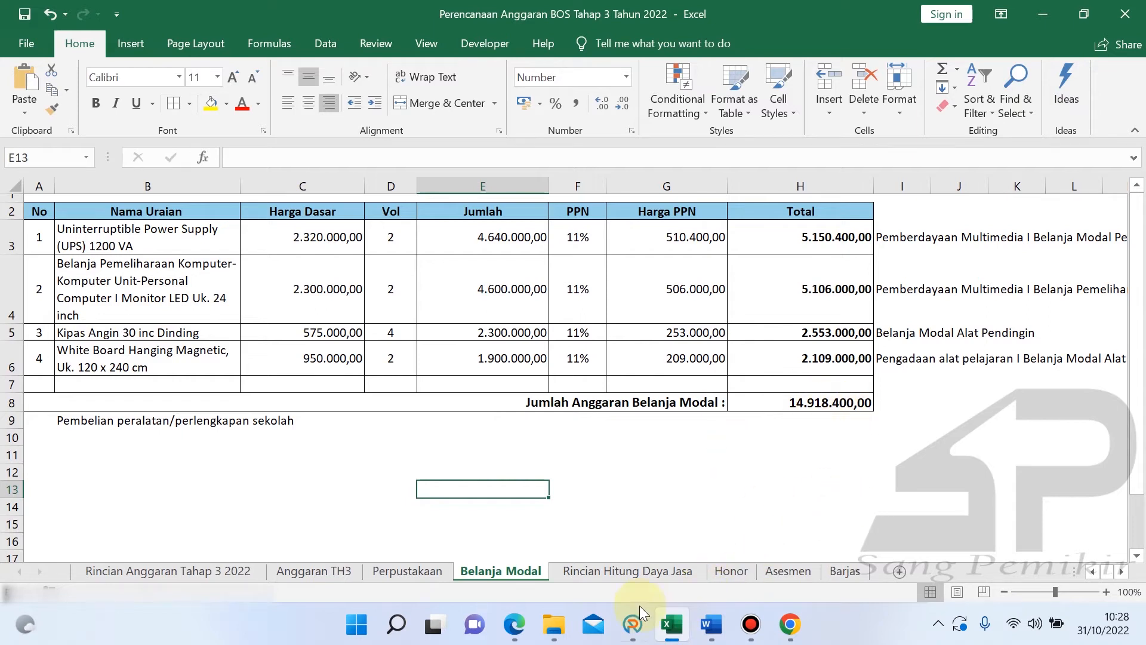
# - Back in ARKAS, enable November for the White Board entry with a Vol 1 of 2 and save the entry
pyautogui.moveTo(640, 605)
pyautogui.click(631, 577)
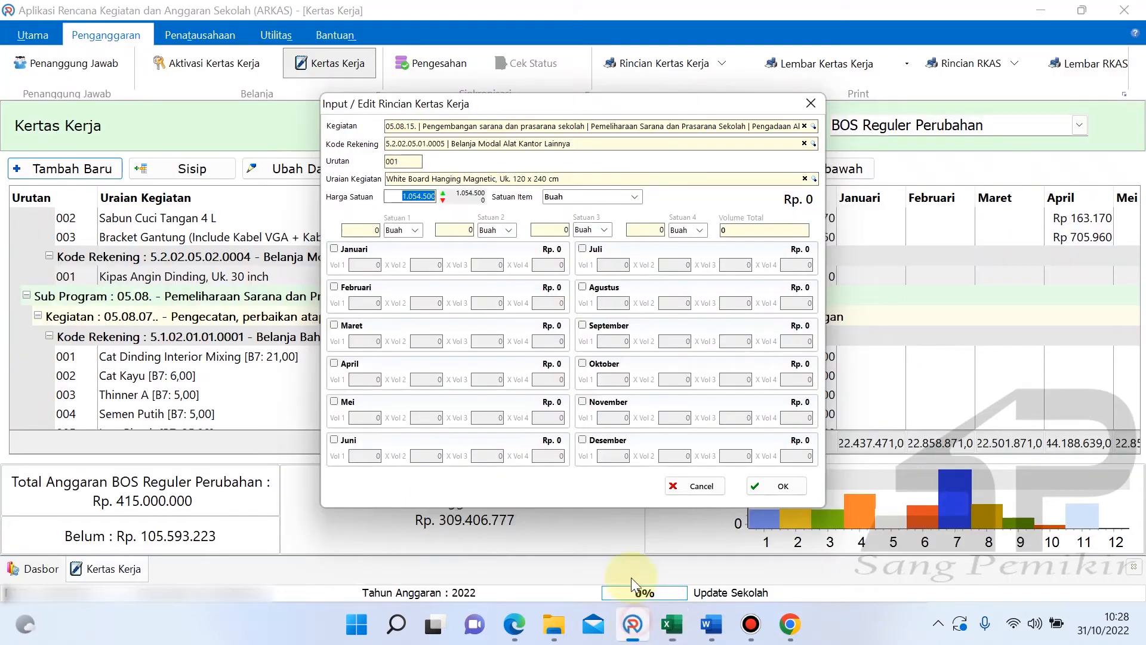
pyautogui.click(608, 401)
pyautogui.click(618, 418)
pyautogui.write('2')
pyautogui.click(674, 419)
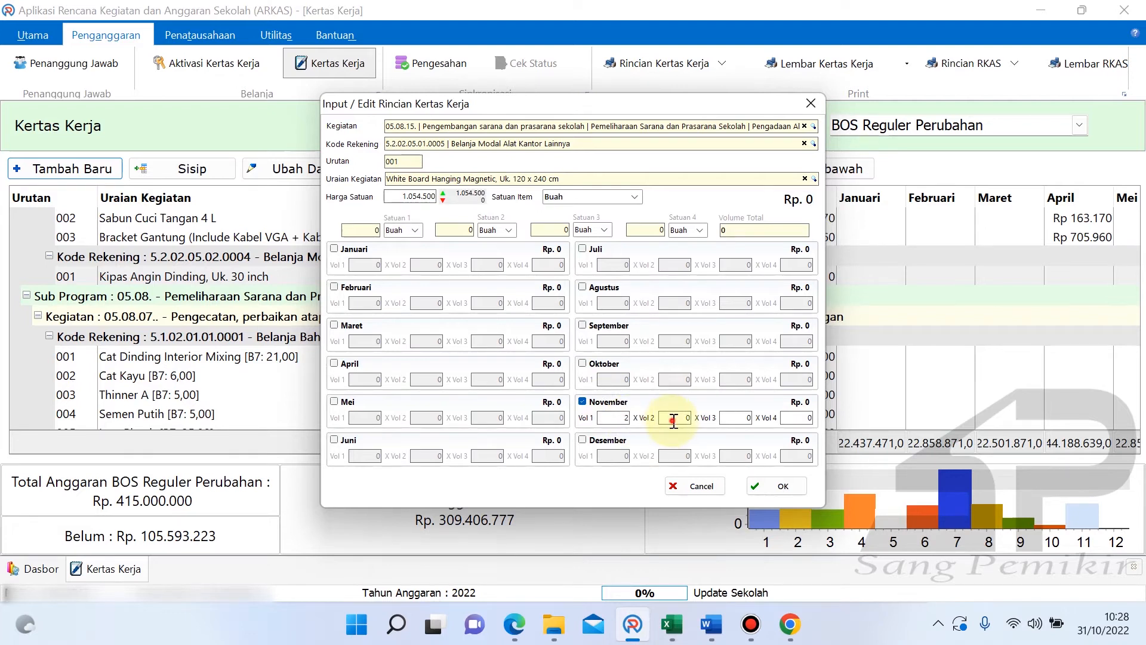
pyautogui.click(772, 486)
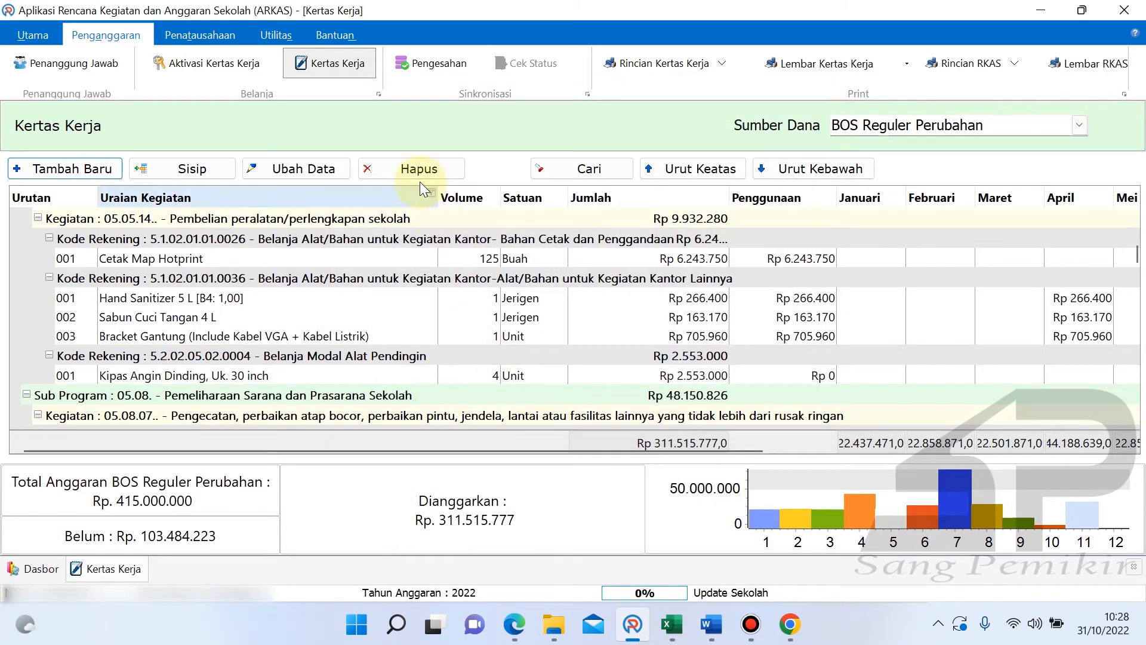
# - Search the Kertas Kerja for "hanging" to check the saved White Board entry
pyautogui.click(541, 173)
pyautogui.write('hanging')
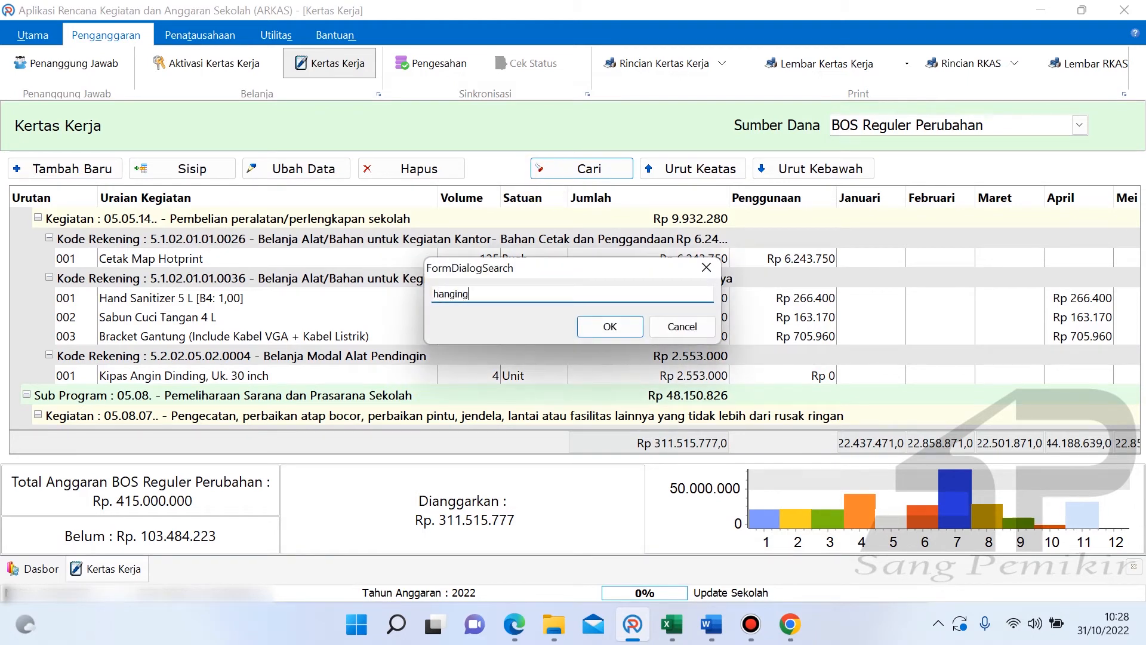
pyautogui.press('Return')
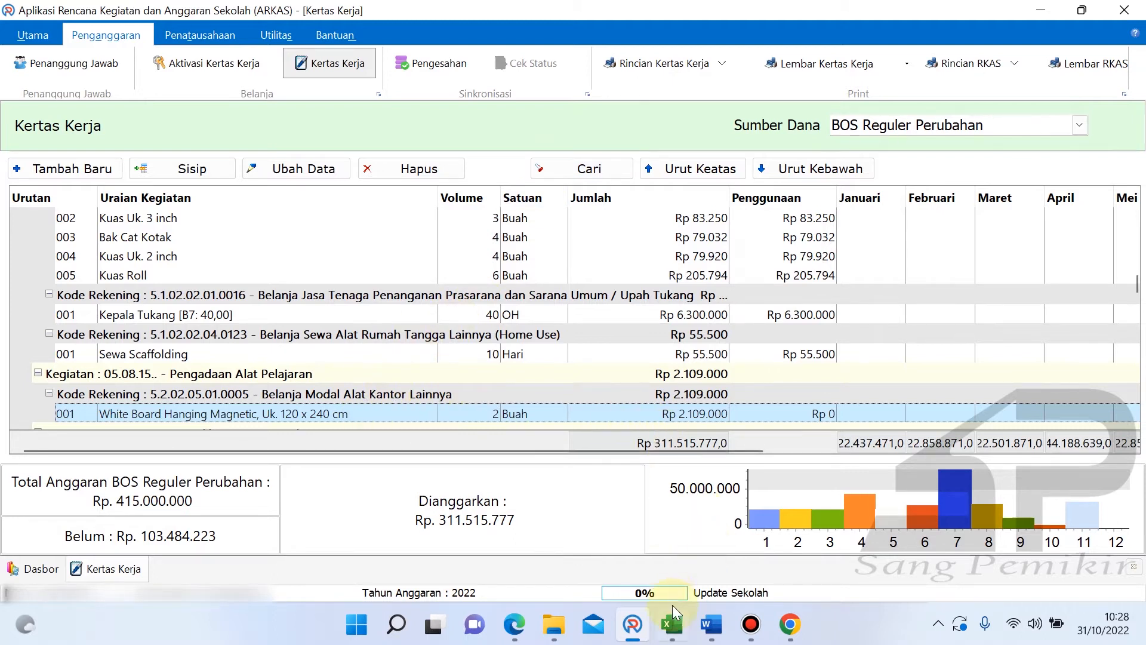
# - Review the Belanja Modal sheet in Excel, then highlight item 3 on DAYA LISTRIK, AIR, INTERNET, dan TELEPON in the Word outline
pyautogui.click(673, 624)
pyautogui.click(581, 505)
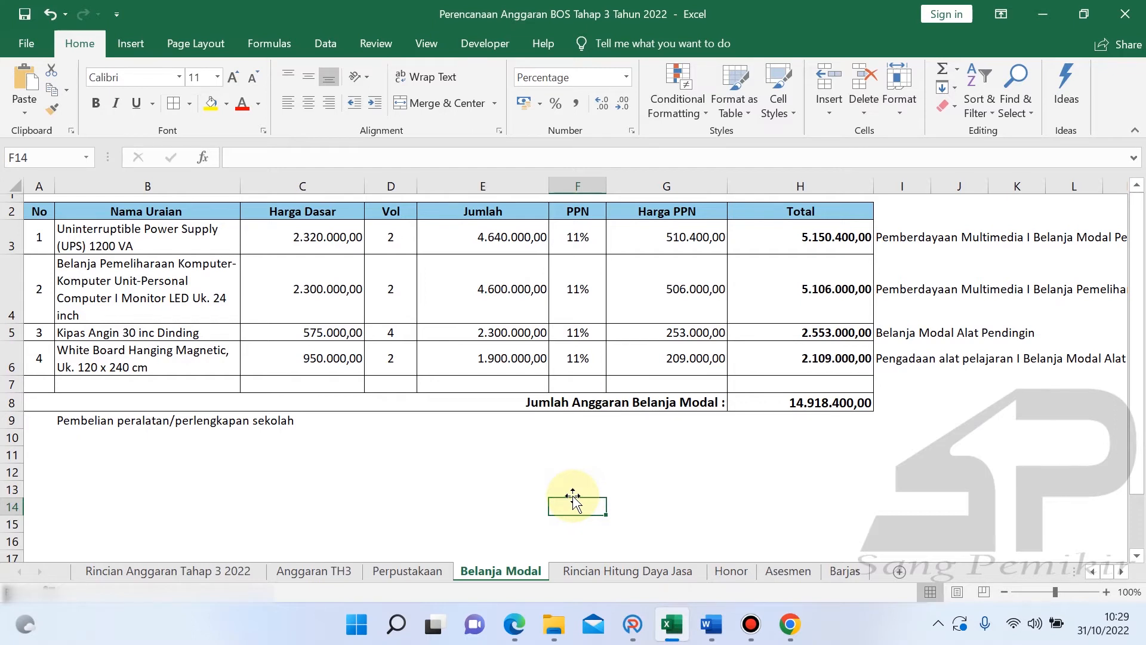
pyautogui.click(711, 624)
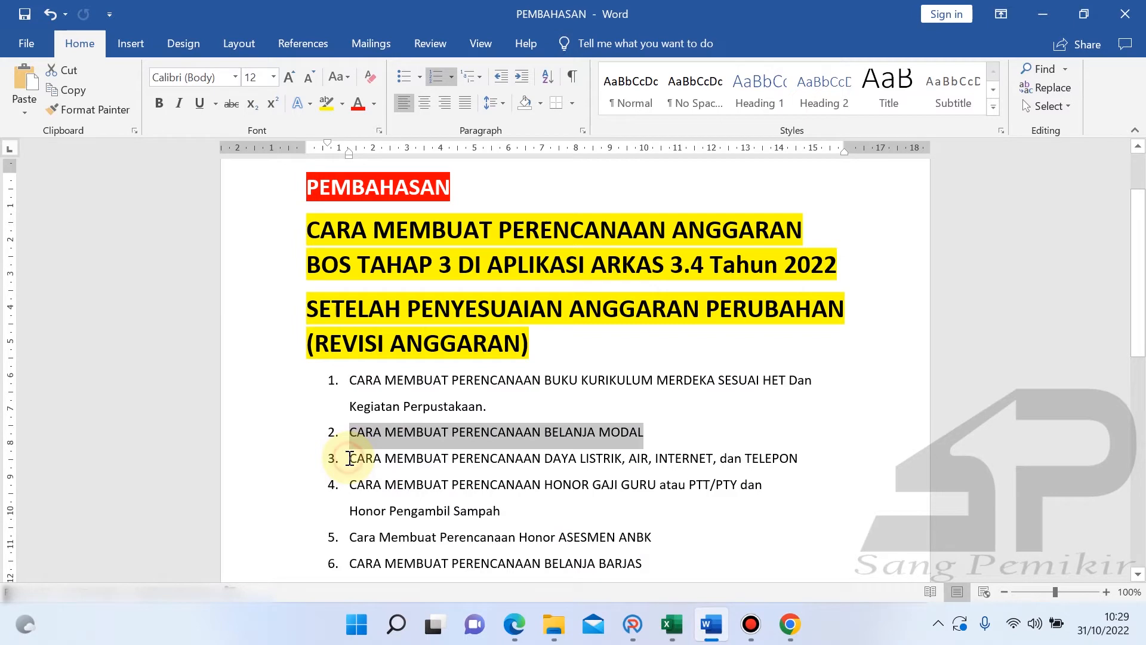
pyautogui.moveTo(349, 458); pyautogui.dragTo(803, 457)
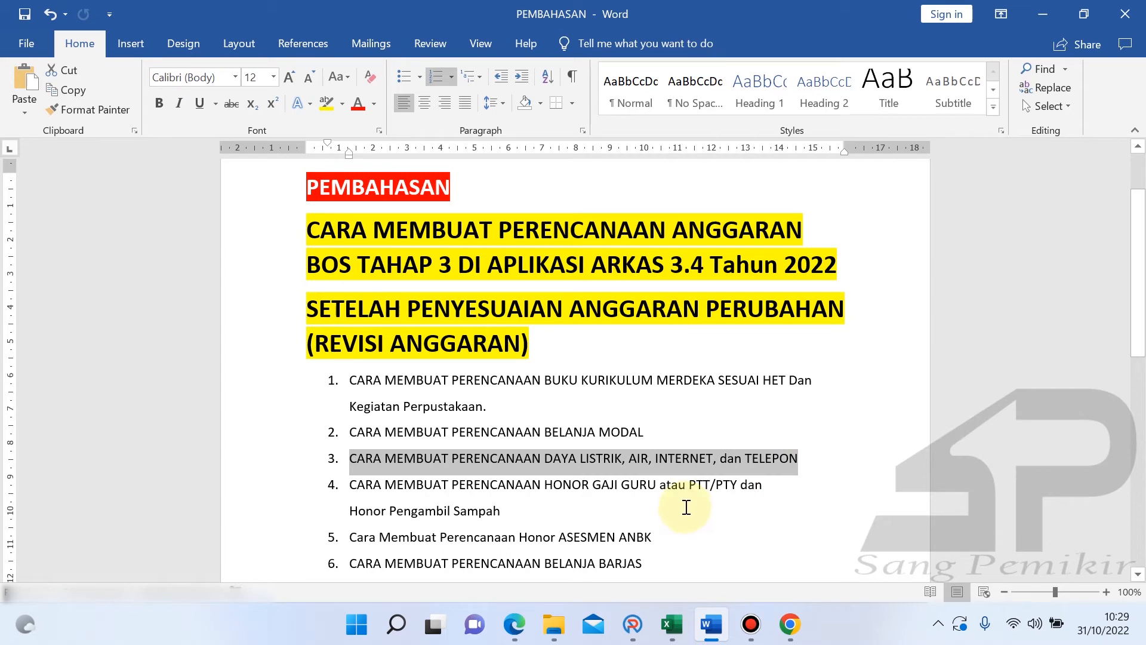
pyautogui.click(686, 507)
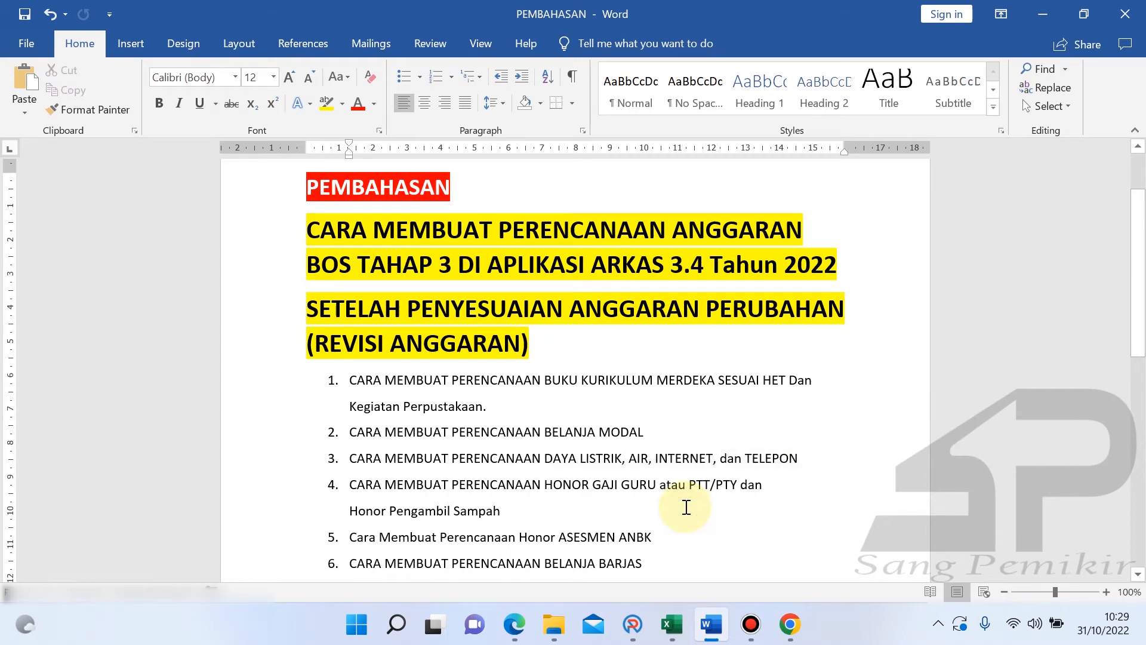
pyautogui.moveTo(637, 627)
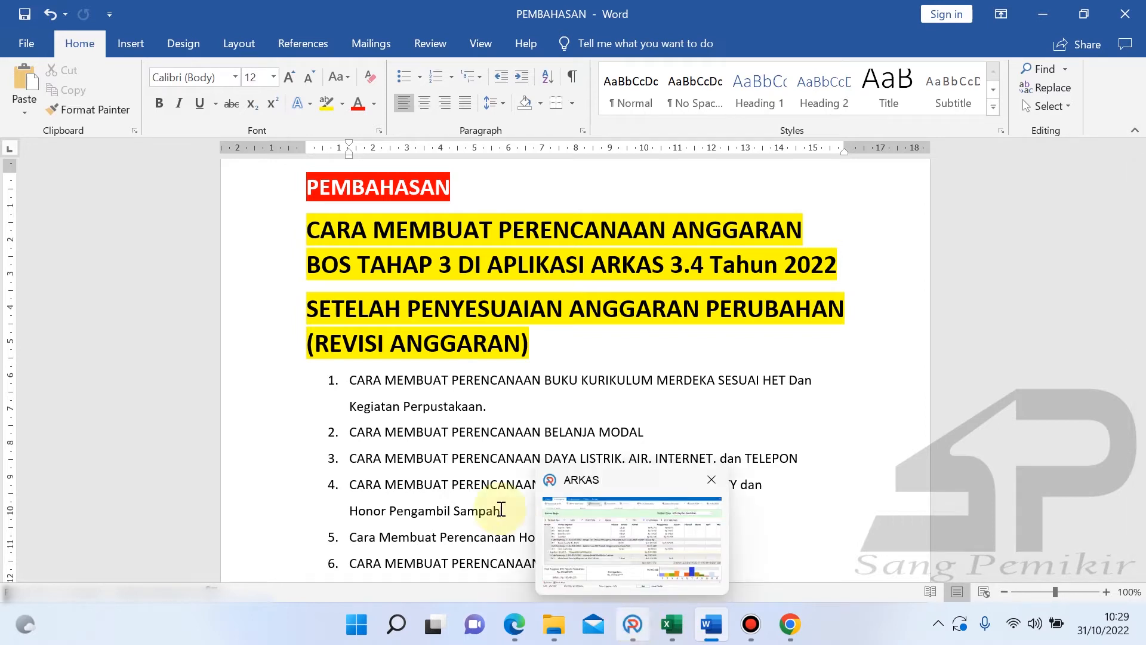
pyautogui.click(479, 464)
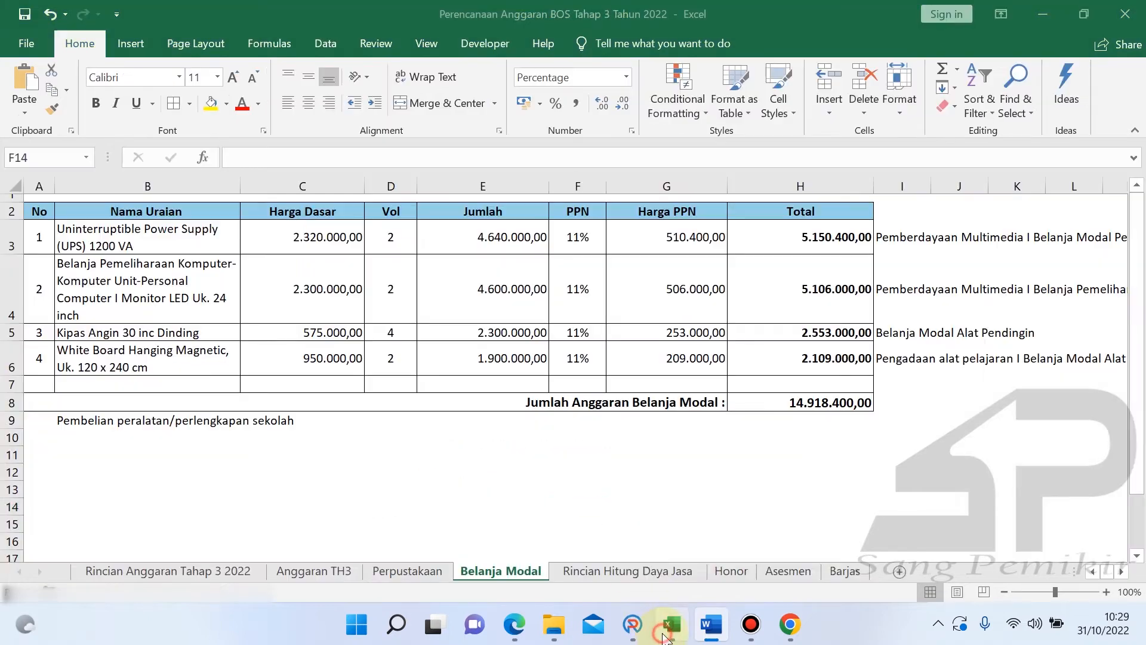
# - Switch to Excel's Rincian Hitung Daya Jasa sheet and review the monthly Telkom (Internet), Listrik and Telepon tables
pyautogui.click(672, 624)
pyautogui.click(616, 568)
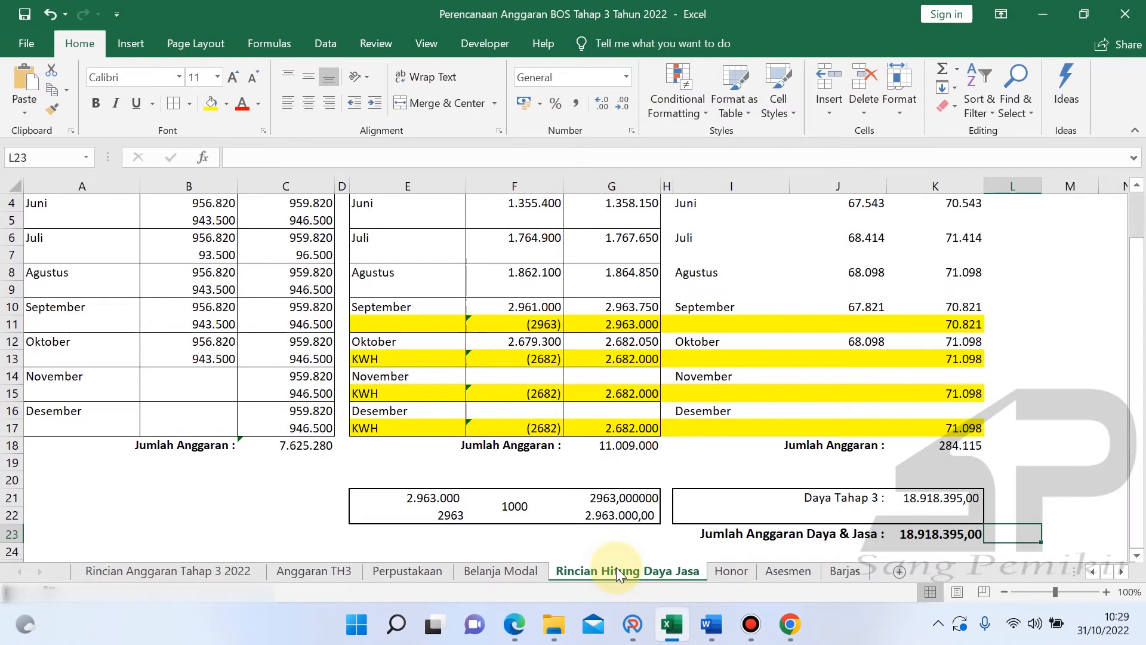
pyautogui.click(284, 546)
pyautogui.scroll(1, 282, 531)
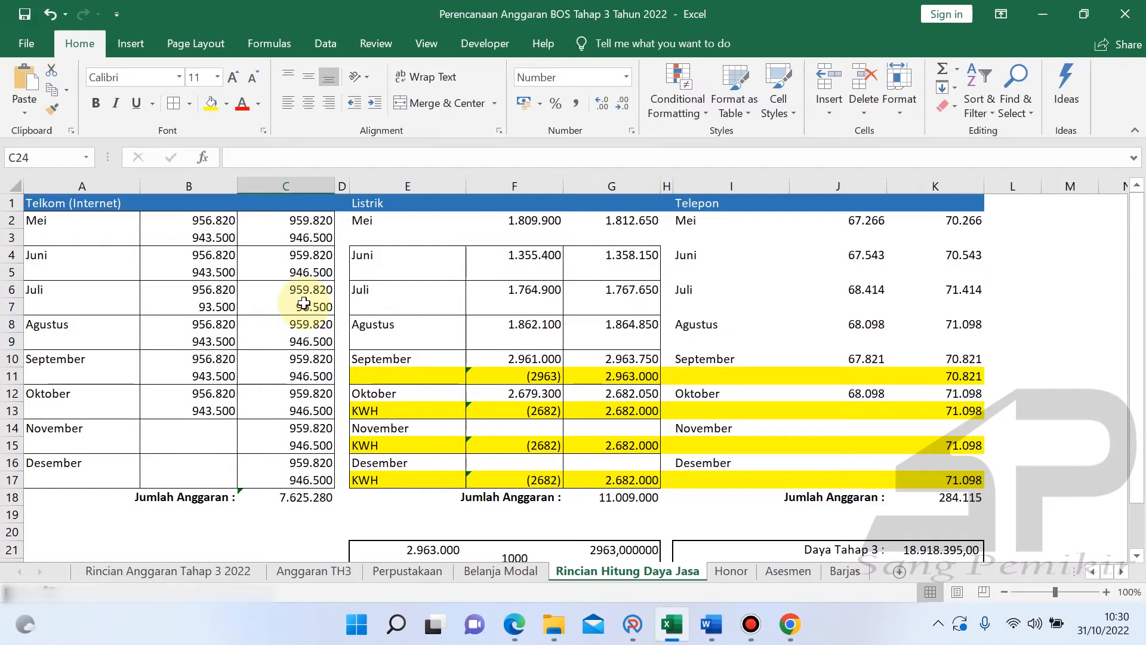
pyautogui.click(281, 511)
pyautogui.moveTo(135, 219); pyautogui.dragTo(955, 499)
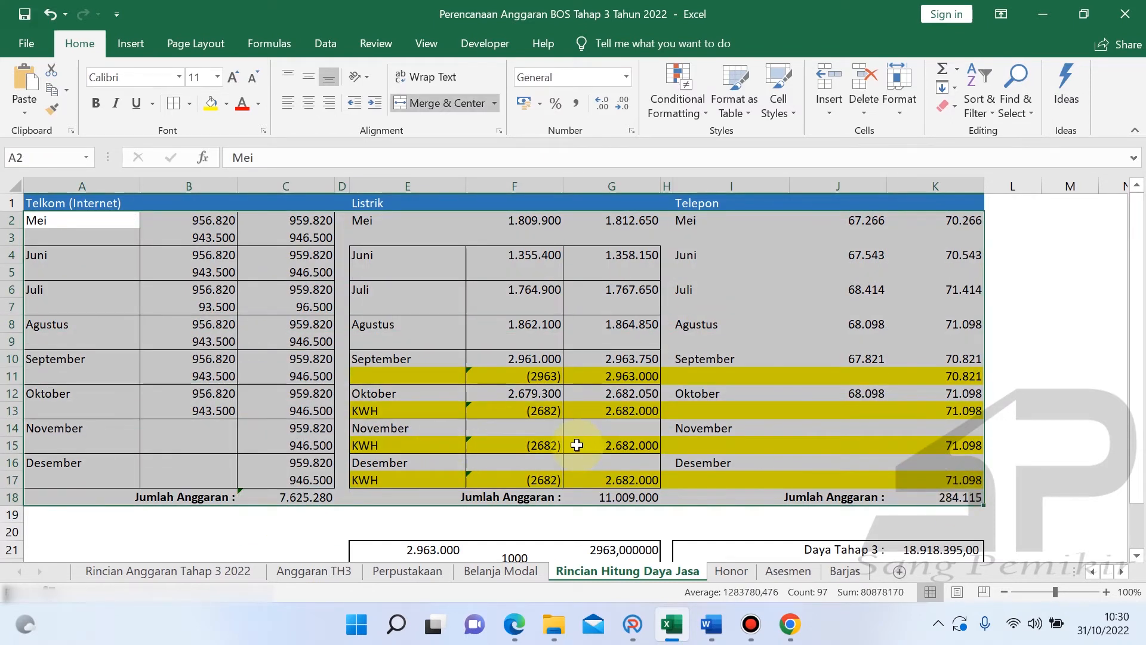
pyautogui.click(294, 519)
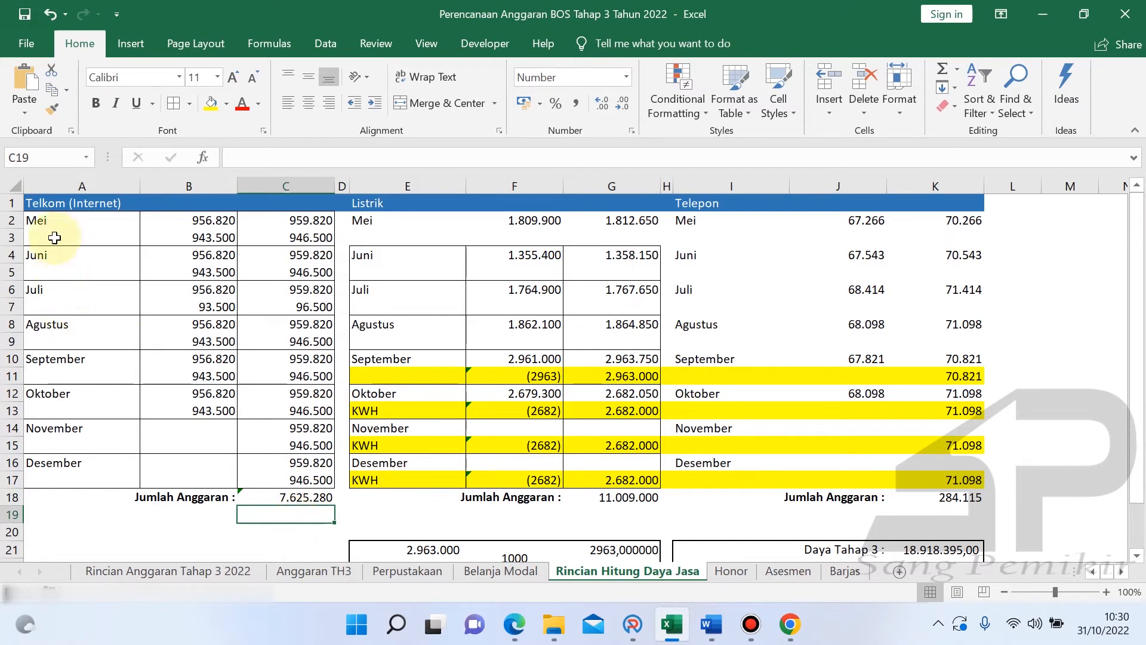
# - Examine the Telkom (Internet) months from Mei, focusing on the two September cost rows
pyautogui.moveTo(54, 230); pyautogui.dragTo(99, 224)
pyautogui.click(94, 237)
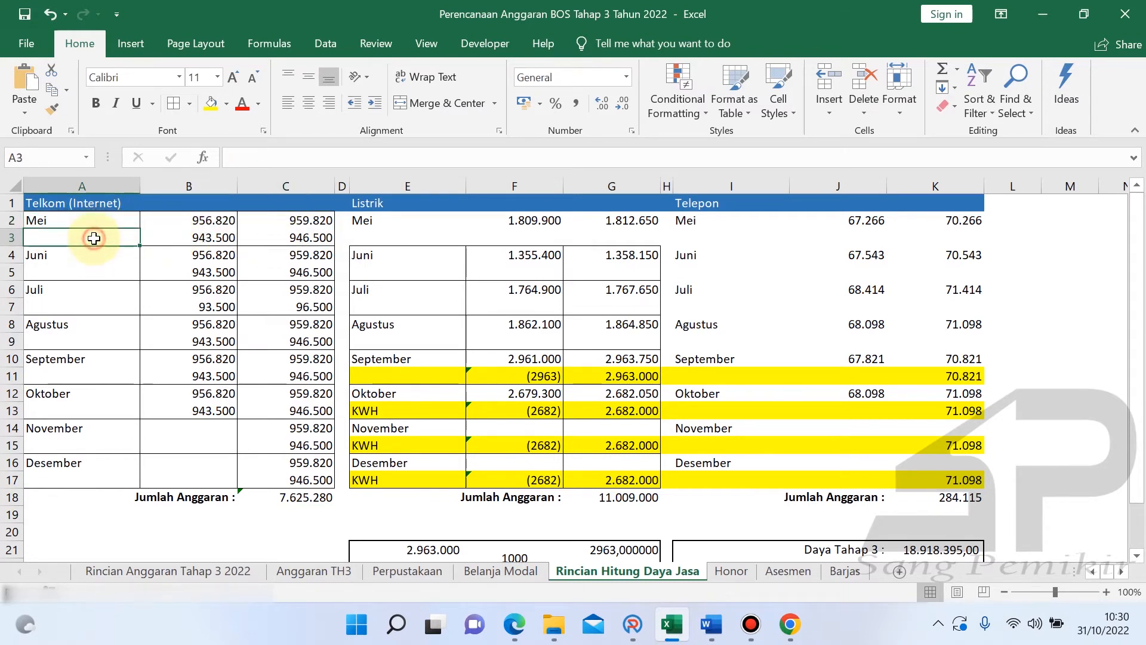
pyautogui.click(93, 220)
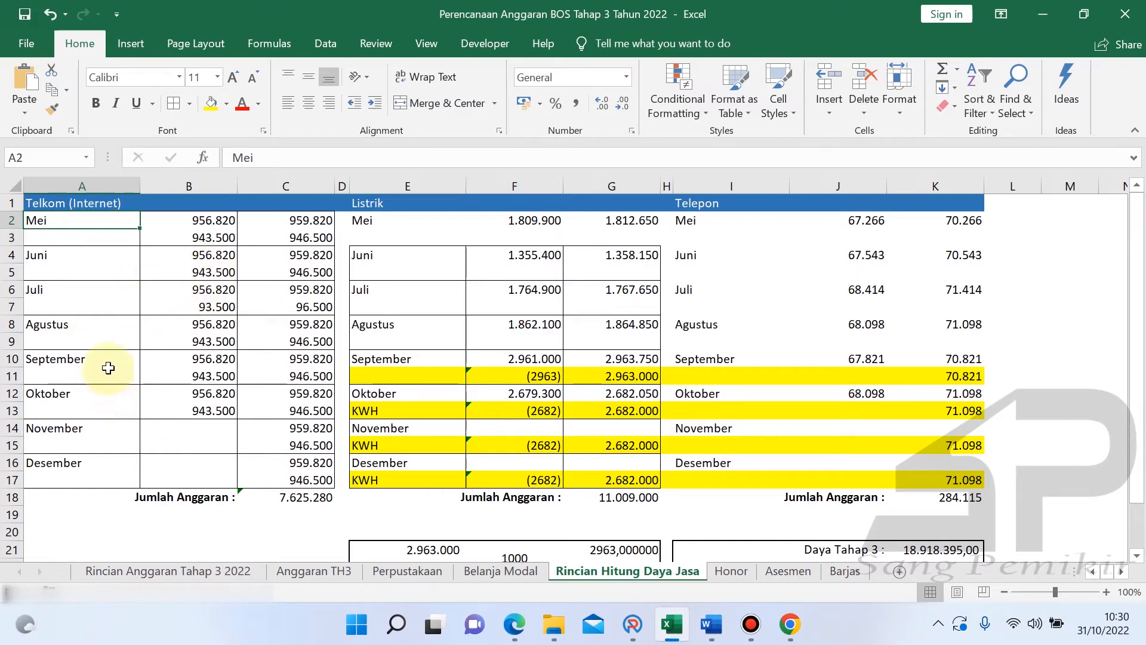
pyautogui.moveTo(118, 358); pyautogui.dragTo(278, 361)
pyautogui.moveTo(109, 377); pyautogui.dragTo(289, 380)
pyautogui.click(310, 463)
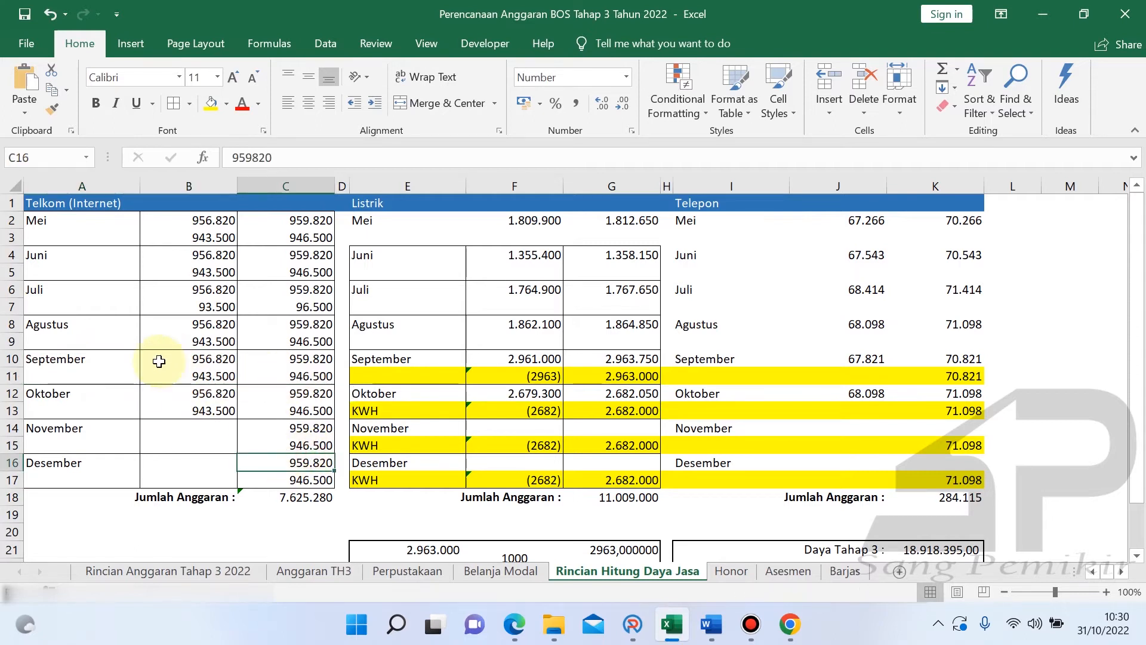
pyautogui.moveTo(117, 360); pyautogui.dragTo(288, 359)
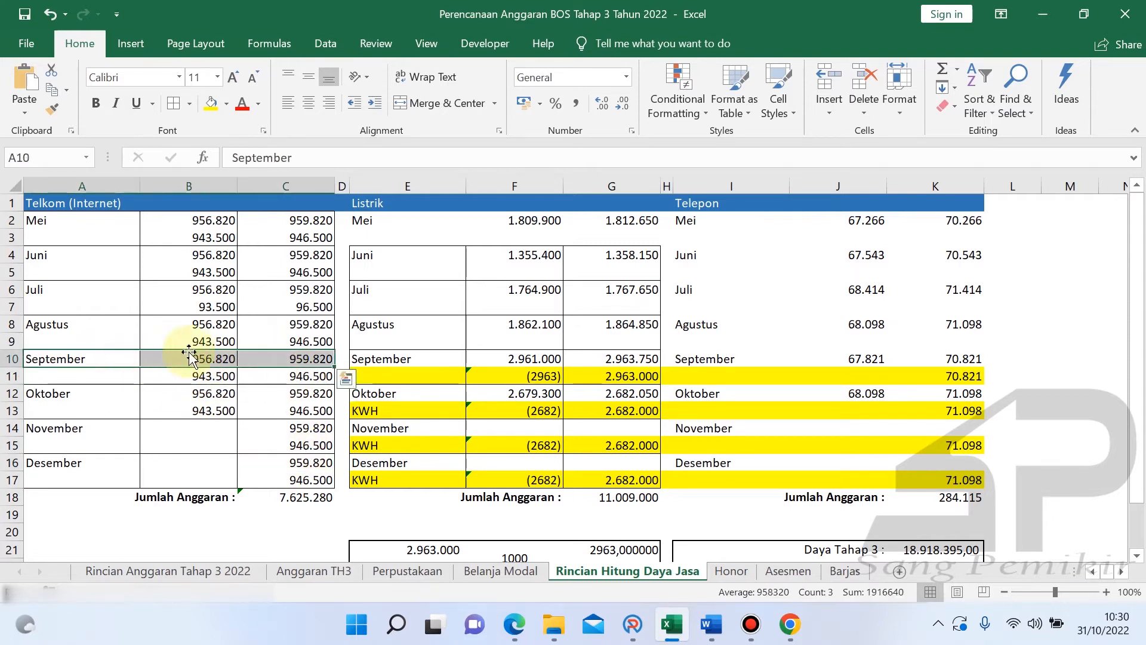
pyautogui.moveTo(117, 379); pyautogui.dragTo(282, 369)
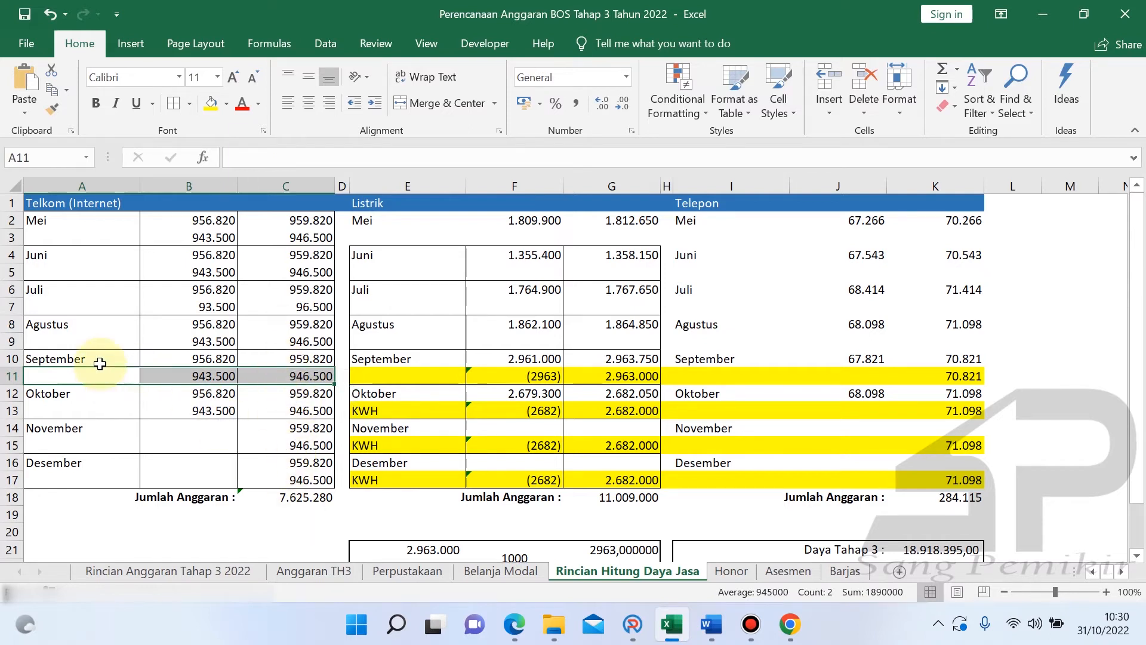
pyautogui.moveTo(97, 358); pyautogui.dragTo(343, 359)
pyautogui.moveTo(133, 373); pyautogui.dragTo(317, 377)
pyautogui.click(308, 469)
pyautogui.click(308, 525)
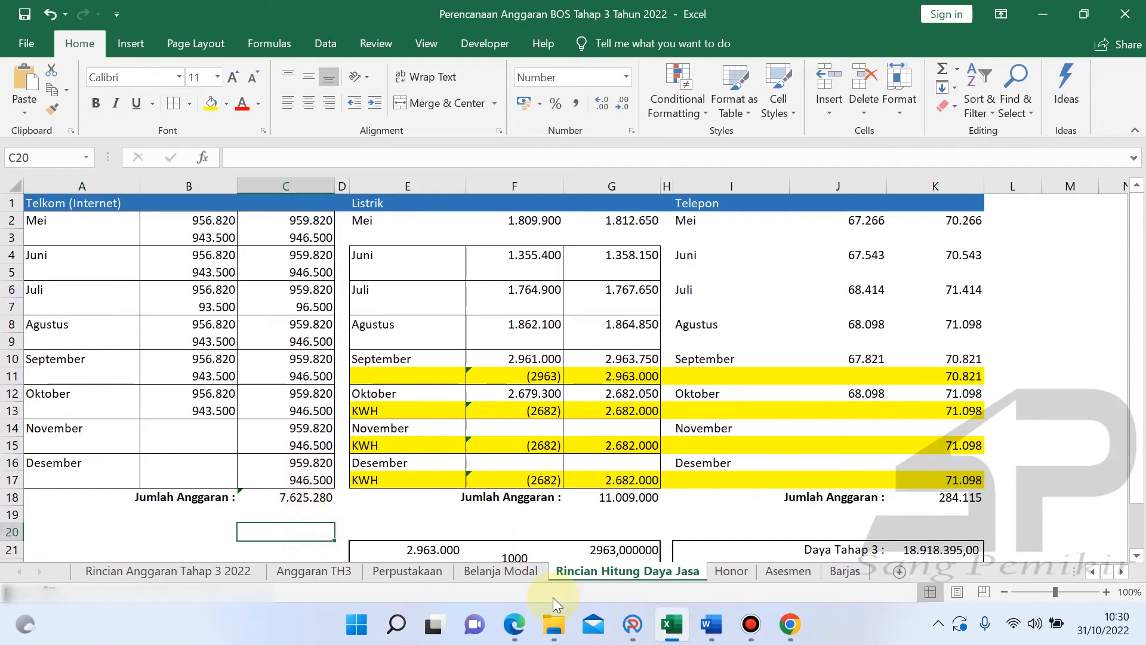
# - In ARKAS, open item 001 Biaya Langganan Internet Up to 100 Mbps under Pembayaran langganan internet and enable September through Desember
pyautogui.click(632, 625)
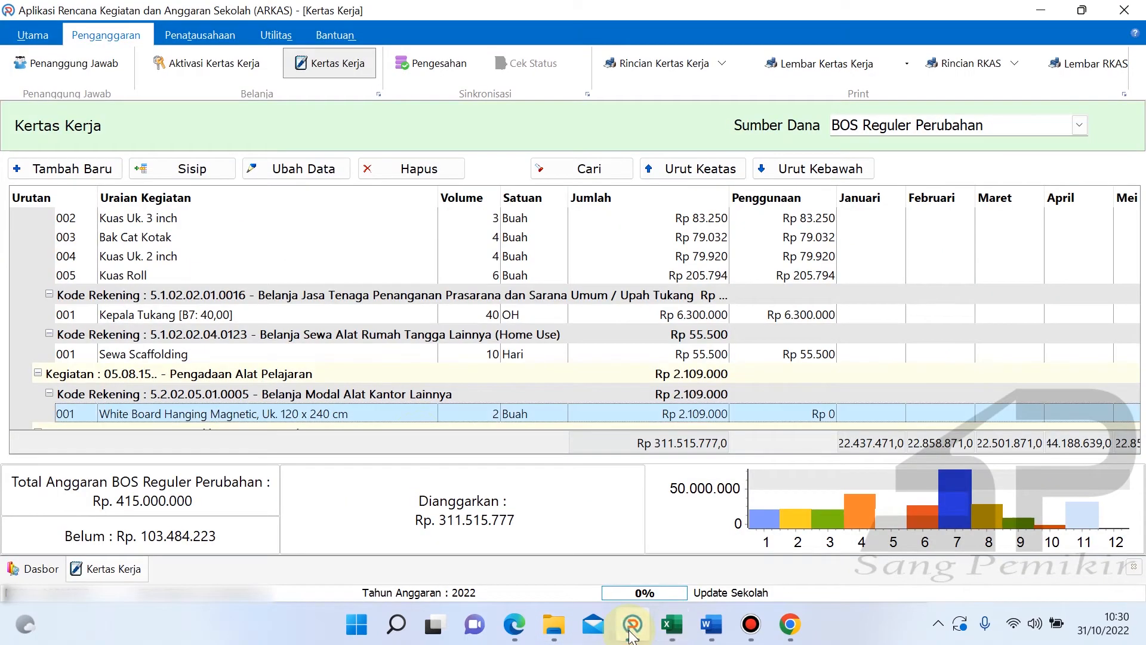
pyautogui.click(173, 375)
pyautogui.scroll(-15, 228, 330)
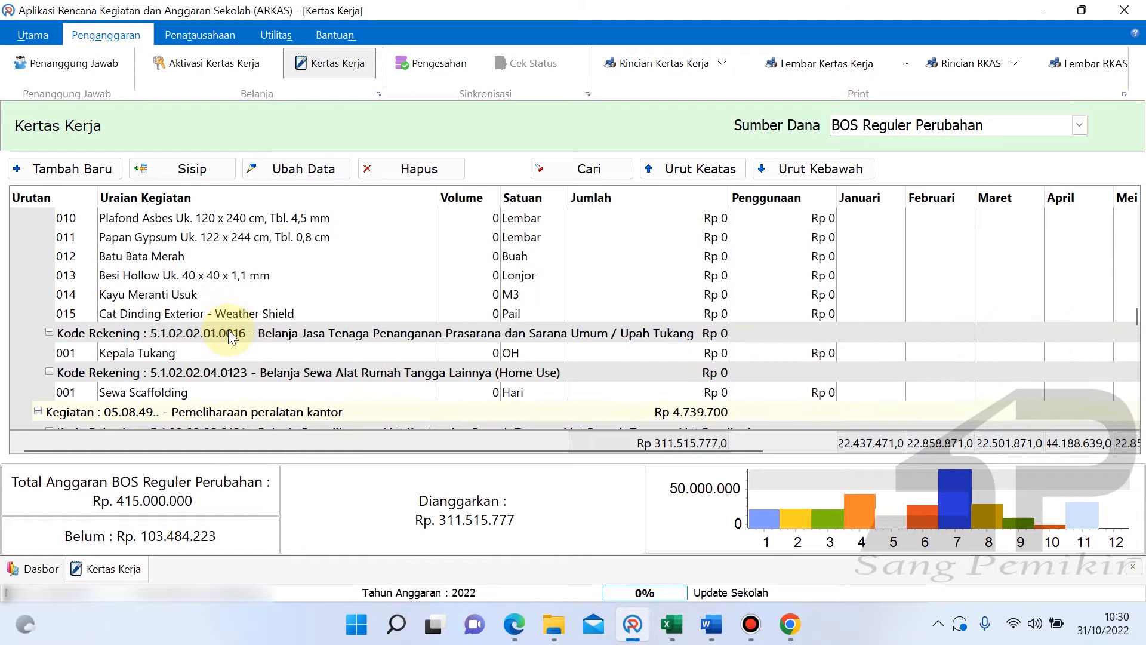
pyautogui.scroll(-12, 228, 330)
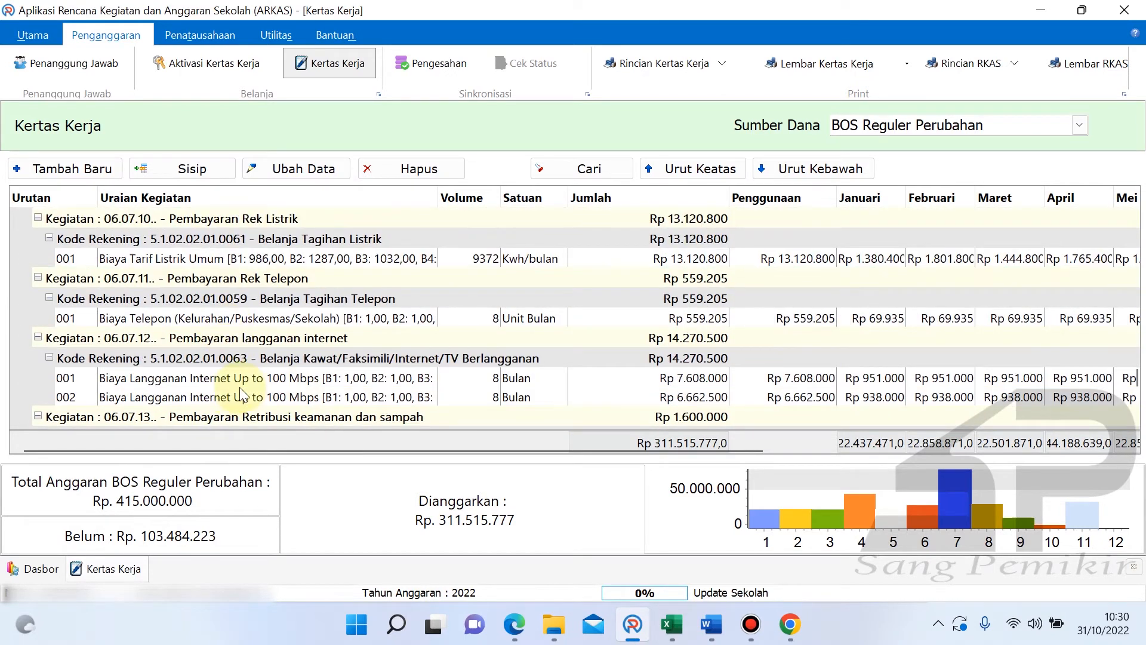
pyautogui.doubleClick(253, 380)
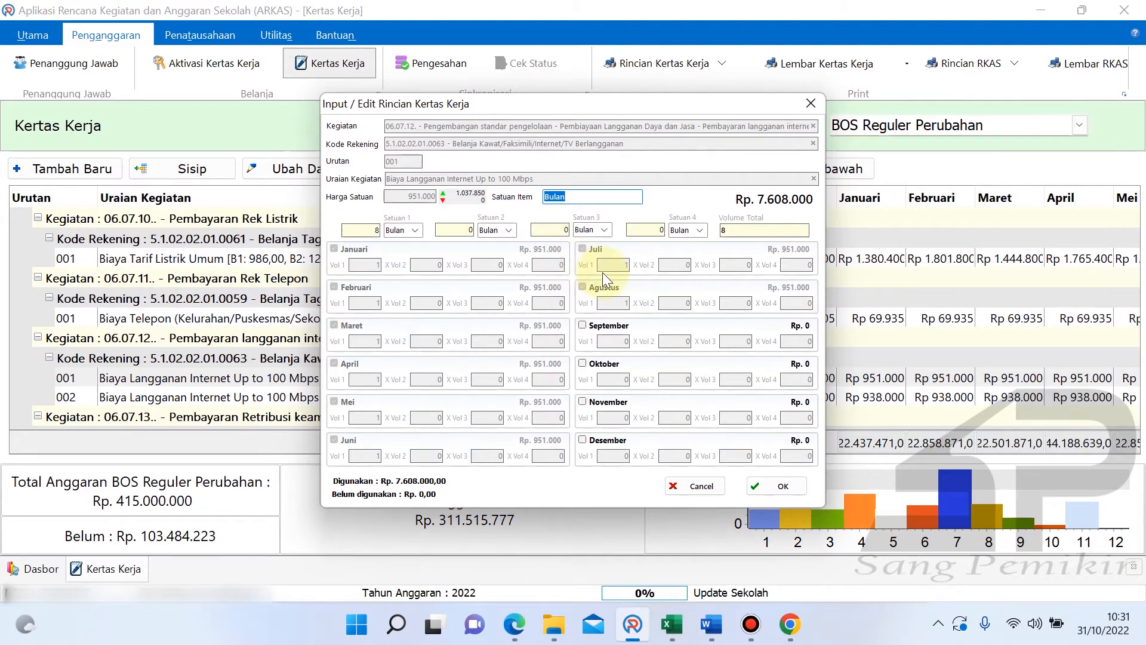
pyautogui.click(606, 325)
pyautogui.click(584, 362)
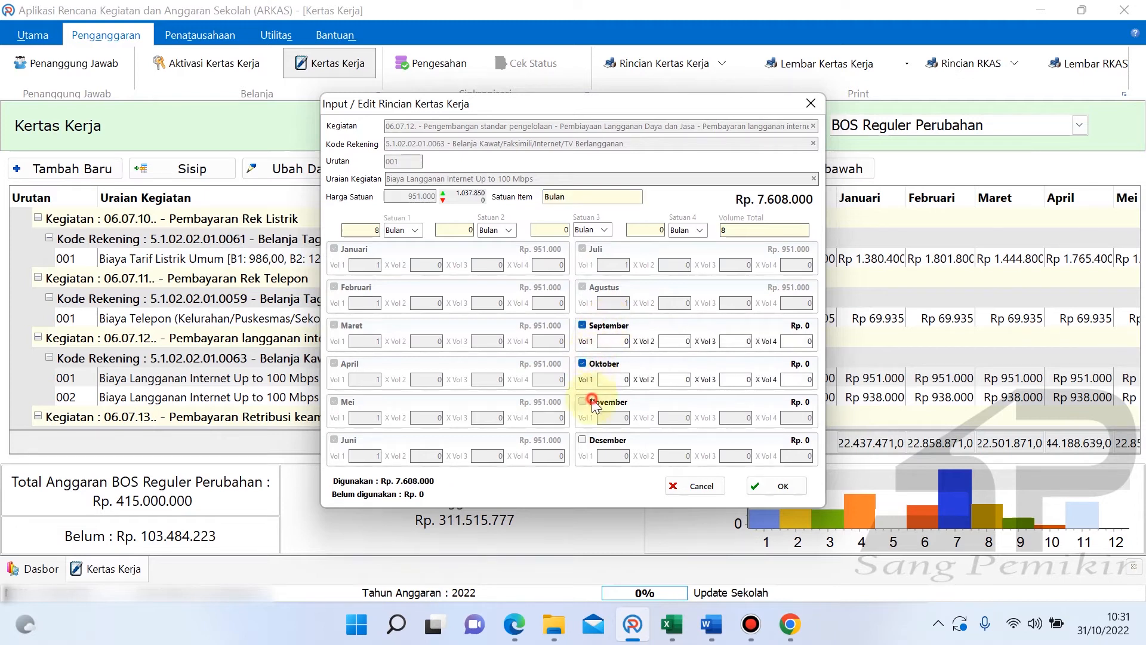
pyautogui.click(591, 402)
pyautogui.click(584, 440)
pyautogui.click(611, 381)
pyautogui.write('250')
pyautogui.doubleClick(616, 380)
pyautogui.write('23')
pyautogui.write('0')
pyautogui.doubleClick(624, 379)
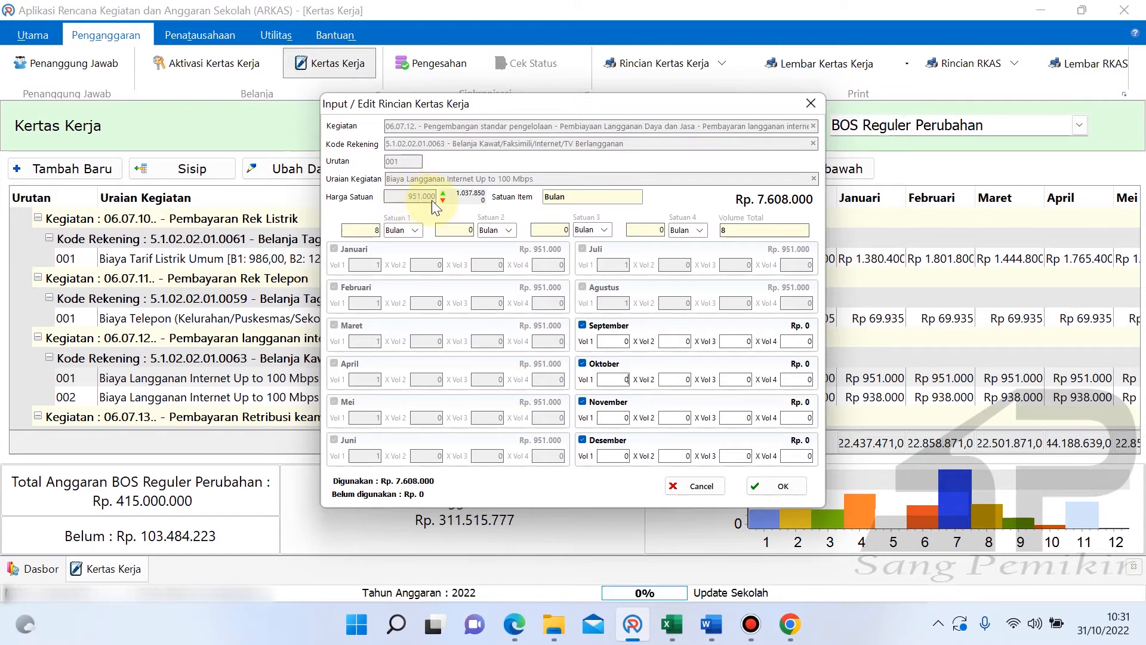
# - Check the first September Telkom (Internet) cost in Excel's Rincian Hitung Daya Jasa sheet, then return to ARKAS
pyautogui.click(672, 624)
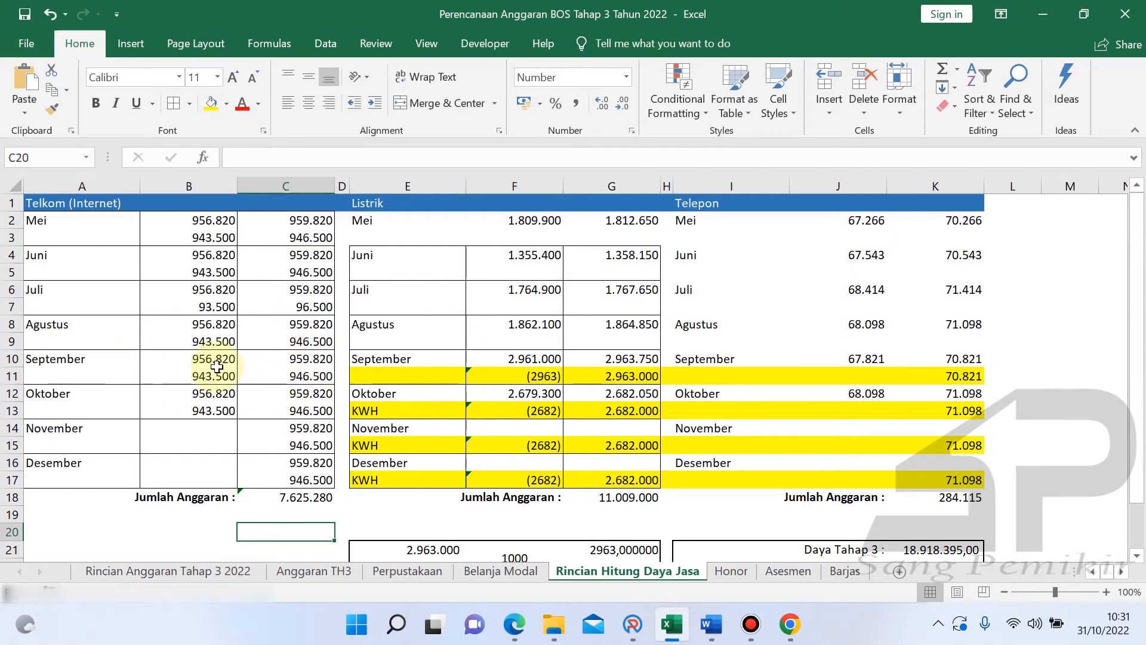
pyautogui.click(291, 363)
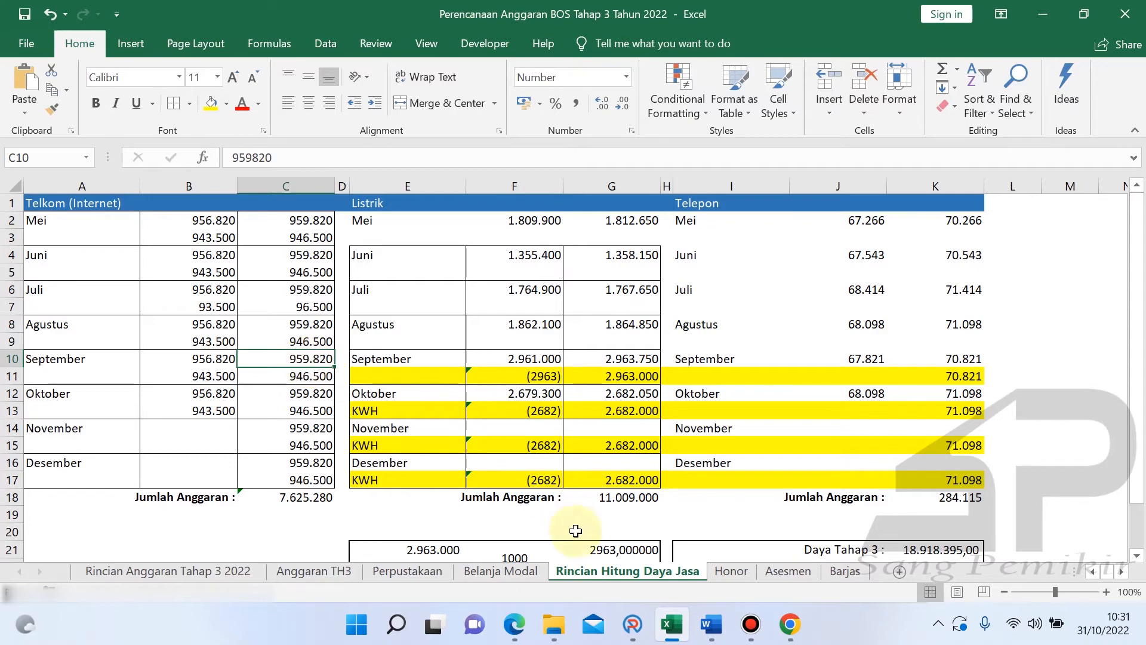
pyautogui.click(631, 625)
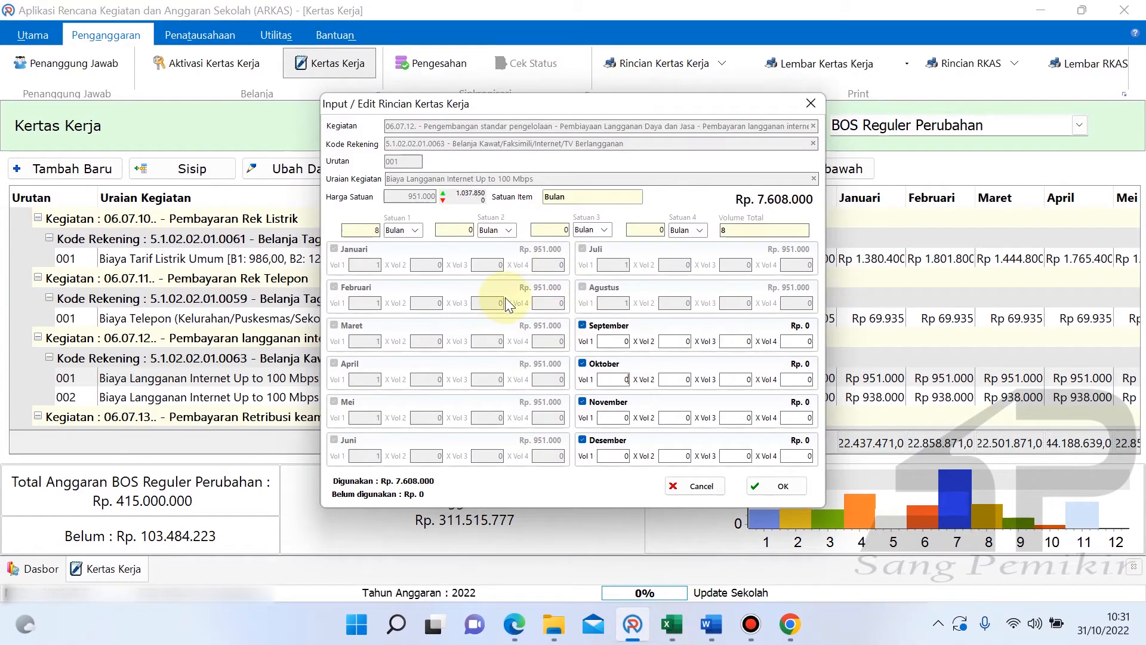
# - Disable September through Desember for internet item 001 again and close its details without saving
pyautogui.click(582, 326)
pyautogui.click(583, 363)
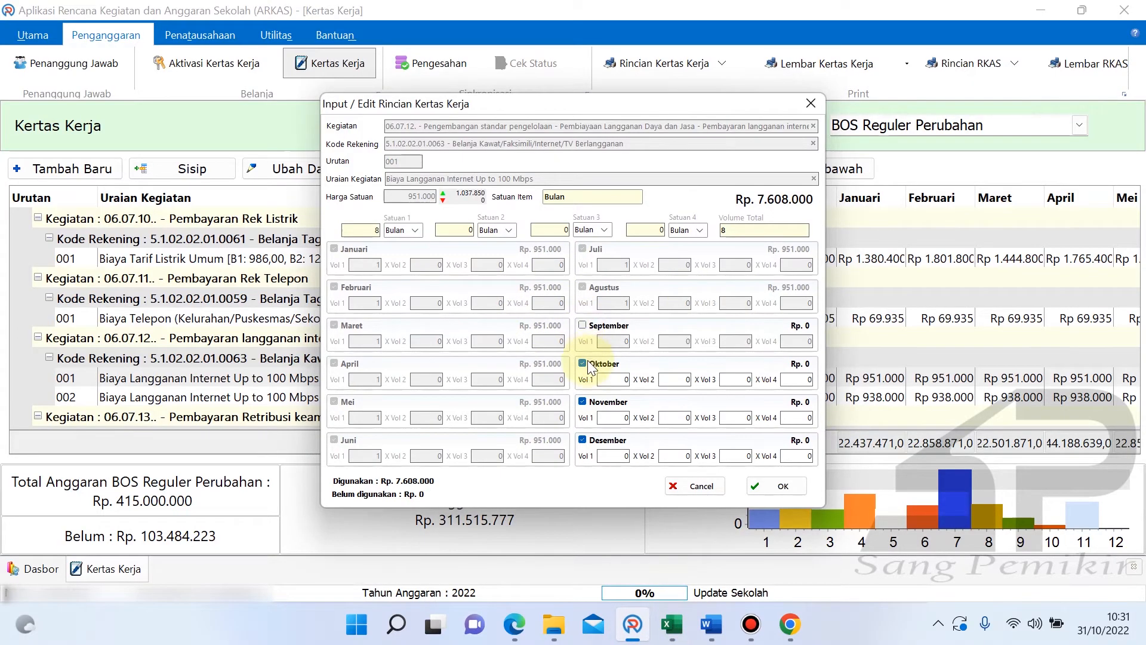
pyautogui.click(583, 401)
pyautogui.click(582, 439)
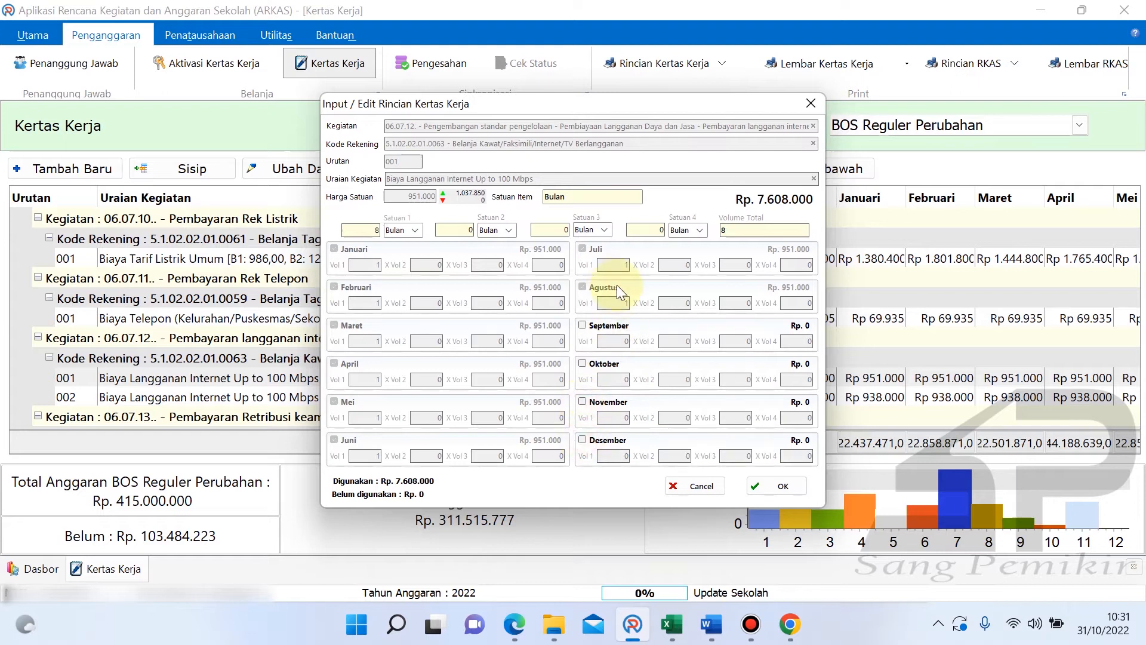
pyautogui.click(683, 481)
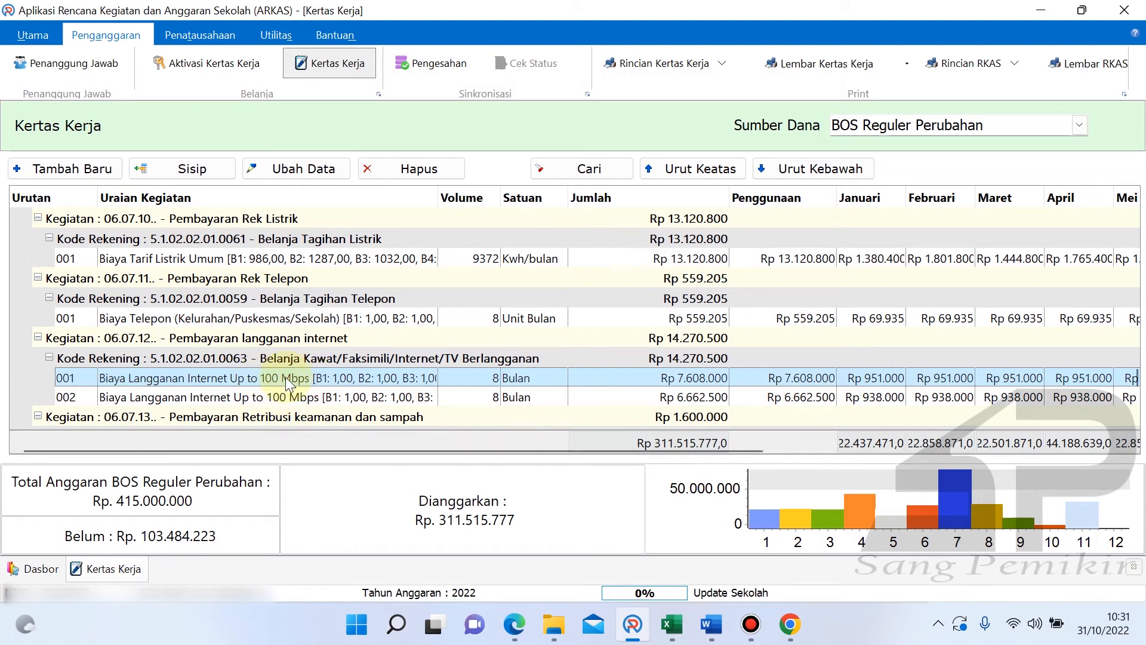
# - Compare the two September Telkom (Internet) costs in the Excel sheet, then switch back to ARKAS
pyautogui.click(670, 630)
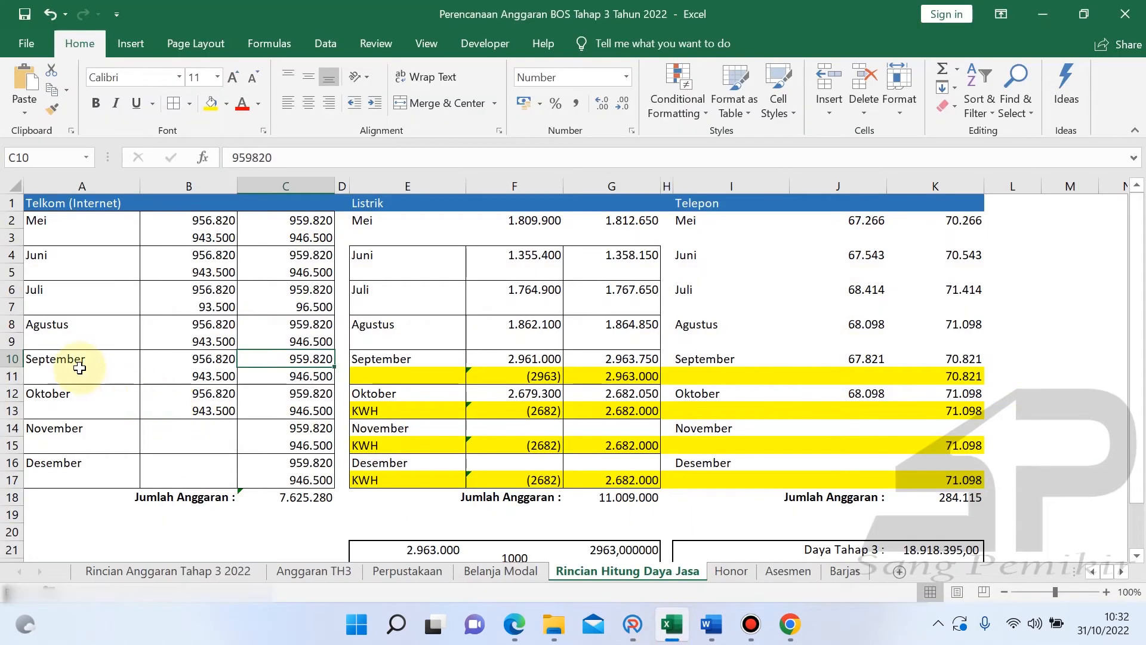
pyautogui.moveTo(71, 360); pyautogui.dragTo(274, 370)
pyautogui.click(281, 358)
pyautogui.click(287, 376)
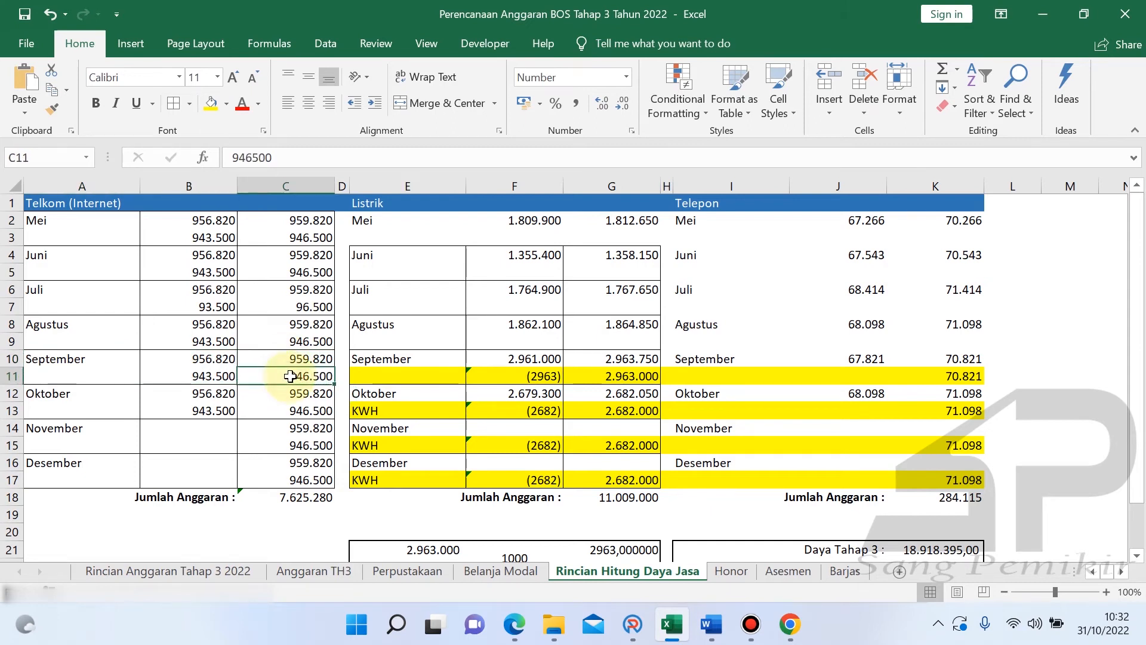
pyautogui.click(630, 630)
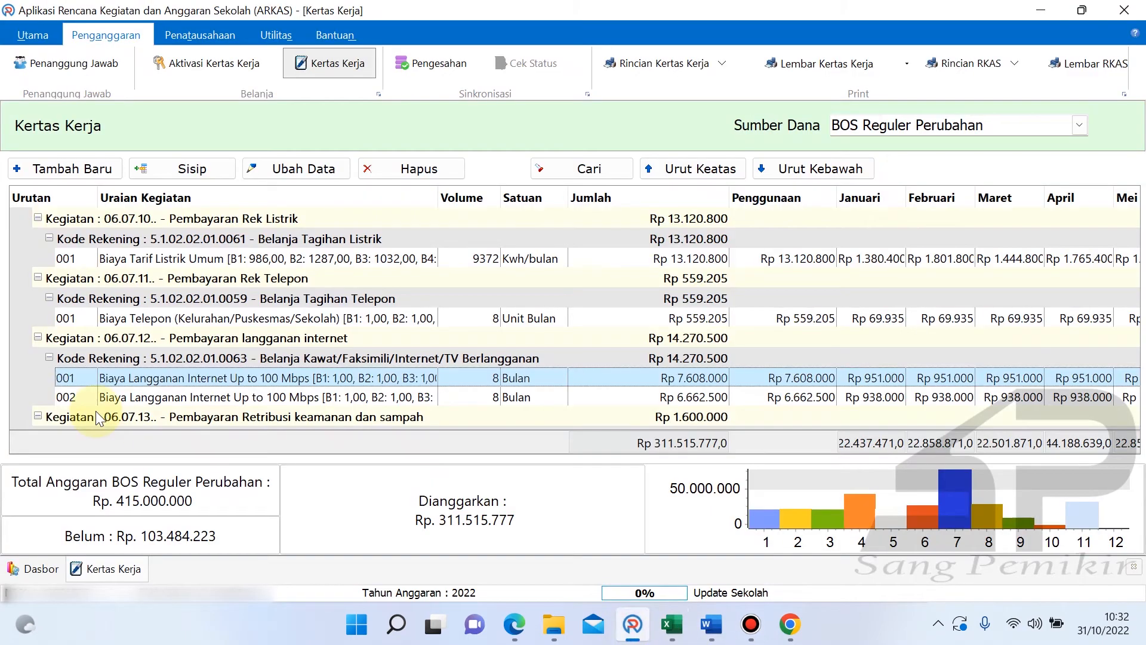
# - Insert a new item after 002 under Pembayaran langganan internet and choose Biaya Langganan Internet Up to 100 Mbps as its Uraian Kegiatan
pyautogui.click(92, 173)
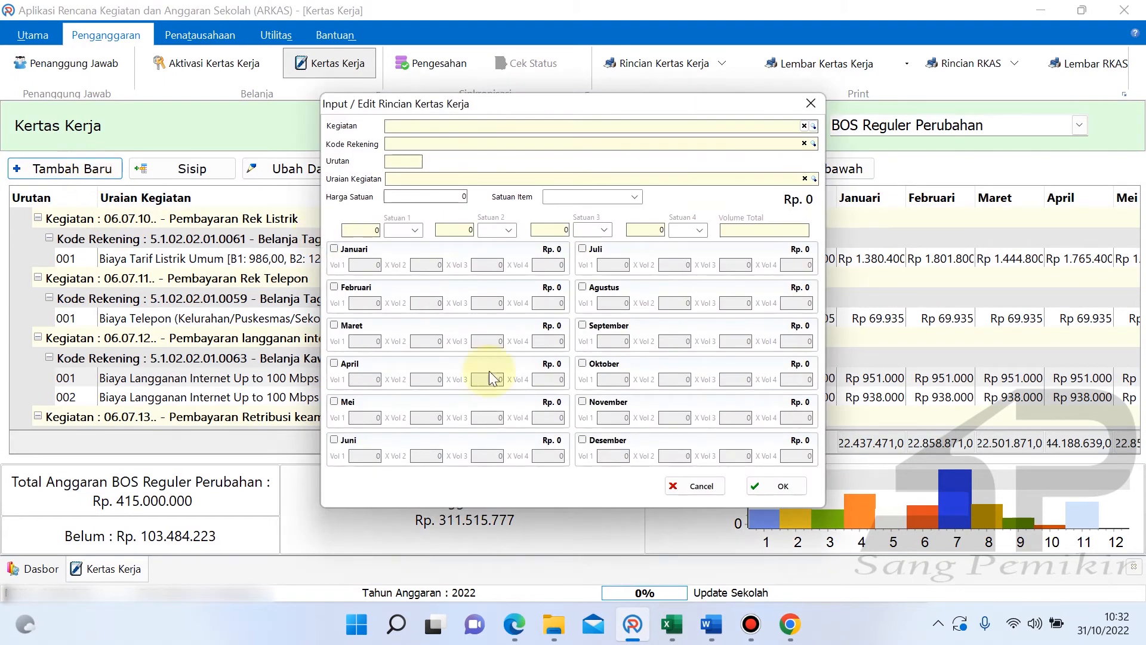
pyautogui.click(683, 483)
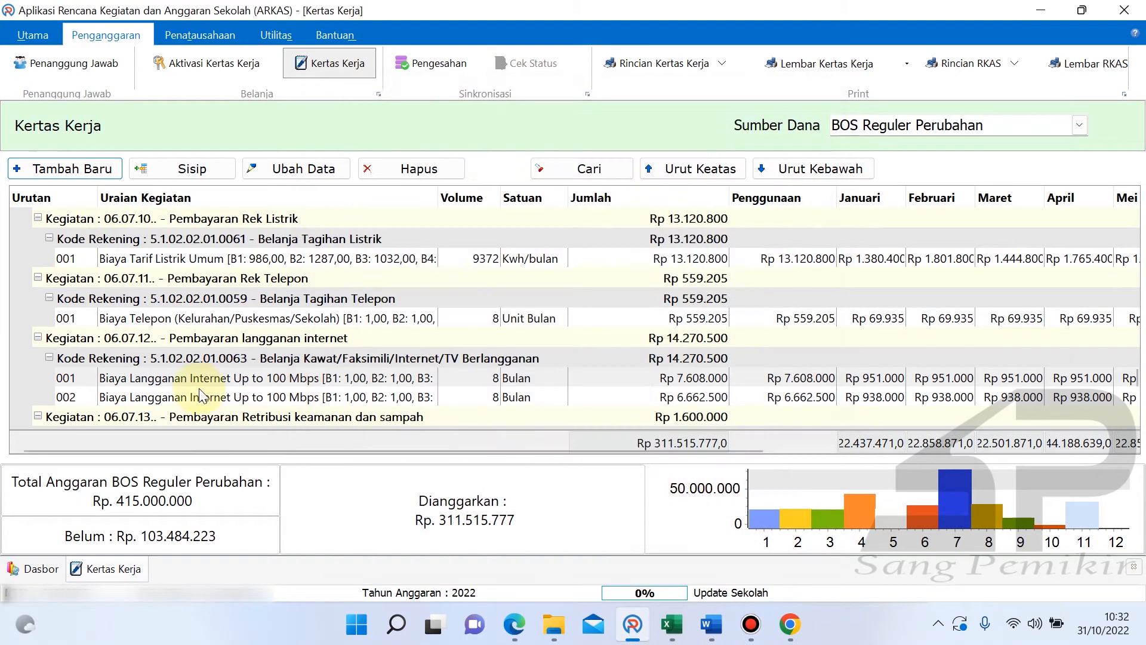
pyautogui.click(176, 397)
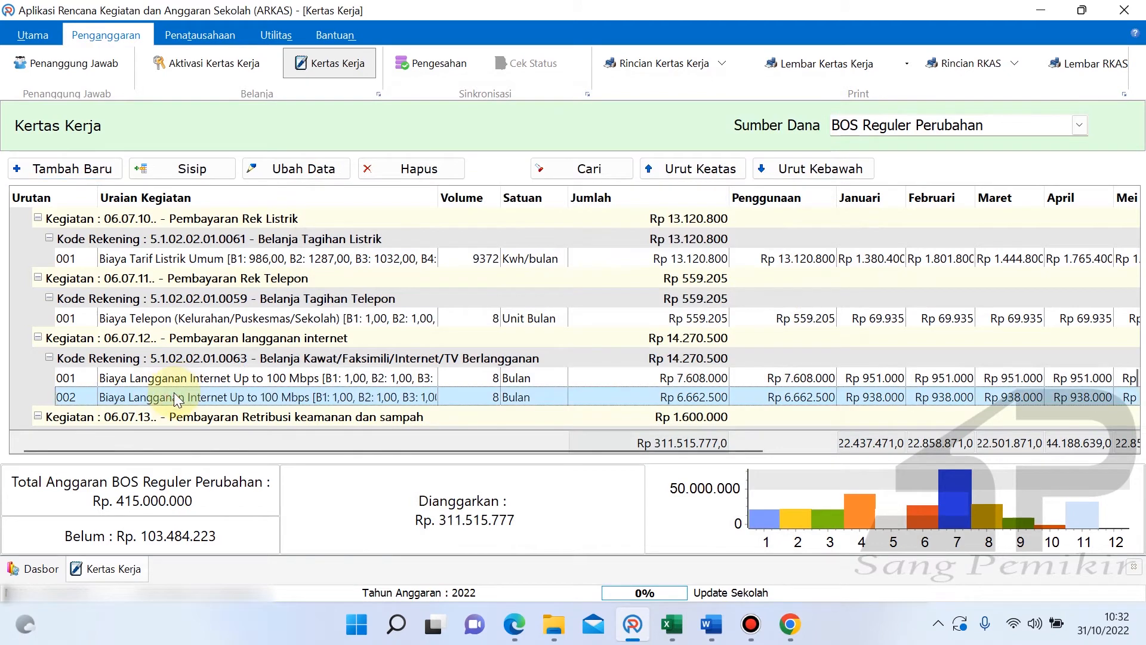
pyautogui.click(202, 167)
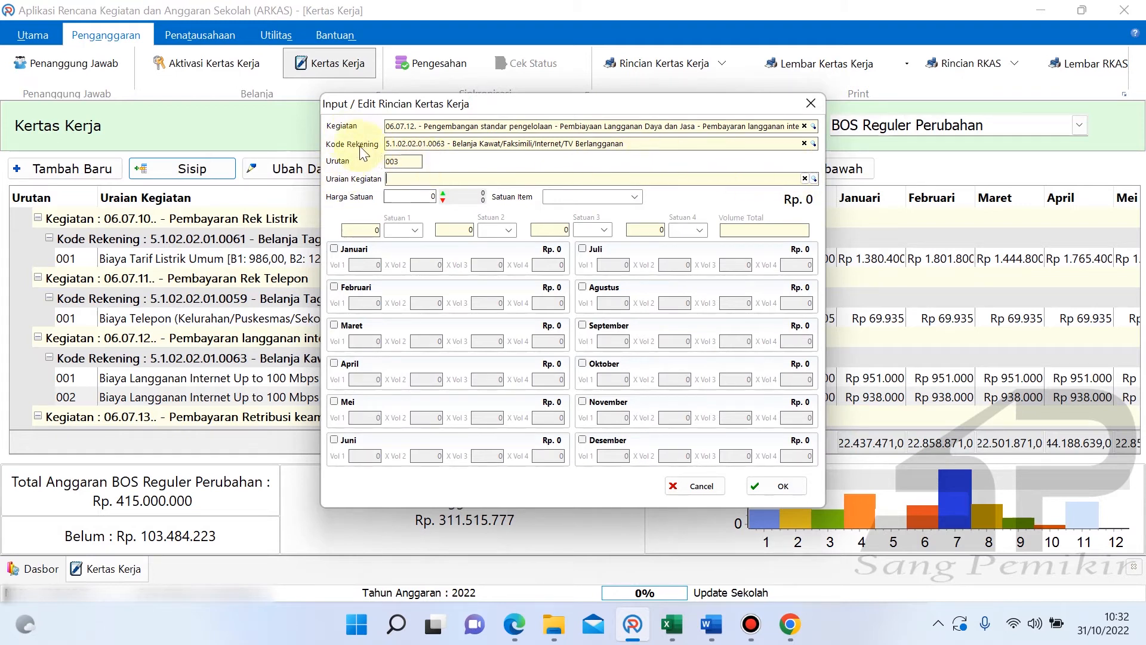
pyautogui.click(356, 186)
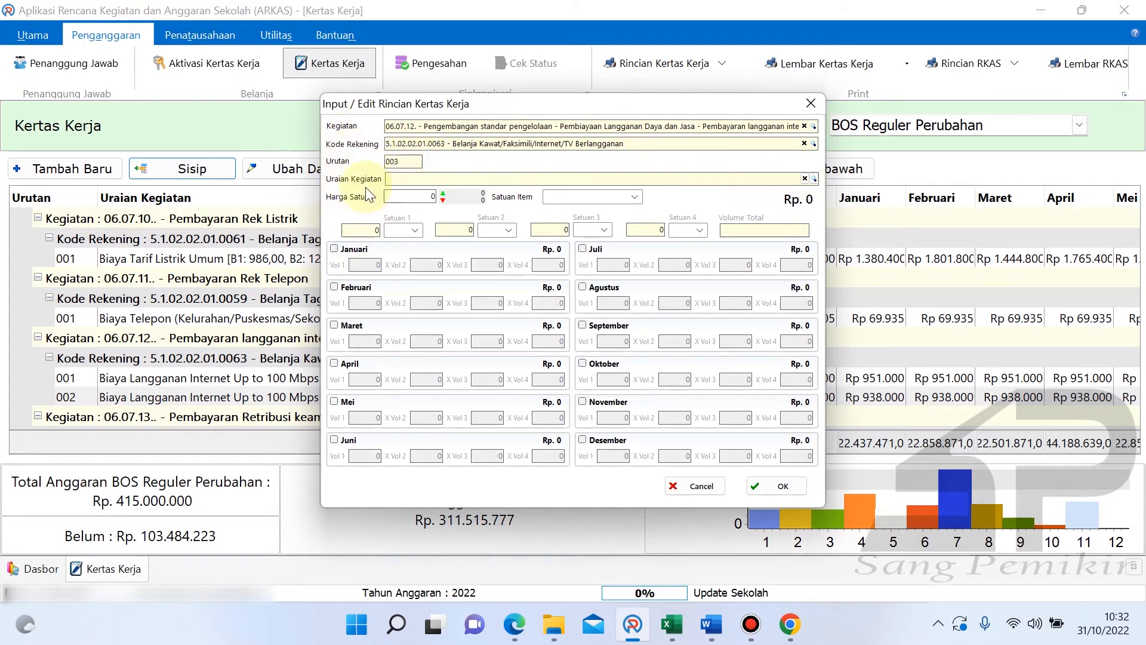
pyautogui.click(814, 178)
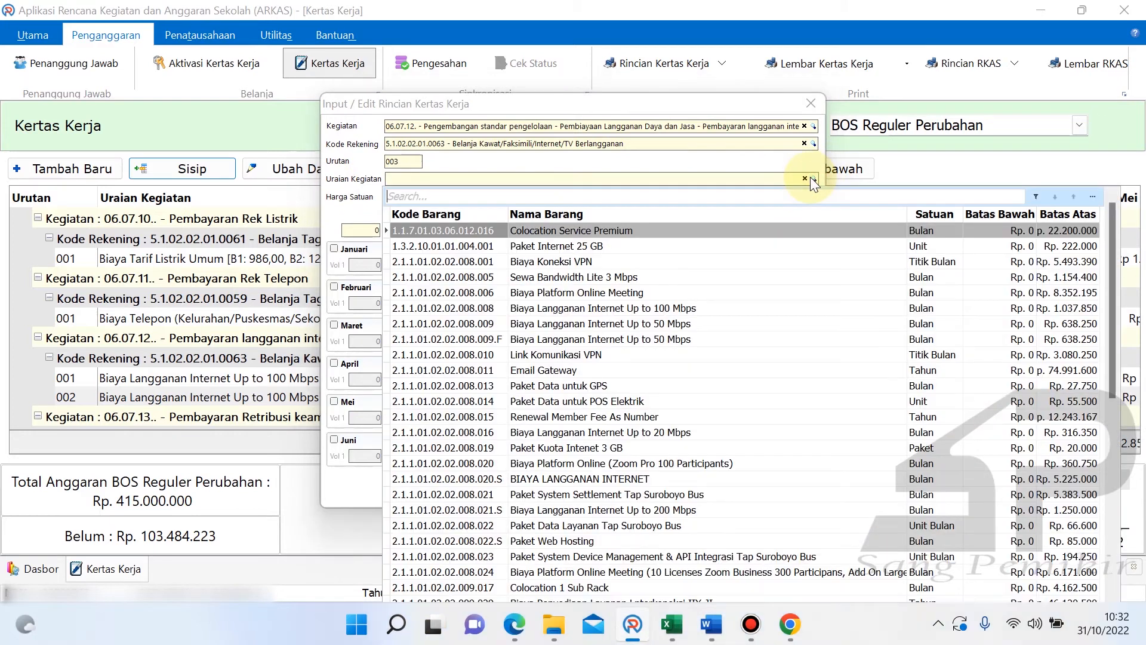
pyautogui.write('inter')
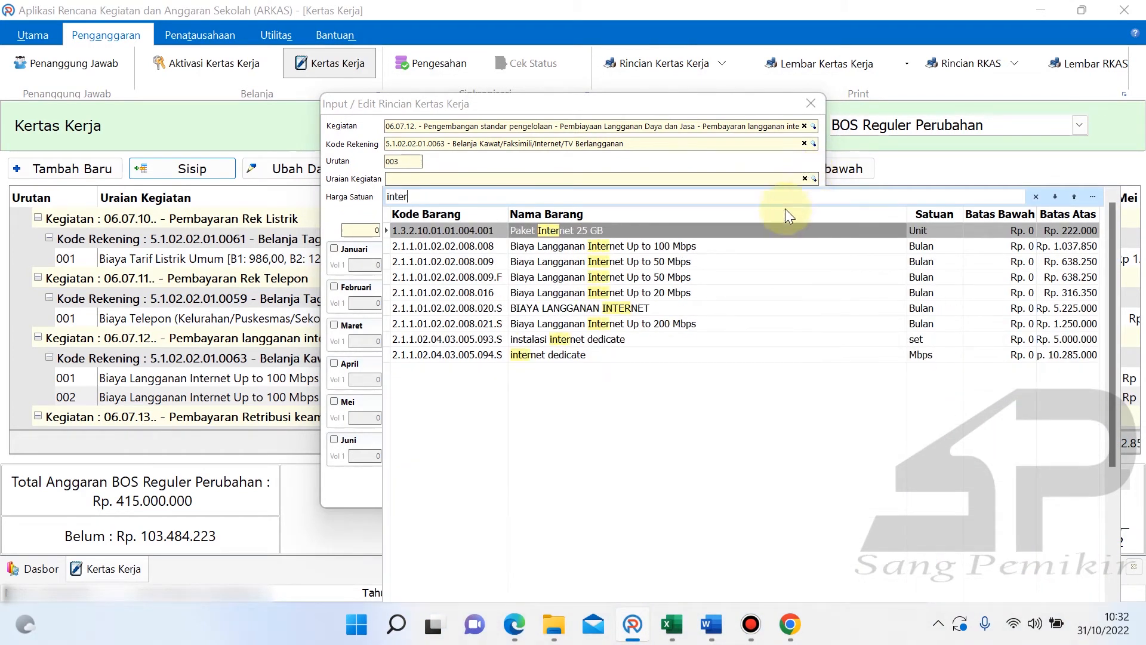
pyautogui.click(642, 247)
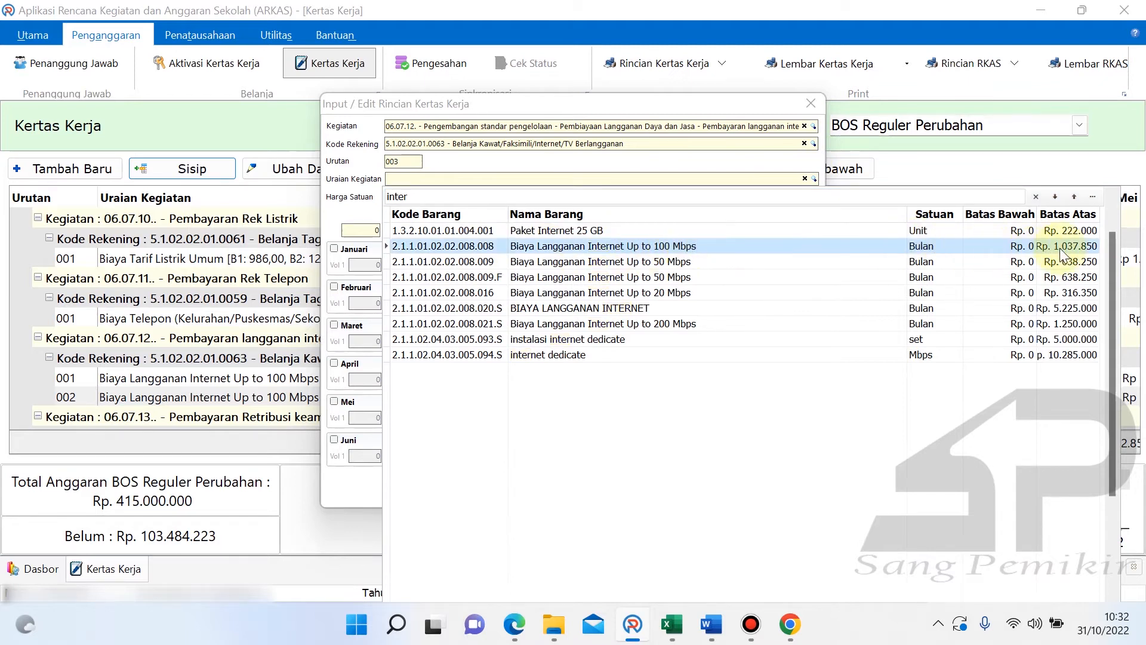
pyautogui.click(1044, 246)
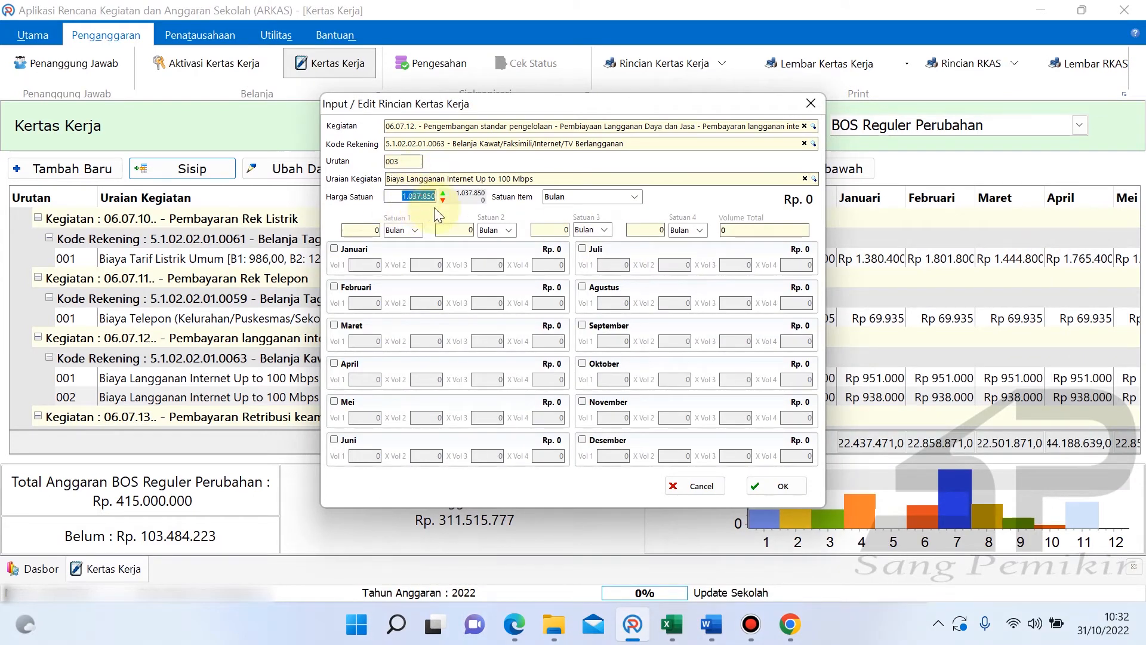
# - Set the new internet item's Harga Satuan to 959.820 and enable September, Oktober, November and Desember
pyautogui.moveTo(672, 624)
pyautogui.click(678, 560)
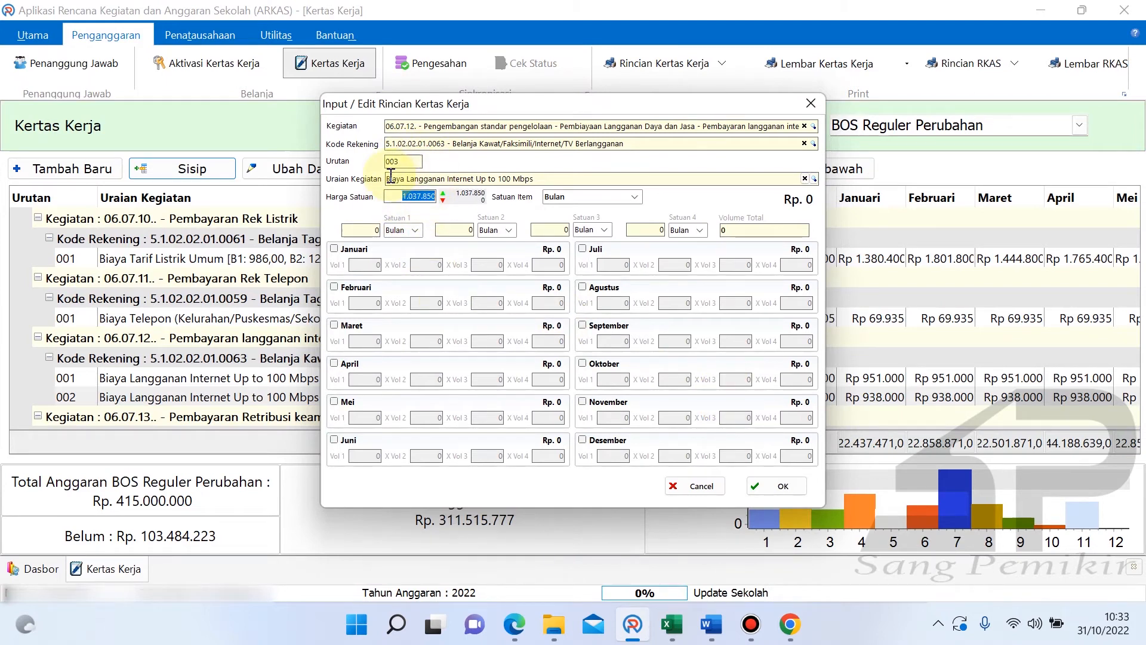
pyautogui.write('959')
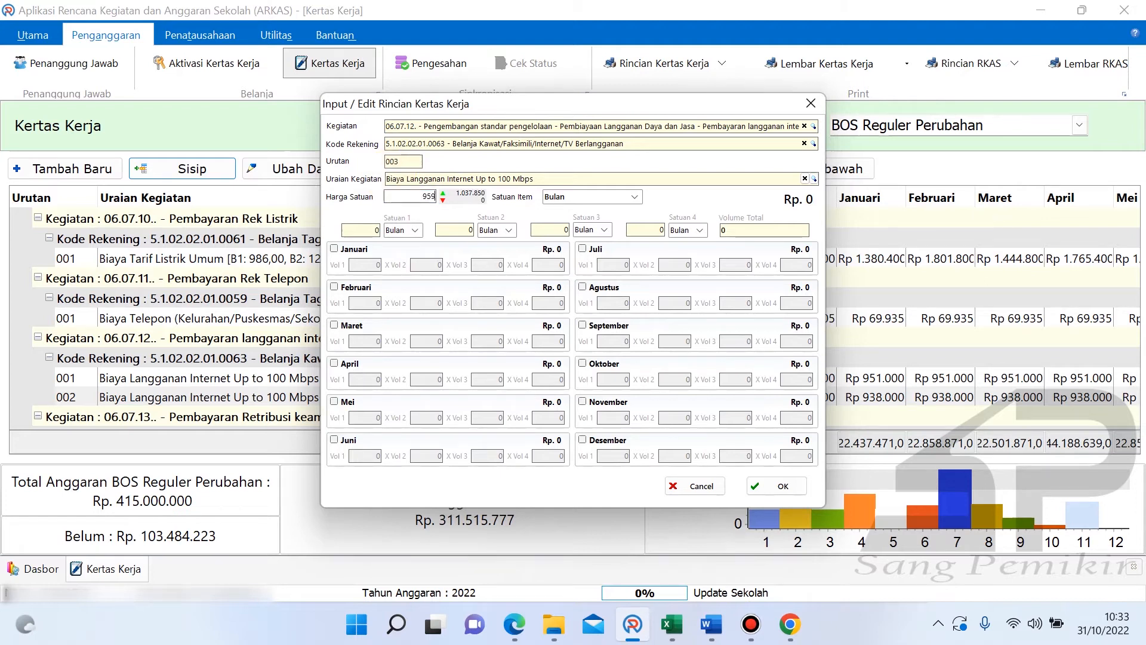
pyautogui.write('820')
pyautogui.click(595, 321)
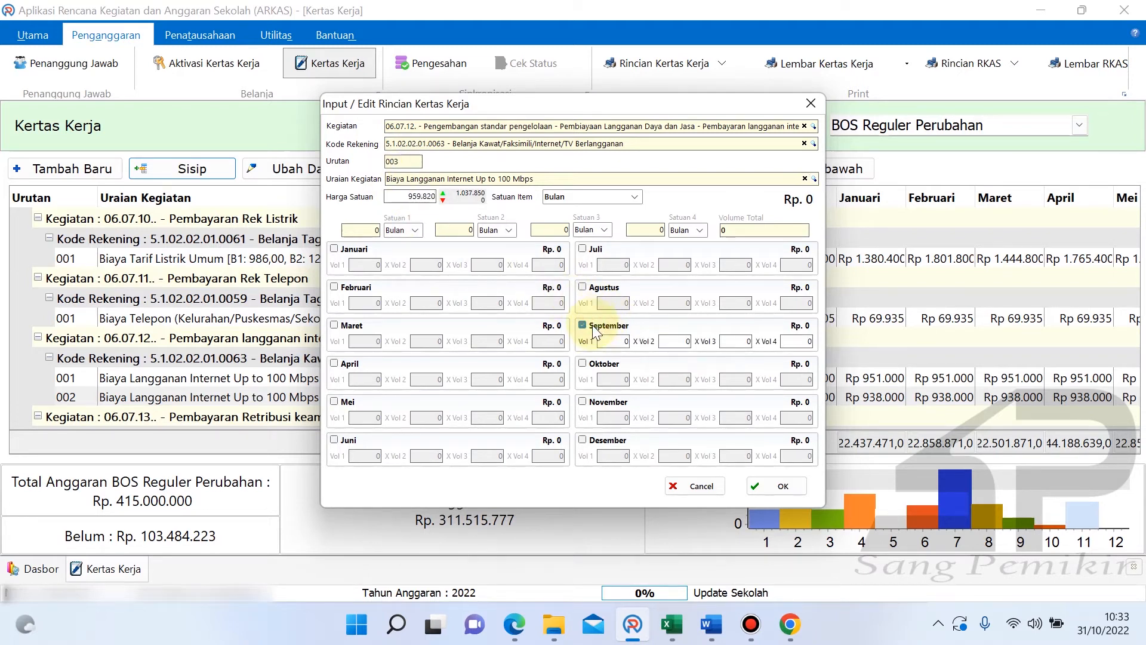
pyautogui.click(584, 364)
pyautogui.click(601, 401)
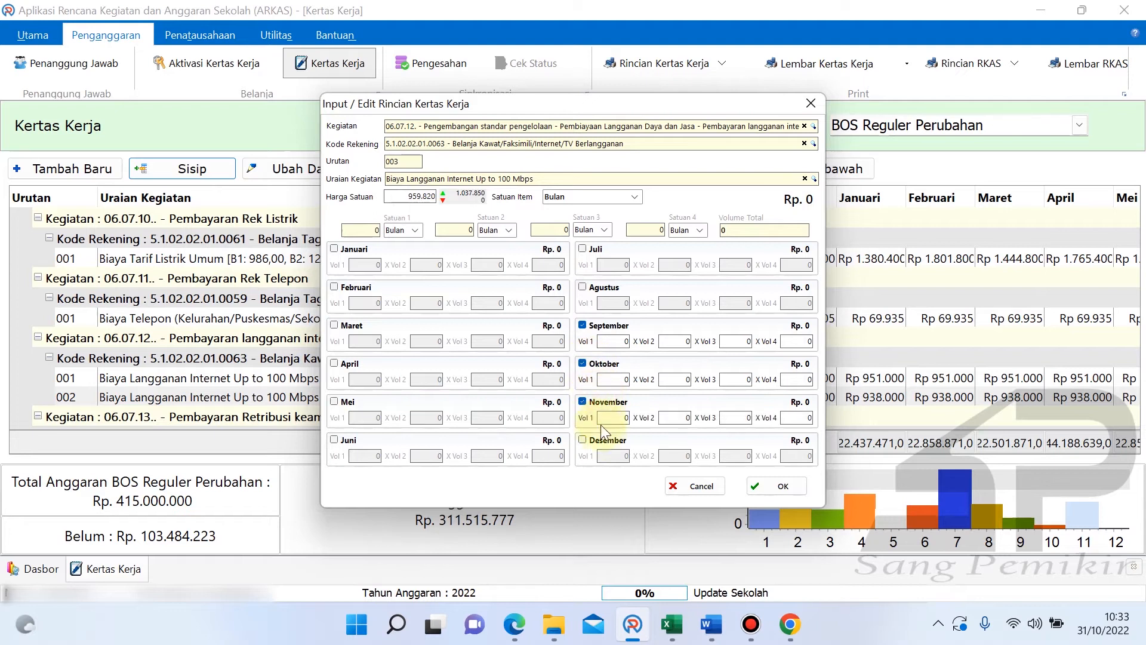
pyautogui.click(602, 438)
# - Enter a Vol 1 quantity of 1 for each month from September to Desember and save the internet item
pyautogui.click(621, 340)
pyautogui.write('1')
pyautogui.click(620, 379)
pyautogui.write('1')
pyautogui.click(621, 417)
pyautogui.write('1')
pyautogui.click(621, 456)
pyautogui.write('1')
pyautogui.click(670, 457)
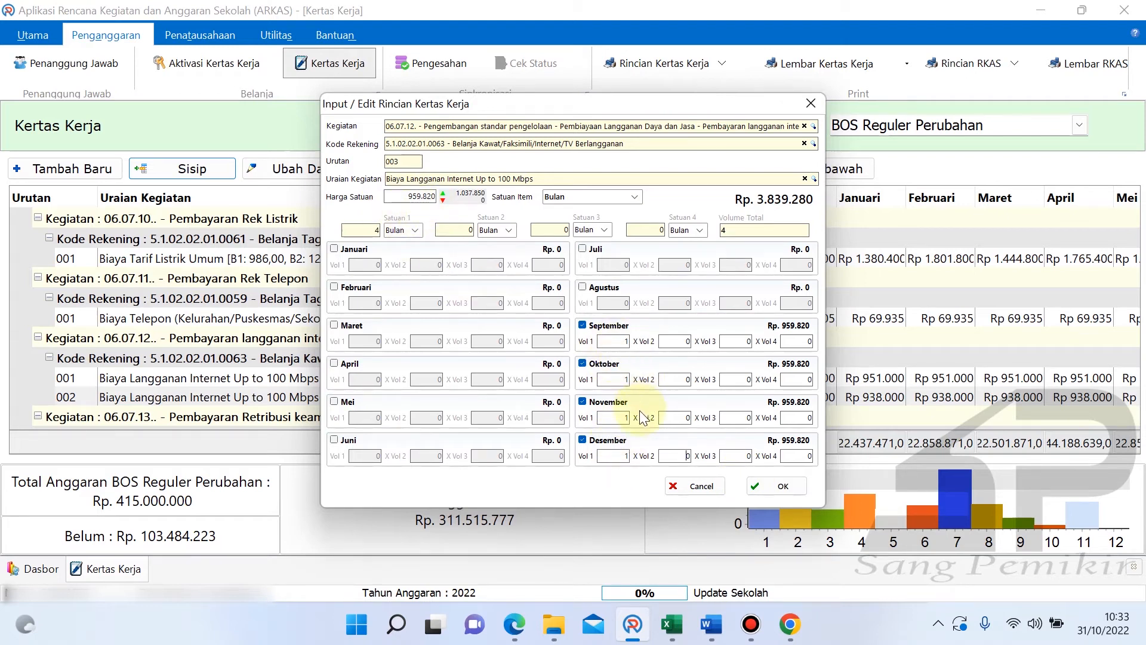
pyautogui.click(782, 484)
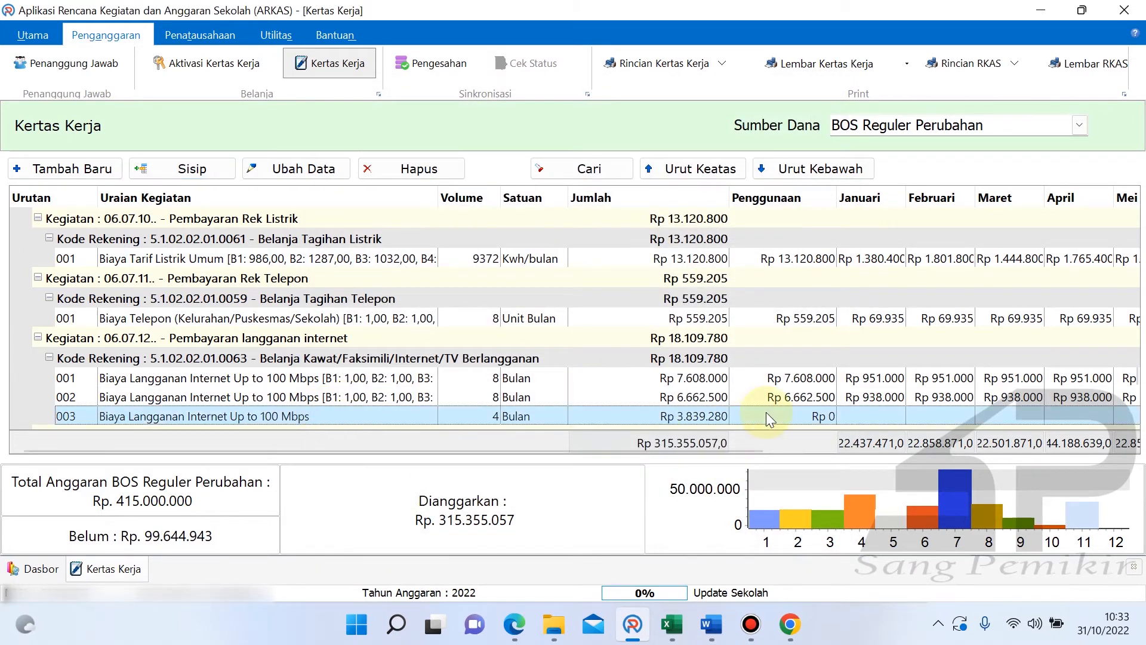
# - Open internet item 002, check whether its remaining months can be edited, and close it without saving
pyautogui.click(378, 399)
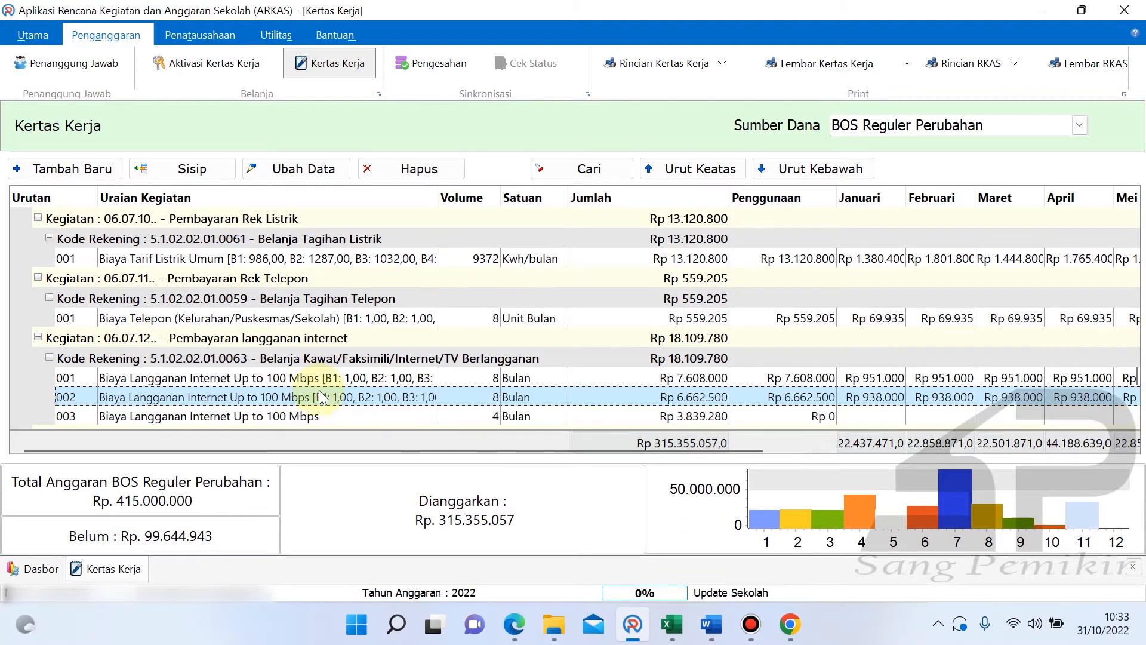
pyautogui.doubleClick(321, 395)
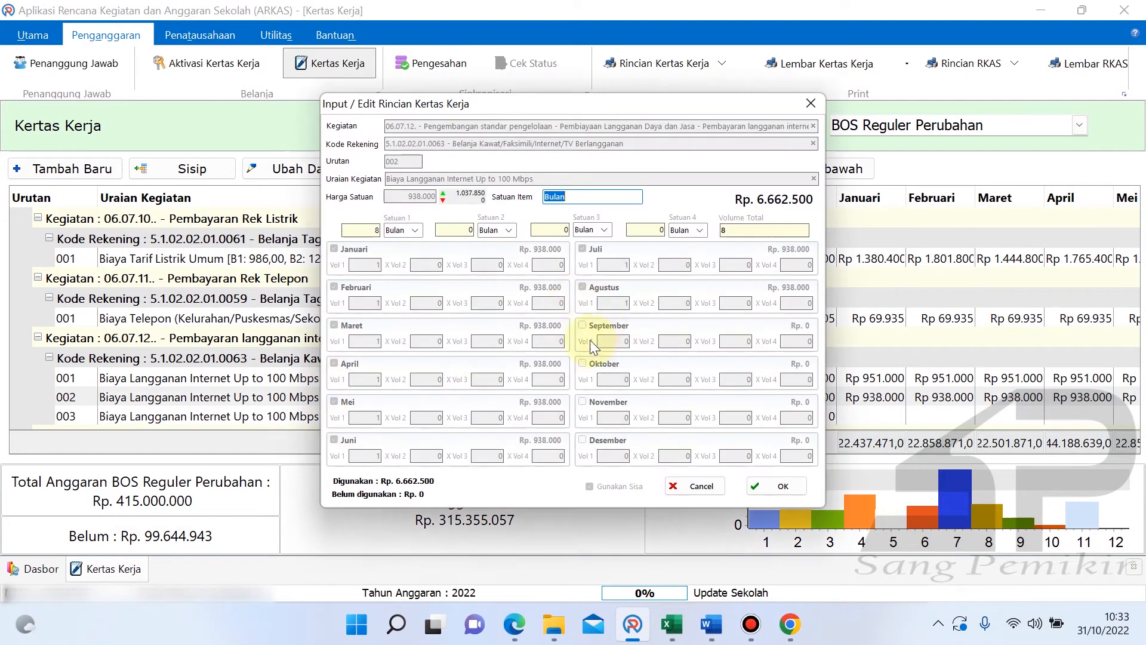
pyautogui.click(588, 443)
pyautogui.click(441, 374)
pyautogui.click(584, 286)
pyautogui.click(583, 312)
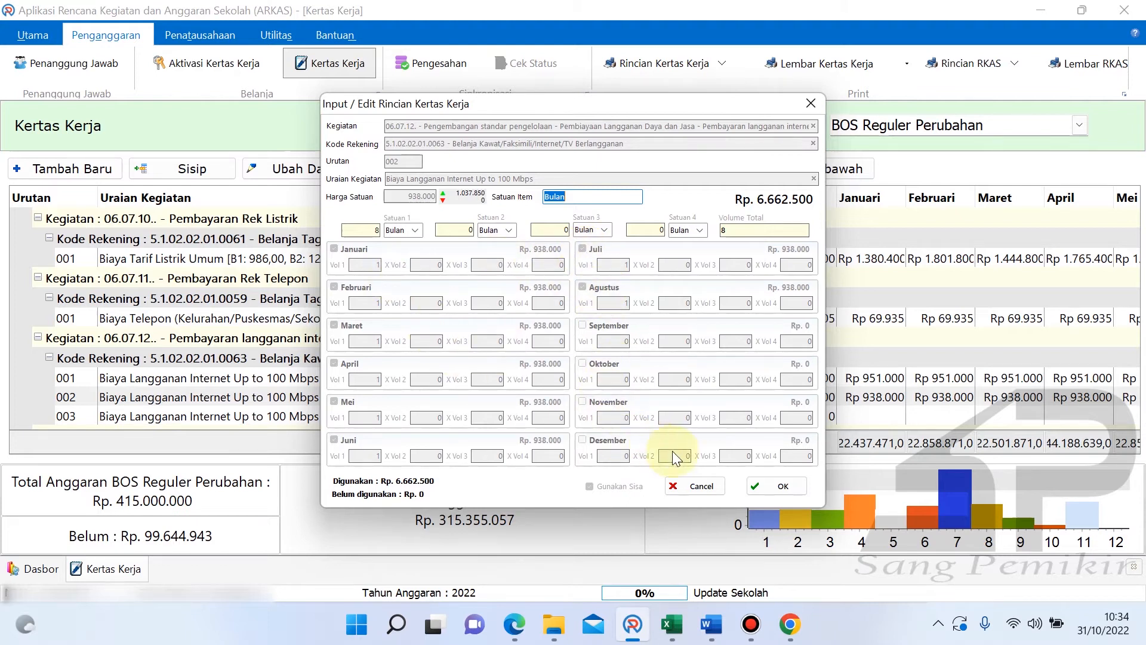
pyautogui.click(699, 485)
# - Examine item 002's monthly amounts through Desember and compare its unit price with the second September internet cost in Excel
pyautogui.moveTo(724, 449); pyautogui.dragTo(1099, 401)
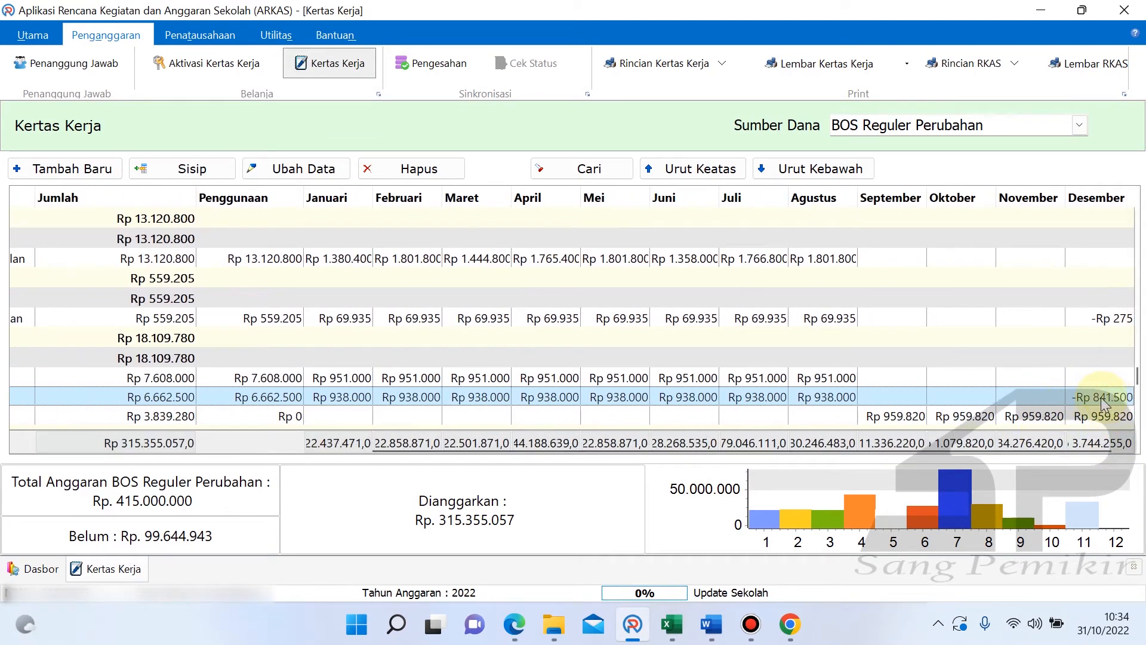
pyautogui.moveTo(850, 449); pyautogui.dragTo(462, 467)
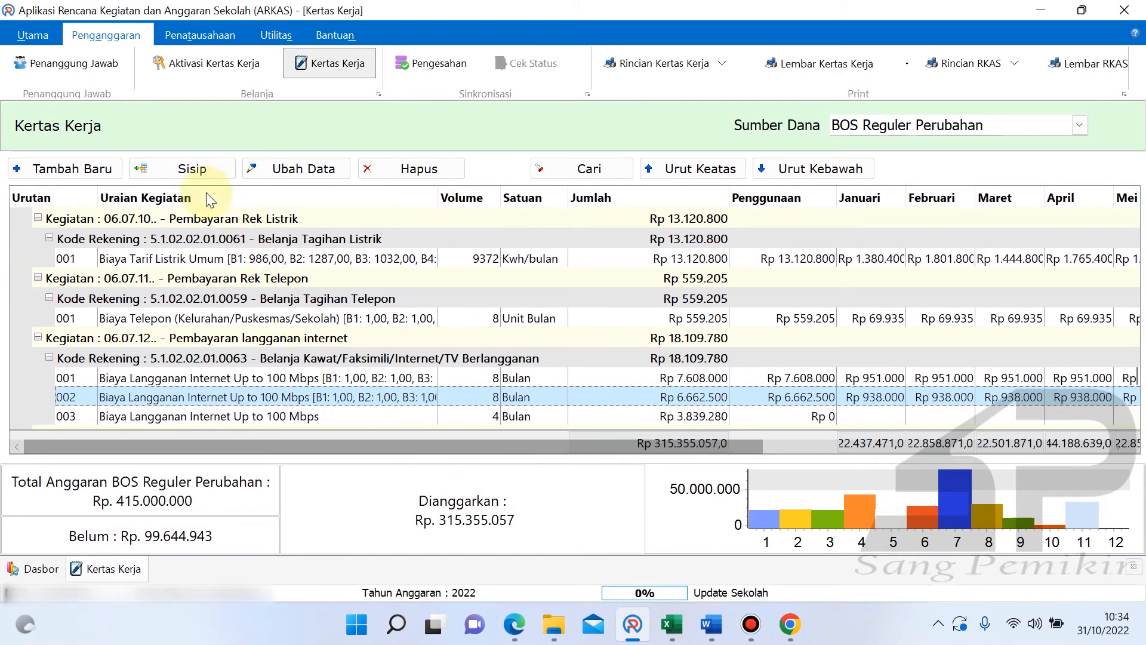
pyautogui.doubleClick(240, 399)
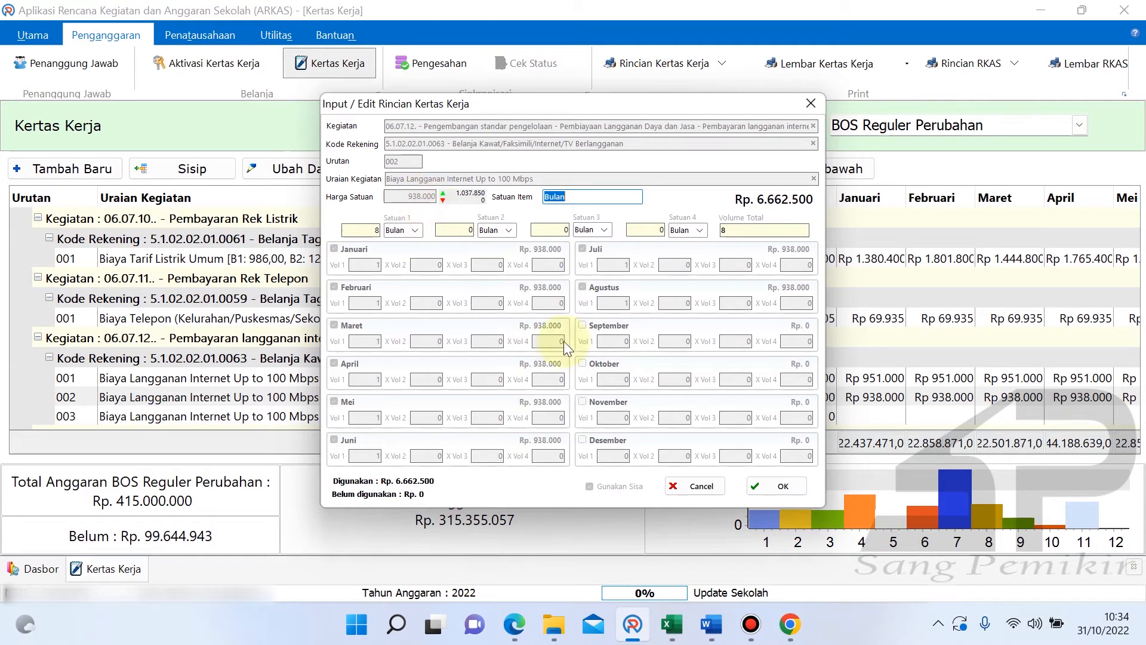
pyautogui.click(672, 624)
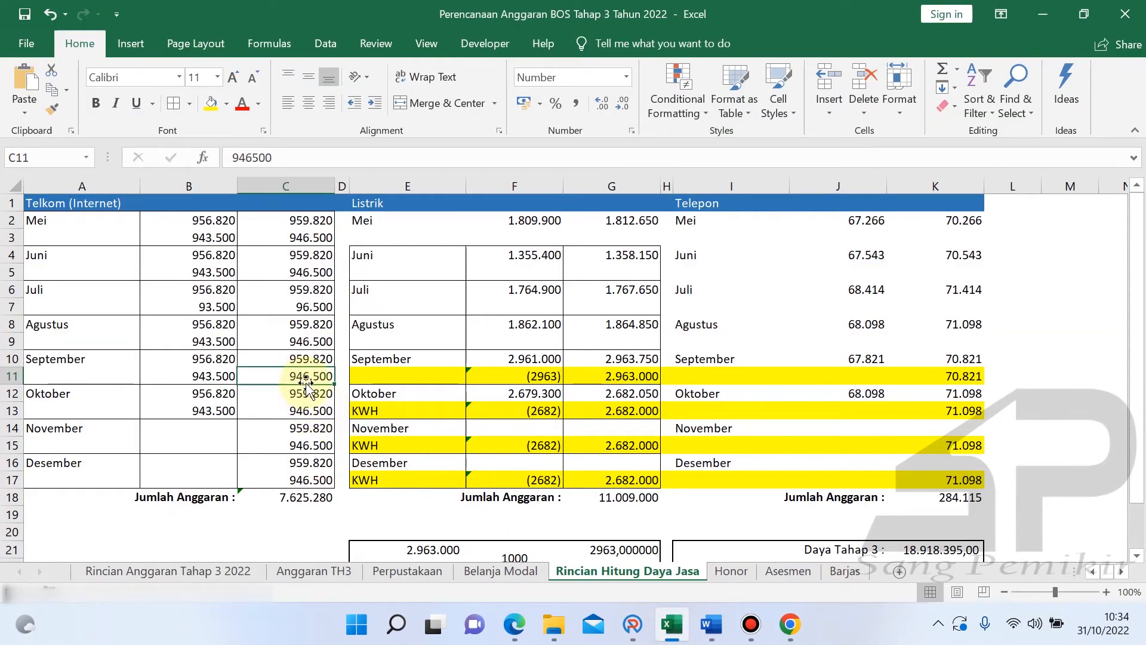
pyautogui.click(632, 624)
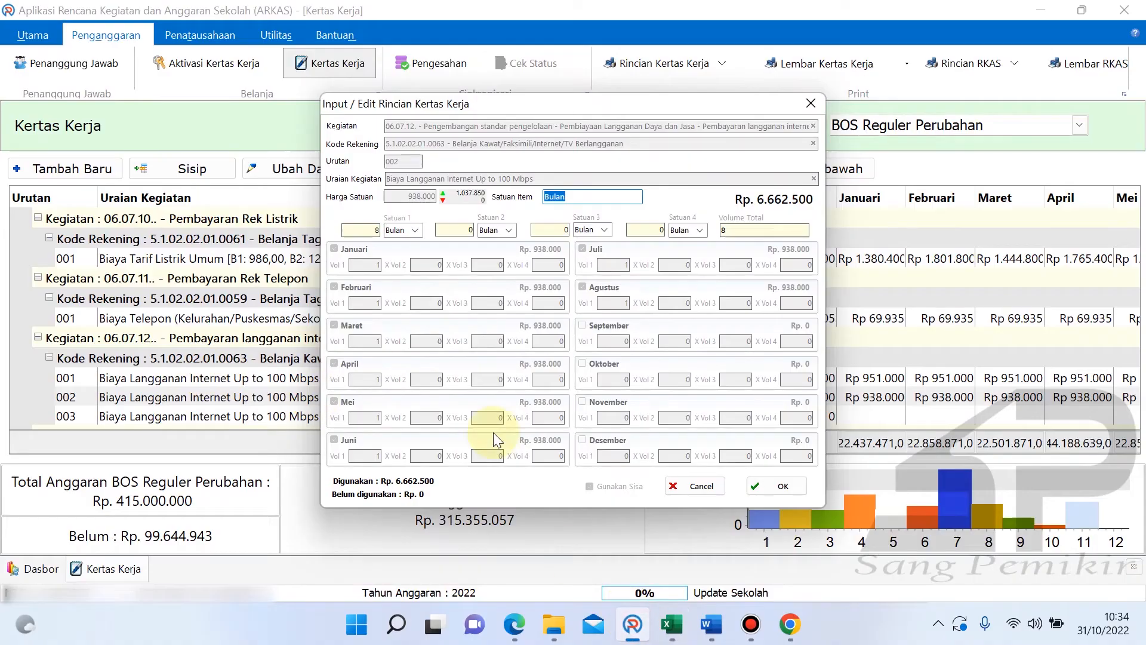
pyautogui.click(694, 485)
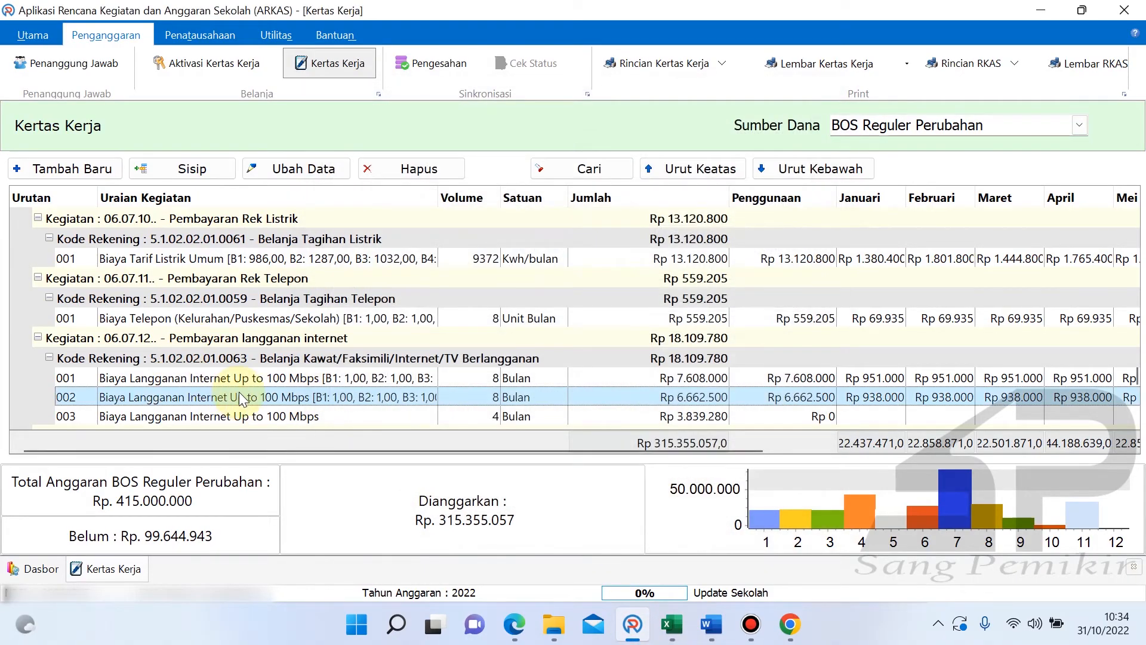
# - Insert another item under Pembayaran langganan internet after item 003, with Biaya Langganan Internet Up to 100 Mbps as its Uraian Kegiatan
pyautogui.scroll(-1, 238, 392)
pyautogui.click(238, 357)
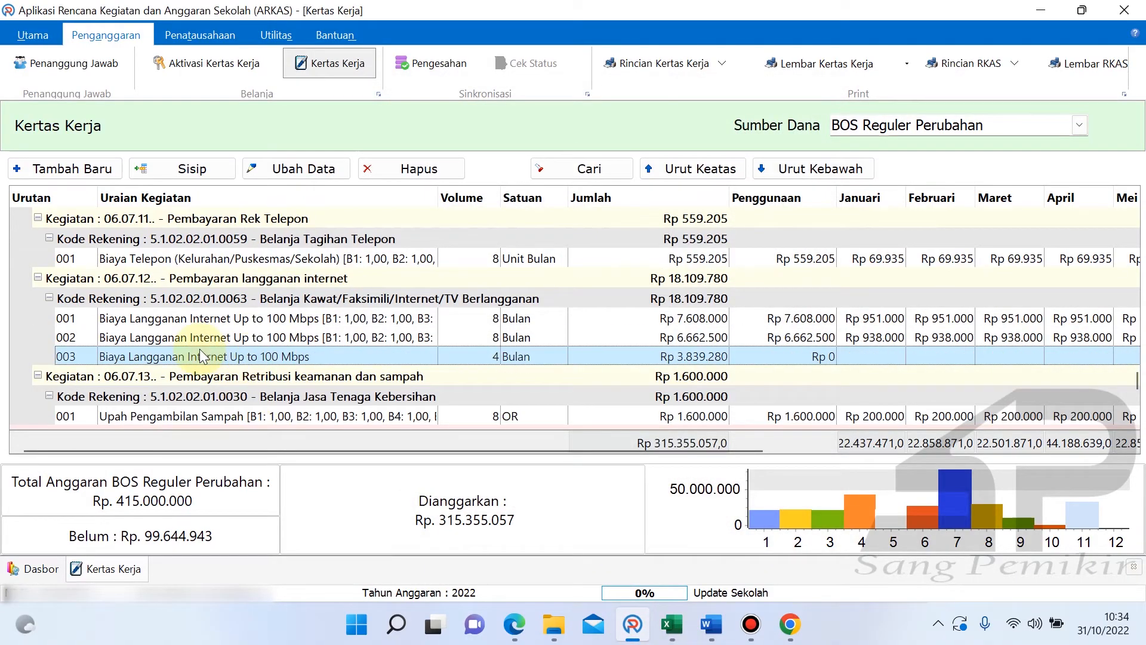
pyautogui.click(191, 173)
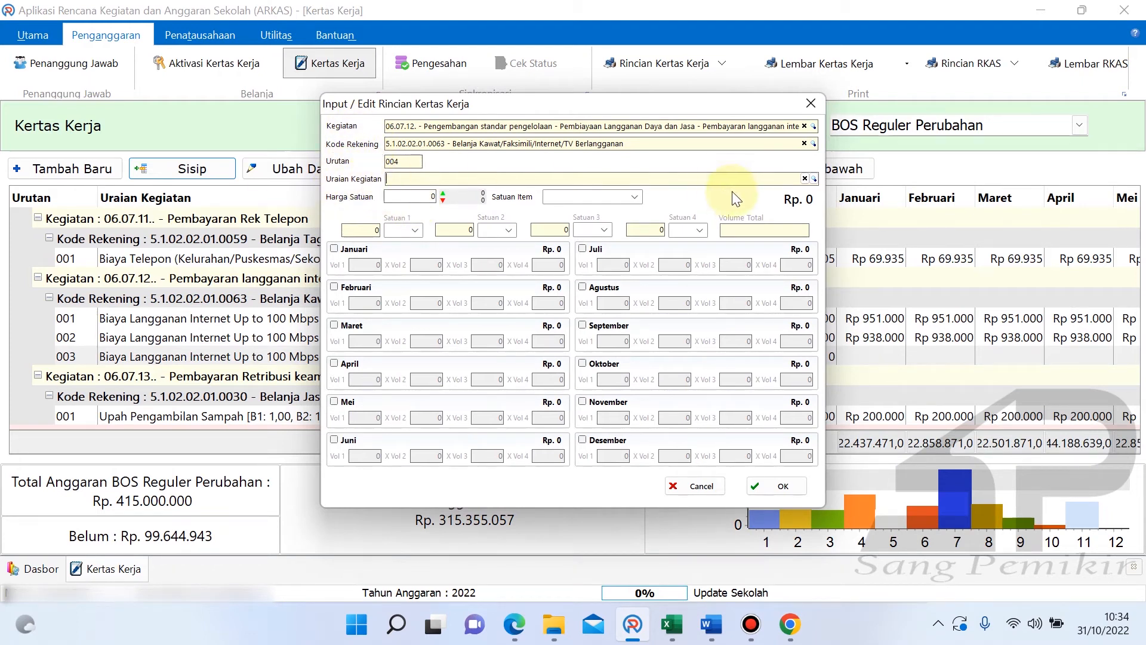
pyautogui.click(813, 178)
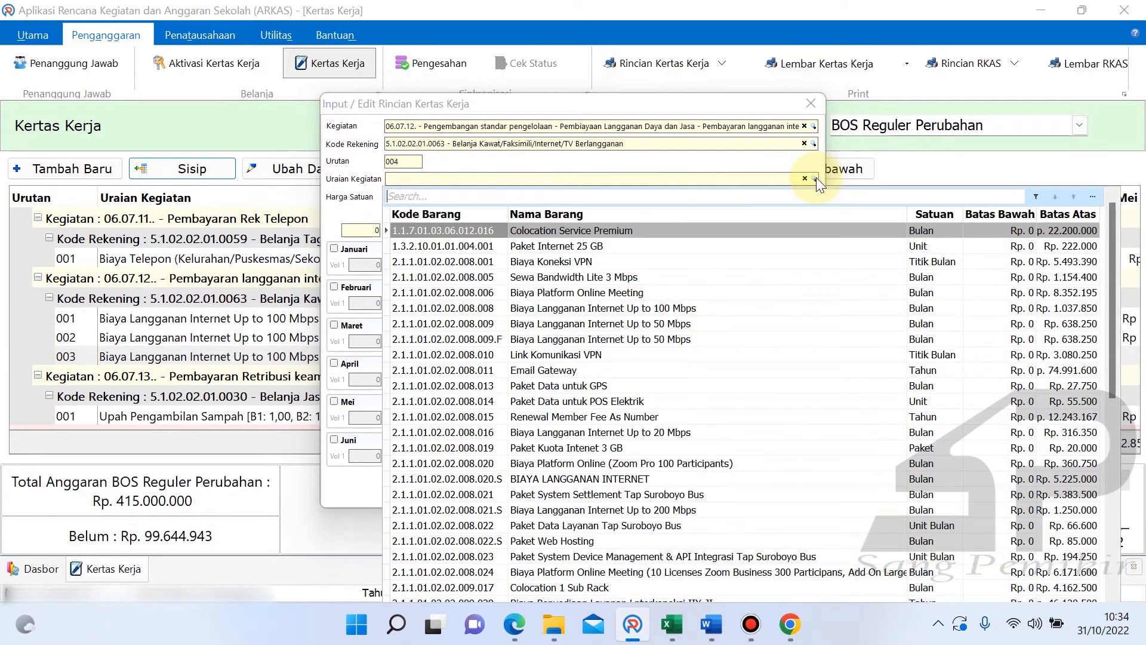
pyautogui.write('inter')
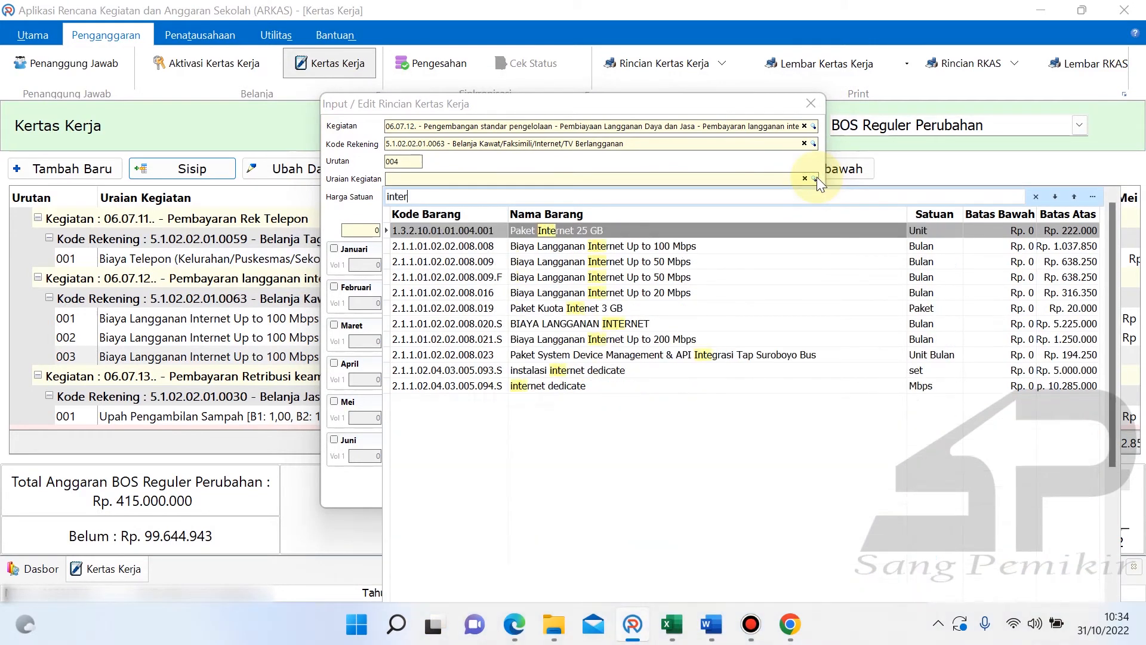
pyautogui.doubleClick(719, 246)
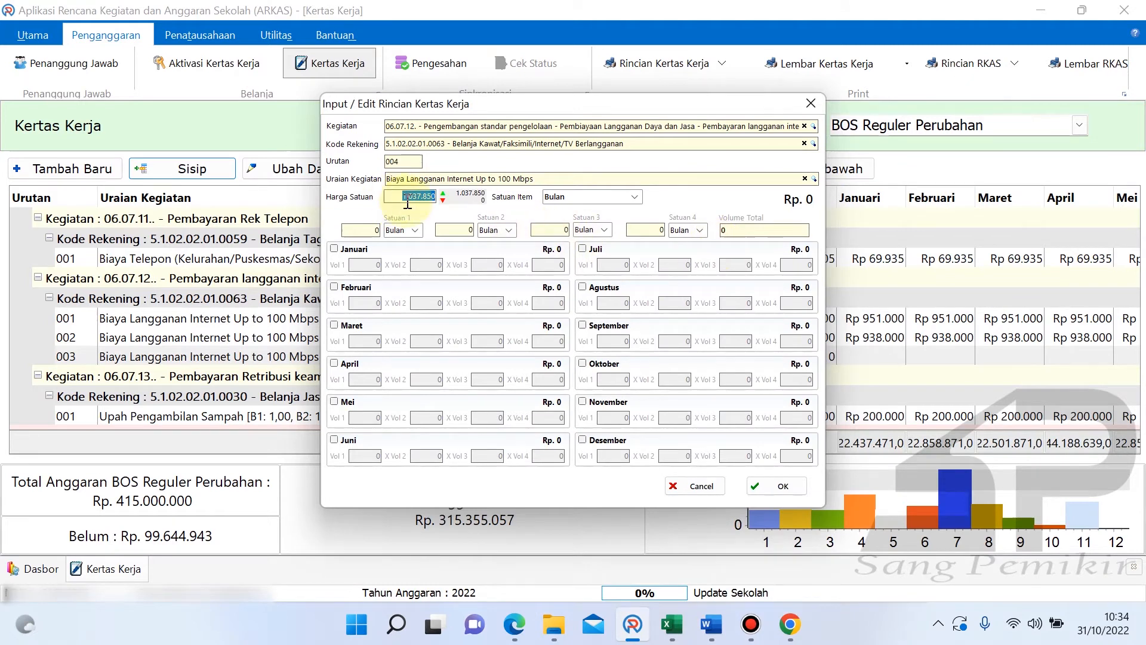
# - Set item 004's Harga Satuan to 946.500 from the Excel plan and enable September, Oktober, November and Desember
pyautogui.moveTo(680, 634)
pyautogui.click(686, 576)
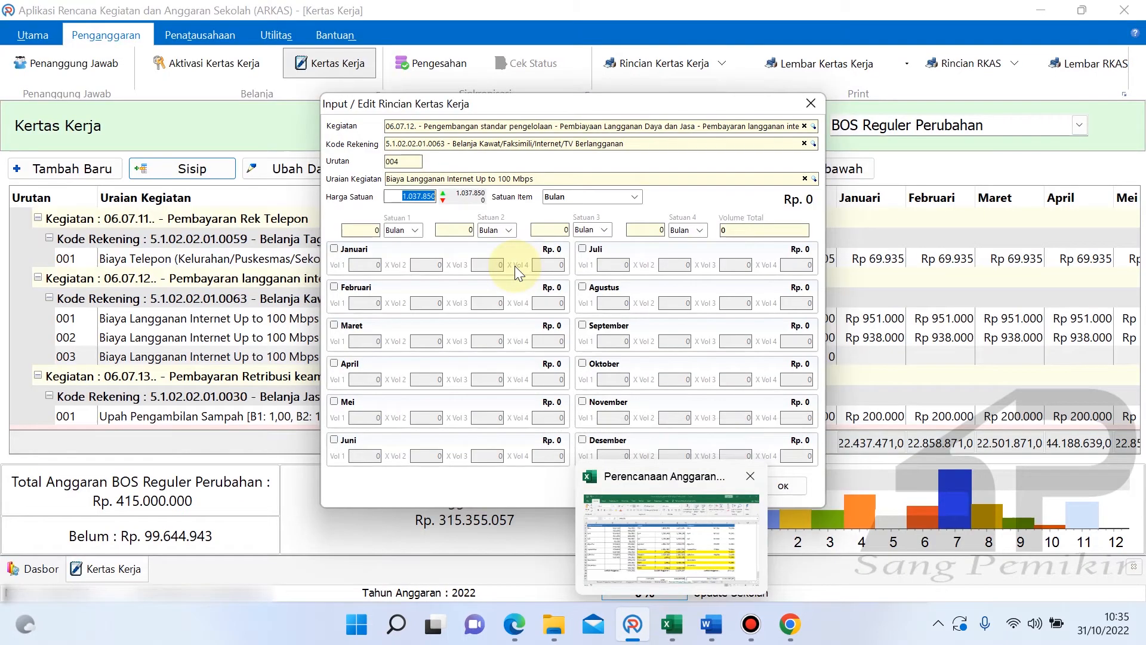
pyautogui.write('9')
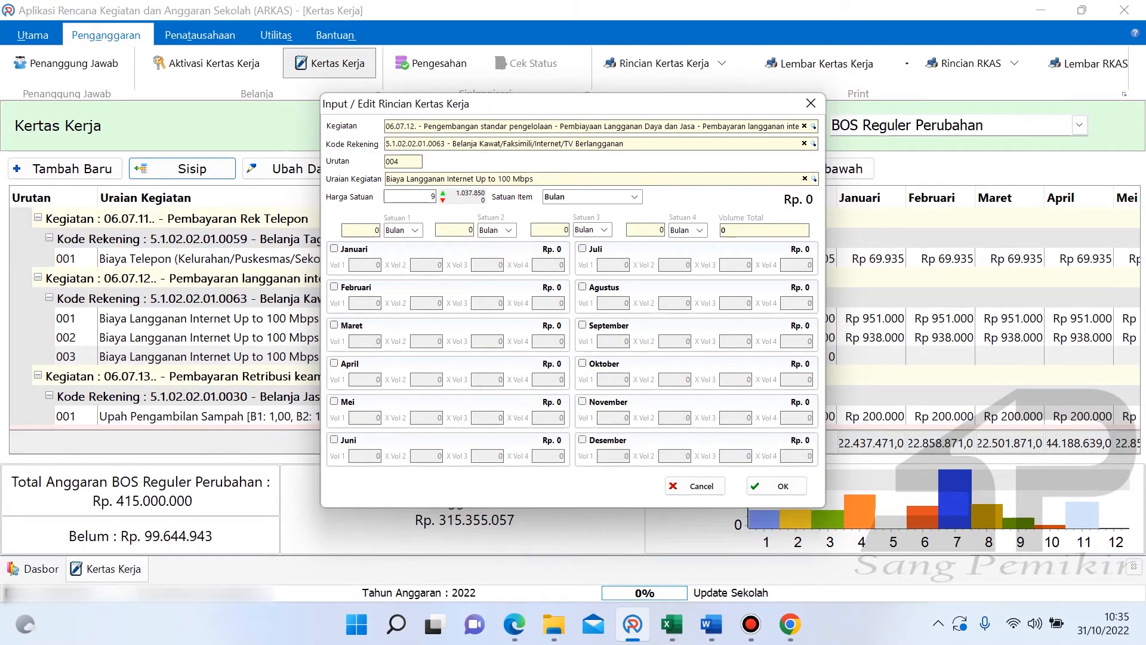
pyautogui.write('46500')
pyautogui.click(584, 327)
pyautogui.click(594, 365)
pyautogui.click(594, 401)
pyautogui.click(597, 440)
# - Give item 004 a Vol 1 quantity of 1 in each month from September to Desember and save it
pyautogui.click(625, 345)
pyautogui.write('1')
pyautogui.click(624, 380)
pyautogui.write('1')
pyautogui.click(624, 417)
pyautogui.write('1')
pyautogui.click(621, 460)
pyautogui.write('1')
pyautogui.click(663, 456)
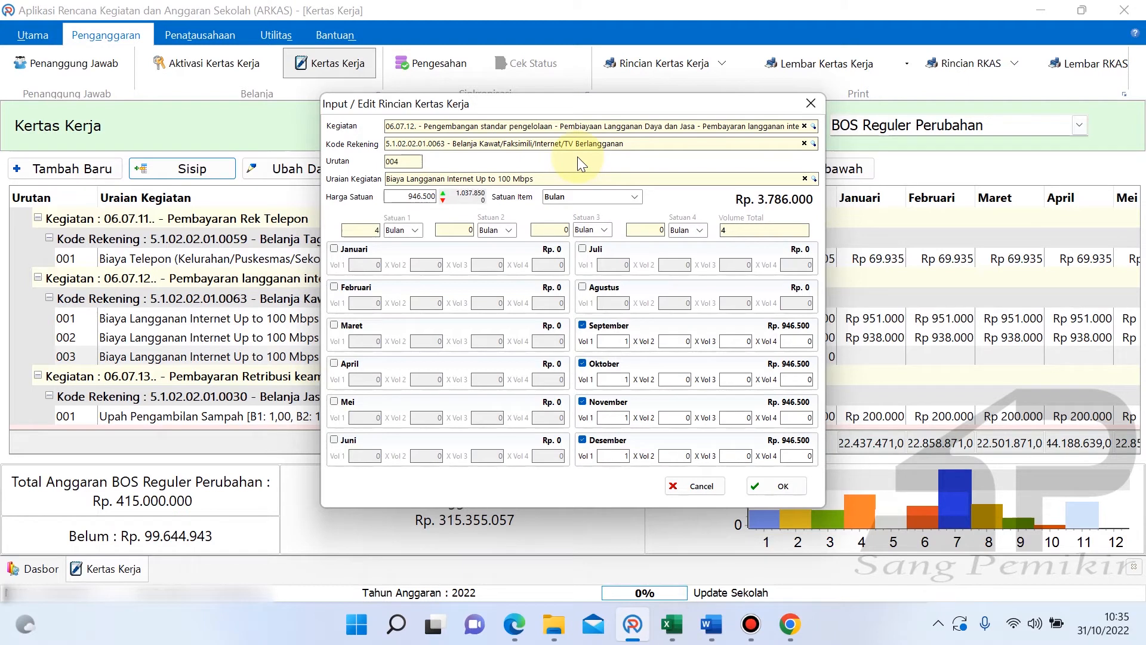
pyautogui.click(782, 485)
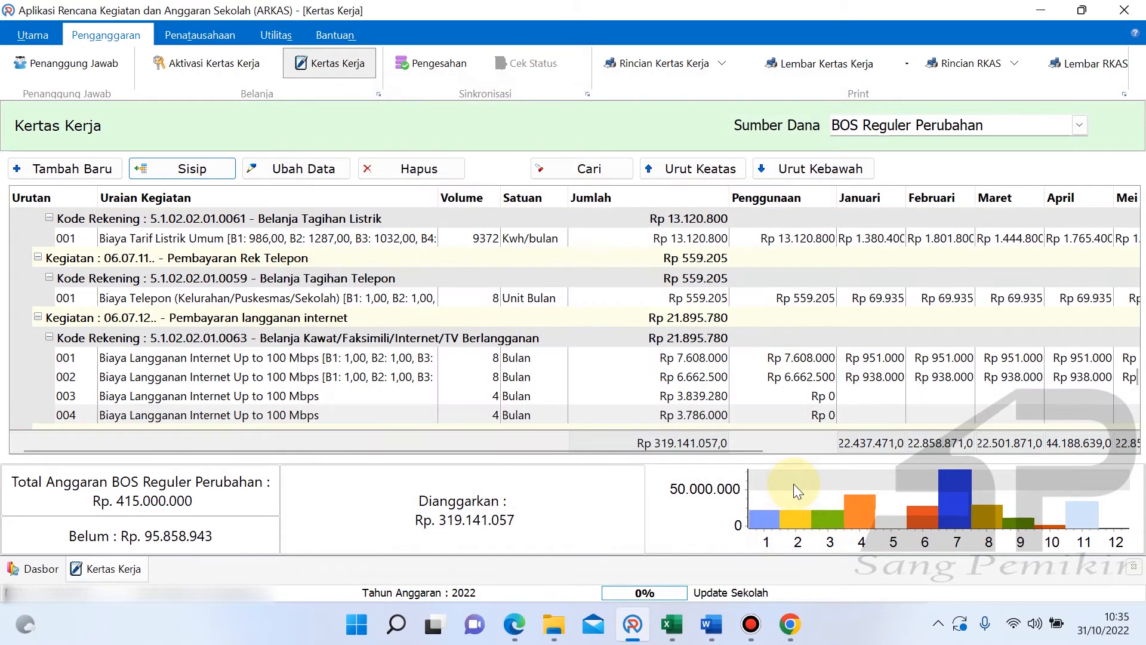
# - Start a new worksheet item with Kegiatan 06.07.12 Pembayaran langganan internet and Kode Rekening 5.1.02.02.01.0063 Belanja Kawat/Faksimili/Internet/TV Berlangganan
pyautogui.click(317, 397)
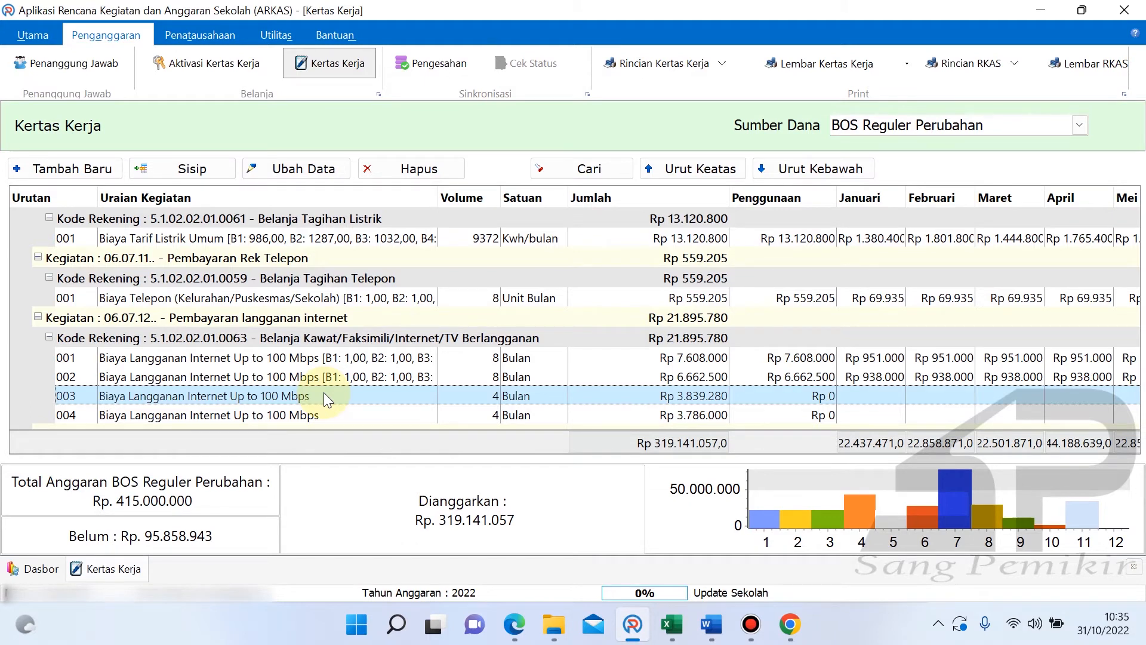
pyautogui.click(67, 170)
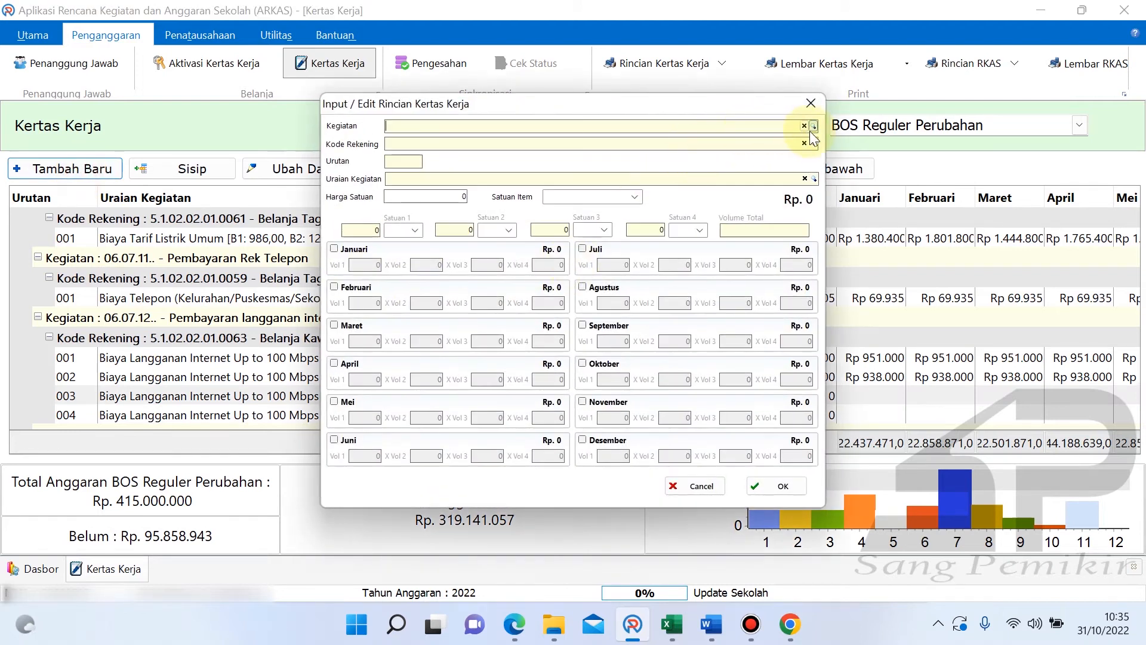
pyautogui.click(813, 127)
pyautogui.write('inter')
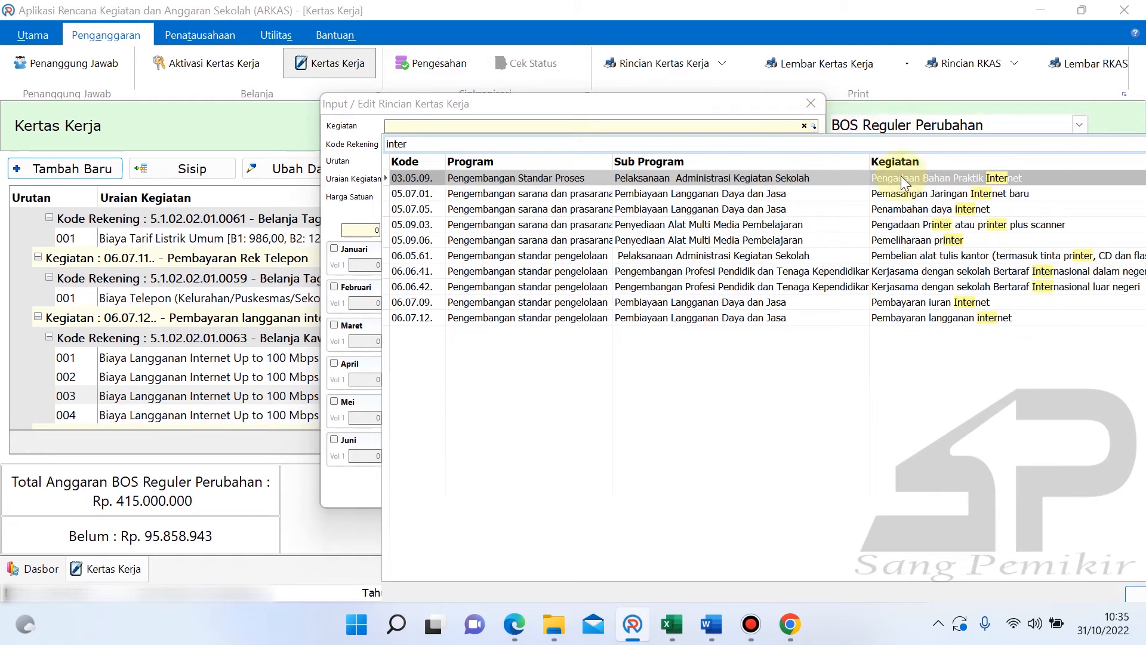
pyautogui.click(1001, 303)
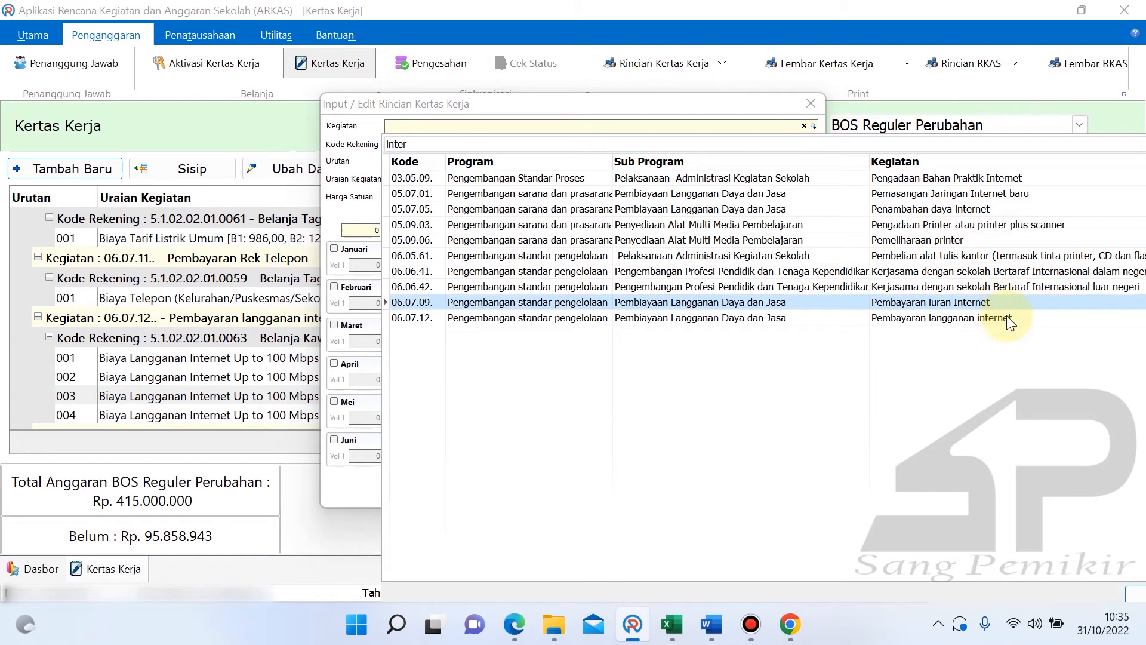
pyautogui.click(1008, 320)
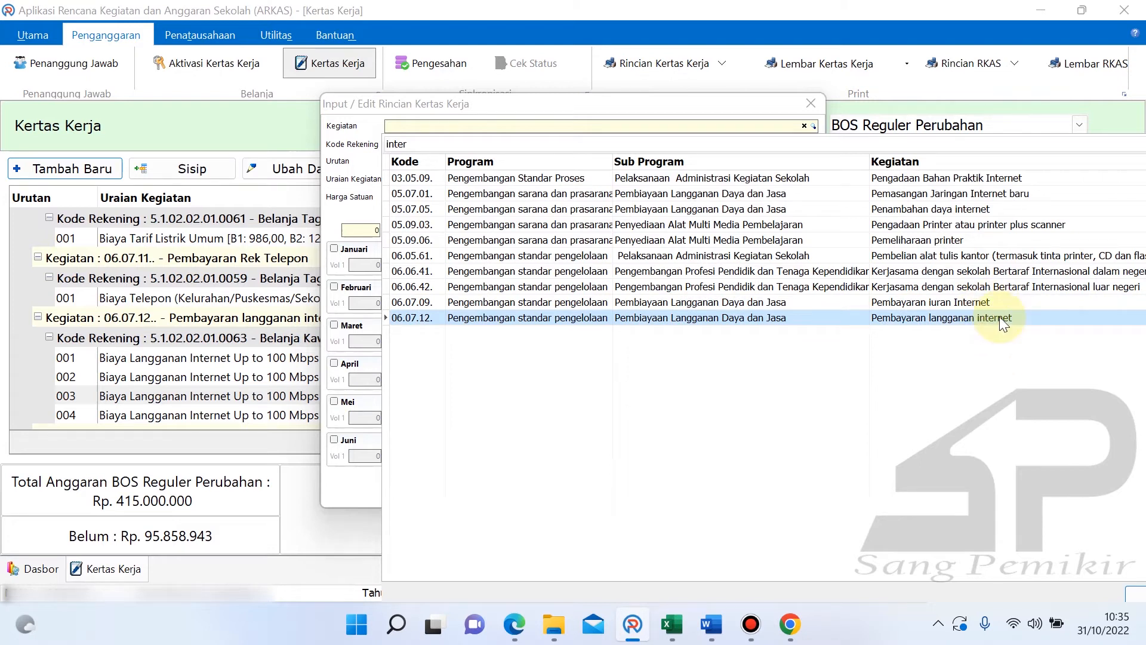
pyautogui.click(999, 316)
pyautogui.click(815, 144)
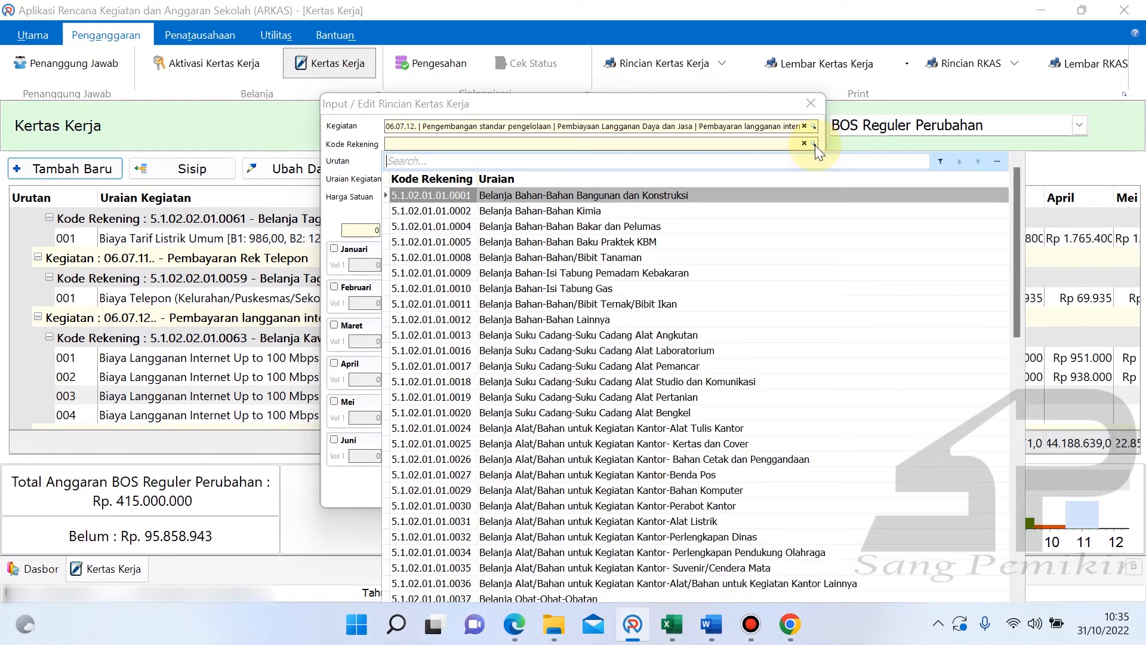
pyautogui.write('inter')
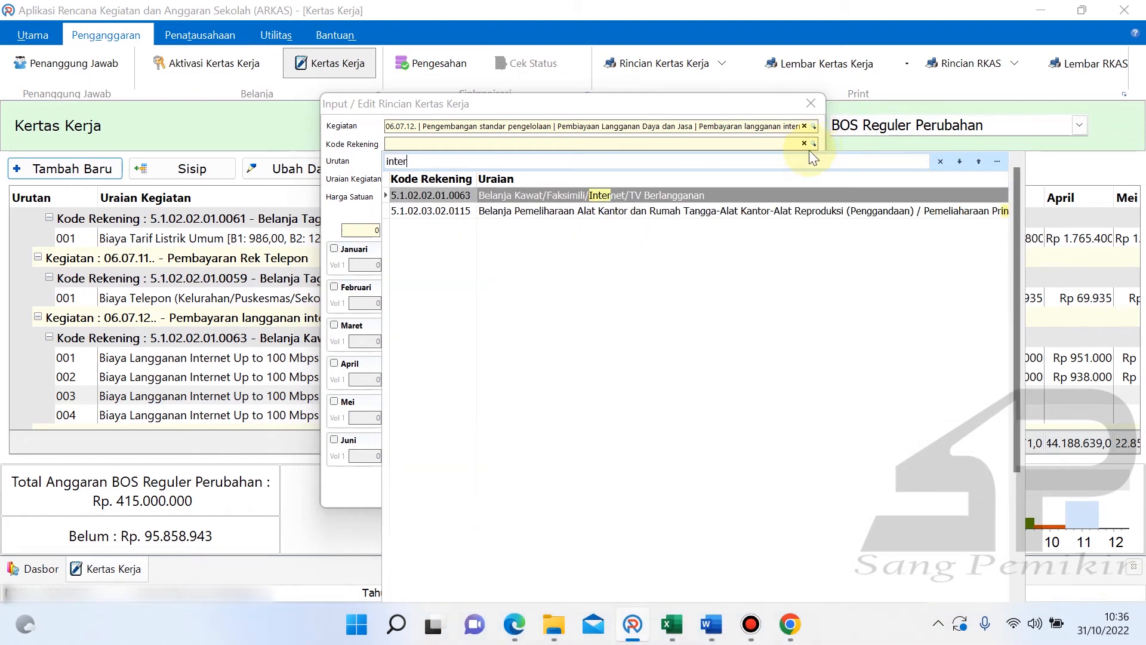
pyautogui.click(617, 195)
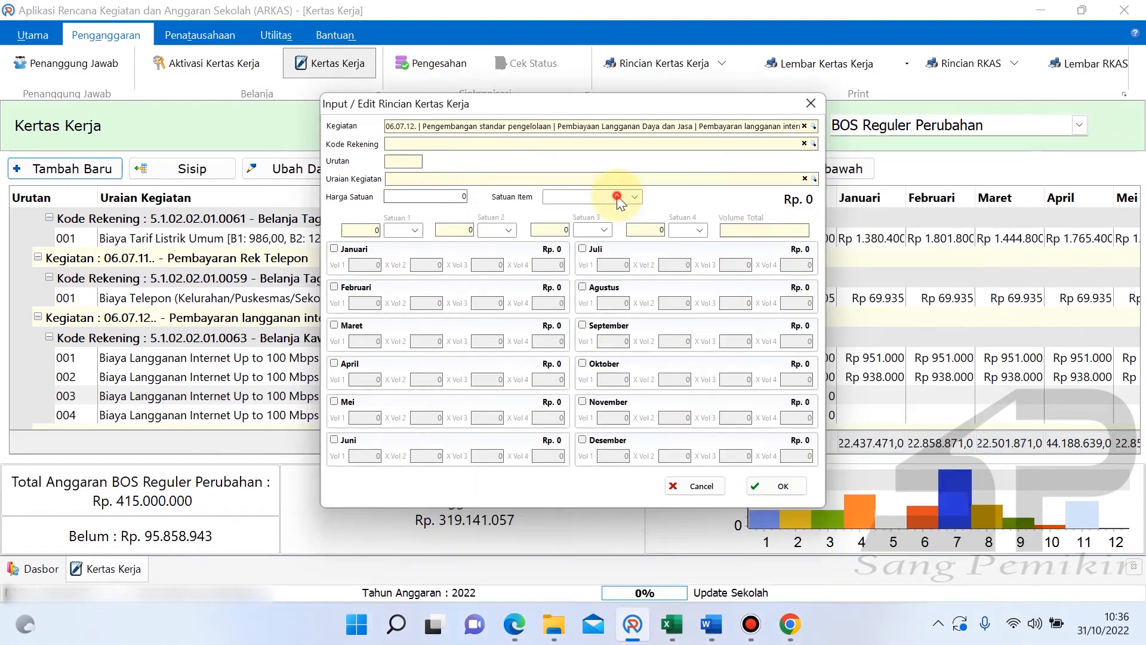
# - Search the Uraian Kegiatan choices for "inter", compare the internet packages and their Batas Atas prices, and close without choosing one
pyautogui.click(814, 178)
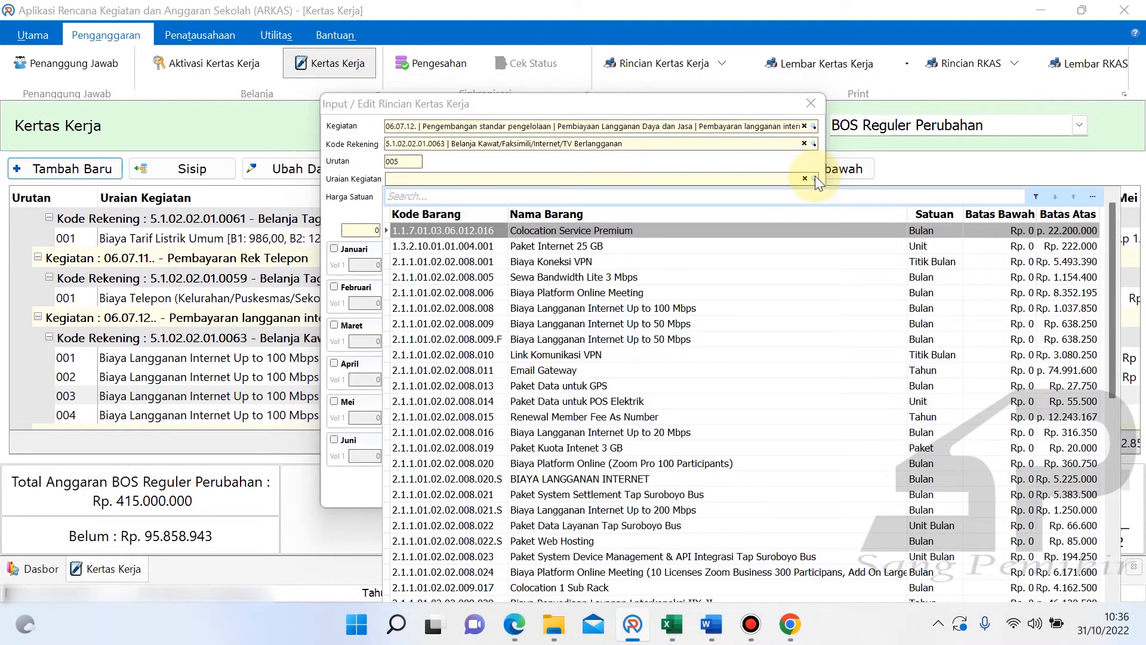
pyautogui.write('inter')
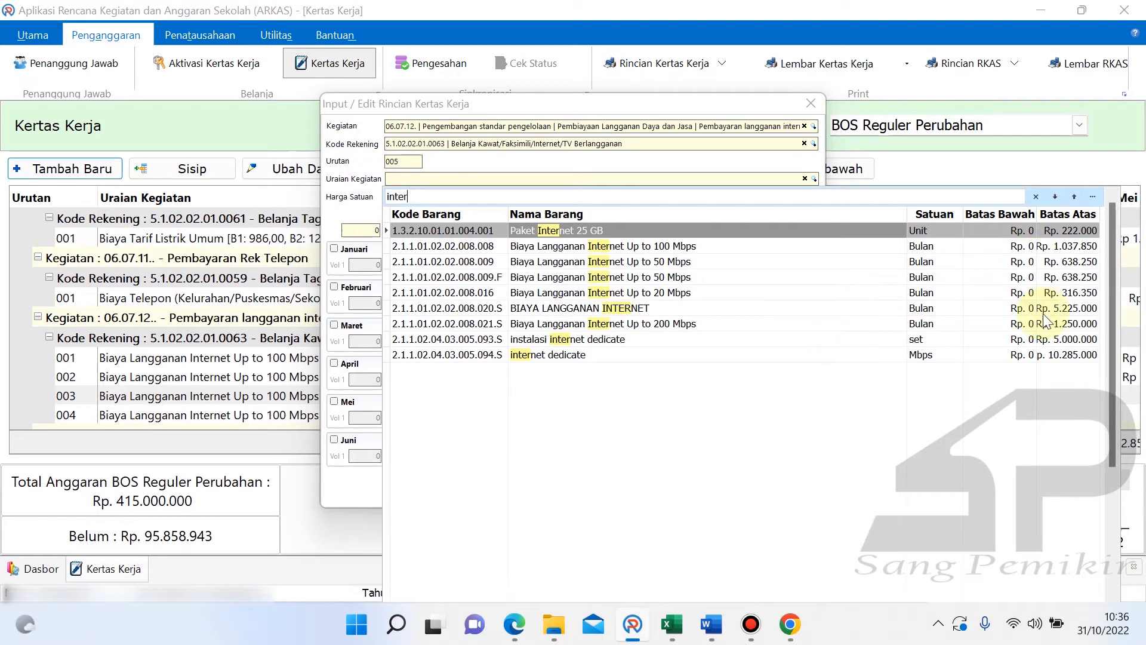
pyautogui.click(1069, 248)
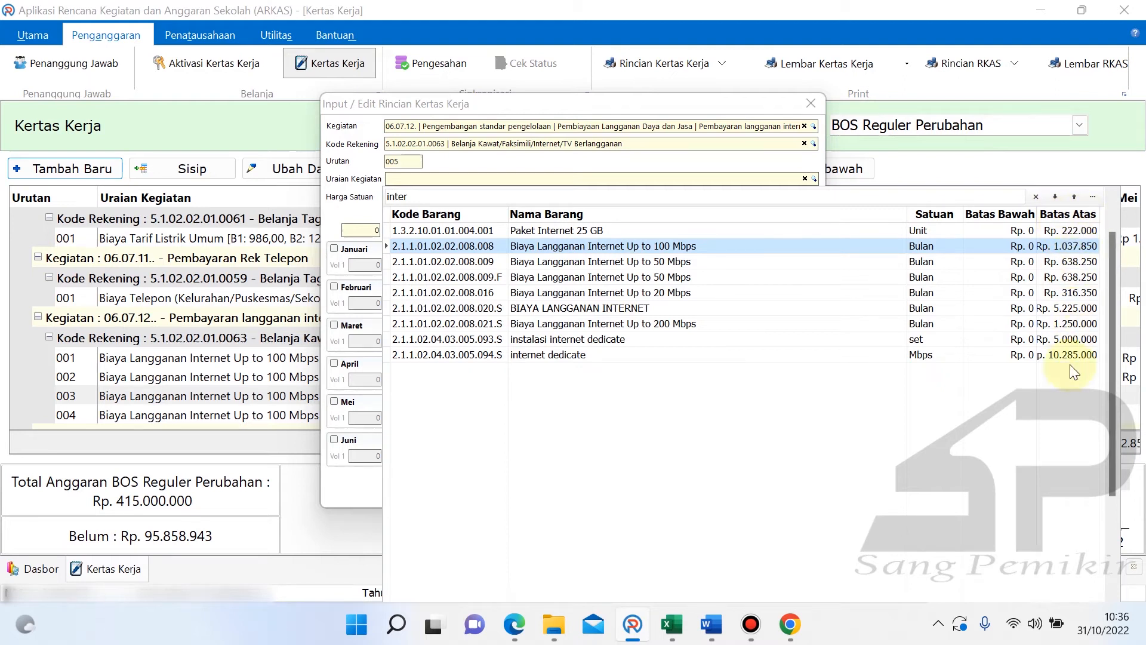
pyautogui.click(586, 307)
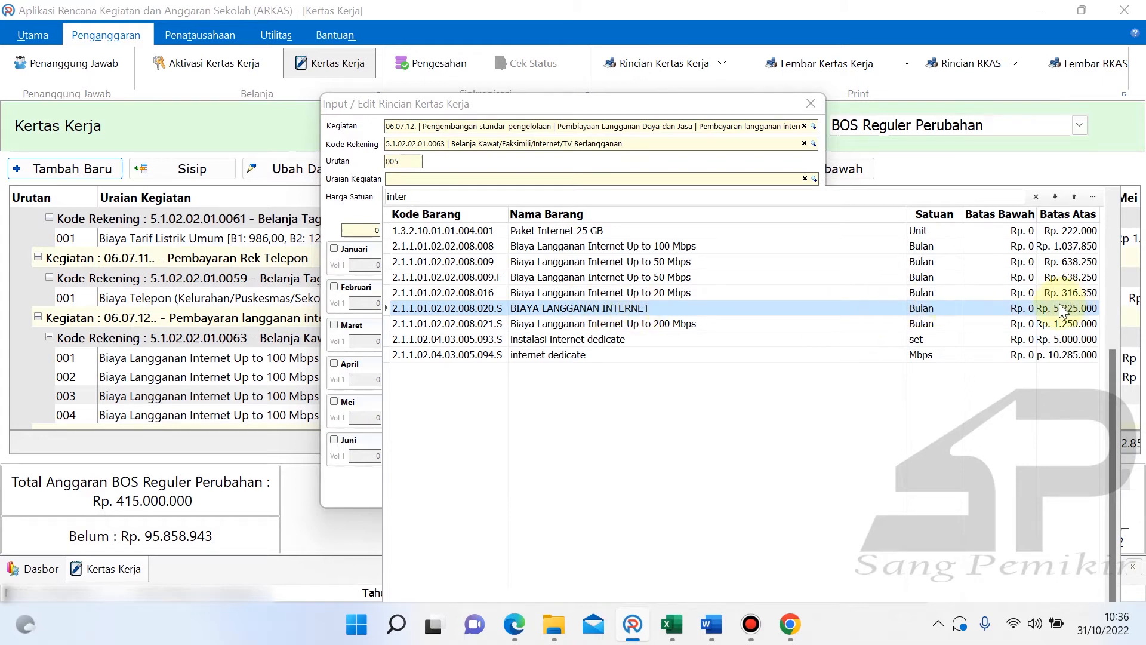
pyautogui.click(667, 292)
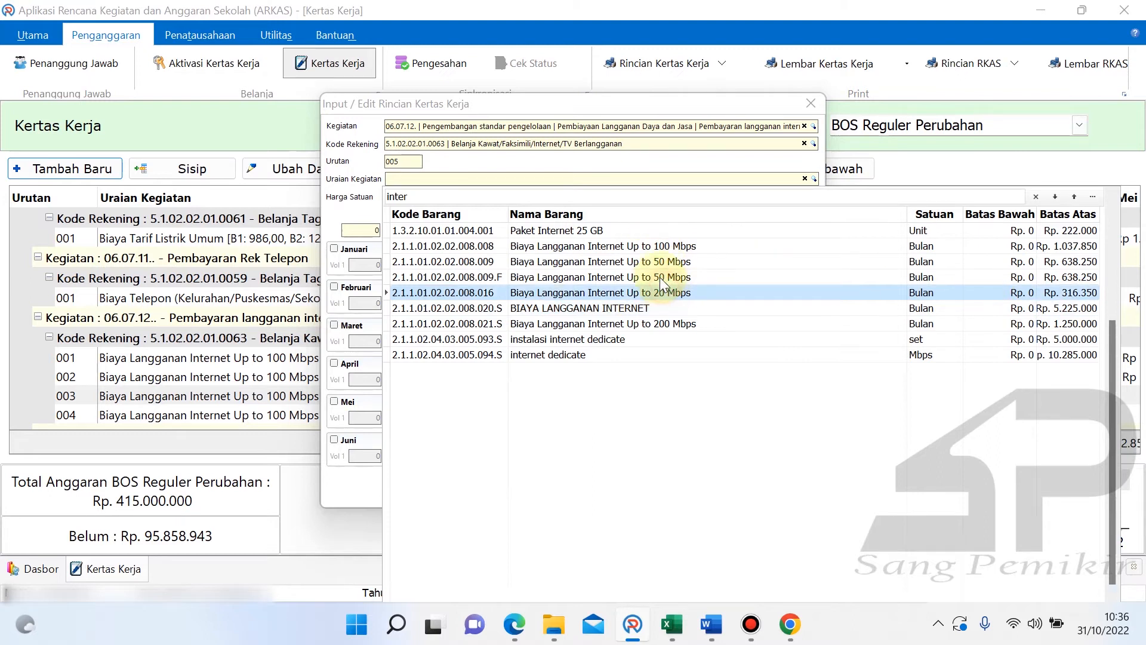
pyautogui.click(660, 277)
pyautogui.click(665, 261)
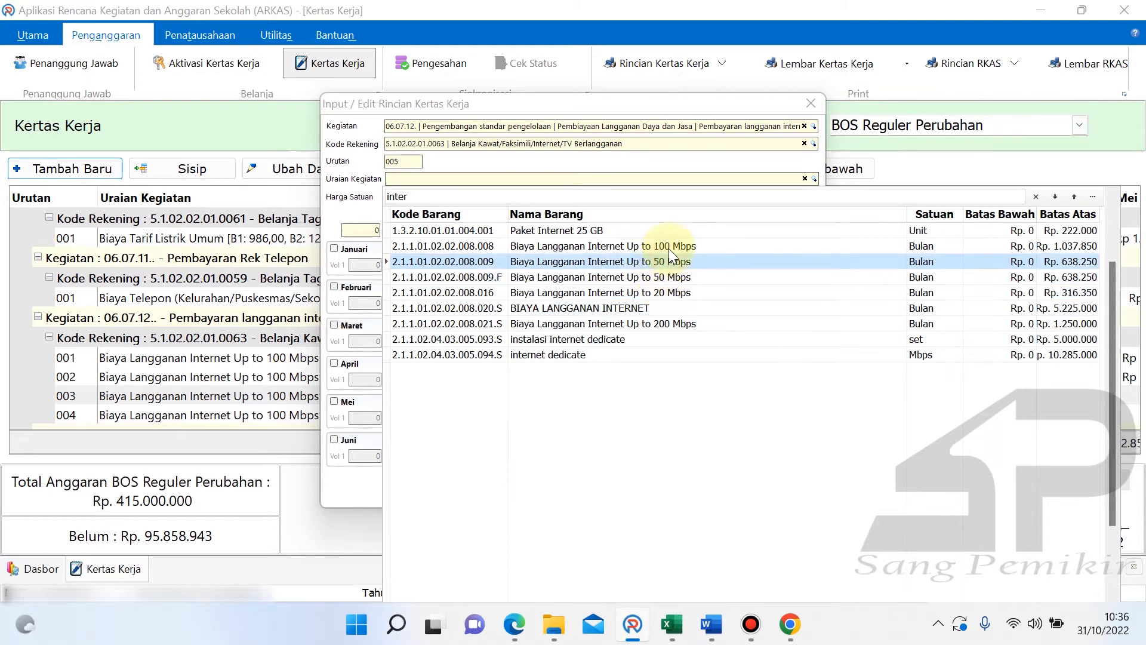
pyautogui.click(670, 246)
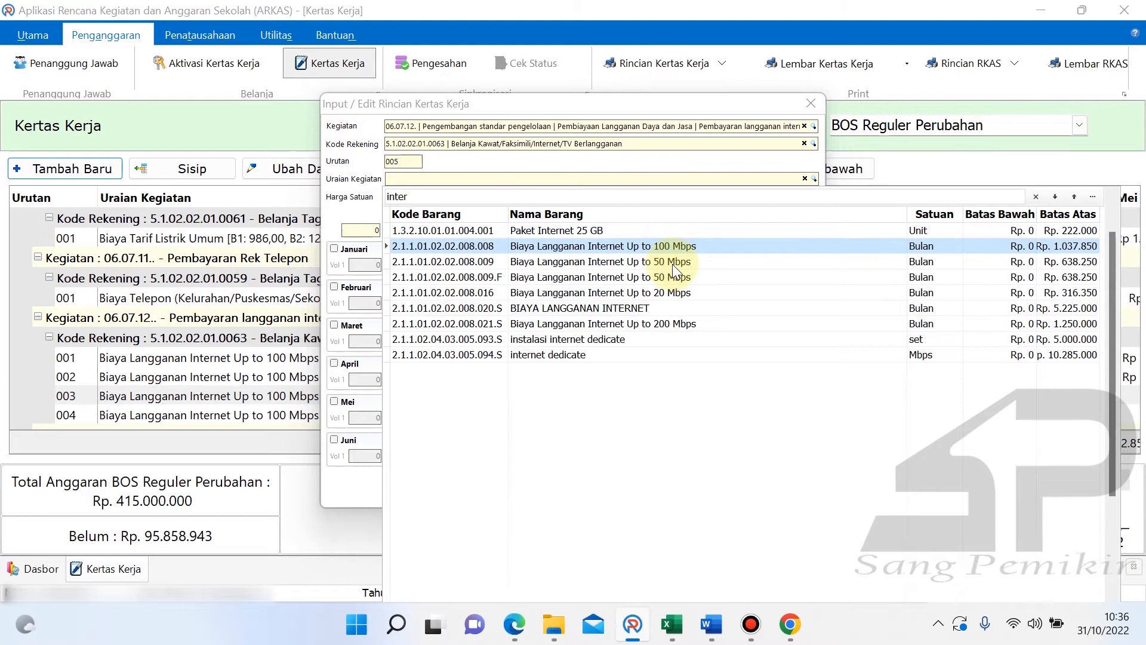
pyautogui.press('Escape')
# - Search the Kode Rekening choices for "wi" and "inter", select the printer maintenance code 5.1.02.03.02.0115, and check its available Uraian Kegiatan items
pyautogui.click(812, 145)
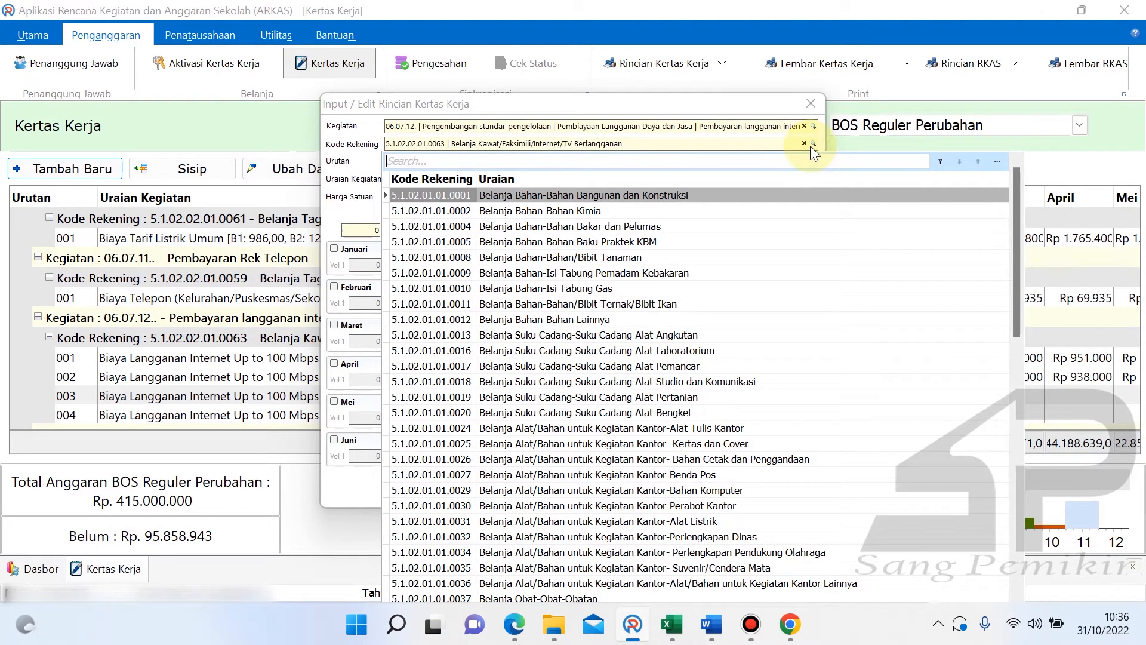
pyautogui.write('wif')
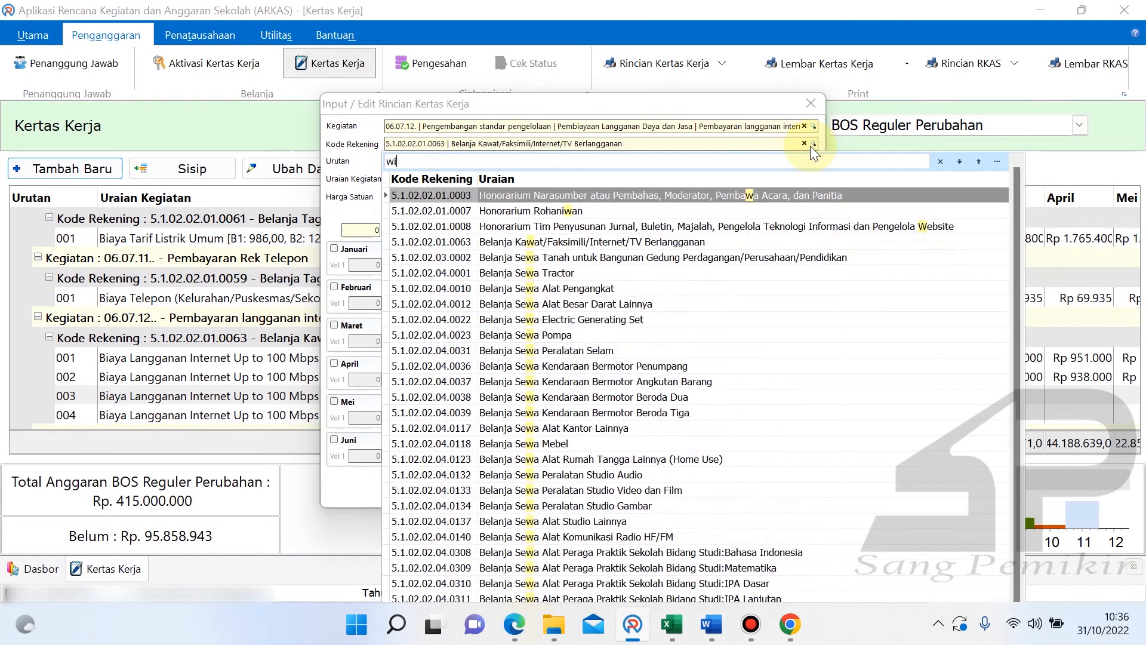
pyautogui.press('BackSpace')
pyautogui.press('BackSpace')
pyautogui.press('BackSpace')
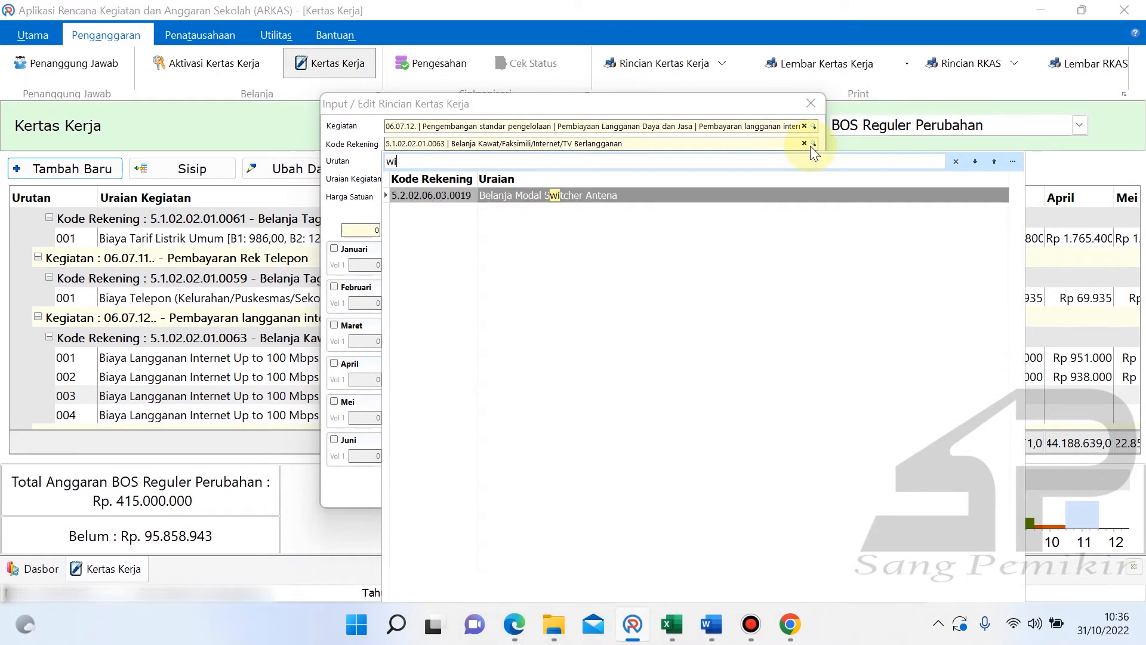
pyautogui.write('inter')
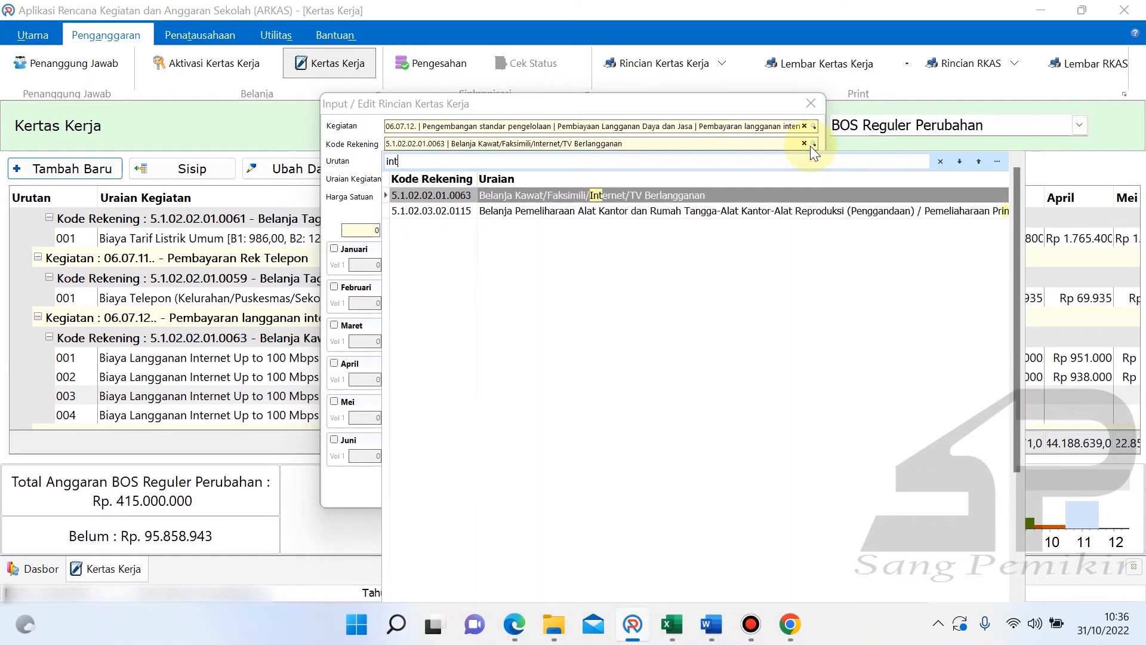
pyautogui.doubleClick(831, 213)
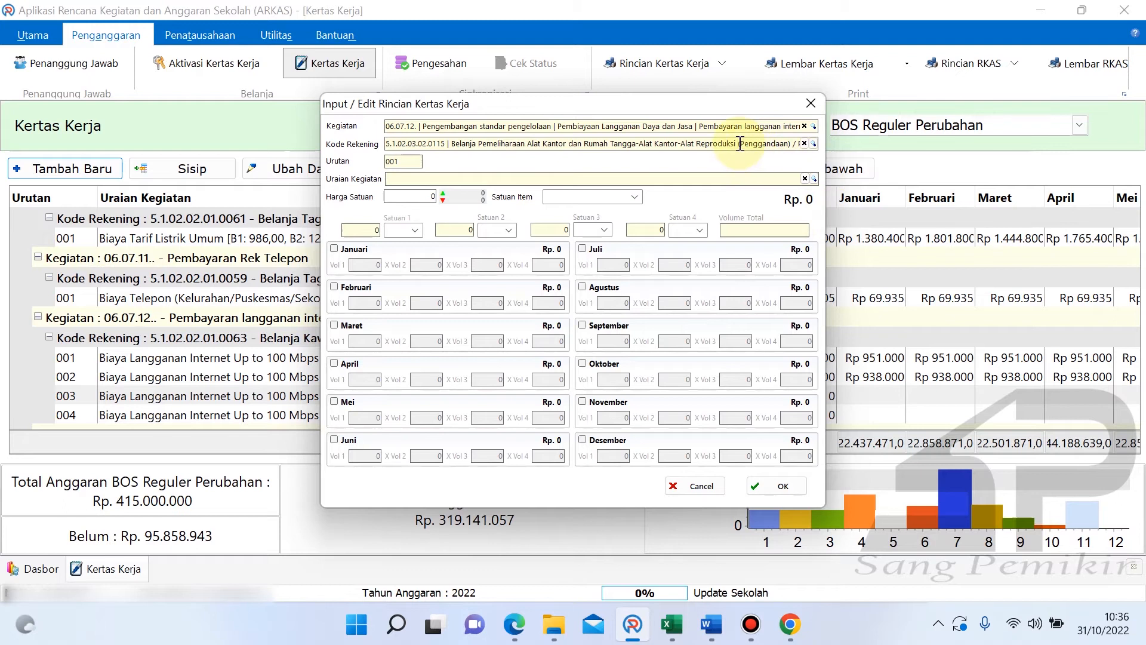
pyautogui.click(814, 178)
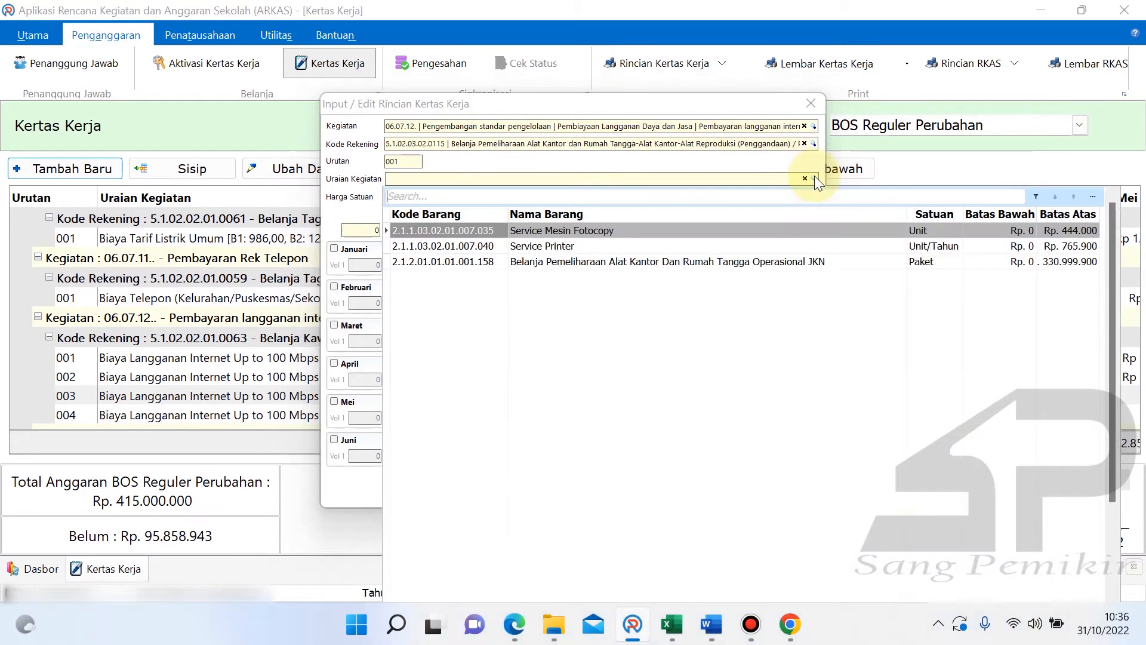
pyautogui.click(815, 177)
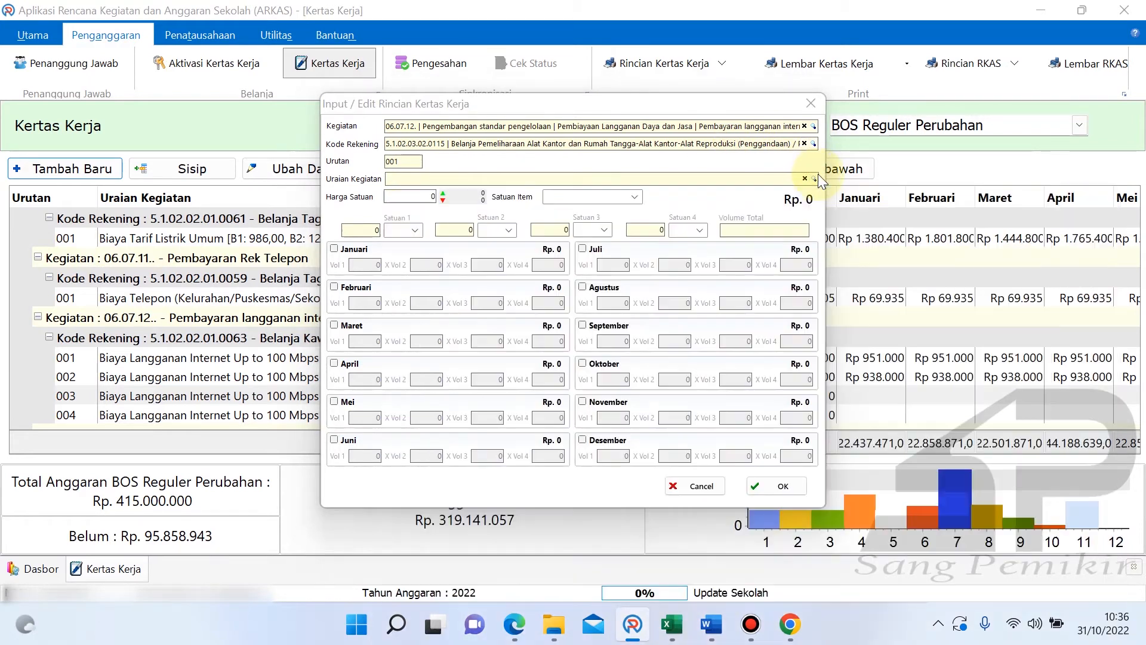
# - Set the new item's Kegiatan to 06.07.09 Pembayaran iuran Internet and its Kode Rekening to 5.1.02.02.01.0063 Belanja Kawat/Faksimili/Internet/TV Berlangganan
pyautogui.click(816, 142)
pyautogui.click(815, 142)
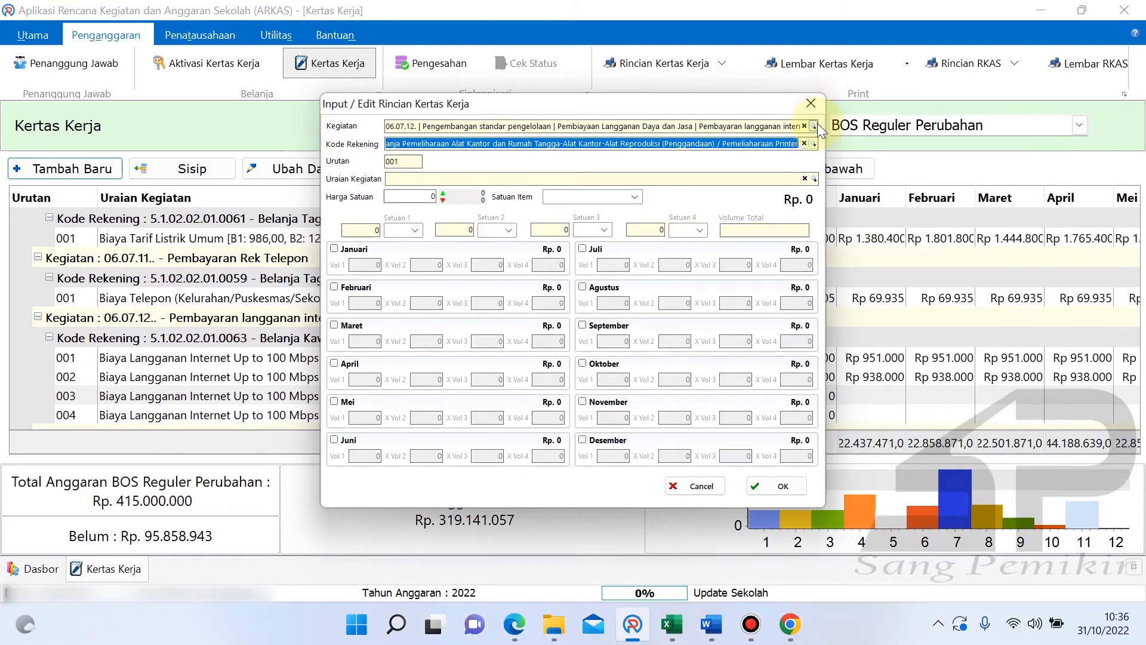
pyautogui.click(815, 126)
pyautogui.write('inter')
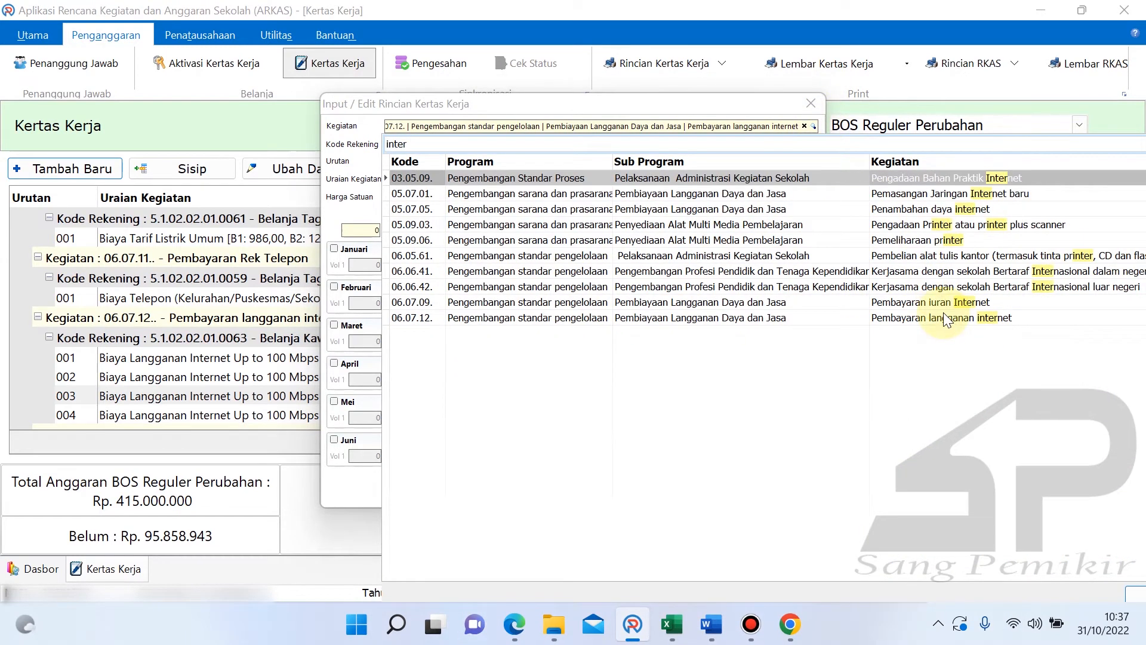
pyautogui.click(970, 305)
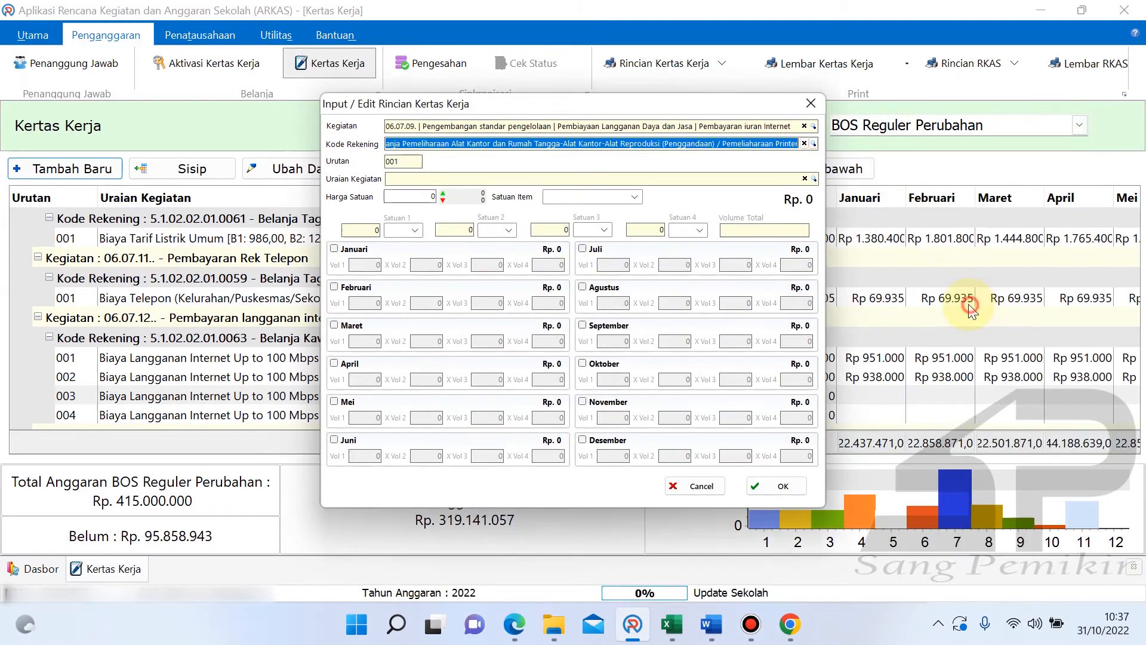
pyautogui.click(812, 144)
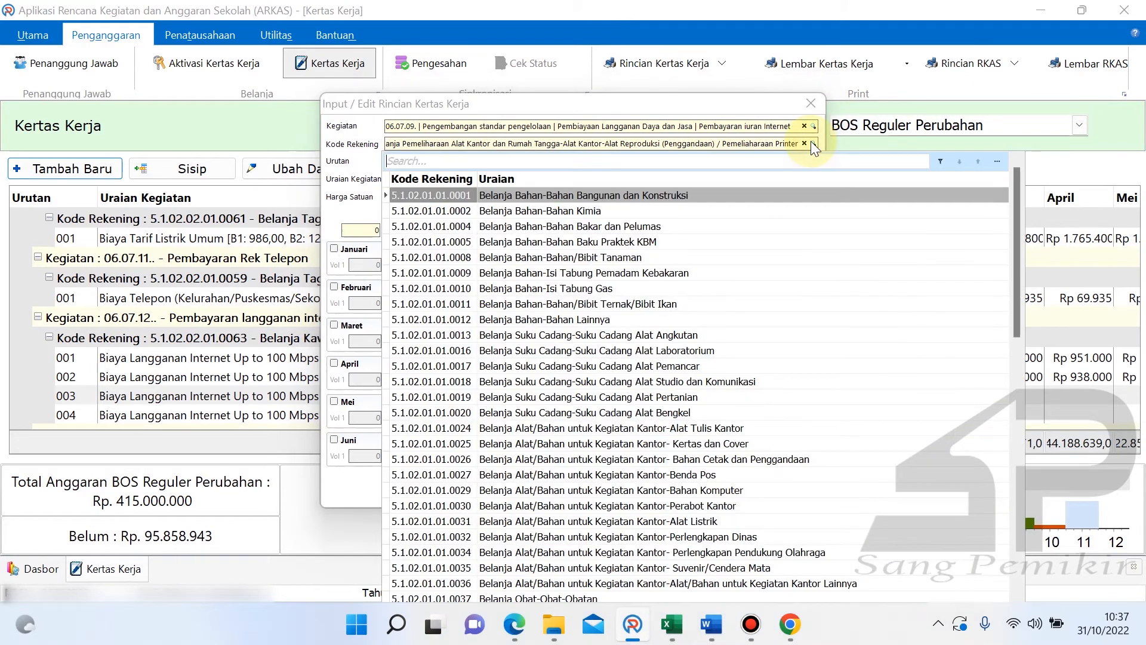
pyautogui.write('inter')
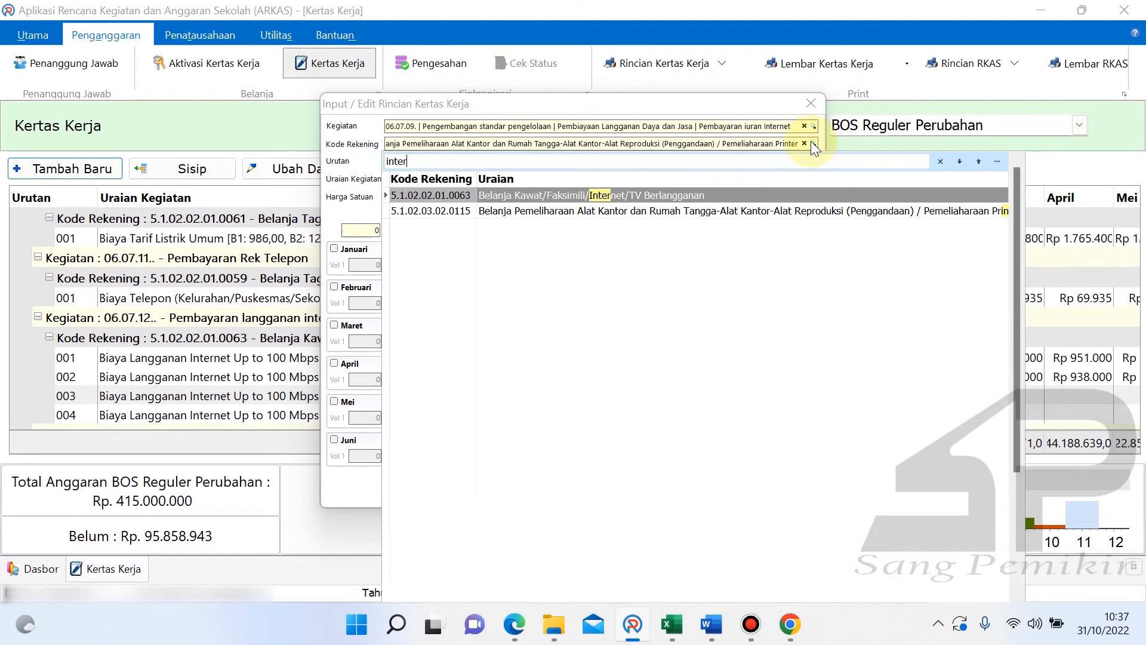
pyautogui.click(790, 190)
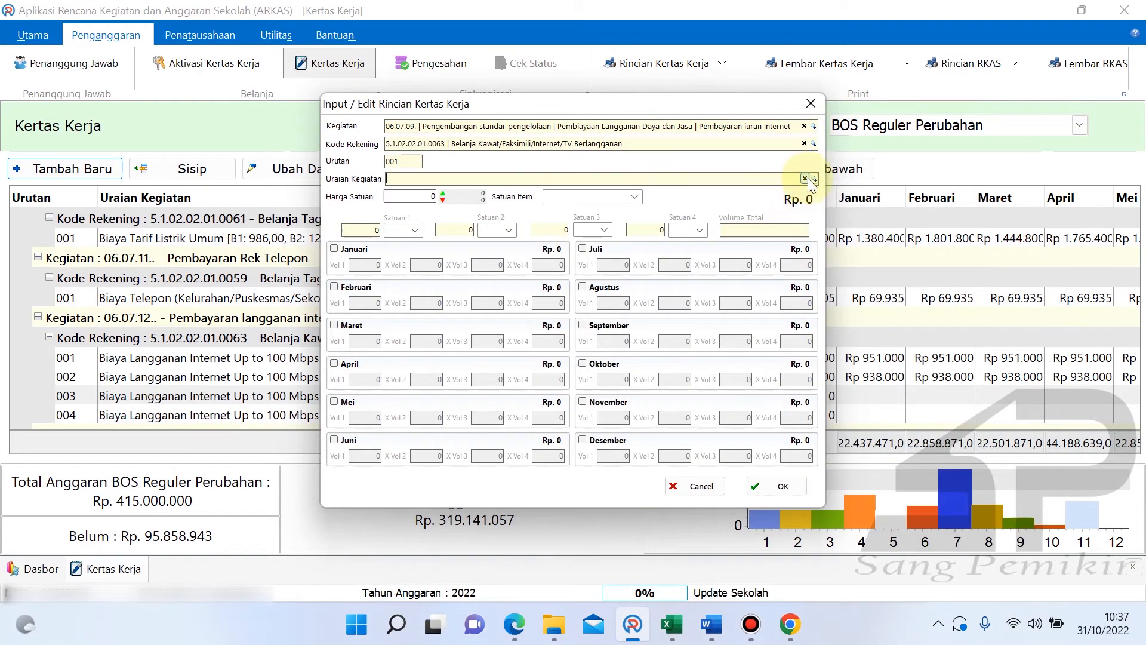
# - Browse the available Uraian Kegiatan items and their Batas Atas prices, and cancel the new item without choosing one
pyautogui.click(813, 179)
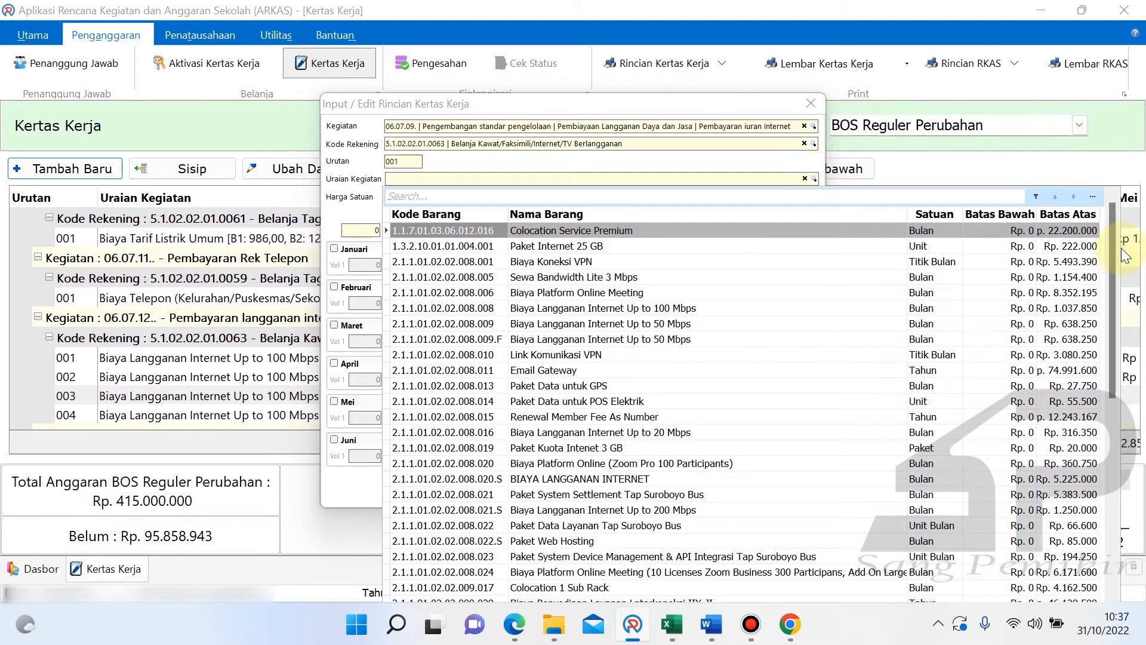
pyautogui.moveTo(1113, 247)
pyautogui.mouseDown()
pyautogui.moveTo(1094, 563)
pyautogui.moveTo(1109, 250)
pyautogui.mouseUp()
pyautogui.click(923, 210)
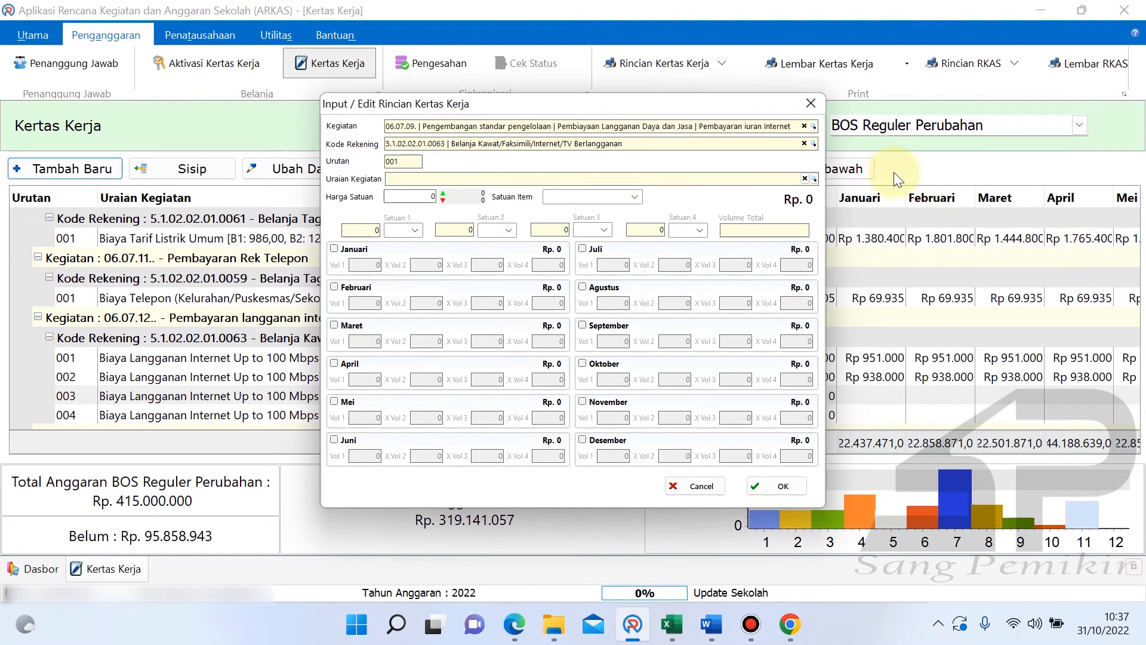
pyautogui.click(707, 486)
# - Review internet subscription items 003 and 004 in the worksheet, checking item 003's monthly volumes and closing it without changes
pyautogui.click(279, 414)
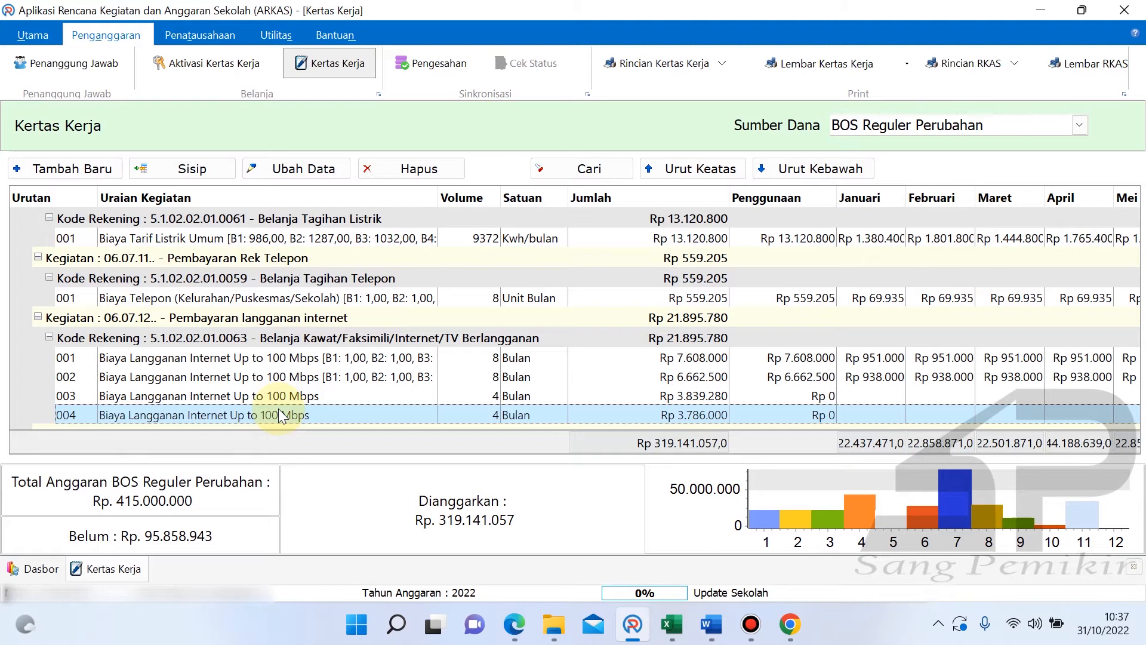
pyautogui.click(290, 397)
pyautogui.scroll(-1, 283, 394)
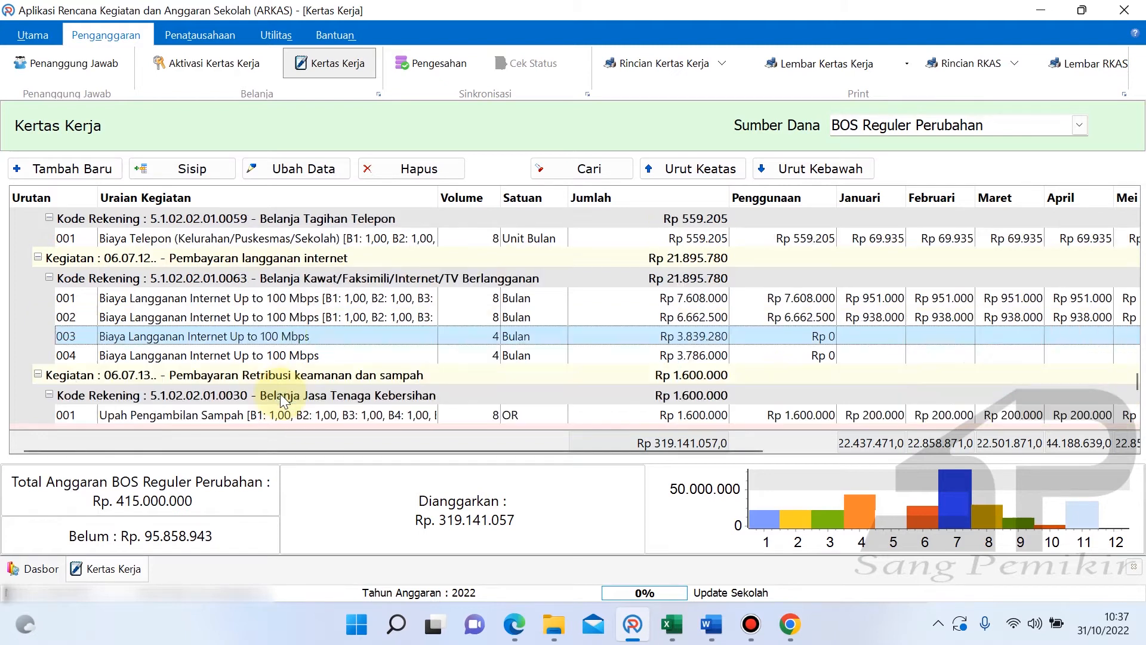
pyautogui.click(302, 357)
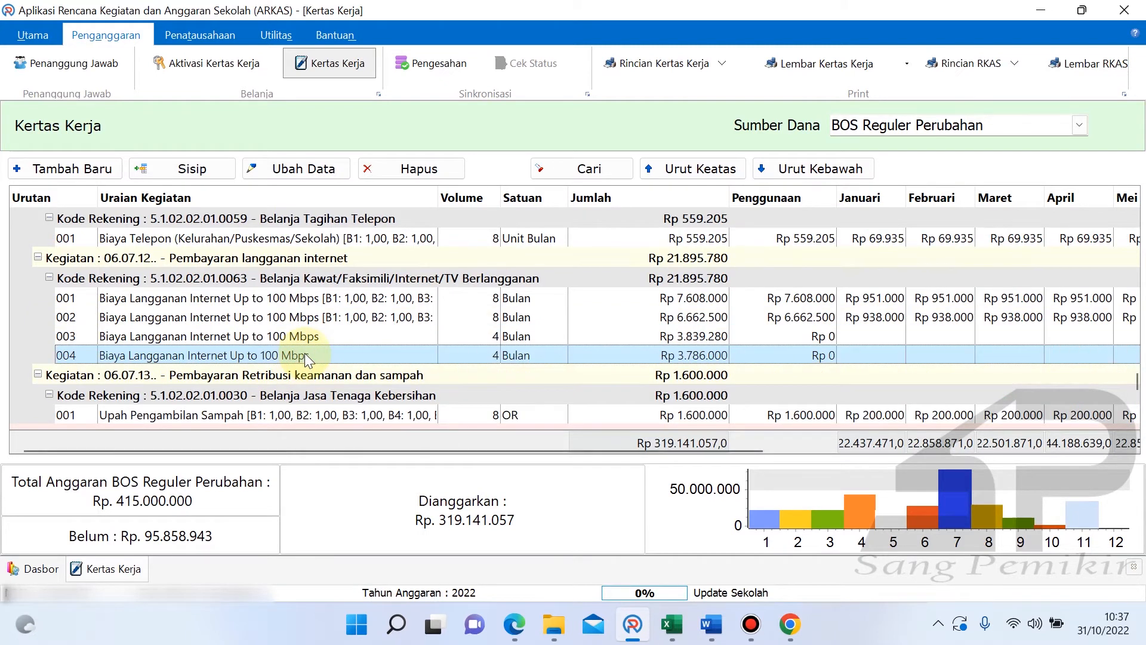
pyautogui.scroll(1, 305, 353)
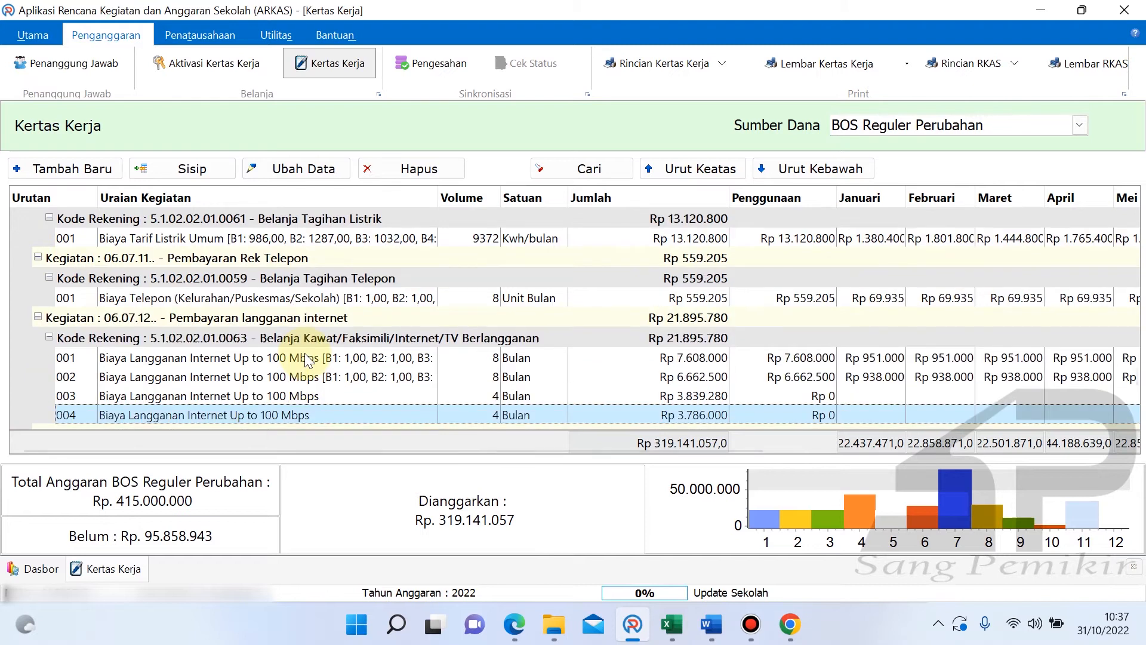
pyautogui.click(313, 397)
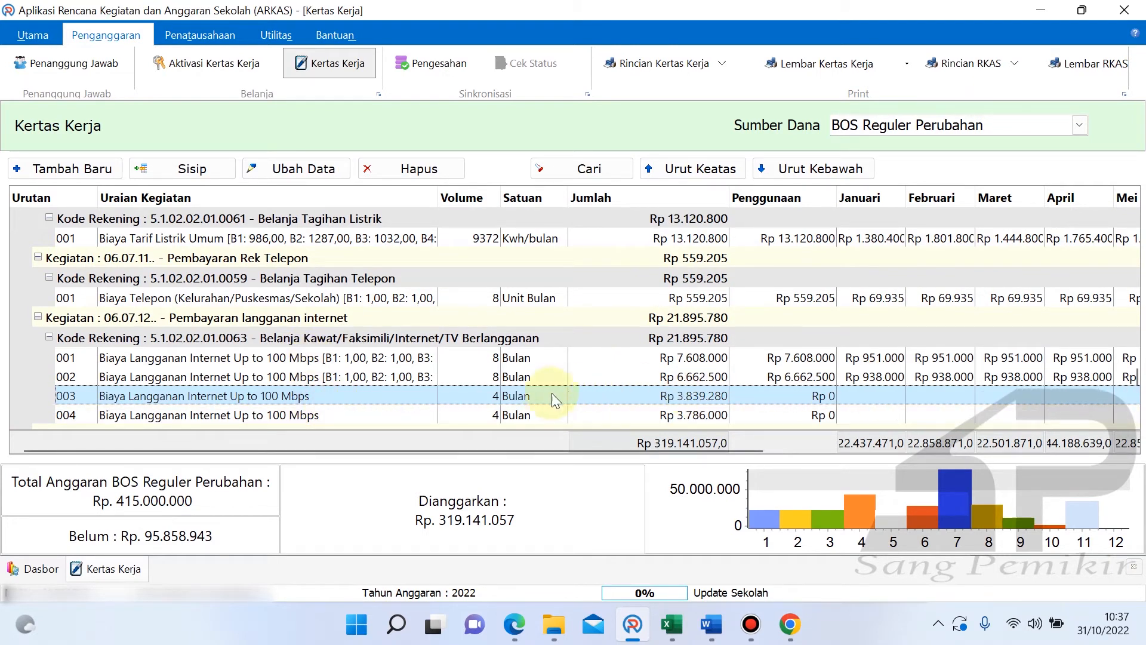
pyautogui.click(307, 413)
pyautogui.doubleClick(306, 398)
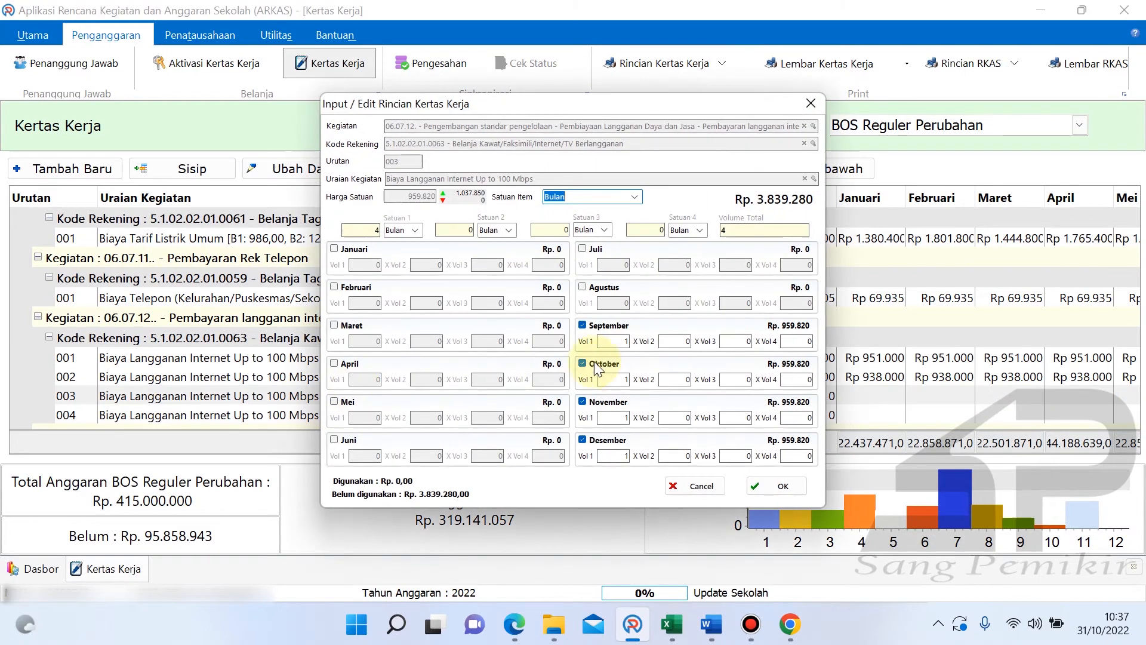
pyautogui.click(694, 486)
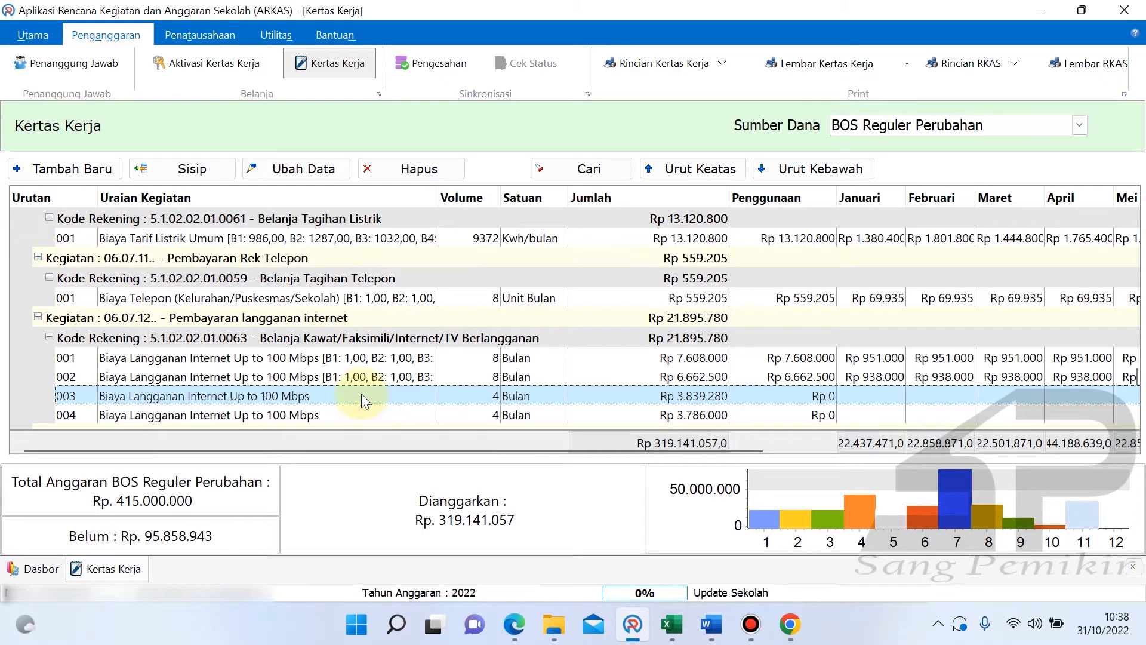
pyautogui.click(364, 415)
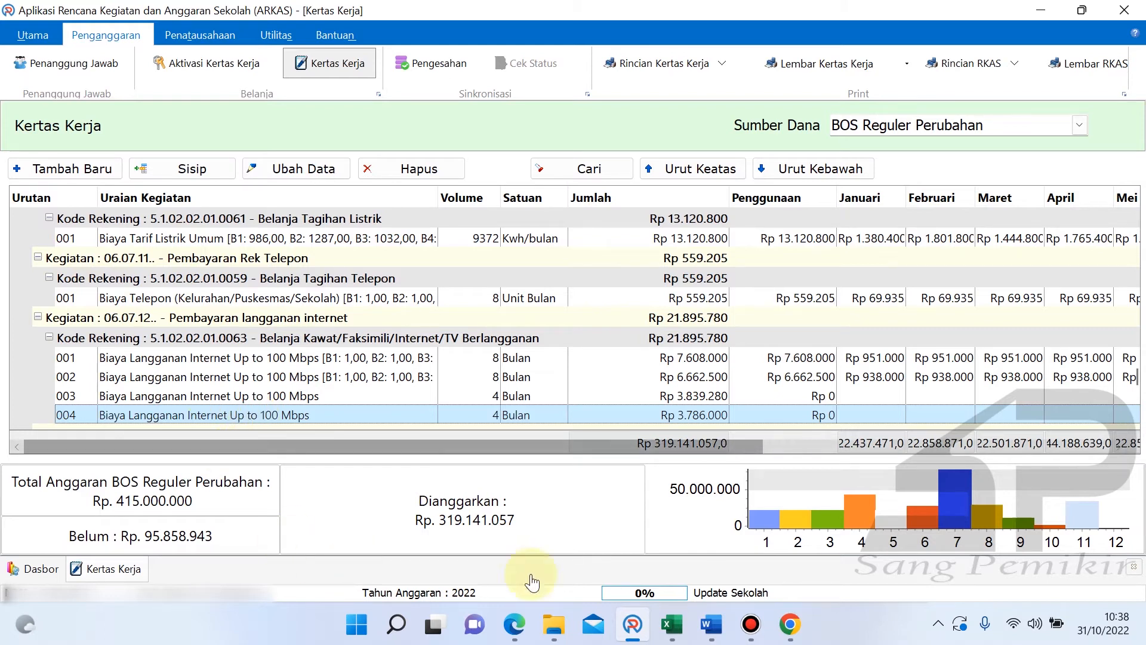
# - Switch to the Excel plan and examine the Listrik amounts from Mei to Desember on the Rincian Hitung Daya Jasa sheet
pyautogui.click(671, 624)
pyautogui.moveTo(400, 226); pyautogui.dragTo(592, 471)
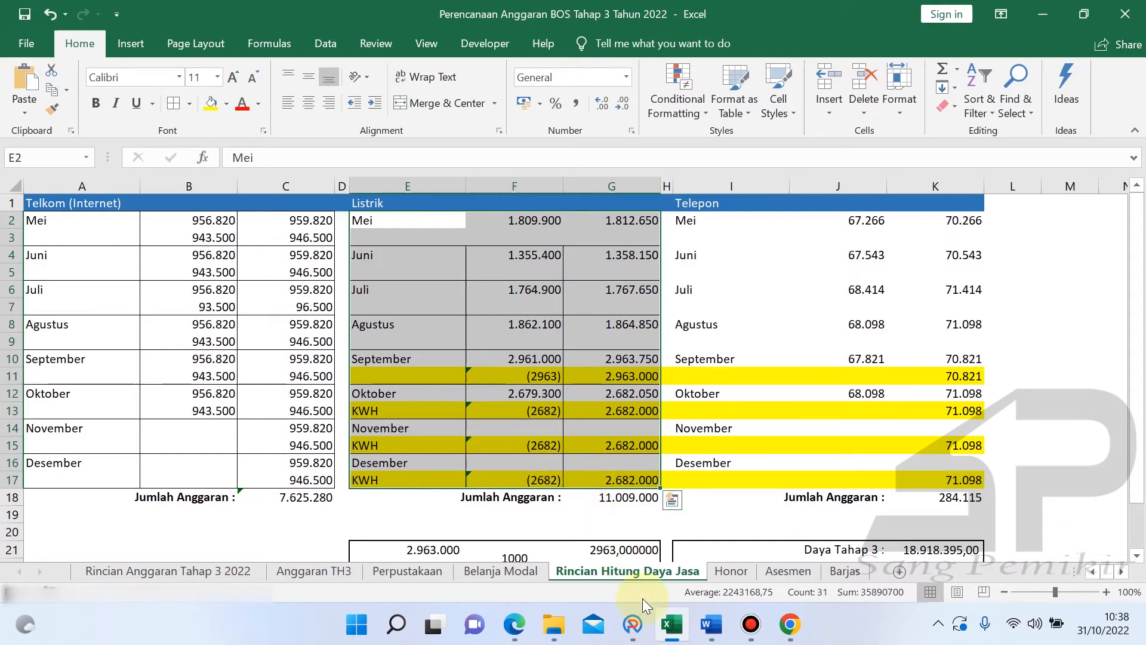
# - Return to ARKAS, open the Biaya Tarif Listrik Umum item for editing, and enable the months September to Desember
pyautogui.click(637, 618)
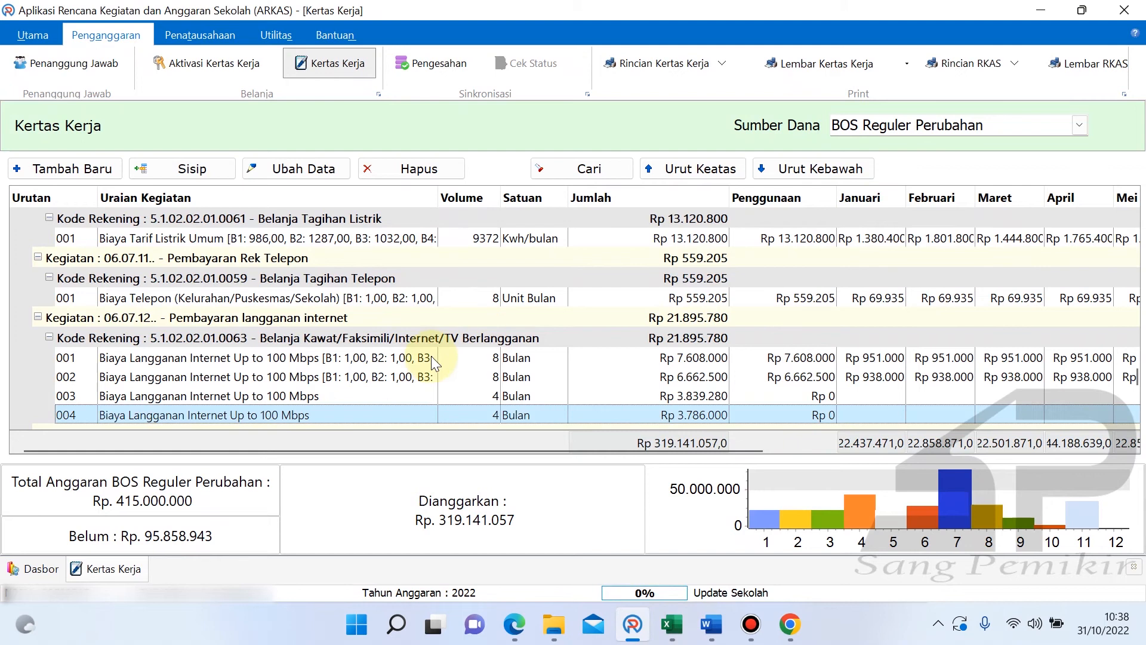
pyautogui.doubleClick(185, 242)
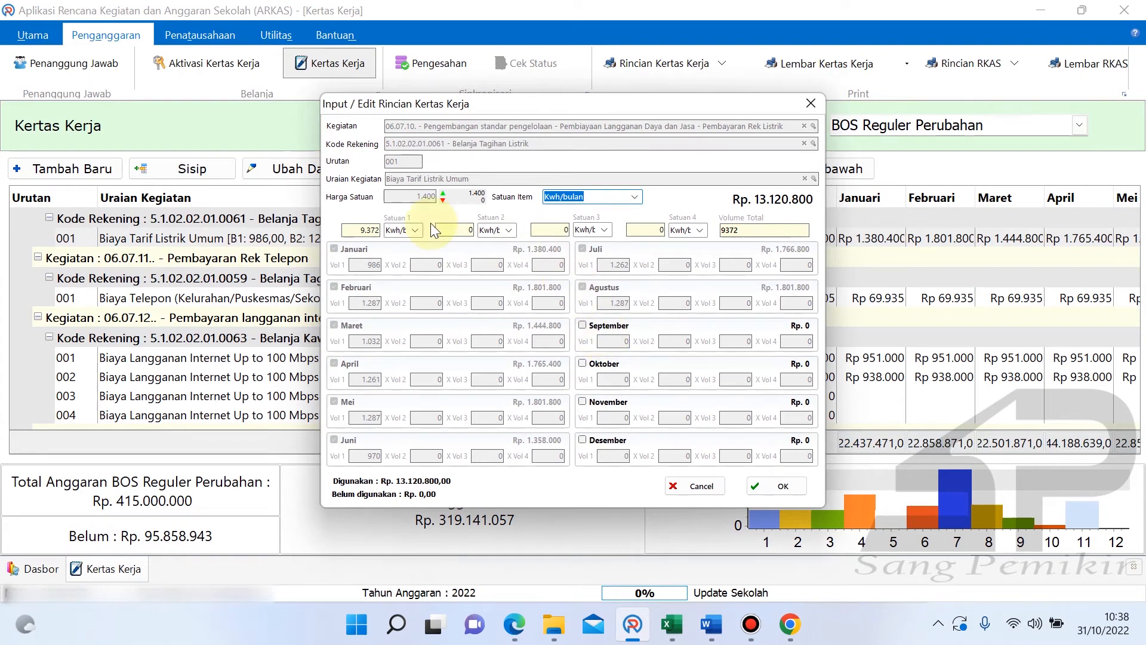
pyautogui.click(591, 440)
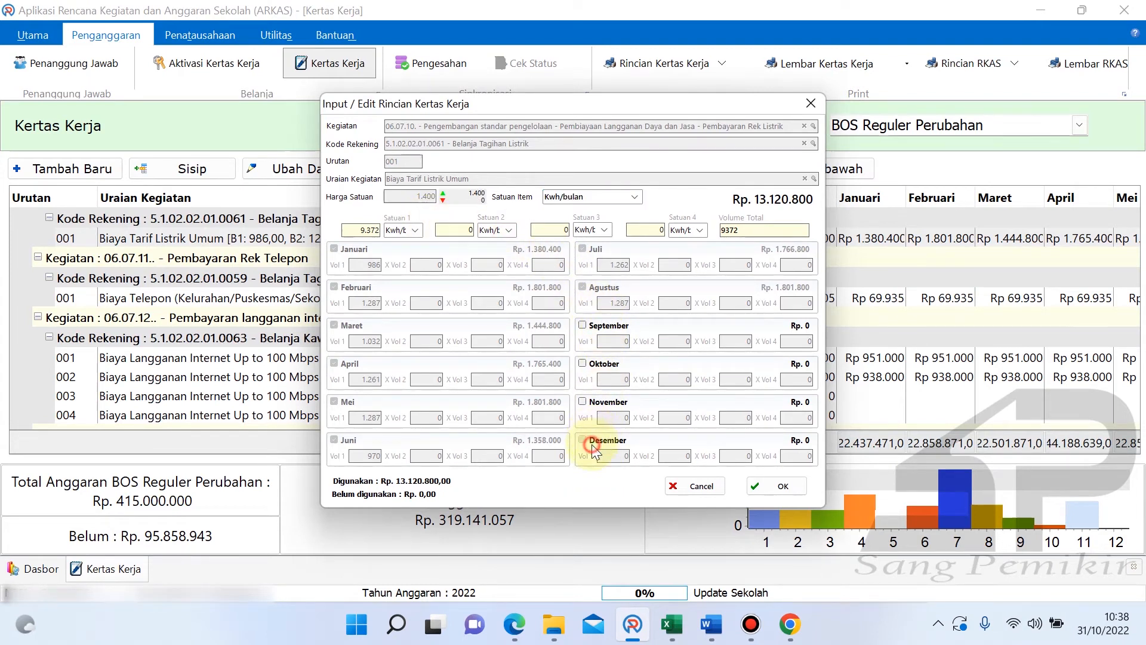
pyautogui.click(582, 401)
pyautogui.click(583, 363)
pyautogui.click(583, 324)
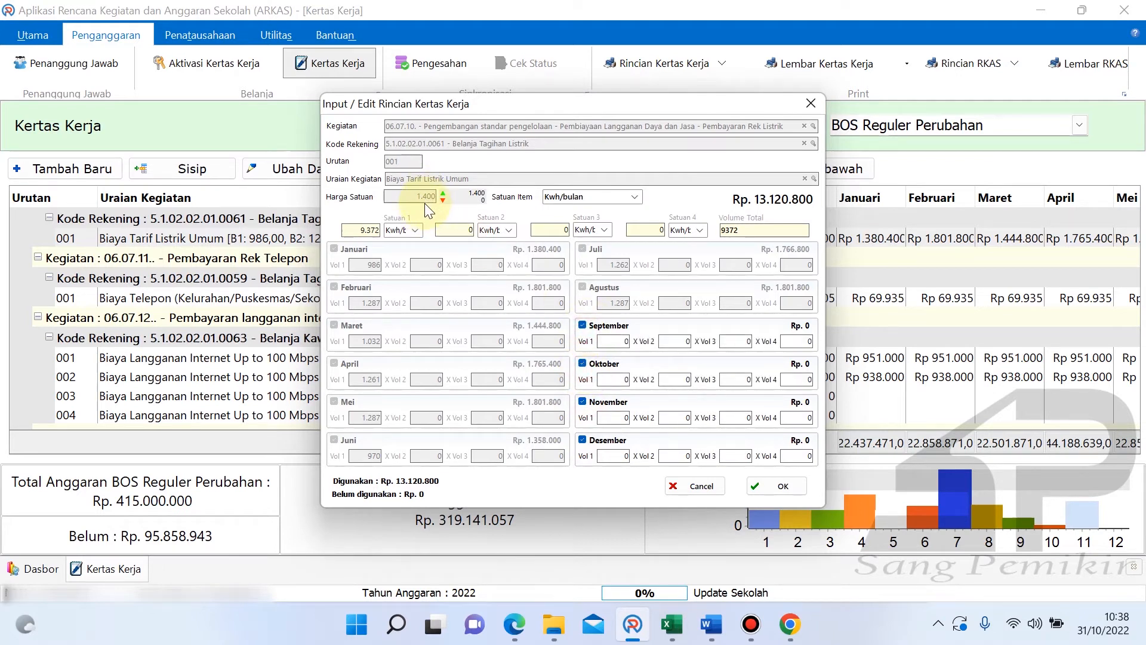
# - Disable September to Desember again, cancel the edit, and recheck the electricity item's Harga Satuan before closing it unchanged
pyautogui.click(594, 325)
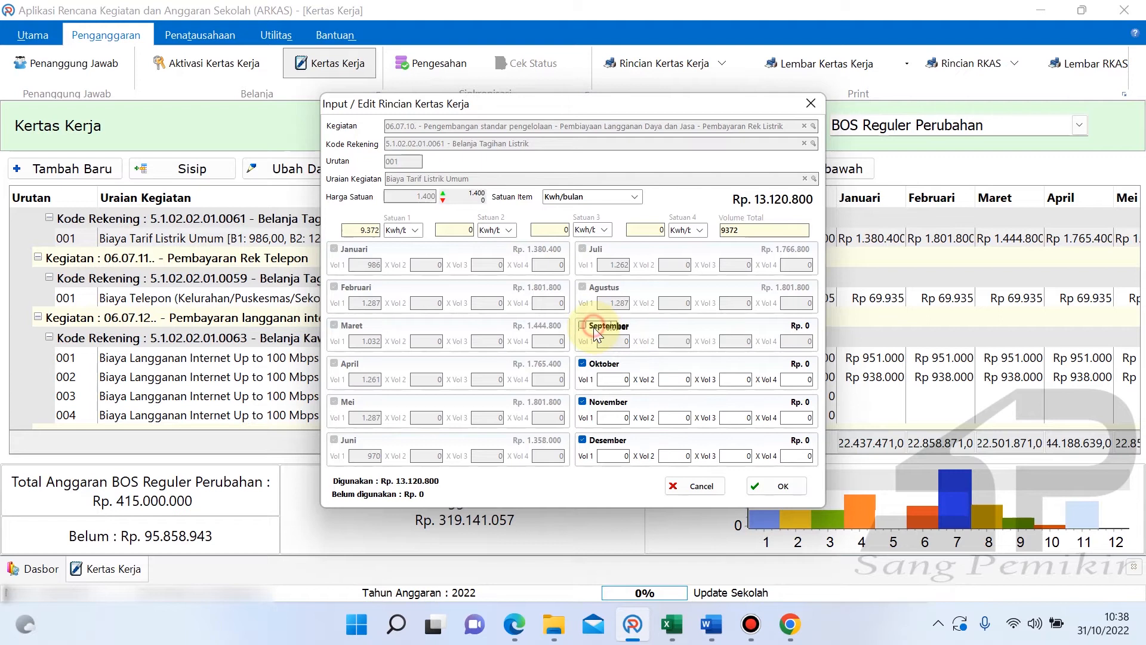
pyautogui.click(583, 363)
pyautogui.click(583, 401)
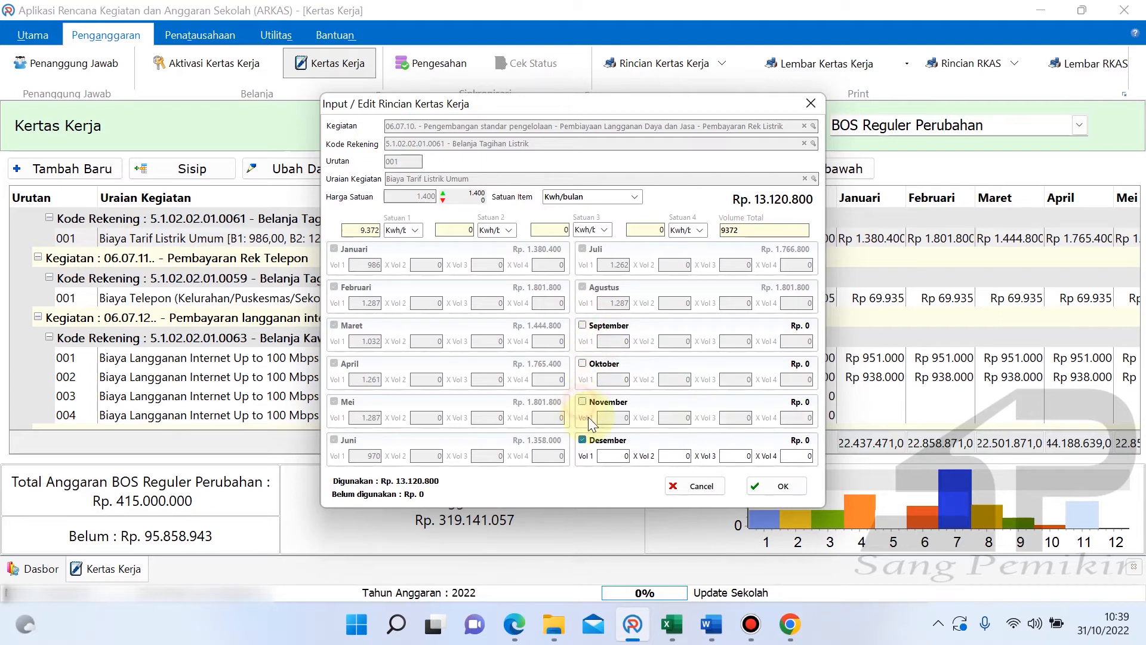
pyautogui.click(583, 440)
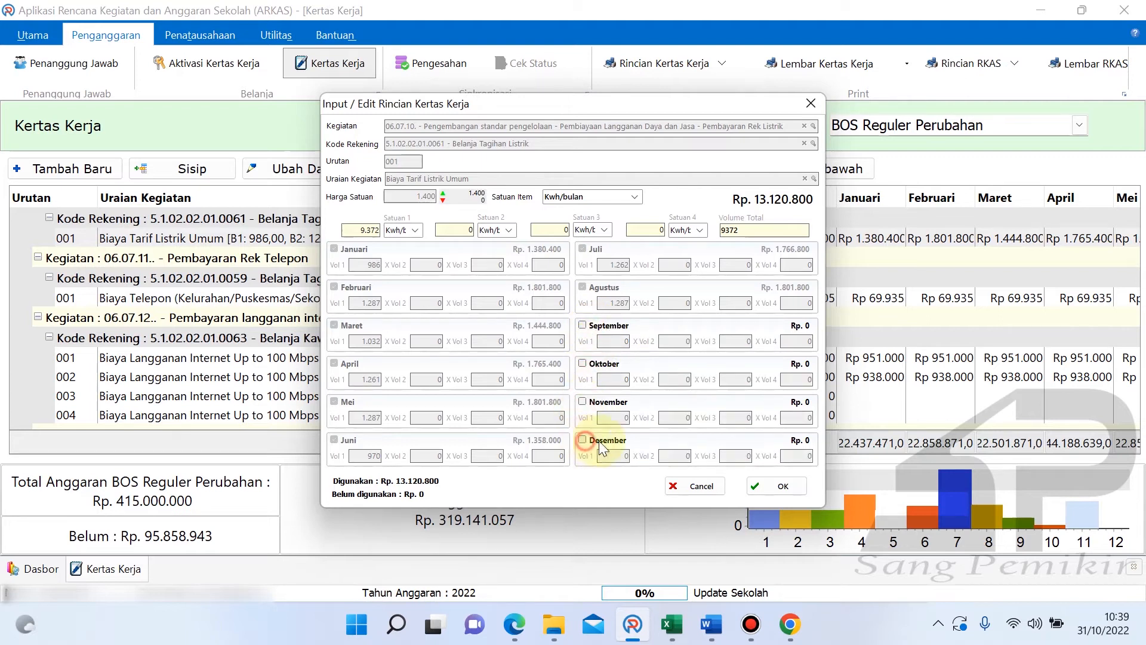
pyautogui.click(707, 486)
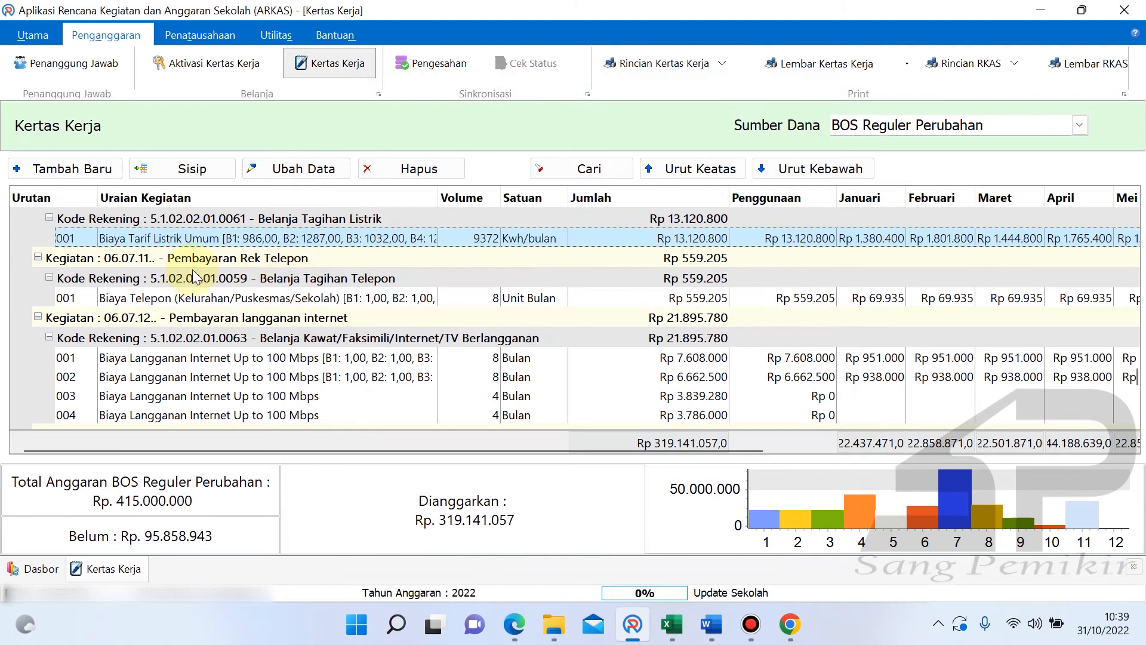
pyautogui.doubleClick(256, 238)
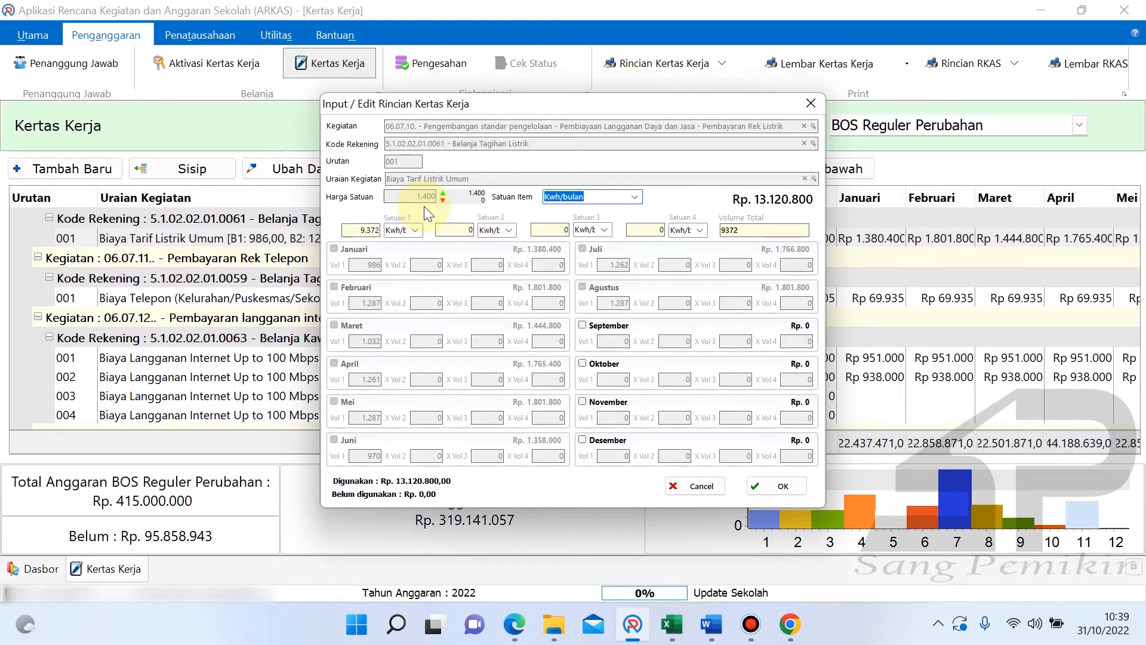
pyautogui.click(719, 488)
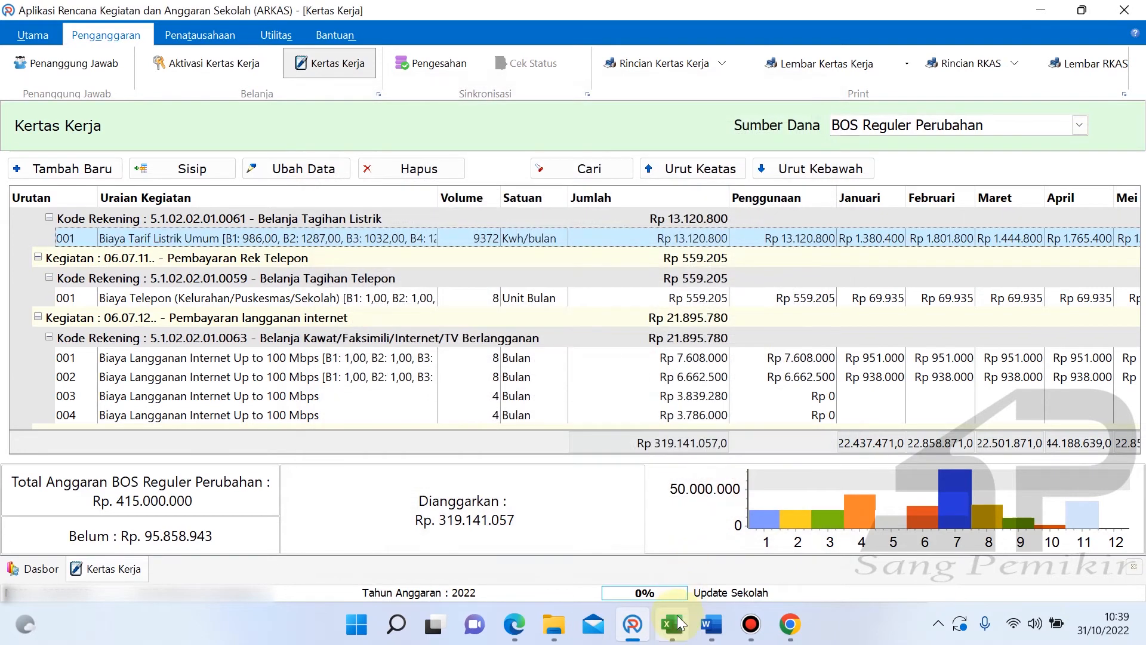
# - Switch to Excel and examine the 1000 factor in the kWh calculation and the September electricity amounts
pyautogui.click(672, 624)
pyautogui.scroll(-1, 515, 519)
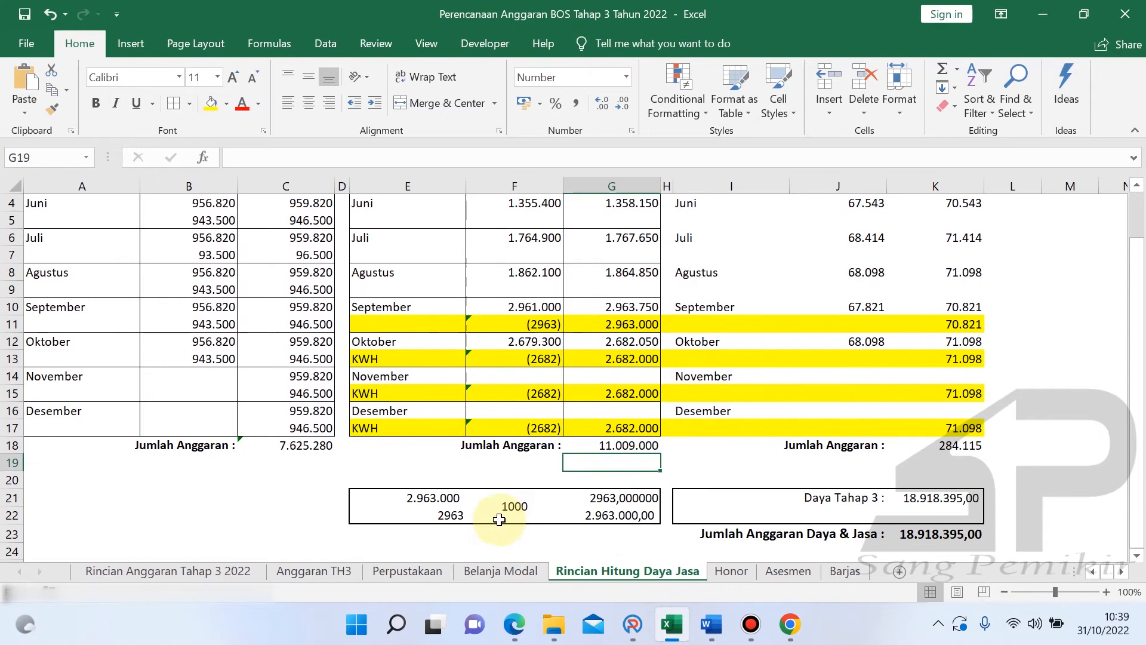
pyautogui.click(507, 505)
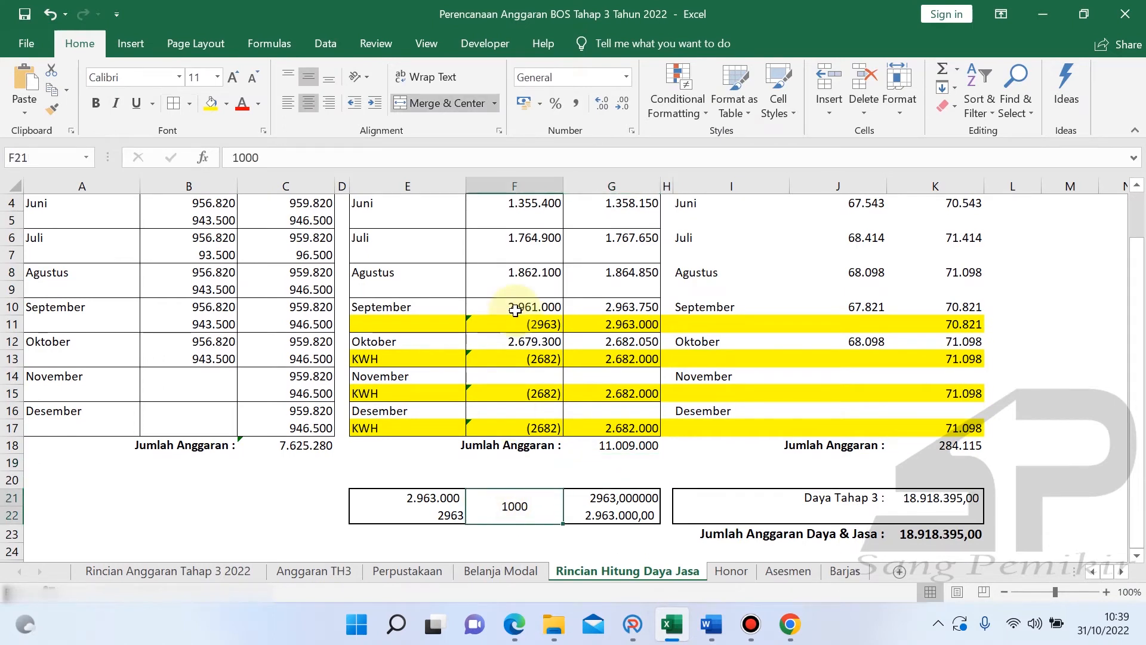
pyautogui.click(421, 302)
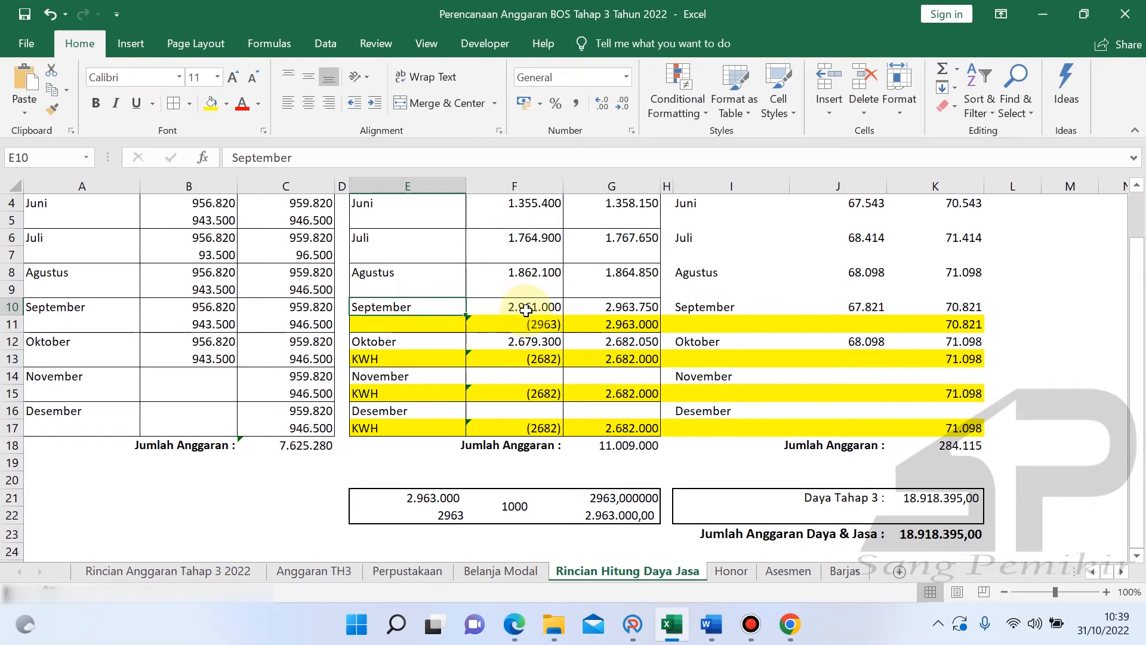
pyautogui.click(621, 306)
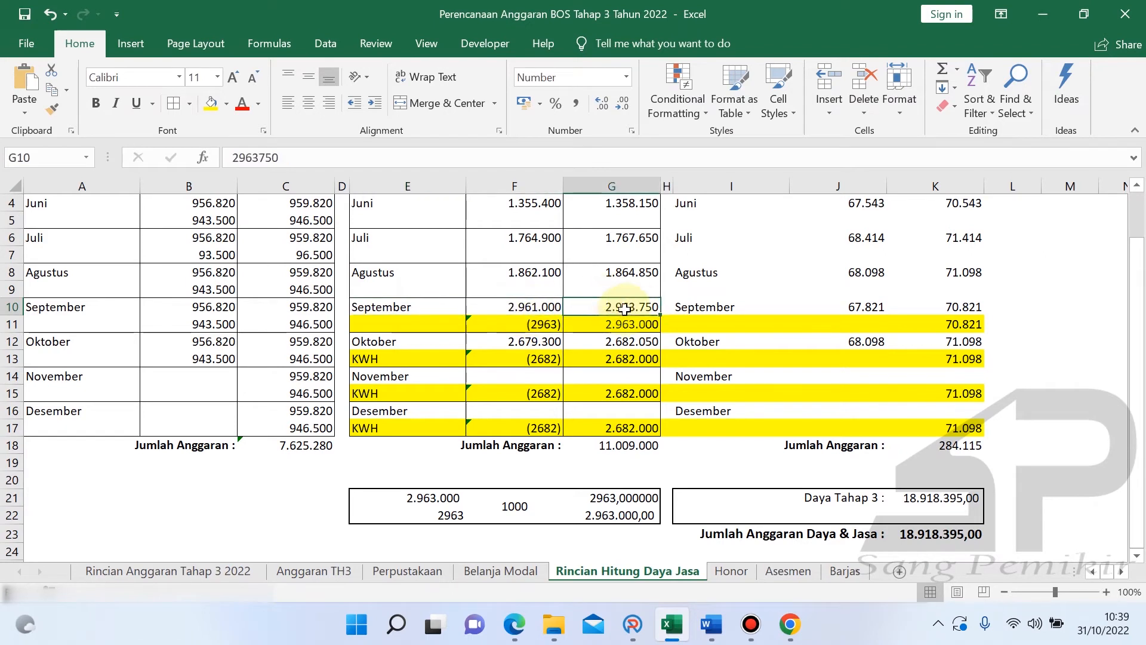
pyautogui.click(521, 306)
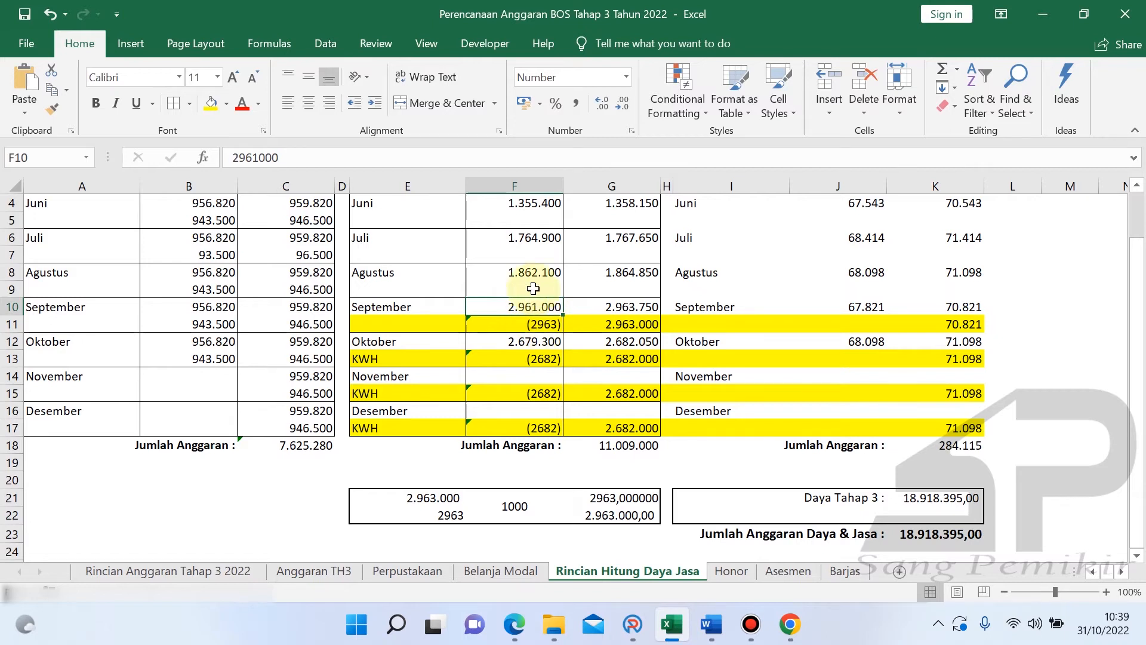
pyautogui.scroll(1, 533, 288)
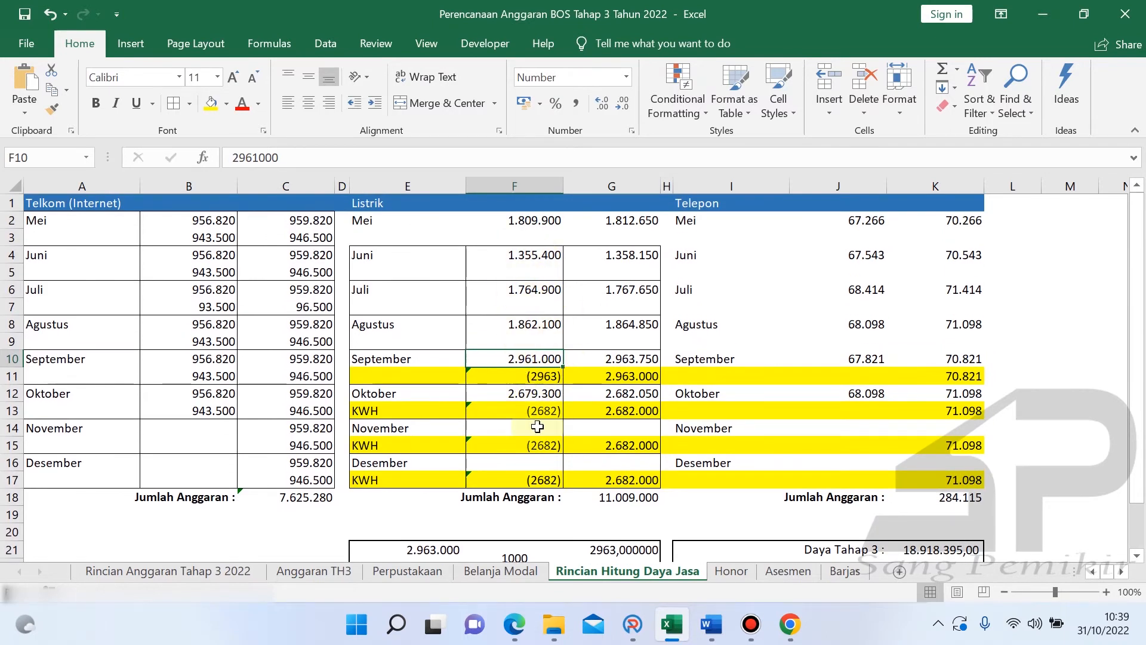
pyautogui.click(582, 359)
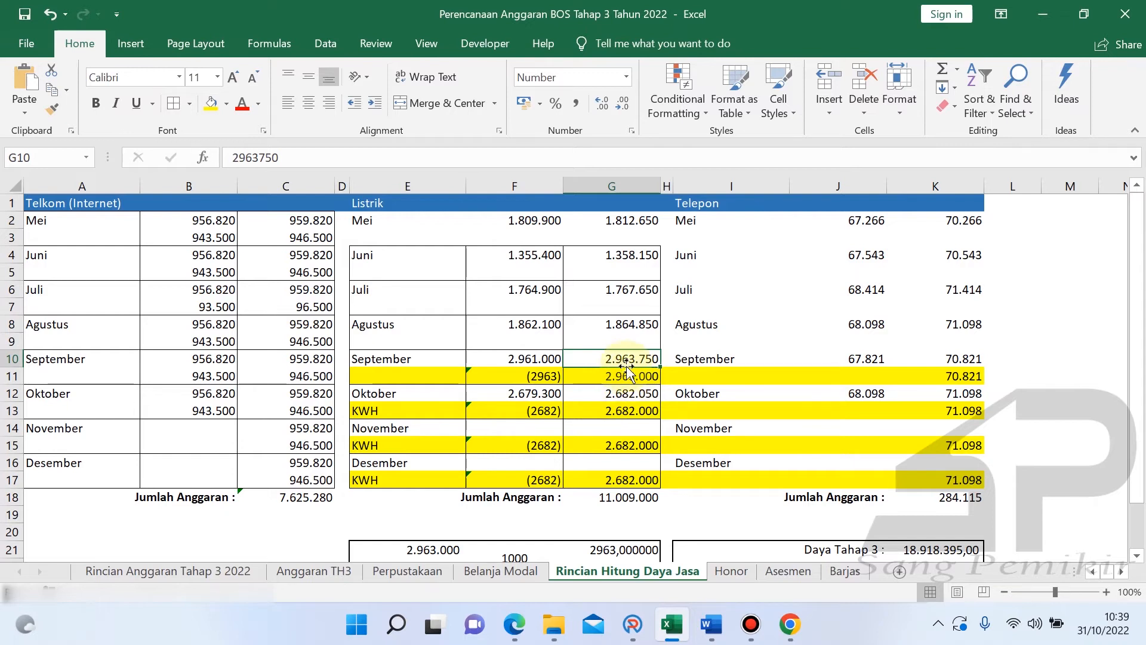
# - Set the electricity amount in cell E21 of the kWh calculation to 2963750 and compare the result with the September amount
pyautogui.click(447, 548)
pyautogui.write('296')
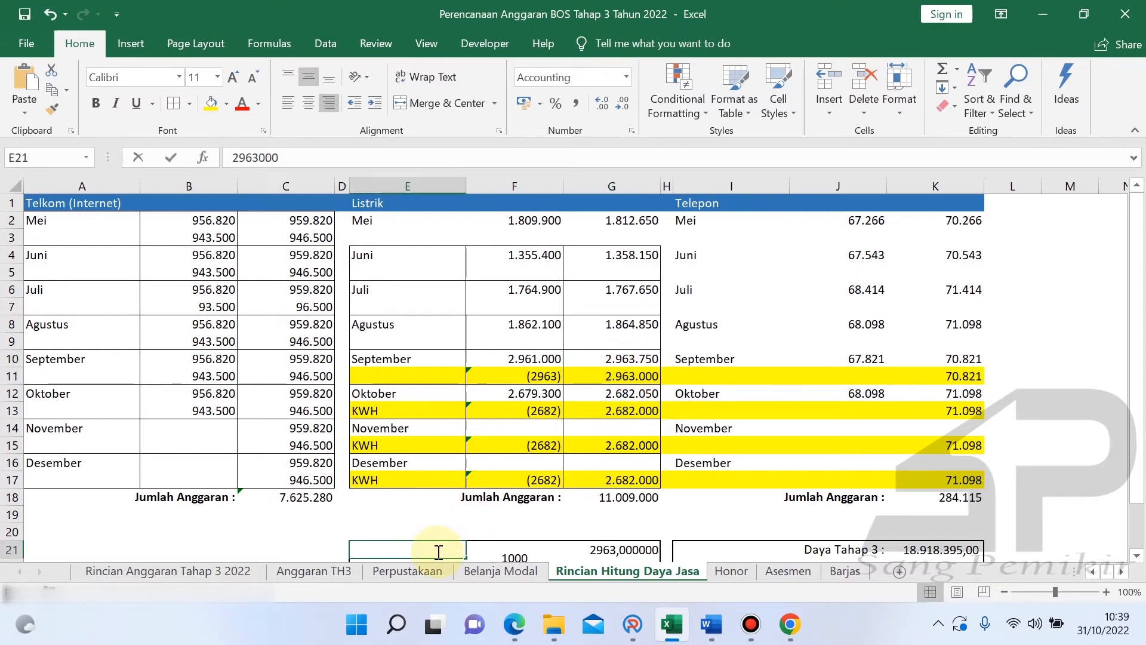
pyautogui.write('3')
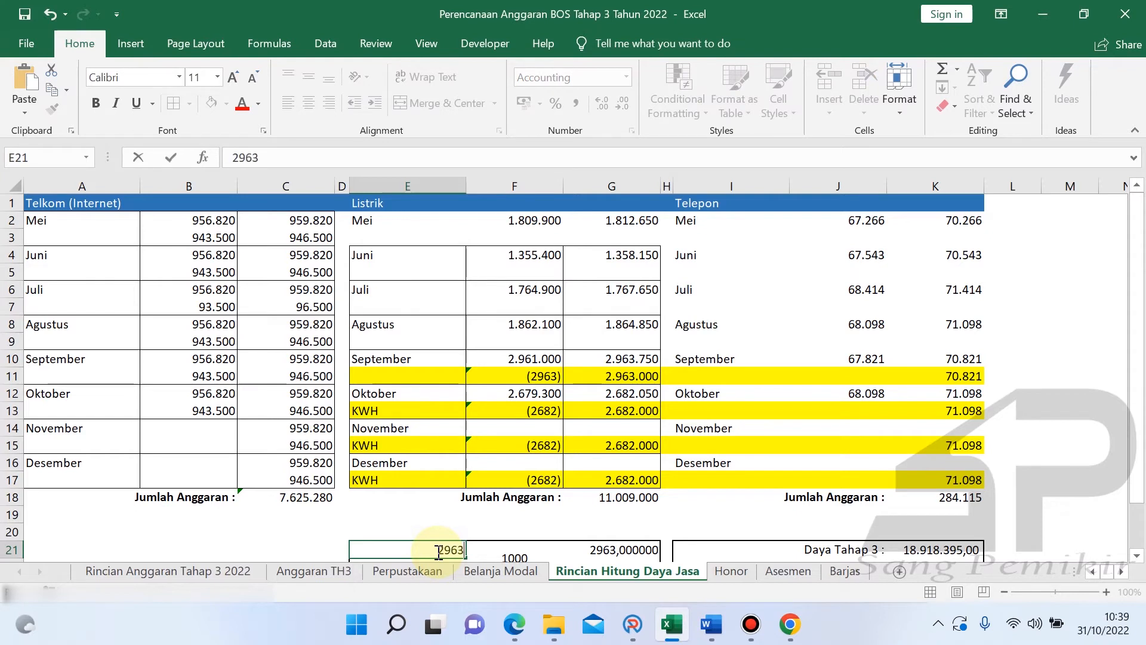
pyautogui.write('75')
pyautogui.press('Return')
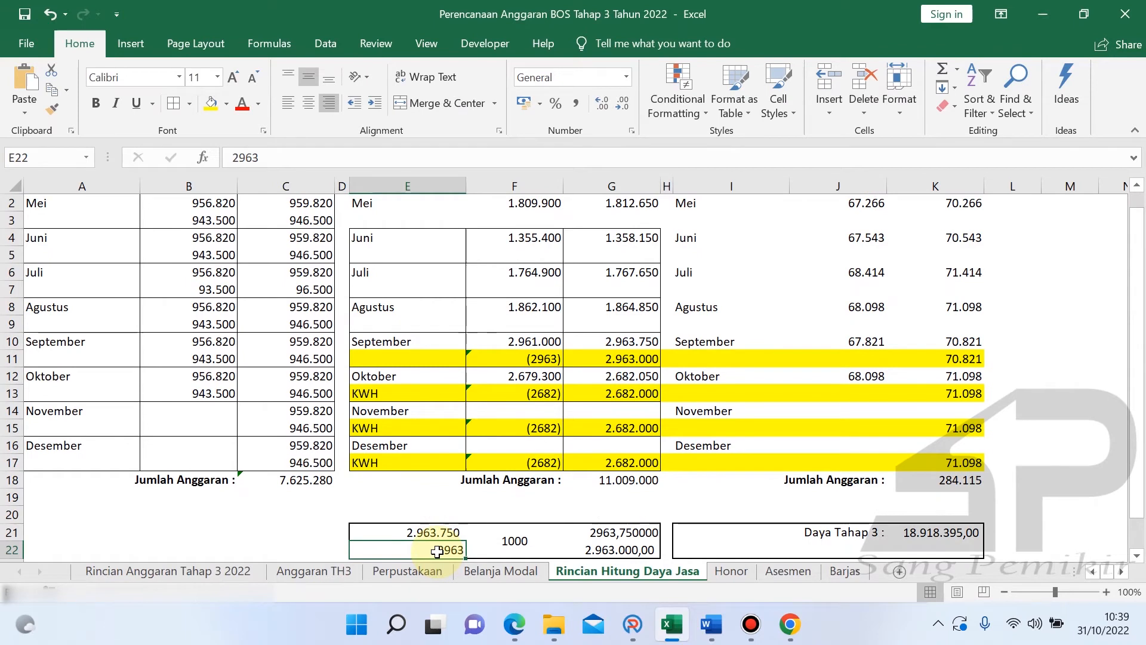
pyautogui.click(600, 537)
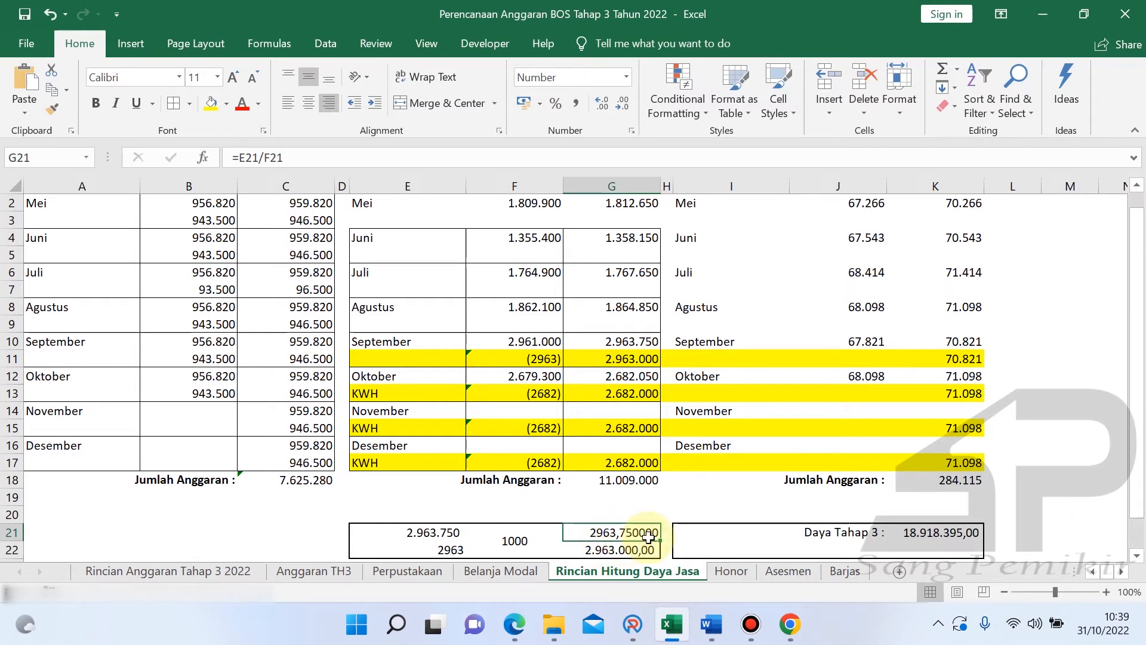
pyautogui.click(462, 551)
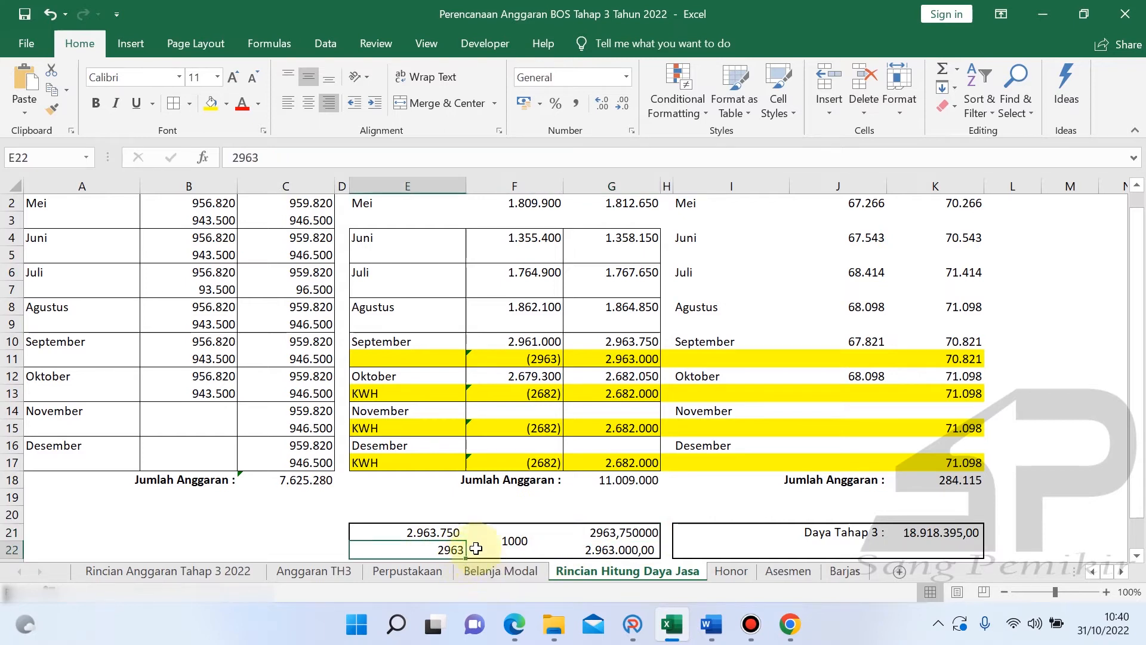
pyautogui.click(603, 554)
pyautogui.moveTo(603, 543); pyautogui.dragTo(618, 343)
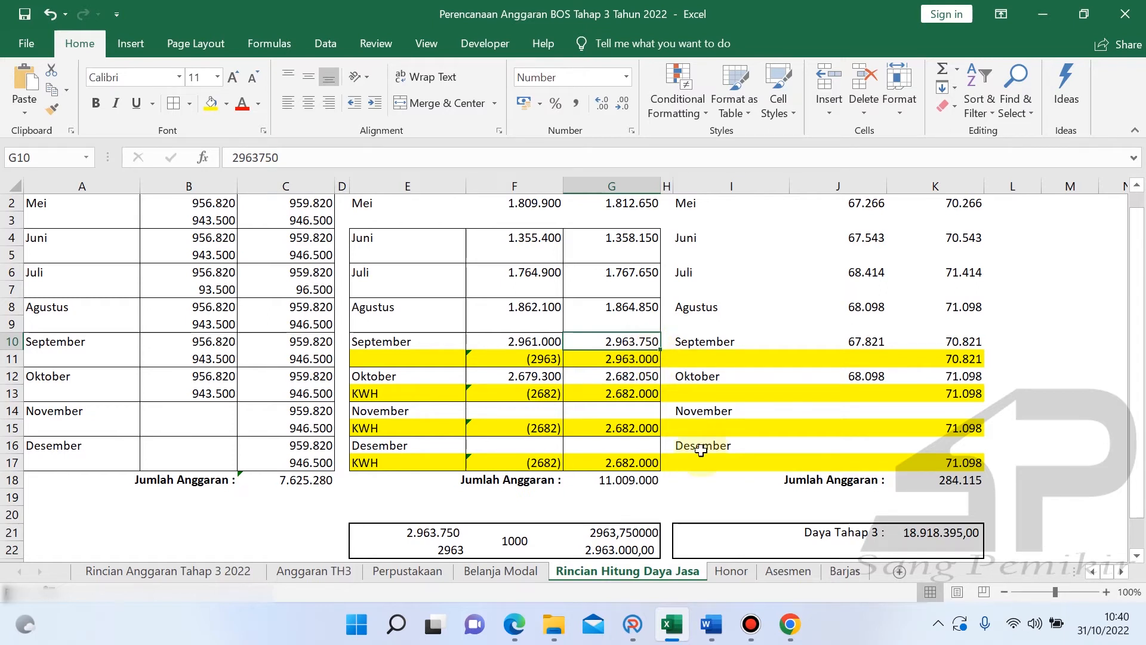
# - Switch to ARKAS and insert a Biaya Tarif Listrik Umum item in Kwh/Bulan under Belanja Tagihan Listrik with Harga Satuan 1000
pyautogui.moveTo(633, 640)
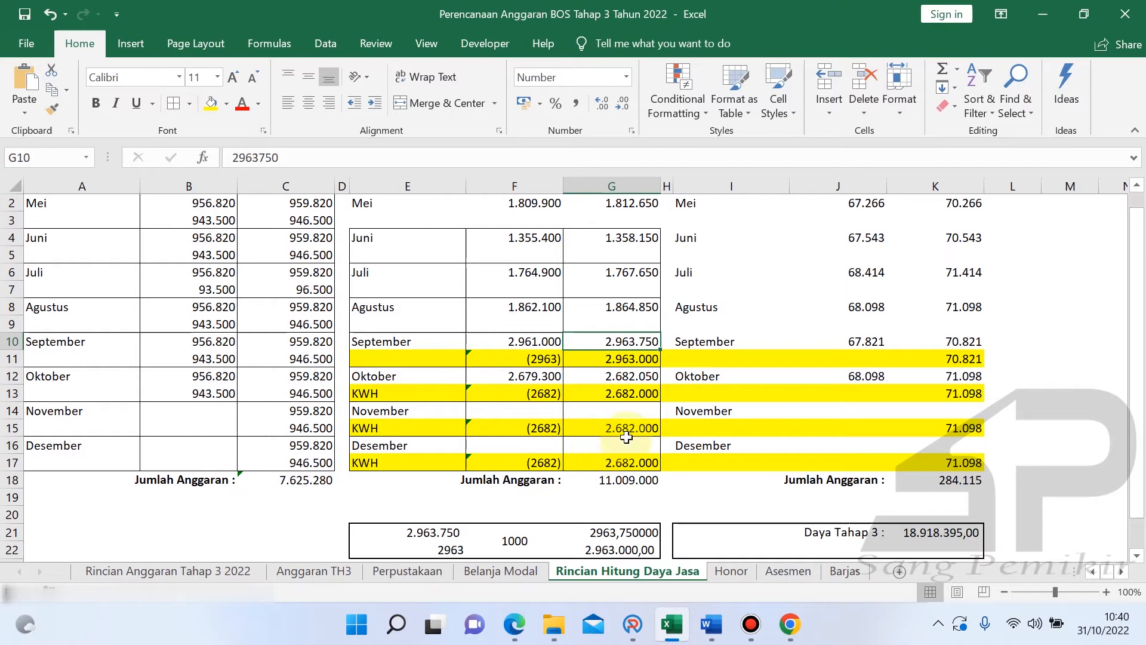
pyautogui.click(633, 624)
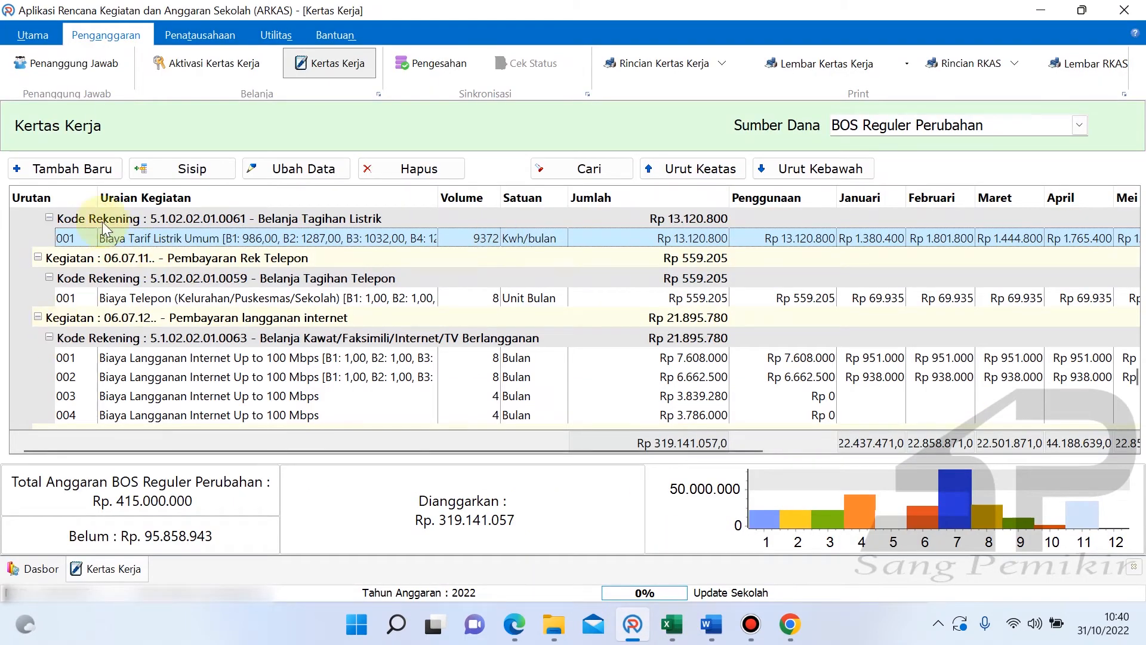
pyautogui.click(182, 168)
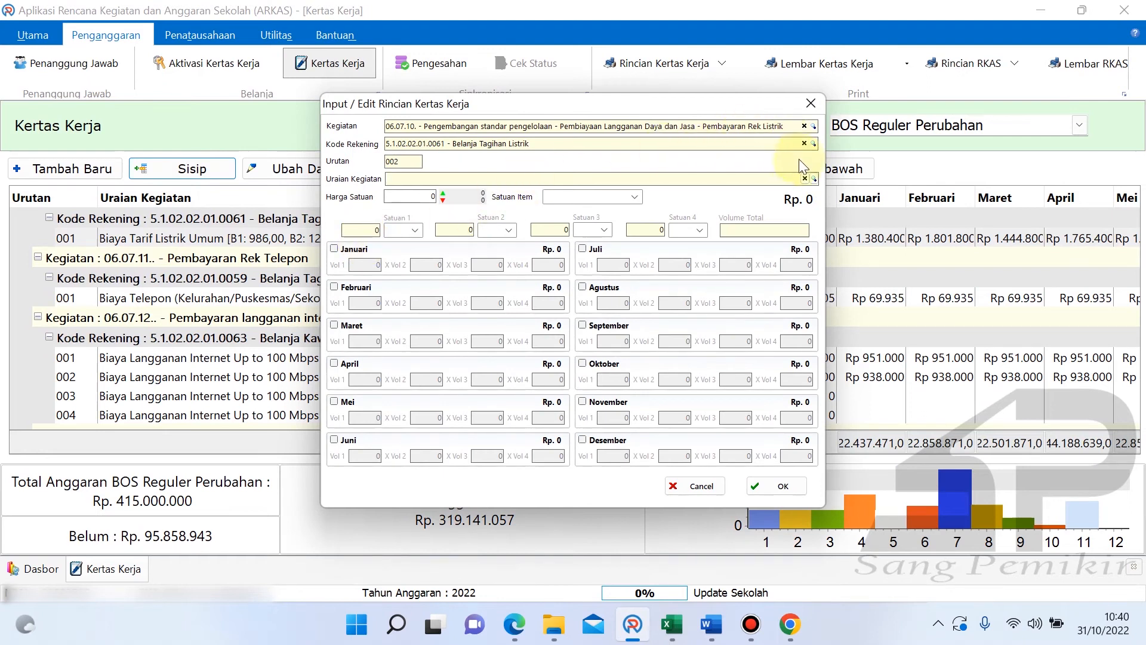
pyautogui.click(814, 178)
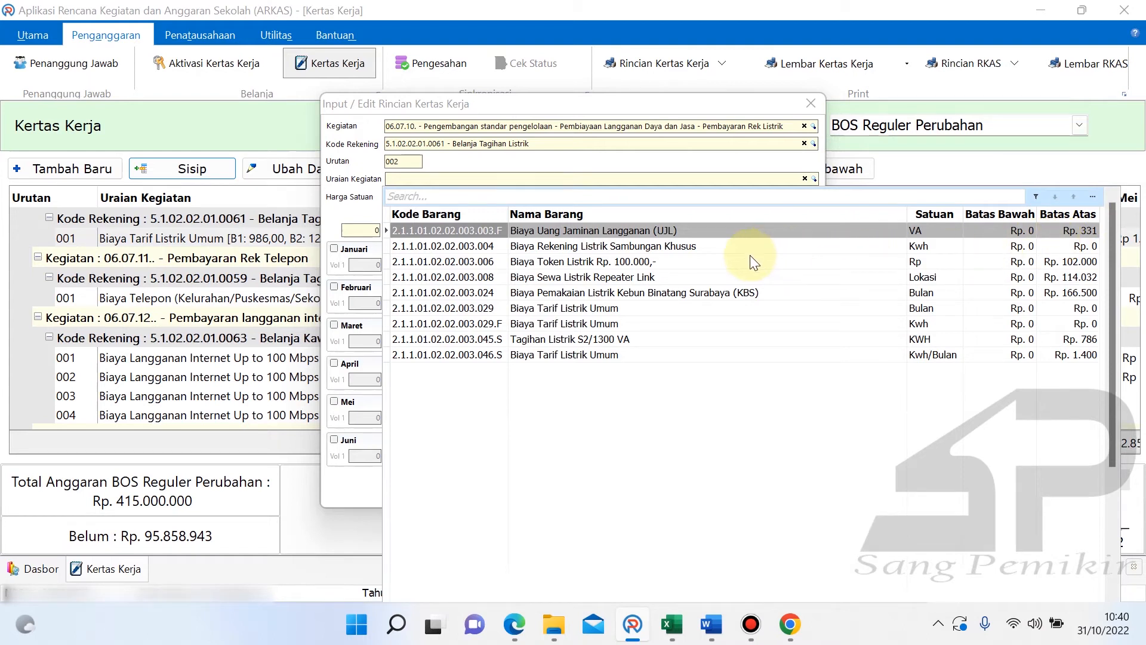
pyautogui.click(1075, 355)
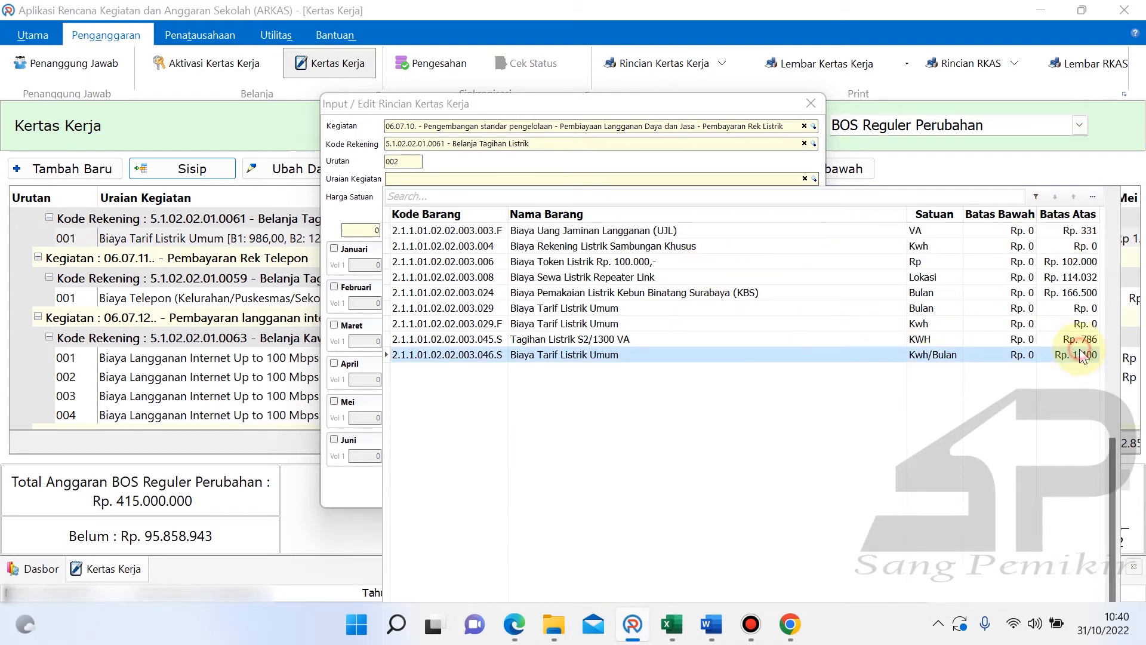
pyautogui.doubleClick(538, 352)
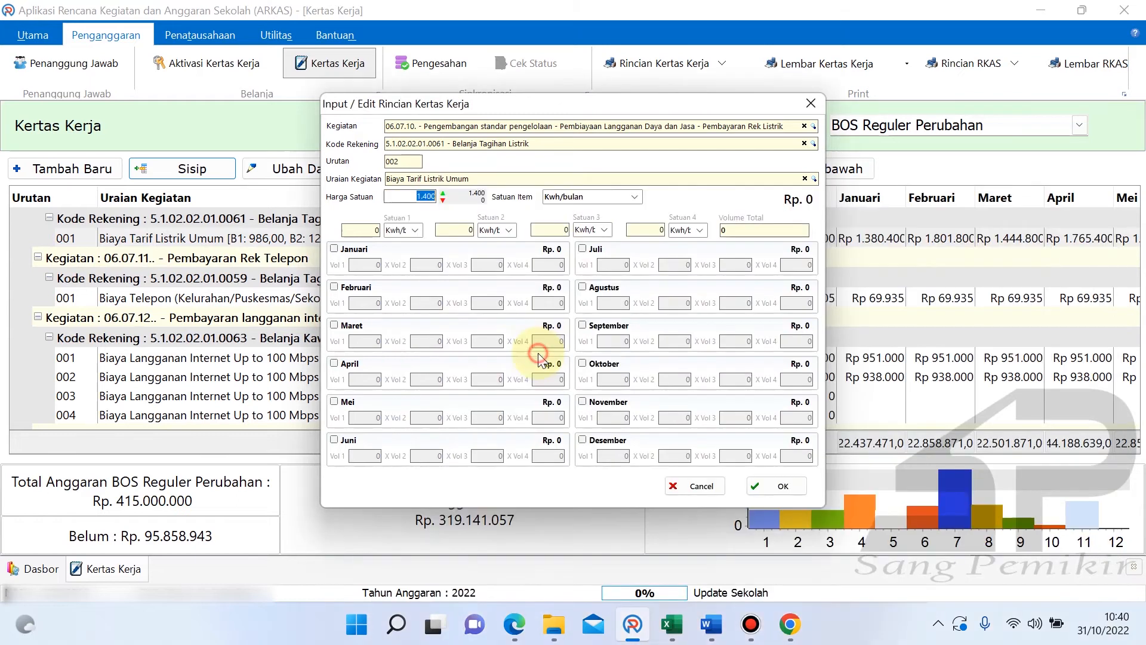
pyautogui.write('1')
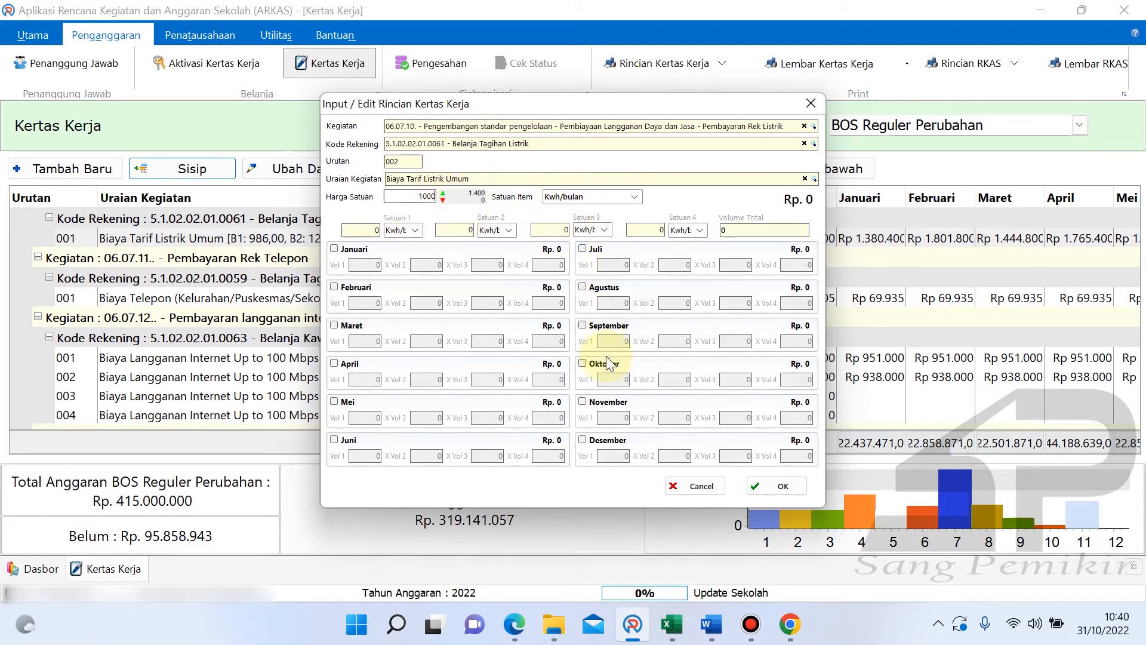
# - Enable September for the new electricity item and set its Vol 1 to 2963, taken from the Excel plan
pyautogui.click(589, 325)
pyautogui.click(672, 624)
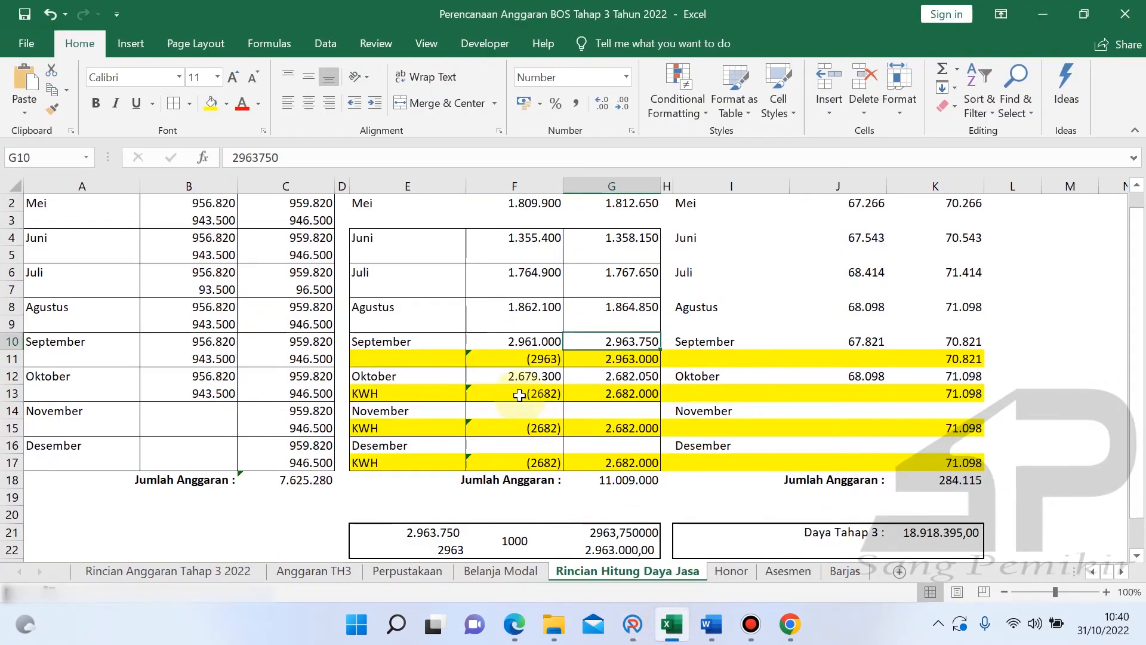
pyautogui.click(478, 357)
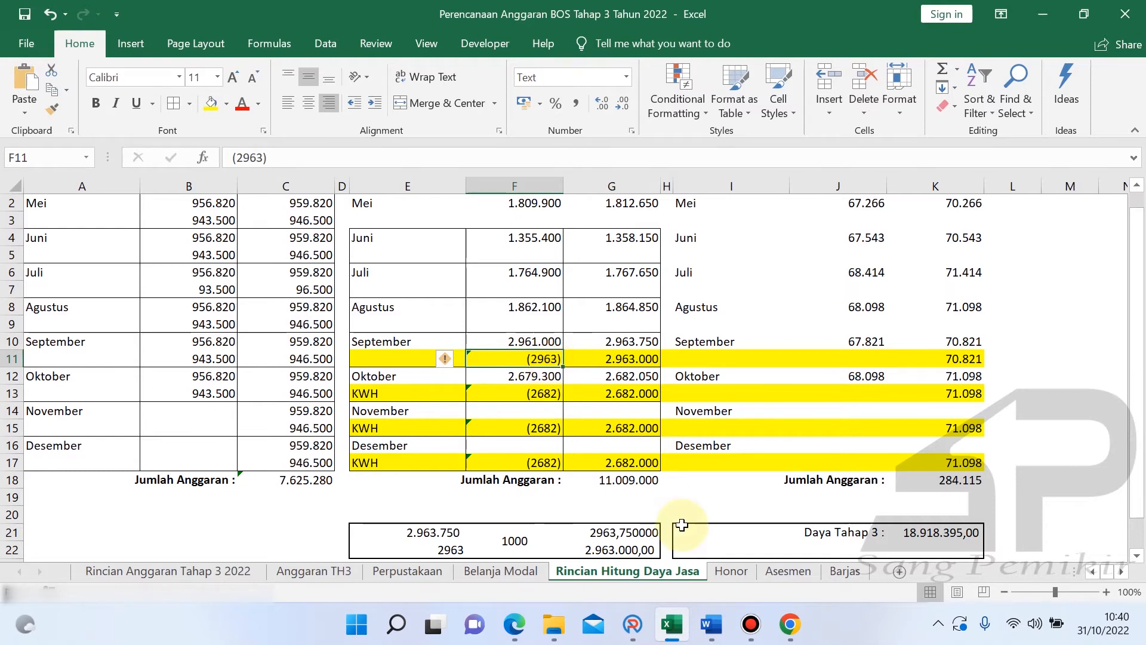
pyautogui.click(633, 623)
pyautogui.click(627, 343)
pyautogui.write('2.')
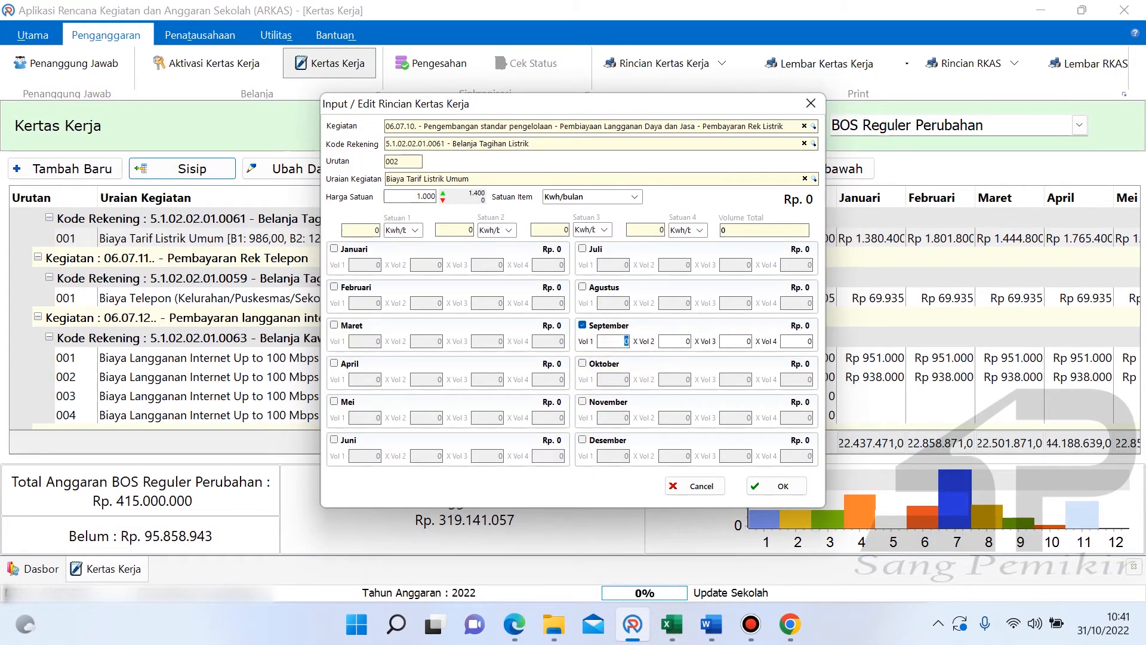
pyautogui.write('963')
pyautogui.click(669, 341)
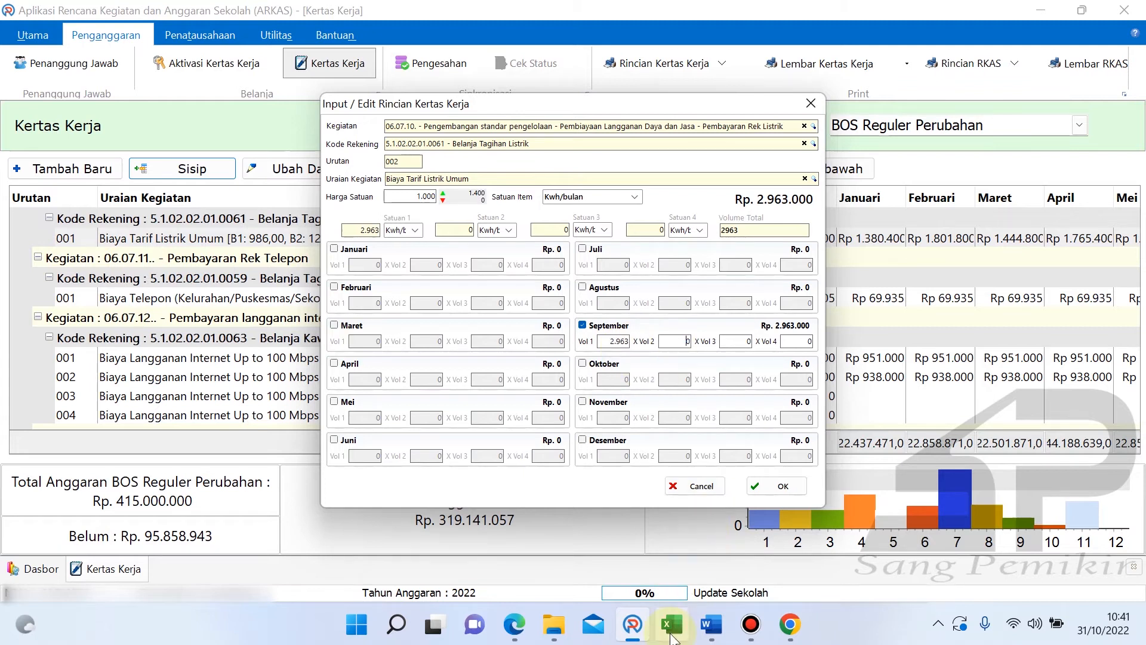
# - Switch to Excel and examine the electricity kWh volumes and amounts for September to Desember
pyautogui.moveTo(673, 637)
pyautogui.click(673, 537)
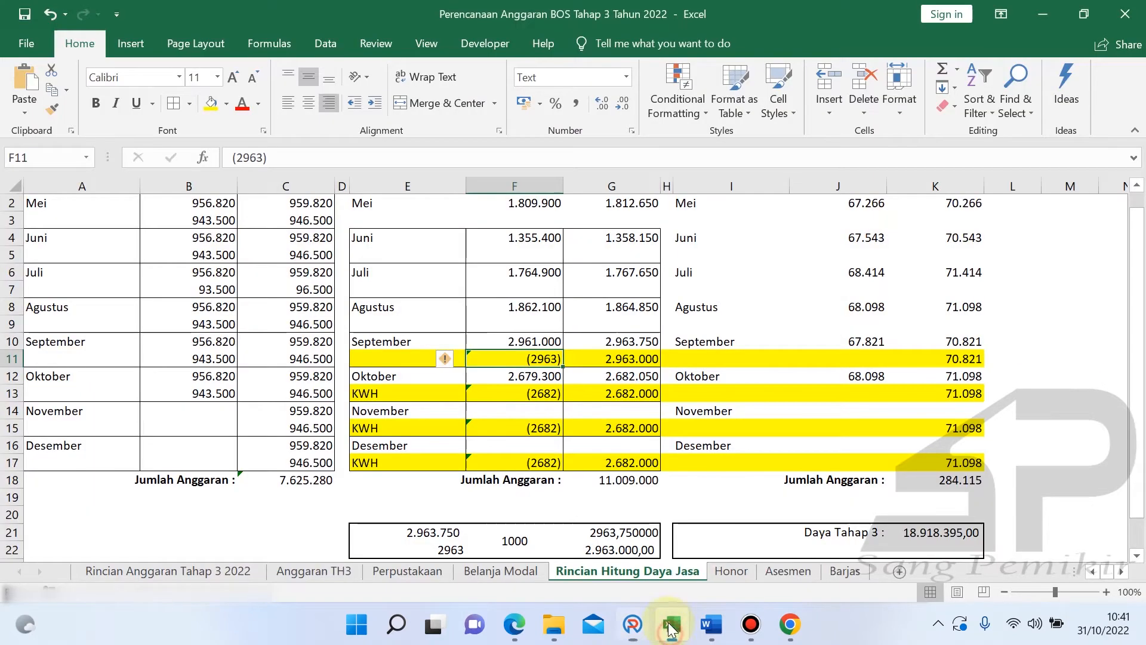
pyautogui.click(524, 394)
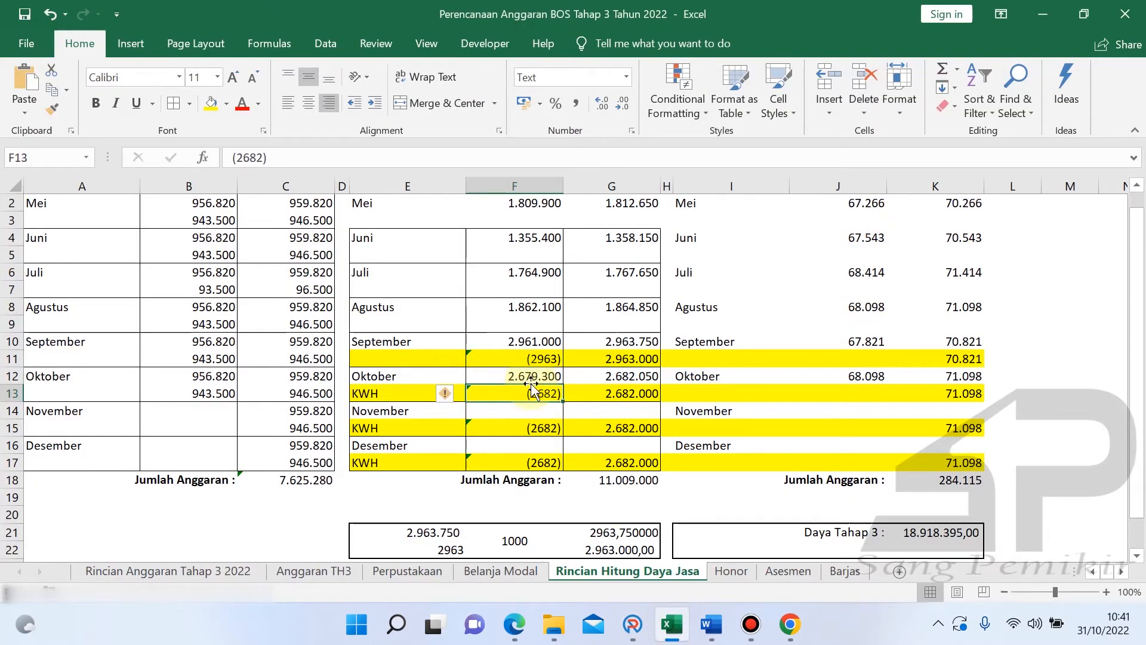
pyautogui.click(539, 463)
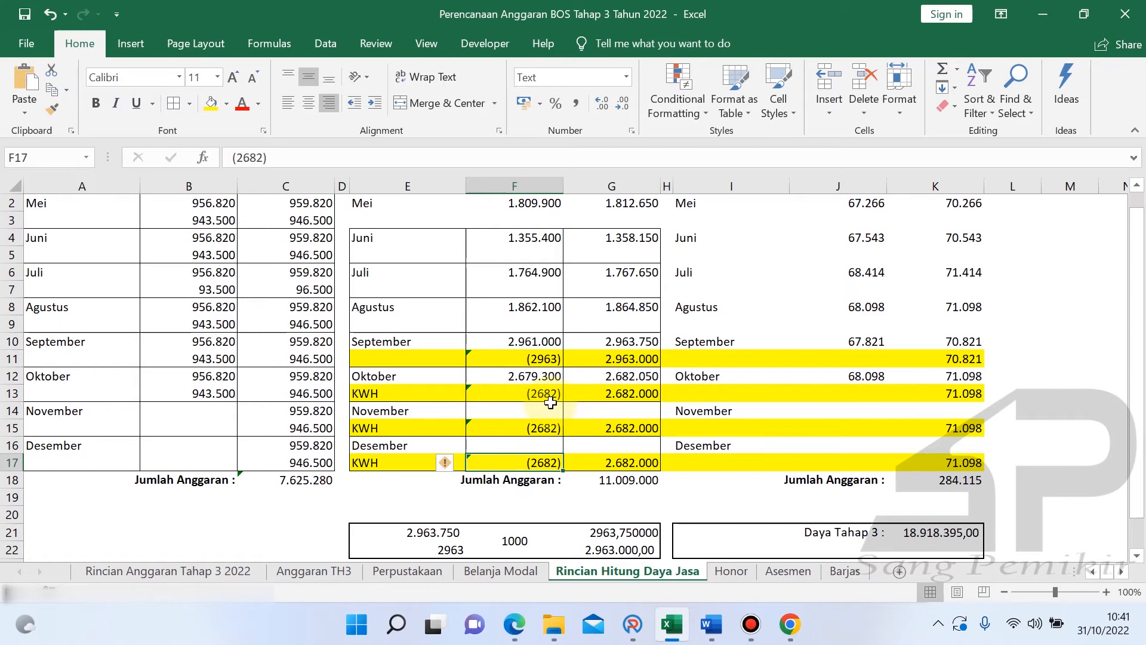
pyautogui.click(613, 394)
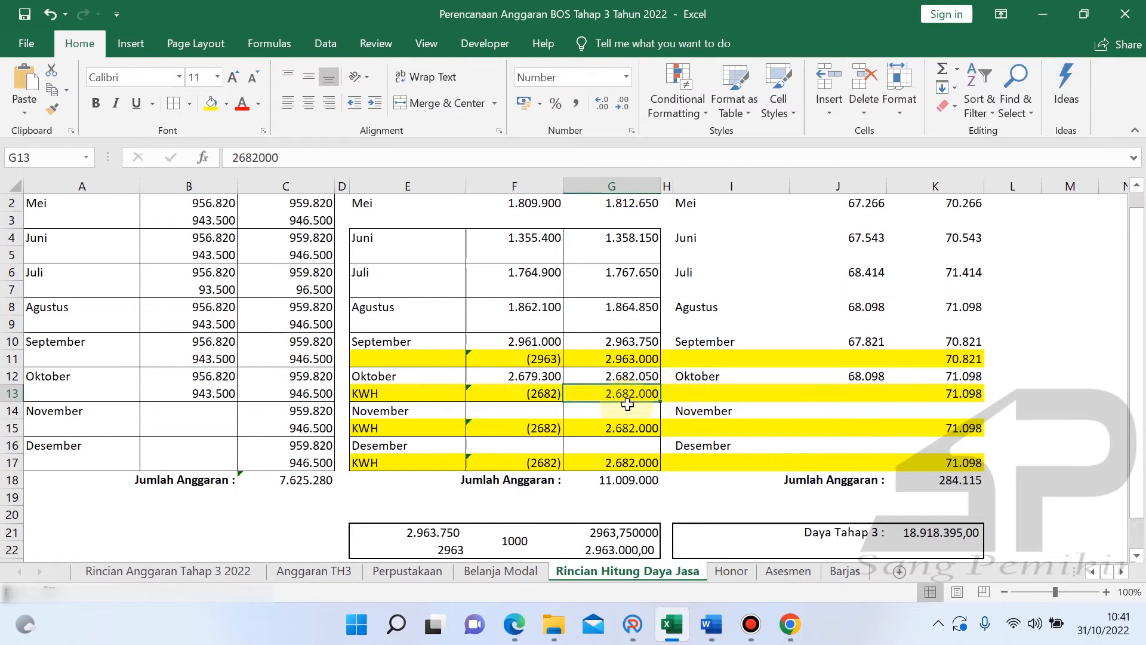
pyautogui.click(534, 395)
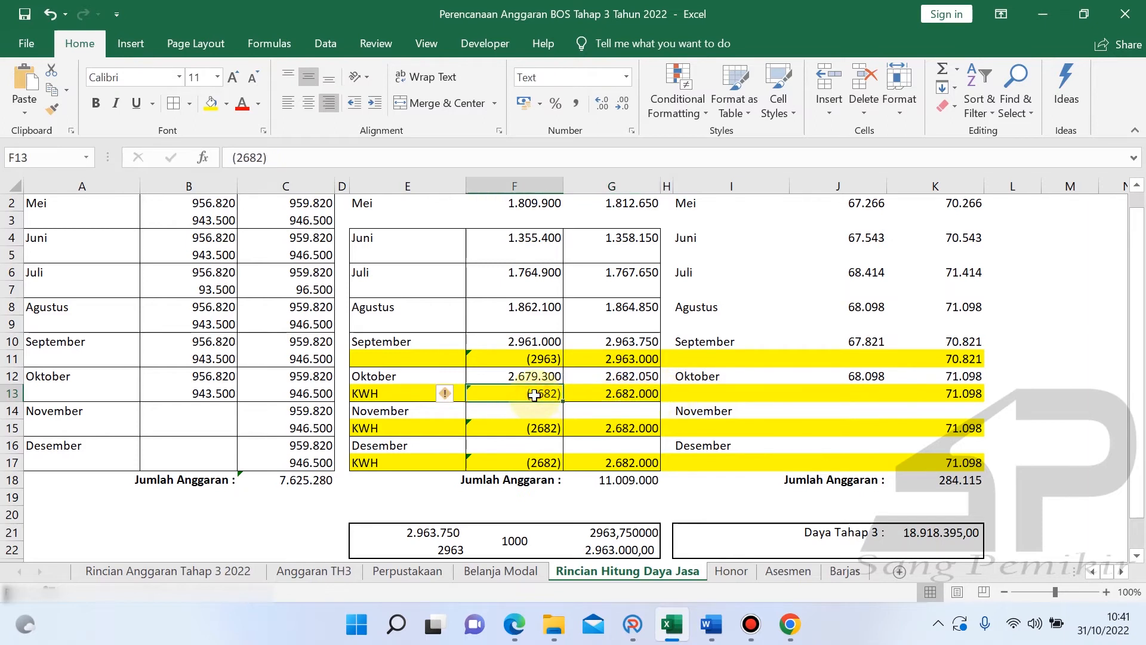
pyautogui.click(522, 465)
pyautogui.click(523, 428)
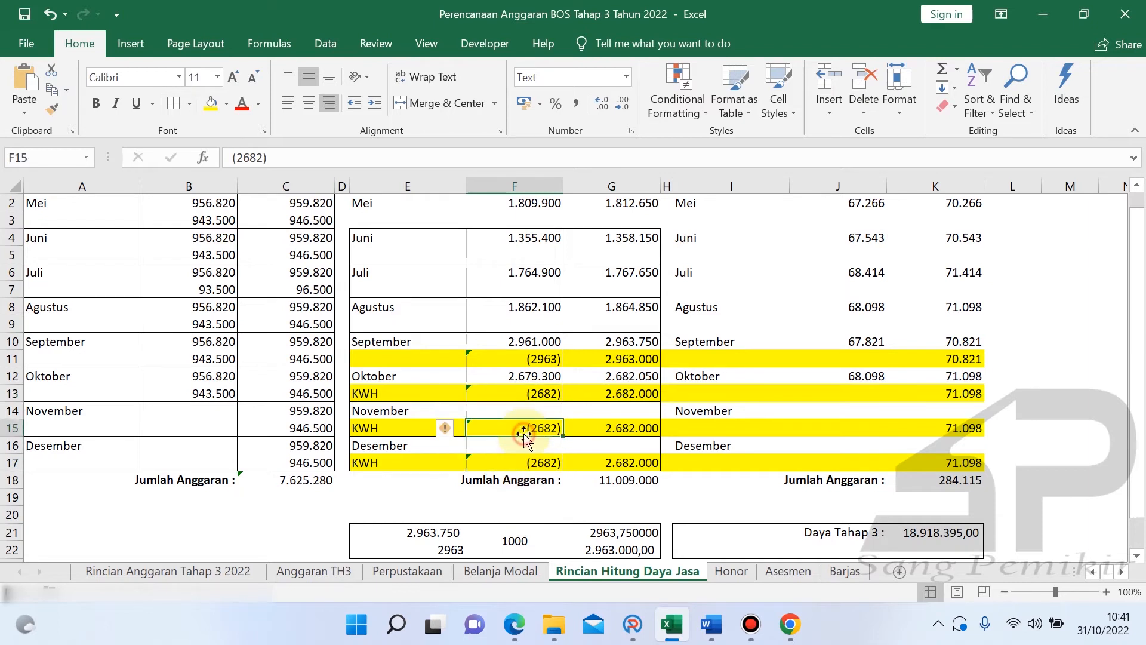
pyautogui.click(554, 394)
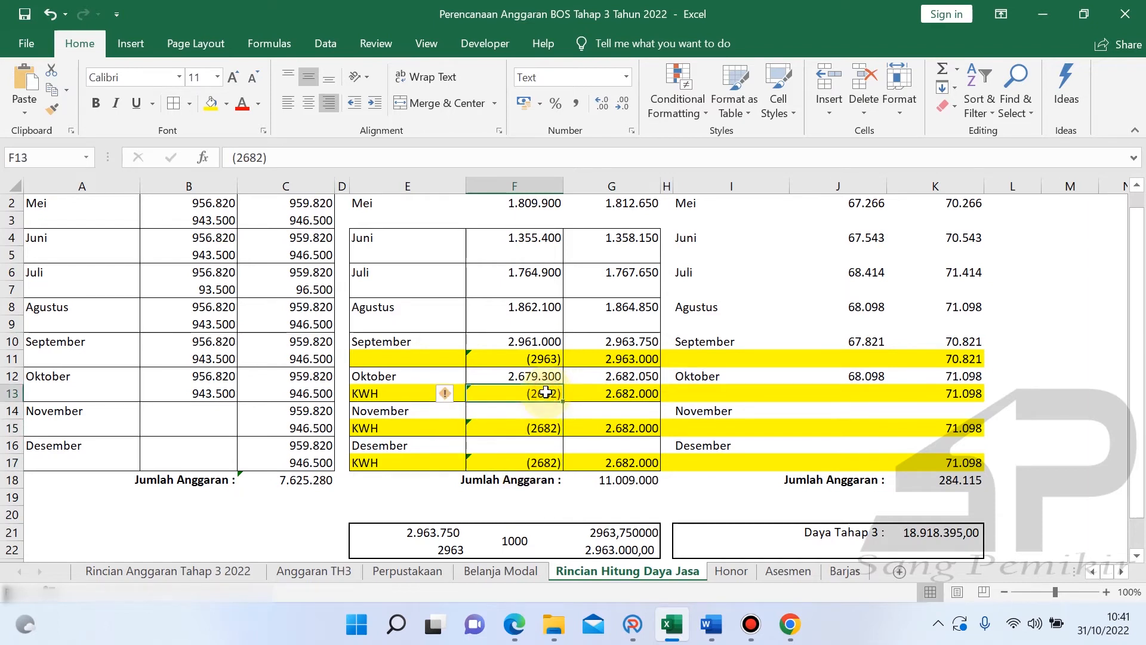
pyautogui.click(539, 360)
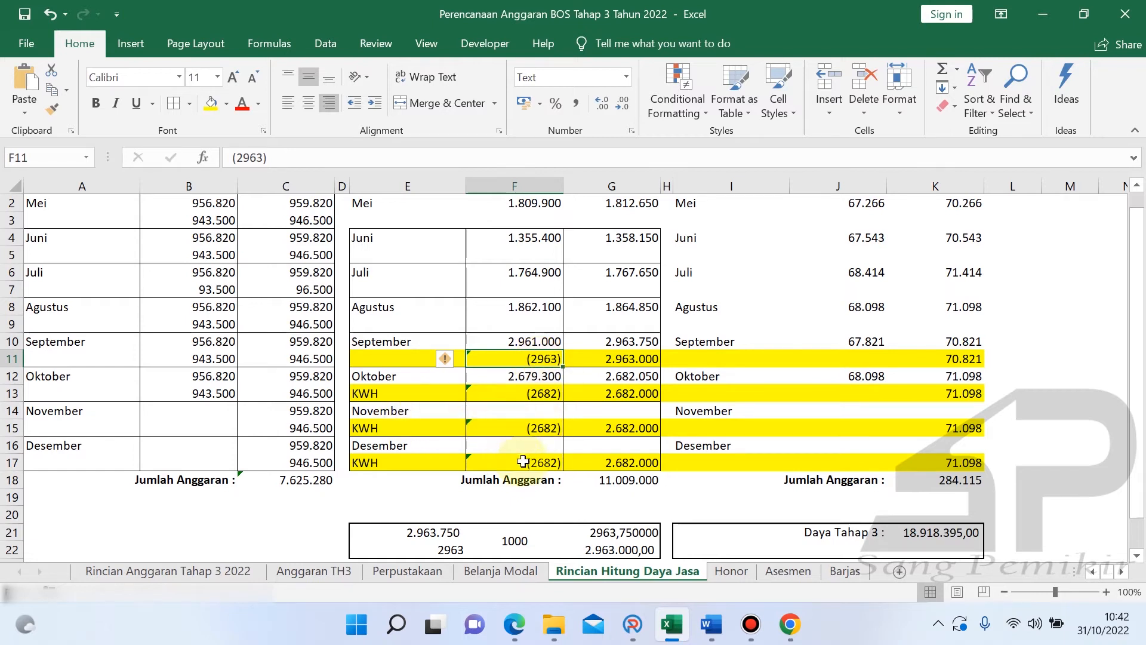
# - Return to ARKAS, enable Oktober, November and Desember for the electricity item, and set Oktober's Vol 1 to 2682
pyautogui.click(632, 623)
pyautogui.click(602, 364)
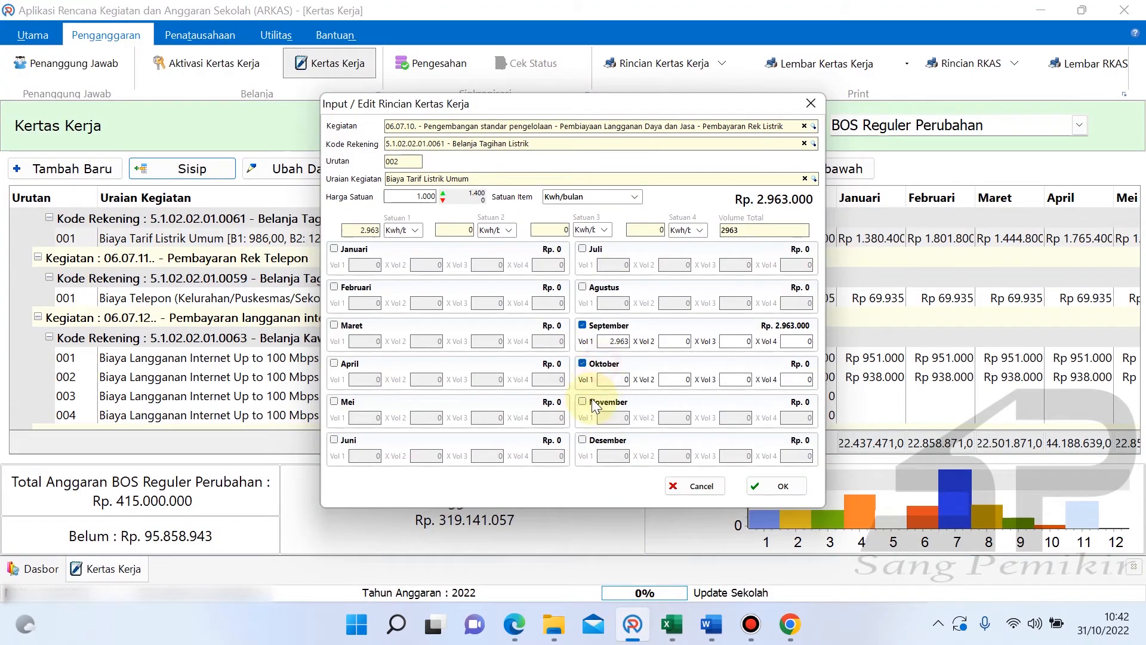
pyautogui.click(592, 401)
pyautogui.click(593, 440)
pyautogui.click(624, 380)
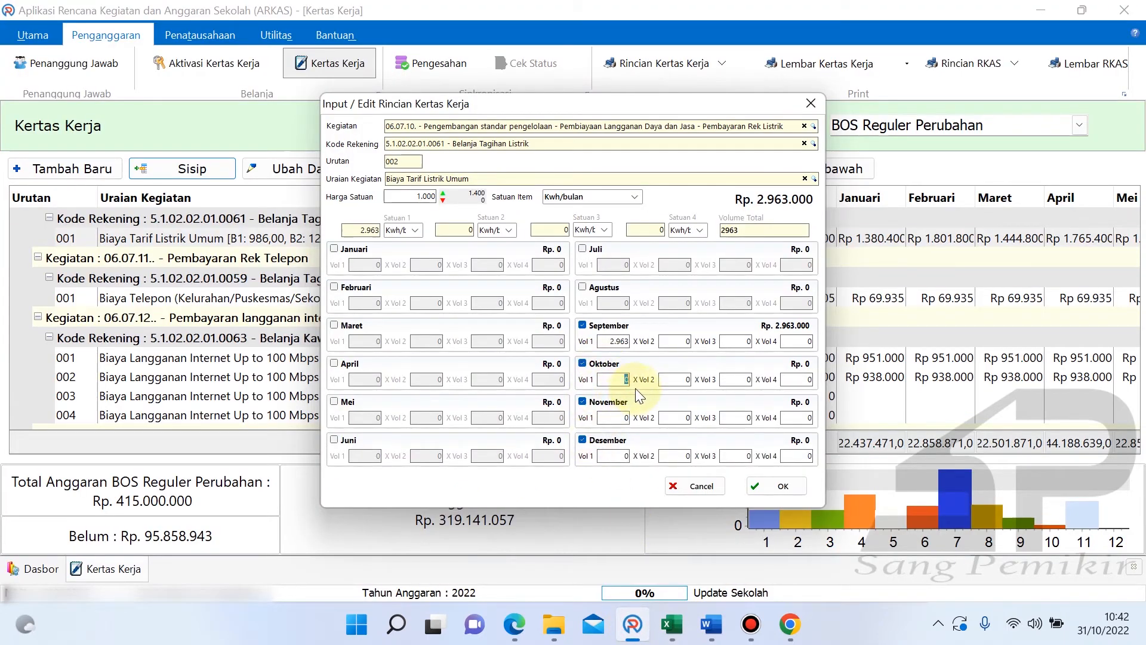
pyautogui.write('2682')
pyautogui.click(678, 380)
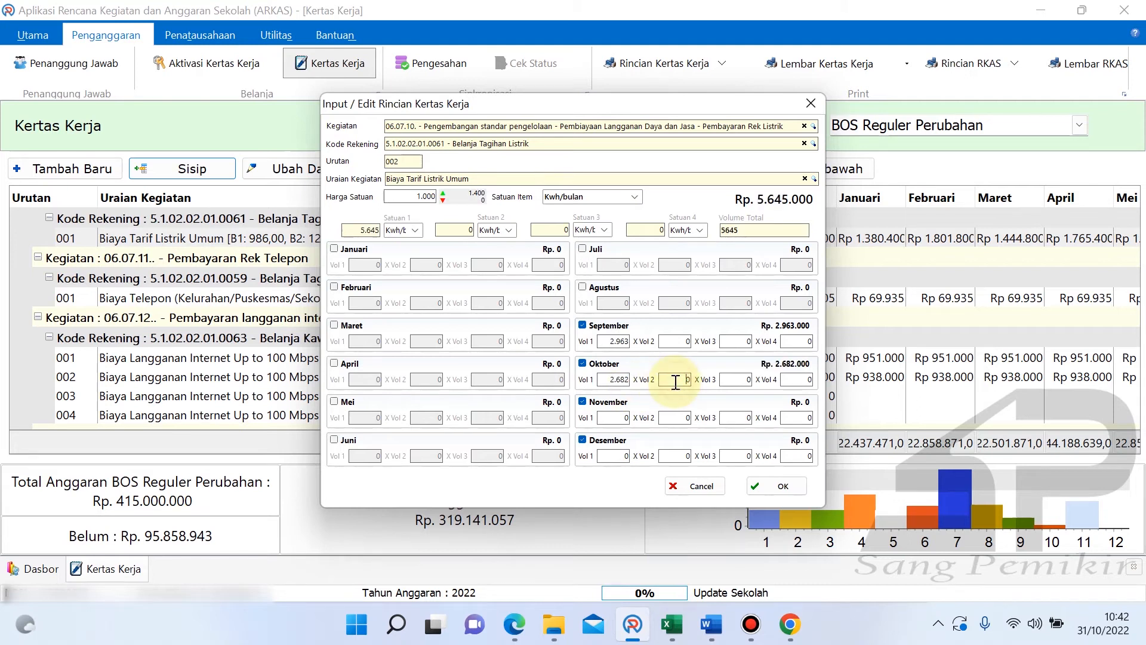
# - Copy Oktober's volume of 2682 into Vol 1 of November and Desember, and save the electricity item
pyautogui.click(602, 382)
pyautogui.hotkey('ctrl', 'c')
pyautogui.click(618, 416)
pyautogui.hotkey('ctrl', 'v')
pyautogui.click(623, 456)
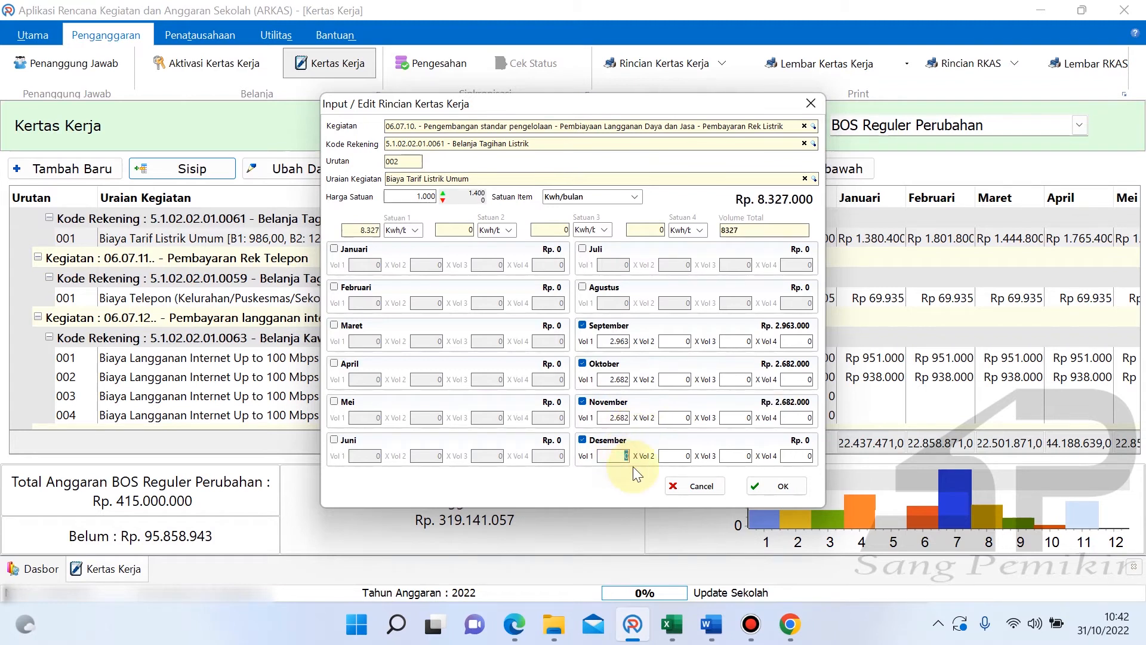
pyautogui.hotkey('ctrl', 'v')
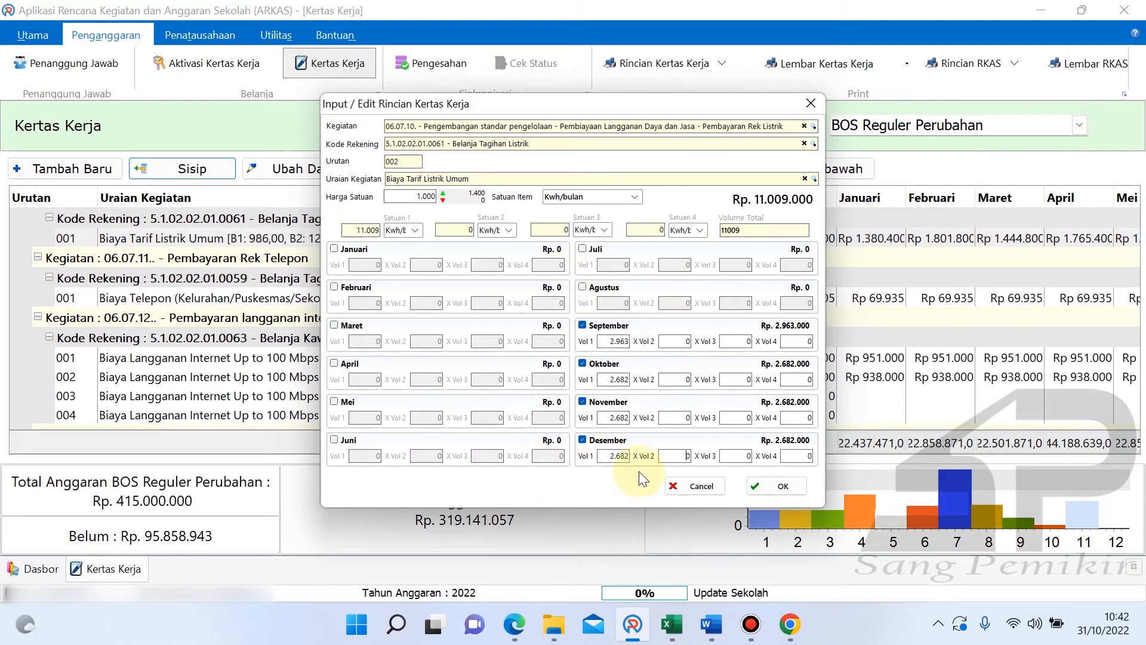
pyautogui.click(782, 485)
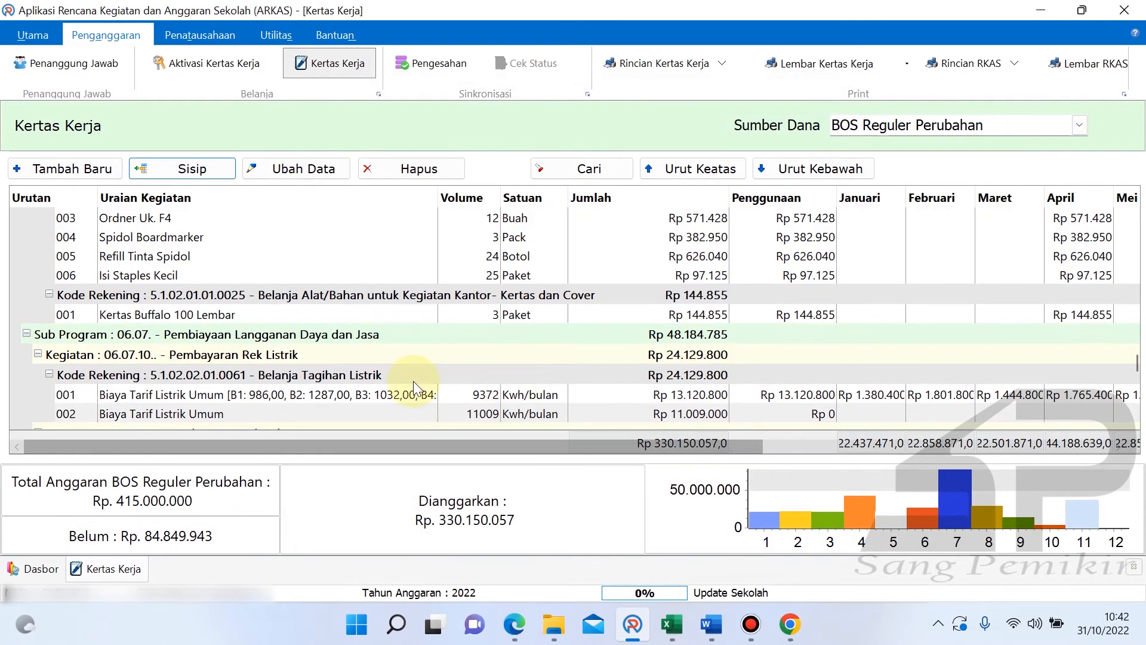
# - Check the September to Desember amounts of the new Biaya Tarif Listrik Umum row in the worksheet
pyautogui.click(226, 411)
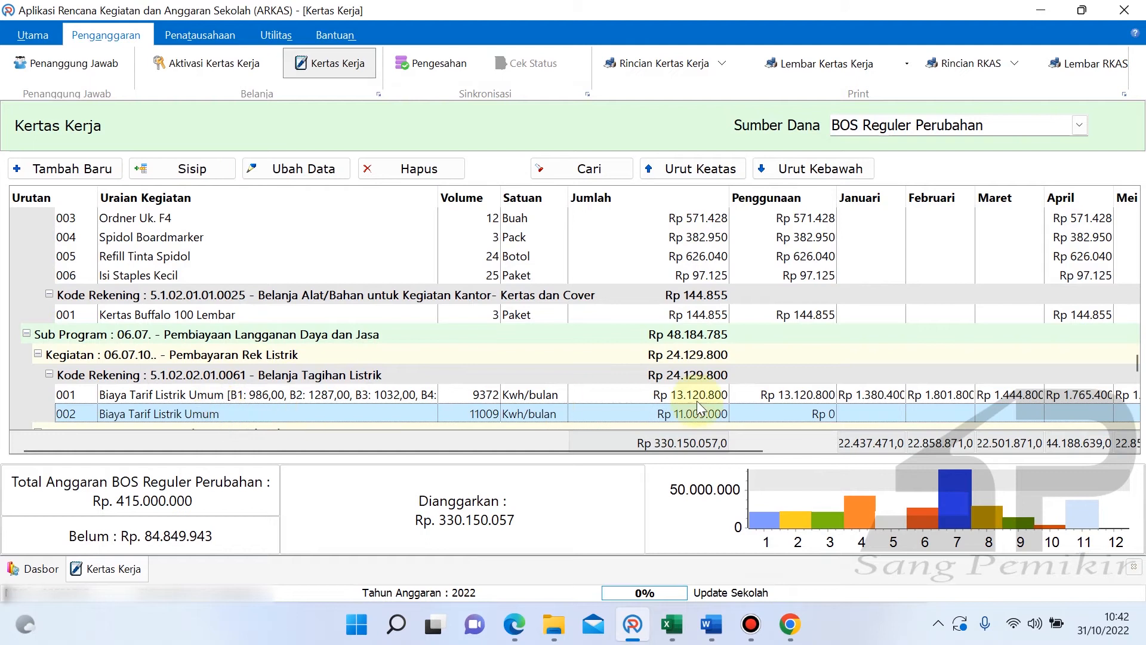
pyautogui.moveTo(737, 451); pyautogui.dragTo(827, 452)
pyautogui.moveTo(1036, 456); pyautogui.dragTo(1126, 444)
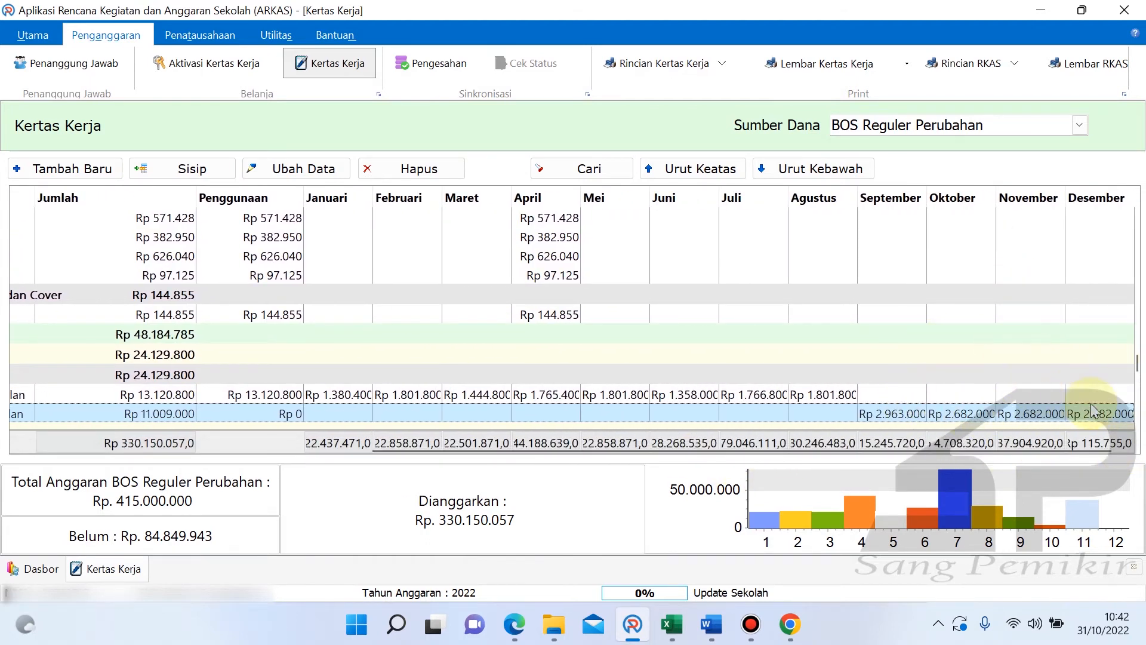
pyautogui.moveTo(889, 445); pyautogui.dragTo(442, 453)
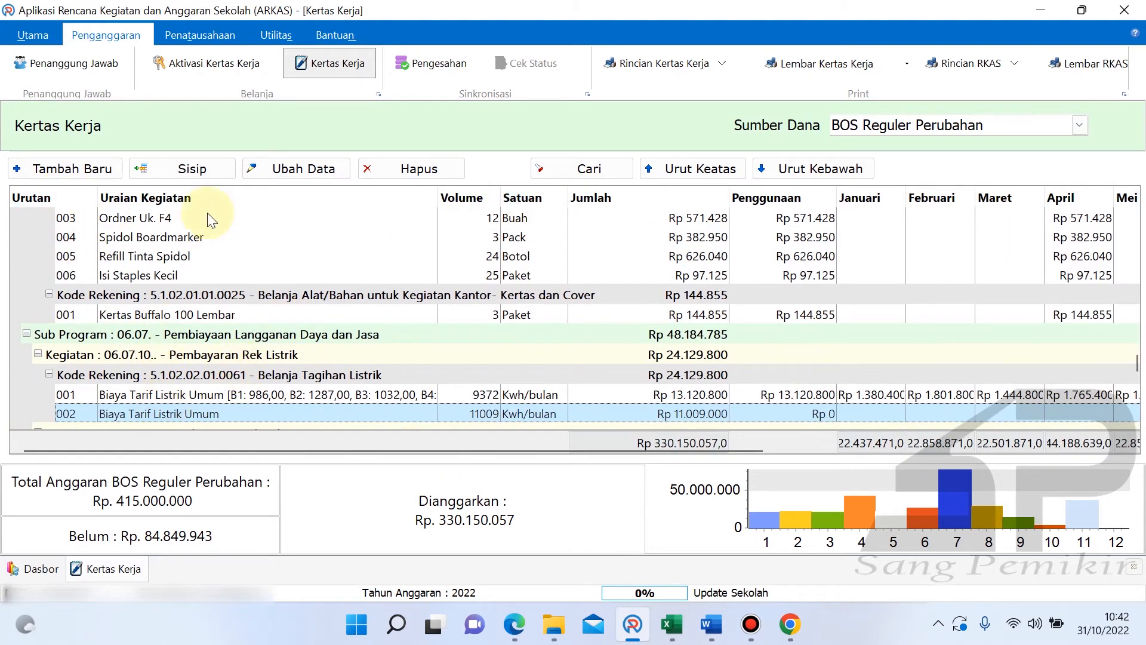
# - Try inserting a Biaya Tarif Listrik Umum item with the unit Bulan, code 2.1.1.01.02.02.003.029, under Belanja Tagihan Listrik
pyautogui.click(200, 169)
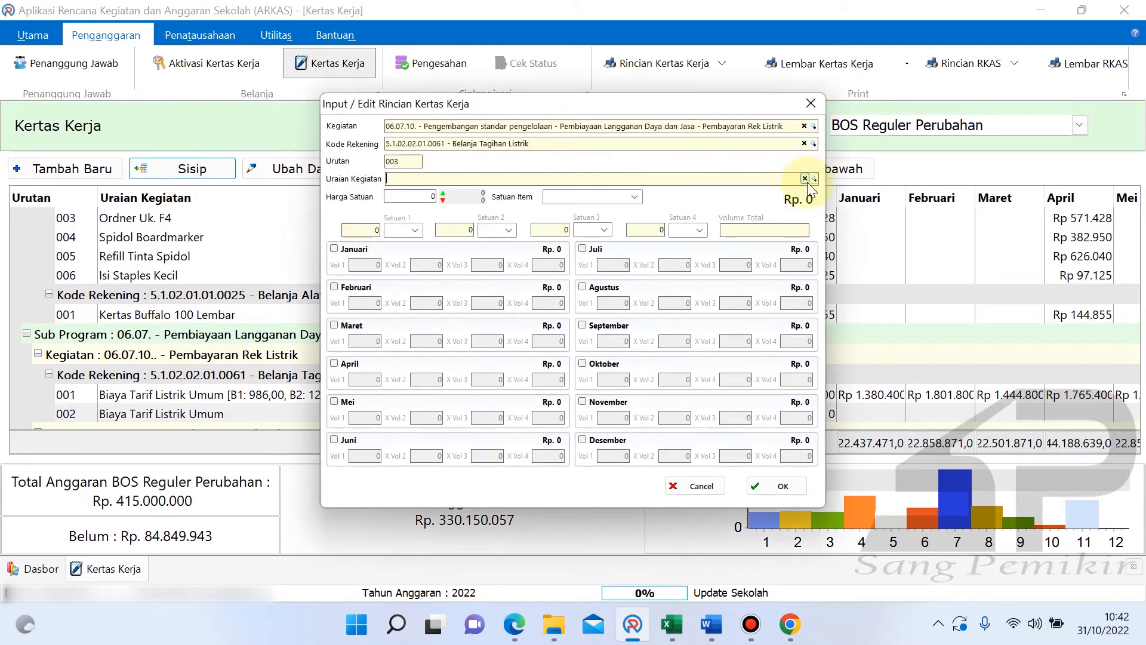
pyautogui.click(813, 180)
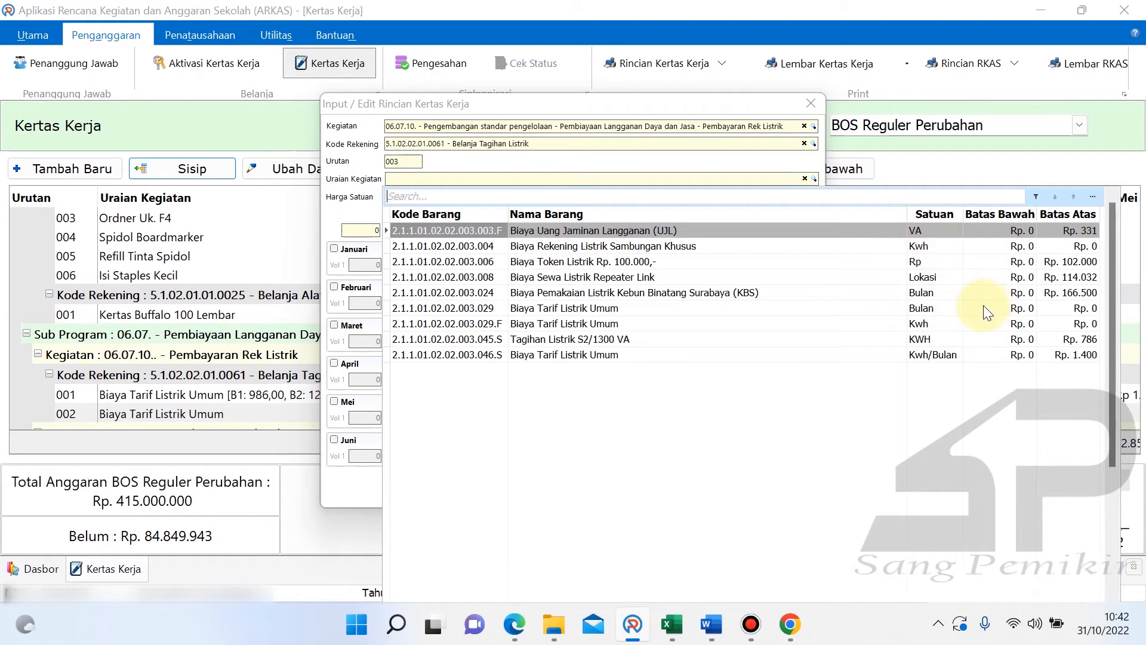
pyautogui.click(881, 311)
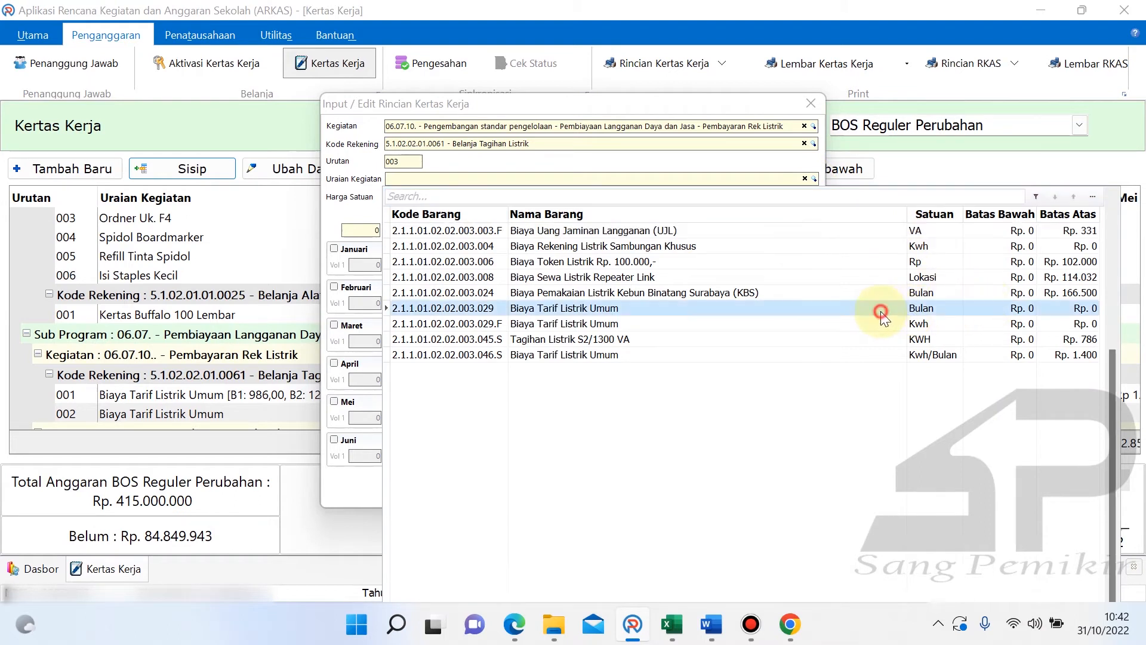
pyautogui.doubleClick(827, 307)
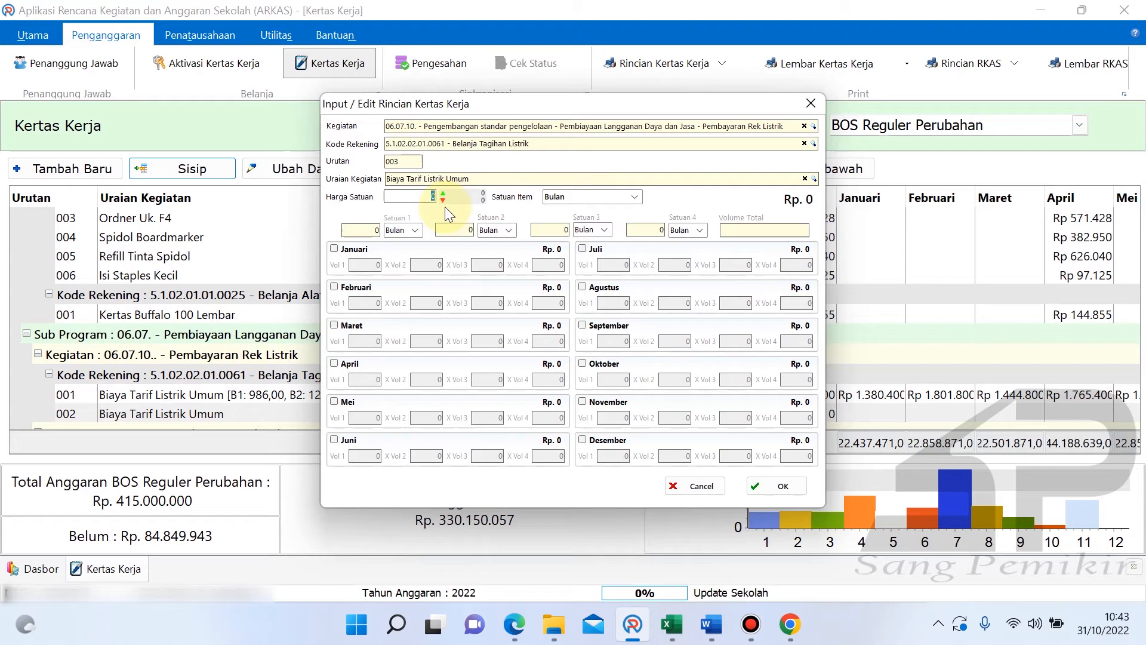
# - Look up September's electricity amount in Excel and enter 2963750 as the Harga Satuan of the new ARKAS item
pyautogui.click(677, 609)
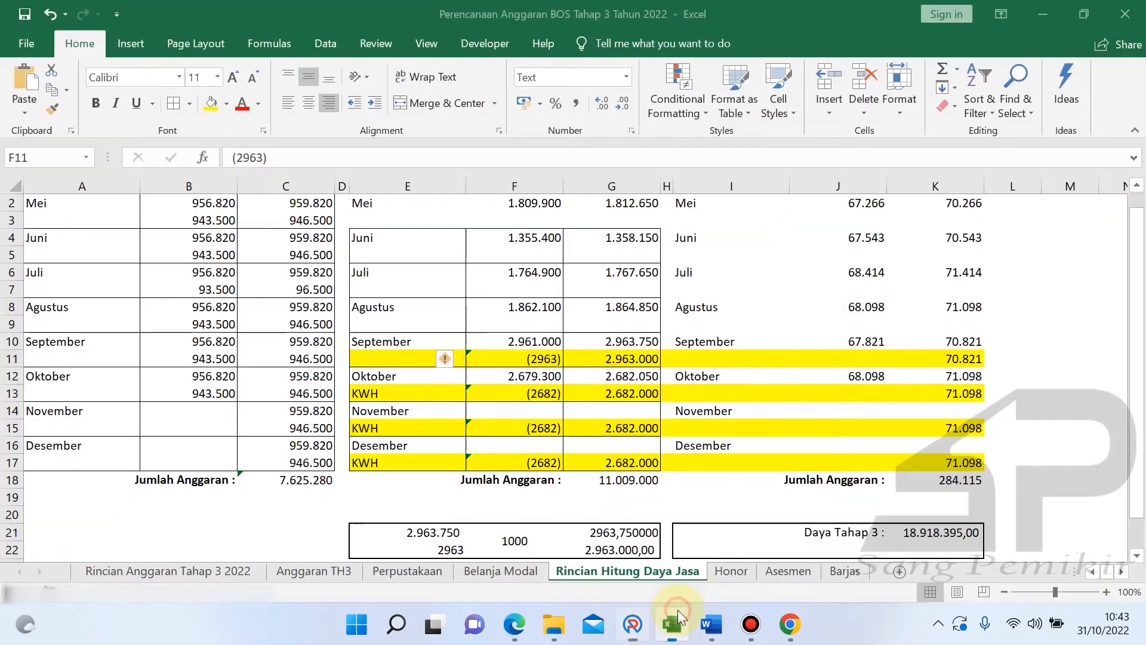
pyautogui.click(624, 341)
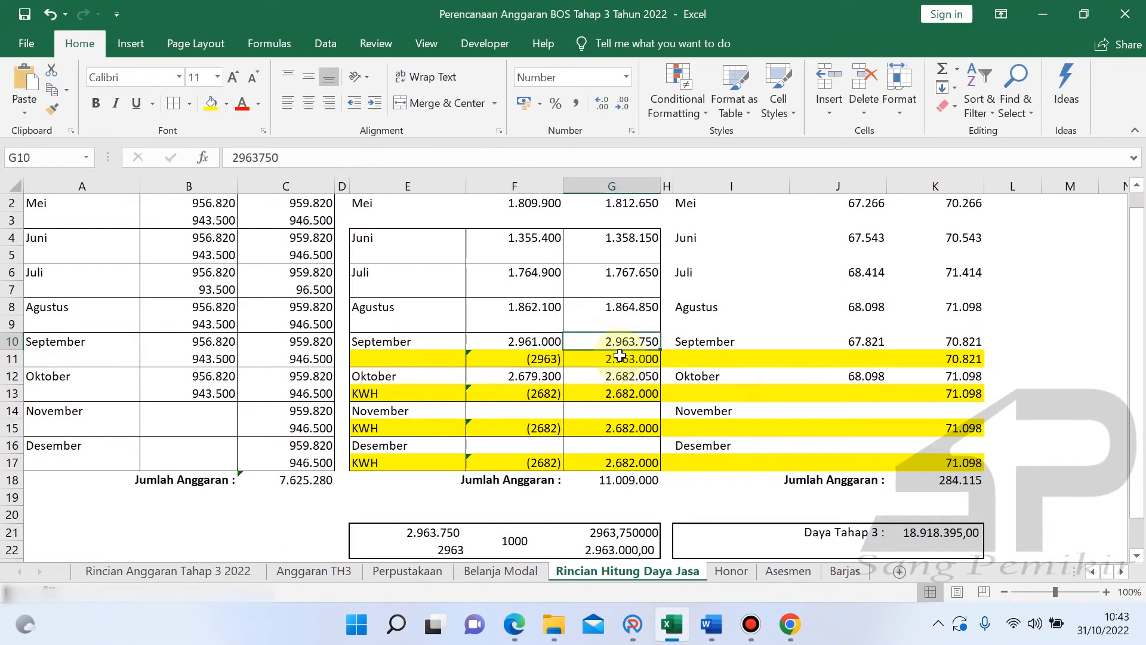
pyautogui.click(633, 624)
pyautogui.write('29')
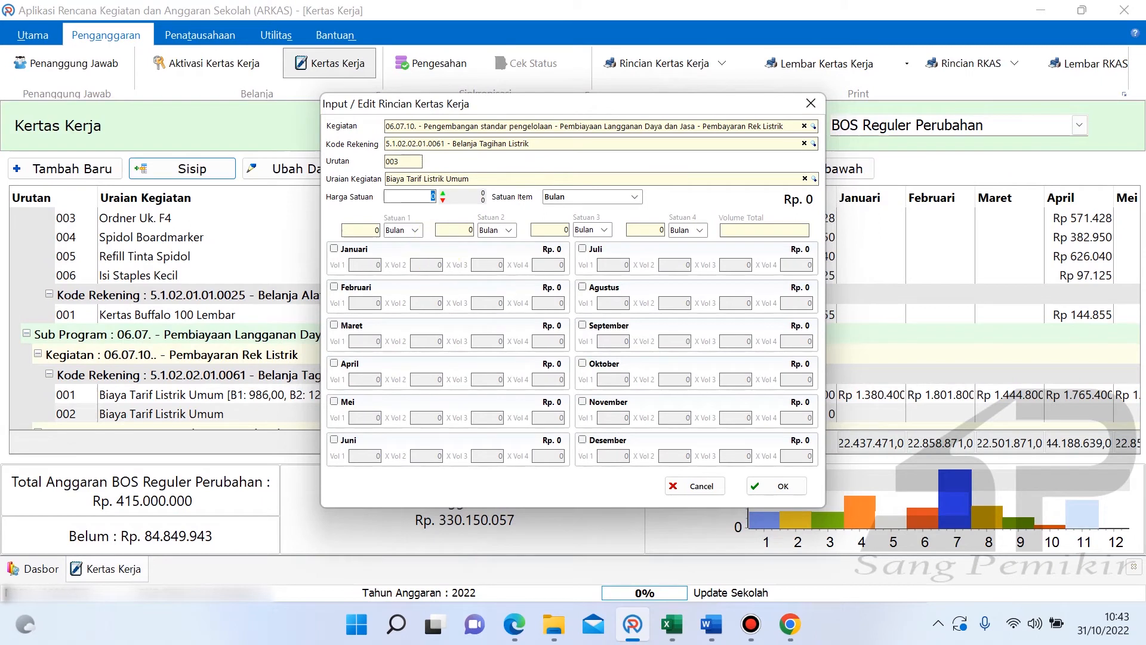
pyautogui.write('63750')
# - Enable September with Vol 1 set to 1, view the electricity item catalogue again, and cancel the new item
pyautogui.click(603, 327)
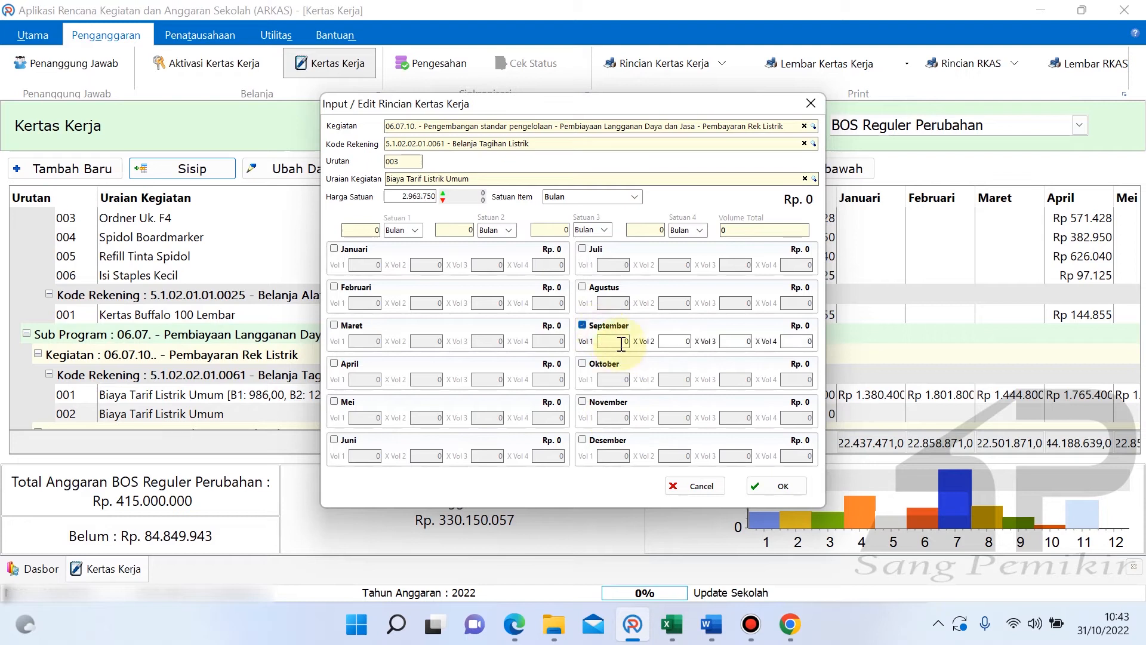
pyautogui.click(622, 344)
pyautogui.write('1')
pyautogui.press('Tab')
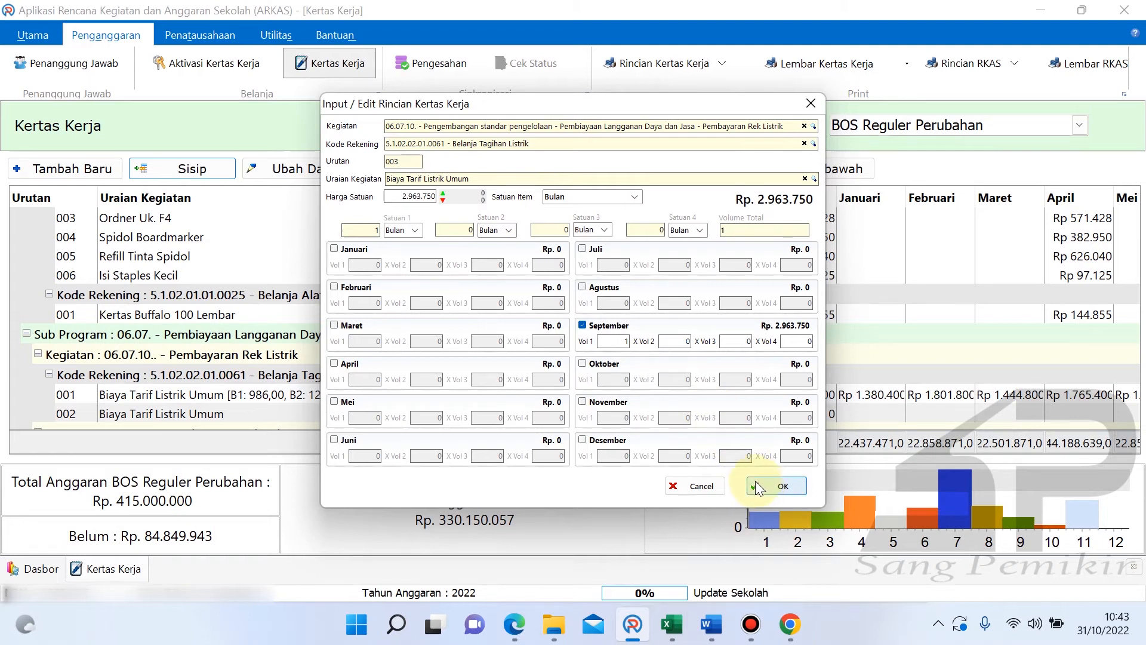
pyautogui.click(491, 176)
pyautogui.click(491, 176)
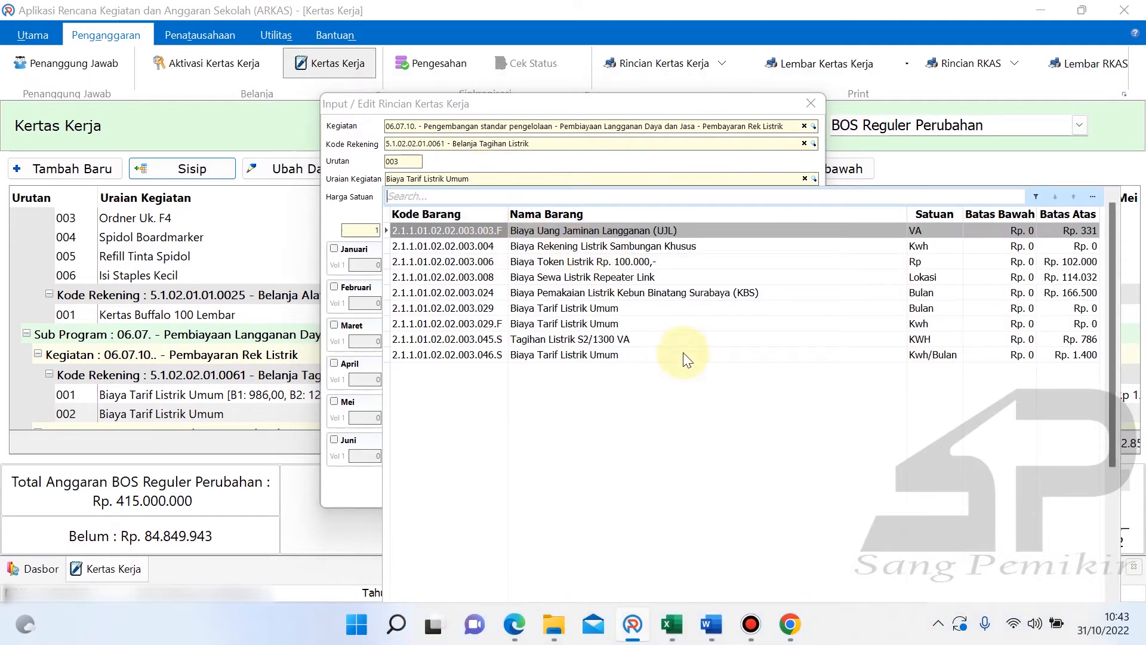
pyautogui.click(666, 376)
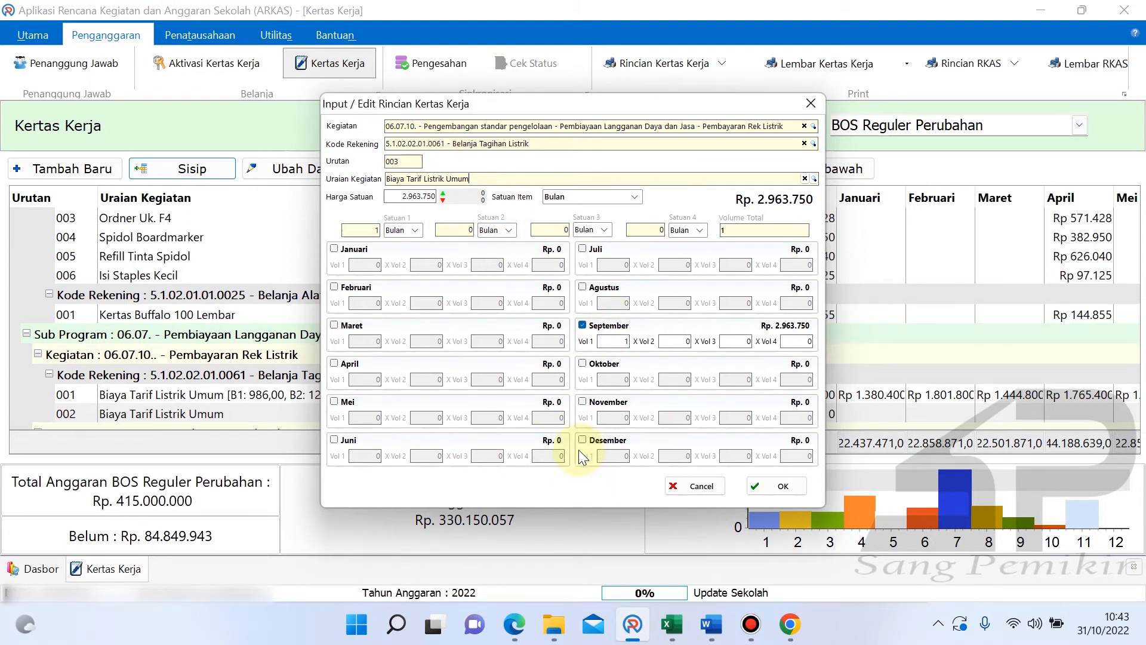
pyautogui.click(704, 482)
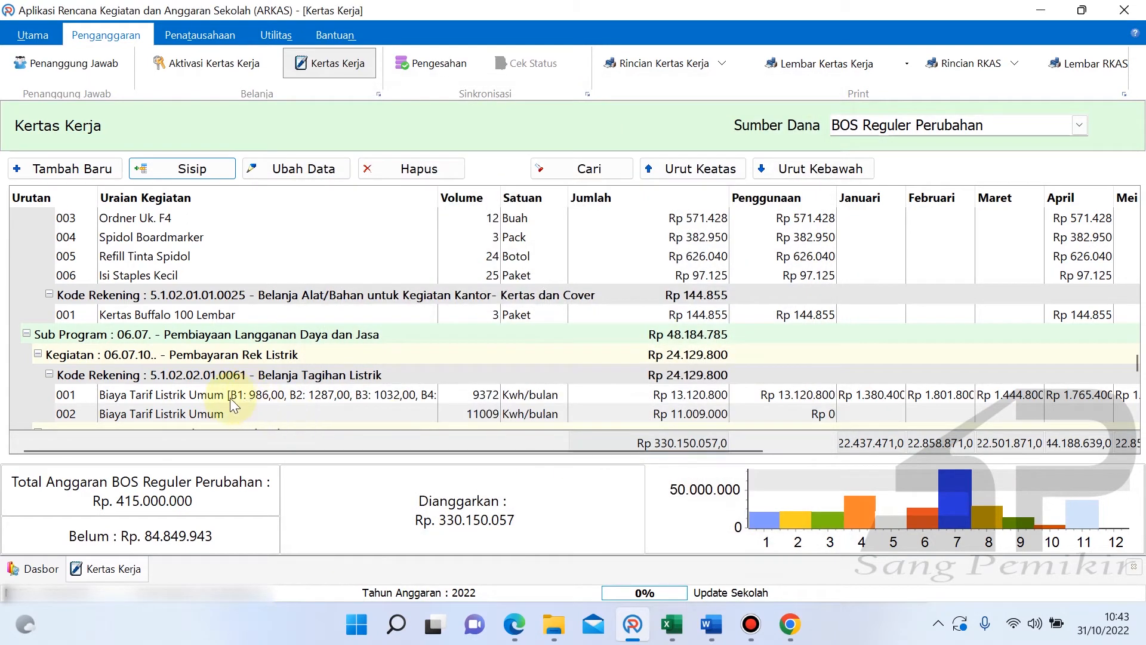
# - Open row 002 Biaya Tarif Listrik Umum to check its September to Desember volumes, and close it without changes
pyautogui.click(227, 415)
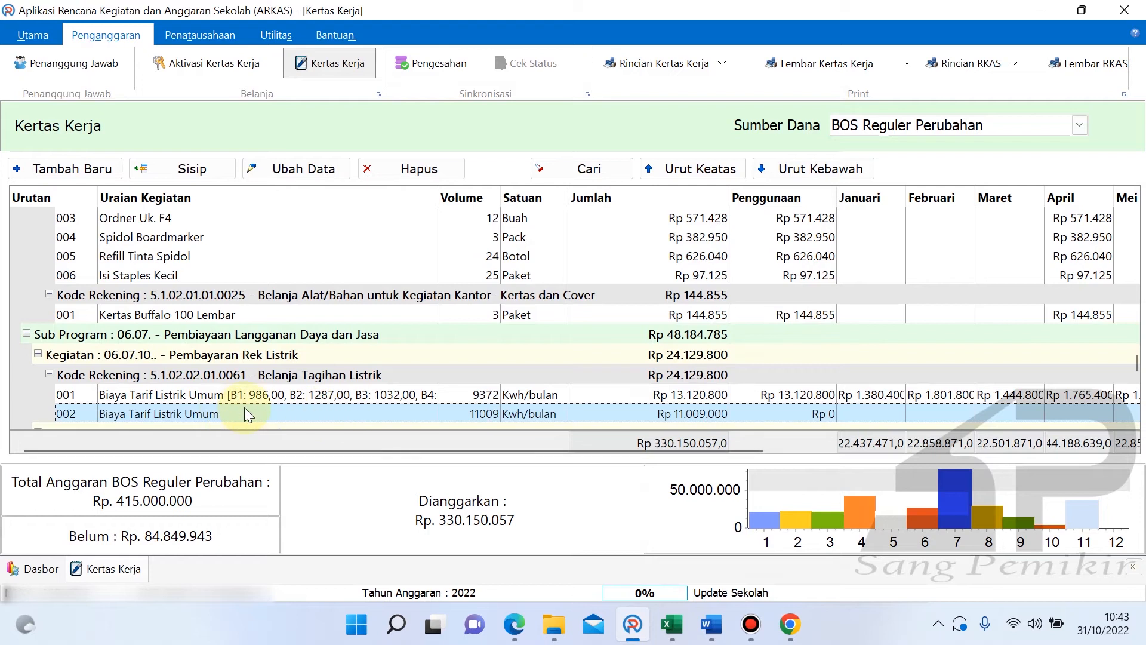
pyautogui.doubleClick(277, 415)
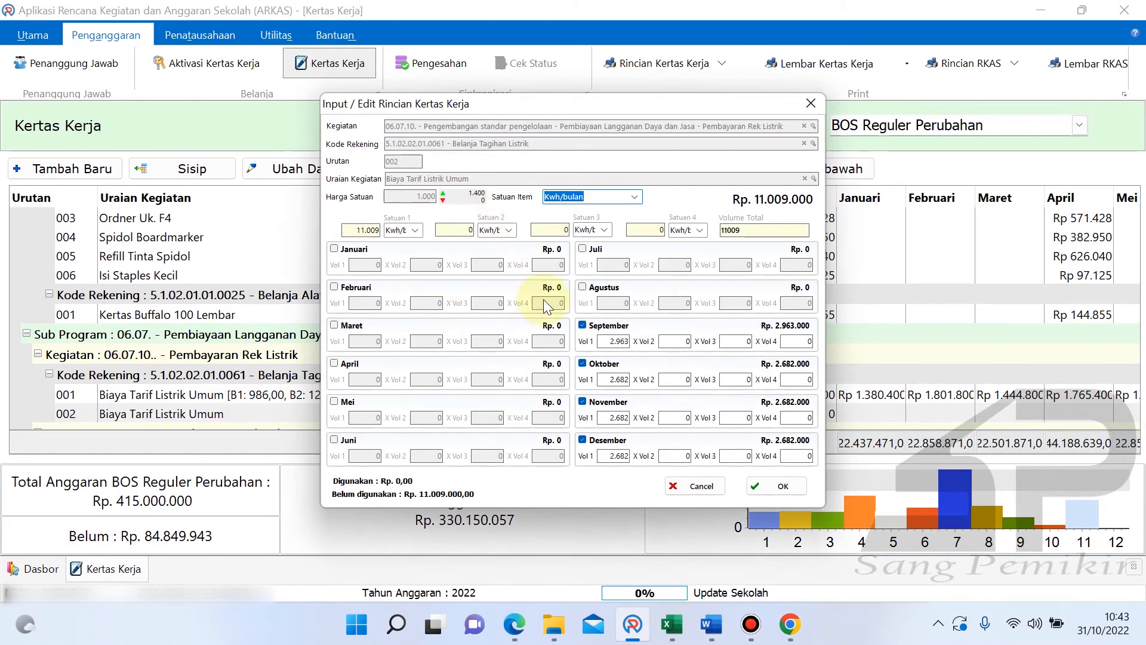
pyautogui.click(703, 484)
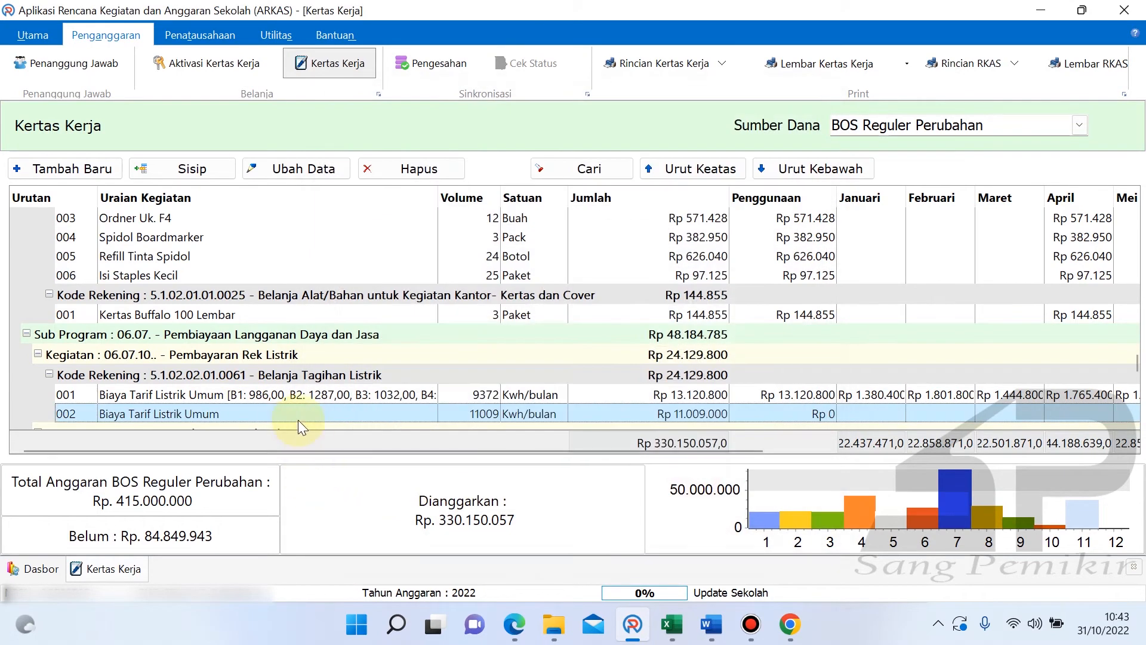
# - Begin inserting another electricity item, search the account codes for "listr", and choose 5.1.02.02.01.0061 Belanja Tagihan Listrik
pyautogui.click(222, 169)
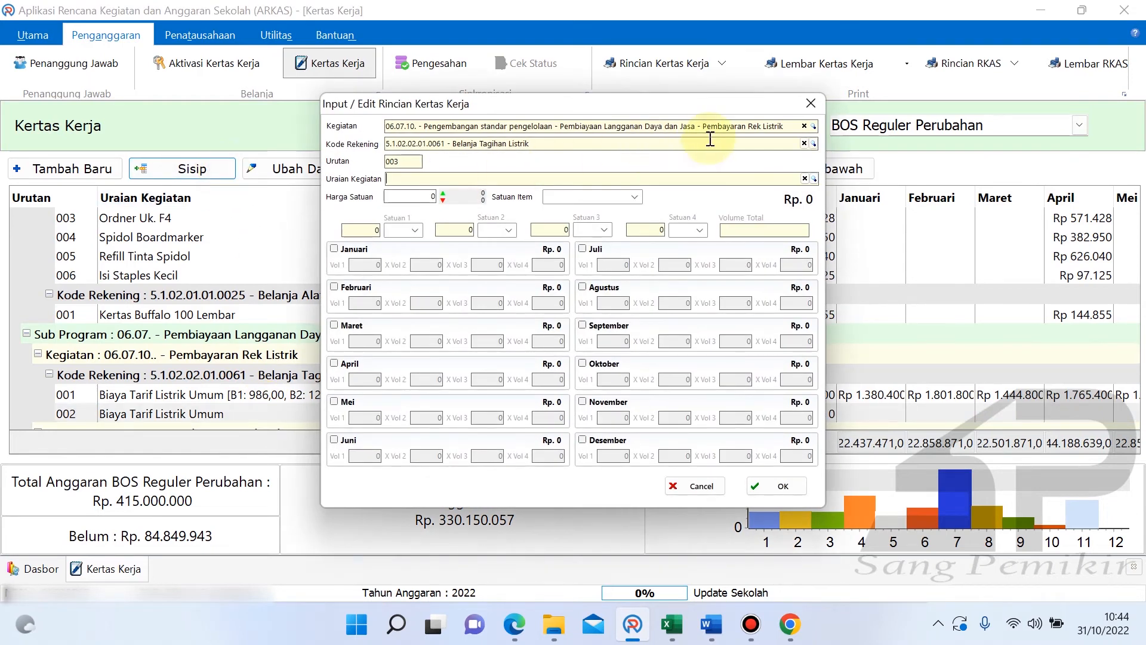
pyautogui.click(814, 144)
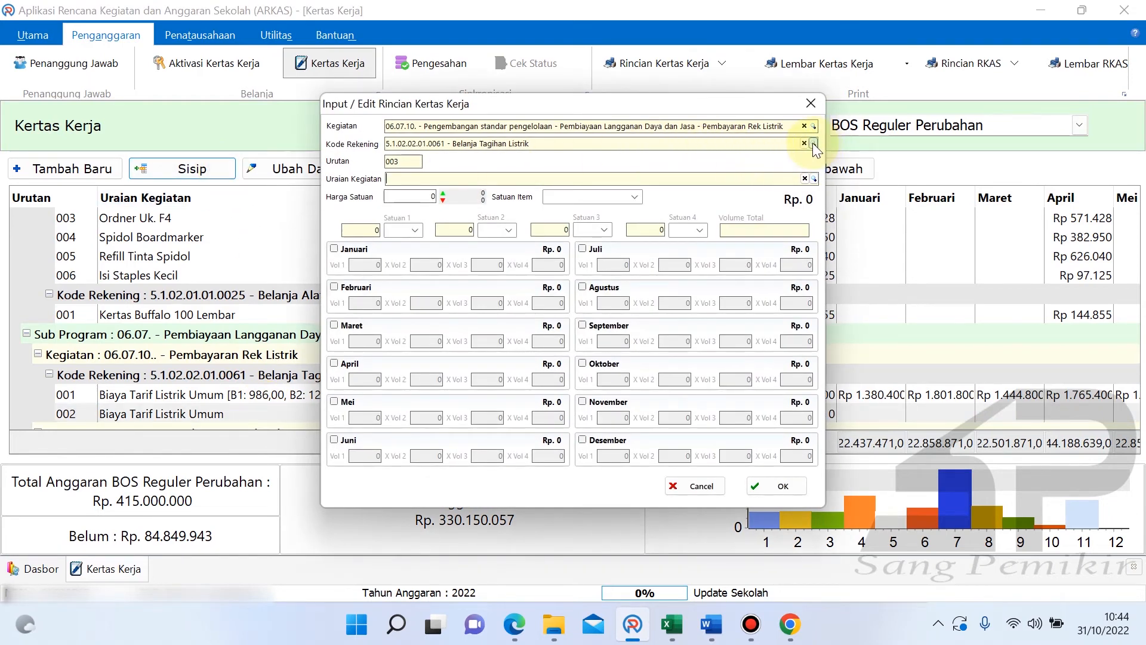
pyautogui.write('listr')
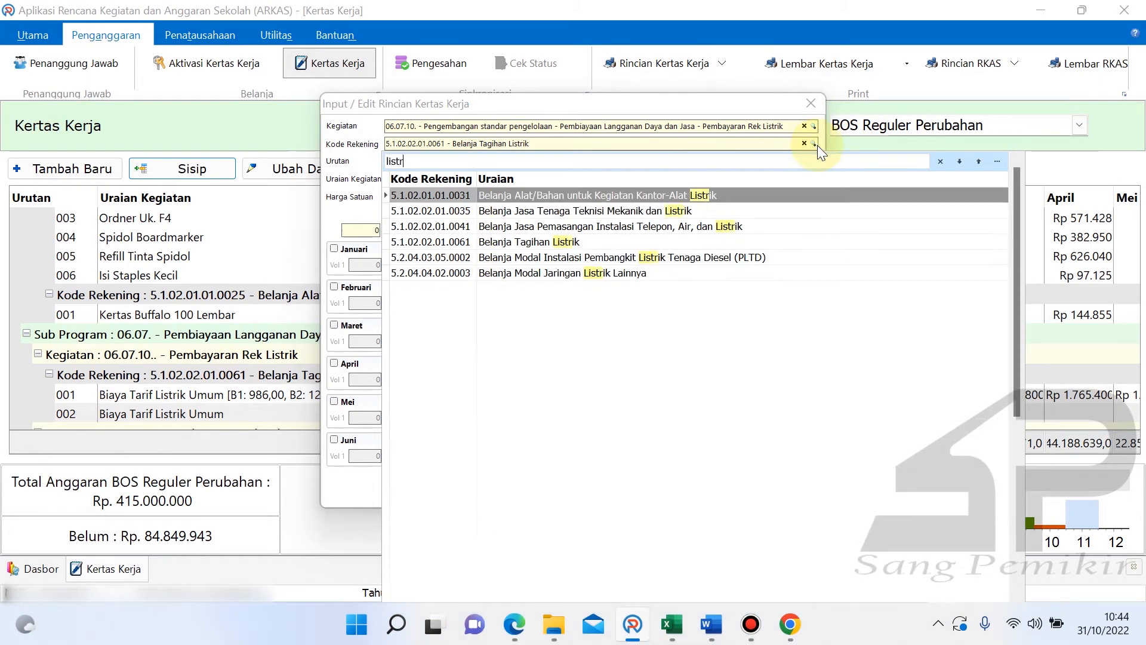
pyautogui.click(632, 240)
pyautogui.click(604, 240)
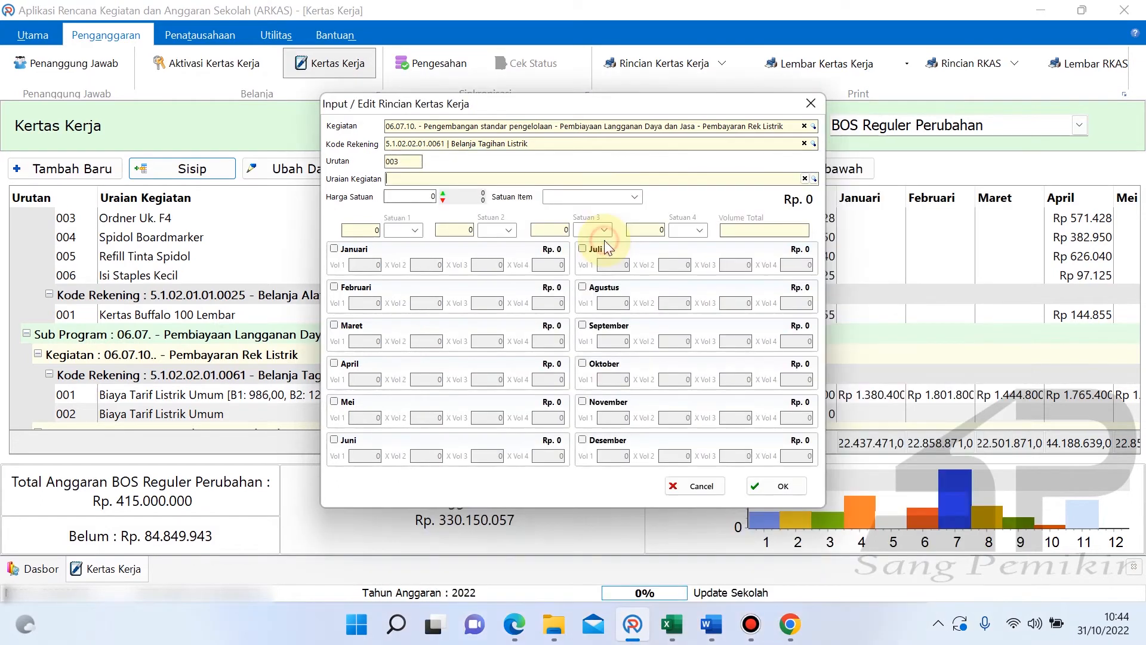
# - Compare the units and price limits of the Biaya Tarif Listrik Umum catalogue entries, and cancel the new item
pyautogui.click(815, 176)
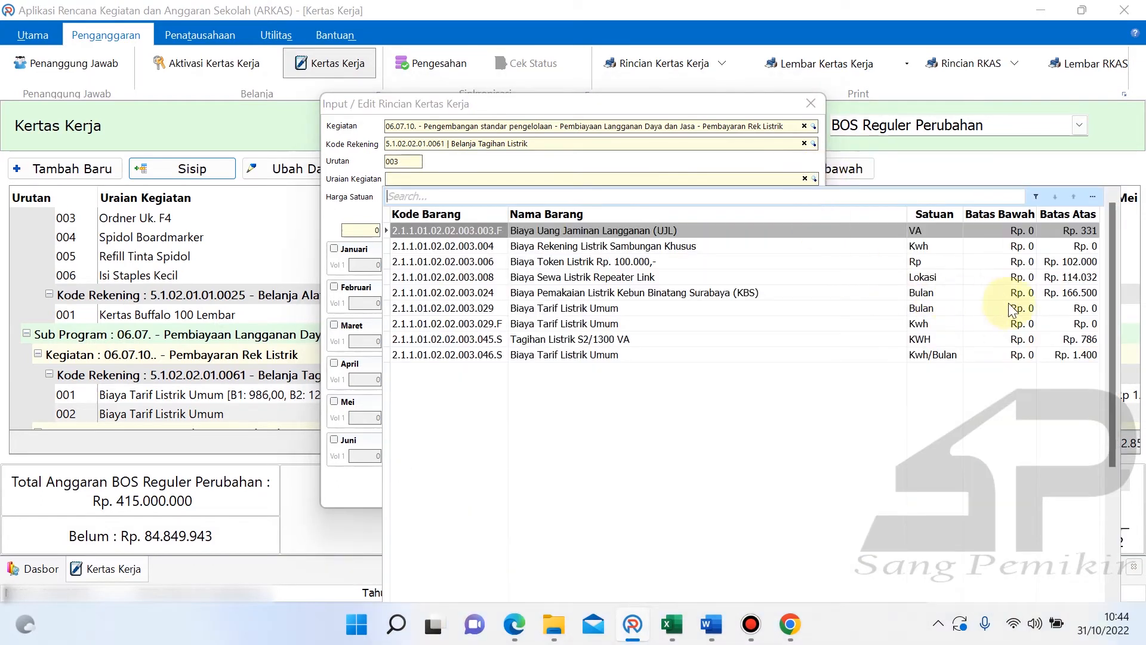
pyautogui.click(971, 308)
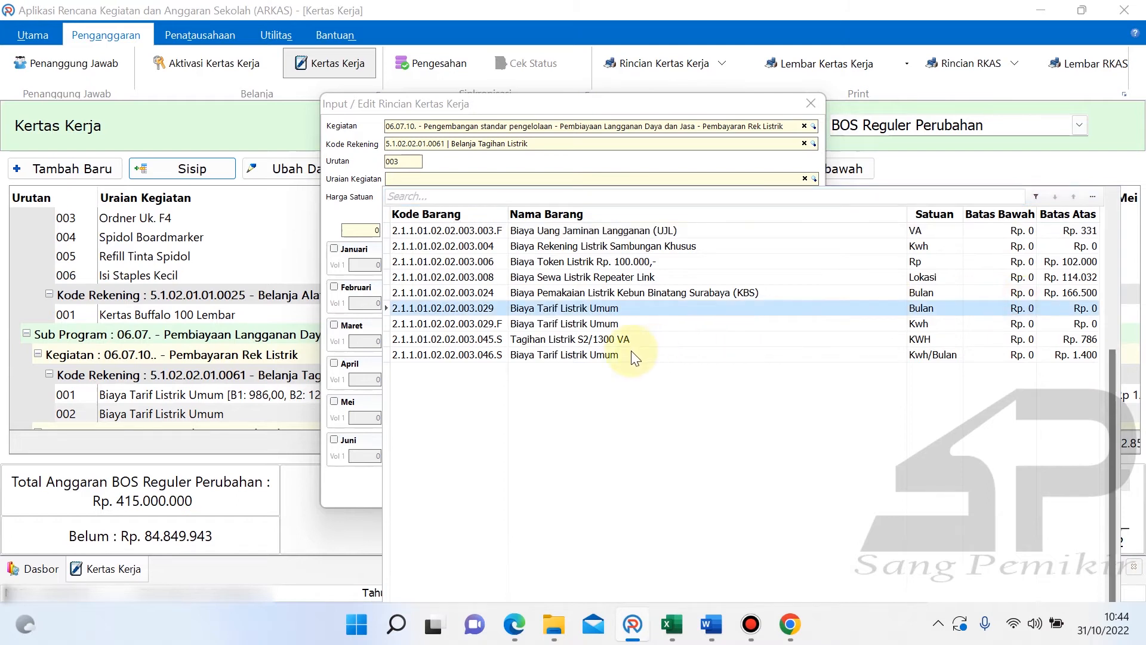
pyautogui.click(1030, 352)
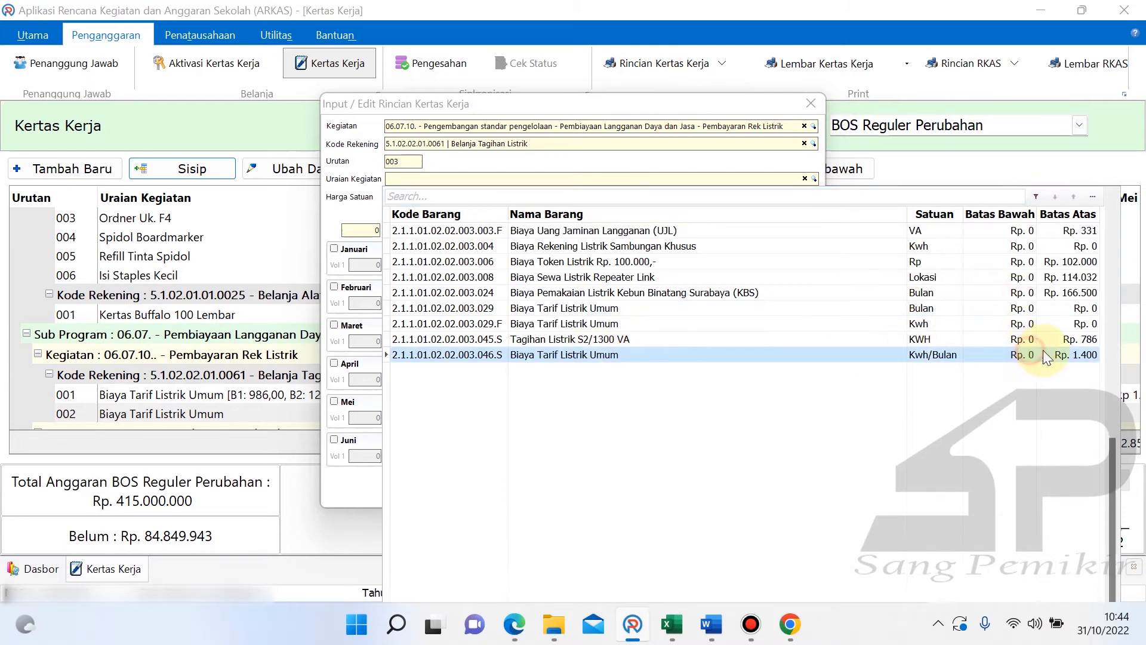
pyautogui.click(1019, 309)
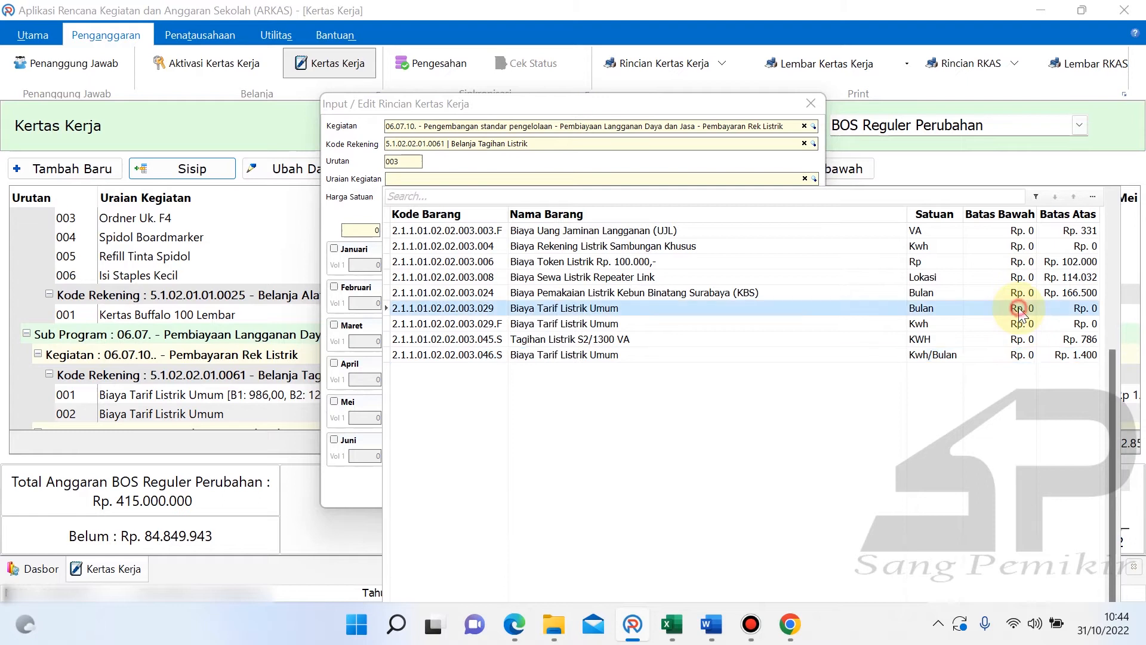
pyautogui.click(1001, 353)
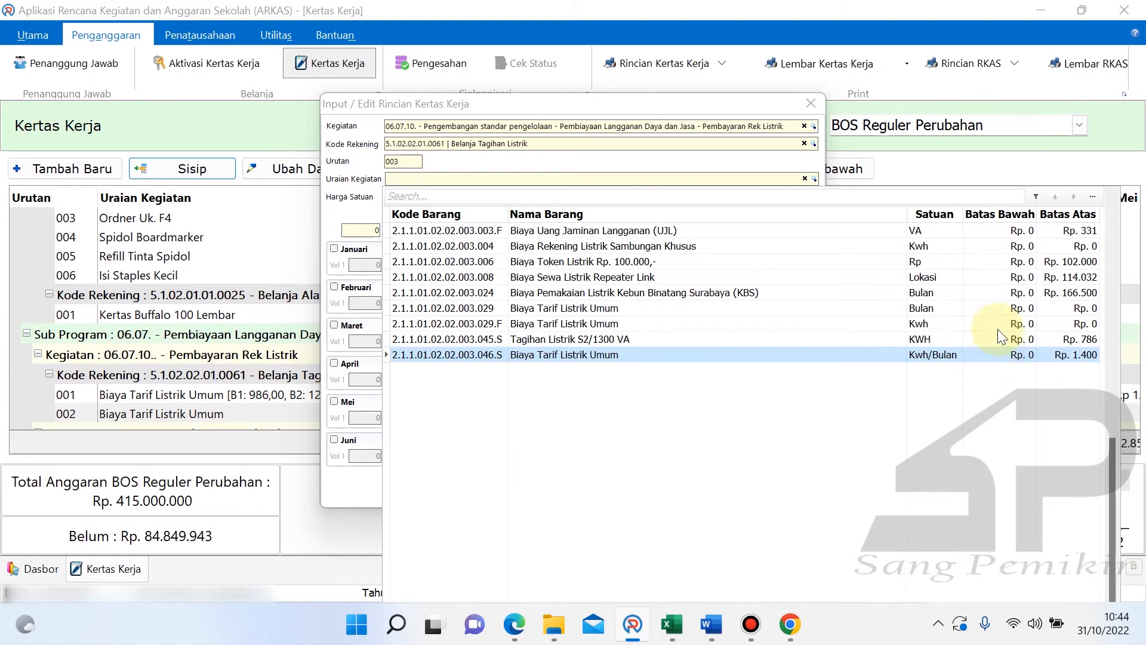
pyautogui.click(997, 325)
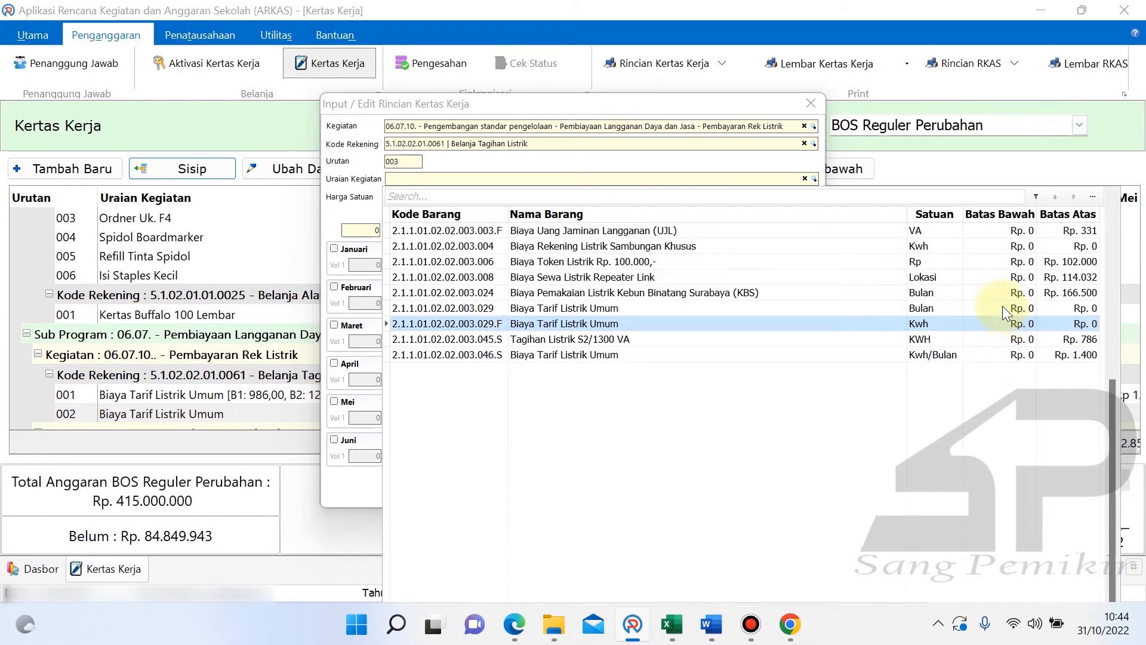
pyautogui.click(999, 306)
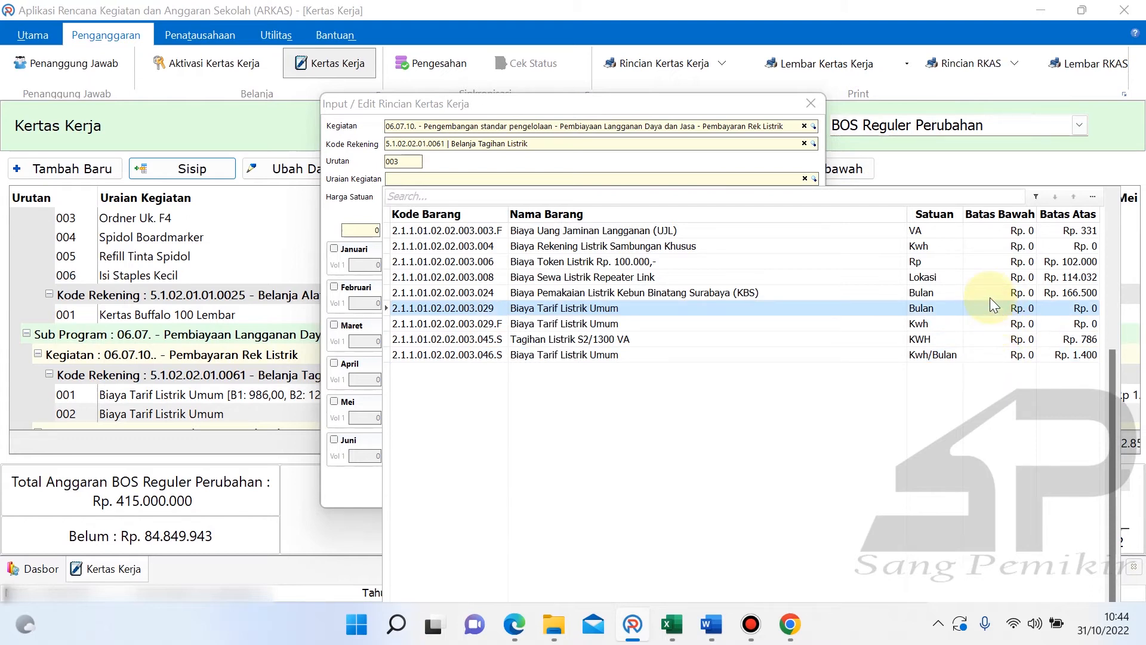
pyautogui.press('Escape')
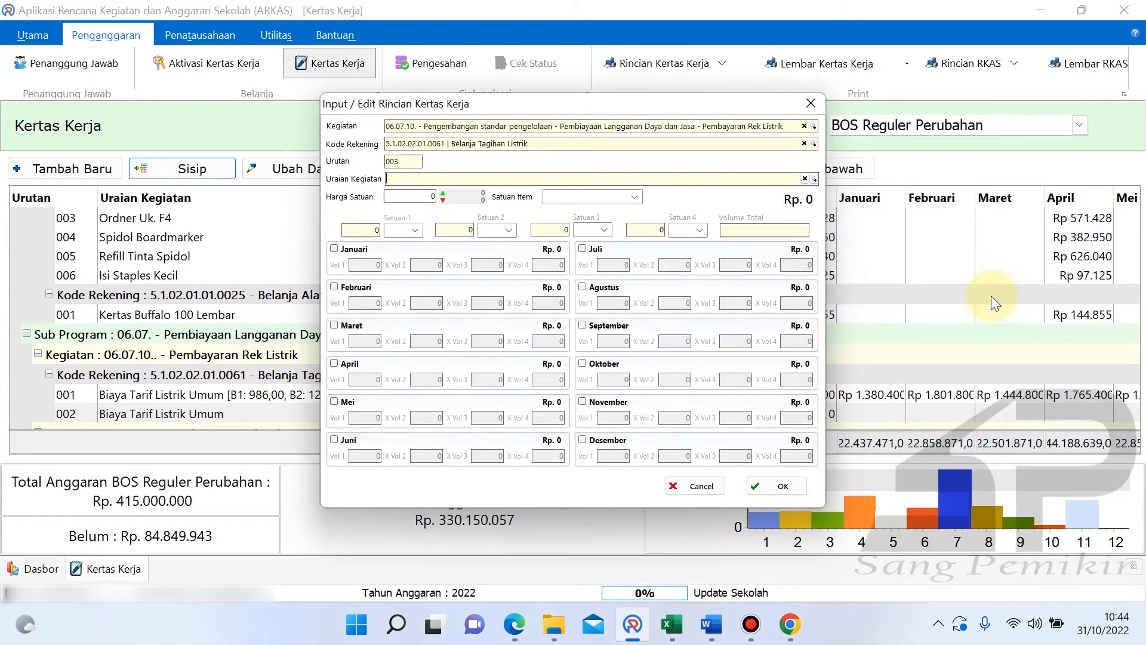
pyautogui.click(697, 486)
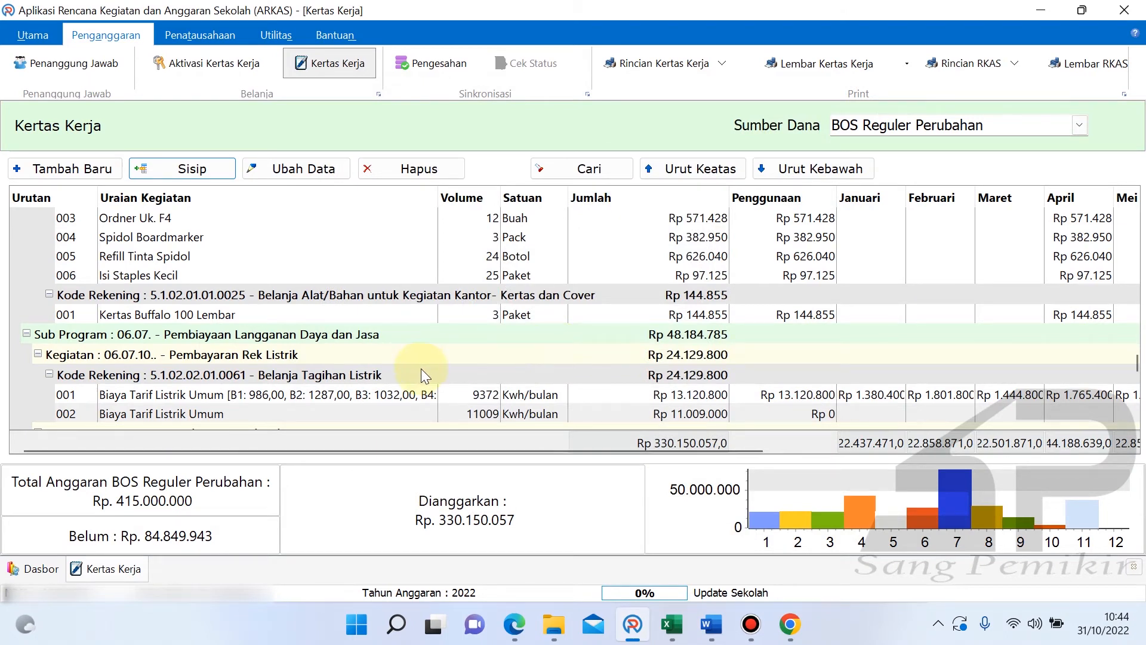
# - Switch to Excel, examine the Telepon amounts for September to Desember on the Rincian Hitung Daya Jasa sheet, and return to ARKAS
pyautogui.click(671, 624)
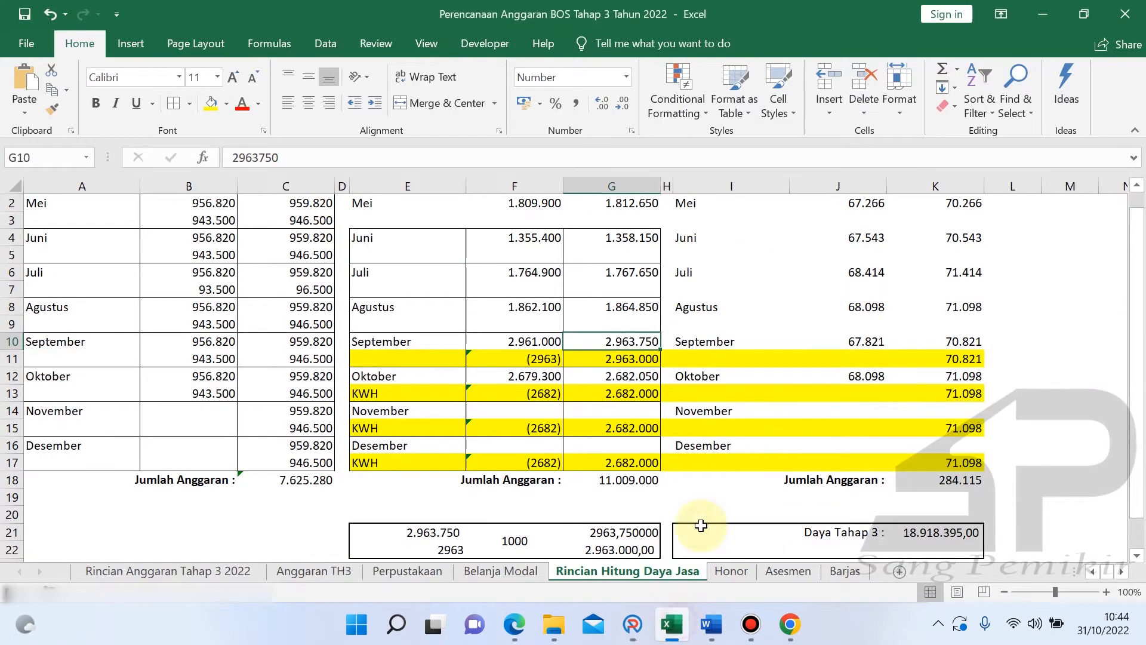
pyautogui.scroll(1, 740, 280)
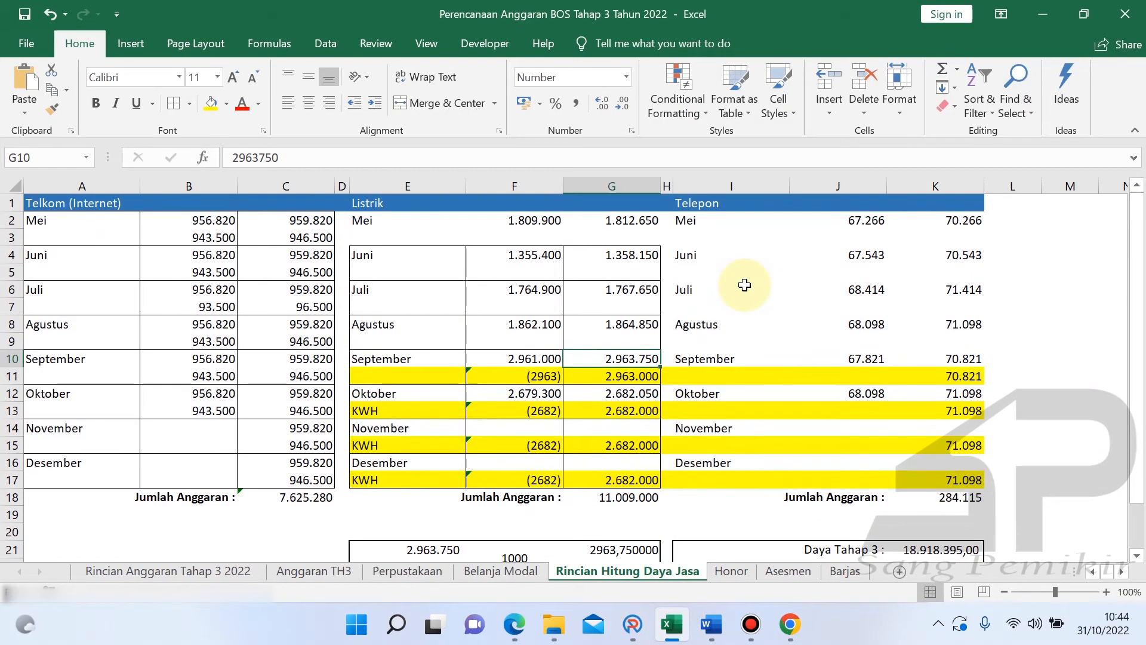
pyautogui.click(693, 224)
pyautogui.moveTo(692, 226); pyautogui.dragTo(963, 493)
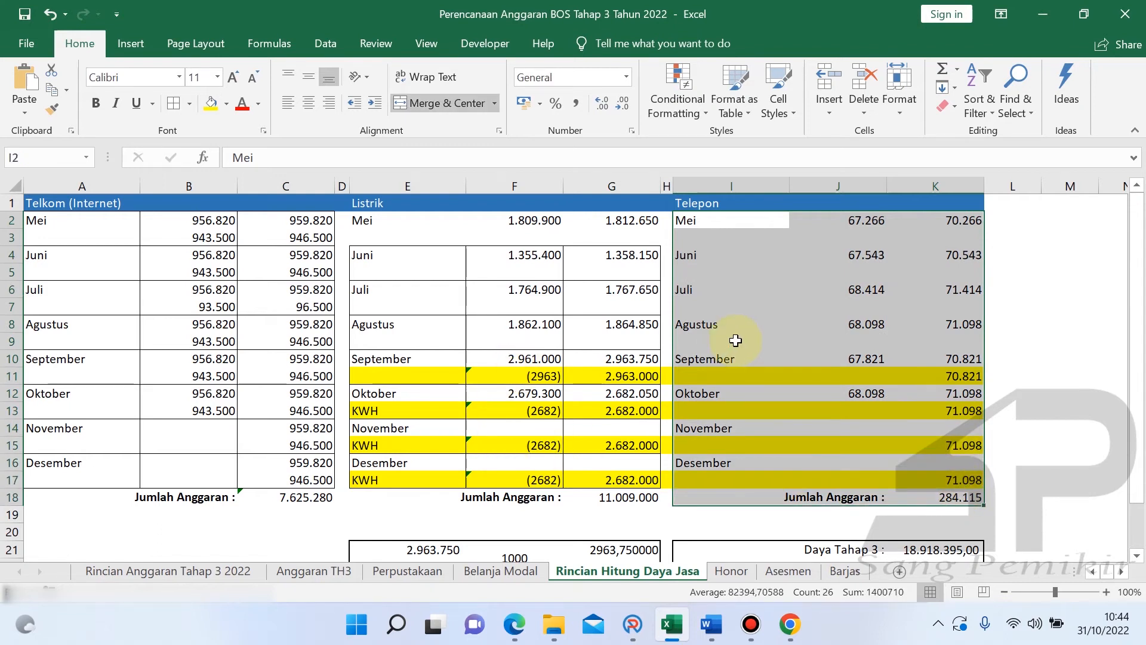
pyautogui.click(735, 376)
pyautogui.click(940, 377)
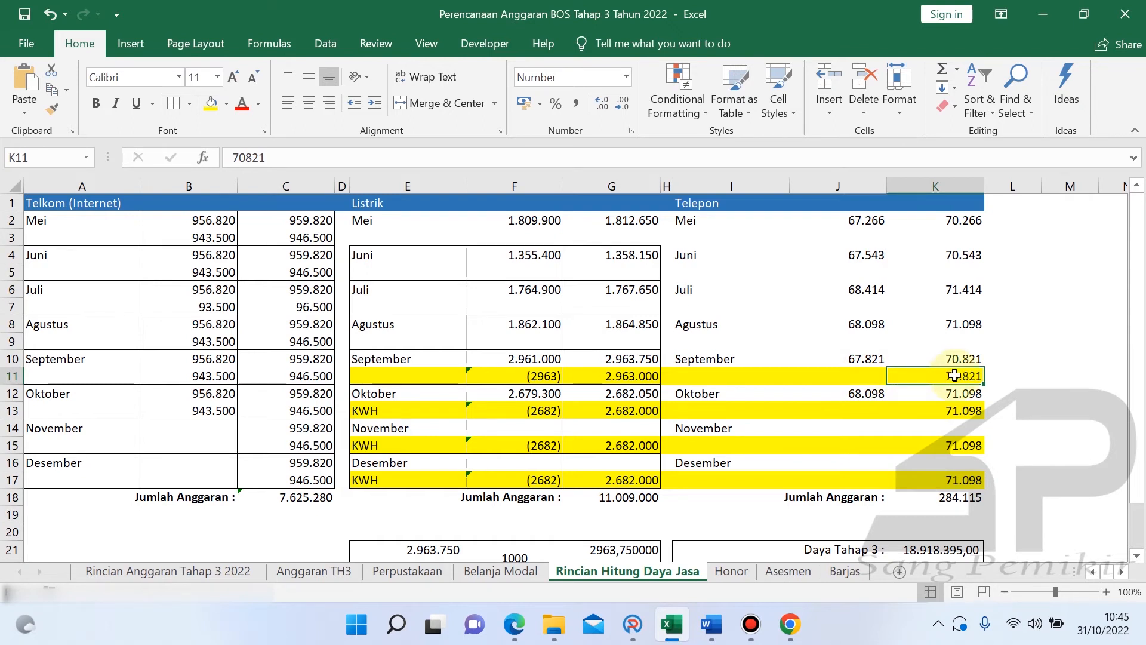
pyautogui.click(959, 395)
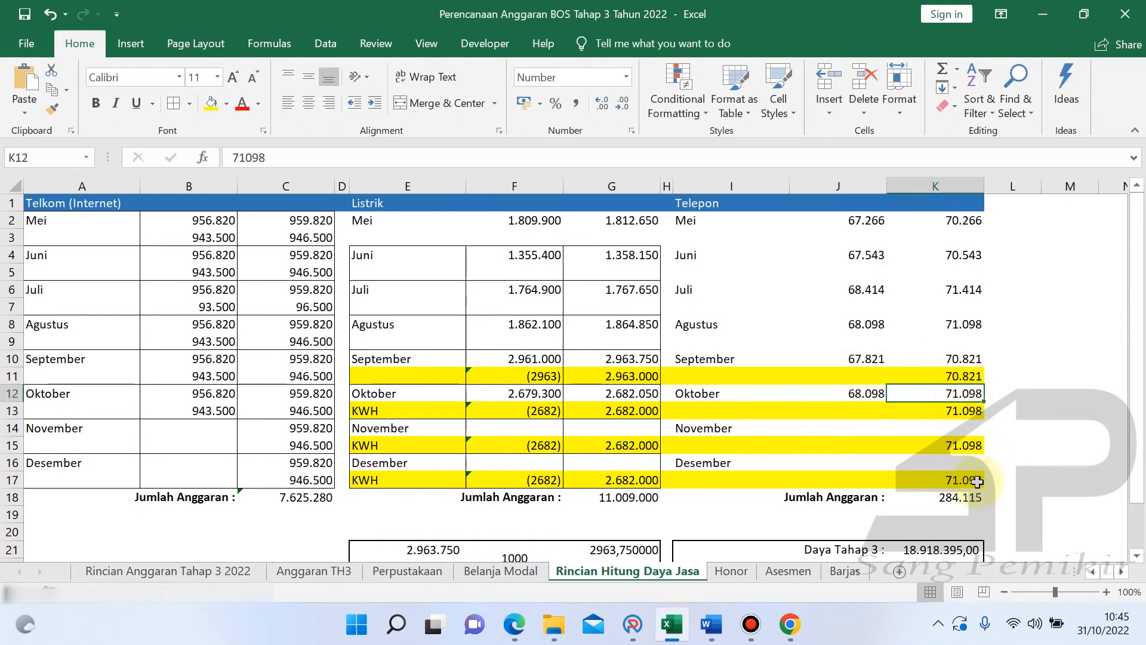
pyautogui.click(940, 376)
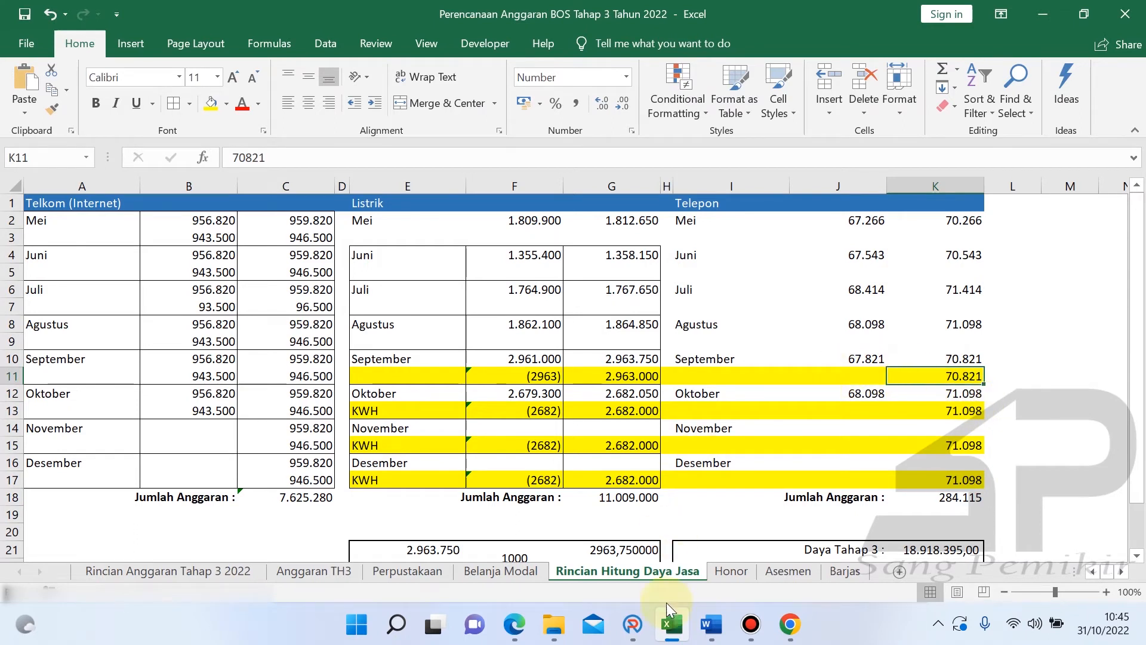
pyautogui.click(633, 624)
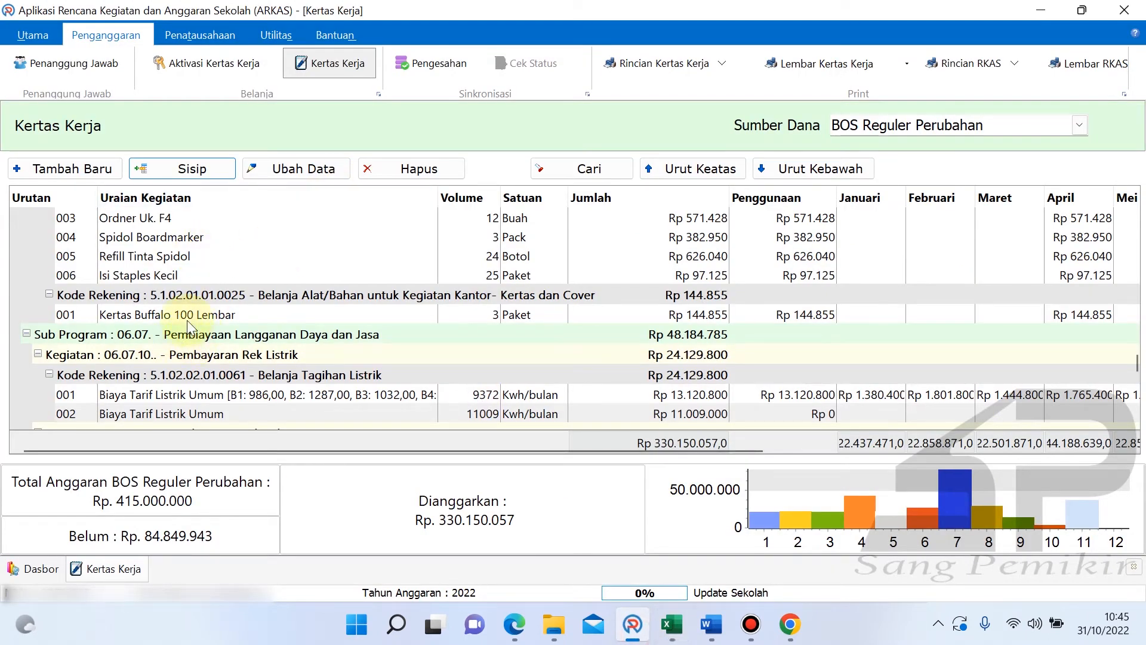
# - Open row 001 Biaya Telepon under Pembayaran Rek Telepon to check its September to Desember volumes, and close it without changes
pyautogui.click(197, 386)
pyautogui.scroll(-3, 196, 387)
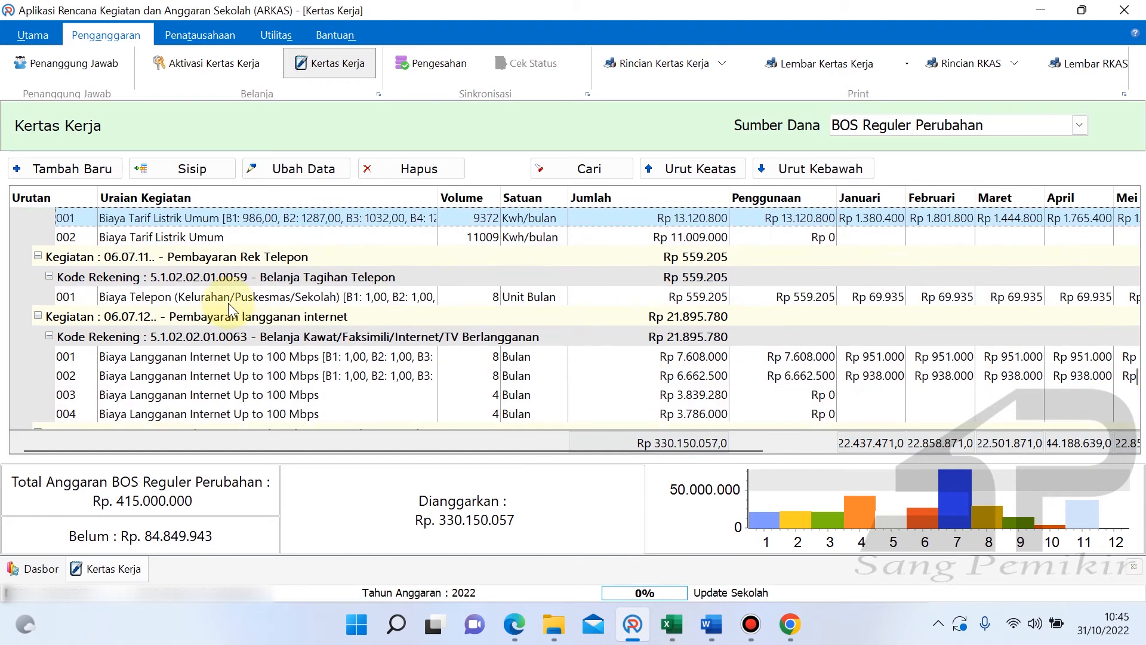
pyautogui.scroll(-1, 221, 361)
pyautogui.scroll(1, 222, 361)
pyautogui.doubleClick(209, 296)
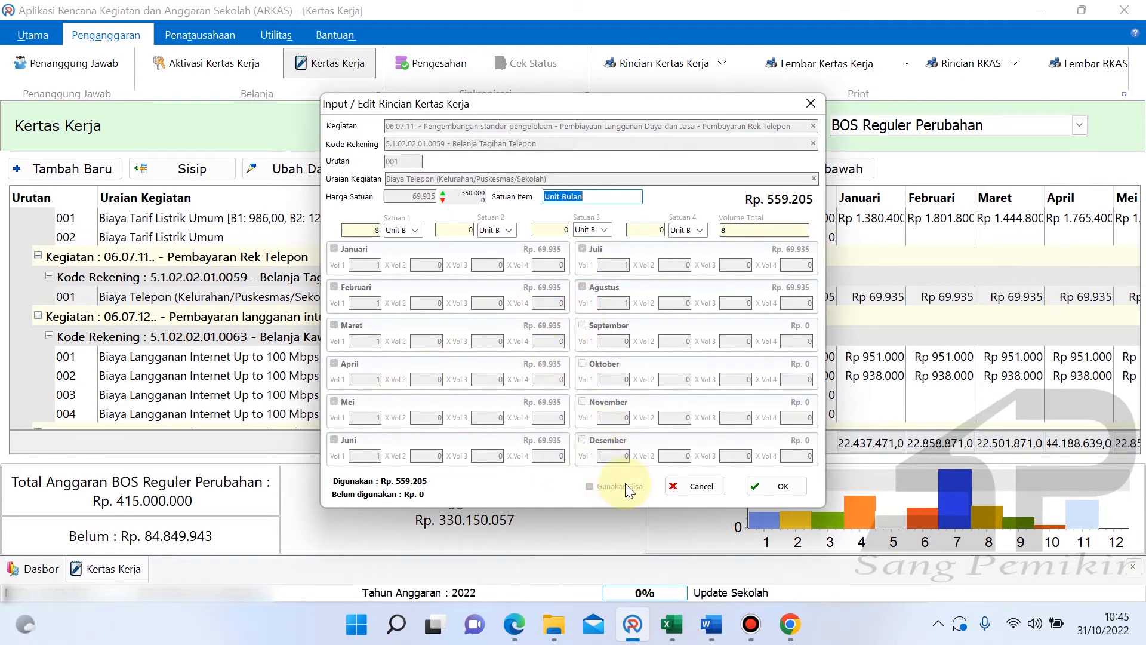
pyautogui.click(701, 486)
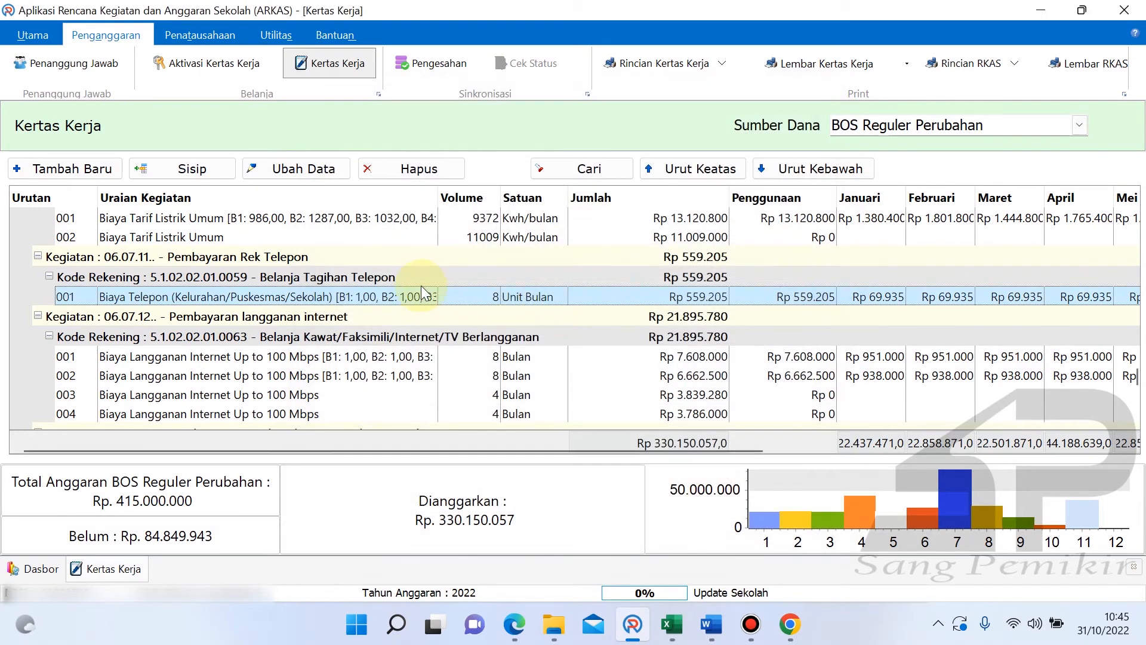
pyautogui.doubleClick(338, 295)
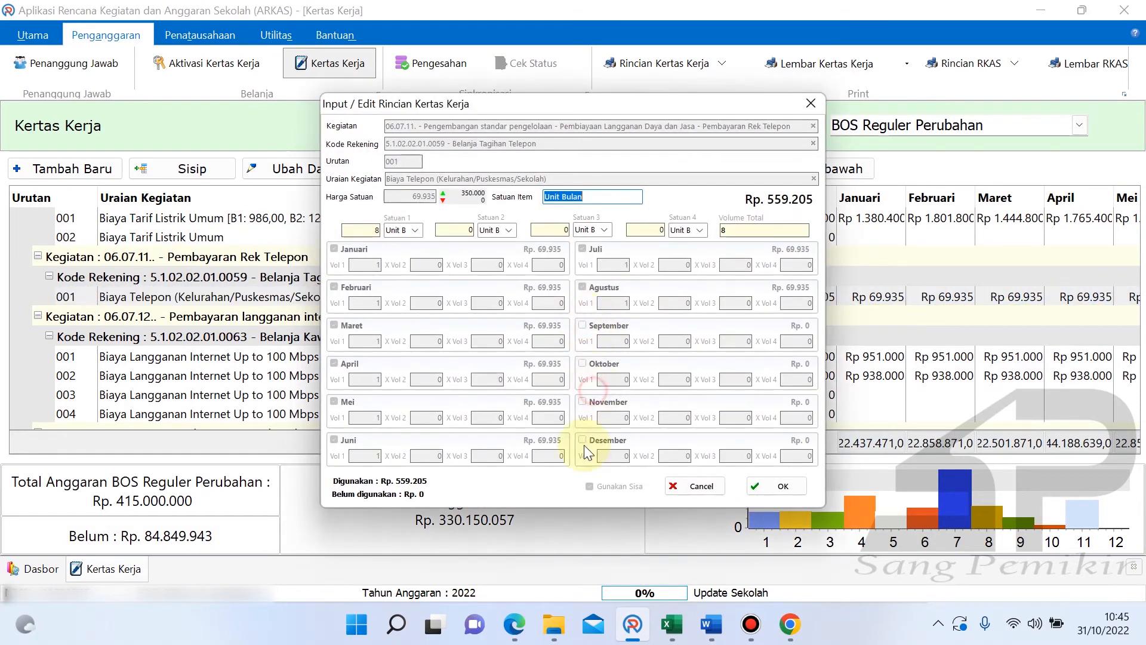
pyautogui.click(692, 485)
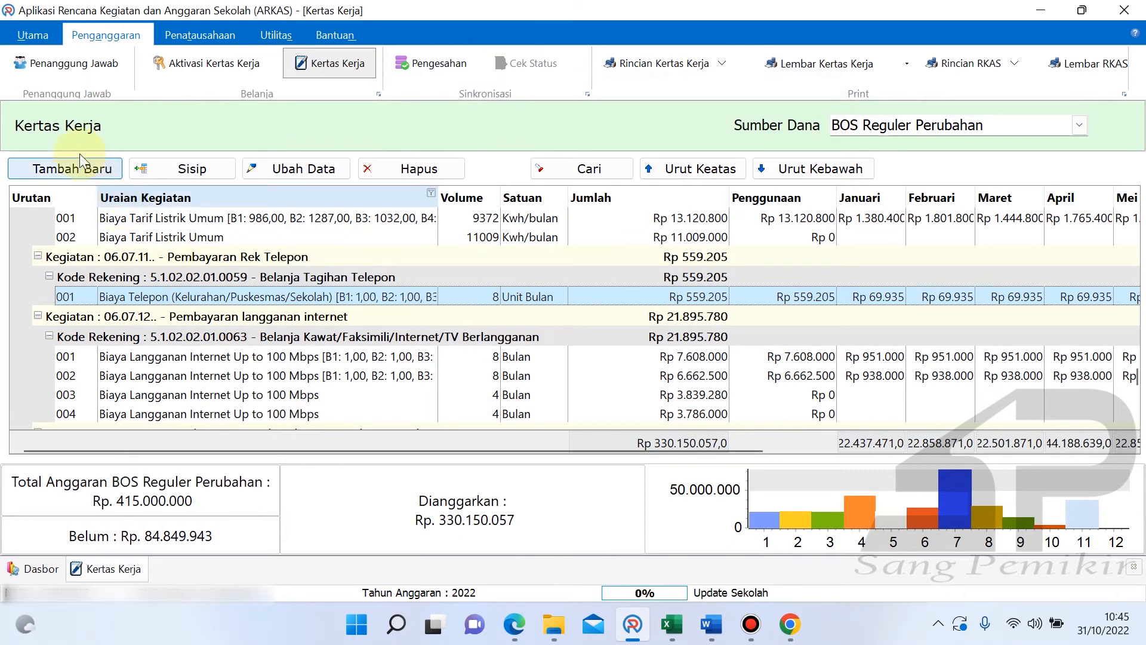
# - Insert a new item under 5.1.02.02.01.0059 Belanja Tagihan Telepon and choose Biaya Telepon (Kelurahan/Puskesmas/Sekolah) as its description
pyautogui.click(203, 171)
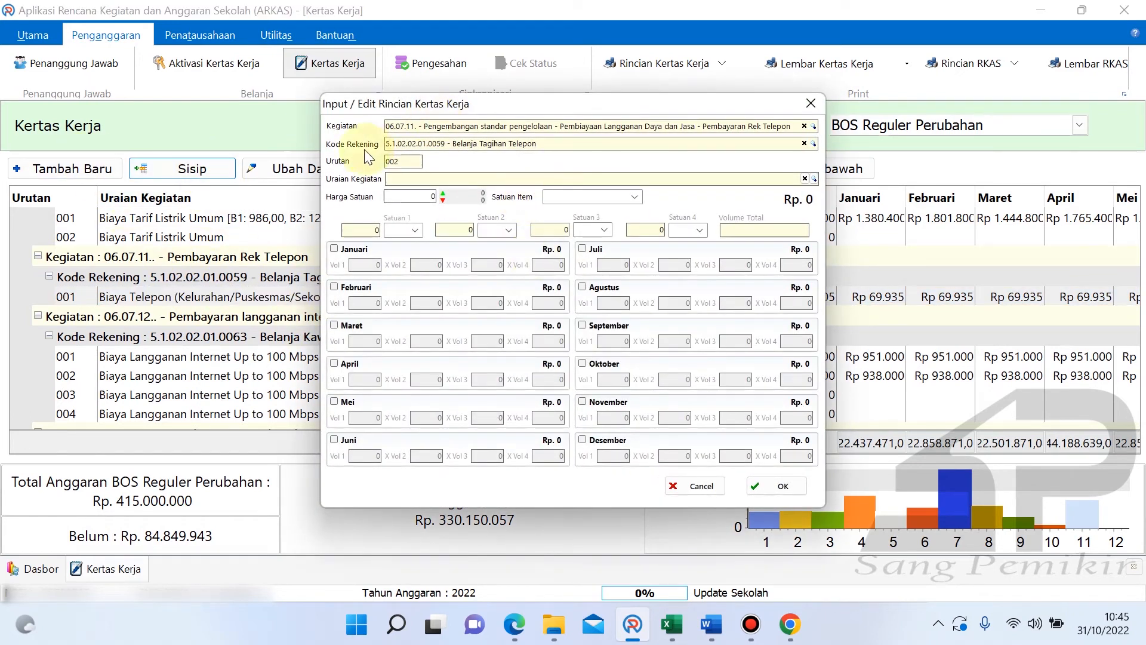
pyautogui.click(814, 177)
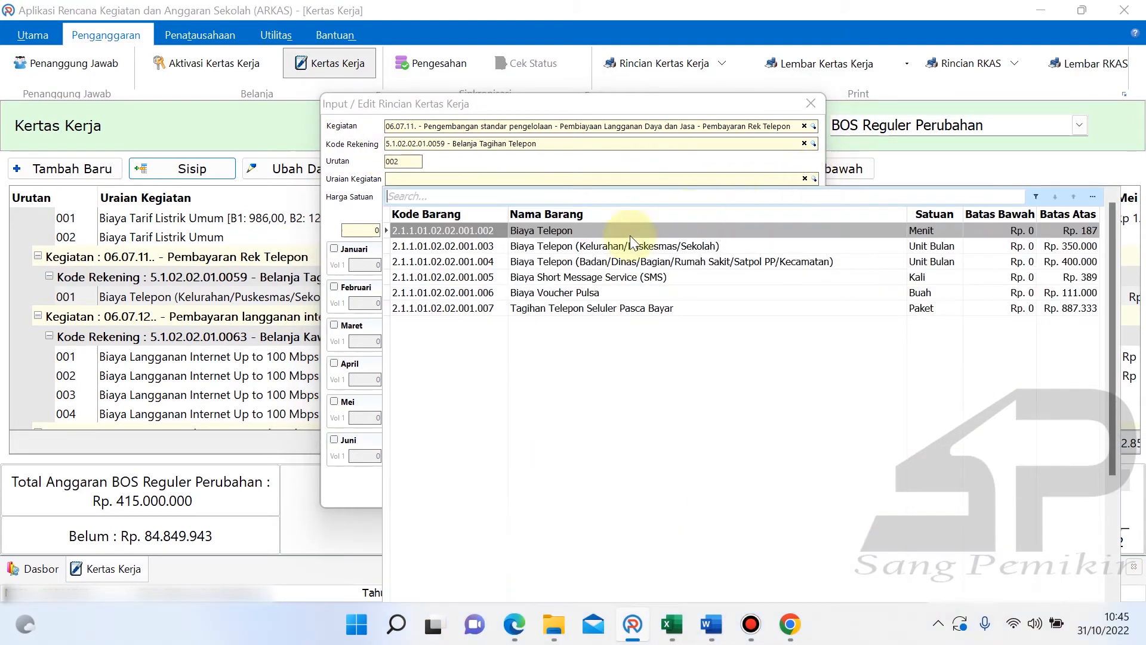
pyautogui.click(565, 250)
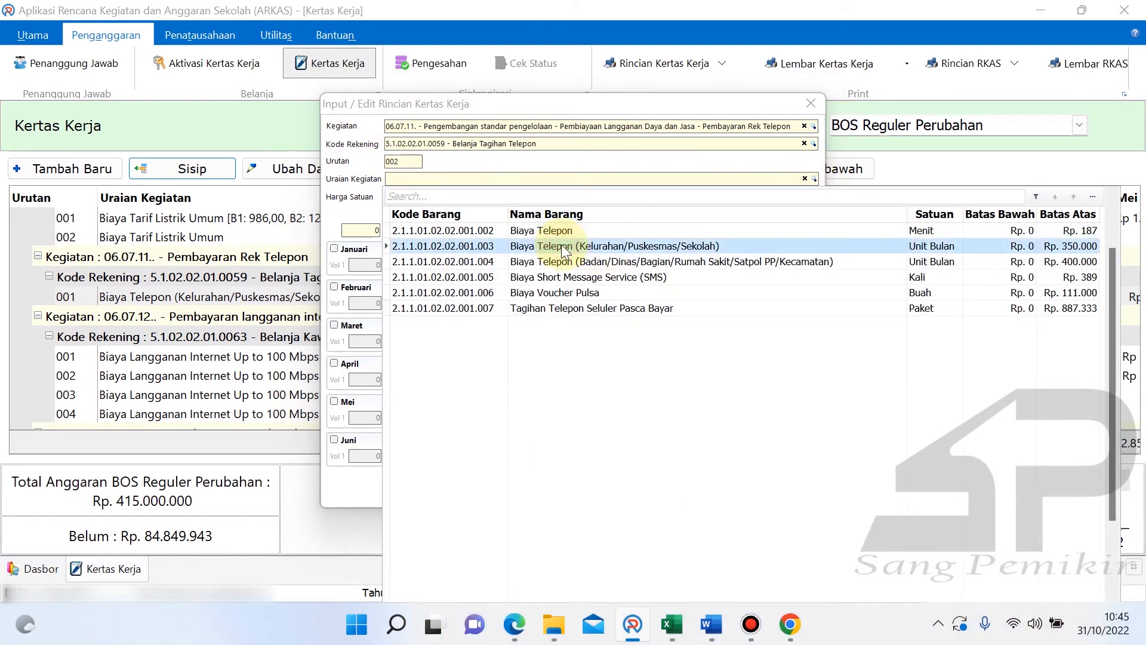
pyautogui.click(791, 246)
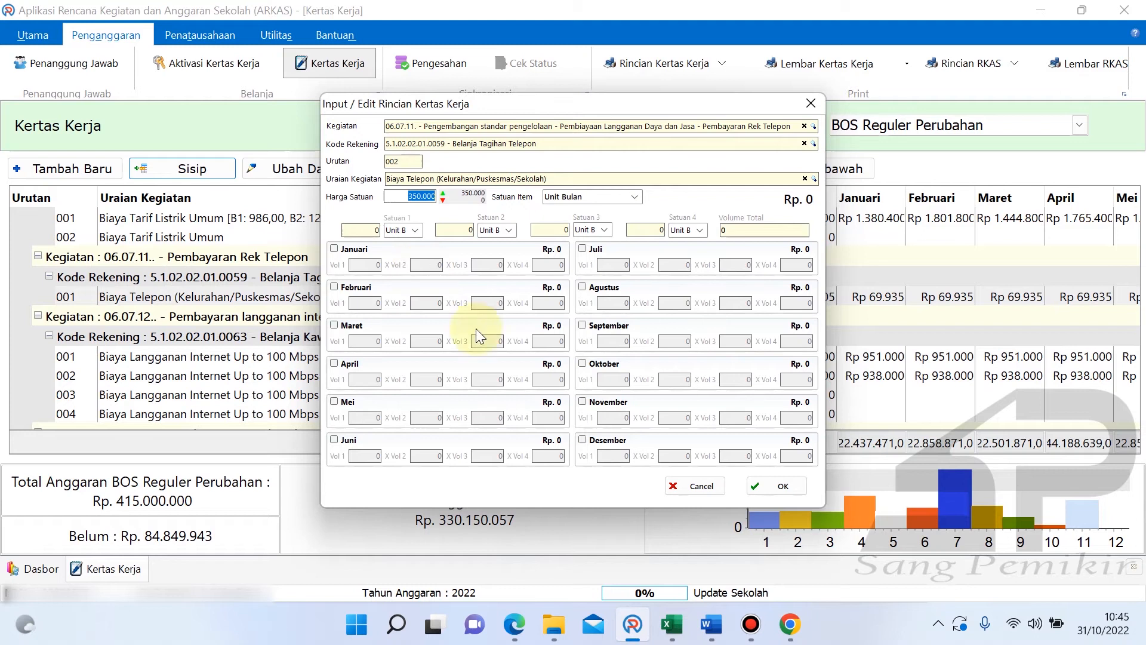
# - Check the September telephone amount in Excel, enter 70821 as the ARKAS unit price with September volume 1, and save the item
pyautogui.click(674, 624)
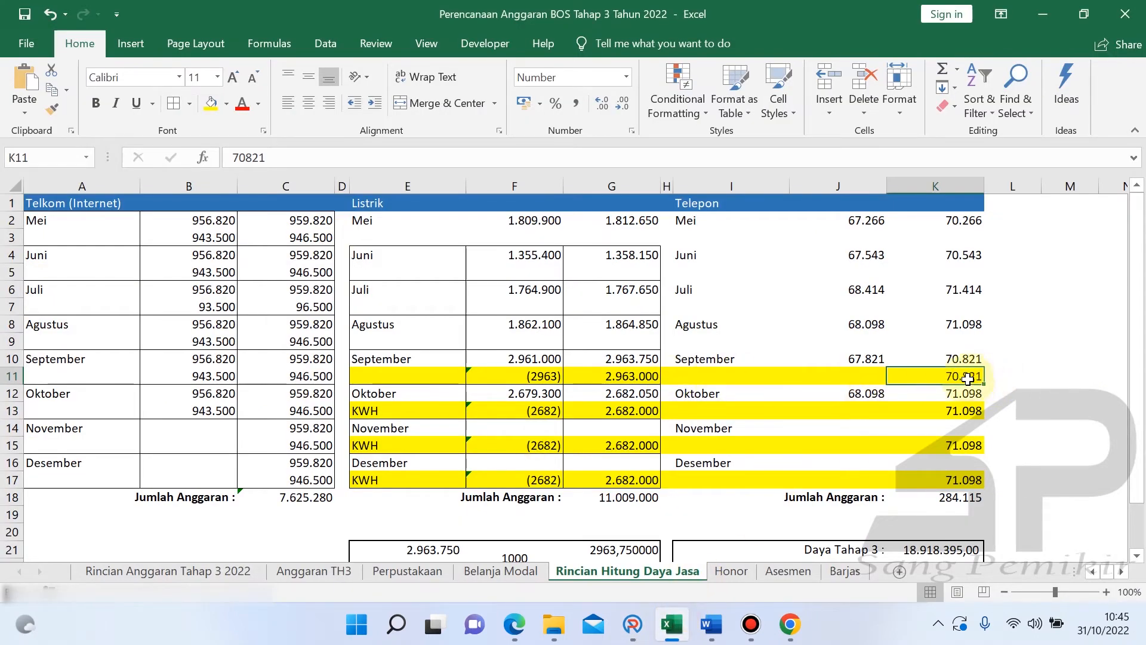
pyautogui.click(634, 626)
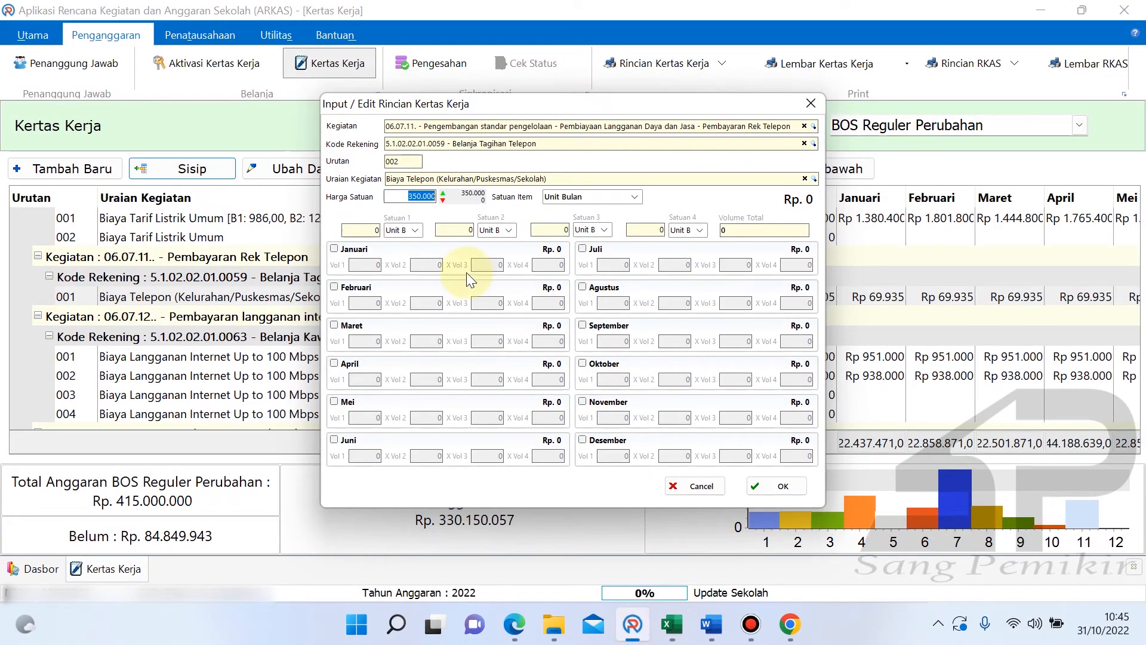
pyautogui.write('708')
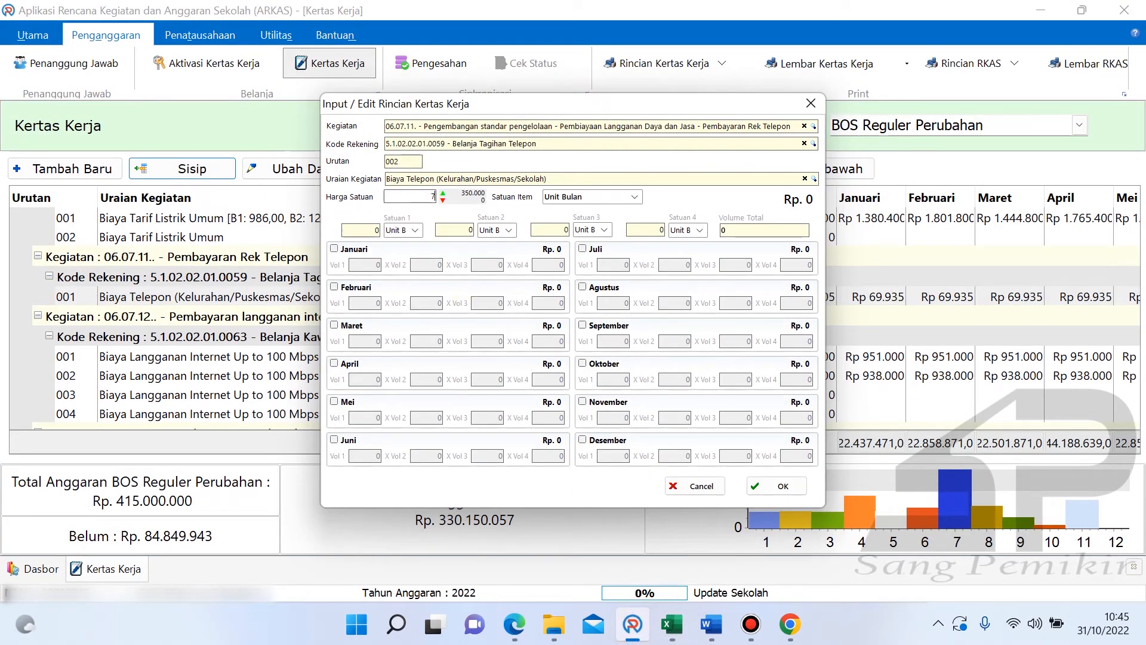
pyautogui.write('1')
pyautogui.click(581, 326)
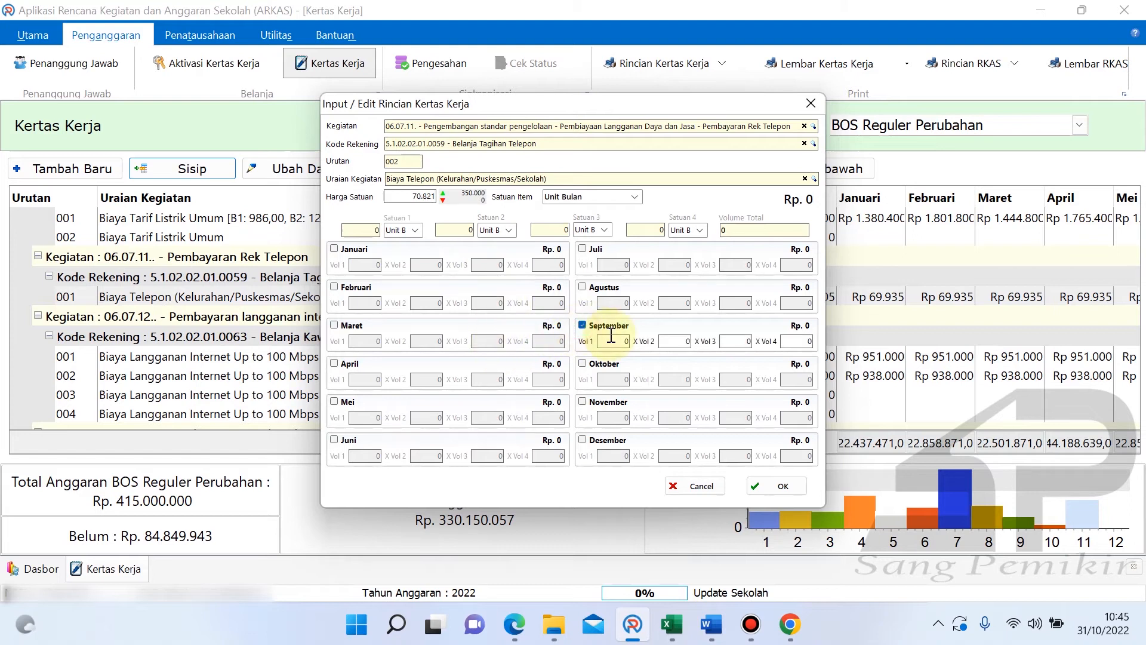
pyautogui.write('1')
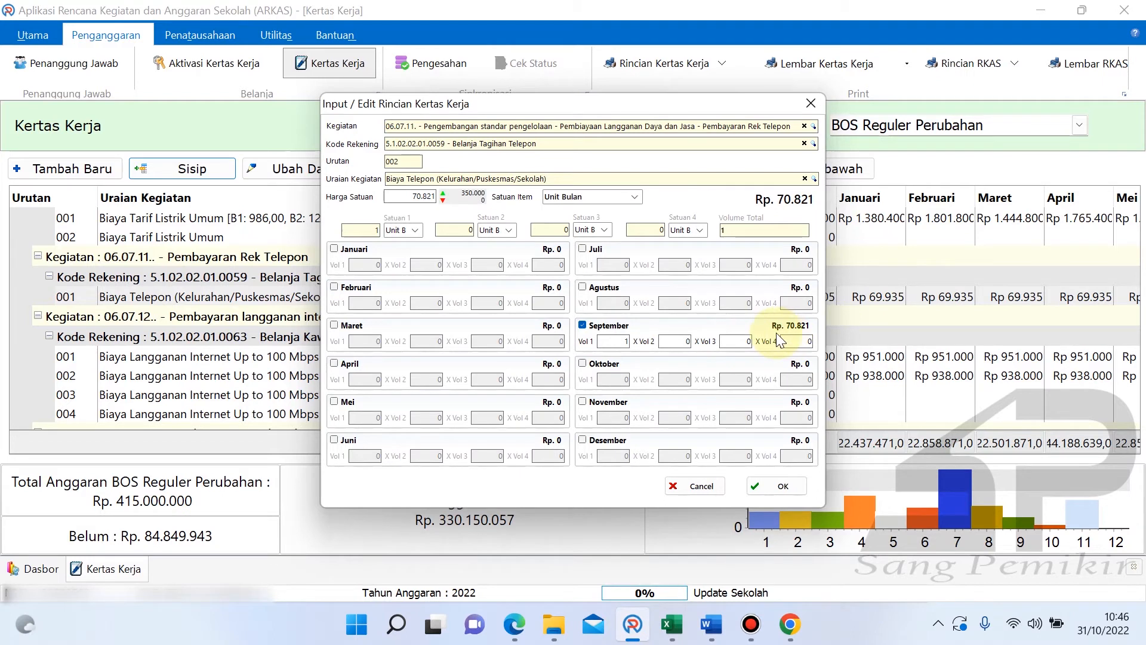
pyautogui.click(779, 485)
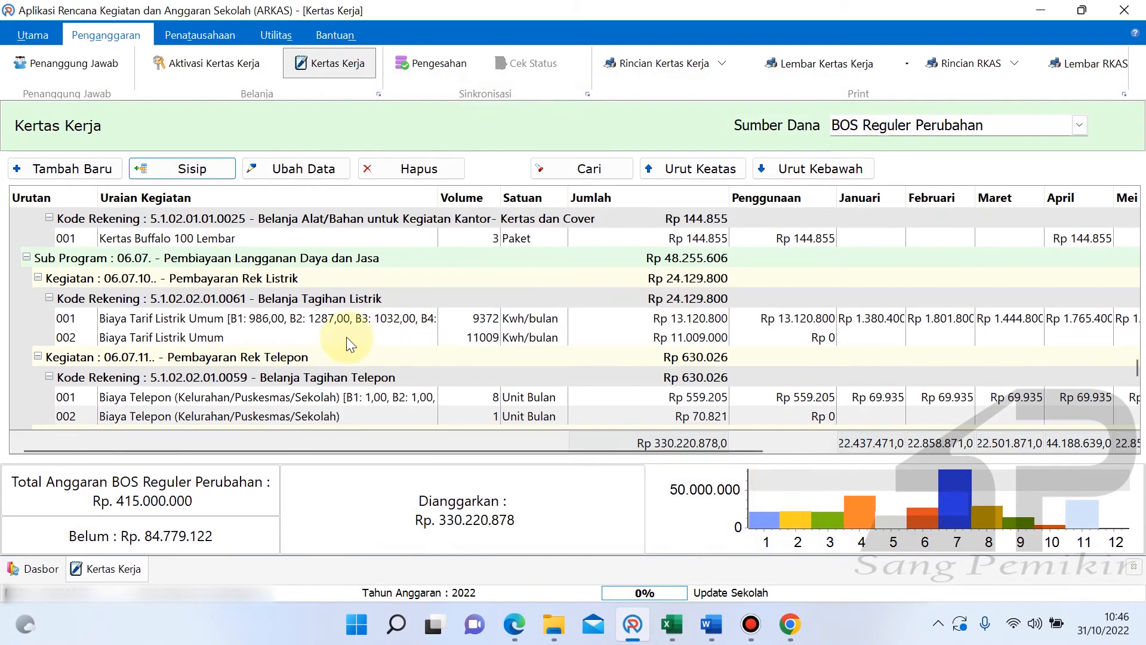
# - Insert another item after telephone row 002, again using Biaya Telepon (Kelurahan/Puskesmas/Sekolah) as its description
pyautogui.click(210, 414)
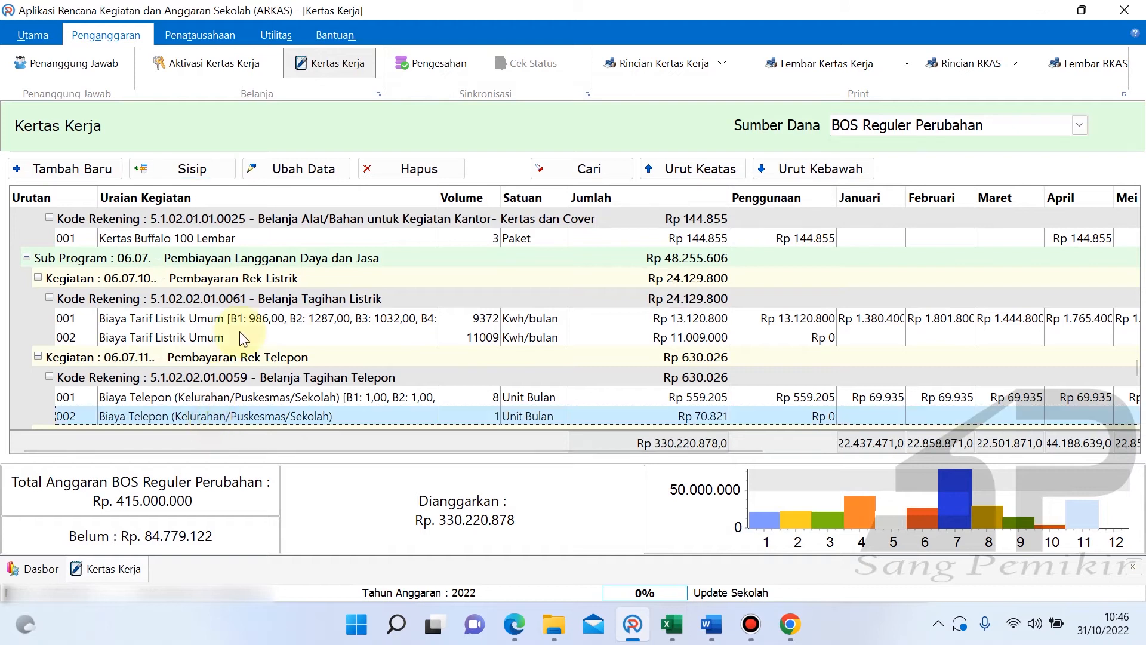
pyautogui.click(194, 169)
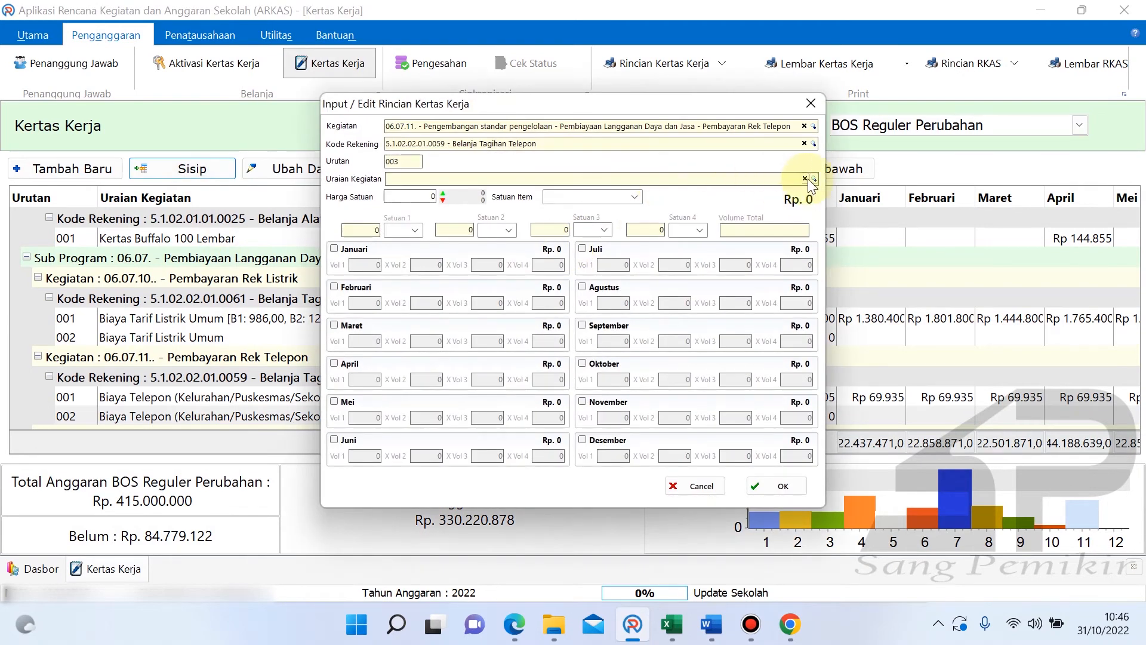
pyautogui.click(816, 177)
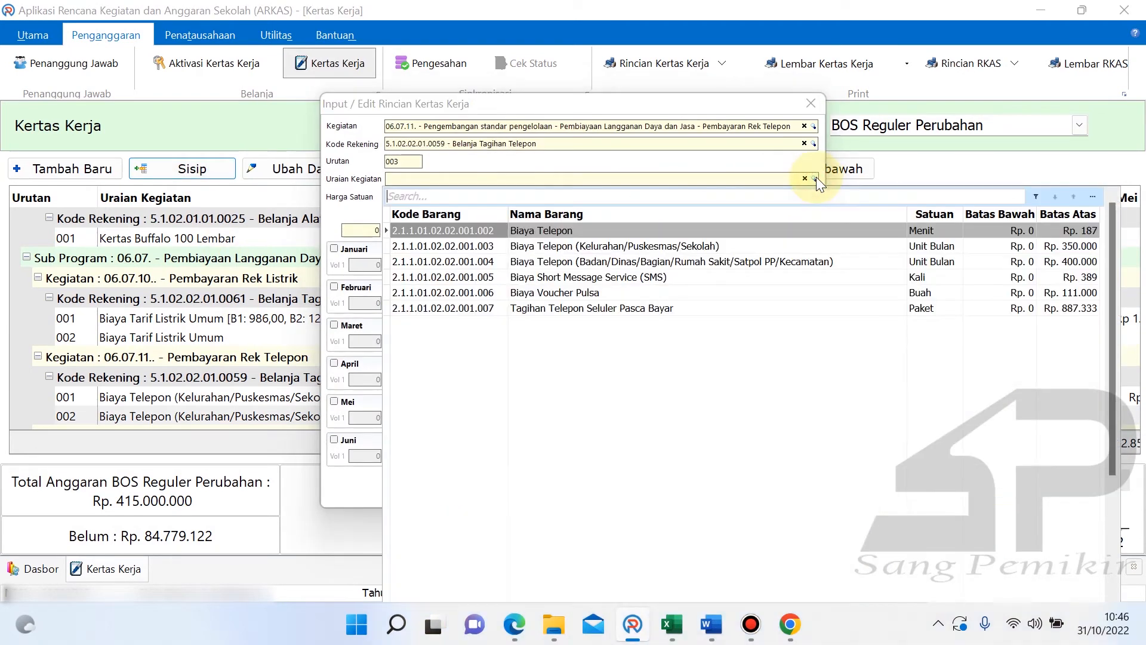
pyautogui.doubleClick(718, 247)
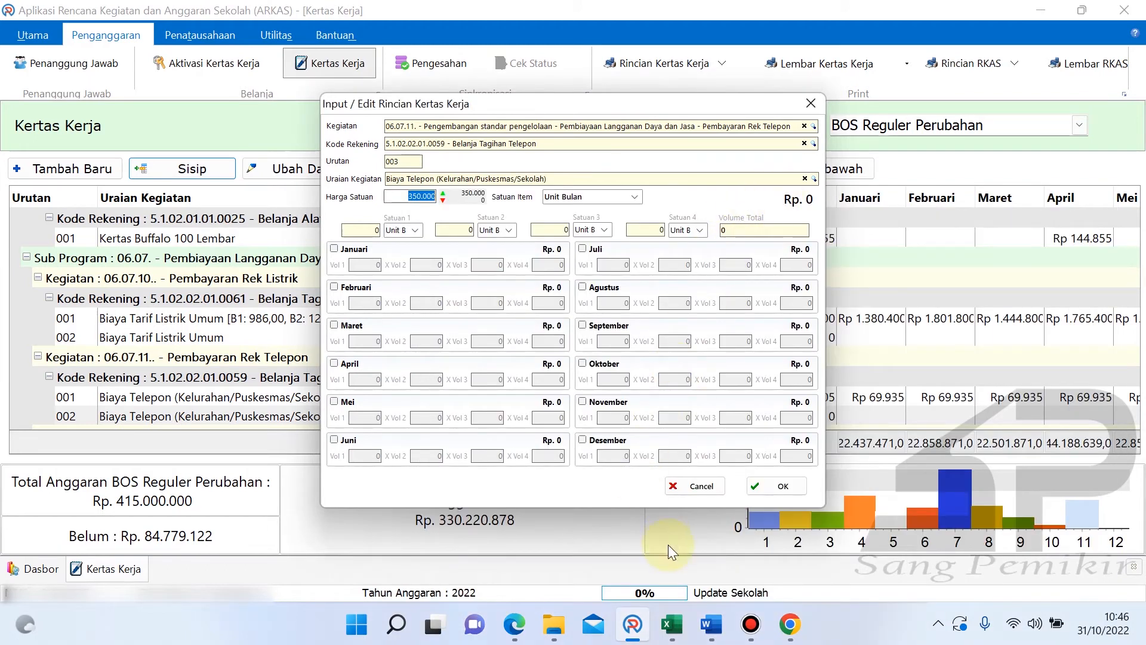
# - Look up the Oktober telephone amount in Excel, return to ARKAS, and set the new item's unit price to 71098
pyautogui.moveTo(673, 624)
pyautogui.moveTo(699, 563)
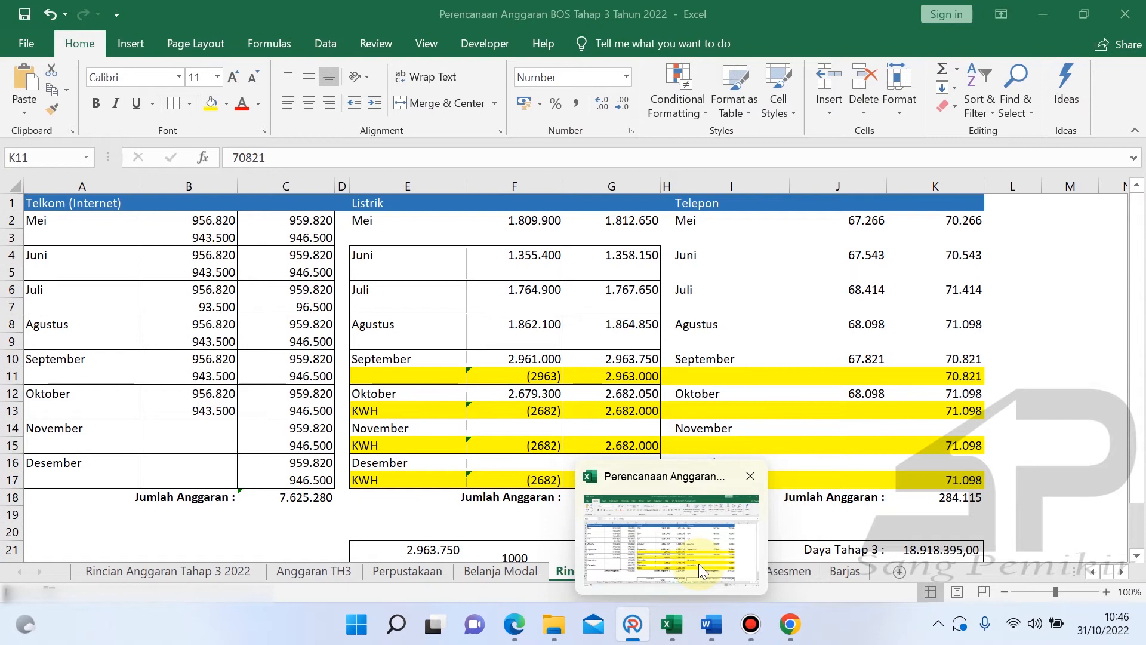
pyautogui.click(699, 564)
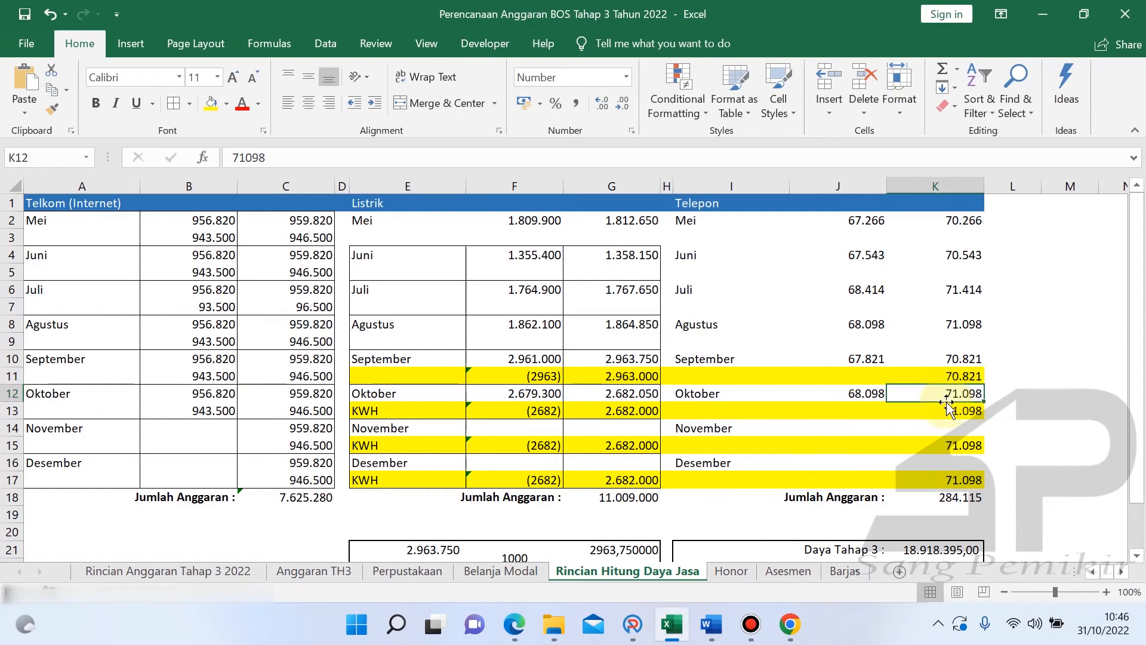
pyautogui.moveTo(631, 621)
pyautogui.click(558, 480)
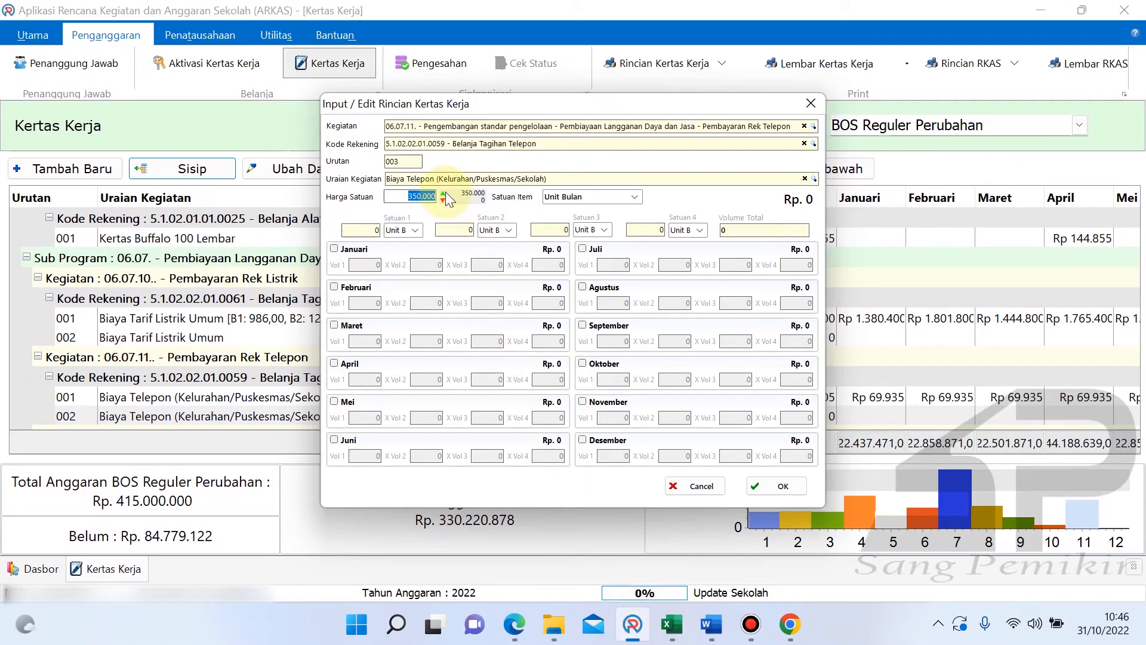
pyautogui.write('71098')
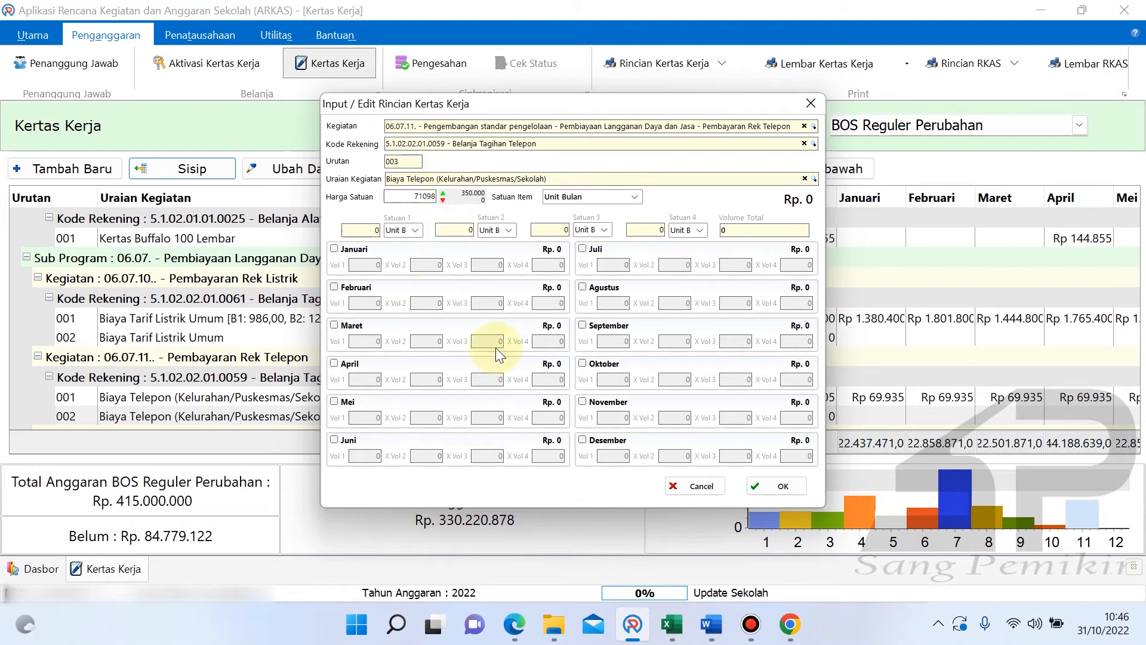
# - Enable Oktober, November and Desember with a volume of 1 each, and save the telephone item
pyautogui.click(581, 363)
pyautogui.click(582, 403)
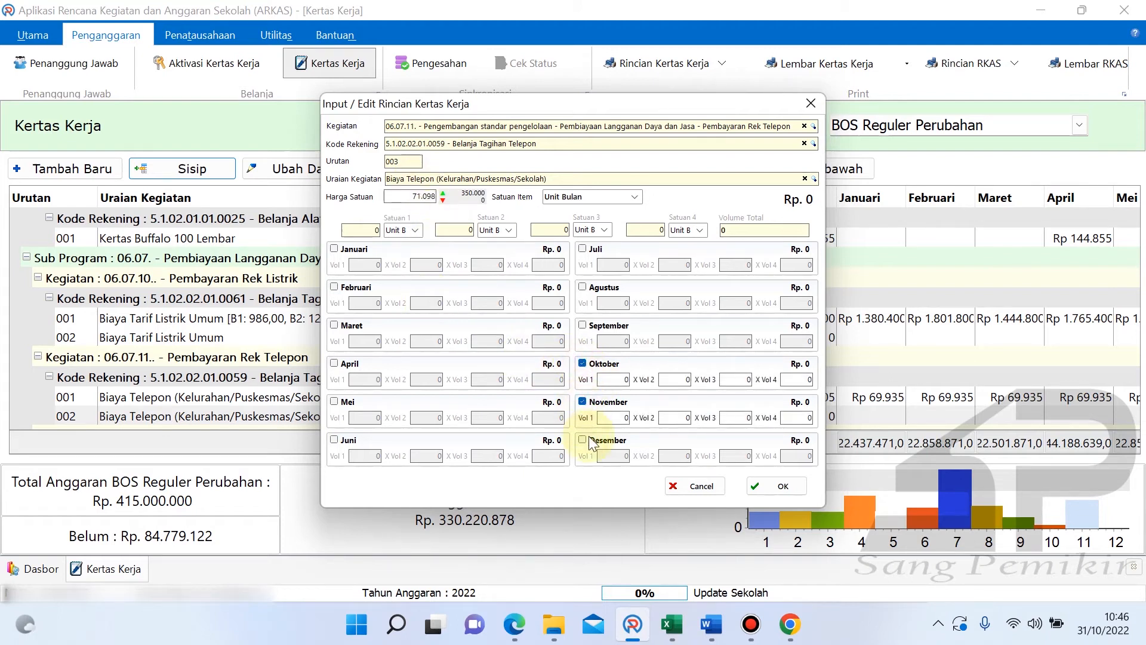
pyautogui.click(582, 440)
pyautogui.click(633, 380)
pyautogui.write('1')
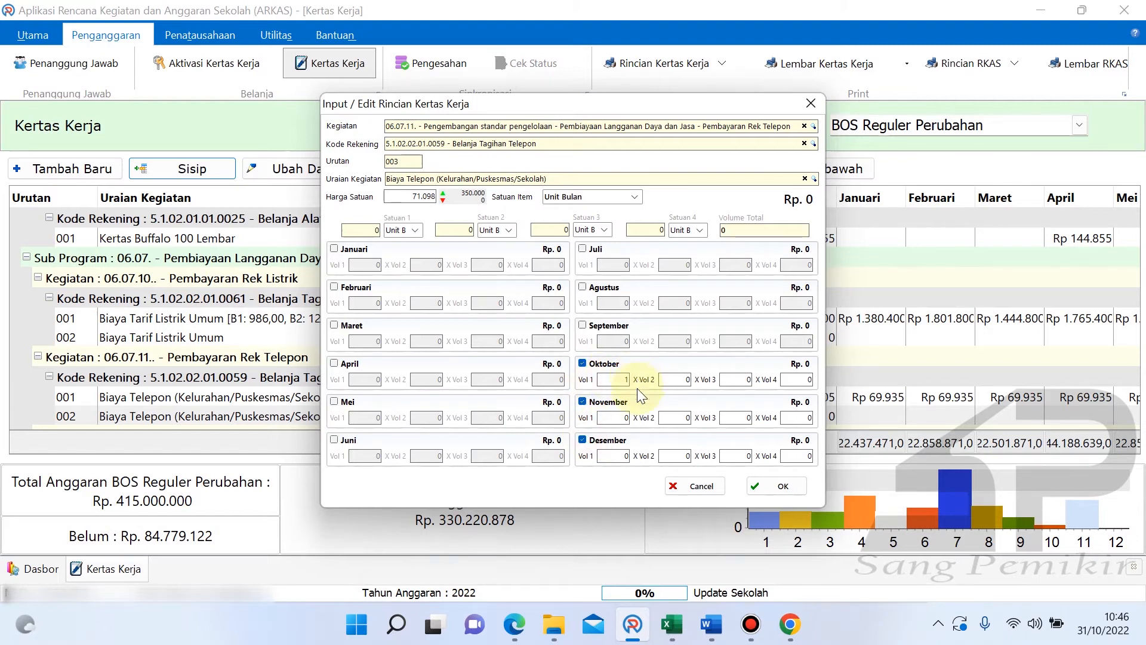
pyautogui.click(627, 418)
pyautogui.write('1')
pyautogui.click(628, 455)
pyautogui.write('1')
pyautogui.click(669, 456)
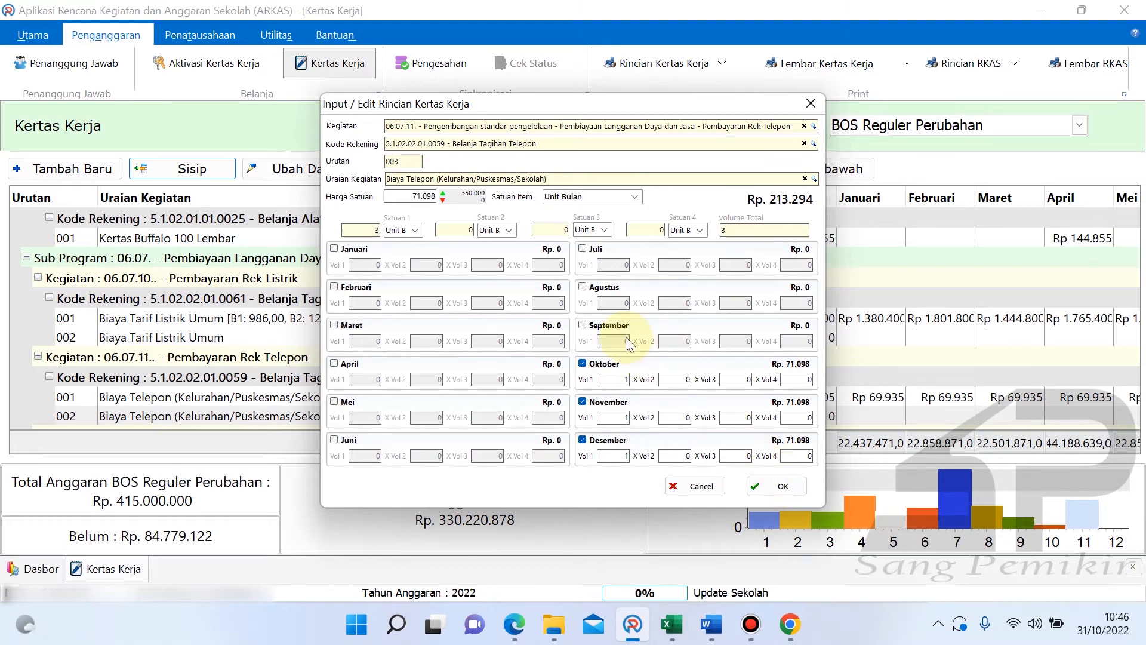
pyautogui.click(775, 485)
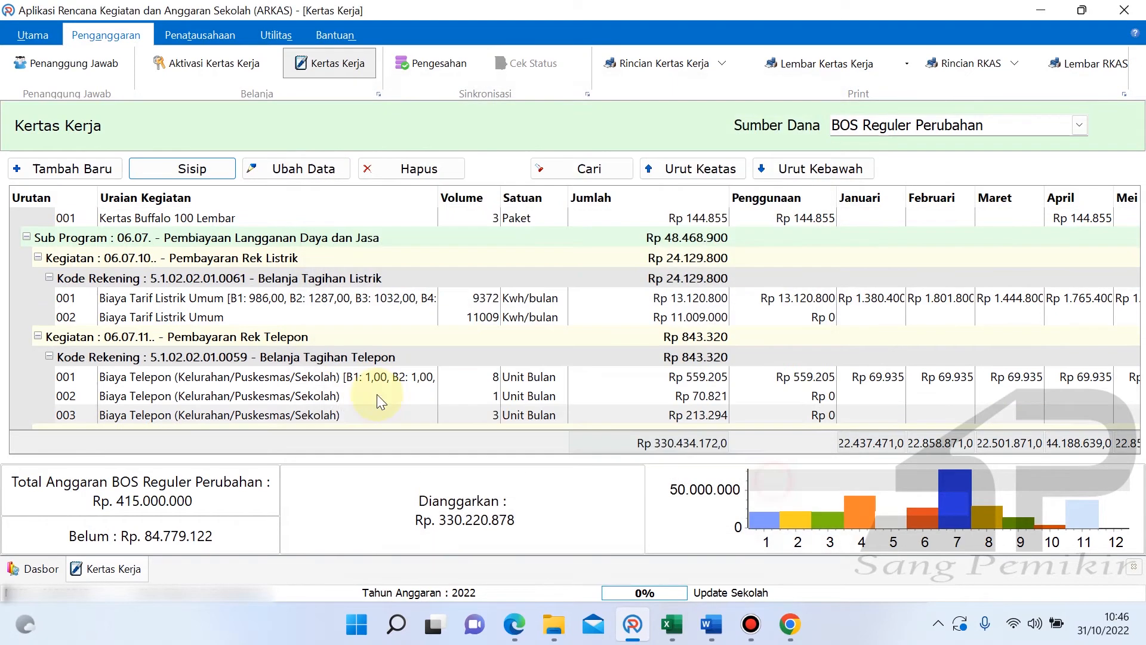
# - Review the new telephone rows 002 and 003 under Belanja Tagihan Telepon and the internet rows below them
pyautogui.click(236, 396)
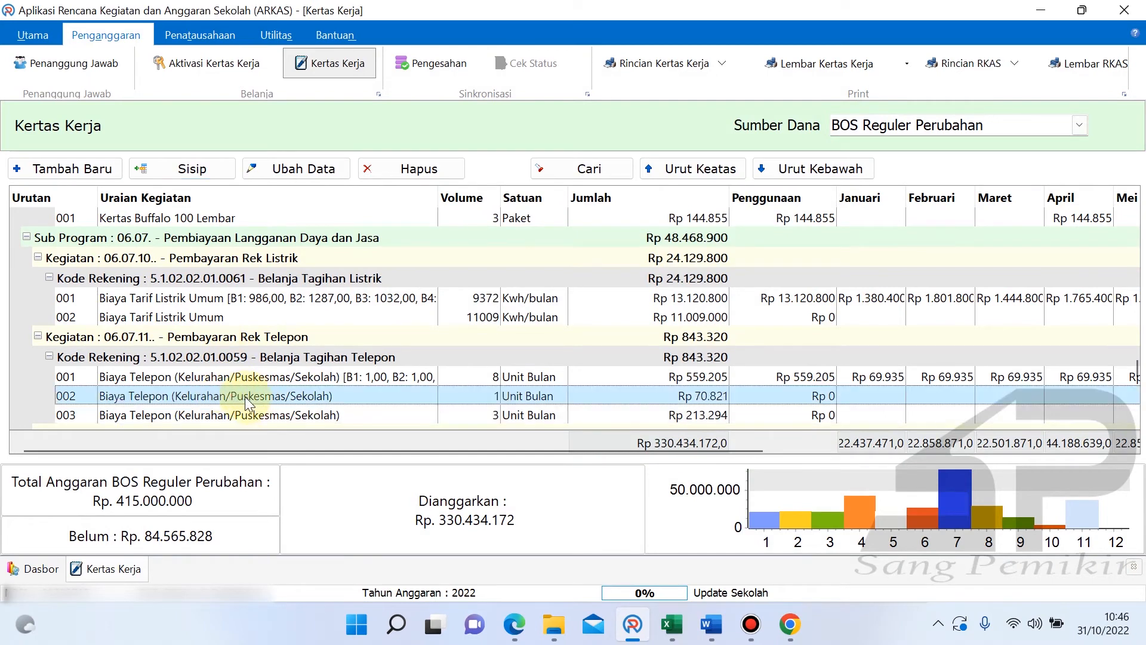
pyautogui.click(222, 415)
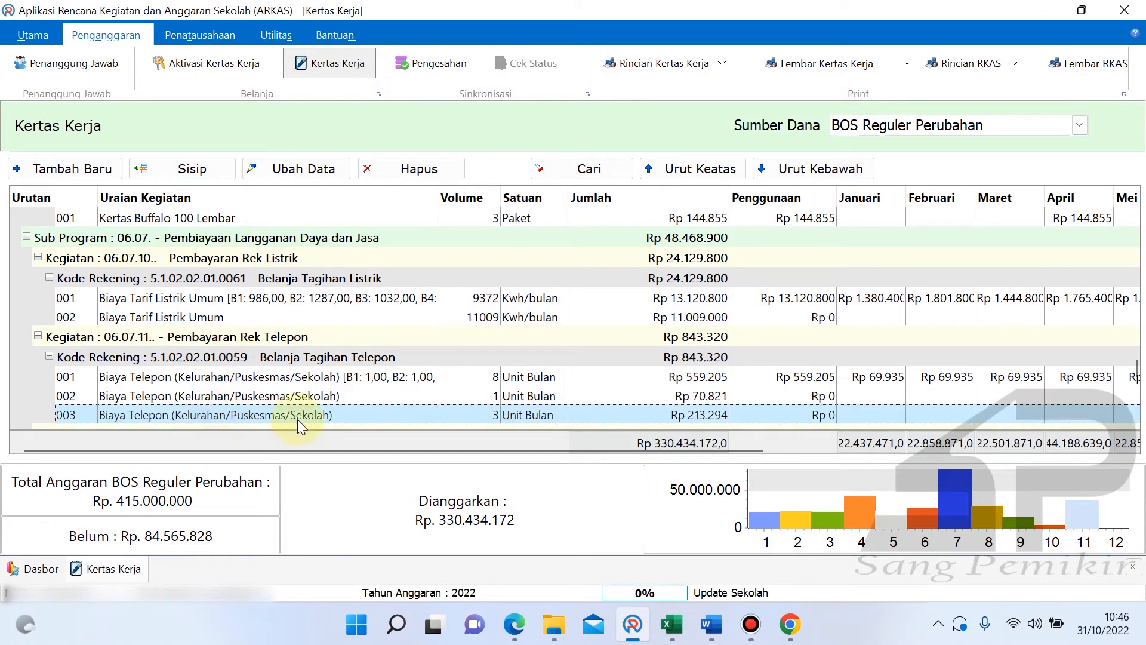
pyautogui.click(256, 396)
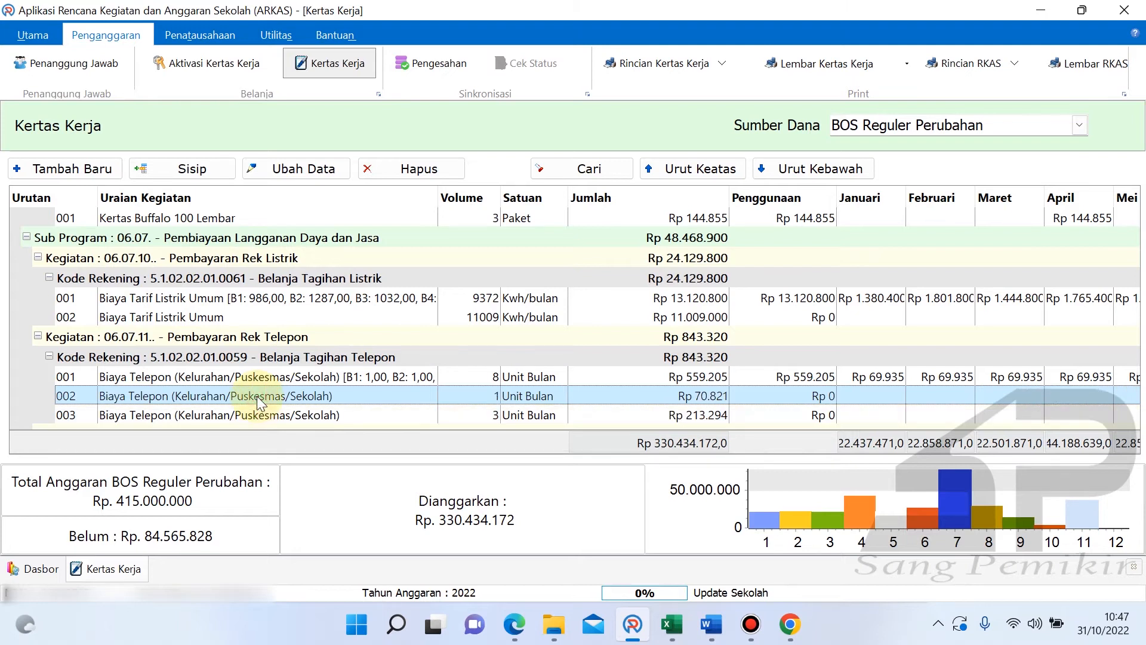
pyautogui.click(273, 413)
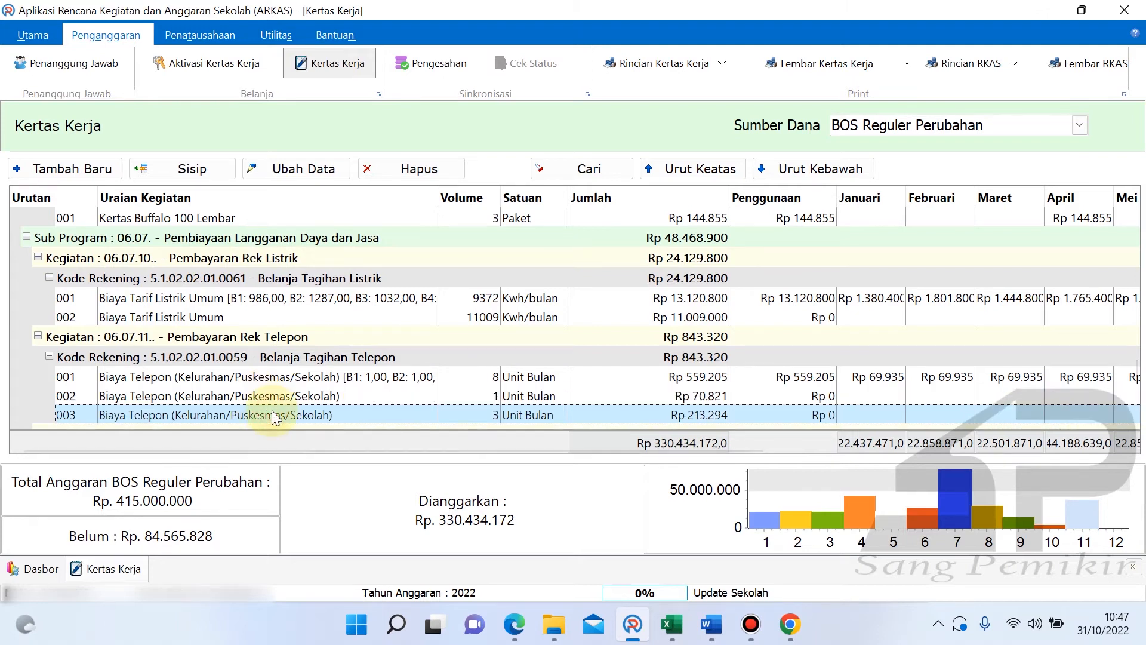
pyautogui.click(284, 396)
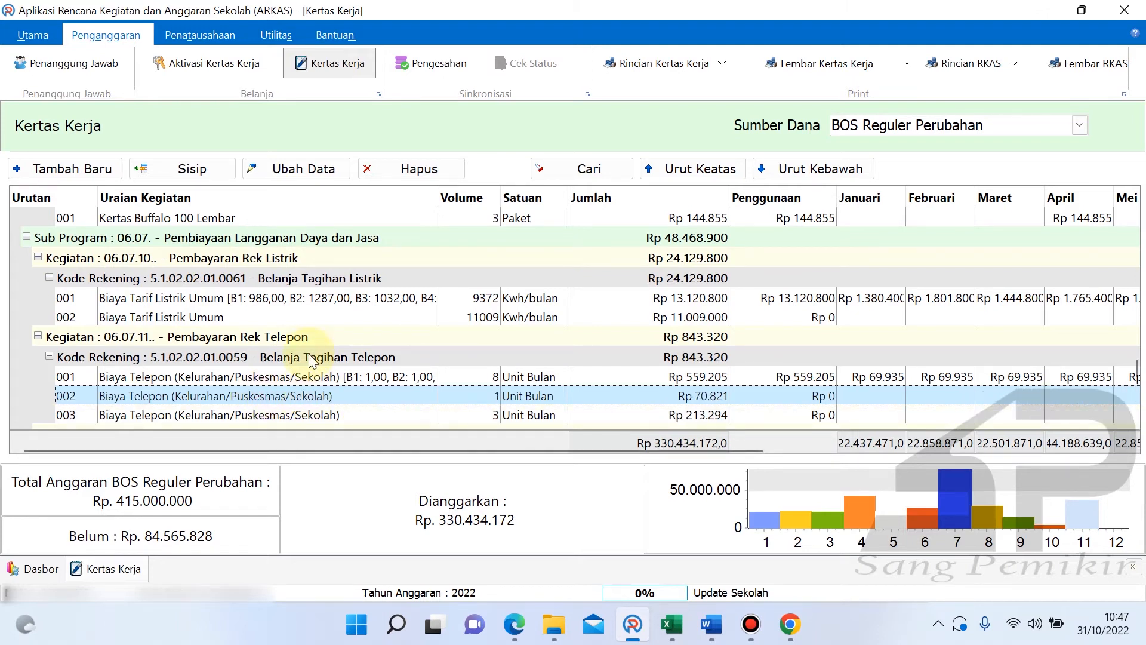
pyautogui.scroll(-2, 302, 322)
pyautogui.scroll(1, 307, 357)
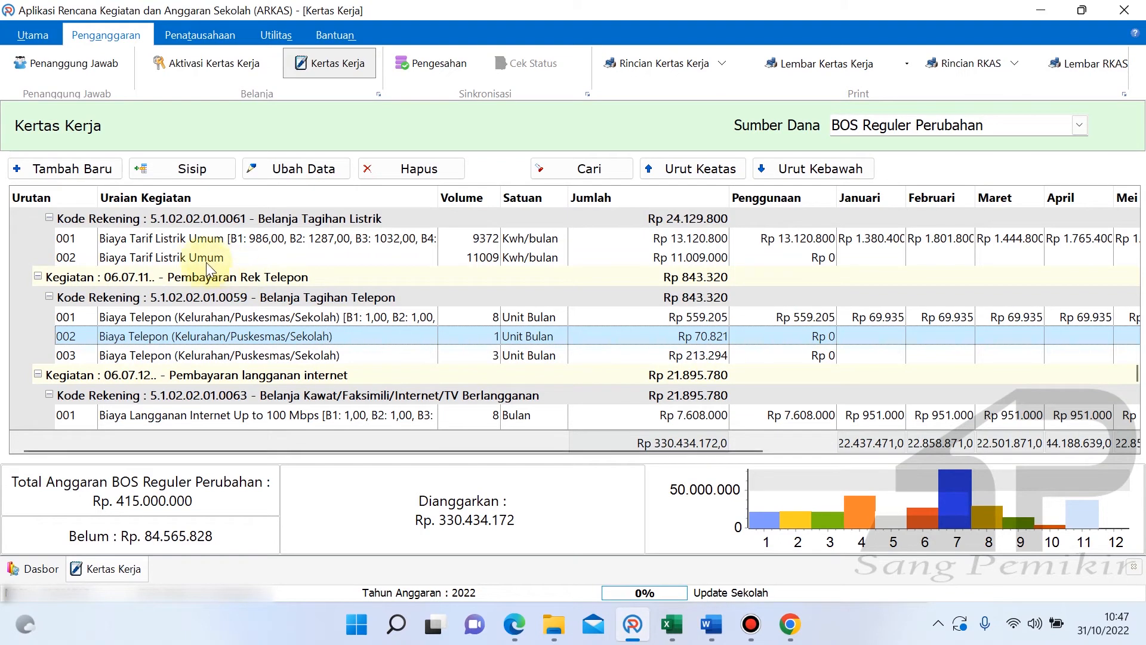
# - Start a new budget item for activity 06.07.14 Pembayaran langganan air with account code 5.1.02.02.01.0060 Belanja Tagihan Air
pyautogui.click(94, 171)
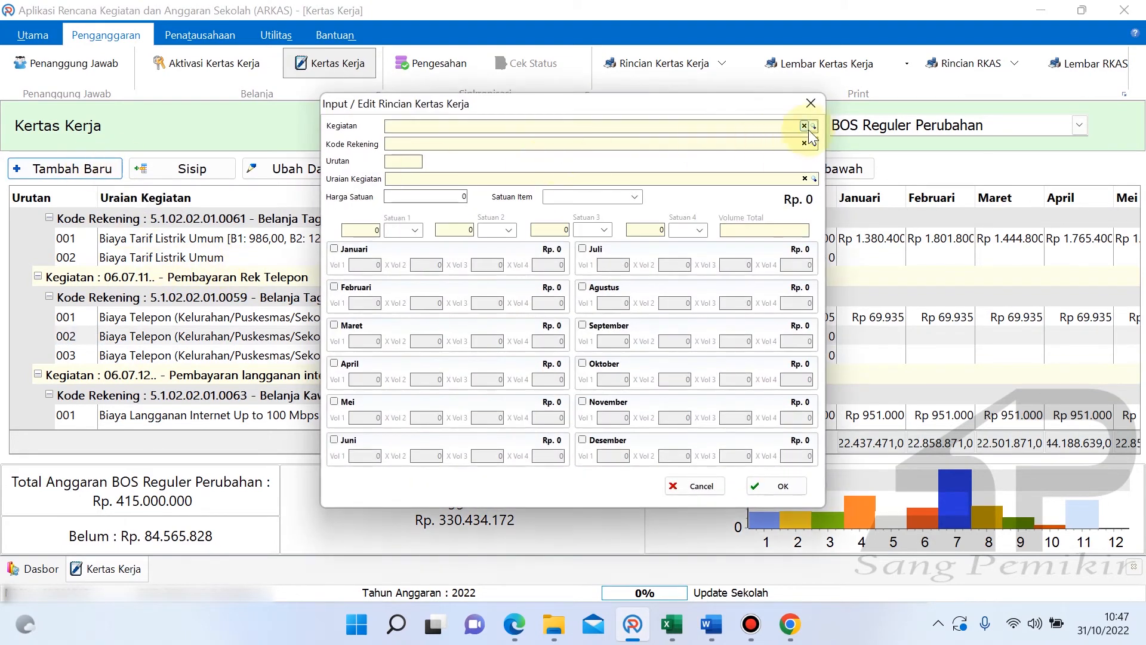
pyautogui.click(815, 128)
pyautogui.write('Air')
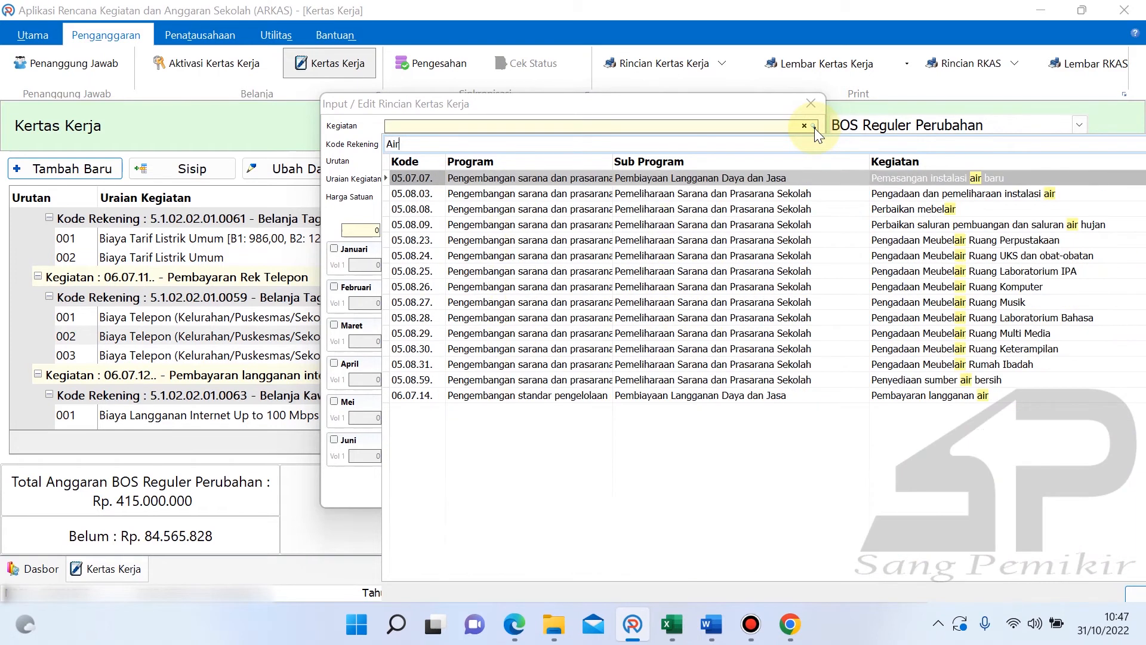
pyautogui.click(933, 391)
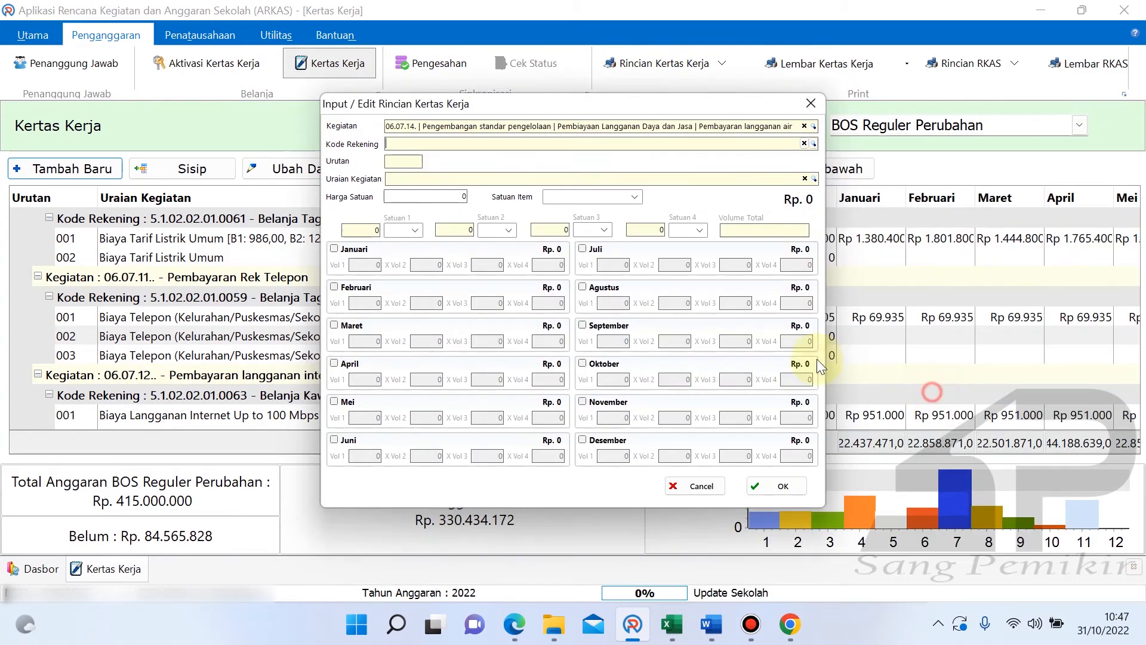
pyautogui.click(812, 144)
pyautogui.write('Air')
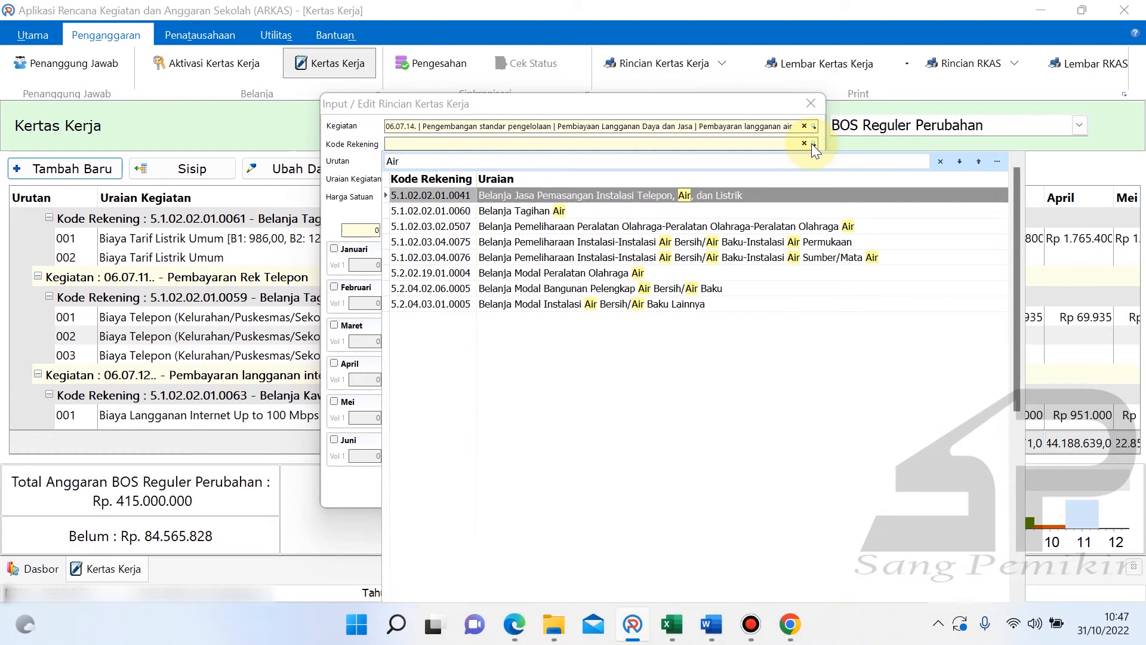
pyautogui.click(684, 209)
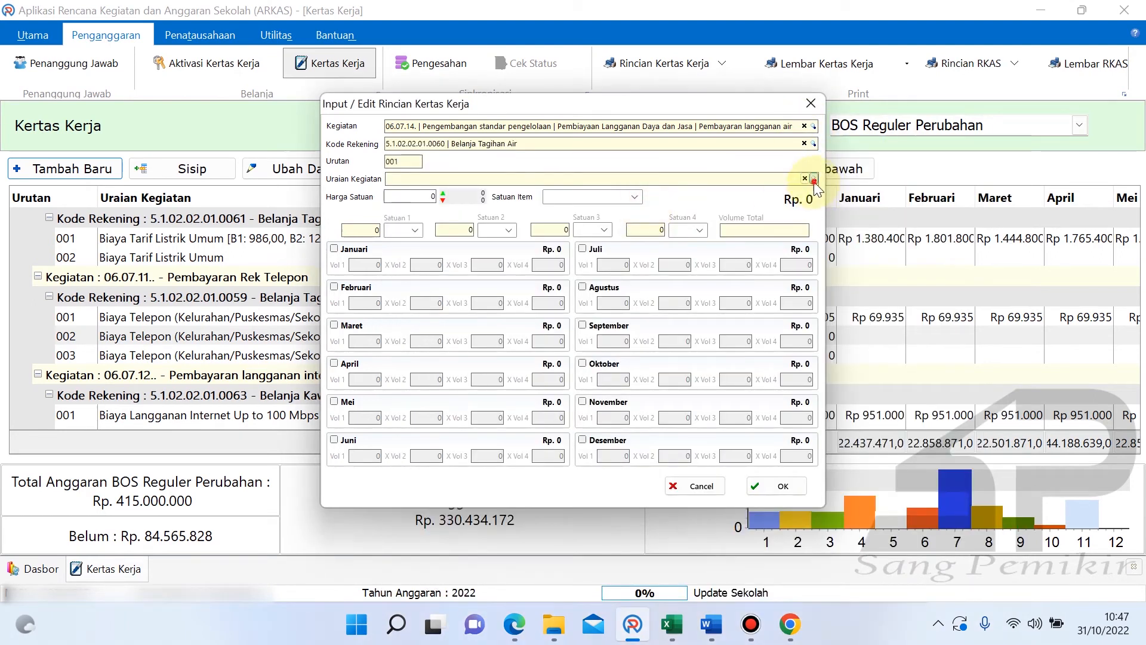
# - Choose Biaya Air Pemakaian 11 - 20 M3 as the water item's description and set its unit price to 2000
pyautogui.click(815, 179)
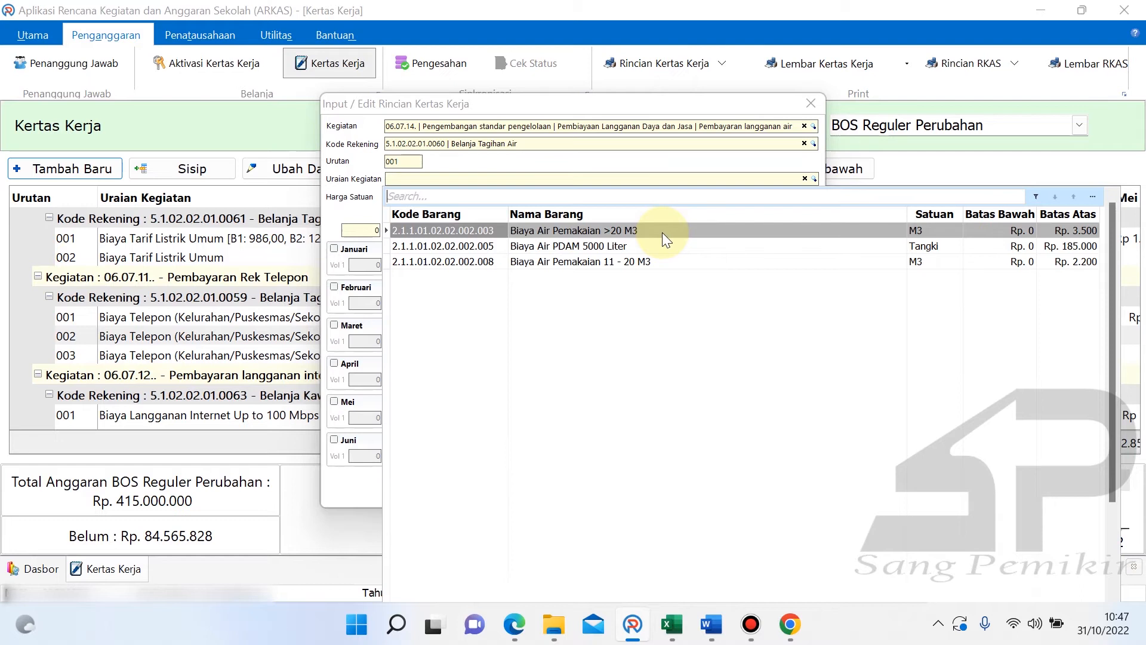
pyautogui.click(652, 263)
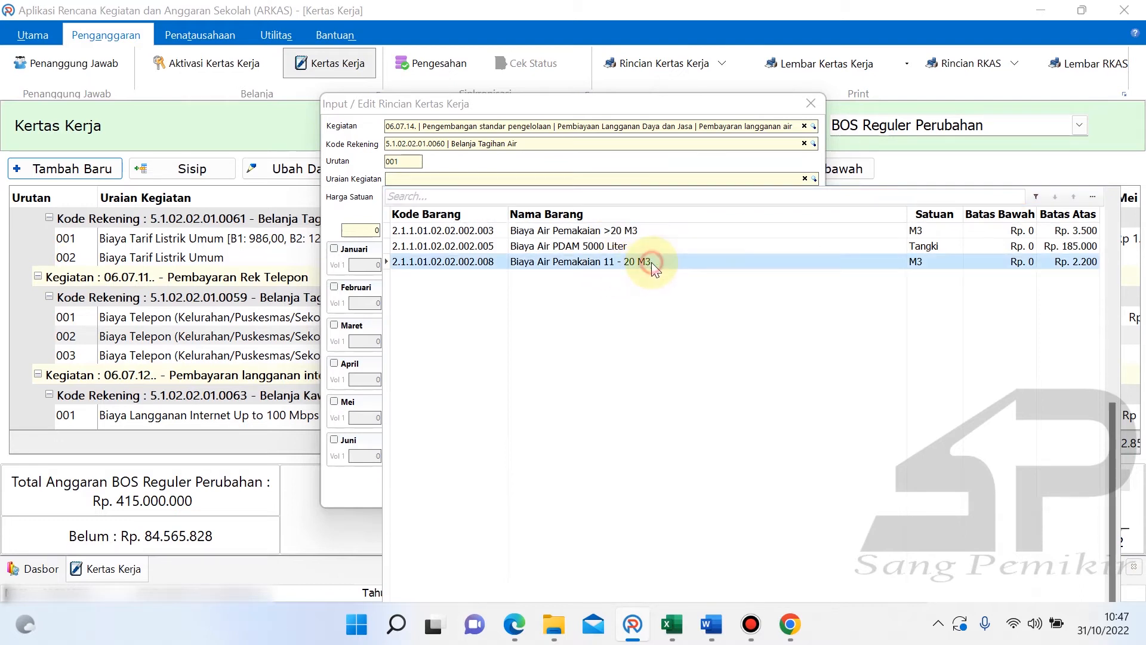
pyautogui.click(785, 250)
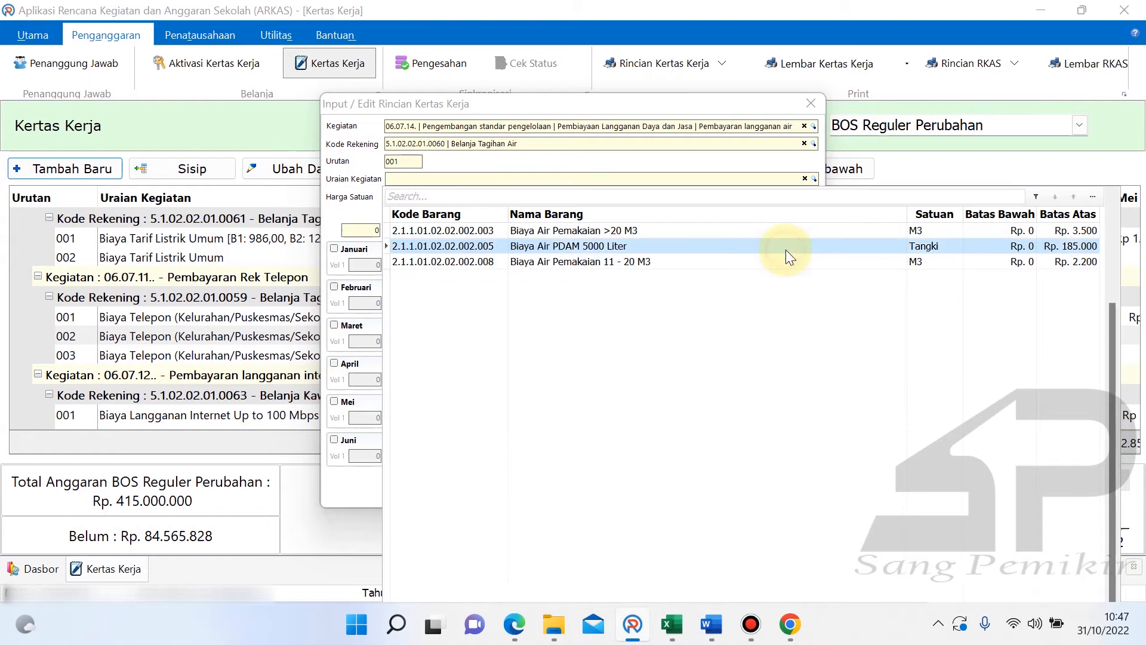
pyautogui.click(735, 262)
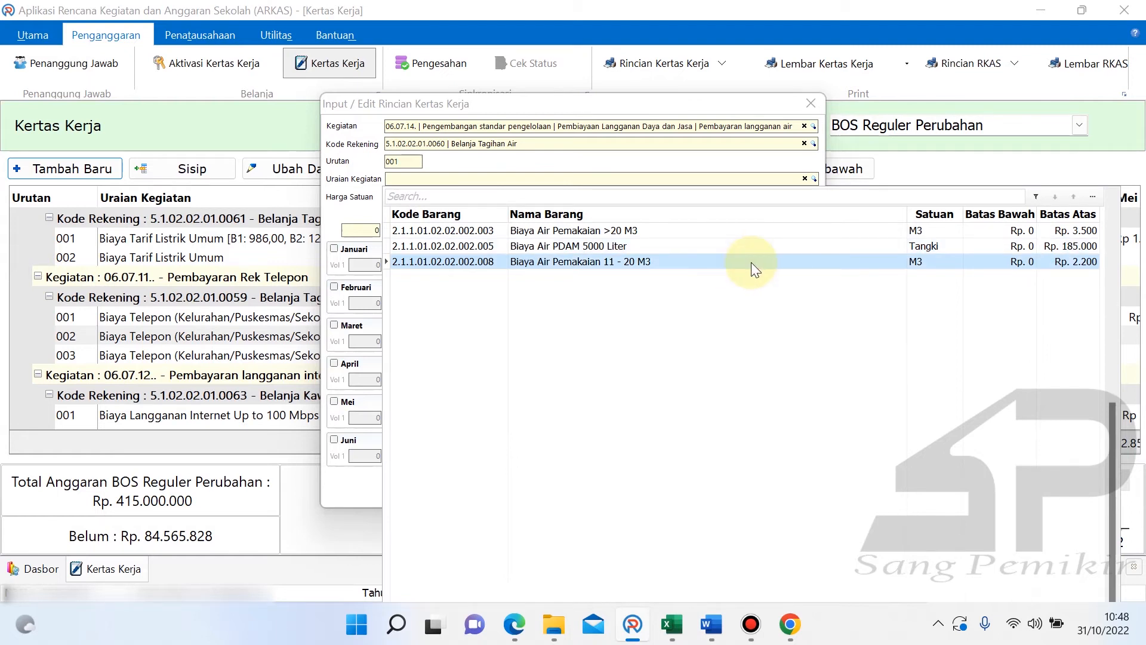
pyautogui.doubleClick(751, 263)
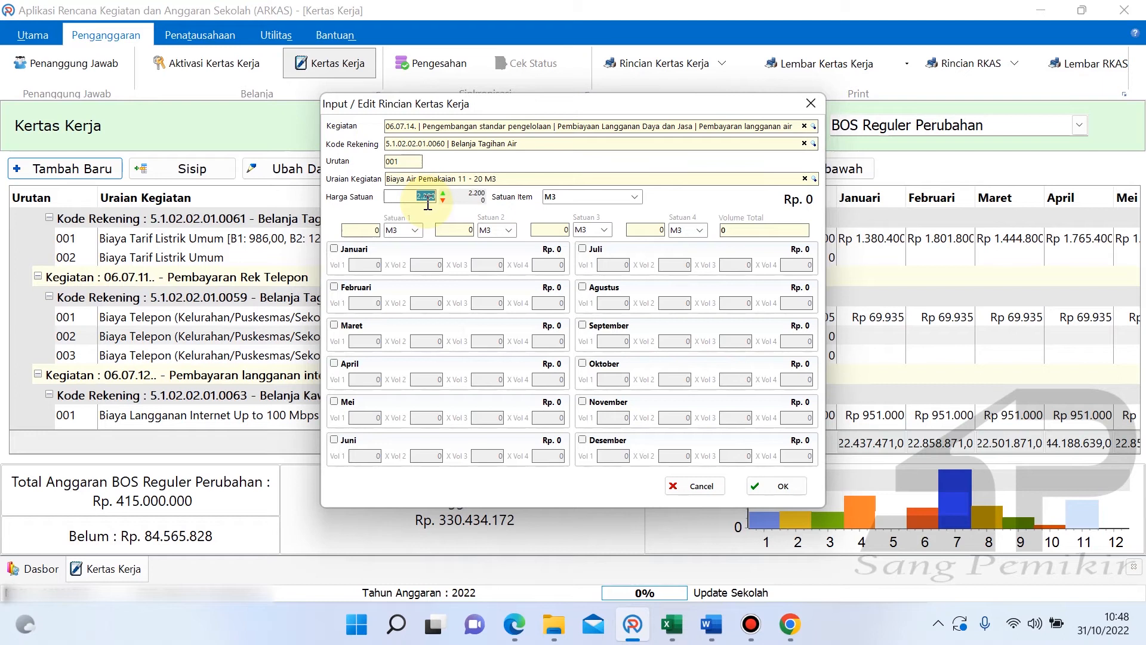
pyautogui.write('2000')
# - Switch to Excel and, in the calculation box below the Listrik table, set E21 to 200075 and the unit price in F21 to 2000
pyautogui.click(673, 625)
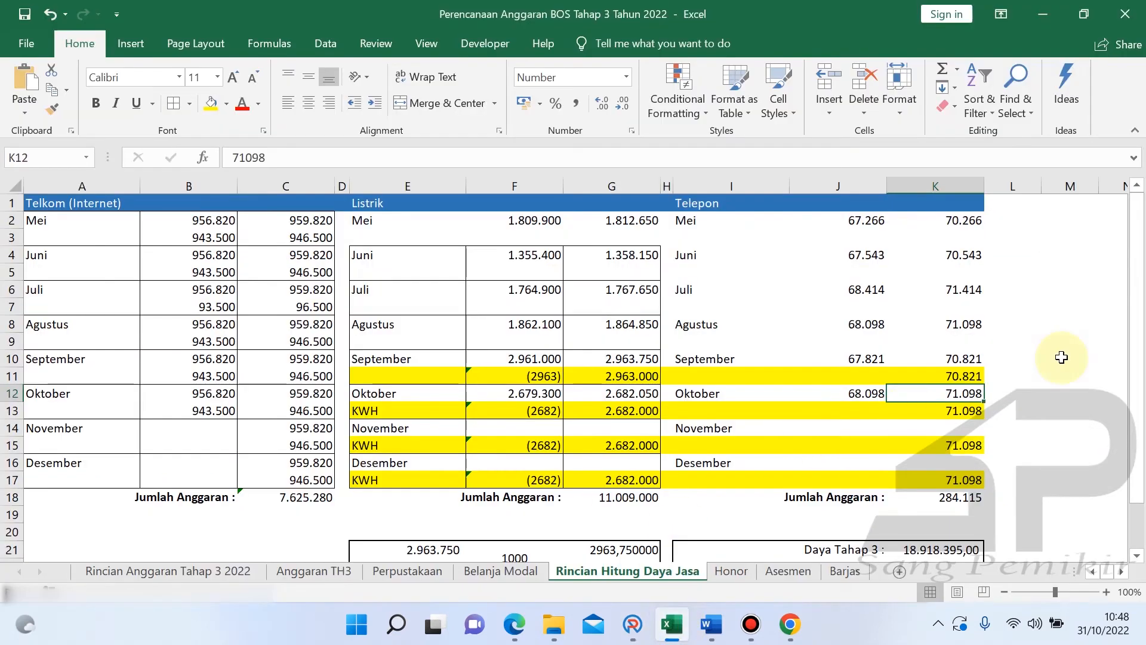
pyautogui.scroll(-3, 1061, 357)
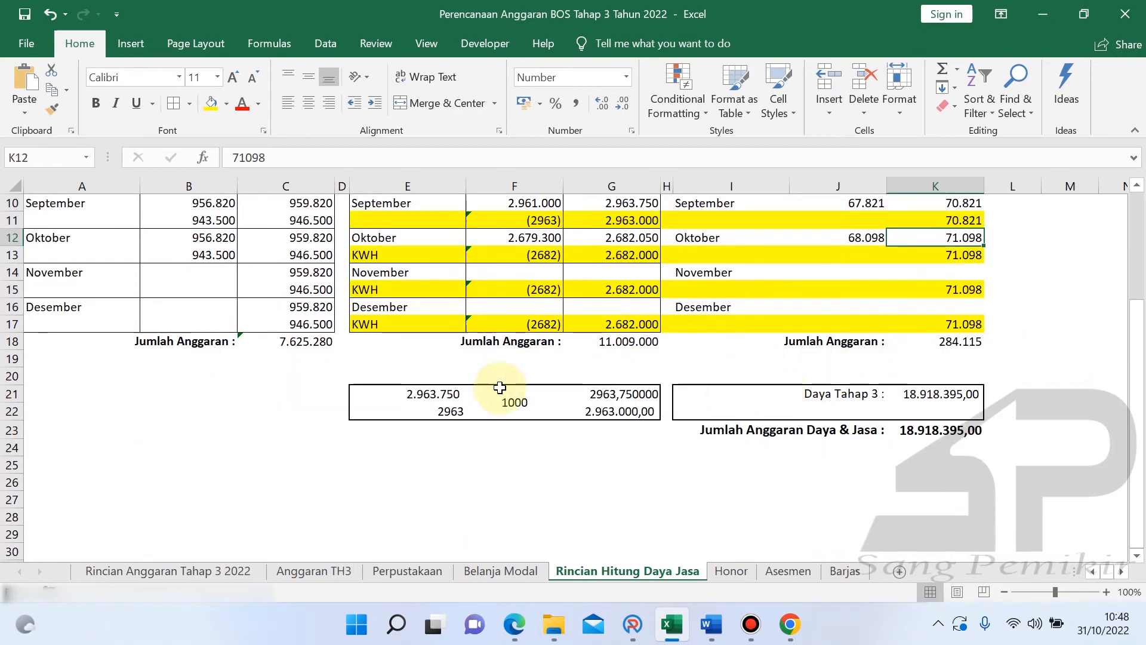
pyautogui.click(442, 391)
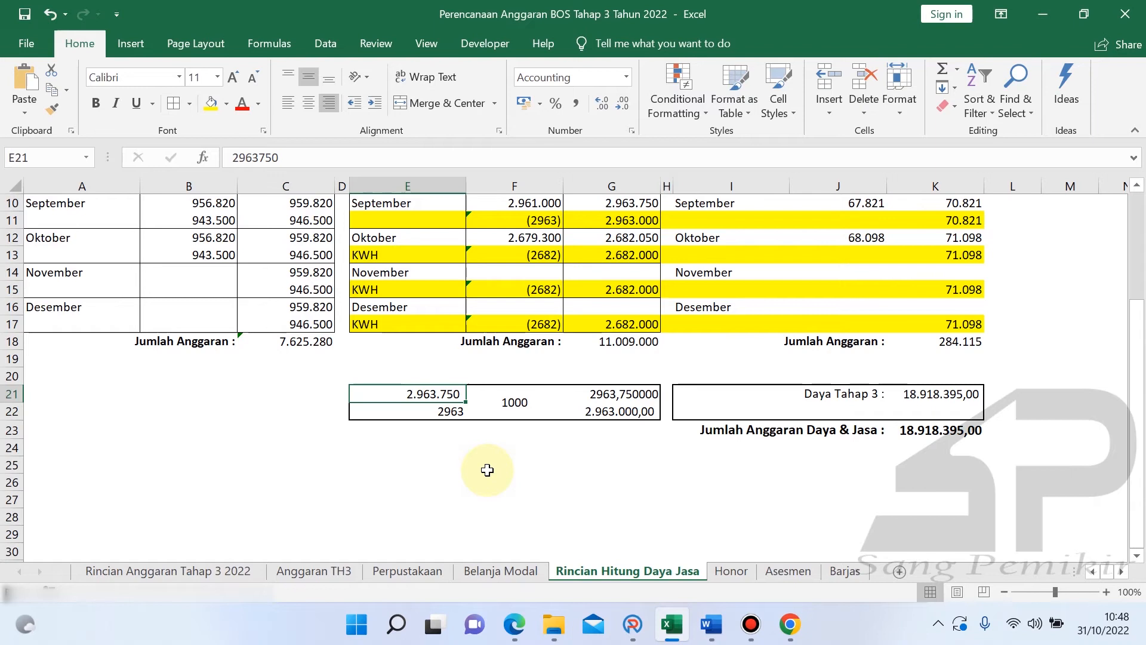
pyautogui.write('20')
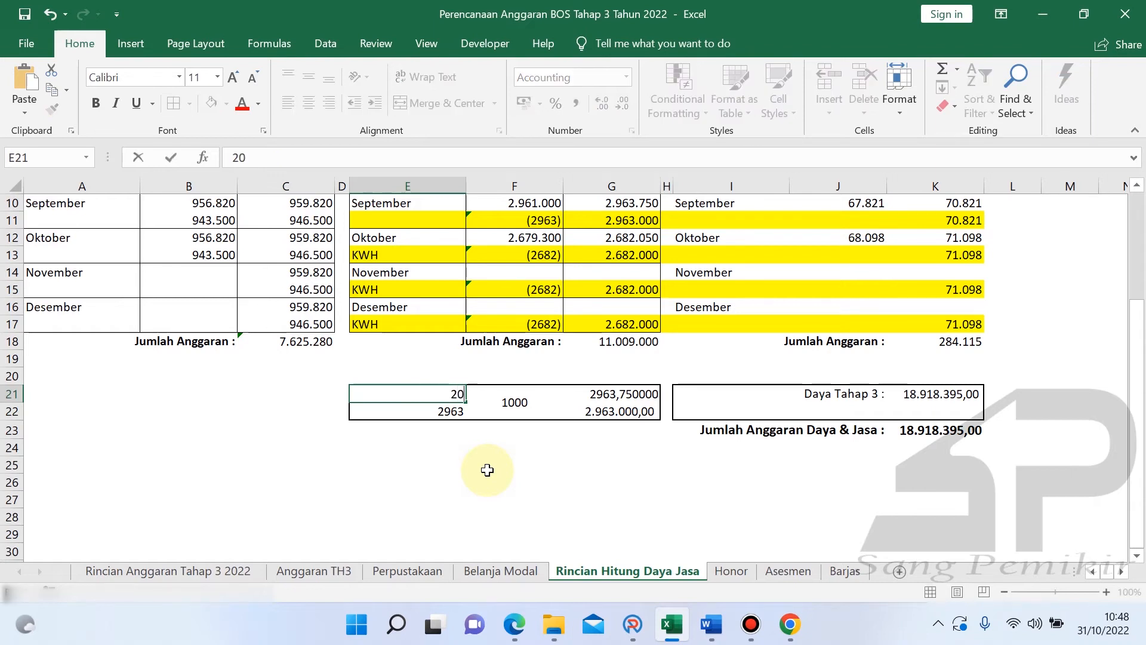
pyautogui.write('0075')
pyautogui.press('Return')
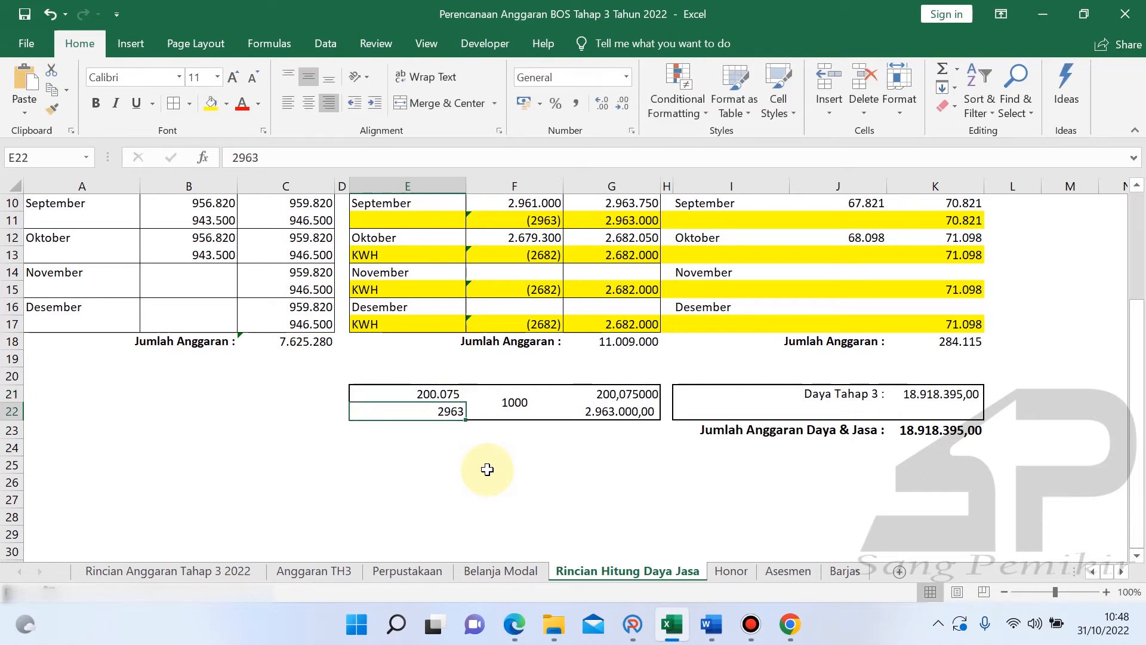
pyautogui.click(512, 402)
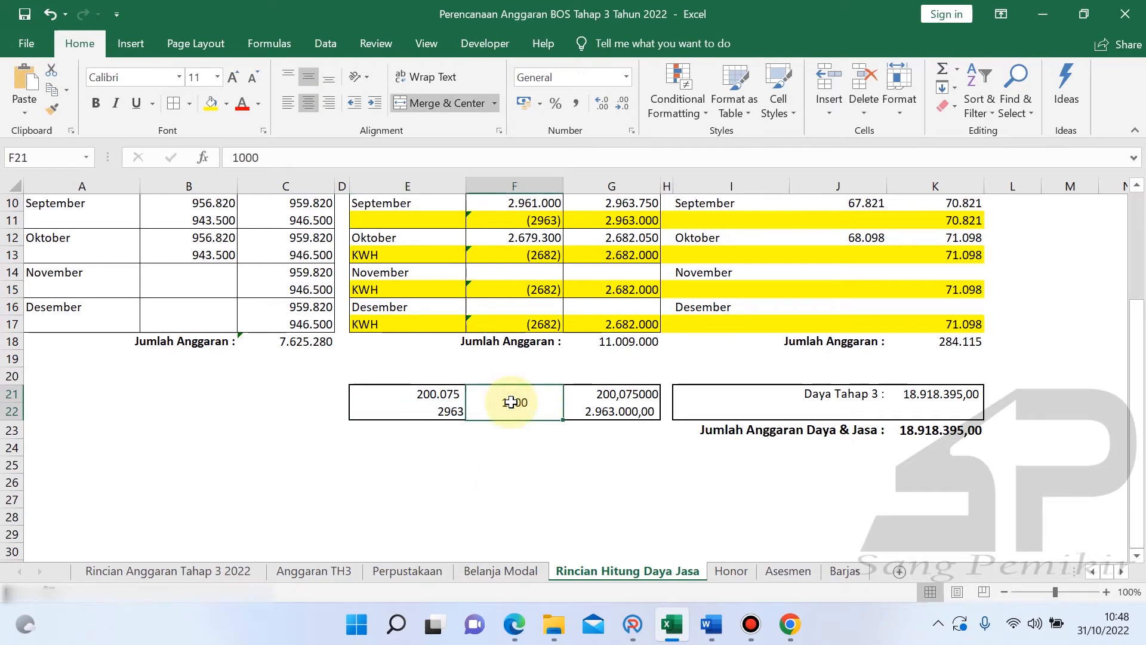
pyautogui.write('2000')
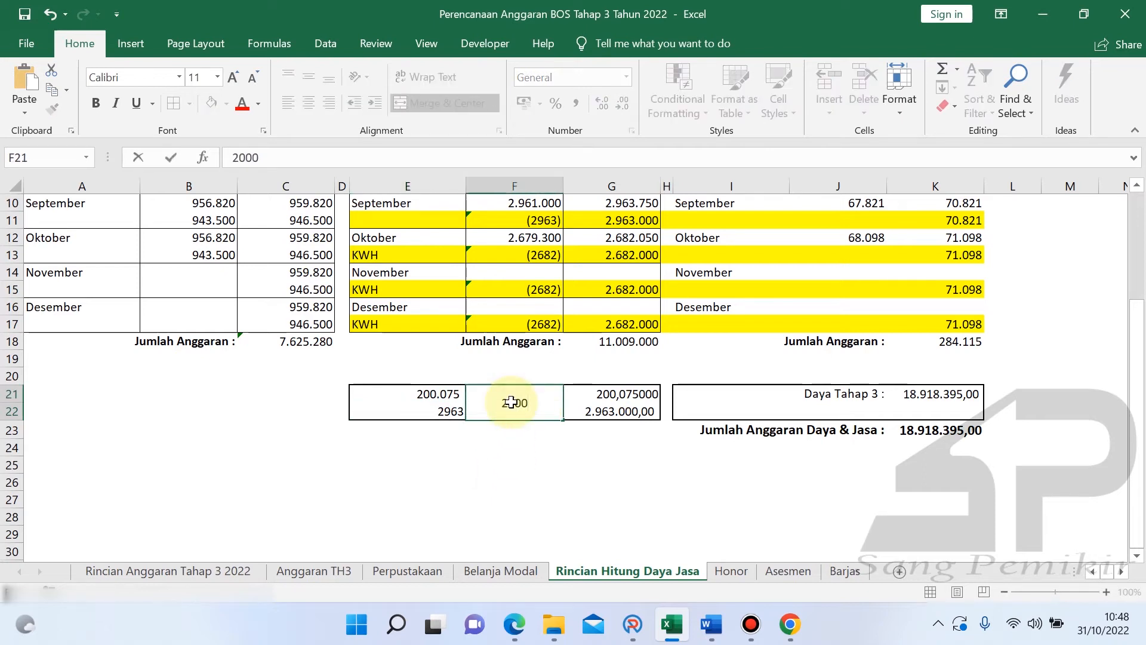
pyautogui.press('Return')
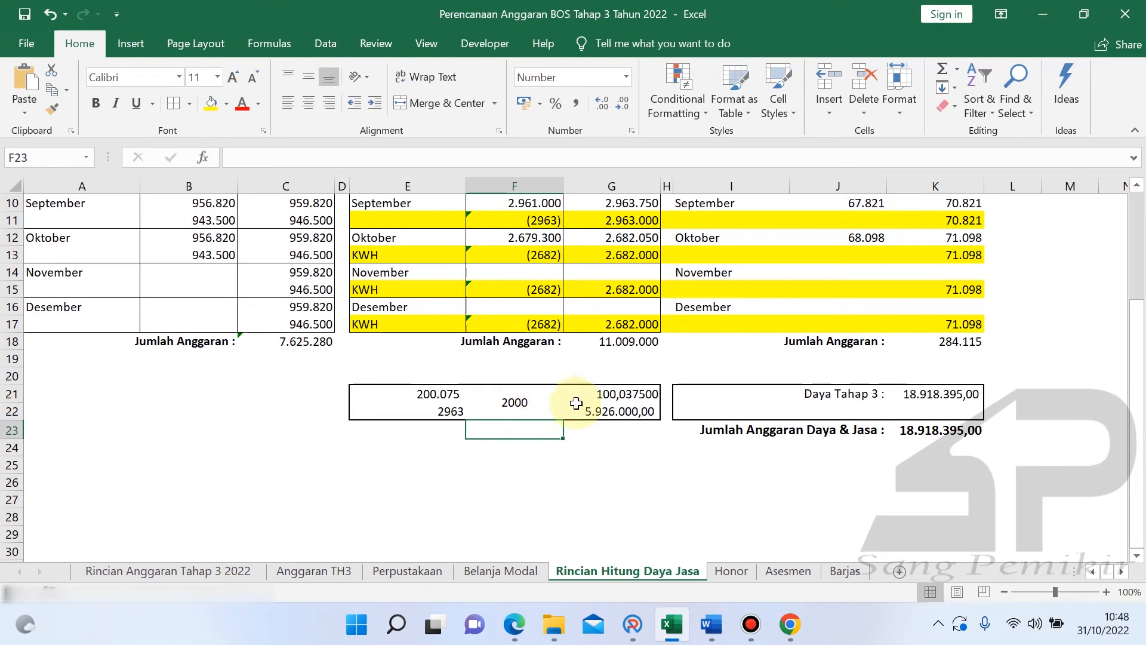
# - Set the volume in cell E22 of the calculation box to 100
pyautogui.click(458, 413)
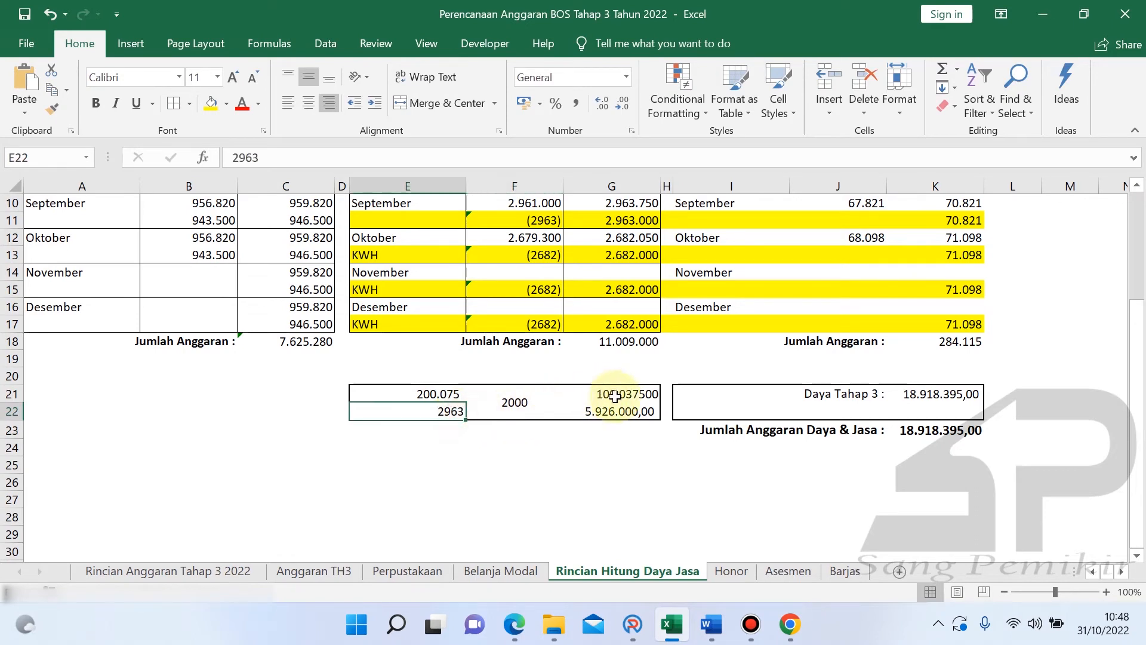
pyautogui.write('1')
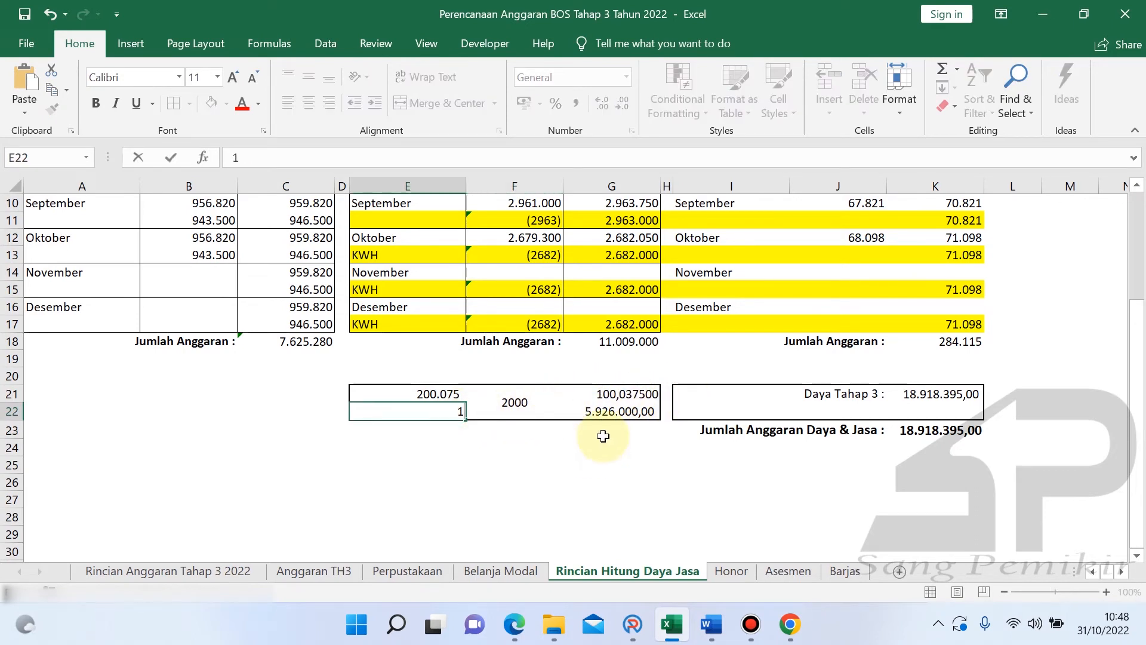
pyautogui.write('00')
pyautogui.press('Return')
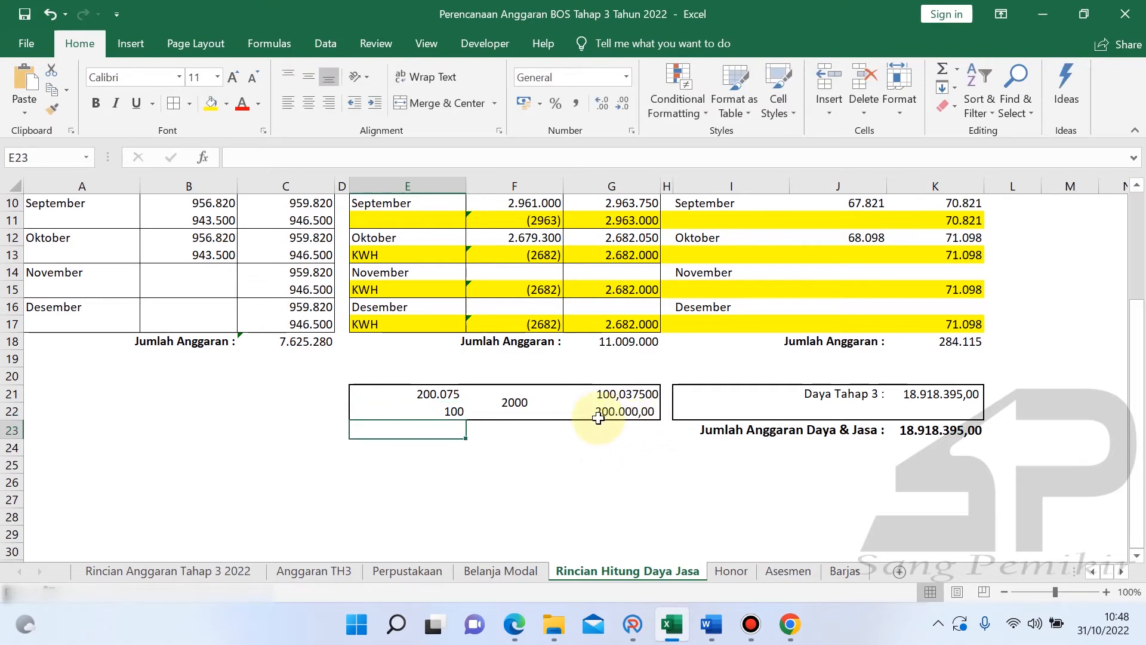
pyautogui.click(514, 408)
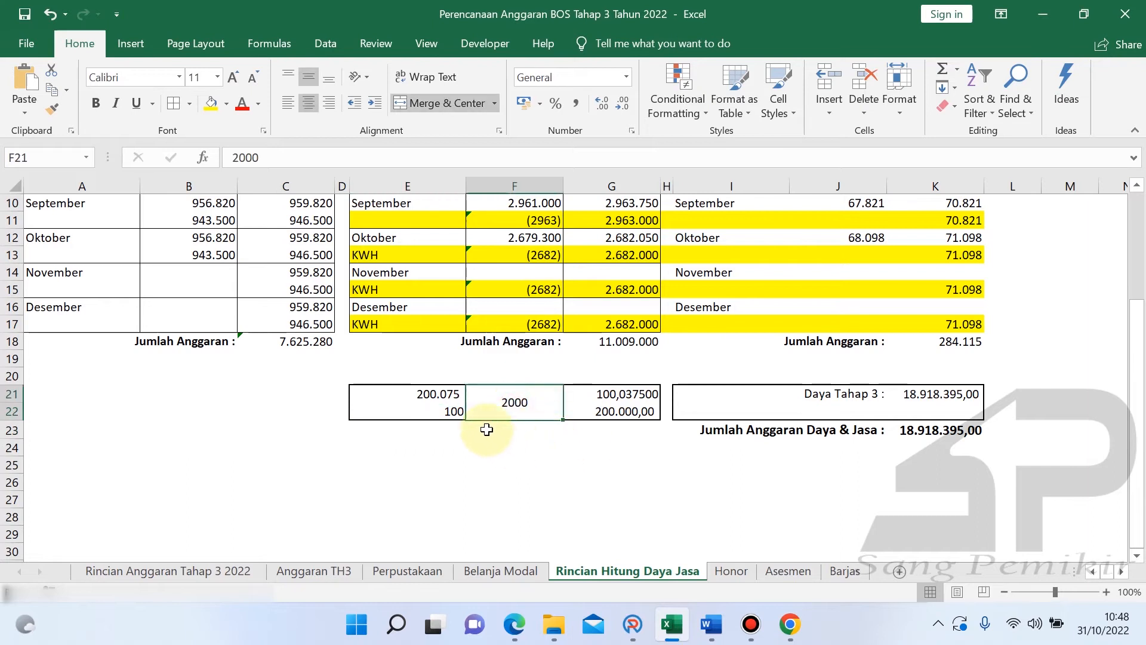
pyautogui.click(449, 411)
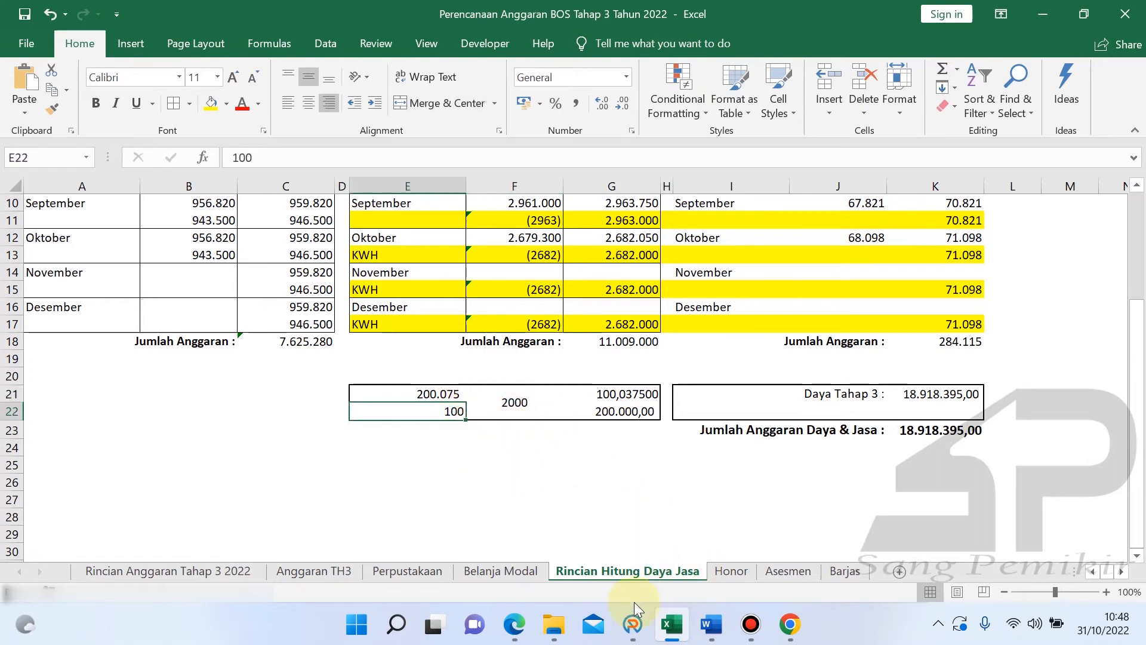
# - Return to ARKAS and enable September for the water item with a first volume of 100
pyautogui.click(633, 624)
pyautogui.click(597, 332)
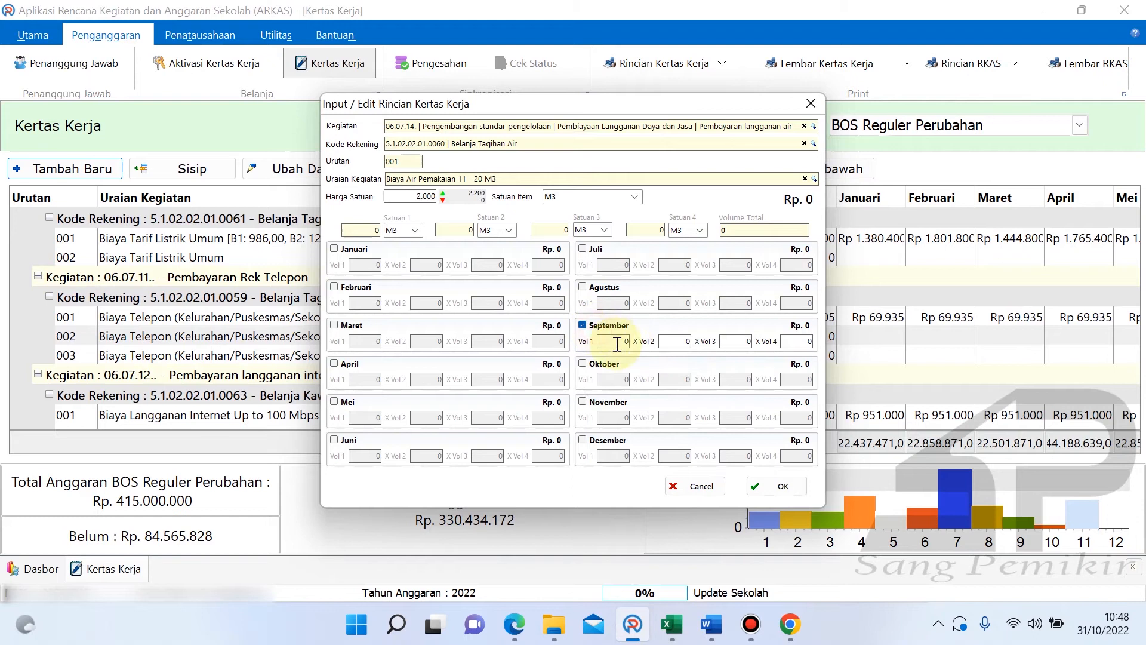
pyautogui.write('00')
pyautogui.click(673, 344)
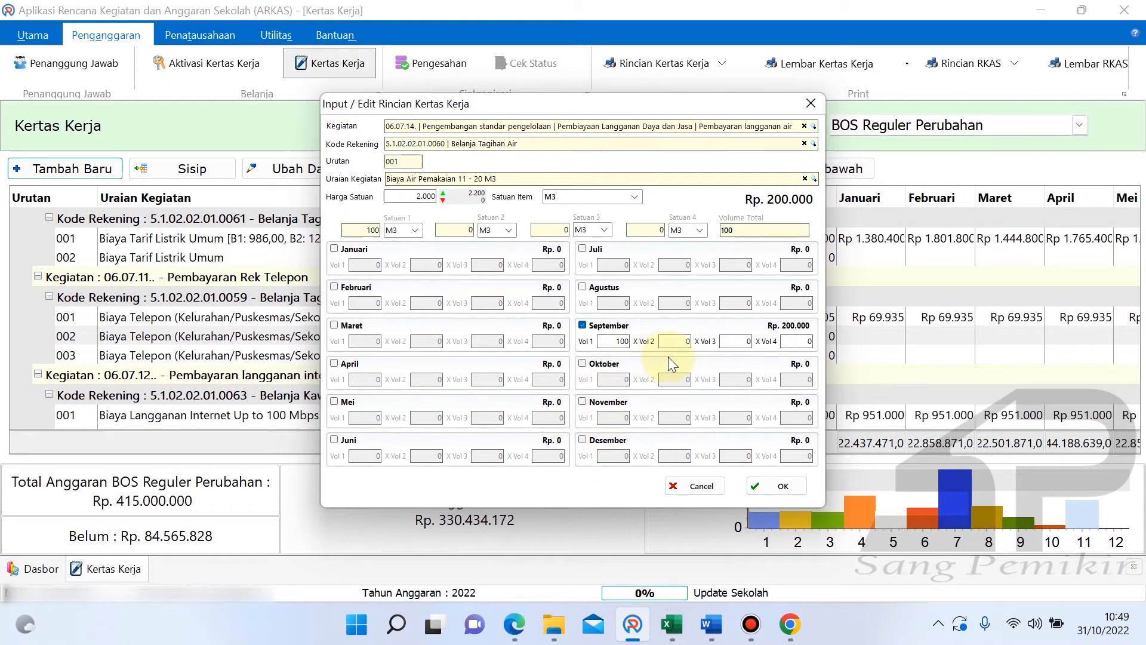
# - Try enabling Oktober, November and Desember for the water item, disable those months again, and cancel the new entry
pyautogui.click(591, 363)
pyautogui.click(593, 401)
pyautogui.click(596, 439)
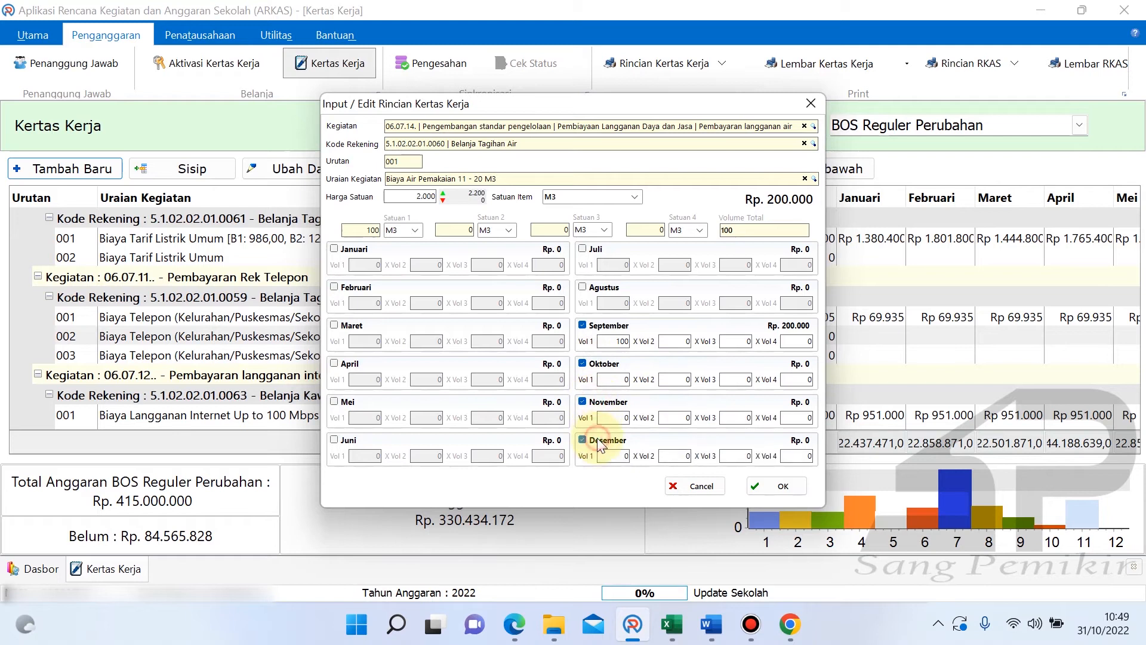
pyautogui.click(596, 438)
pyautogui.click(597, 404)
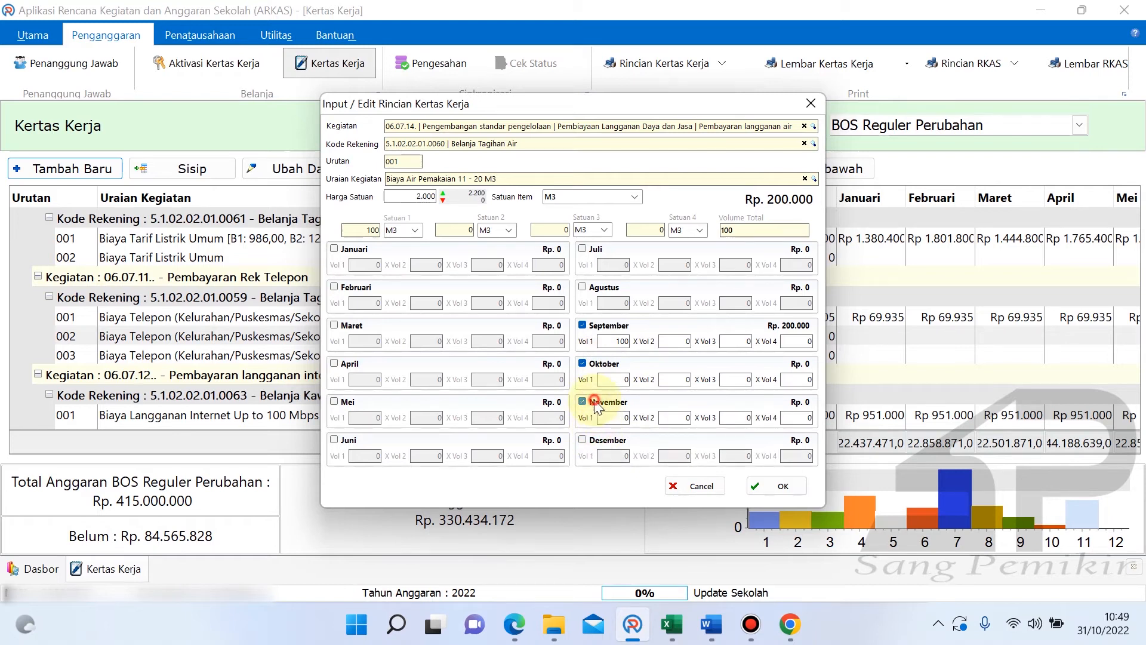
pyautogui.click(592, 365)
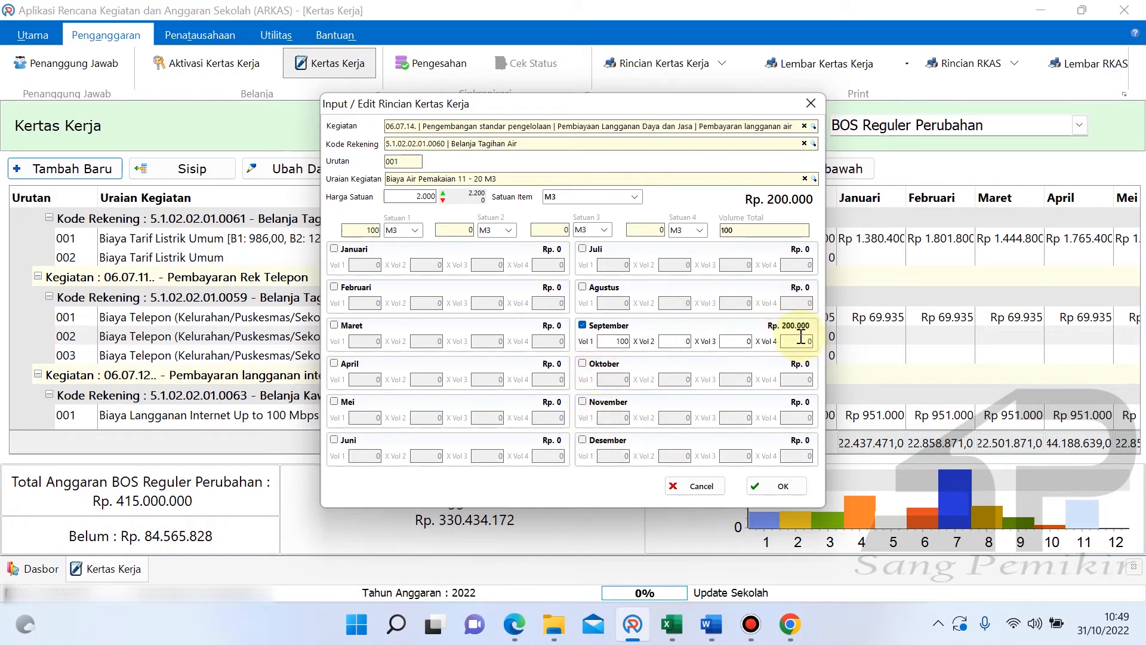
pyautogui.click(701, 487)
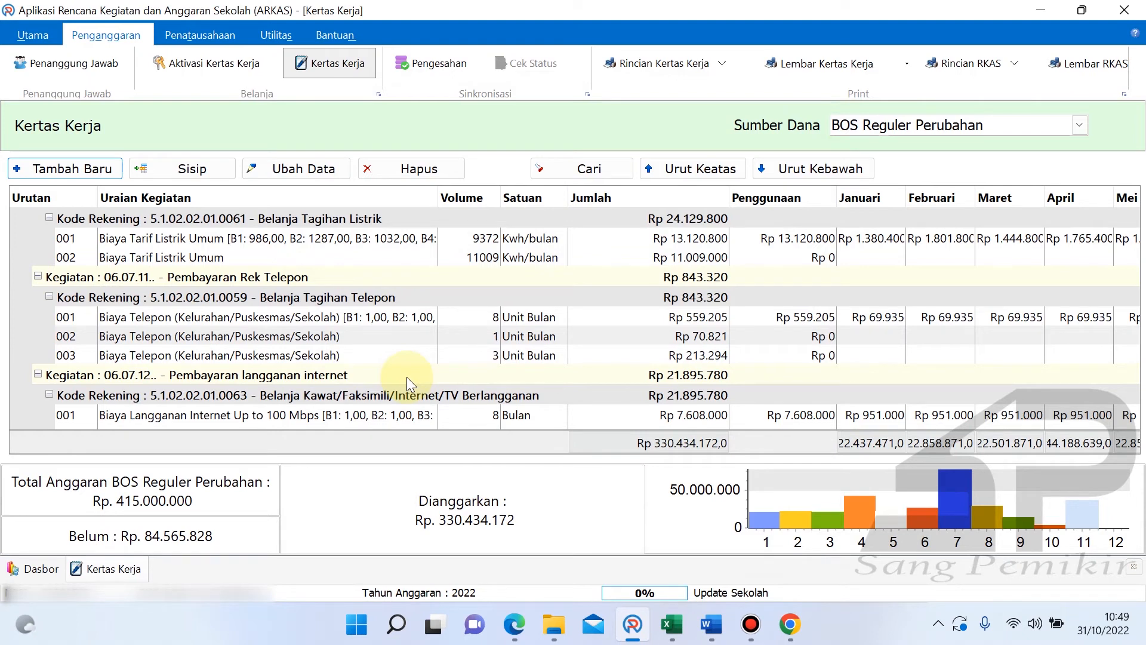
# - Switch to the PEMBAHASAN document in Word and review discussion points 3 to 5 on utilities, honoraria and ANBK assessment
pyautogui.click(199, 357)
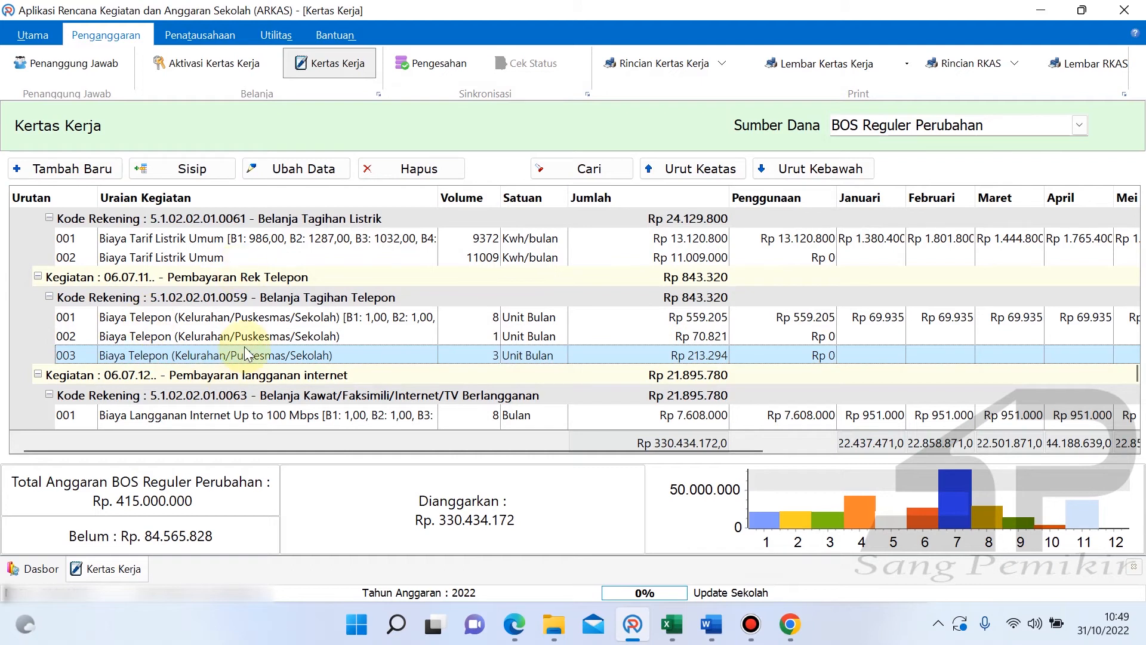
pyautogui.click(710, 624)
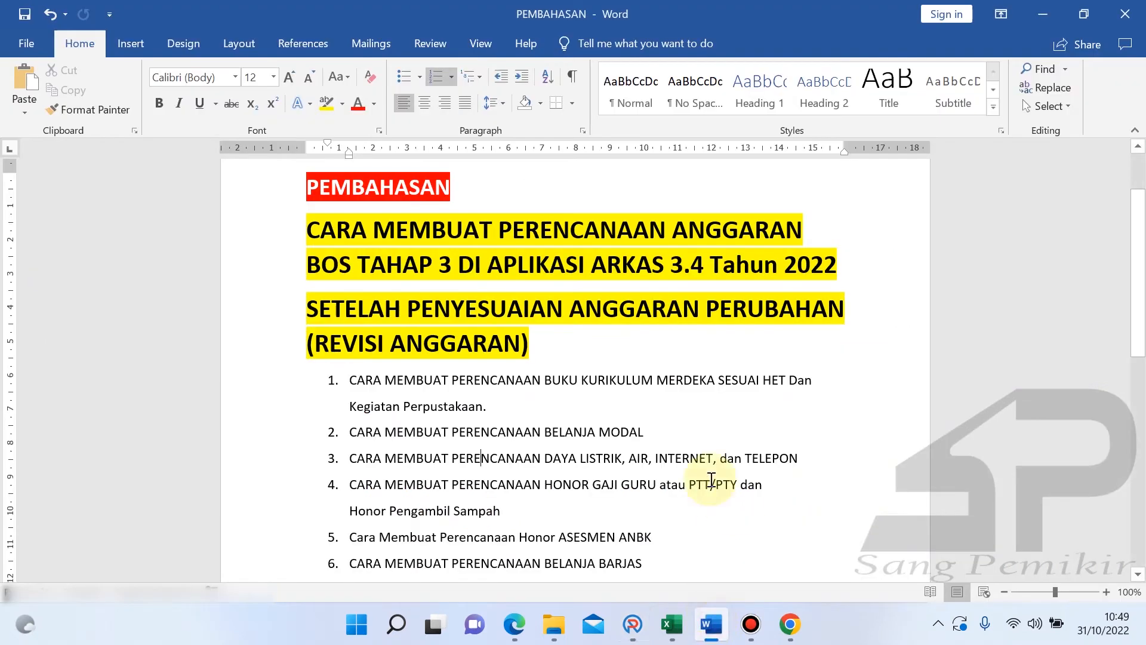
pyautogui.moveTo(357, 458); pyautogui.dragTo(800, 455)
pyautogui.click(629, 509)
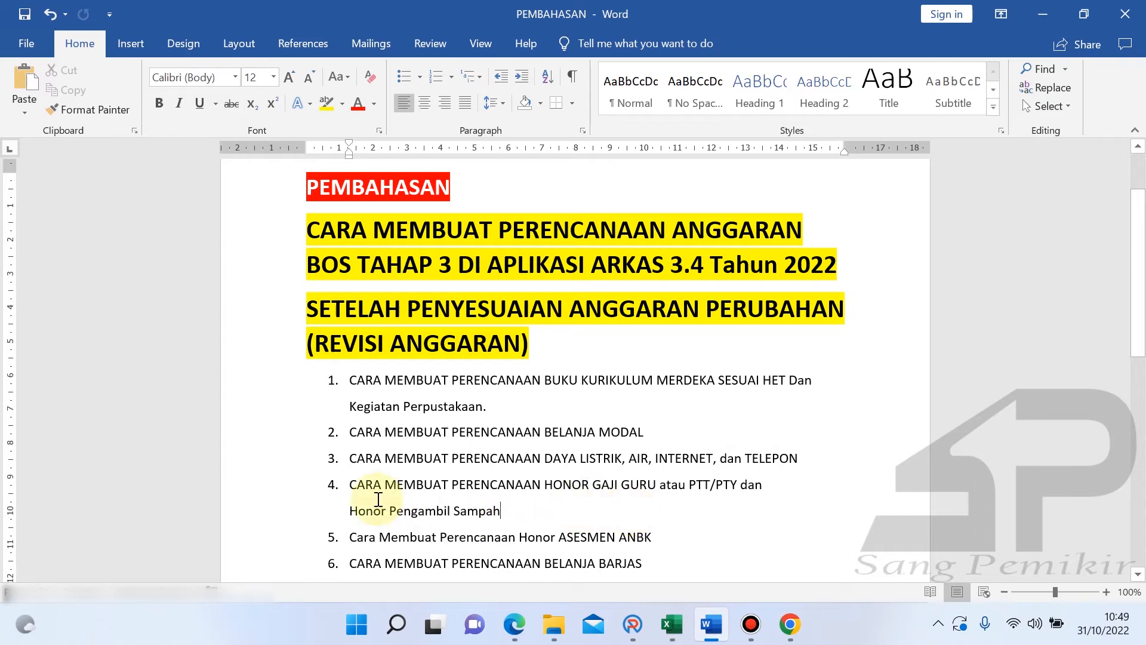
pyautogui.moveTo(347, 485); pyautogui.dragTo(703, 480)
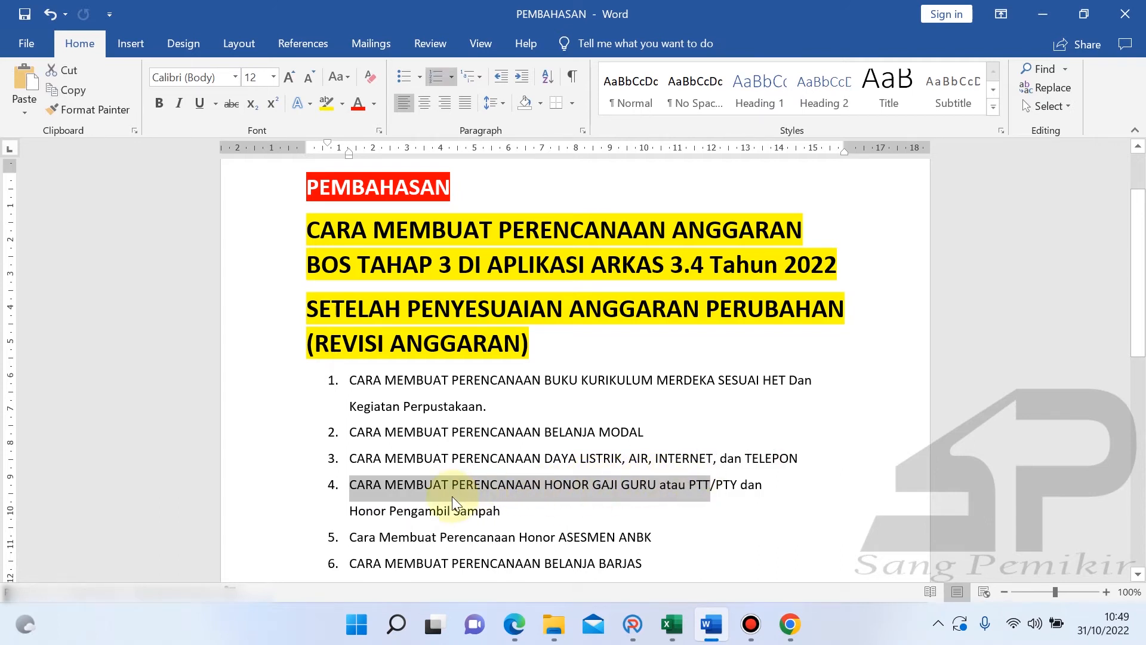
pyautogui.click(505, 509)
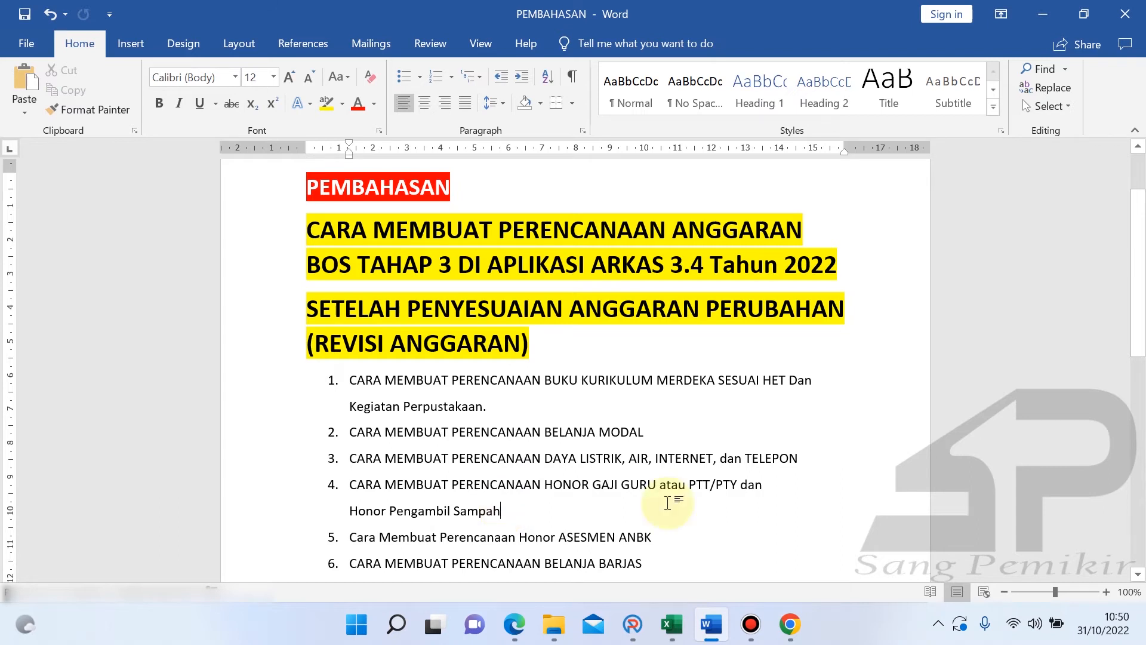
pyautogui.click(675, 535)
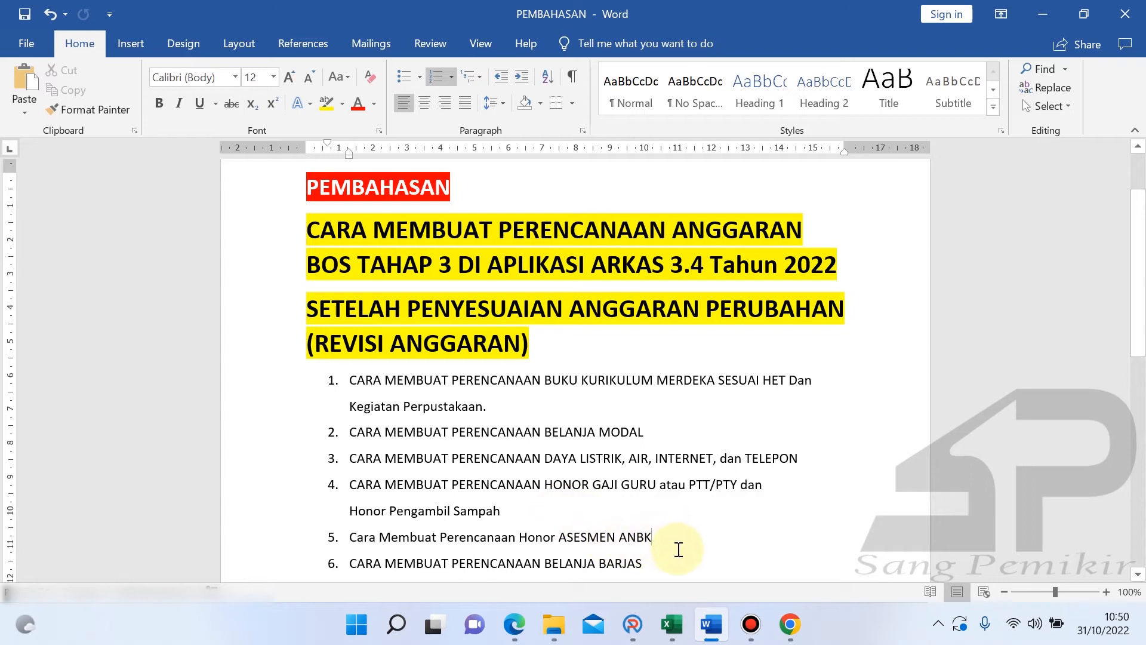
# - Review the Honor sheet in the Excel budget plan, and open the first Honorarium Guru item in ARKAS for editing
pyautogui.click(675, 624)
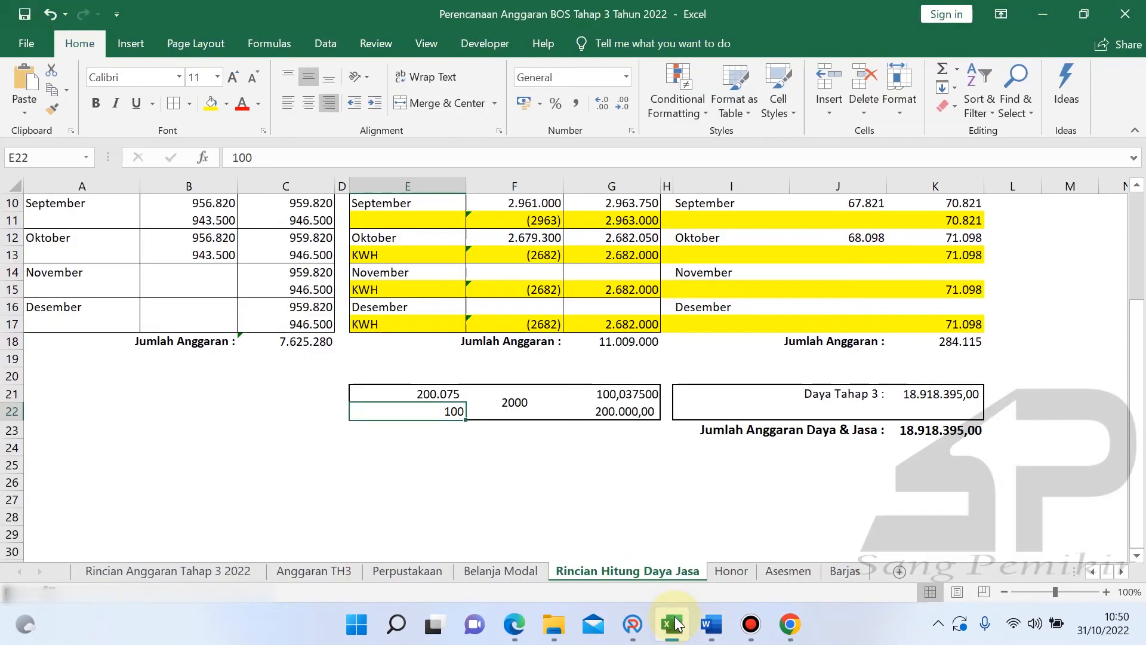
pyautogui.click(729, 571)
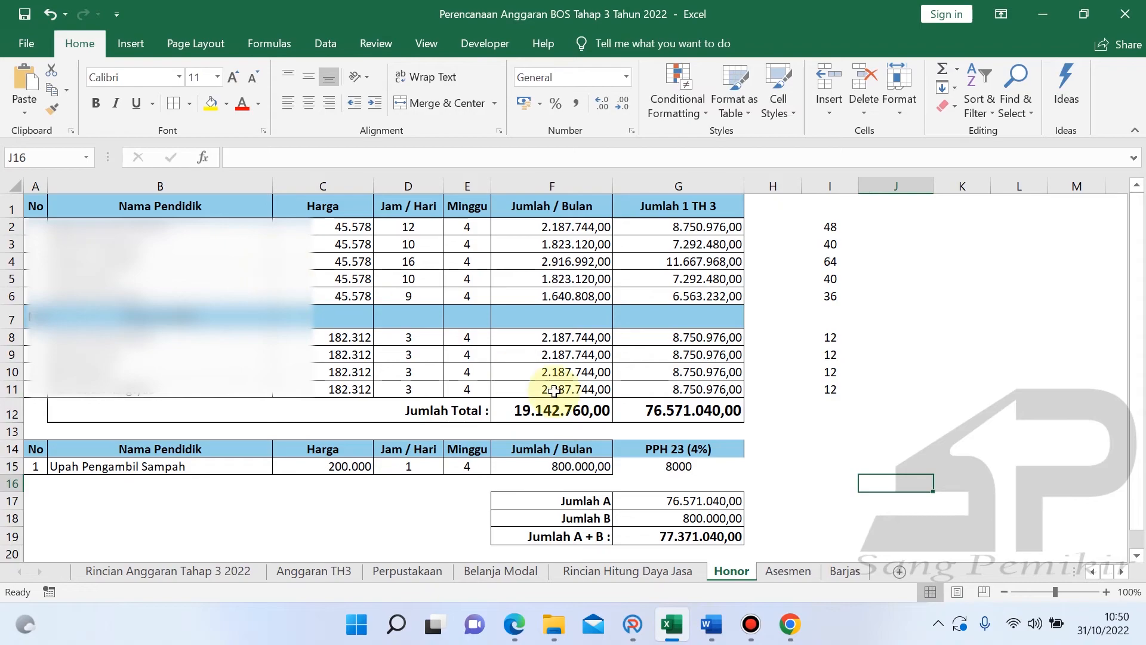
pyautogui.click(630, 626)
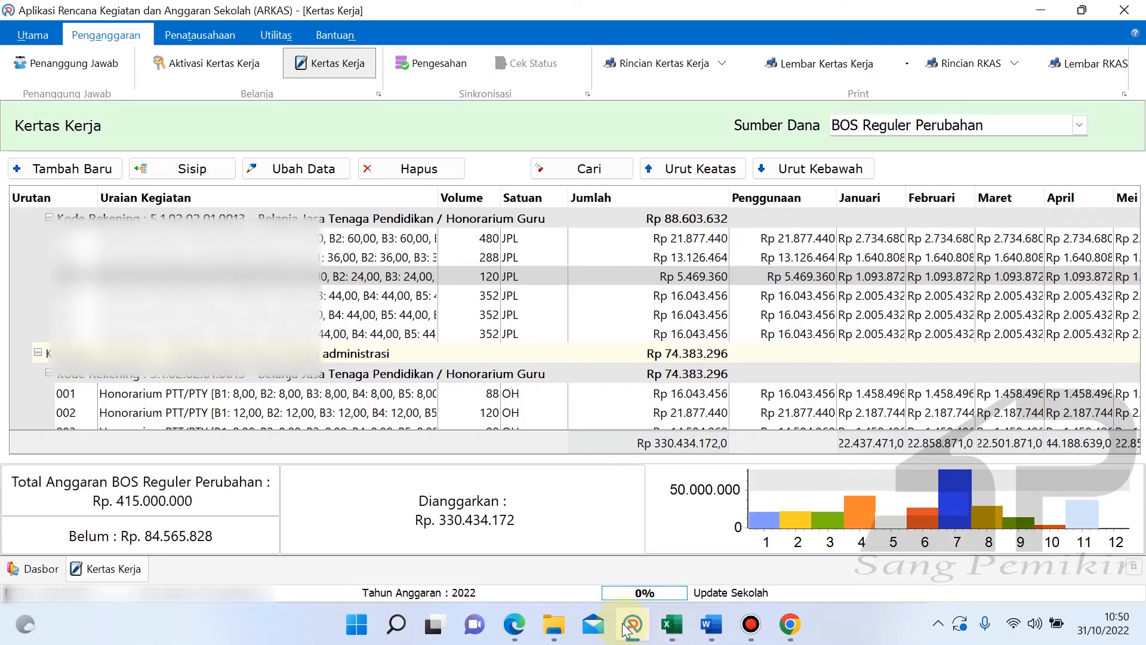
pyautogui.doubleClick(338, 238)
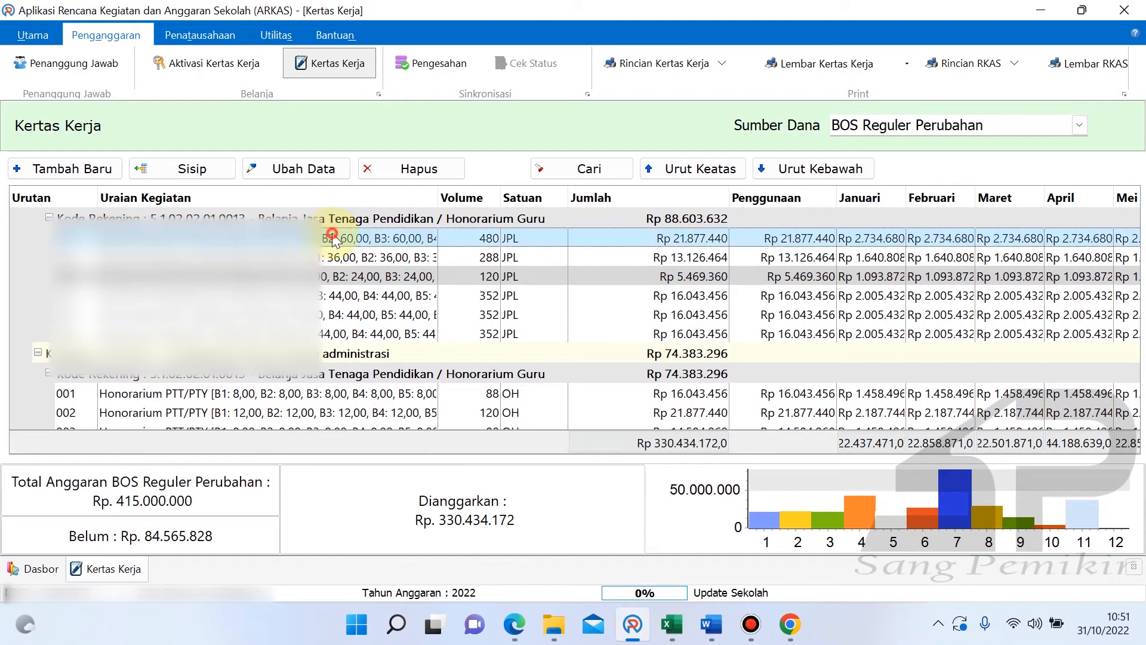
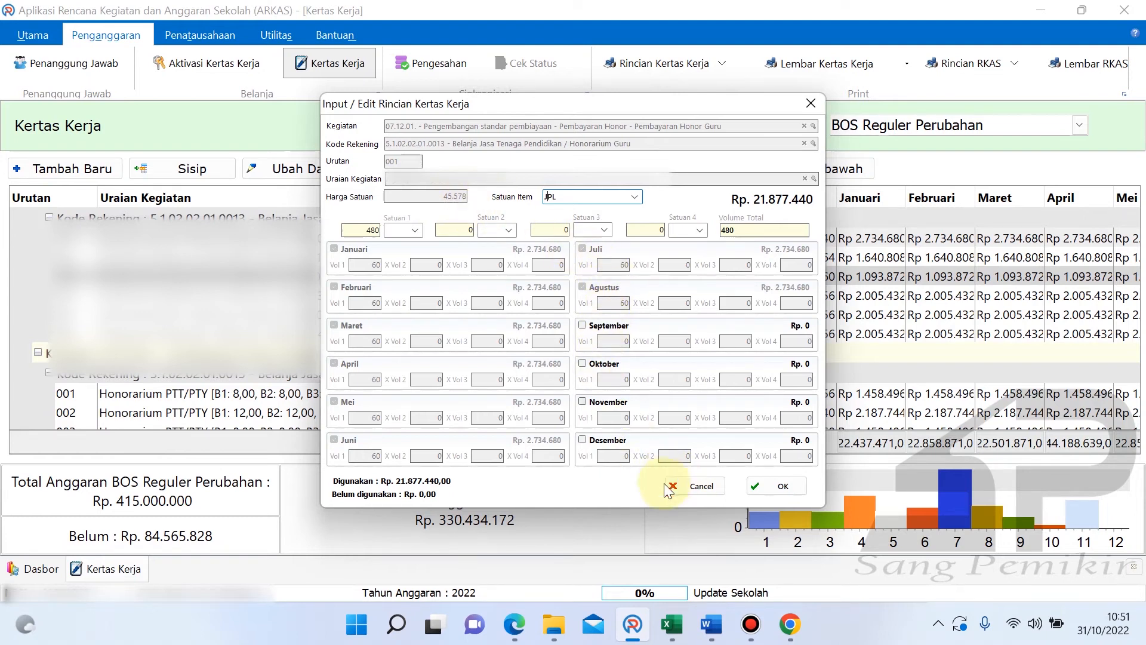
# - Switch to Excel and check the first teacher's hours, weeks and monthly volume formula on the Honor sheet
pyautogui.click(678, 610)
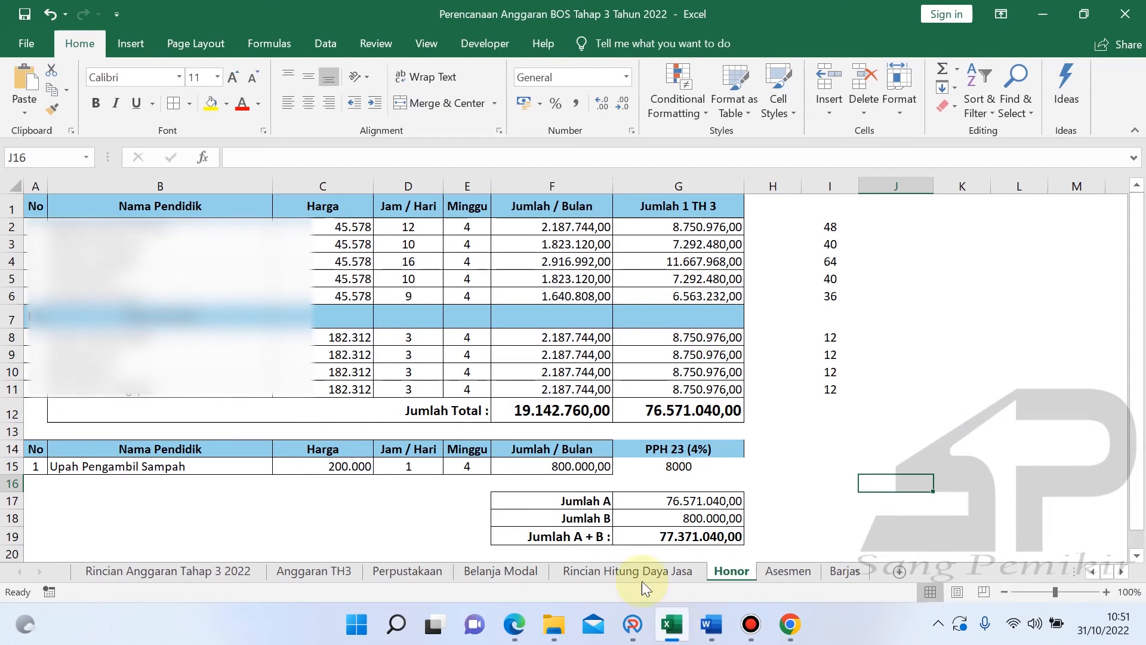
pyautogui.click(413, 229)
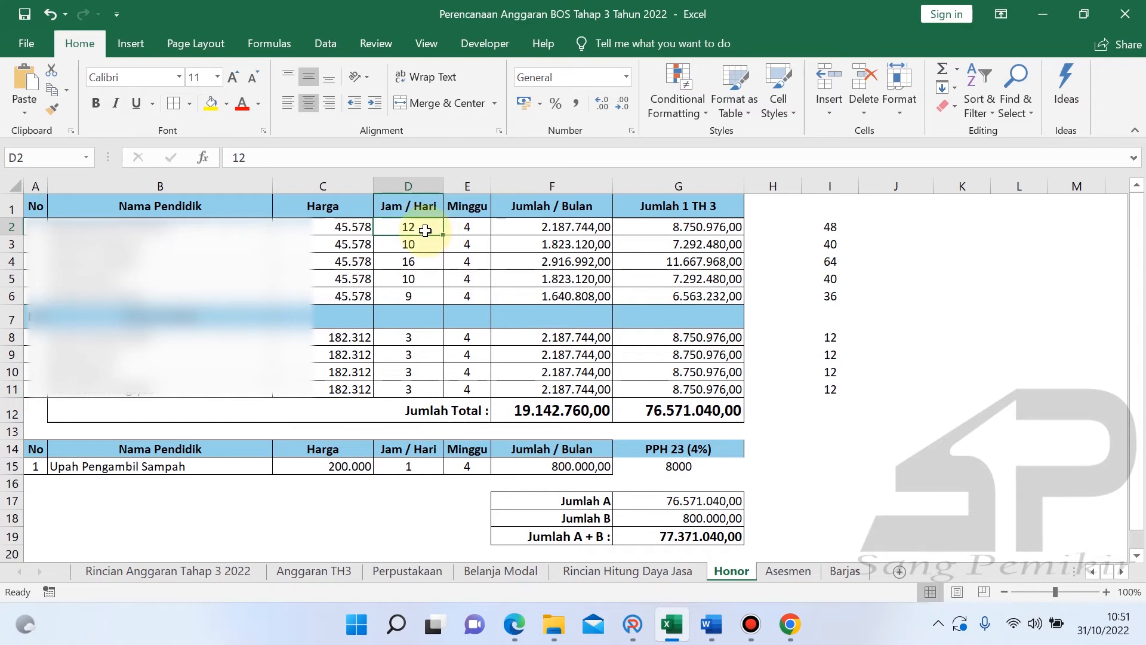
pyautogui.click(465, 229)
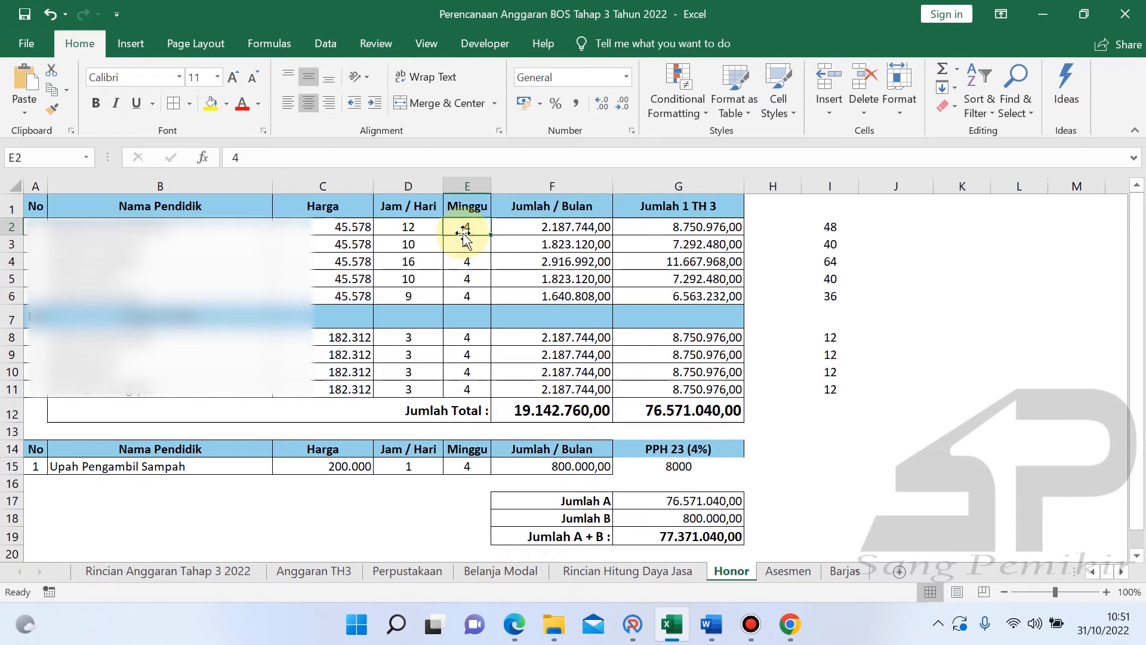
pyautogui.click(819, 227)
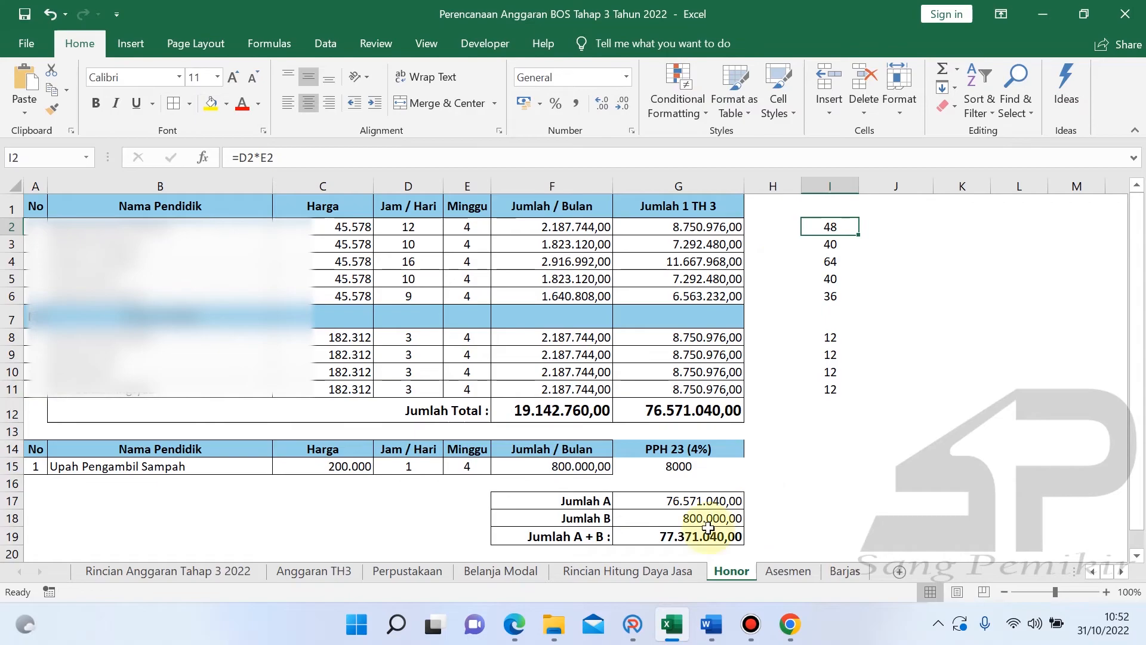
# - Return to ARKAS and enable September, Oktober, November and Desember for the first teacher honorarium item
pyautogui.click(632, 624)
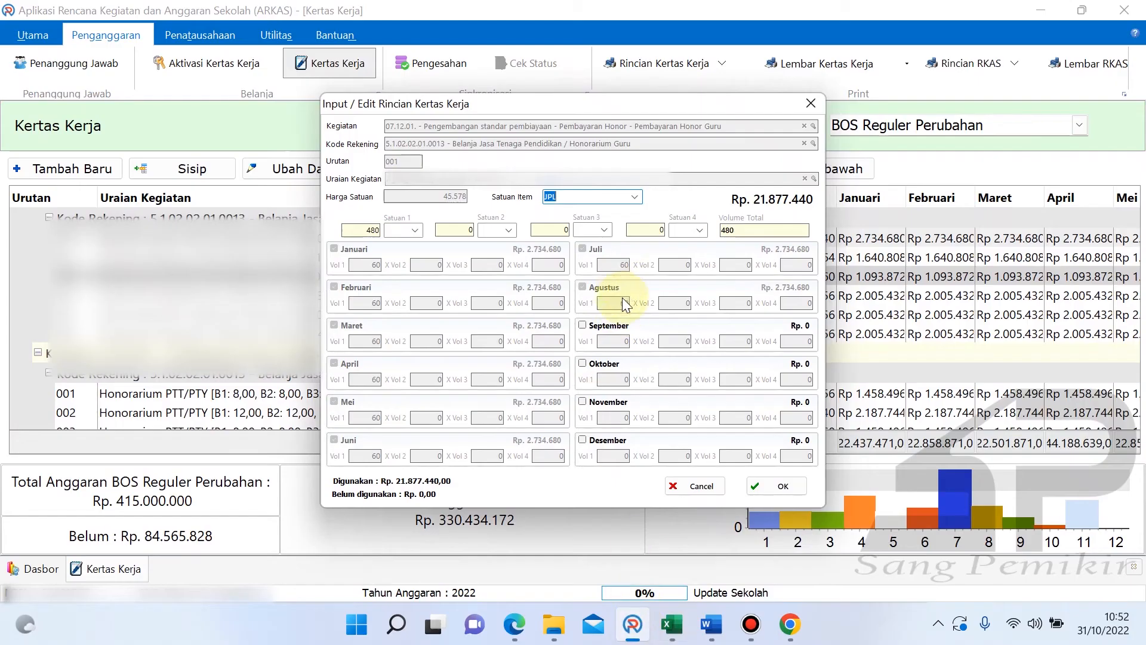
pyautogui.click(593, 326)
pyautogui.click(598, 365)
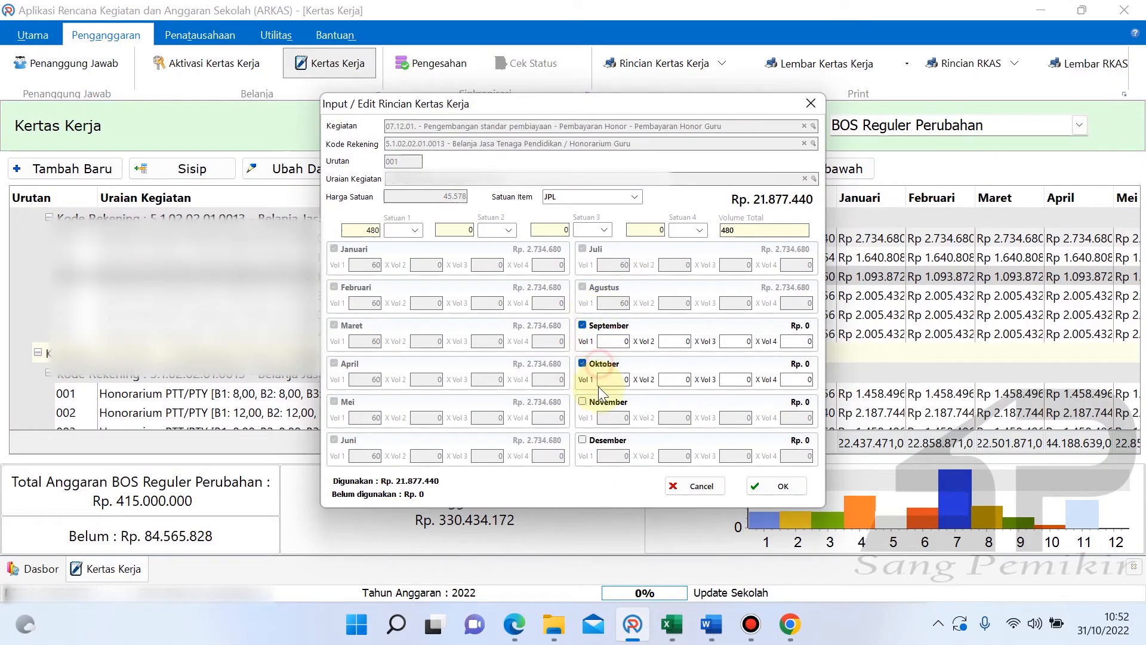
pyautogui.click(593, 401)
pyautogui.click(594, 441)
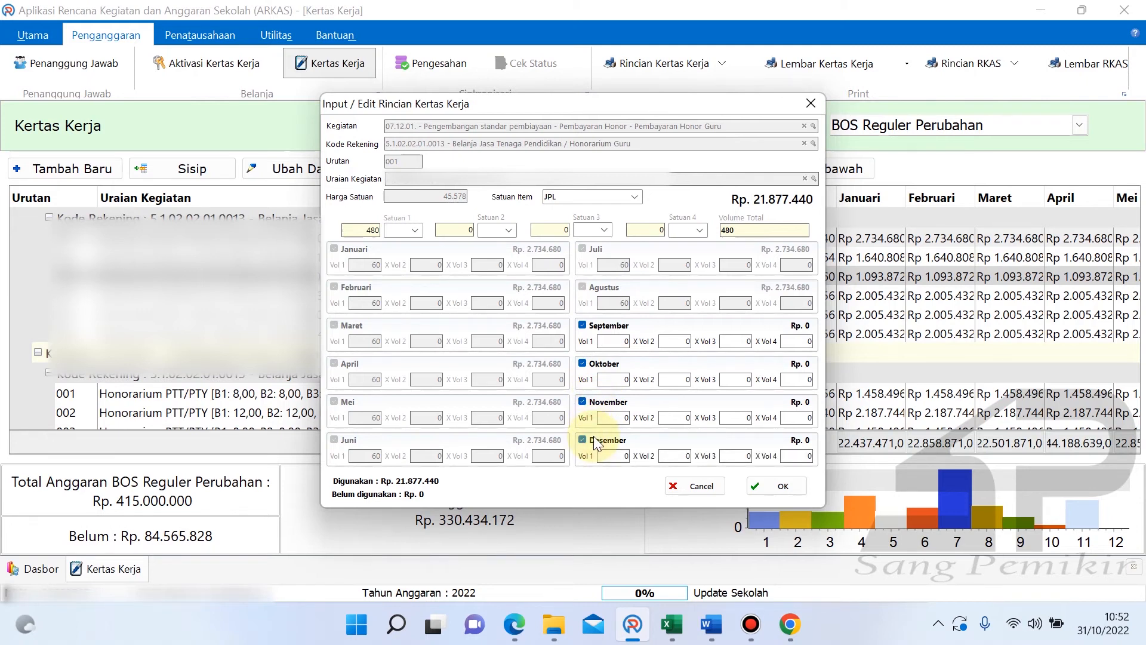
# - Open September's first volume for editing in the teacher honorarium item and consult the monthly volume on Excel's Honor sheet
pyautogui.click(617, 342)
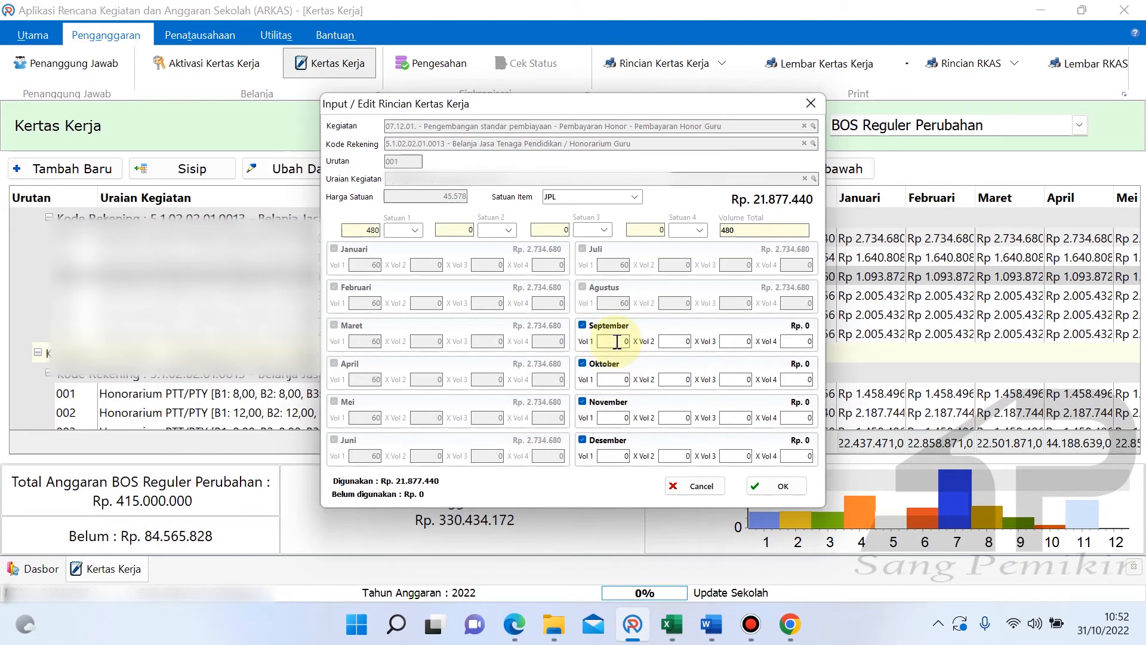
pyautogui.doubleClick(617, 341)
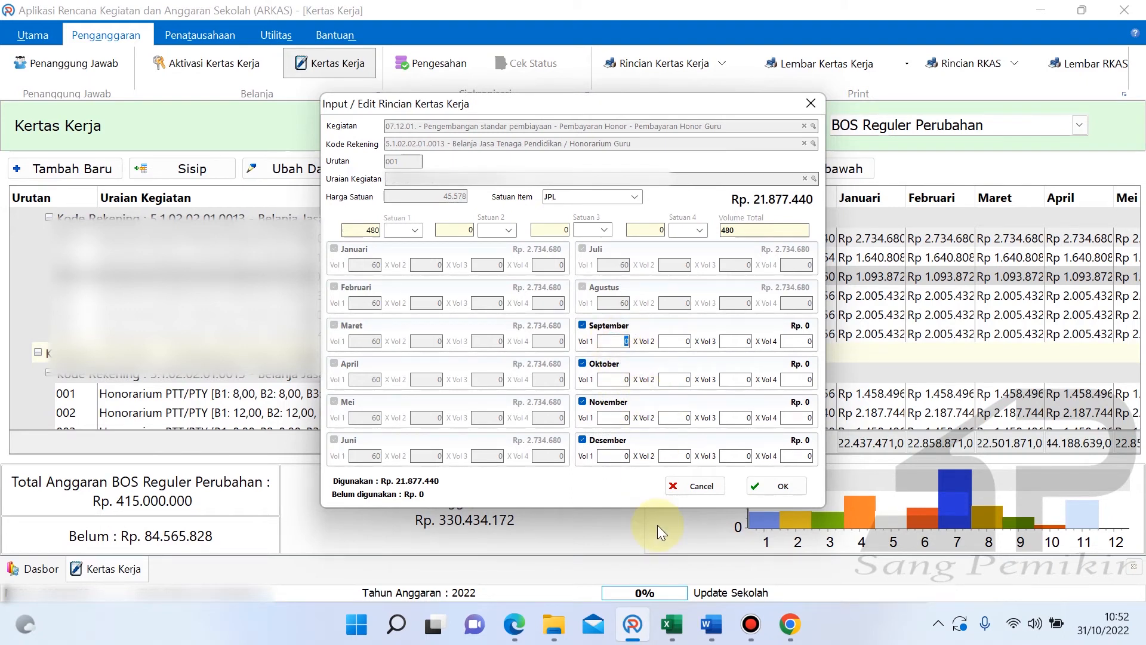
pyautogui.click(672, 624)
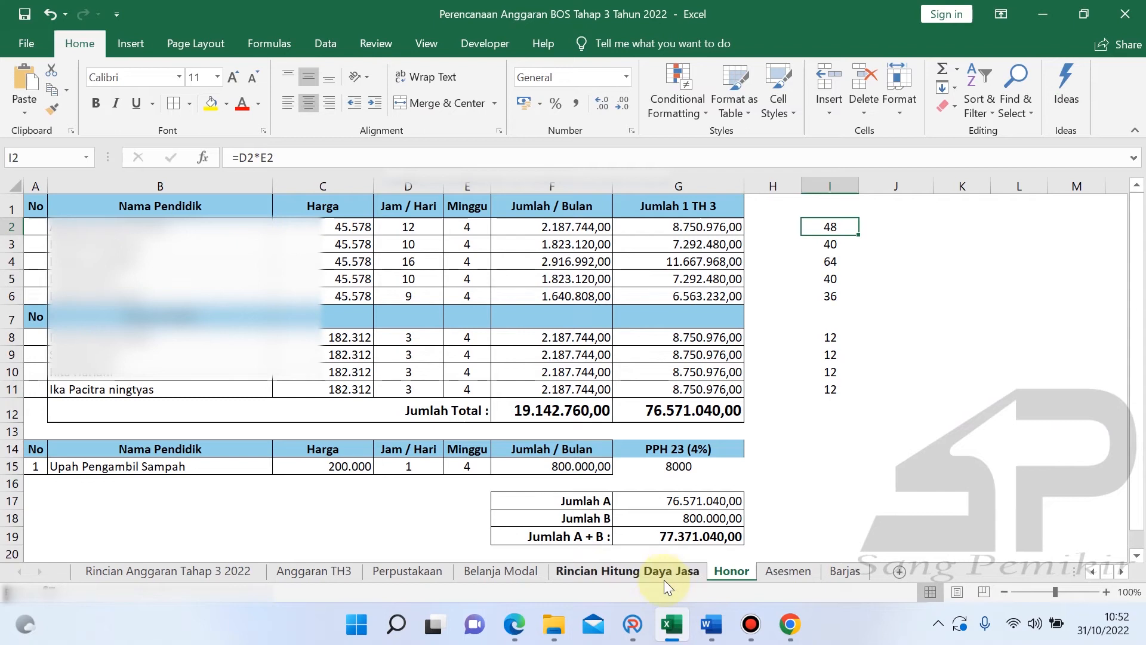
# - Switch to ARKAS and set Vol 1 to 12 for September through December in teacher honorarium item 001
pyautogui.click(633, 624)
pyautogui.write('12')
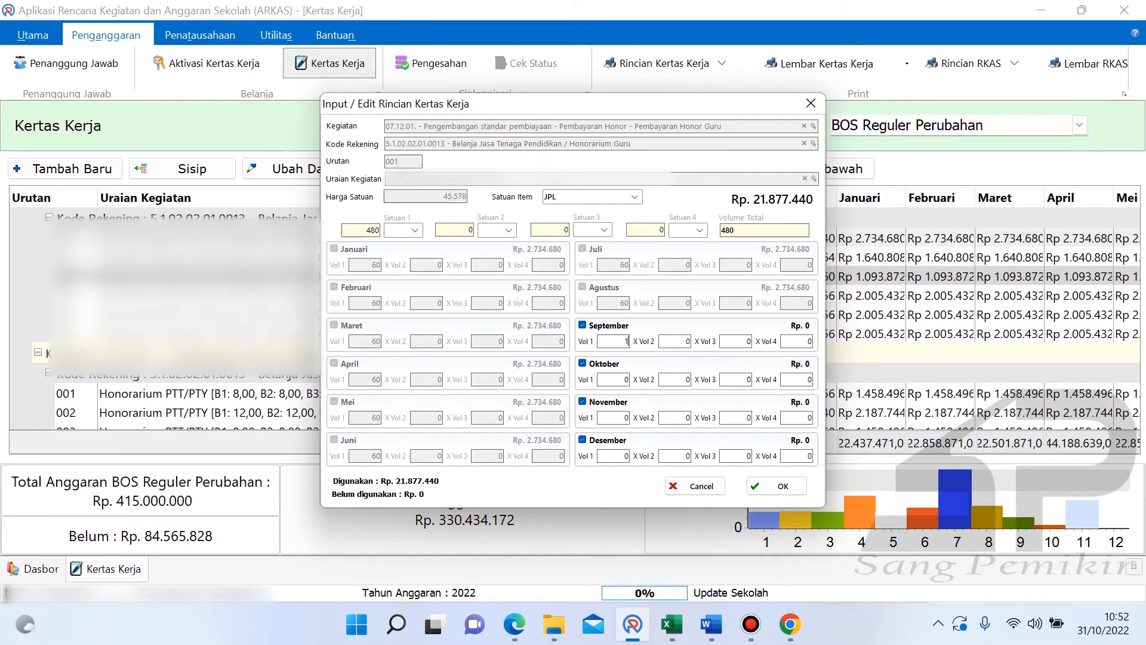
pyautogui.doubleClick(615, 377)
pyautogui.doubleClick(615, 417)
pyautogui.write('12')
pyautogui.doubleClick(620, 455)
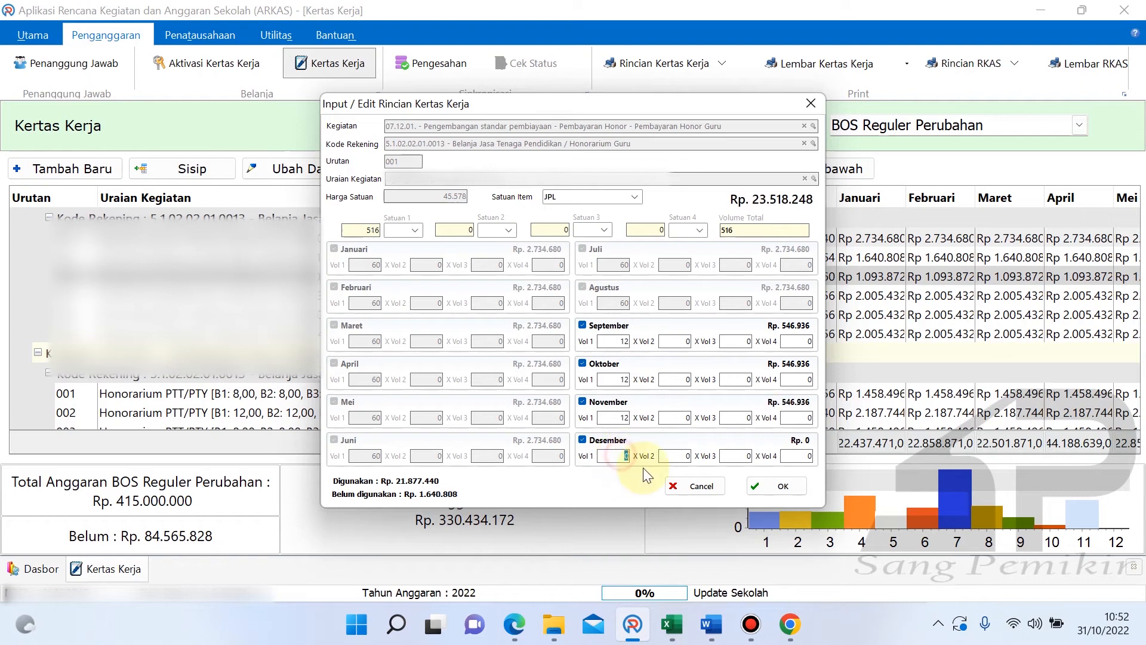
# - Set Vol 2 to 4 for September, October, November and December in item 001
pyautogui.doubleClick(681, 341)
pyautogui.write('4')
pyautogui.doubleClick(683, 379)
pyautogui.write('4')
pyautogui.doubleClick(683, 417)
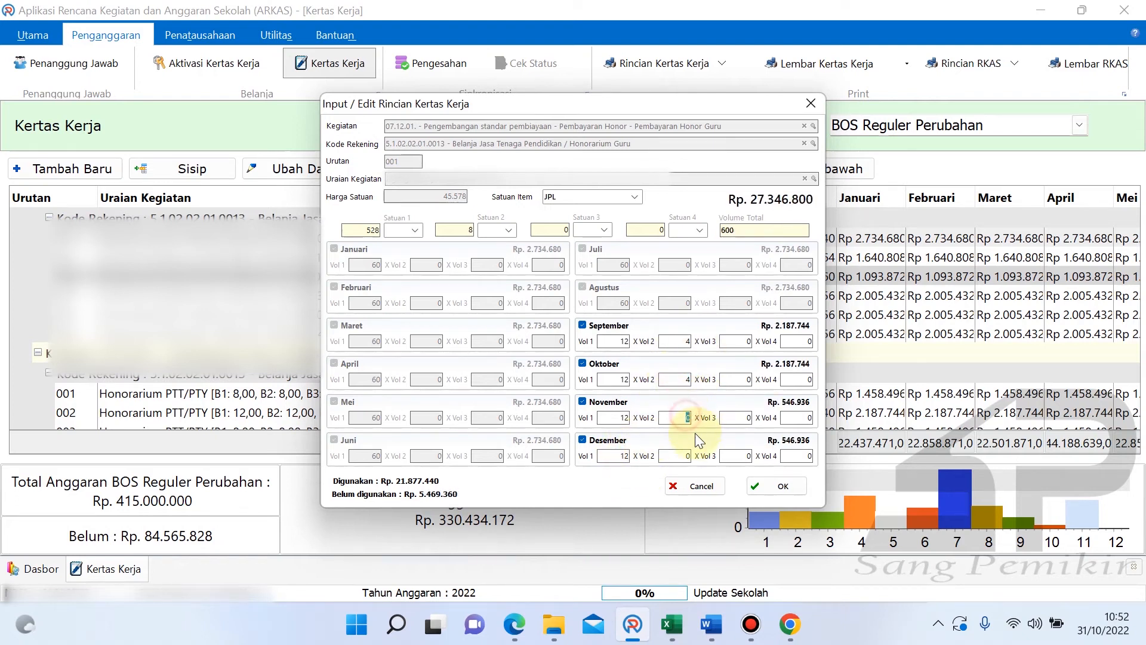
pyautogui.write('4')
pyautogui.doubleClick(684, 456)
pyautogui.write('4')
pyautogui.click(731, 456)
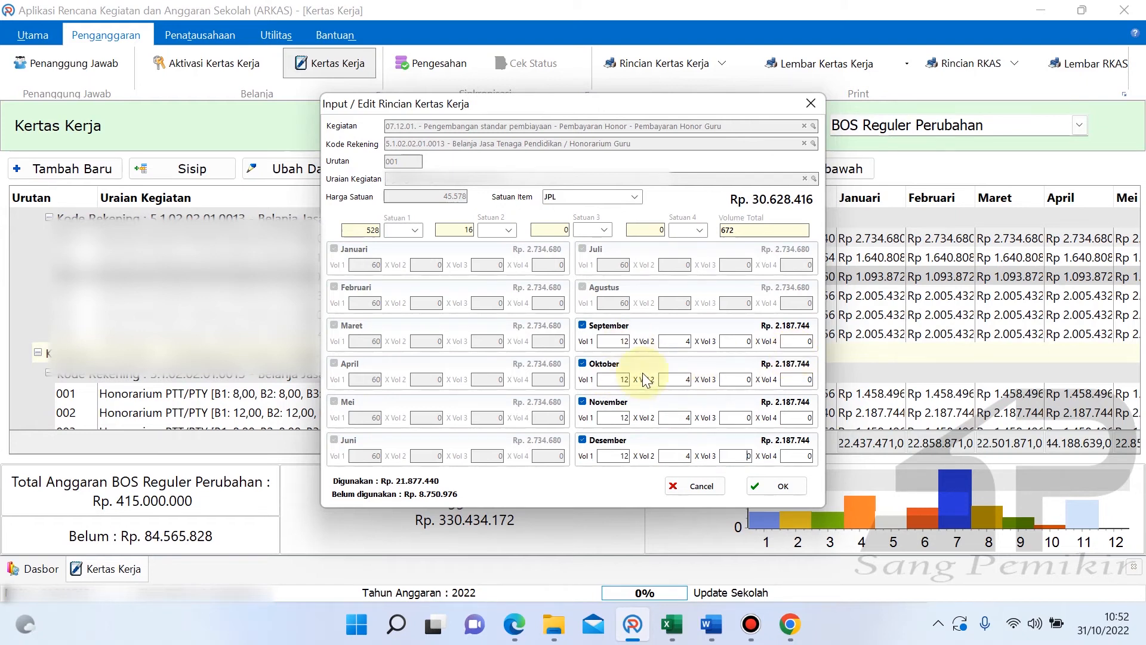
# - Check the Honor sheet in Excel, then reset Vol 2 to 0 for September through December in ARKAS item 001
pyautogui.click(672, 624)
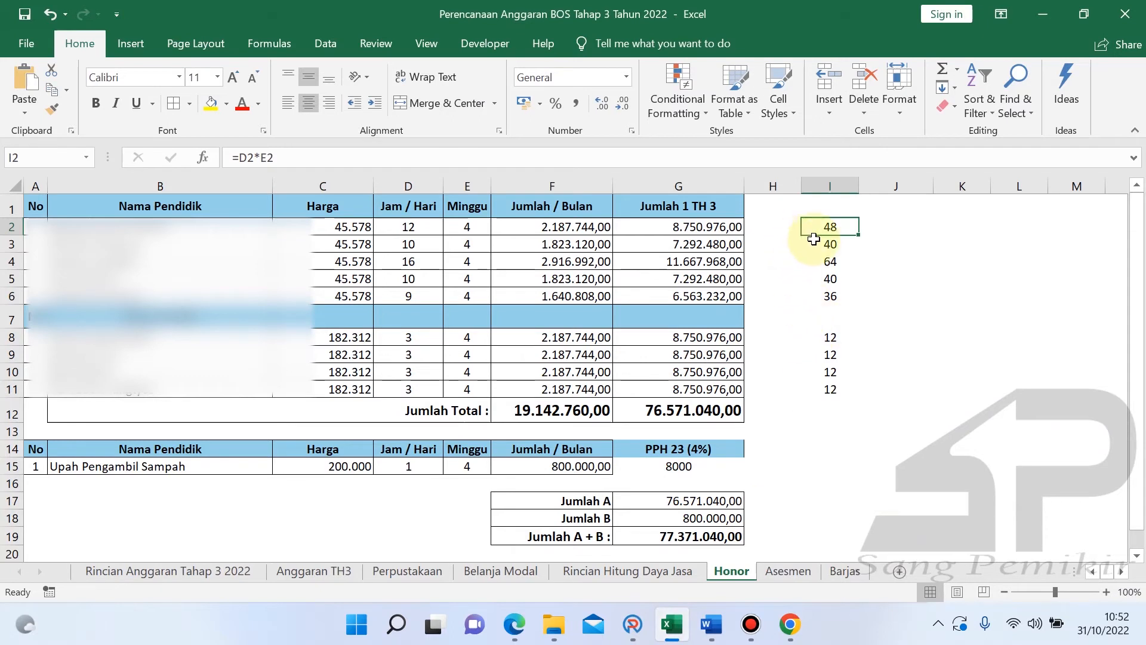
pyautogui.click(634, 621)
pyautogui.moveTo(682, 342); pyautogui.dragTo(701, 346)
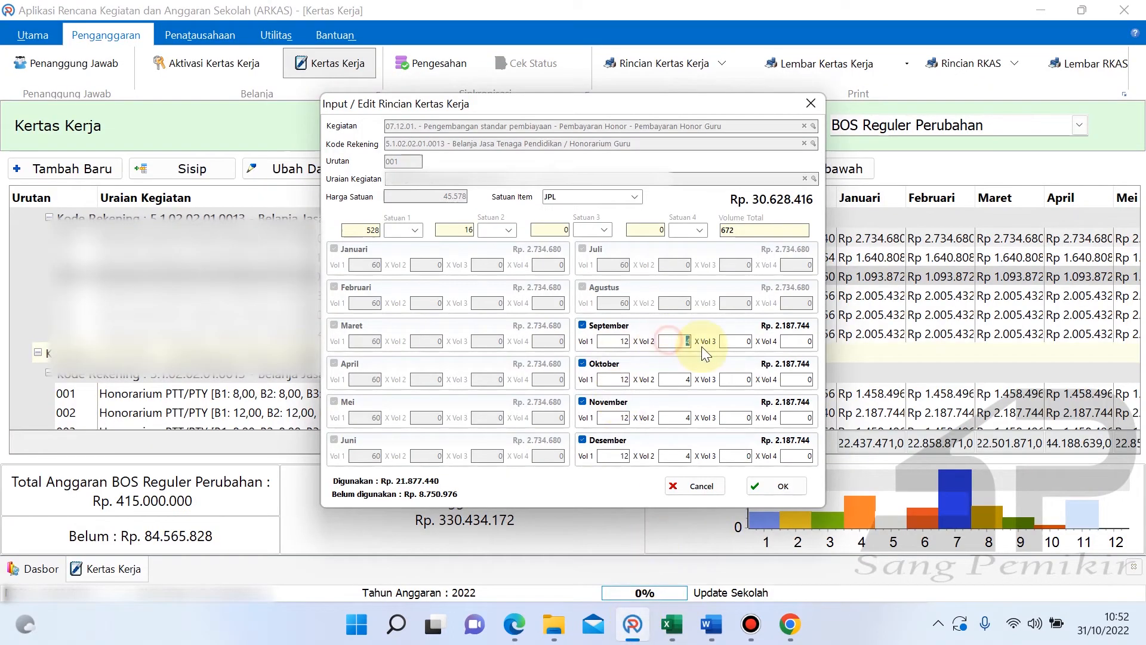
pyautogui.write('0')
pyautogui.click(681, 377)
pyautogui.write('0')
pyautogui.click(684, 421)
pyautogui.write('0')
pyautogui.click(688, 457)
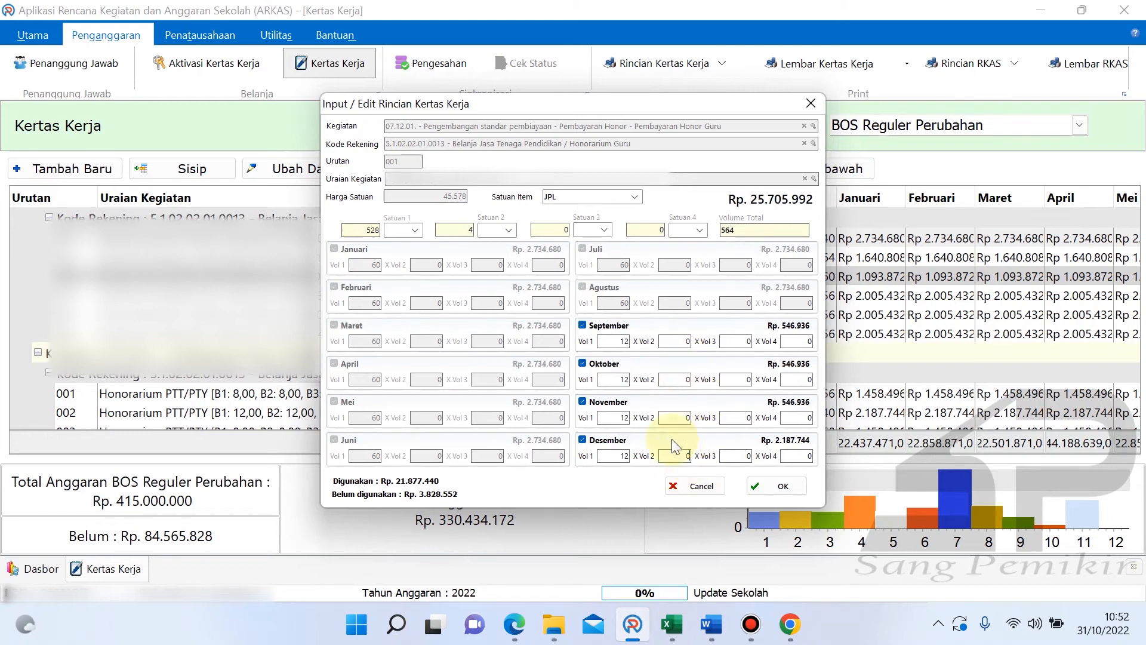
# - Set Vol 1 to 48 for September, October, November and December in item 001
pyautogui.doubleClick(621, 341)
pyautogui.write('48')
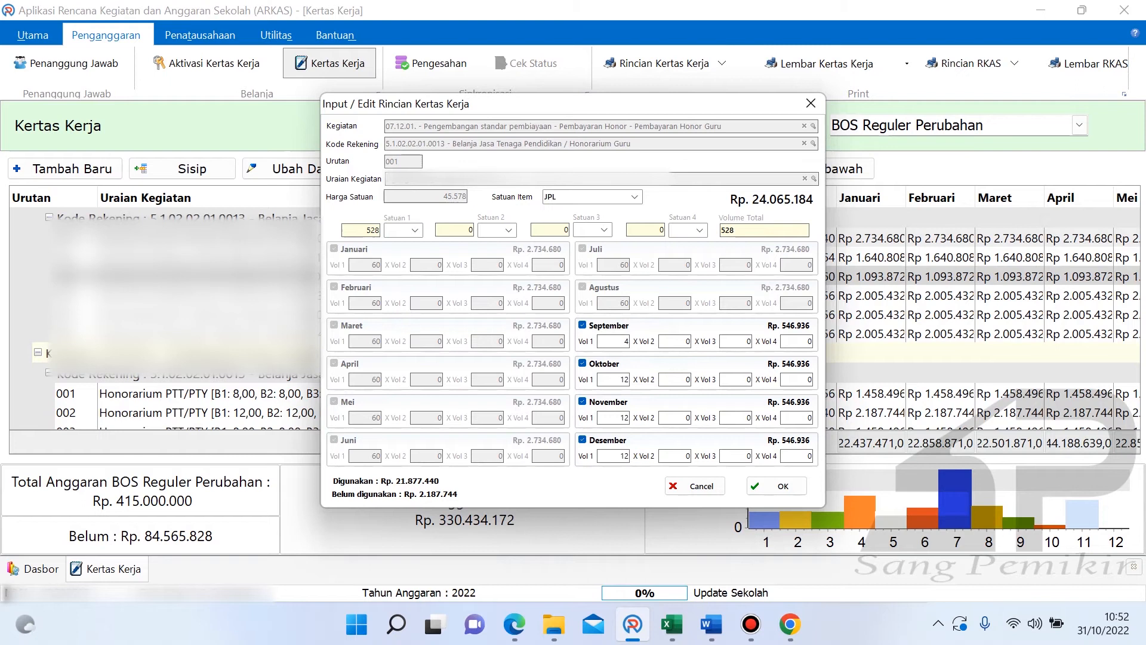
pyautogui.doubleClick(620, 381)
pyautogui.write('48')
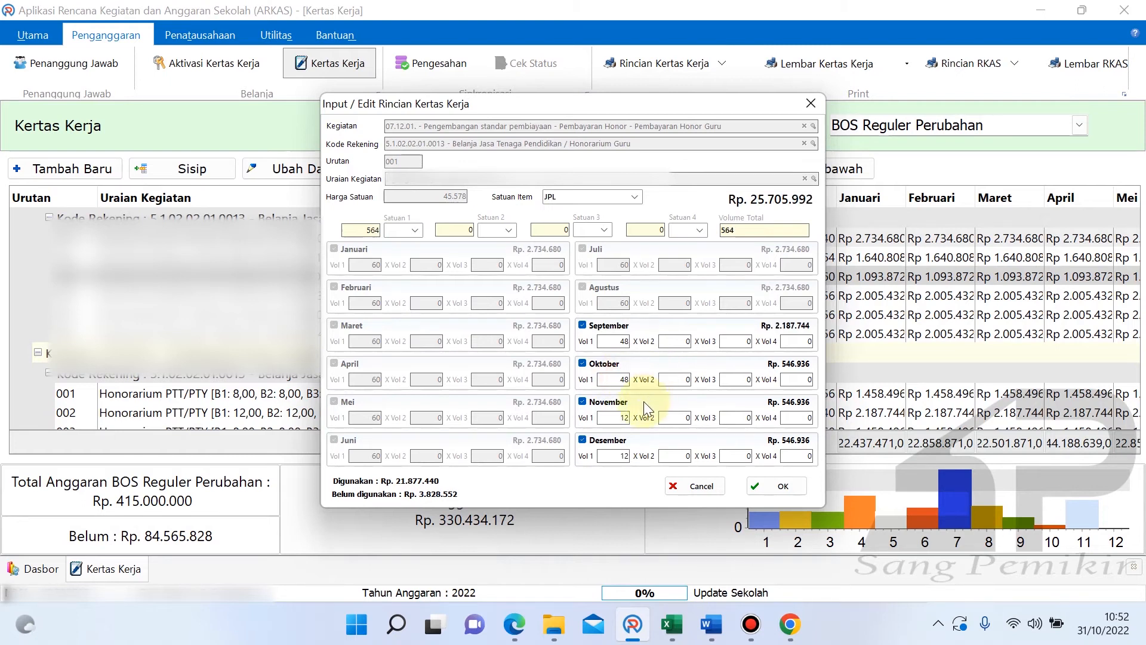
pyautogui.doubleClick(618, 417)
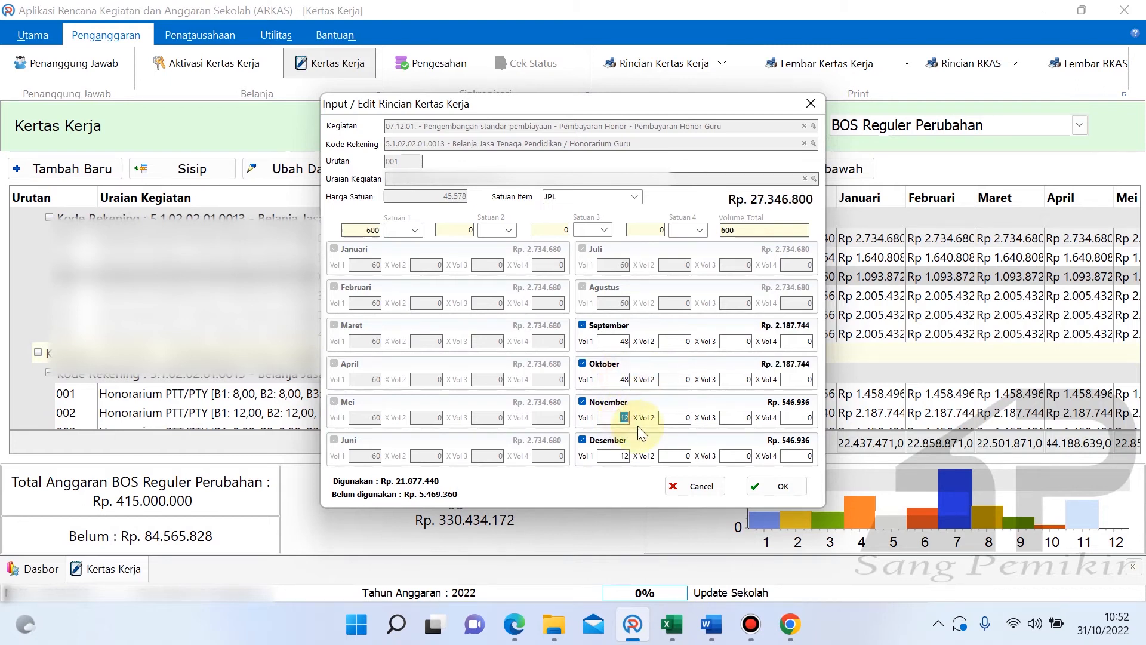
pyautogui.doubleClick(623, 453)
pyautogui.write('48')
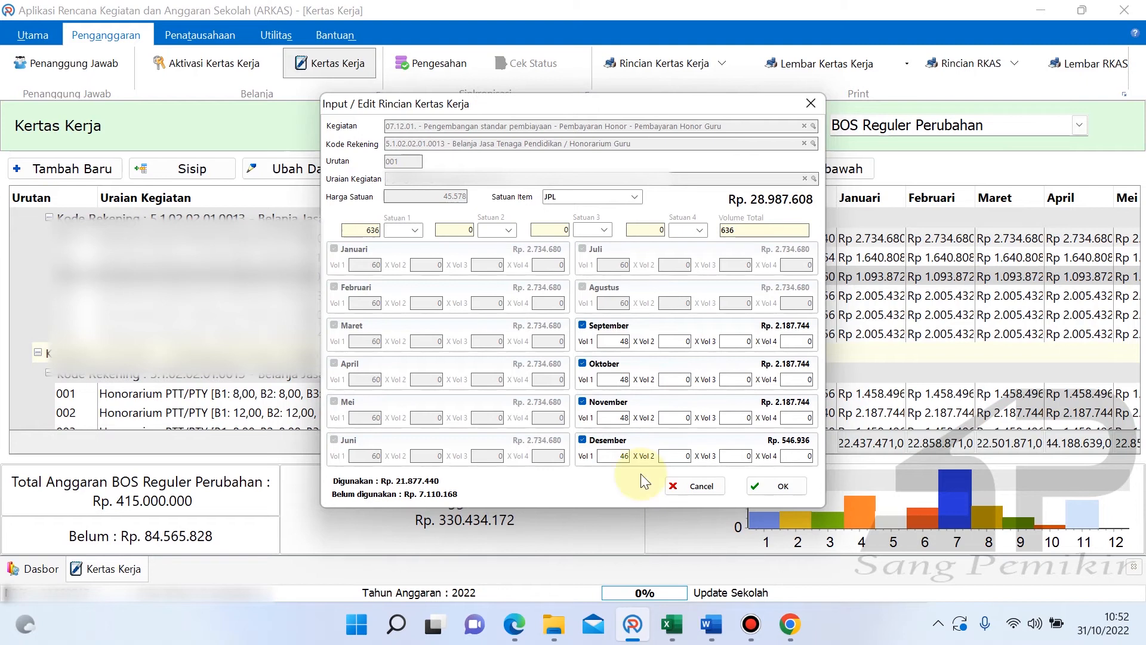
pyautogui.click(671, 458)
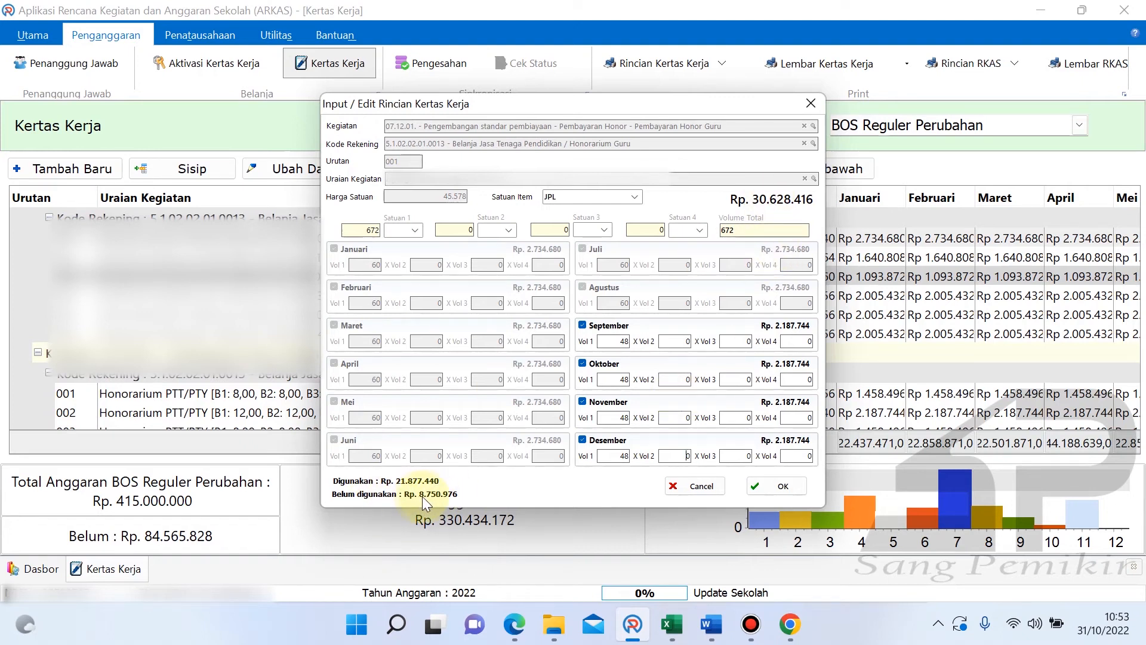
# - Compare item 001's unused amount with the first teacher's Jumlah 1 TH 3 in Excel, then save the item in ARKAS
pyautogui.click(672, 624)
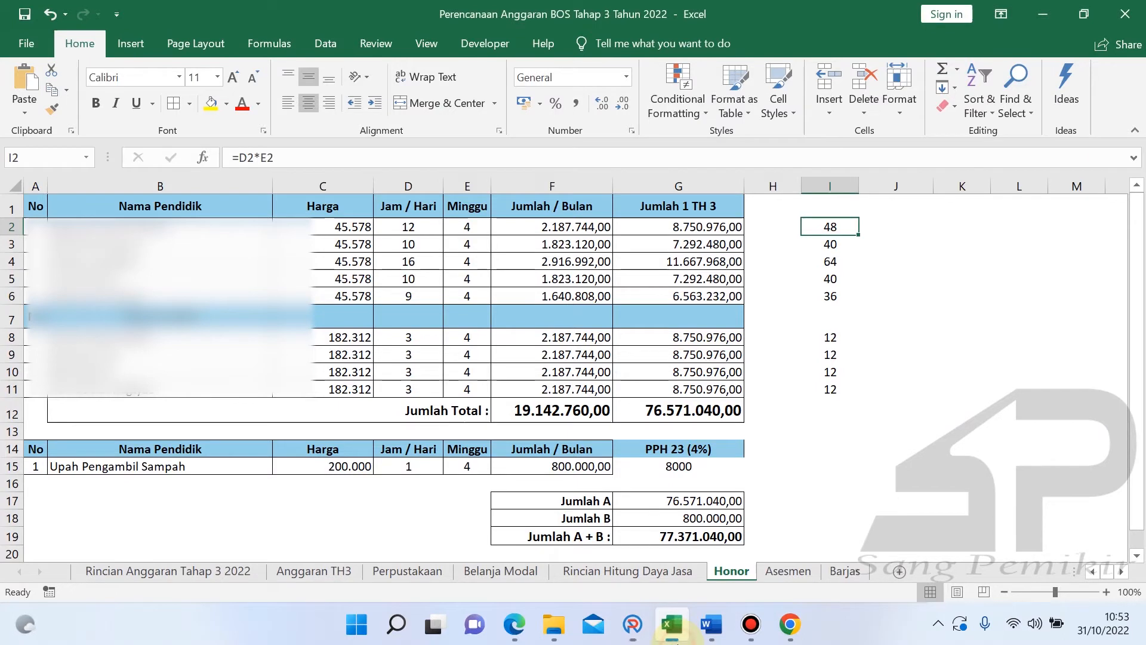
pyautogui.click(681, 226)
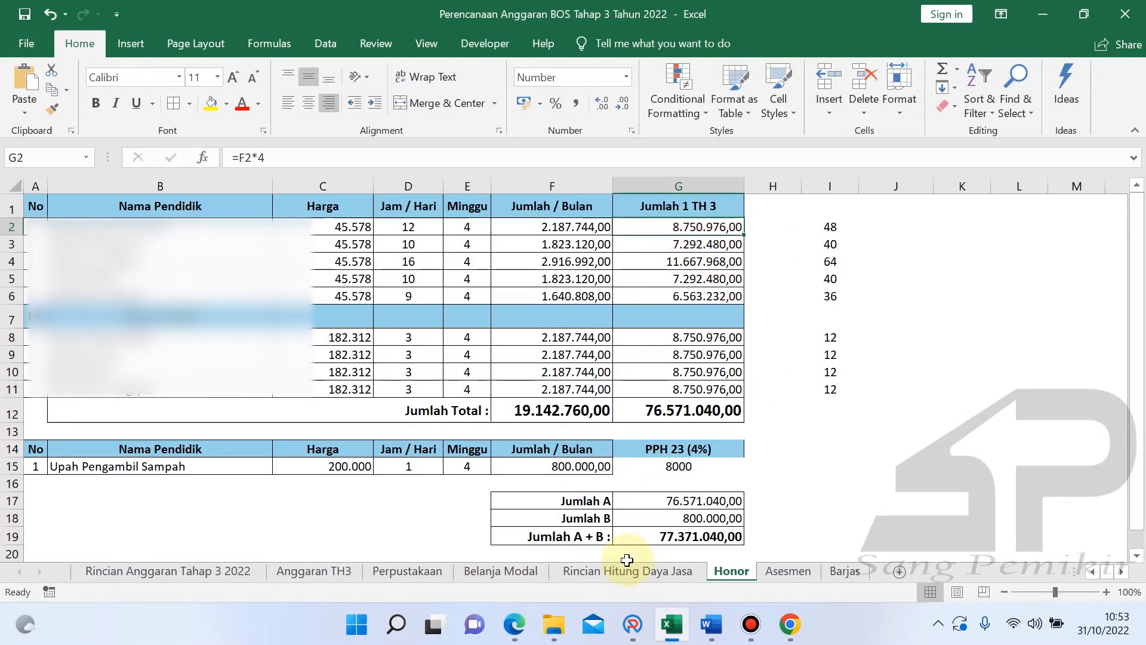
pyautogui.moveTo(633, 624)
pyautogui.click(555, 467)
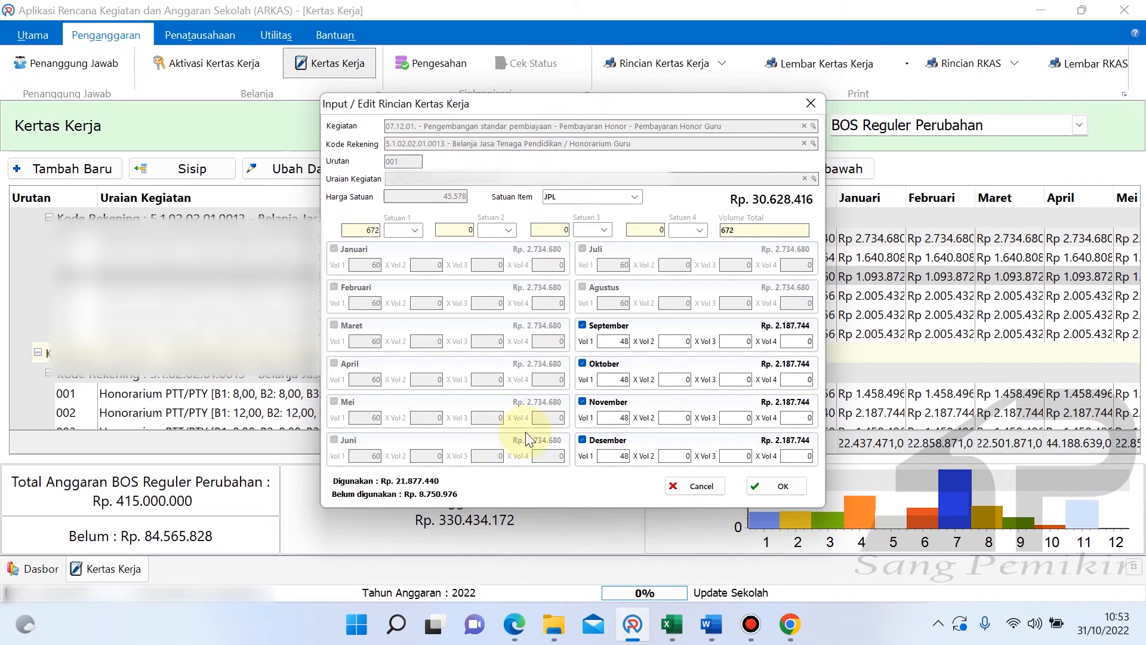
pyautogui.click(748, 482)
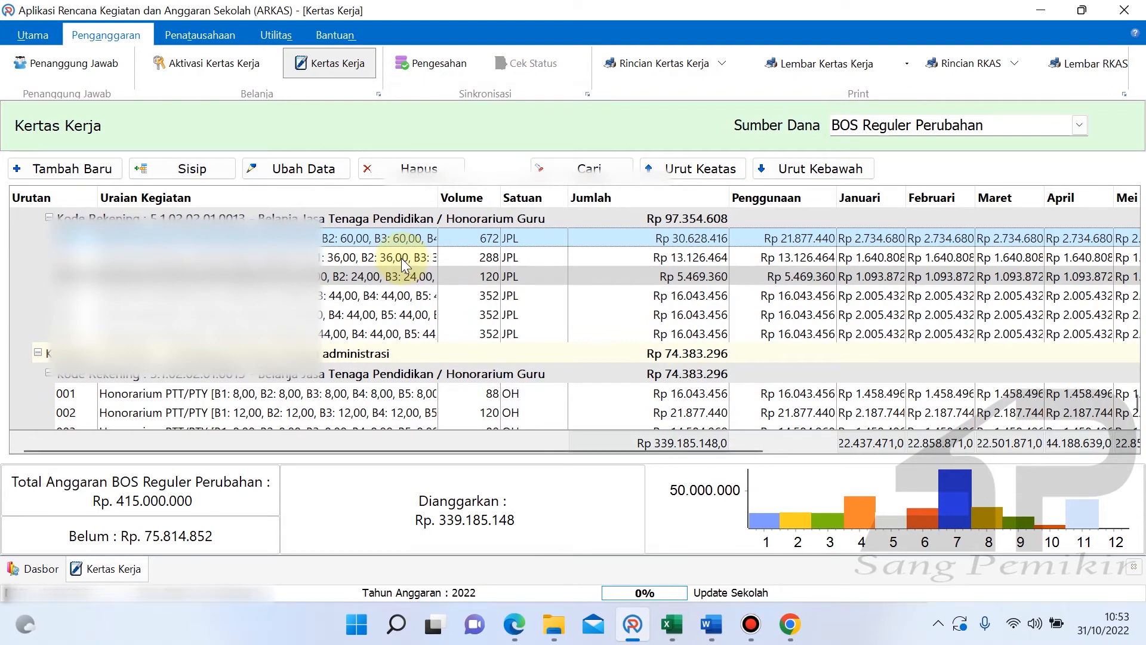
# - Open teacher honorarium item 002 for editing and enable September, October, November and December
pyautogui.doubleClick(401, 258)
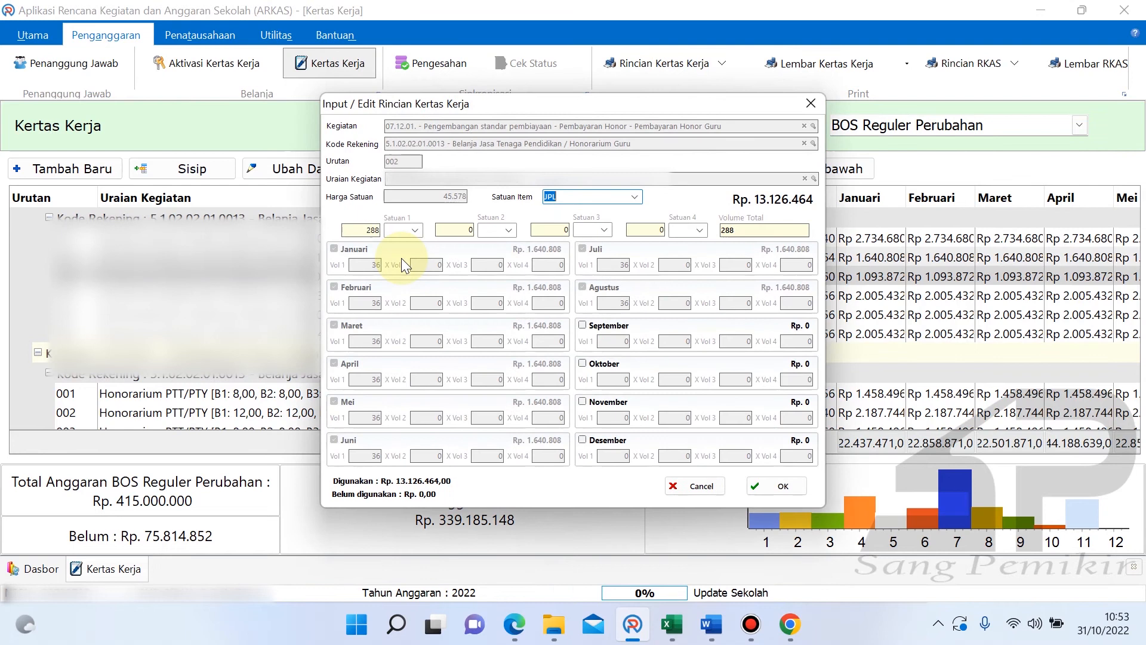
pyautogui.click(583, 325)
pyautogui.click(591, 361)
pyautogui.click(586, 398)
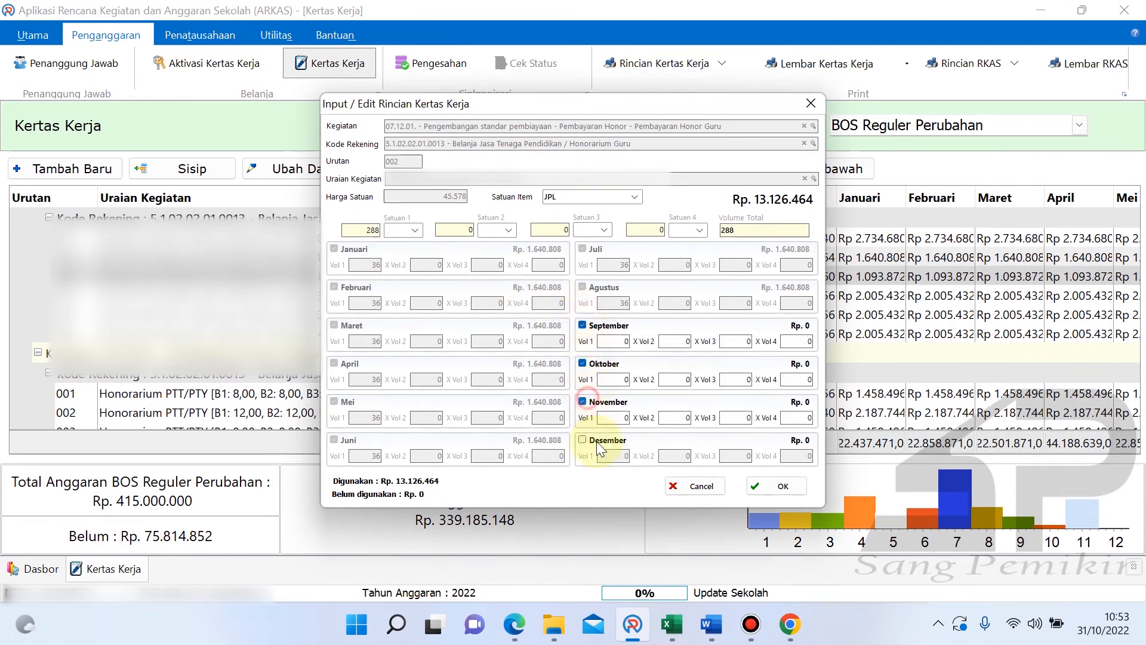
pyautogui.click(595, 440)
# - Look up the second teacher's monthly volume in Excel and set Vol 1 to 40 for September through December in ARKAS
pyautogui.click(683, 618)
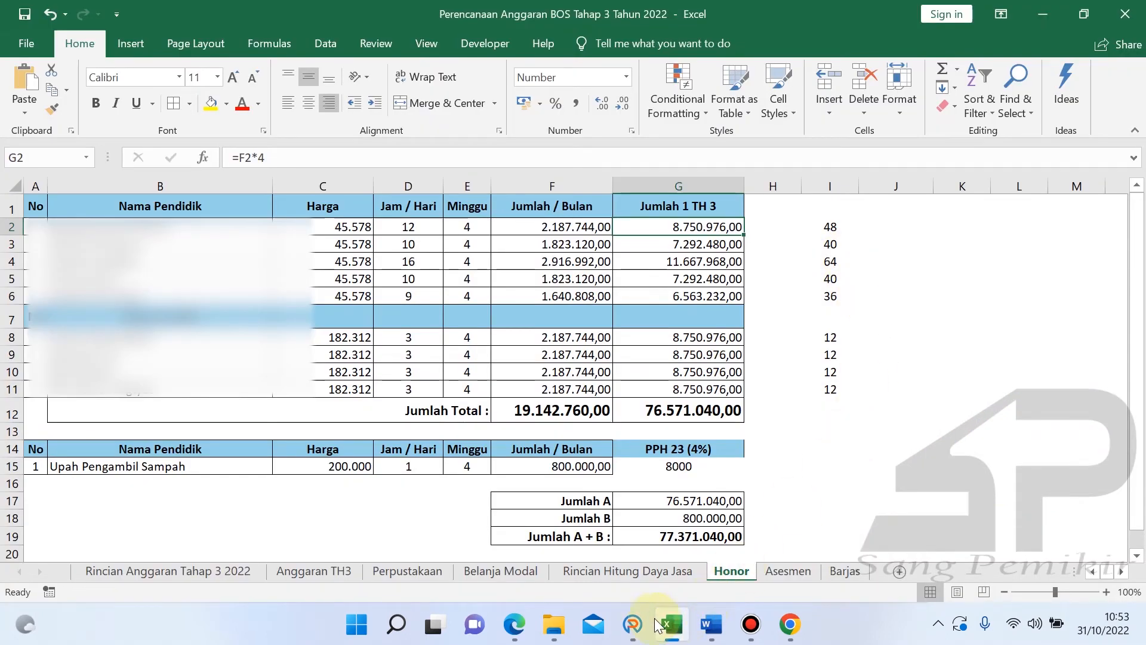
pyautogui.click(633, 623)
pyautogui.click(621, 344)
pyautogui.write('40')
pyautogui.click(621, 380)
pyautogui.write('40')
pyautogui.click(620, 417)
pyautogui.write('40')
pyautogui.click(614, 456)
pyautogui.write('40')
pyautogui.click(677, 456)
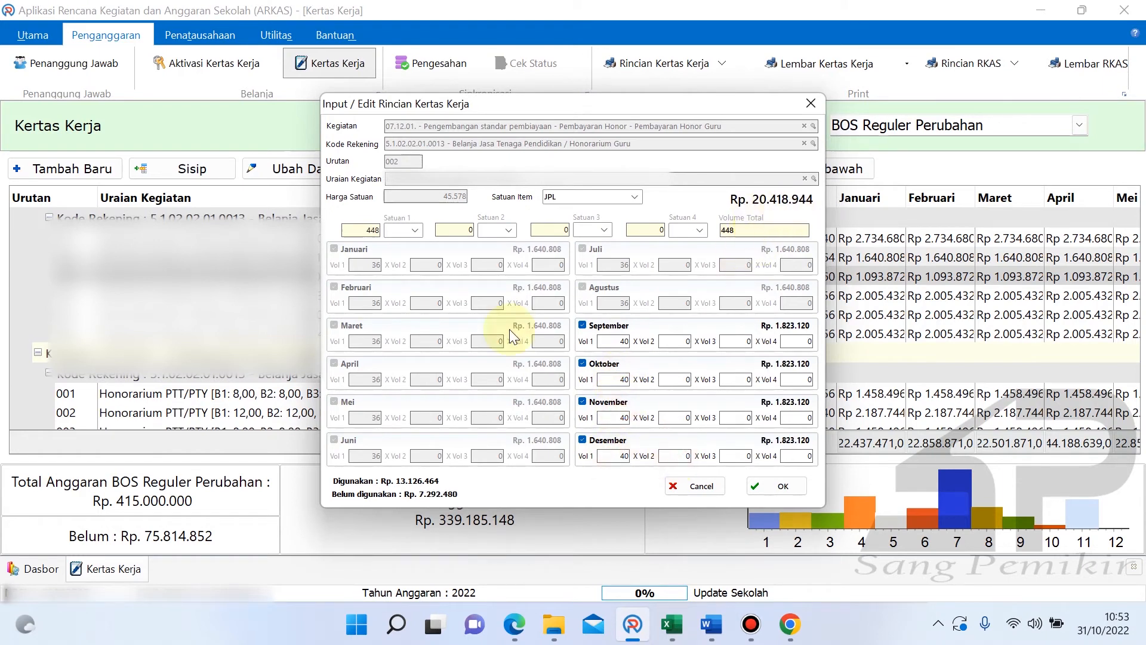
# - Compare item 002's unused amount with the second teacher's Jumlah 1 TH 3 in Excel, then save the item in ARKAS
pyautogui.click(671, 624)
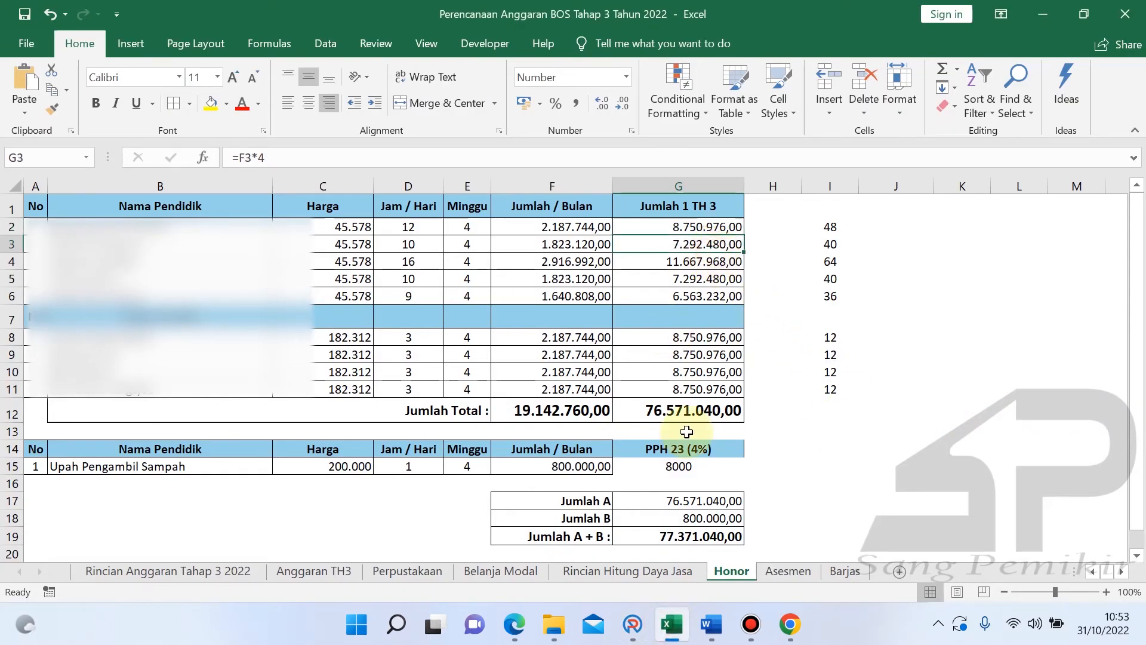
pyautogui.click(633, 624)
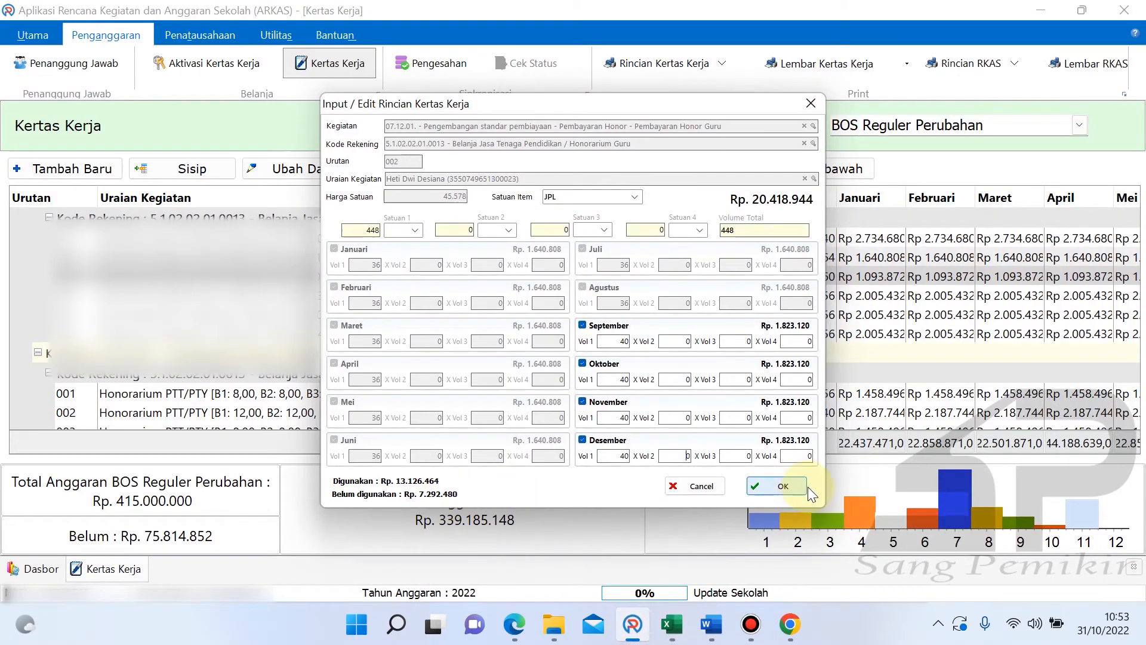
pyautogui.click(783, 486)
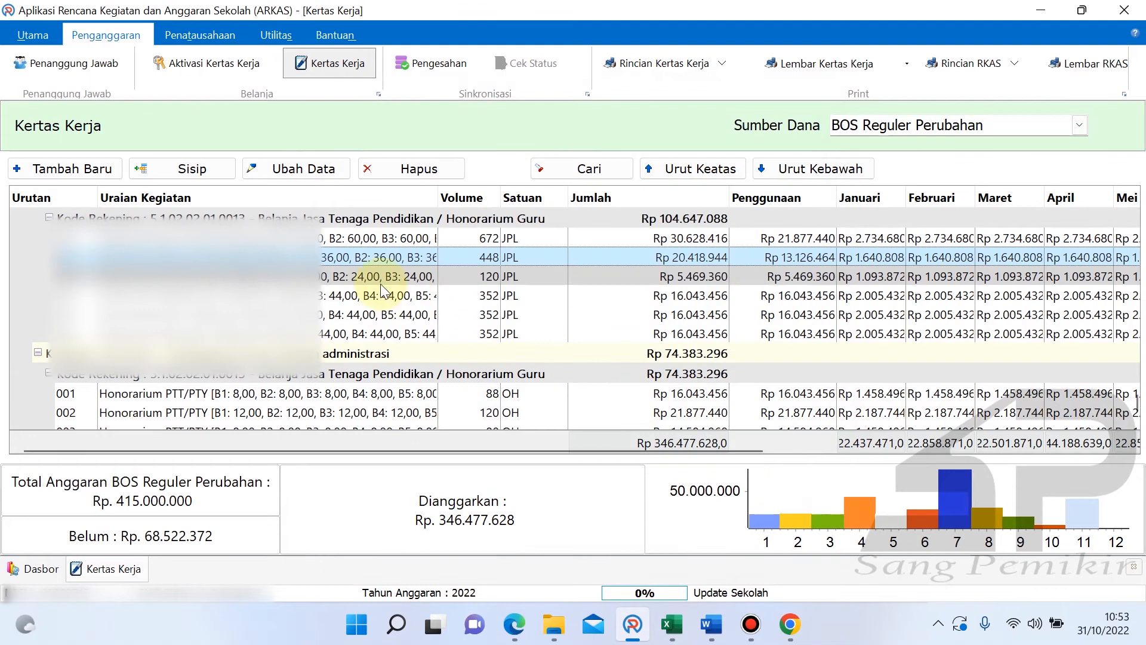
# - Skip the third honorarium item, open item 004 for editing and enable September, October, November and December
pyautogui.click(424, 280)
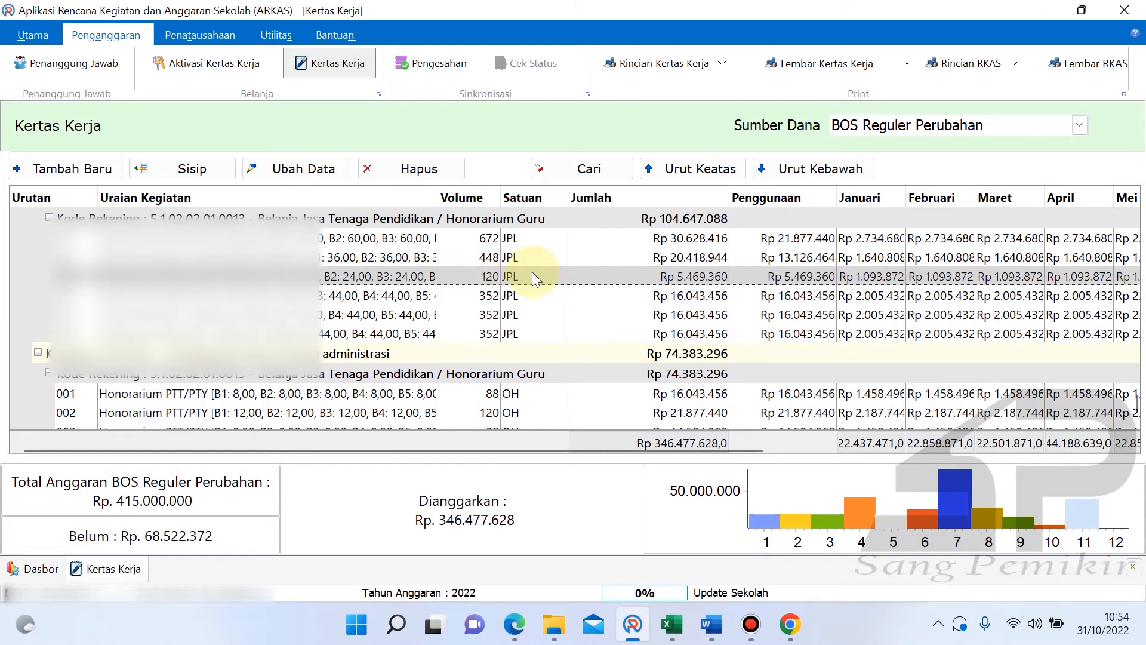
pyautogui.click(377, 297)
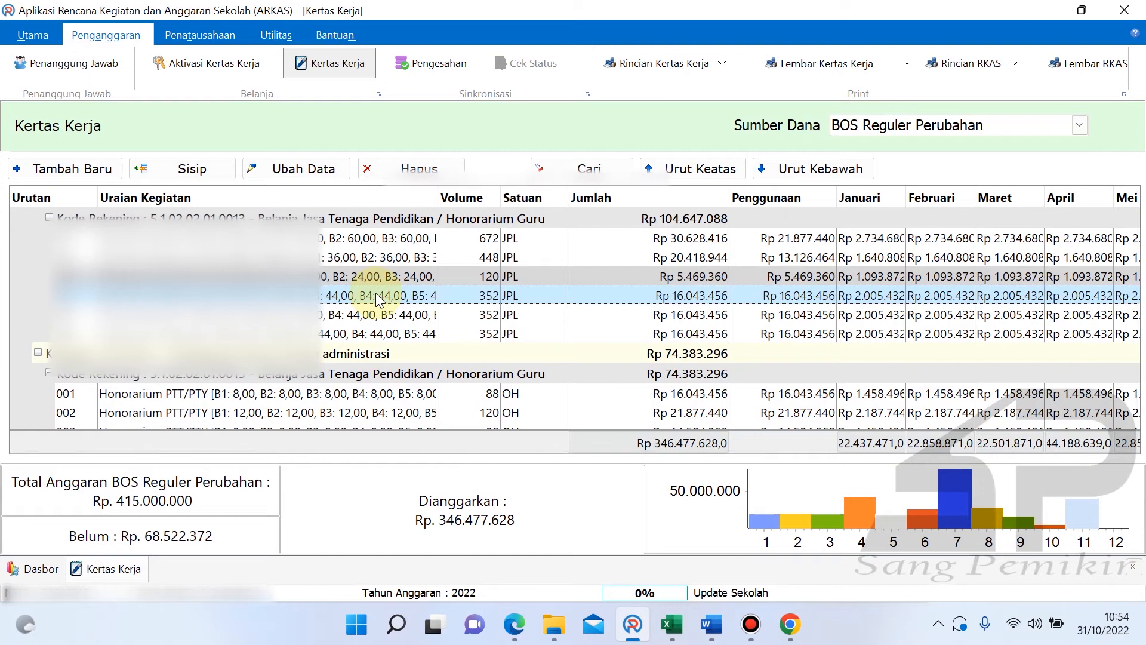
pyautogui.doubleClick(376, 295)
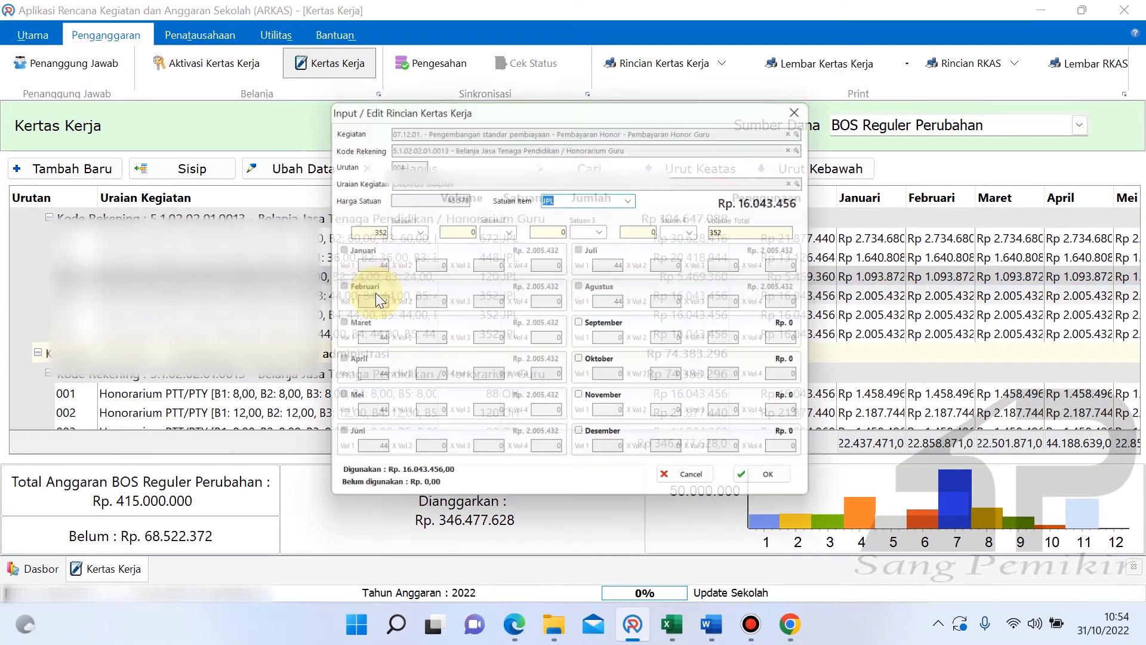
pyautogui.click(582, 326)
pyautogui.click(582, 364)
pyautogui.click(582, 402)
pyautogui.click(589, 440)
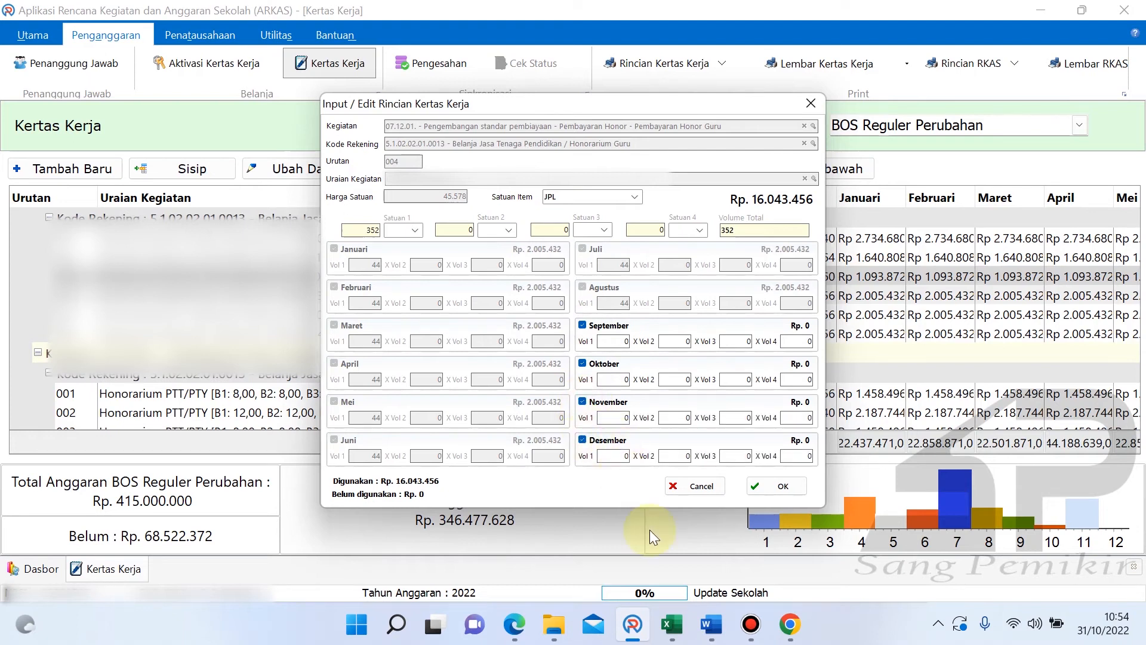
# - Look up the third teacher's monthly volume in Excel and set Vol 1 to 64 for September through December in ARKAS item 004
pyautogui.click(679, 620)
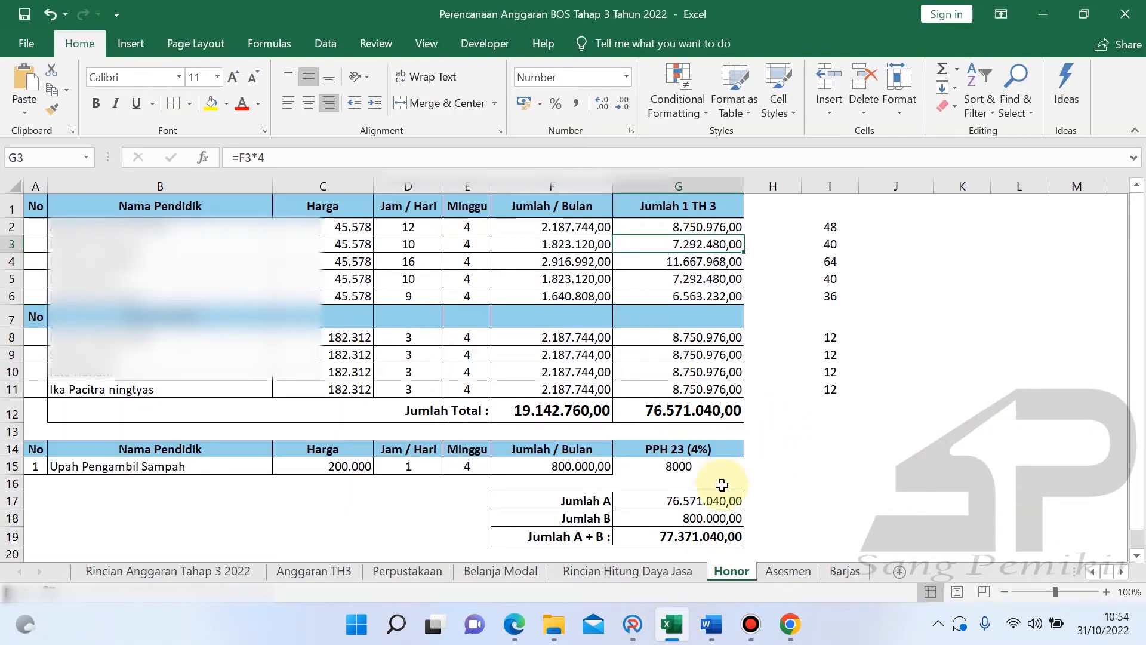
pyautogui.click(634, 621)
pyautogui.click(622, 340)
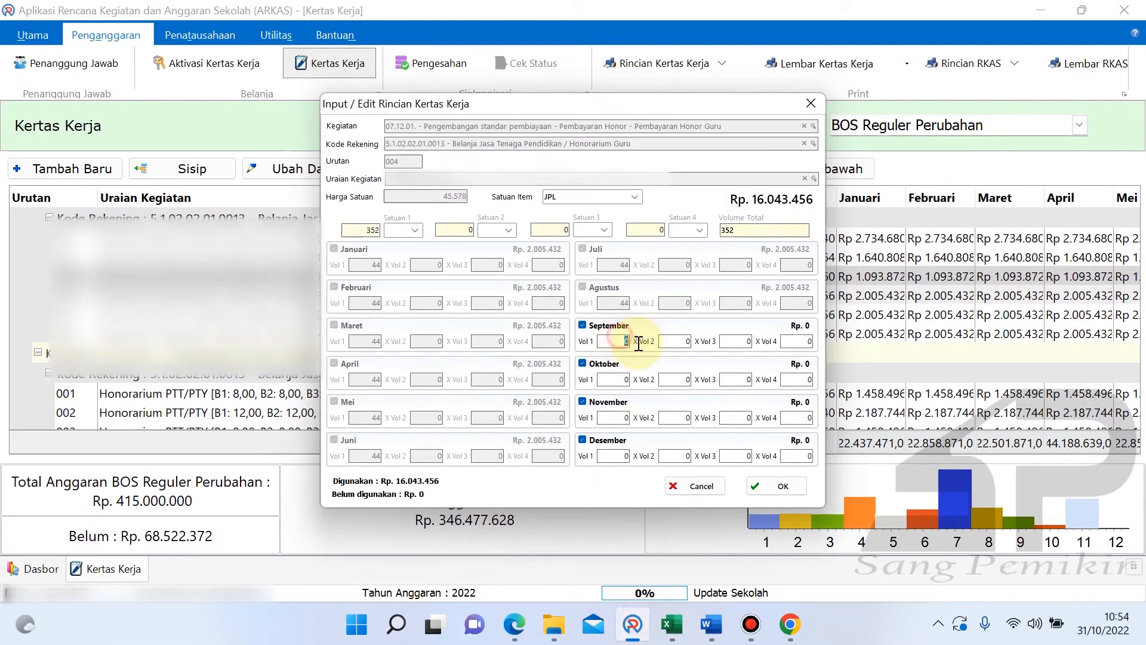
pyautogui.write('64')
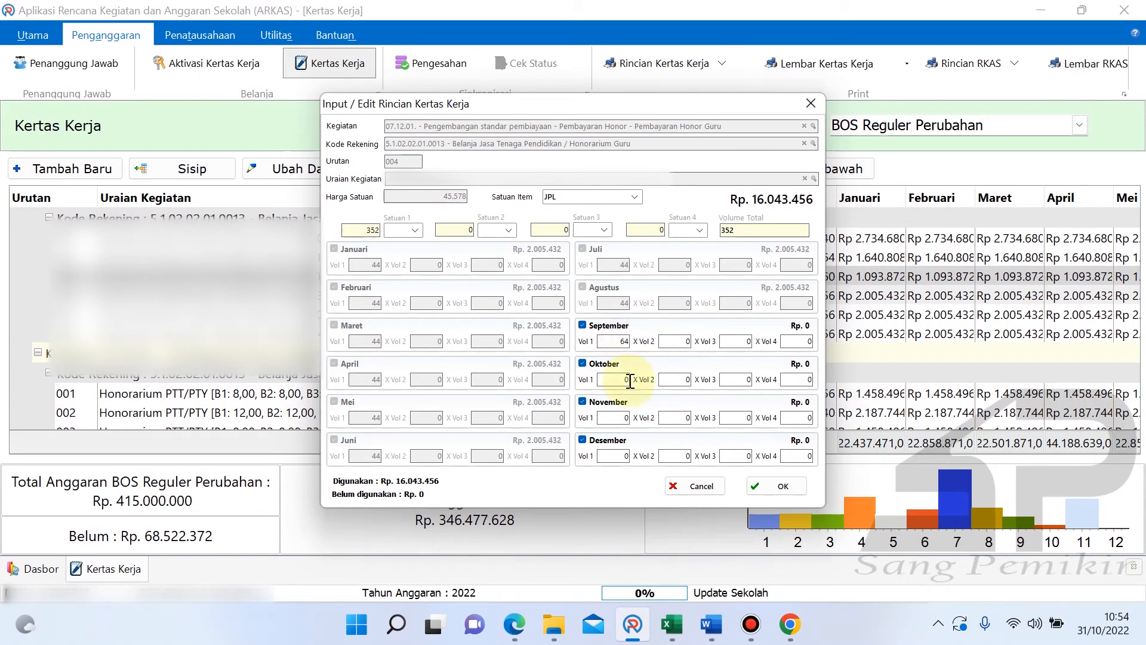
pyautogui.hotkey('ctrl', 'a')
pyautogui.hotkey('ctrl', 'c')
pyautogui.click(617, 379)
pyautogui.hotkey('ctrl', 'v')
pyautogui.click(617, 419)
pyautogui.hotkey('ctrl', 'v')
pyautogui.click(613, 456)
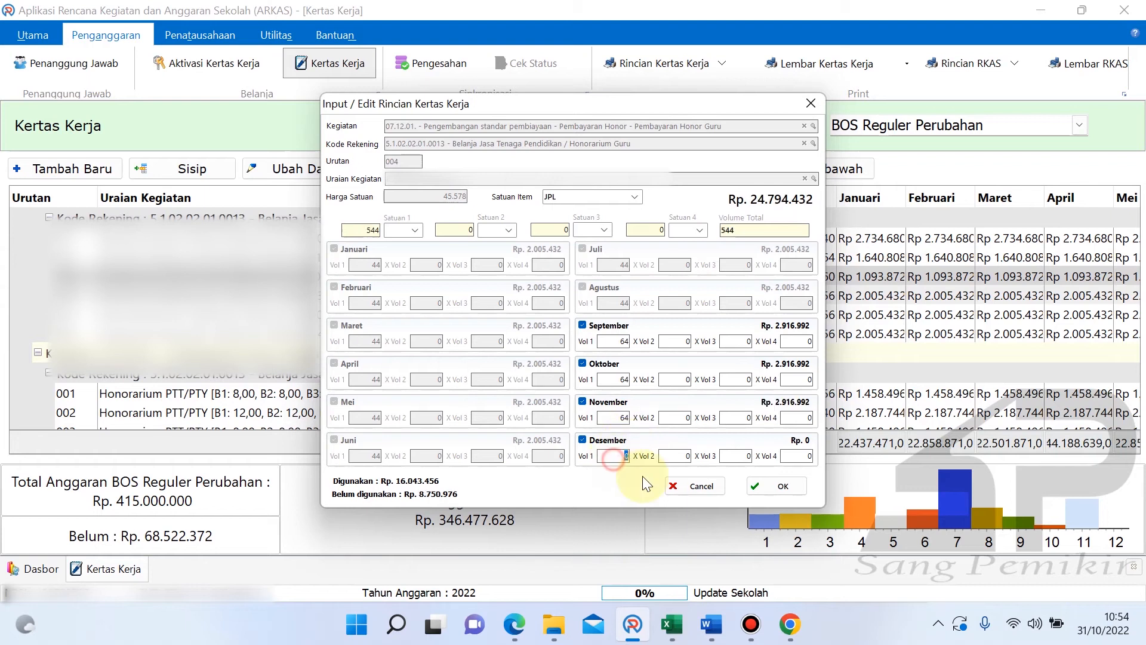
pyautogui.click(664, 456)
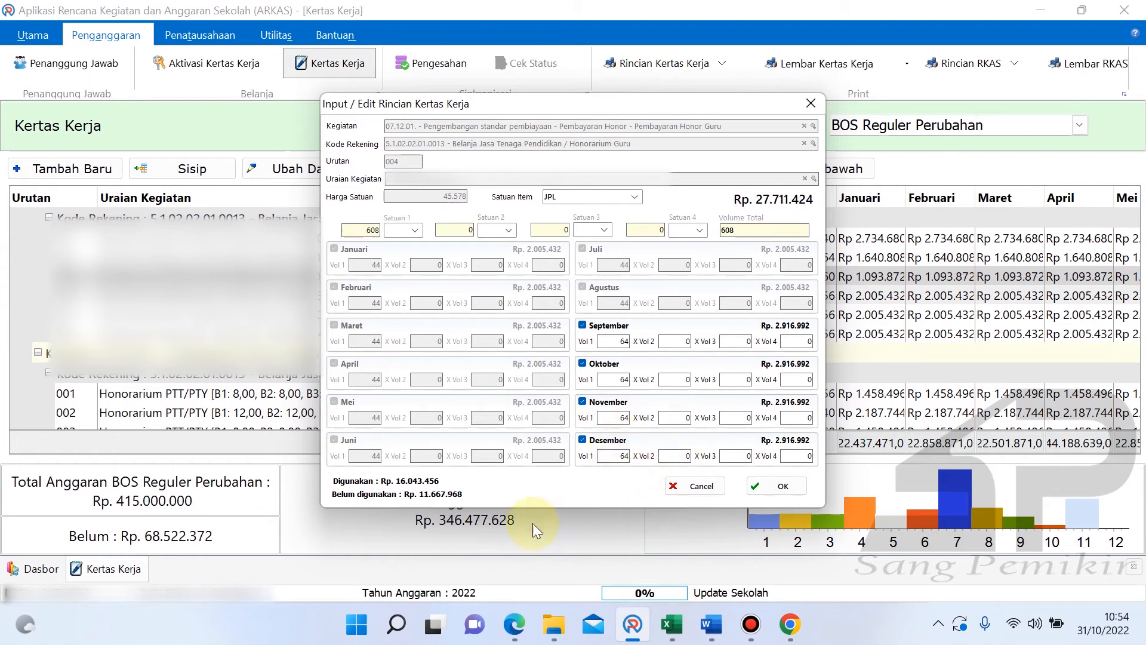
# - Compare item 004's unused amount with the third teacher's Jumlah 1 TH 3 in Excel, then save the item in ARKAS
pyautogui.click(671, 622)
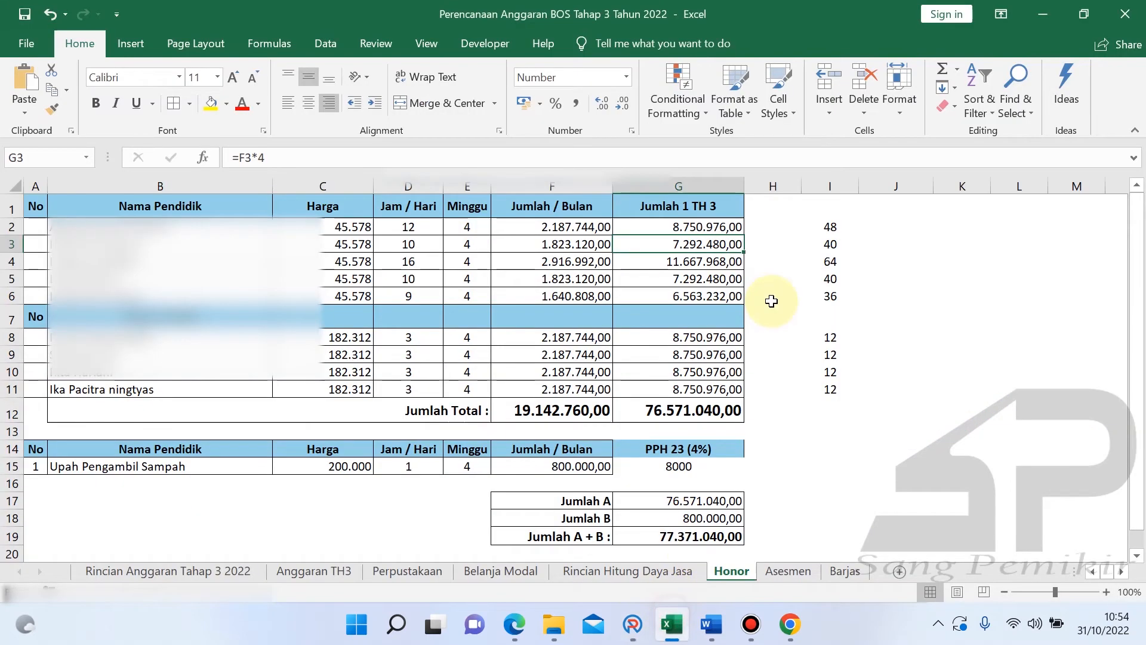
pyautogui.click(738, 263)
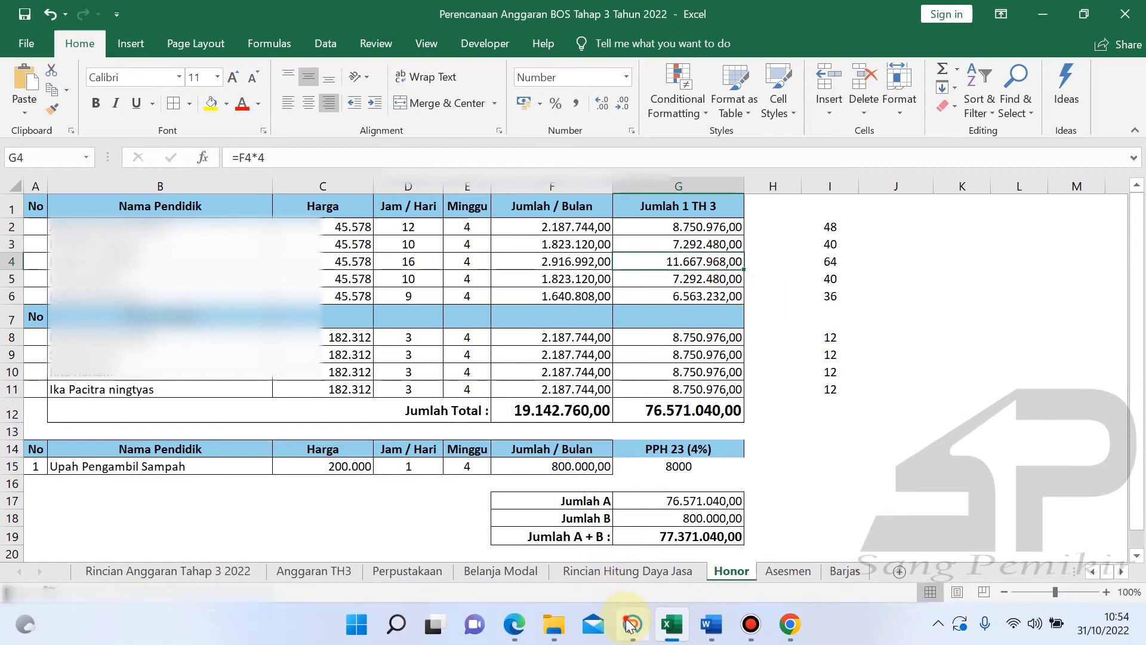
pyautogui.click(633, 624)
pyautogui.click(770, 492)
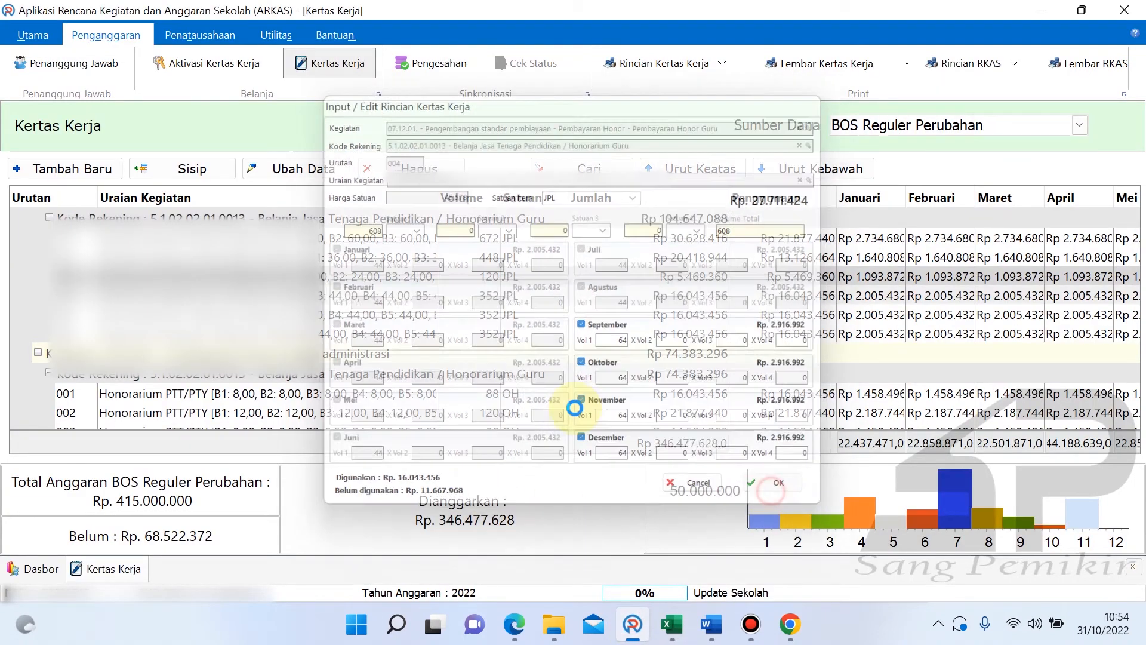
# - Open teacher honorarium item 005 for editing and enable September, October, November and December
pyautogui.click(333, 315)
pyautogui.doubleClick(333, 315)
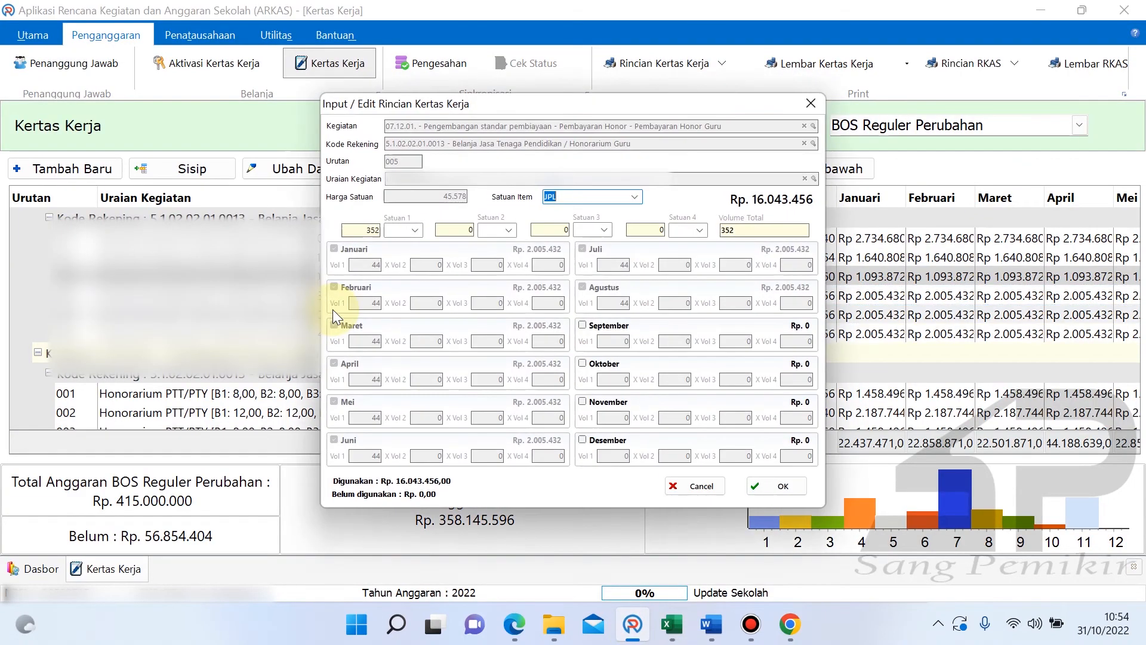
pyautogui.click(582, 324)
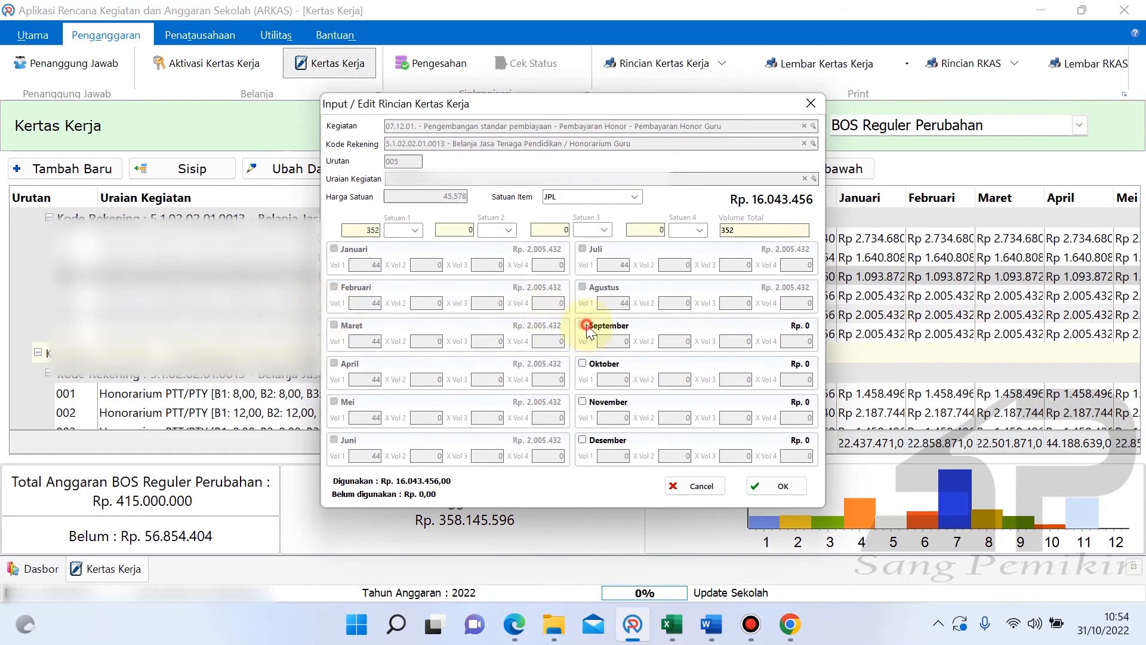
pyautogui.click(582, 363)
pyautogui.click(582, 402)
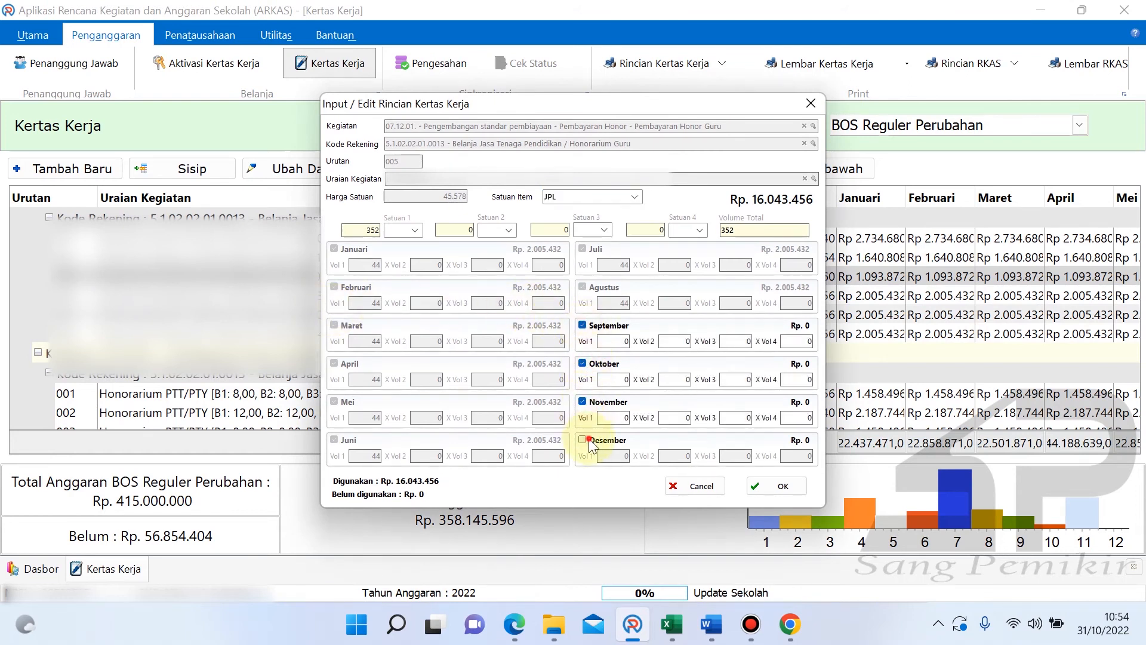
pyautogui.click(582, 439)
# - Set Vol 1 to 40 for September through December in item 005
pyautogui.click(615, 341)
pyautogui.write('40')
pyautogui.click(614, 379)
pyautogui.write('40')
pyautogui.click(614, 418)
pyautogui.write('40')
pyautogui.click(615, 456)
pyautogui.write('40')
pyautogui.click(667, 456)
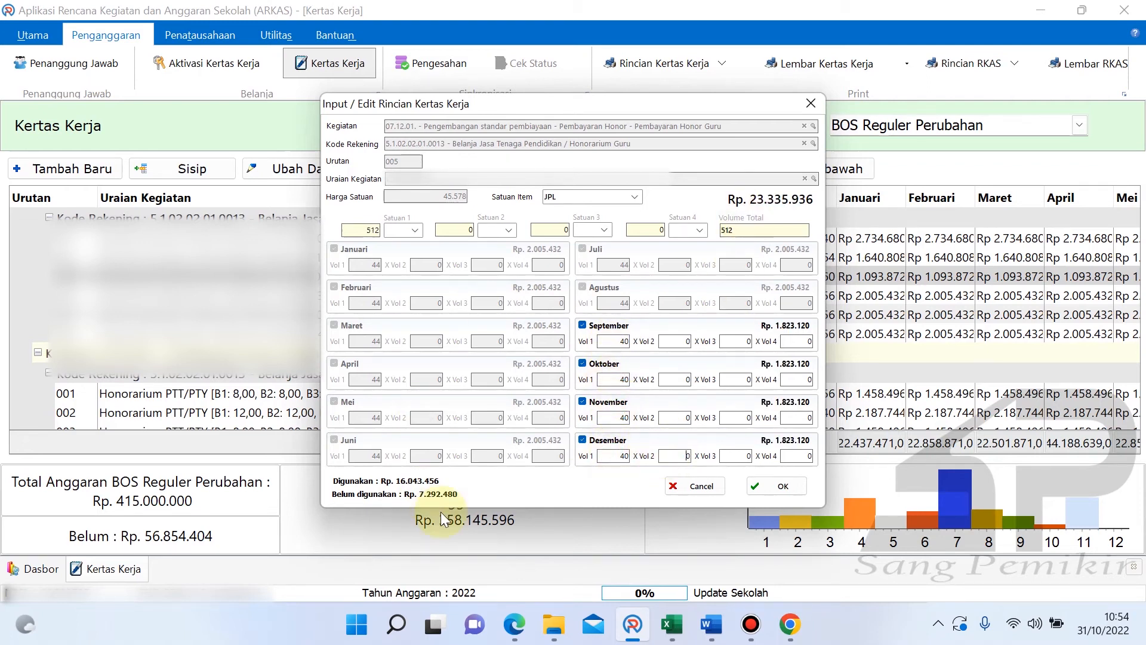
# - Compare item 005's unused amount with the fourth teacher's Jumlah 1 TH 3 in Excel, then save the item in ARKAS
pyautogui.click(672, 624)
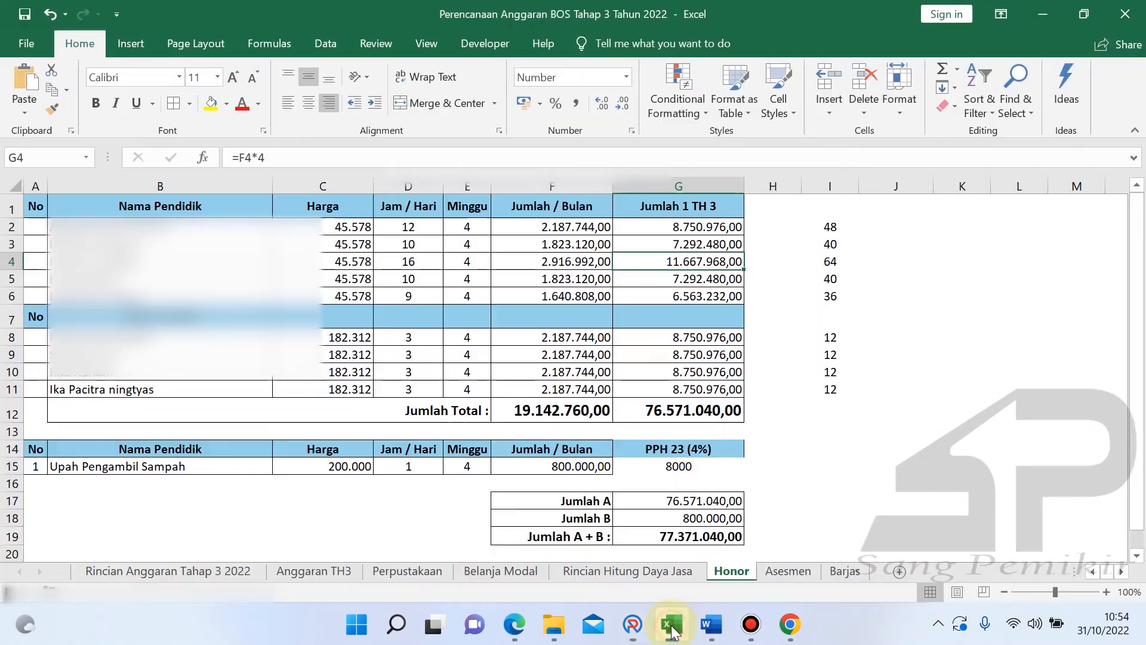
pyautogui.click(700, 279)
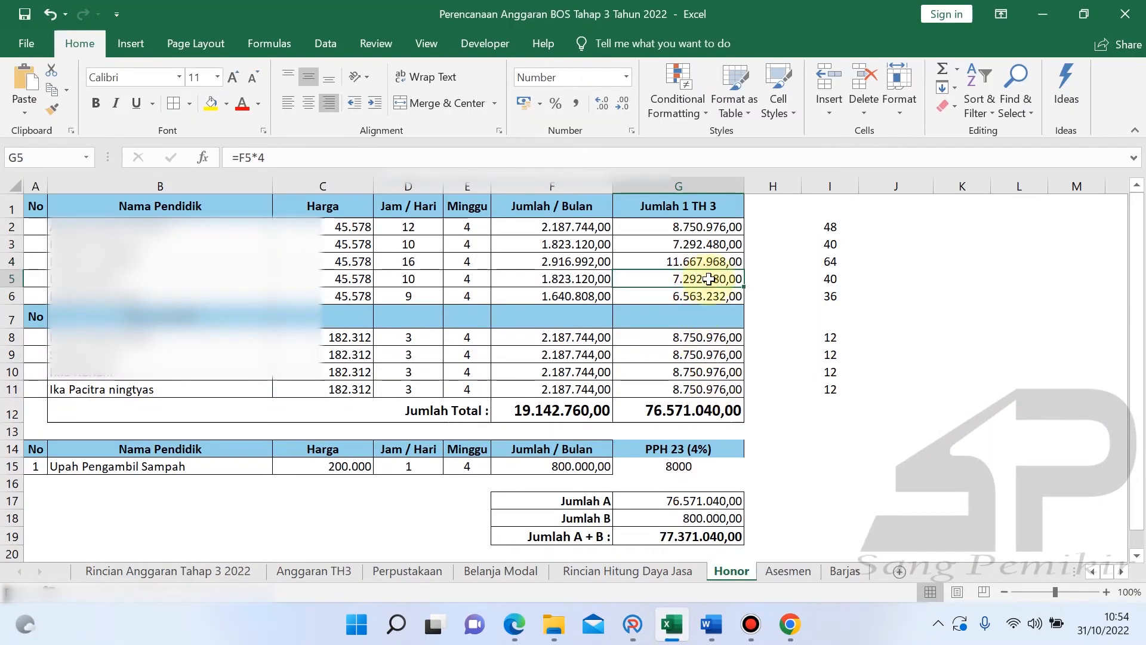
pyautogui.click(633, 624)
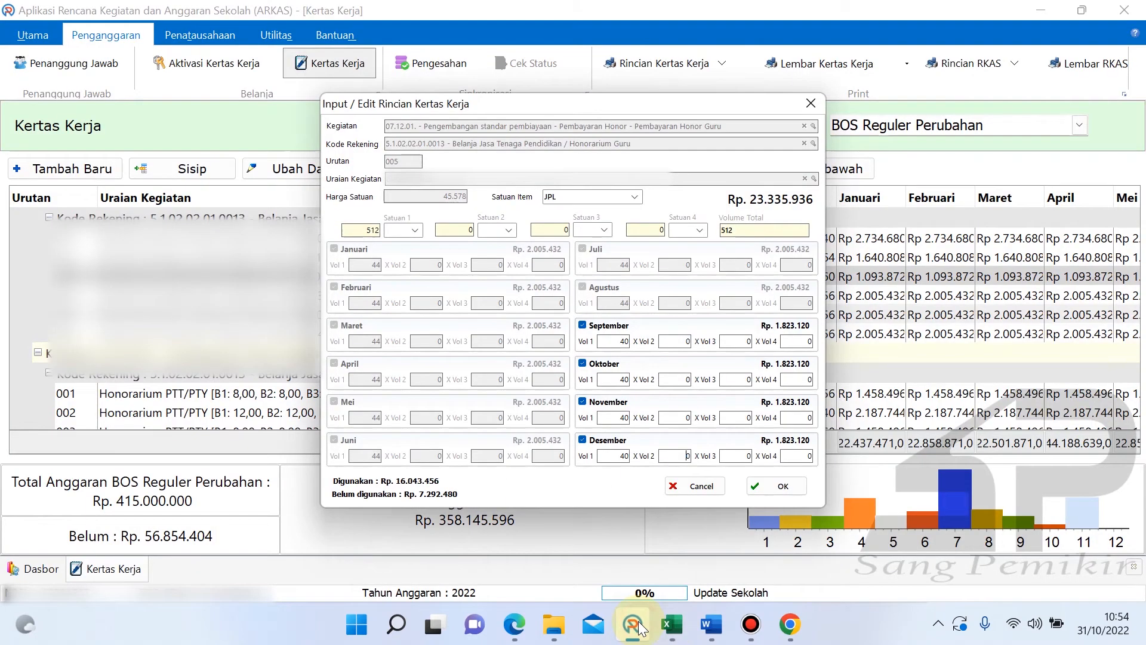
pyautogui.click(772, 488)
# - Open teacher honorarium item 006 for editing and enable September, October, November and December
pyautogui.click(333, 334)
pyautogui.doubleClick(333, 334)
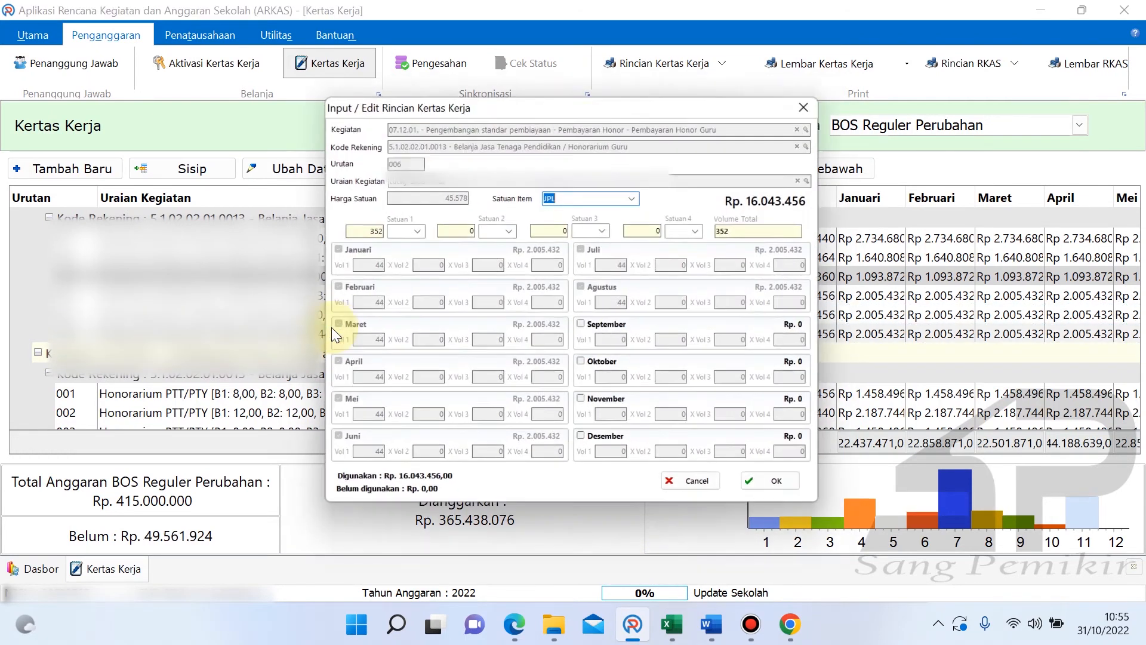
pyautogui.click(596, 326)
pyautogui.click(584, 363)
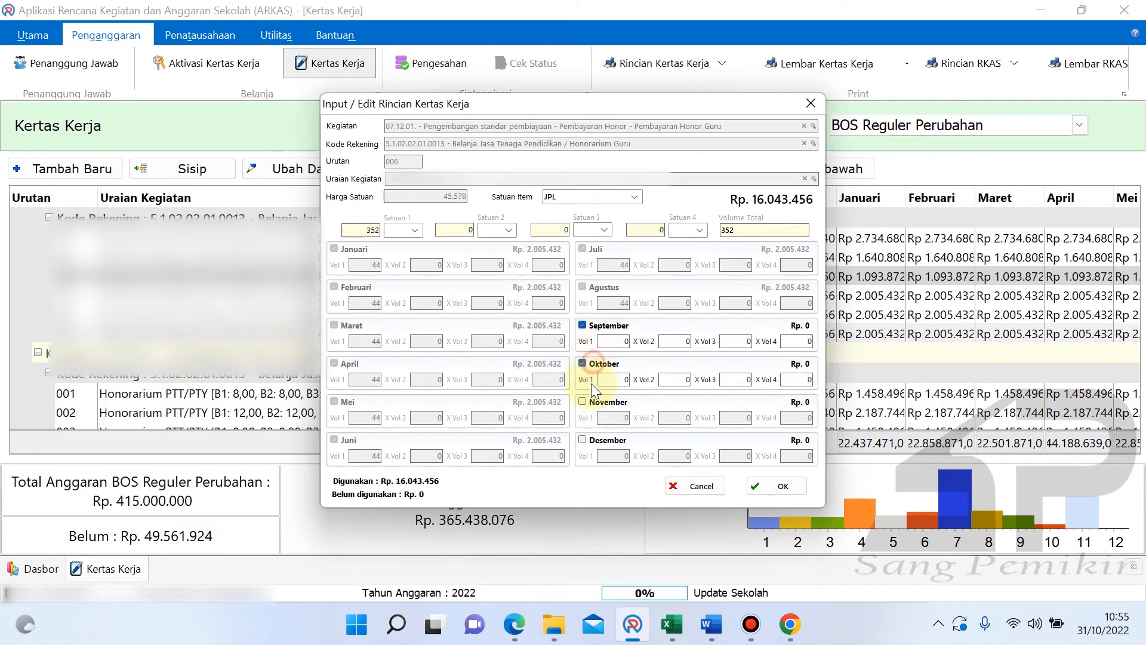
pyautogui.click(585, 402)
pyautogui.click(587, 442)
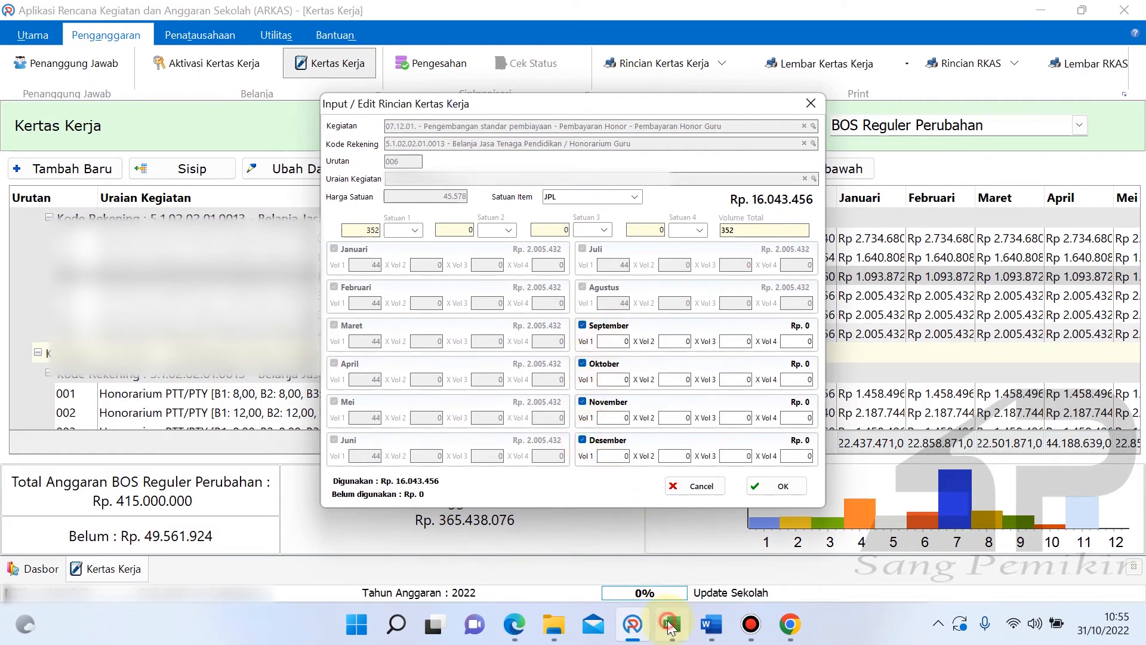
# - Look up the fifth teacher's monthly volume in Excel and set Vol 1 to 36 for September through December in ARKAS item 006
pyautogui.click(671, 623)
pyautogui.click(632, 623)
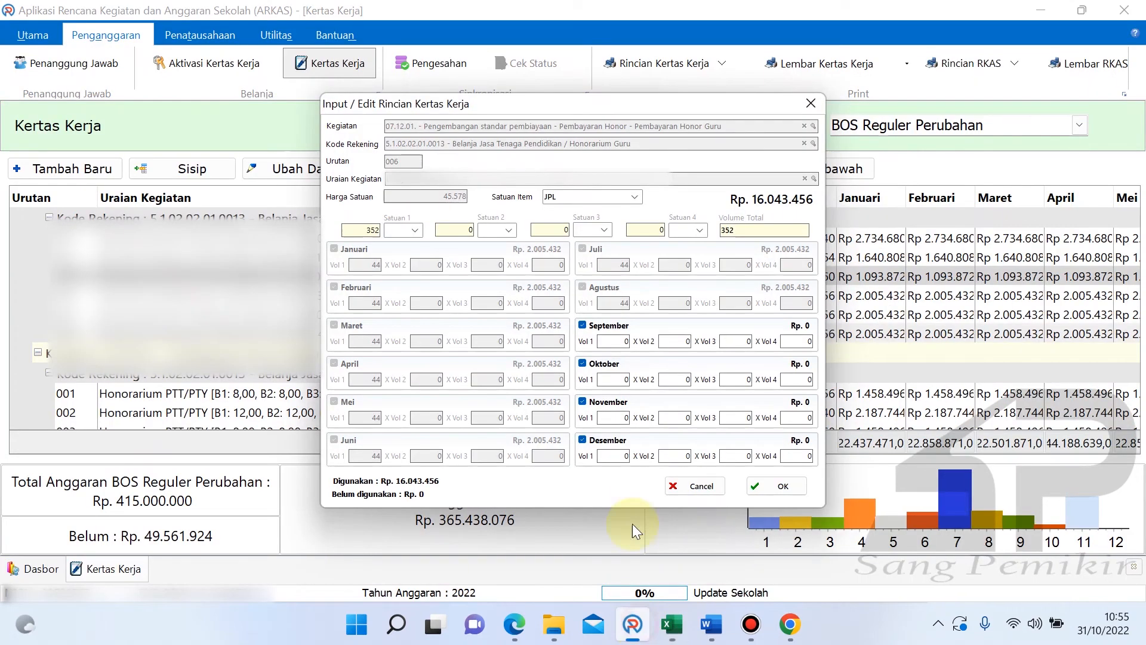
pyautogui.click(621, 345)
pyautogui.write('36')
pyautogui.click(622, 379)
pyautogui.write('36')
pyautogui.click(621, 417)
pyautogui.write('36')
pyautogui.click(620, 455)
pyautogui.write('36')
pyautogui.click(669, 455)
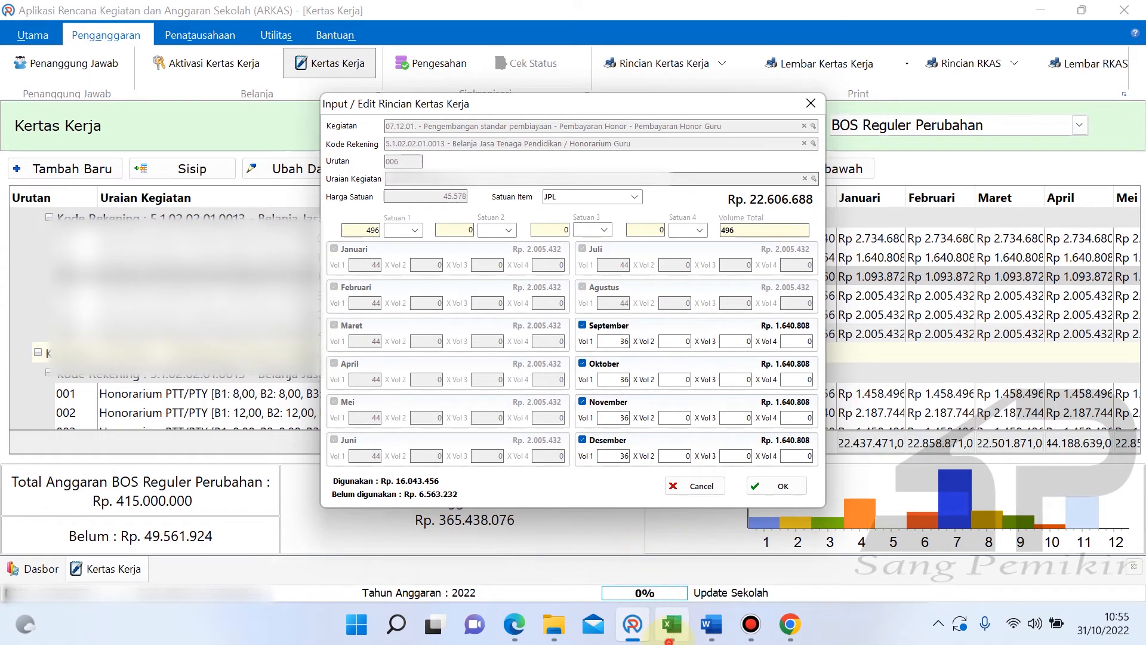
# - Compare item 006's unused amount with the fifth teacher's Jumlah 1 TH 3 in Excel, then save the item in ARKAS
pyautogui.click(672, 624)
pyautogui.click(687, 296)
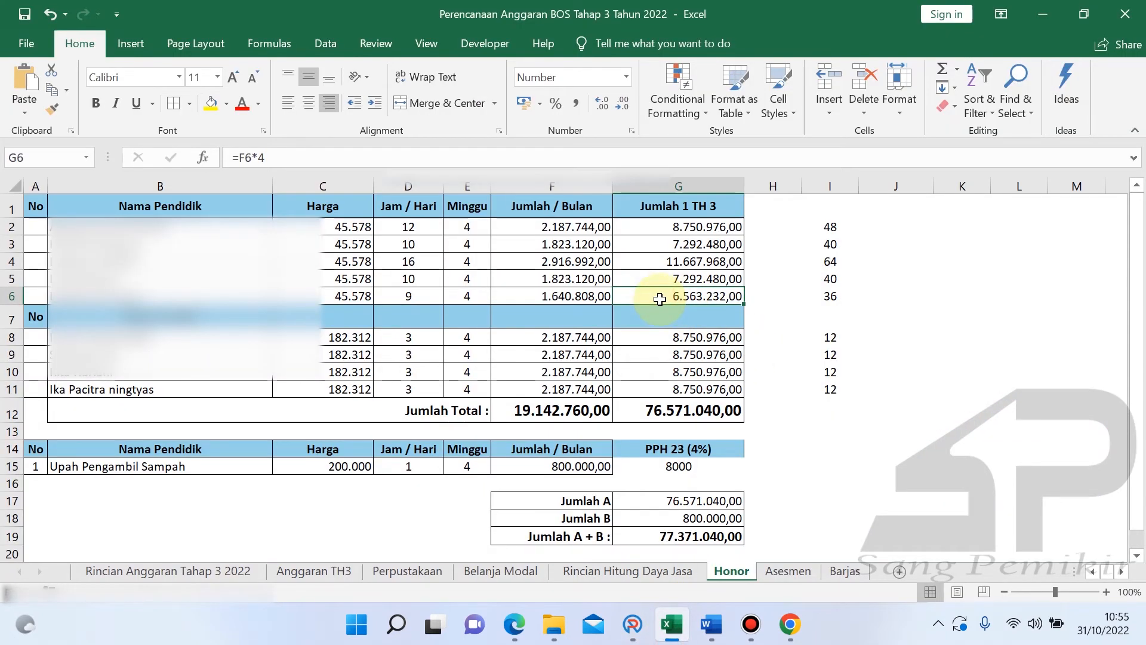
pyautogui.click(633, 623)
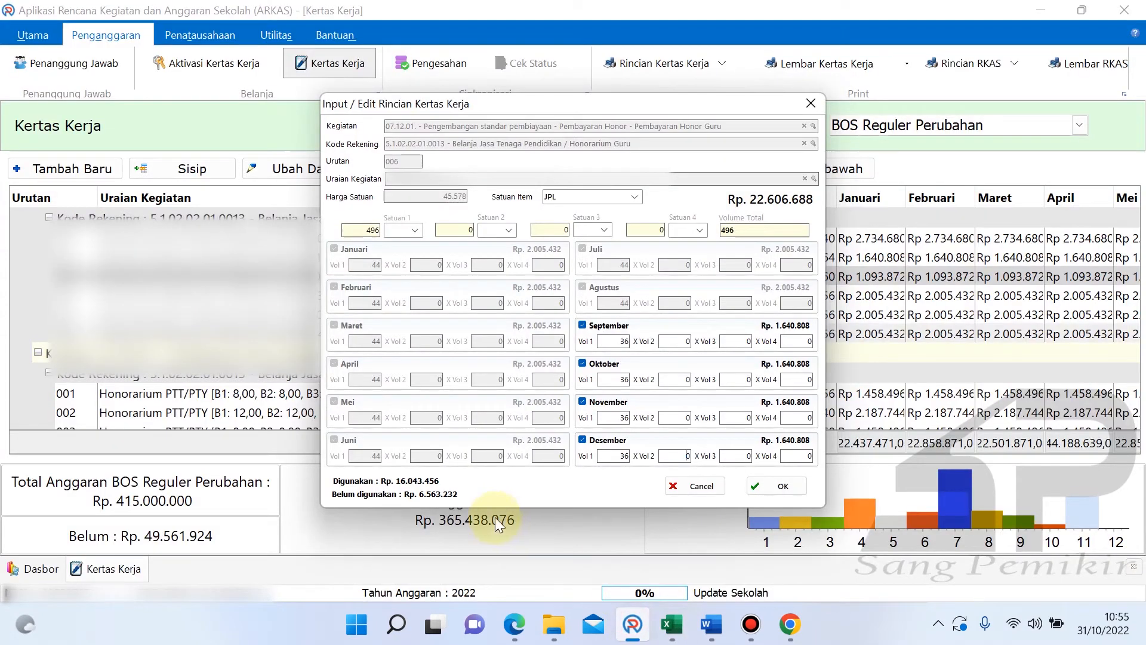
pyautogui.click(750, 482)
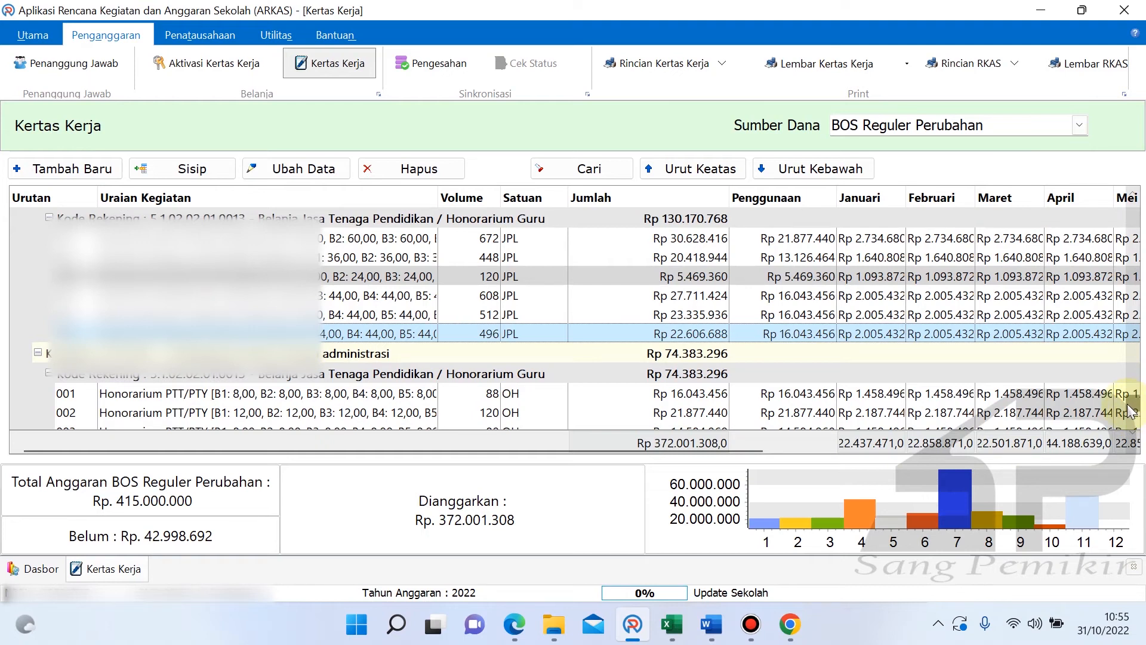
# - Select item 001 under Pembayaran Honor tenaga administrasi and check the first administrative worker's Jam / Hari and Minggu values in Excel
pyautogui.scroll(-2, 1130, 411)
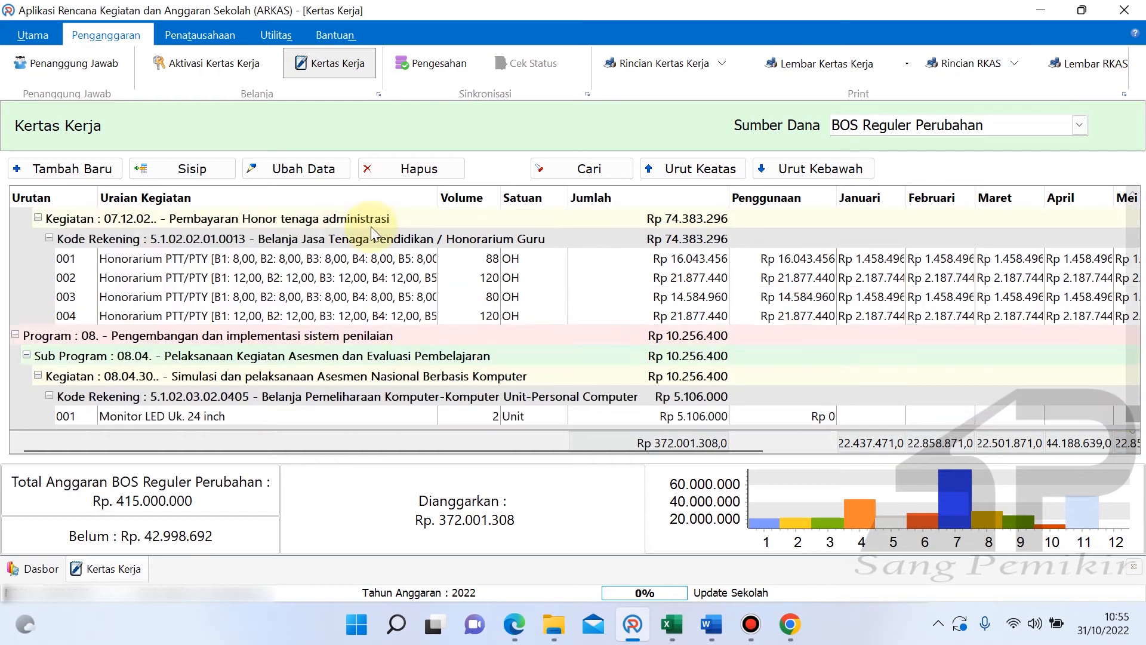
pyautogui.click(299, 260)
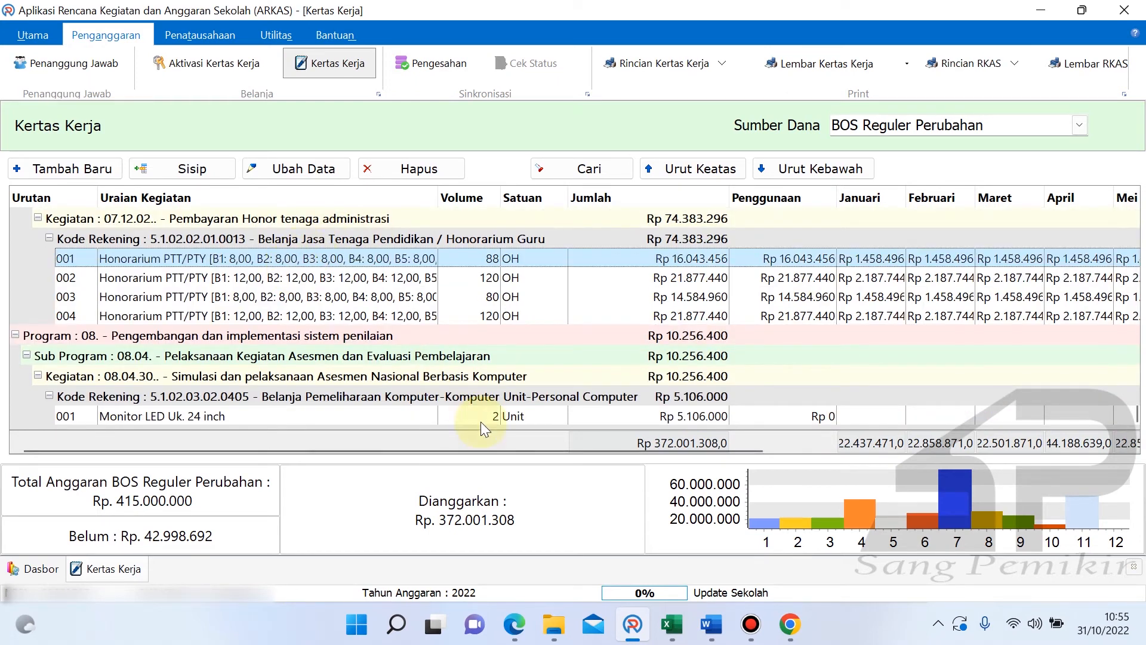
pyautogui.click(672, 624)
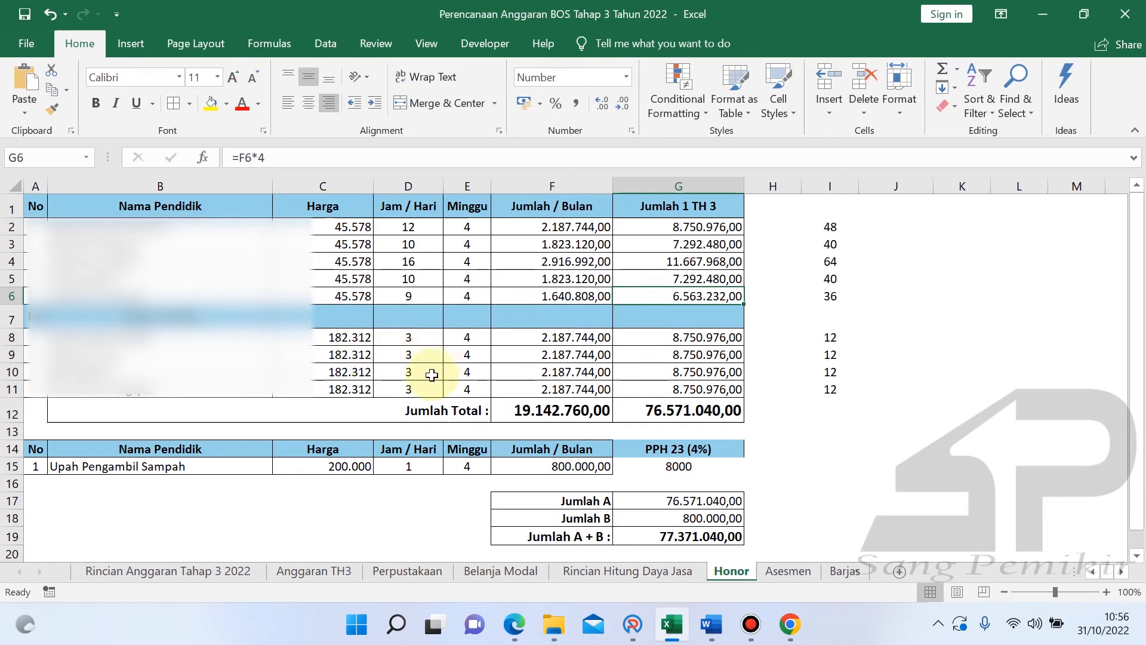
pyautogui.click(406, 337)
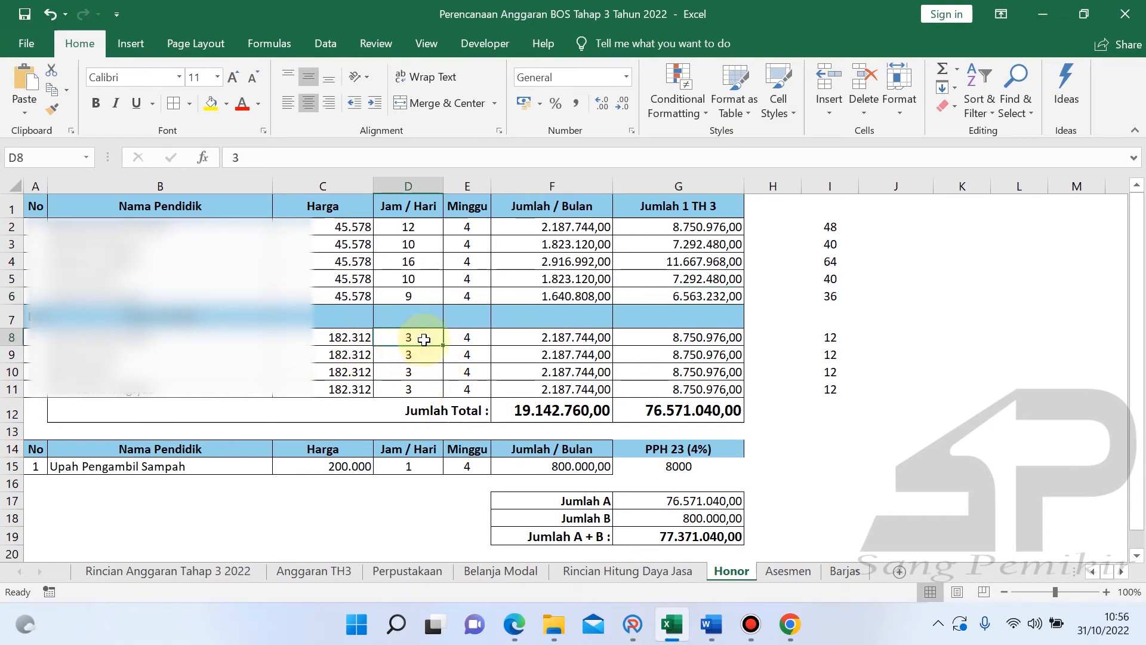
pyautogui.click(468, 341)
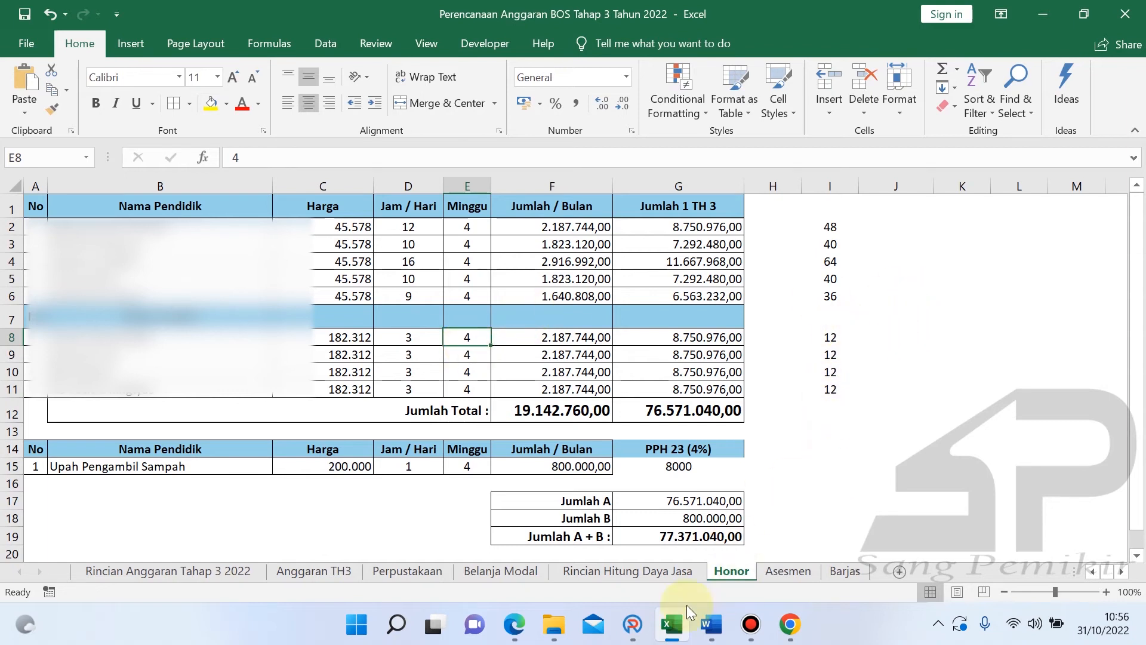
pyautogui.click(633, 624)
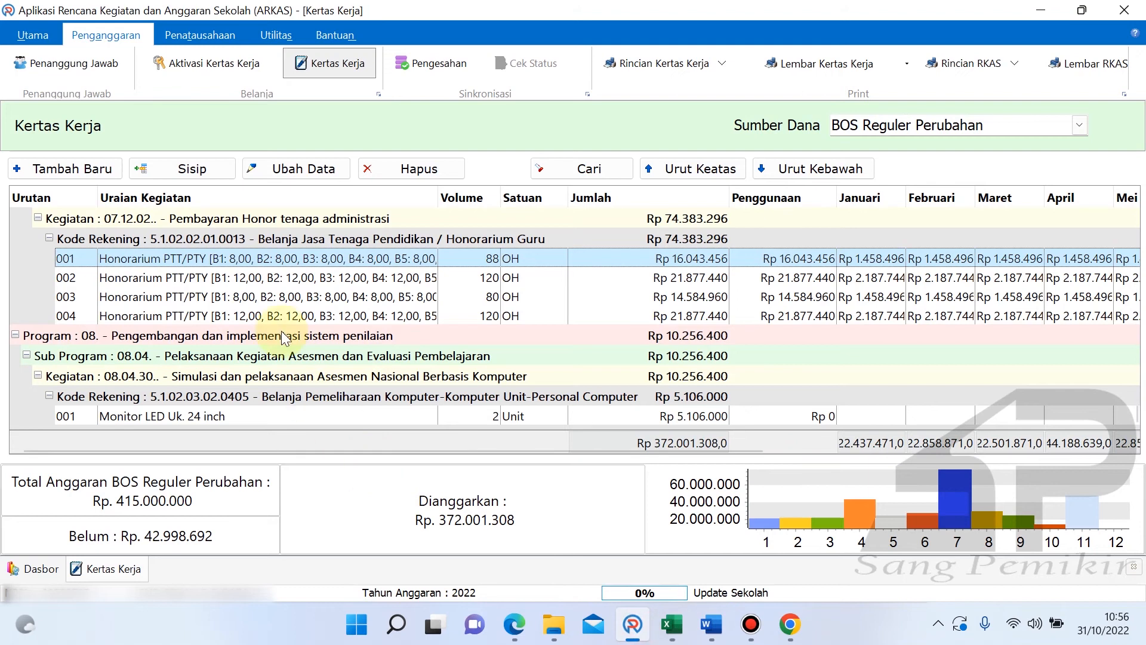
# - Open administrative honorarium item 001 in ARKAS for editing and enable September, October, November and December
pyautogui.doubleClick(287, 256)
pyautogui.click(583, 326)
pyautogui.click(590, 364)
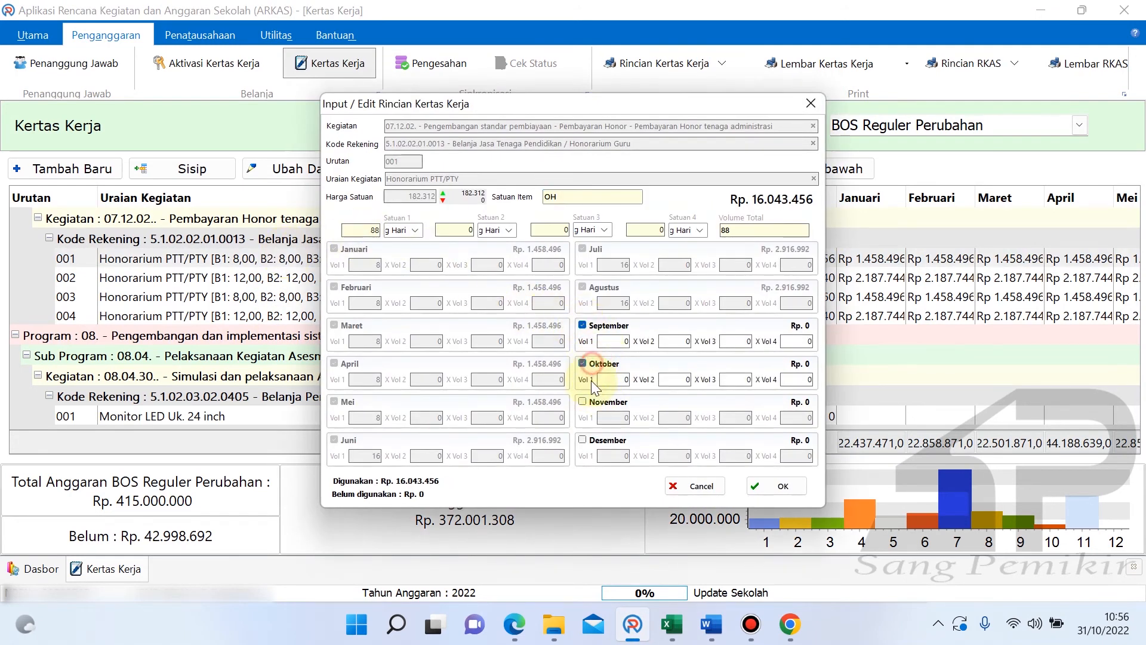
pyautogui.click(595, 402)
pyautogui.click(600, 439)
# - Set Vol 1 to 12 for September through December in administrative honorarium item 001
pyautogui.click(612, 342)
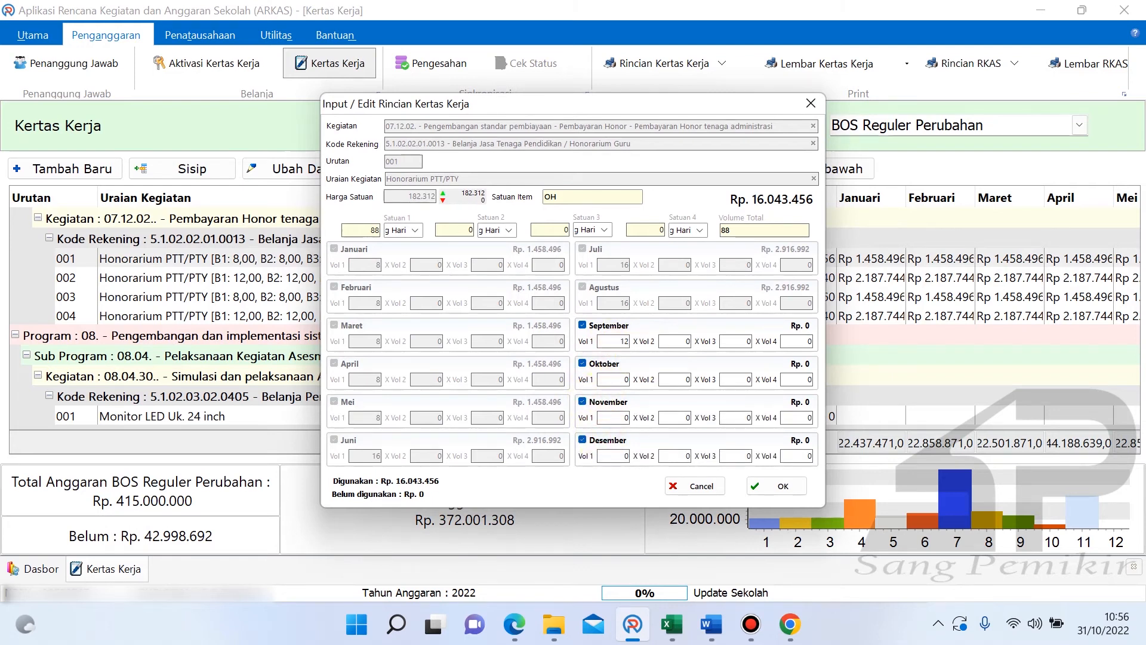
pyautogui.write('12')
pyautogui.click(614, 378)
pyautogui.write('12')
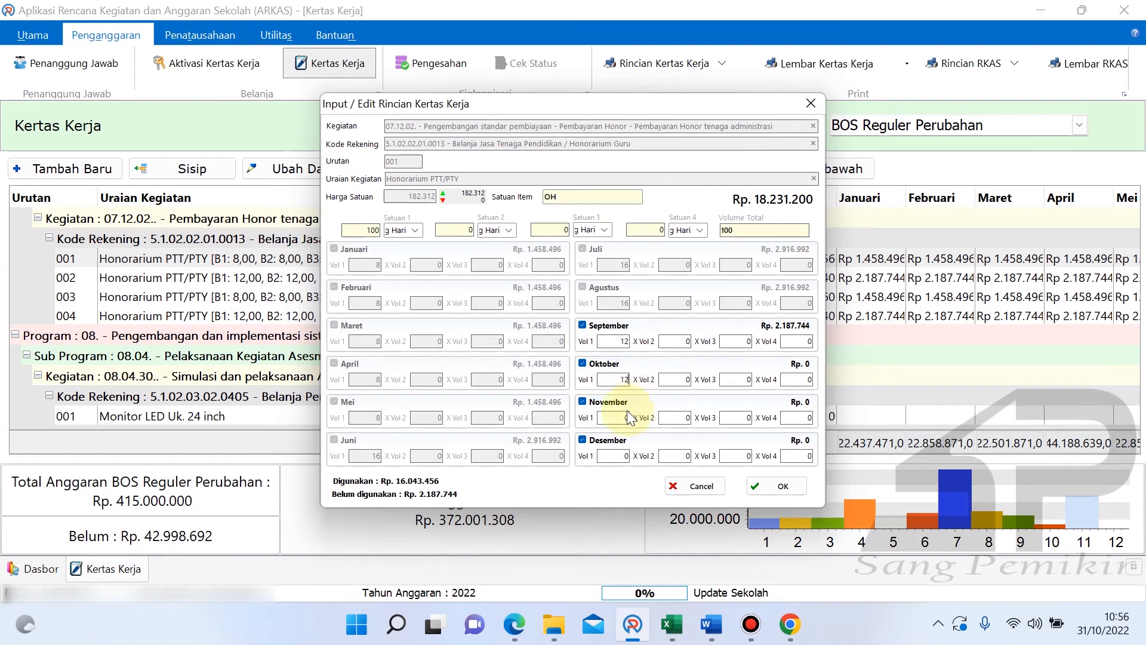
pyautogui.click(627, 412)
pyautogui.write('12')
pyautogui.click(629, 457)
pyautogui.click(666, 456)
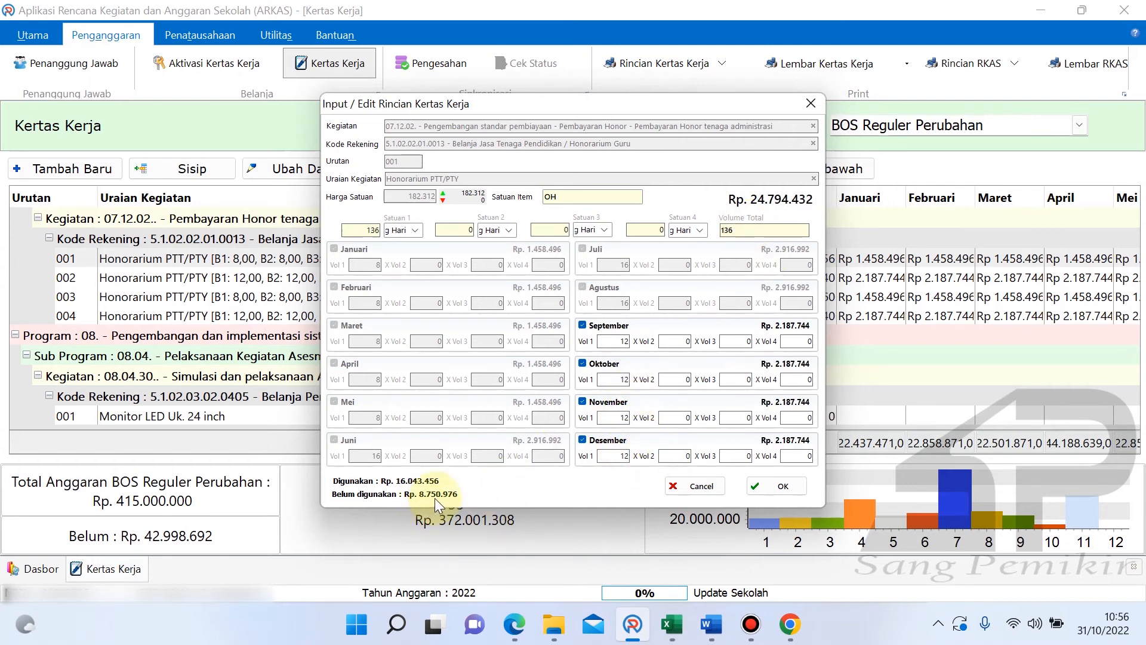
# - Compare administrative item 001's unused amount with the matching Jumlah 1 TH 3 in Excel, then save the item in ARKAS
pyautogui.click(673, 624)
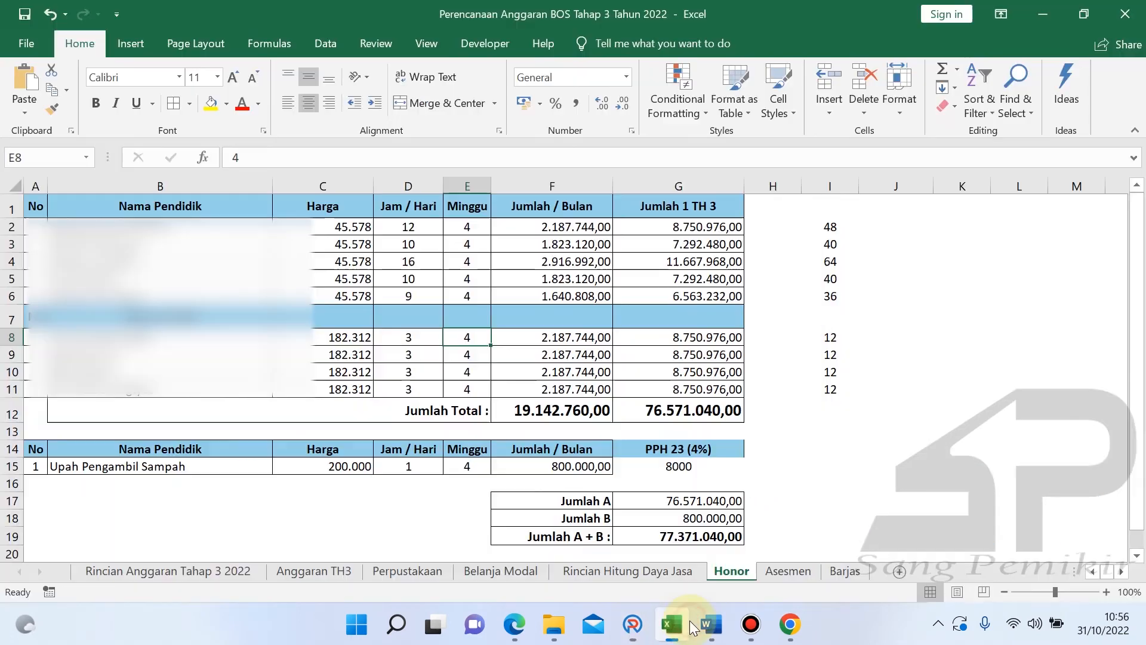
pyautogui.click(624, 634)
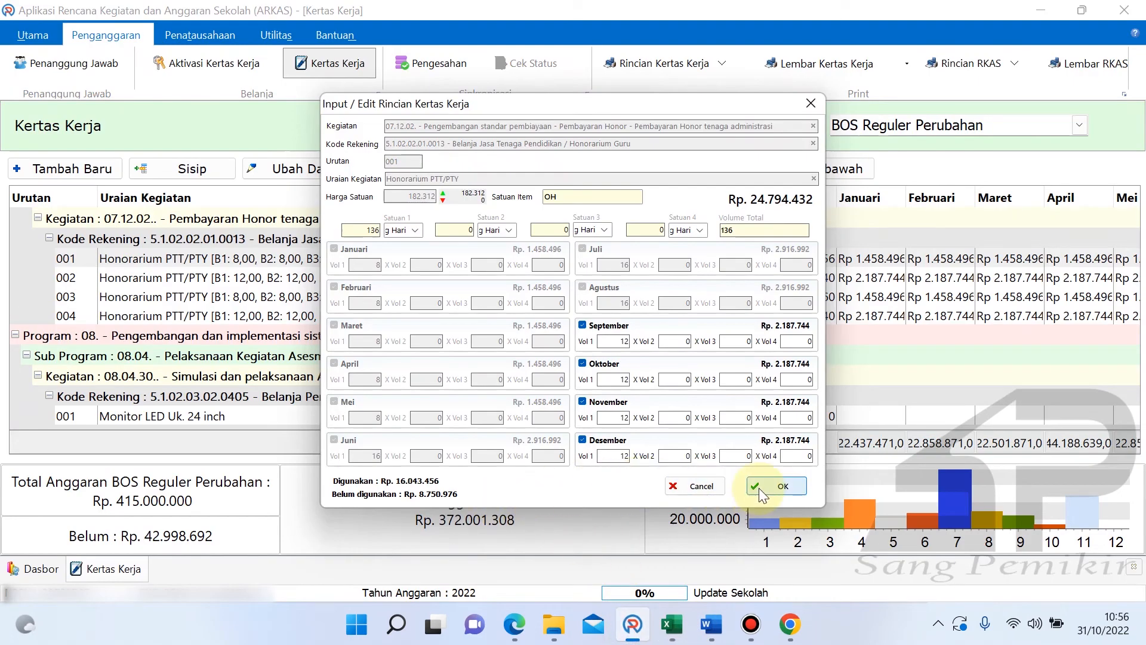
pyautogui.click(776, 486)
# - Open administrative honorarium item 002 for editing and enable September, October, November and December
pyautogui.doubleClick(258, 279)
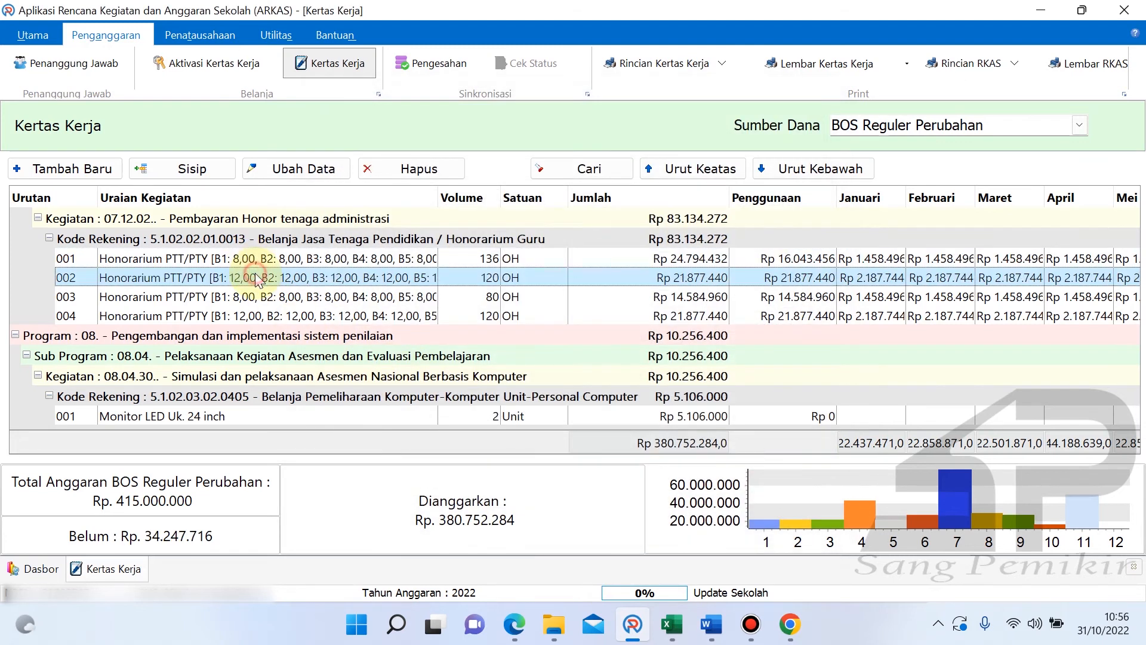
pyautogui.click(600, 327)
pyautogui.click(587, 362)
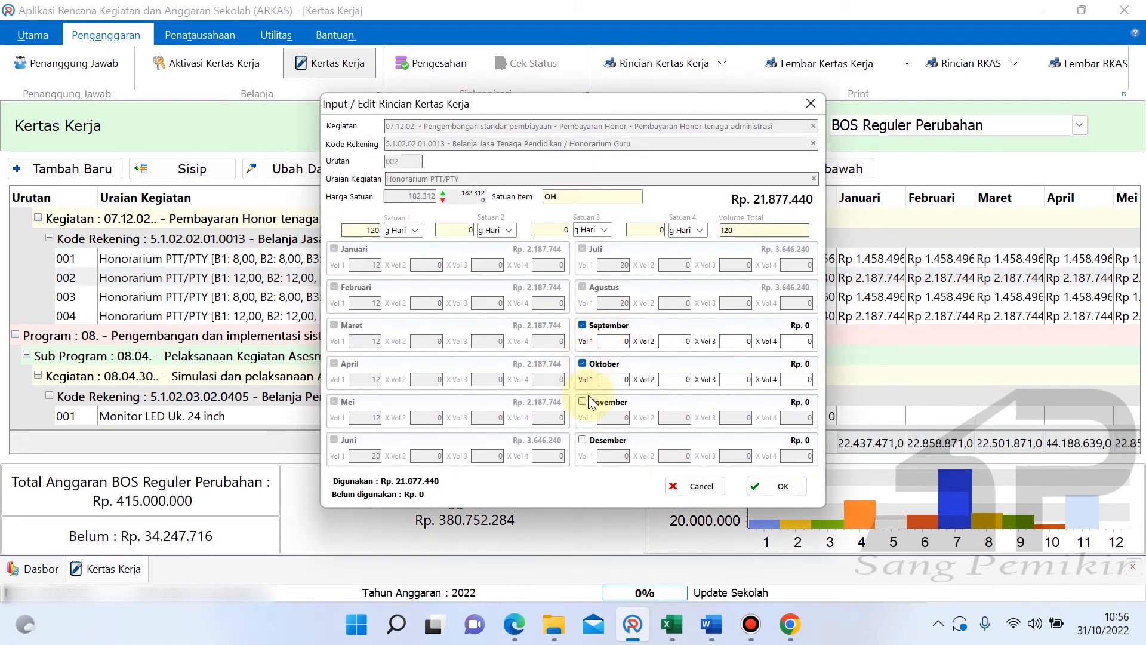
pyautogui.click(588, 400)
pyautogui.click(583, 440)
# - Set Vol 1 to 12 for September through December in administrative honorarium item 002 and save it
pyautogui.click(615, 340)
pyautogui.write('12')
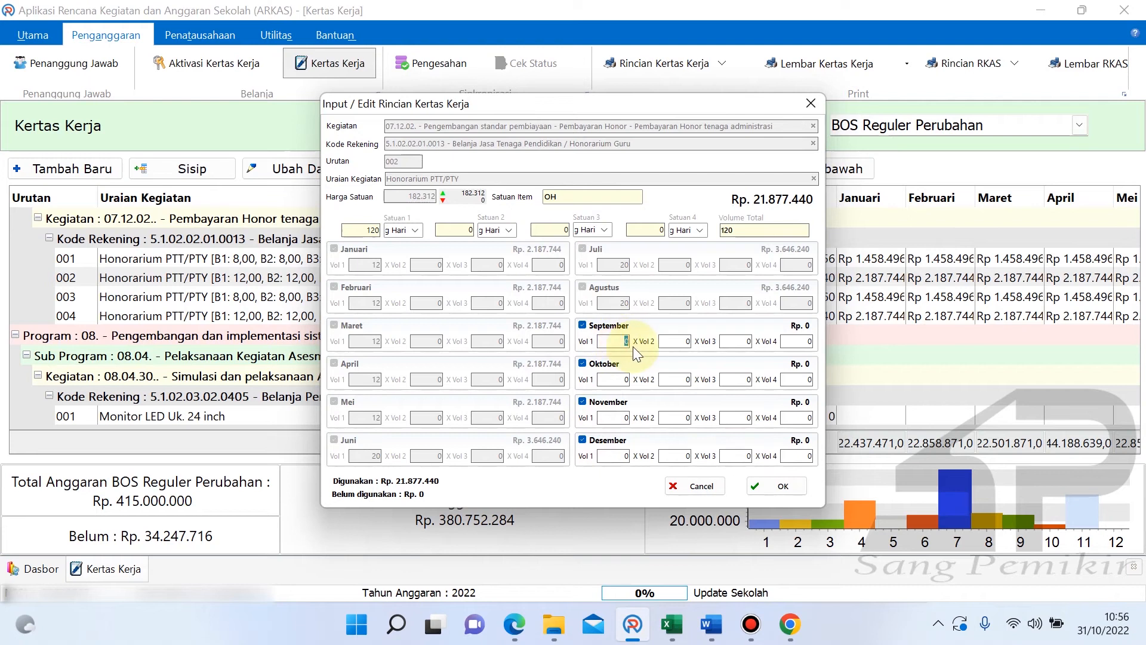
pyautogui.click(621, 376)
pyautogui.write('12')
pyautogui.click(618, 416)
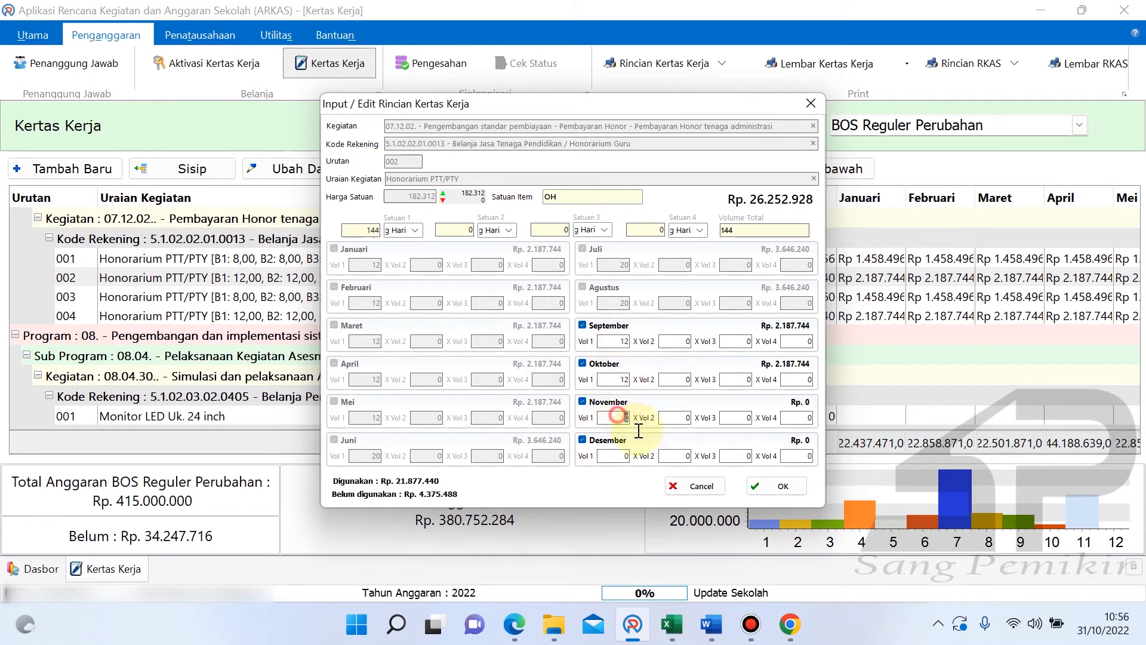
pyautogui.click(620, 454)
pyautogui.write('12')
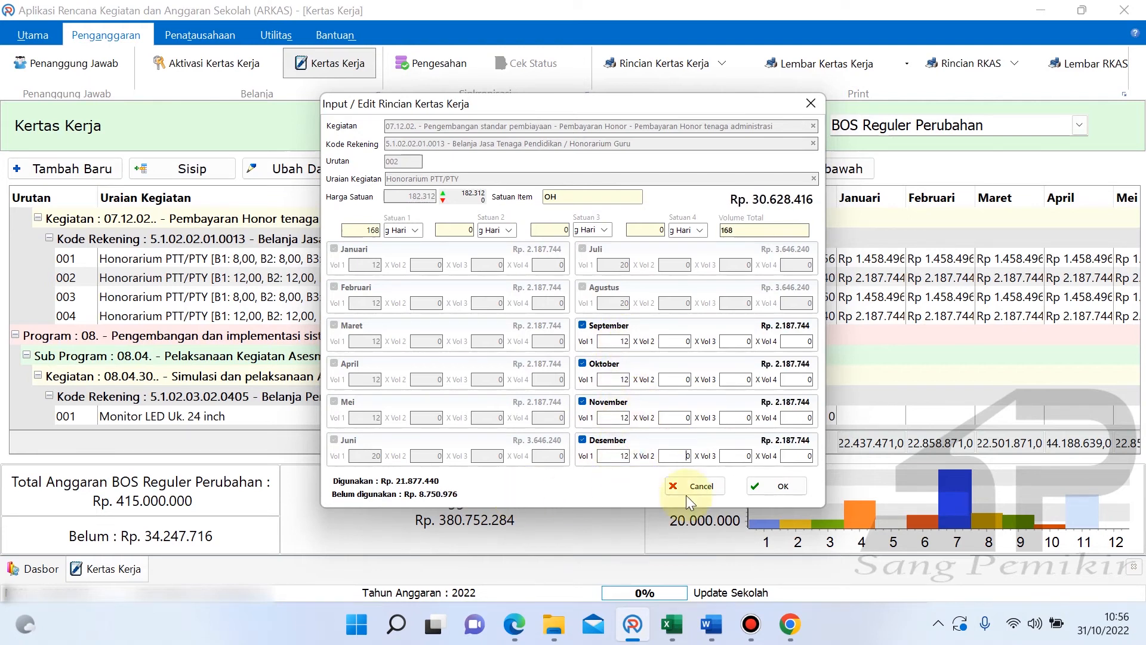
pyautogui.click(776, 486)
# - Open administrative honorarium item 003 for editing and enable September, October, November and December
pyautogui.doubleClick(574, 293)
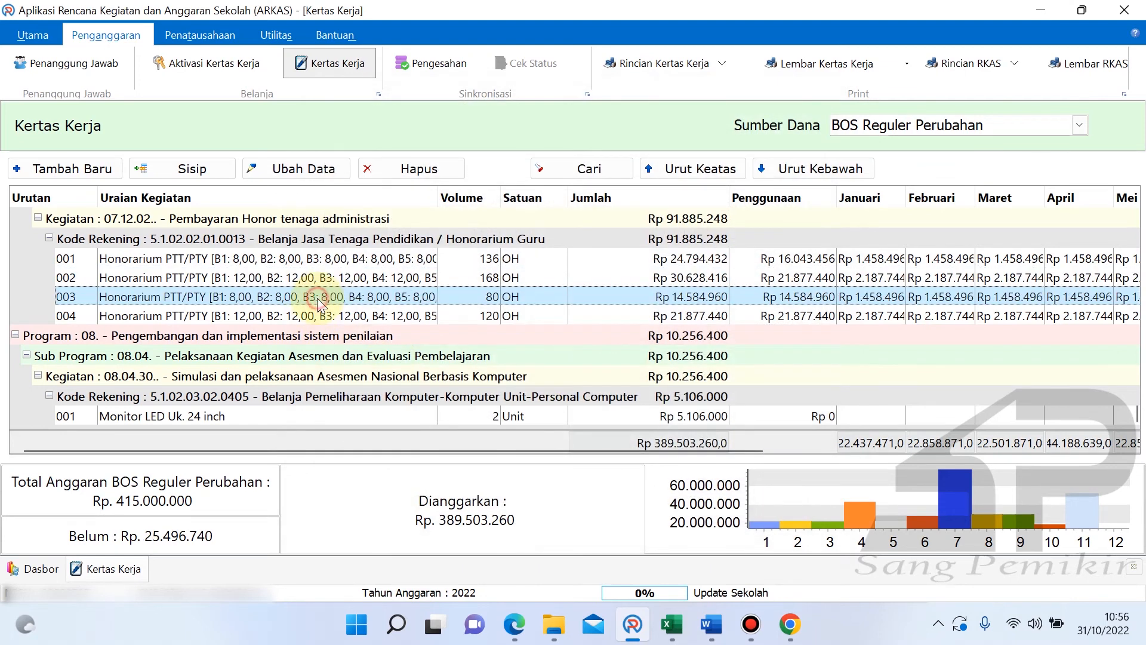
pyautogui.click(589, 324)
pyautogui.click(590, 363)
pyautogui.click(584, 402)
pyautogui.click(587, 441)
# - Set Vol 1 to 12 for September through December in administrative honorarium item 003 and save it
pyautogui.click(615, 341)
pyautogui.write('12')
pyautogui.click(615, 379)
pyautogui.write('12')
pyautogui.click(617, 417)
pyautogui.write('12')
pyautogui.click(617, 455)
pyautogui.write('12')
pyautogui.click(662, 457)
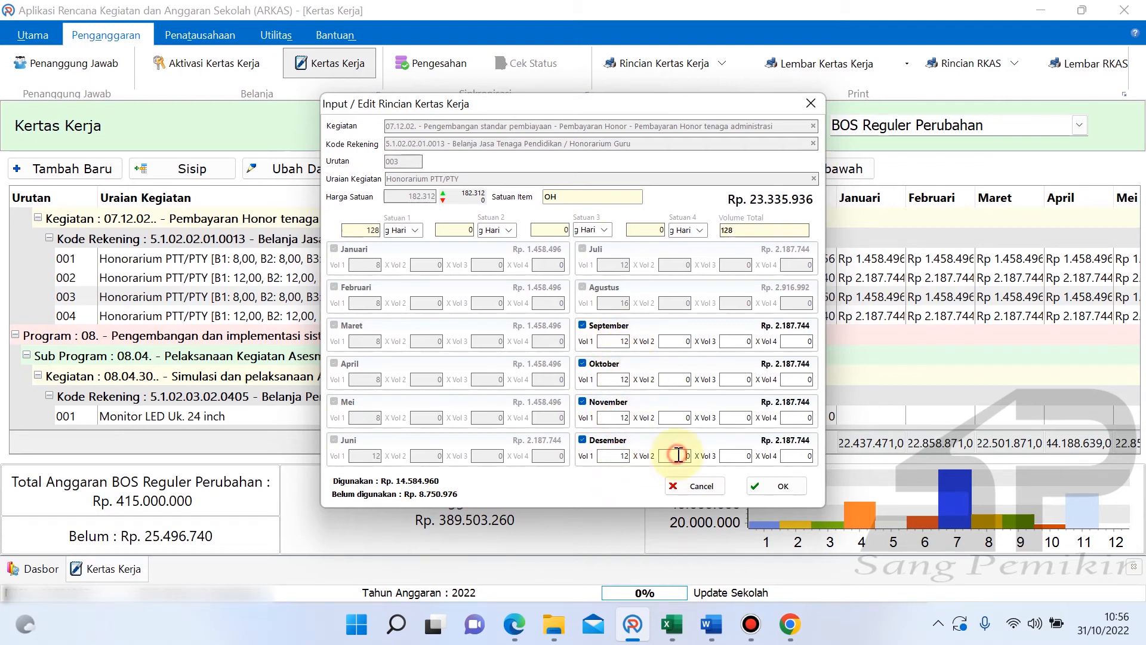
pyautogui.click(761, 478)
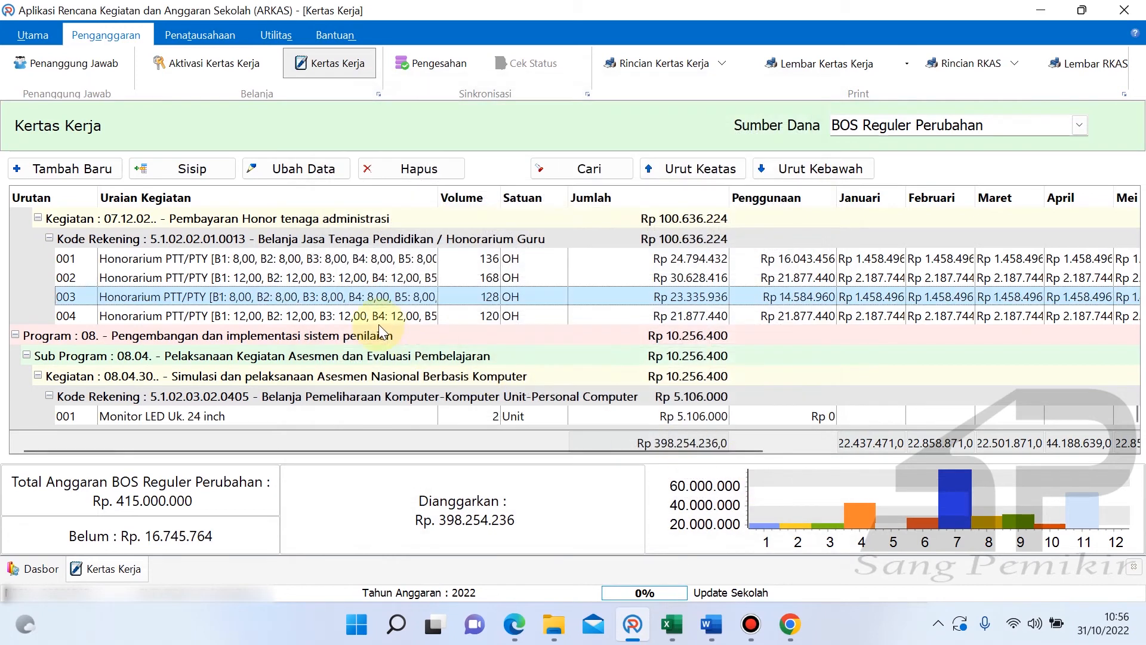
# - Open administrative honorarium item 004 for editing and enable September, October, November and December
pyautogui.doubleClick(376, 316)
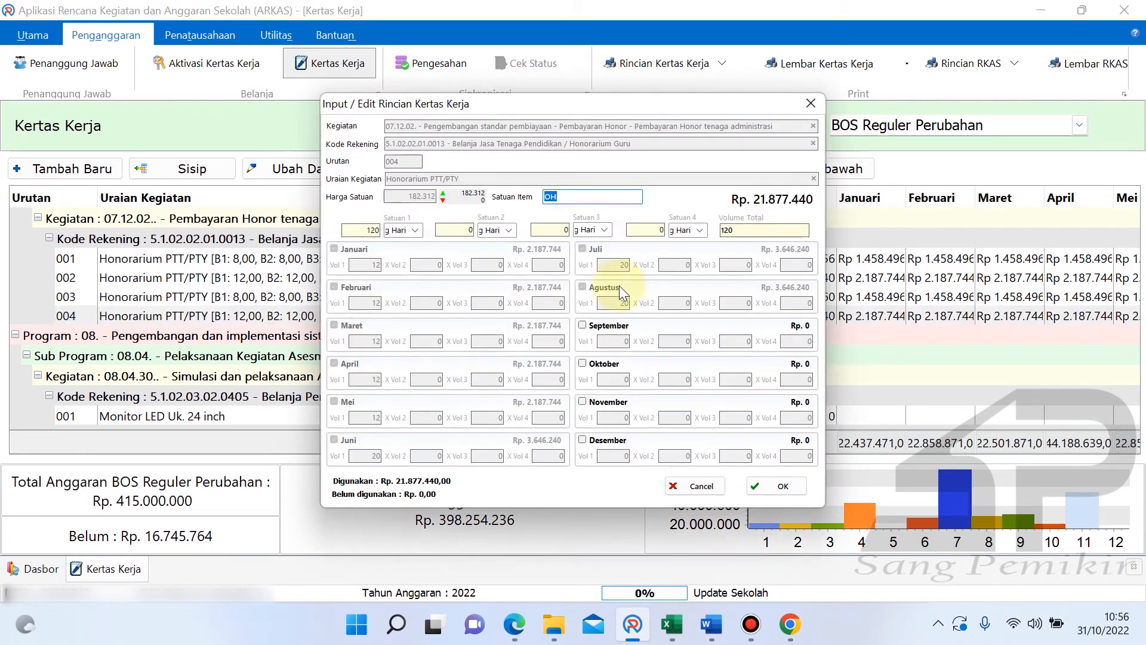
pyautogui.click(593, 324)
pyautogui.click(591, 363)
pyautogui.click(590, 402)
pyautogui.click(582, 440)
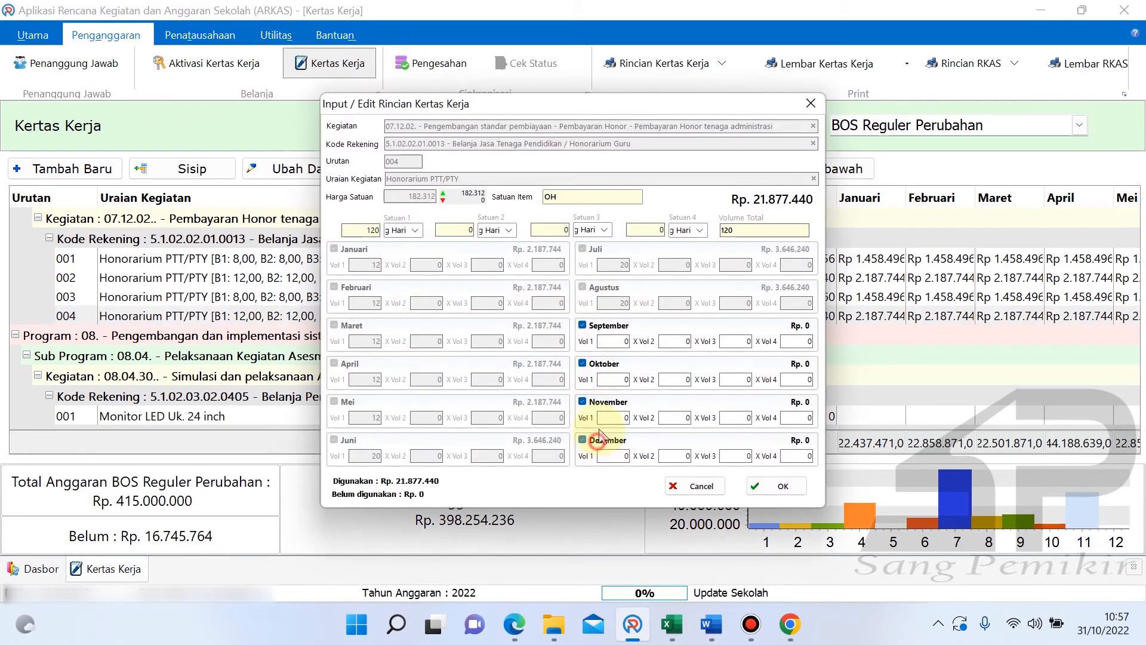
# - Set Vol 1 to 12 for September through December in administrative honorarium item 004 and save it
pyautogui.click(621, 341)
pyautogui.write('12')
pyautogui.click(620, 379)
pyautogui.write('12')
pyautogui.click(621, 417)
pyautogui.write('12')
pyautogui.click(615, 456)
pyautogui.write('12')
pyautogui.click(674, 456)
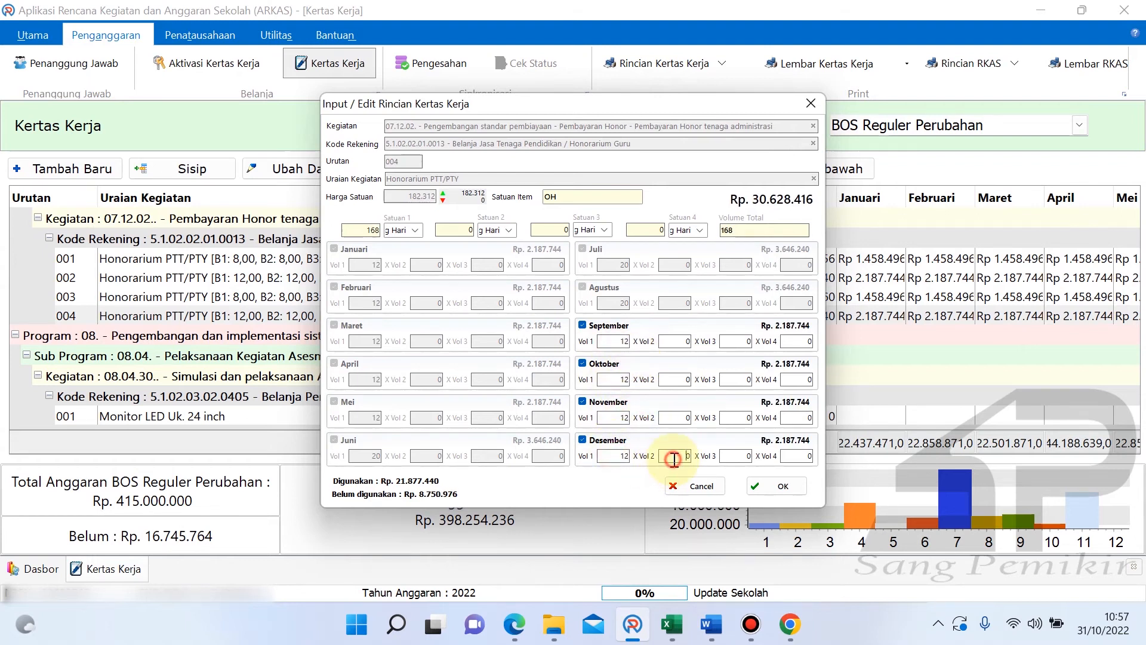
pyautogui.click(776, 487)
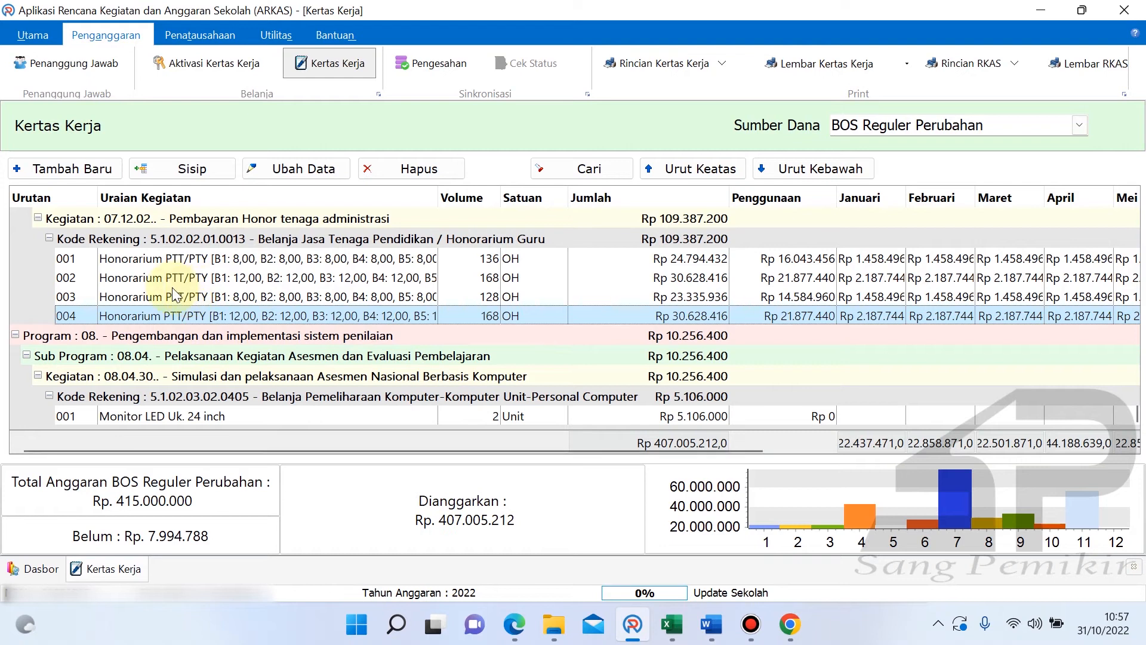
# - Start a new worksheet entry and set its activity to 07.12.01 Pembayaran Honor Guru, found by searching for "honor"
pyautogui.click(98, 172)
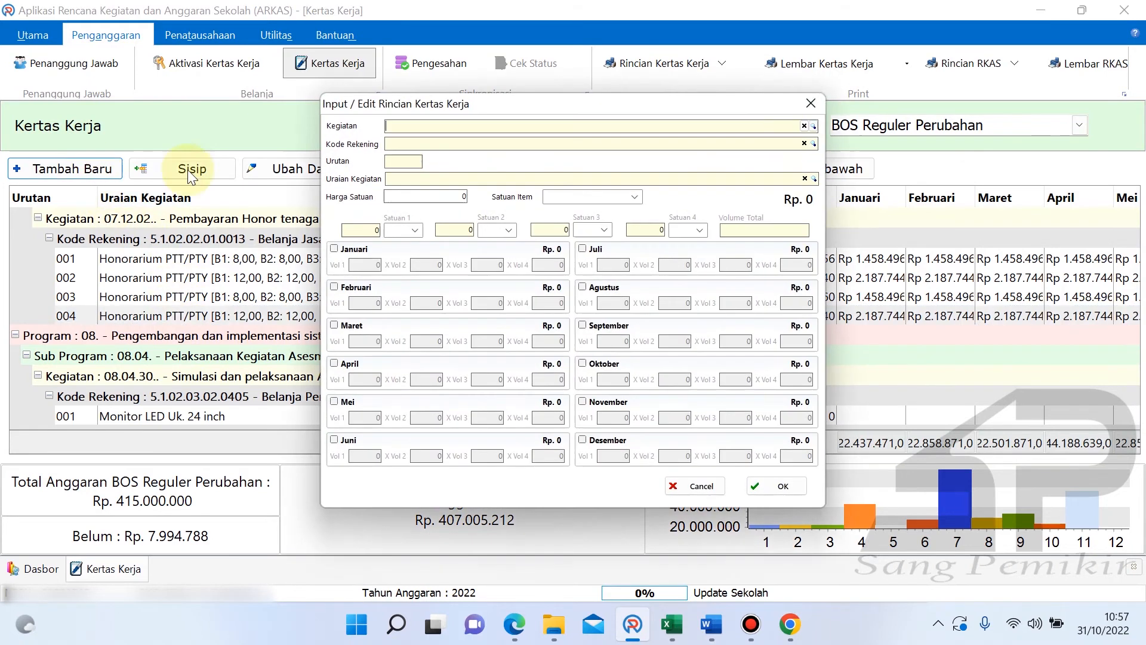
pyautogui.click(813, 127)
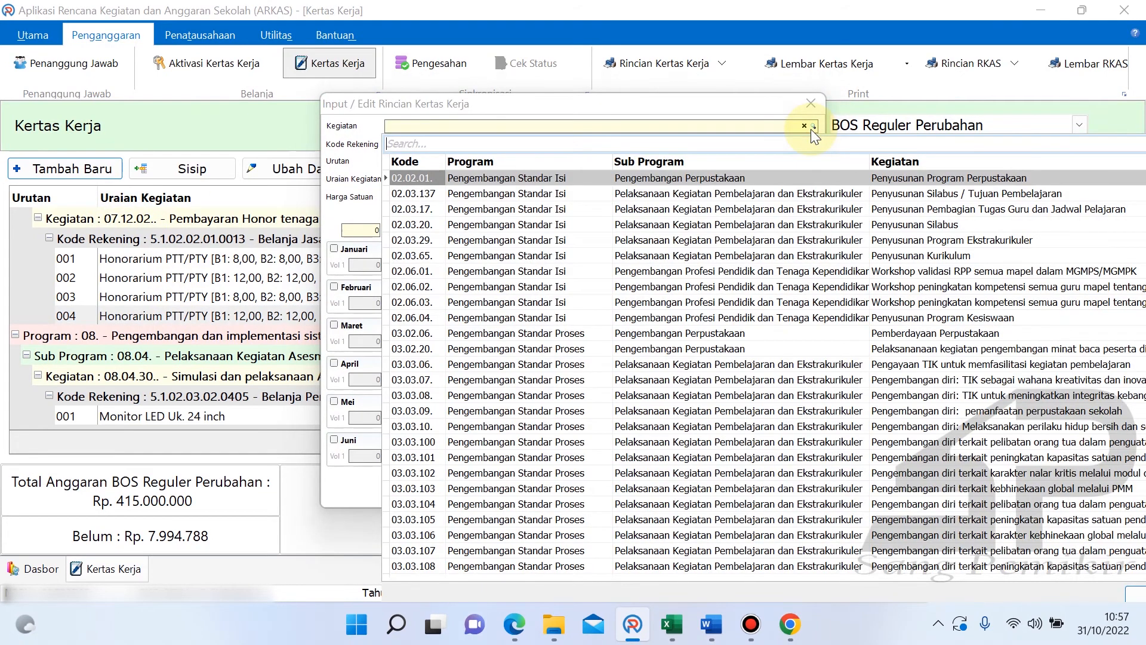
pyautogui.write('honor')
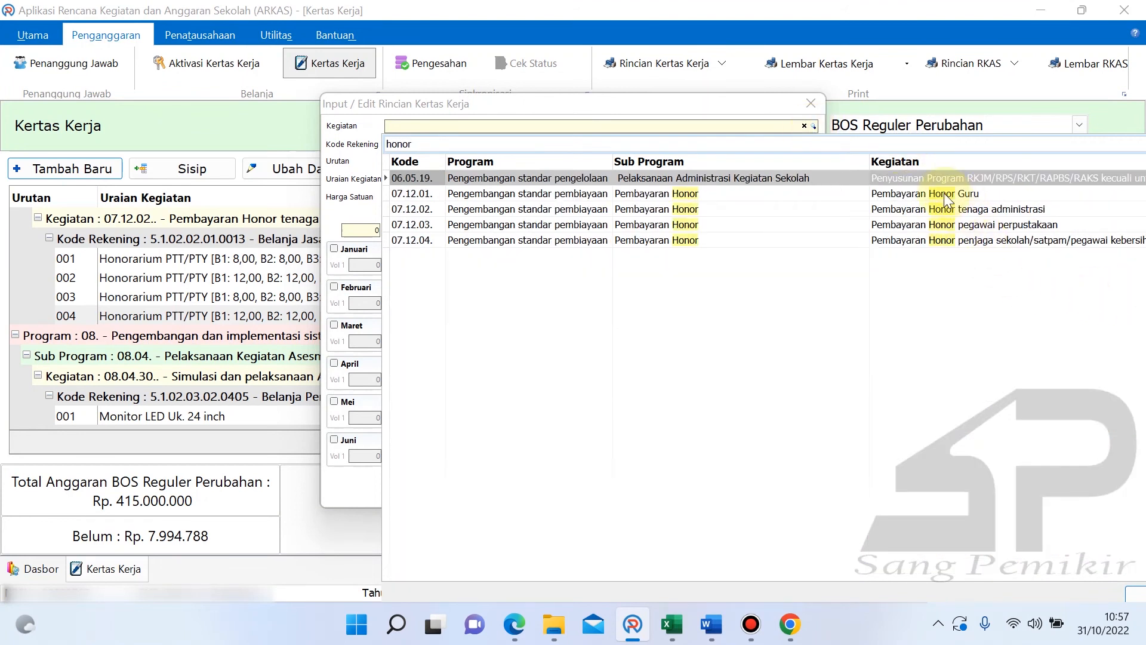
pyautogui.click(962, 200)
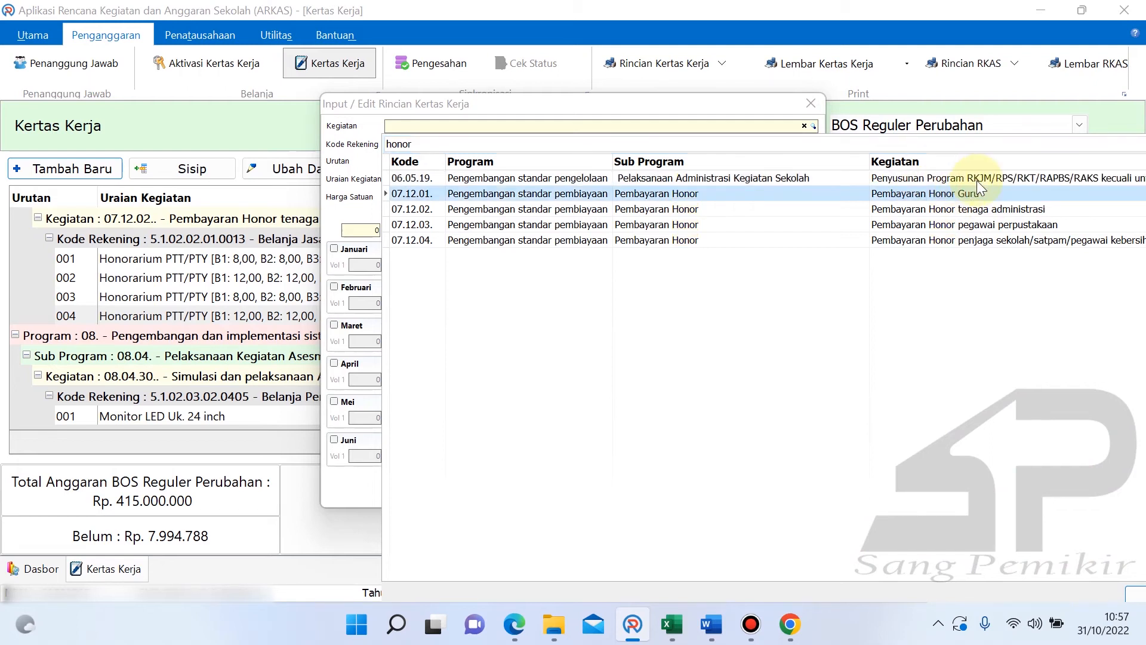
pyautogui.click(926, 197)
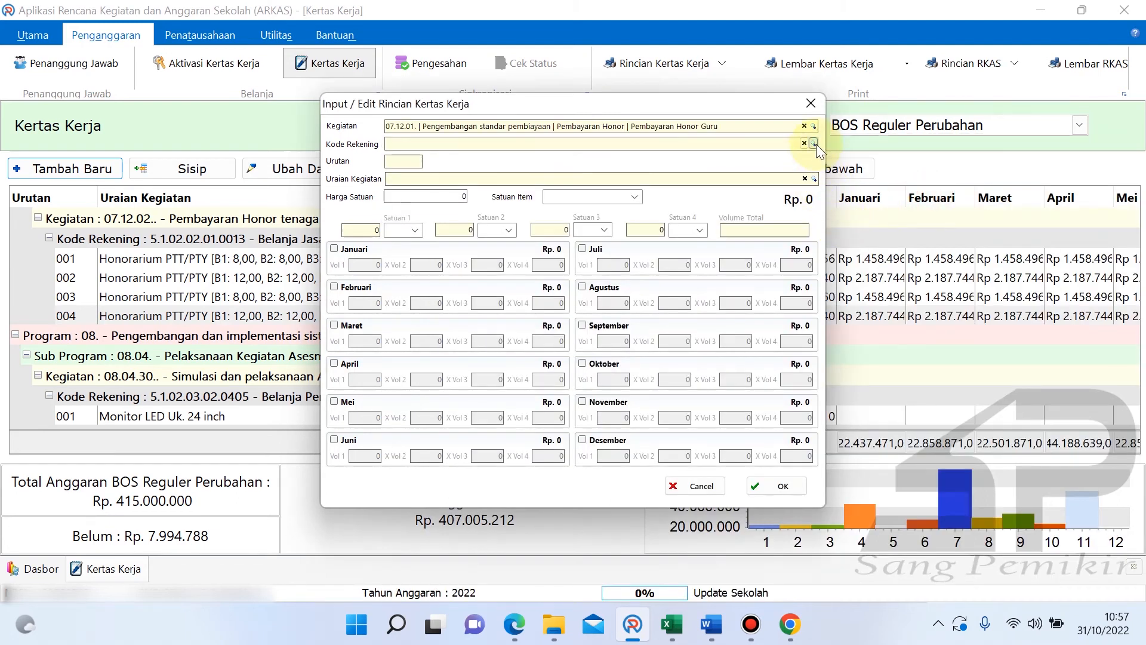
# - Set the new entry's account code to 5.1.02.02.01.0013 Belanja Jasa Tenaga Pendidikan / Honorarium Guru, searching for "honor"
pyautogui.click(815, 144)
pyautogui.write('honor')
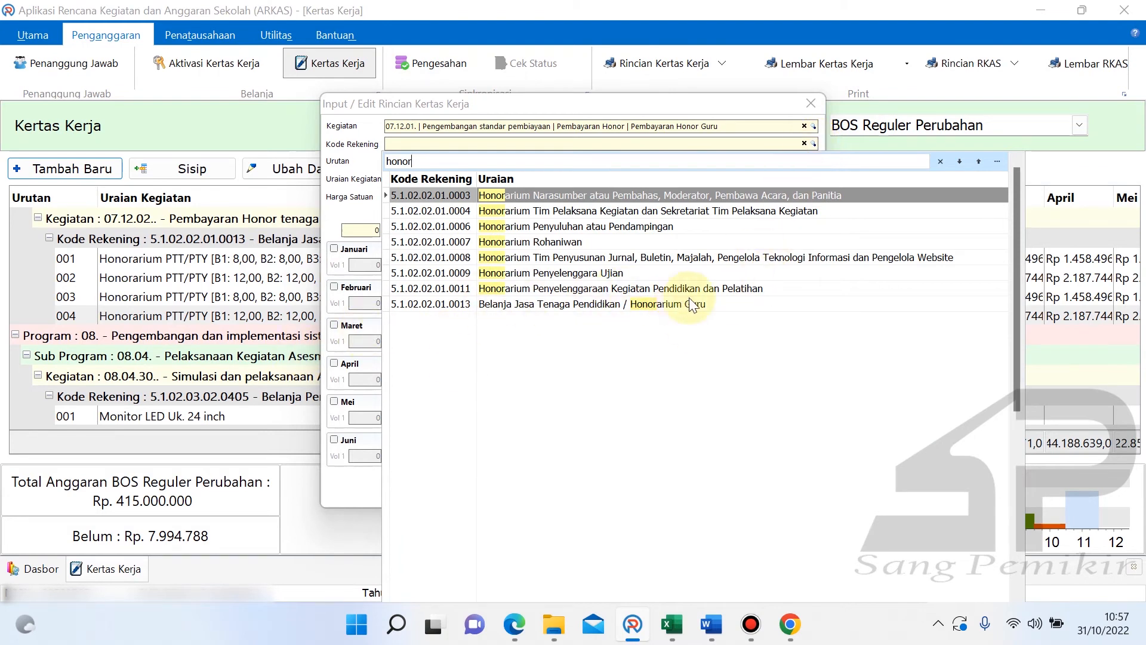
pyautogui.click(664, 307)
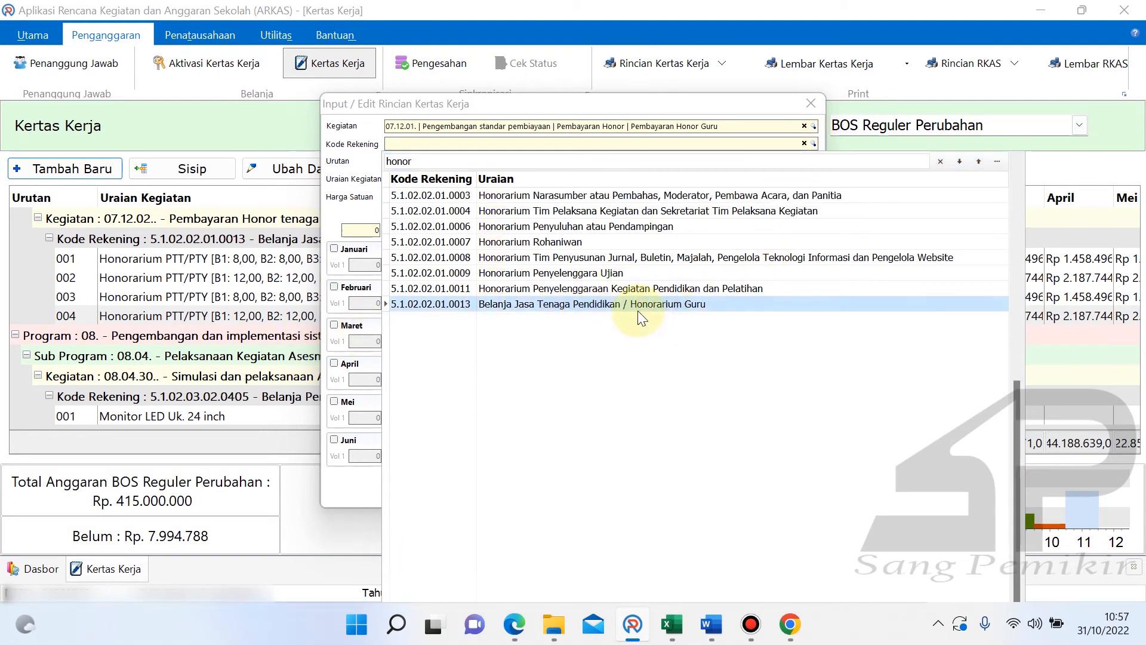
pyautogui.doubleClick(582, 307)
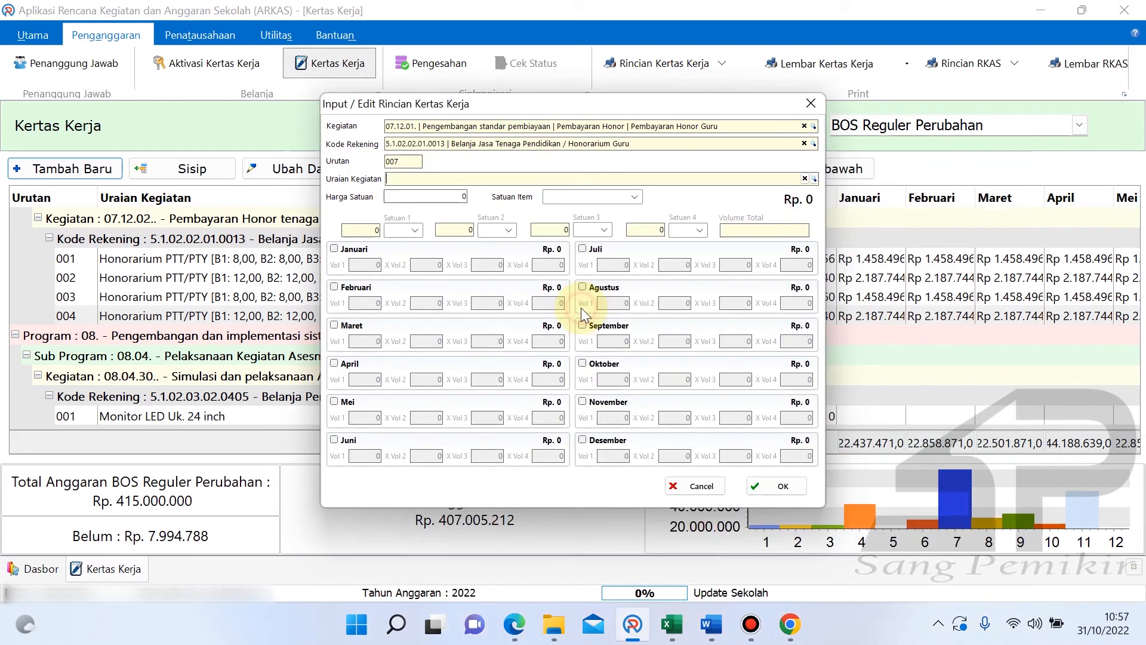
# - Choose the first listed staff member as the entry's description, with item unit Bulan and unit price 1.500.000
pyautogui.click(813, 178)
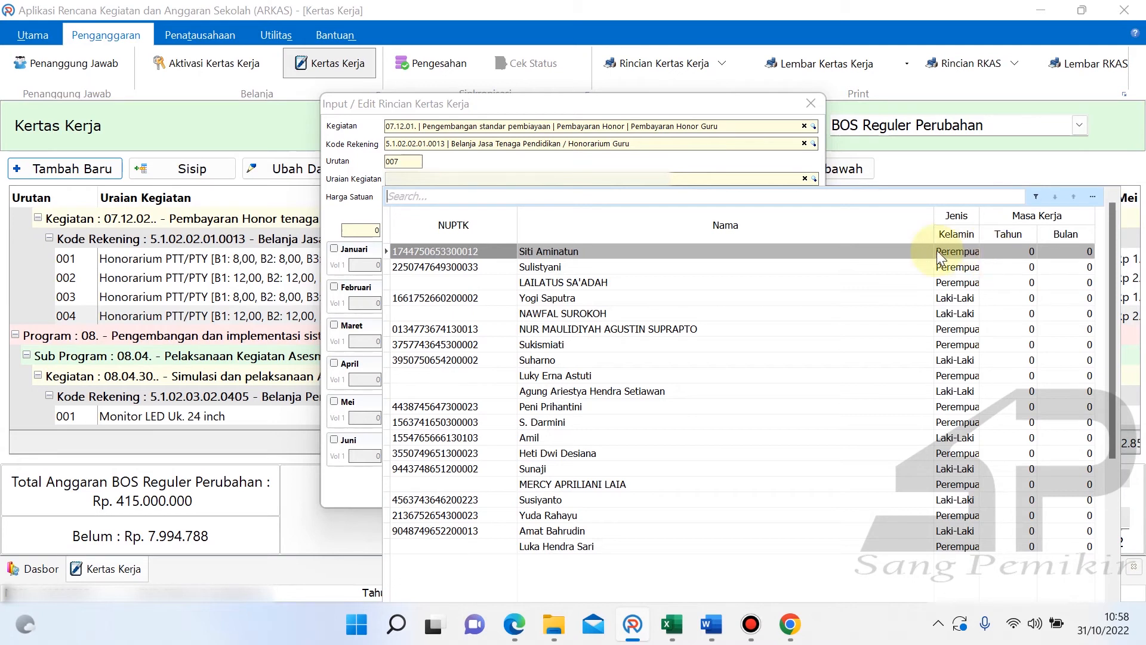
pyautogui.click(1008, 251)
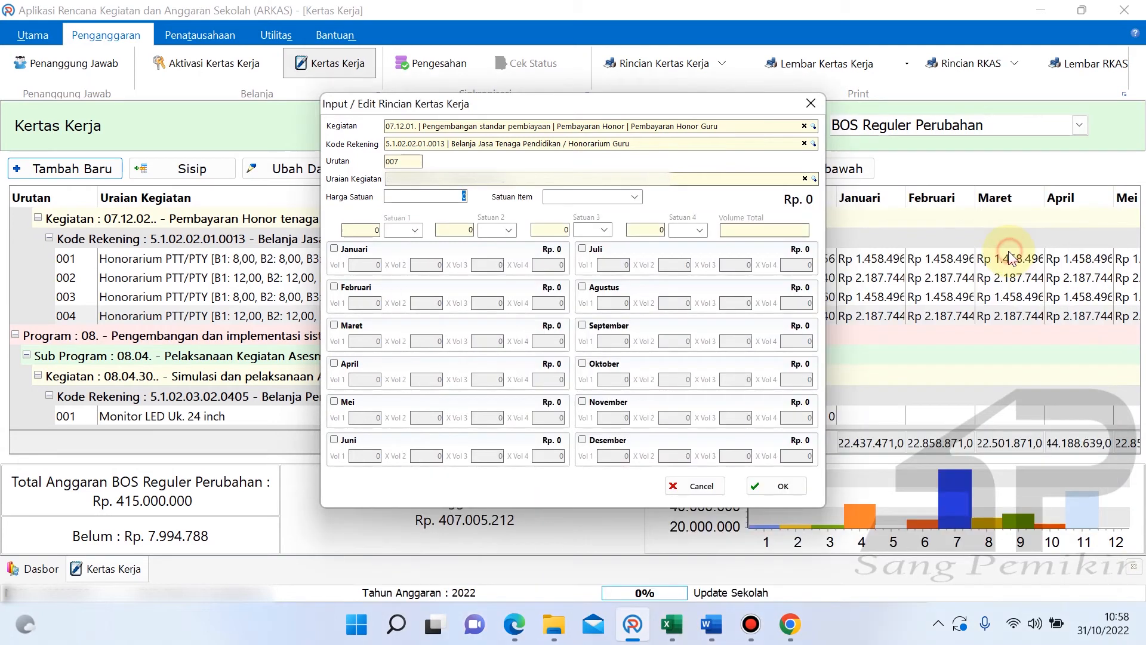
pyautogui.click(465, 197)
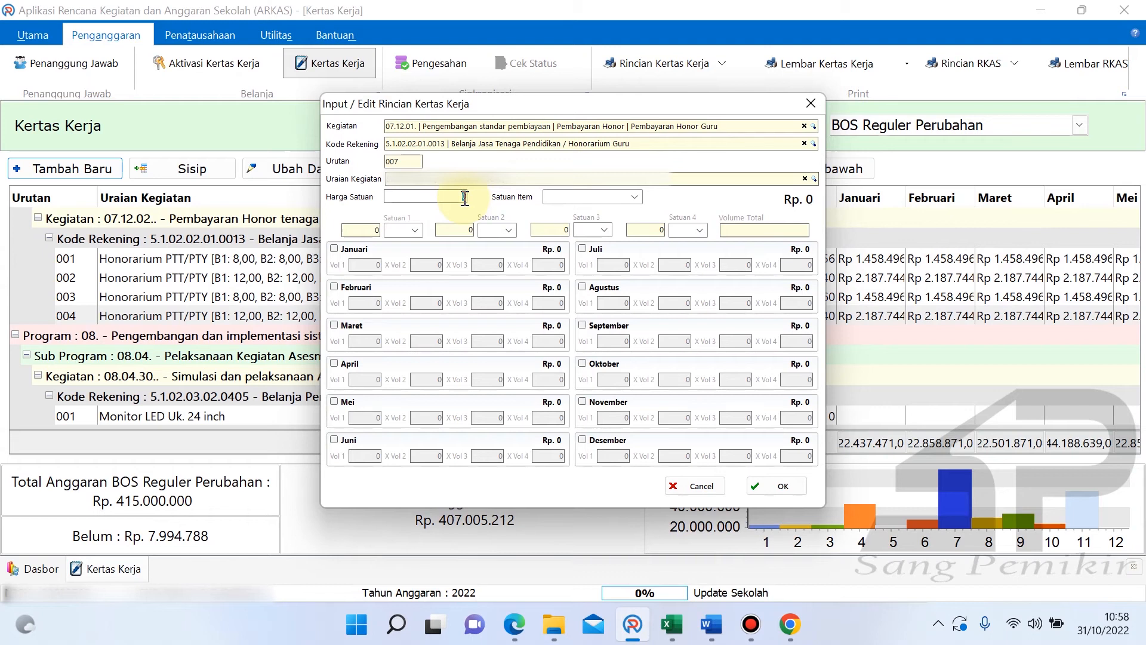
pyautogui.click(640, 199)
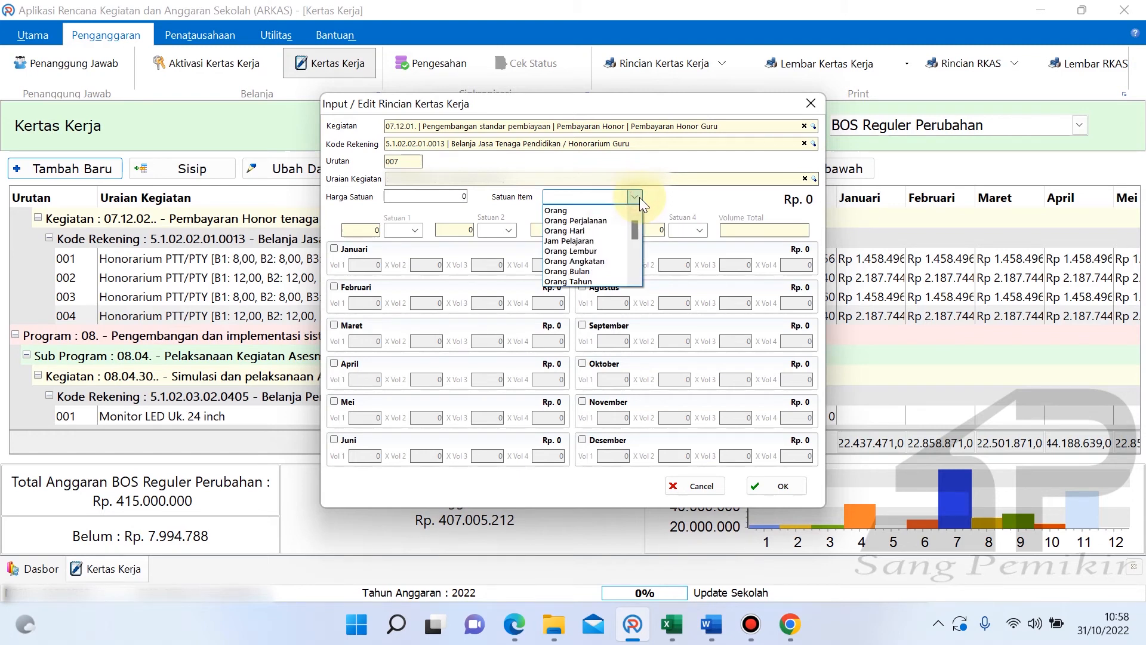
pyautogui.write('Bulan')
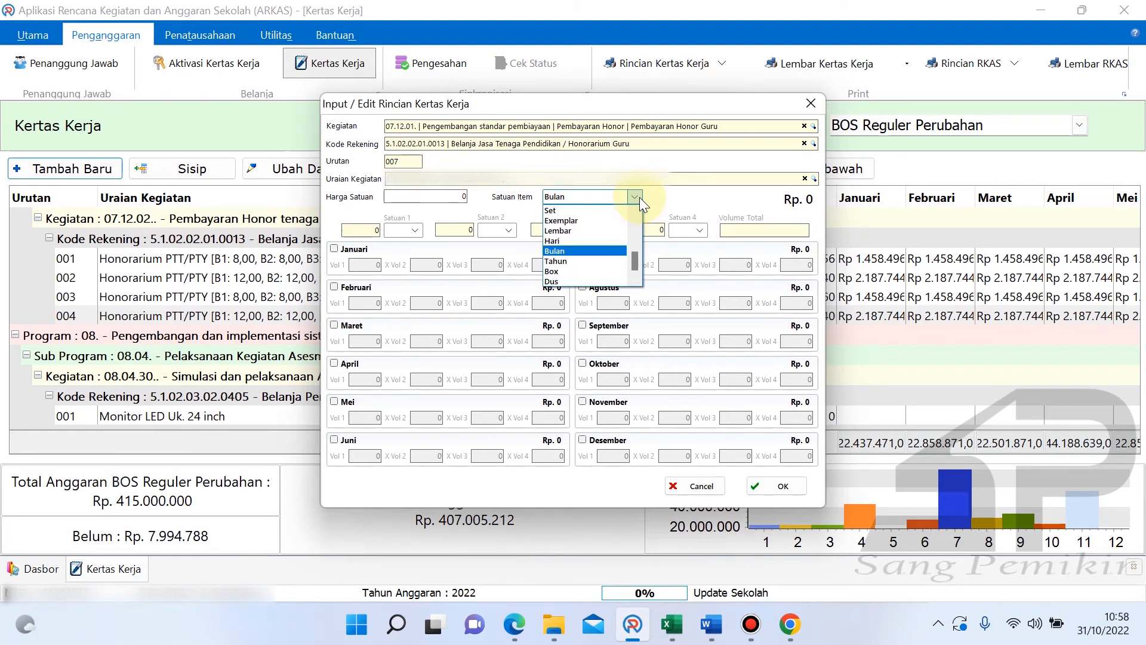
pyautogui.click(587, 251)
pyautogui.click(462, 192)
pyautogui.write('15000000')
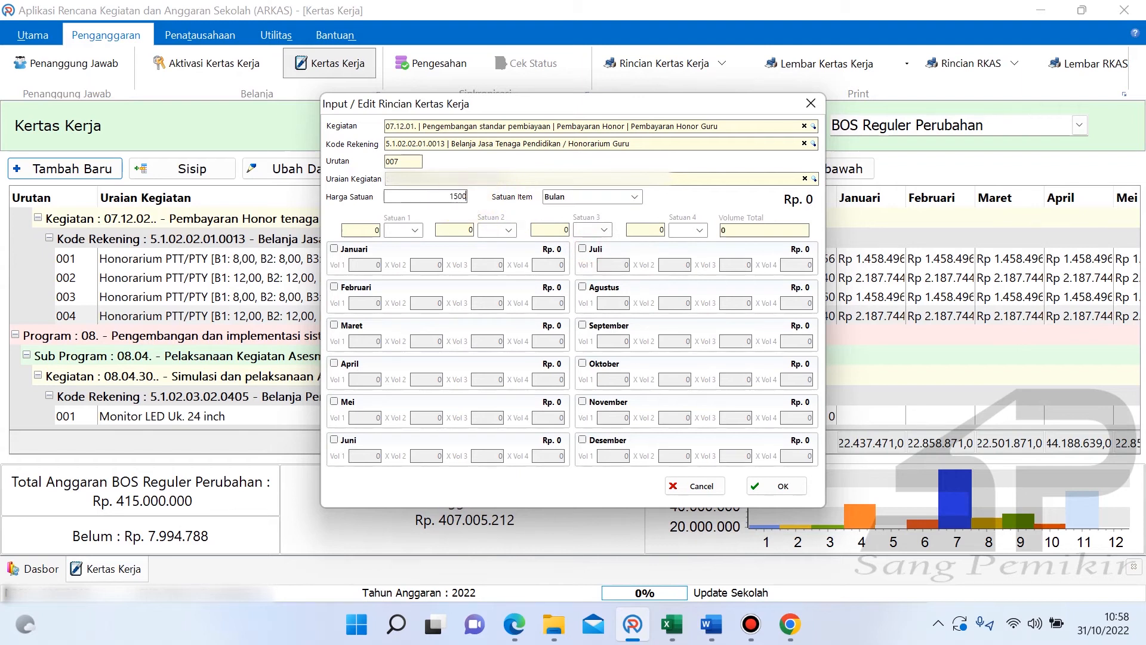
# - Enable September through December in the new entry and set Vol 1 to 1 for each of these months
pyautogui.click(604, 327)
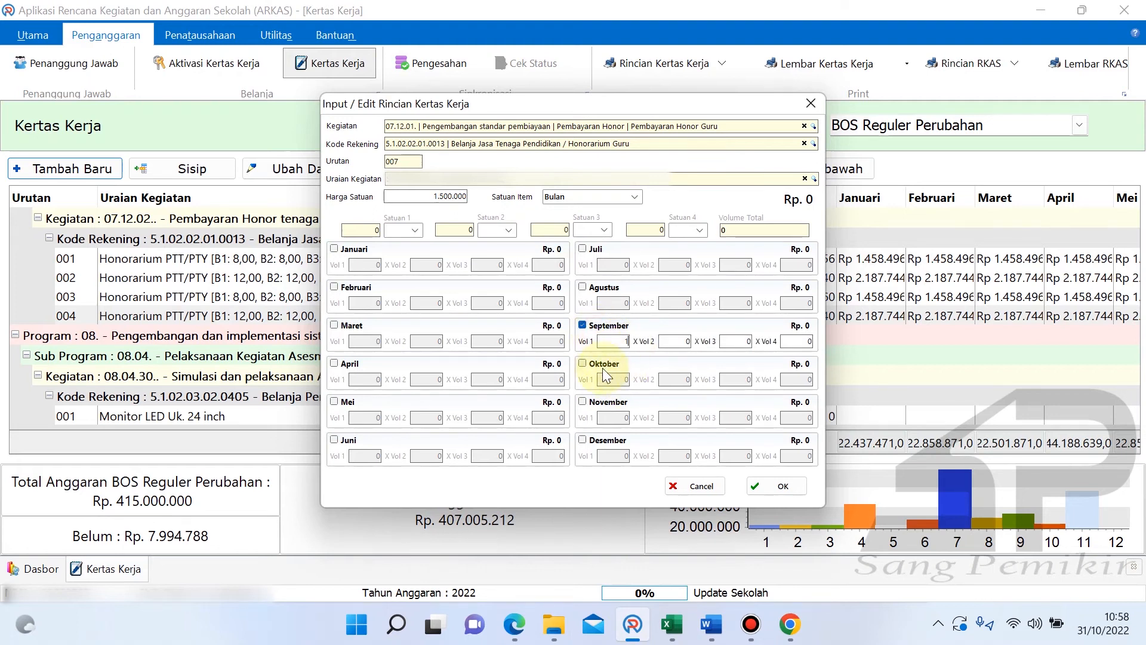
pyautogui.click(605, 363)
pyautogui.click(596, 402)
pyautogui.click(589, 440)
pyautogui.click(617, 379)
pyautogui.write('1')
pyautogui.click(621, 417)
pyautogui.write('1')
pyautogui.click(621, 457)
pyautogui.write('1')
pyautogui.click(675, 457)
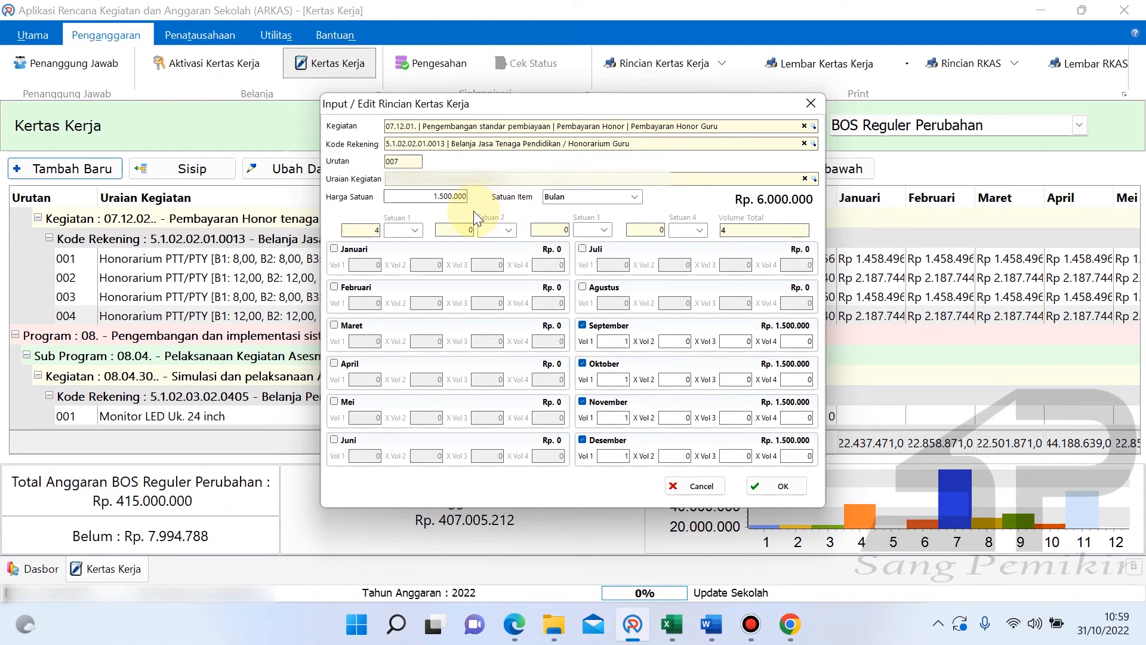
# - Reselect account code 5.1.02.02.01.0013 Belanja Jasa Tenaga Pendidikan / Honorarium Guru for the teacher honorarium entry
pyautogui.click(813, 144)
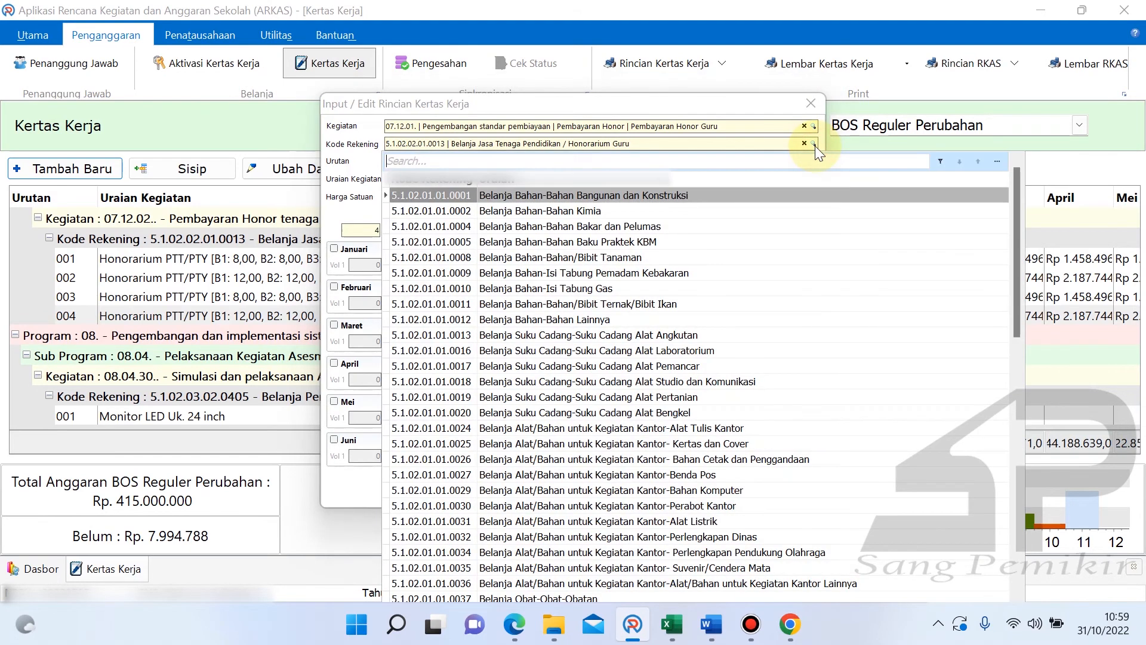
pyautogui.write('honor')
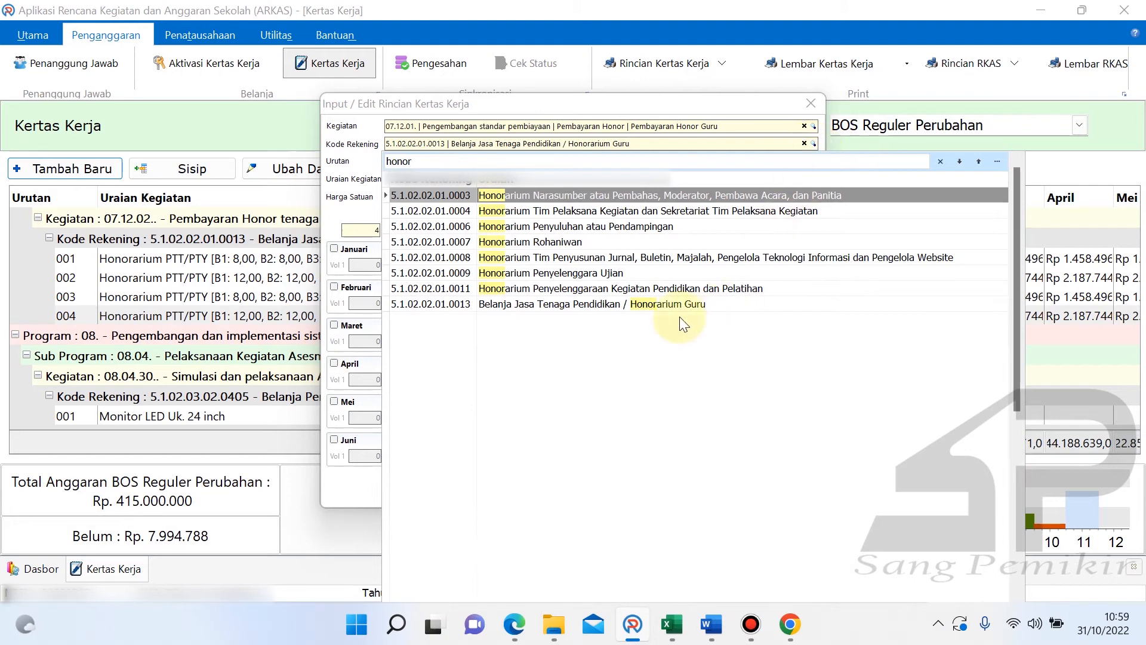
pyautogui.click(585, 306)
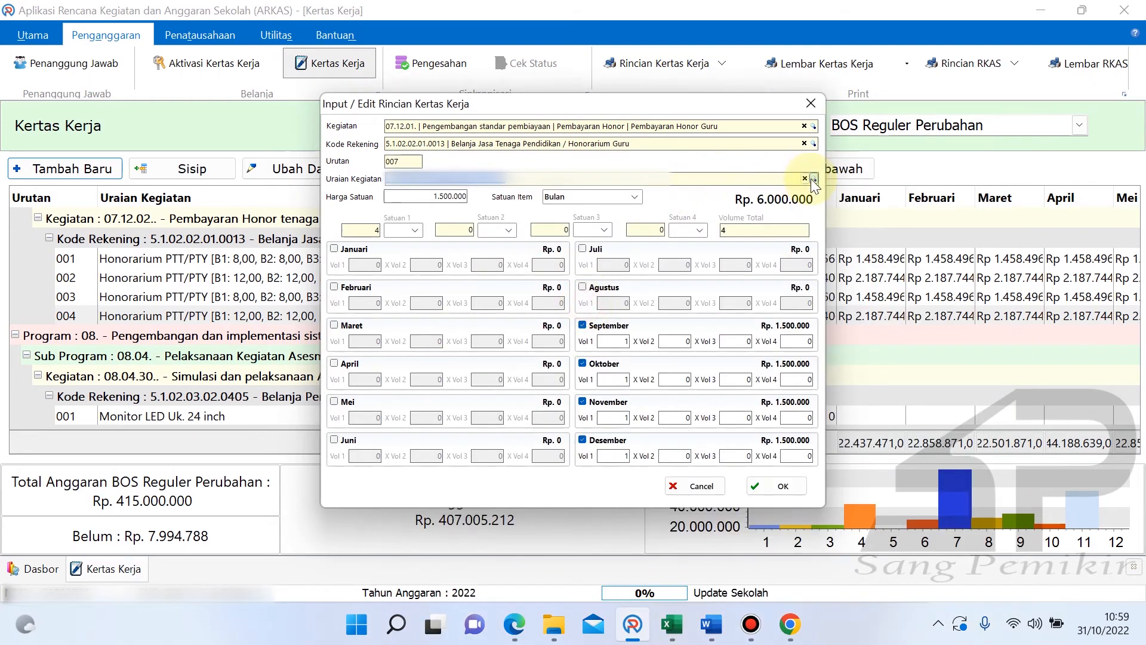
# - Change the entry's activity to 07.12.02 Pembayaran Honor tenaga administrasi and pick account code 5.1.02.02.01.0013 again
pyautogui.click(813, 126)
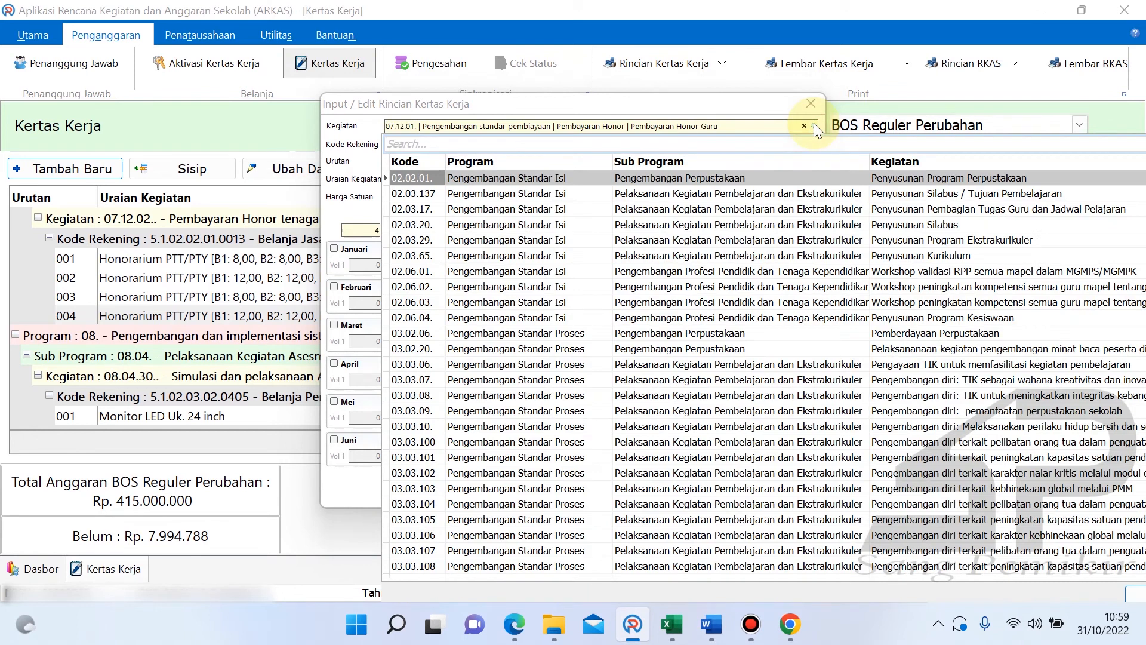
pyautogui.write('honor')
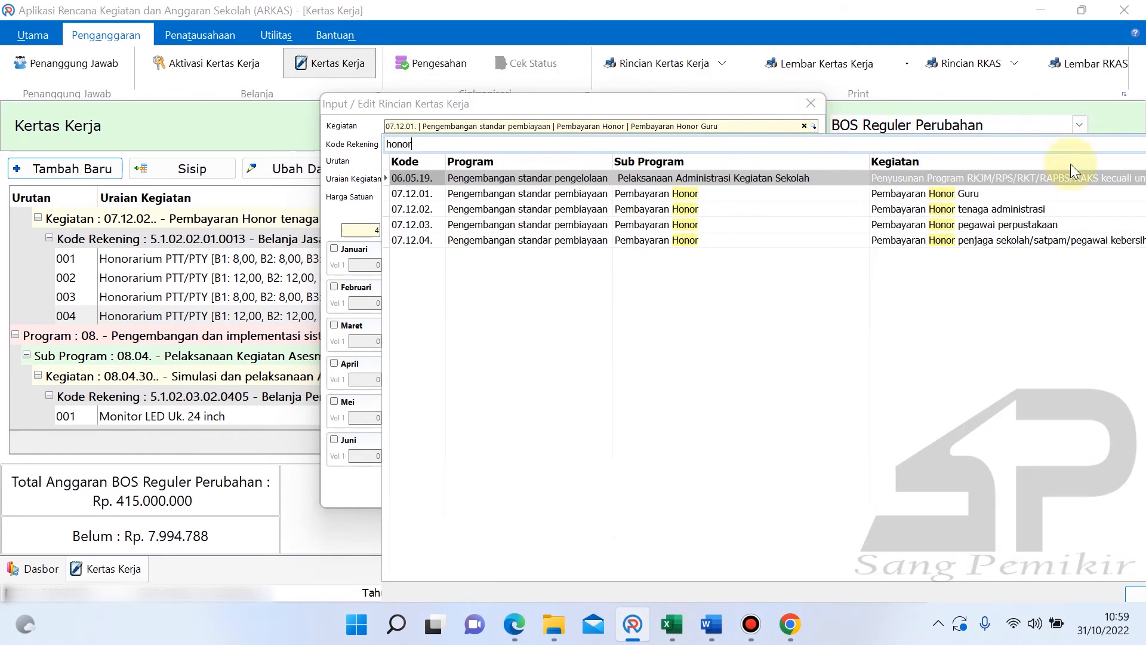
pyautogui.click(1031, 209)
pyautogui.click(814, 143)
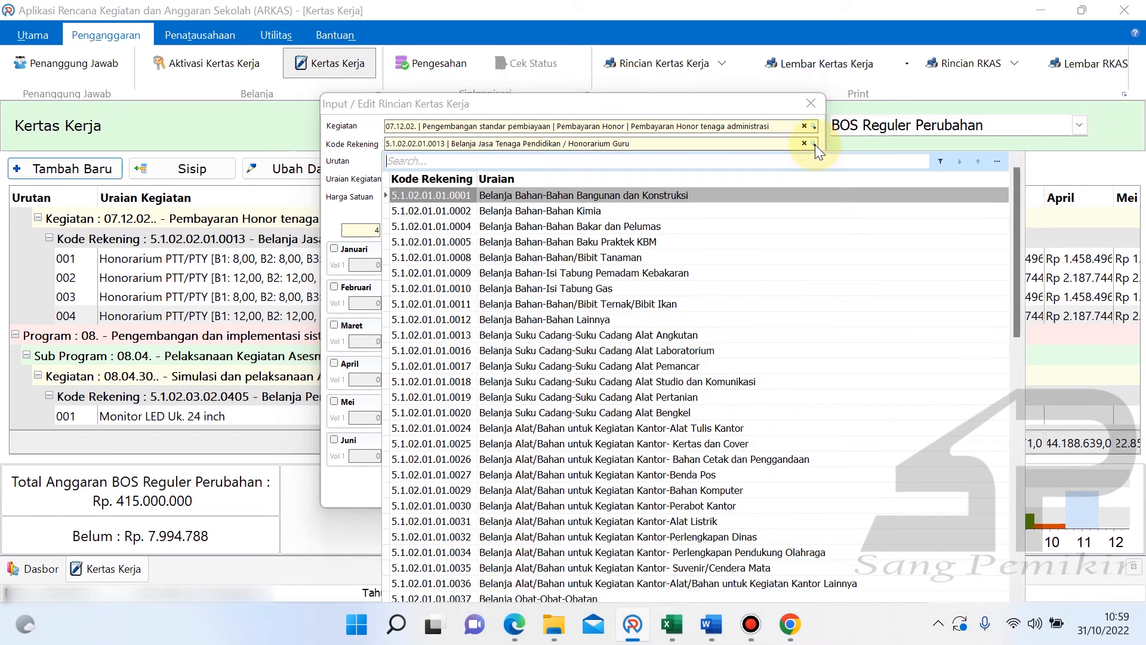
pyautogui.write('honor')
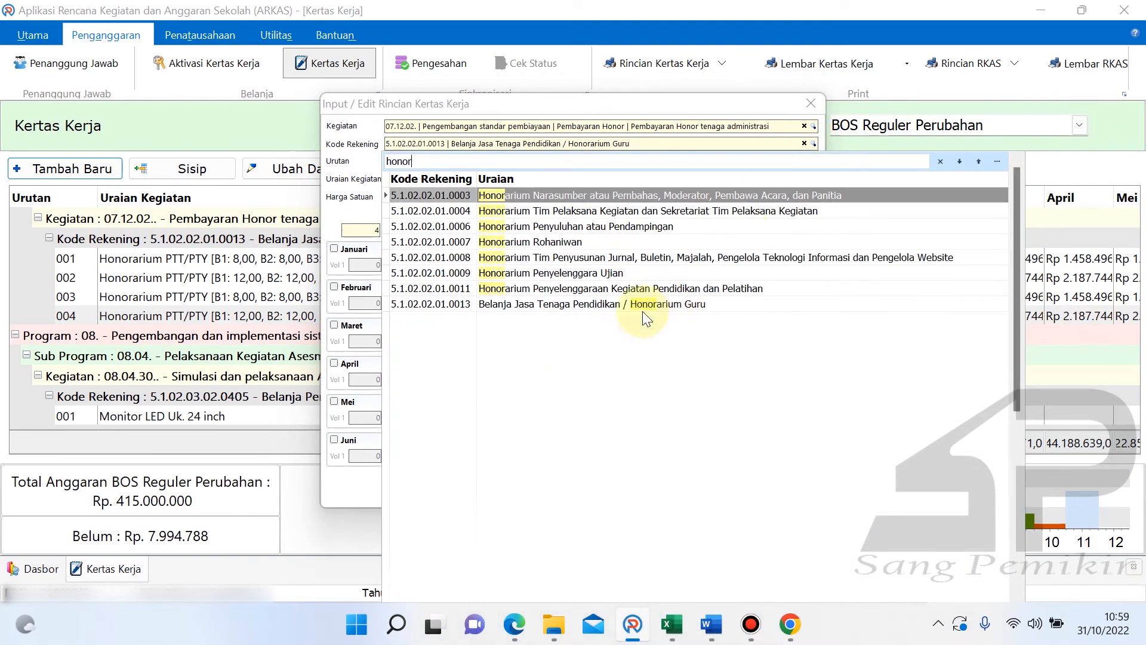
pyautogui.click(674, 305)
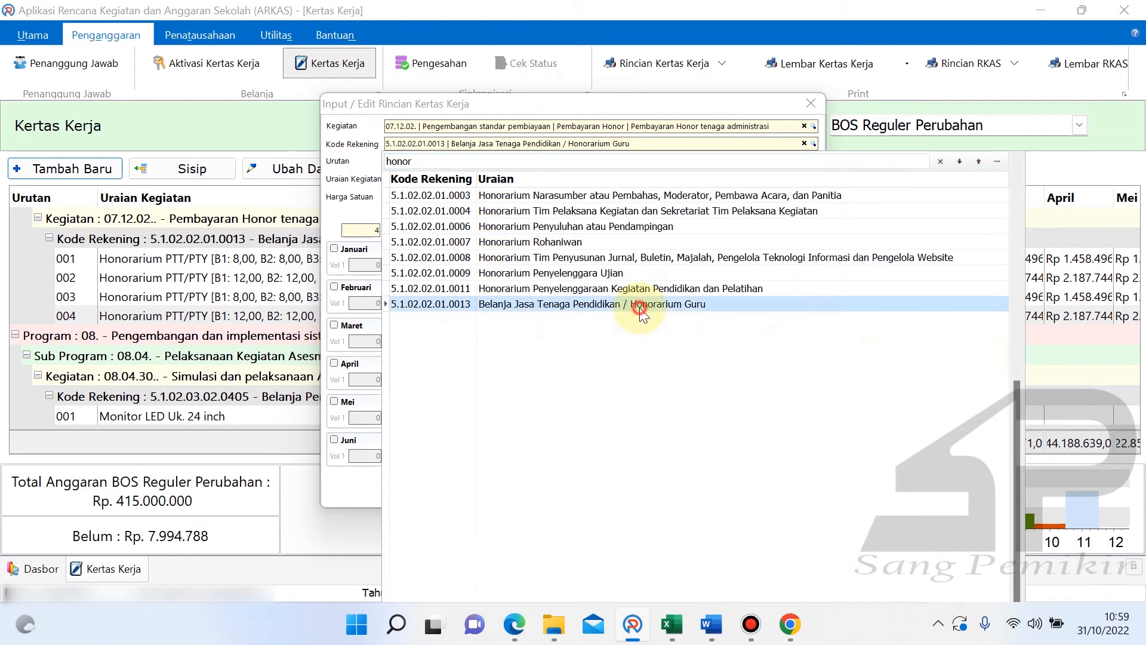
# - Examine the units and price limits of Honorarium PTT/PTY and Honorarium GTT/GTY among the available item descriptions
pyautogui.click(814, 178)
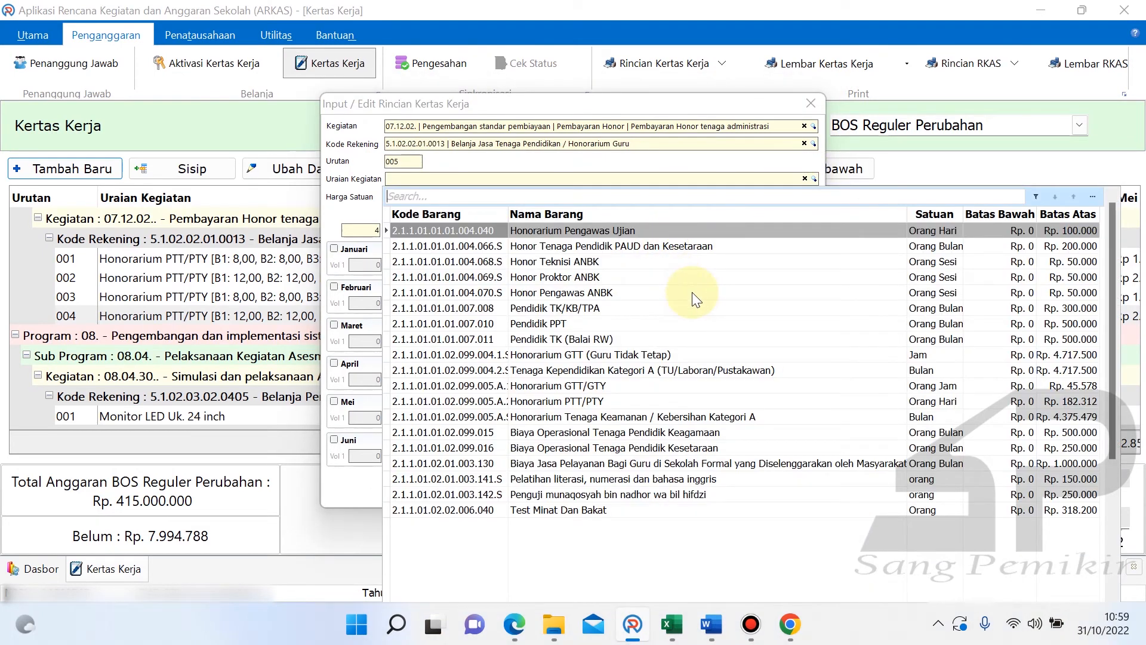
pyautogui.click(618, 401)
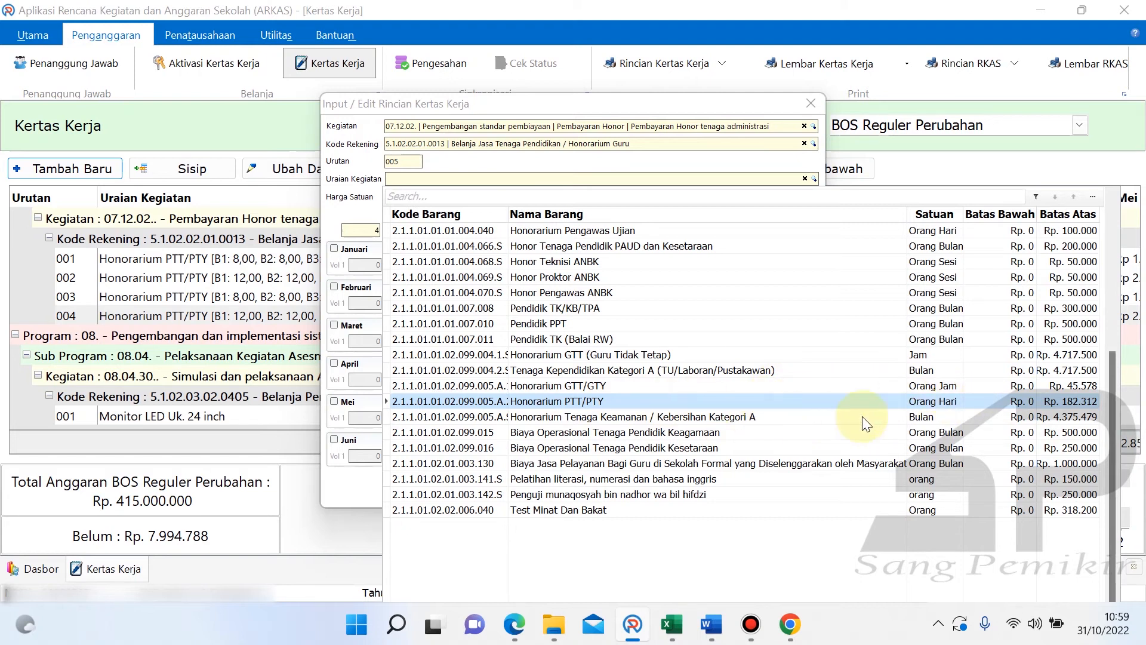
pyautogui.click(881, 383)
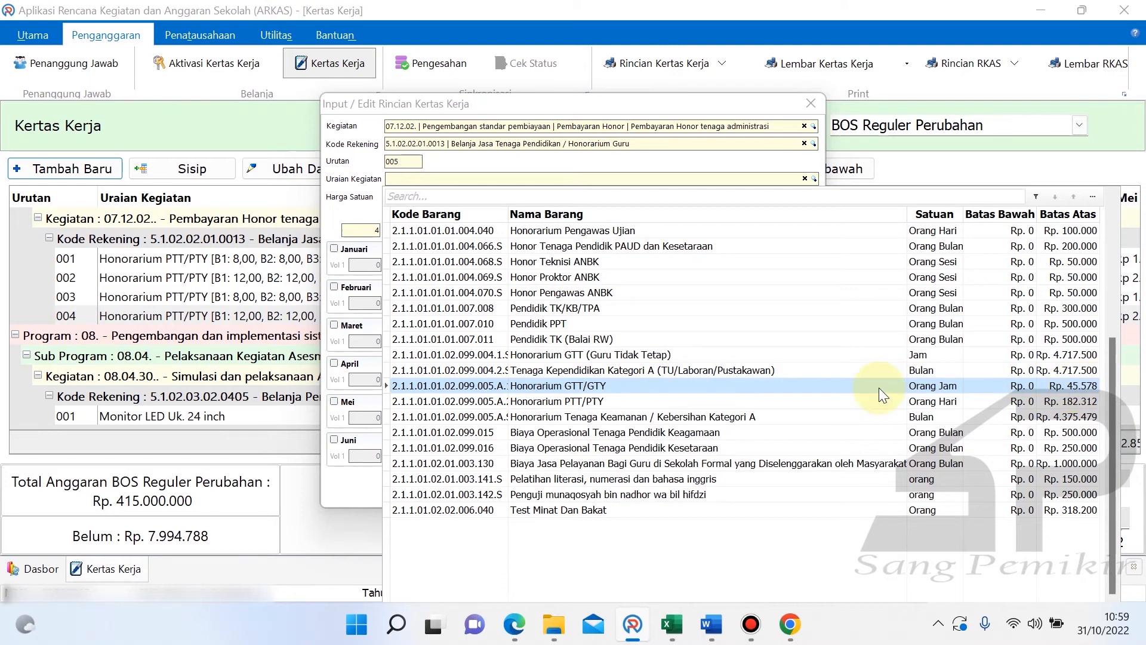
pyautogui.click(1070, 397)
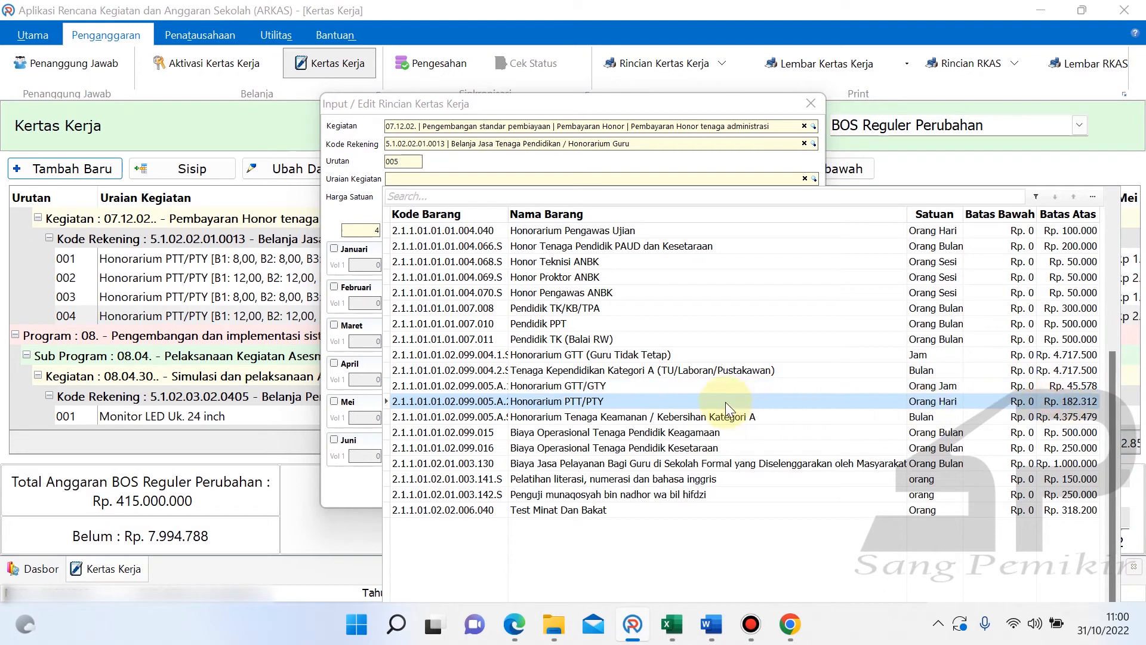
pyautogui.click(955, 403)
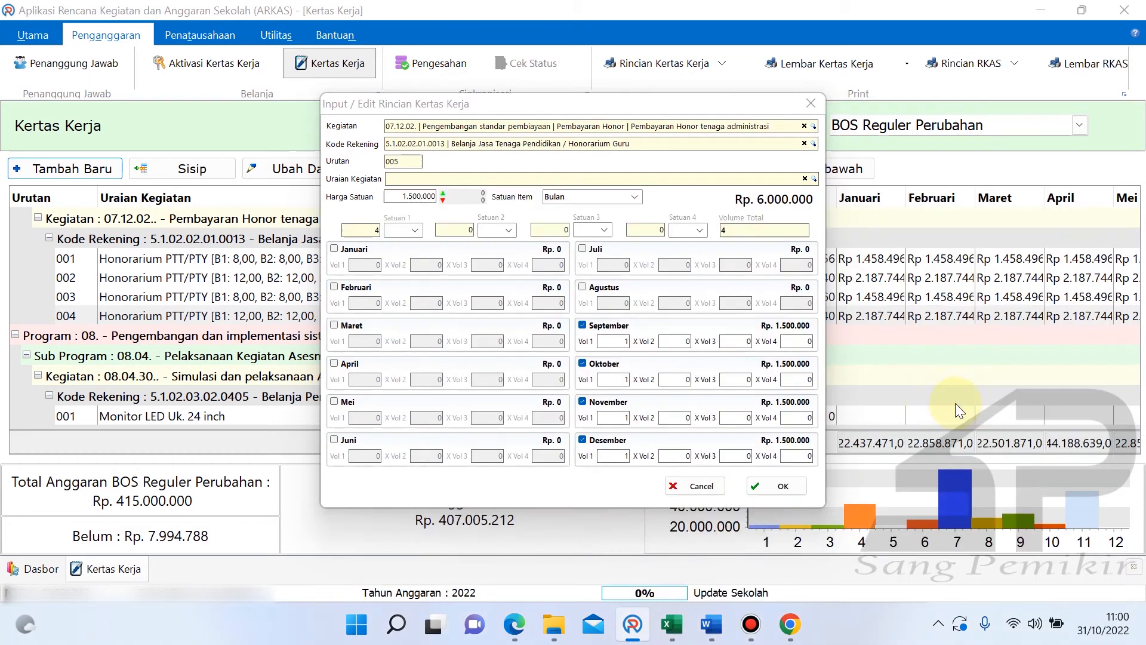
# - Search the activities for ekstrakurikuler and change the entry's activity to 03.03.46 Pelaksanaan Ekstrakurikuler Olahraga
pyautogui.click(813, 127)
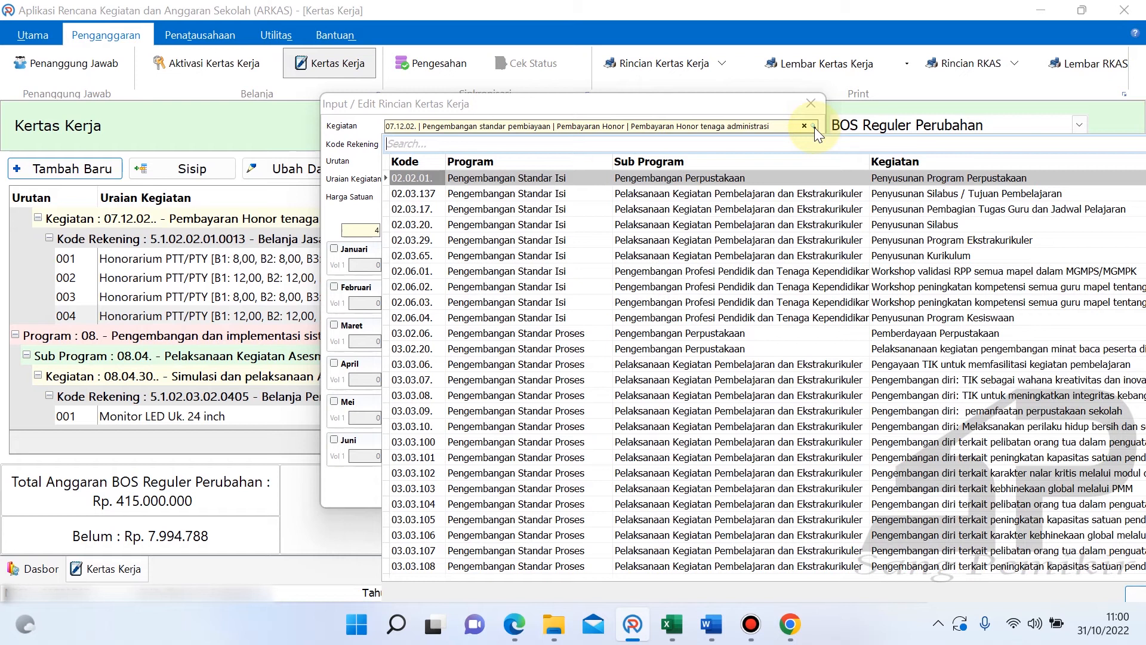
pyautogui.write('ekstra')
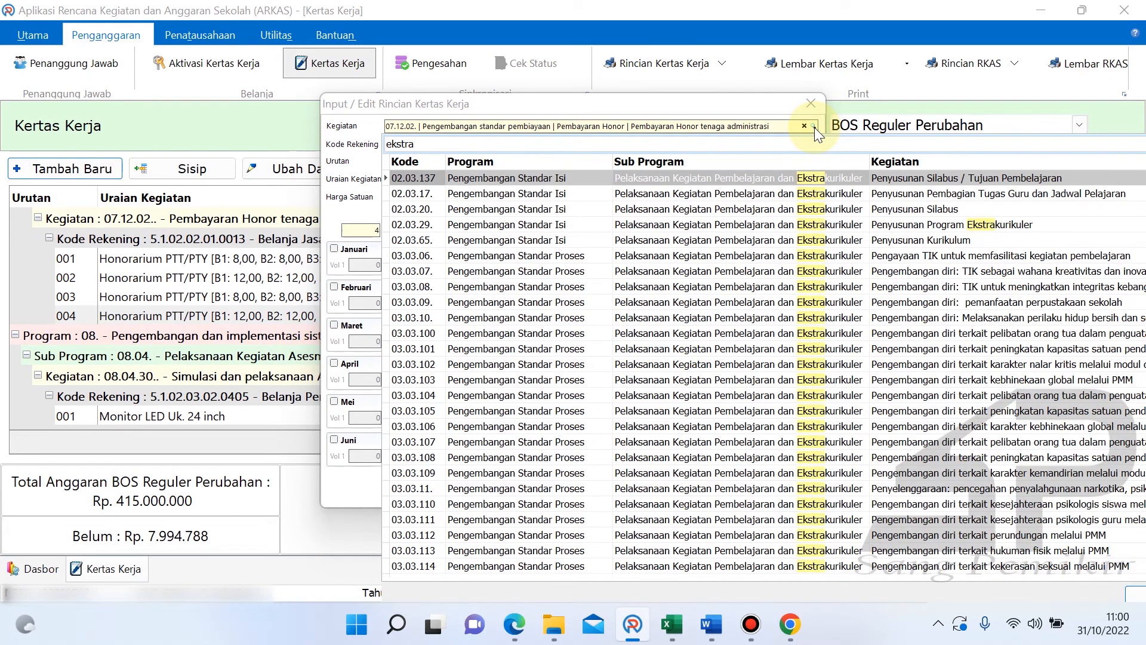
pyautogui.write('kurikuler')
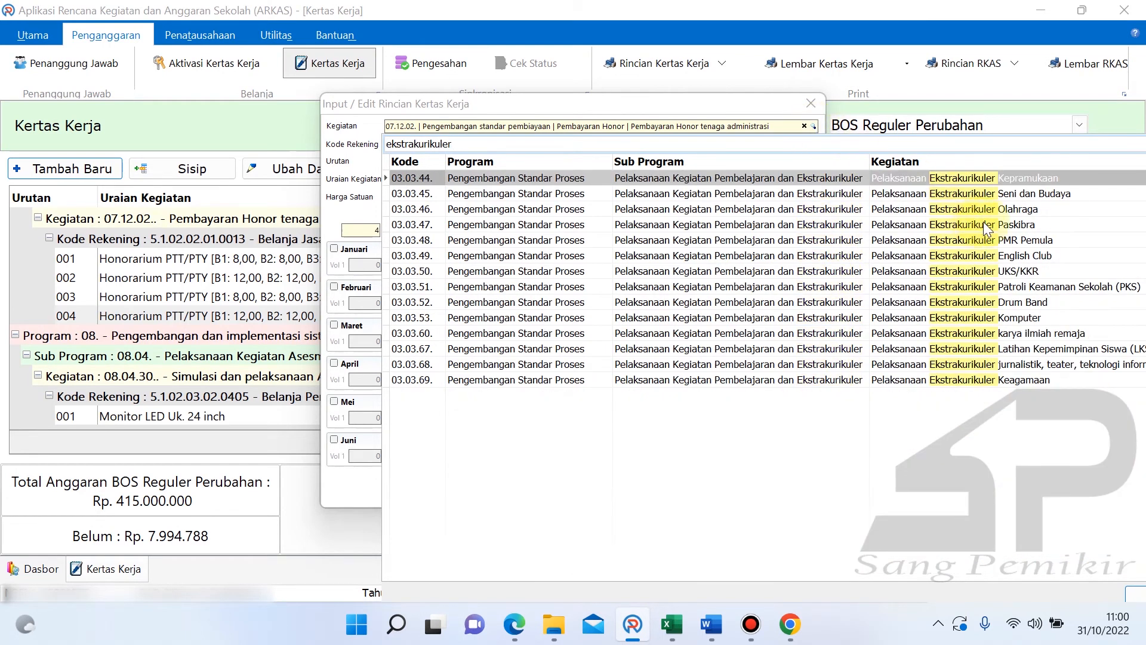
pyautogui.click(1014, 209)
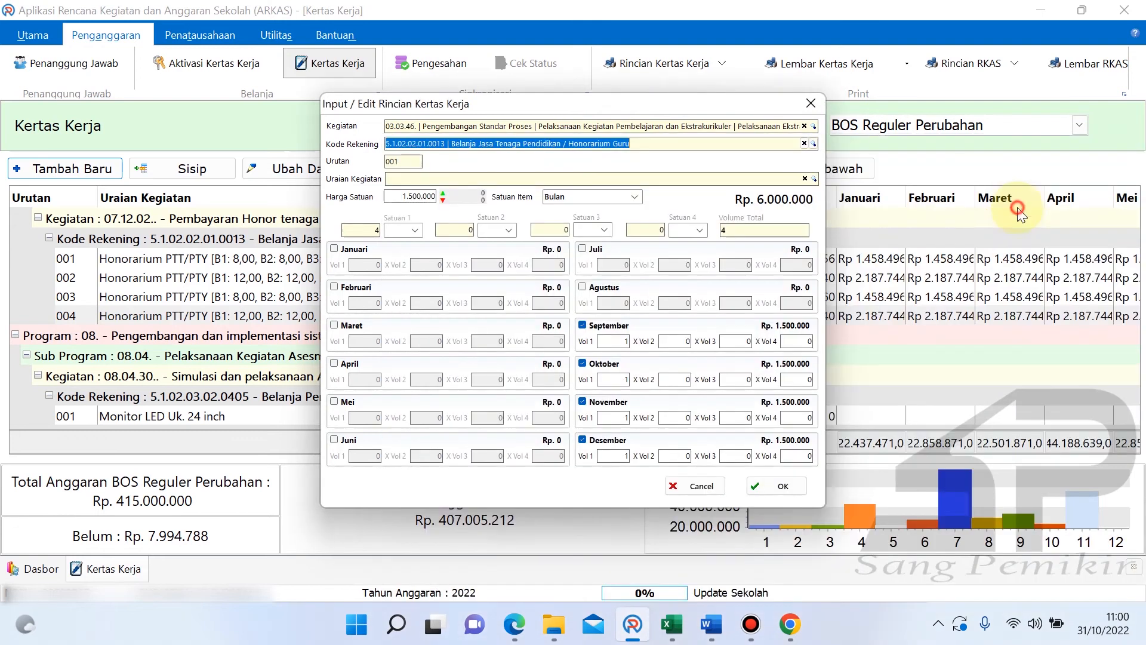
# - Reselect account code 5.1.02.02.01.0013 Belanja Jasa Tenaga Pendidikan / Honorarium Guru for the sports activity and check its available item descriptions
pyautogui.click(815, 148)
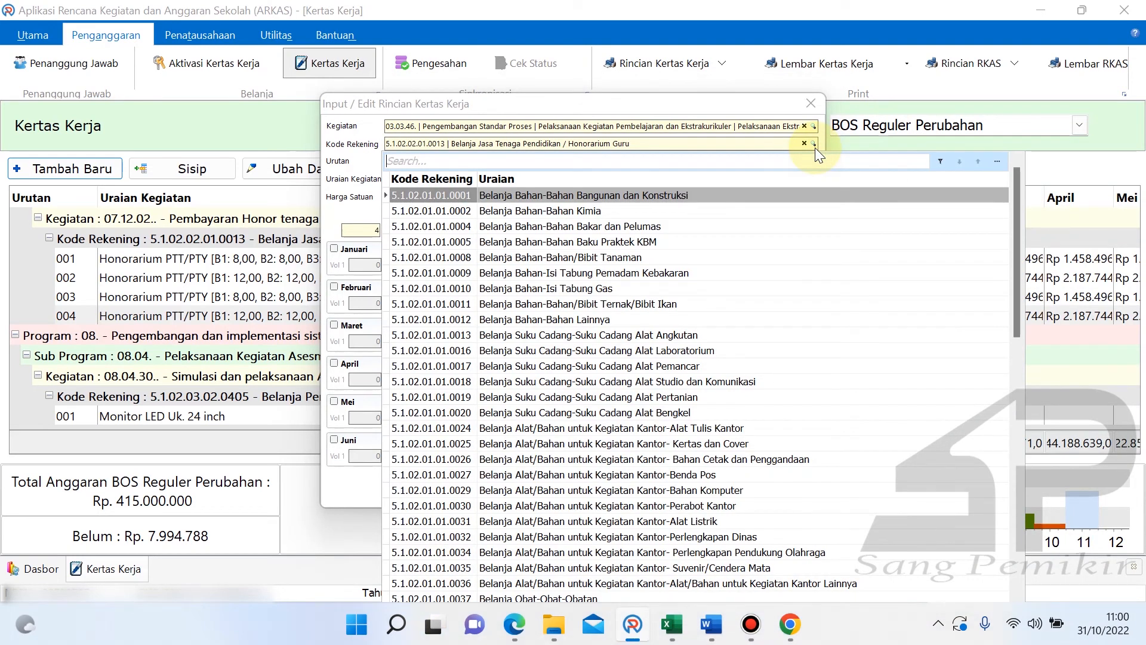
pyautogui.write('honor')
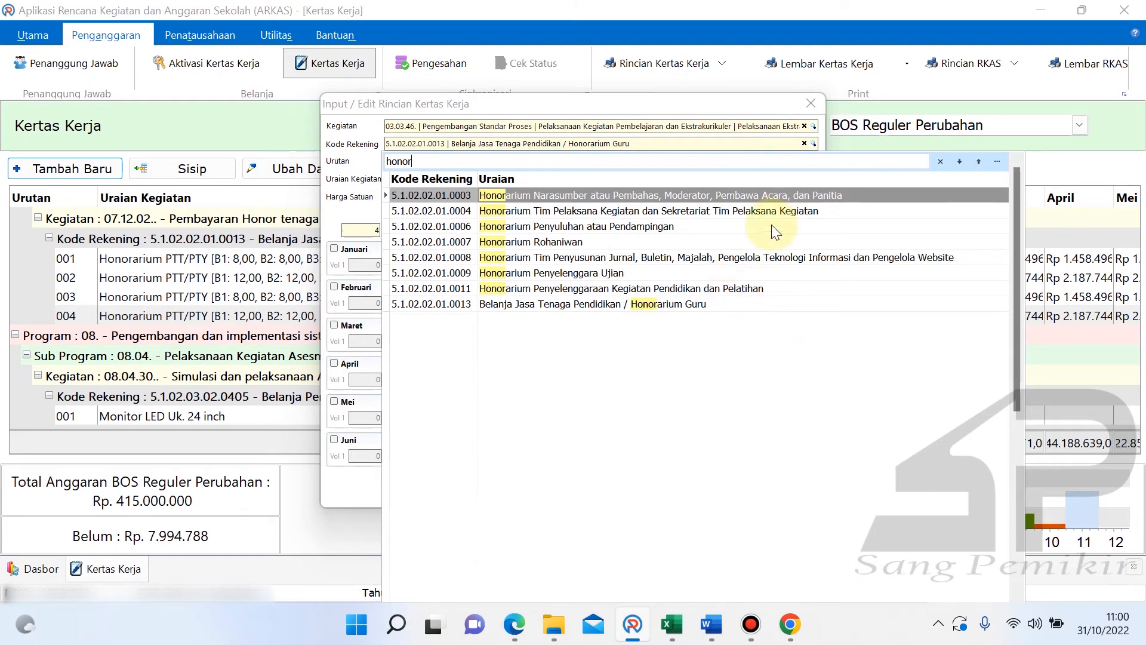
pyautogui.click(708, 304)
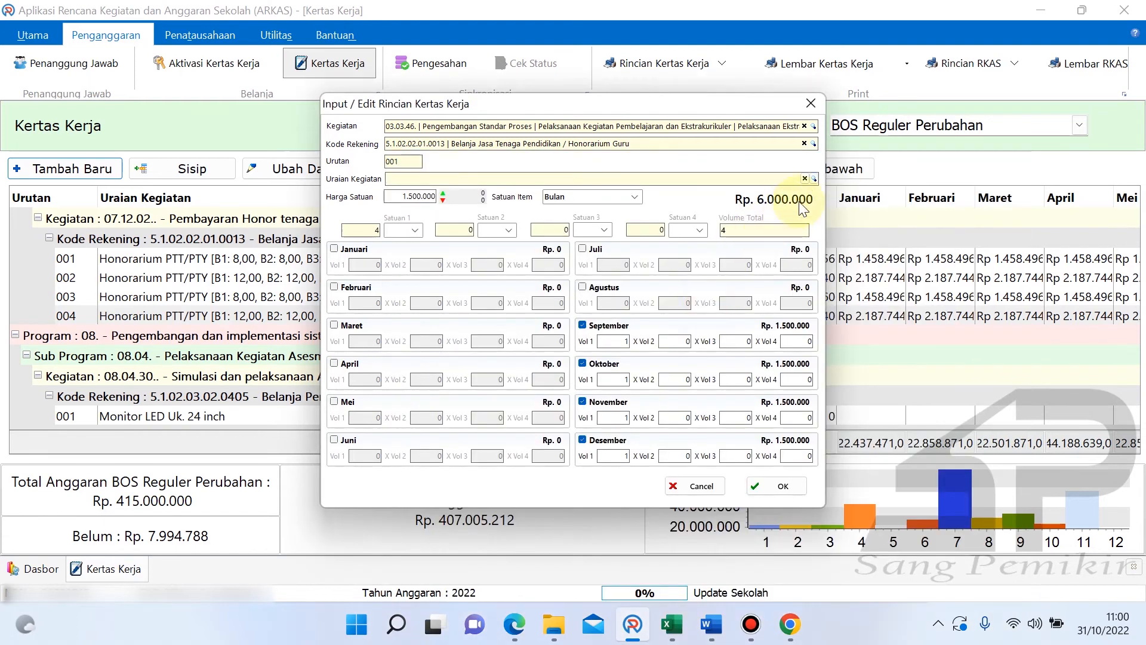
pyautogui.click(813, 178)
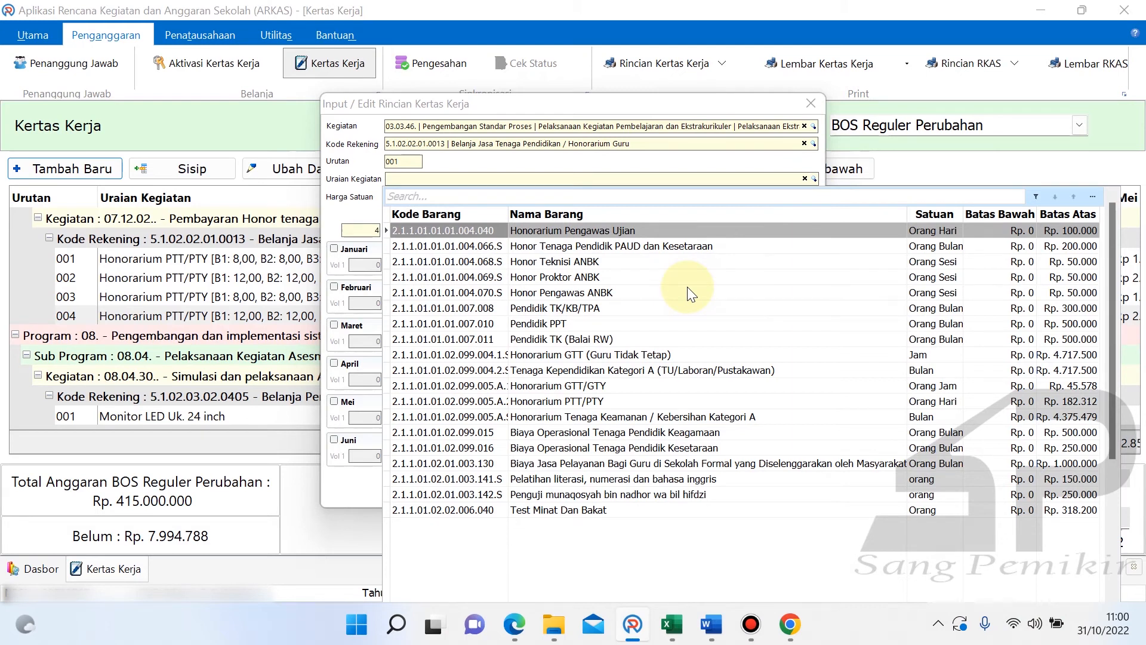
pyautogui.click(689, 354)
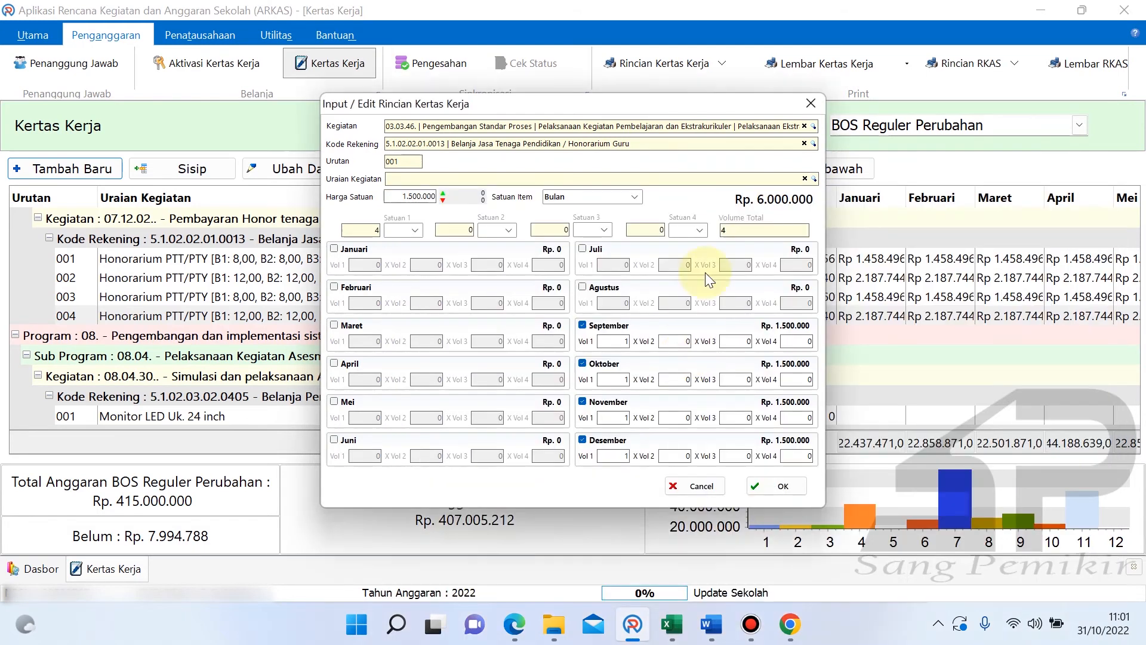
# - Change the account code to 5.1.02.02.01.0029 Belanja Jasa Tenaga Ahli and choose Jasa Pelatih Ekskul as the item description
pyautogui.click(814, 143)
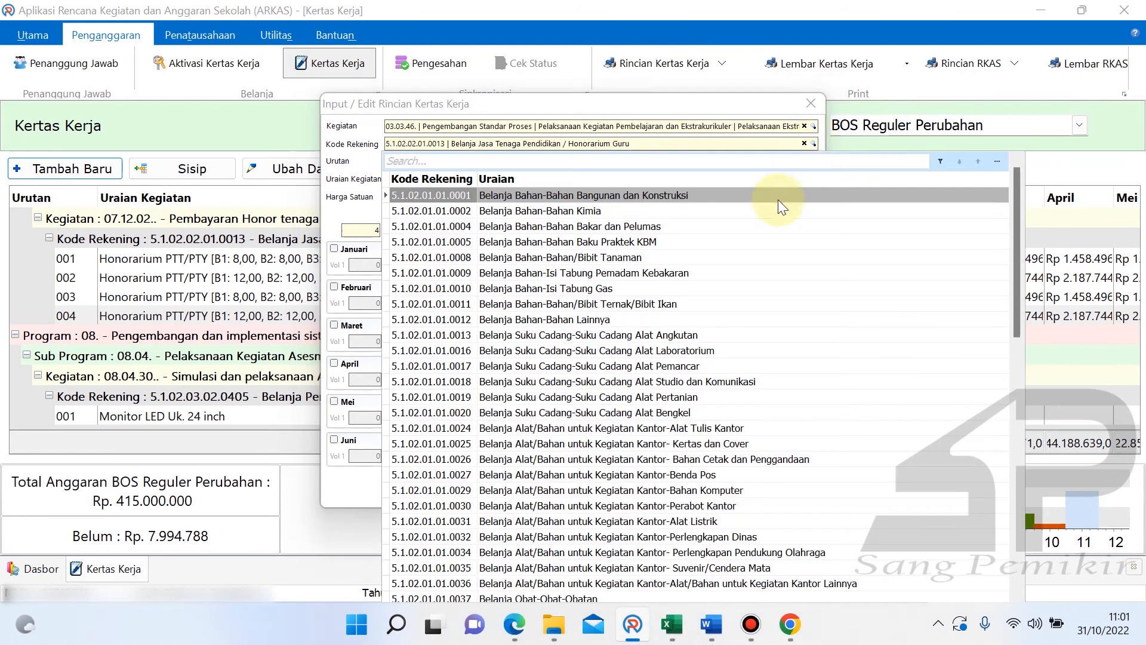
pyautogui.write('jasa')
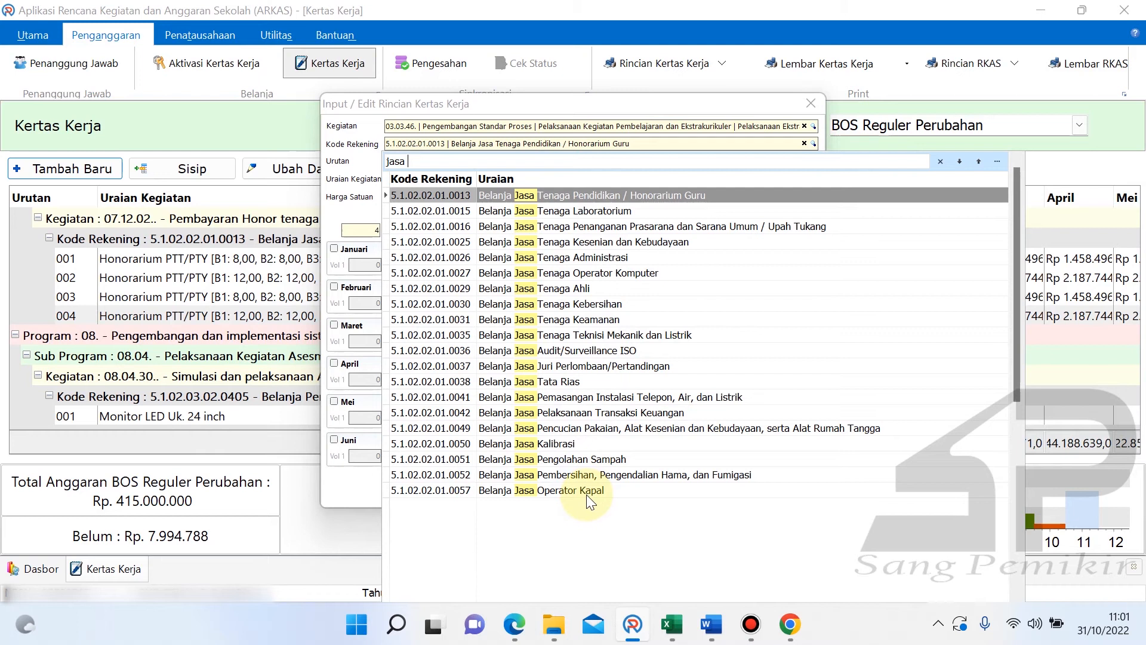
pyautogui.click(619, 292)
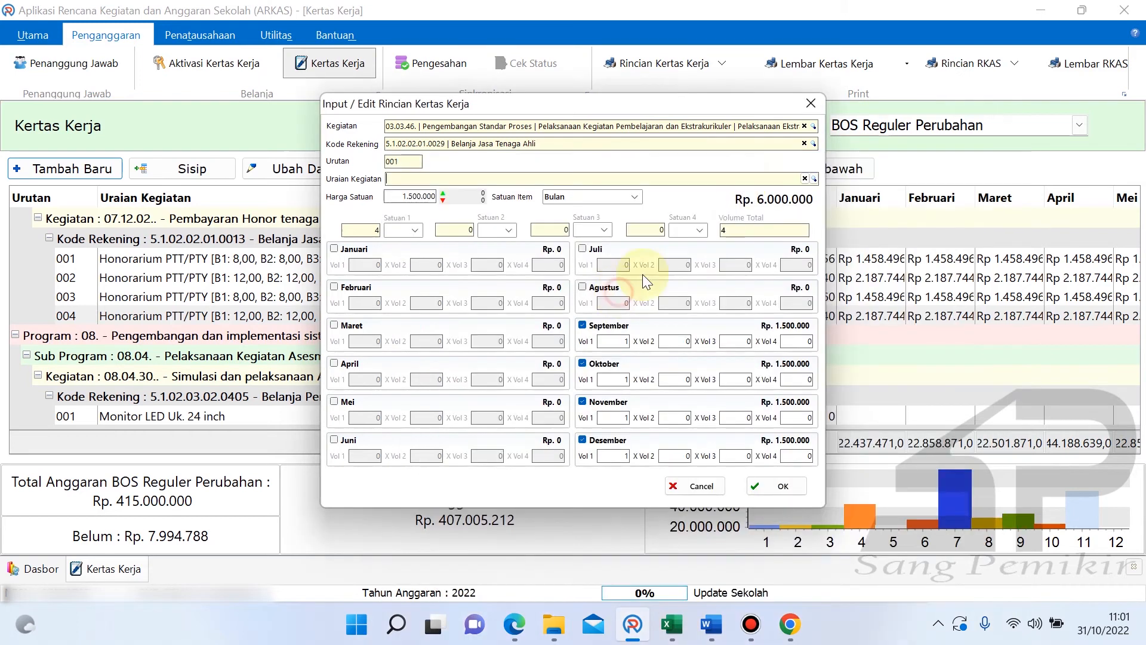
pyautogui.click(815, 180)
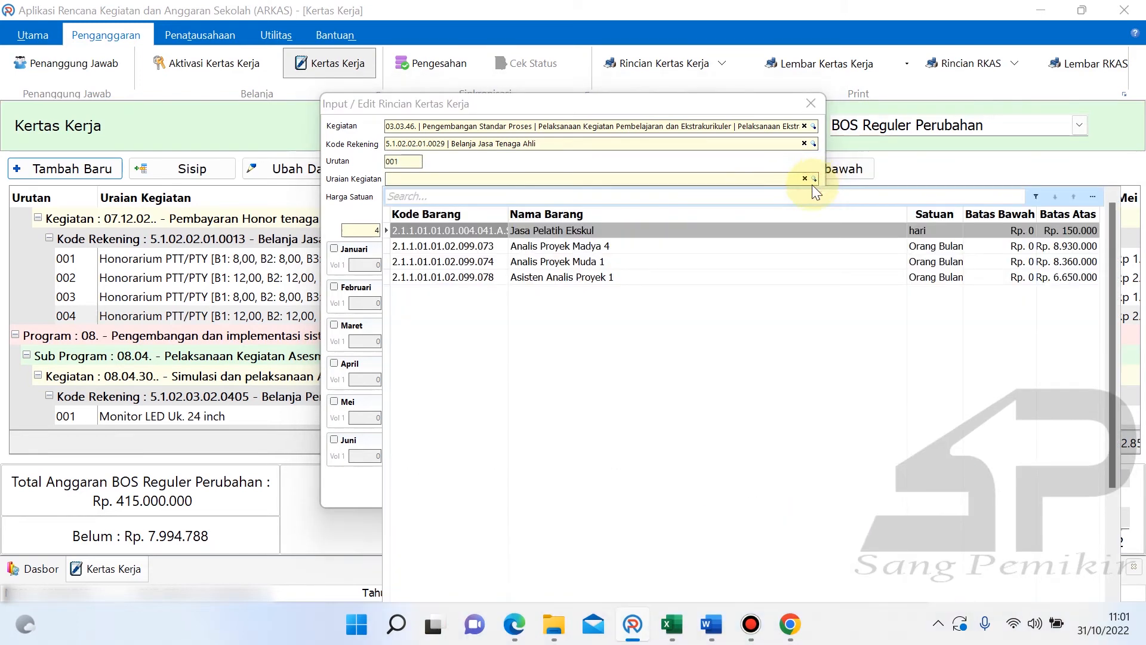
pyautogui.click(680, 234)
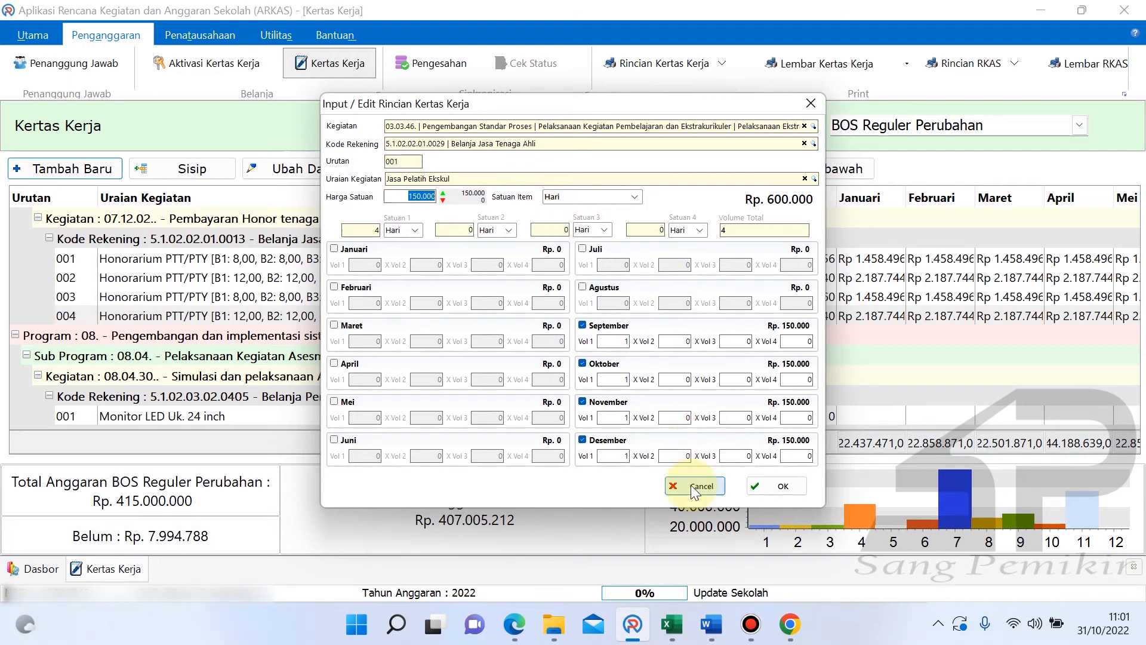
# - Change the entry's activity to 06.07.13 Pembayaran Retribusi keamanan dan sampah
pyautogui.click(815, 130)
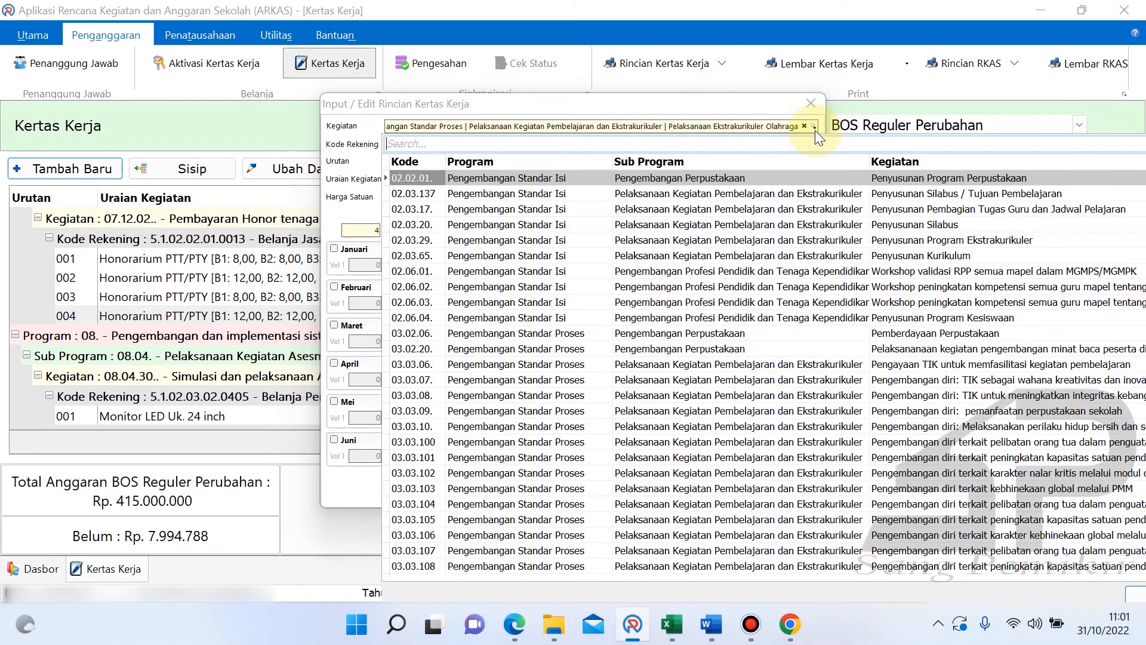
pyautogui.write('keaman')
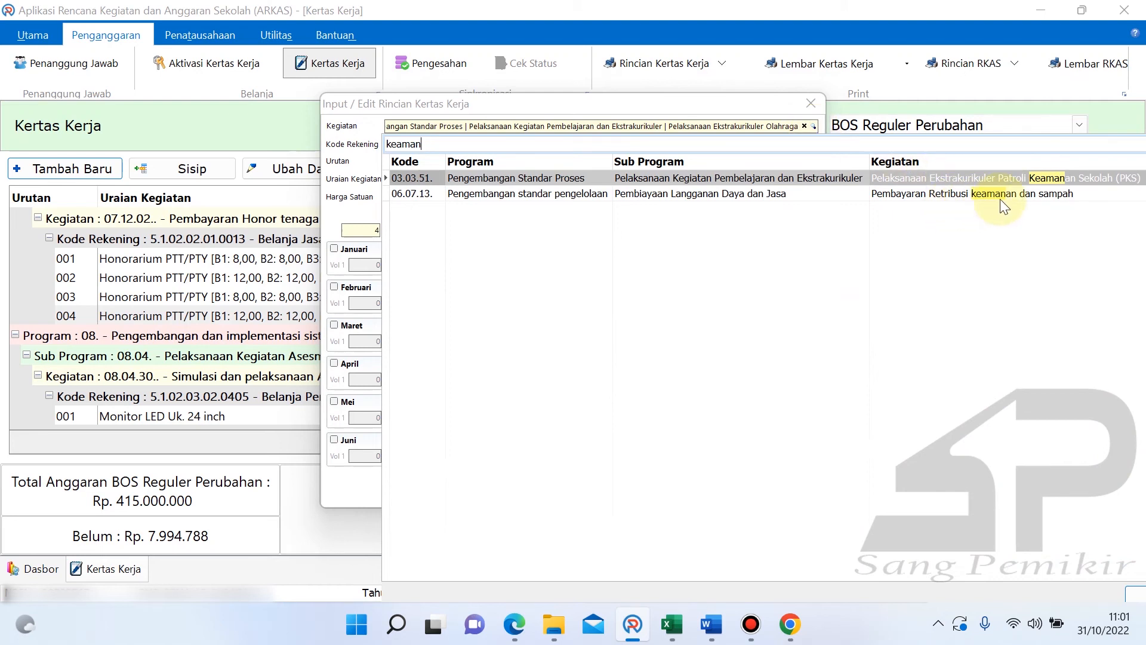
pyautogui.click(1015, 195)
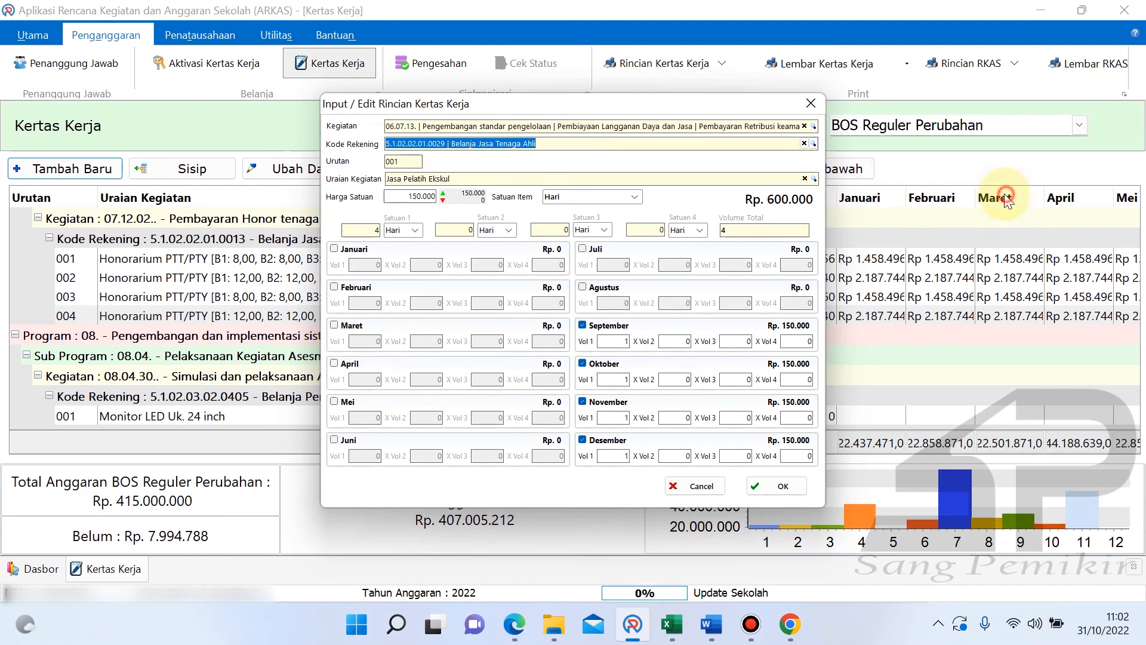
# - Search the account codes for jasa and assign 5.1.02.02.01.0030 Belanja Jasa Tenaga Kebersihan to the entry
pyautogui.click(814, 144)
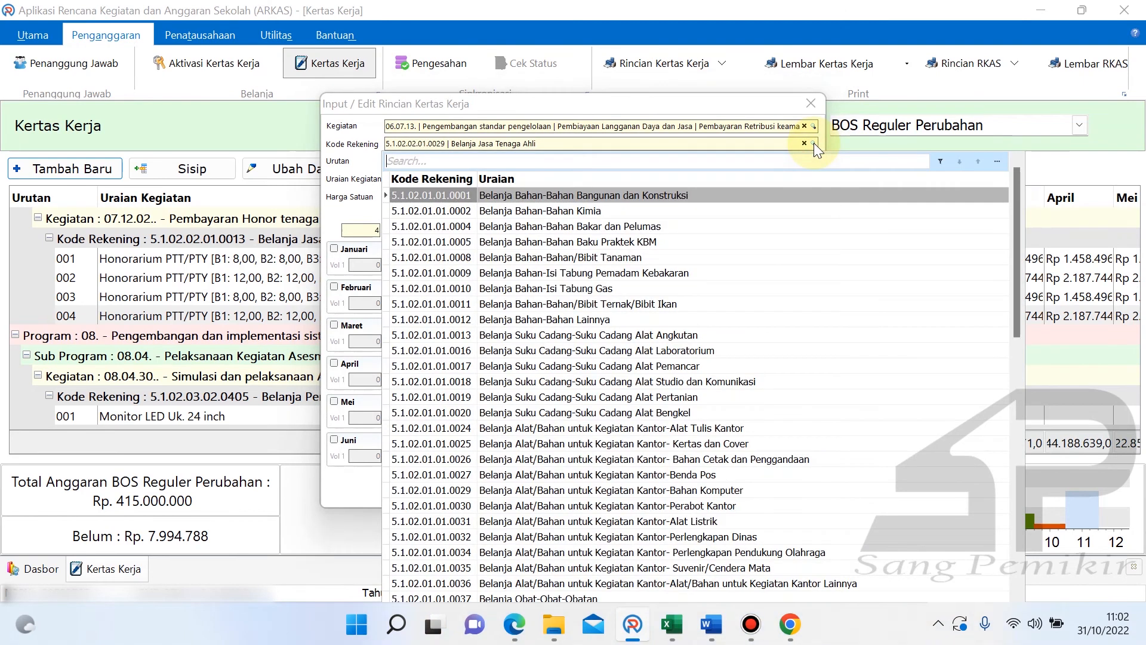
pyautogui.write('jasab')
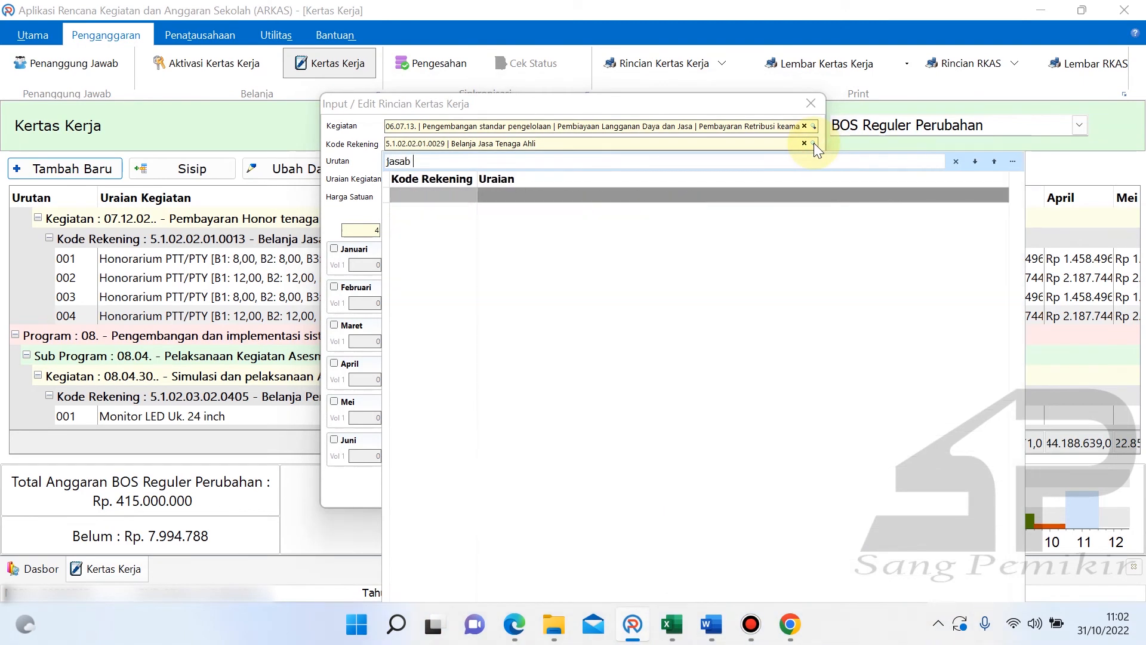
pyautogui.press('BackSpace')
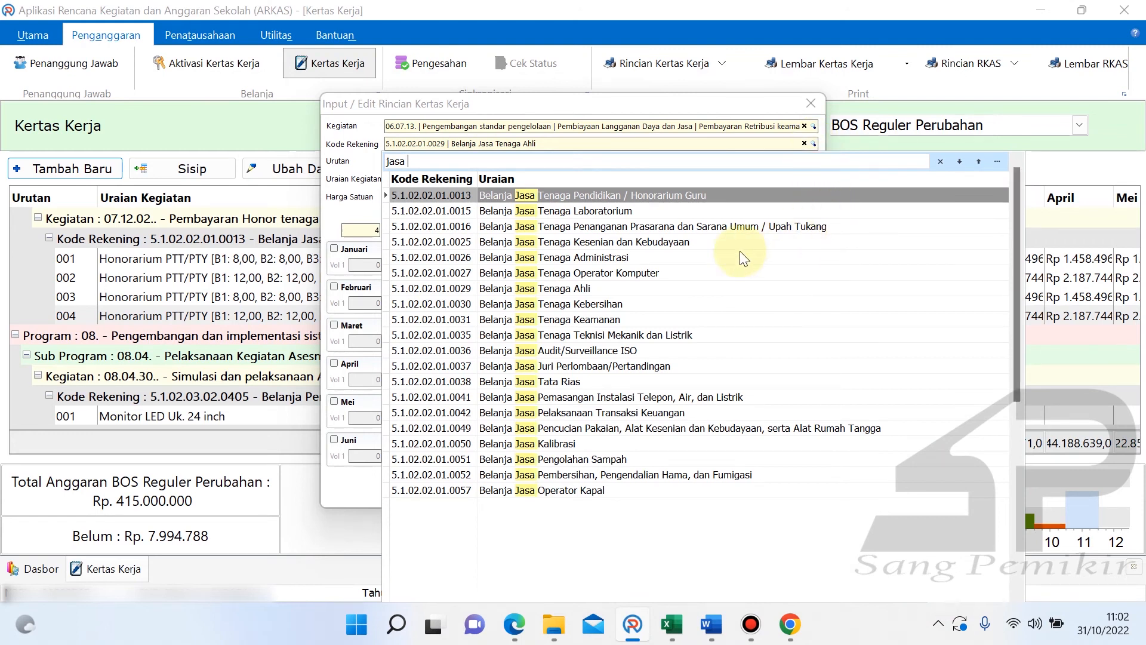
pyautogui.click(643, 303)
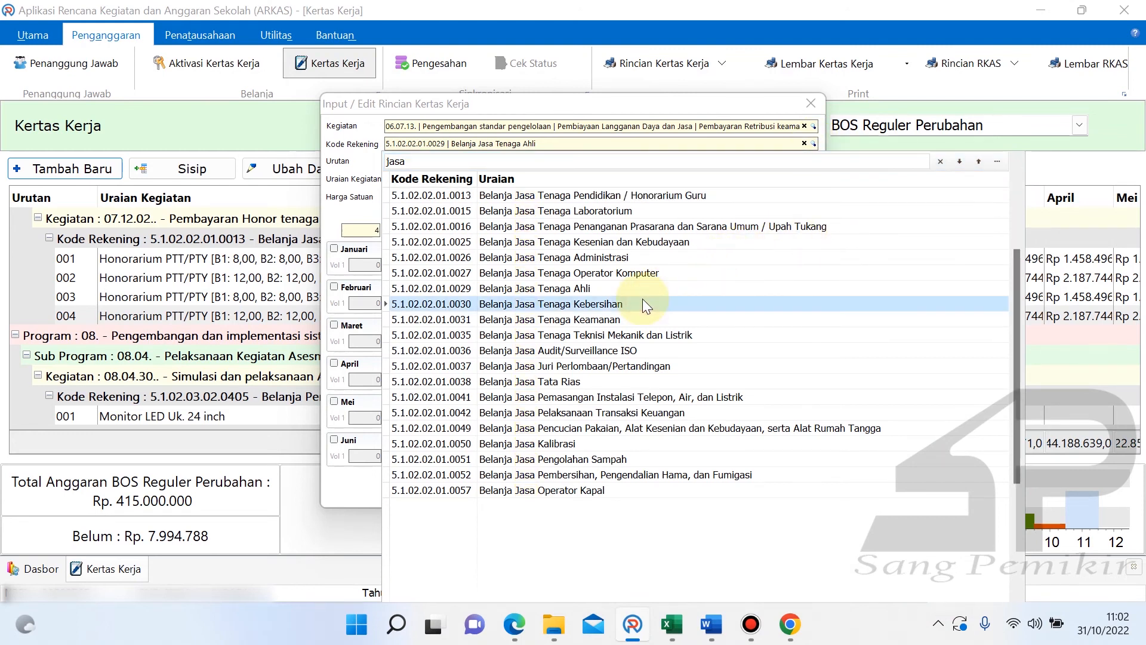
pyautogui.click(633, 317)
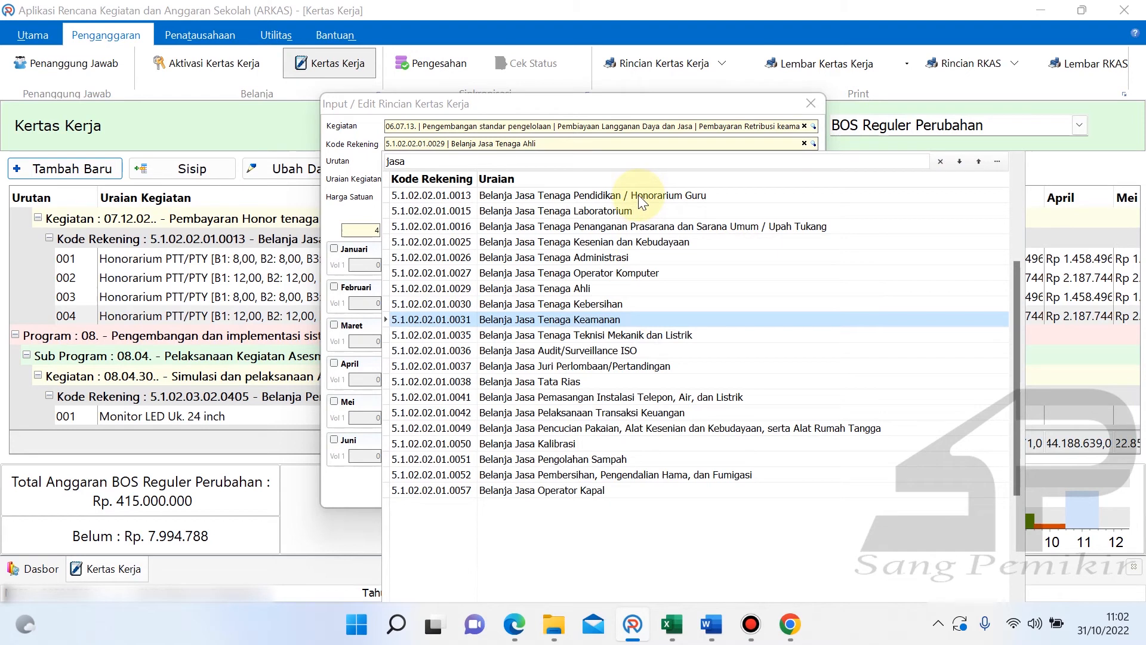
pyautogui.doubleClick(622, 304)
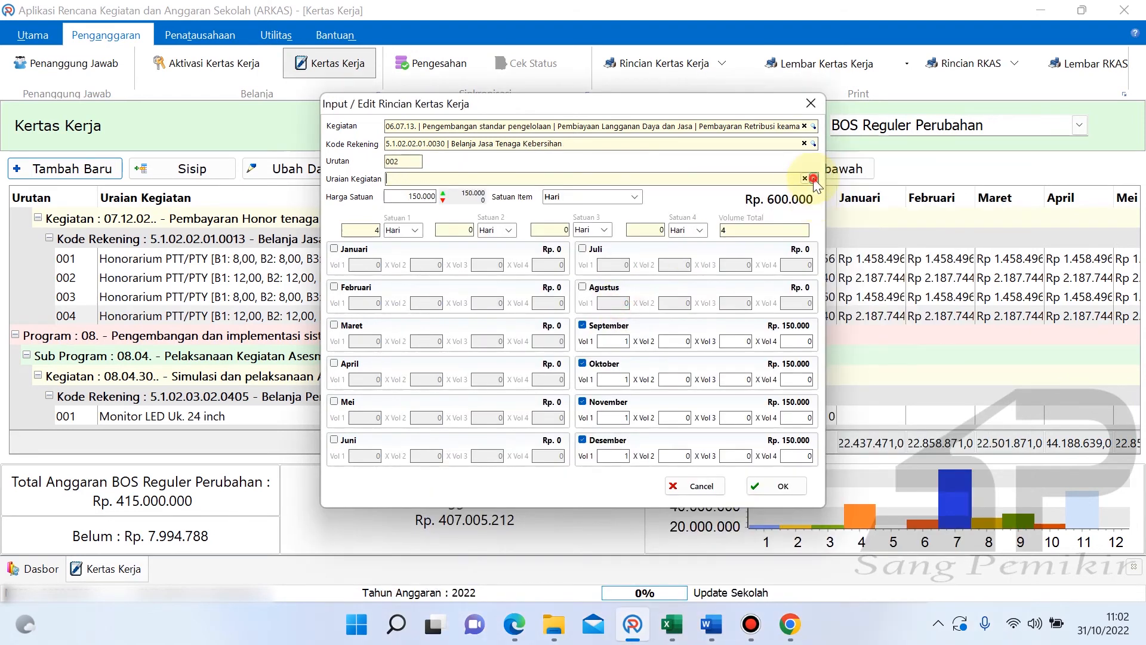
# - Choose Upah Pengambilan Sampah as the item description, then close the entry without saving it
pyautogui.click(813, 179)
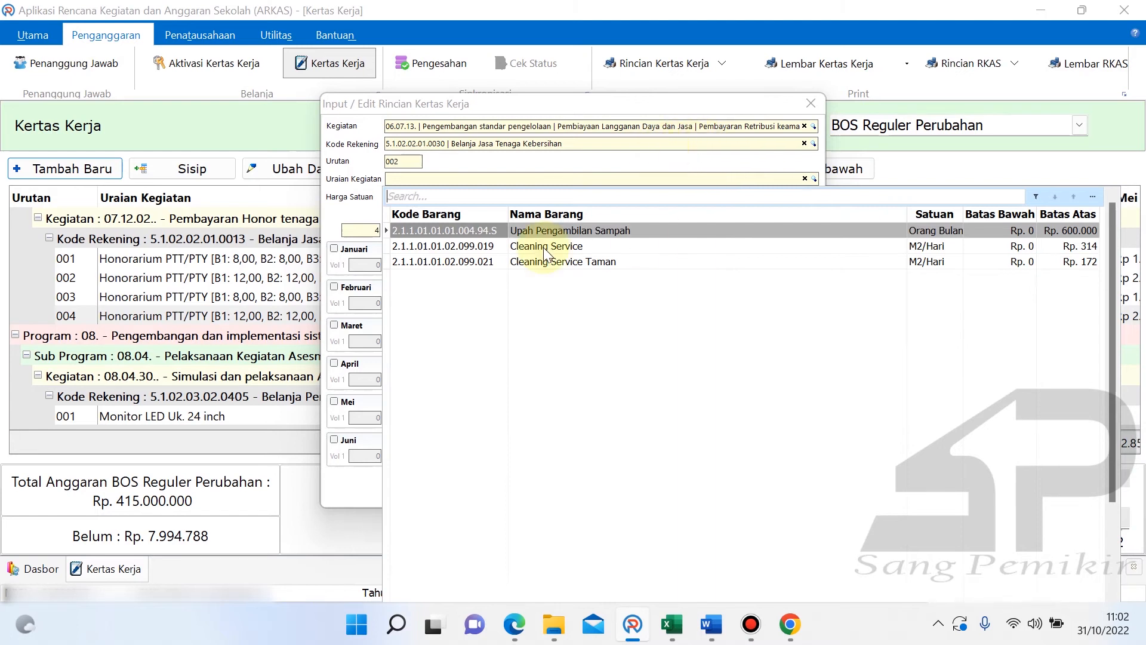
pyautogui.click(601, 231)
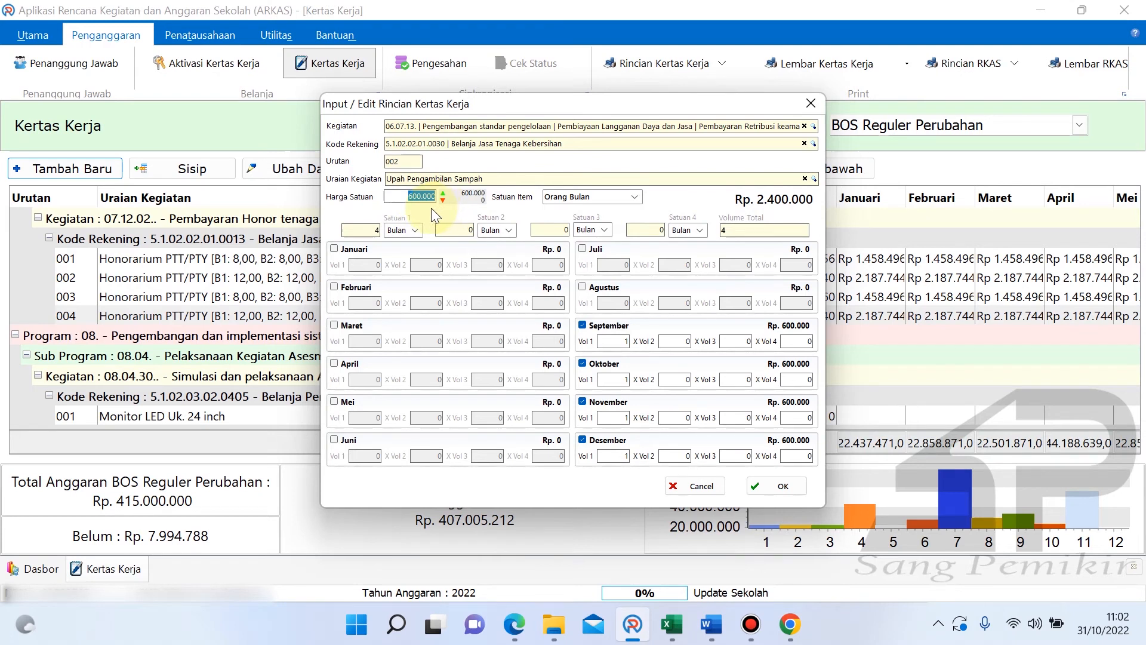
pyautogui.press('Return')
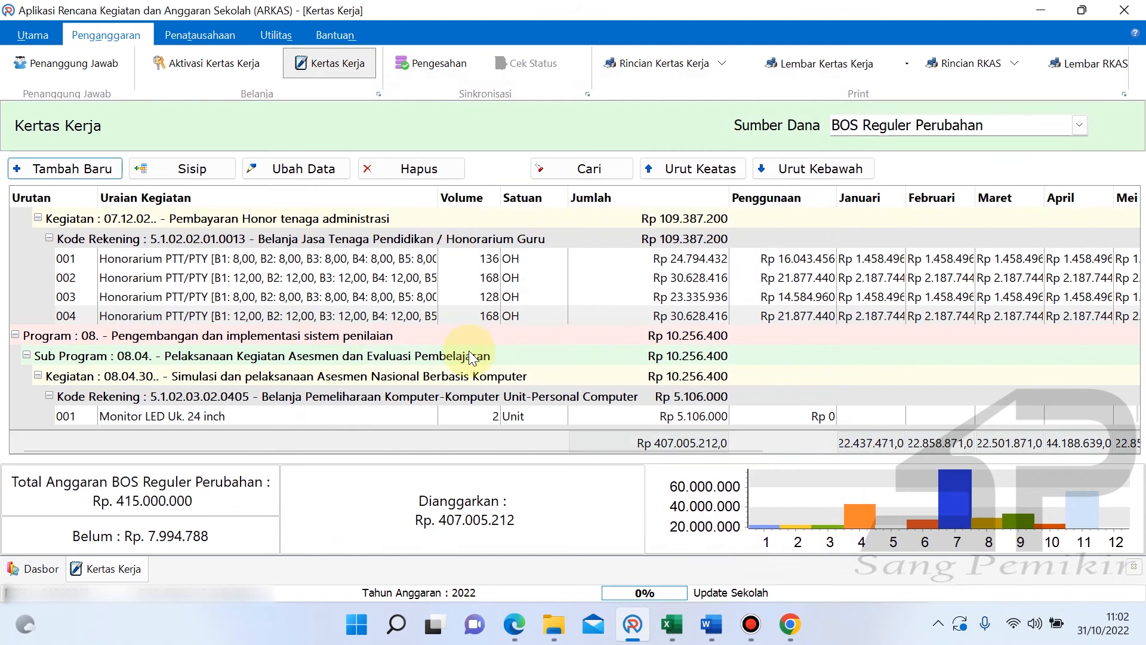
# - Switch to the PEMBAHASAN document in Word and select "Honor Pengambil Sampah" in the fourth discussion topic
pyautogui.click(190, 417)
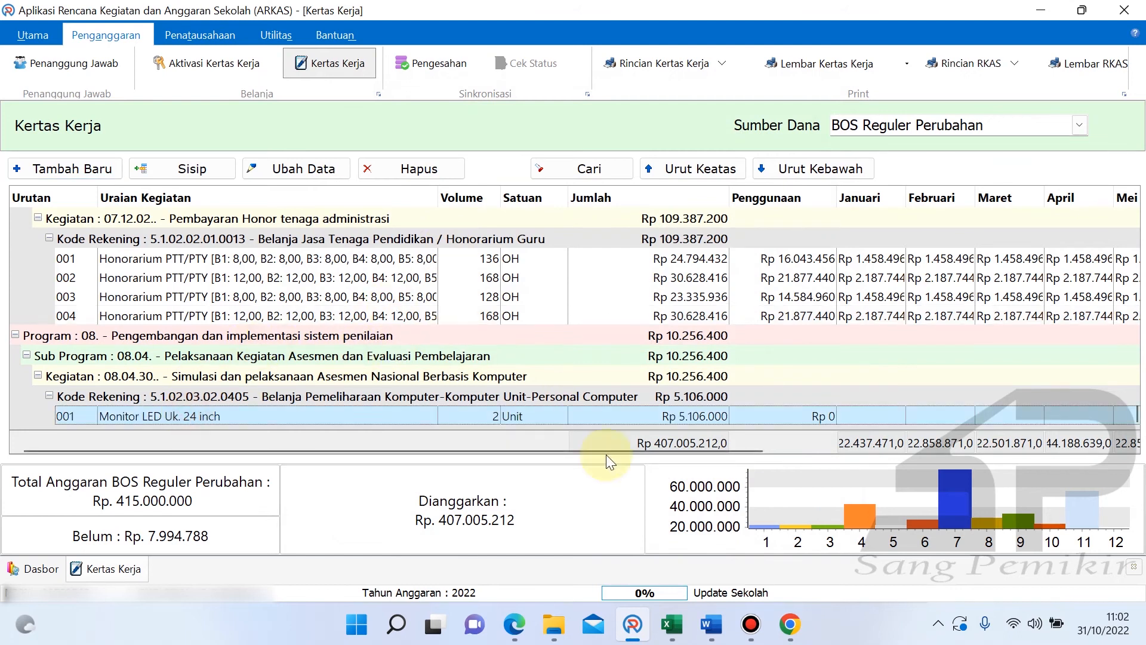
pyautogui.moveTo(709, 623)
pyautogui.click(714, 528)
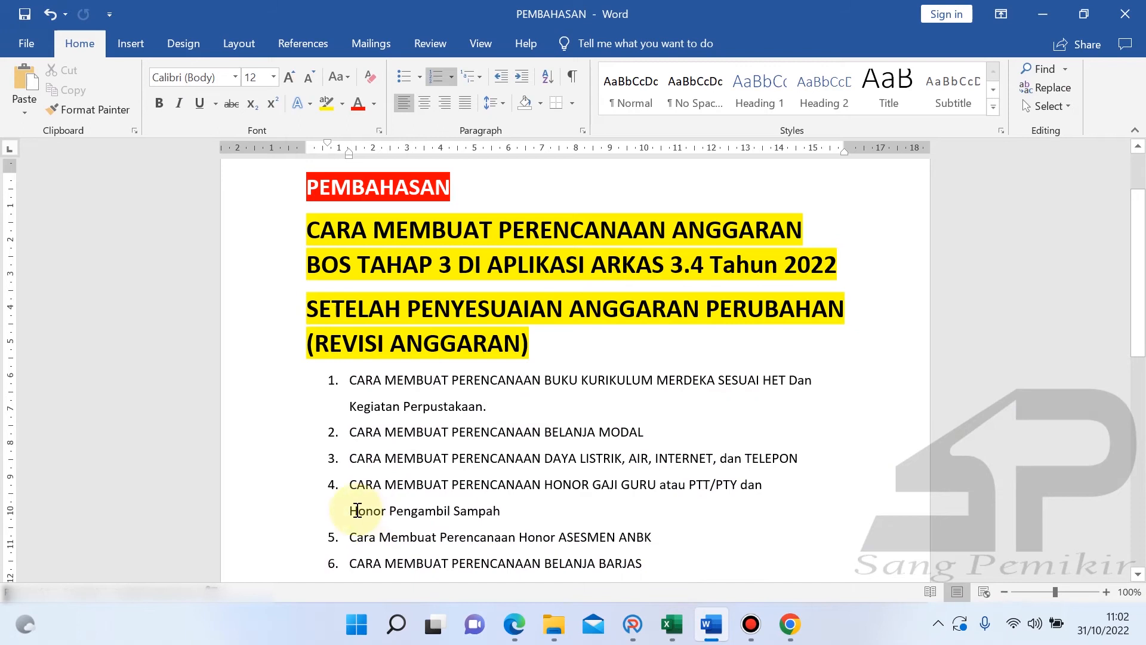
pyautogui.click(353, 510)
pyautogui.moveTo(354, 510); pyautogui.dragTo(519, 511)
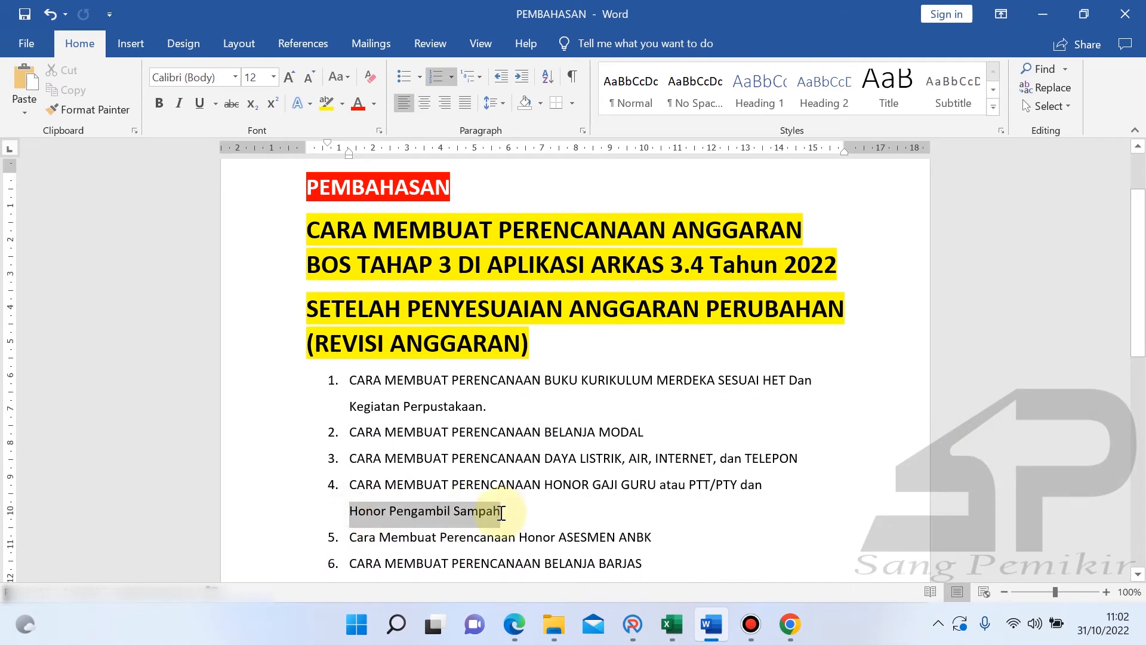
# - Switch to ARKAS and select the existing Upah Pengambilan Sampah entry under activity 06.07.13 in the worksheet
pyautogui.click(633, 623)
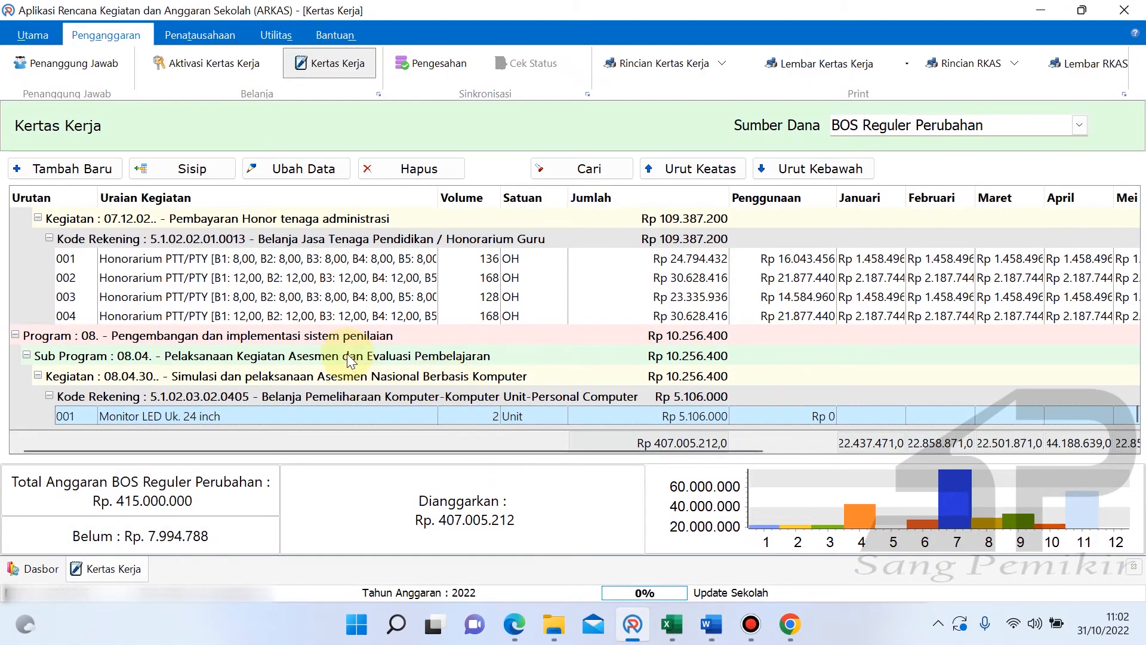
pyautogui.scroll(-1, 352, 358)
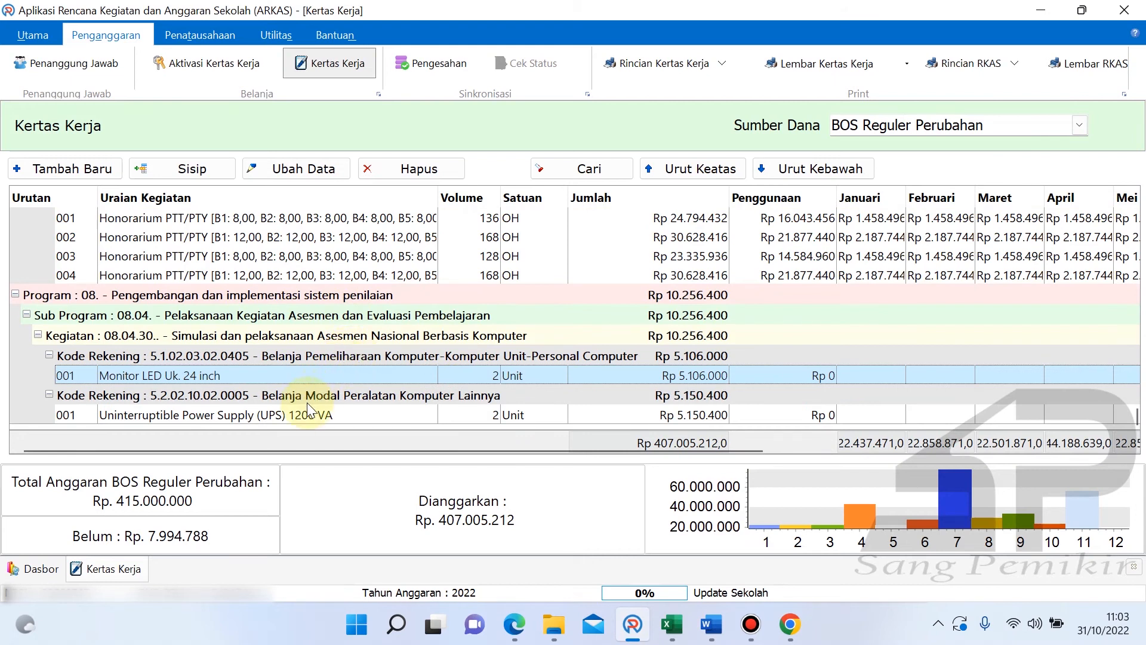
pyautogui.click(1138, 200)
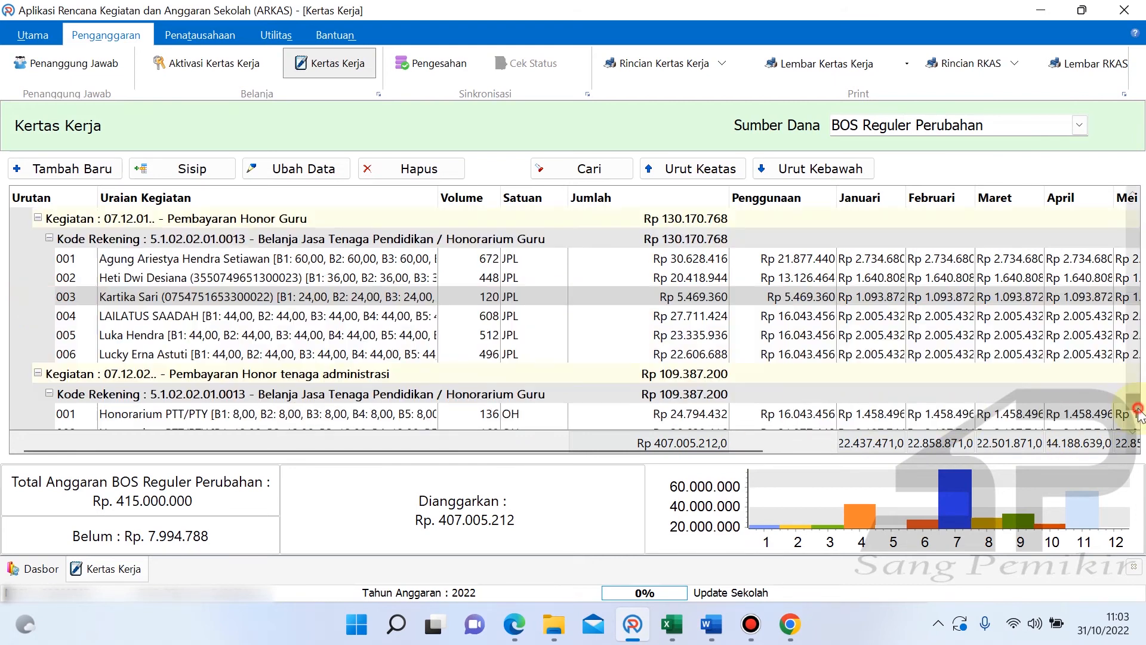
pyautogui.moveTo(1134, 400); pyautogui.dragTo(1139, 182)
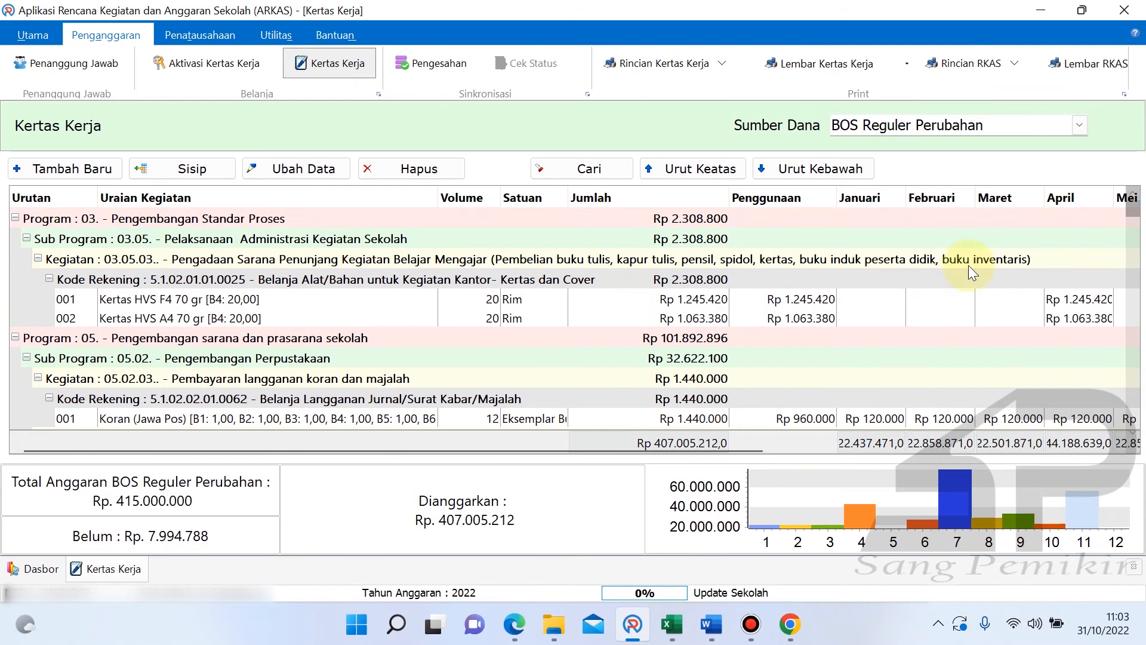
pyautogui.scroll(-15, 302, 409)
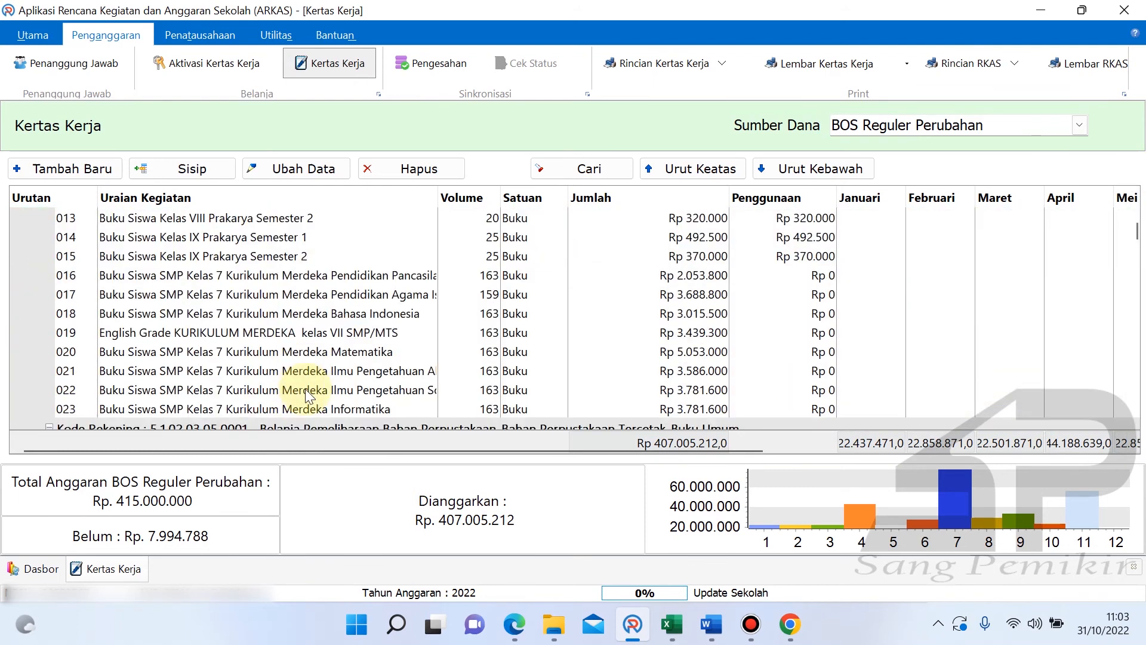
pyautogui.scroll(-5, 305, 390)
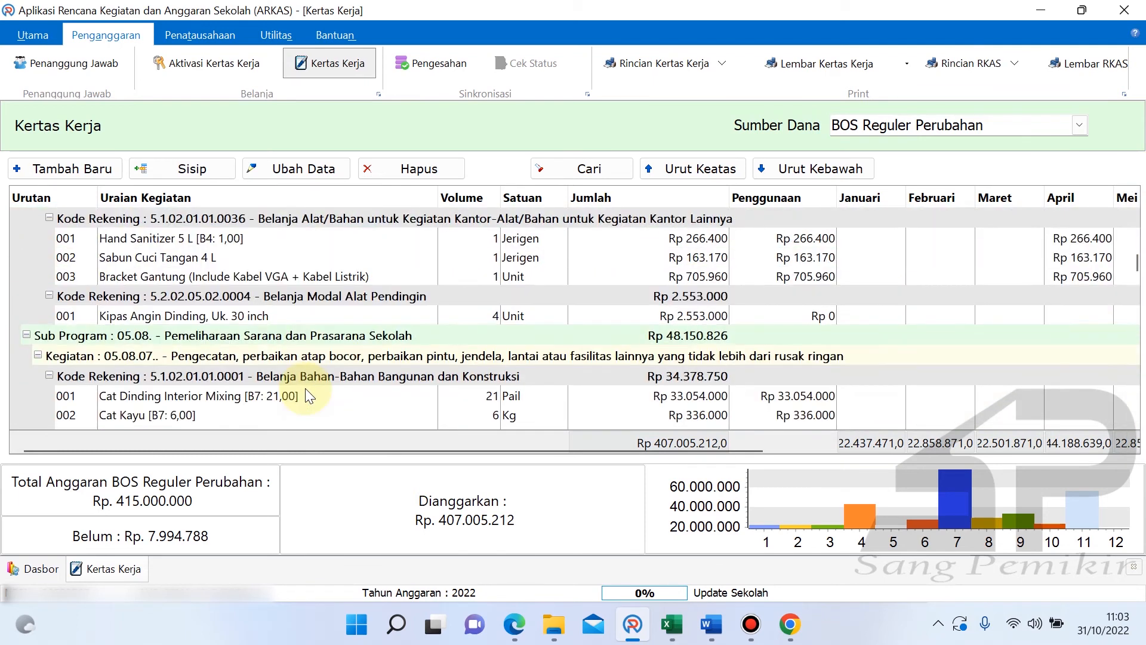
pyautogui.scroll(-3, 306, 388)
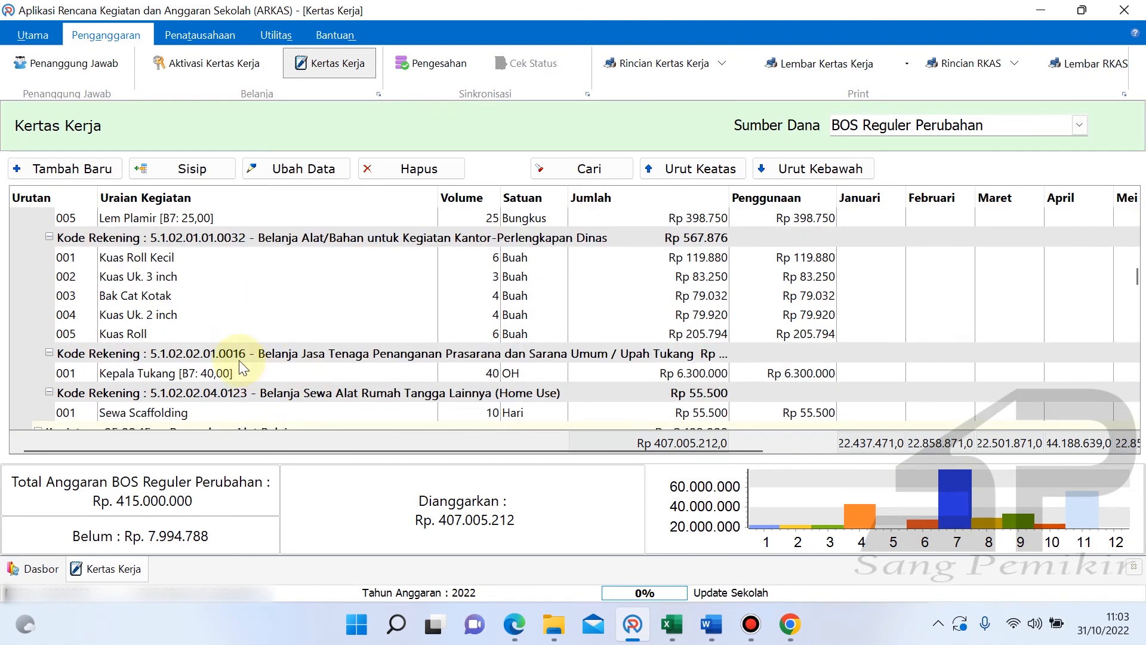
pyautogui.click(238, 360)
pyautogui.click(237, 371)
pyautogui.scroll(-2, 237, 372)
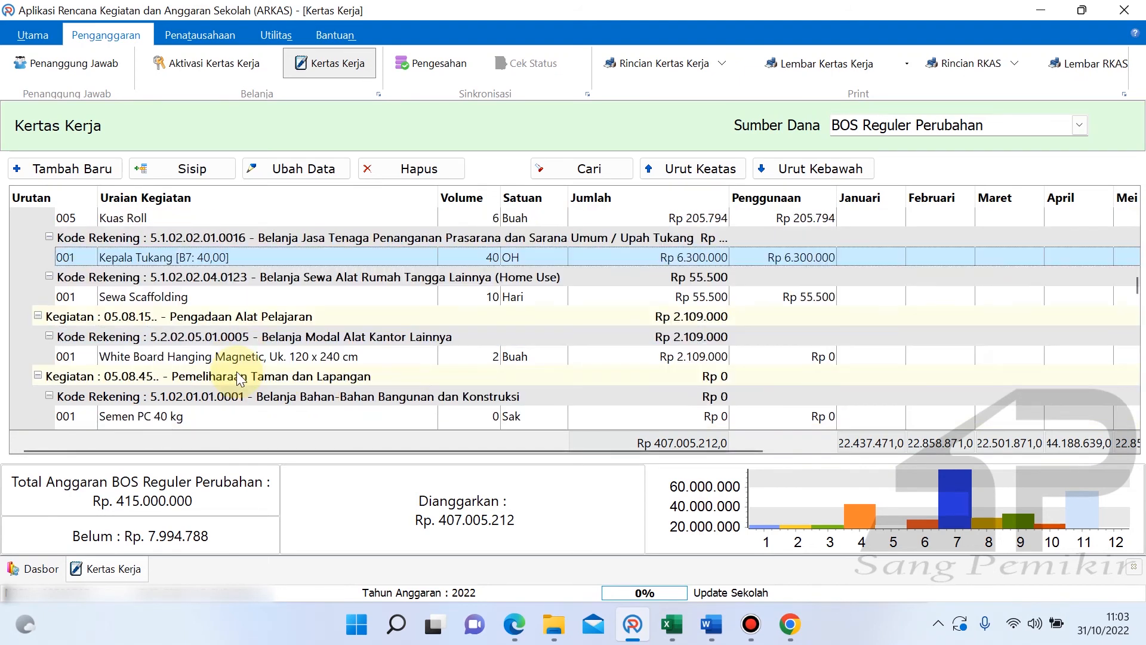
pyautogui.scroll(-5, 245, 373)
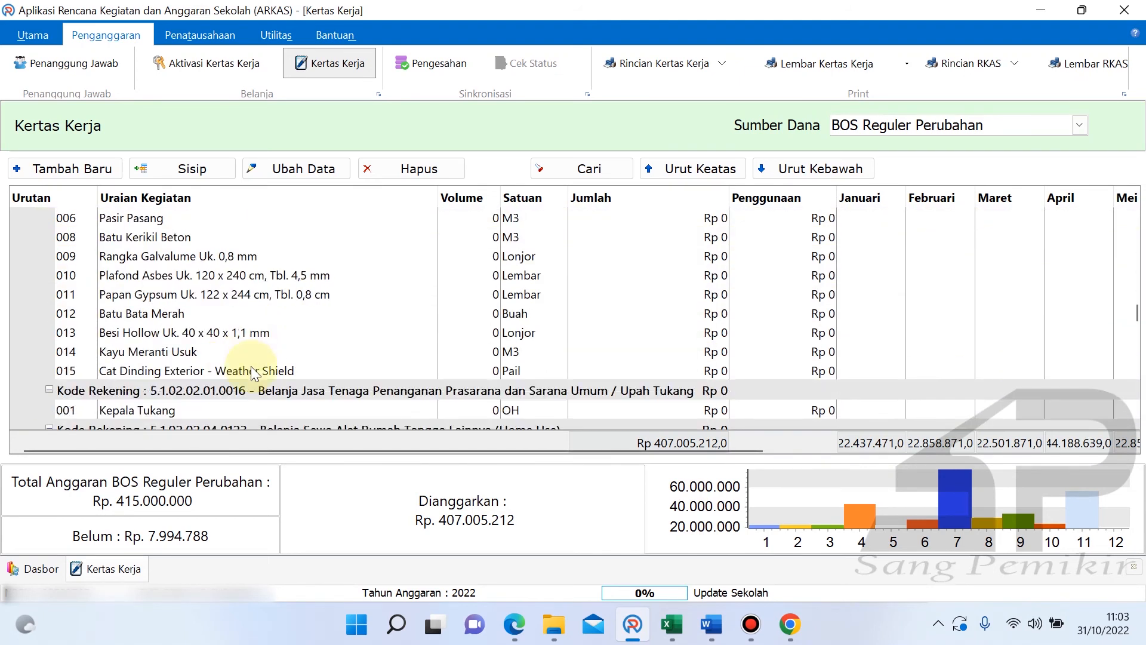
pyautogui.scroll(-2, 251, 367)
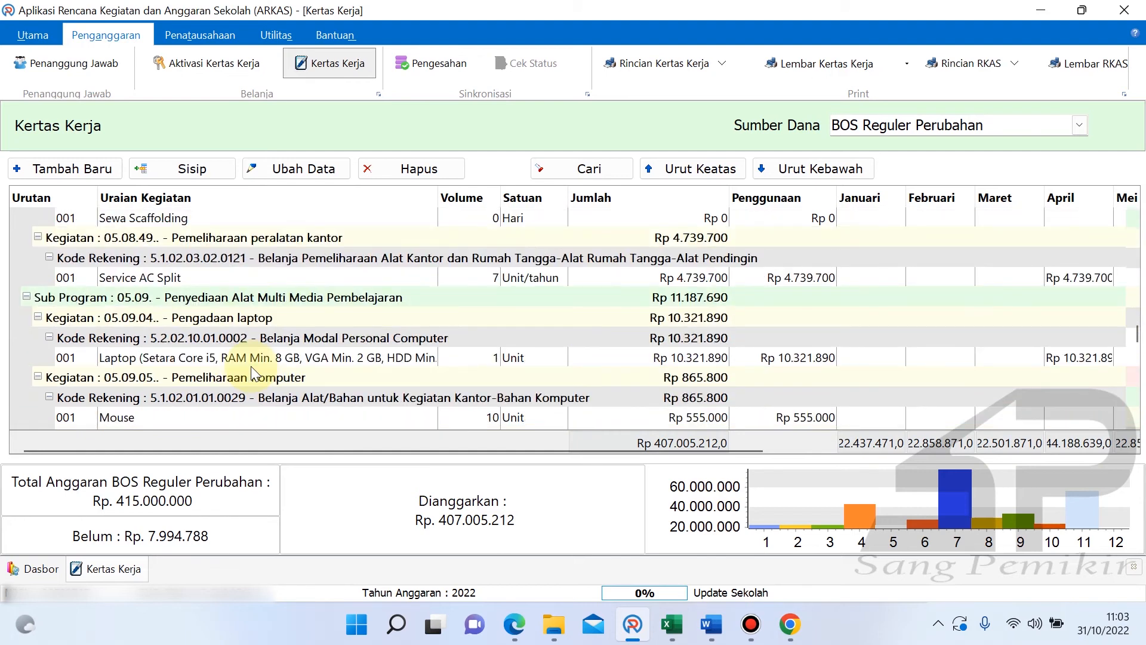
pyautogui.scroll(-7, 254, 373)
pyautogui.scroll(-5, 251, 373)
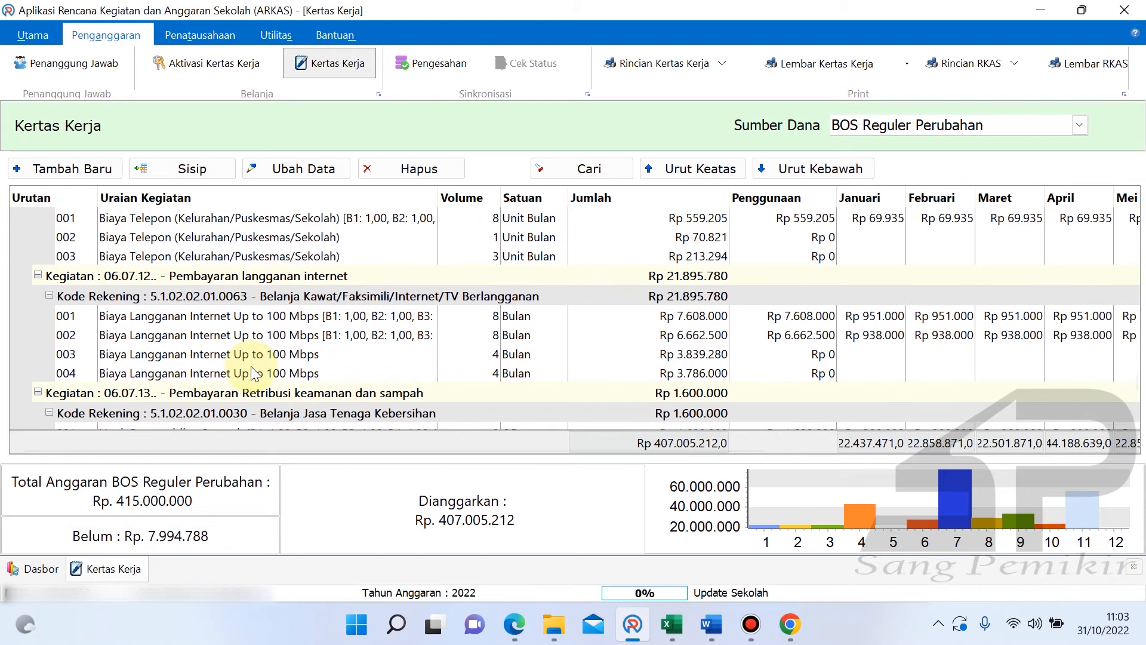
pyautogui.scroll(-1, 252, 373)
pyautogui.click(242, 376)
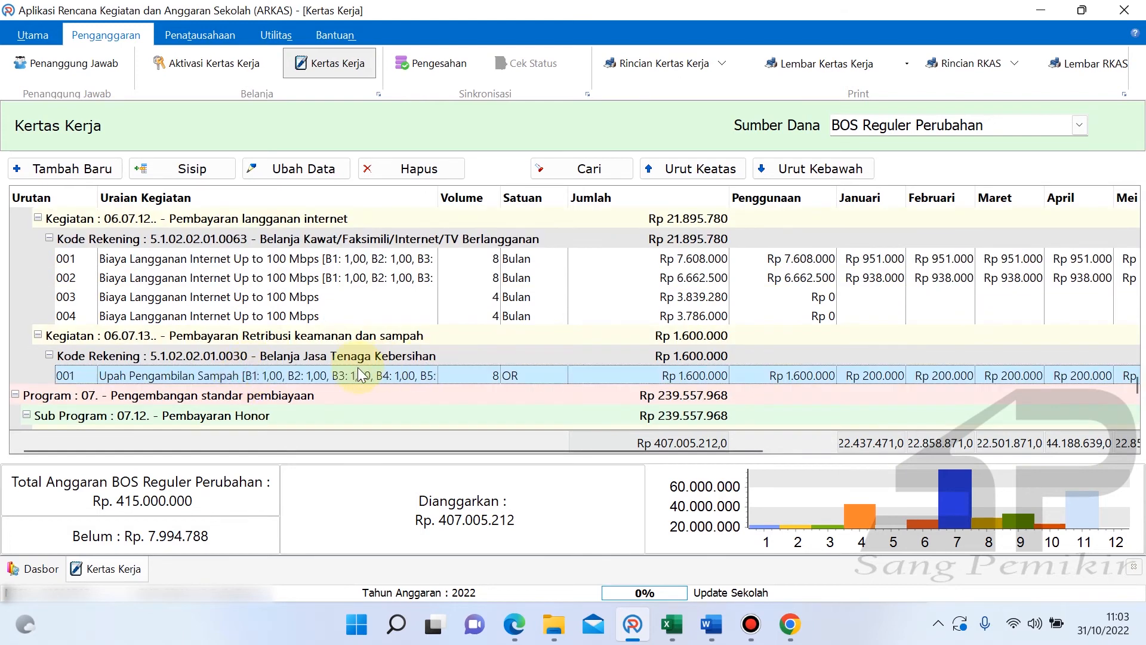
# - Insert a new entry under the same activity and account code, with Upah Pengambilan Sampah as description and a unit price of 200000
pyautogui.click(205, 170)
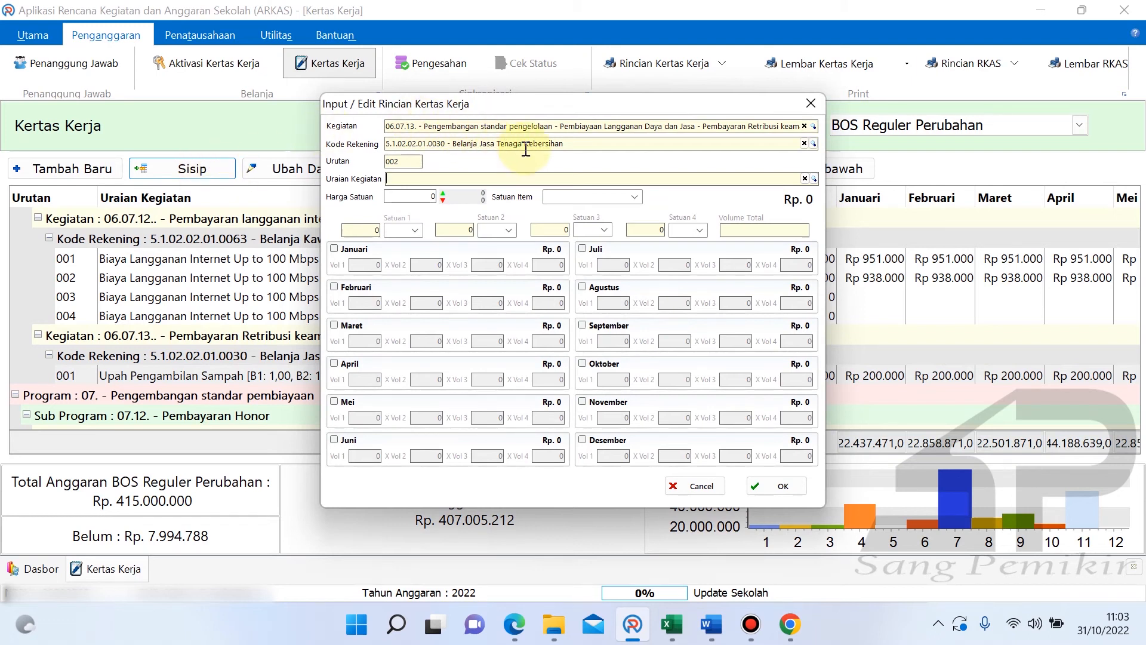
pyautogui.click(815, 175)
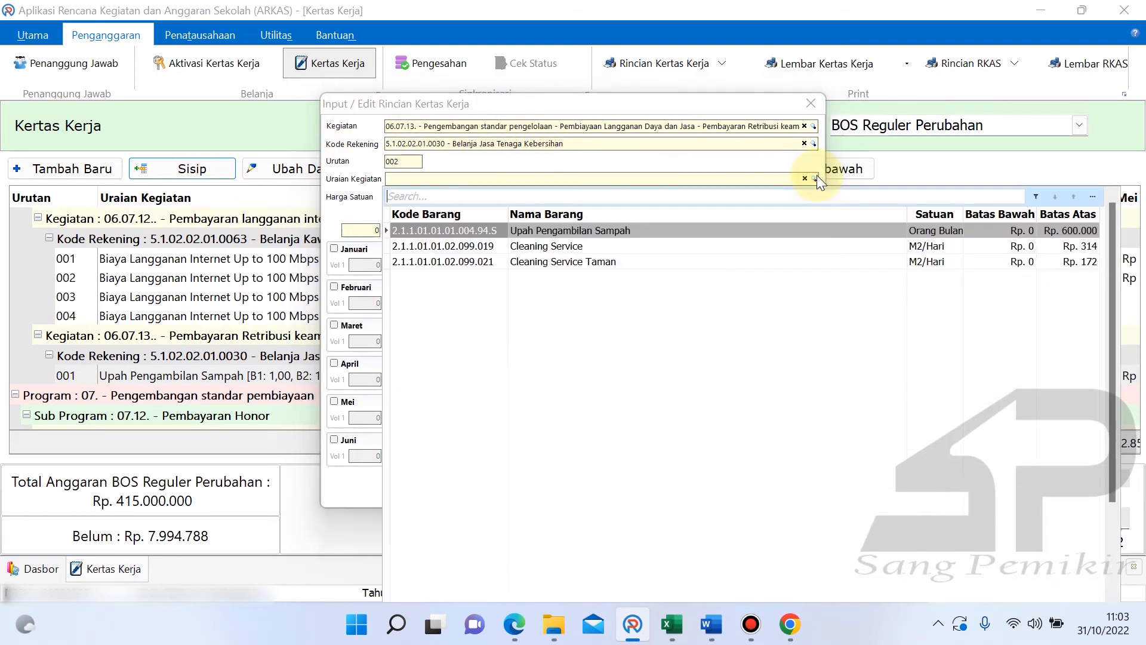
pyautogui.click(742, 231)
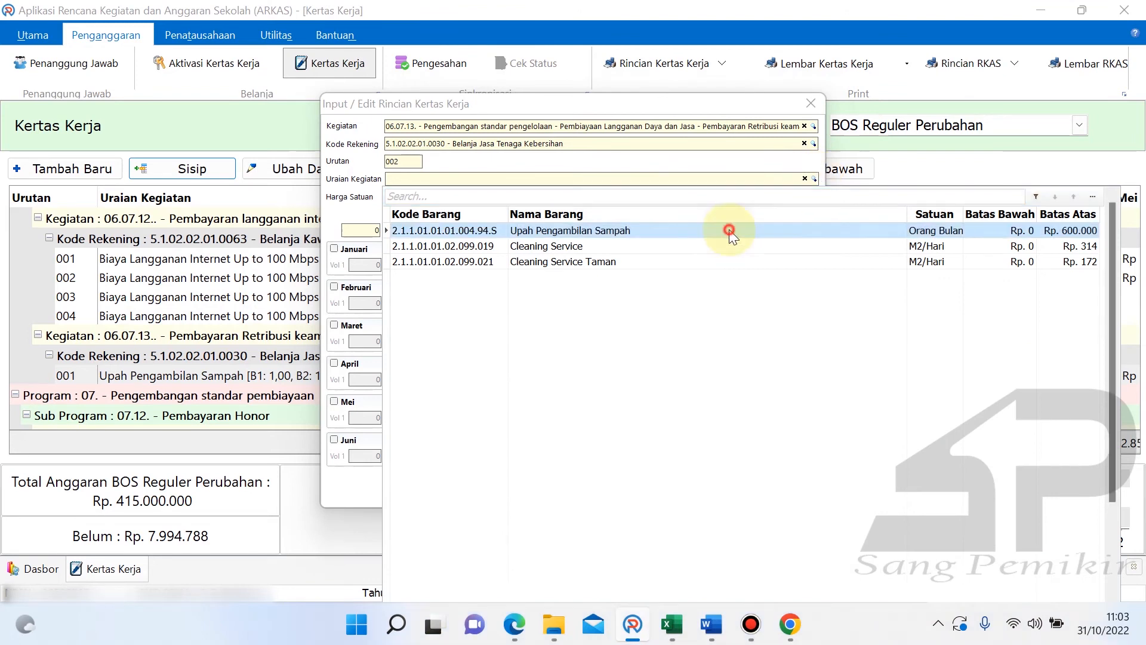
pyautogui.write('200000')
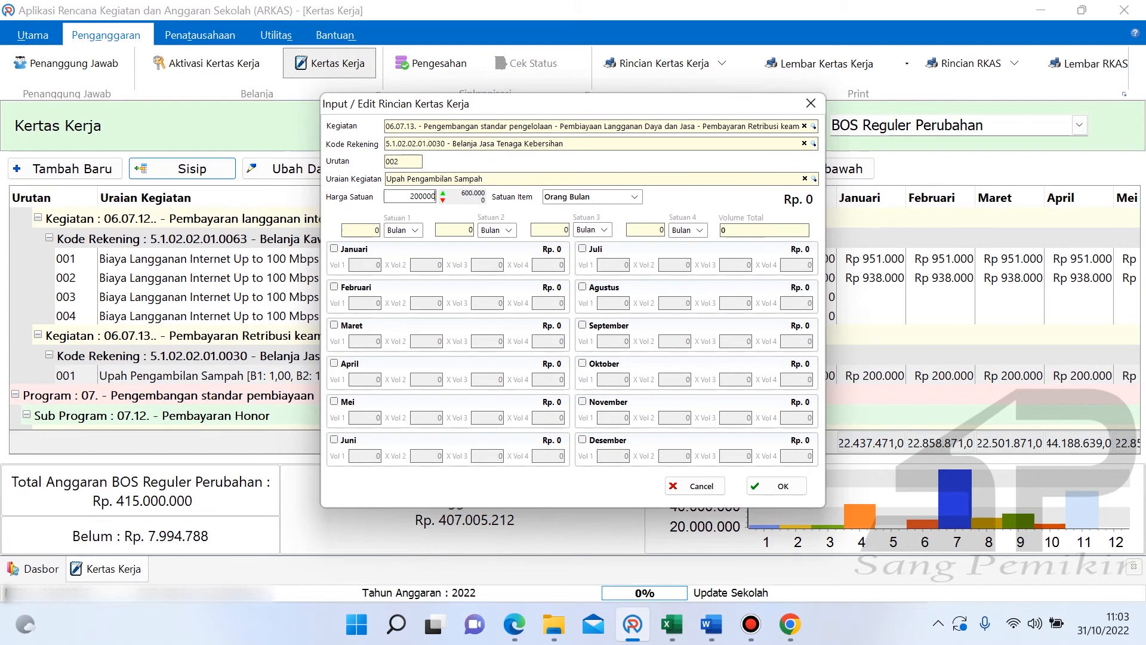
# - Switch to the Honor sheet in Excel and examine the Upah Pengambil Sampah row's price and its PPH 23 (4%) calculation
pyautogui.click(674, 624)
pyautogui.click(776, 516)
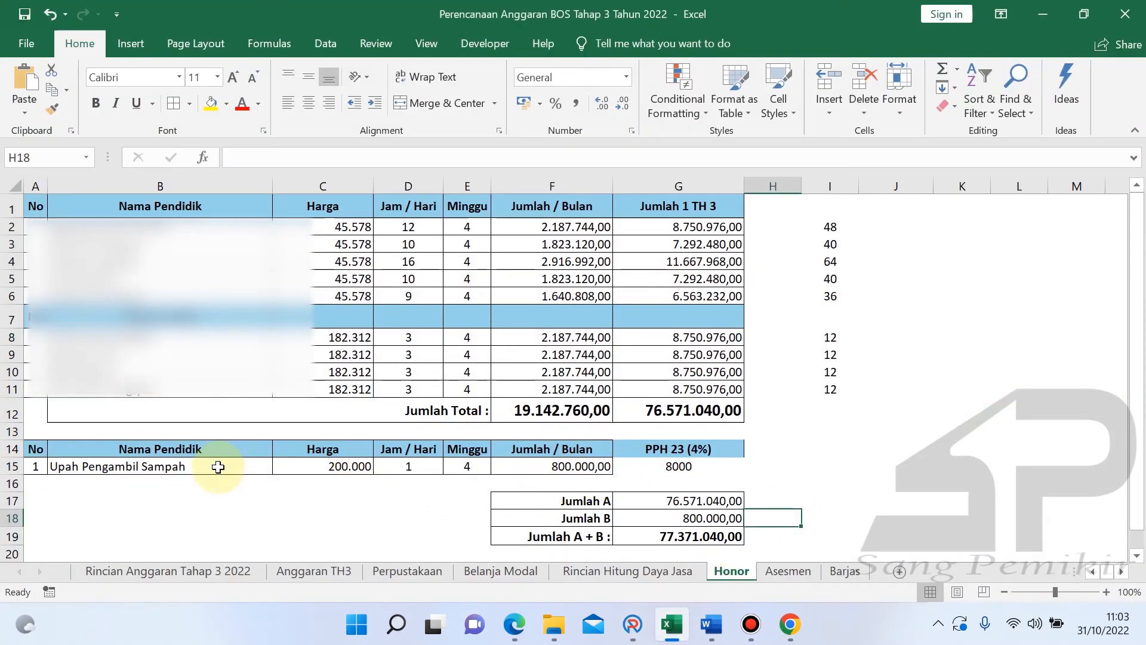
pyautogui.click(310, 465)
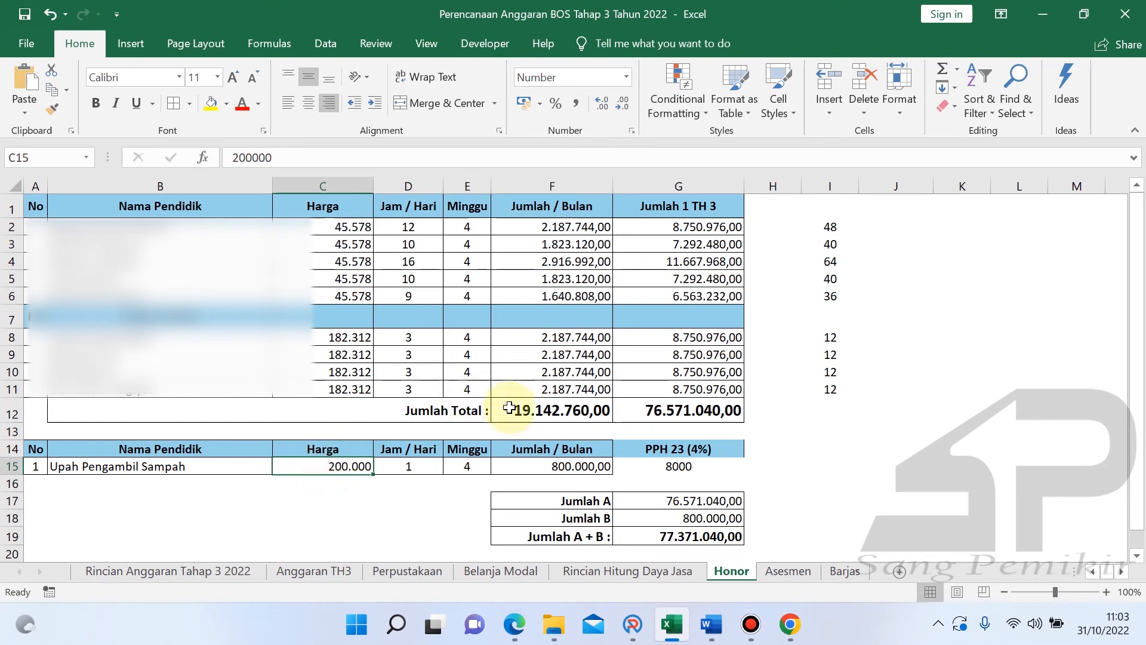
pyautogui.click(683, 466)
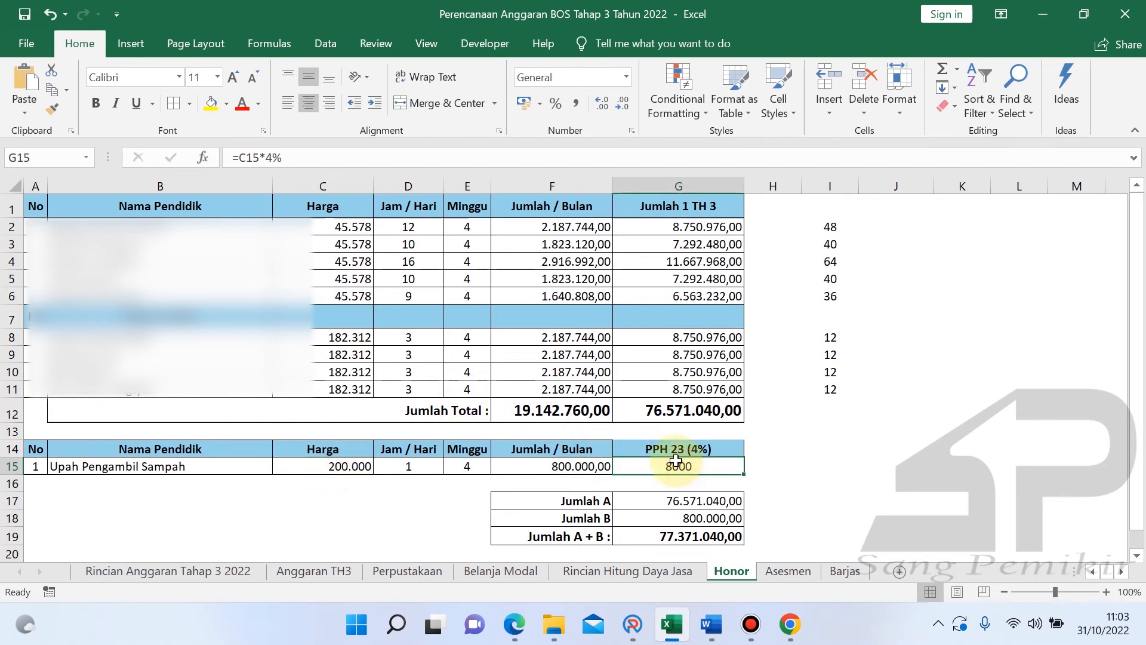
pyautogui.click(683, 449)
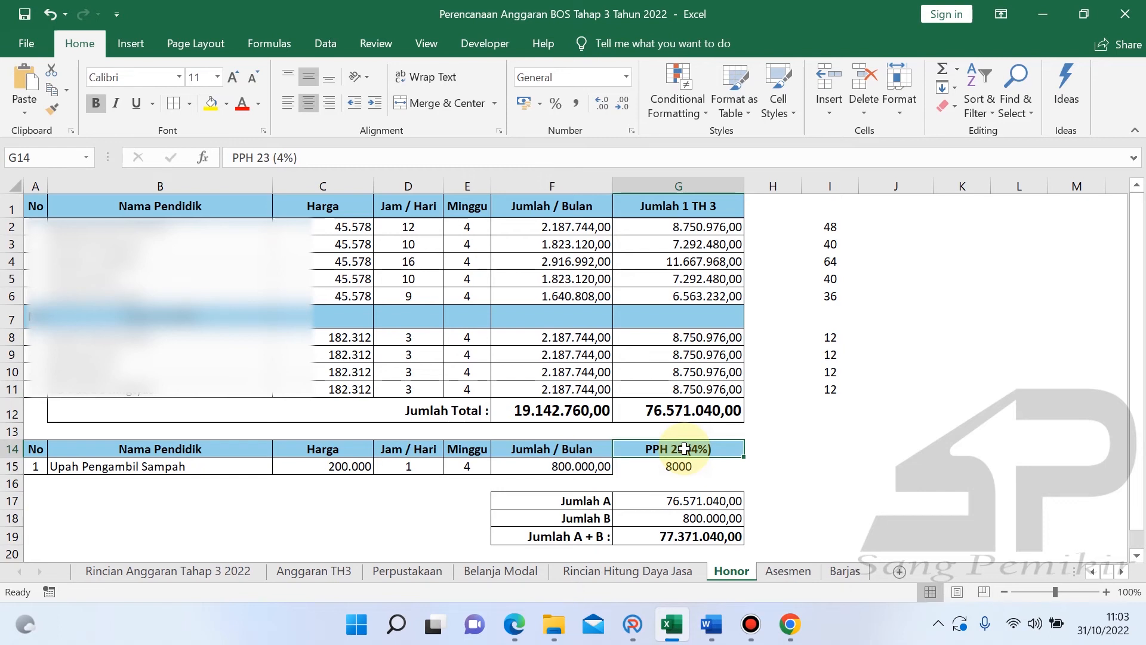
pyautogui.click(682, 469)
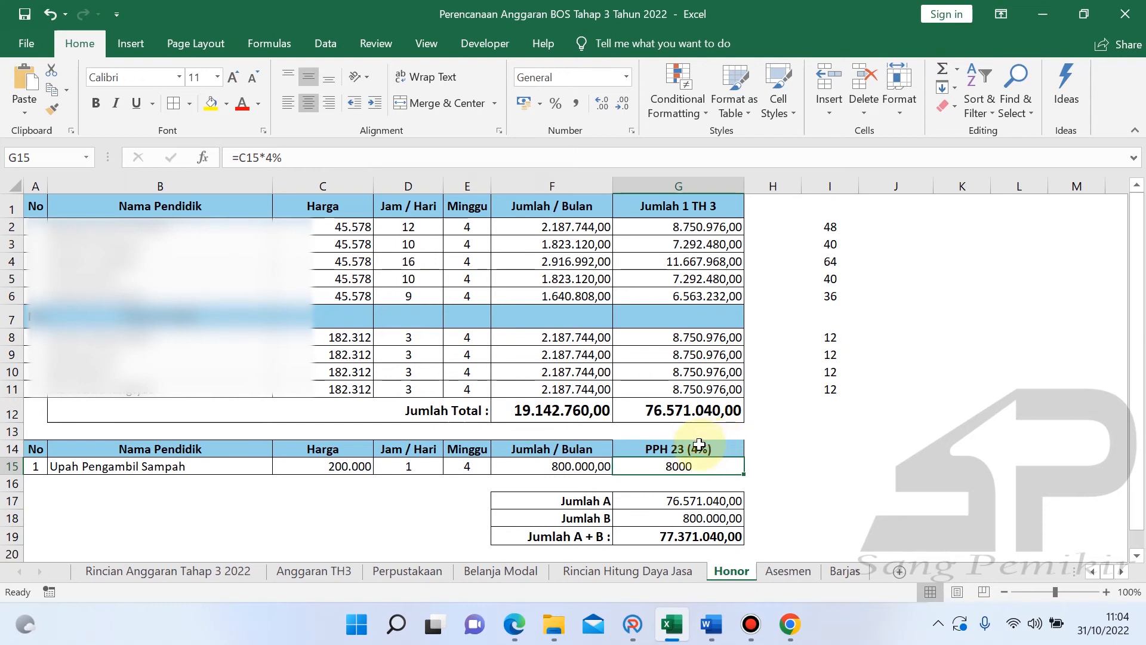
pyautogui.click(826, 449)
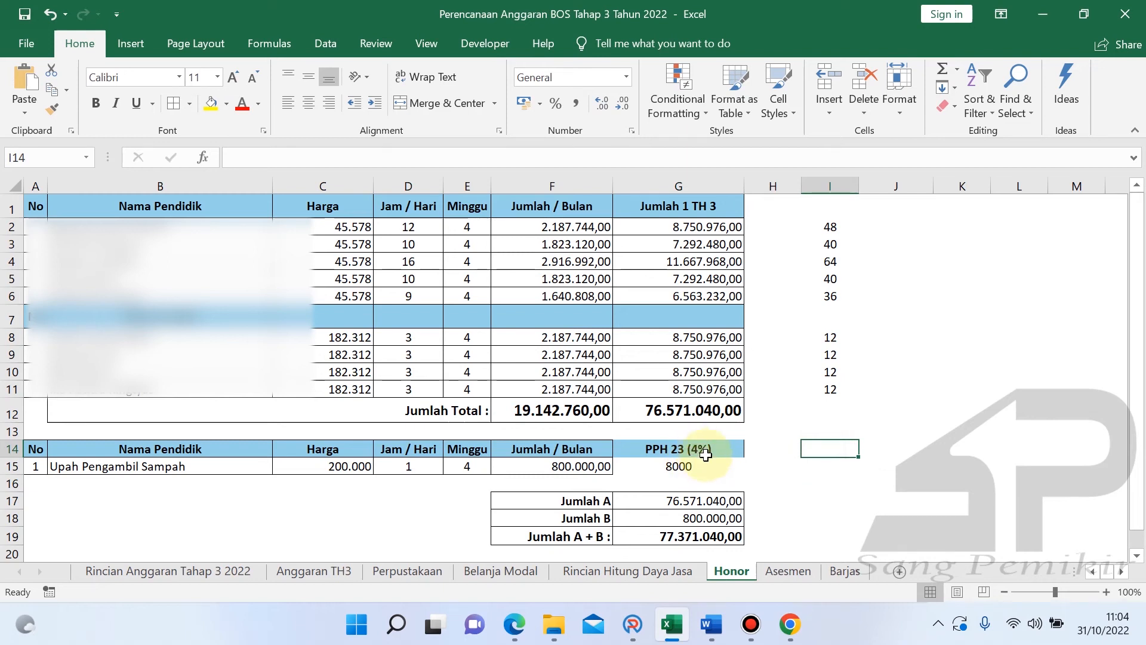
pyautogui.click(693, 464)
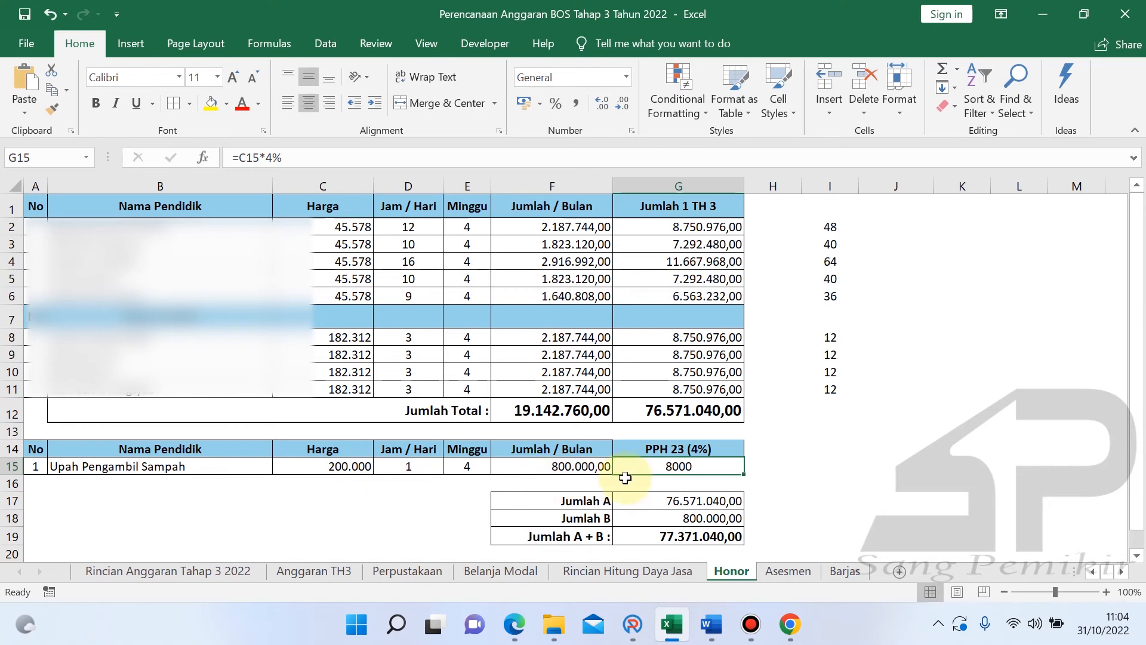
pyautogui.click(341, 467)
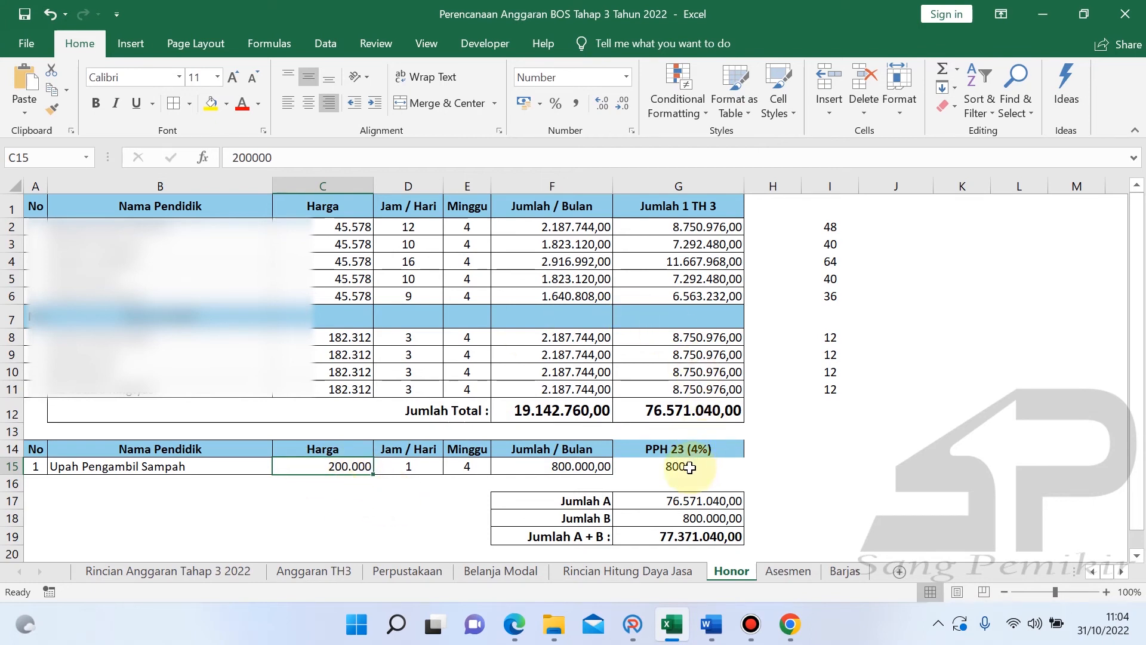
pyautogui.click(665, 467)
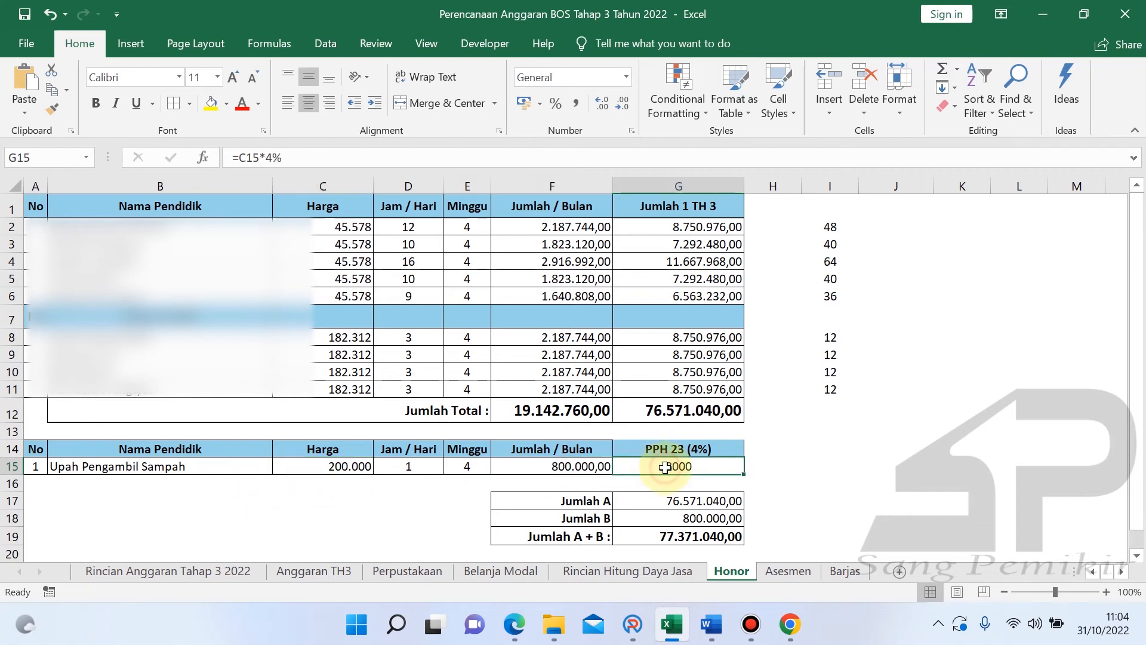
pyautogui.click(828, 482)
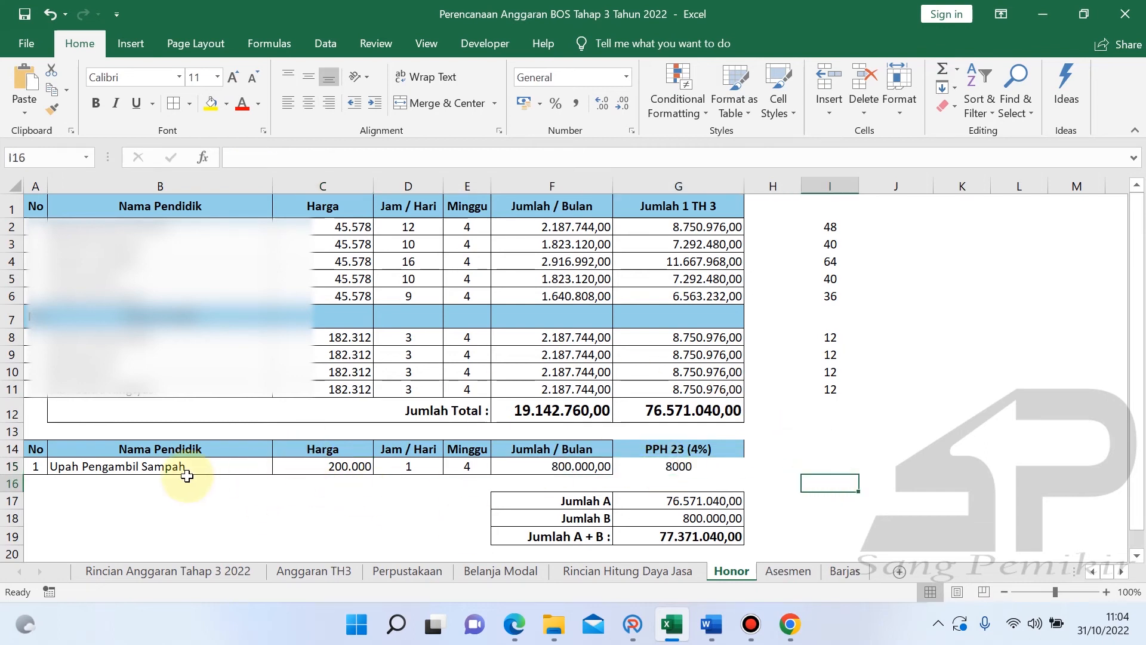
pyautogui.click(306, 516)
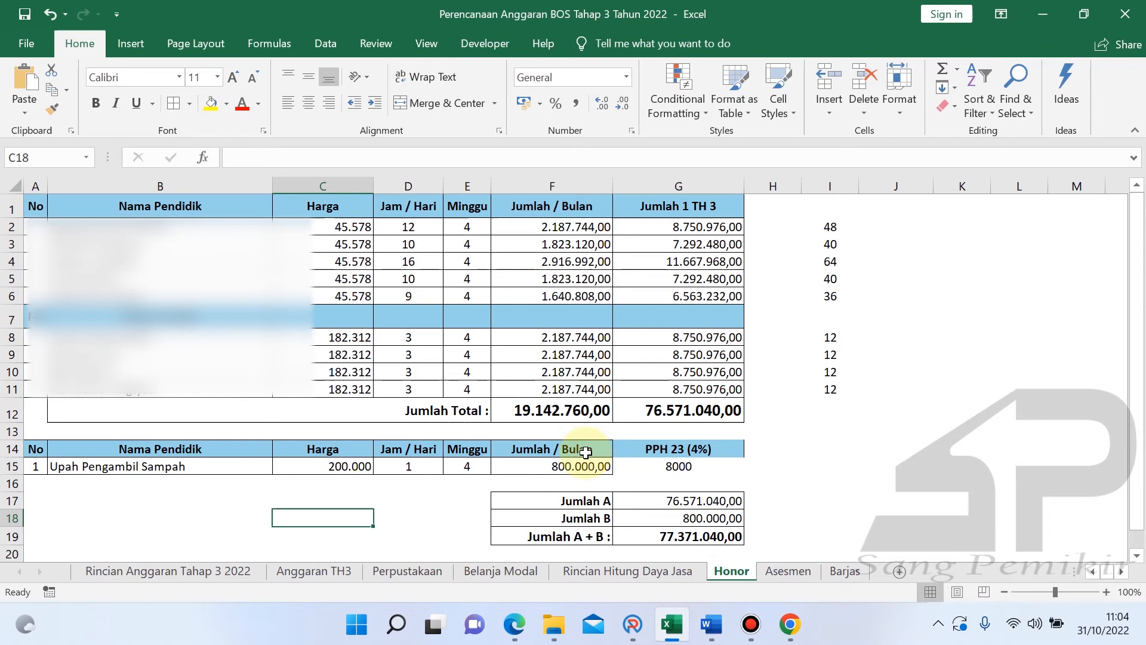
pyautogui.click(339, 479)
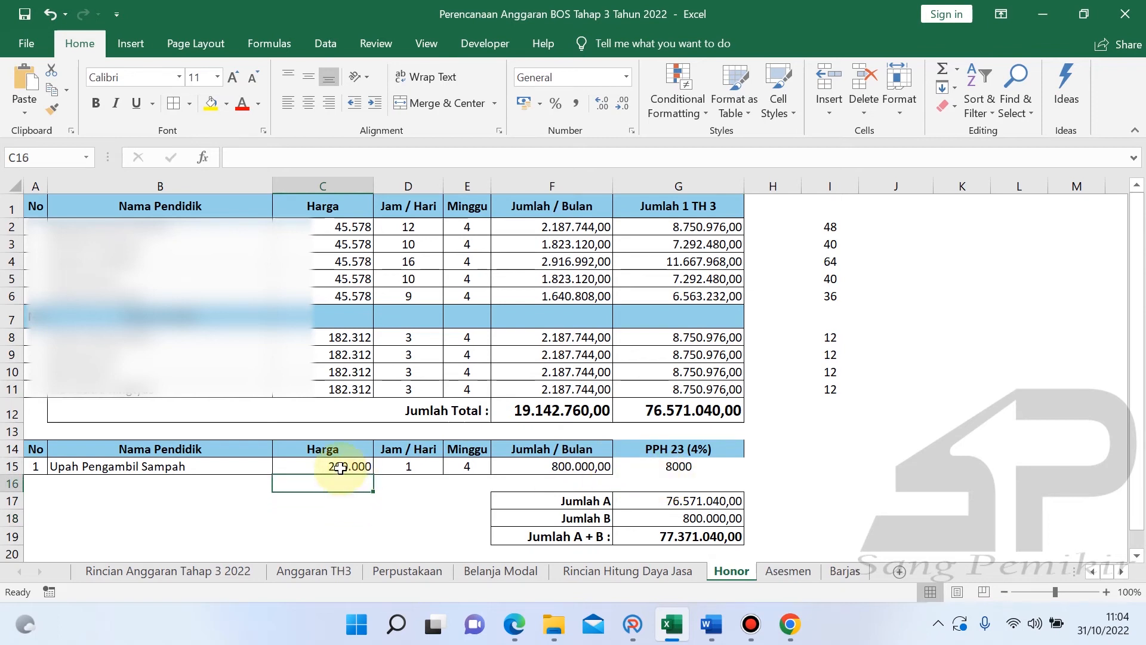
pyautogui.click(340, 468)
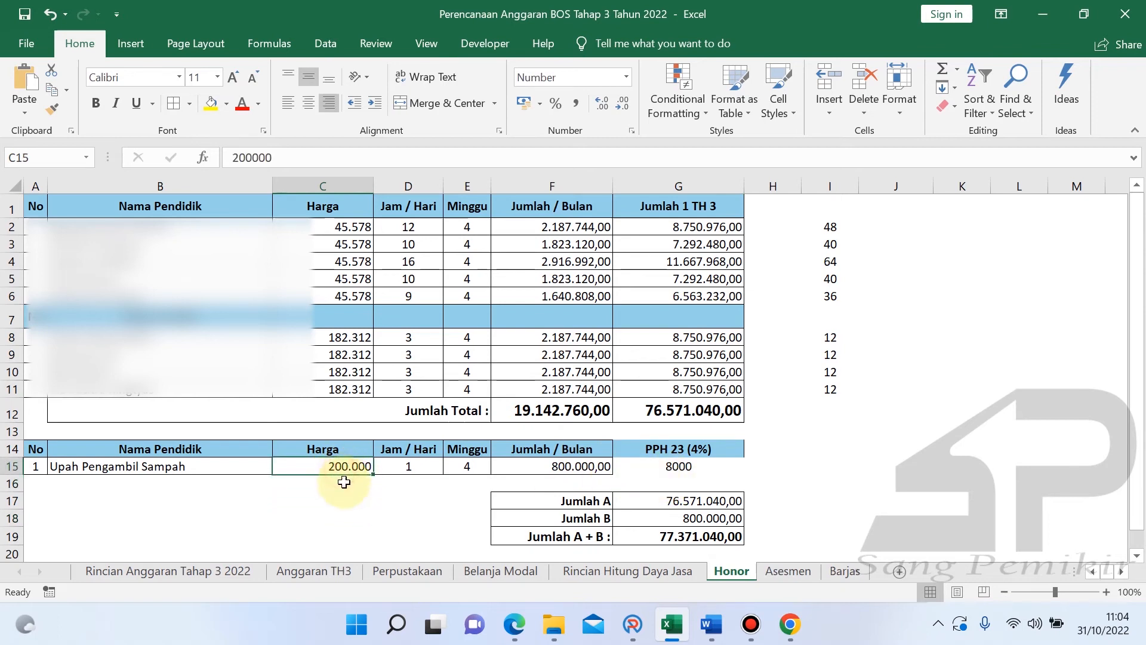
# - Return to the waste-collection entry in ARKAS and enable September, Oktober, November and Desember
pyautogui.click(632, 609)
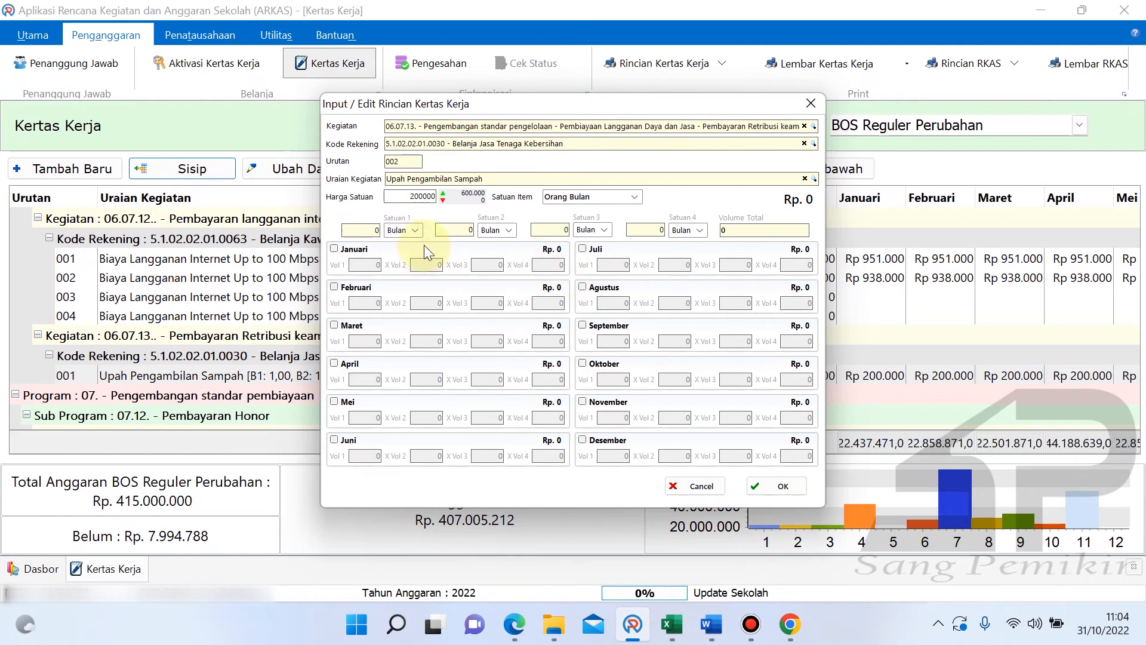
pyautogui.click(590, 326)
pyautogui.click(583, 364)
pyautogui.click(584, 401)
pyautogui.click(583, 440)
# - Set the first volume to 1 for each month from September to Desember
pyautogui.click(618, 341)
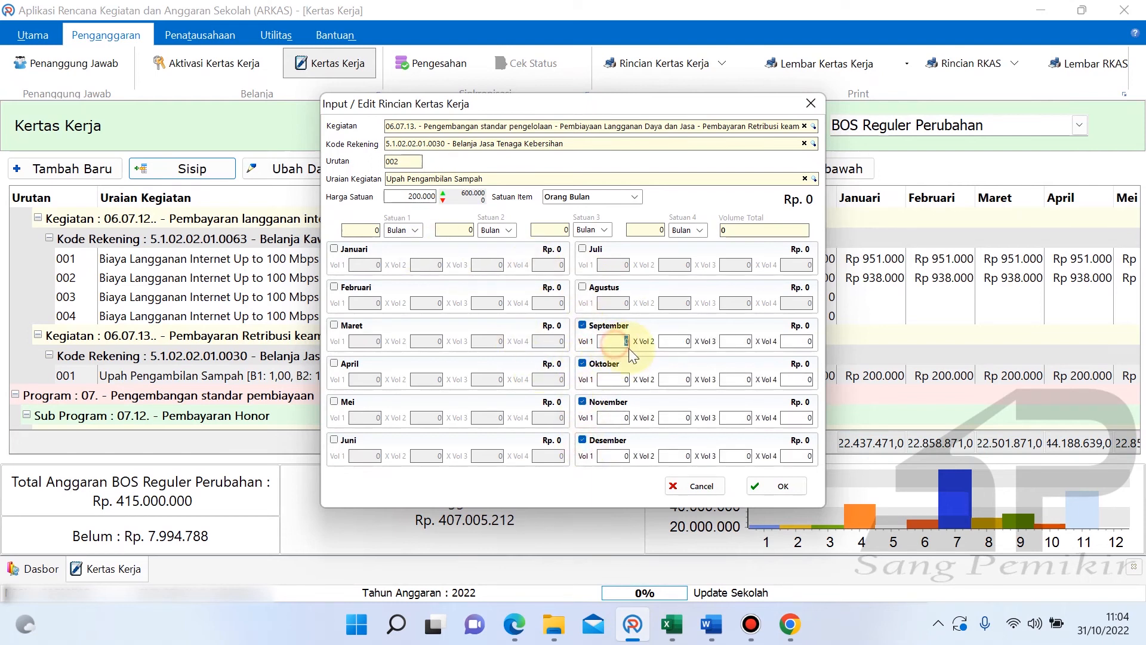
pyautogui.write('1')
pyautogui.click(621, 379)
pyautogui.write('1')
pyautogui.click(621, 418)
pyautogui.write('1')
pyautogui.click(621, 455)
pyautogui.write('1')
pyautogui.click(678, 456)
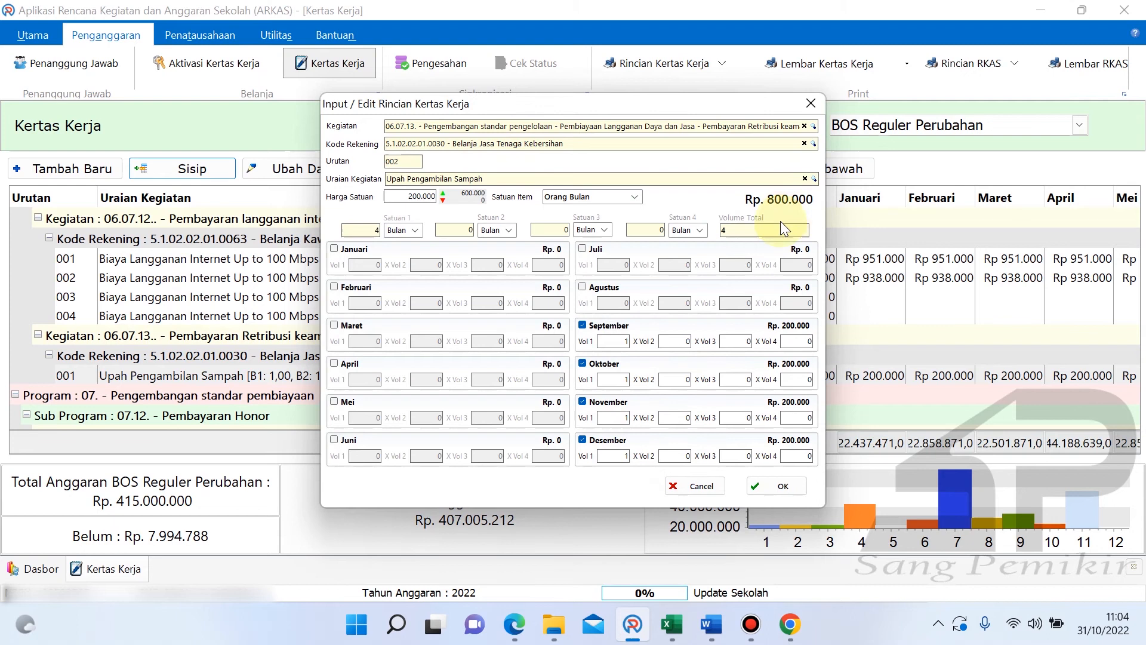
# - Check the waste-collection amount in the Honor sheet in Excel against the entry, and return to ARKAS
pyautogui.click(672, 623)
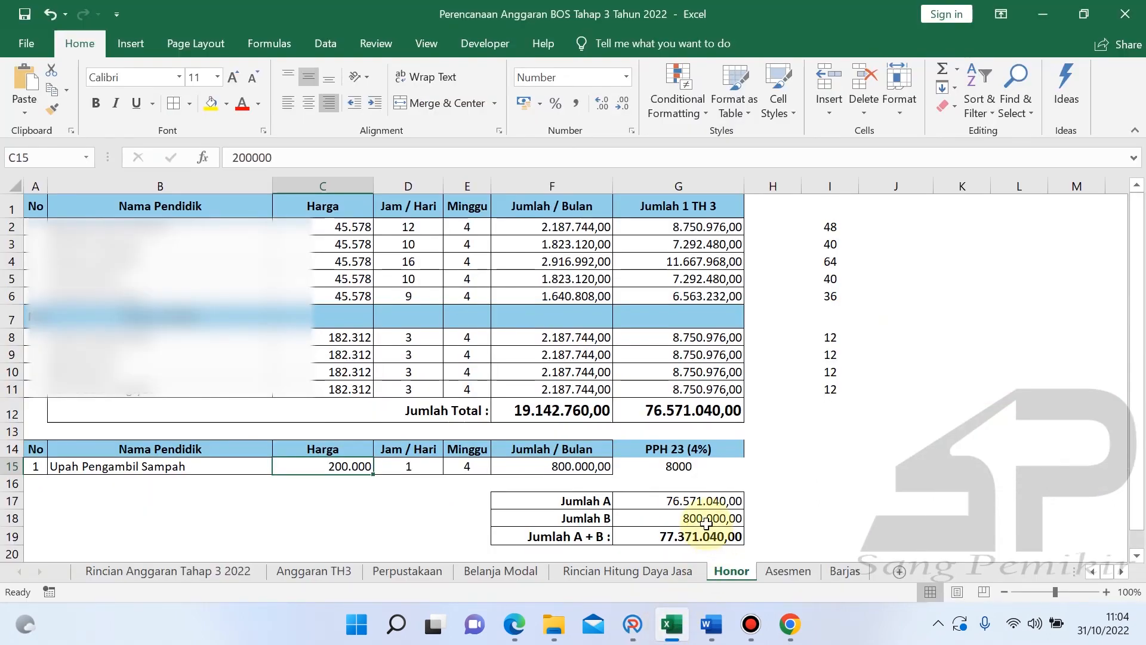
pyautogui.click(561, 471)
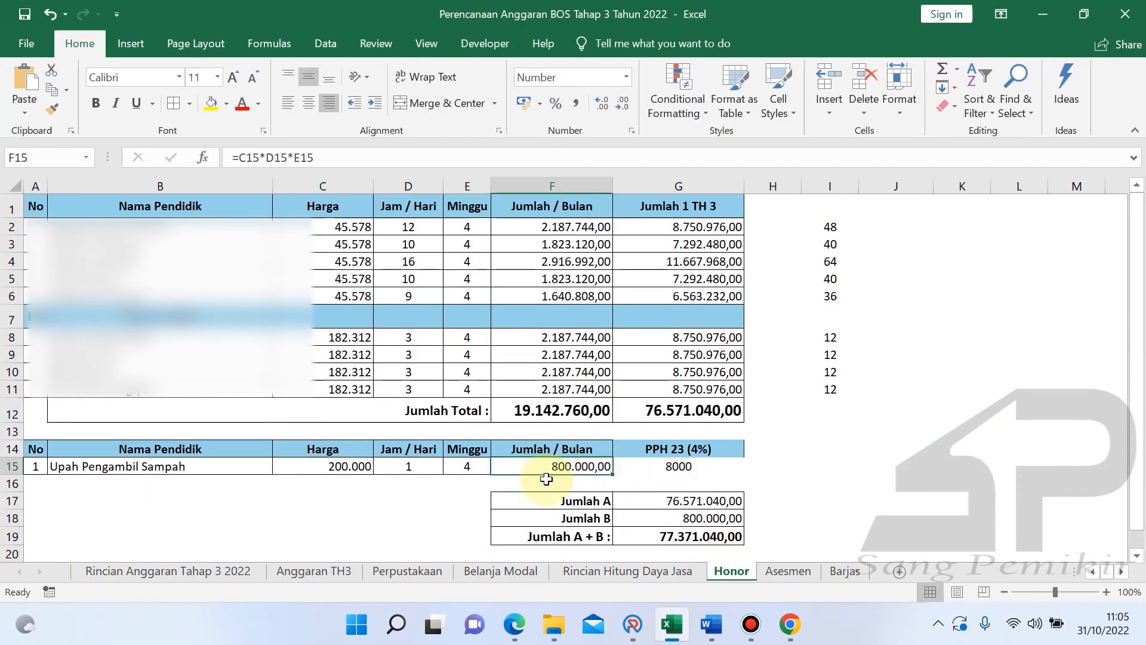
pyautogui.click(632, 624)
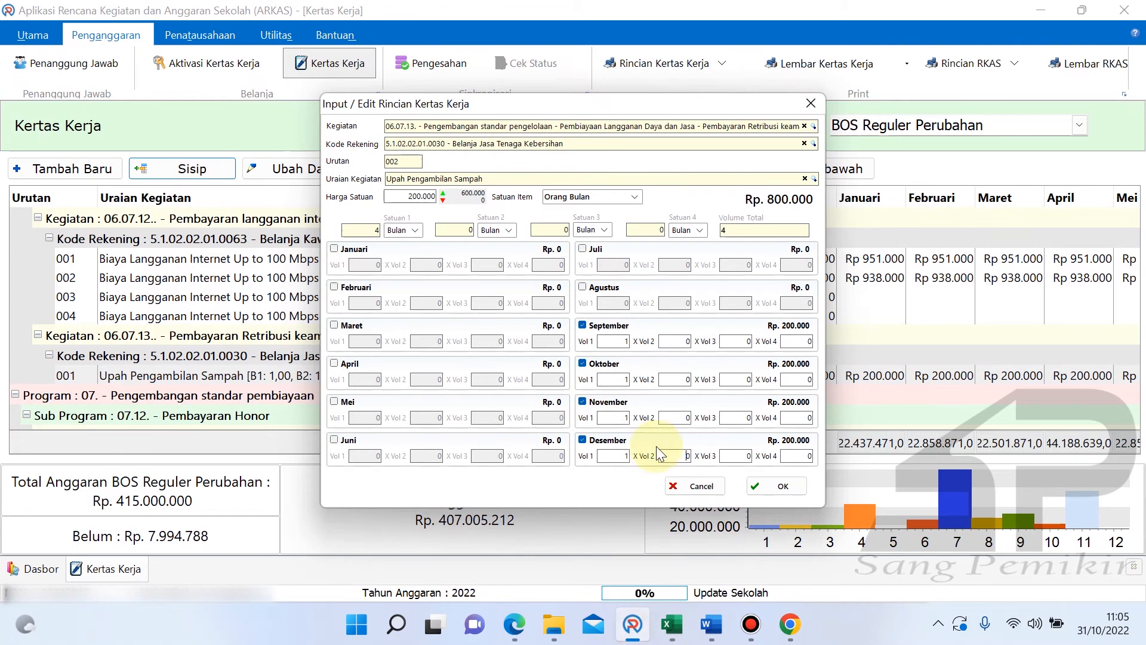
# - Save the waste-collection wage entry, and switch to the PEMBAHASAN document in Word to review the ASESMEN ANBK honorarium topic
pyautogui.click(757, 486)
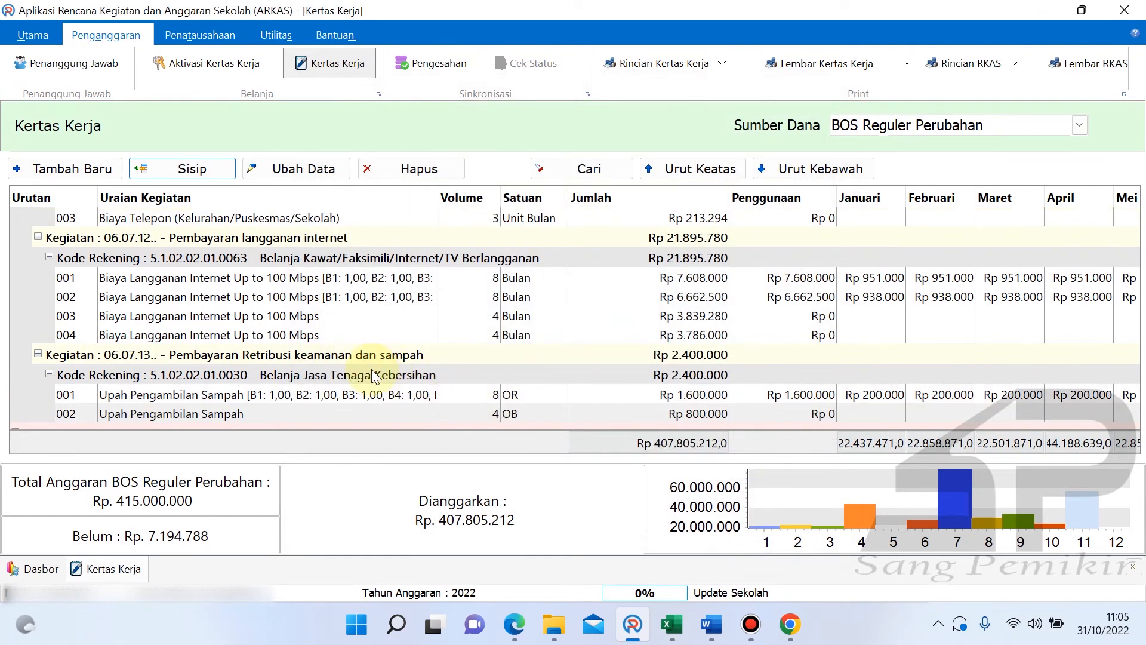
pyautogui.click(708, 621)
pyautogui.click(542, 511)
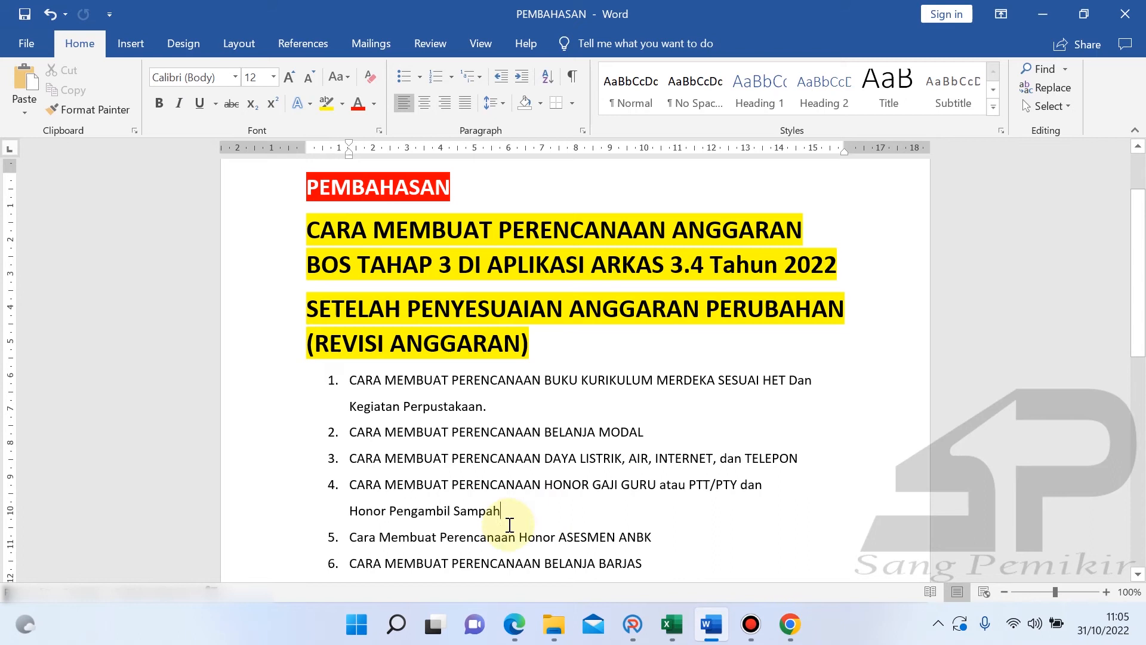
pyautogui.moveTo(372, 540); pyautogui.dragTo(657, 537)
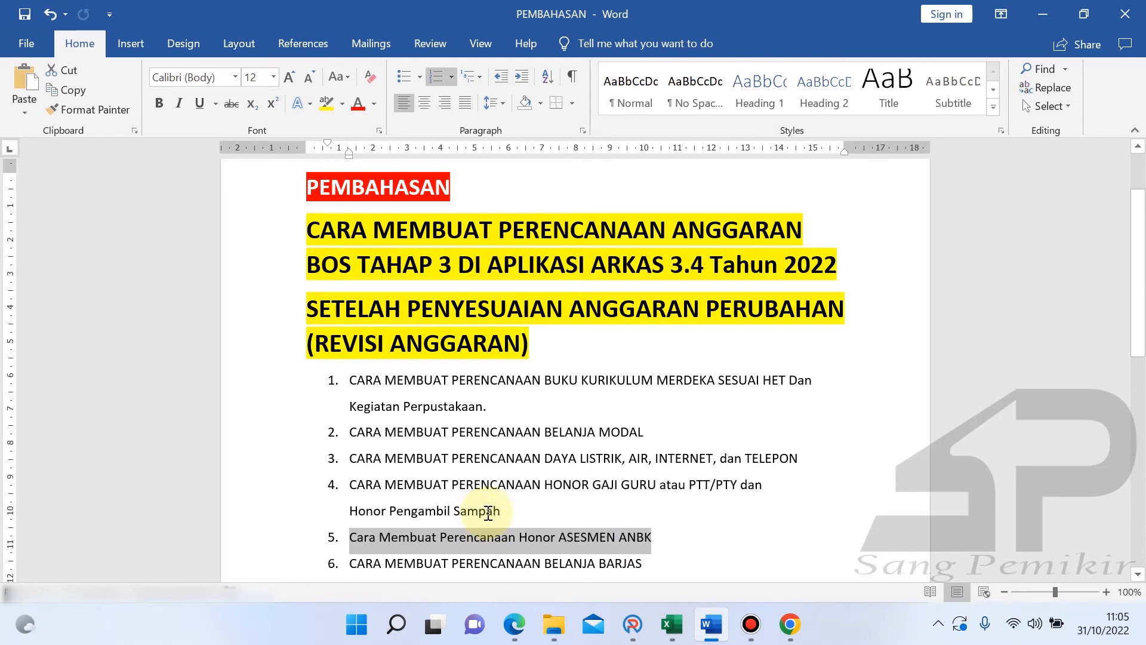
pyautogui.click(484, 513)
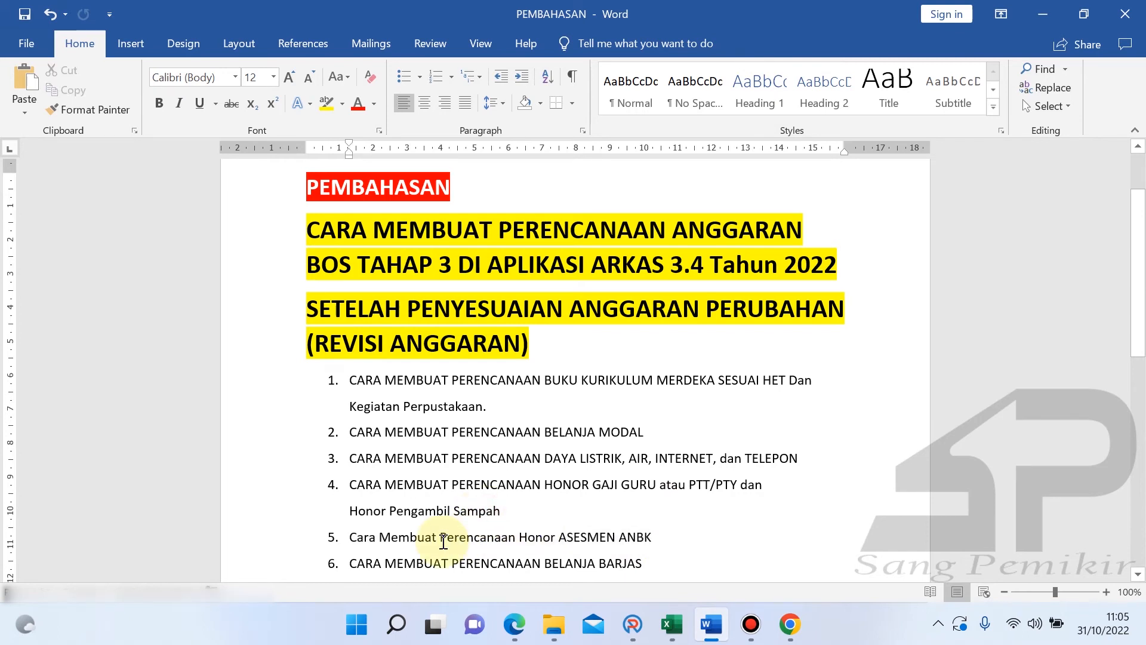
# - Return to ARKAS, insert a new entry from the Monitor LED Uk. 24 inch row under activity 08.04.30, and open its account code list
pyautogui.click(632, 624)
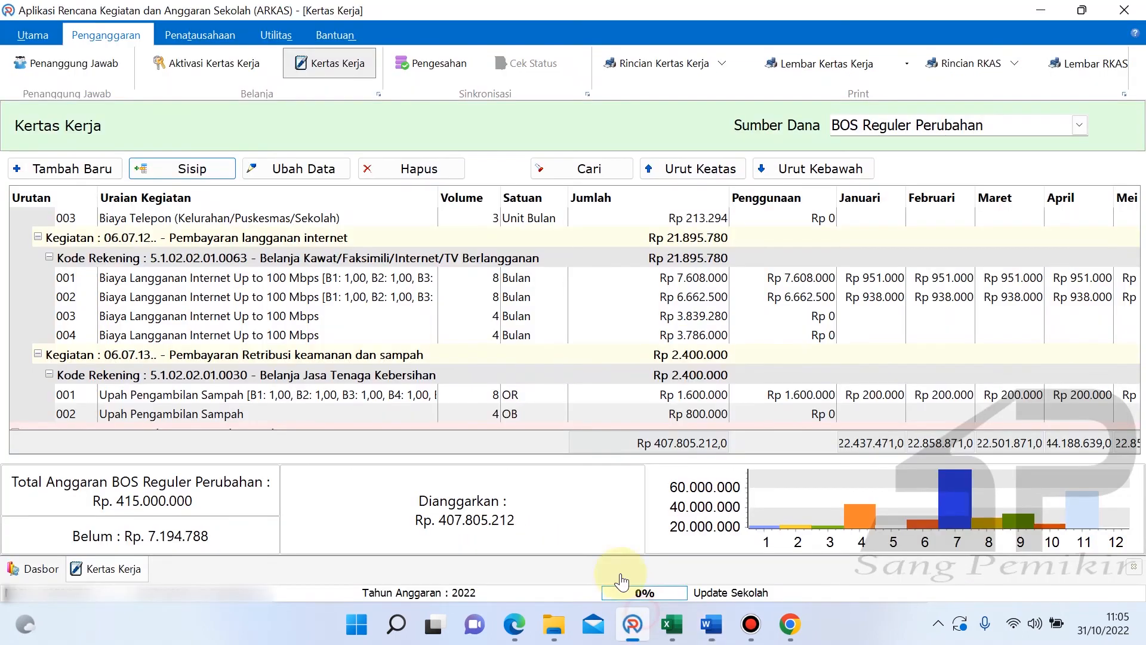
pyautogui.click(193, 318)
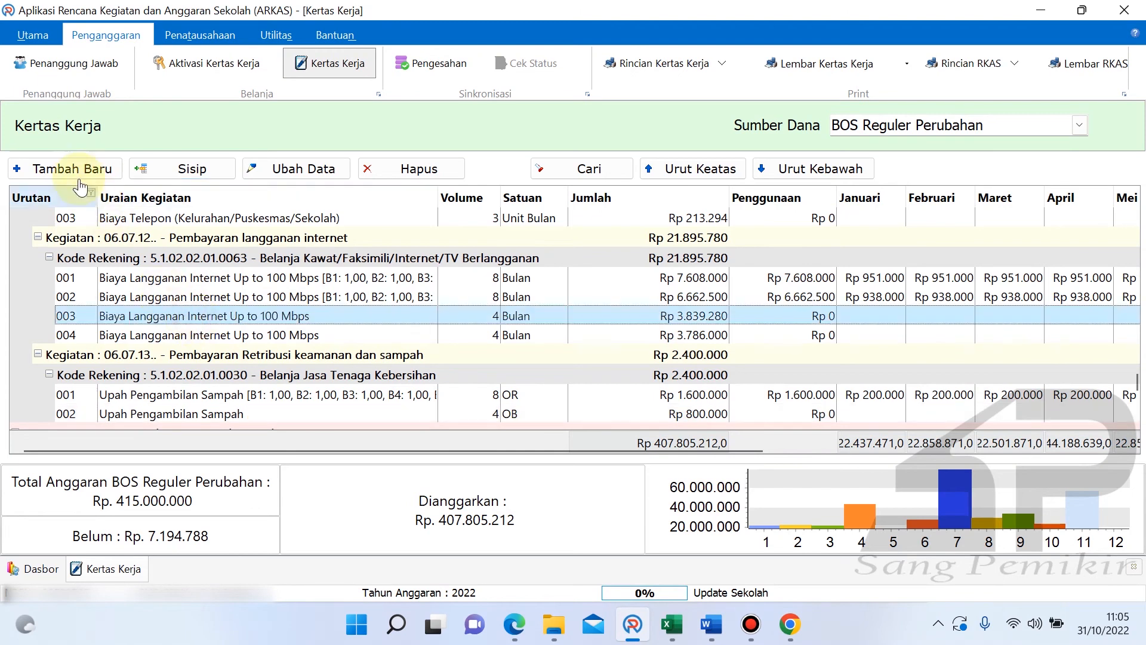
pyautogui.click(1134, 382)
pyautogui.moveTo(1134, 382); pyautogui.dragTo(1136, 417)
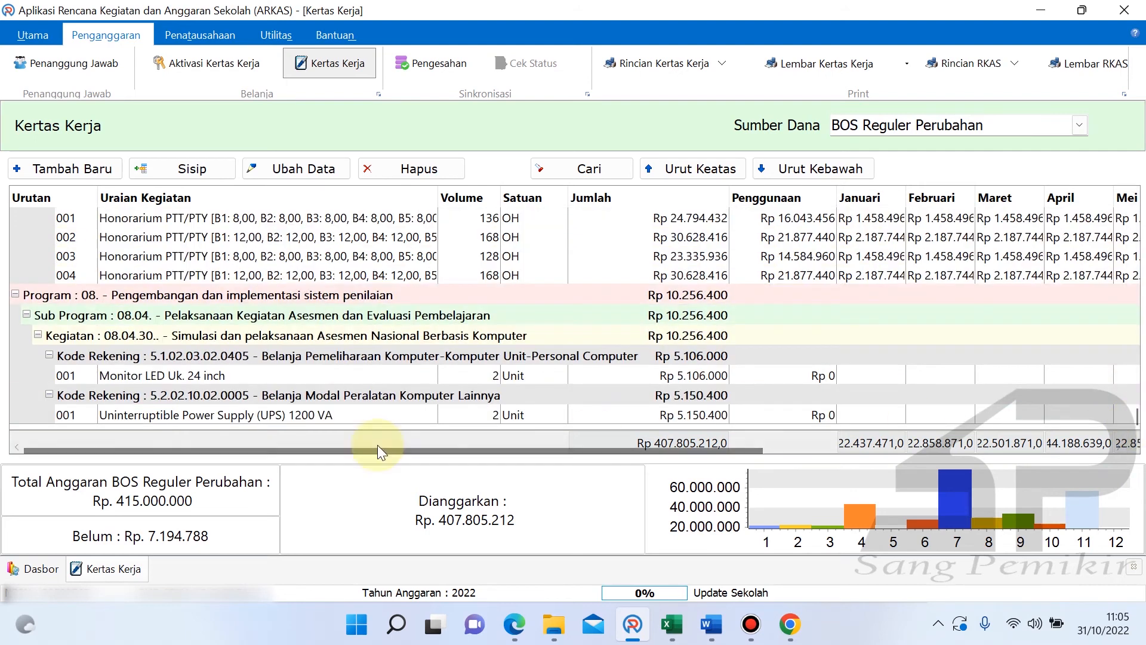
pyautogui.click(191, 381)
pyautogui.click(187, 172)
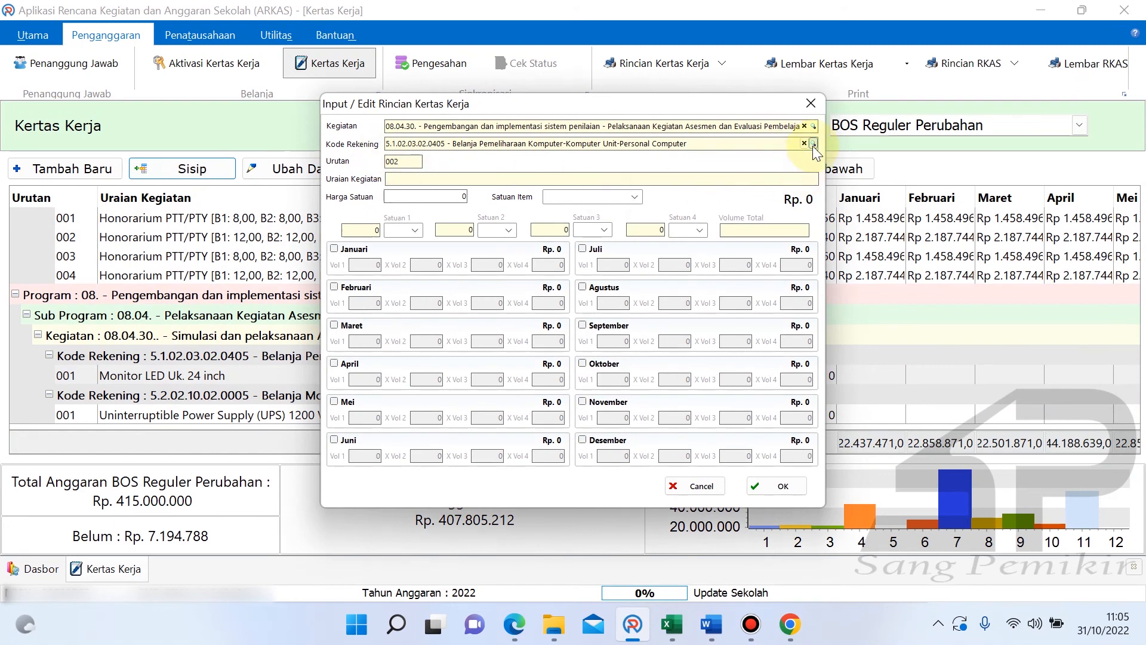
pyautogui.click(813, 145)
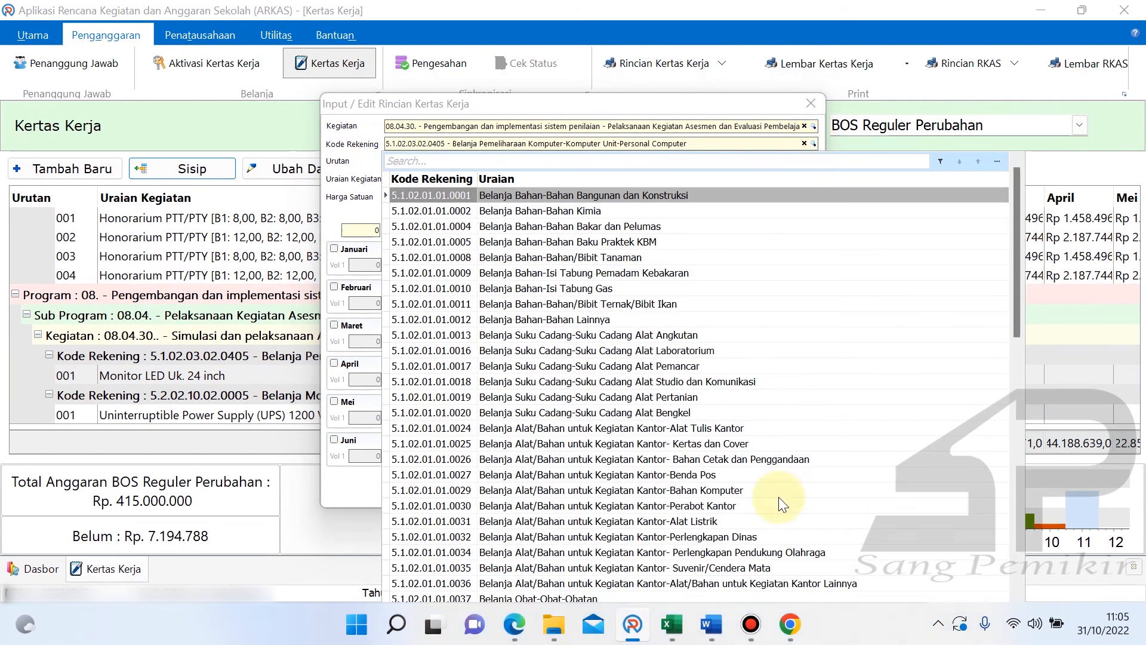
# - Check the ANBK committee, supervisor, proctor and technician budget in Excel's Asesmen sheet, and return to ARKAS
pyautogui.click(671, 624)
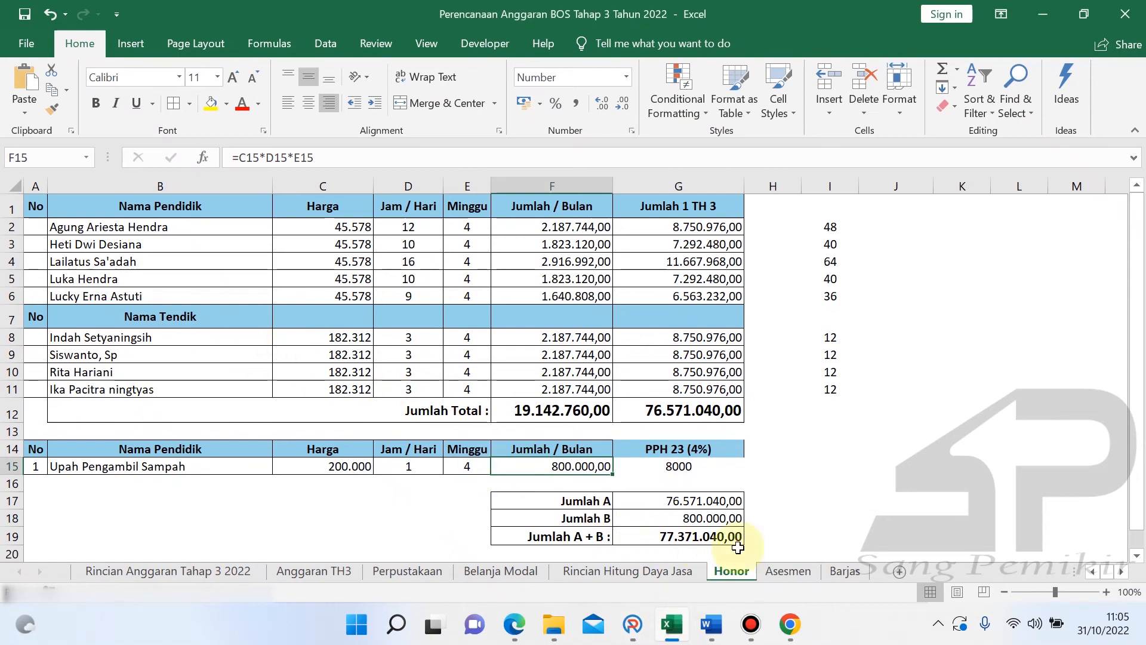
pyautogui.click(790, 571)
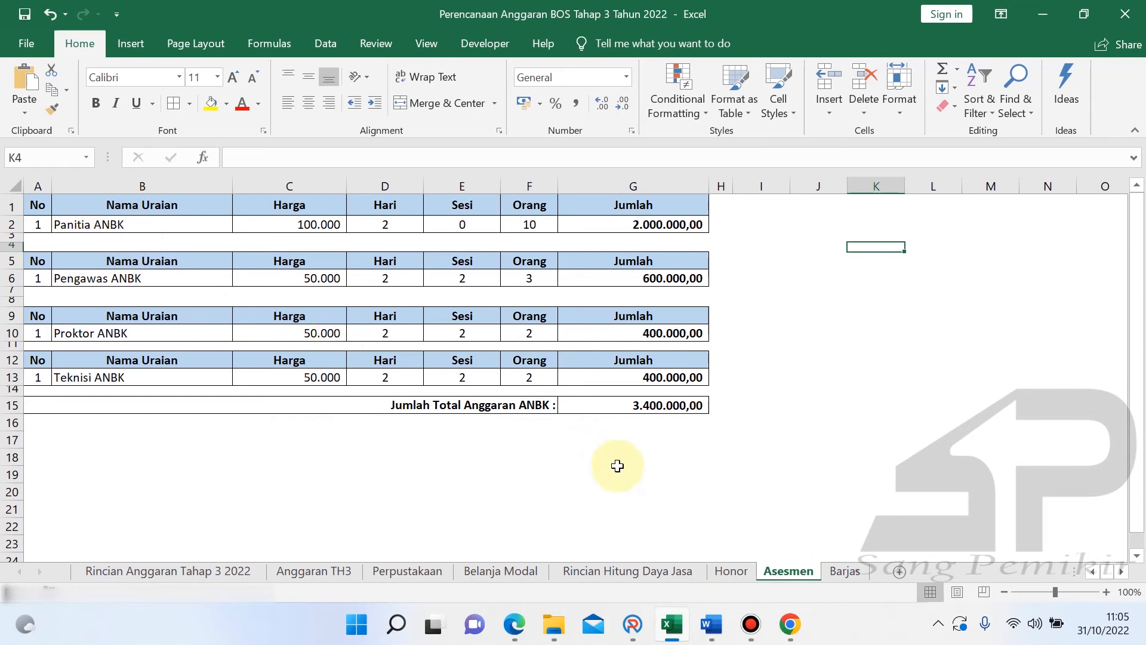
pyautogui.click(620, 609)
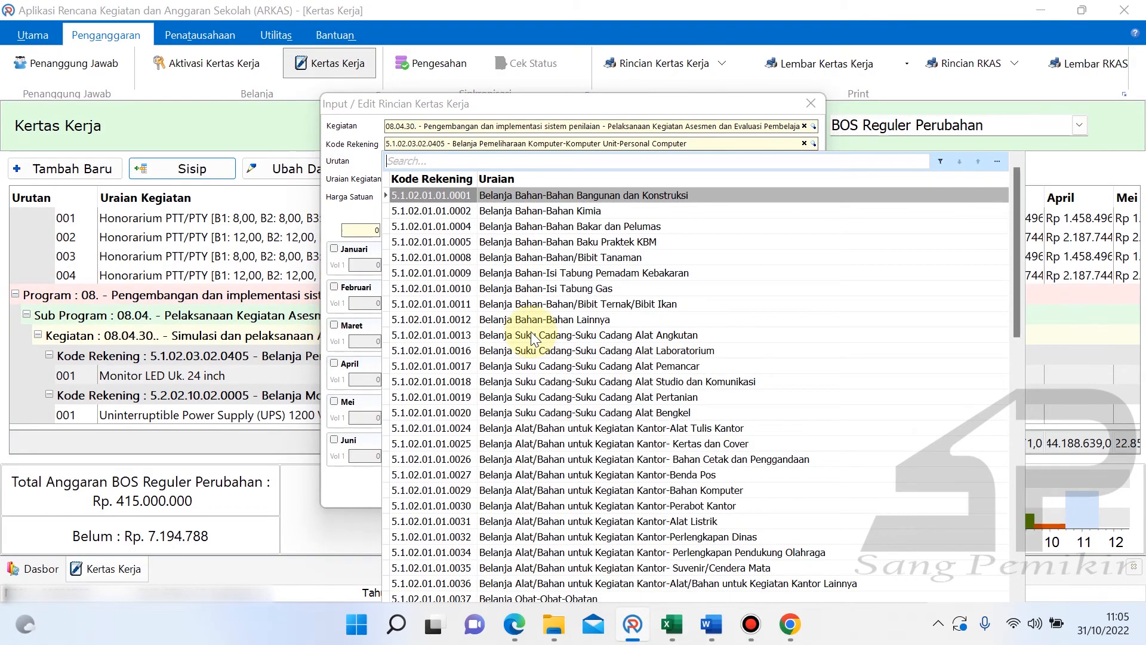
# - Search the account codes for jasa, then honor, and choose 5.1.02.02.01.0004 Honorarium Tim Pelaksana Kegiatan dan Sekretariat Tim Pelaksana Kegiatan
pyautogui.write('jasa')
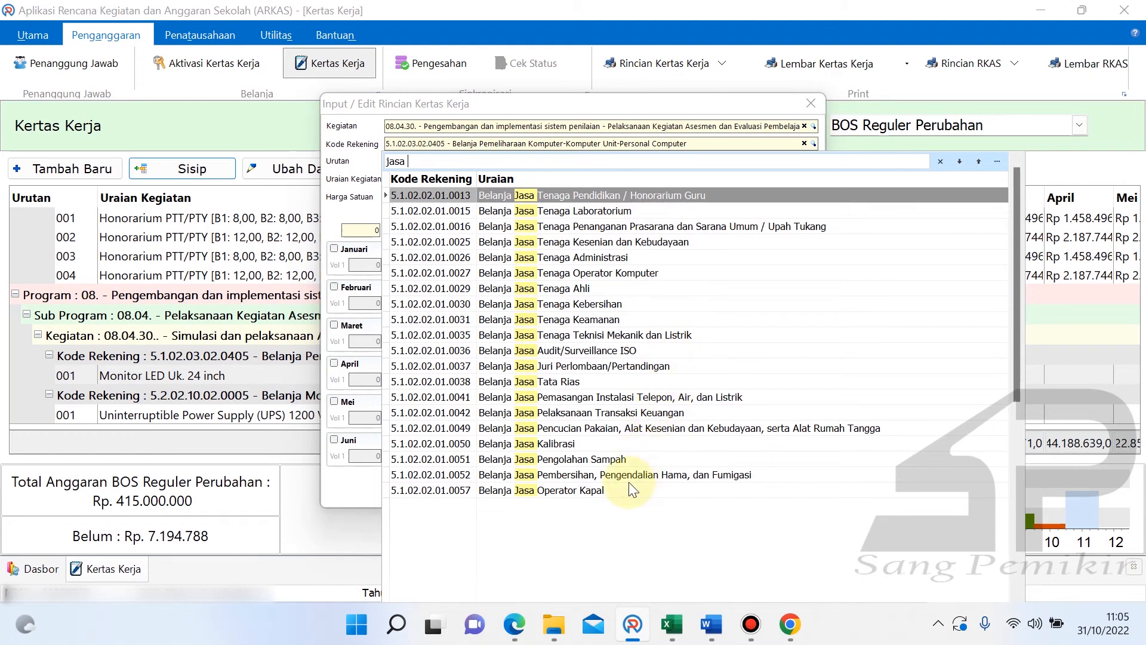
pyautogui.press('BackSpace')
pyautogui.press('BackSpace')
pyautogui.press('BackSpace')
pyautogui.press('BackSpace')
pyautogui.write('ho')
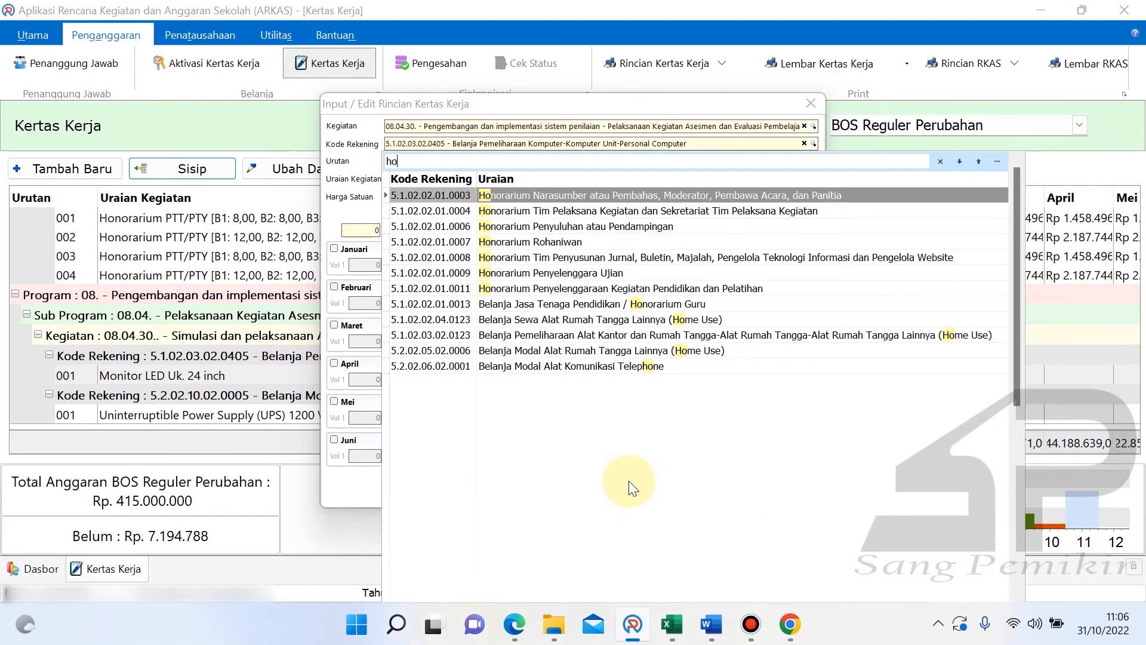
pyautogui.write('nor')
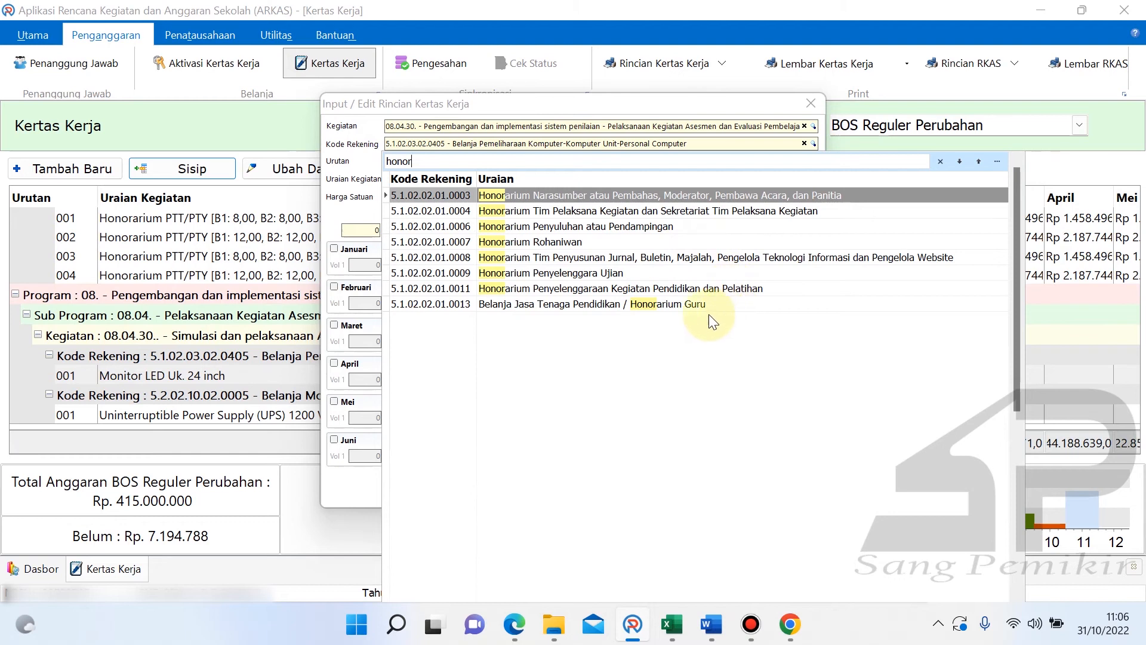
pyautogui.click(744, 214)
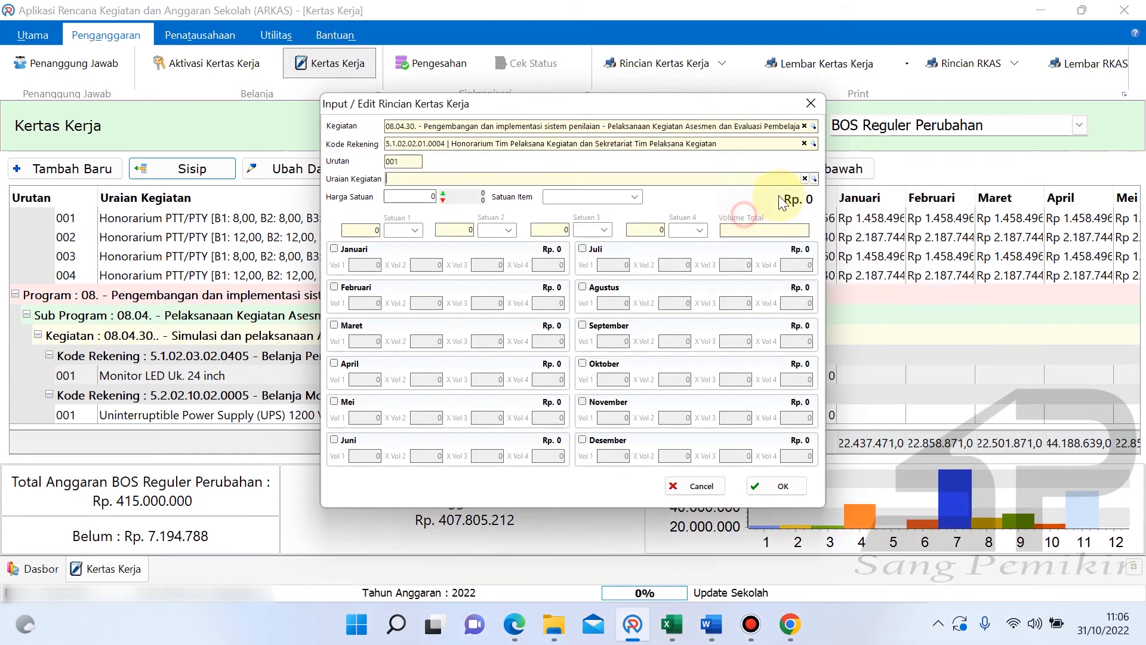
# - Choose Transport panitia ANBK as the activity item, and check the Panitia ANBK row in Excel's Asesmen sheet
pyautogui.click(815, 178)
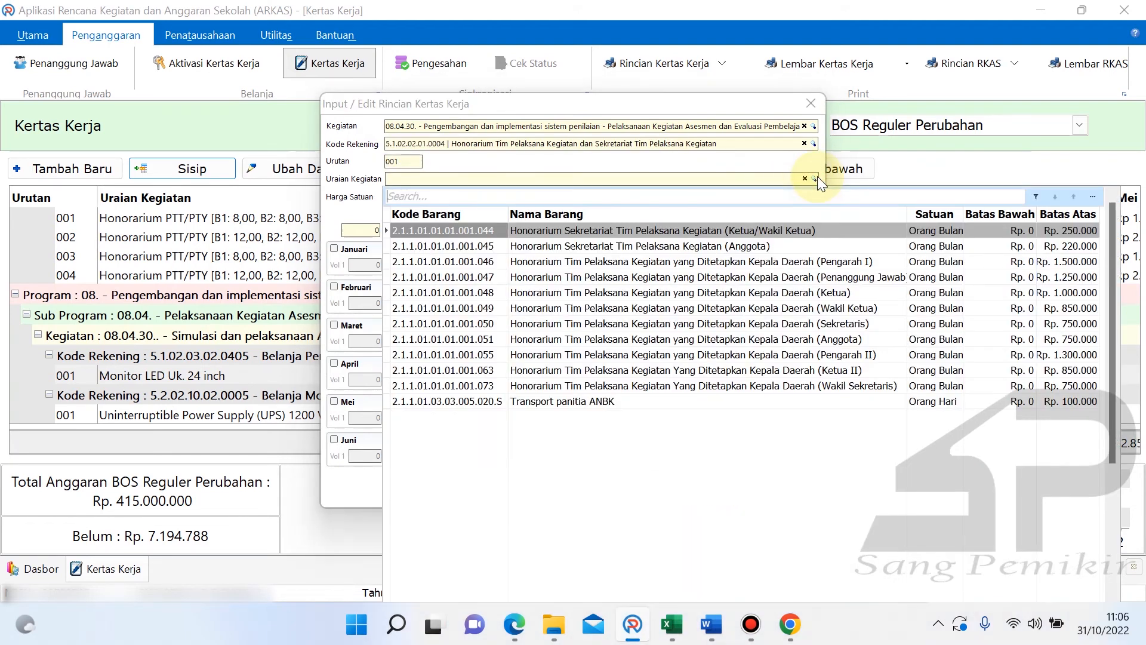
pyautogui.click(603, 401)
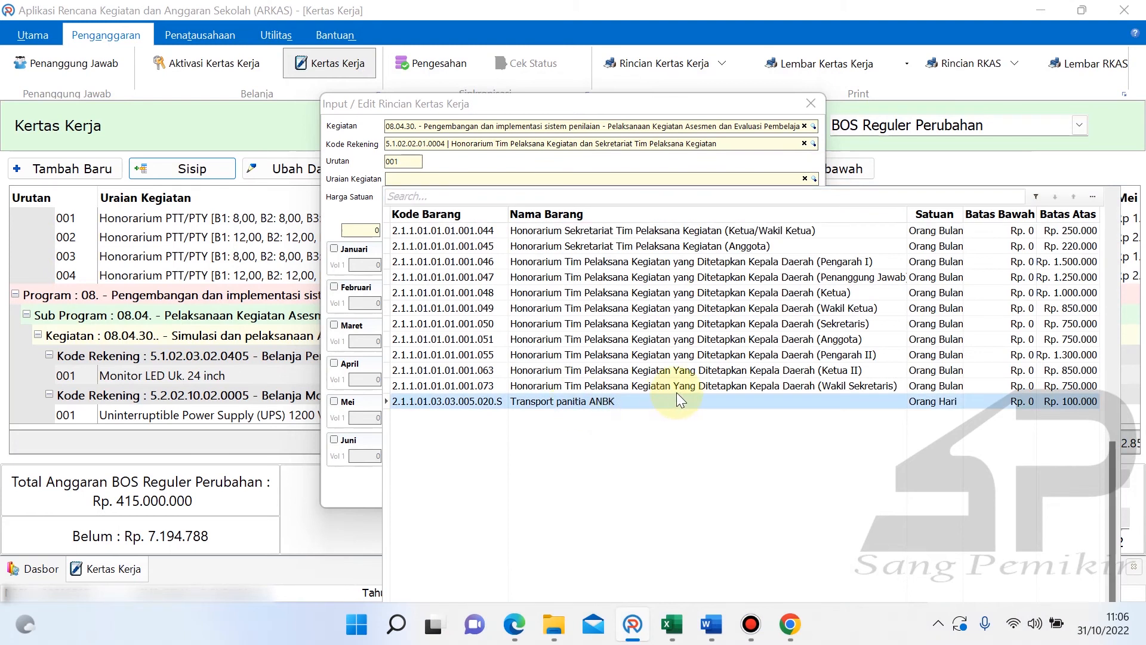
pyautogui.doubleClick(843, 403)
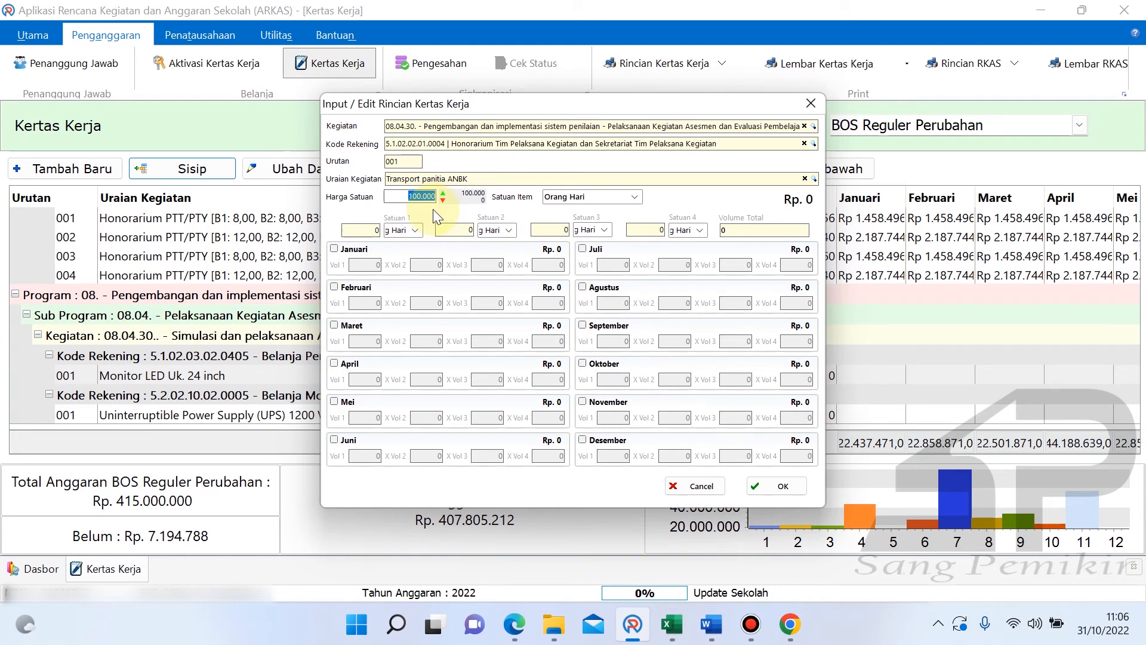
pyautogui.click(679, 613)
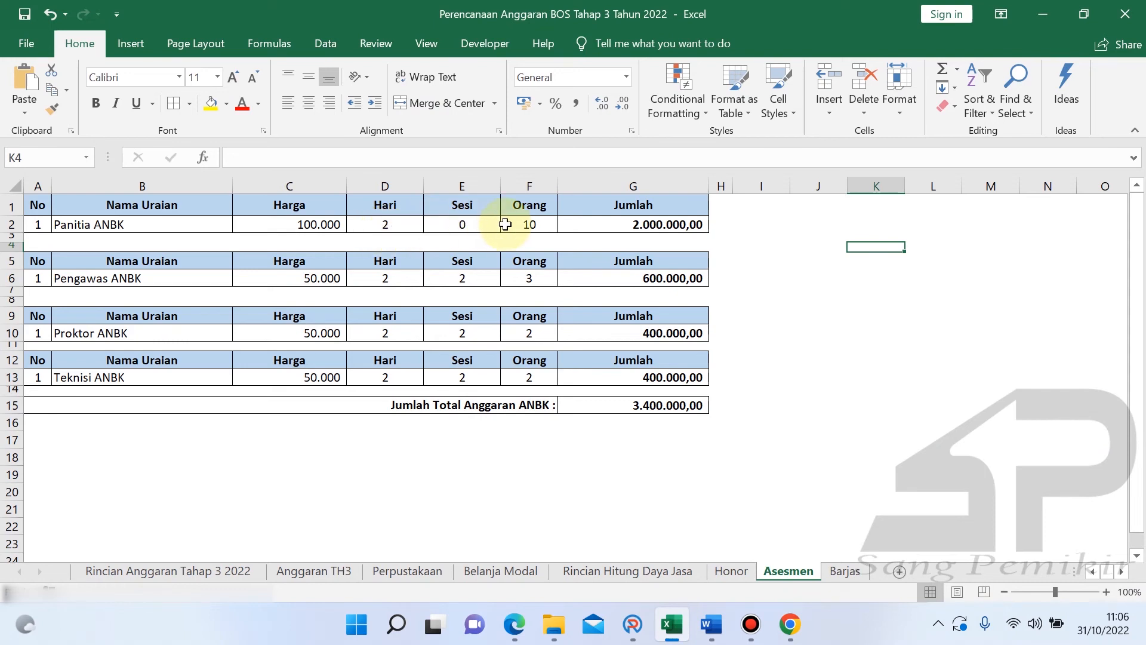
pyautogui.click(633, 624)
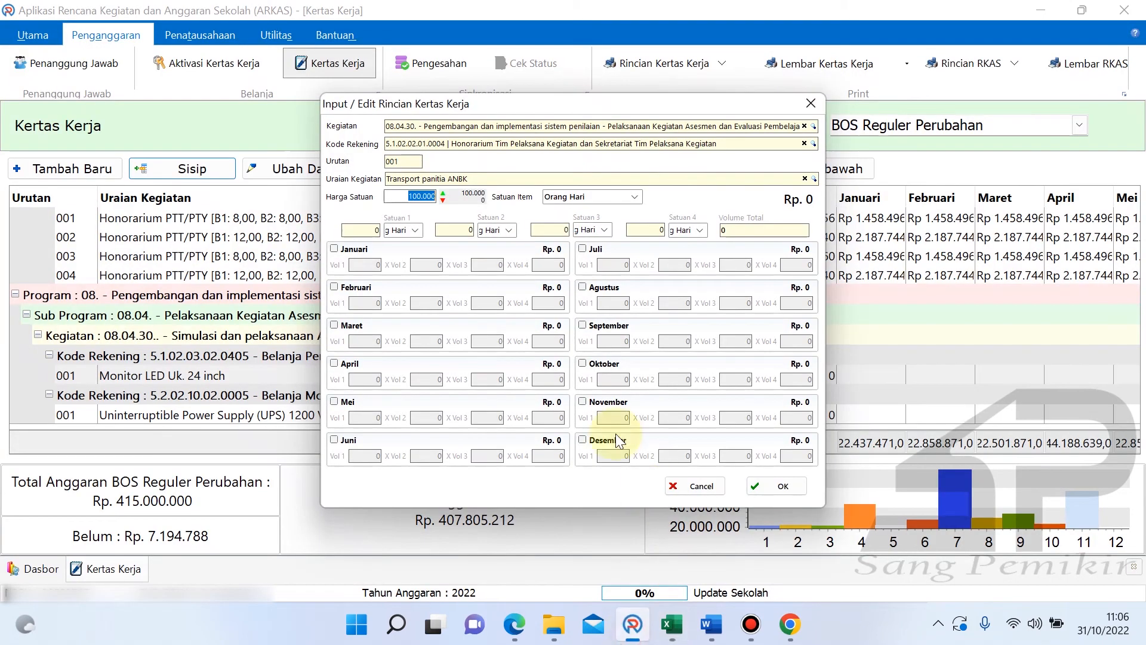
# - Enable September for the Transport panitia ANBK entry and set its first volume to 20
pyautogui.click(604, 327)
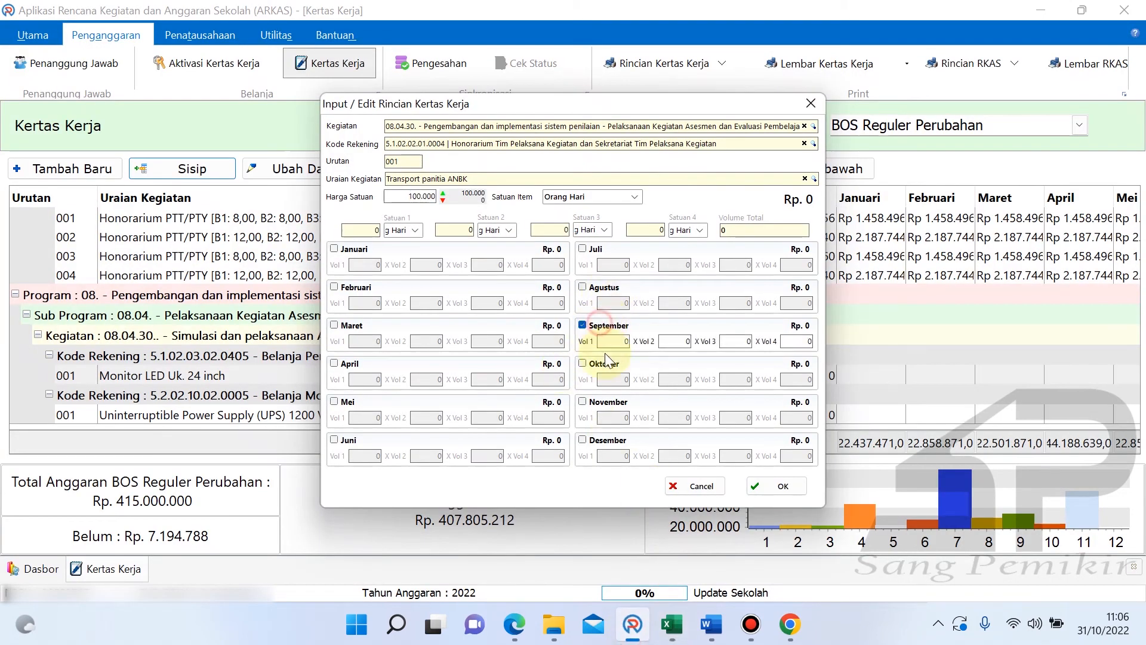
pyautogui.click(604, 363)
pyautogui.click(601, 364)
pyautogui.write('2')
pyautogui.click(676, 339)
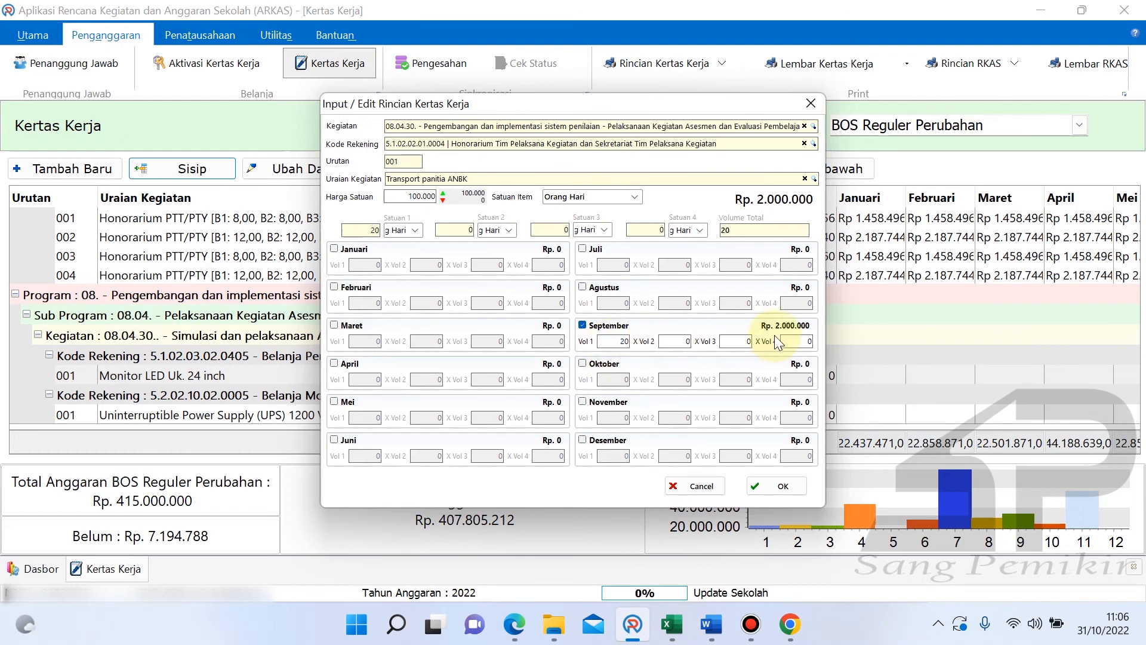
# - Compare the entry's amount with the Panitia ANBK total in Excel's Asesmen sheet, and return to ARKAS
pyautogui.click(671, 624)
pyautogui.click(664, 224)
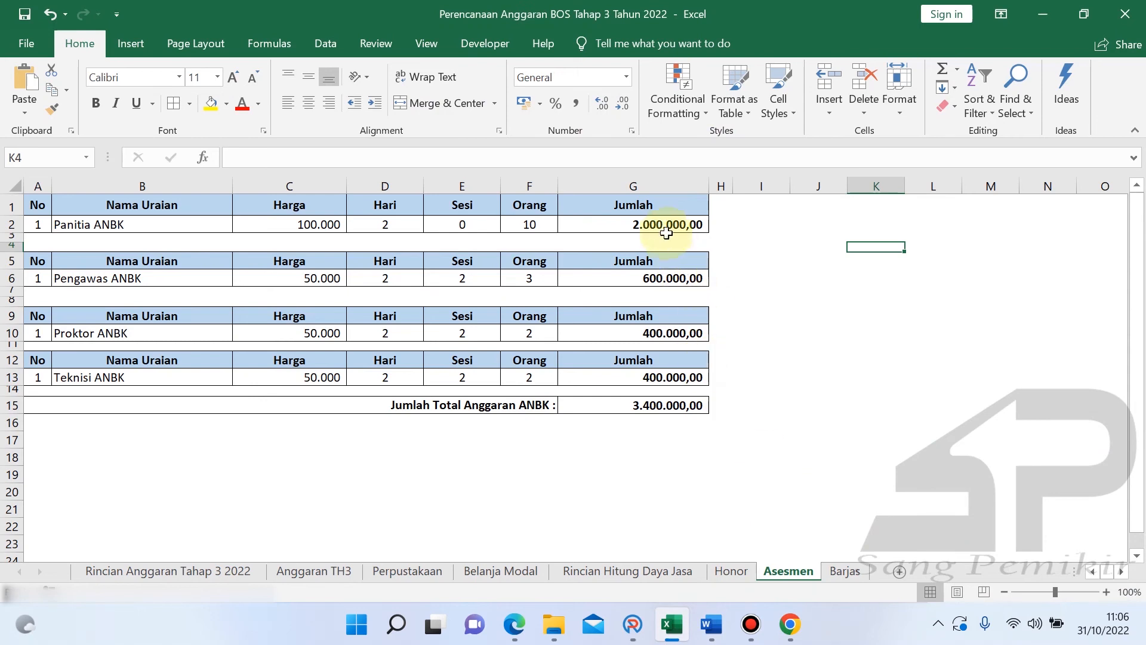
pyautogui.click(633, 624)
# - Set September's first volume to 2 and second volume to 10, and save the Transport panitia ANBK entry
pyautogui.click(619, 341)
pyautogui.write('2')
pyautogui.click(671, 342)
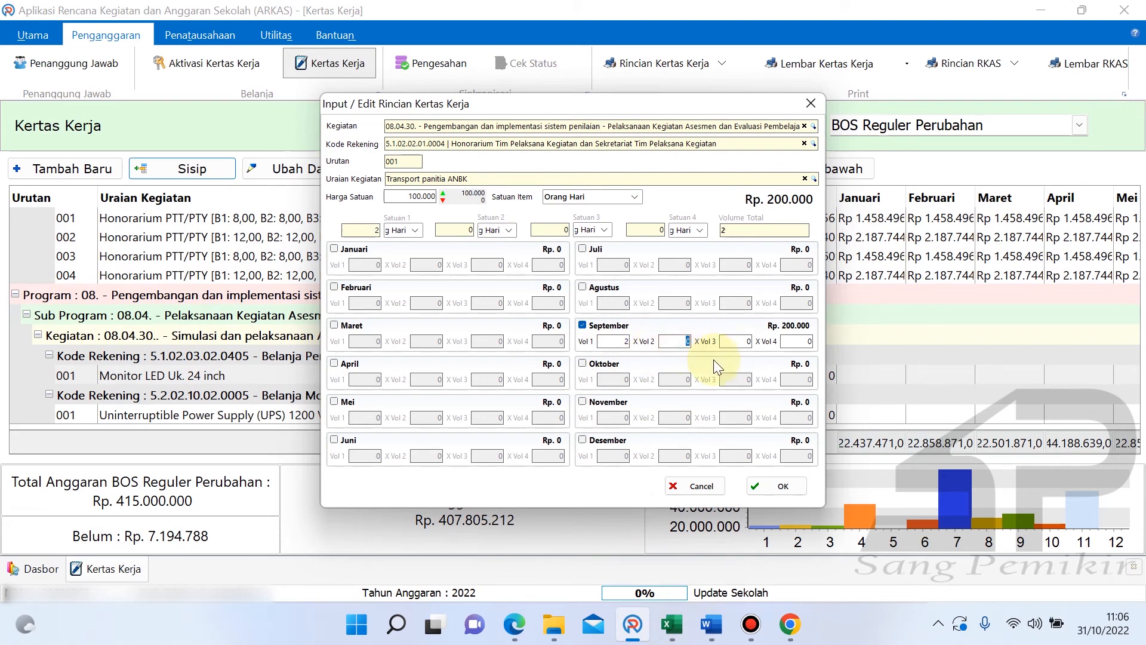
pyautogui.write('1')
pyautogui.click(734, 345)
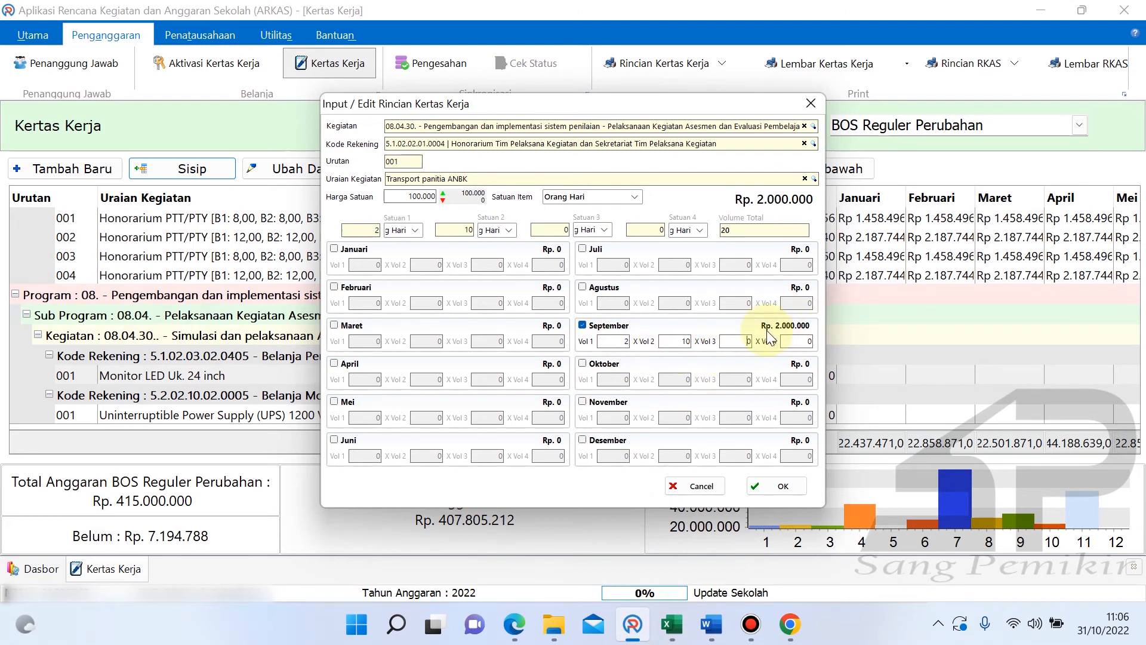
pyautogui.click(780, 484)
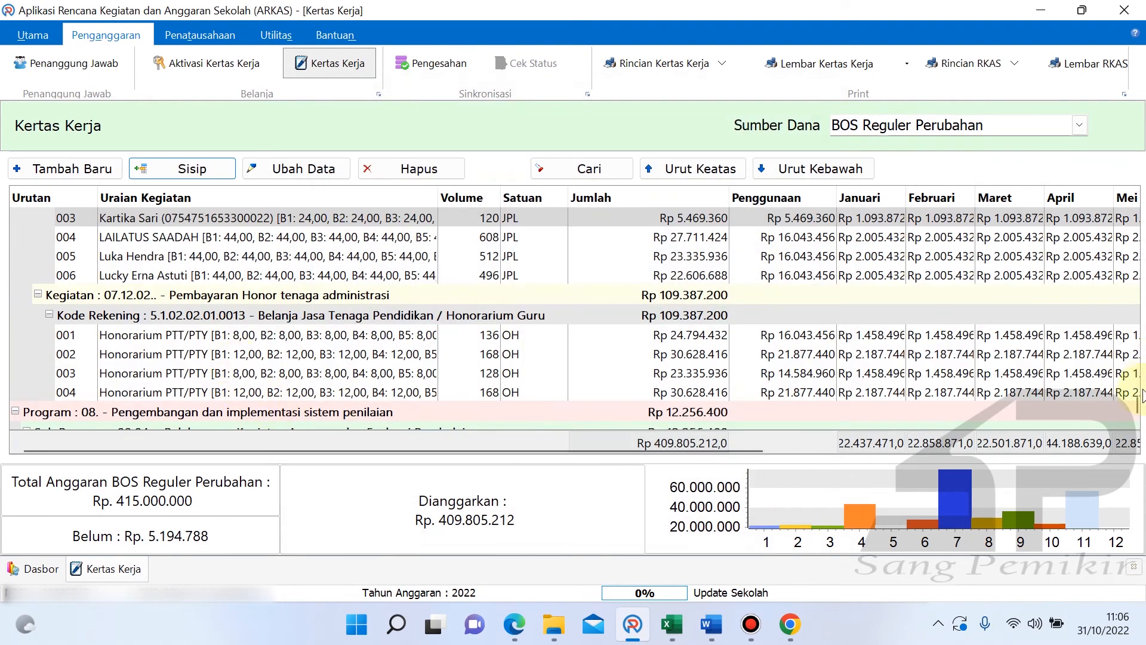
# - Insert a new entry from the Transport panitia ANBK row, and check the remaining ANBK honorariums in Excel's Asesmen sheet
pyautogui.moveTo(1133, 402); pyautogui.dragTo(1133, 439)
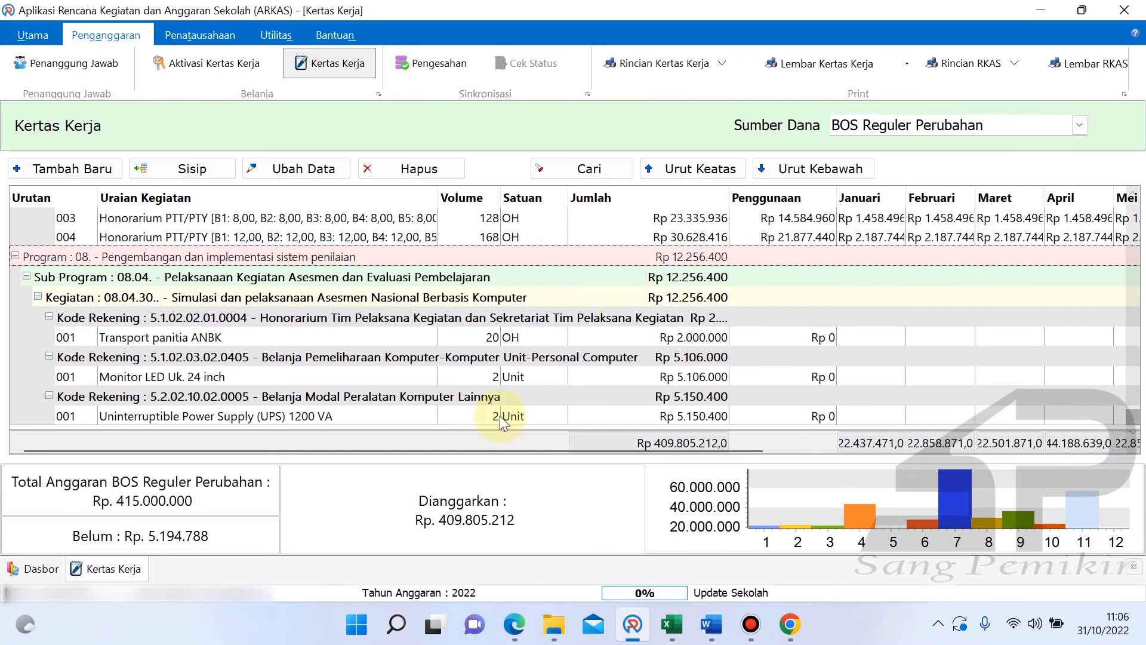
pyautogui.click(182, 342)
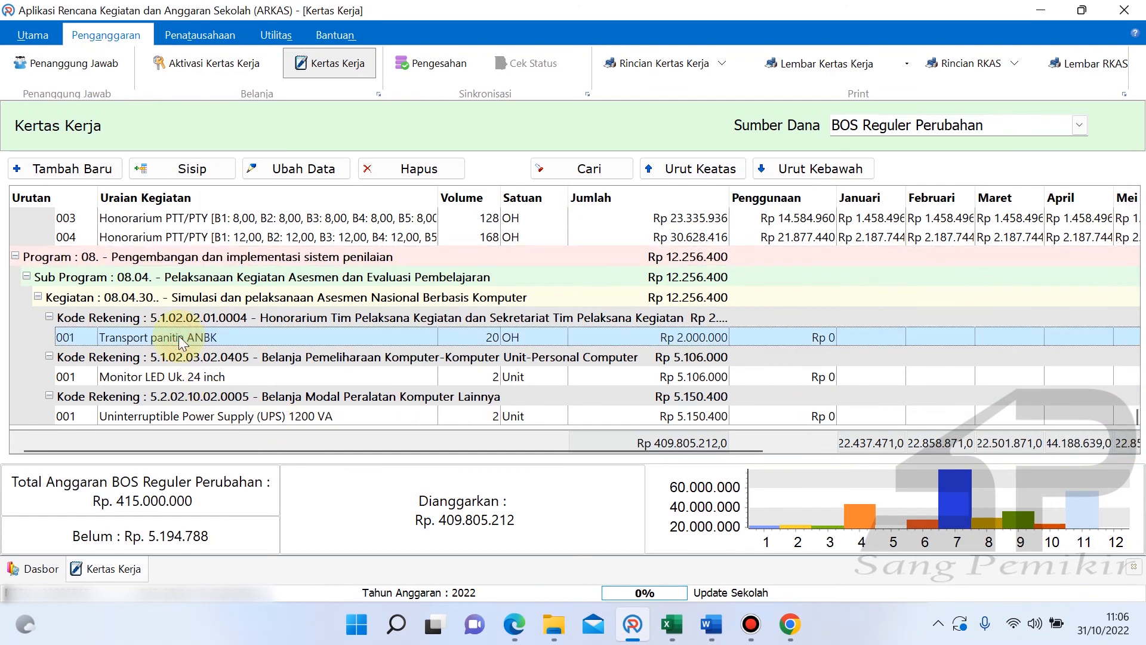
pyautogui.click(199, 174)
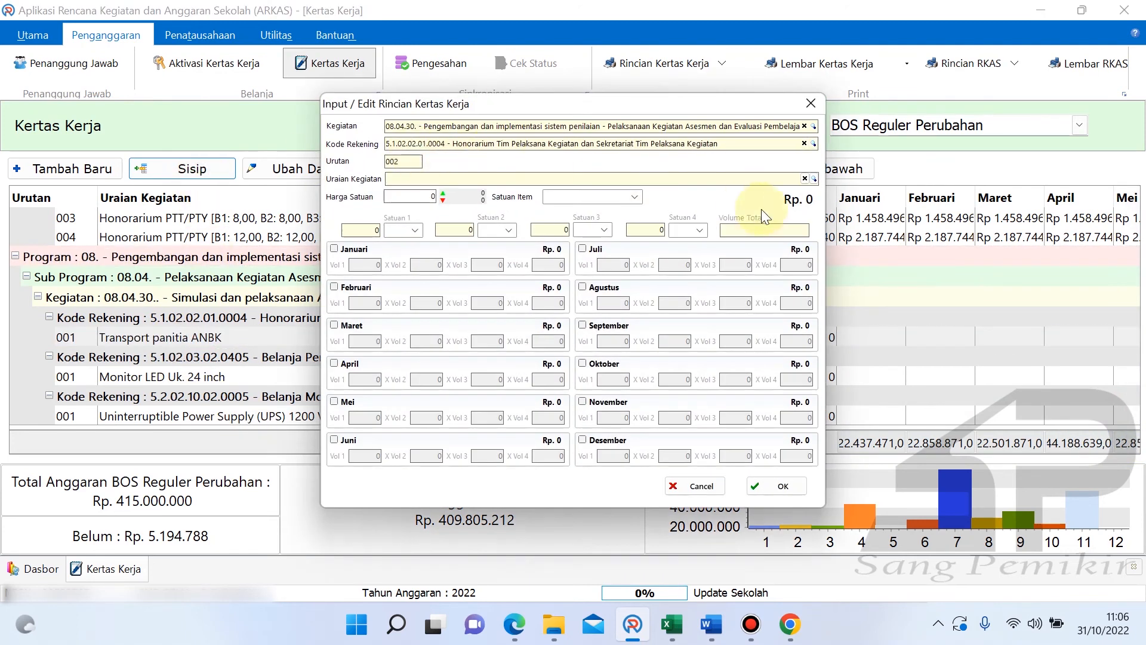
pyautogui.click(634, 621)
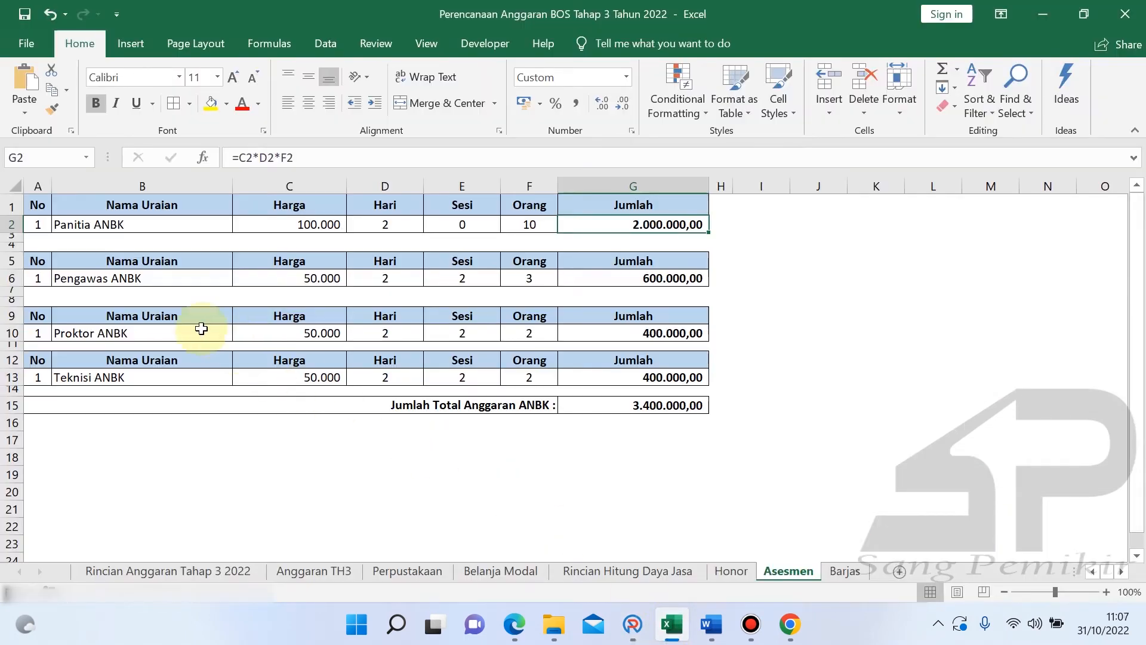
pyautogui.click(633, 624)
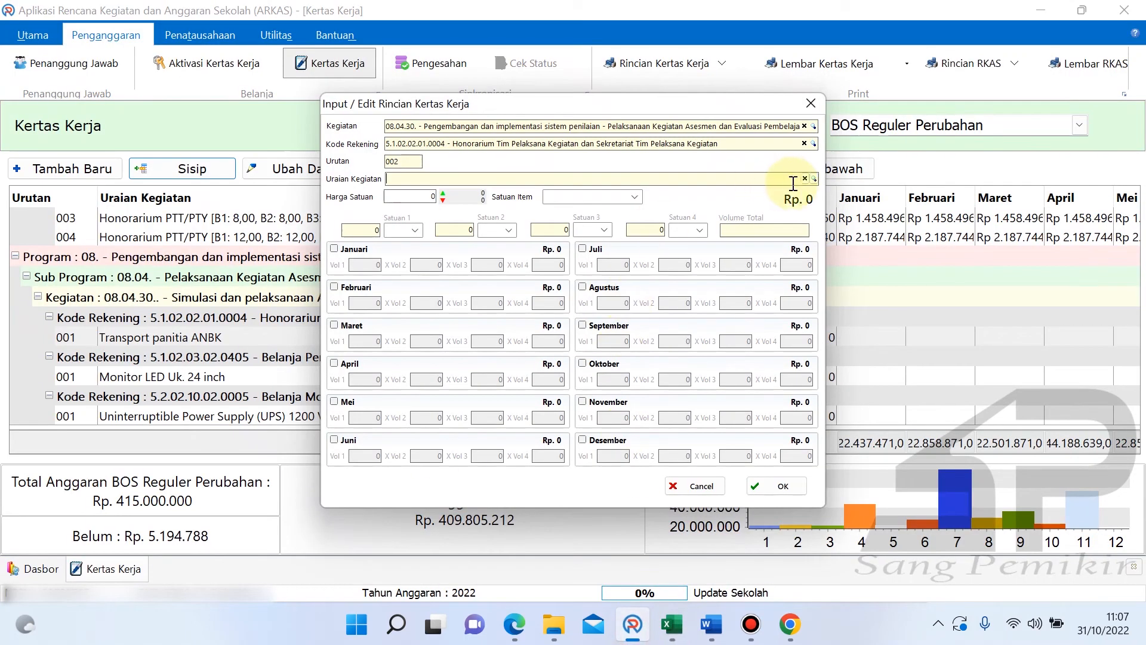
# - Set the account code to Belanja Jasa Tenaga Pendidikan / Honorarium Guru and choose Honor Pengawas ANBK as the activity item
pyautogui.click(815, 146)
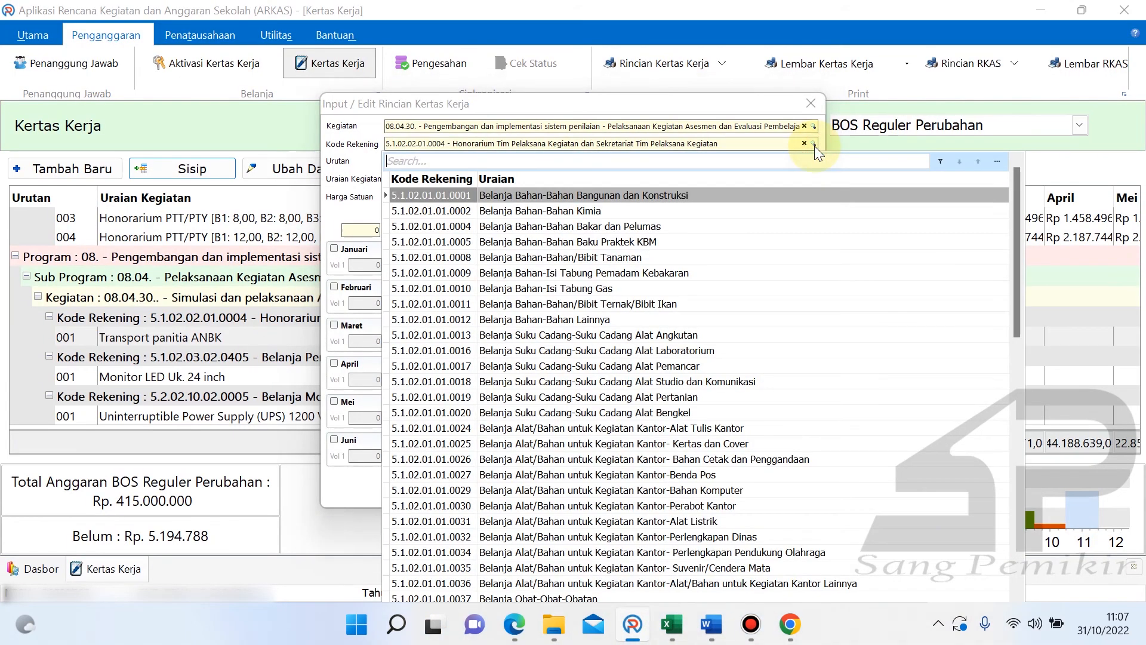
pyautogui.write('honor')
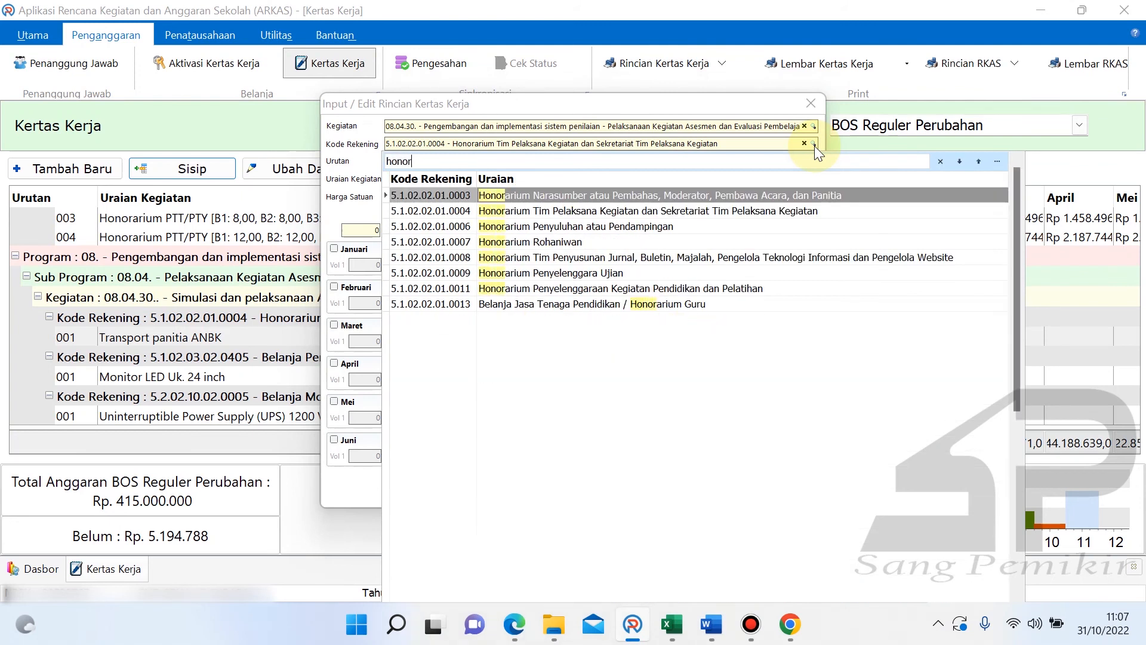
pyautogui.click(614, 305)
pyautogui.click(814, 178)
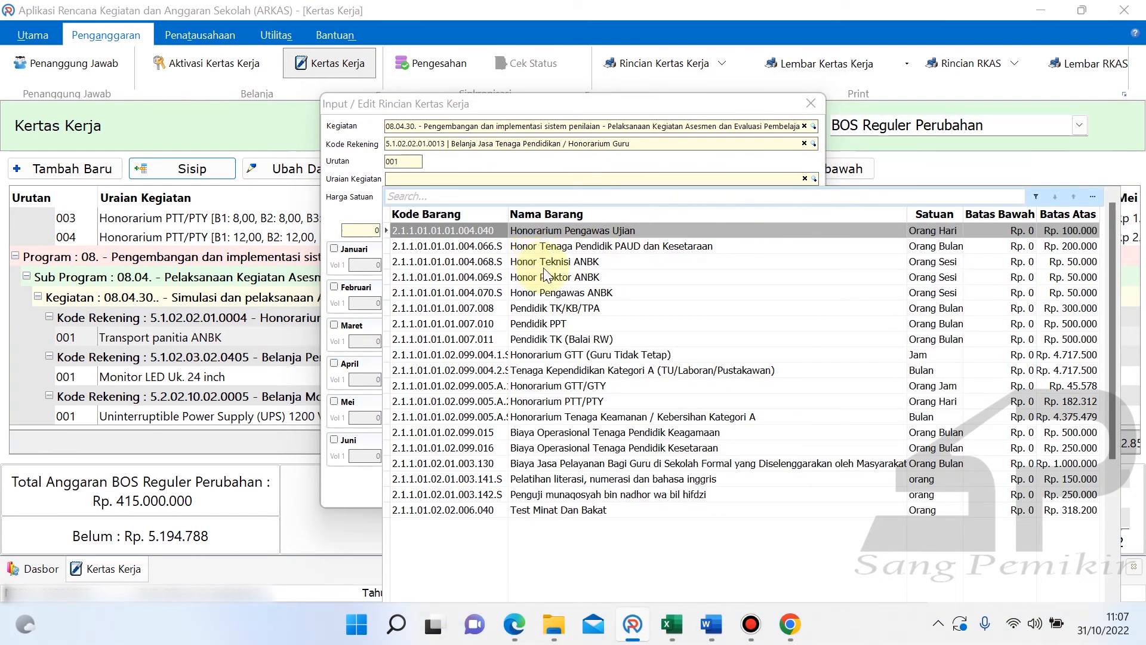
pyautogui.click(582, 292)
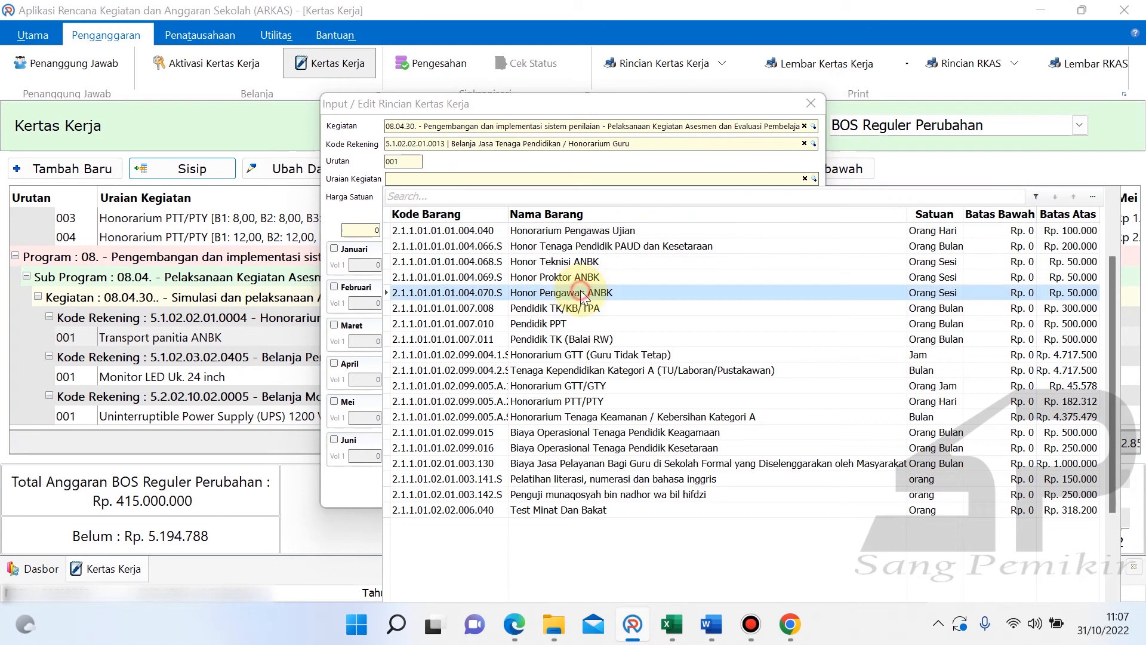
pyautogui.click(697, 295)
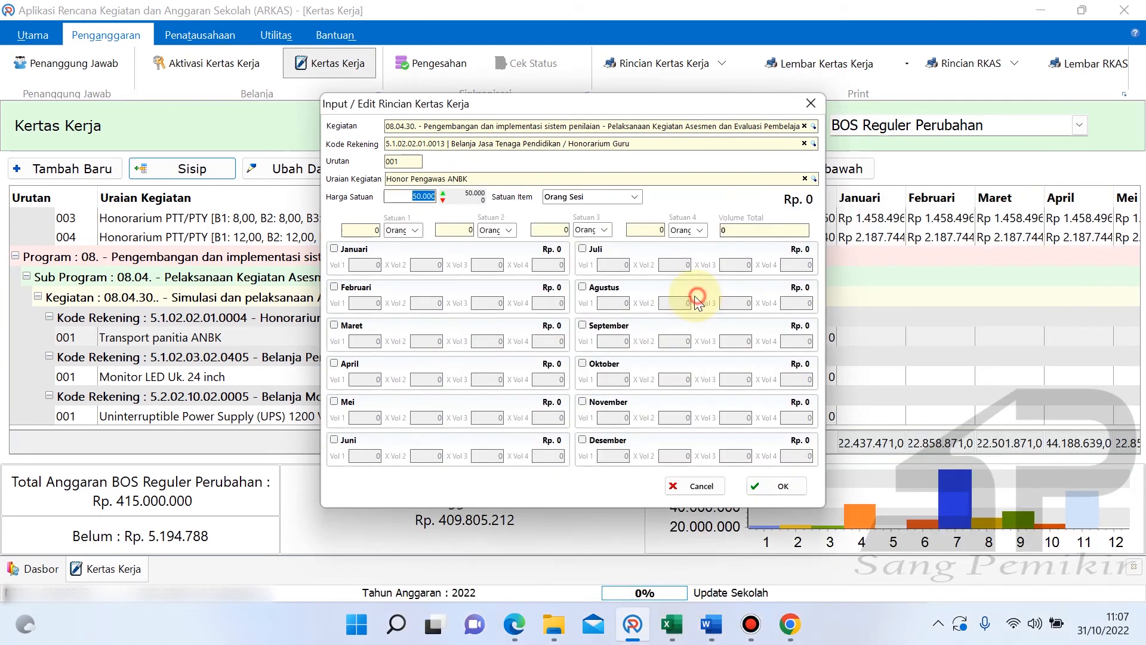
# - Enable September for the Honor Pengawas ANBK entry, and check the Pengawas ANBK row in Excel before returning to ARKAS
pyautogui.click(583, 326)
pyautogui.moveTo(677, 633)
pyautogui.moveTo(671, 571)
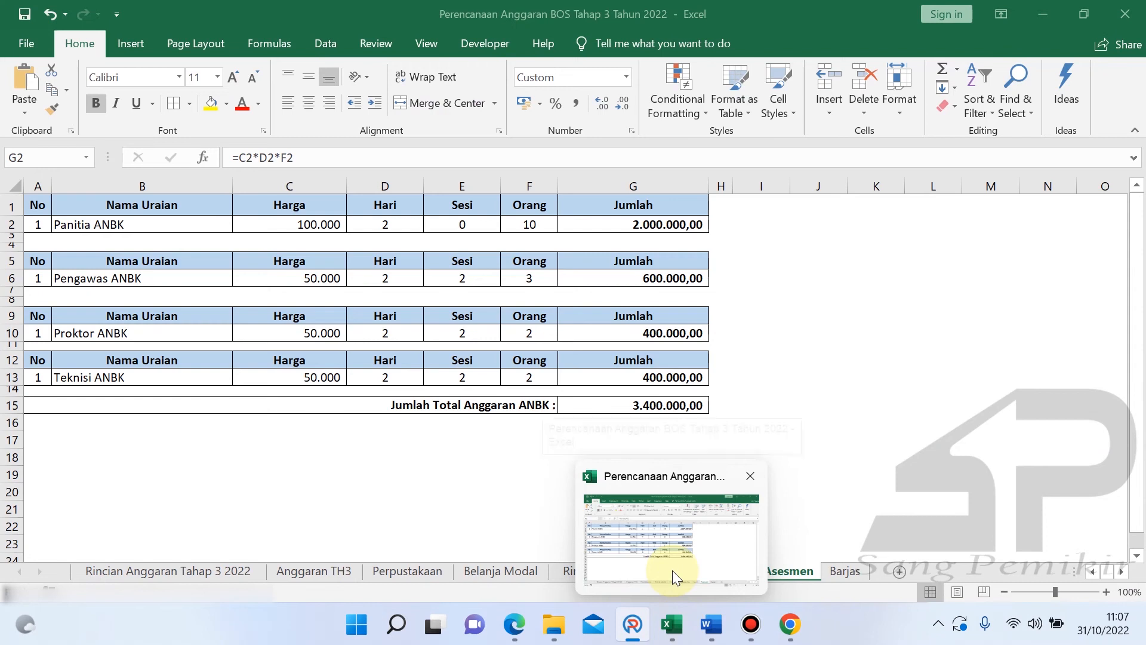
pyautogui.click(672, 571)
pyautogui.click(633, 624)
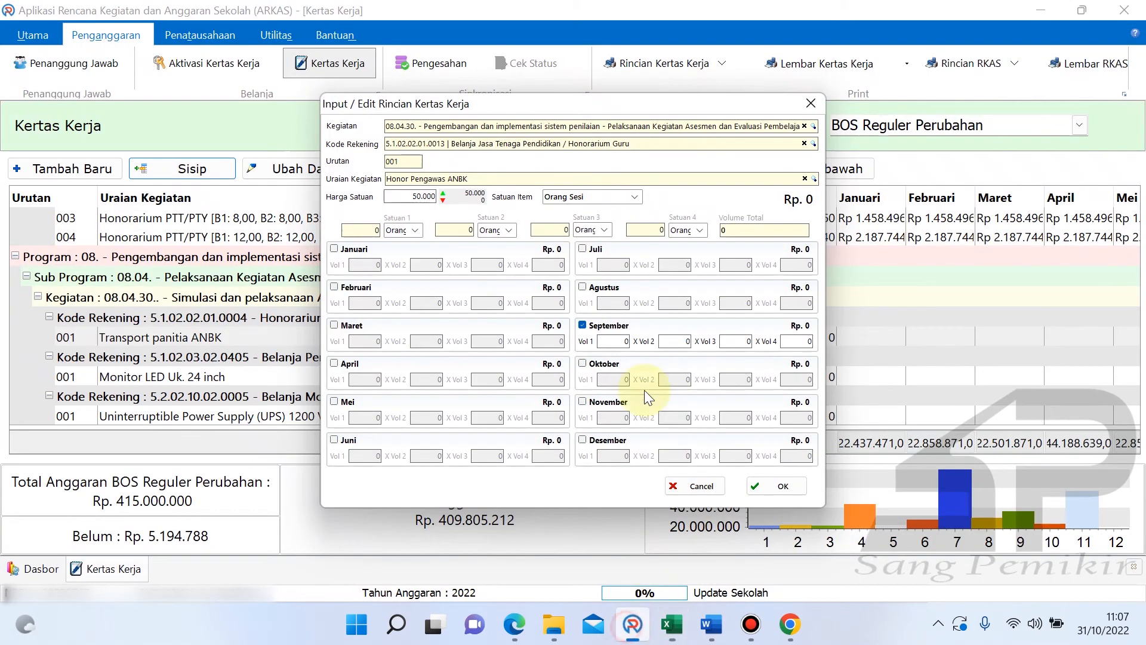
# - Set September's first three volumes to 2, 2 and 3, and save the Honor Pengawas ANBK entry
pyautogui.click(620, 342)
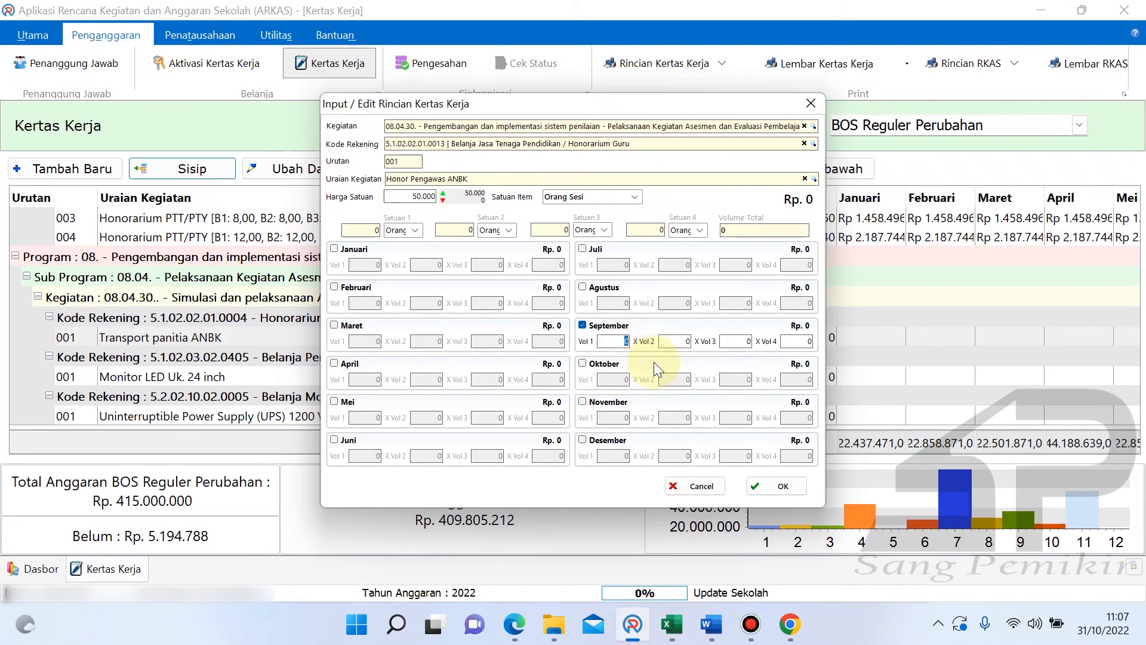
pyautogui.click(671, 341)
pyautogui.write('2')
pyautogui.click(731, 341)
pyautogui.write('3')
pyautogui.press('Tab')
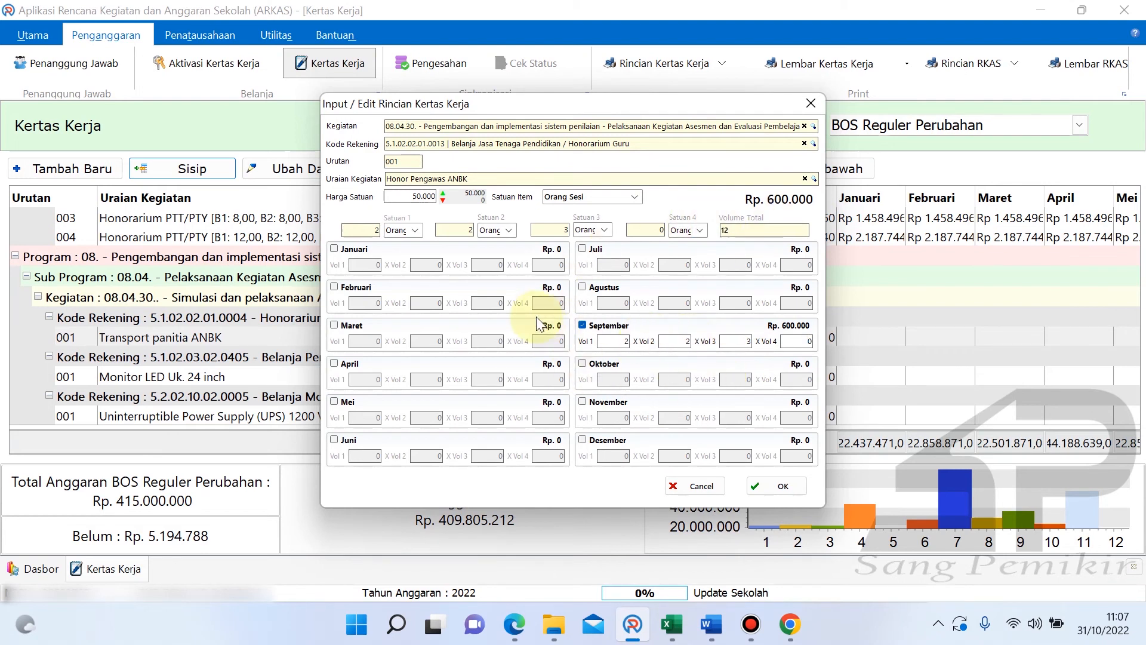
pyautogui.click(764, 482)
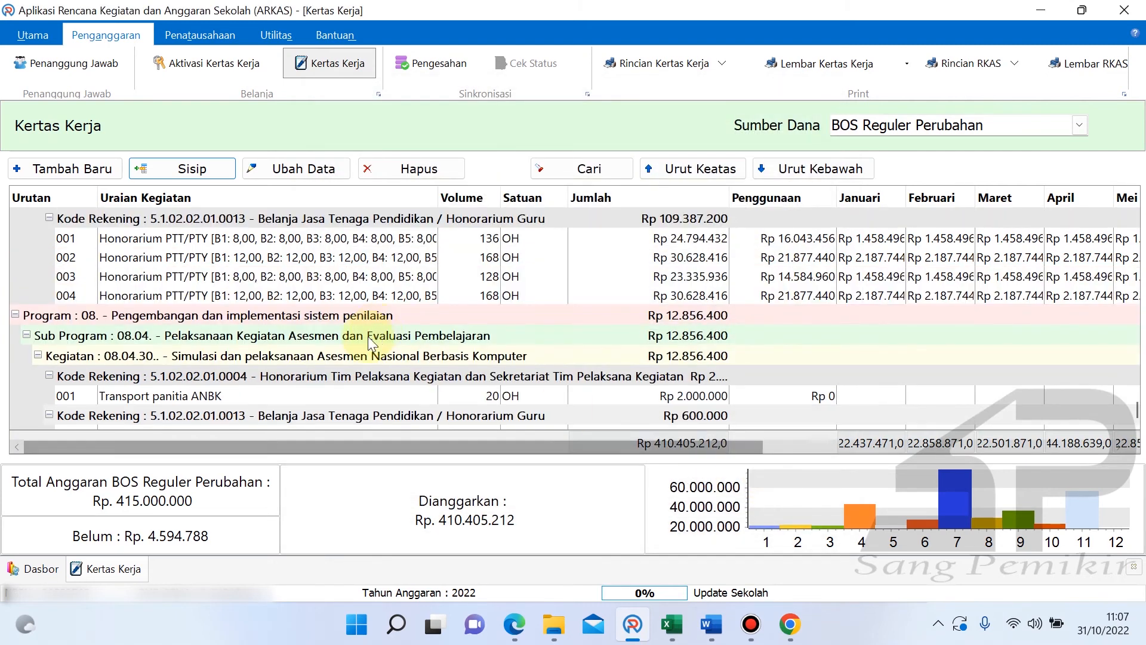
# - Insert a new entry from the Honor Pengawas ANBK row under Belanja Jasa Tenaga Pendidikan / Honorarium Guru
pyautogui.click(313, 395)
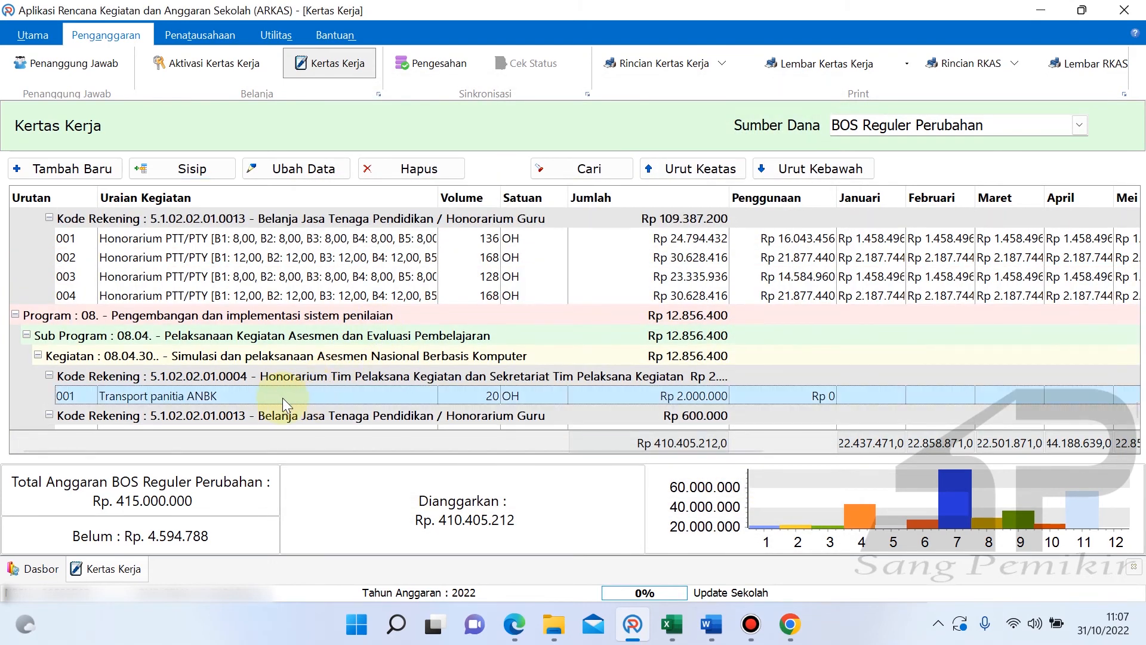
pyautogui.scroll(-1, 281, 398)
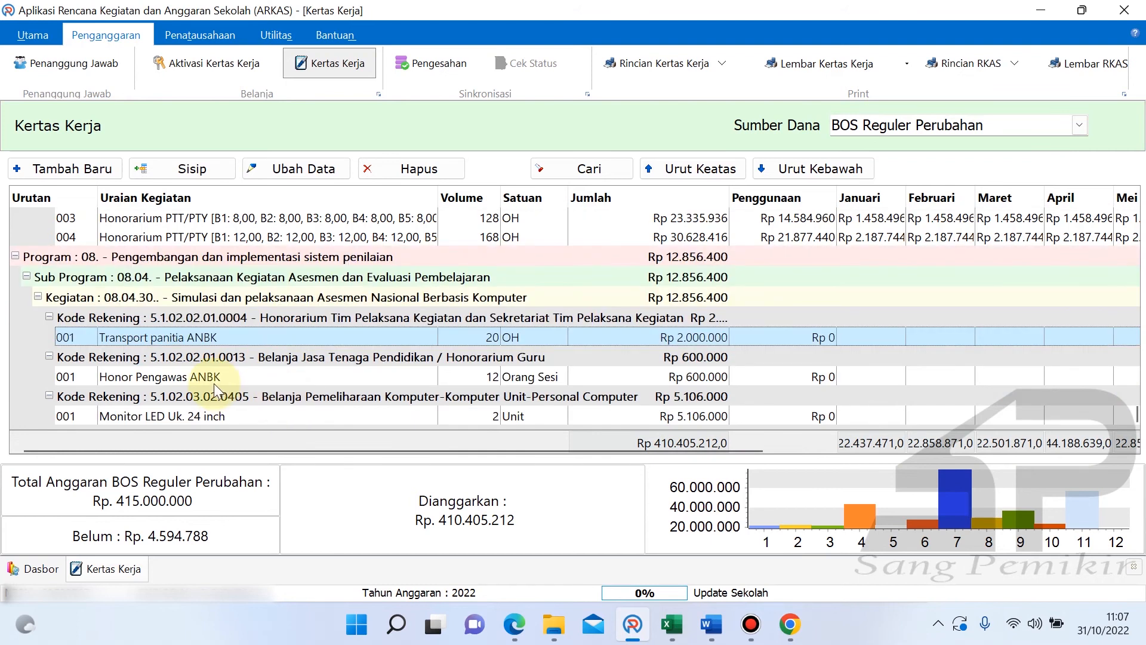
pyautogui.click(225, 376)
pyautogui.click(191, 173)
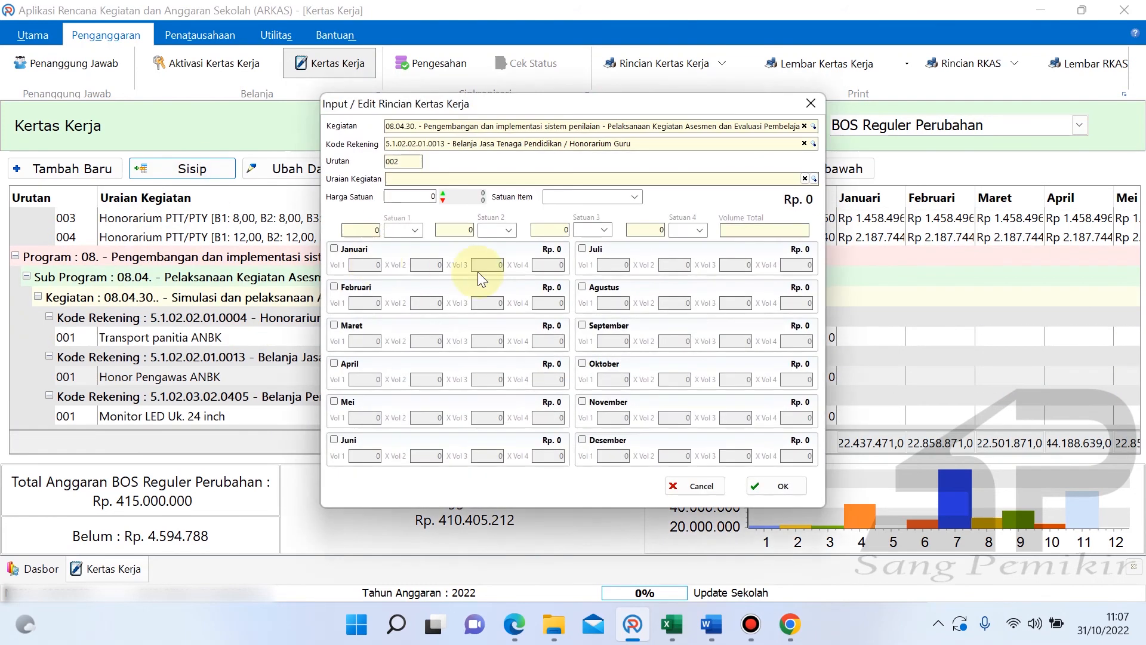
pyautogui.click(816, 177)
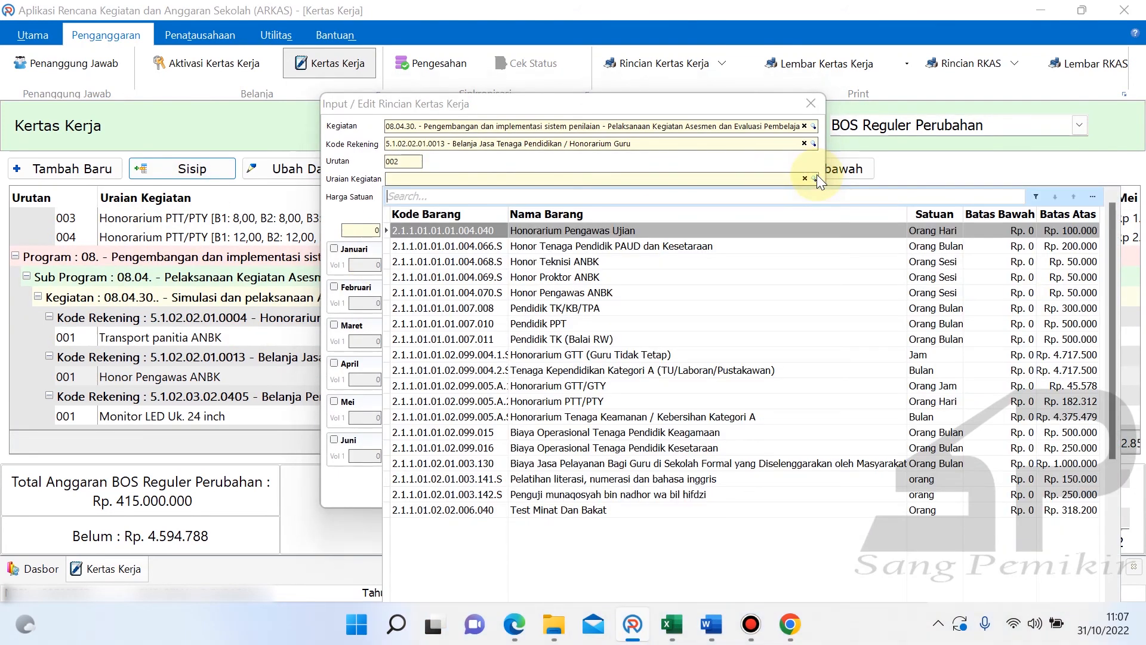
pyautogui.write('honor')
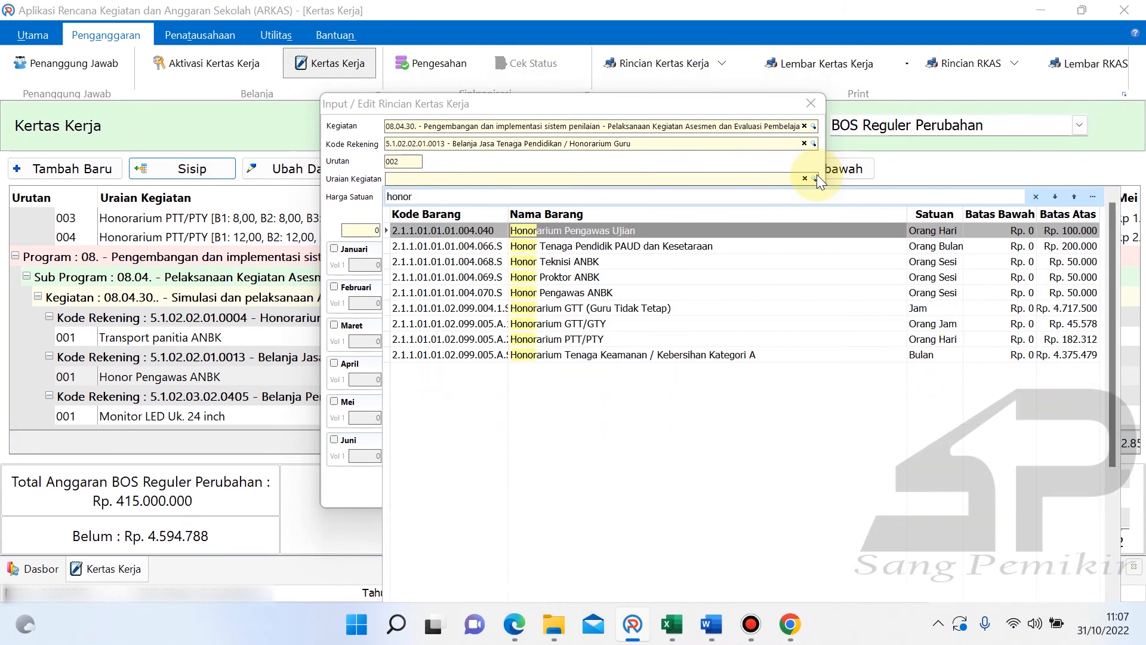
pyautogui.click(641, 356)
pyautogui.click(642, 355)
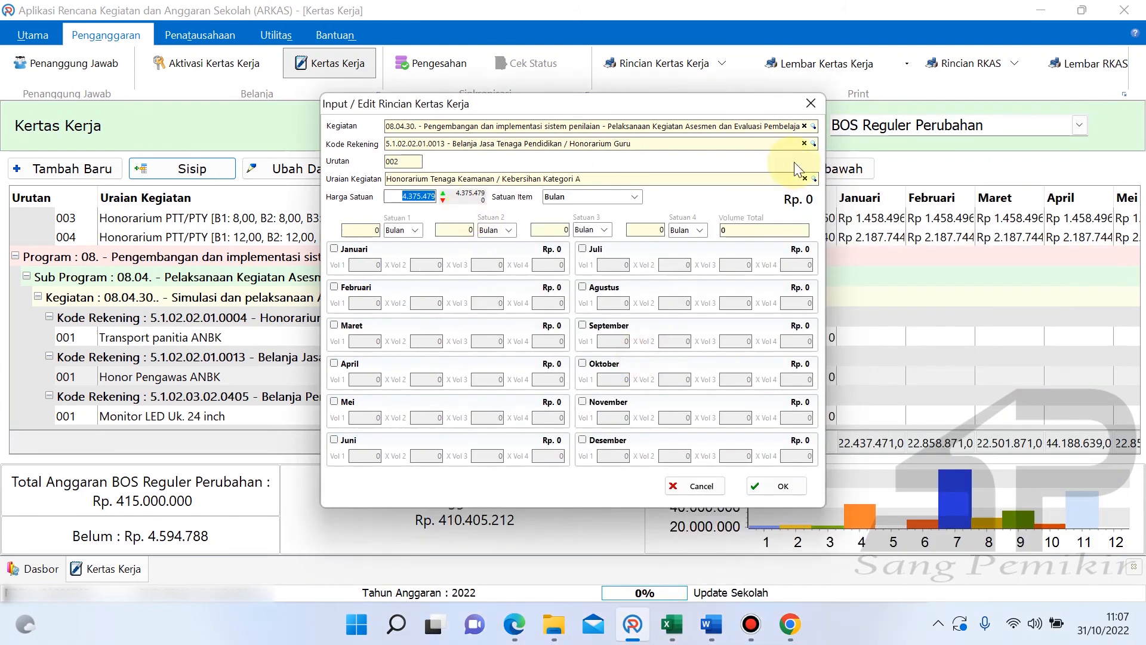
# - Choose Honor Proktor ANBK as the activity item, and check the Proktor ANBK row in Excel's Asesmen sheet before returning to ARKAS
pyautogui.click(816, 177)
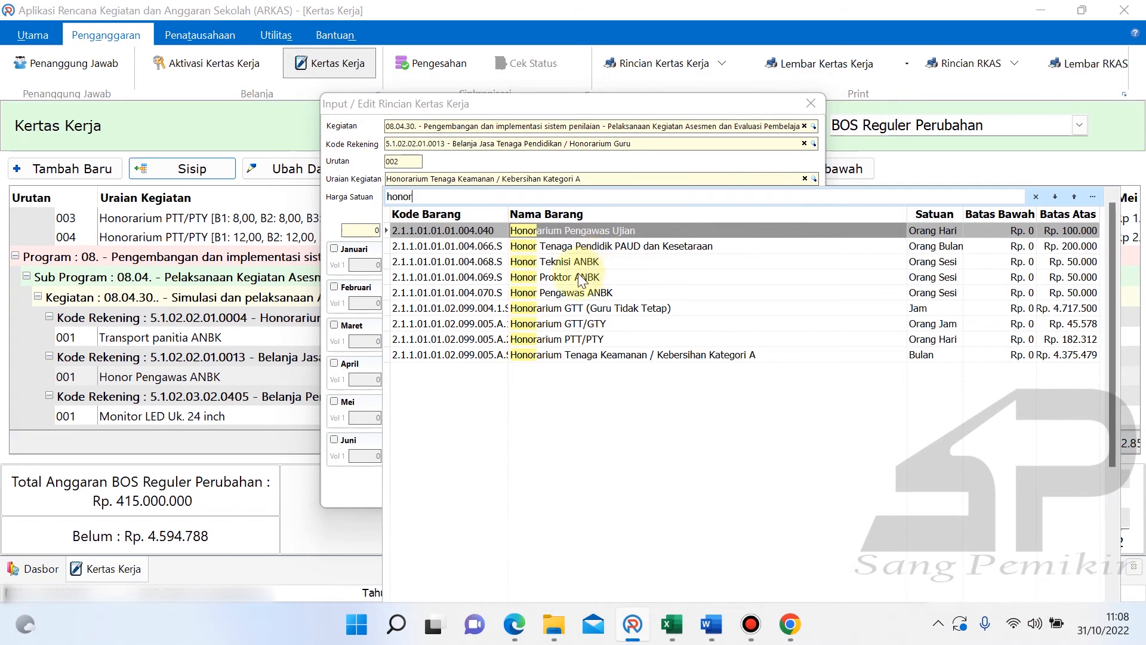
pyautogui.doubleClick(579, 275)
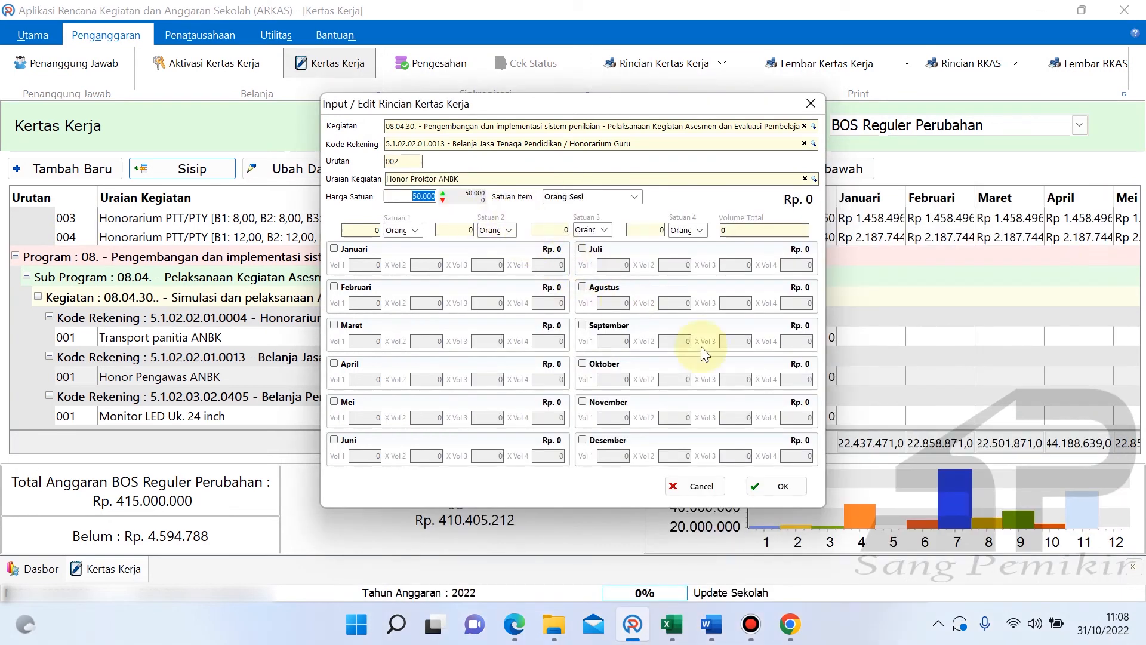
pyautogui.click(673, 615)
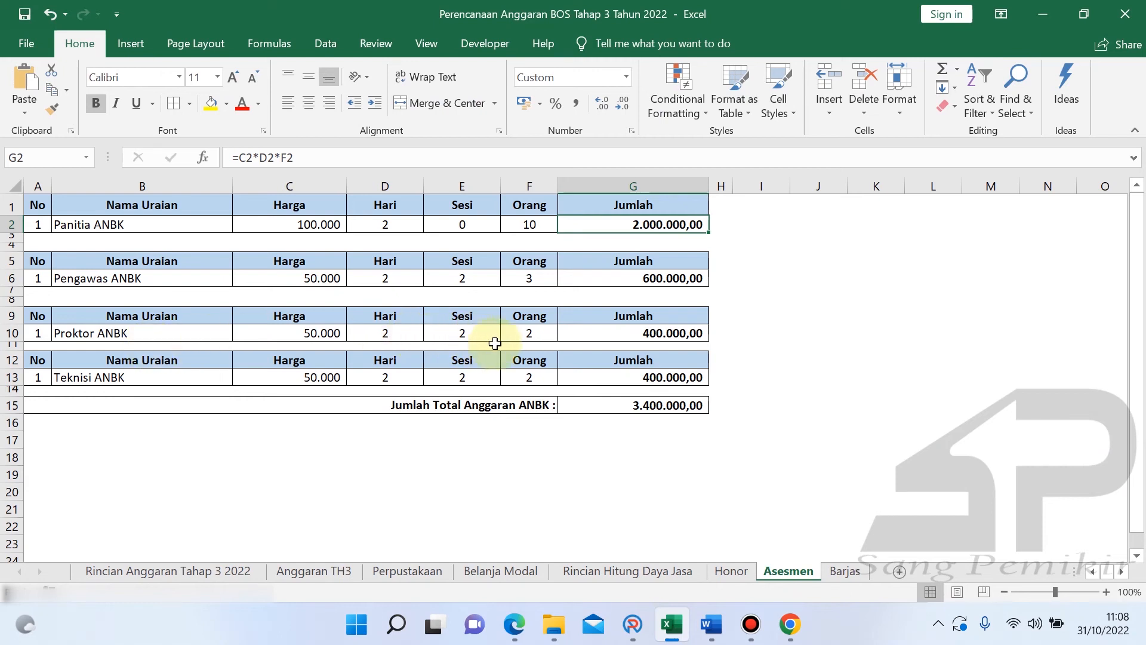
pyautogui.click(632, 623)
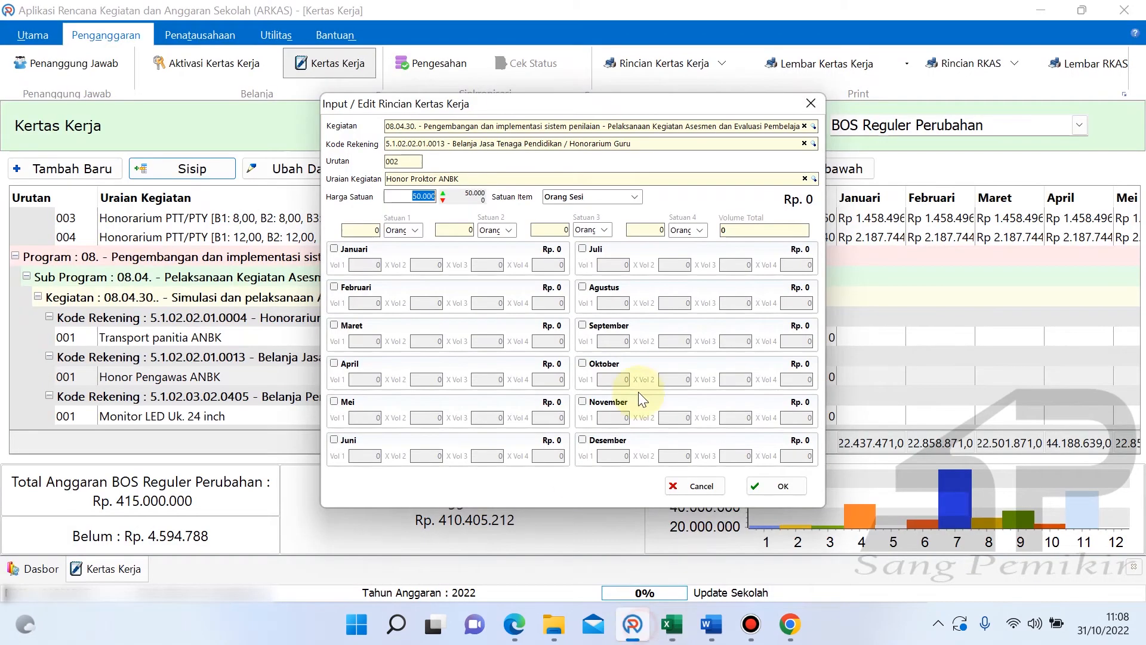
# - Enable September with its first three volumes set to 2, 2 and 2, and save the Honor Proktor ANBK entry
pyautogui.click(608, 327)
pyautogui.write('2')
pyautogui.click(670, 338)
pyautogui.write('2')
pyautogui.click(725, 342)
pyautogui.write('2')
pyautogui.click(794, 342)
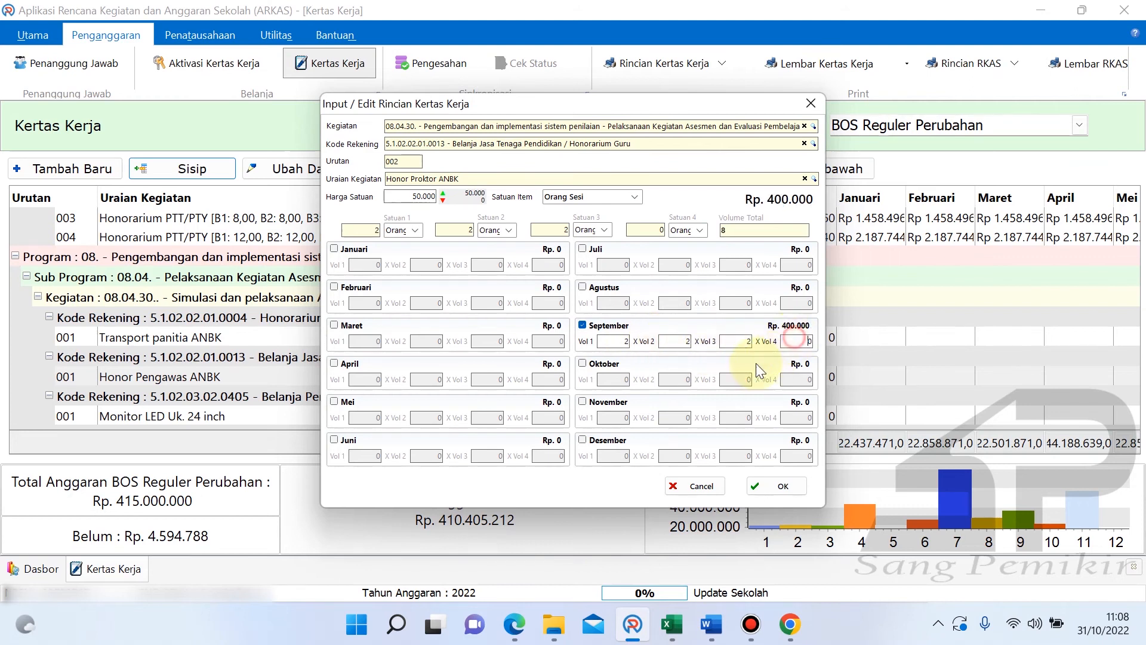
pyautogui.click(759, 478)
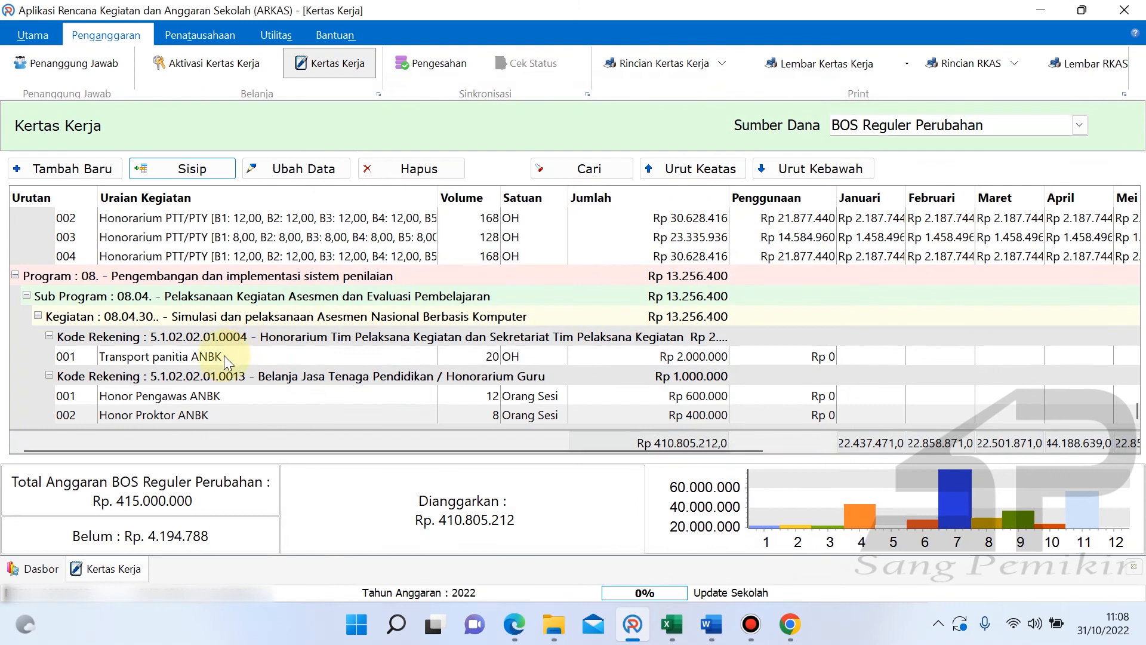
# - Insert a new entry from the Honor Proktor ANBK row and choose Honor Teknisi ANBK as its activity item
pyautogui.click(210, 417)
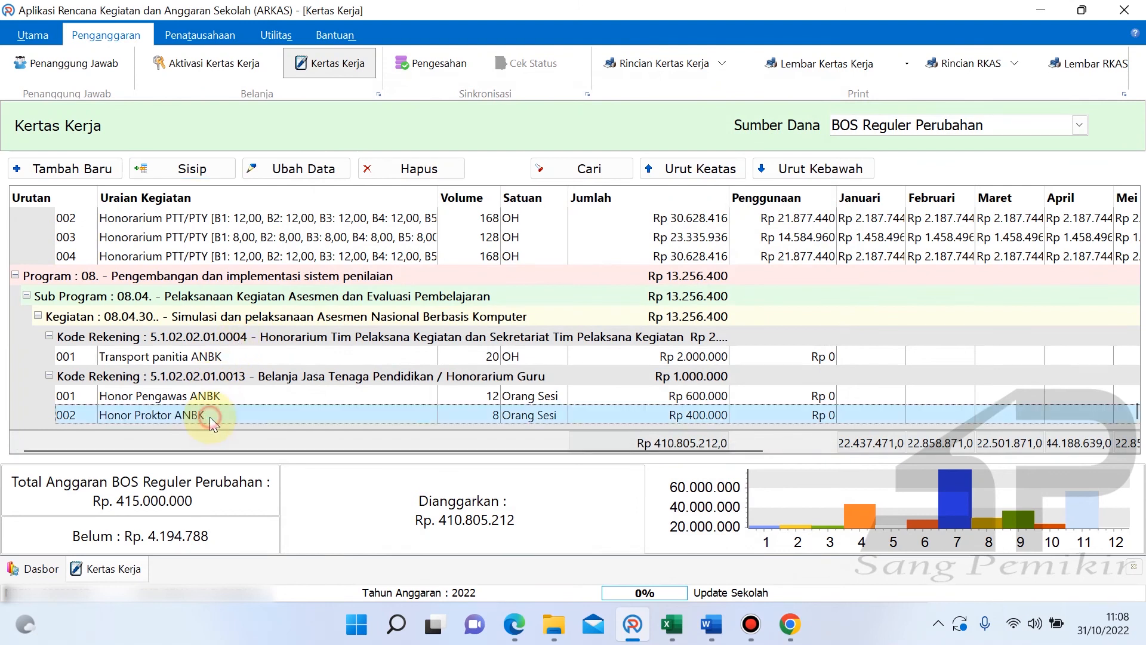
pyautogui.click(204, 171)
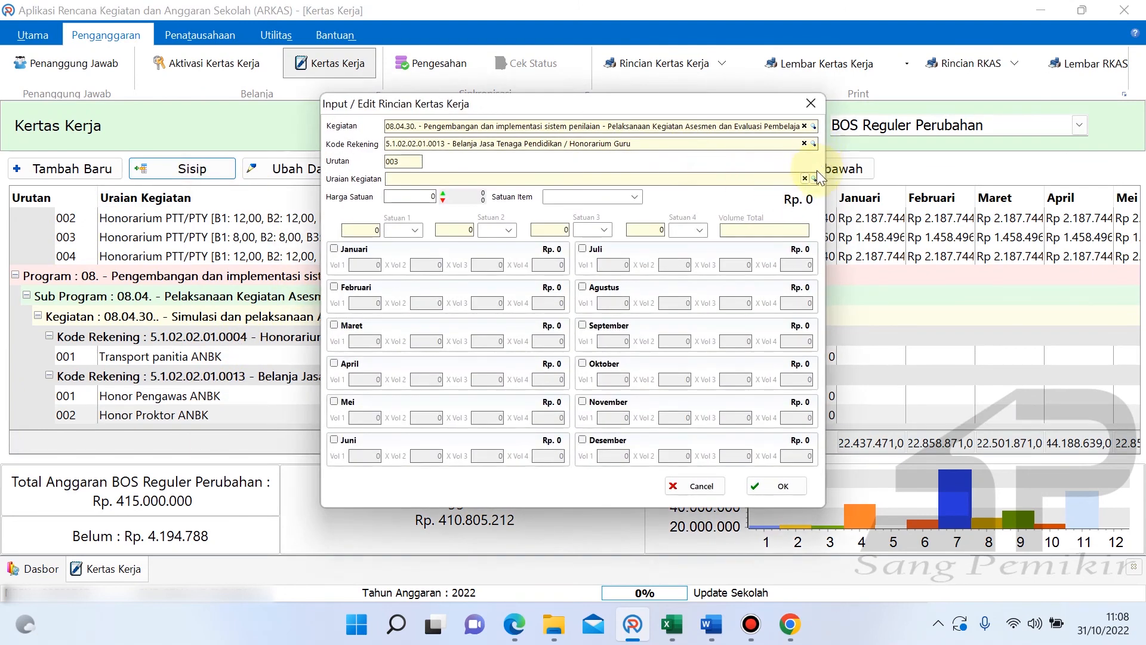
pyautogui.click(814, 178)
pyautogui.write('honor')
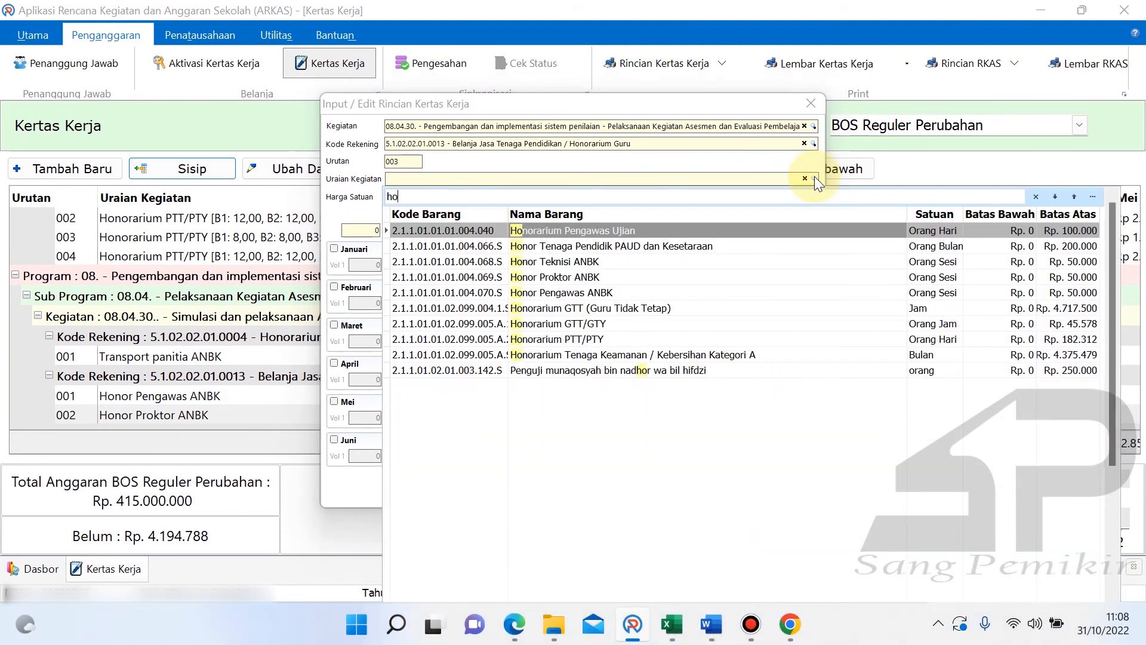
pyautogui.doubleClick(572, 263)
# - Enable September with its first three volumes set to 2, 2 and 2, and save the Honor Teknisi ANBK entry
pyautogui.click(597, 324)
pyautogui.write('2')
pyautogui.press('Tab')
pyautogui.write('2')
pyautogui.press('Tab')
pyautogui.write('2')
pyautogui.press('Tab')
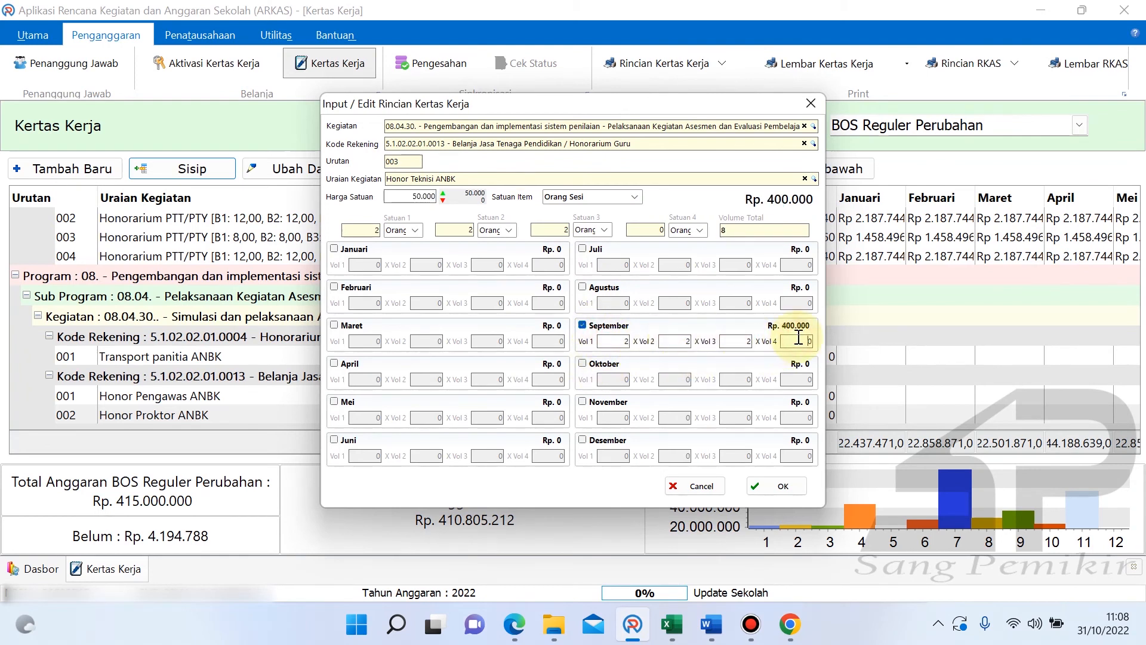
pyautogui.click(774, 484)
# - Review the saved ANBK honorarium entries in the worksheet and compare them with Excel's Asesmen sheet
pyautogui.click(273, 400)
pyautogui.scroll(-1, 274, 400)
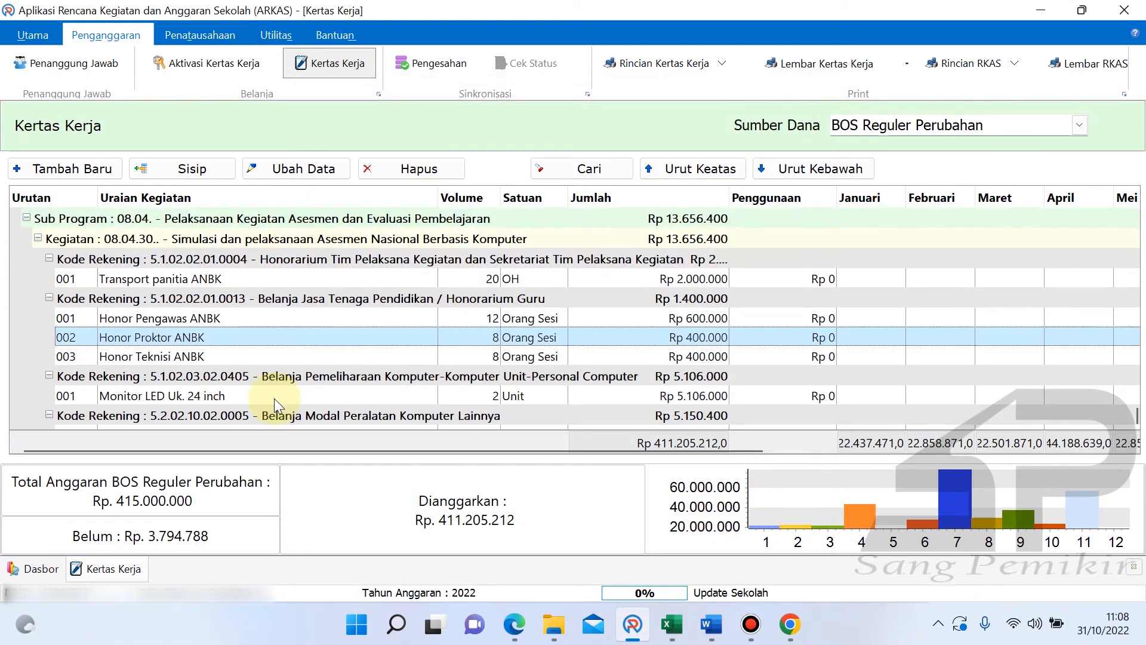
pyautogui.click(214, 359)
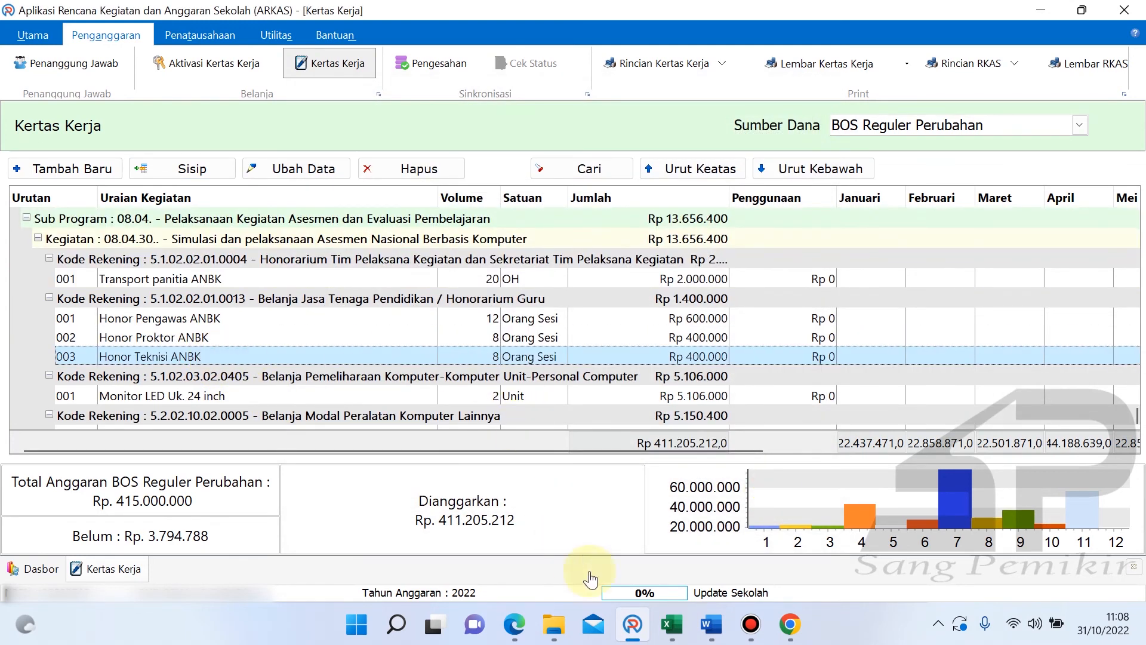
pyautogui.click(678, 615)
pyautogui.click(644, 441)
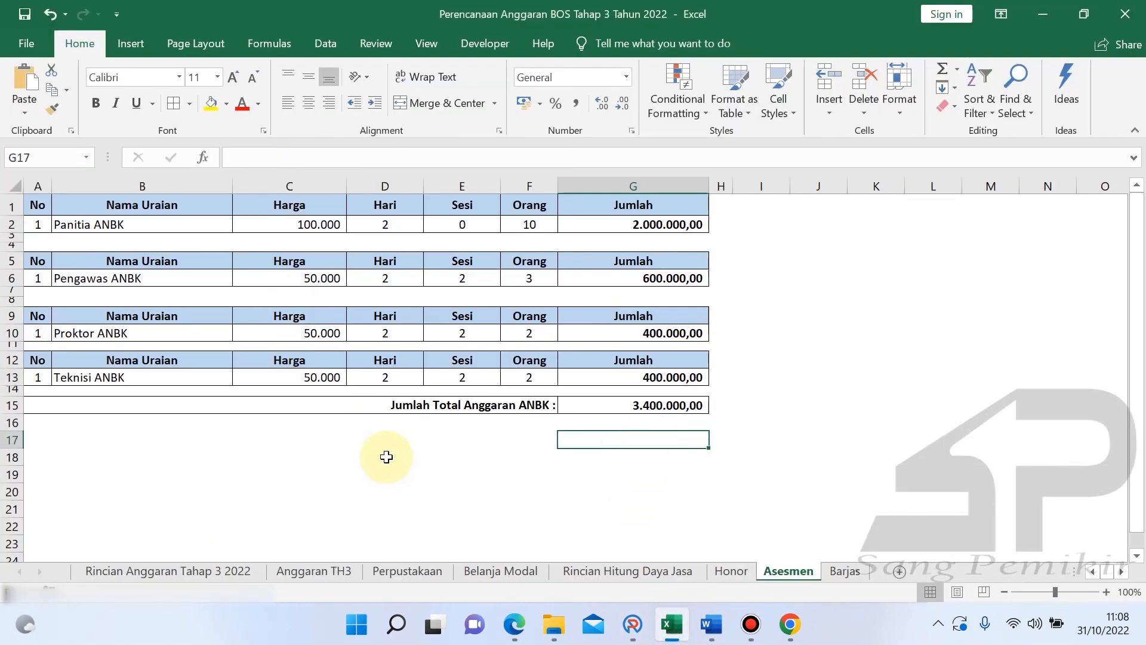
# - Switch to the PEMBAHASAN document in Word and highlight item 6 about planning BELANJA BARJAS
pyautogui.click(711, 624)
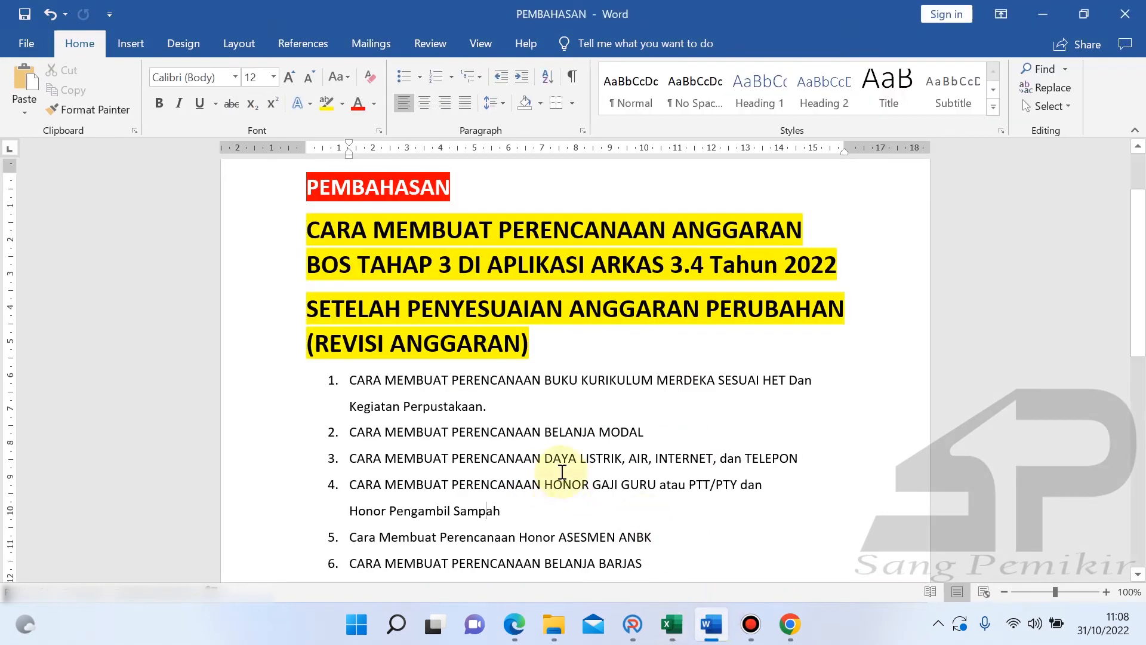
pyautogui.scroll(-1, 562, 473)
pyautogui.click(351, 520)
pyautogui.moveTo(377, 520); pyautogui.dragTo(649, 521)
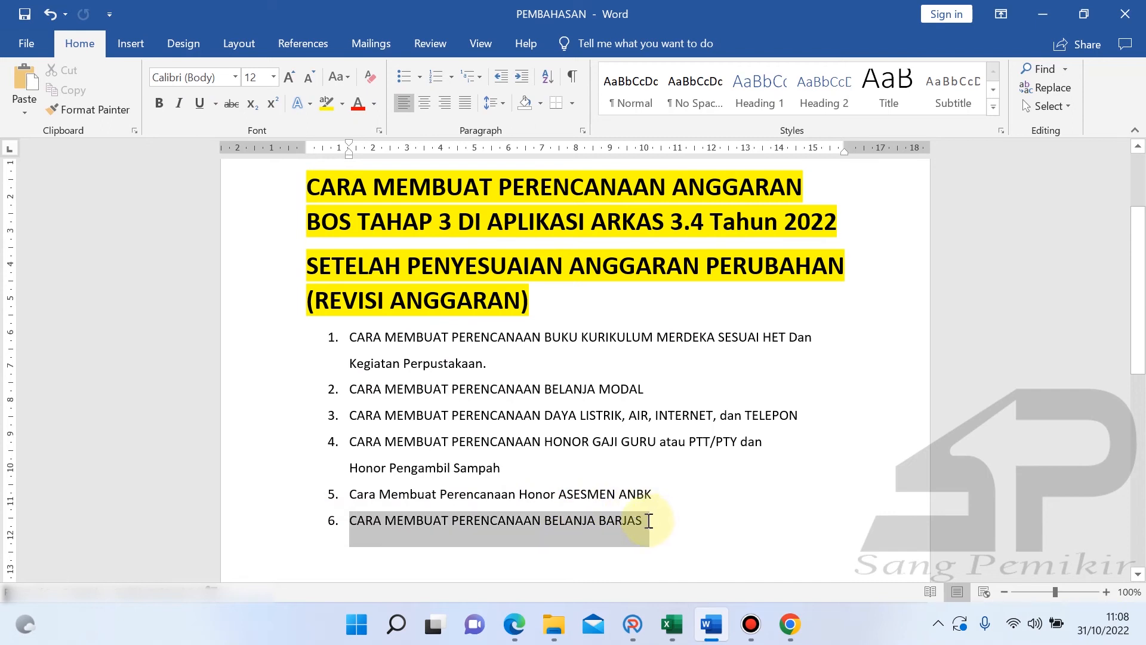
# - Return to Excel and examine the planned goods and services items in the Barjas sheet
pyautogui.click(672, 624)
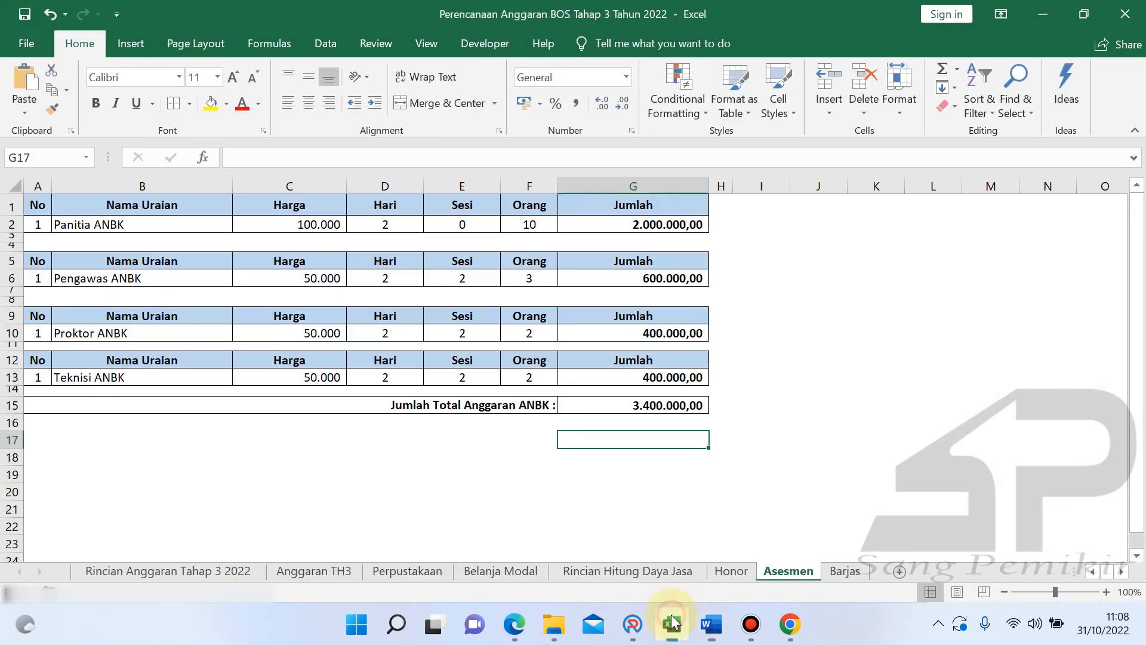
pyautogui.click(842, 572)
pyautogui.click(369, 445)
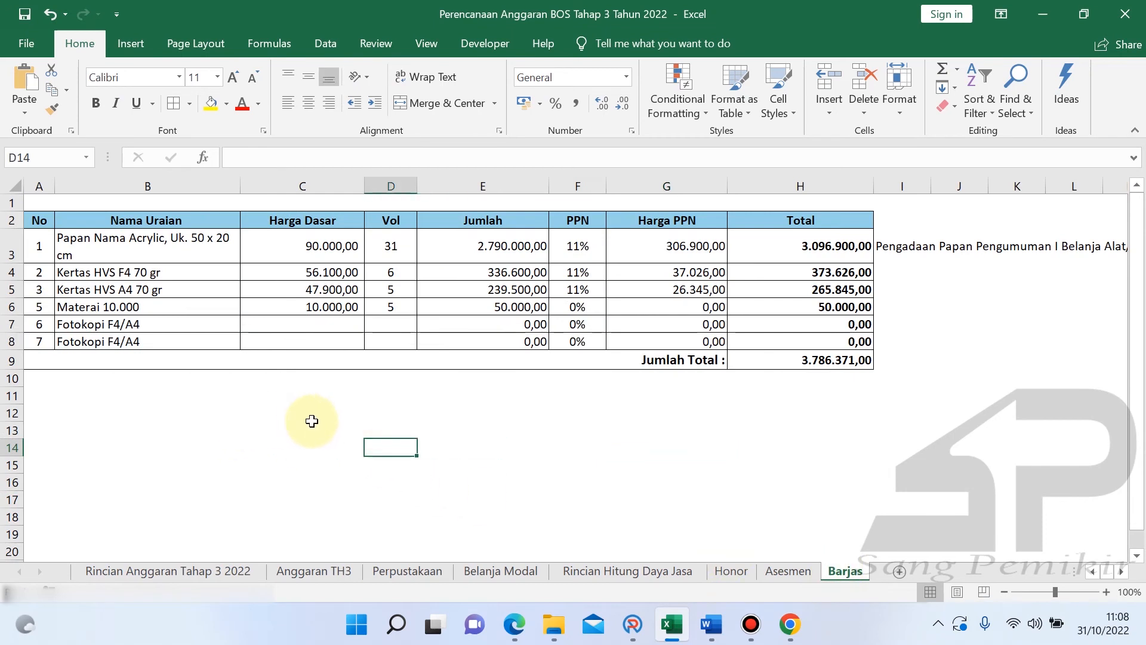
pyautogui.click(514, 413)
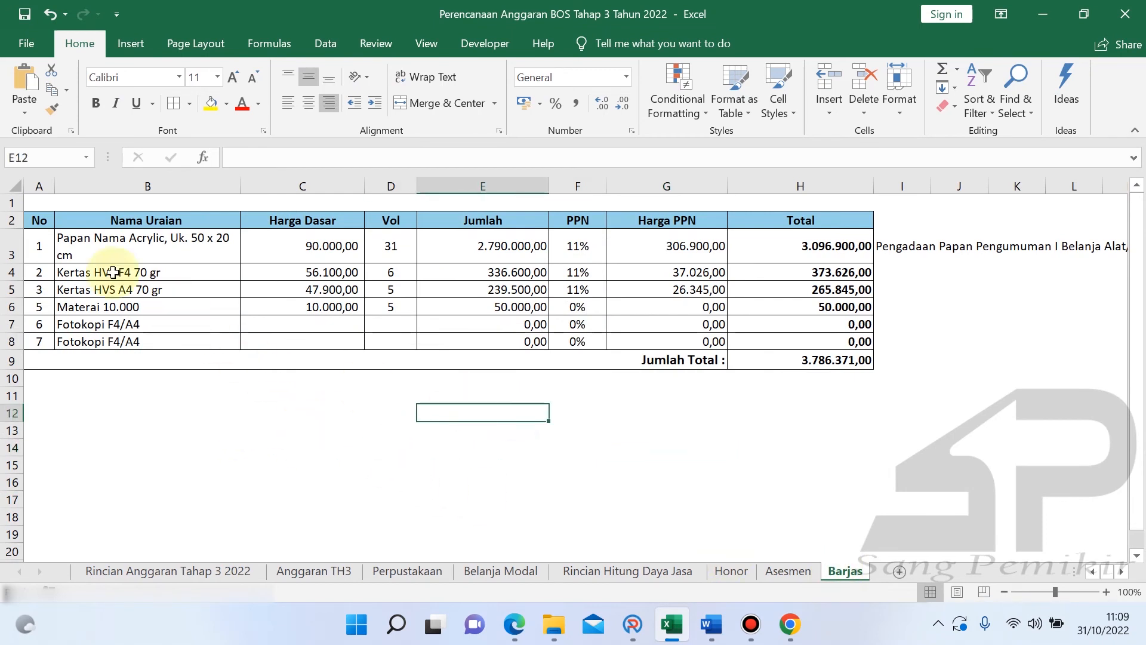
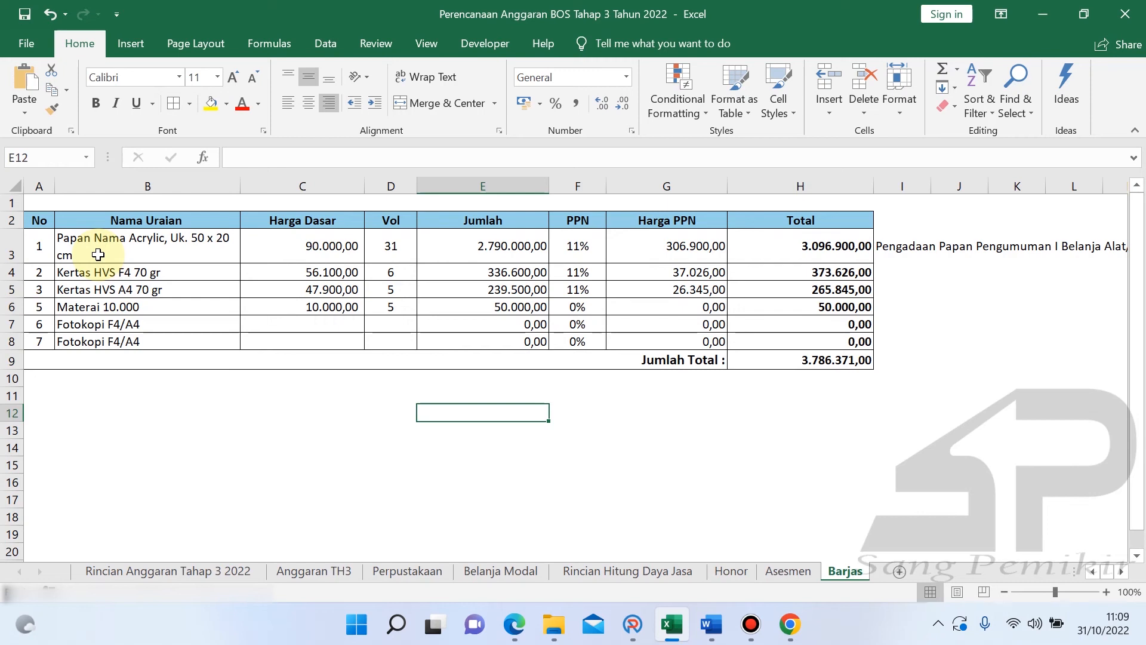
# - Copy the activity name "Pengadaan Papan Pengumuman" from the note beside Papan Nama Acrylic in the Barjas sheet
pyautogui.click(105, 239)
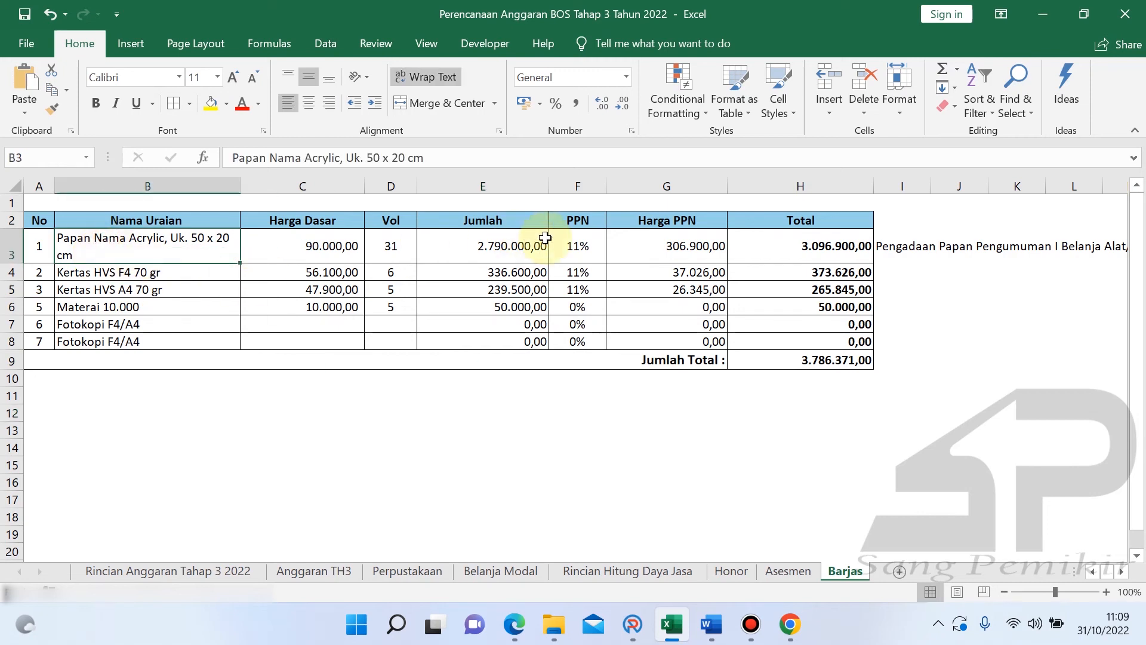
pyautogui.click(907, 255)
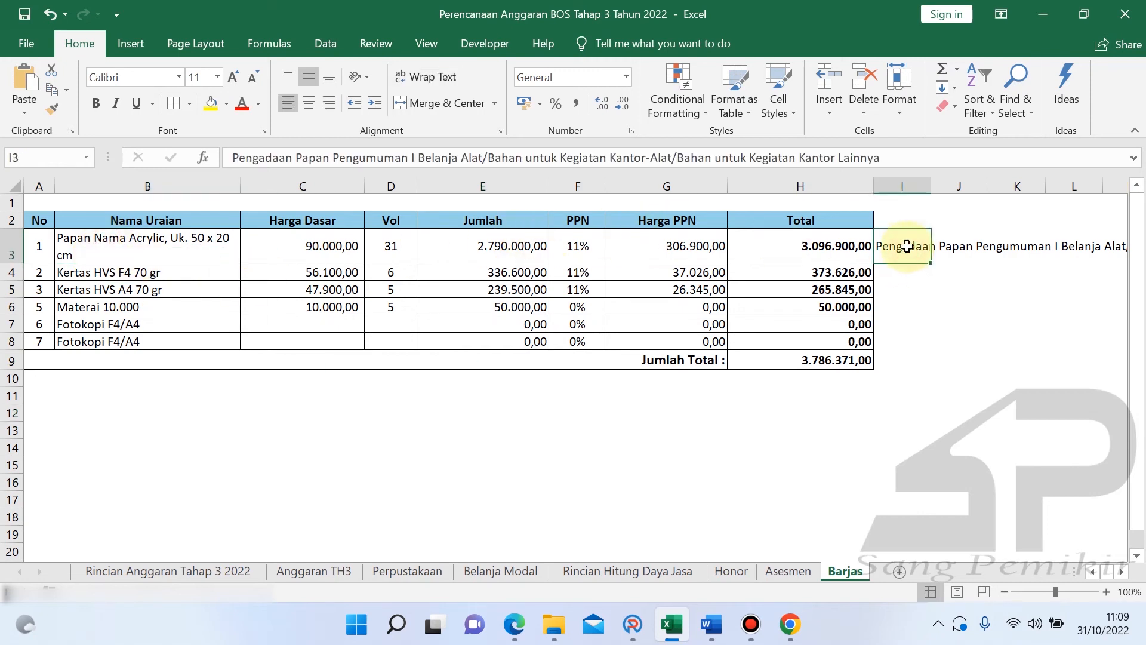
pyautogui.moveTo(234, 159); pyautogui.dragTo(405, 163)
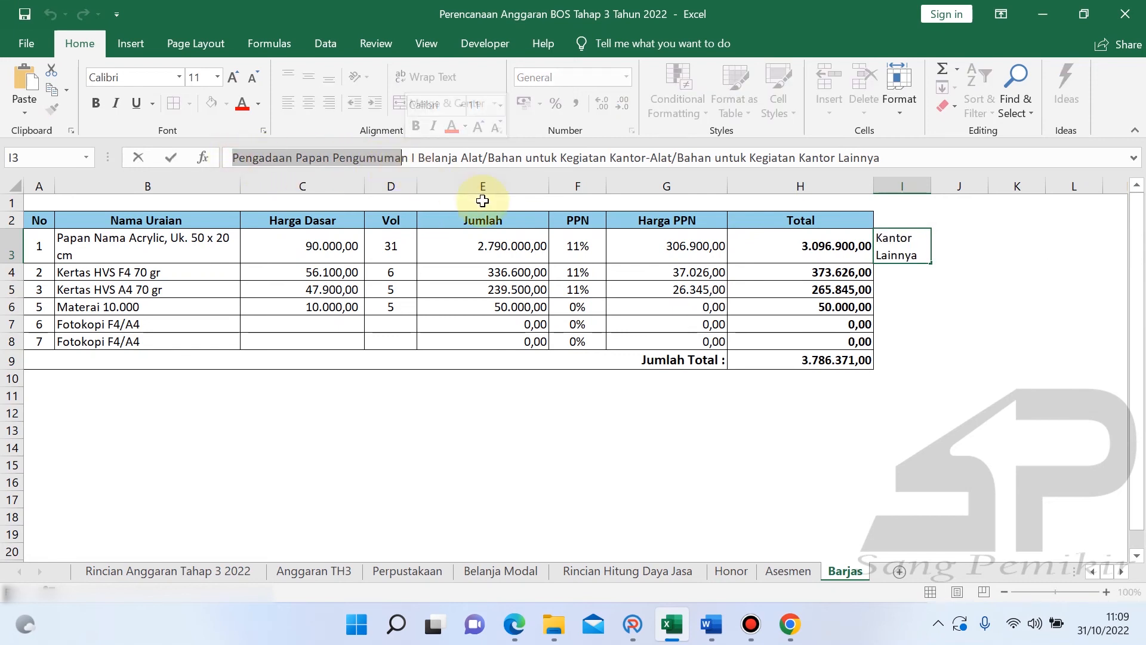
pyautogui.click(233, 157)
pyautogui.moveTo(233, 156); pyautogui.dragTo(408, 159)
pyautogui.hotkey('ctrl', 'c')
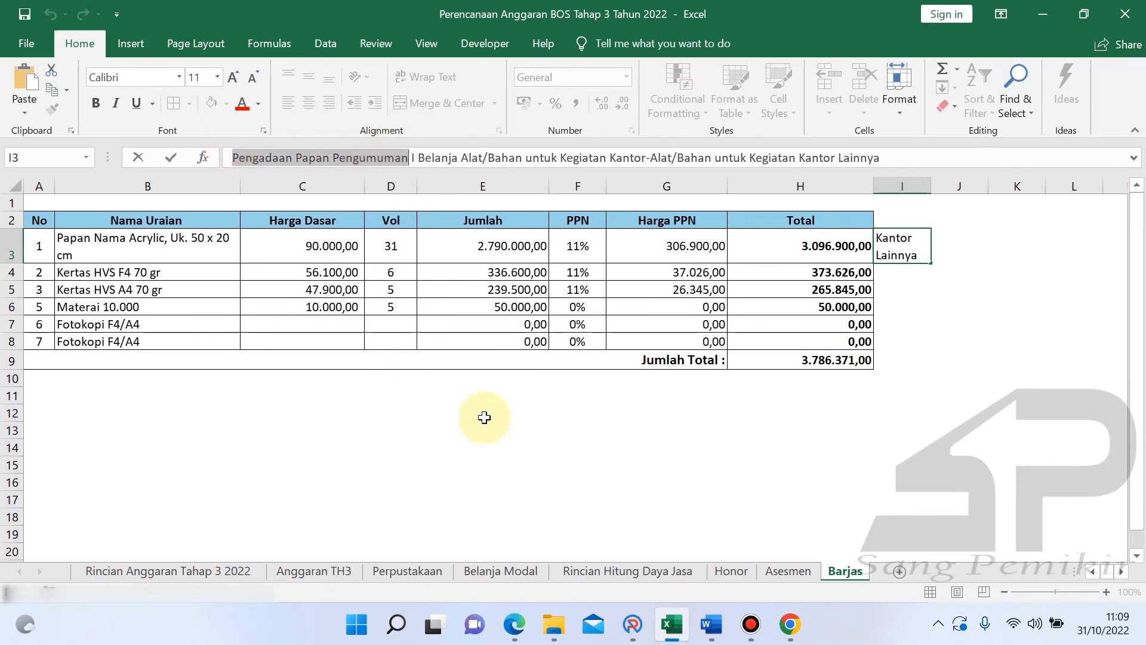
# - Switch to ARKAS, start a new worksheet entry and set its activity to 05.08.22 Pengadaan Papan Pengumuman
pyautogui.click(633, 622)
pyautogui.click(88, 173)
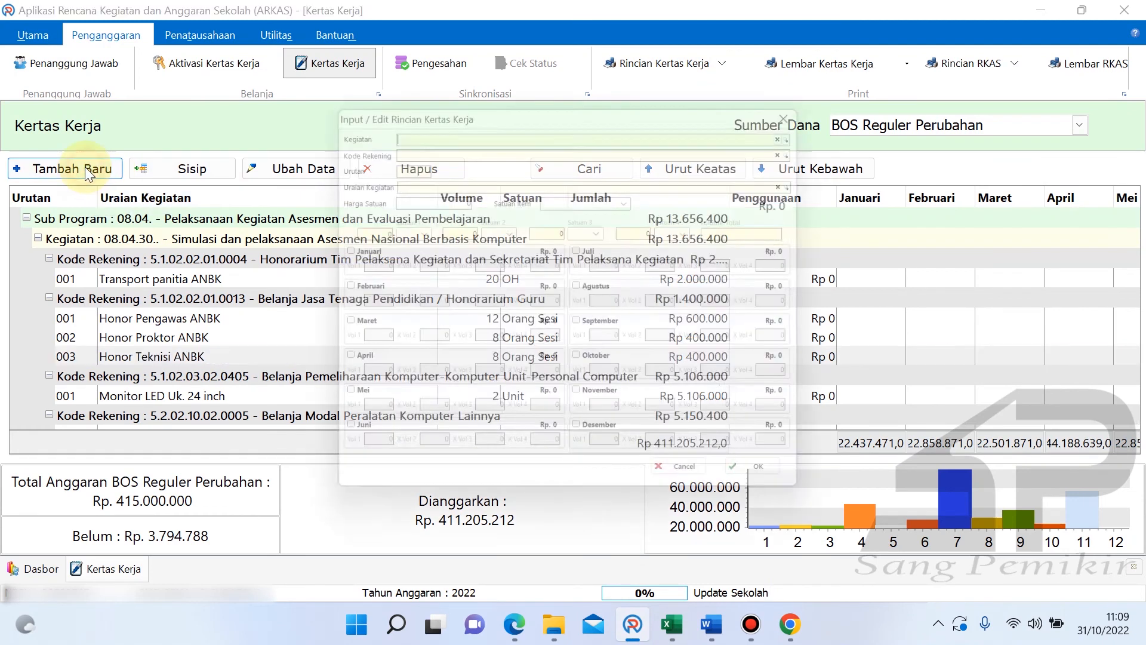
pyautogui.click(813, 126)
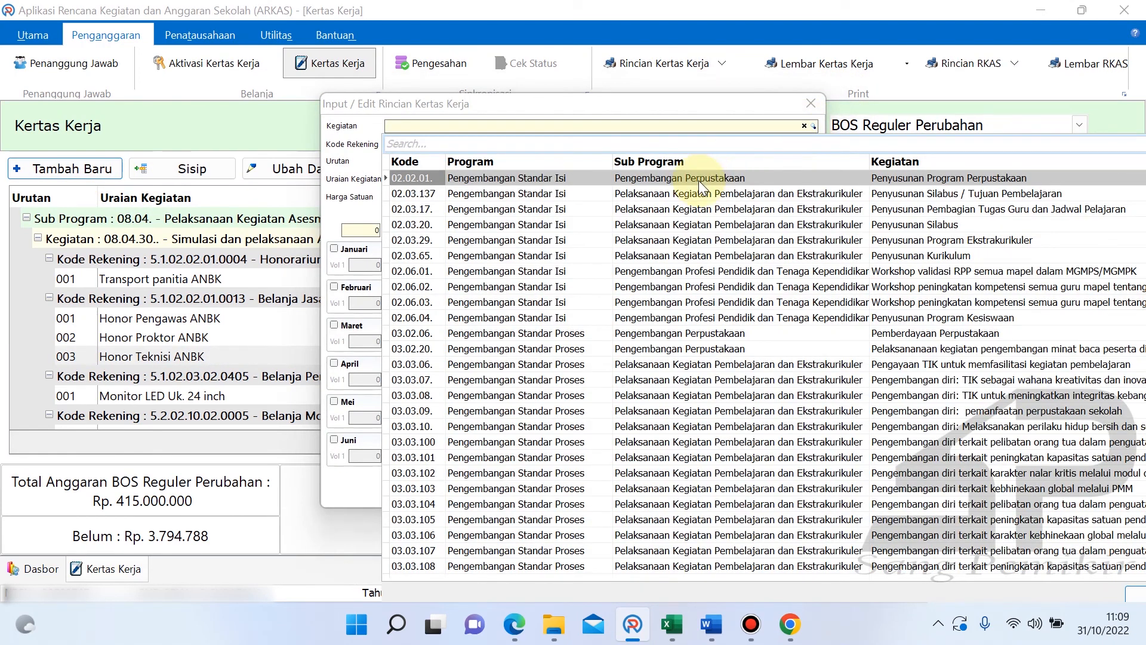
pyautogui.hotkey('ctrl', 'v')
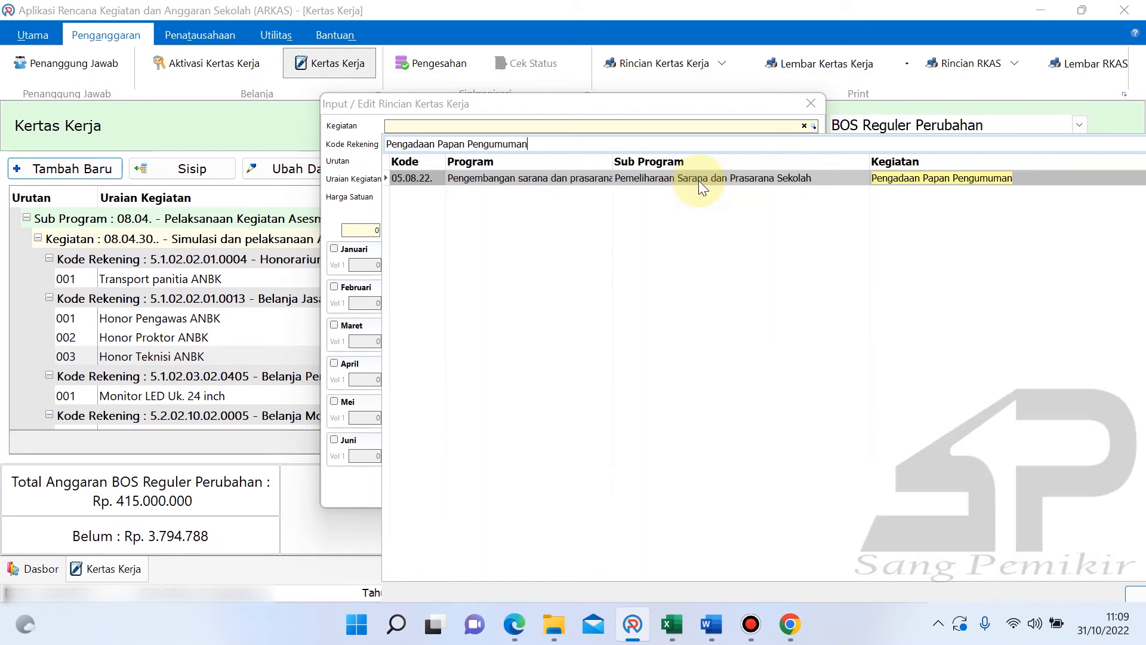
pyautogui.click(897, 177)
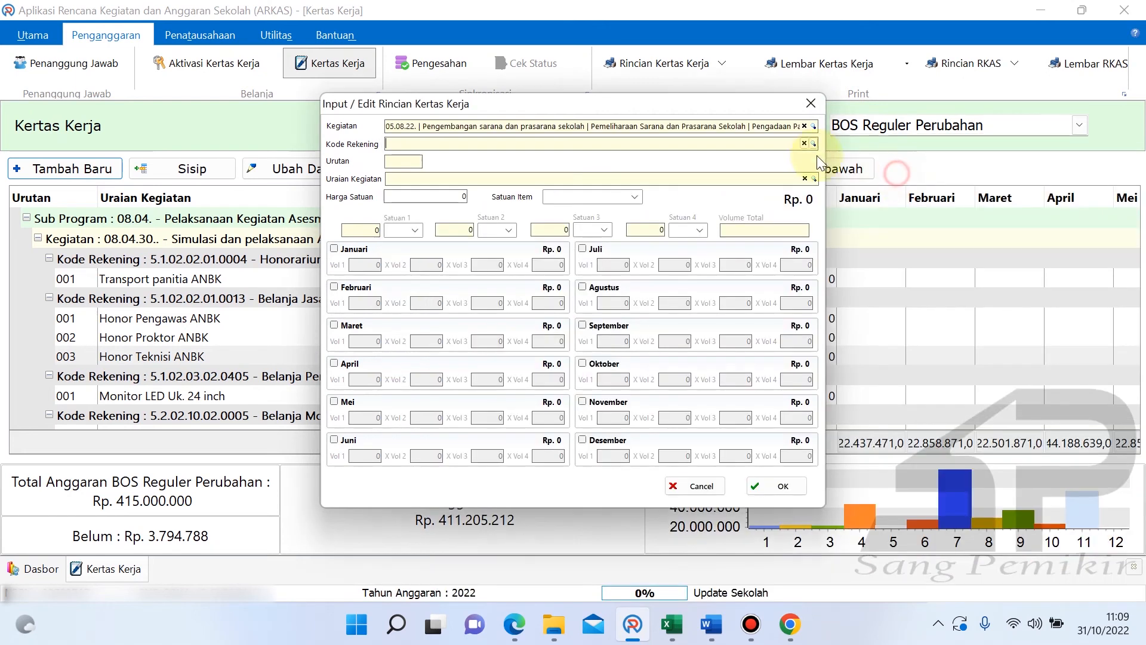
pyautogui.click(813, 144)
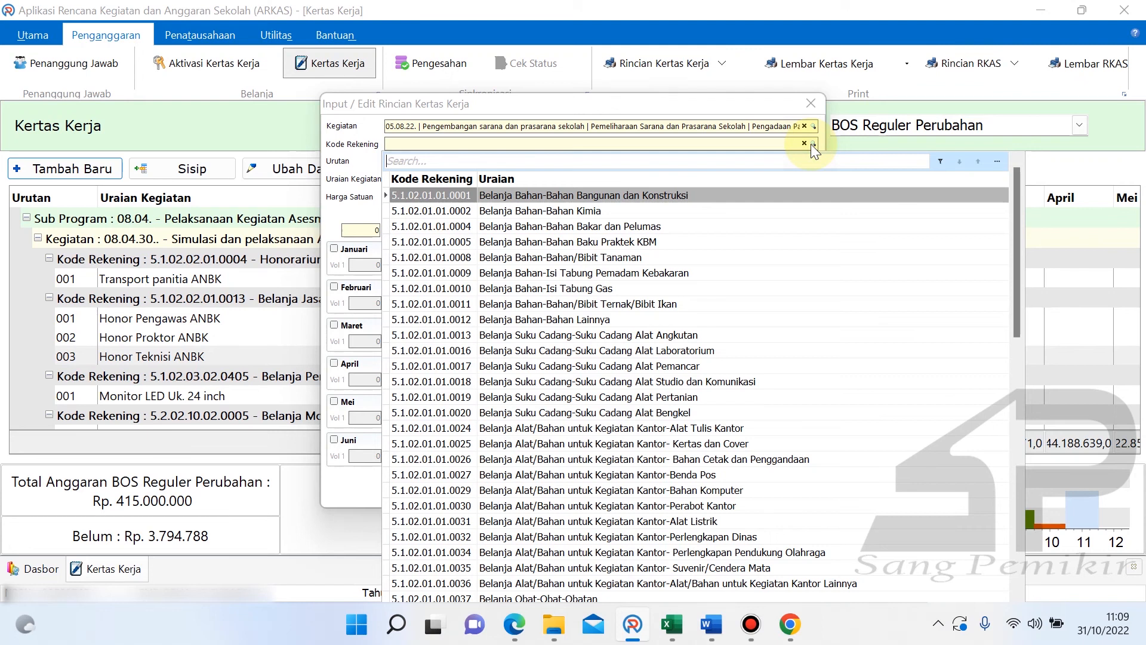
pyautogui.click(812, 144)
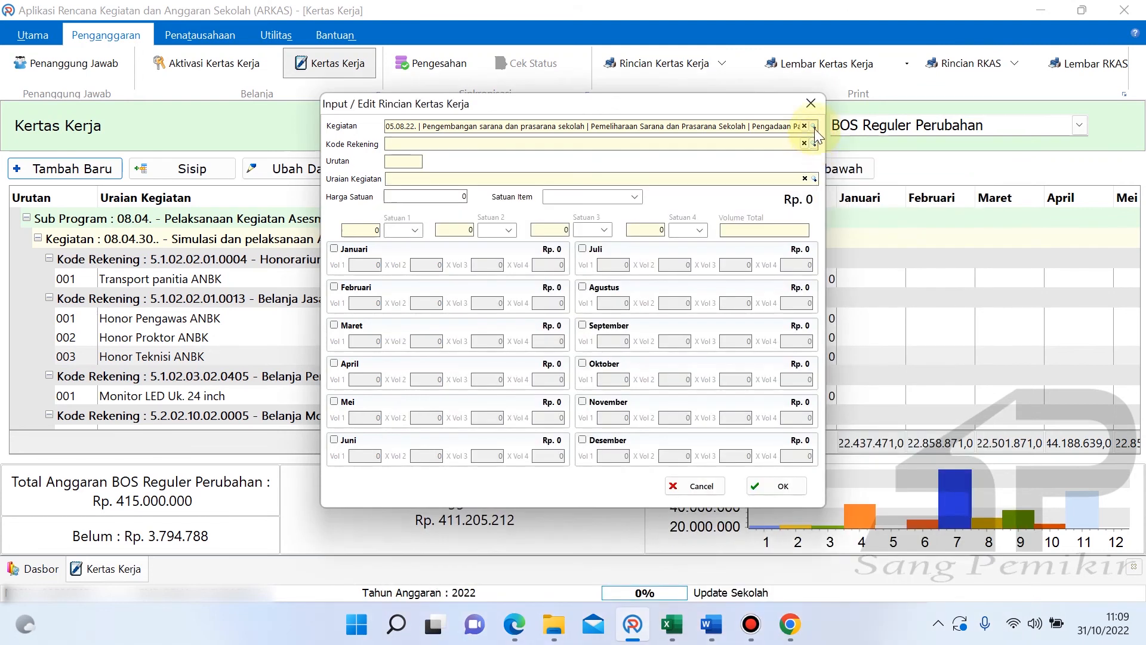
# - Change the entry's activity to 05.05.14 Pembelian peralatan/perlengkapan sekolah
pyautogui.click(814, 126)
pyautogui.write('perle')
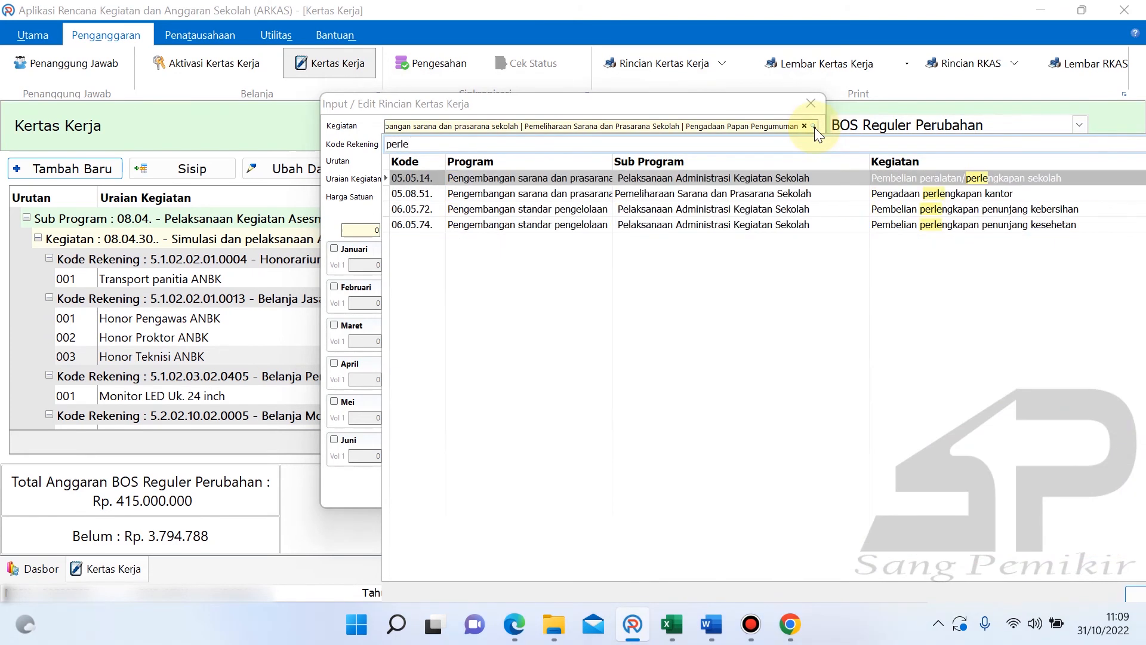
pyautogui.click(1007, 177)
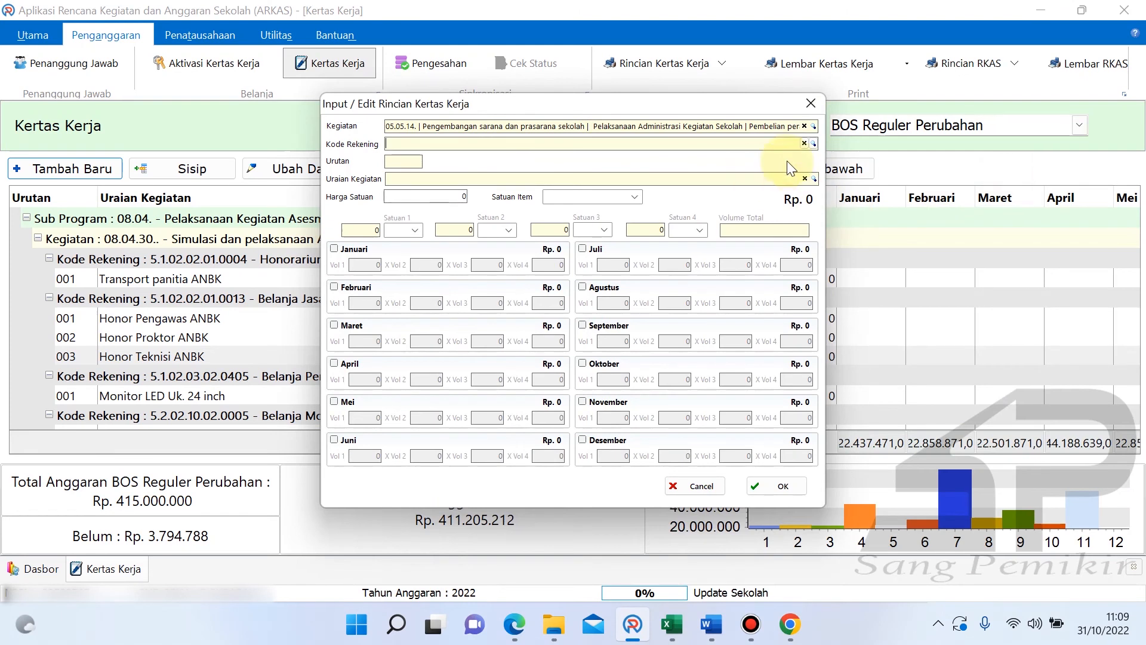
# - Copy the account name from Excel's Barjas note and set the ARKAS account code to 5.1.02.01.01.0036, Alat/Bahan untuk Kegiatan Kantor Lainnya
pyautogui.click(815, 145)
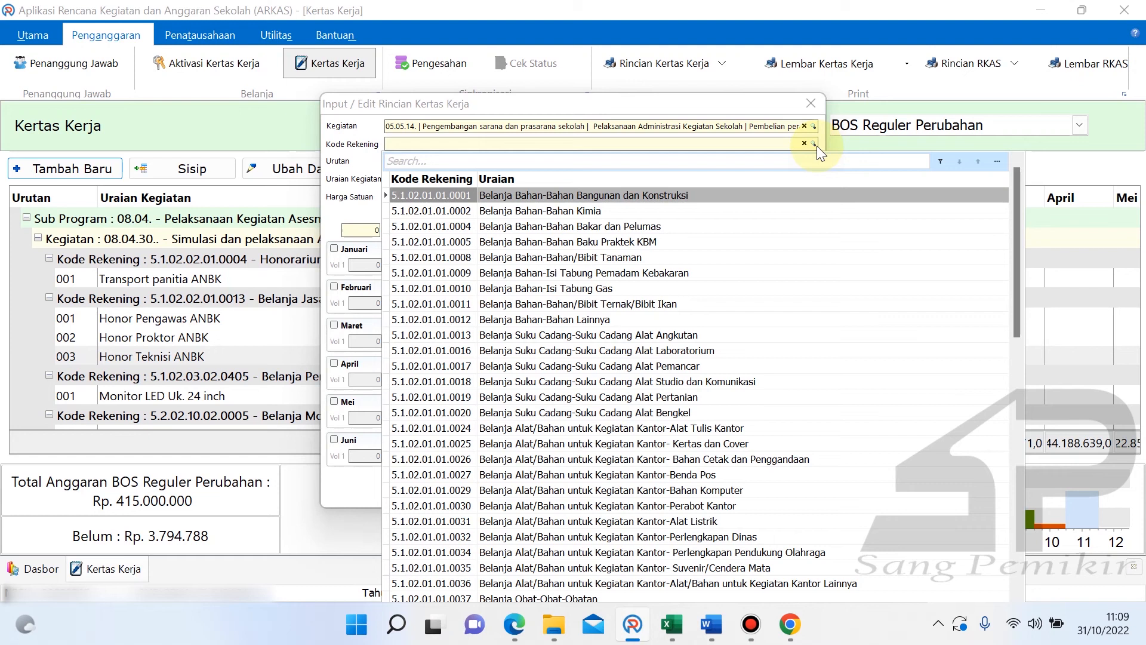
pyautogui.click(673, 624)
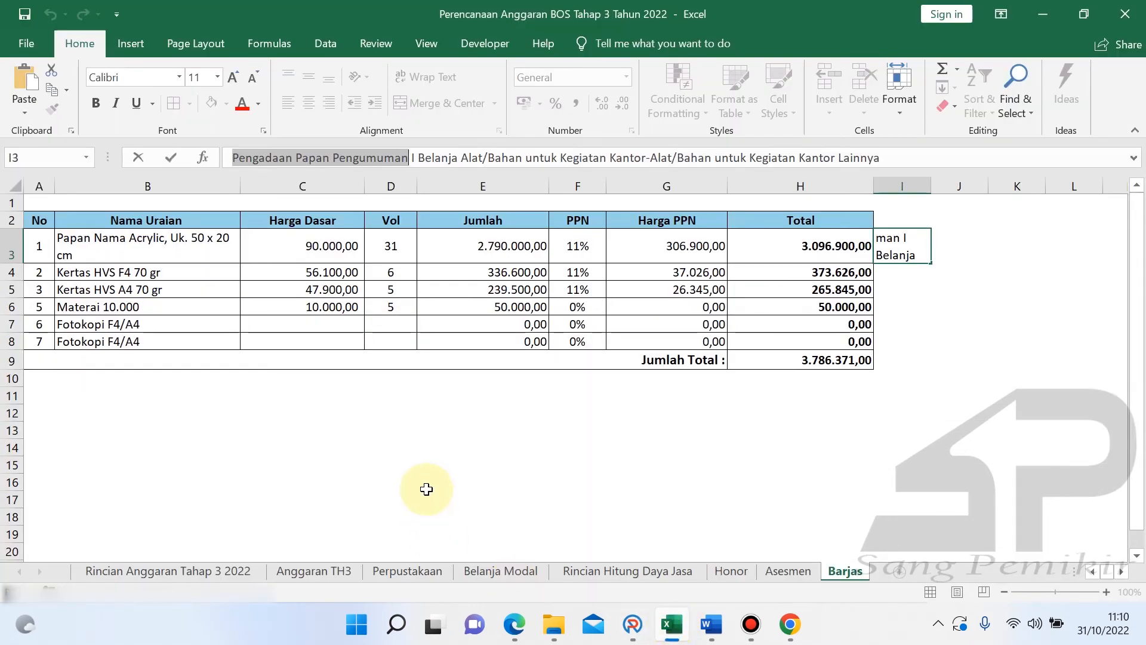
pyautogui.click(424, 160)
pyautogui.moveTo(423, 160); pyautogui.dragTo(875, 159)
pyautogui.hotkey('ctrl', 'c')
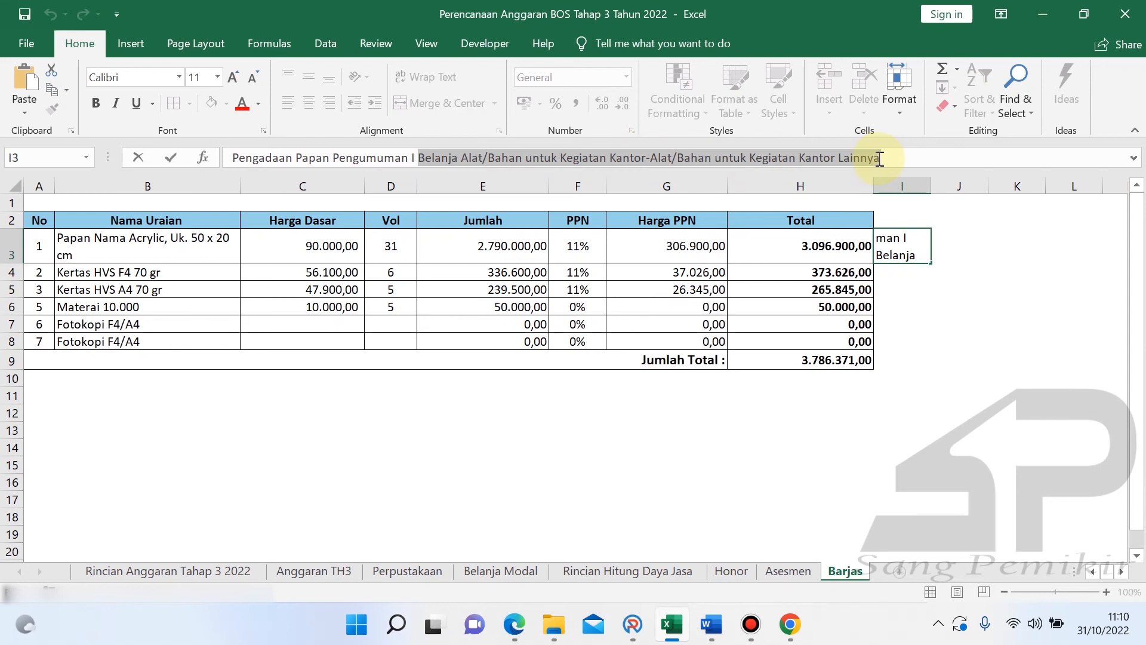
pyautogui.click(633, 623)
pyautogui.hotkey('ctrl', 'v')
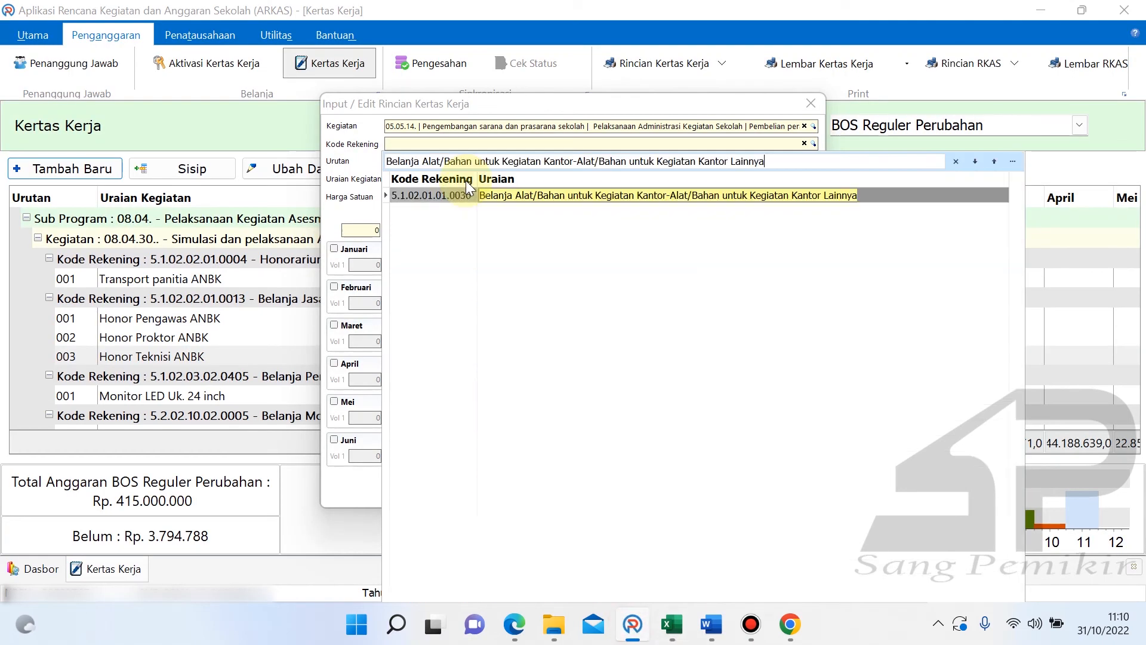
pyautogui.click(552, 195)
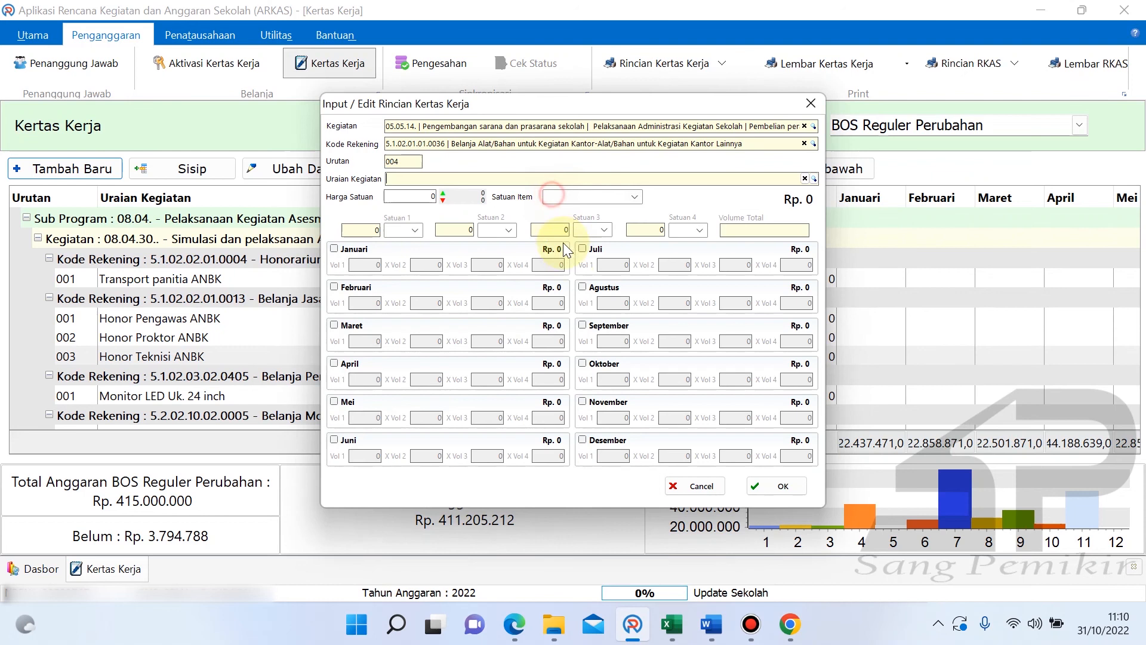
# - Set the entry's item description to Papan Nama Acrylic, Uk. 50 x 20 cm
pyautogui.click(815, 179)
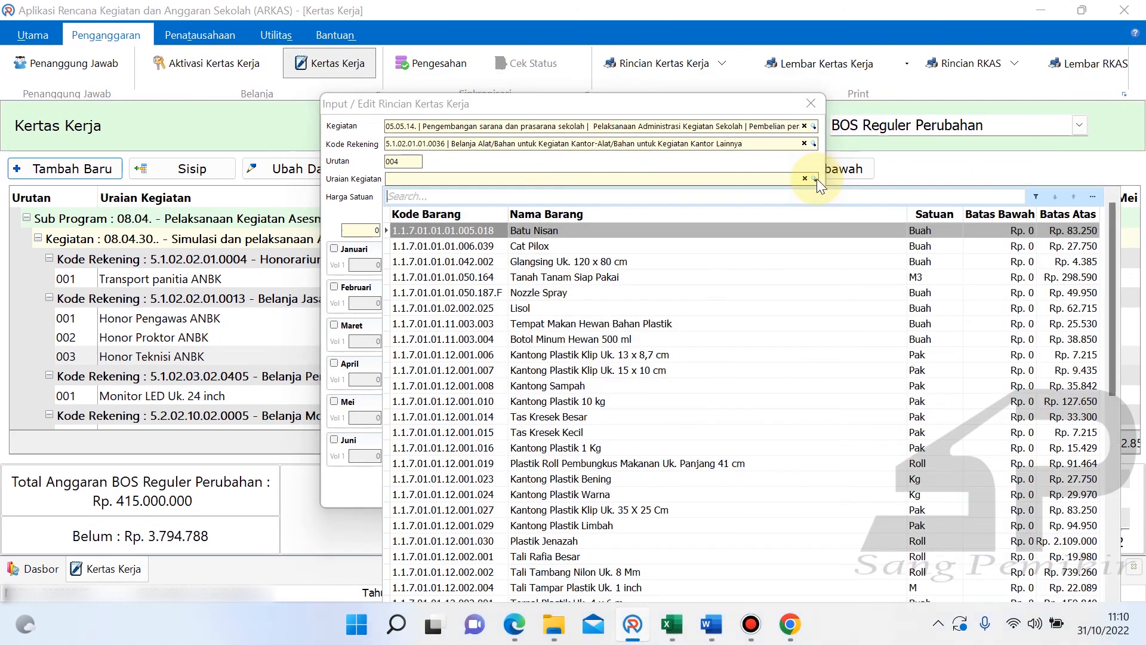
pyautogui.write('Papan')
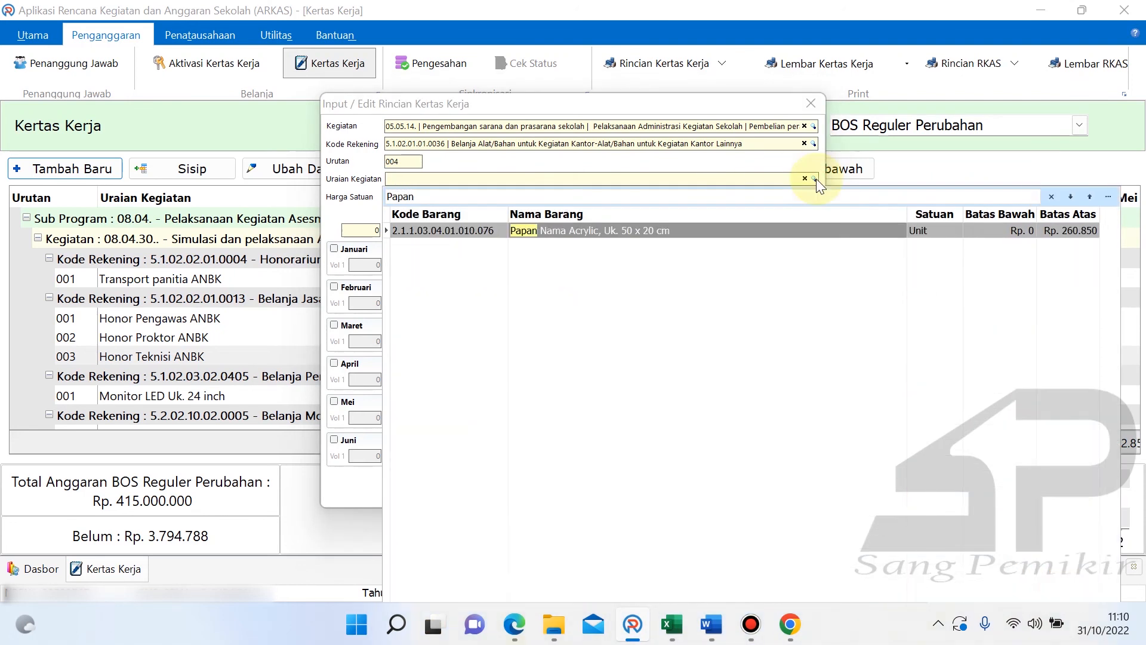
pyautogui.click(753, 230)
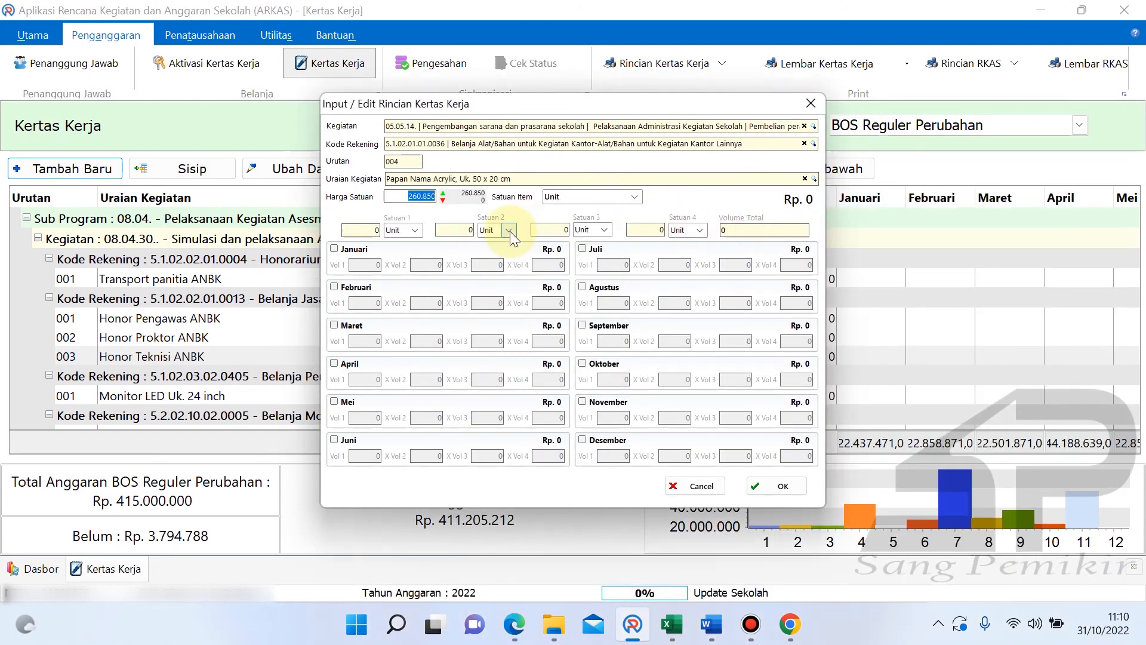
# - In Excel's Barjas sheet, try a volume of 1 for Papan Nama Acrylic to read its tax-inclusive unit price, and undo the change
pyautogui.click(672, 624)
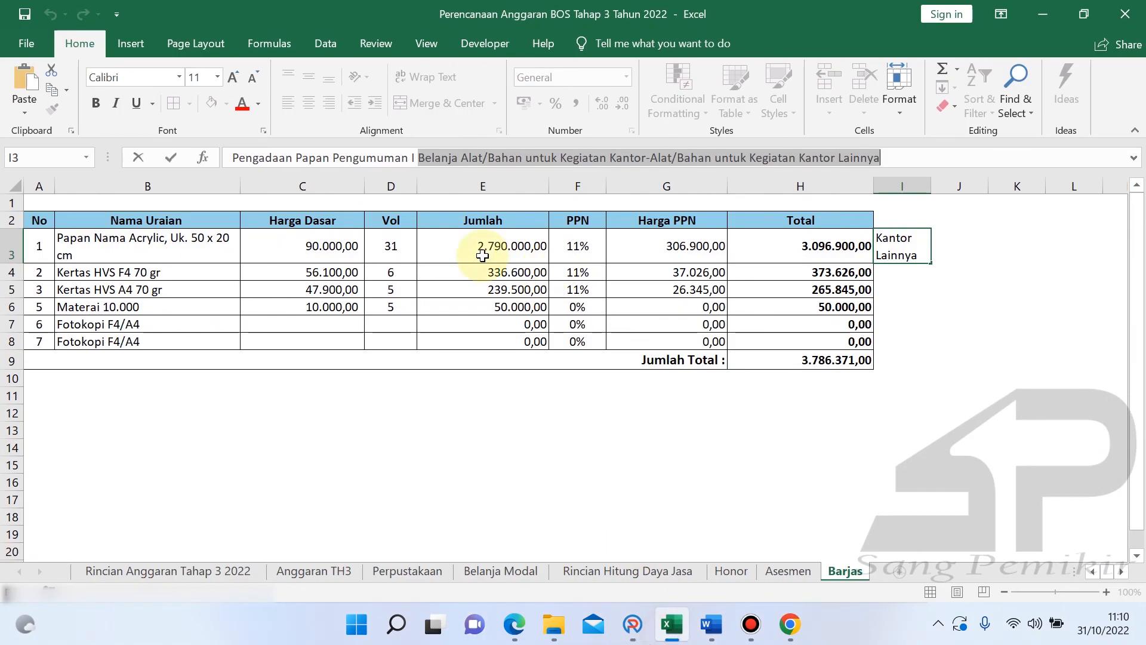
pyautogui.click(397, 250)
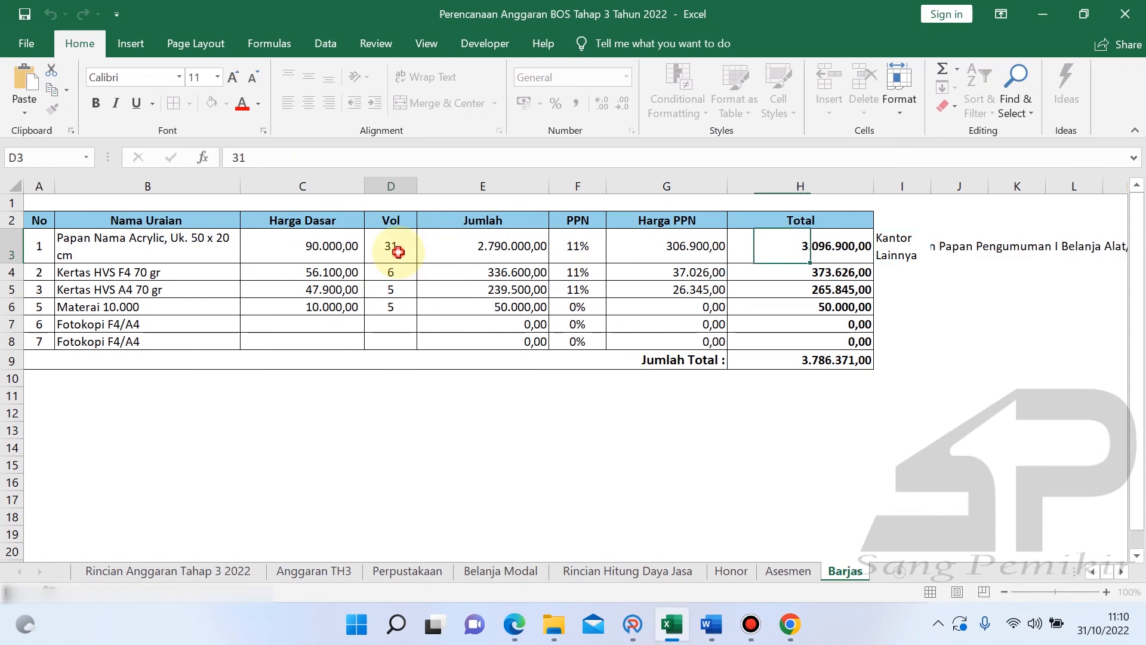
pyautogui.click(285, 250)
pyautogui.click(382, 405)
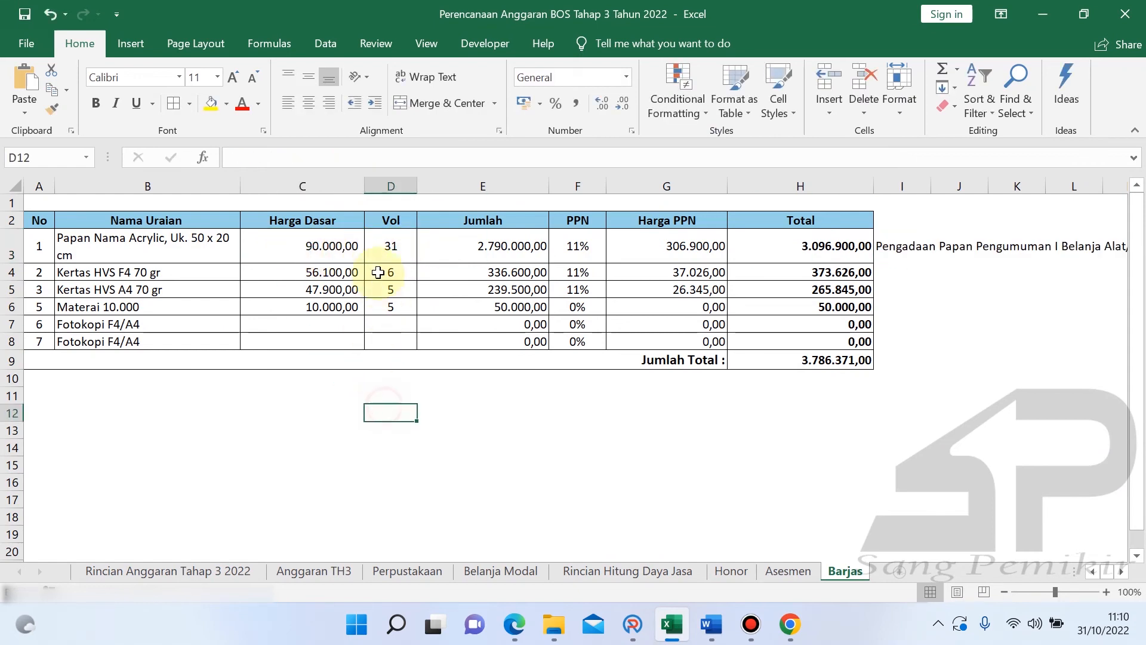
pyautogui.click(383, 246)
pyautogui.write('1')
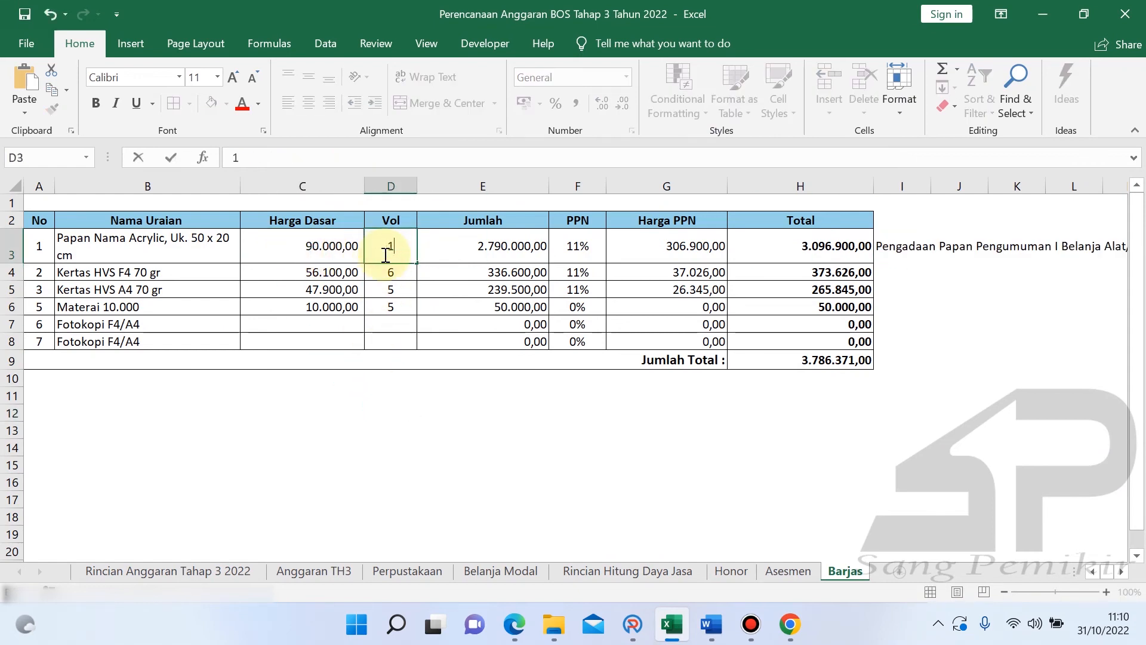
pyautogui.click(477, 463)
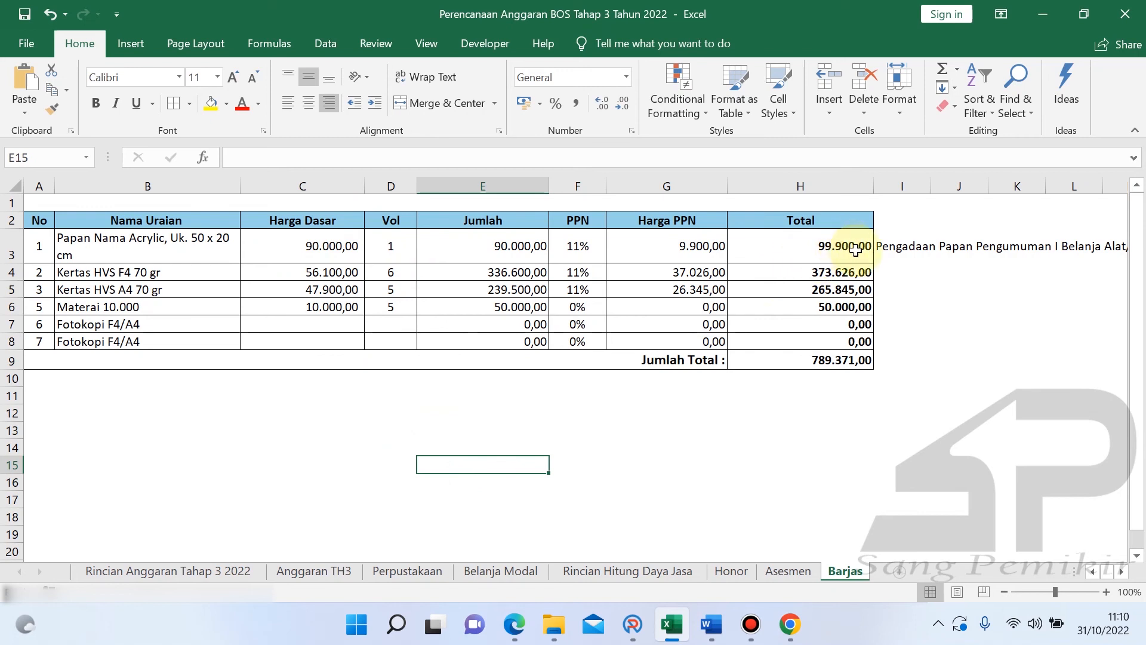
pyautogui.click(393, 249)
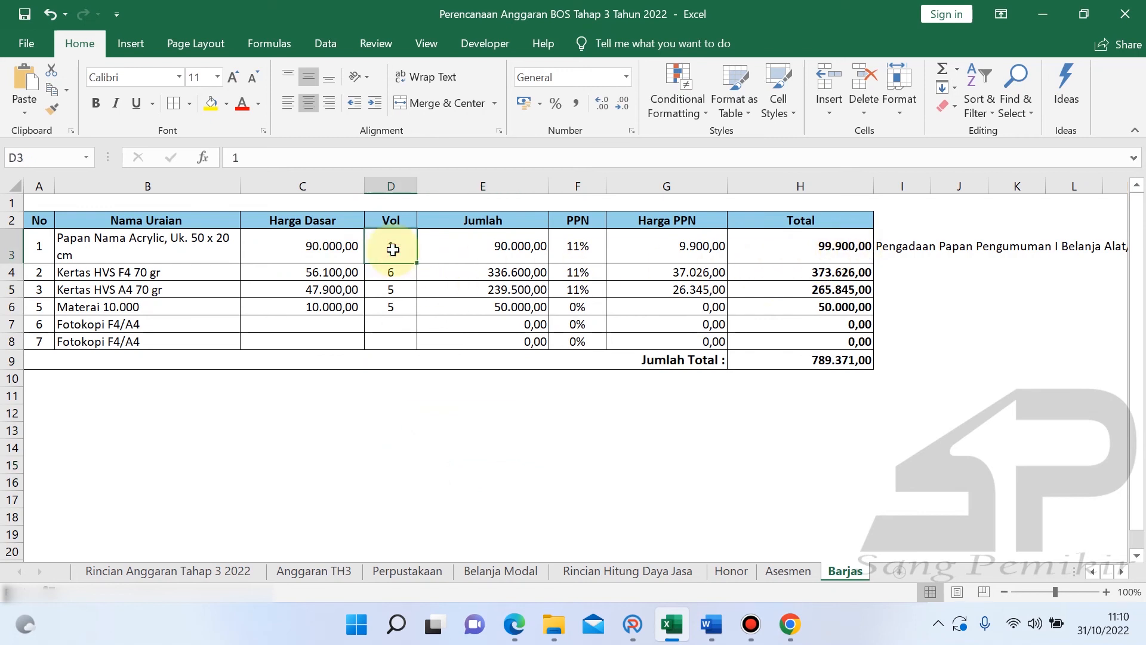
pyautogui.hotkey('ctrl', 'z')
pyautogui.click(582, 395)
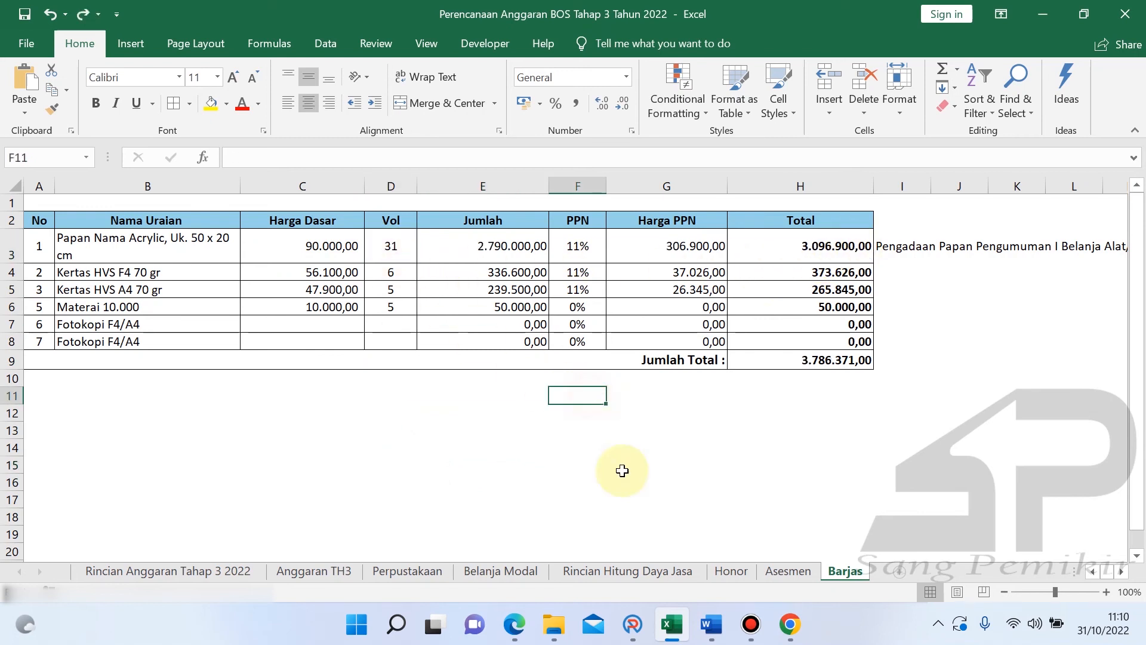
# - Return to ARKAS, set the unit price to 99.900 and enable December with a first volume of 31
pyautogui.click(632, 624)
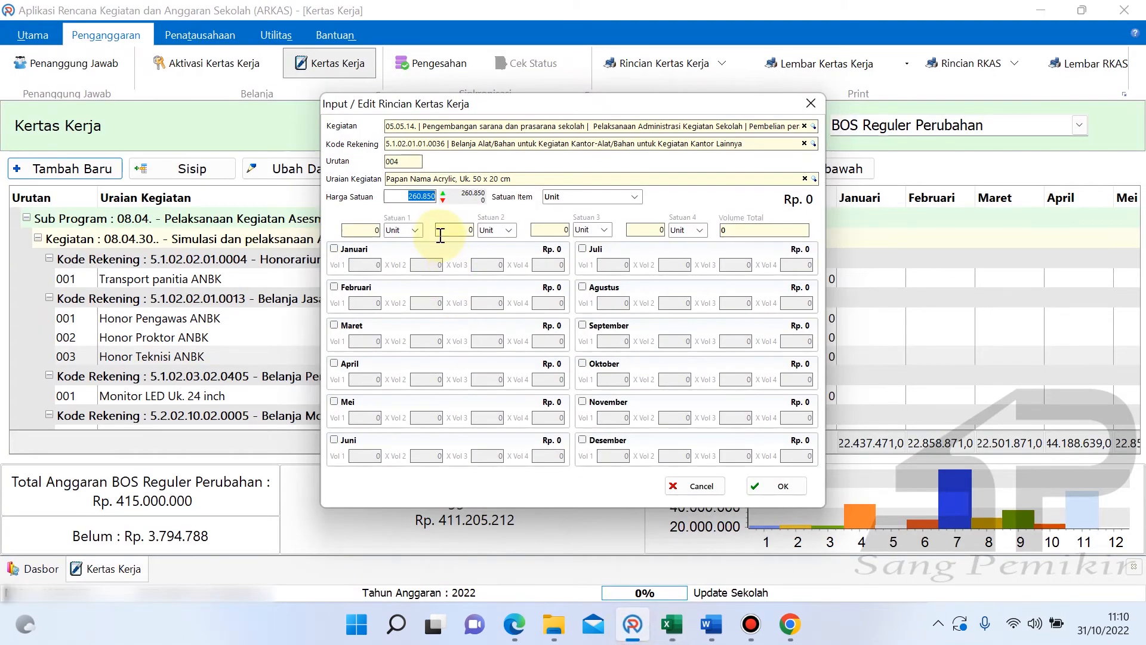
pyautogui.write('99.')
pyautogui.write('900')
pyautogui.click(607, 401)
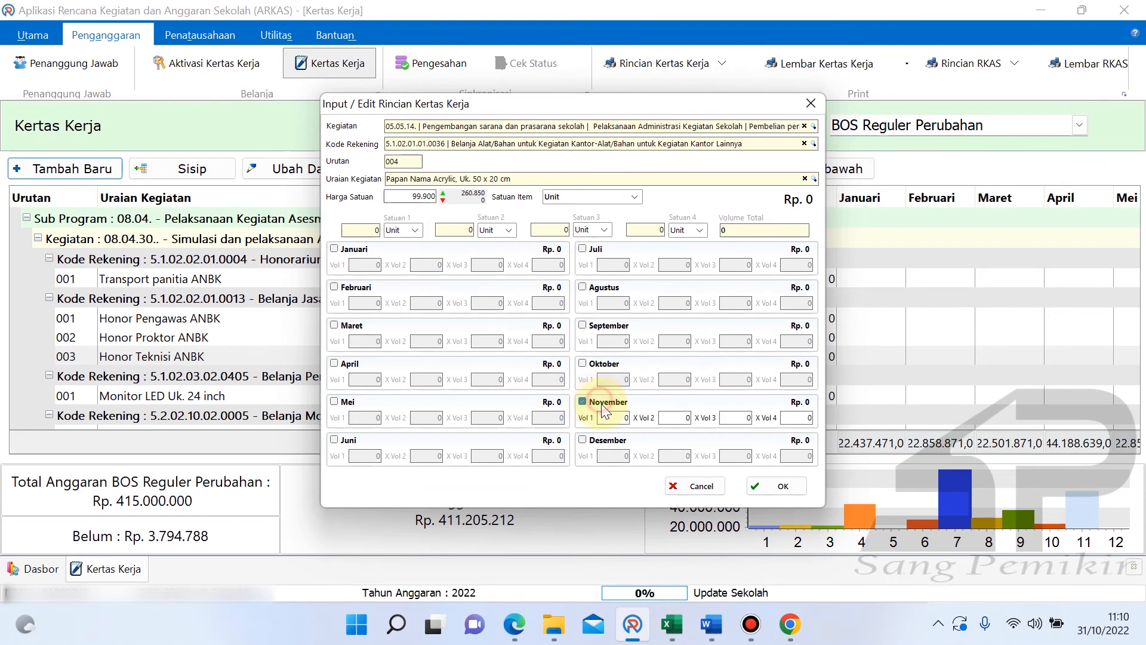
pyautogui.click(591, 402)
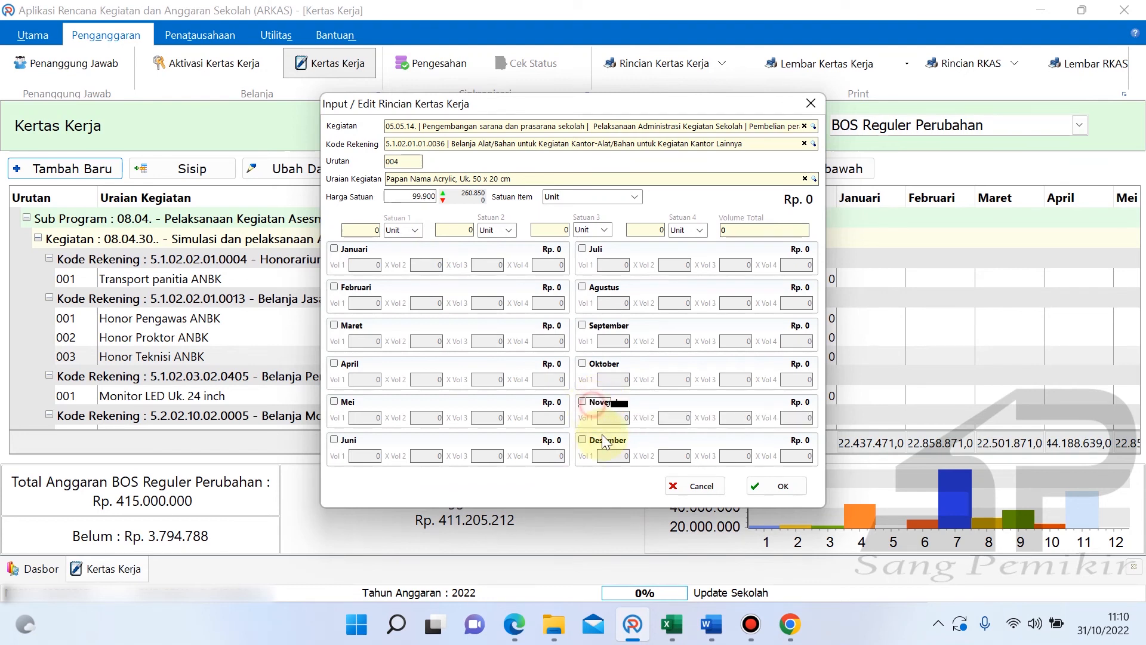
pyautogui.click(596, 440)
pyautogui.click(627, 456)
pyautogui.write('31')
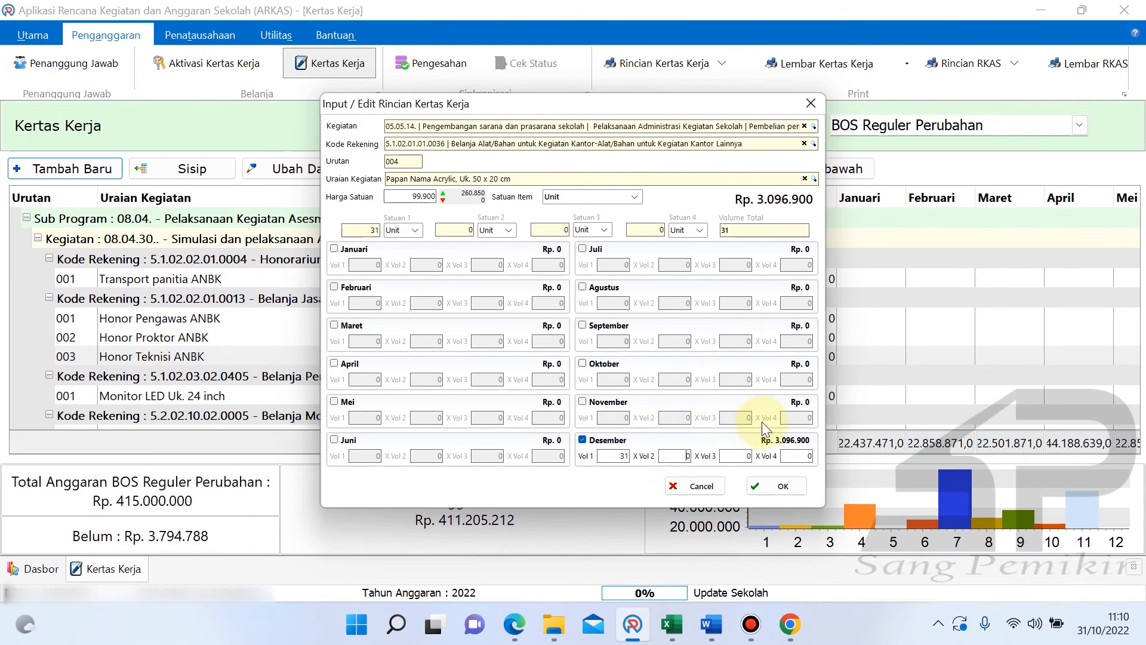
# - Compare the entry's total with the Papan Nama Acrylic total in Excel, and save the entry in ARKAS
pyautogui.click(672, 624)
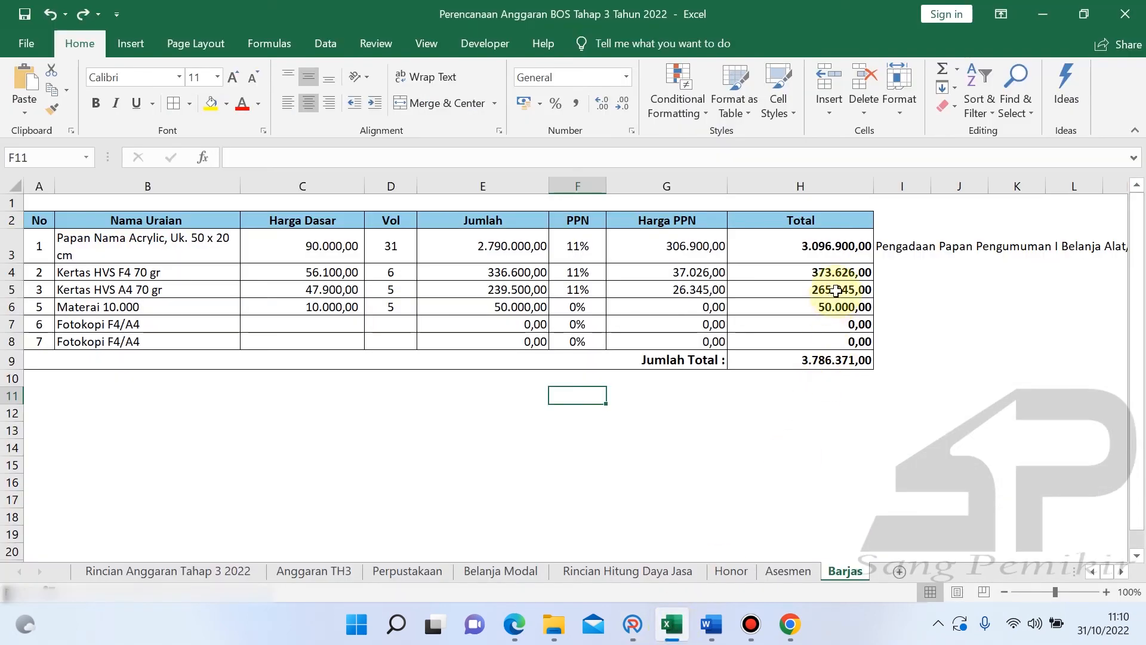
pyautogui.click(835, 256)
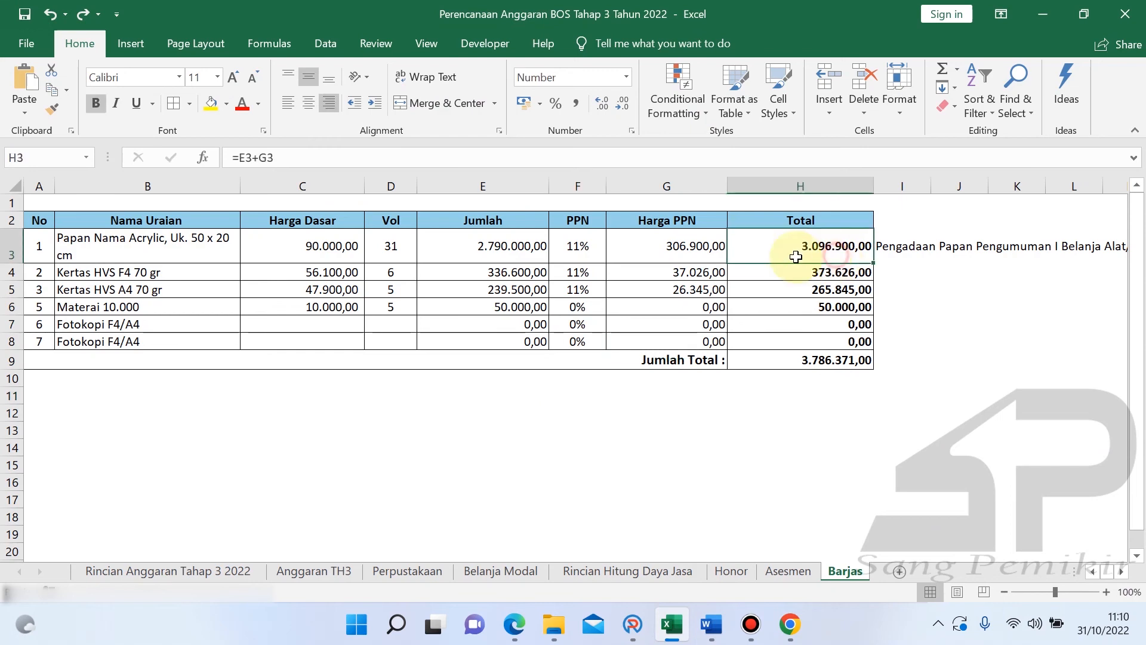
pyautogui.click(630, 621)
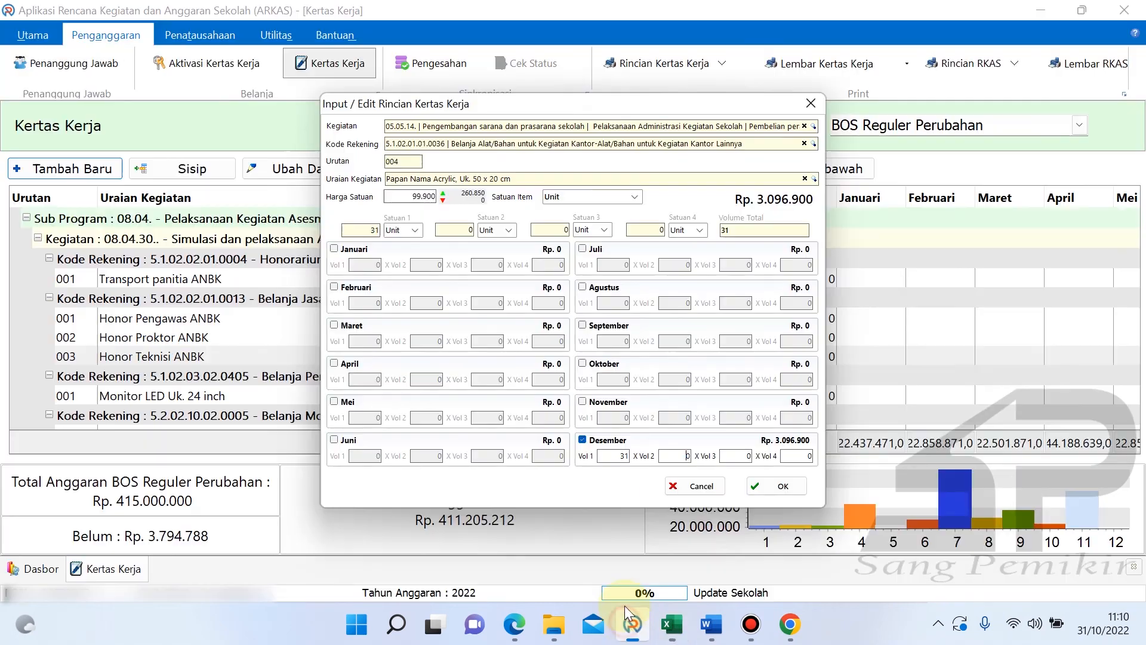
pyautogui.click(782, 487)
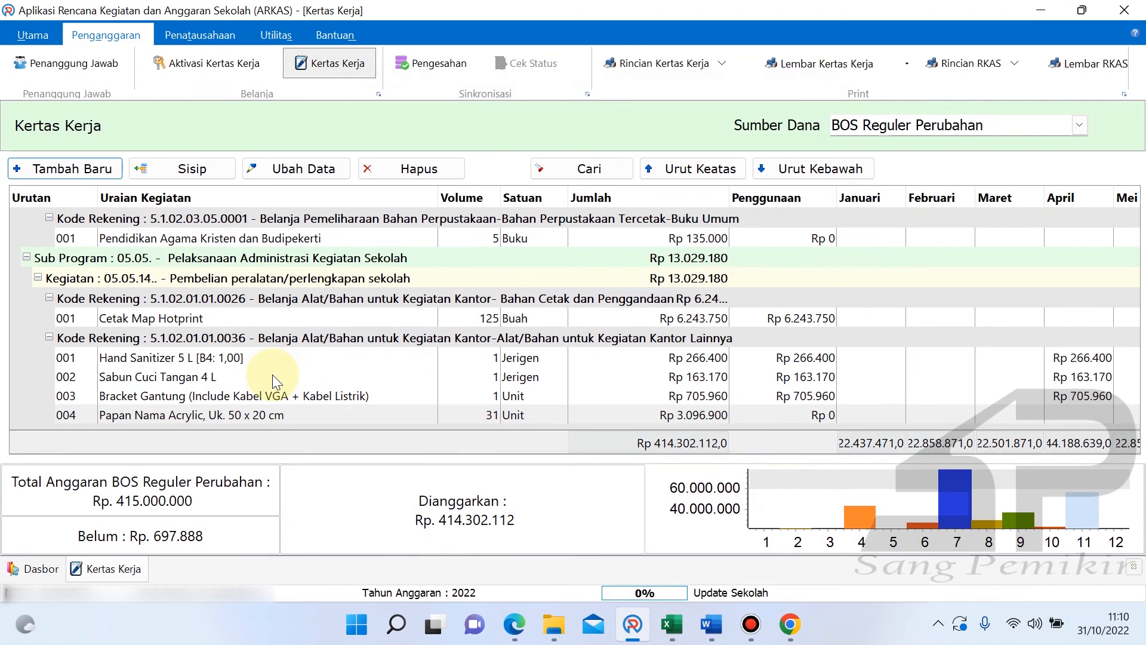
# - Review the Kertas HVS F4 70 gr and Kertas HVS A4 70 gr rows and their volumes in Excel's Barjas sheet
pyautogui.click(270, 376)
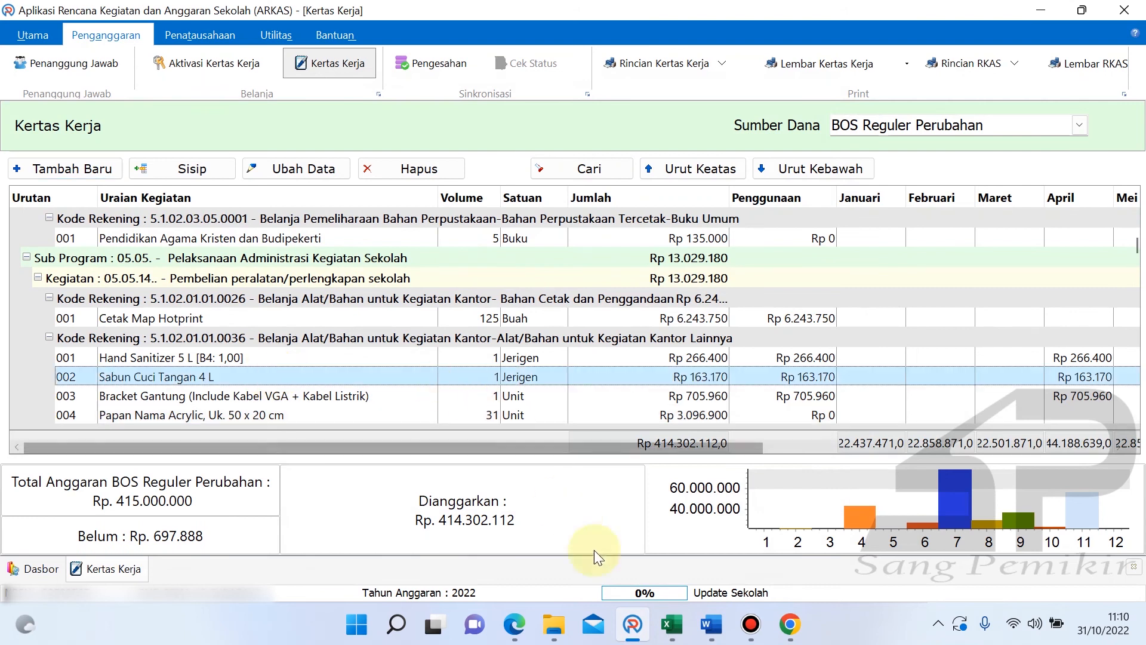
pyautogui.click(672, 624)
pyautogui.click(245, 400)
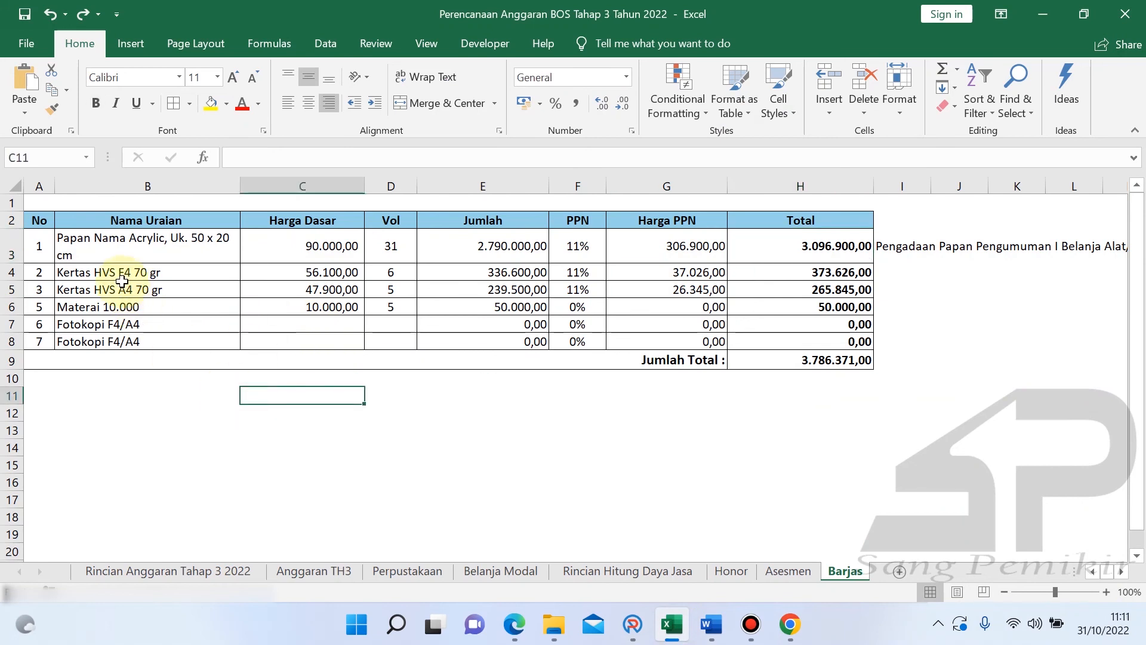
pyautogui.click(136, 270)
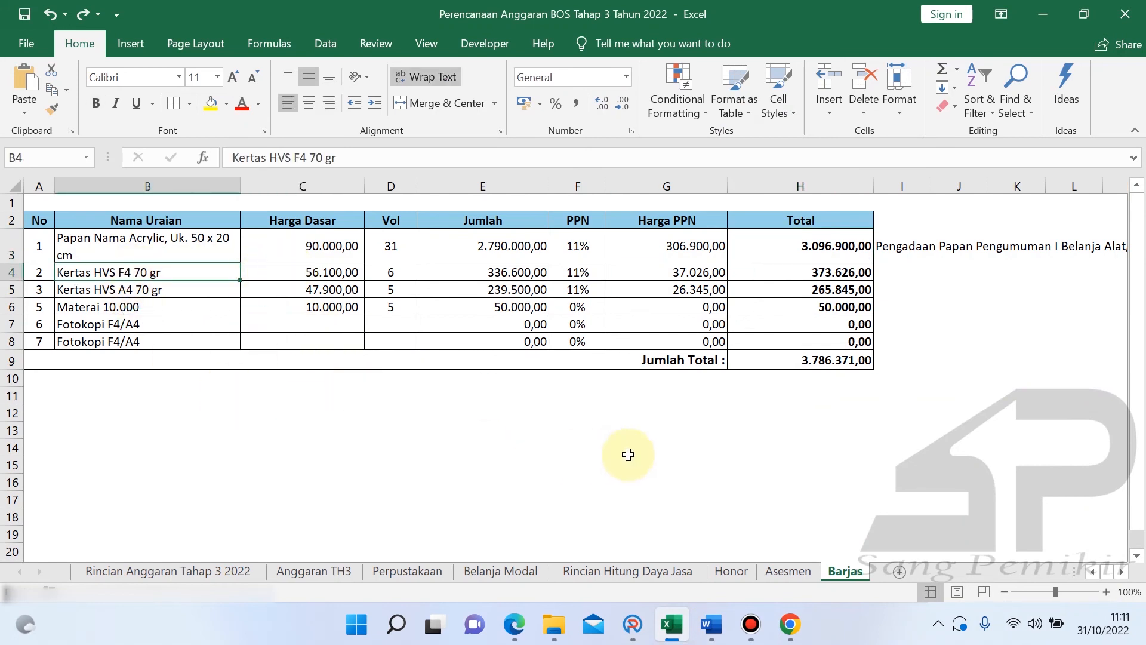
pyautogui.click(175, 289)
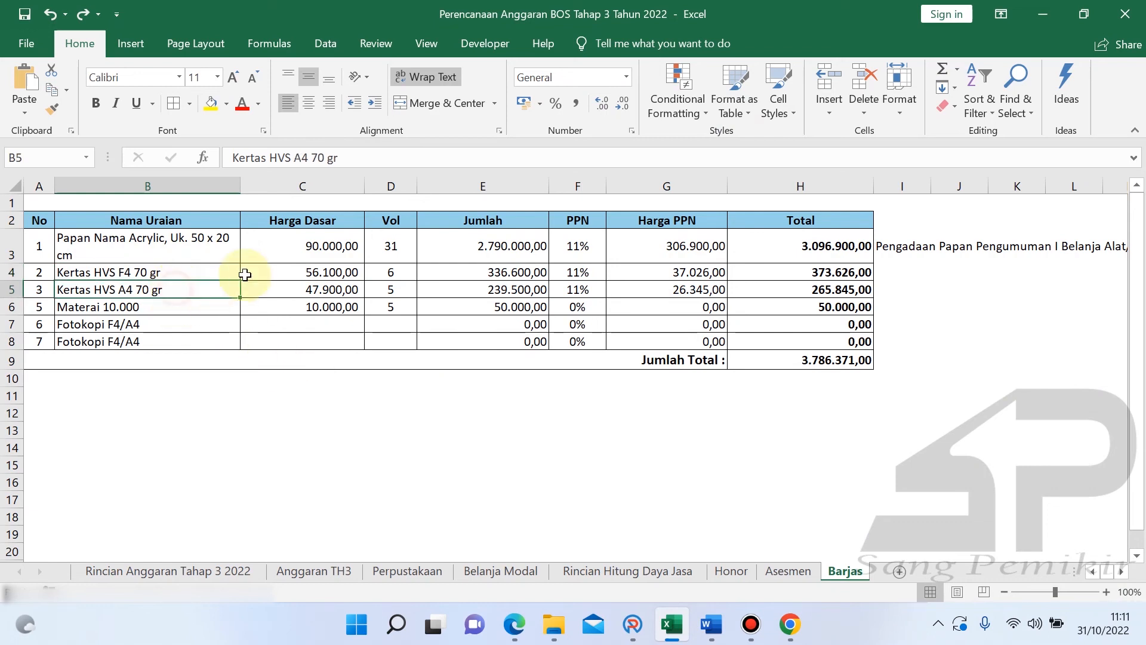
pyautogui.click(395, 290)
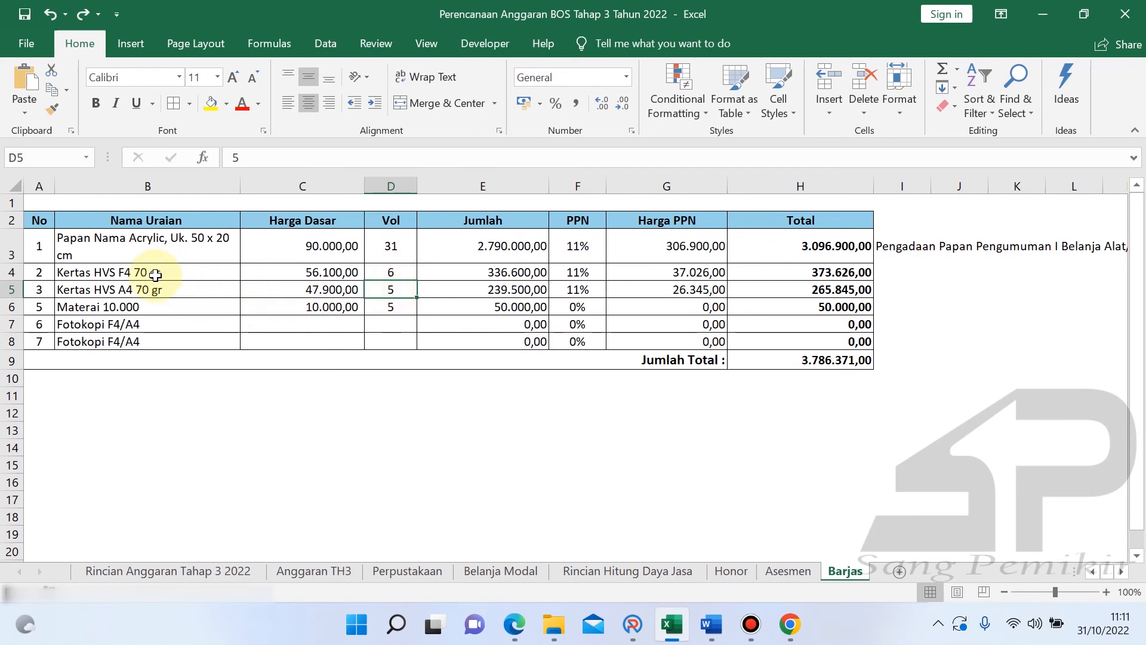
pyautogui.click(382, 272)
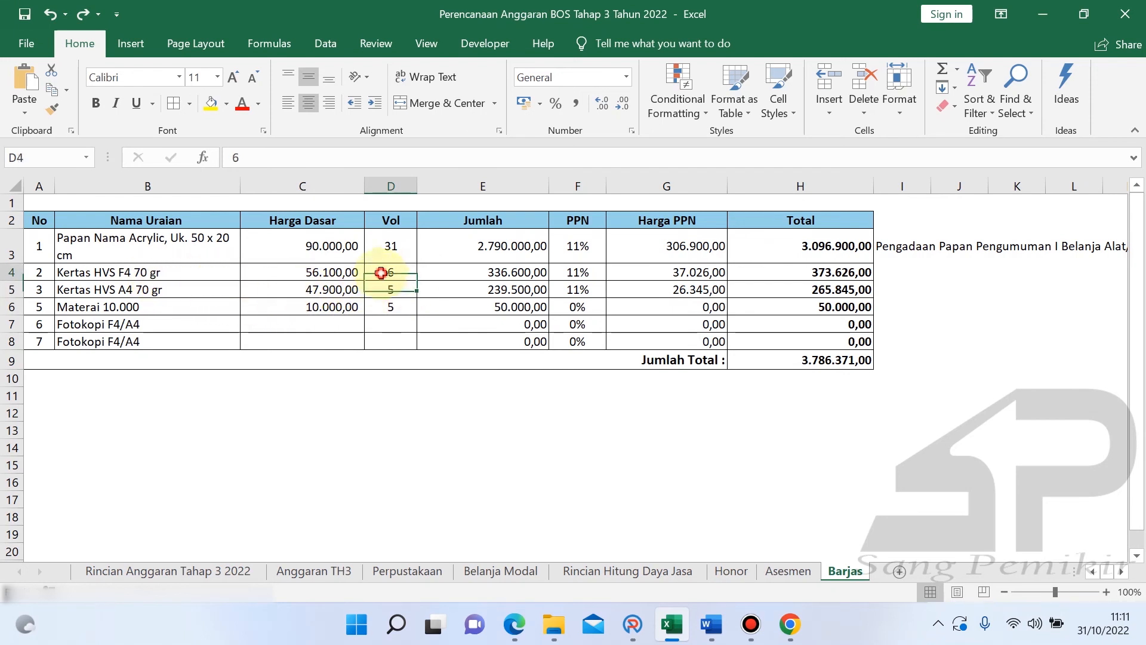
pyautogui.click(452, 416)
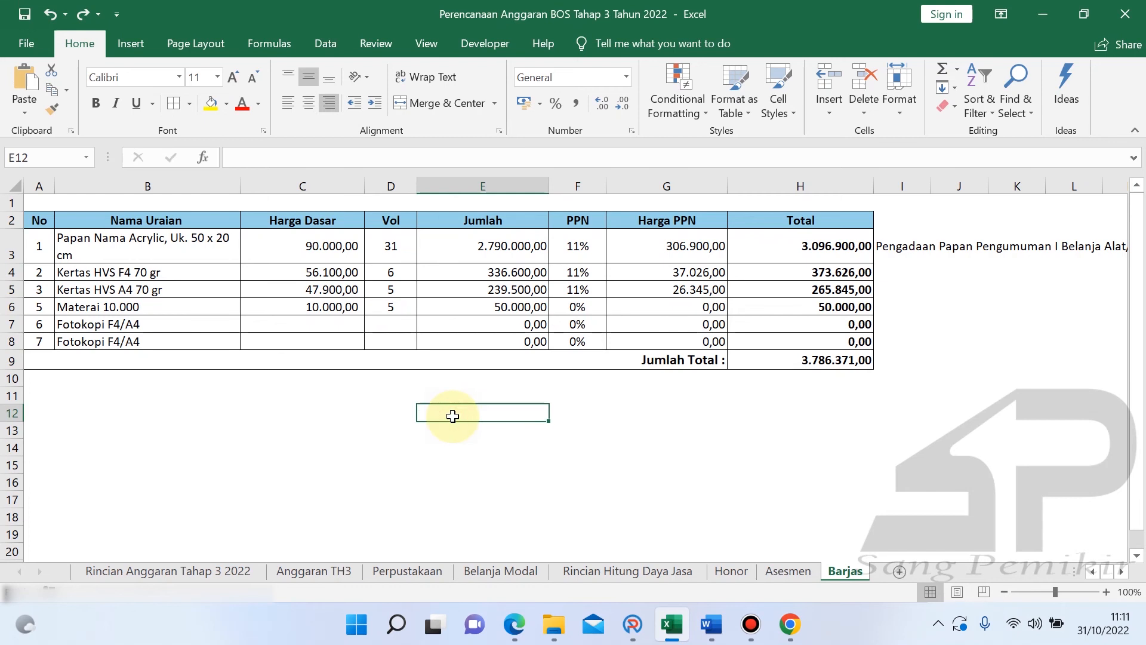
# - Return to ARKAS and open the existing Kertas HVS F4 70 gr entry for editing
pyautogui.click(632, 624)
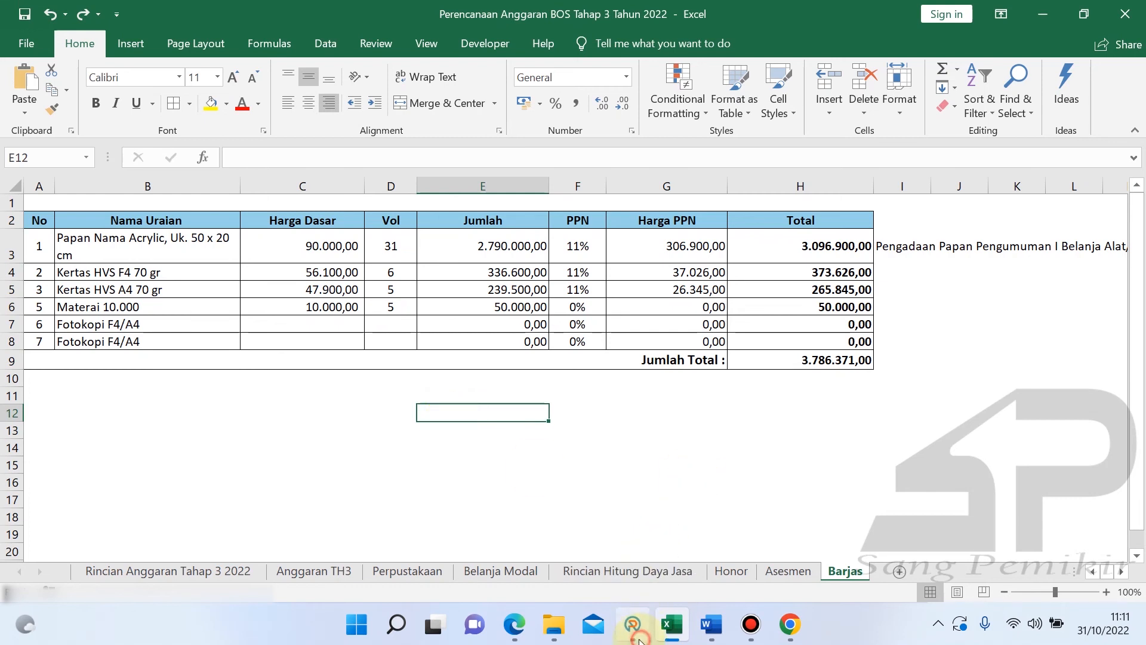
pyautogui.scroll(10, 202, 304)
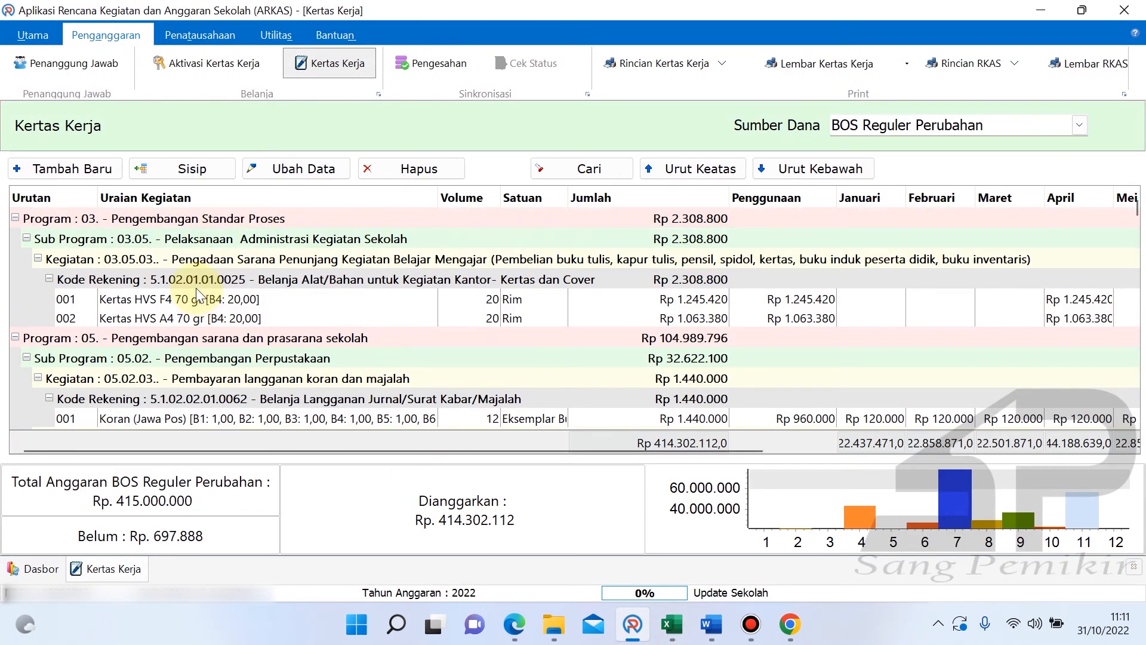
pyautogui.doubleClick(196, 302)
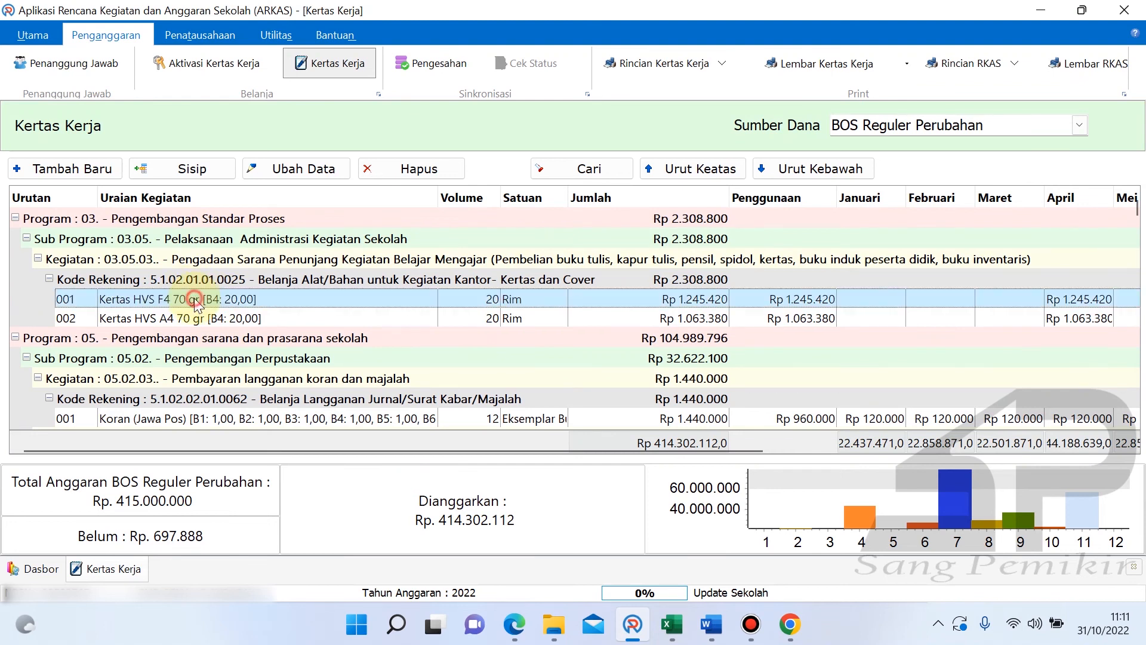
pyautogui.click(583, 325)
pyautogui.click(582, 364)
pyautogui.click(583, 402)
pyautogui.click(582, 439)
pyautogui.click(583, 439)
pyautogui.click(582, 401)
pyautogui.click(583, 363)
pyautogui.click(583, 326)
# - Enable December for the Kertas HVS F4 70 gr entry with a first volume of 6
pyautogui.click(592, 436)
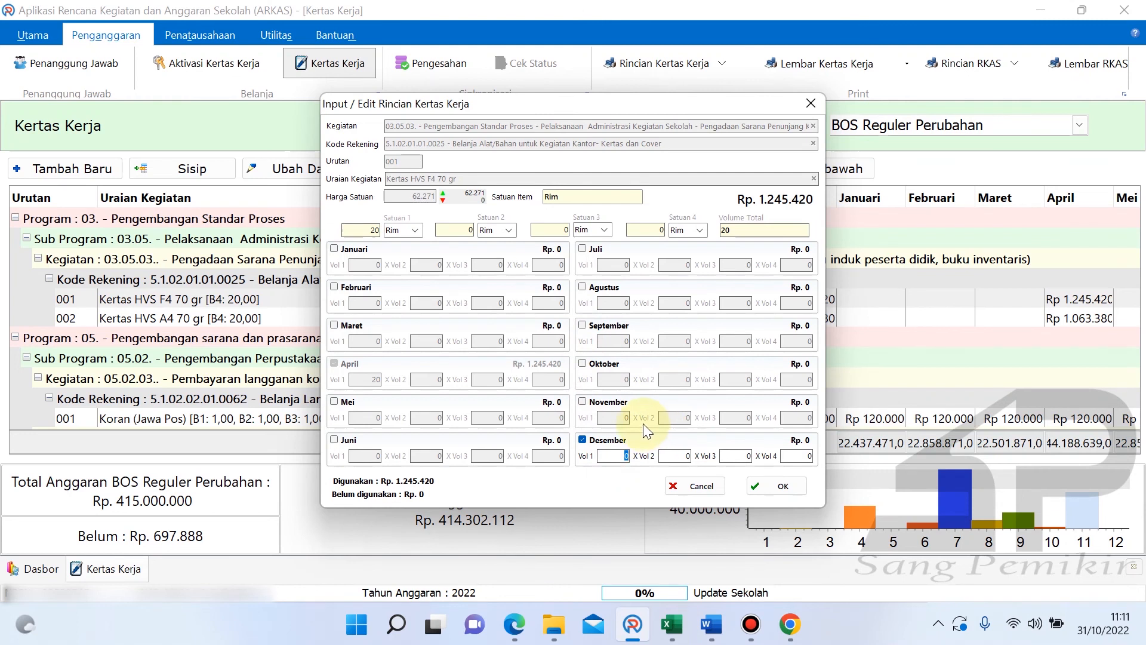
pyautogui.write('6')
pyautogui.click(676, 453)
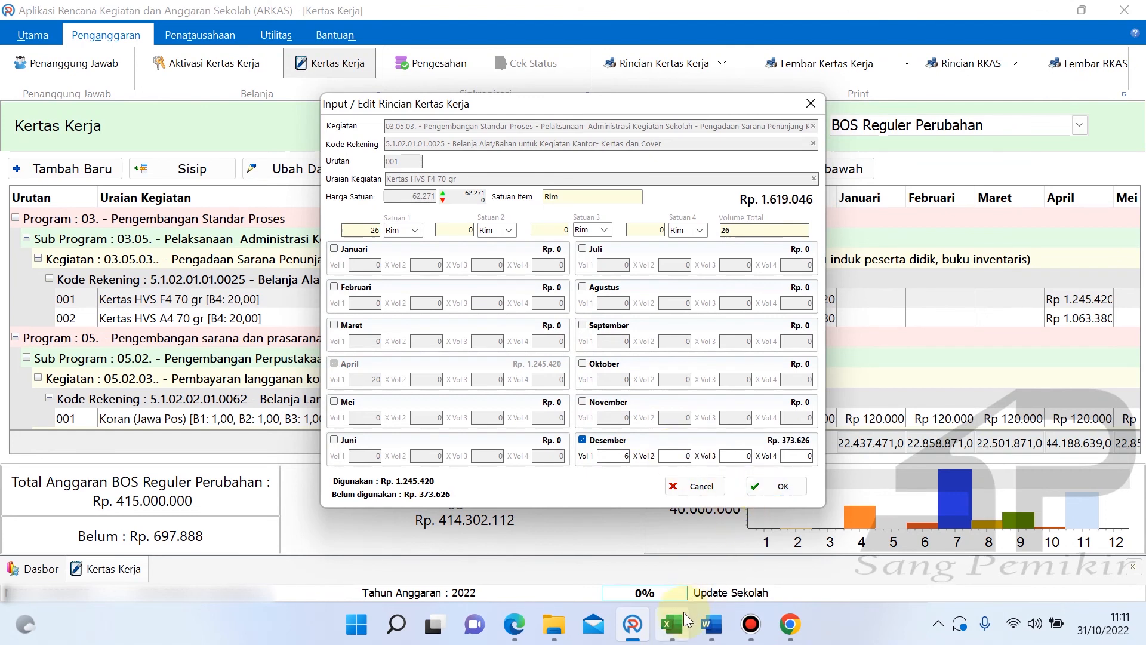
# - Compare the entry's December amount with the Kertas HVS F4 total in Excel, and save the entry in ARKAS
pyautogui.moveTo(683, 611)
pyautogui.moveTo(679, 583)
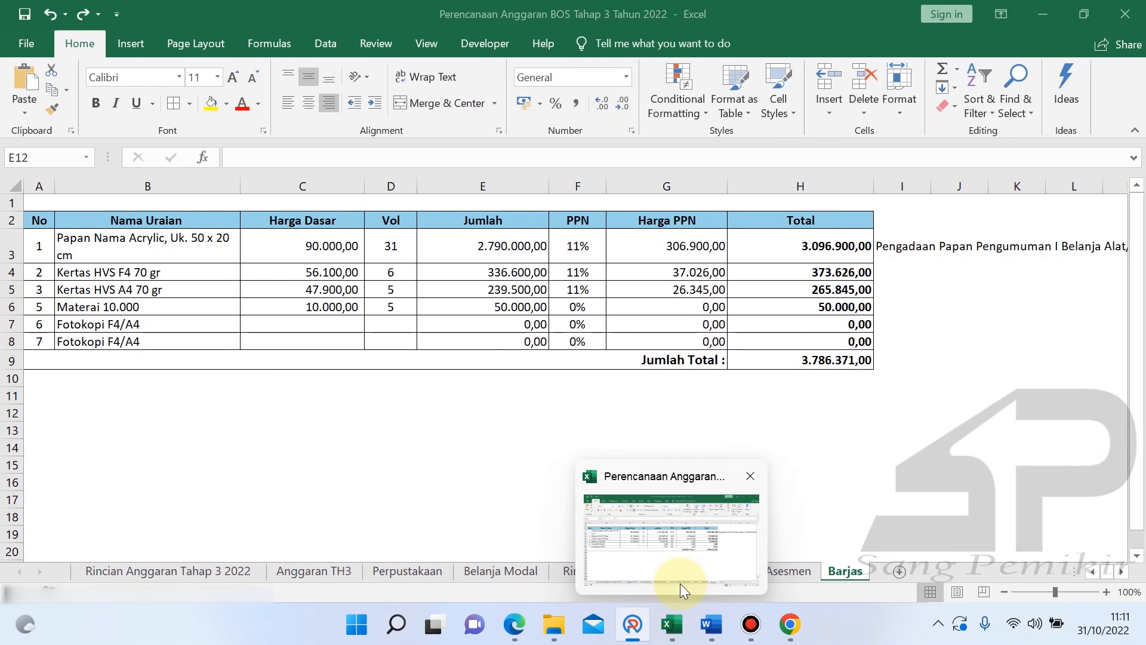
pyautogui.click(679, 583)
pyautogui.click(480, 273)
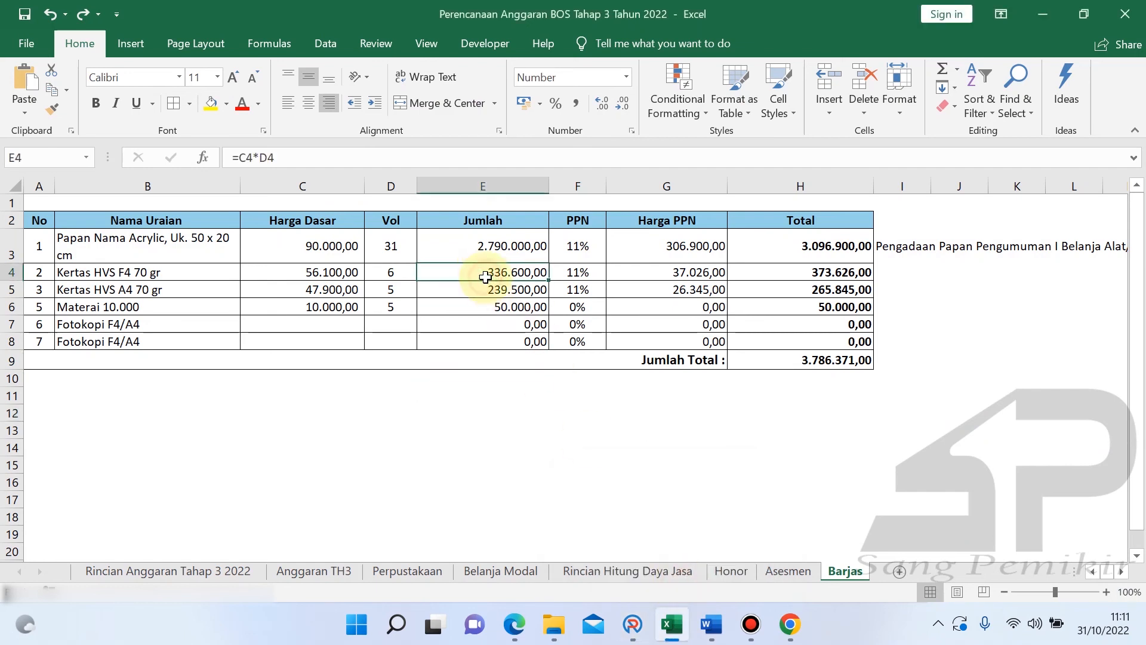
pyautogui.click(633, 624)
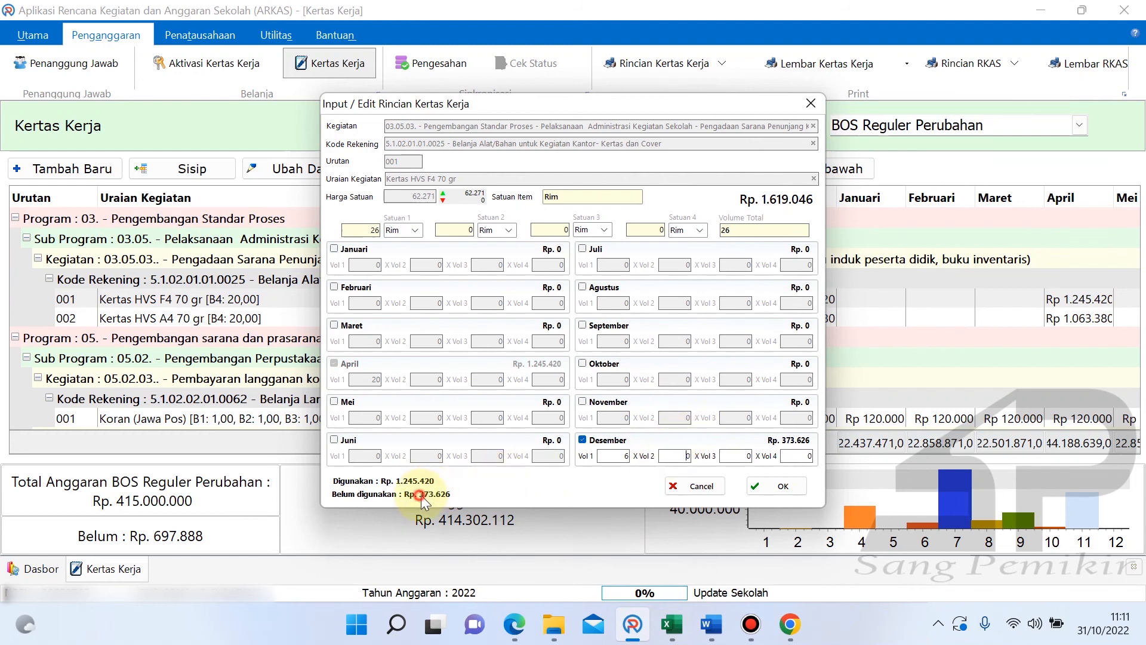
pyautogui.click(672, 624)
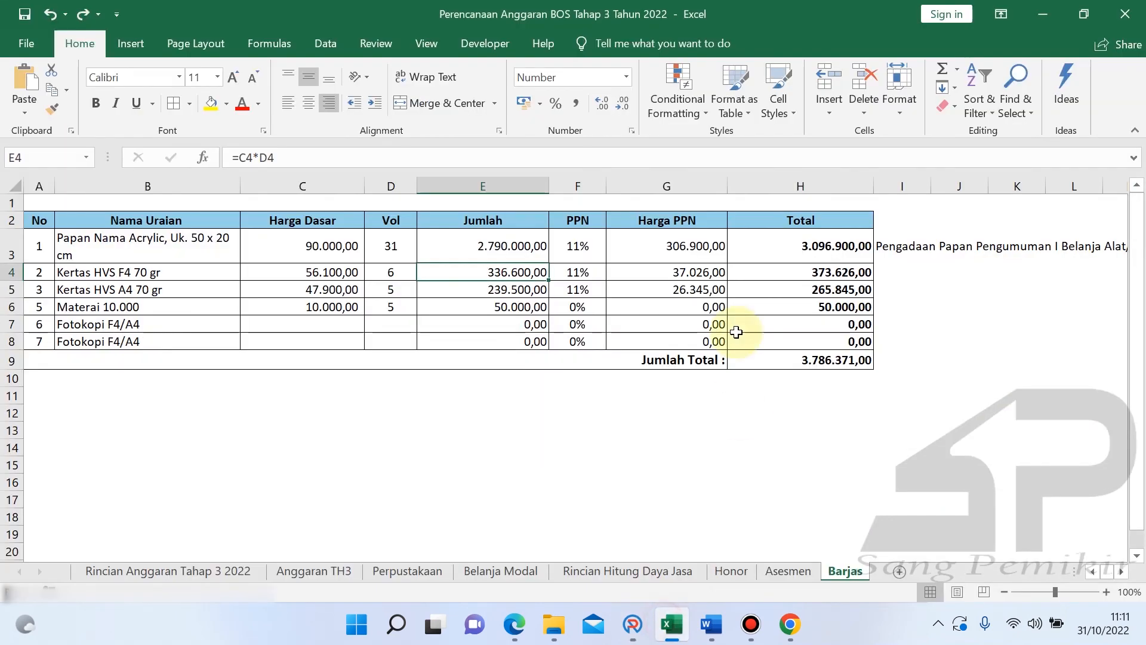
pyautogui.click(829, 272)
pyautogui.click(632, 624)
pyautogui.click(770, 487)
# - Open the existing Kertas HVS A4 70 gr entry and enable December with a first volume of 5
pyautogui.doubleClick(299, 320)
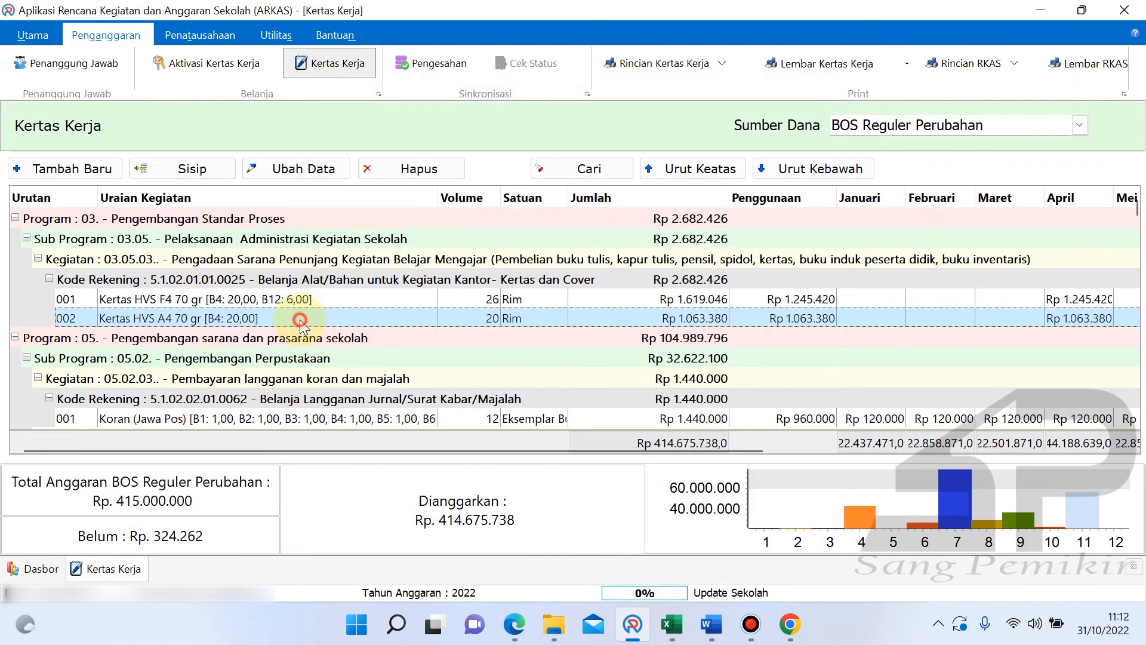
pyautogui.click(607, 440)
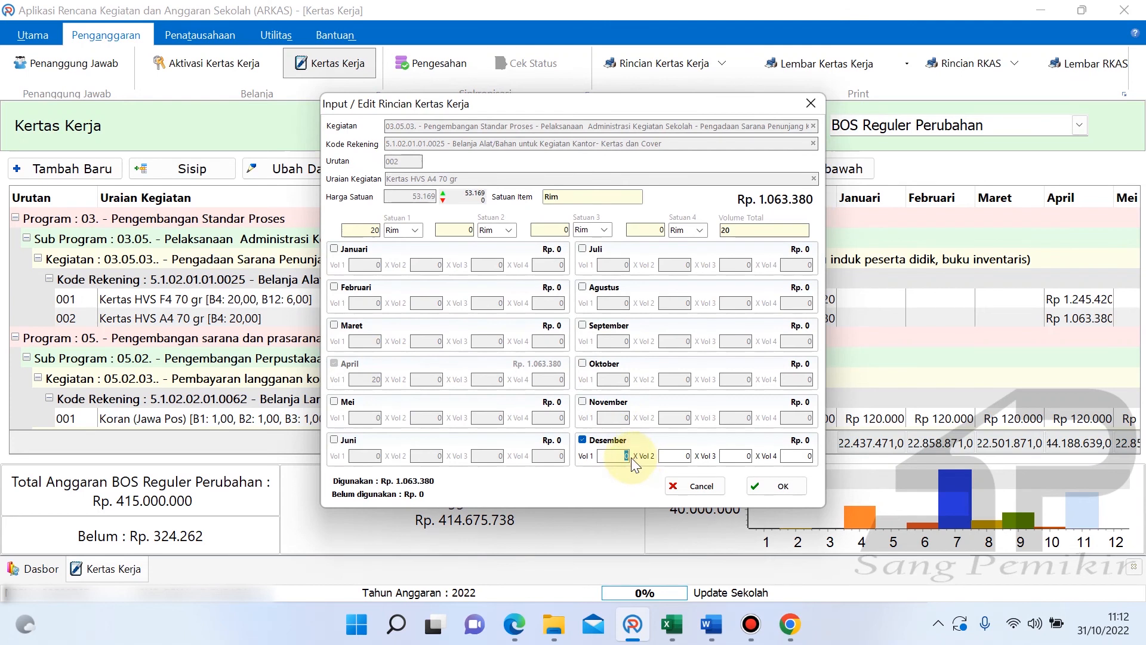
pyautogui.click(664, 455)
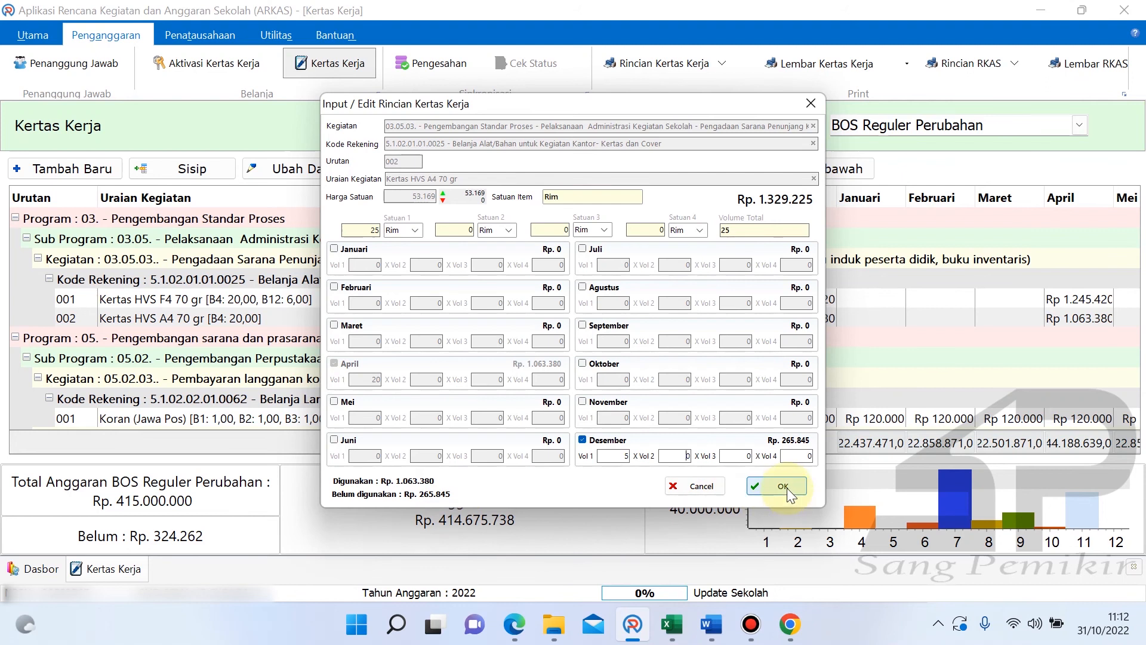
# - Check the Kertas HVS A4 total in Excel against the entry's December amount, and save the entry in ARKAS
pyautogui.click(672, 624)
pyautogui.click(819, 291)
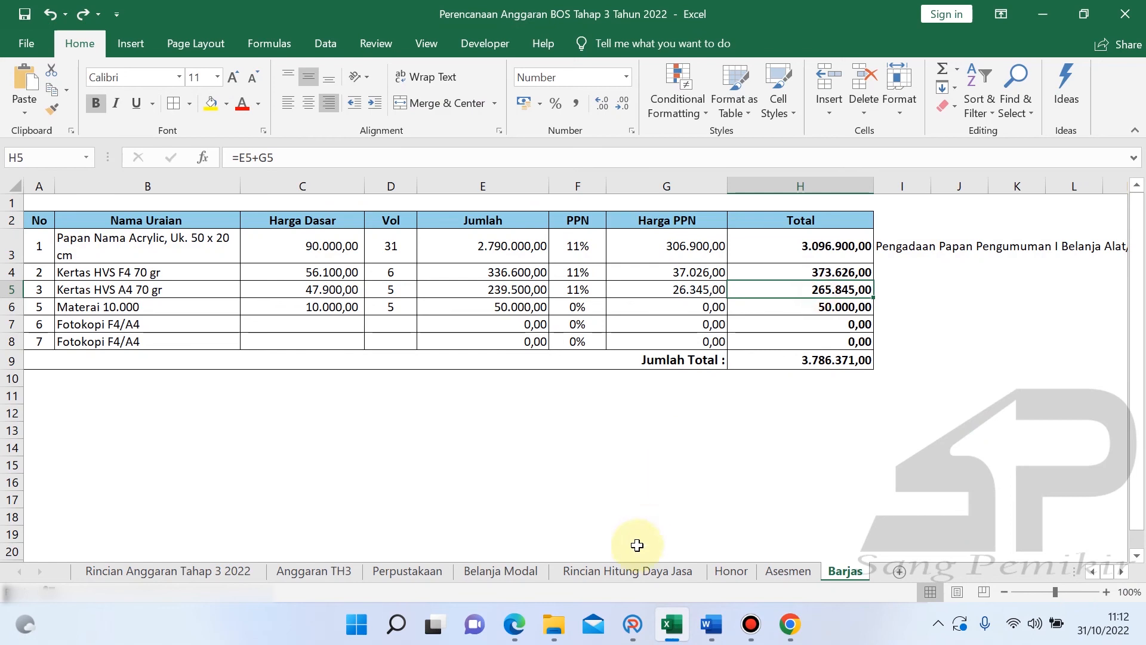
pyautogui.click(633, 624)
pyautogui.click(769, 488)
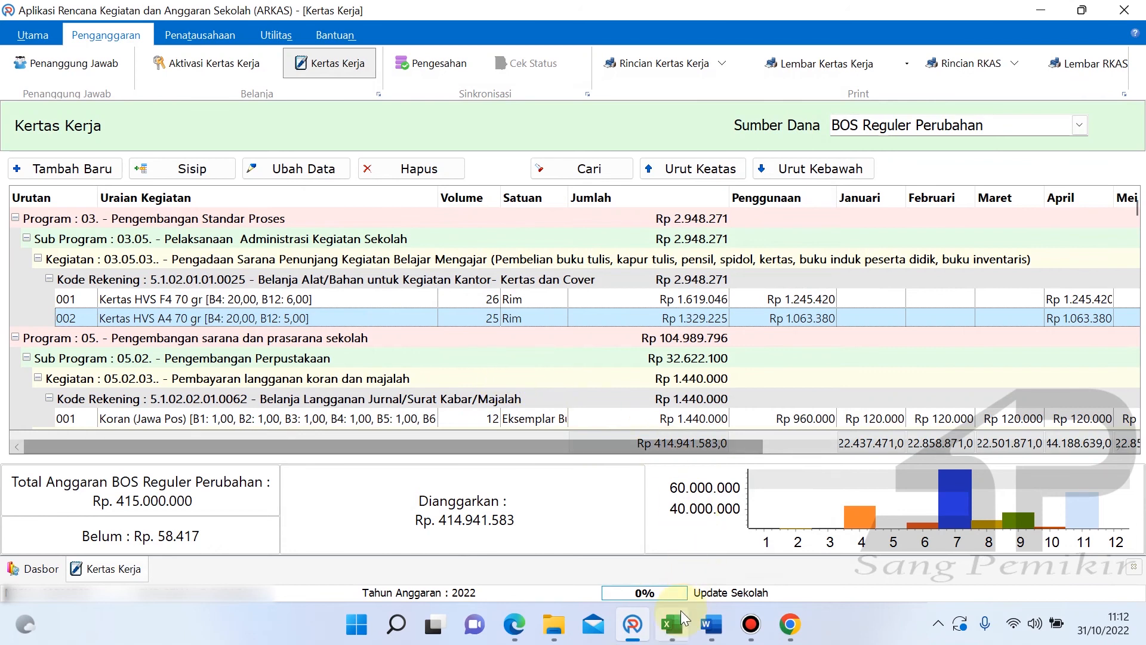
# - Review the base price and volume of Materai 10.000 in Excel's Barjas sheet
pyautogui.click(672, 623)
pyautogui.click(471, 393)
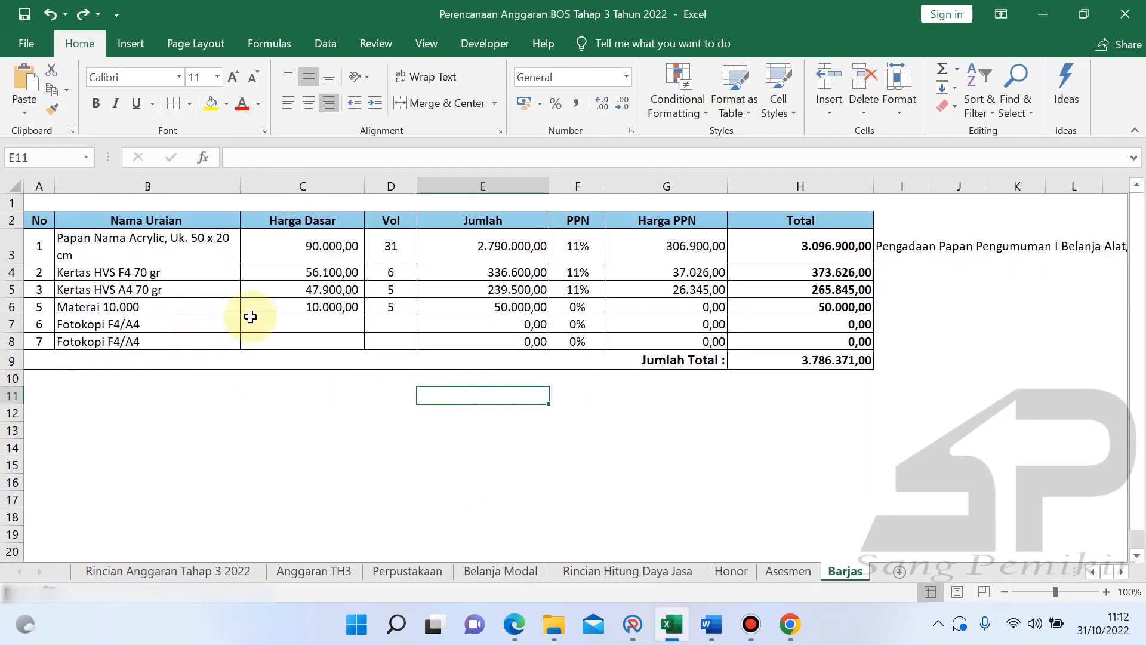
pyautogui.click(308, 289)
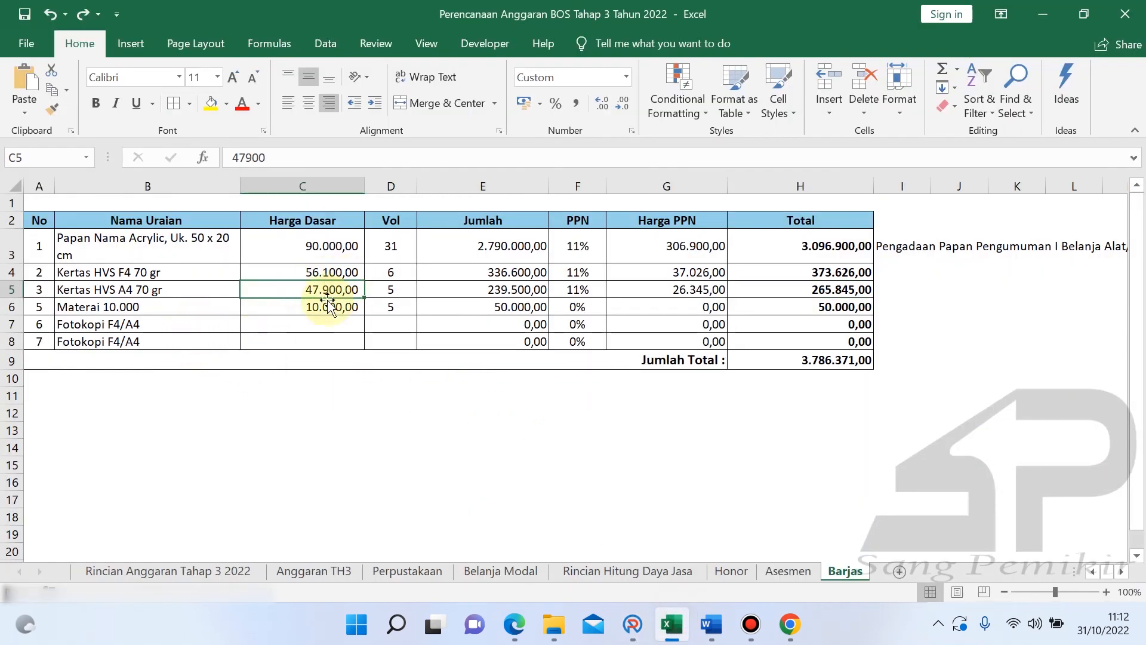
pyautogui.click(289, 311)
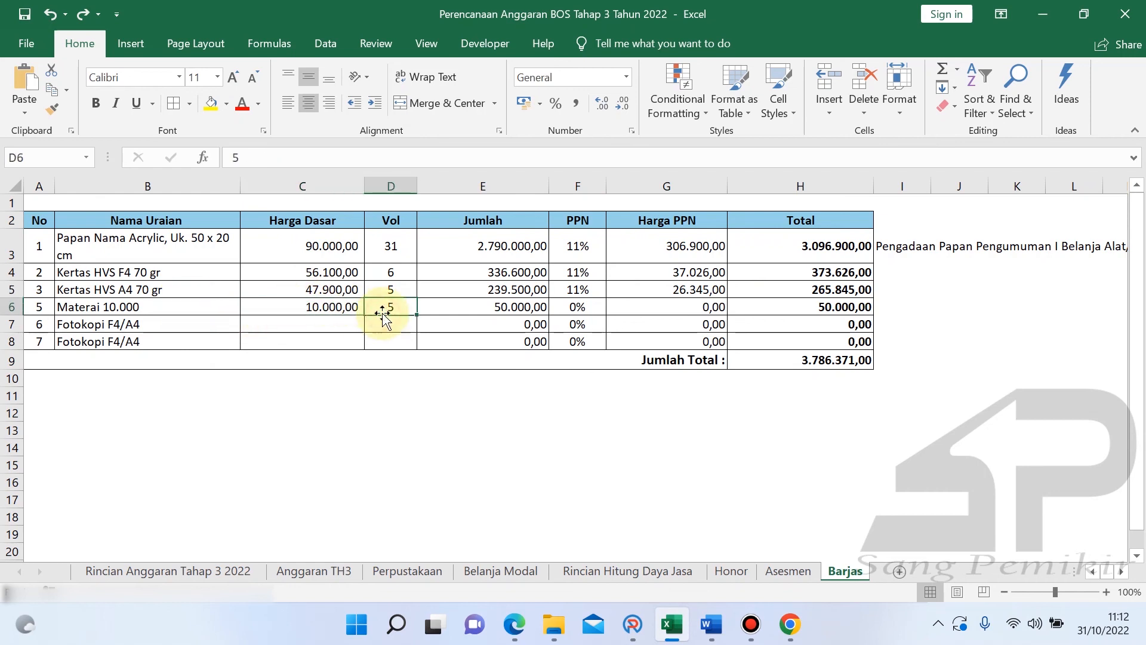
# - Return to ARKAS and start a new worksheet entry under activity 07.05.65, Bea materai, administrasi bank
pyautogui.click(632, 624)
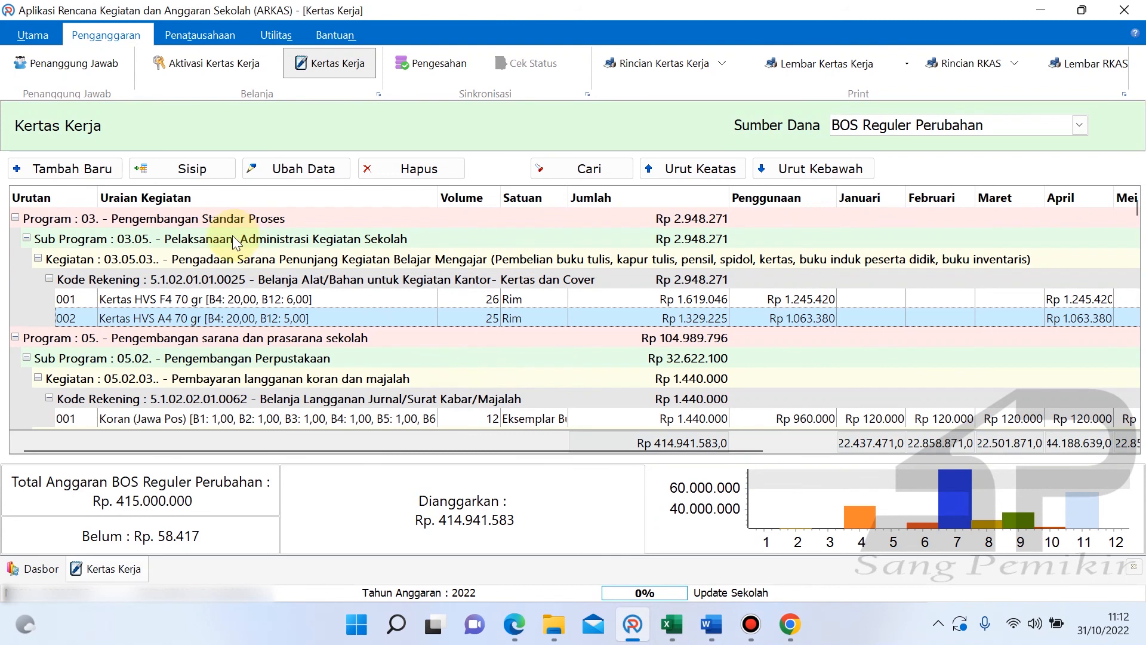
pyautogui.click(36, 170)
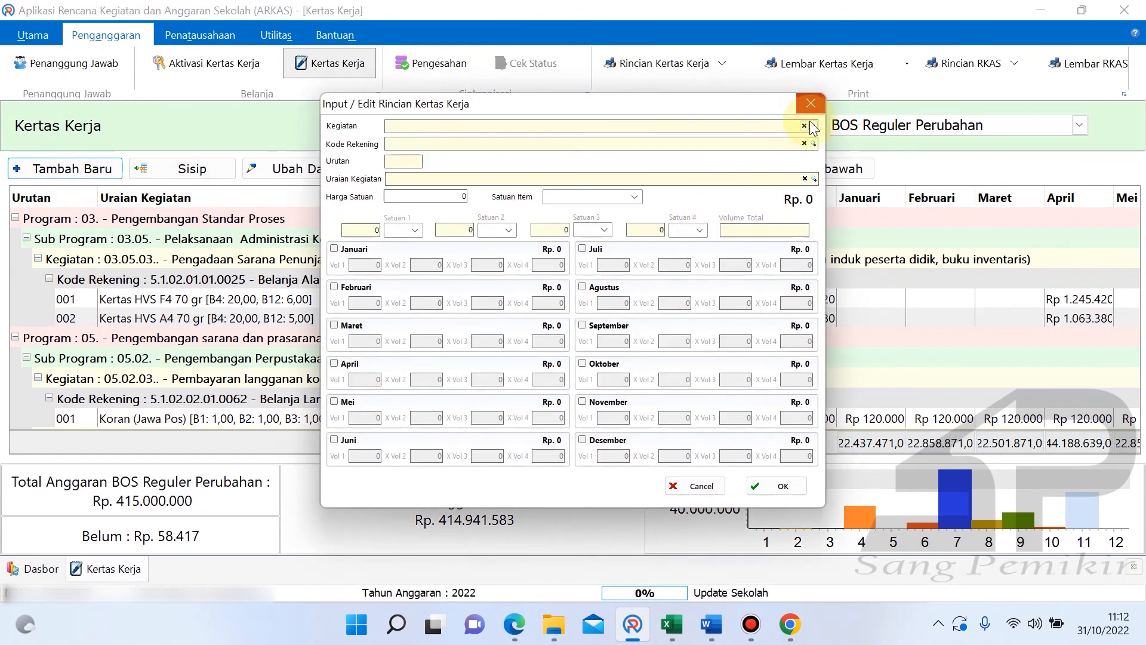
pyautogui.click(813, 126)
pyautogui.write('matera')
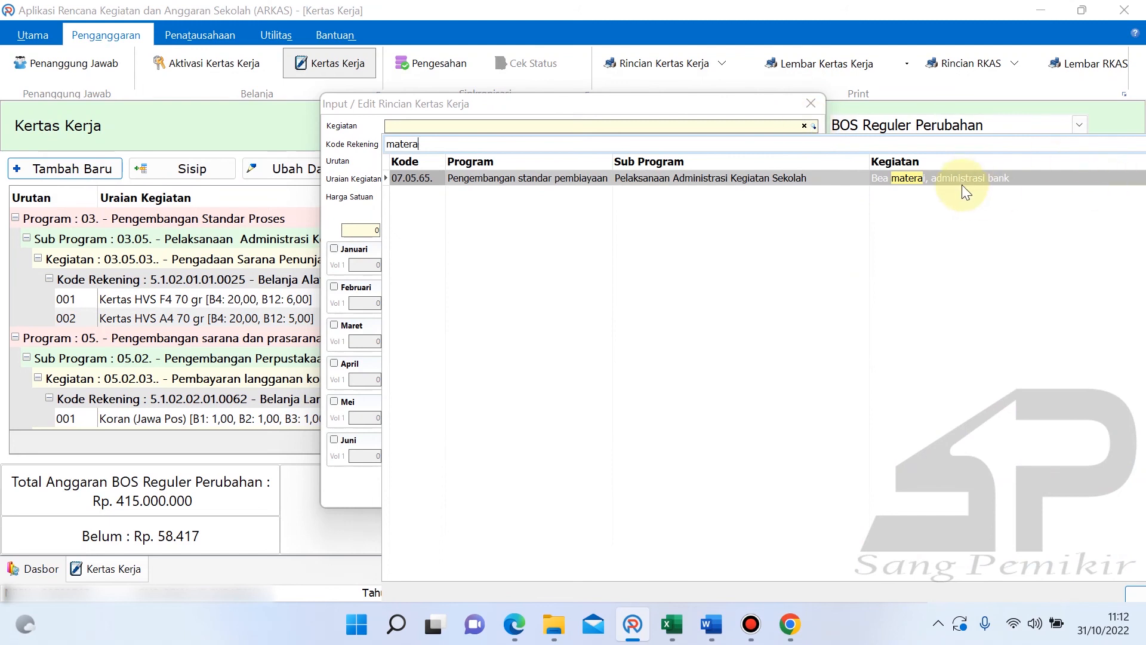
pyautogui.click(961, 185)
# - Set the entry's account code to 5.1.02.01.01.0027, Belanja Alat/Bahan untuk Kegiatan Kantor-Benda Pos
pyautogui.click(813, 142)
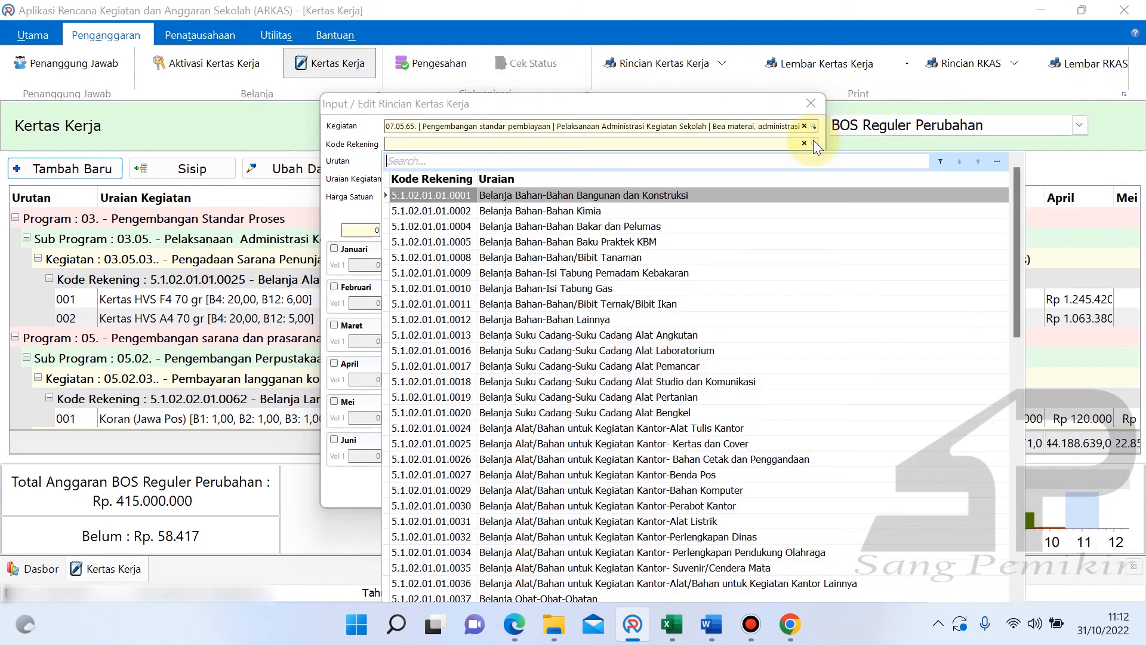
pyautogui.write('mater')
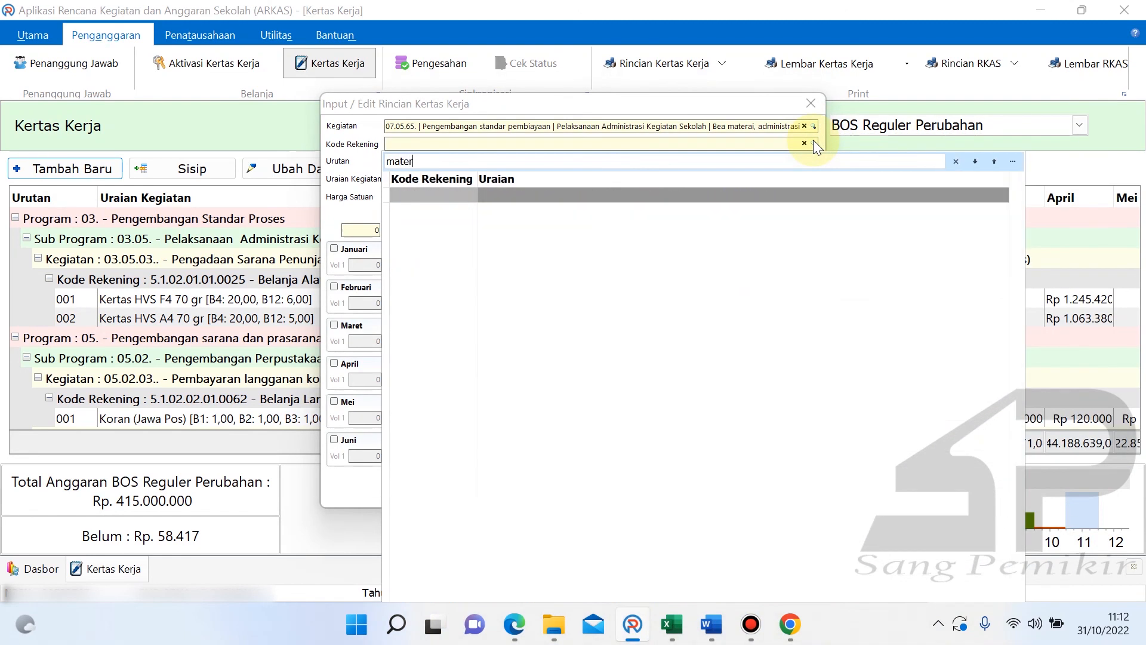
pyautogui.press('BackSpace')
pyautogui.press('BackSpace')
pyautogui.press('BackSpace')
pyautogui.press('BackSpace')
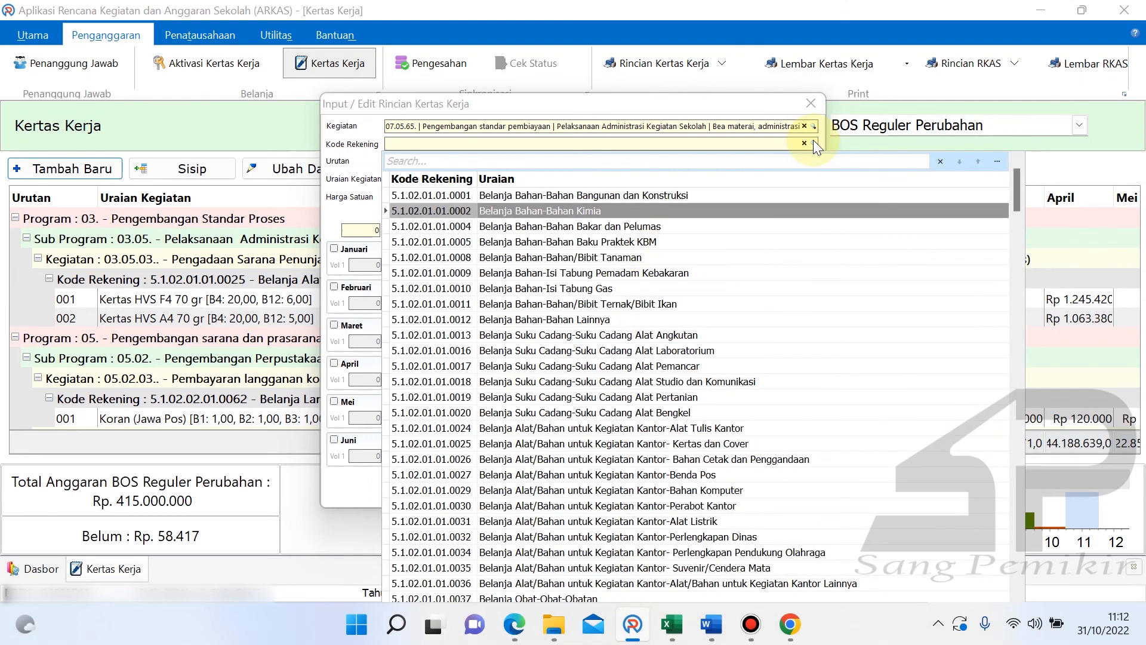
pyautogui.write('pos')
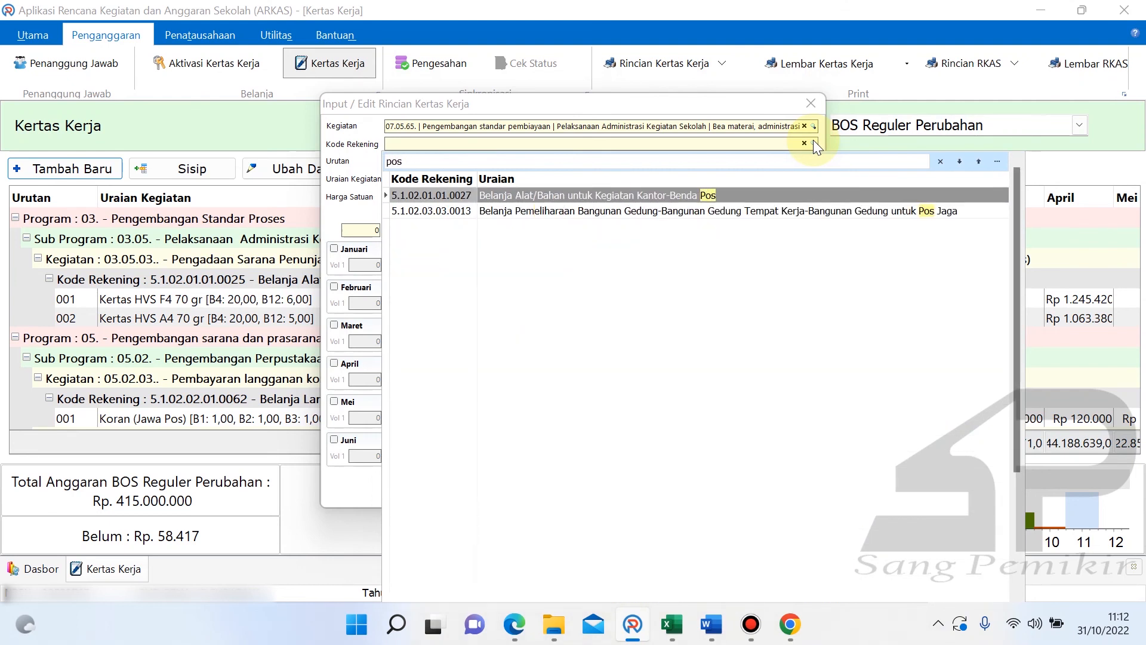
pyautogui.click(731, 195)
# - Choose Meterai 10000 as the entry's item description and enable December with a first volume of 5
pyautogui.click(813, 178)
pyautogui.click(625, 234)
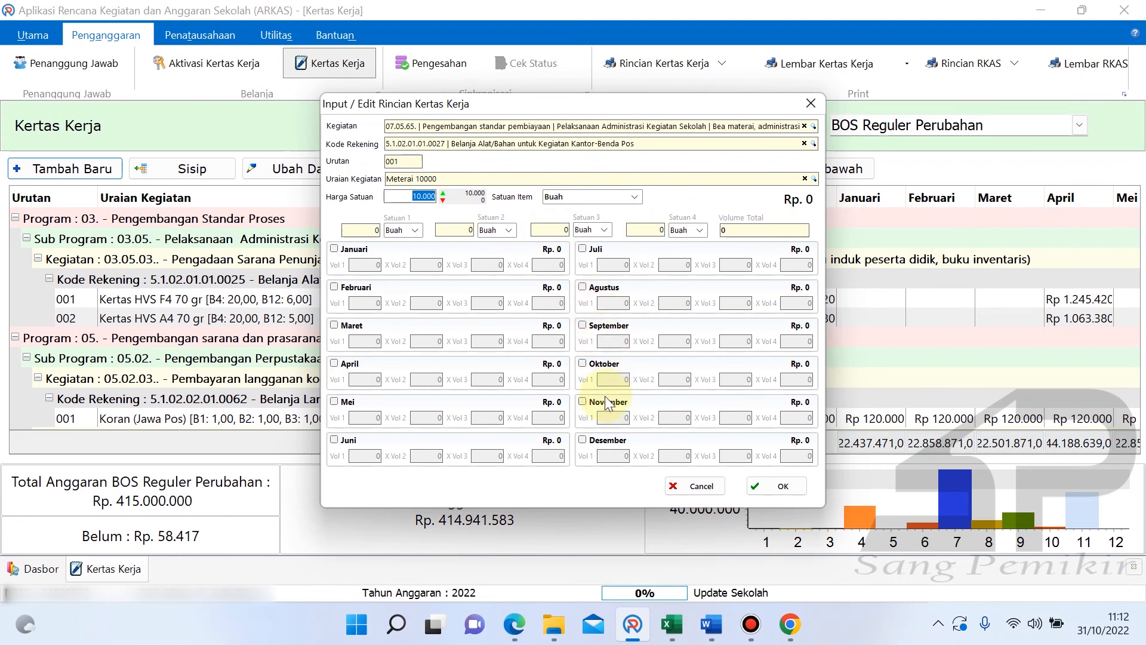
pyautogui.click(596, 438)
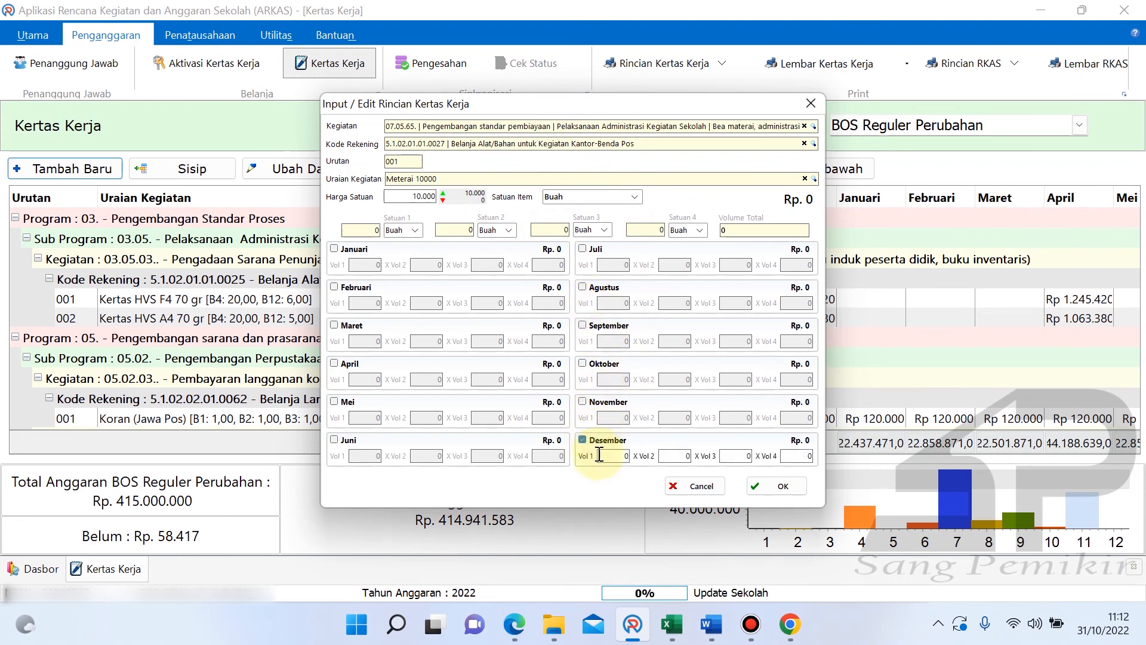
pyautogui.click(631, 458)
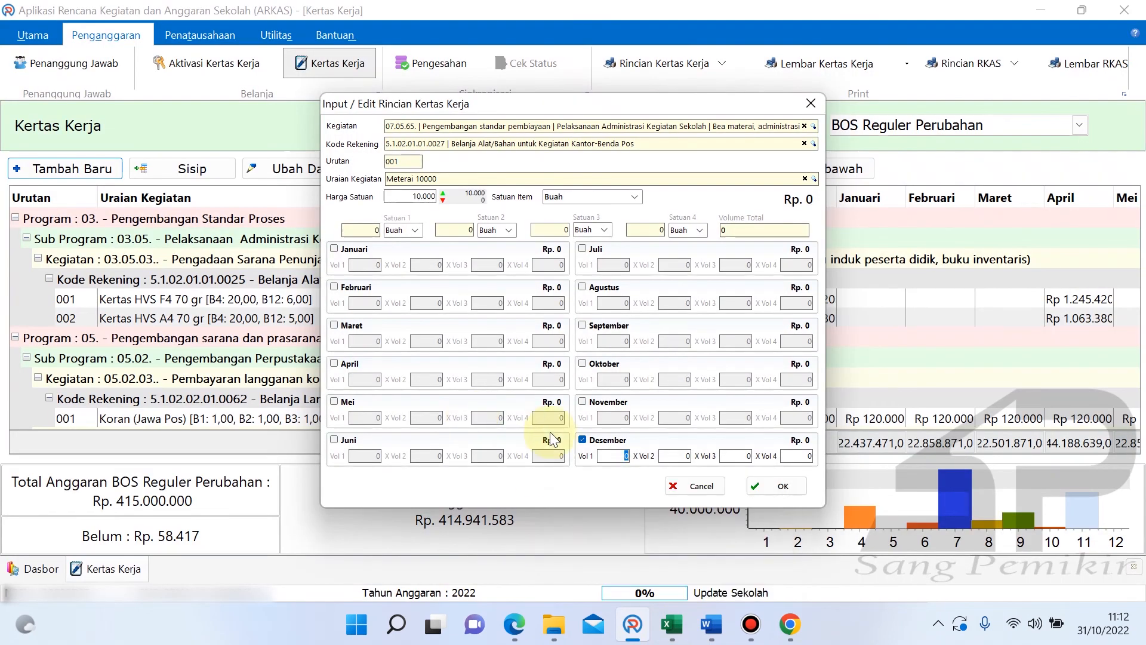
pyautogui.press('Tab')
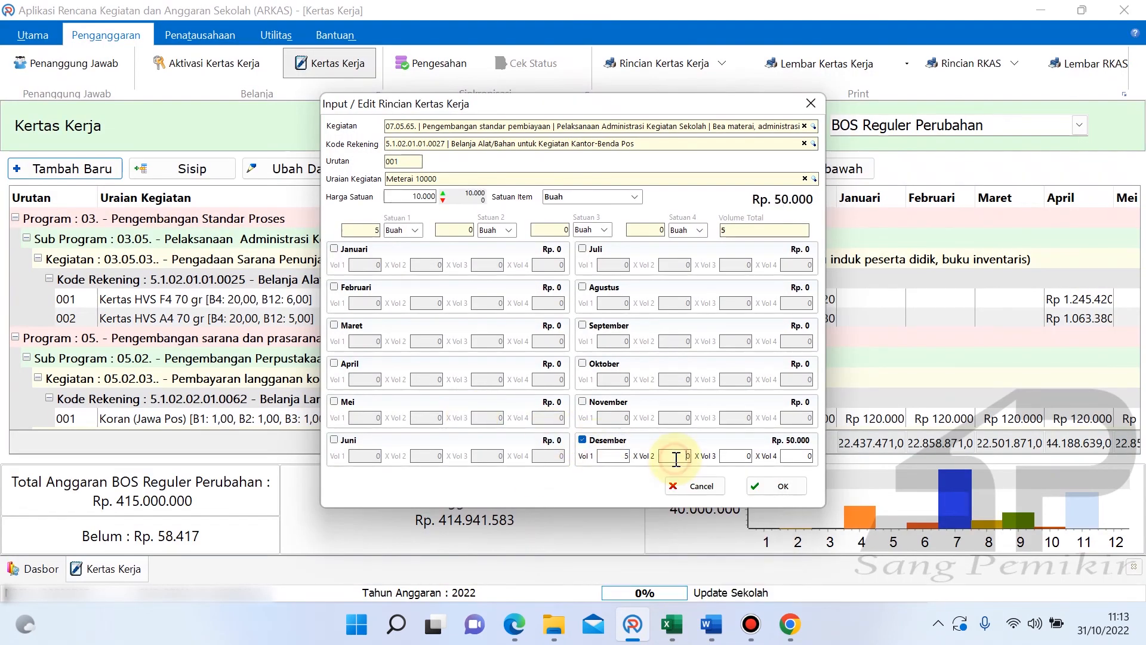
# - Save the Meterai 10000 entry to the worksheet
pyautogui.click(767, 486)
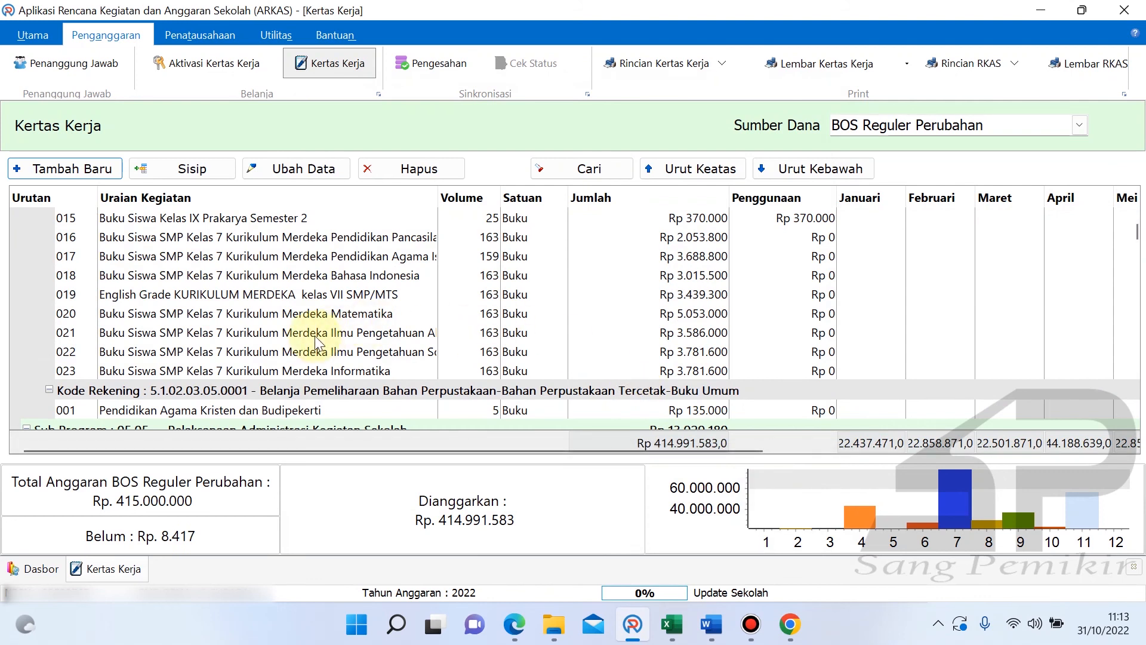
pyautogui.click(297, 332)
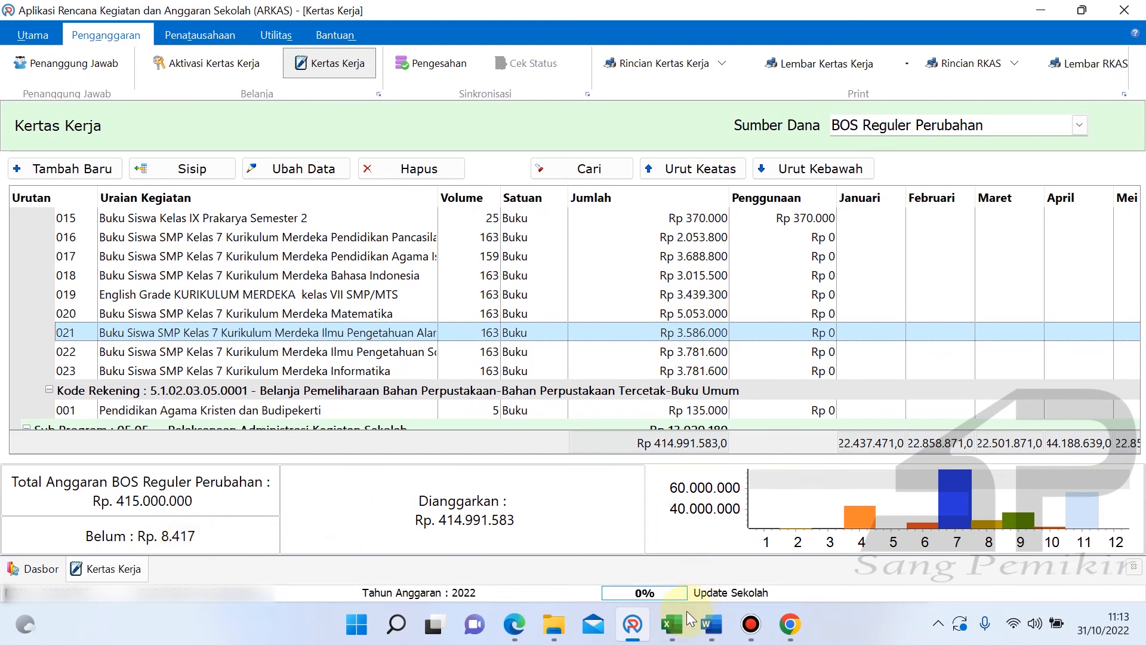
# - Compare Sisa Anggaran in Excel's Anggaran TH3 sheet with the unbudgeted amount in ARKAS
pyautogui.click(671, 625)
pyautogui.click(320, 568)
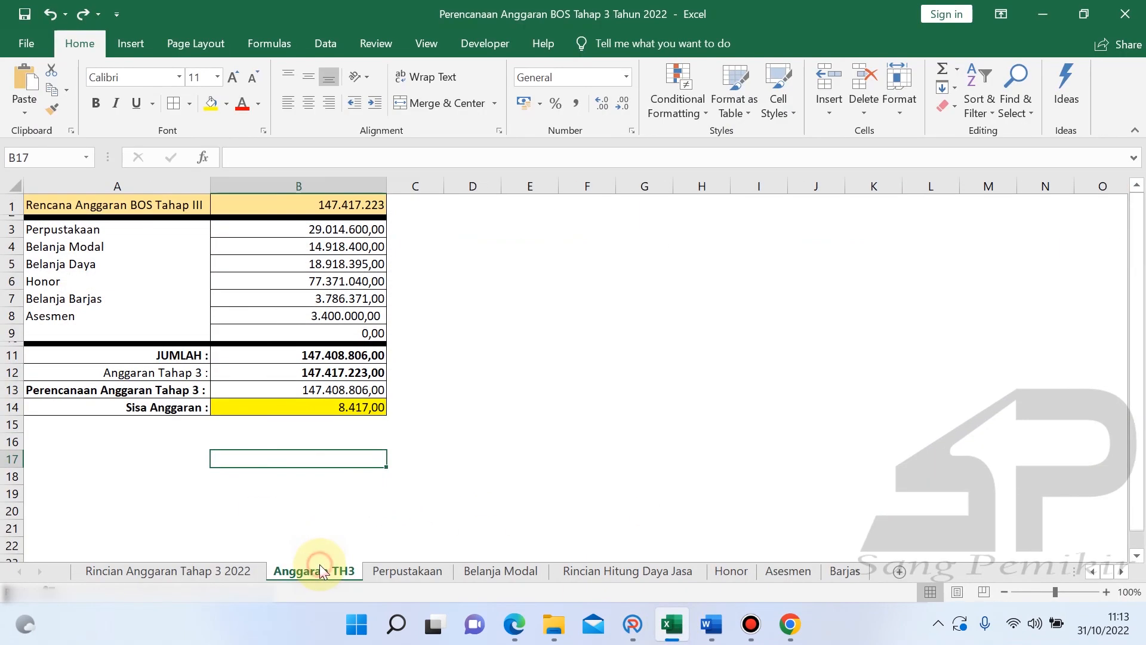
pyautogui.click(430, 428)
pyautogui.click(343, 411)
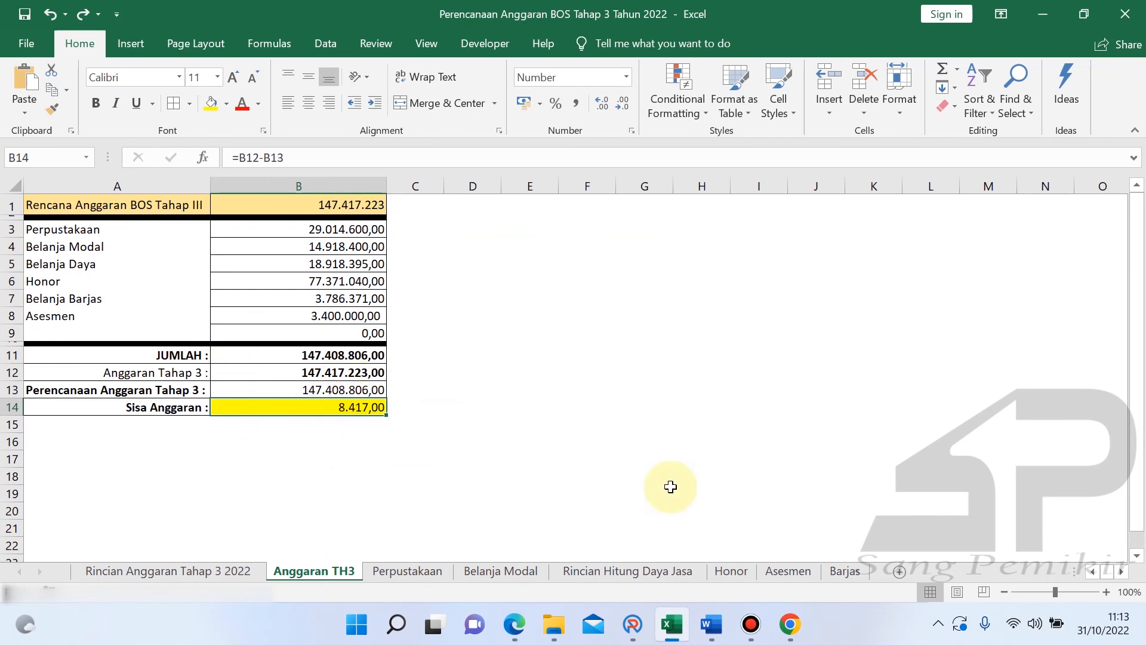
pyautogui.click(633, 624)
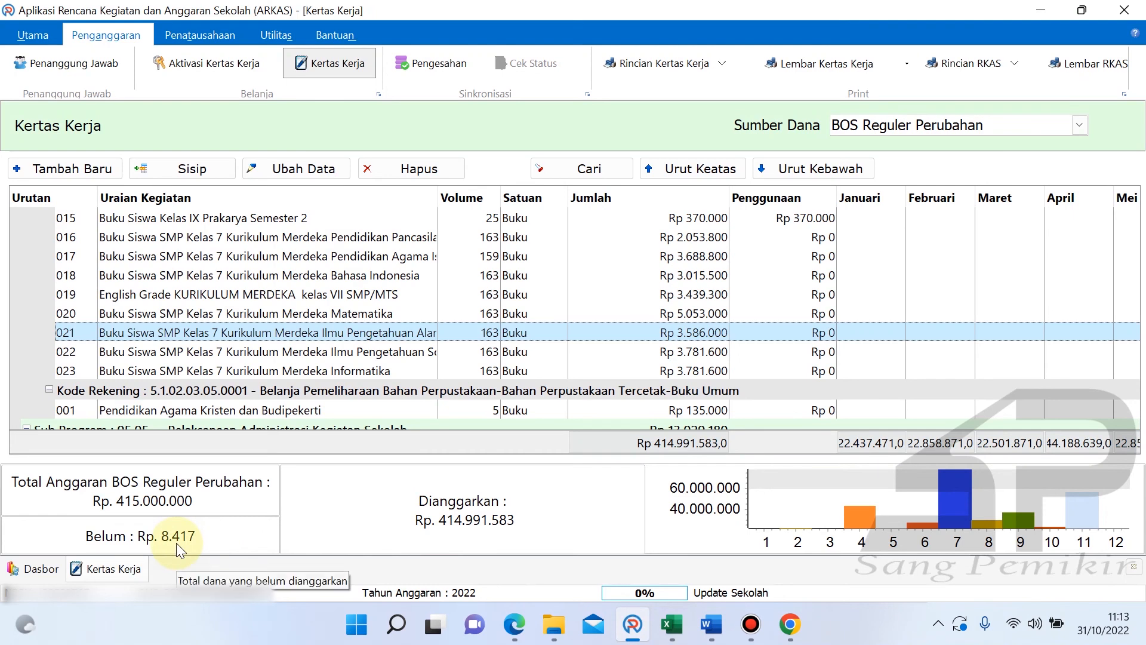
# - In Excel's Barjas sheet, give item 6, Fotokopi F4/A4, a base price of 200 and a volume of 40
pyautogui.click(672, 624)
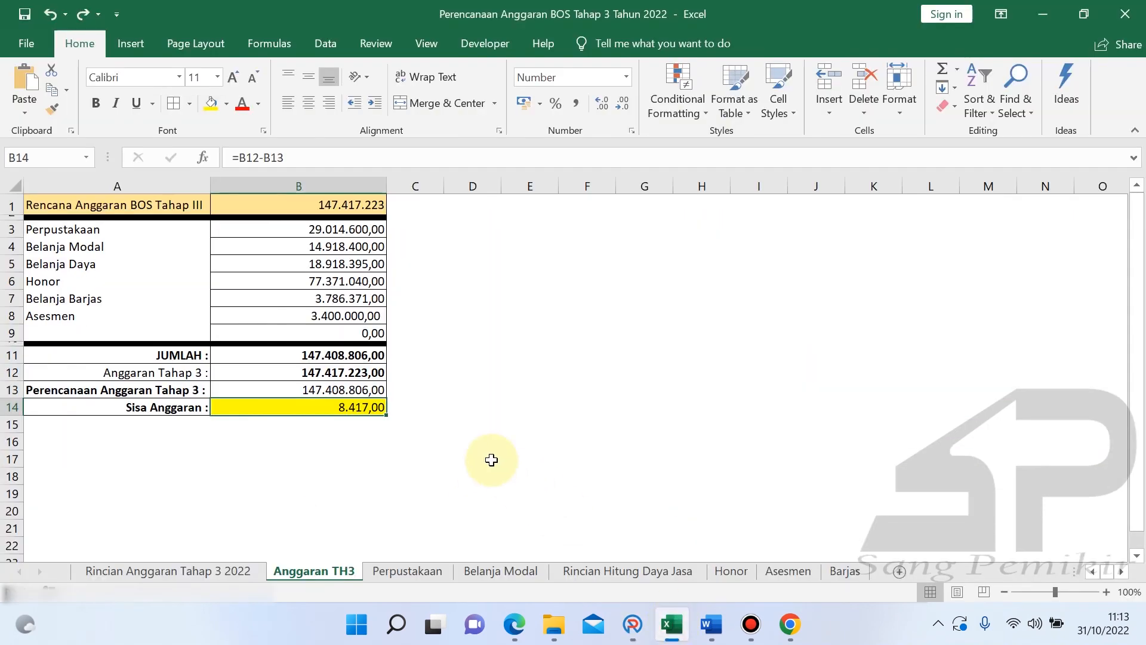
pyautogui.click(844, 571)
pyautogui.click(496, 461)
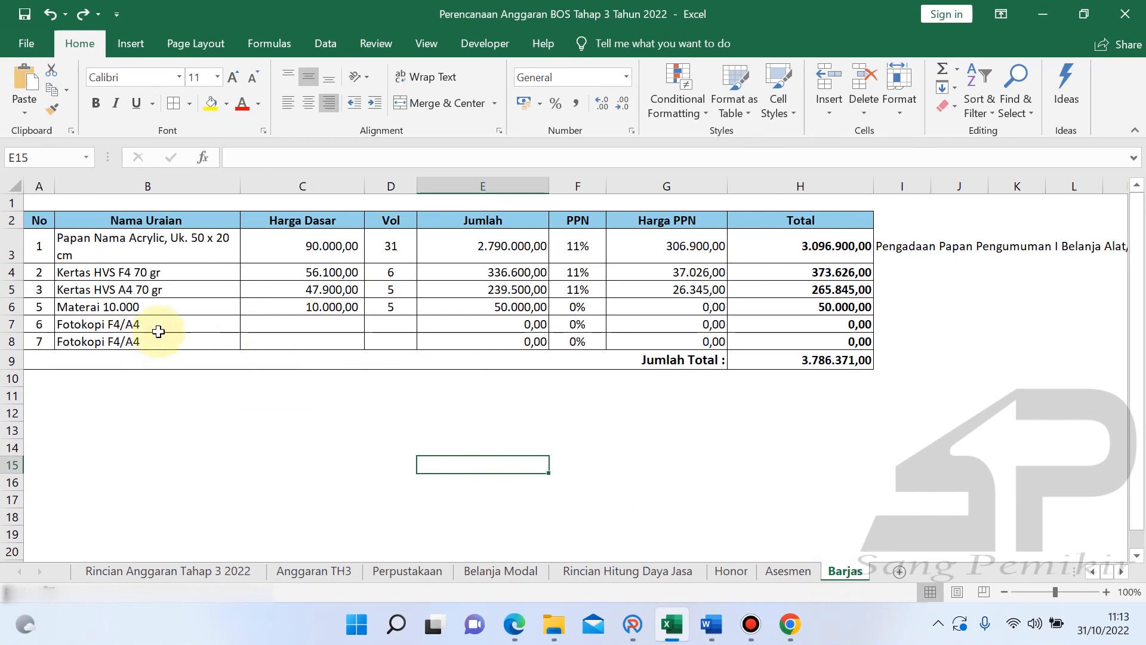
pyautogui.click(258, 327)
pyautogui.write('200')
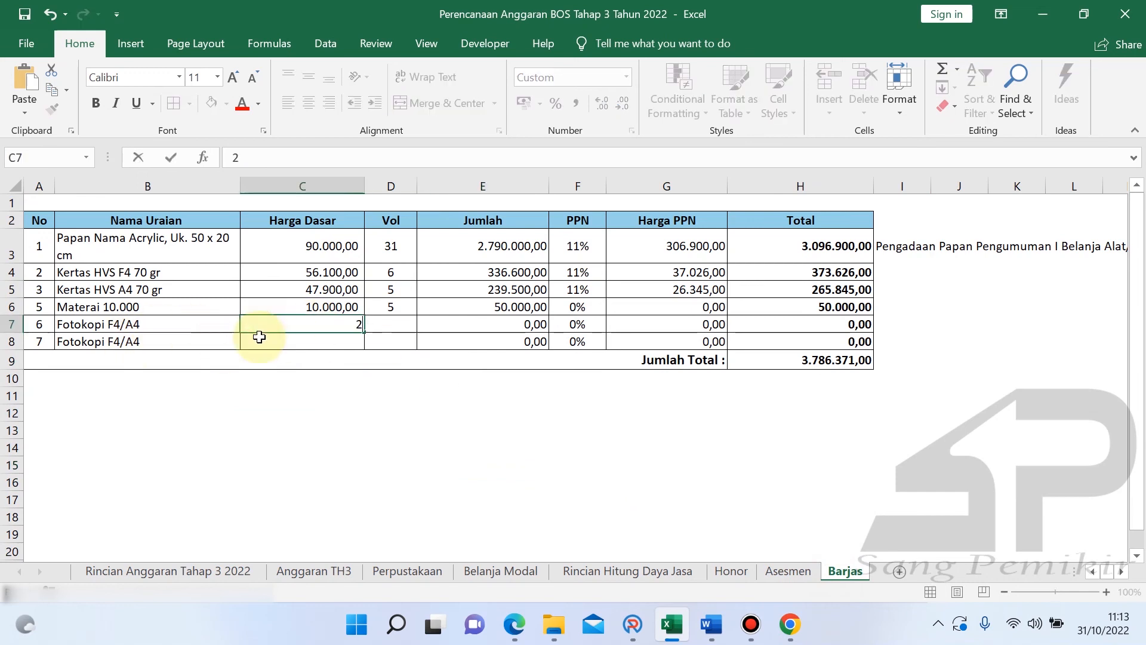
pyautogui.click(259, 337)
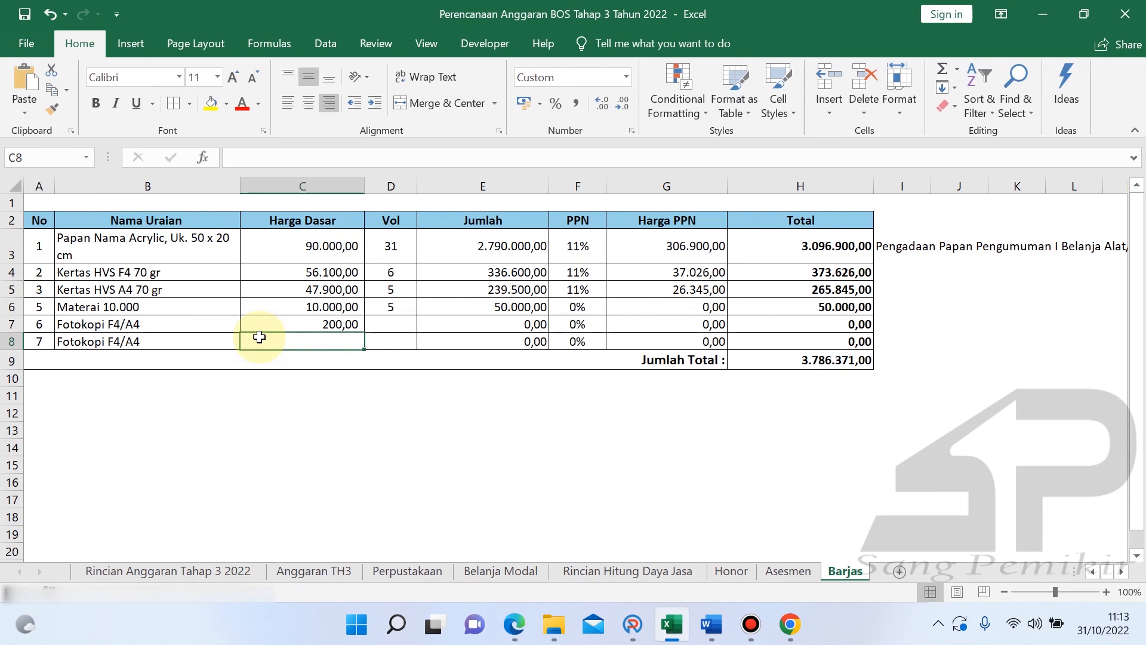
pyautogui.click(387, 323)
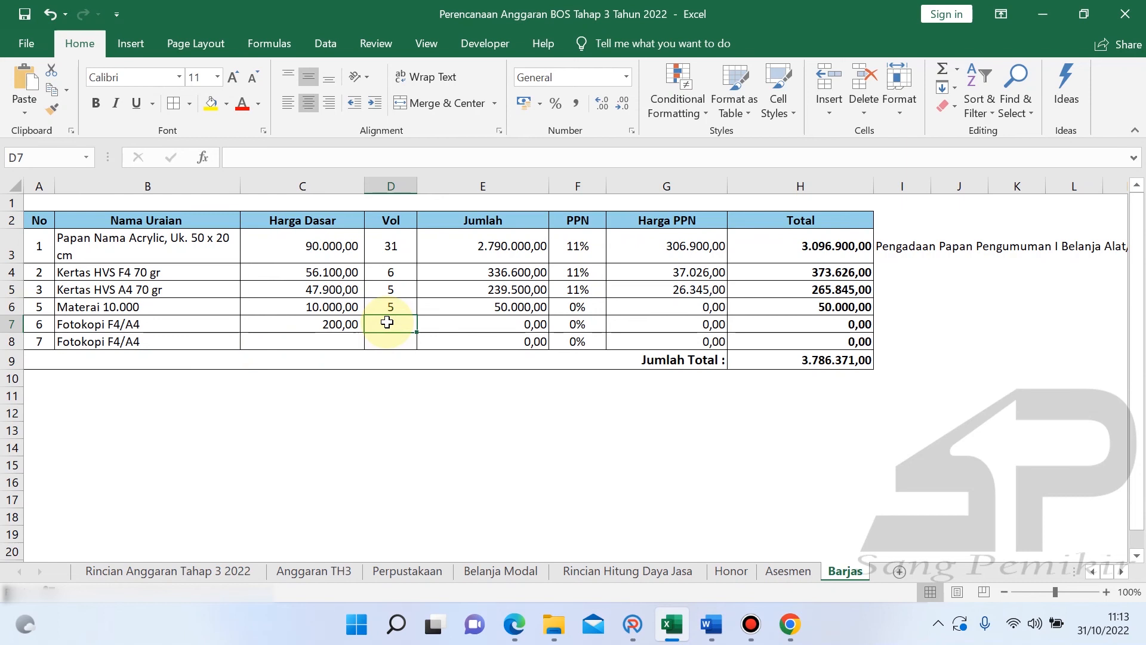
pyautogui.write('40')
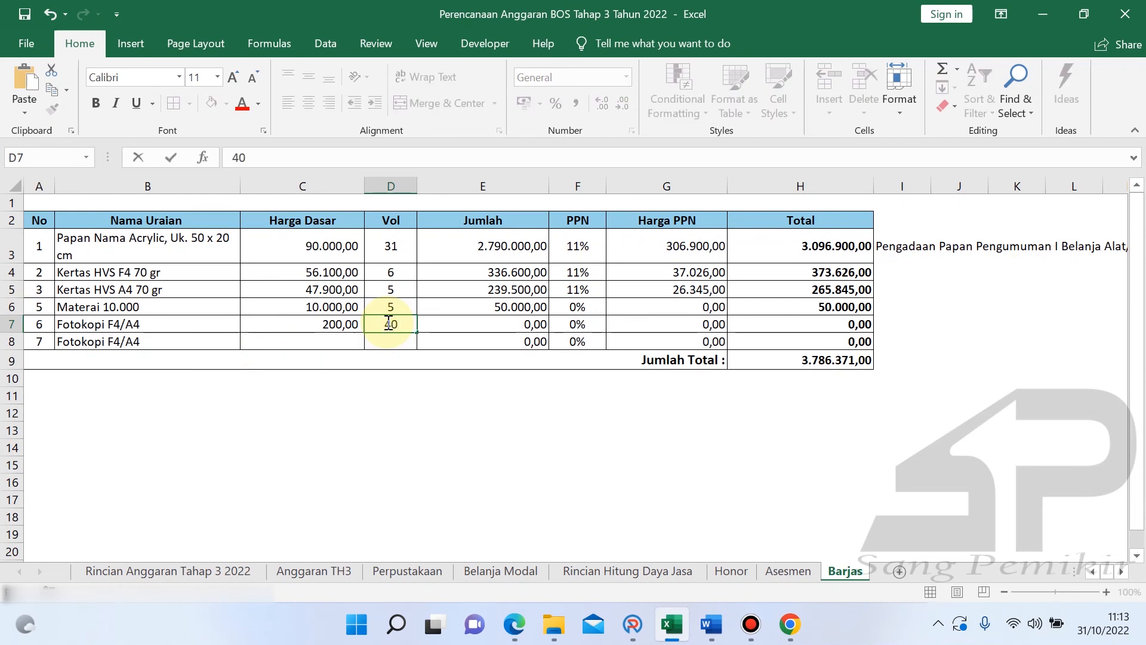
pyautogui.press('Return')
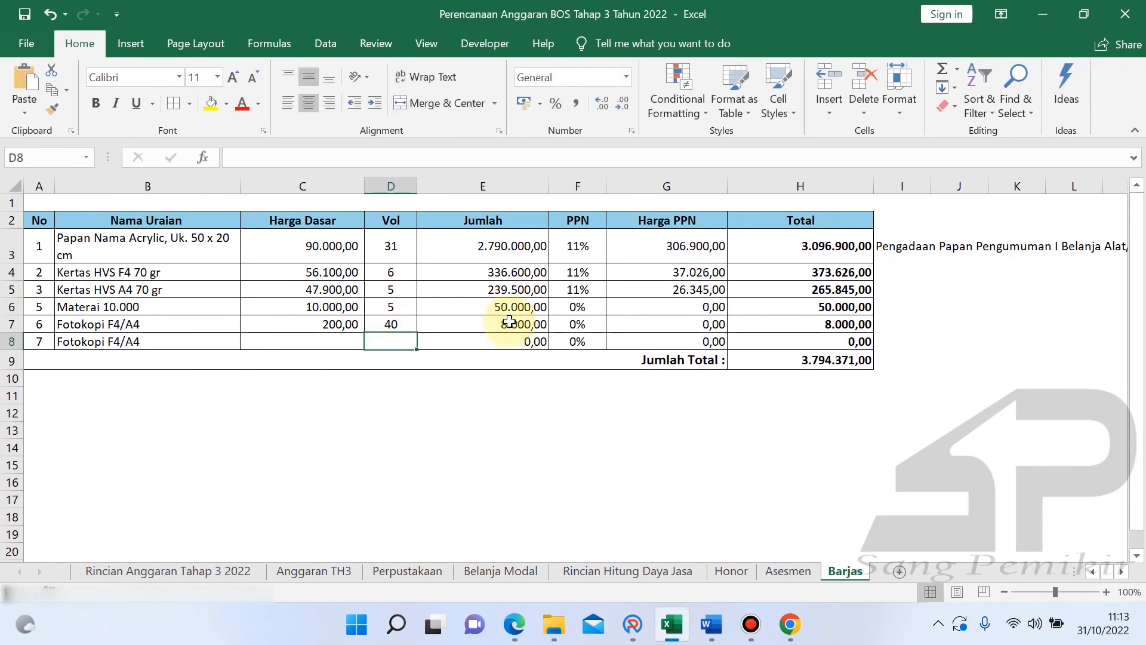
# - Return to ARKAS and start a new worksheet entry under activity 07.05.66, Penggandaan laporan dan/atau surat-menyurat
pyautogui.click(632, 624)
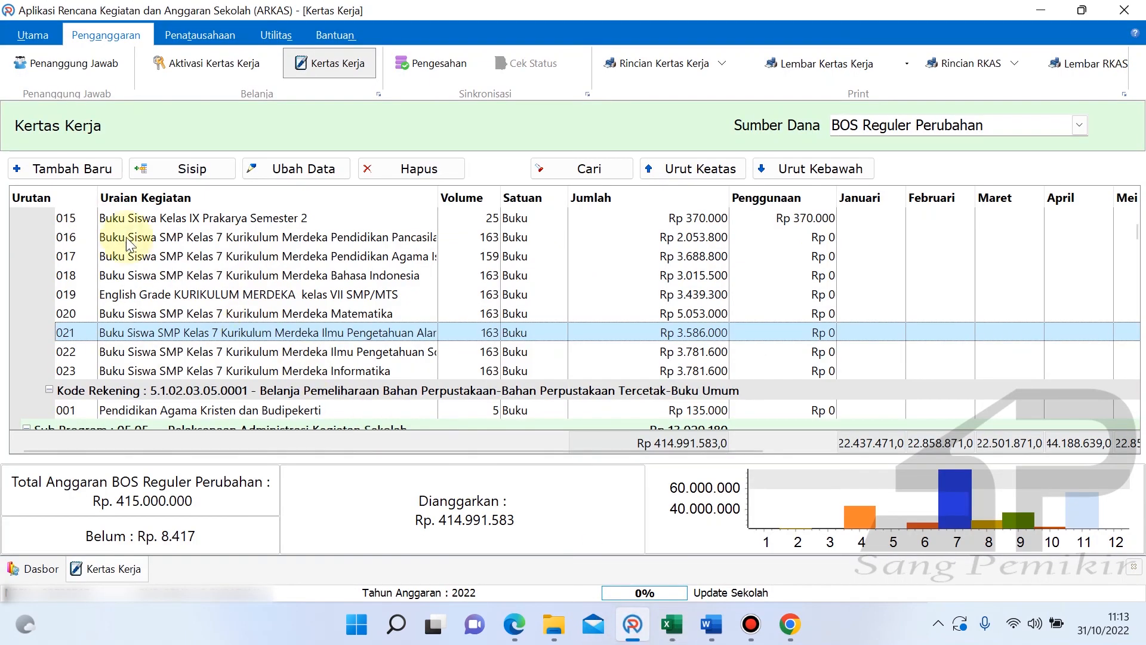
pyautogui.click(53, 179)
pyautogui.click(814, 126)
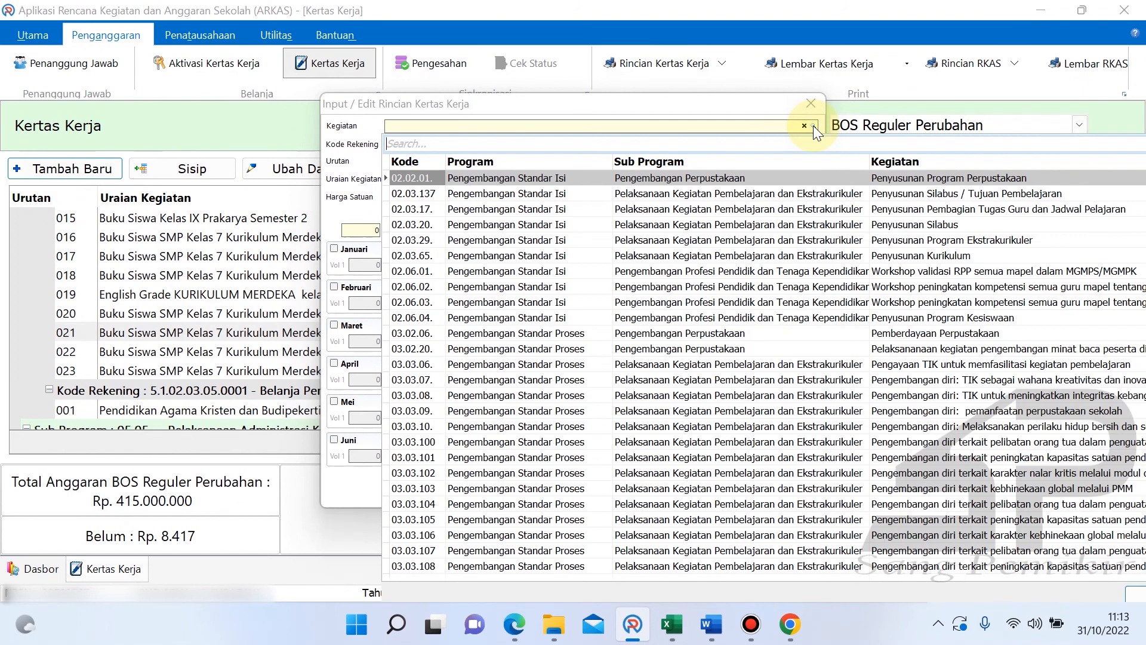
pyautogui.write('penggan')
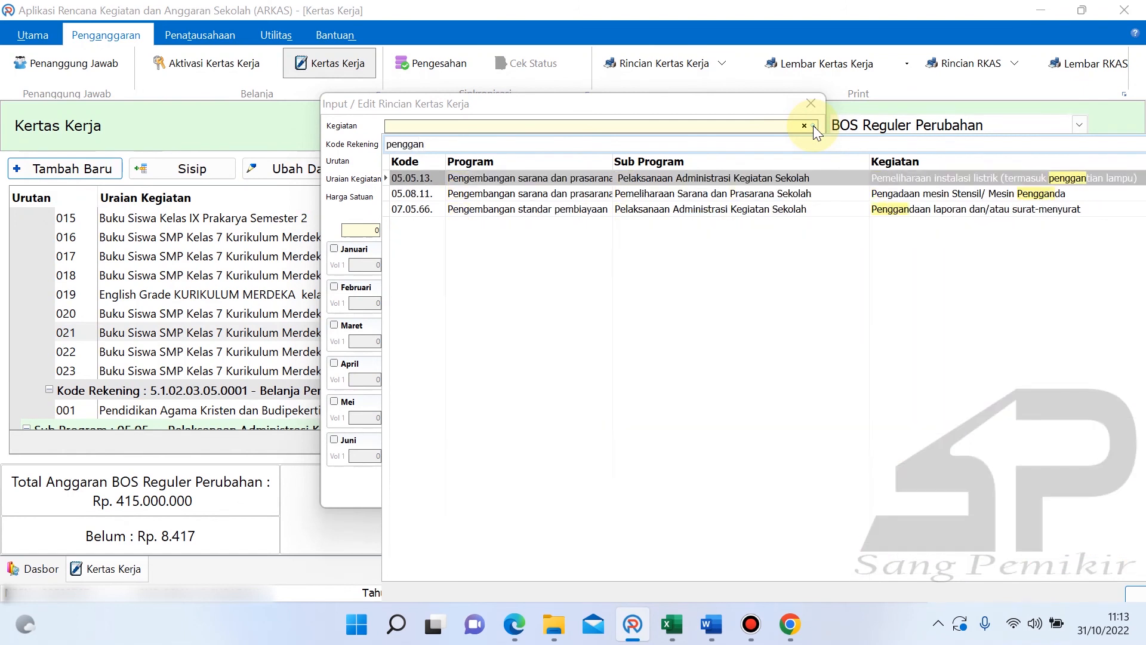
pyautogui.write('d')
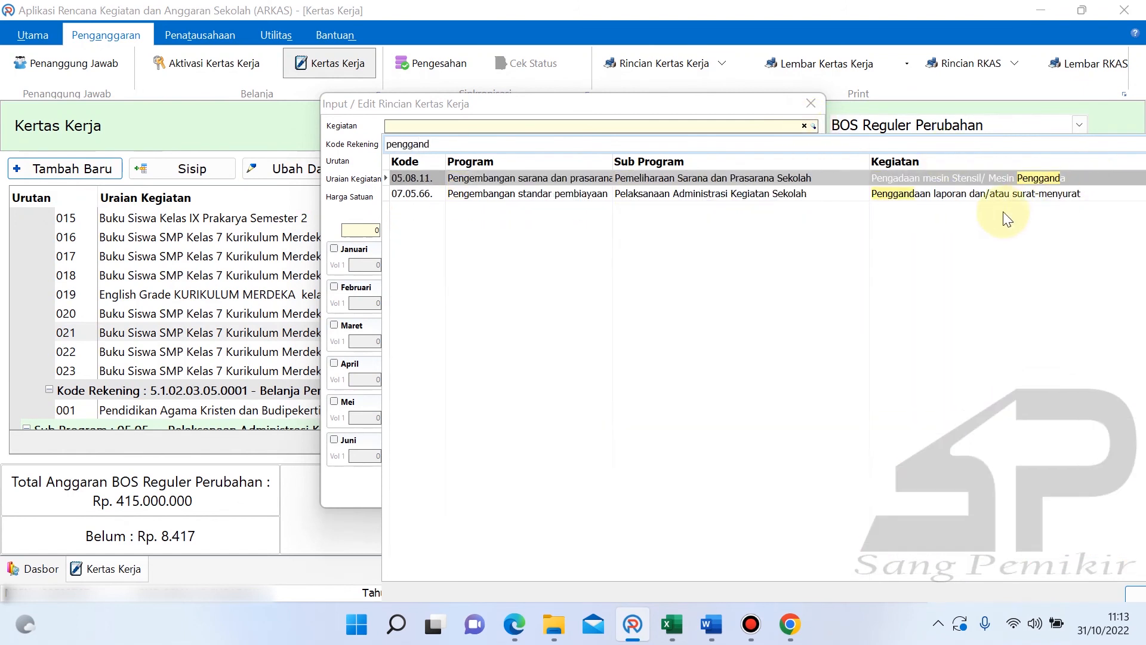
pyautogui.doubleClick(982, 194)
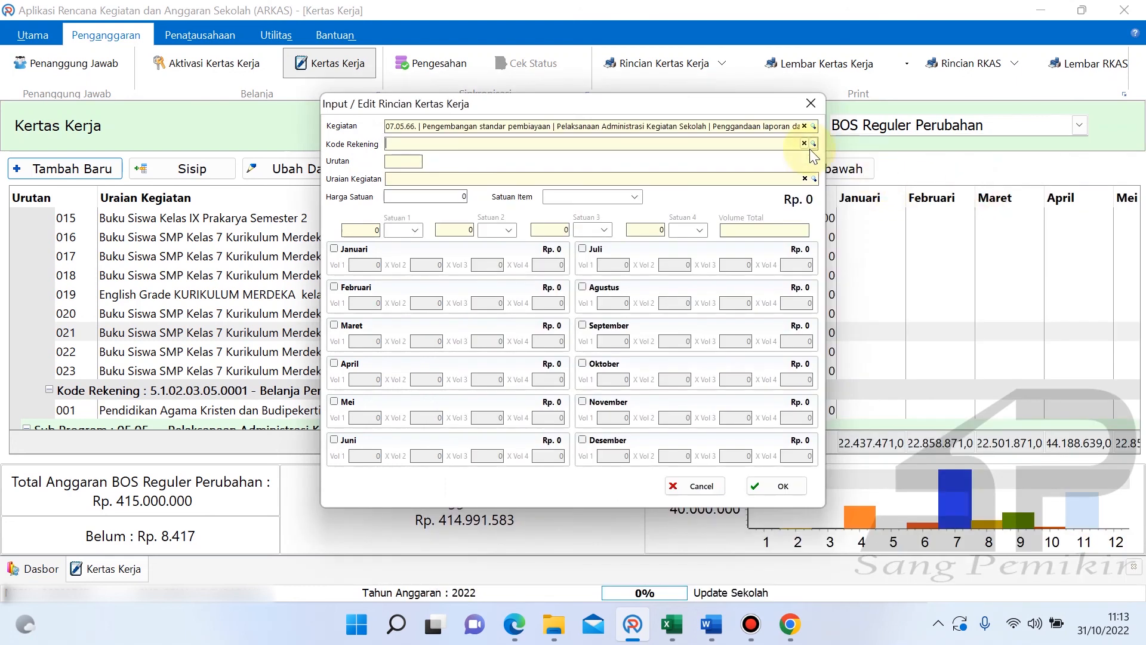
# - Set the entry's account code to 5.1.02.01.01.0026, Belanja Alat/Bahan untuk Kegiatan Kantor- Bahan Cetak dan Penggandaan
pyautogui.click(814, 143)
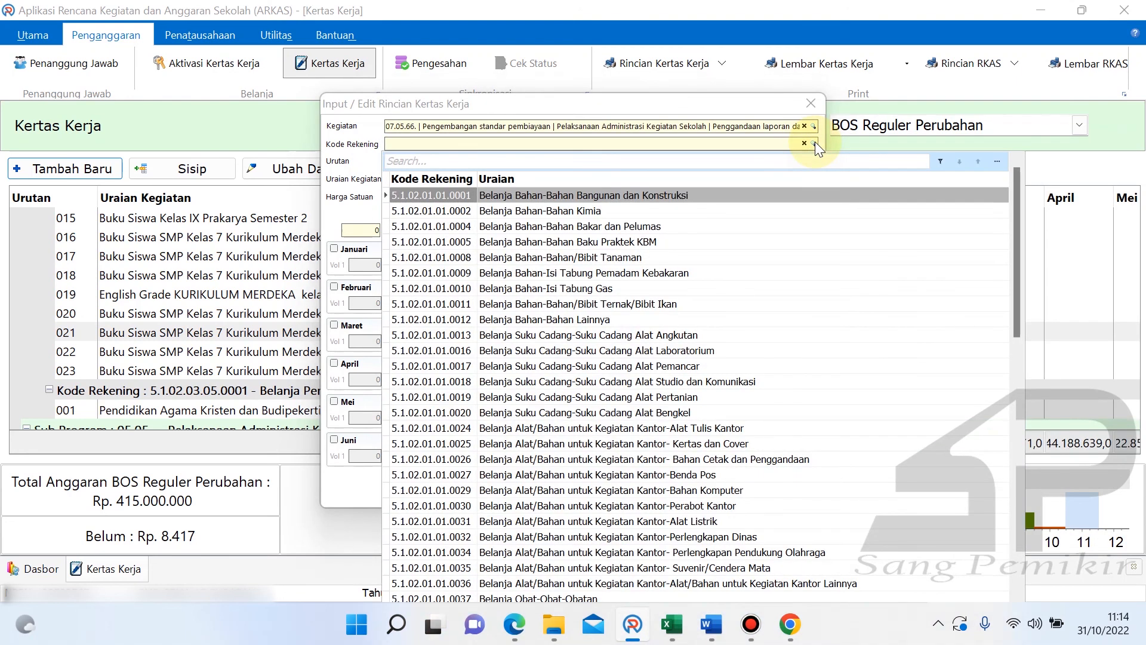
pyautogui.write('pengga')
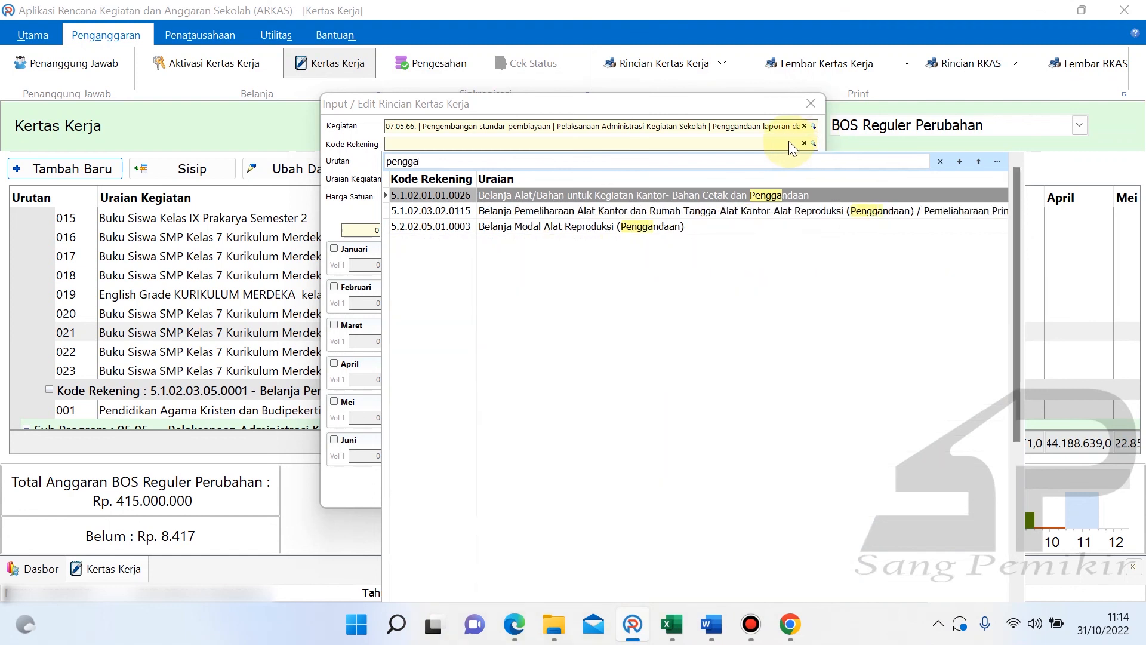
pyautogui.doubleClick(774, 195)
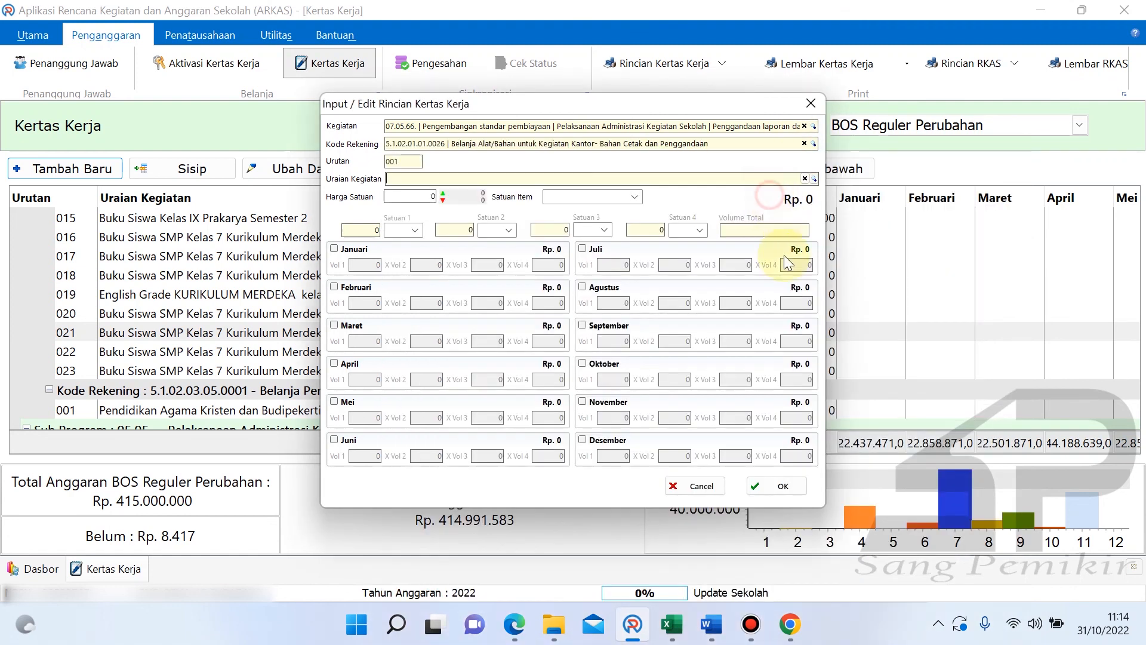
# - Choose Fotocopy HVS Uk. A4/F4 as the entry's item description and set its unit price to 200
pyautogui.click(814, 179)
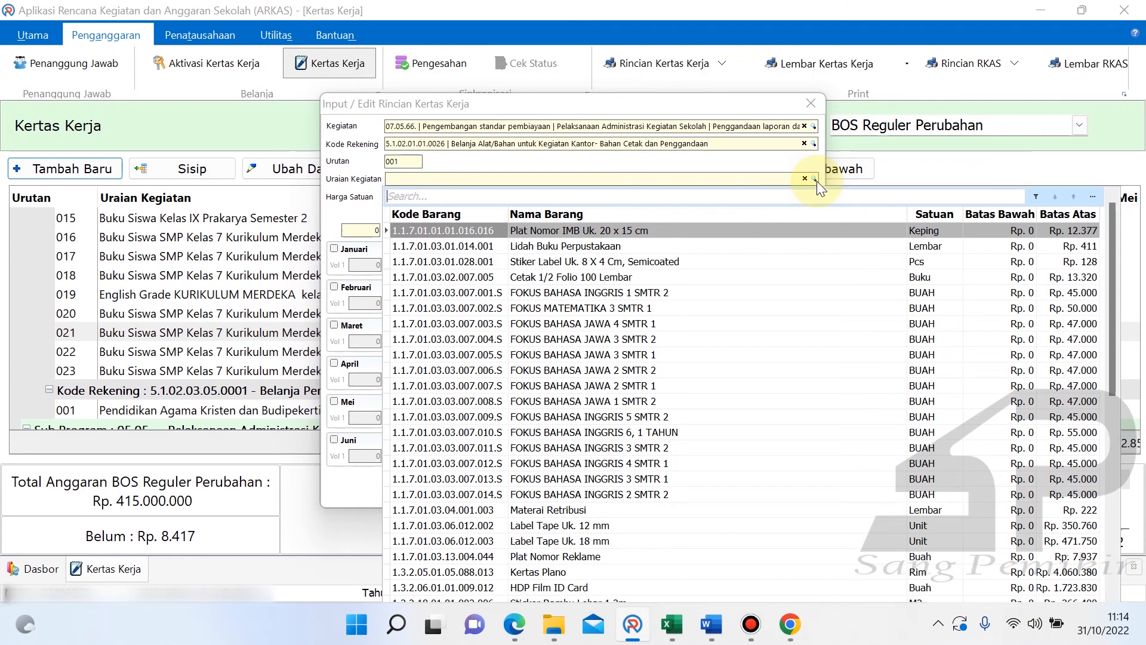
pyautogui.write('foto')
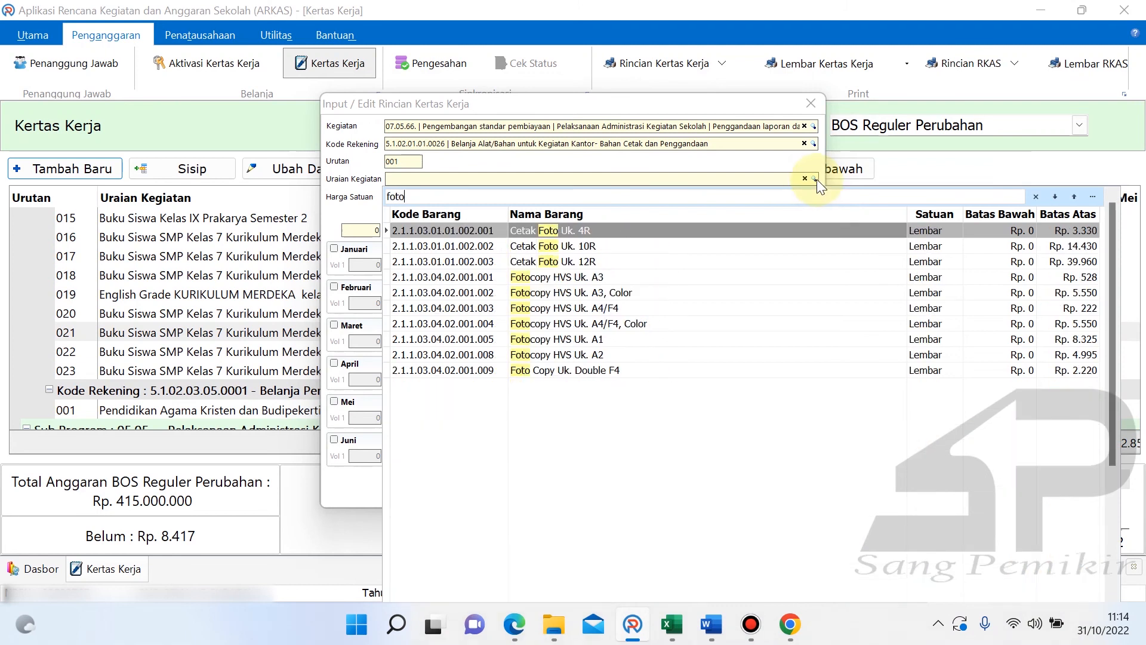
pyautogui.doubleClick(635, 307)
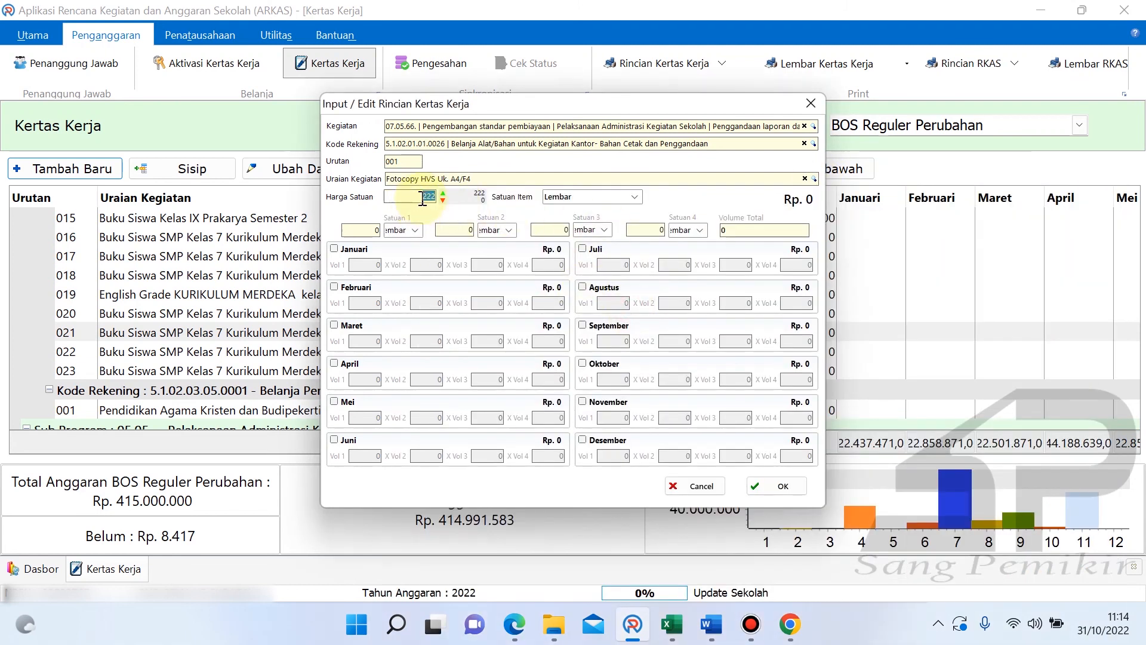
pyautogui.write('200')
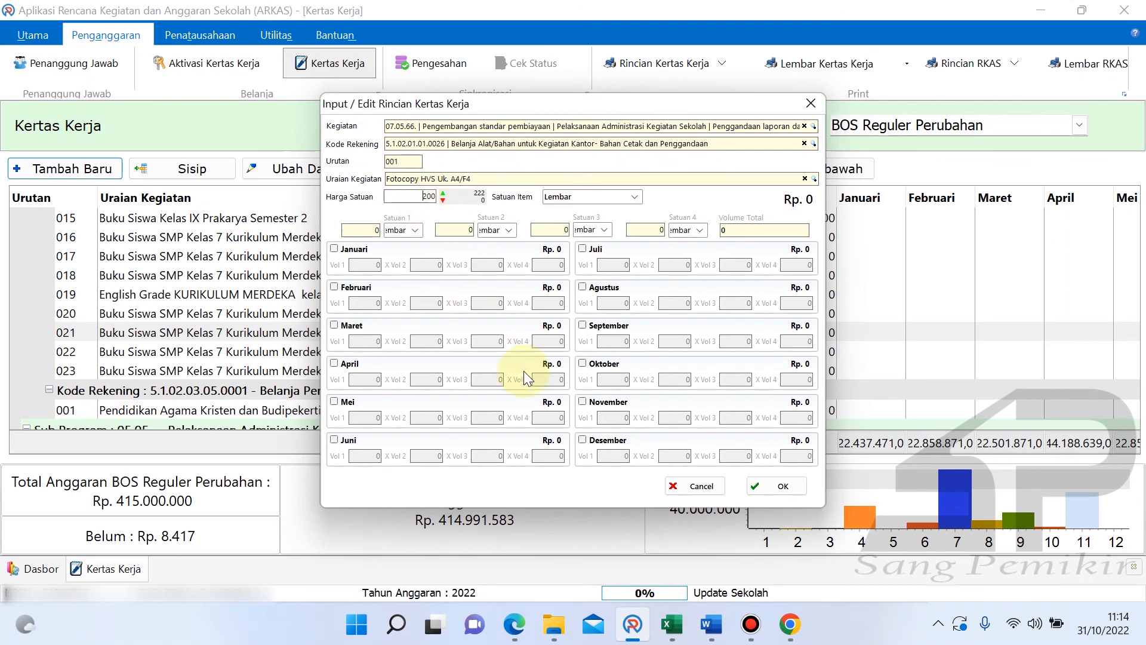
# - Enable December with a first volume of 40 and save the photocopy entry
pyautogui.click(583, 439)
pyautogui.click(615, 453)
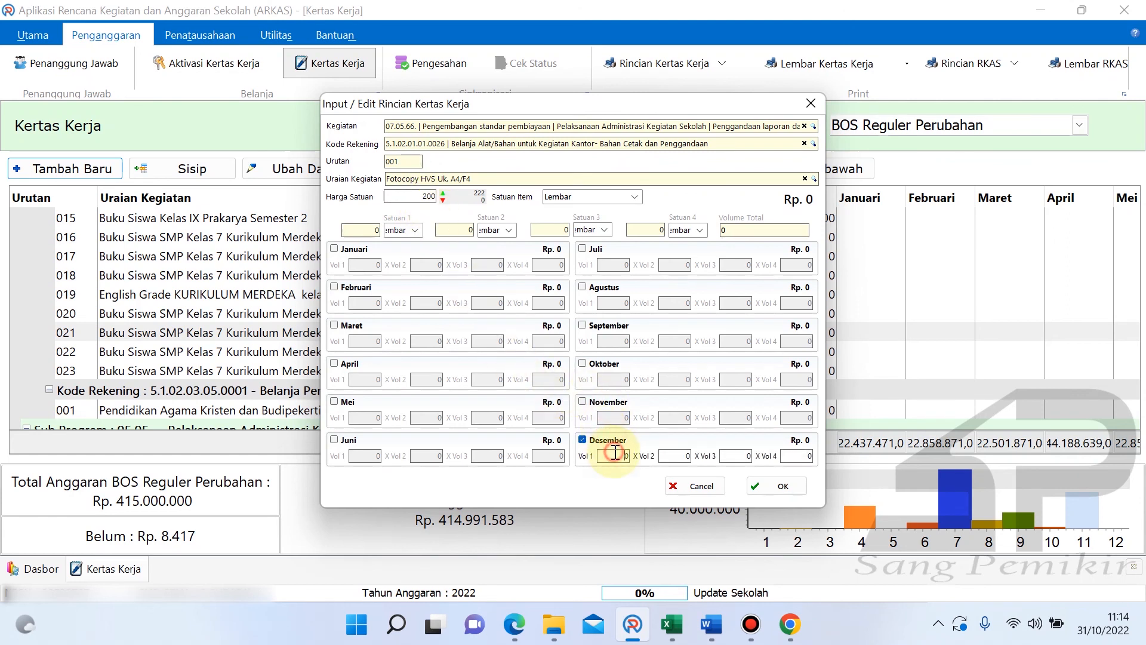
pyautogui.write('40')
pyautogui.click(673, 453)
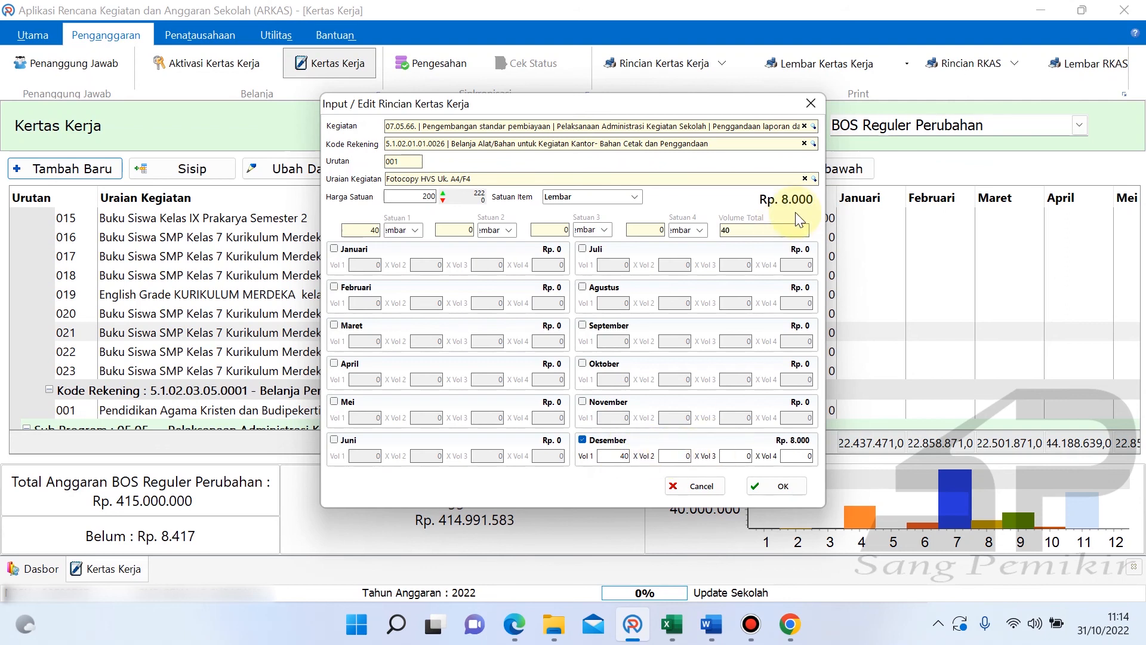
pyautogui.click(772, 490)
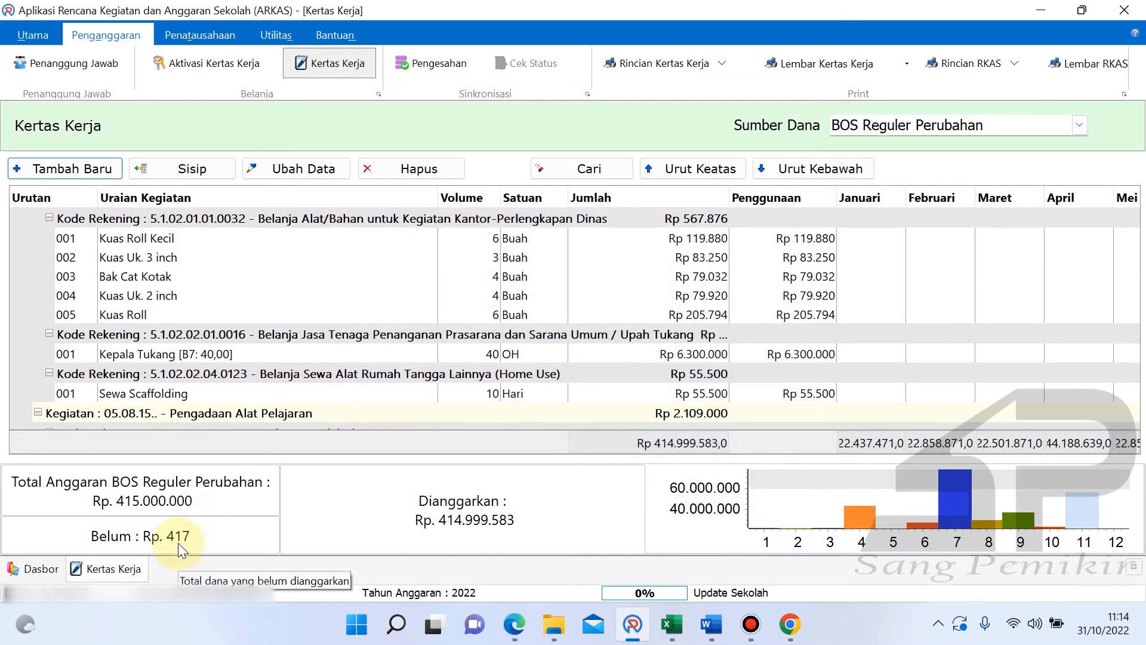
# - In Excel's Barjas sheet, give item 7, Fotokopi F4/A4, a base price of 139 and a volume of 3
pyautogui.click(671, 623)
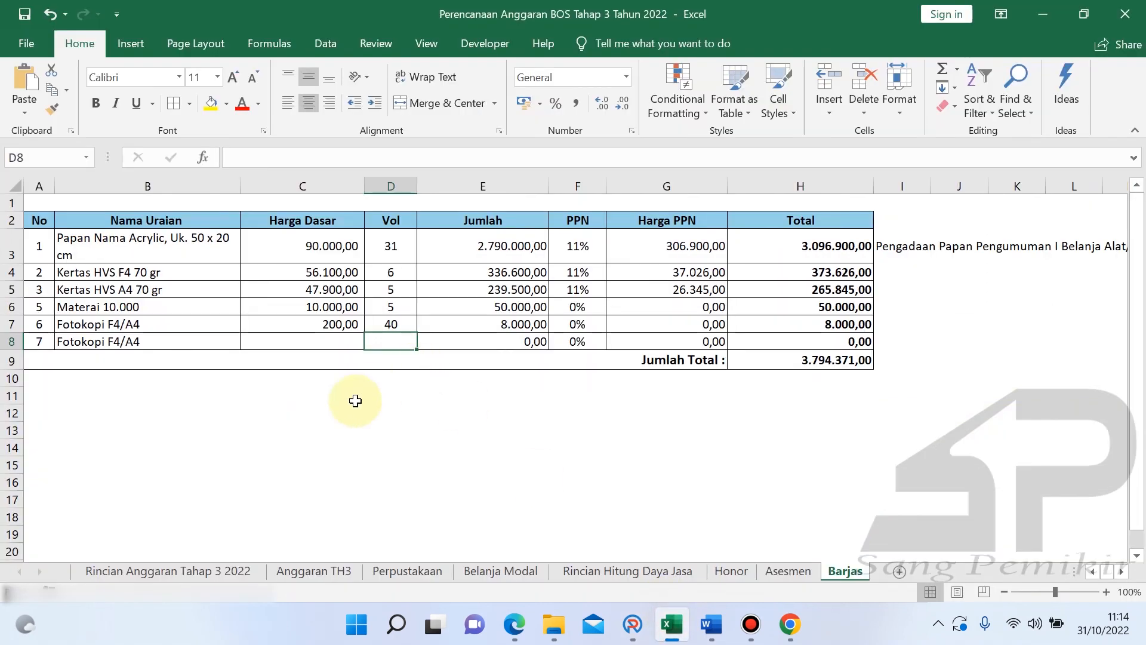
pyautogui.click(313, 394)
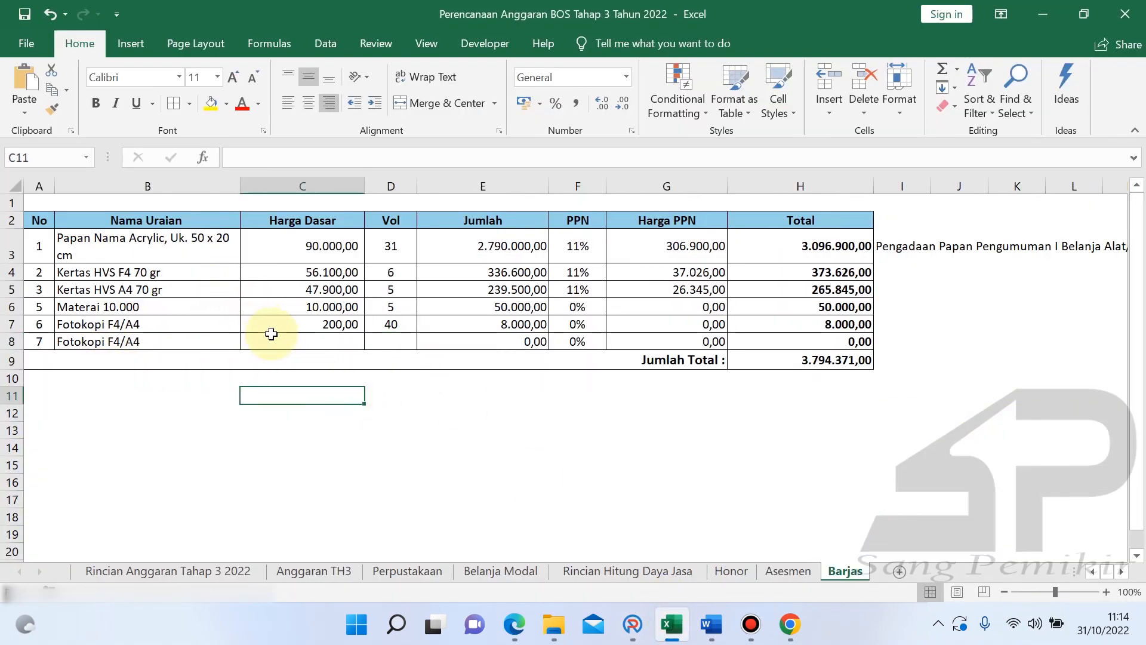
pyautogui.click(293, 339)
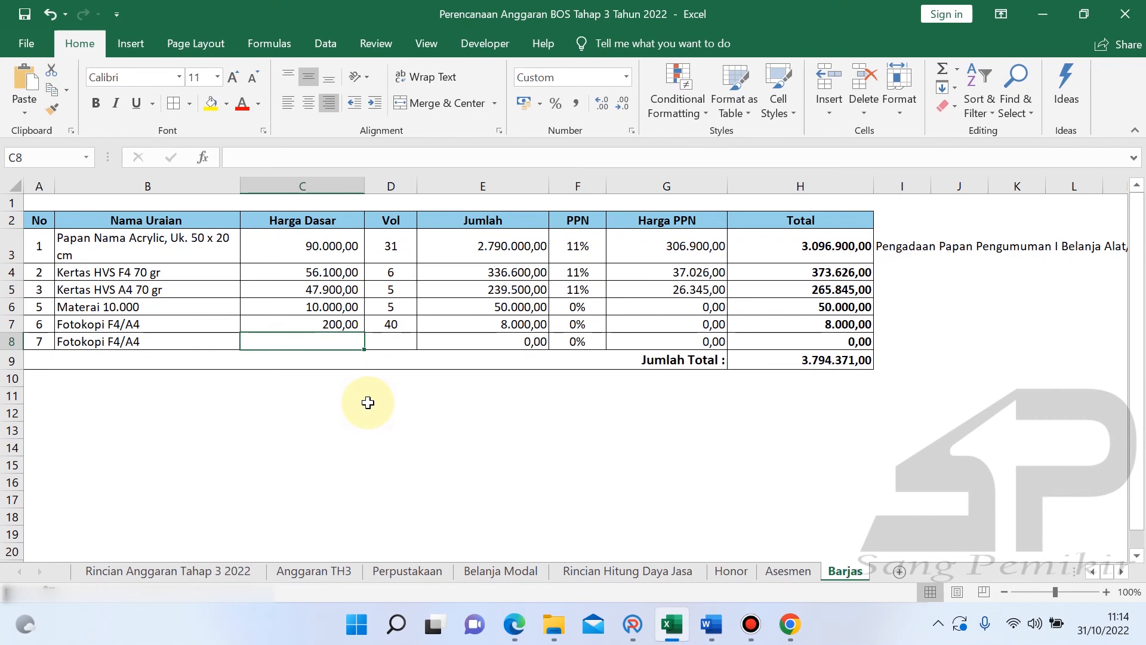
pyautogui.write('139')
pyautogui.press('Tab')
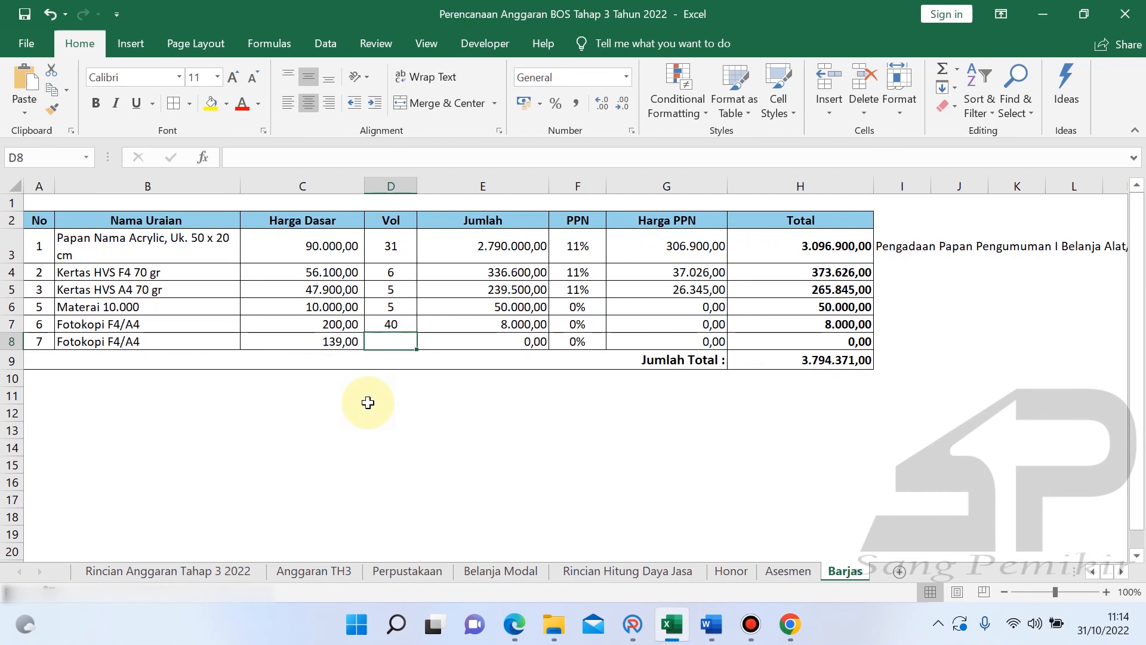
pyautogui.write('3')
pyautogui.press('Return')
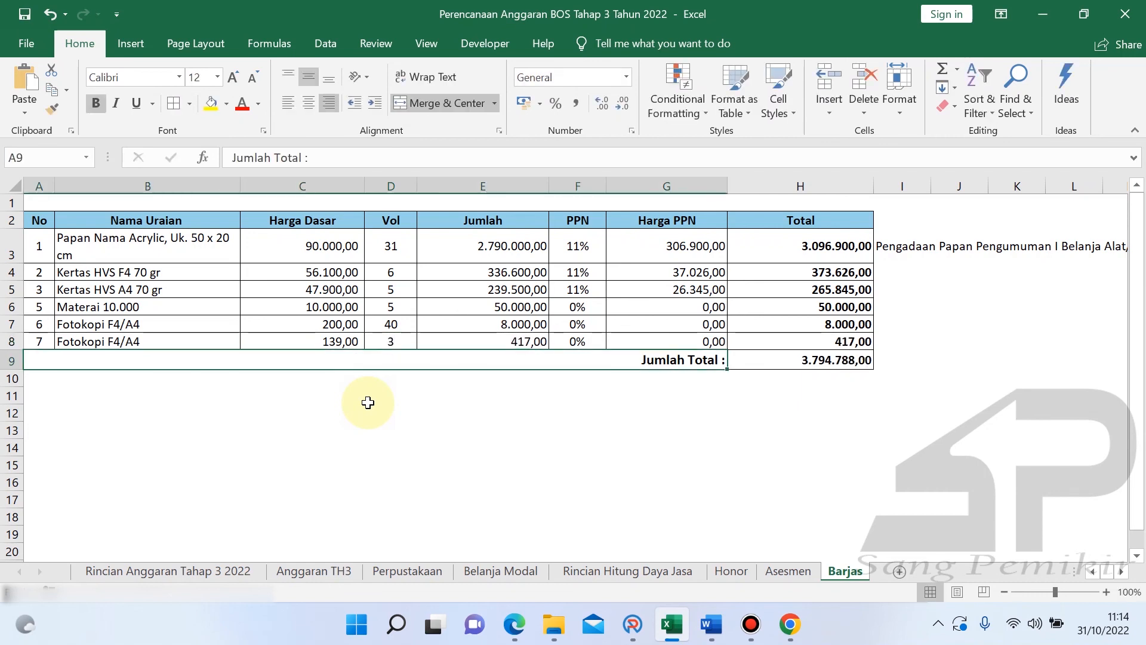
# - Check the total of item 7, Fotokopi F4/A4, and change its volume to 2
pyautogui.click(798, 344)
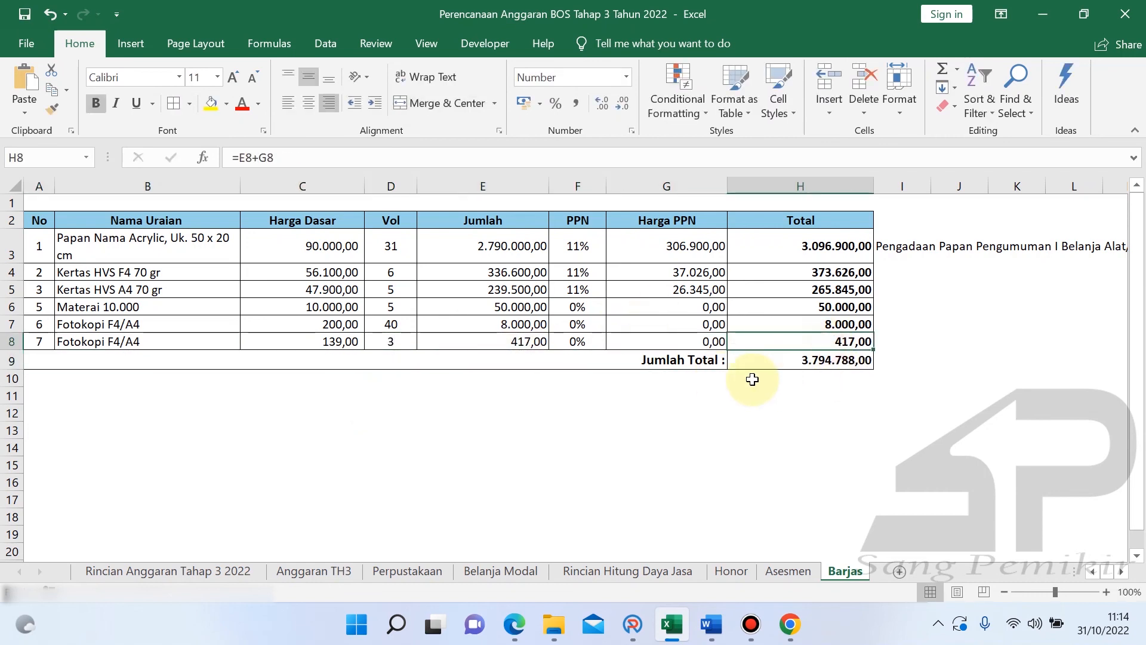
pyautogui.click(402, 340)
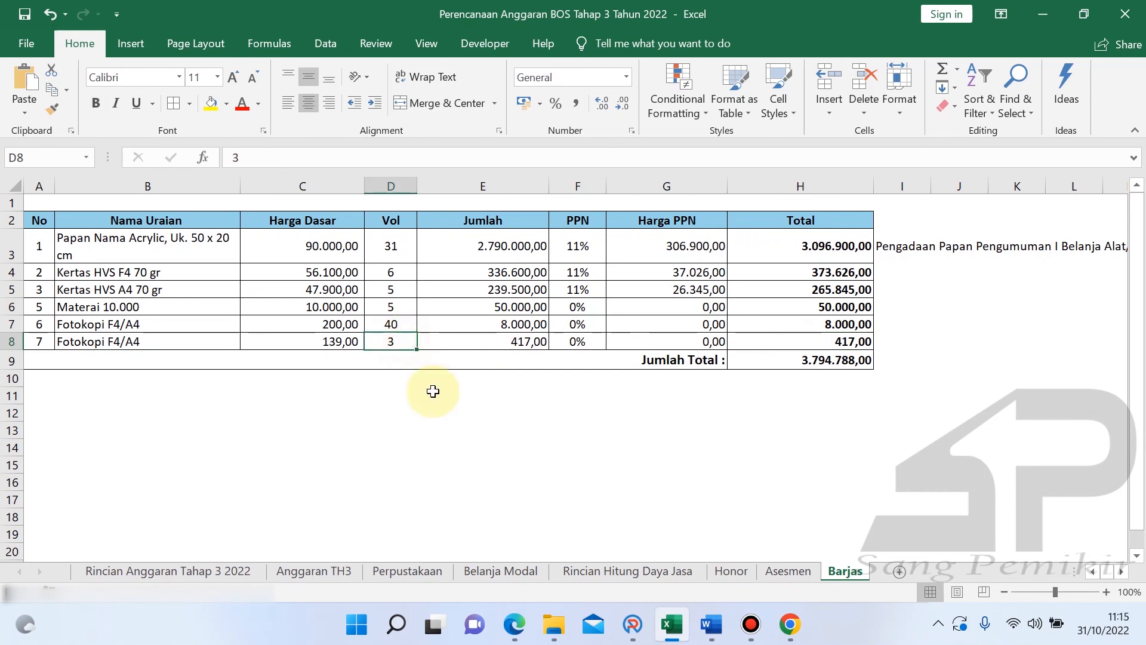
pyautogui.write('2')
pyautogui.press('Return')
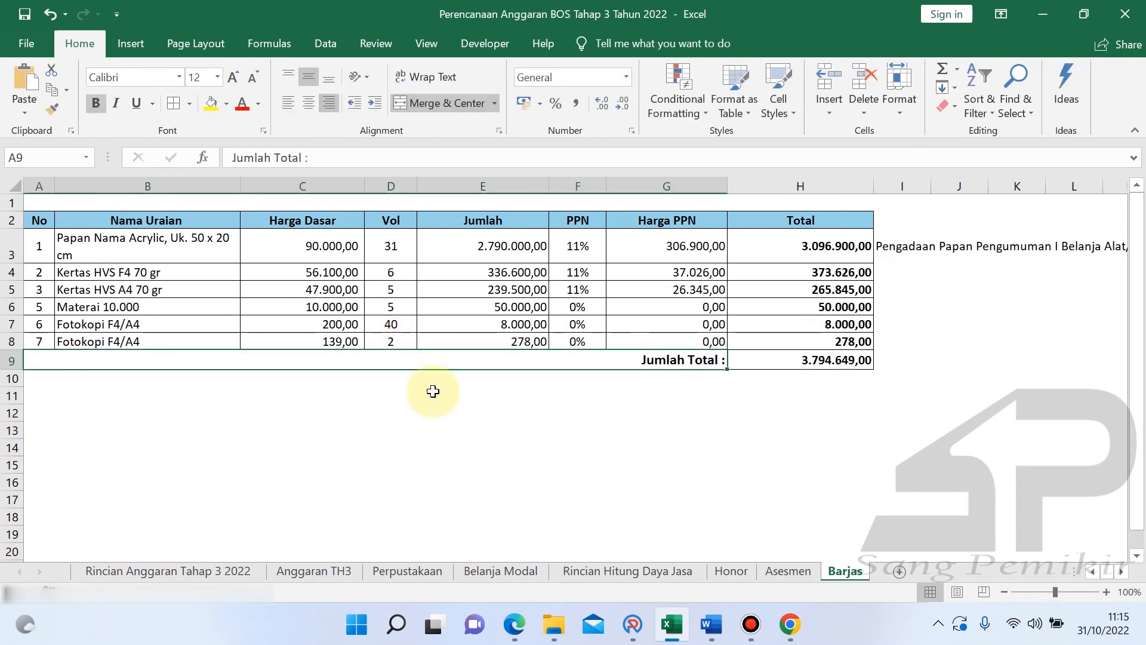
# - Set the volume of item 7, Fotokopi F4/A4, to 3 and compare its total with the unallocated budget in ARKAS
pyautogui.press('Up')
pyautogui.write('3')
pyautogui.press('Return')
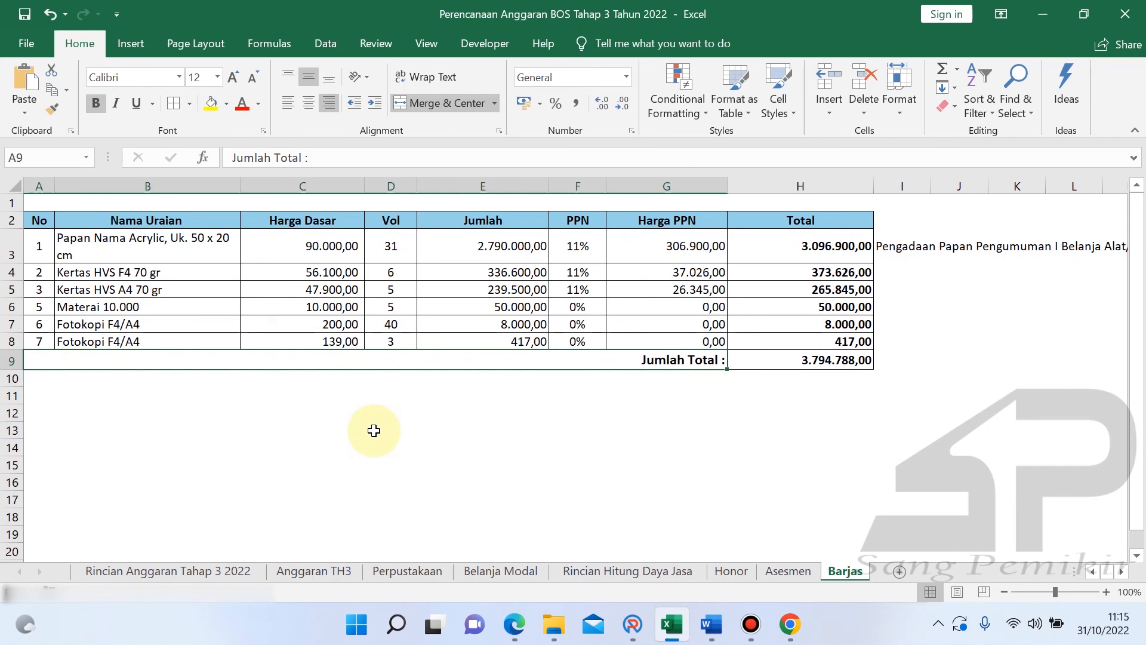
pyautogui.click(632, 624)
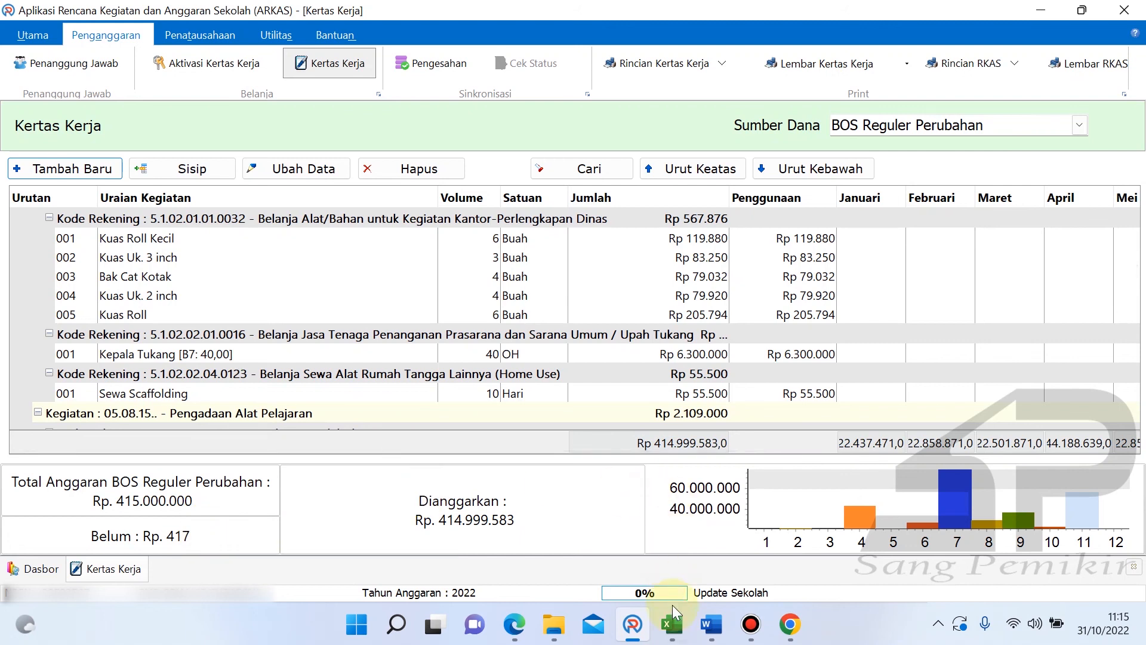
pyautogui.click(671, 624)
pyautogui.click(407, 428)
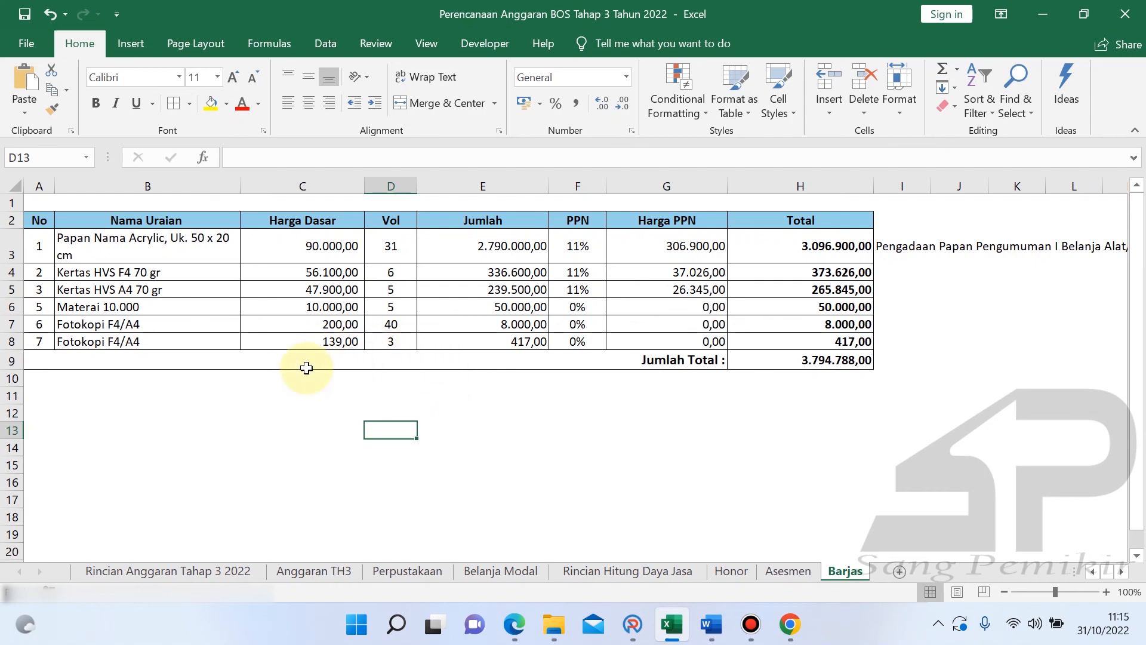
pyautogui.click(334, 345)
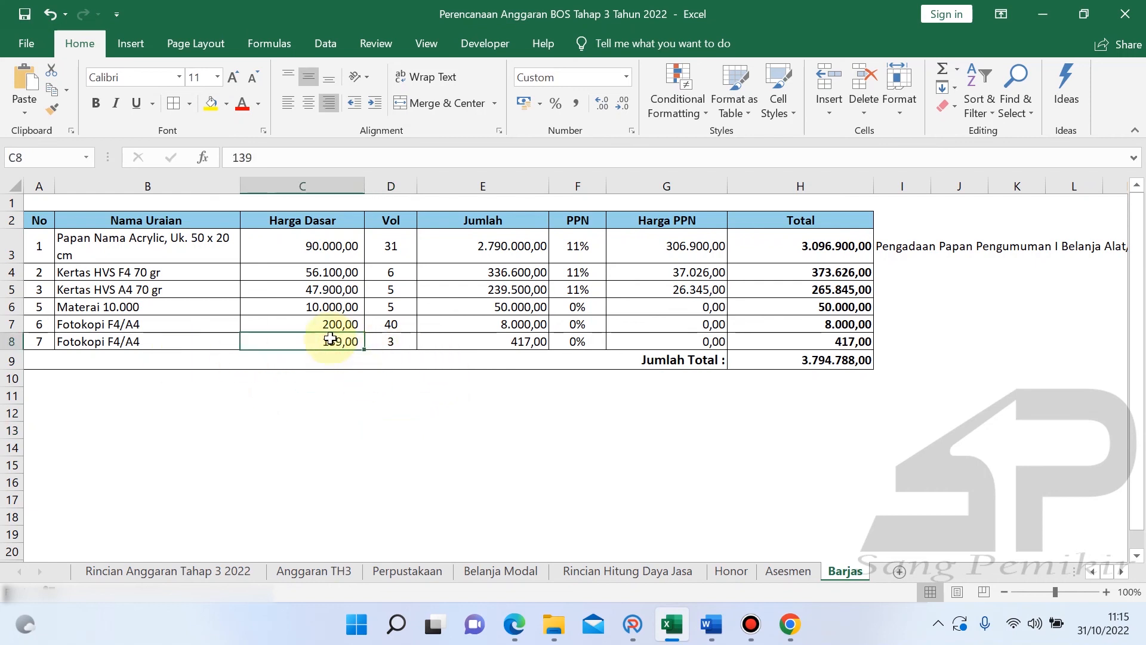
# - In the ARKAS worksheet, search for "foto" and insert a new entry in the account of the existing photocopy item
pyautogui.click(633, 624)
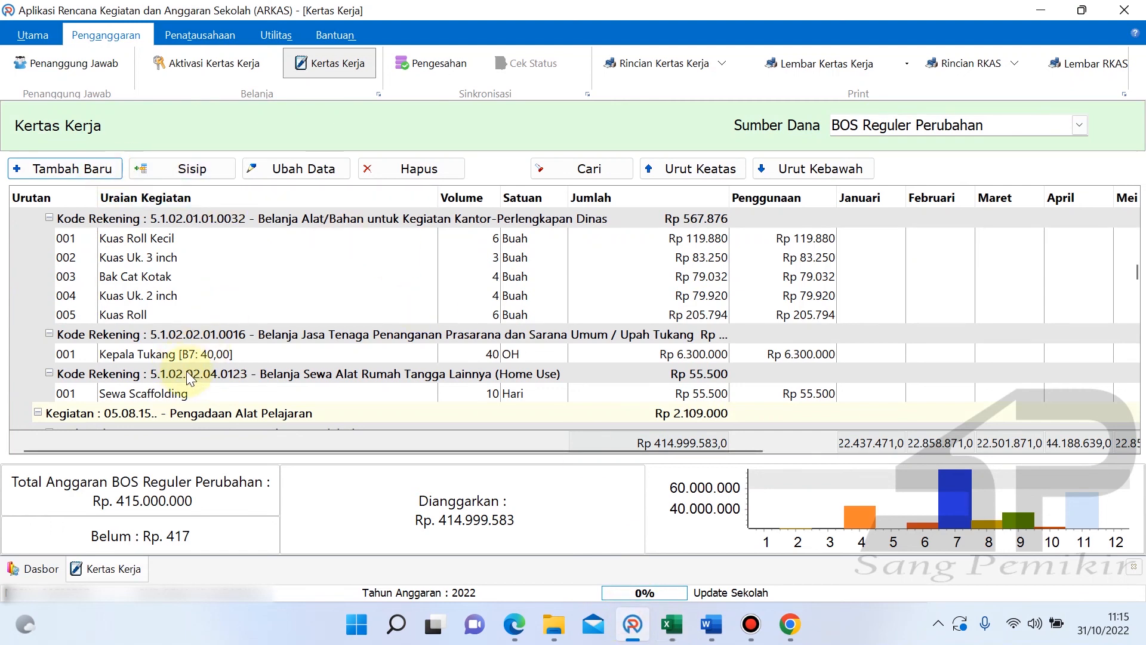
pyautogui.click(560, 171)
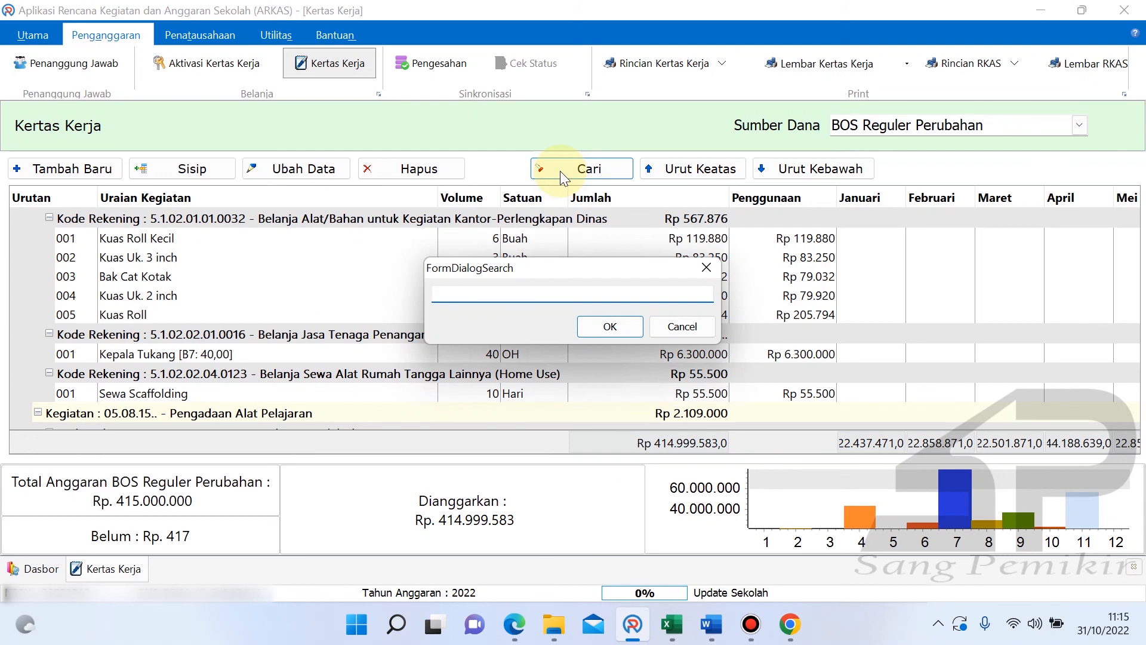
pyautogui.write('foto')
pyautogui.press('Return')
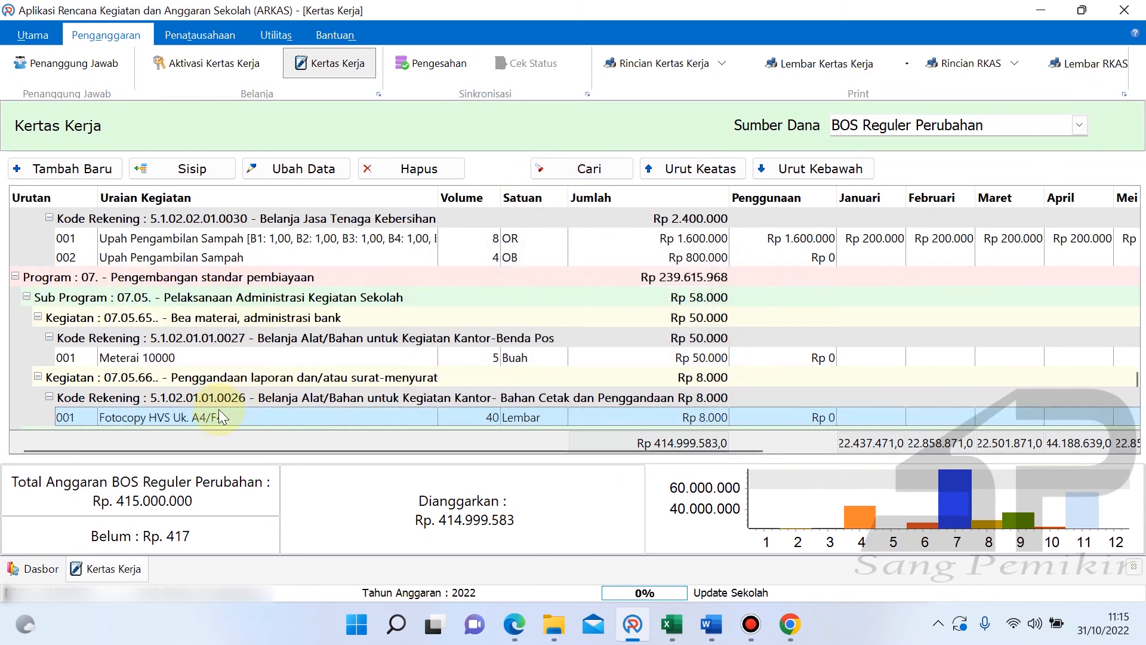
pyautogui.click(179, 173)
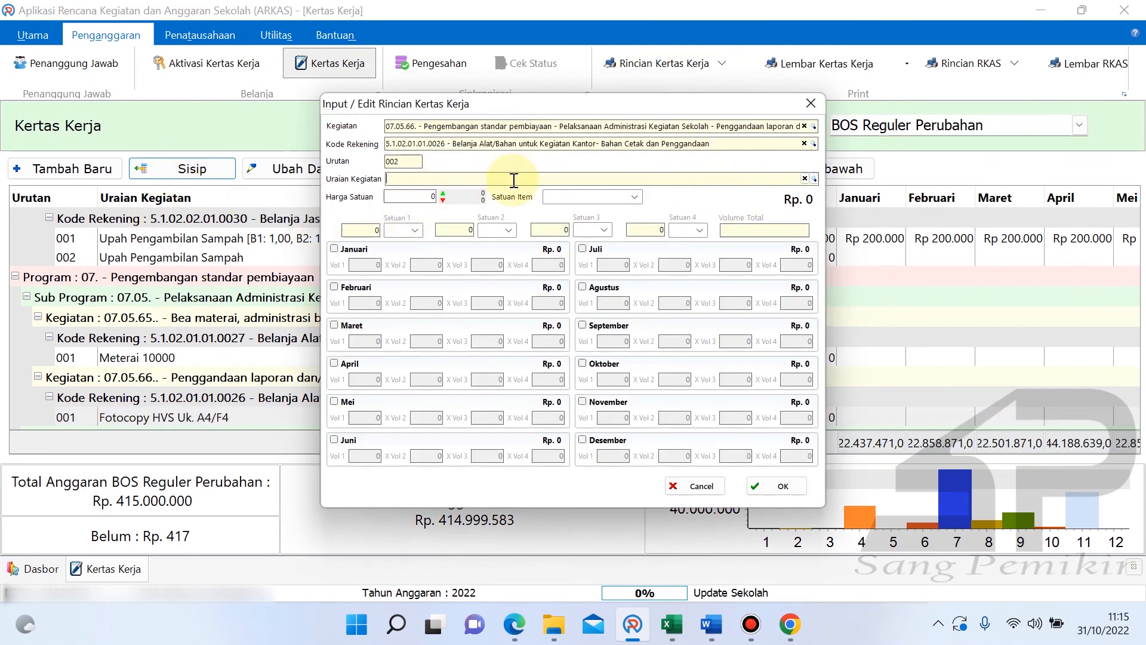
# - Choose Fotocopy HVS Uk. A4/F4 as the new entry's item description and set its unit price to 139
pyautogui.click(813, 178)
pyautogui.write('foto')
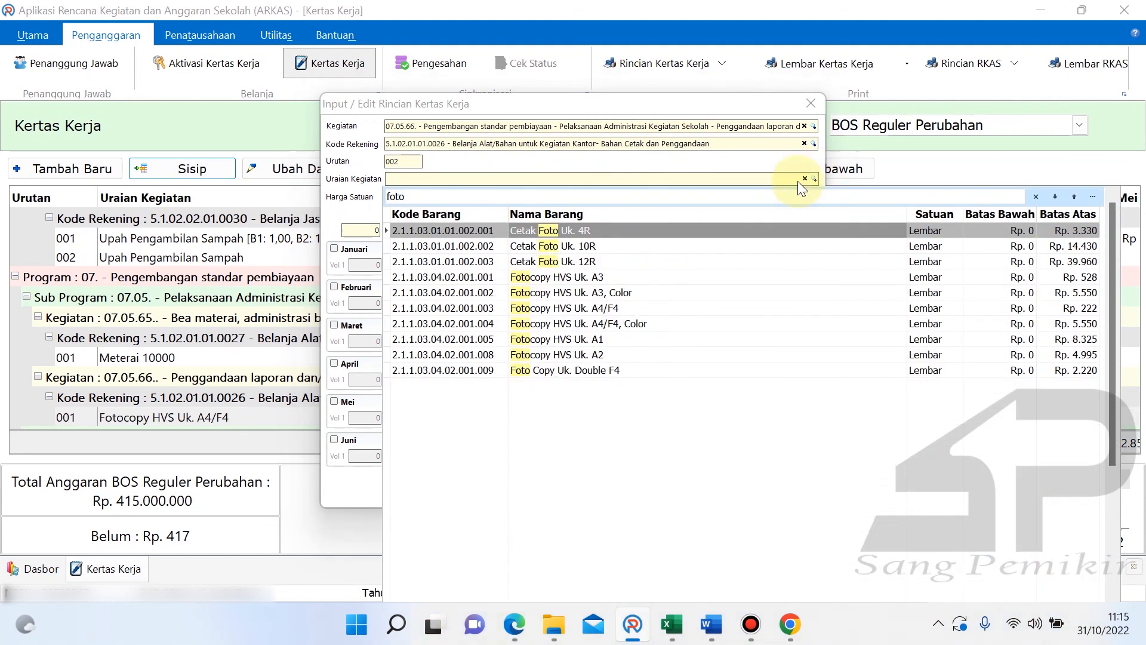
pyautogui.click(630, 308)
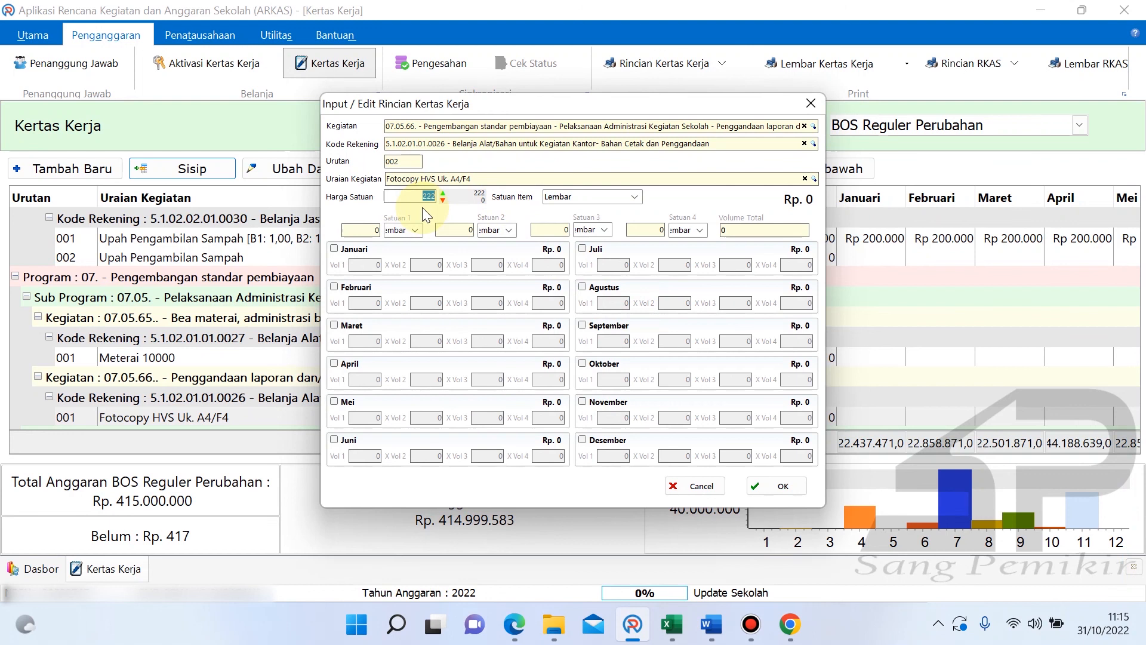
pyautogui.write('139')
# - Enable December with a first volume of 3 and save the second photocopy entry
pyautogui.click(610, 440)
pyautogui.write('3')
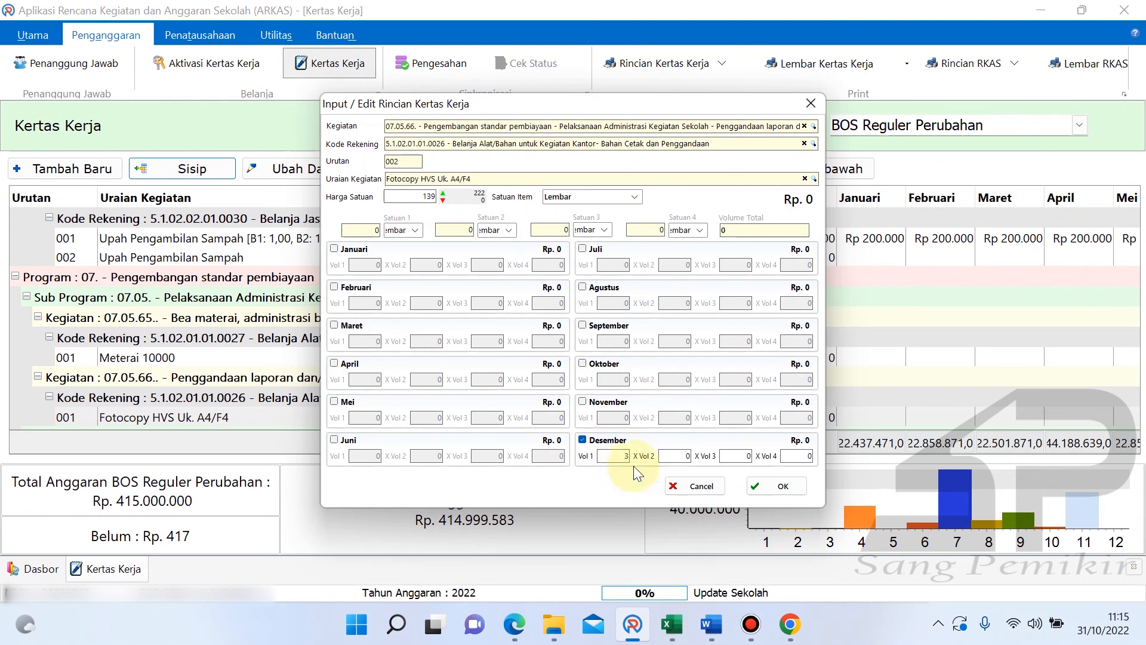
pyautogui.click(778, 485)
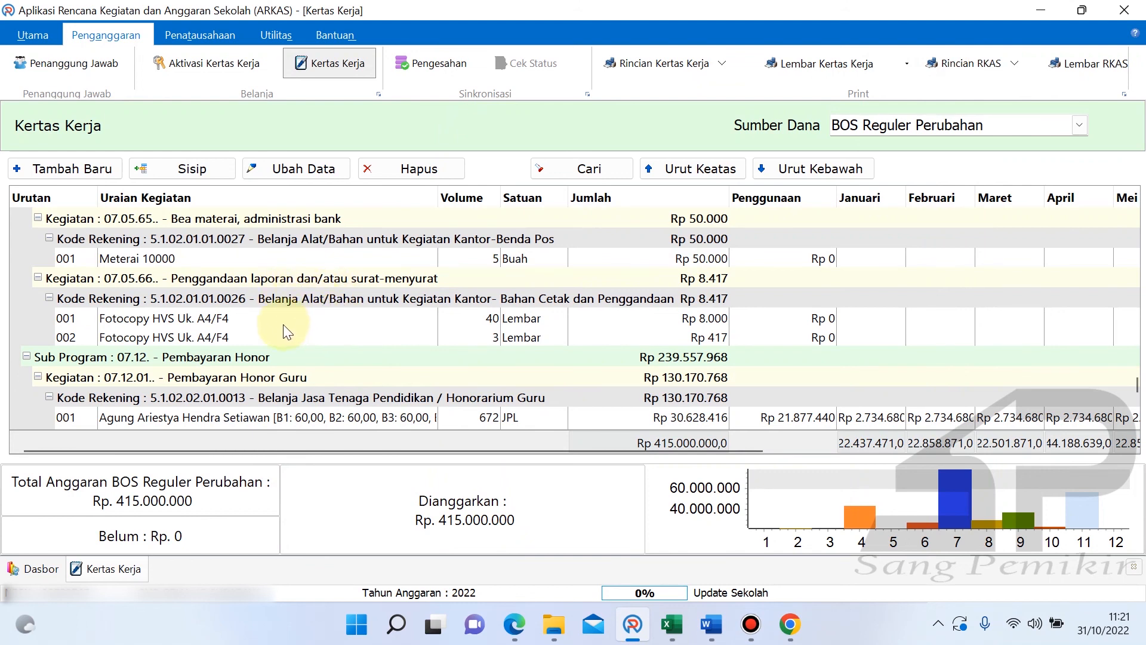
# - Look over the completed ARKAS worksheet and review the list of planning topics in the Word document
pyautogui.scroll(-15, 280, 338)
pyautogui.scroll(20, 279, 338)
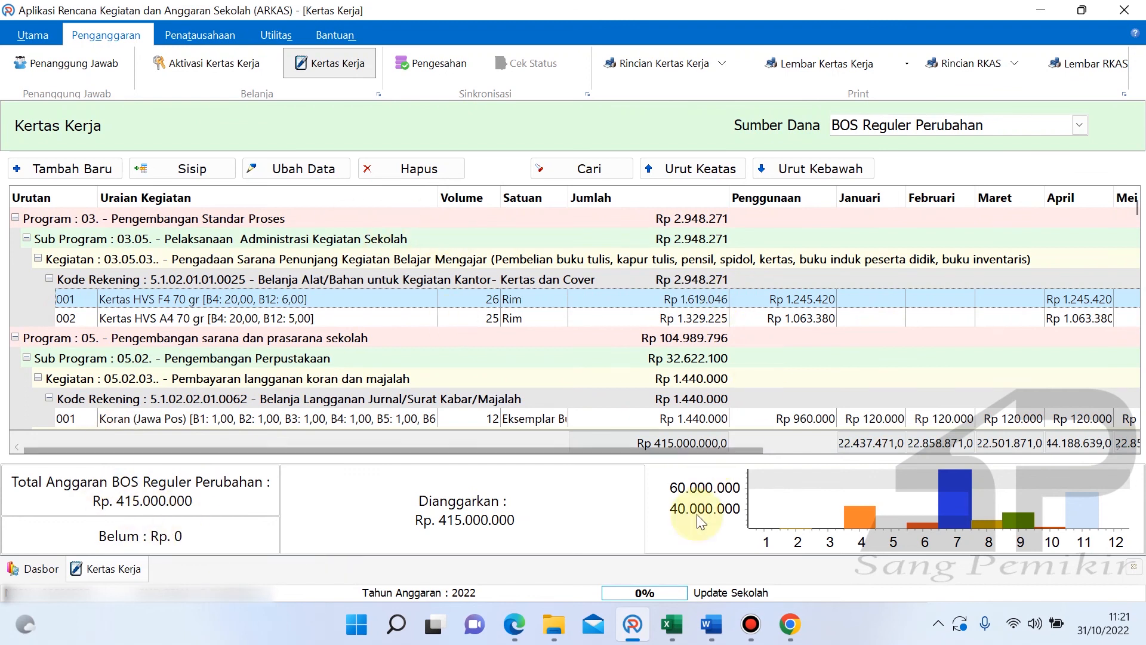
pyautogui.click(710, 623)
pyautogui.click(355, 340)
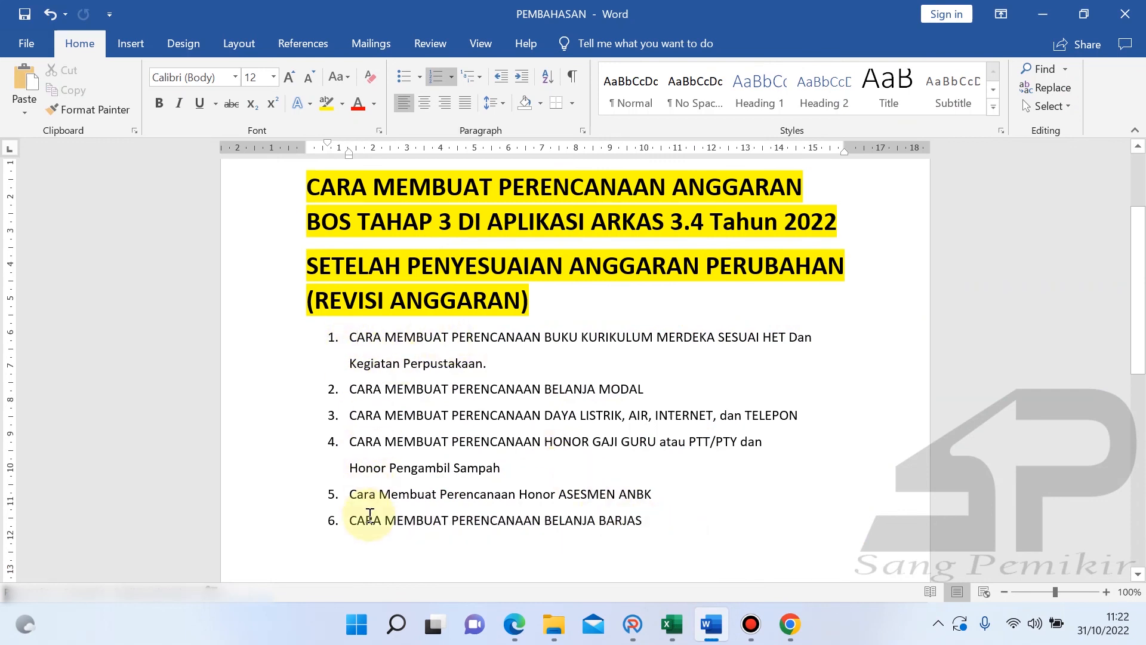
# - In Excel, review the Barjas sheet and the stage 3 funding breakdown on the Rincian Anggaran Tahap 3 2022 sheet
pyautogui.click(672, 624)
pyautogui.click(432, 463)
pyautogui.click(267, 411)
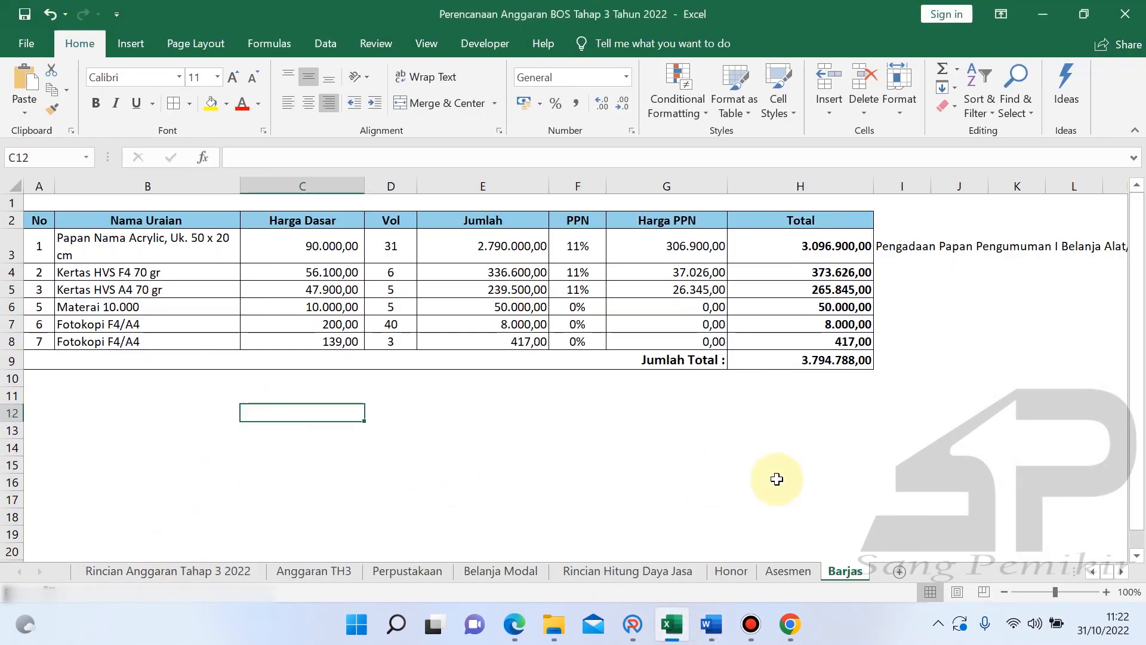
pyautogui.click(234, 564)
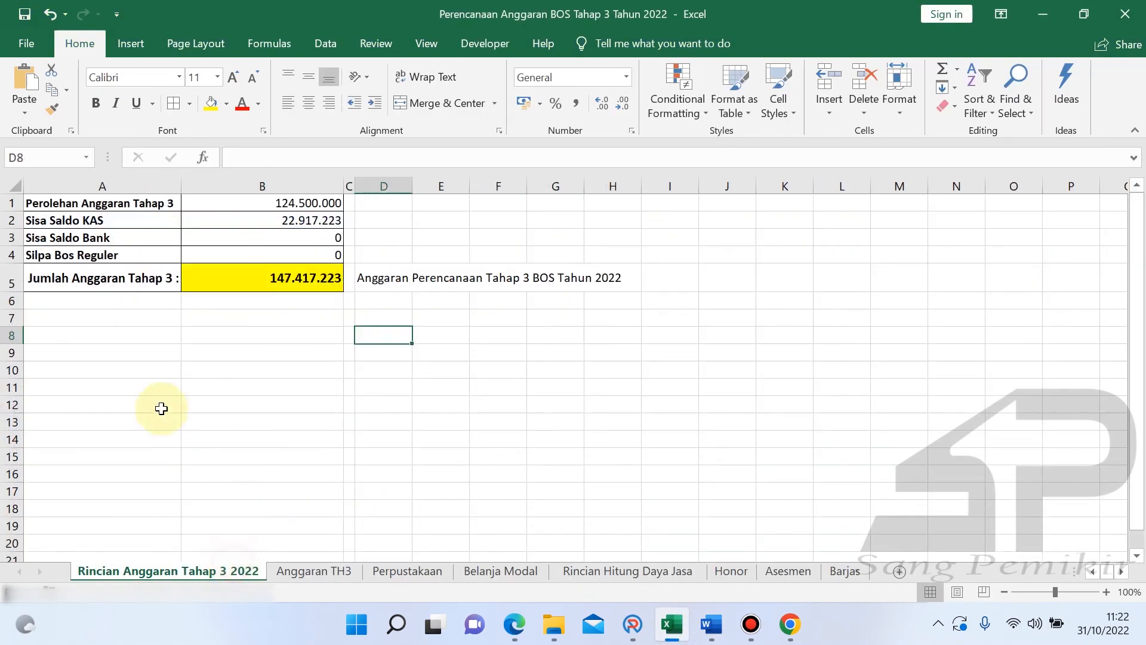
pyautogui.click(161, 389)
pyautogui.click(438, 351)
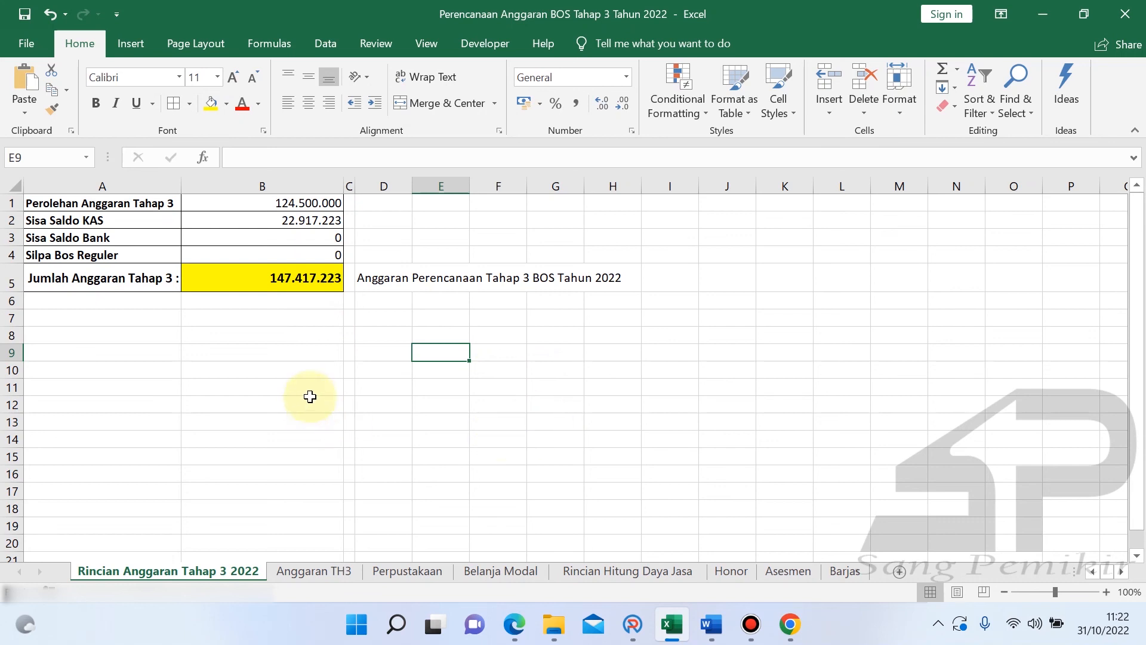
pyautogui.click(486, 412)
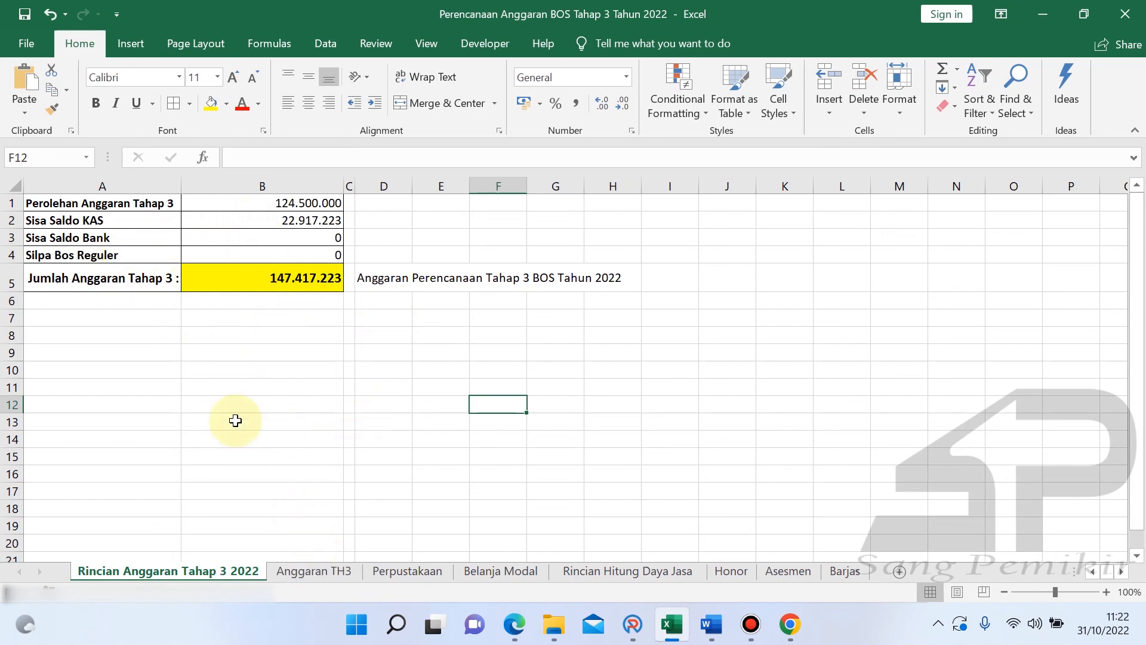
pyautogui.click(161, 367)
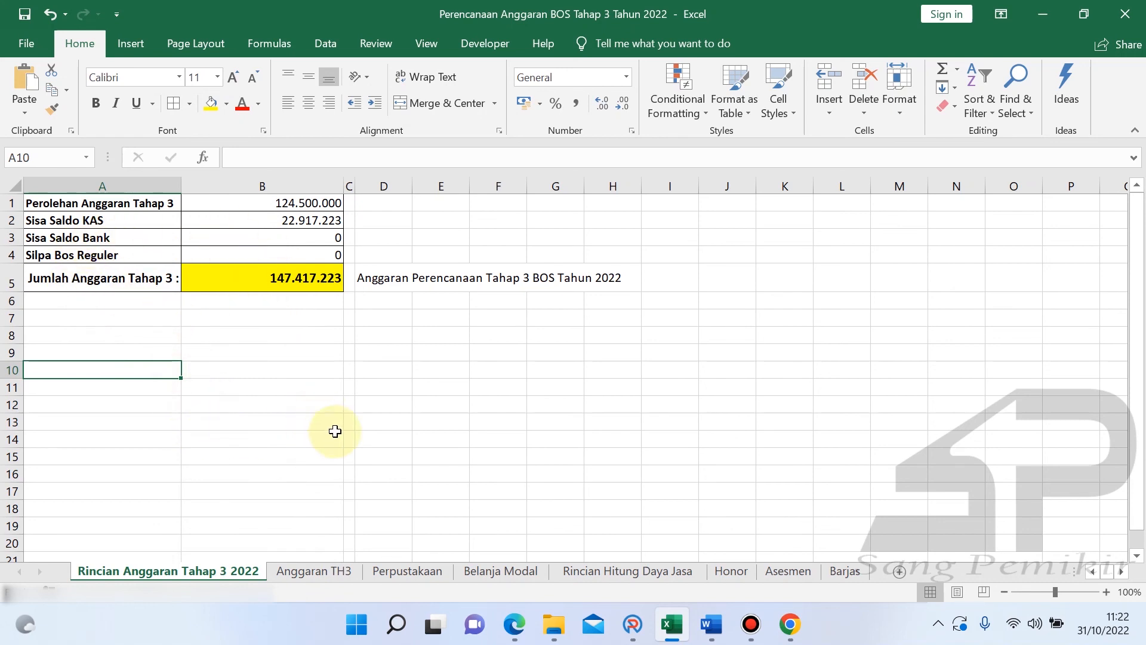
# - Review the Anggaran TH3 summary and the spending category sheets, checking the planned amounts against the stage 3 budget
pyautogui.click(313, 569)
pyautogui.click(525, 315)
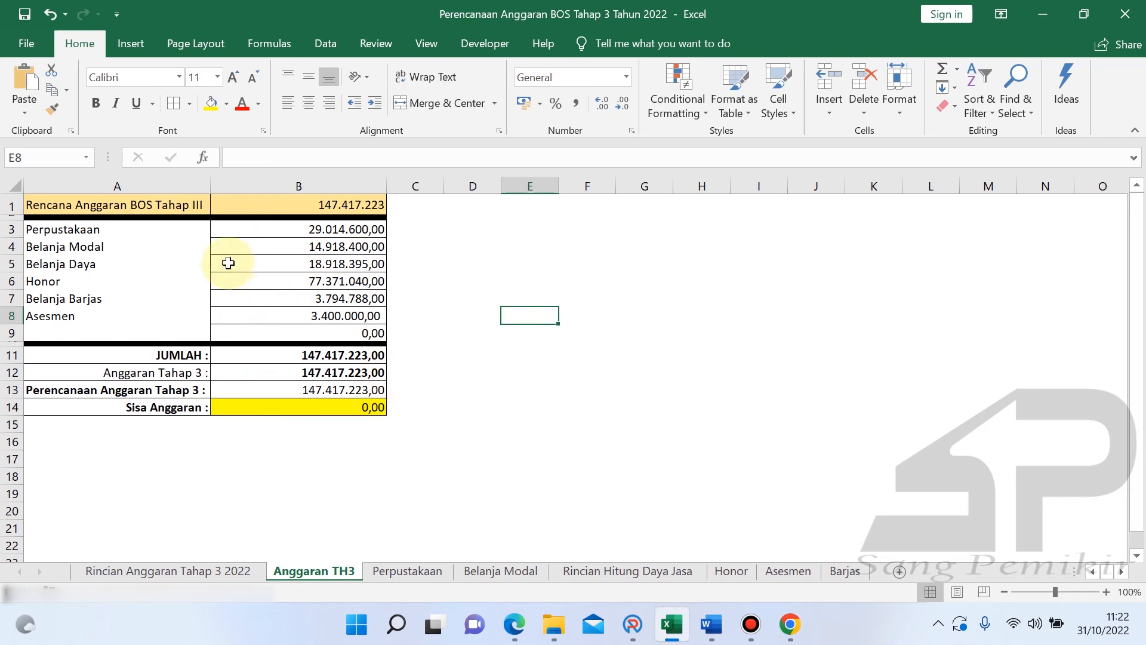
pyautogui.click(431, 569)
pyautogui.click(479, 571)
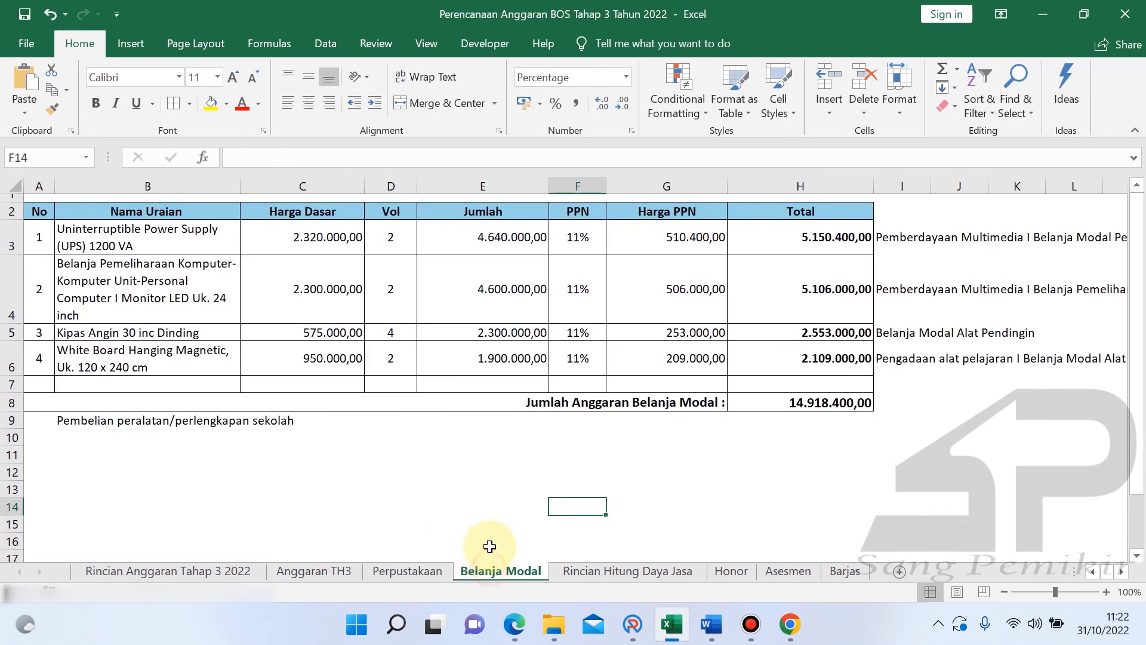
pyautogui.click(644, 574)
pyautogui.click(788, 571)
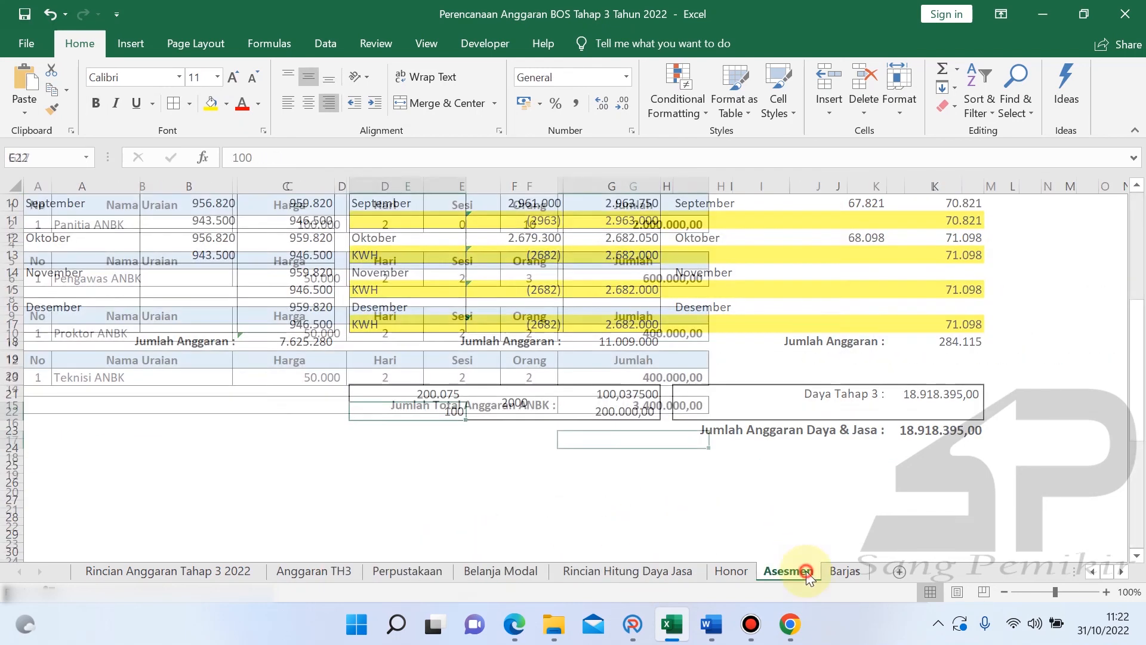
pyautogui.click(844, 570)
pyautogui.click(314, 570)
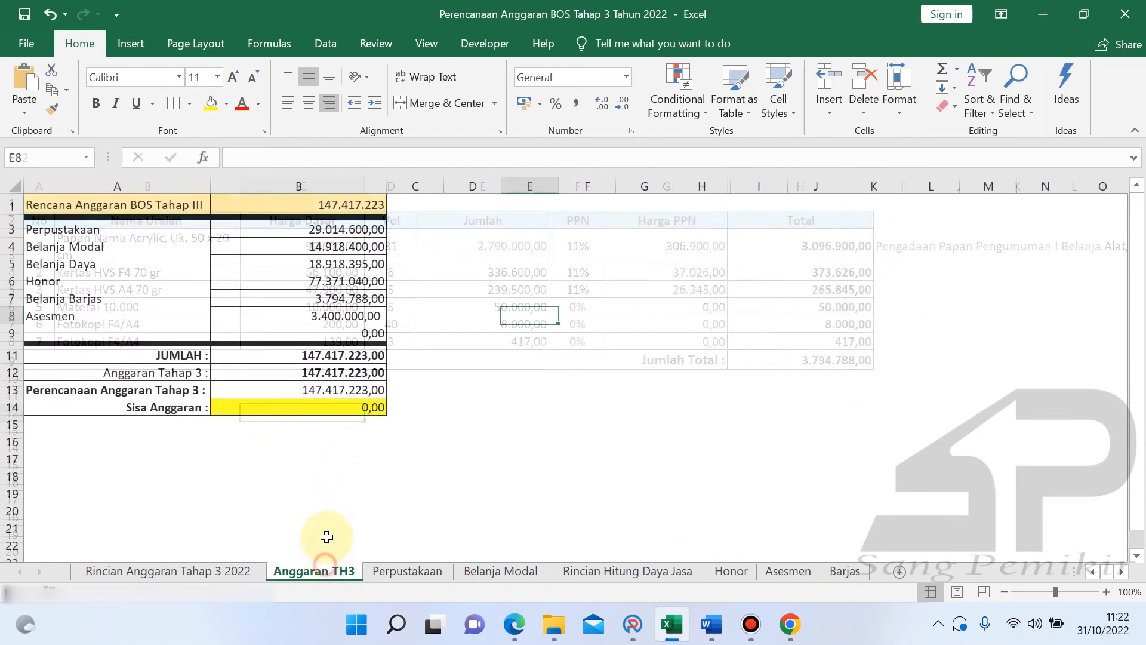
# - In ARKAS, open the Pengesahan synchronisation and choose BOS Reguler Perubahan as the Sumber Dana
pyautogui.click(642, 624)
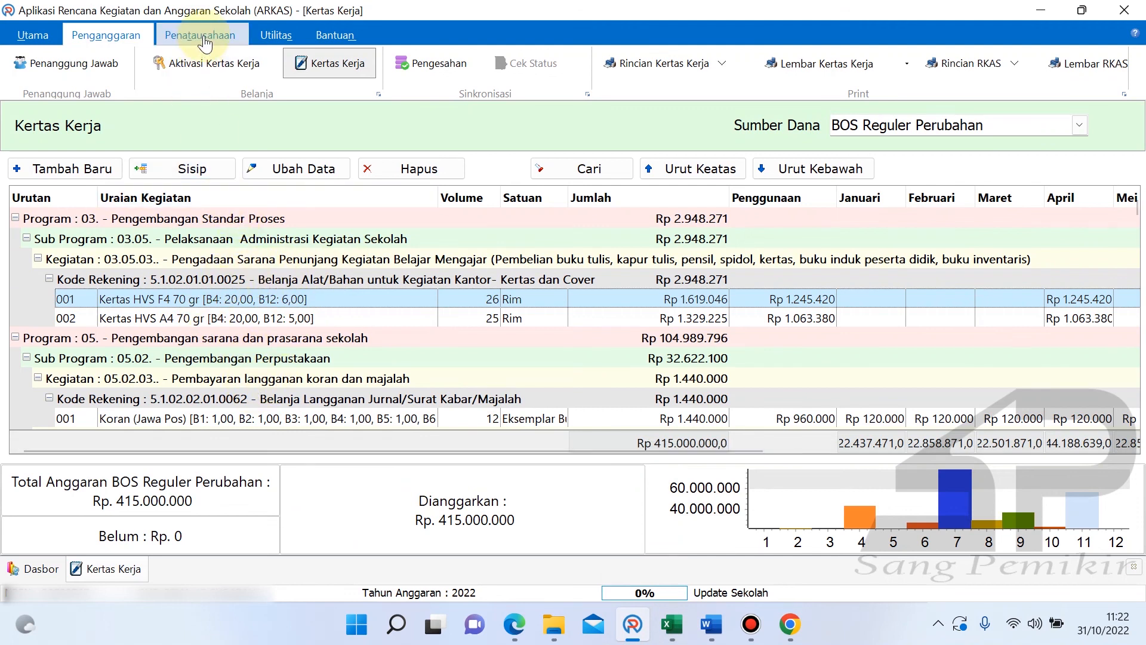
pyautogui.click(424, 63)
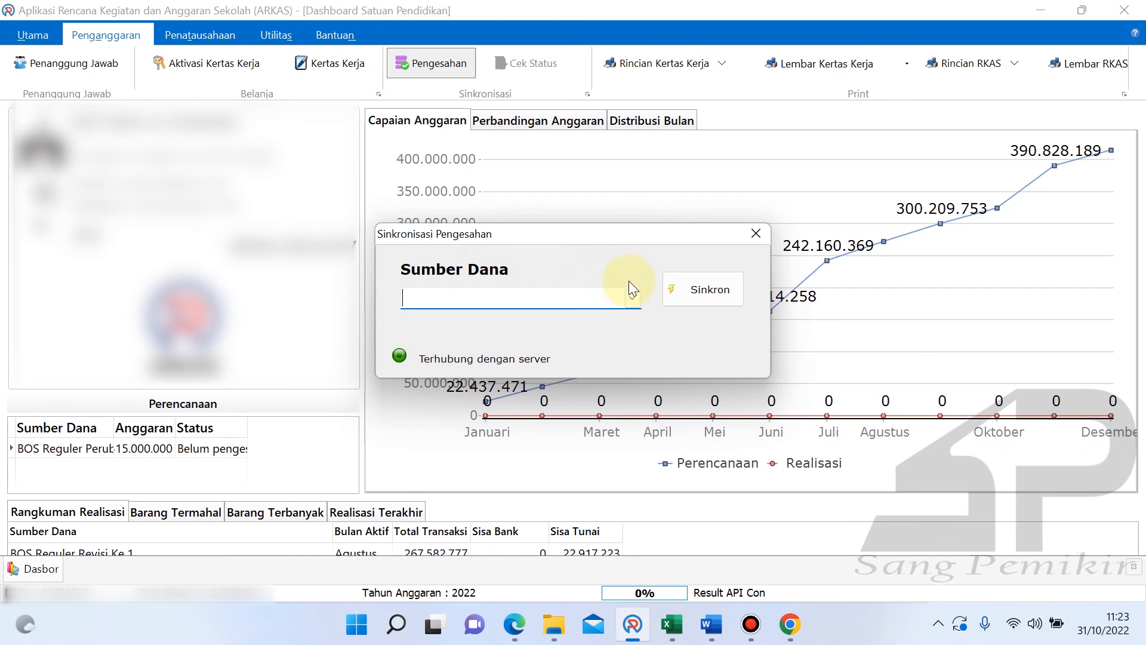
pyautogui.click(631, 297)
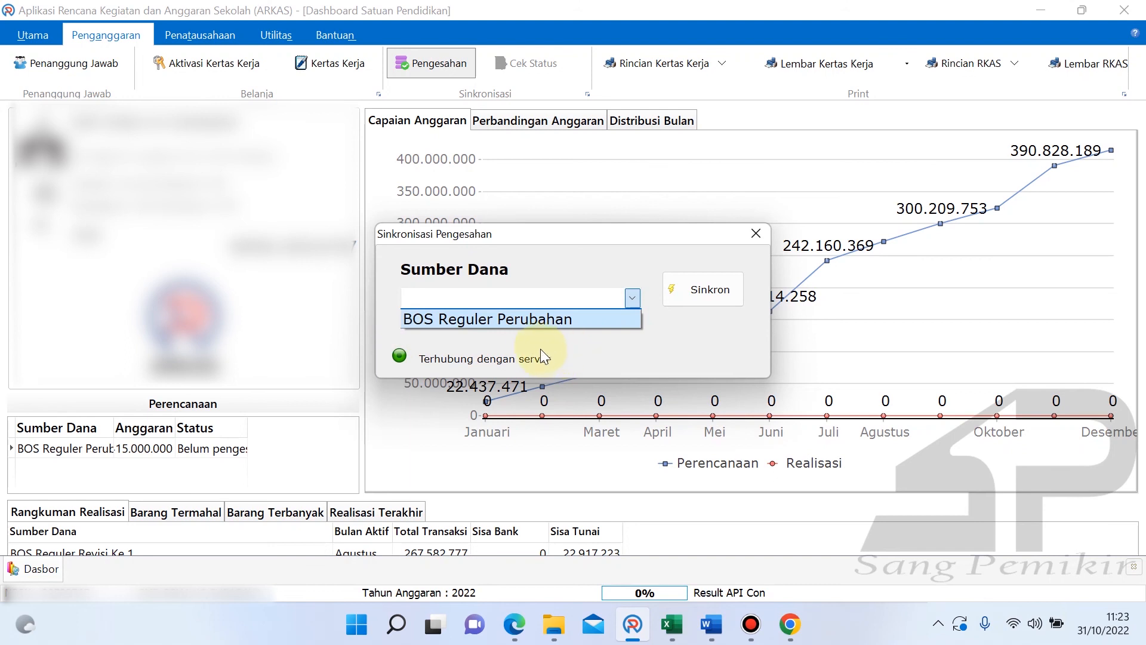
pyautogui.click(488, 321)
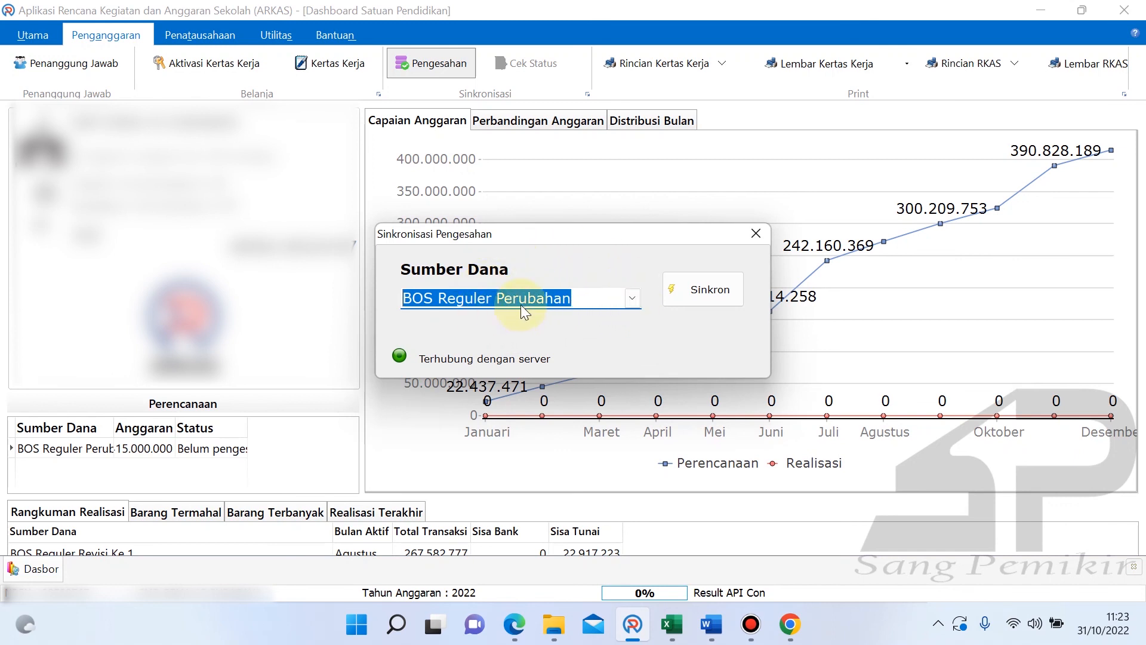
pyautogui.click(632, 299)
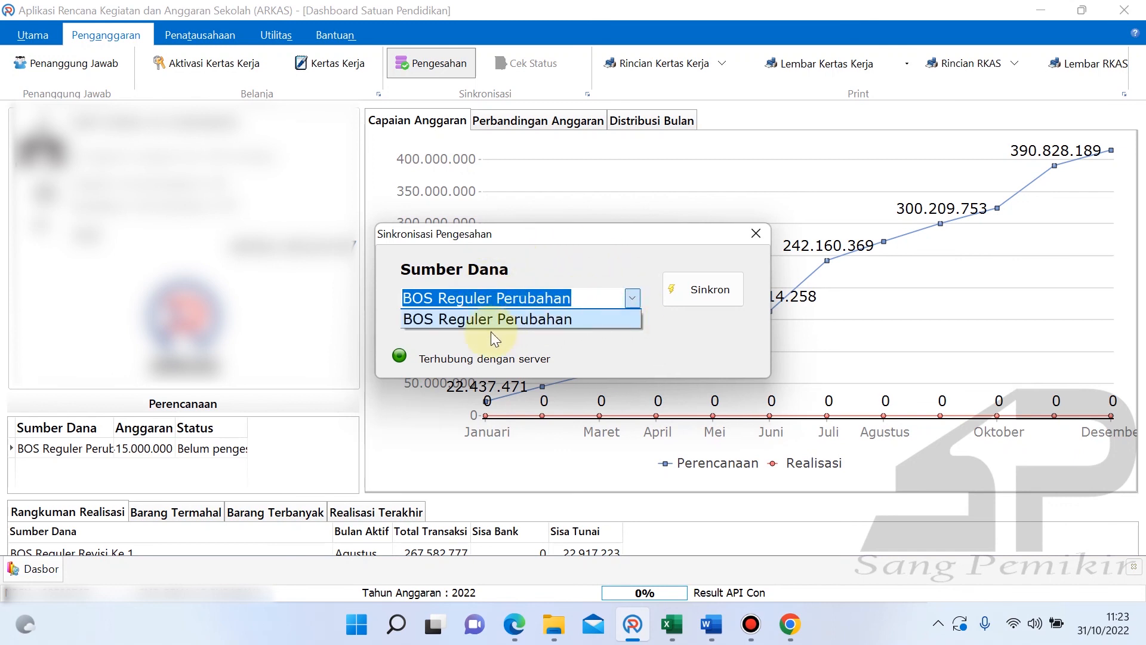
pyautogui.click(620, 301)
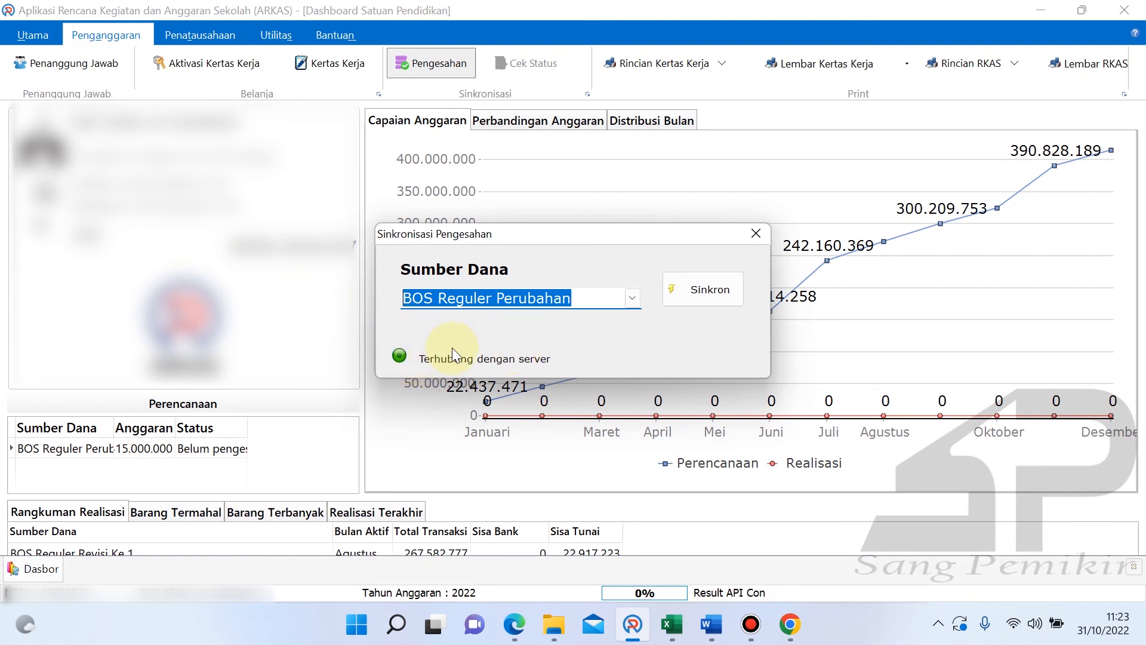
pyautogui.click(631, 299)
pyautogui.click(593, 317)
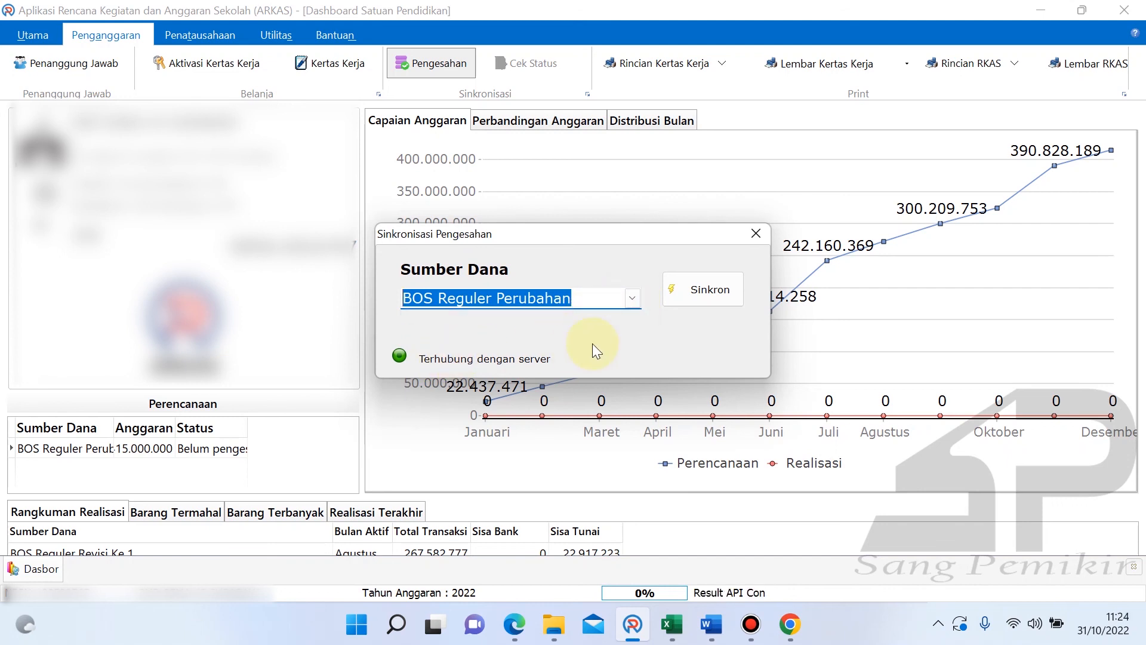
pyautogui.click(631, 297)
pyautogui.click(632, 297)
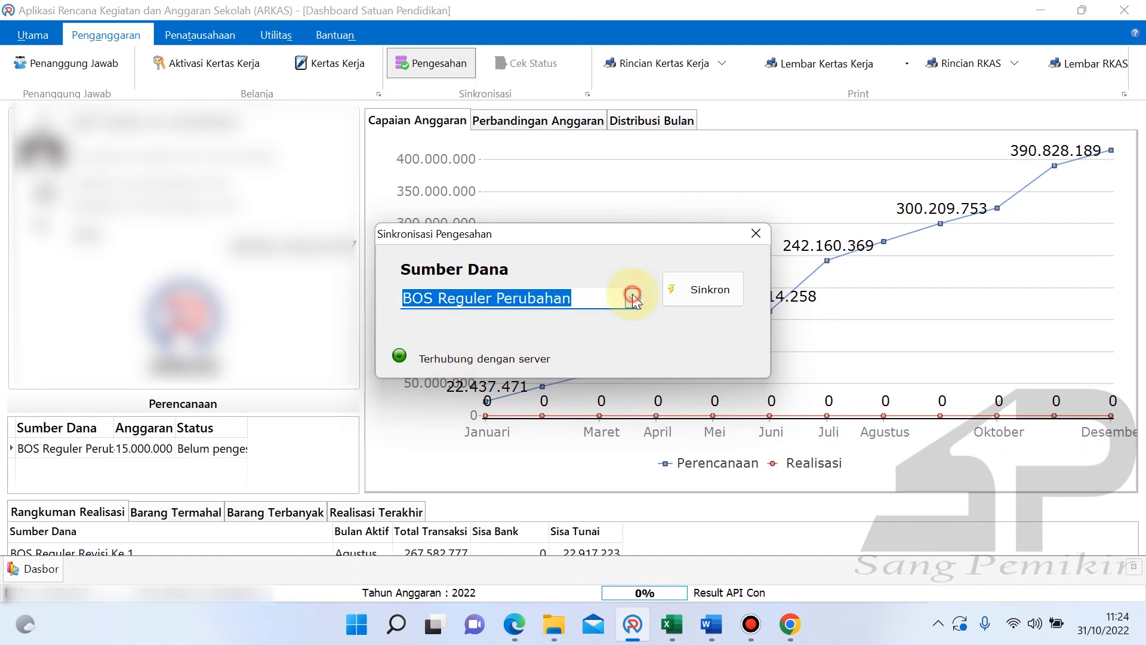
# - Synchronise and send the worksheet for approval, continuing without the Kepala Sekolah's NIP and agreeing to the submission terms
pyautogui.click(687, 291)
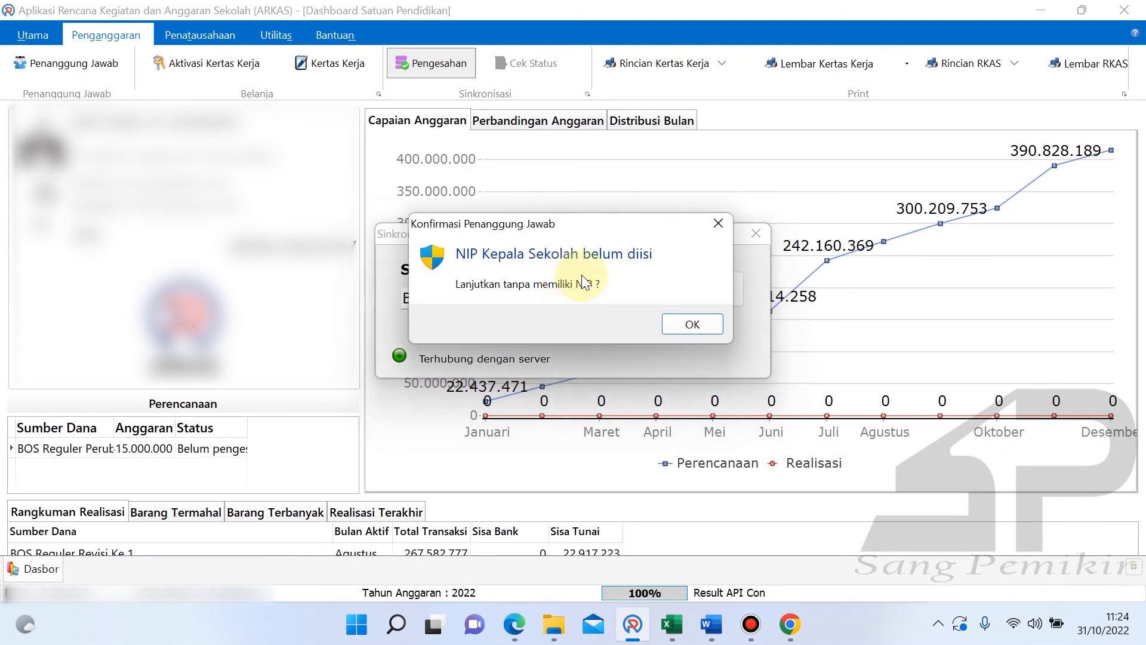
pyautogui.click(685, 324)
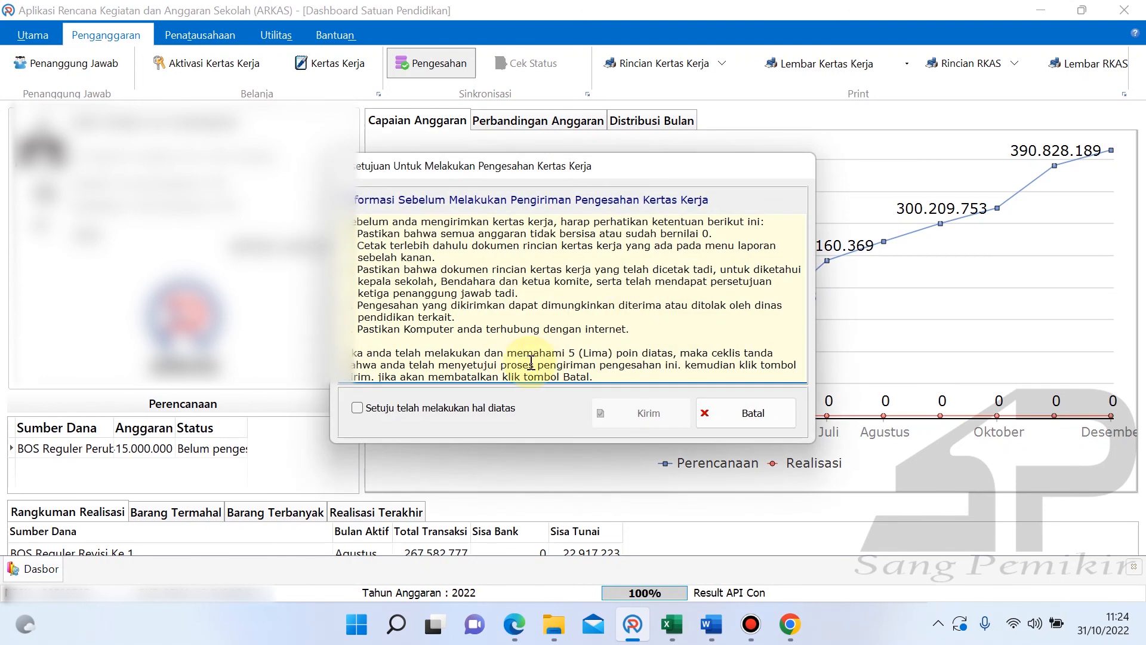
pyautogui.click(422, 408)
pyautogui.click(620, 415)
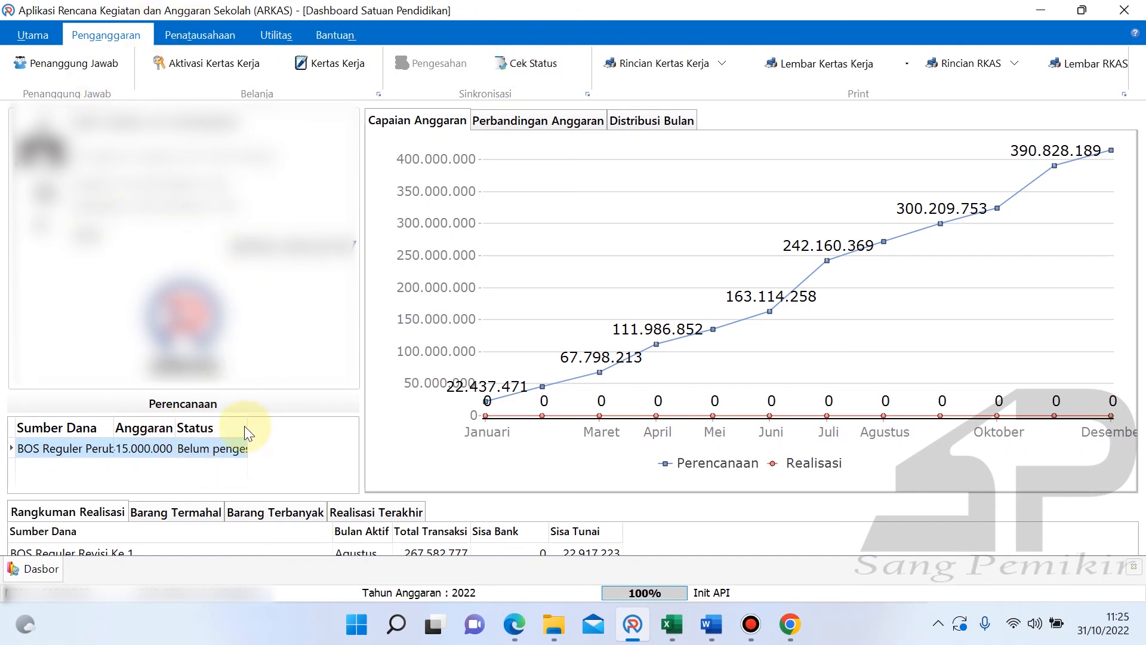
# - Widen the Status column of the Perencanaan table to read the approval status, and glance at the Word topic list
pyautogui.moveTo(246, 425); pyautogui.dragTo(317, 439)
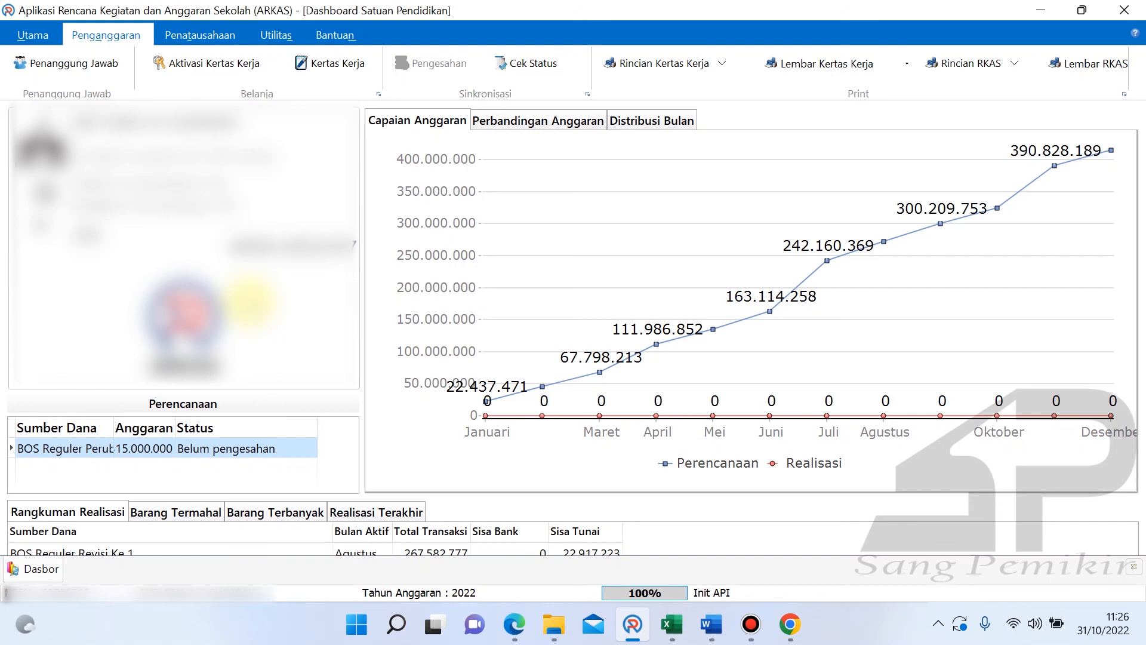
pyautogui.click(711, 623)
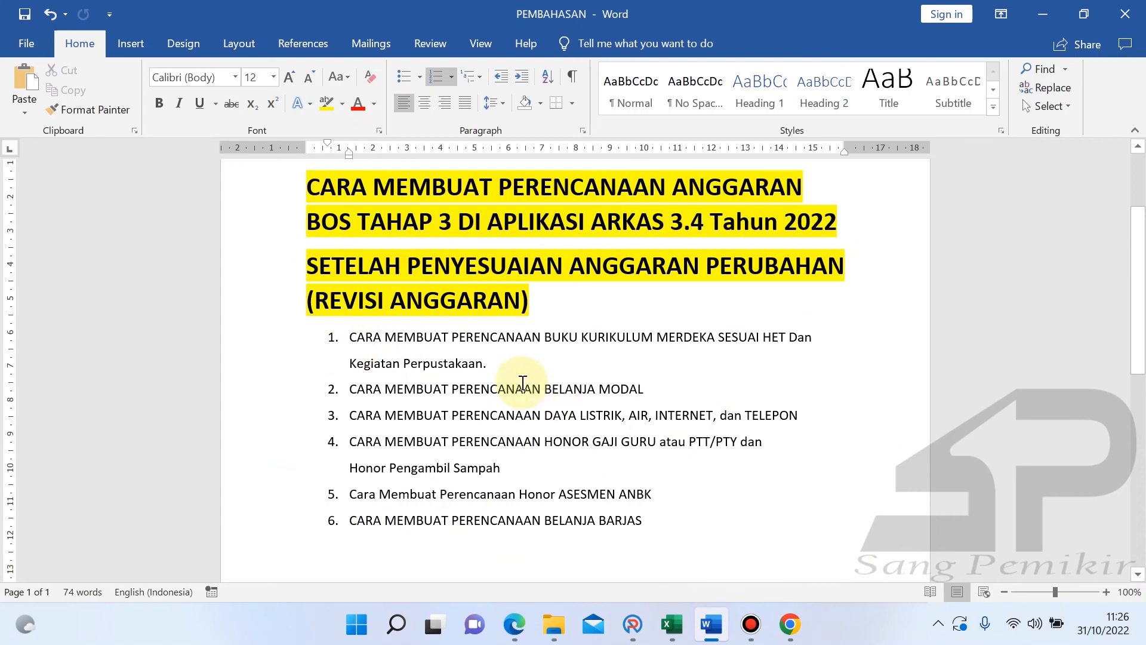
pyautogui.click(633, 624)
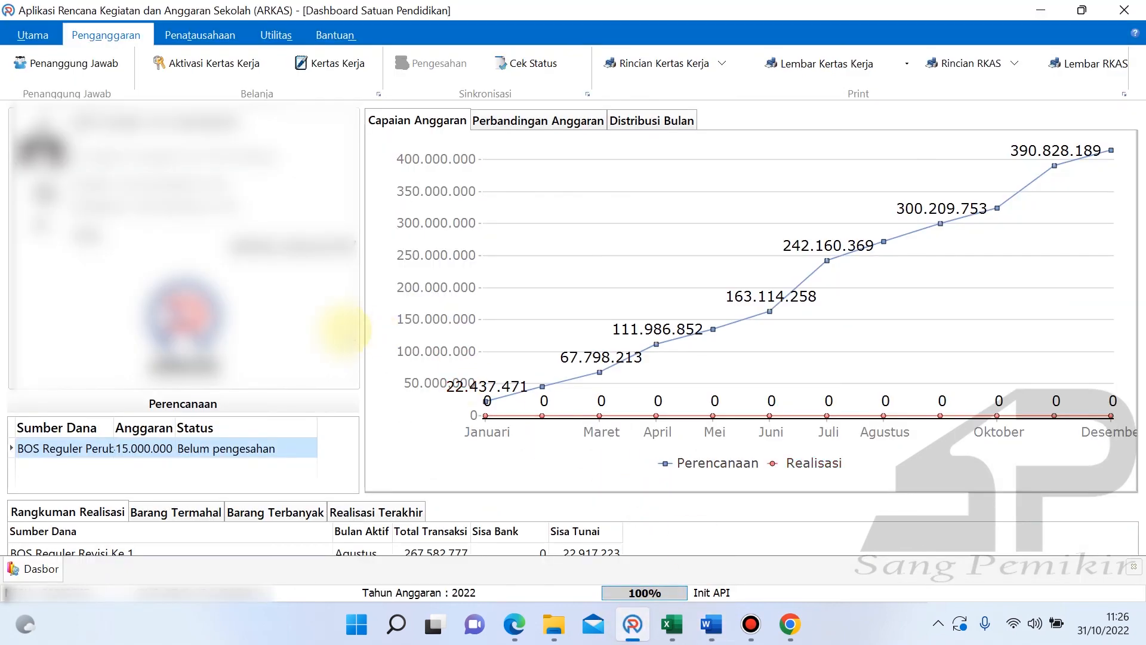